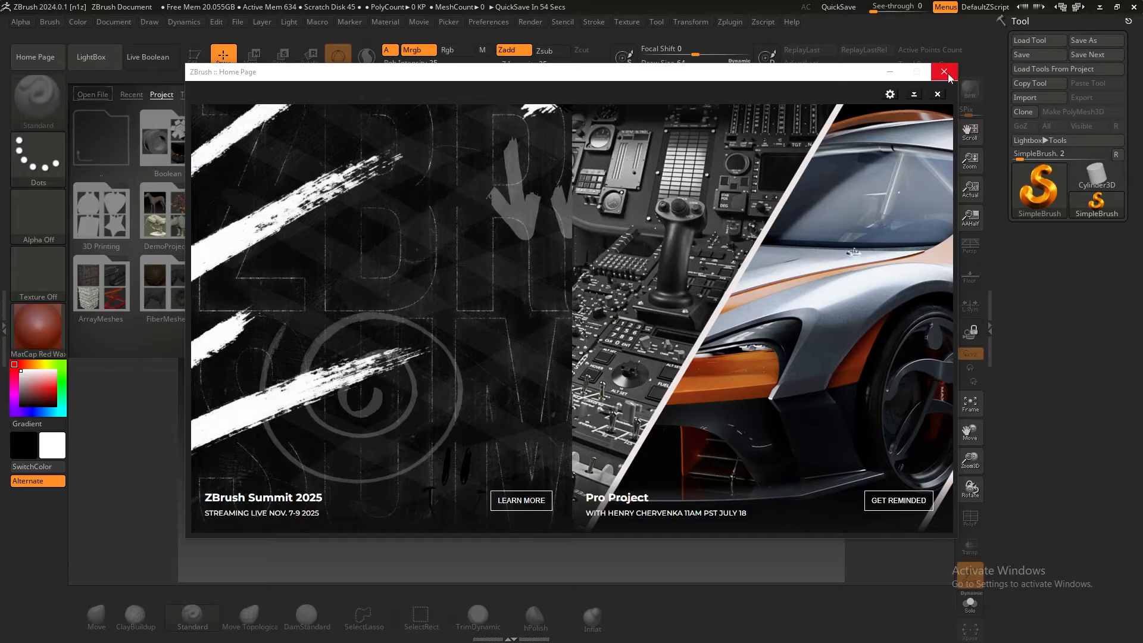
# Close the Home Page window and switch the LightBox browser off and back on
pyautogui.click(944, 72)
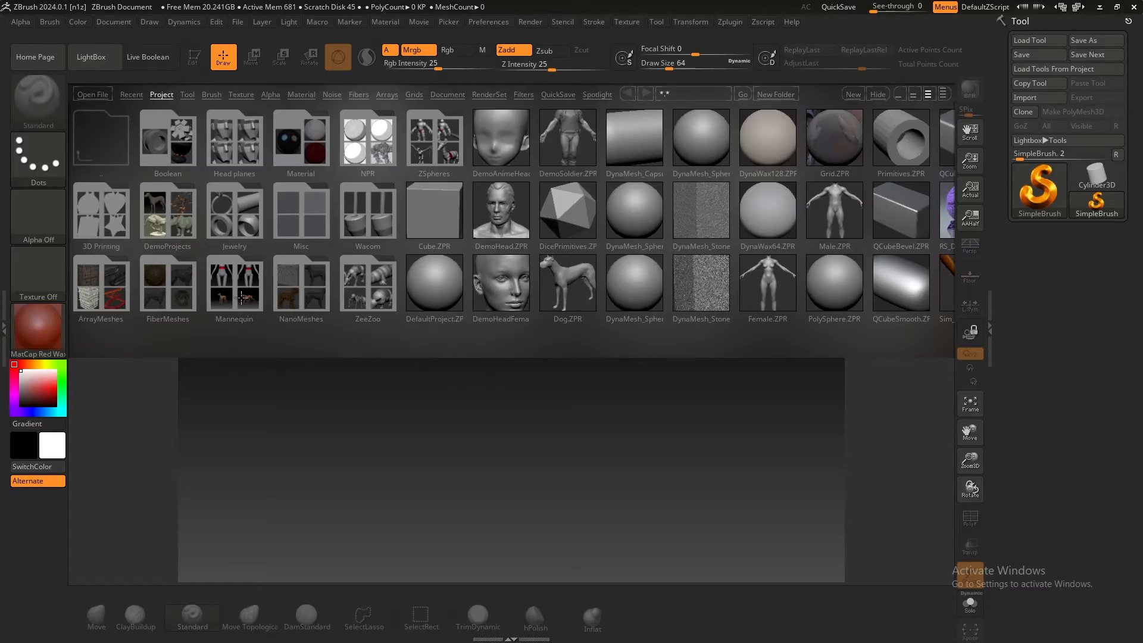
pyautogui.click(92, 58)
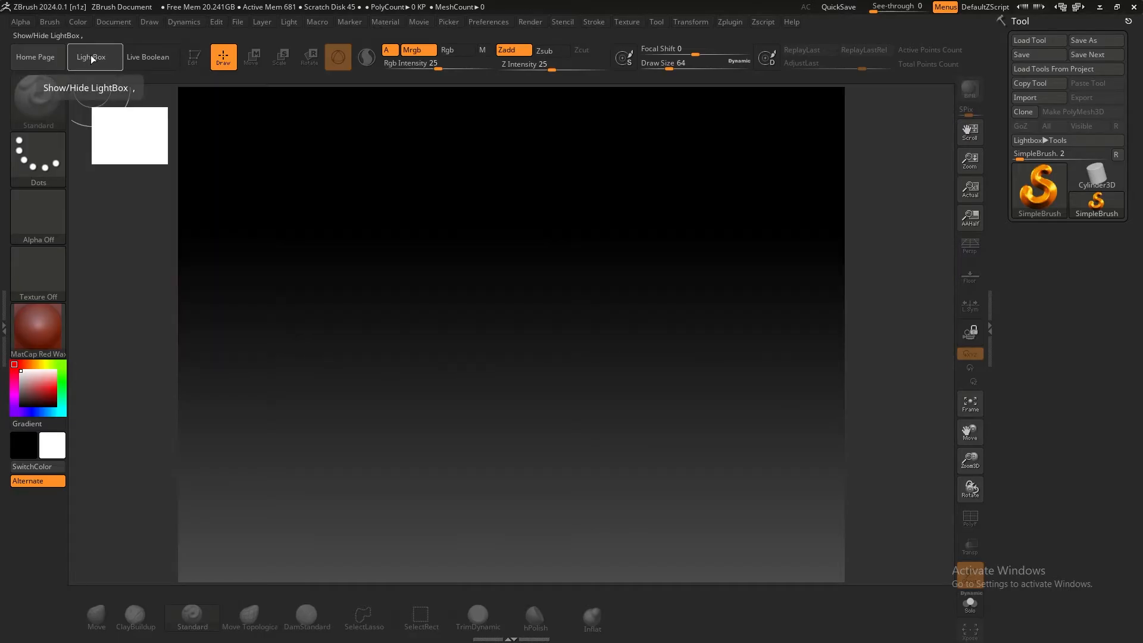
pyautogui.click(94, 58)
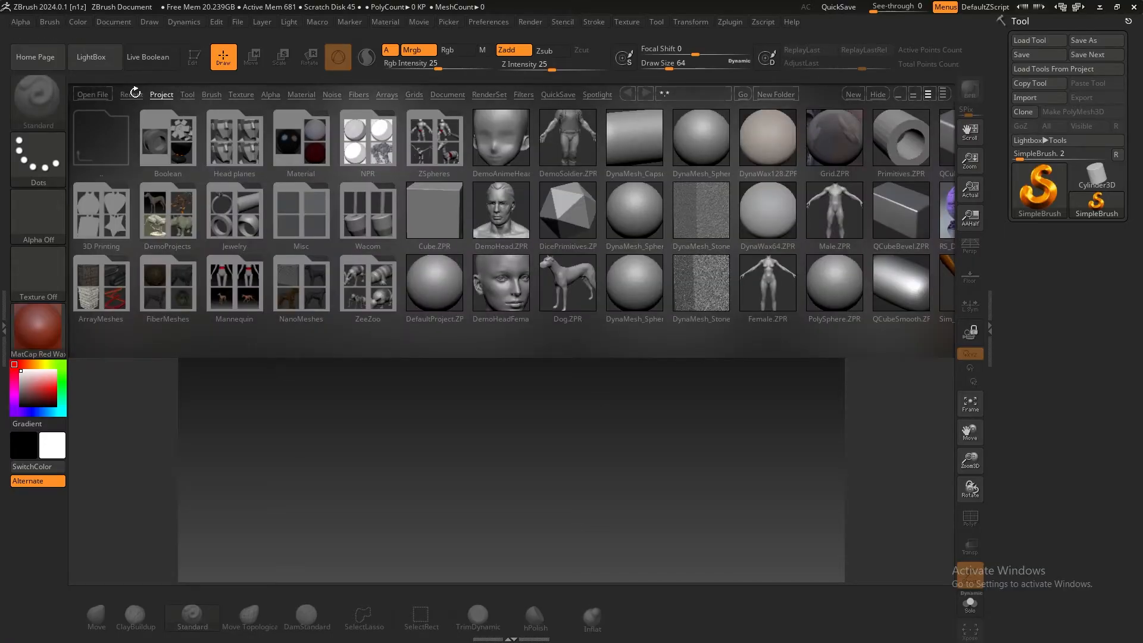
# Browse the Tool, Brush, Project and Recent categories in LightBox
pyautogui.click(188, 96)
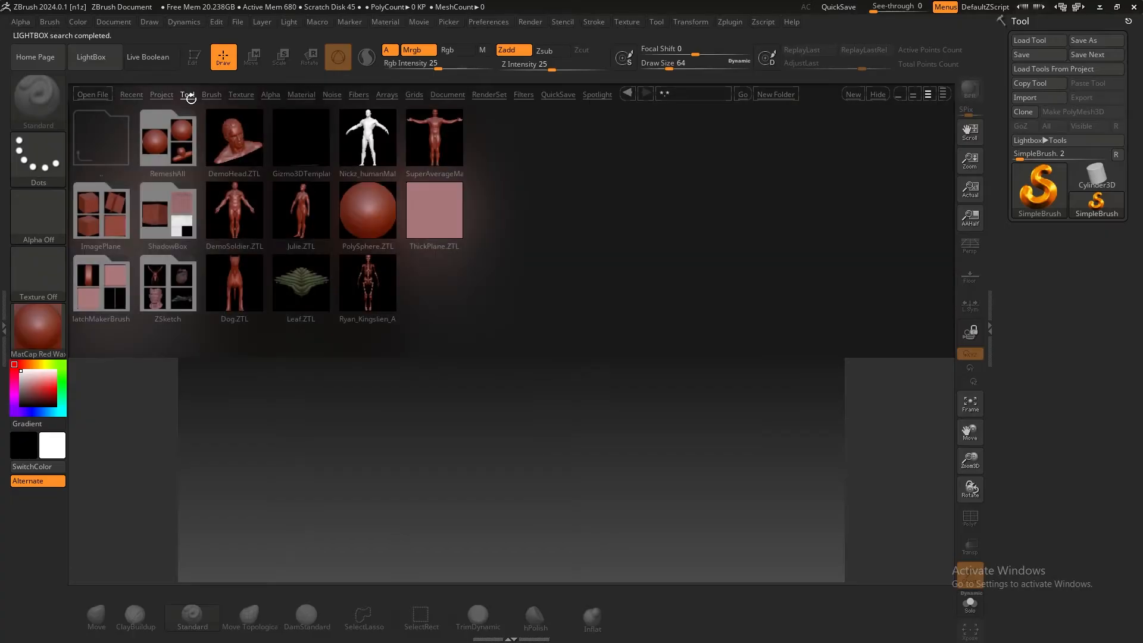
pyautogui.click(211, 95)
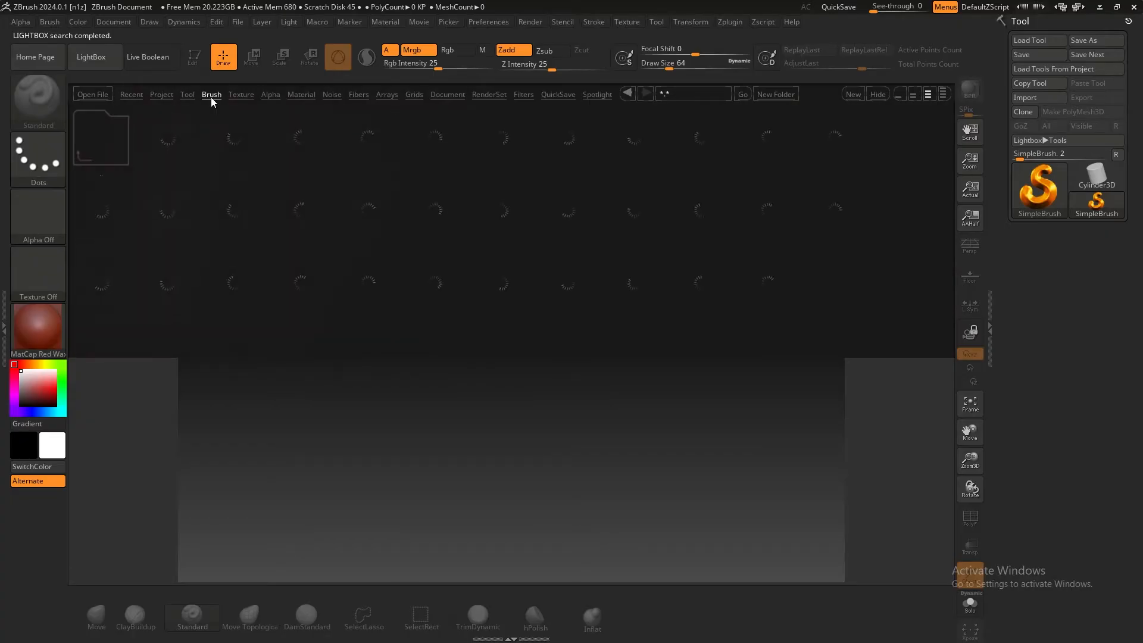
pyautogui.click(161, 94)
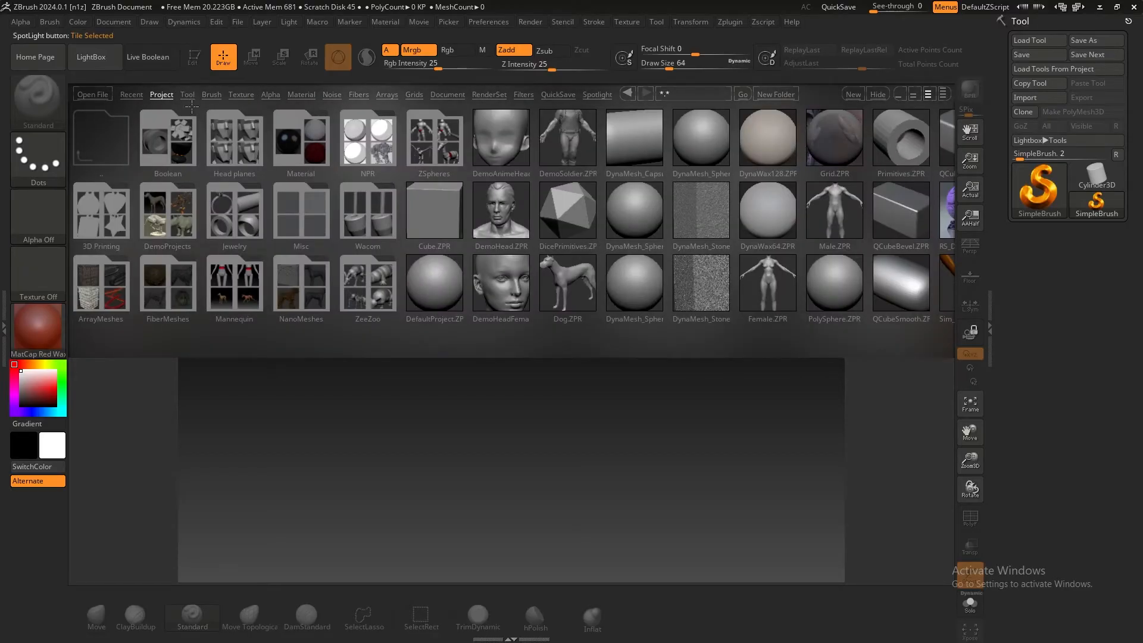
pyautogui.click(131, 97)
# Toggle LightBox on and off several times, leaving it hidden so the canvas is clear
pyautogui.click(90, 59)
pyautogui.press(',')
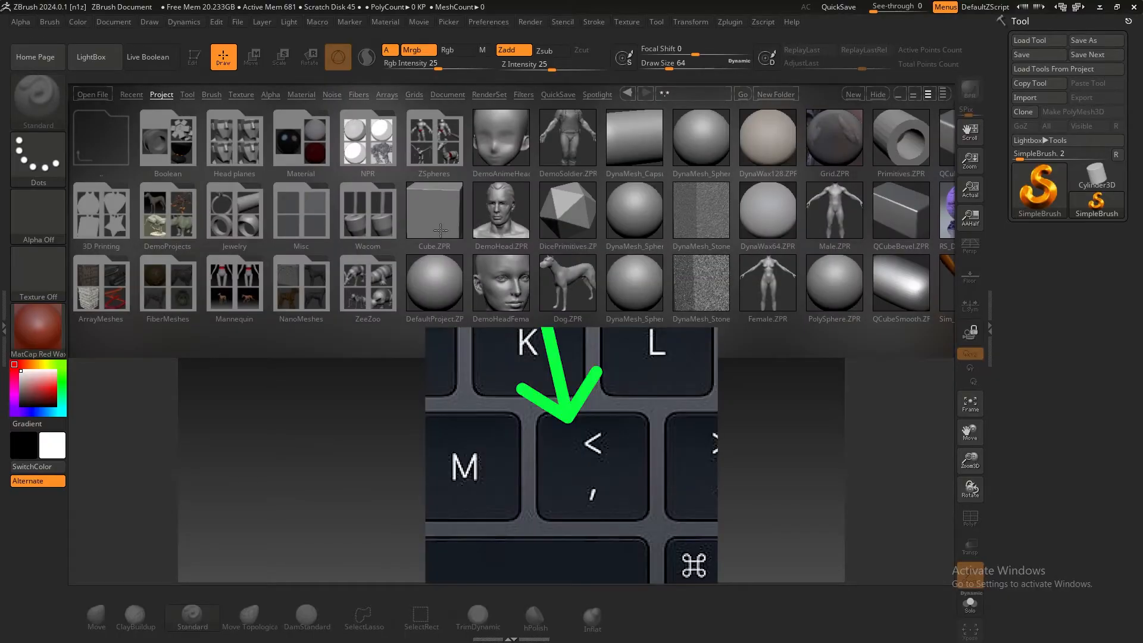
pyautogui.press(',')
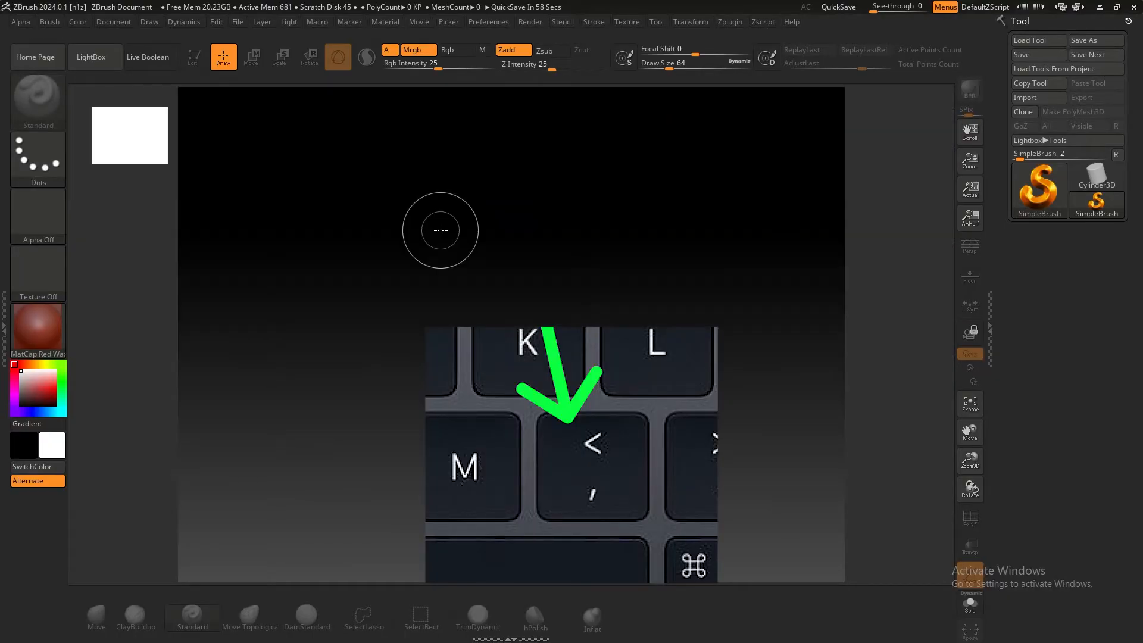
pyautogui.press(',')
pyautogui.press(',')
pyautogui.press(',')
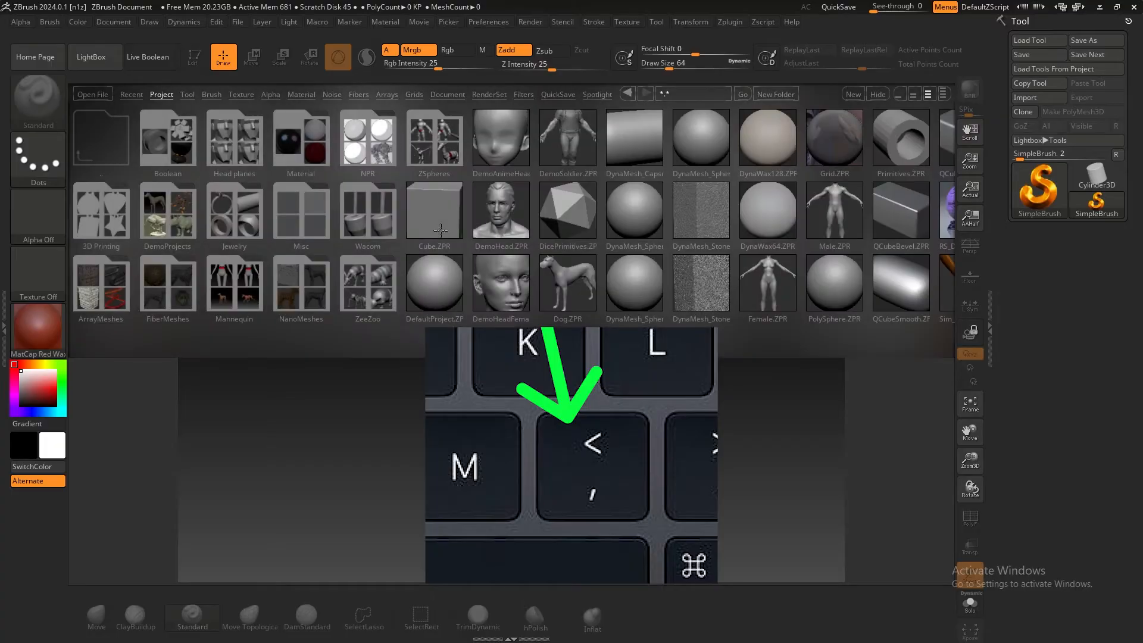
pyautogui.press(',')
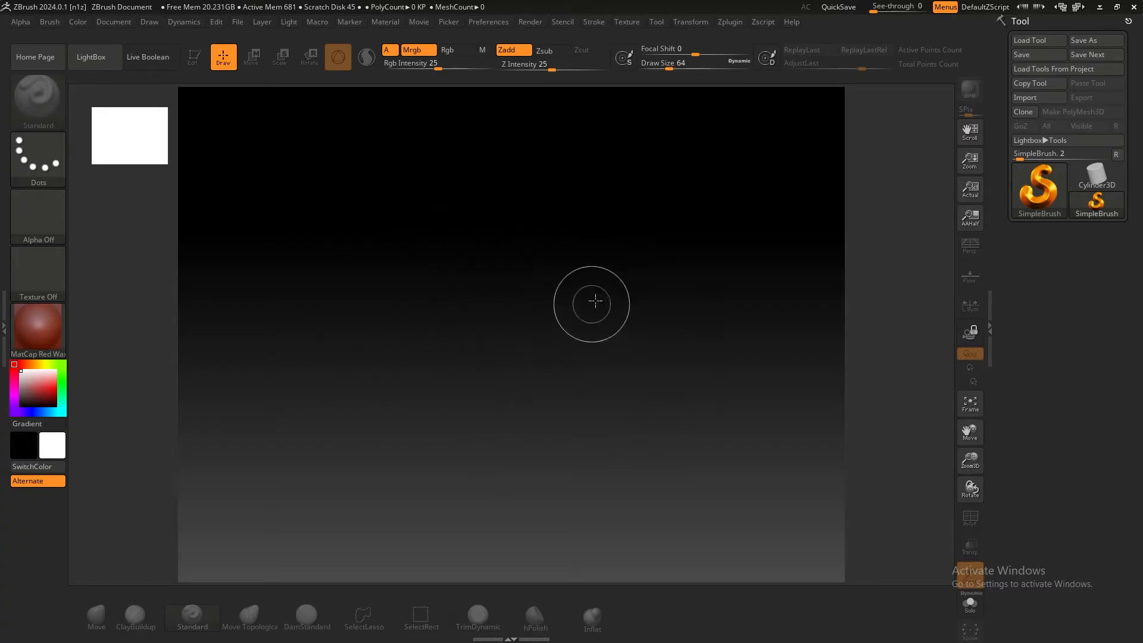
# Paint freehand test strokes and stamps with SimpleBrush all over the canvas
pyautogui.moveTo(604, 265)
pyautogui.mouseDown()
pyautogui.moveTo(340, 262)
pyautogui.moveTo(288, 464)
pyautogui.moveTo(576, 494)
pyautogui.moveTo(598, 381)
pyautogui.moveTo(720, 302)
pyautogui.moveTo(659, 174)
pyautogui.moveTo(431, 168)
pyautogui.mouseUp()
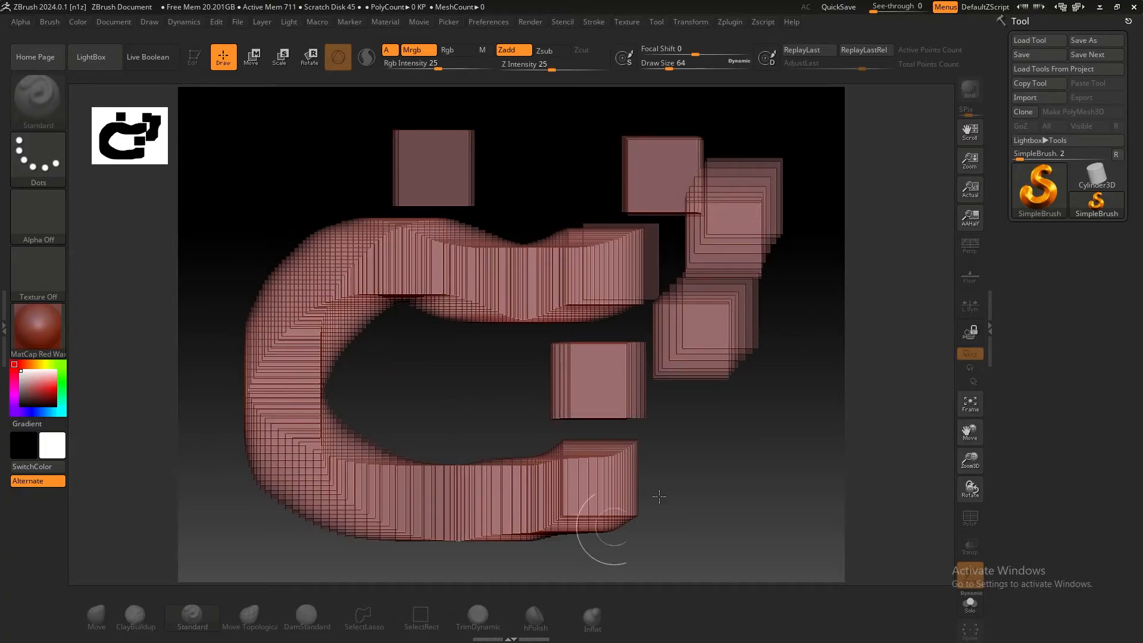
pyautogui.moveTo(261, 147); pyautogui.dragTo(304, 217)
pyautogui.moveTo(443, 387); pyautogui.dragTo(456, 417)
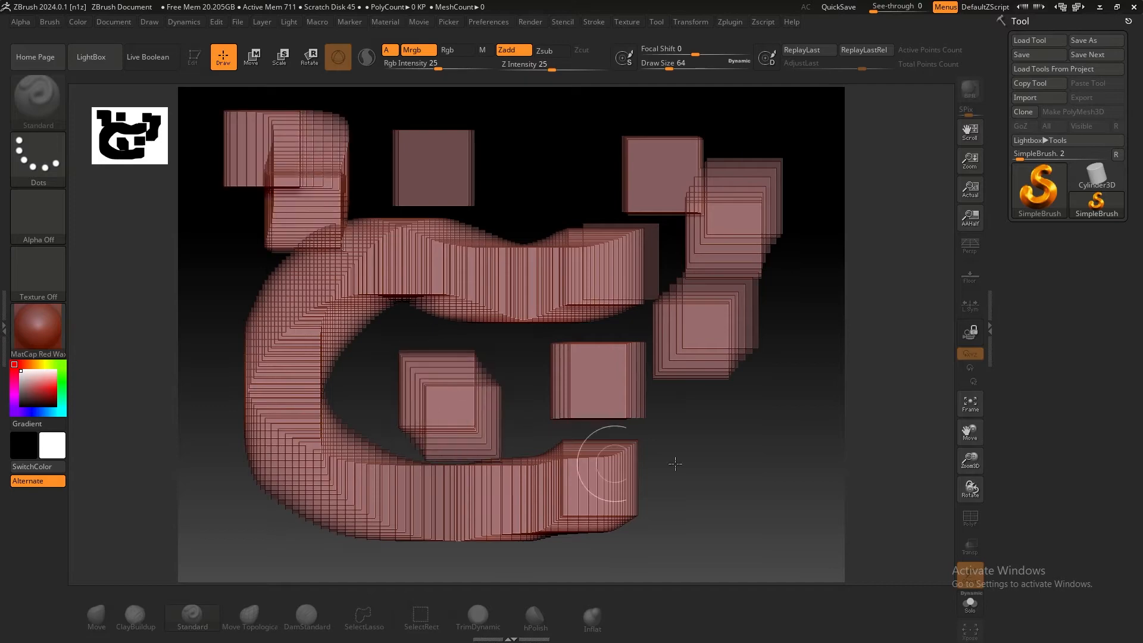
pyautogui.moveTo(780, 450); pyautogui.dragTo(759, 517)
pyautogui.moveTo(548, 189); pyautogui.dragTo(552, 143)
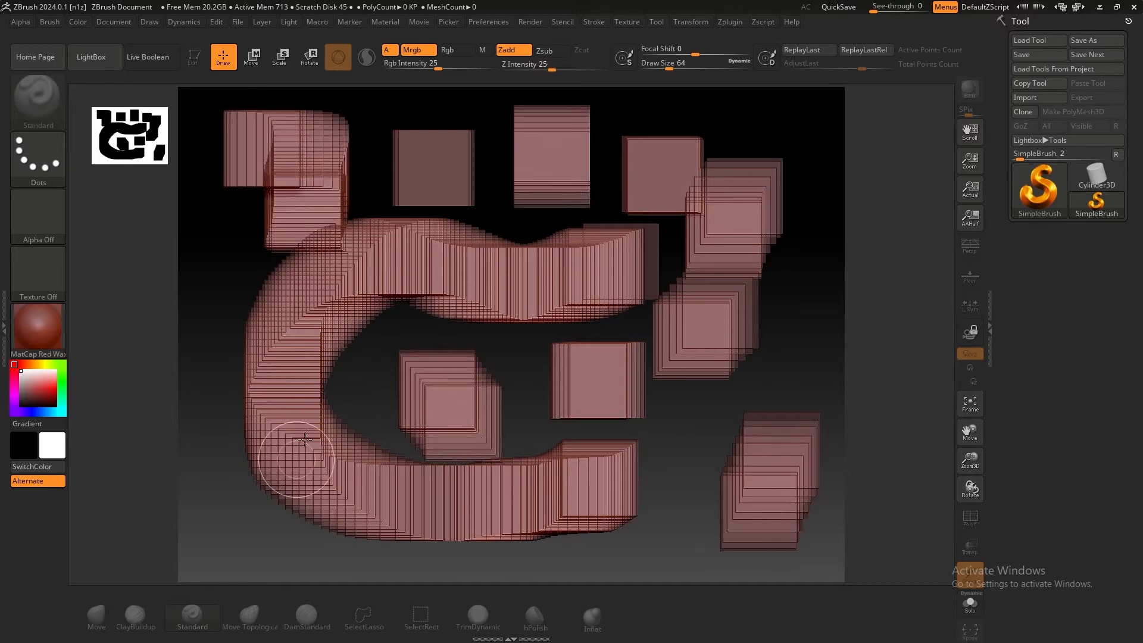
pyautogui.moveTo(371, 381); pyautogui.dragTo(355, 451)
pyautogui.moveTo(244, 426); pyautogui.dragTo(211, 417)
pyautogui.click(241, 534)
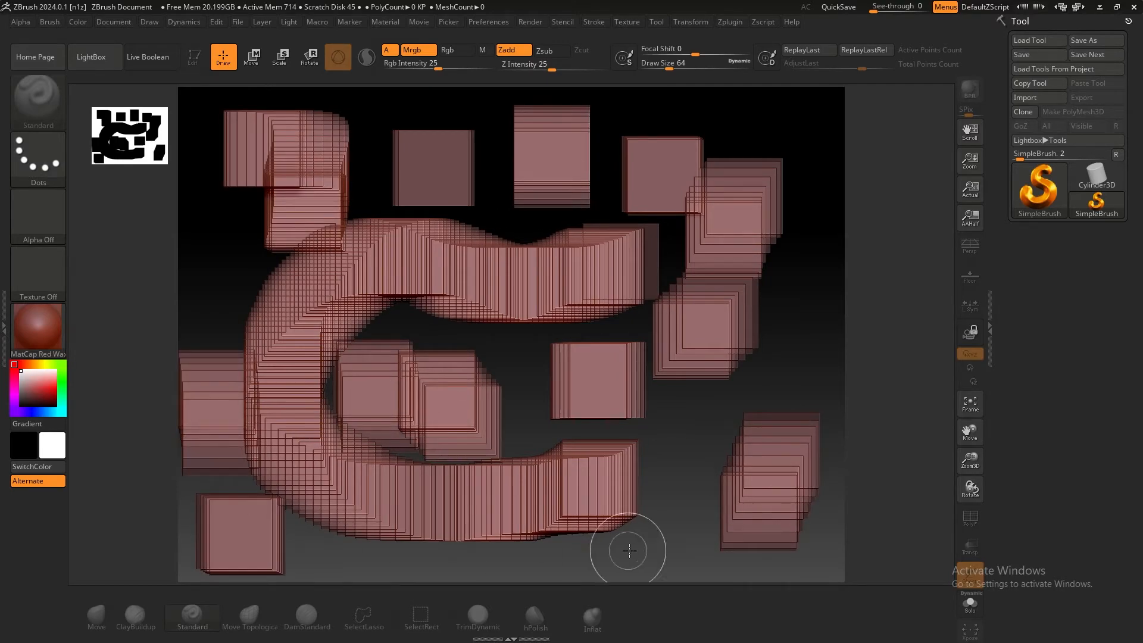
pyautogui.moveTo(640, 545); pyautogui.dragTo(732, 442)
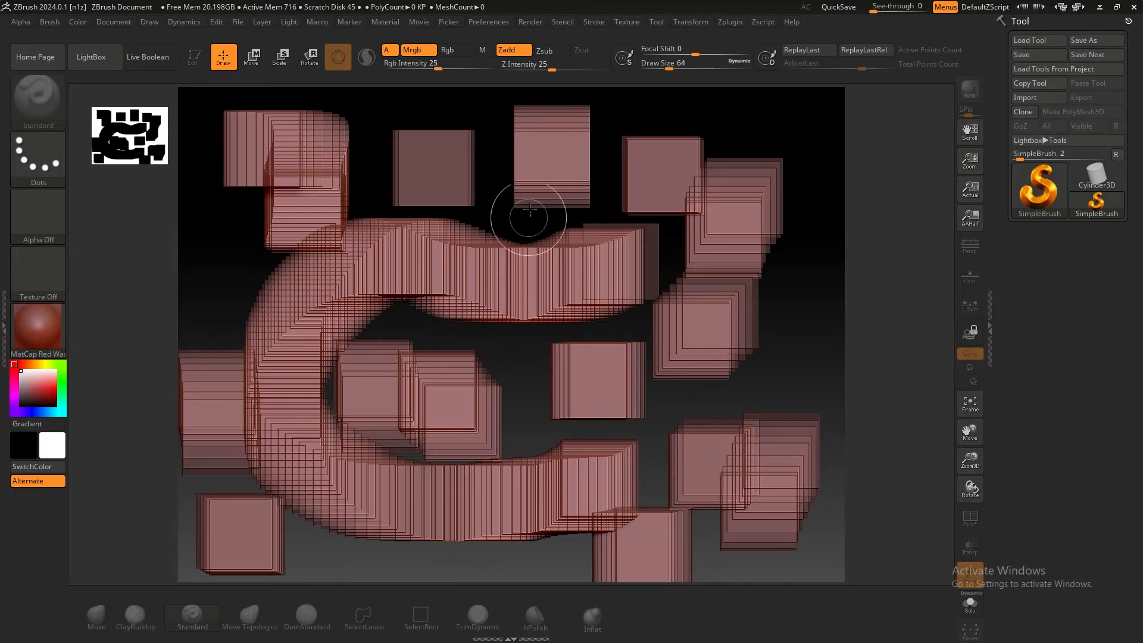
pyautogui.moveTo(528, 214); pyautogui.dragTo(483, 226)
pyautogui.moveTo(537, 332)
pyautogui.mouseDown()
pyautogui.moveTo(476, 411)
pyautogui.moveTo(483, 458)
pyautogui.mouseUp()
pyautogui.moveTo(673, 402)
pyautogui.mouseDown()
pyautogui.moveTo(754, 367)
pyautogui.moveTo(684, 267)
pyautogui.mouseUp()
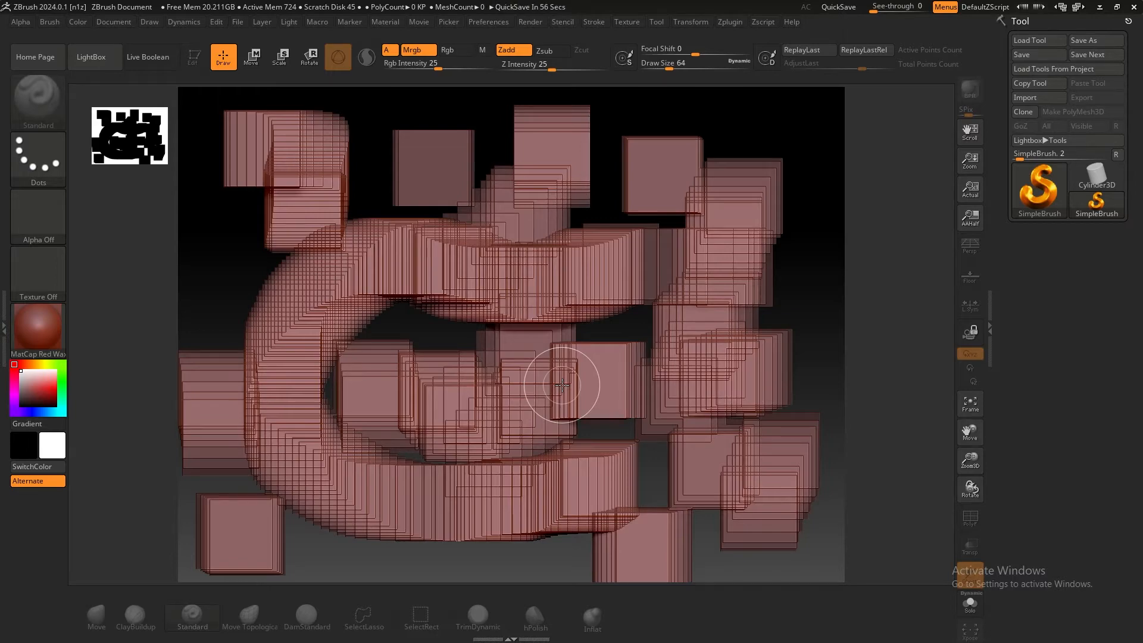
# Fully initialize ZBrush, accepting the deletion of customized tools, materials, lights and document data
pyautogui.click(482, 24)
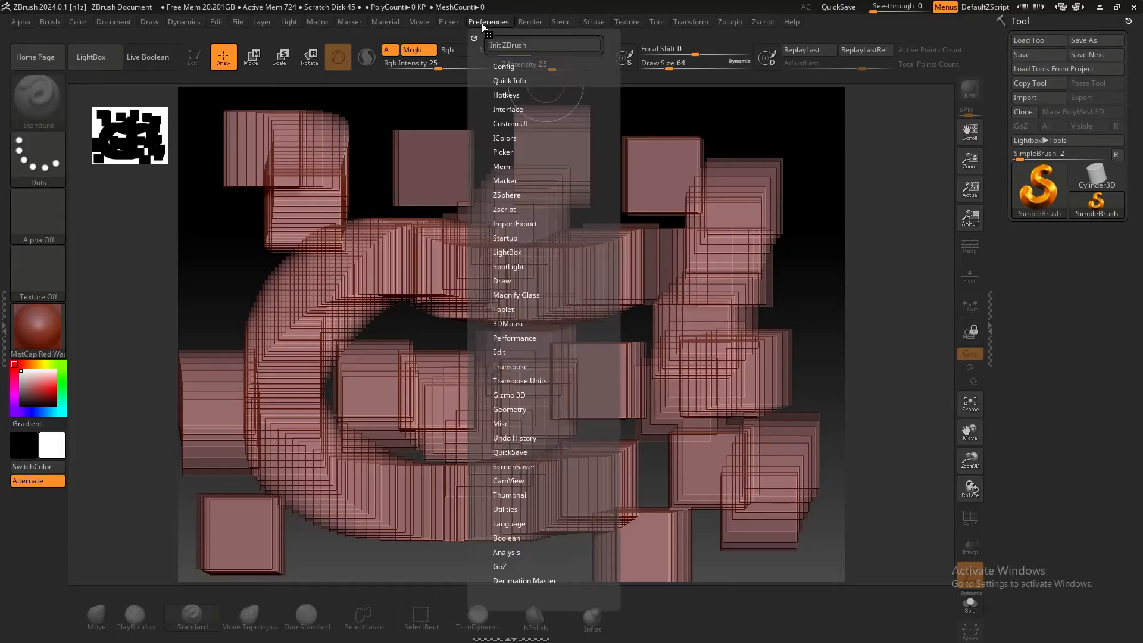
pyautogui.click(508, 45)
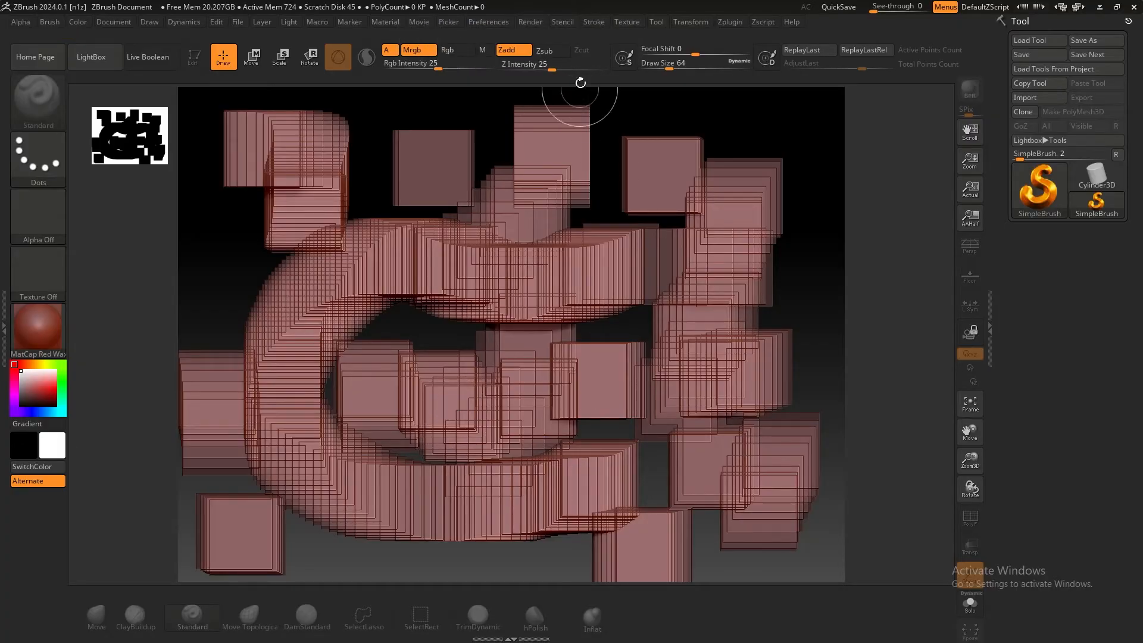
pyautogui.click(488, 22)
pyautogui.click(503, 47)
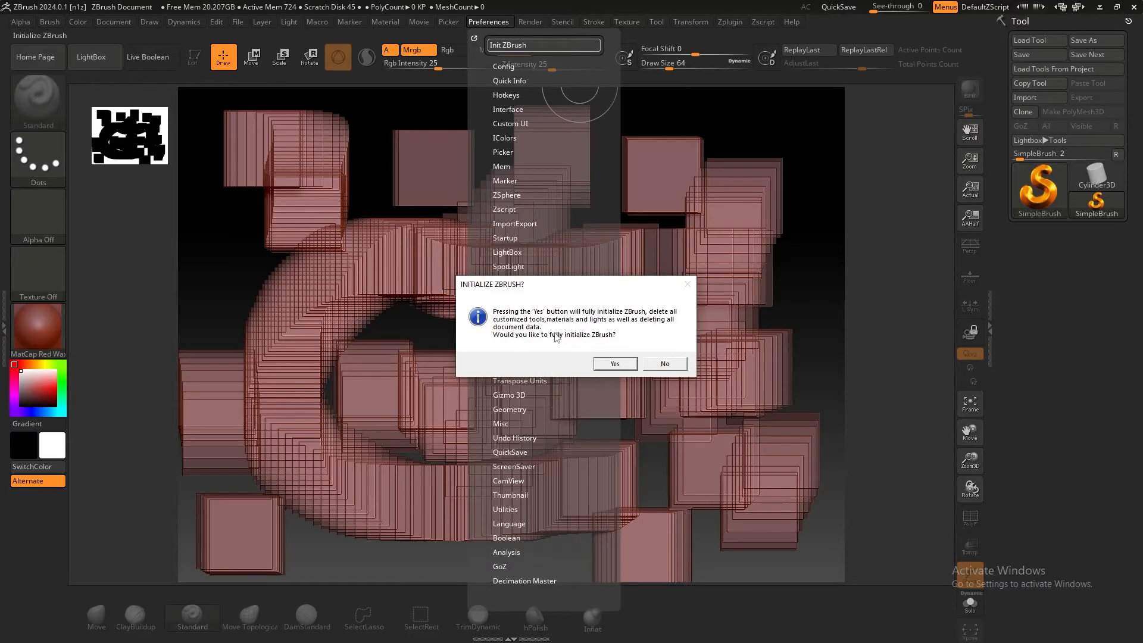
pyautogui.click(609, 364)
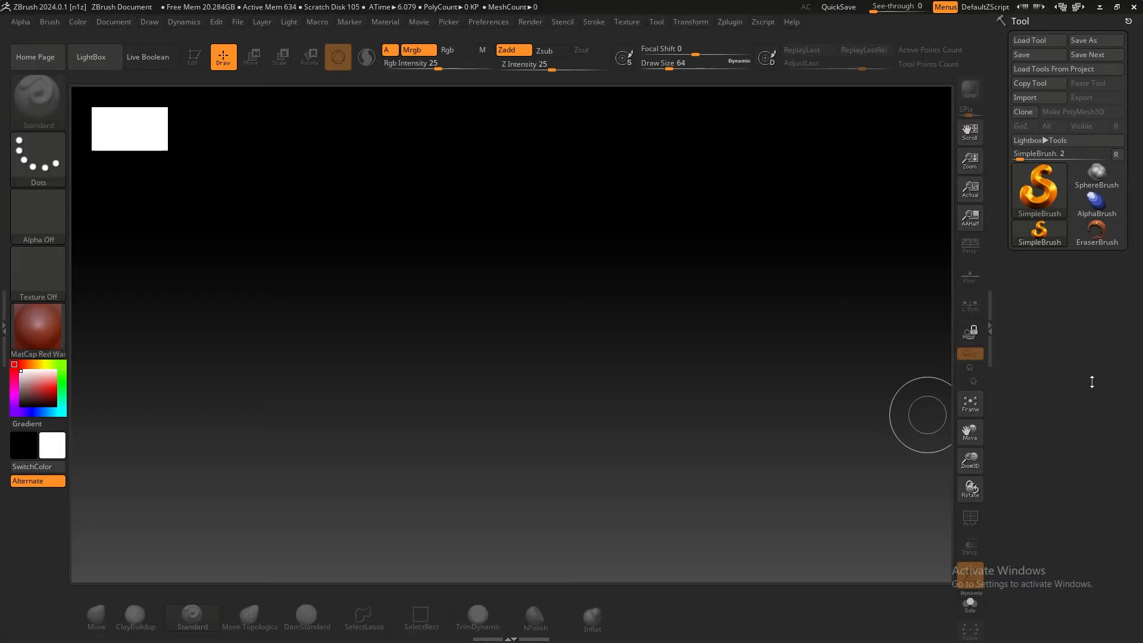
# Make Sphere3D from the 3D meshes the current tool in place of SimpleBrush
pyautogui.click(1042, 189)
pyautogui.click(1038, 197)
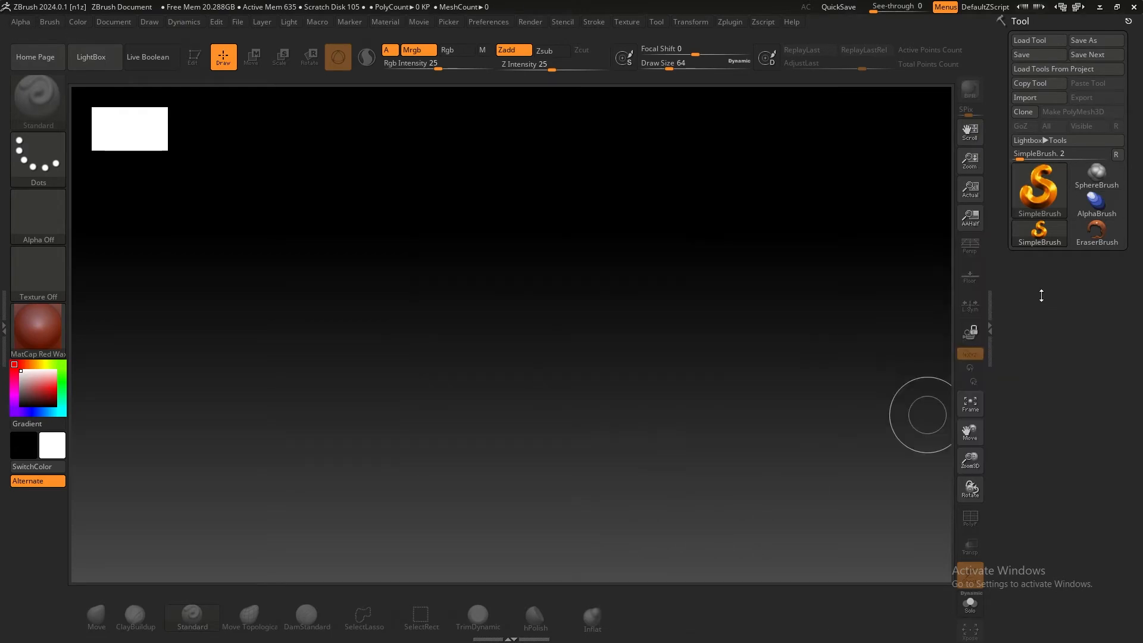
pyautogui.click(1041, 173)
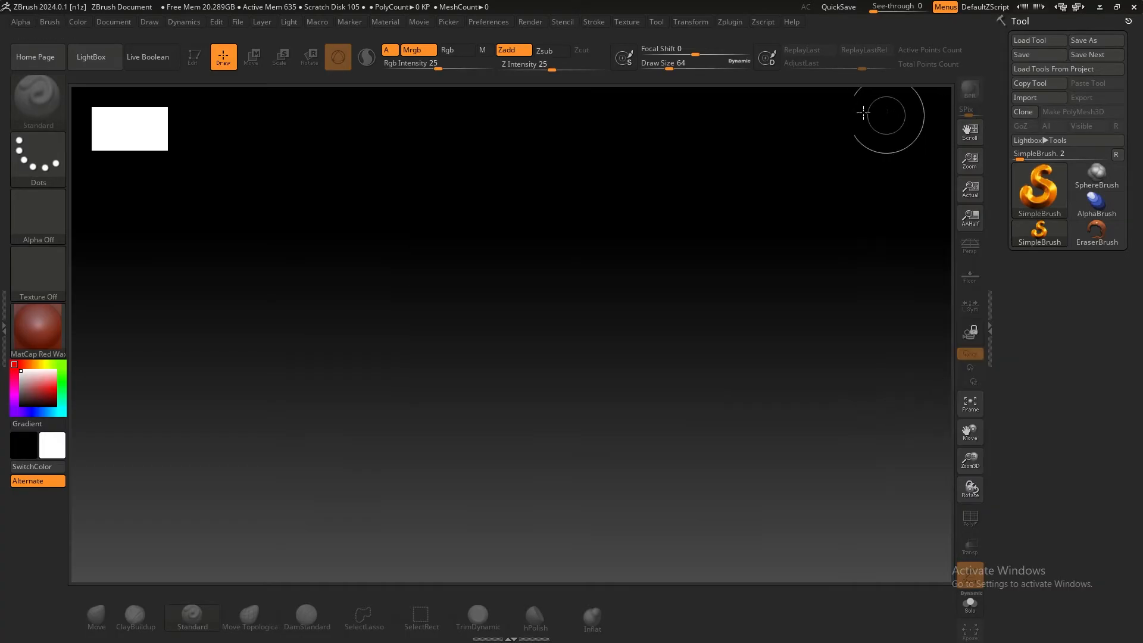
pyautogui.click(1040, 198)
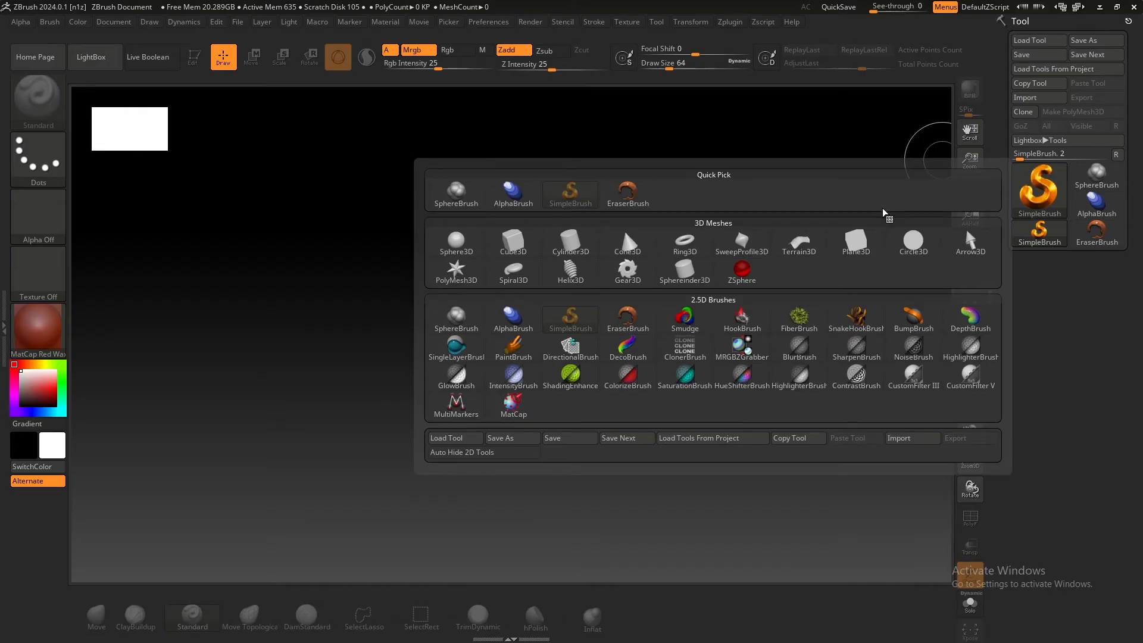
pyautogui.click(1028, 177)
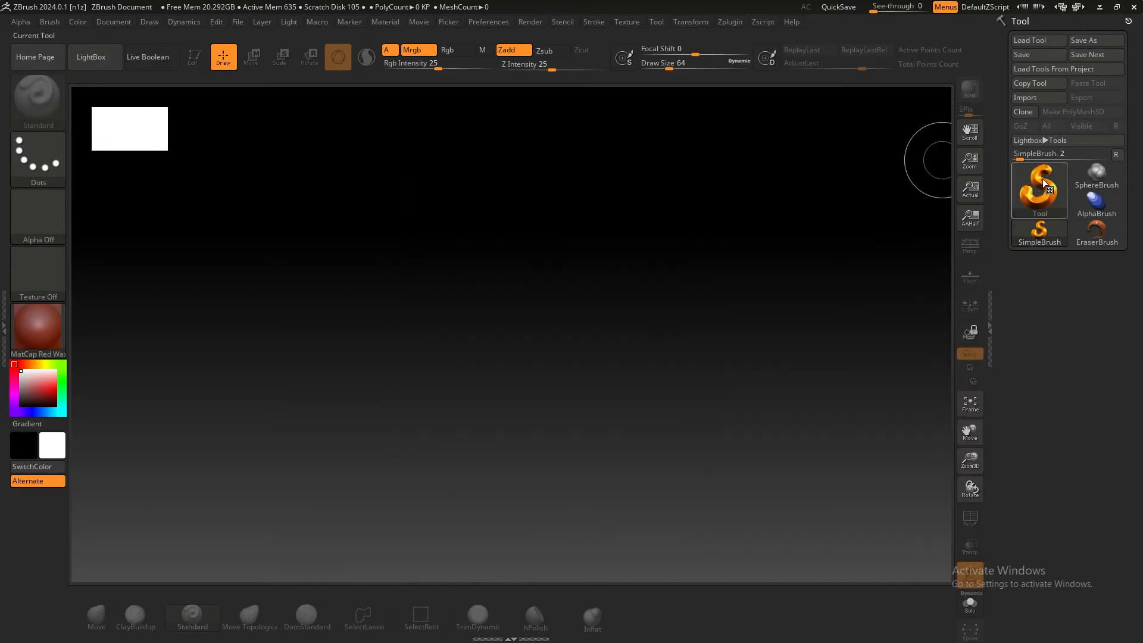
pyautogui.click(1042, 179)
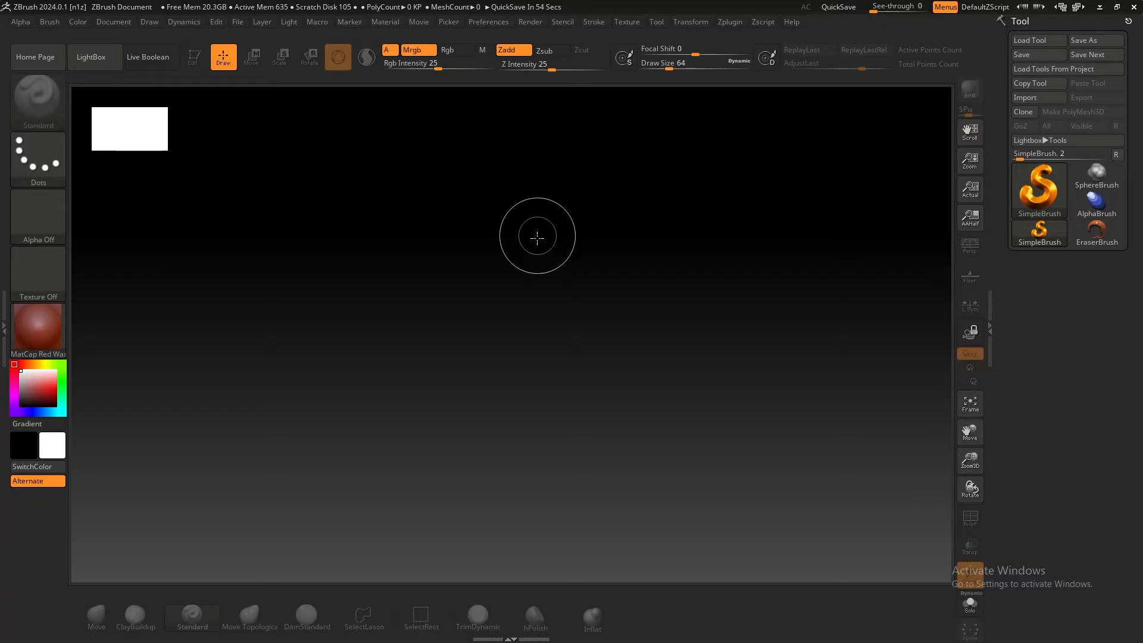
pyautogui.click(1038, 191)
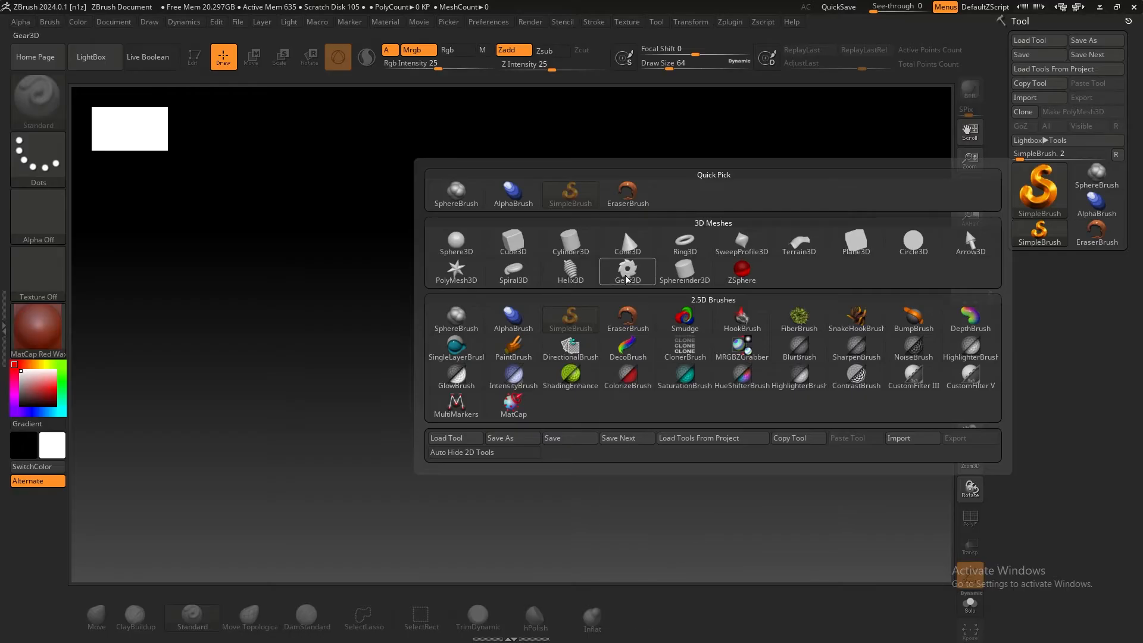
pyautogui.moveTo(623, 280)
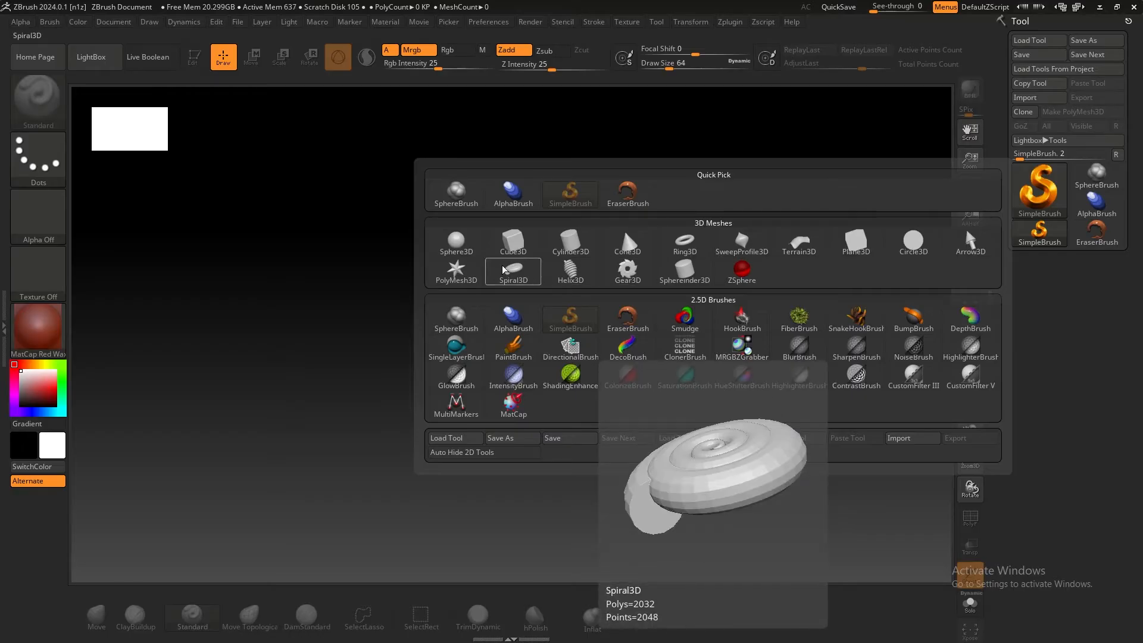
pyautogui.click(456, 241)
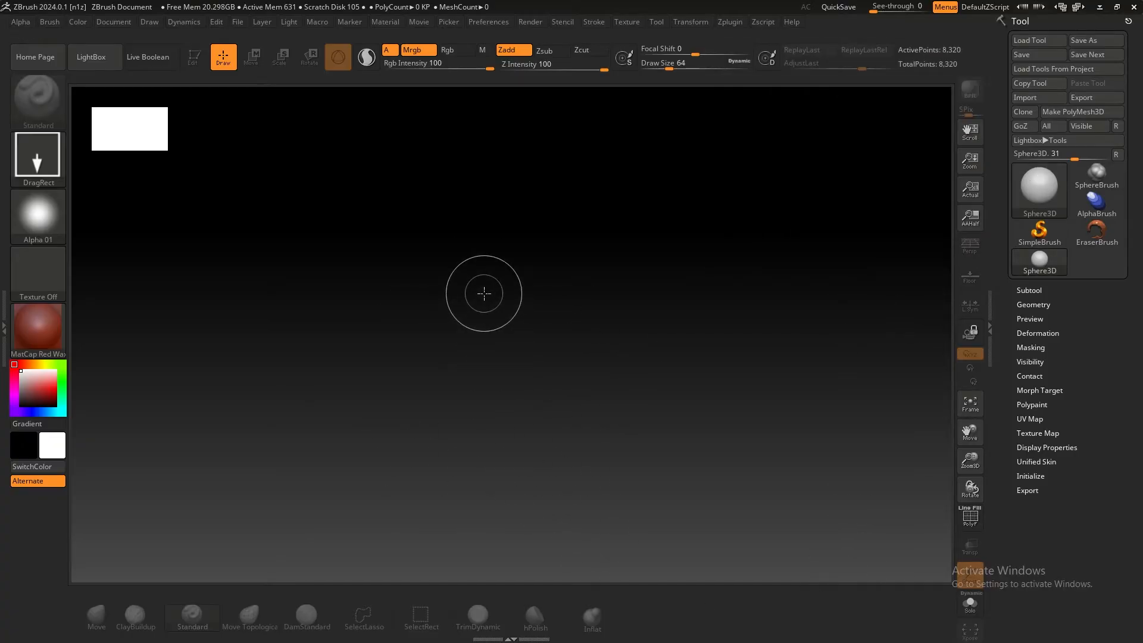
# Draw one large Sphere3D near the middle of the canvas and nine smaller ones of varying size around it
pyautogui.moveTo(480, 294); pyautogui.dragTo(532, 460)
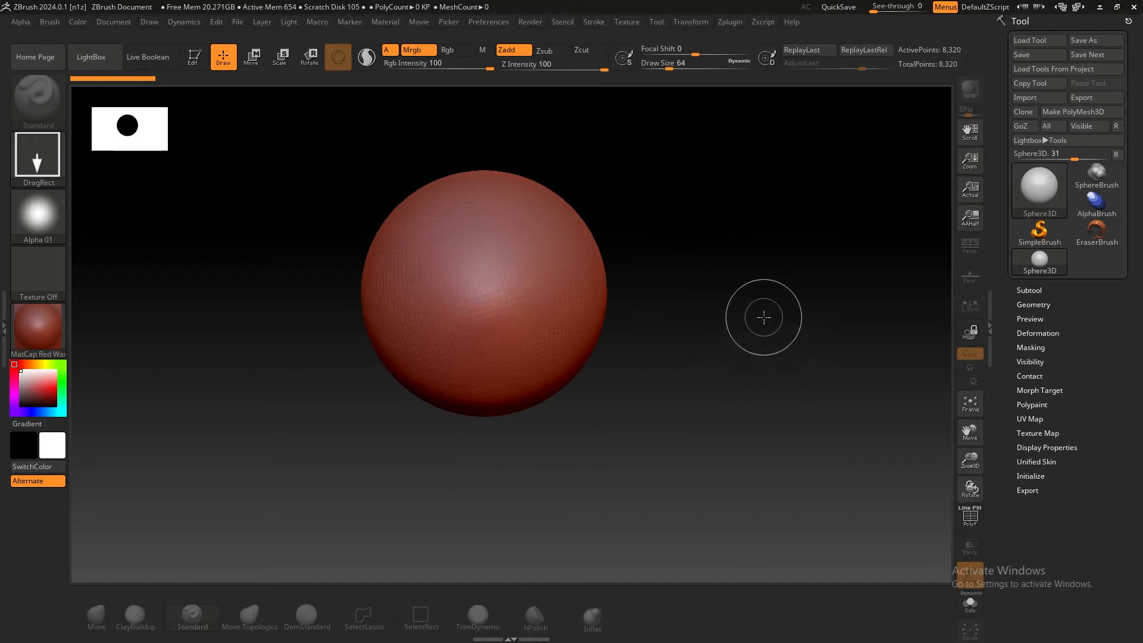
pyautogui.moveTo(764, 317); pyautogui.dragTo(697, 383)
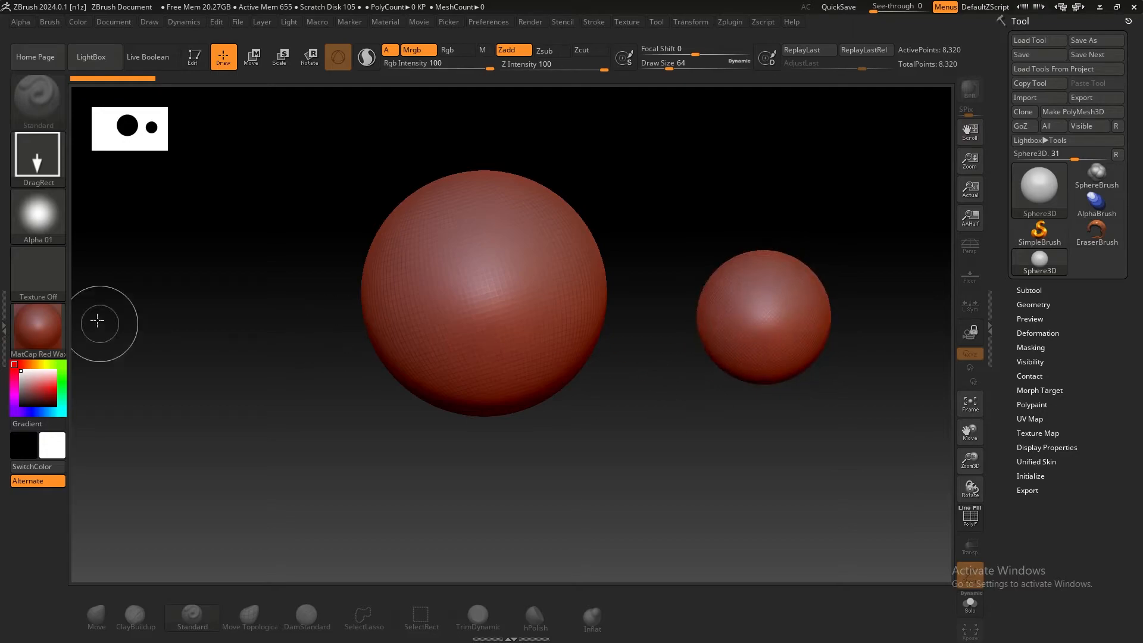
pyautogui.moveTo(158, 269)
pyautogui.mouseDown()
pyautogui.moveTo(159, 311)
pyautogui.moveTo(214, 369)
pyautogui.mouseUp()
pyautogui.moveTo(232, 410); pyautogui.dragTo(321, 523)
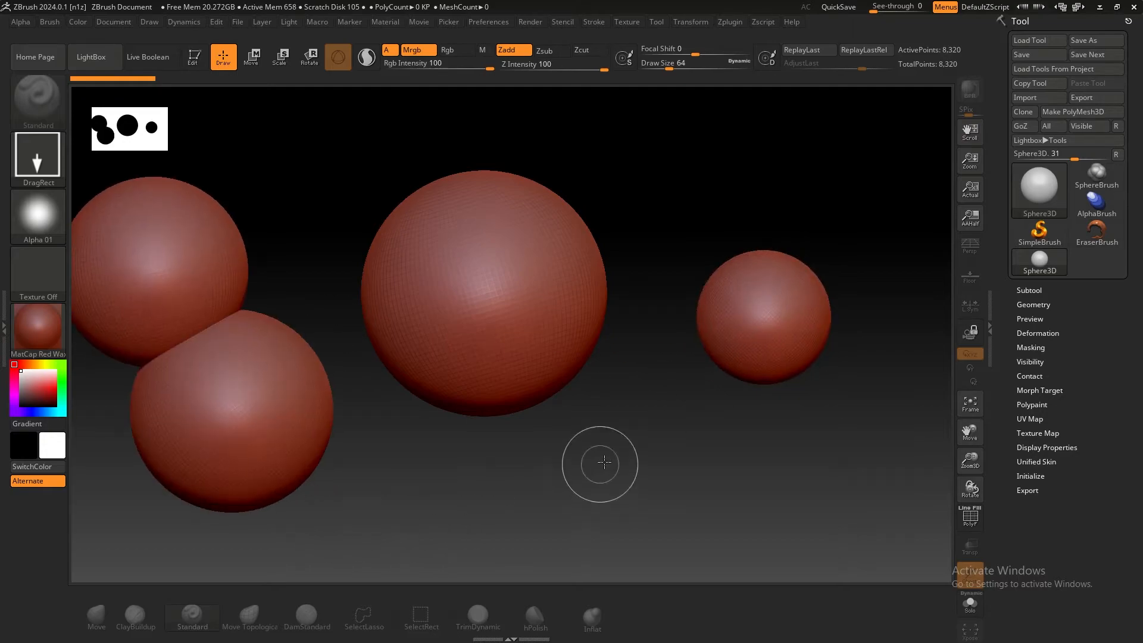
pyautogui.moveTo(625, 459)
pyautogui.mouseDown()
pyautogui.moveTo(651, 503)
pyautogui.moveTo(669, 506)
pyautogui.mouseUp()
pyautogui.moveTo(707, 166); pyautogui.dragTo(710, 220)
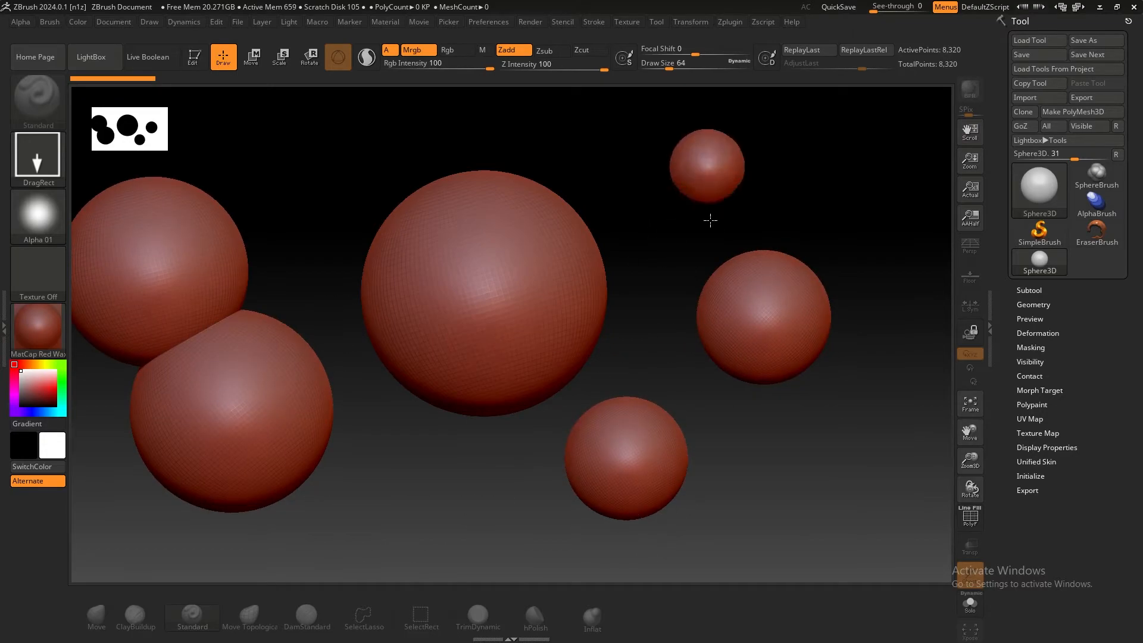
pyautogui.moveTo(291, 166); pyautogui.dragTo(341, 225)
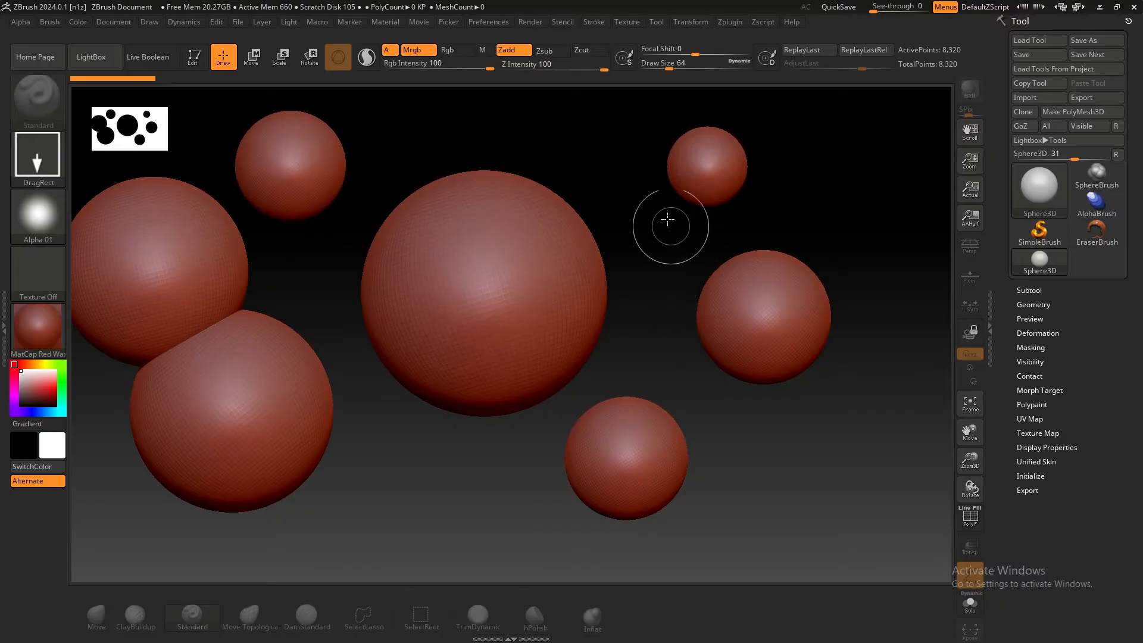
pyautogui.moveTo(597, 153); pyautogui.dragTo(617, 209)
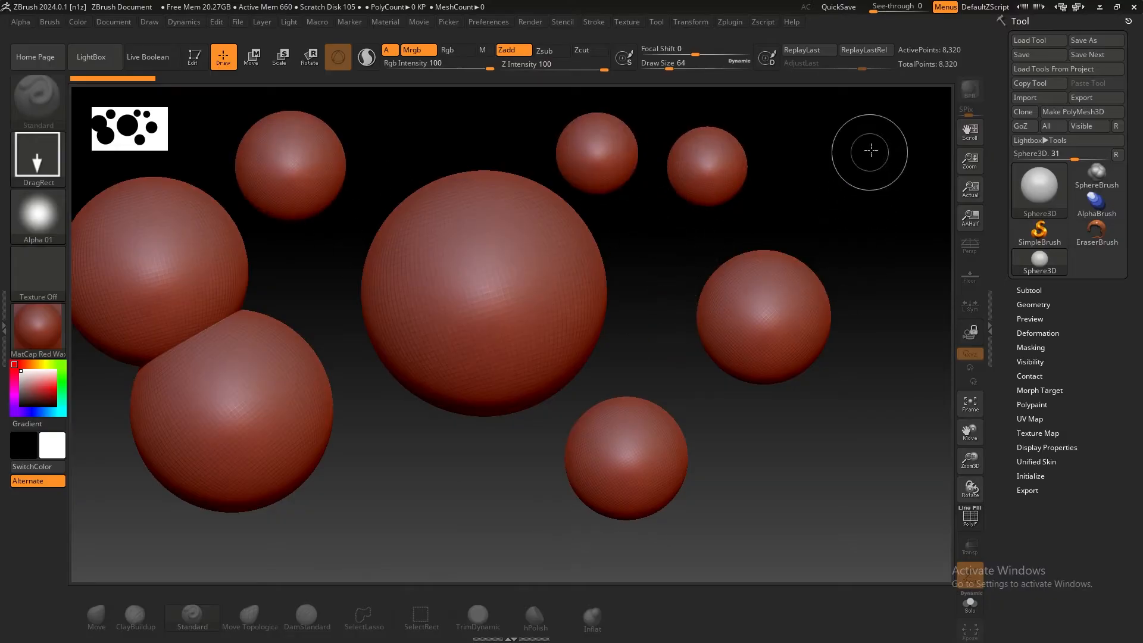
pyautogui.moveTo(870, 150); pyautogui.dragTo(902, 215)
pyautogui.moveTo(384, 506); pyautogui.dragTo(441, 554)
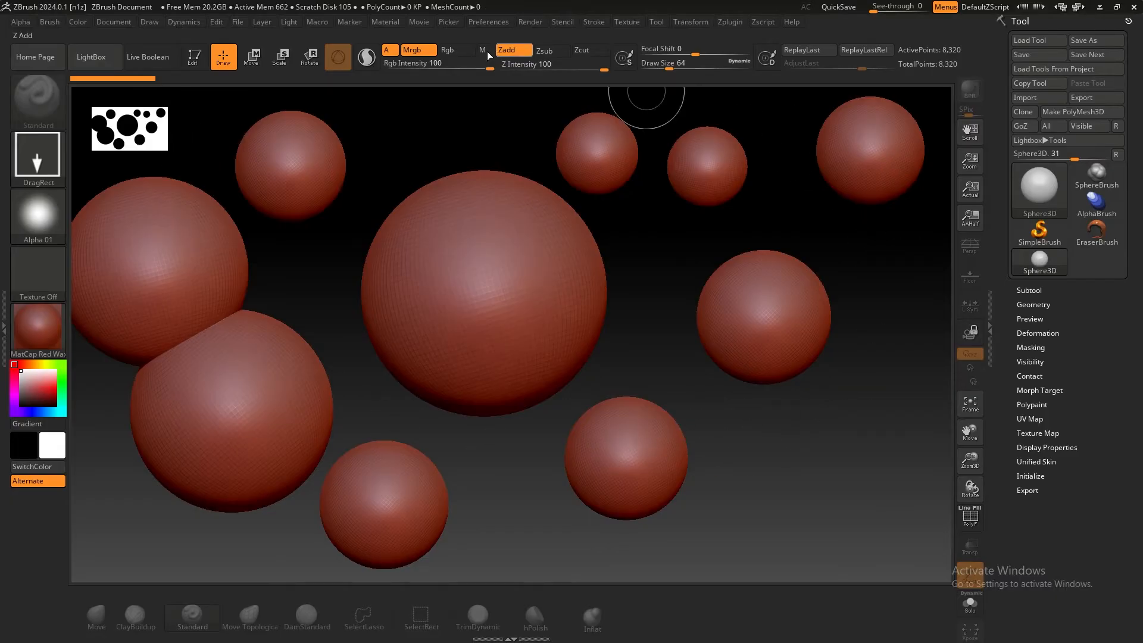
# Fully initialize ZBrush to clear the drawn spheres and discard the customized tools and document data
pyautogui.click(482, 22)
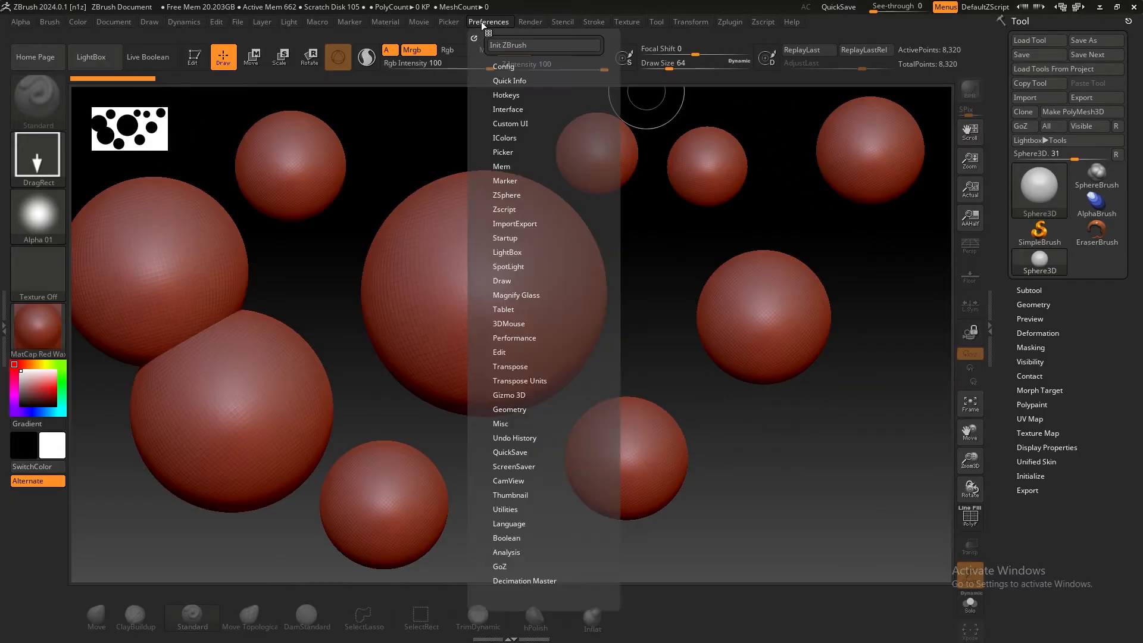
pyautogui.click(510, 49)
pyautogui.click(614, 365)
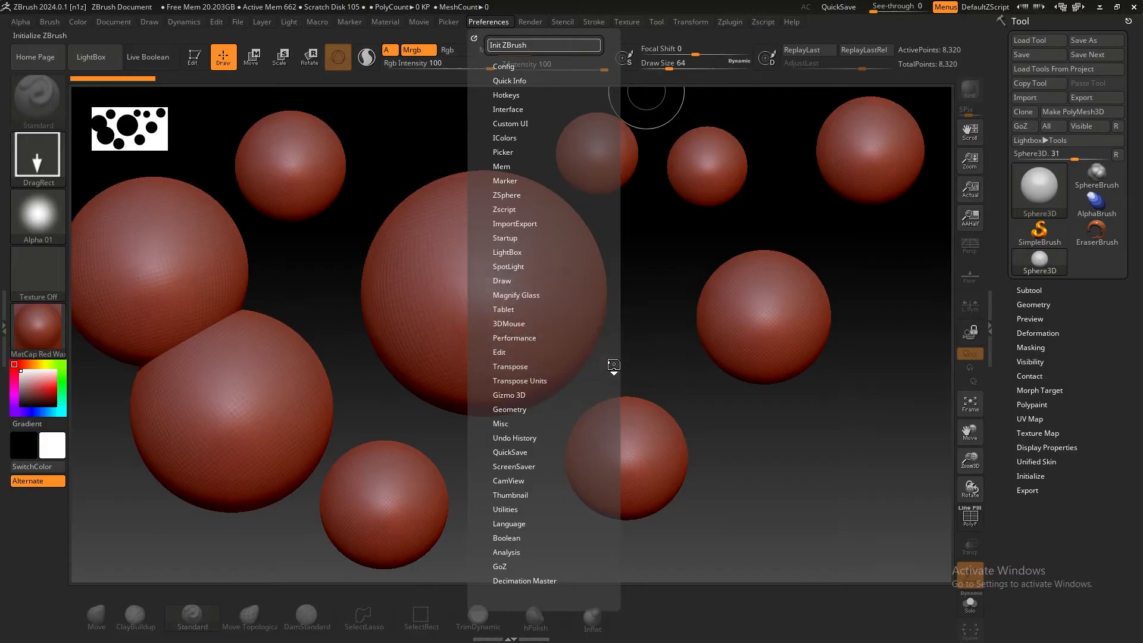
# Draw a single large Sphere3D near the canvas center and put it in Edit mode
pyautogui.click(1047, 199)
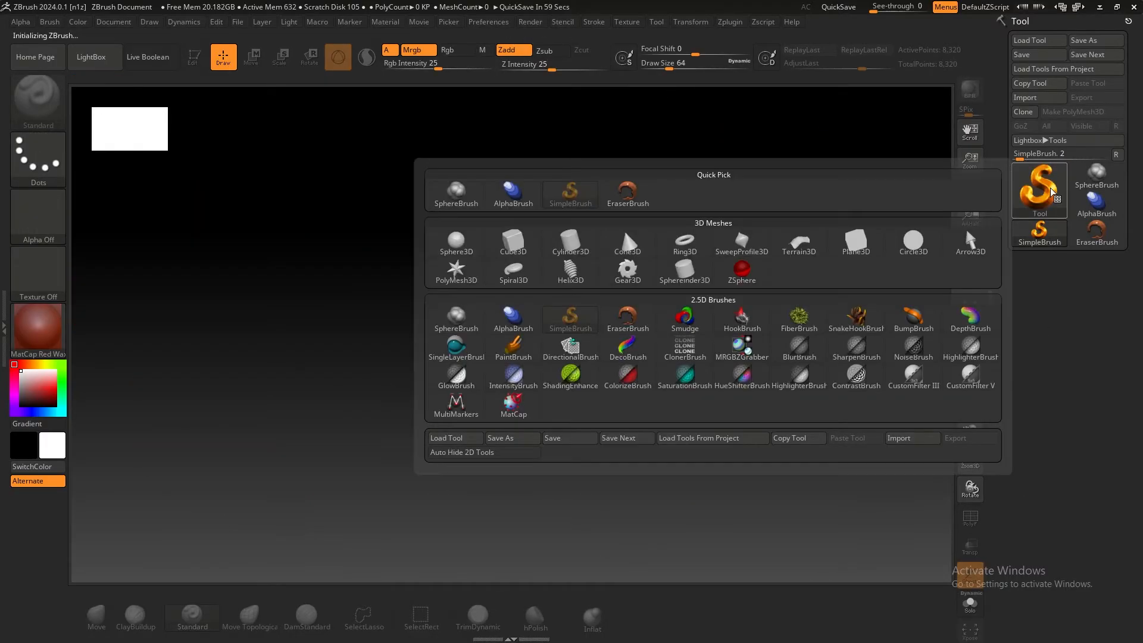
pyautogui.click(1051, 202)
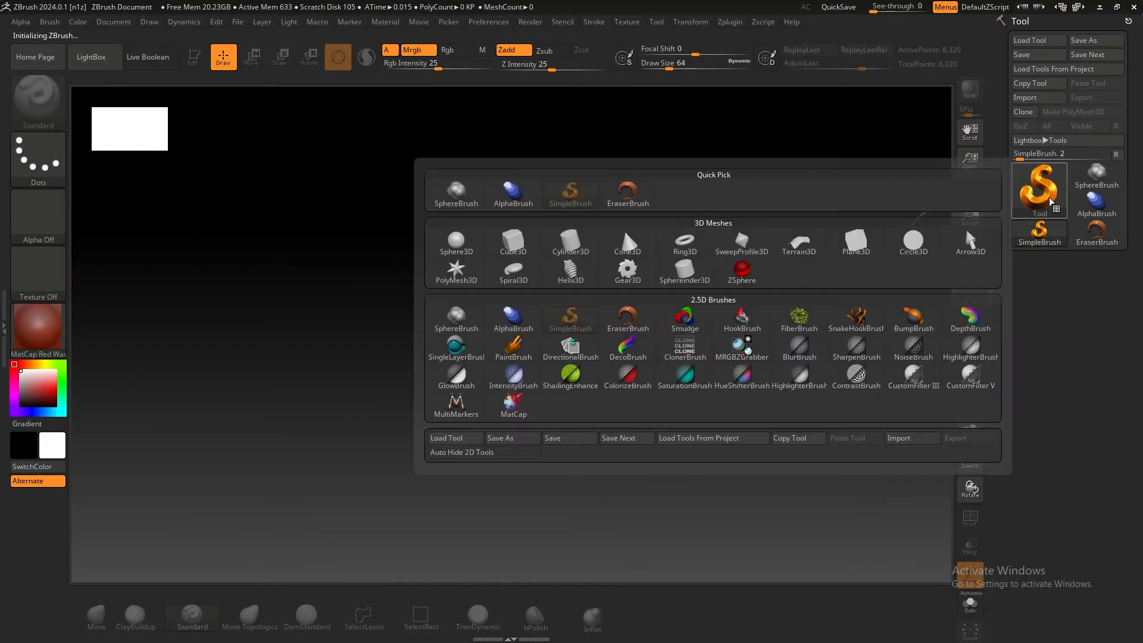
pyautogui.click(456, 242)
pyautogui.moveTo(524, 365); pyautogui.dragTo(612, 558)
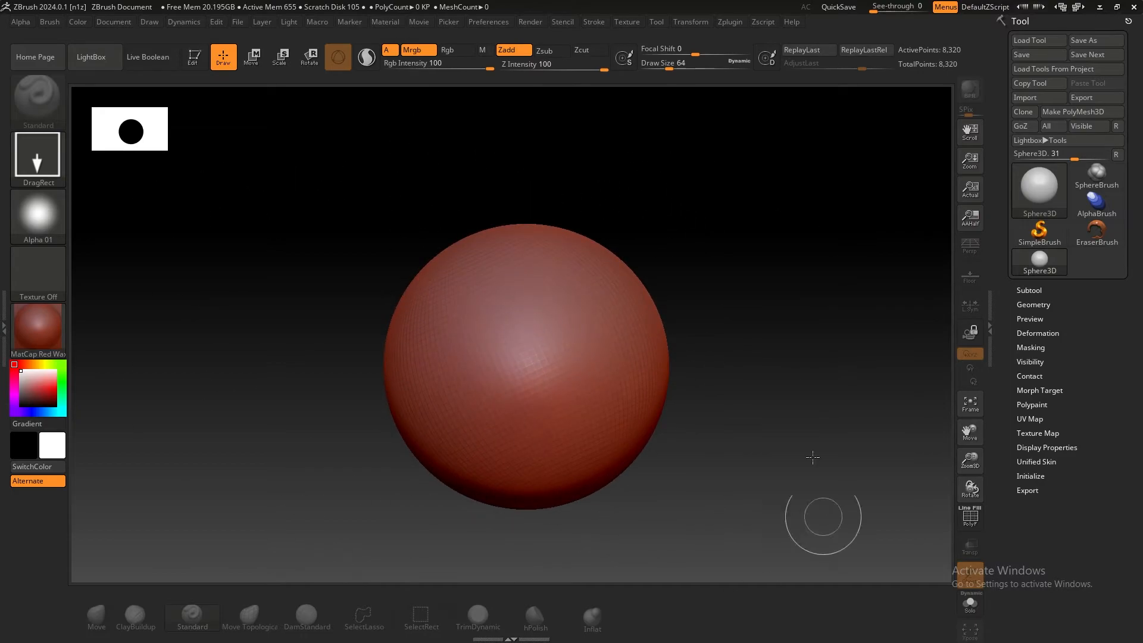
pyautogui.click(196, 62)
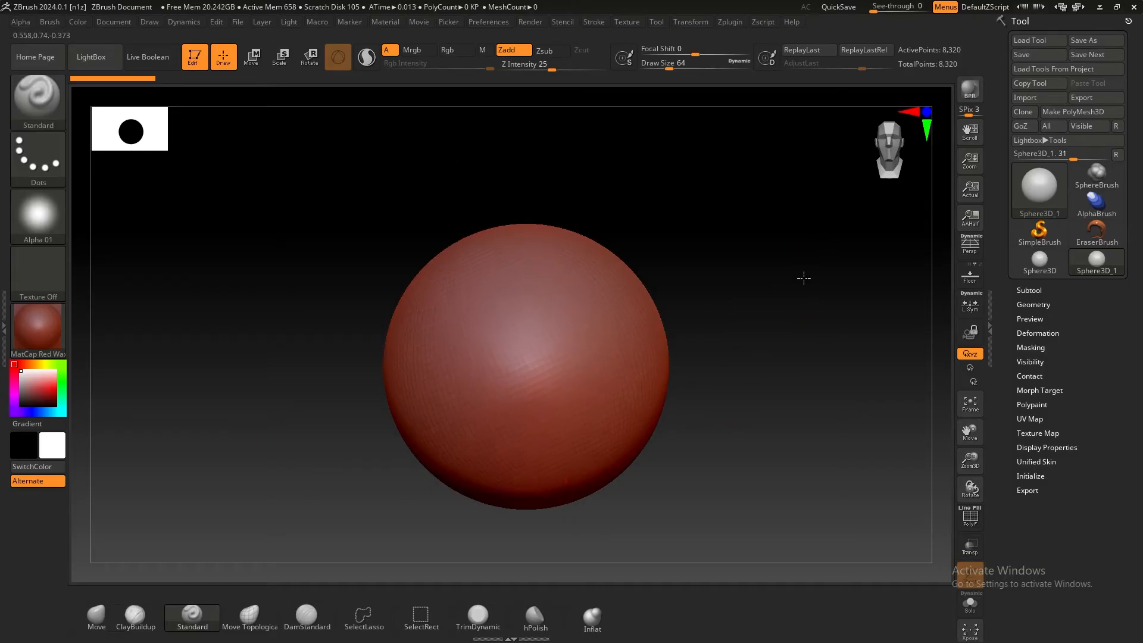
# Convert the sphere in Edit mode into a sculptable PolyMesh3D
pyautogui.moveTo(803, 278); pyautogui.dragTo(541, 365)
pyautogui.keyDown('ctrl'); pyautogui.moveTo(700, 293); pyautogui.dragTo(774, 248, button='right'); pyautogui.keyUp('ctrl')
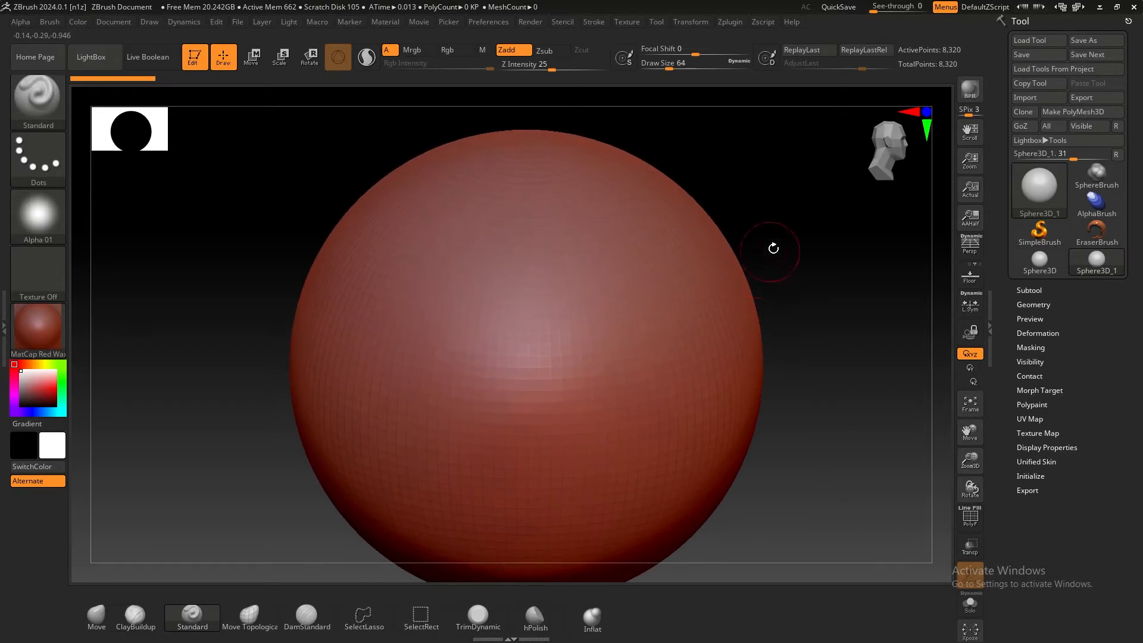
pyautogui.moveTo(780, 227); pyautogui.dragTo(791, 250)
pyautogui.keyDown('ctrl'); pyautogui.moveTo(791, 250); pyautogui.dragTo(757, 263, button='right'); pyautogui.keyUp('ctrl')
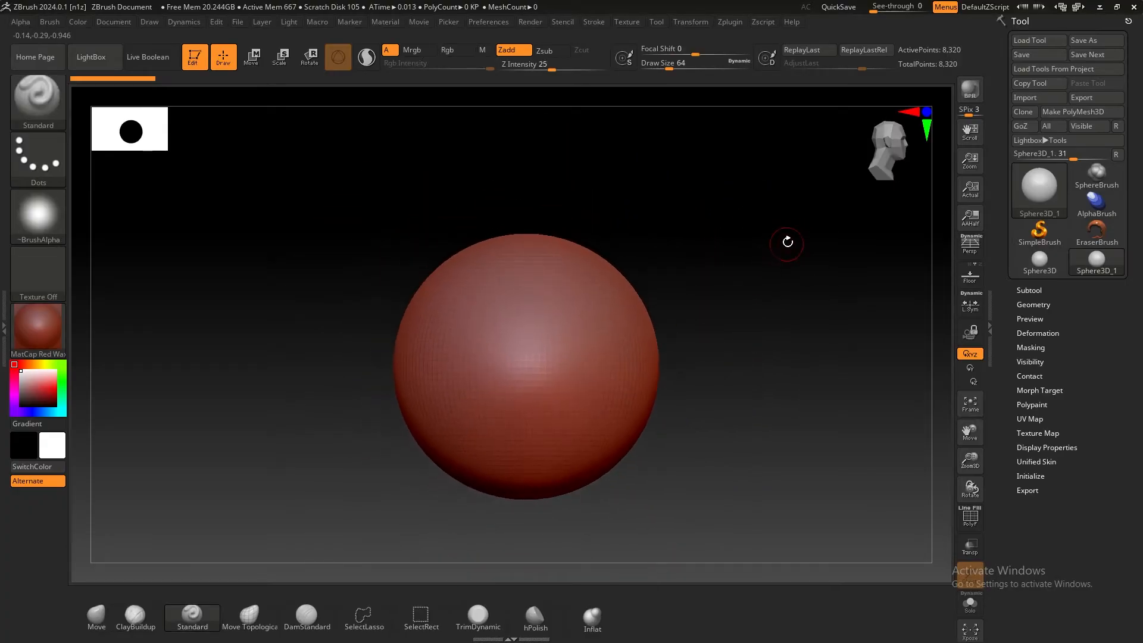
pyautogui.moveTo(771, 253); pyautogui.dragTo(726, 274)
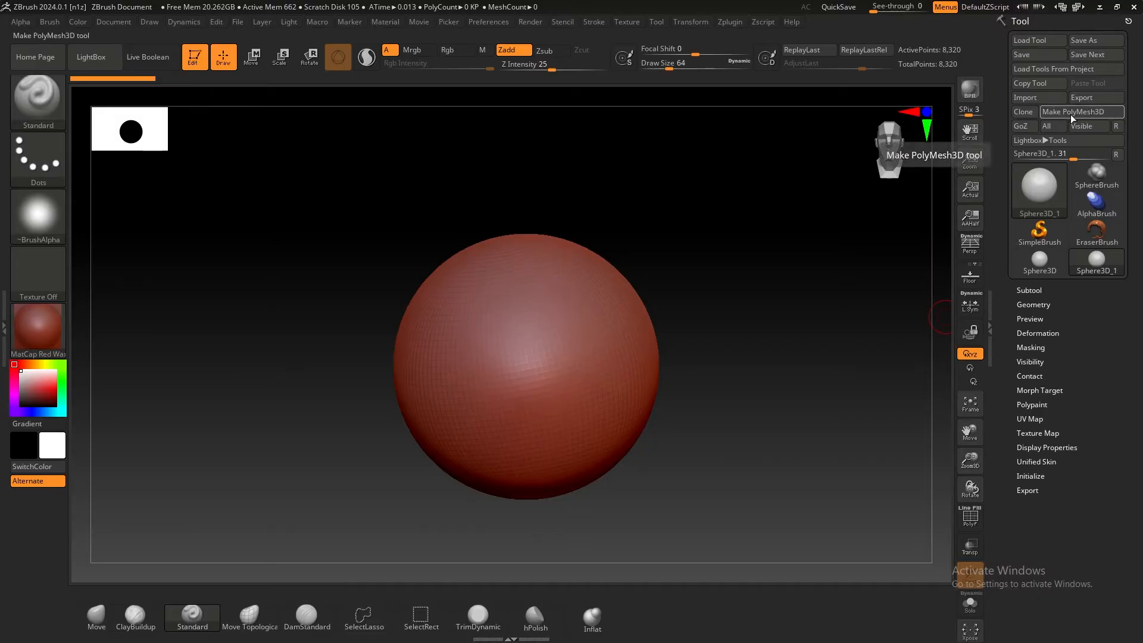
pyautogui.click(1071, 114)
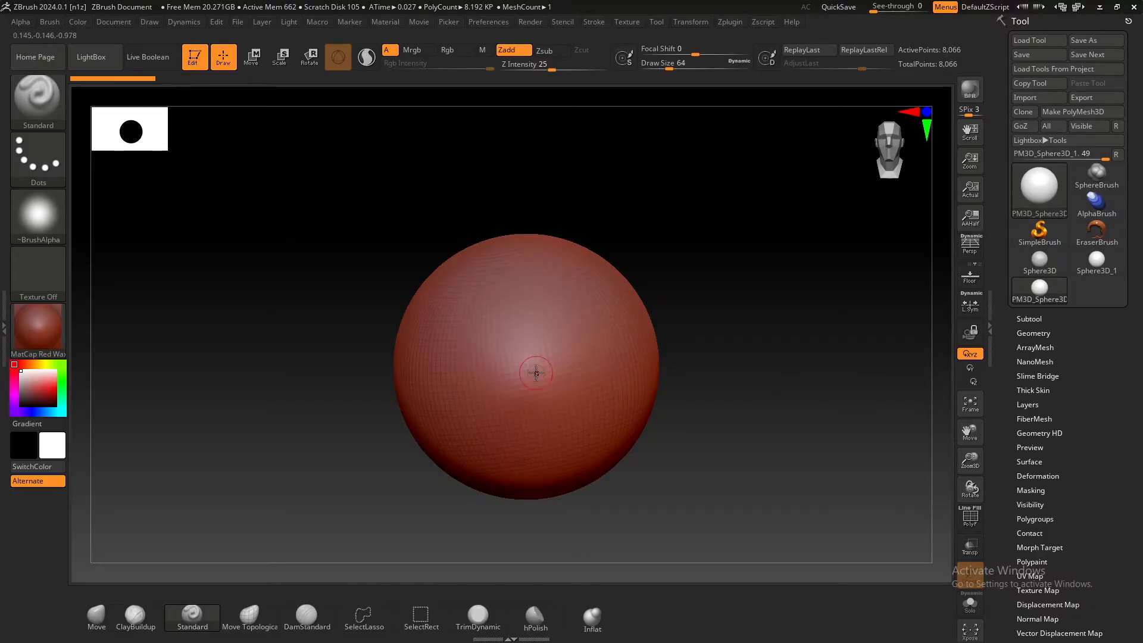
# Sculpt a series of slanted raised strokes across the front of the sphere with the Standard brush at Z Intensity 25
pyautogui.moveTo(540, 260); pyautogui.dragTo(506, 450)
pyautogui.moveTo(596, 307)
pyautogui.mouseDown()
pyautogui.moveTo(577, 428)
pyautogui.moveTo(583, 393)
pyautogui.mouseUp()
pyautogui.moveTo(495, 265)
pyautogui.mouseDown()
pyautogui.moveTo(462, 375)
pyautogui.moveTo(423, 333)
pyautogui.moveTo(406, 371)
pyautogui.mouseUp()
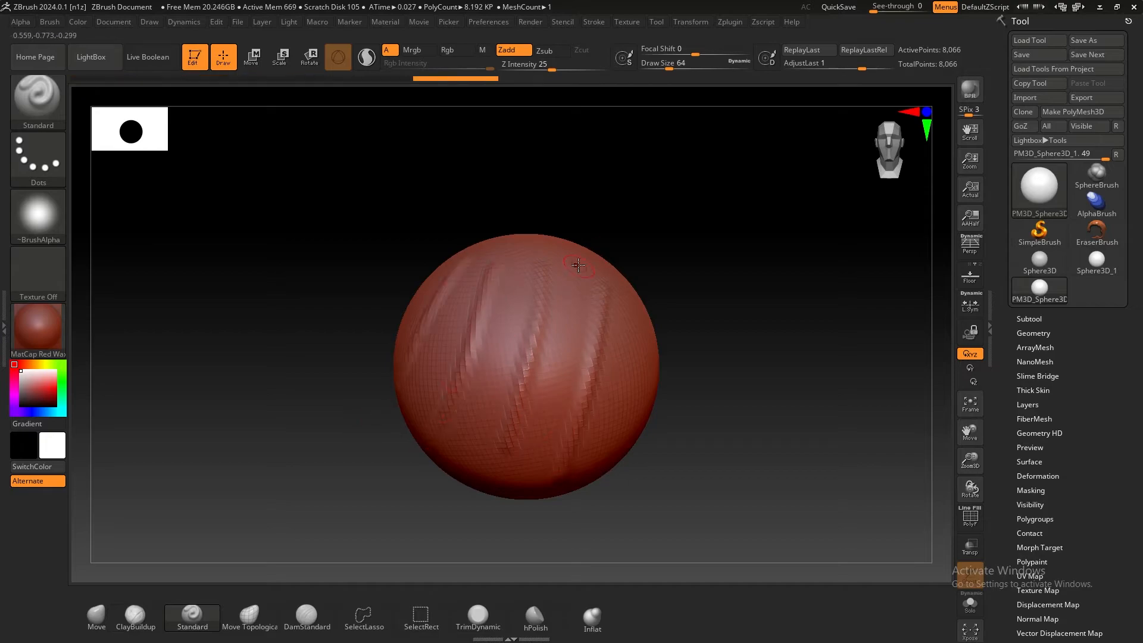
pyautogui.moveTo(577, 264); pyautogui.dragTo(535, 409)
pyautogui.moveTo(643, 295); pyautogui.dragTo(587, 432)
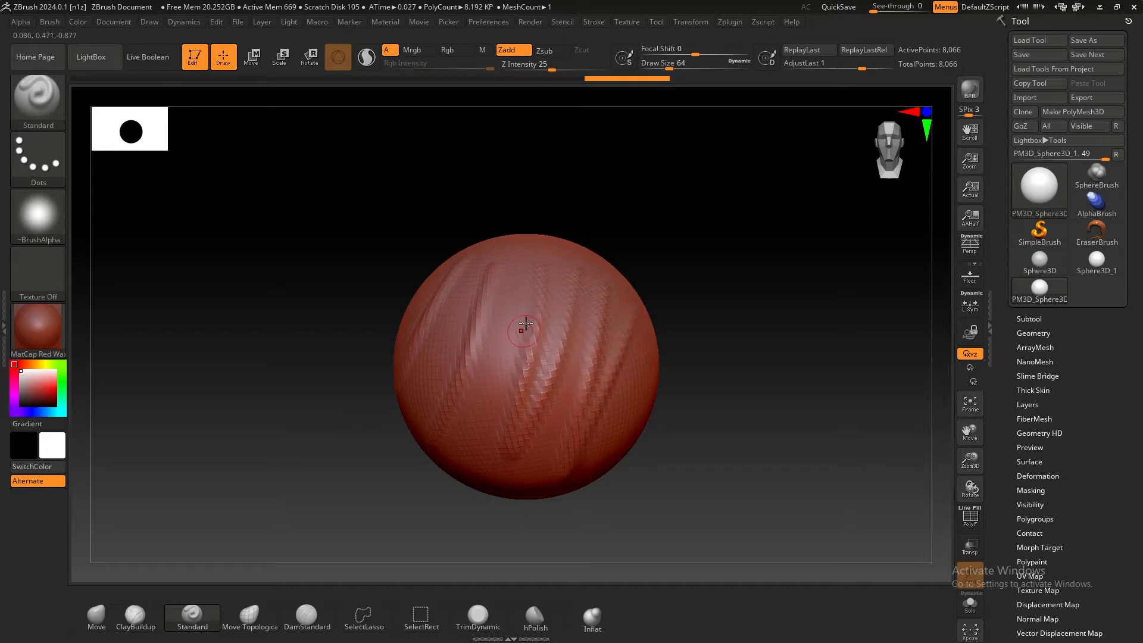
pyautogui.moveTo(530, 278); pyautogui.dragTo(502, 390)
pyautogui.moveTo(472, 282); pyautogui.dragTo(398, 431)
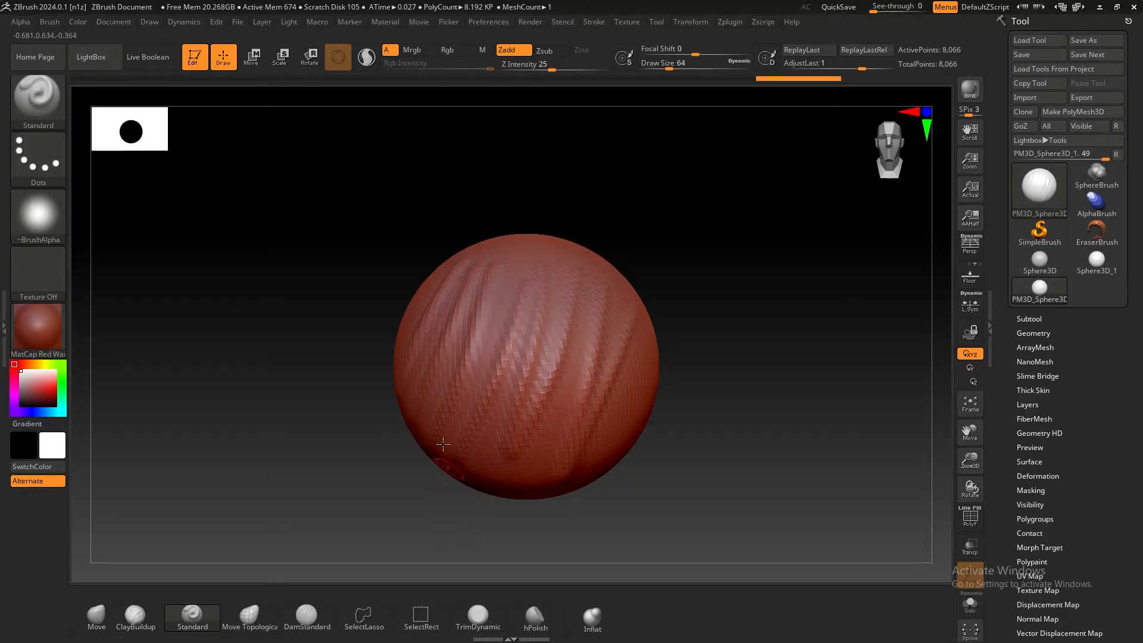
# Fully initialize ZBrush again, discarding the sculpted sphere and all customized tools, materials and lights
pyautogui.click(487, 21)
pyautogui.click(507, 46)
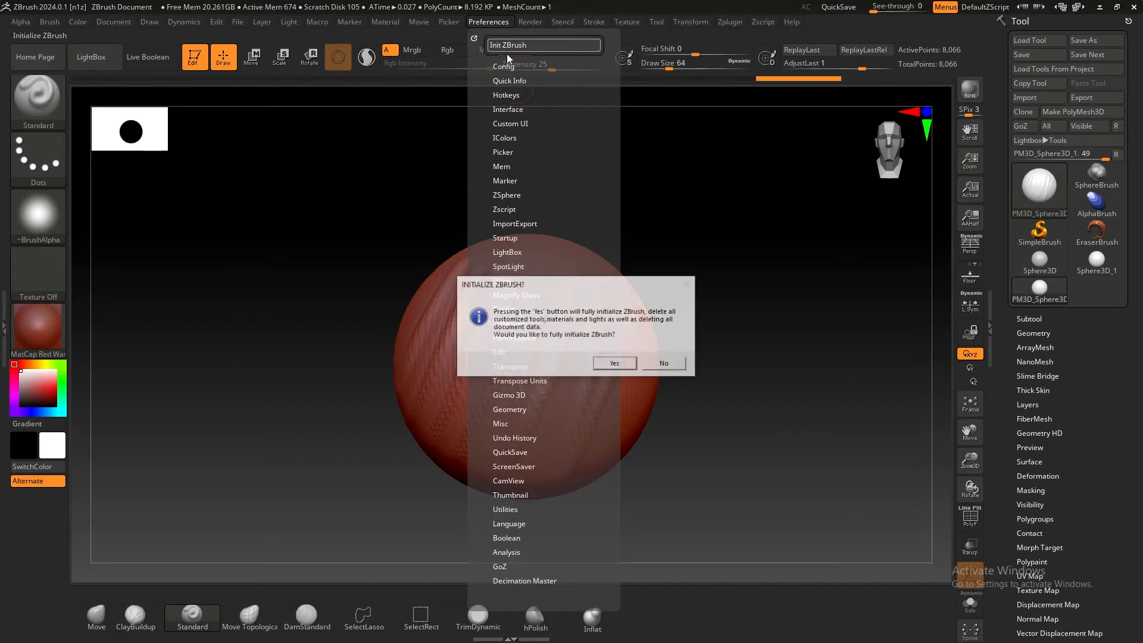
pyautogui.click(615, 363)
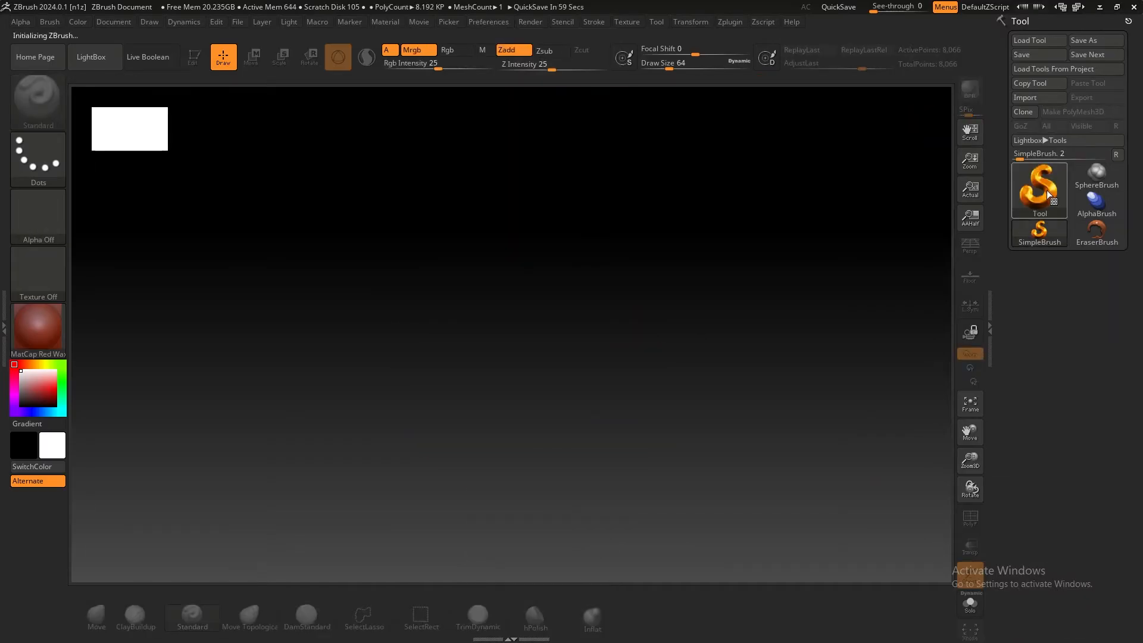
# Choose Sphere3D from the 3D meshes and draw one large sphere in the middle of the empty canvas
pyautogui.click(1038, 188)
pyautogui.click(965, 227)
pyautogui.moveTo(506, 350); pyautogui.dragTo(507, 476)
# Turn on Edit mode for the new sphere and convert it into a PolyMesh3D
pyautogui.click(194, 57)
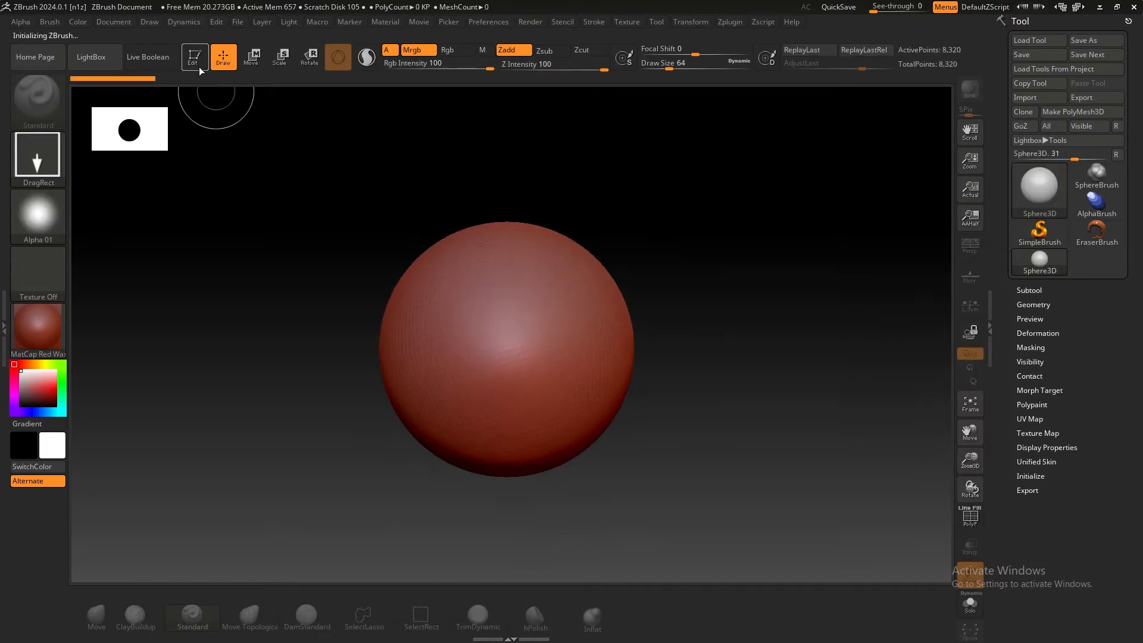
pyautogui.click(1069, 112)
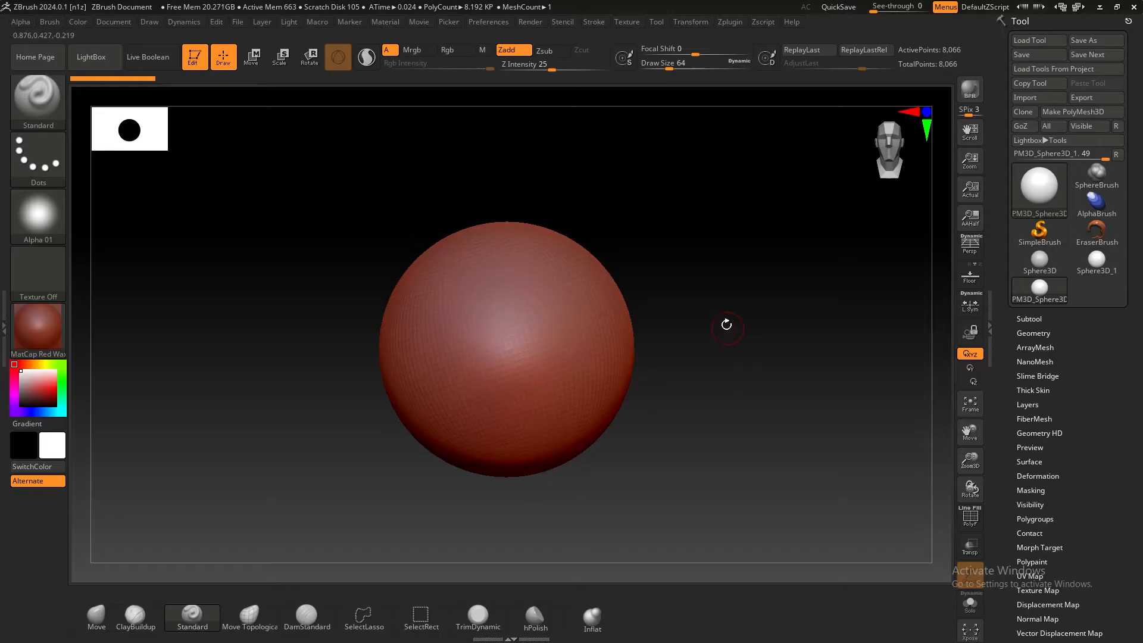
pyautogui.press('shift')
pyautogui.press('shift')
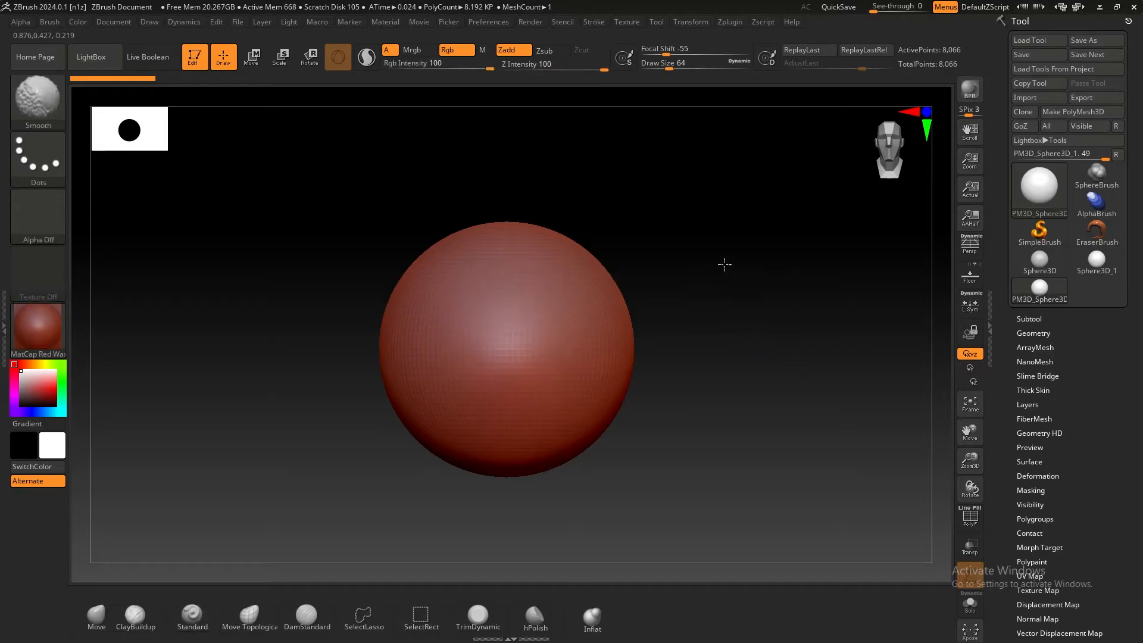
pyautogui.press('shift')
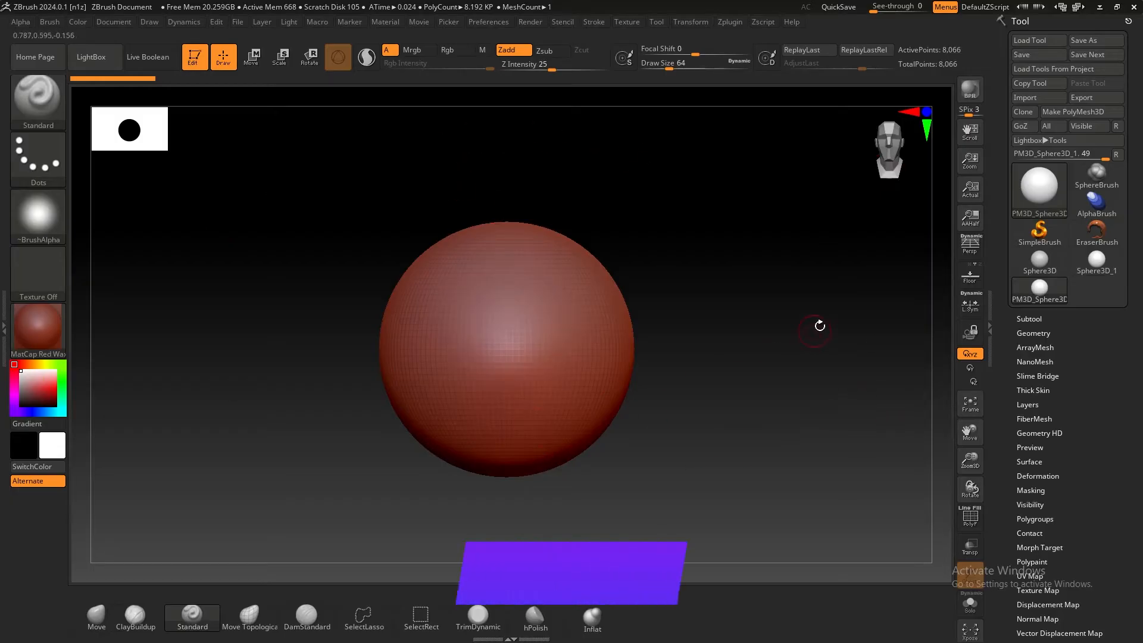
pyautogui.moveTo(811, 288)
pyautogui.mouseDown()
pyautogui.moveTo(797, 304)
pyautogui.moveTo(722, 299)
pyautogui.moveTo(805, 301)
pyautogui.mouseUp()
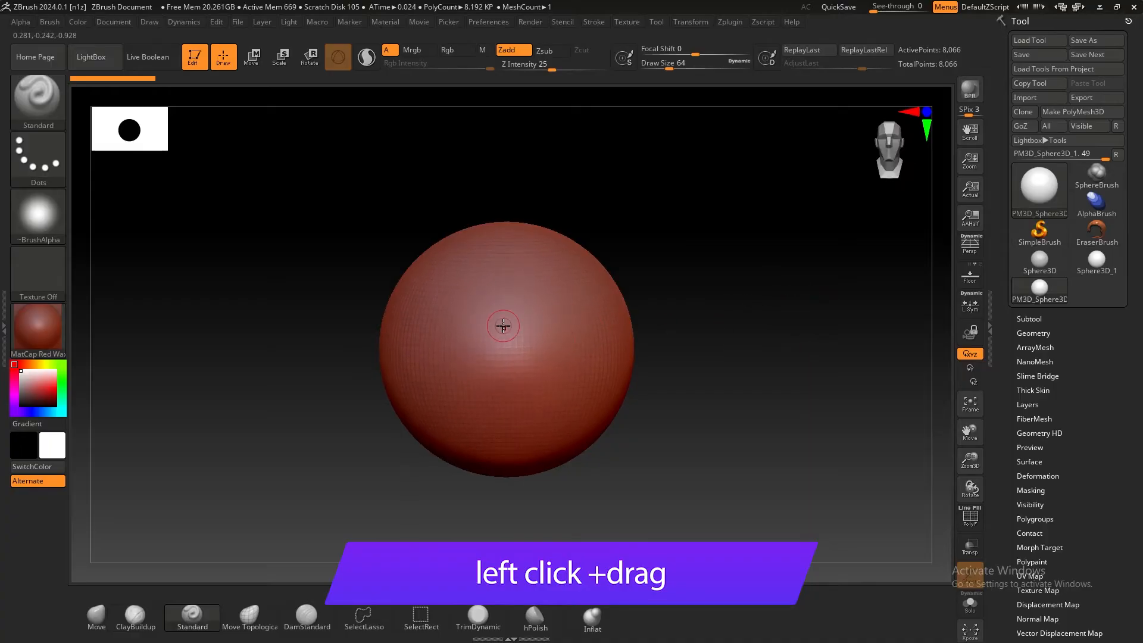
# Deform the sphere with the Move brush at draw size 508, pulling out both upper sides and reshaping the lower edge
pyautogui.click(96, 616)
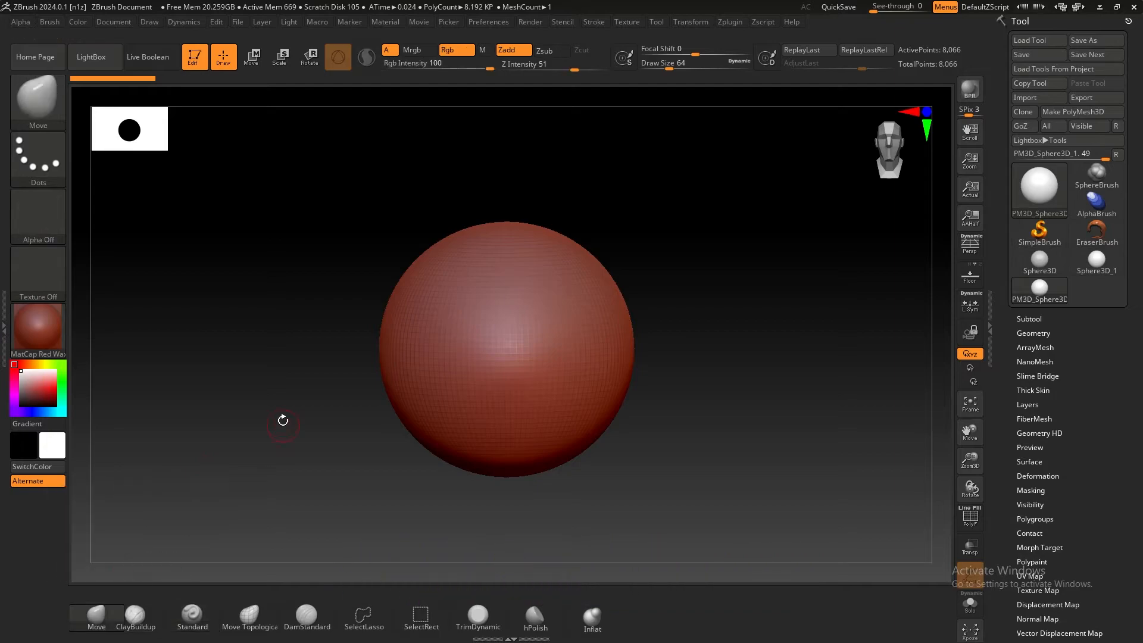
pyautogui.press(']')
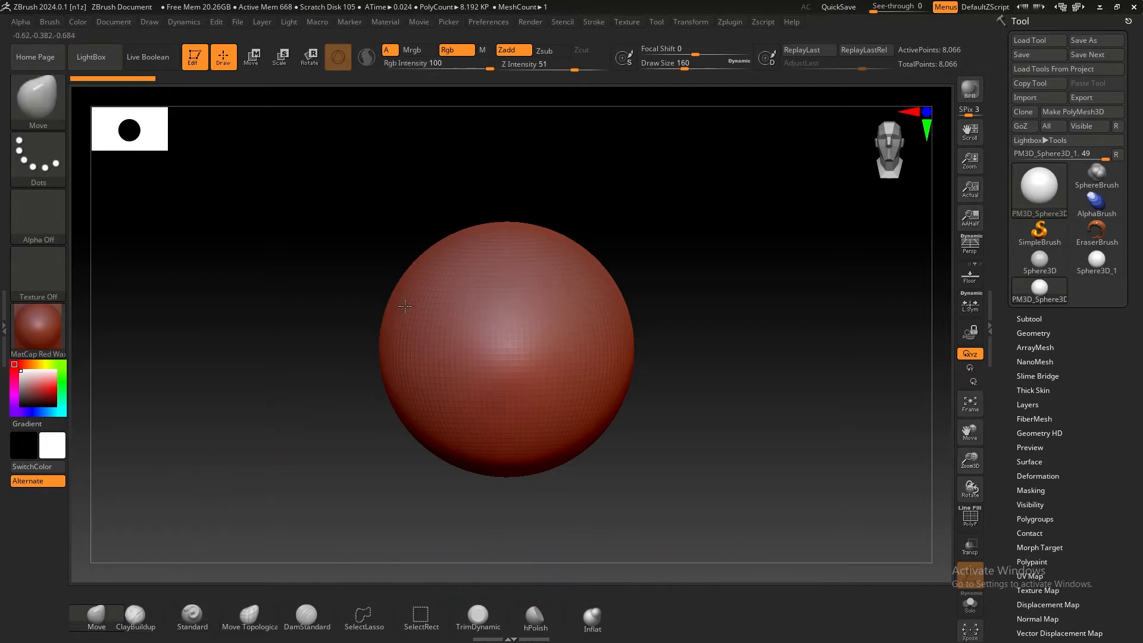
pyautogui.press(']')
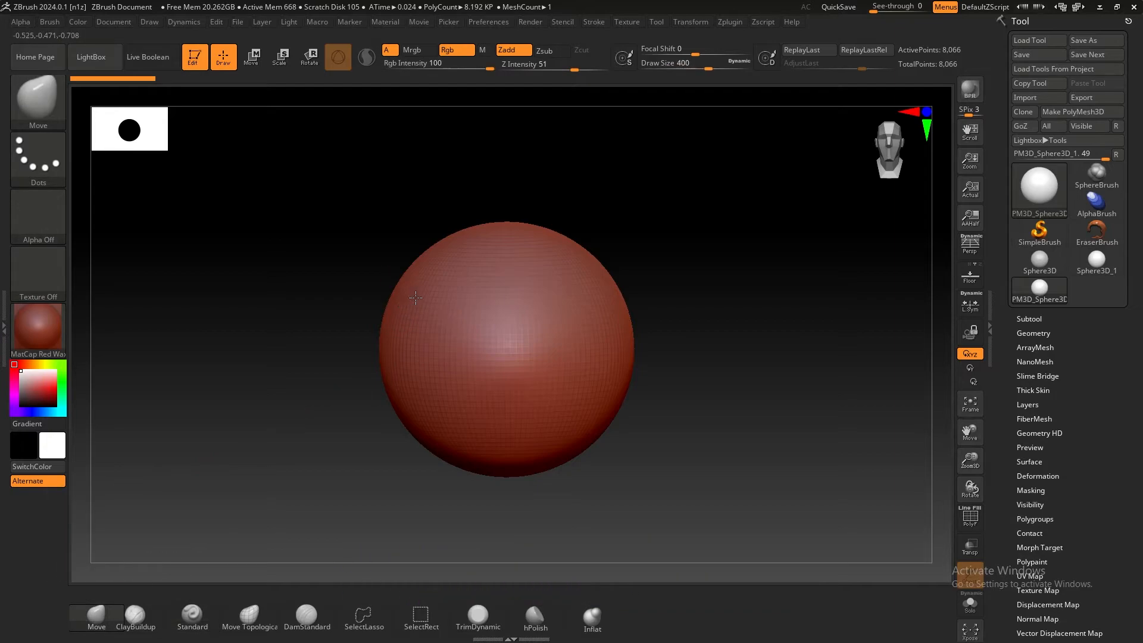
pyautogui.press(']')
pyautogui.moveTo(417, 283); pyautogui.dragTo(300, 226)
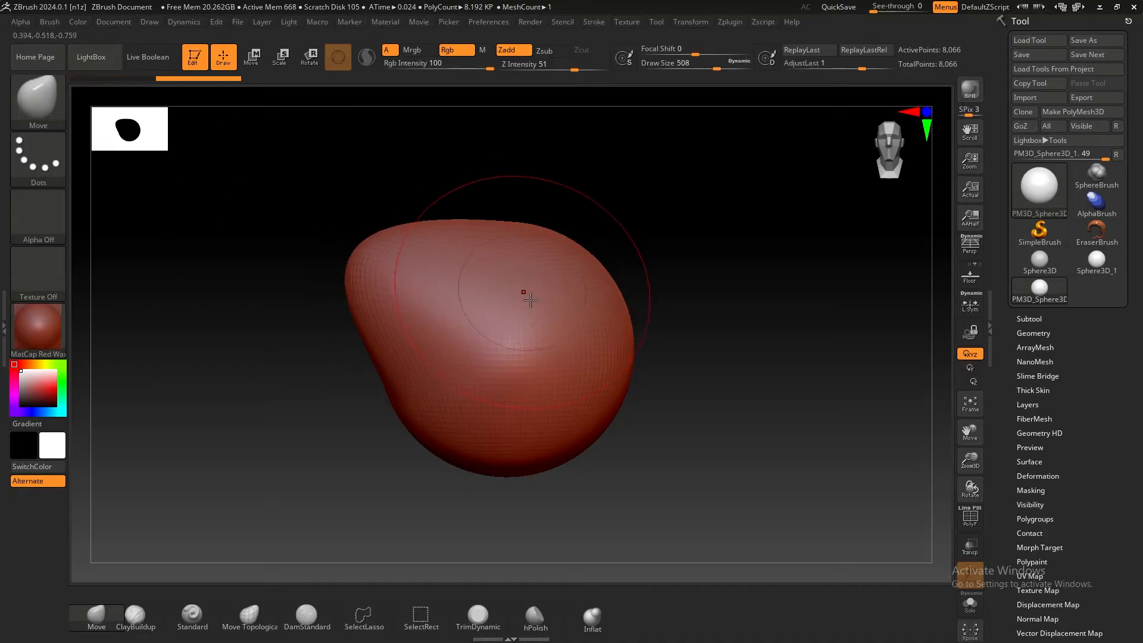
pyautogui.moveTo(581, 298); pyautogui.dragTo(732, 252)
pyautogui.moveTo(583, 430); pyautogui.dragTo(611, 522)
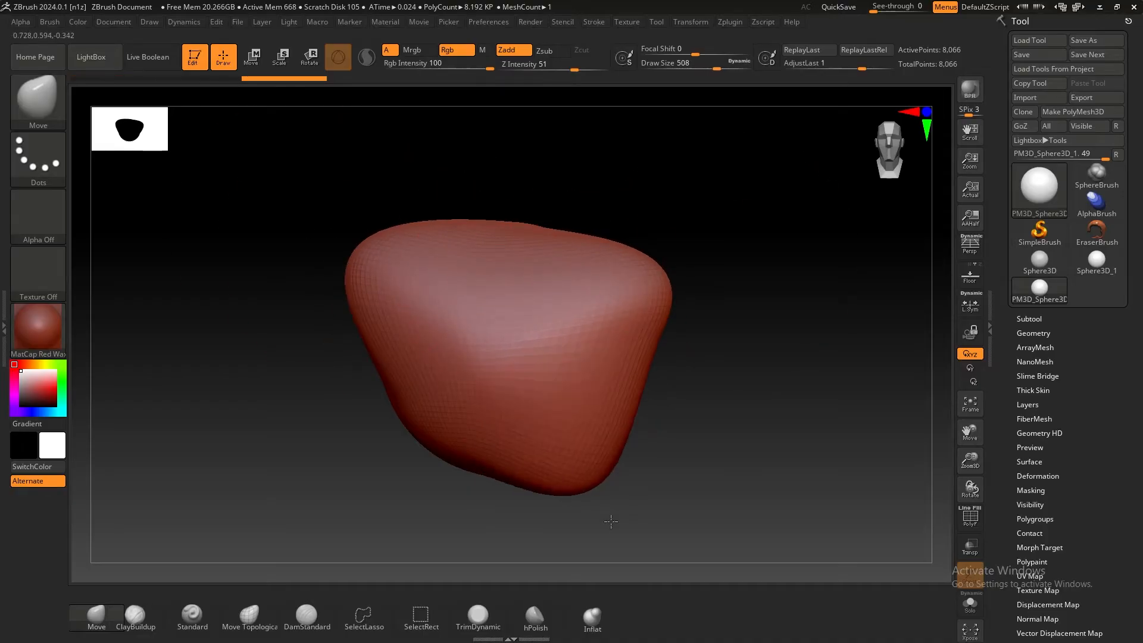
pyautogui.moveTo(587, 459); pyautogui.dragTo(570, 438)
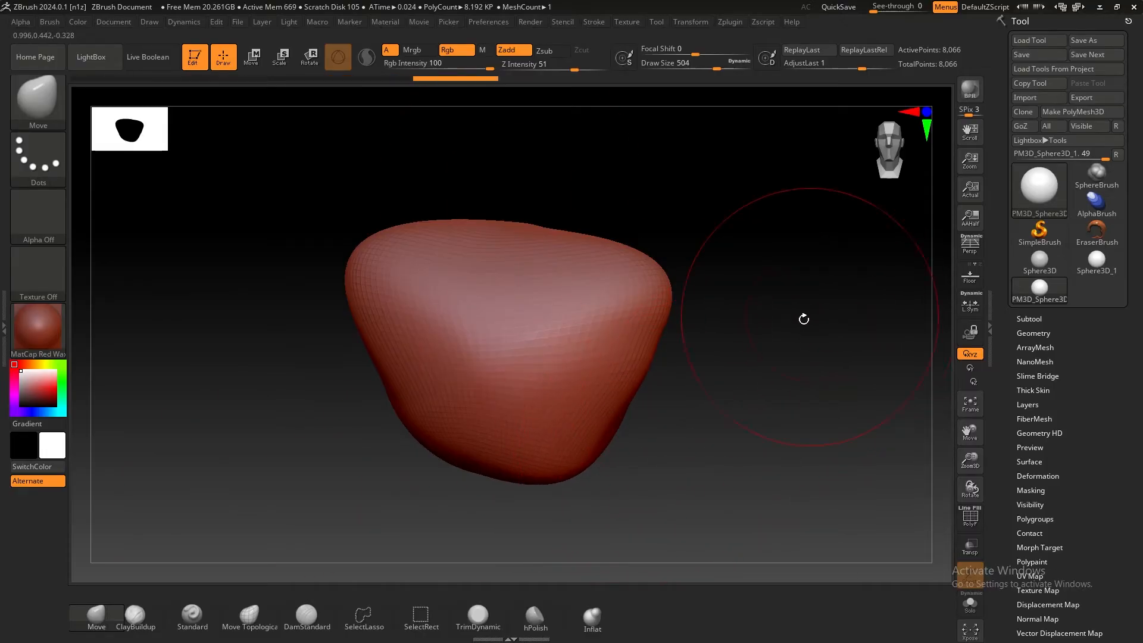
# Examine the deformed shape from the front, sides and back, rotating freely and snapping to straight views
pyautogui.moveTo(763, 330); pyautogui.dragTo(769, 331)
pyautogui.moveTo(790, 318)
pyautogui.mouseDown()
pyautogui.moveTo(738, 314)
pyautogui.moveTo(794, 319)
pyautogui.moveTo(717, 327)
pyautogui.mouseUp()
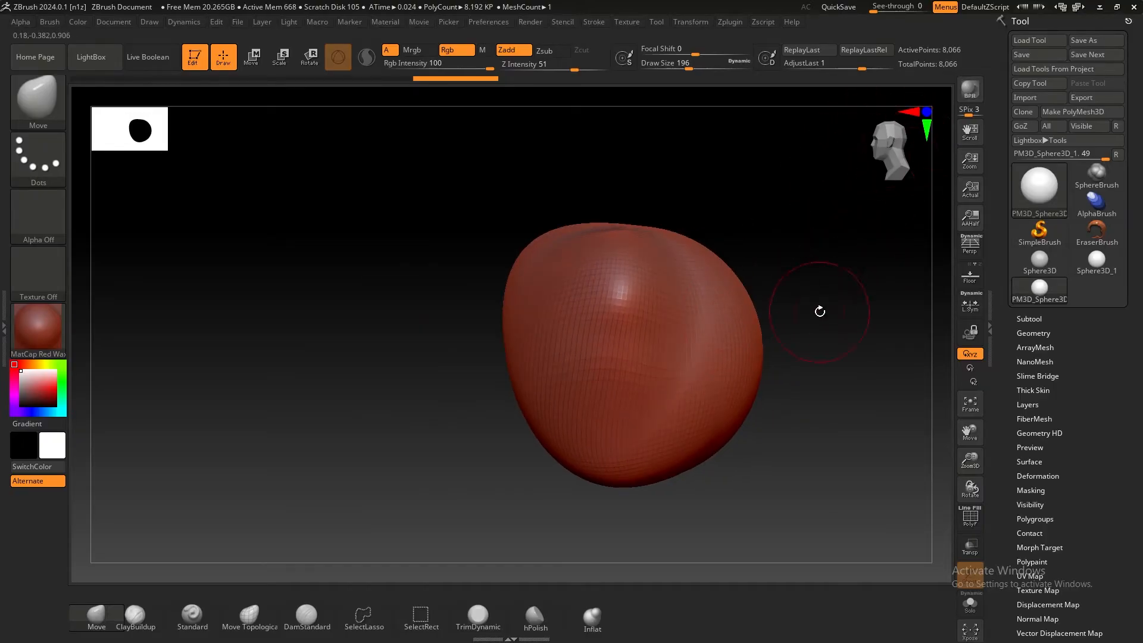
pyautogui.moveTo(832, 294); pyautogui.dragTo(819, 253)
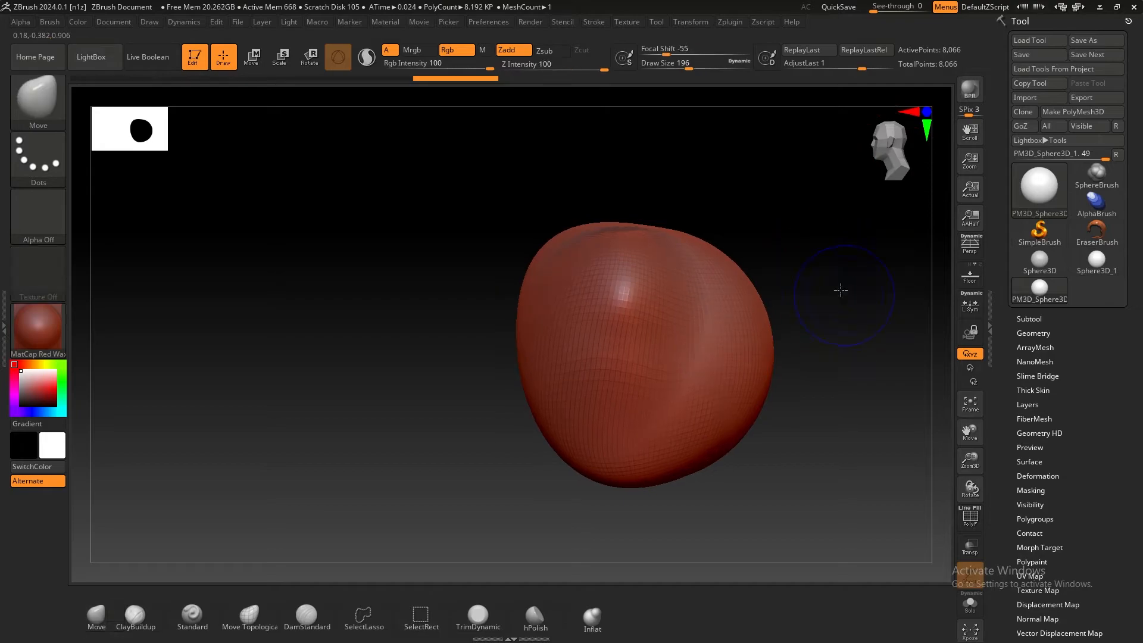
pyautogui.press('shift')
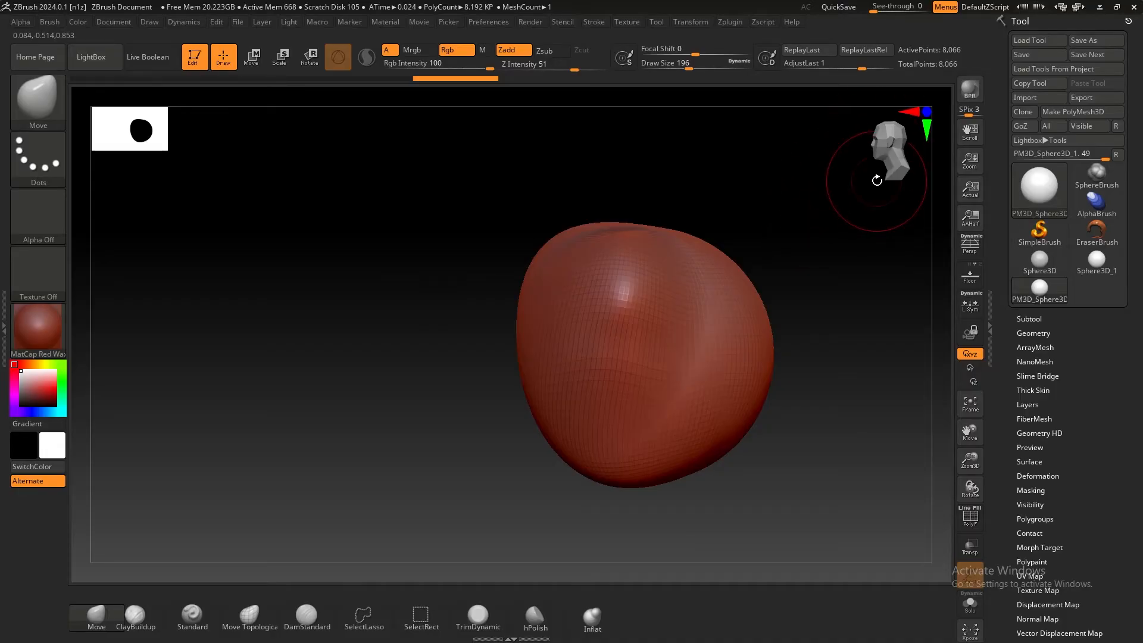
pyautogui.moveTo(827, 285); pyautogui.dragTo(741, 275)
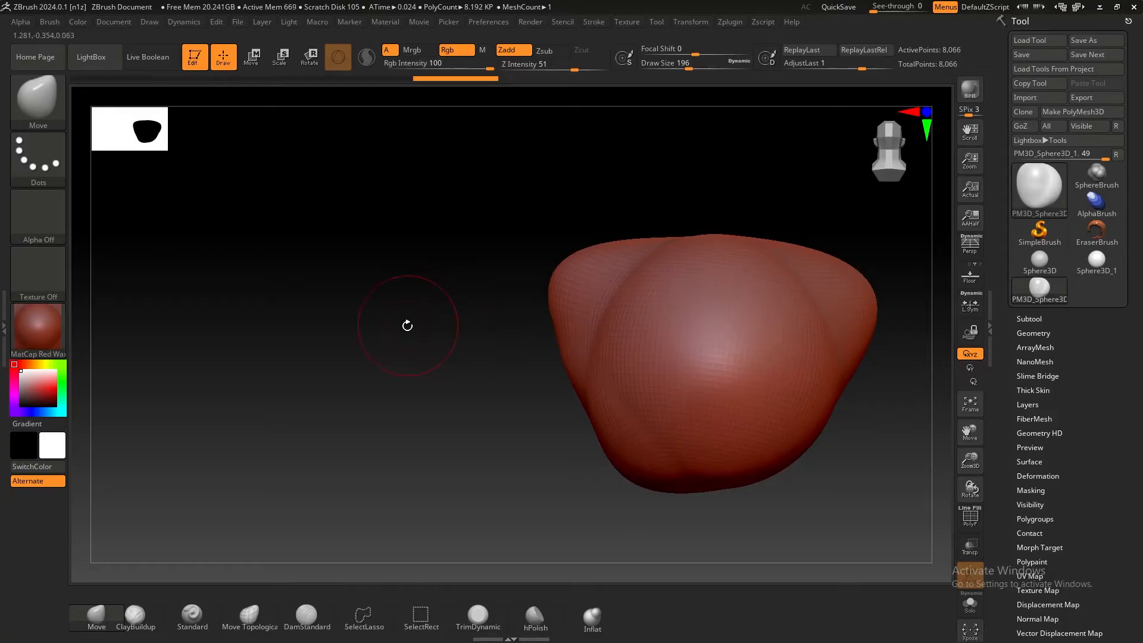
pyautogui.keyDown('shift'); pyautogui.moveTo(405, 324); pyautogui.dragTo(396, 294); pyautogui.keyUp('shift')
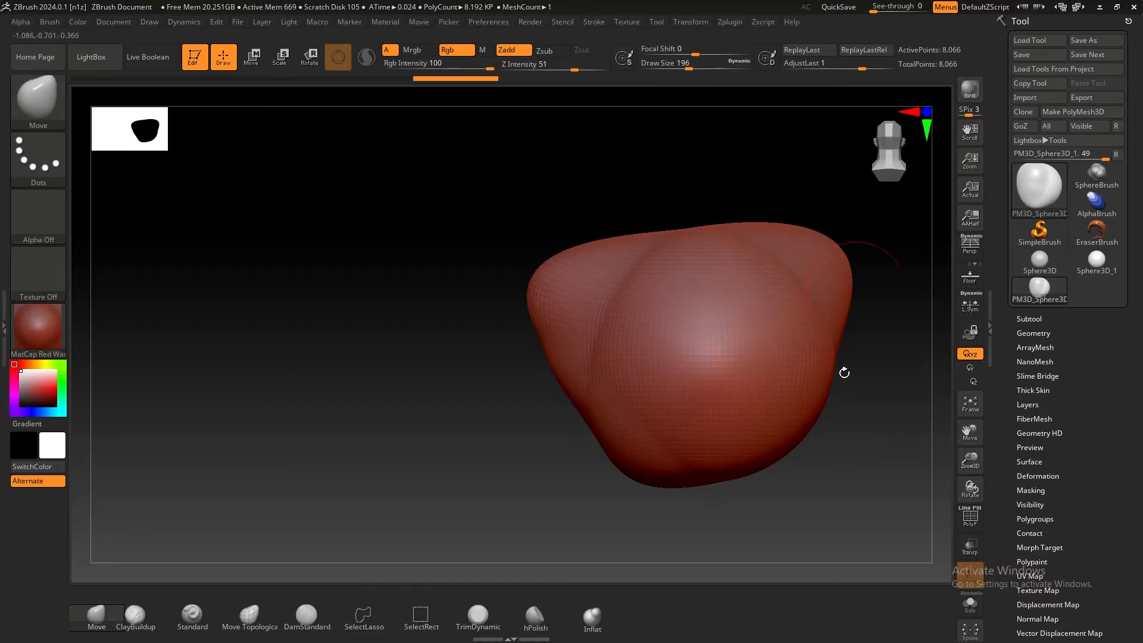
pyautogui.moveTo(411, 395)
pyautogui.mouseDown()
pyautogui.moveTo(416, 380)
pyautogui.moveTo(357, 378)
pyautogui.mouseUp()
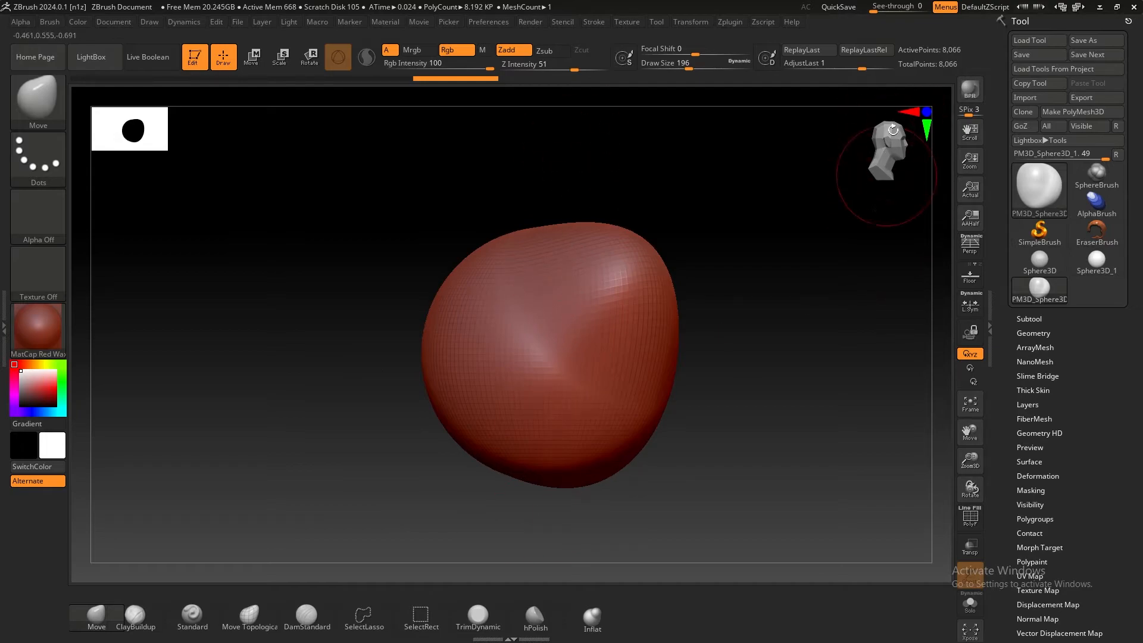
pyautogui.moveTo(812, 262)
pyautogui.mouseDown()
pyautogui.moveTo(766, 293)
pyautogui.moveTo(727, 294)
pyautogui.moveTo(710, 287)
pyautogui.moveTo(694, 250)
pyautogui.mouseUp()
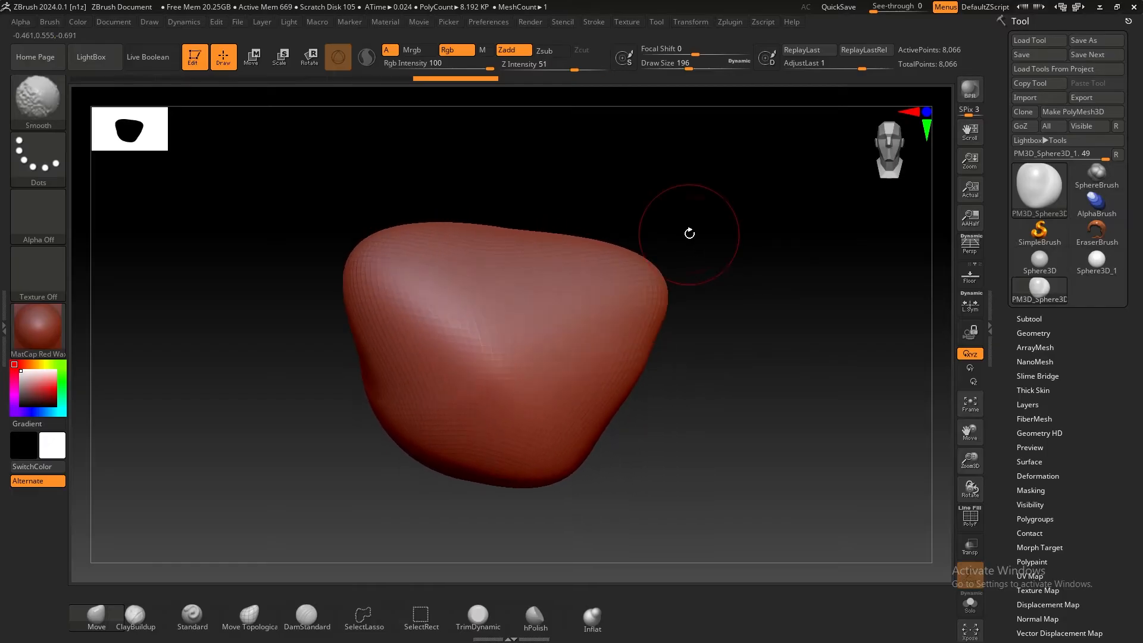
# Pan the mesh around the canvas, frame it to fill the view, and zoom back out
pyautogui.moveTo(739, 317)
pyautogui.mouseDown()
pyautogui.moveTo(715, 278)
pyautogui.moveTo(755, 278)
pyautogui.moveTo(733, 254)
pyautogui.moveTo(395, 248)
pyautogui.moveTo(437, 243)
pyautogui.moveTo(457, 298)
pyautogui.mouseUp()
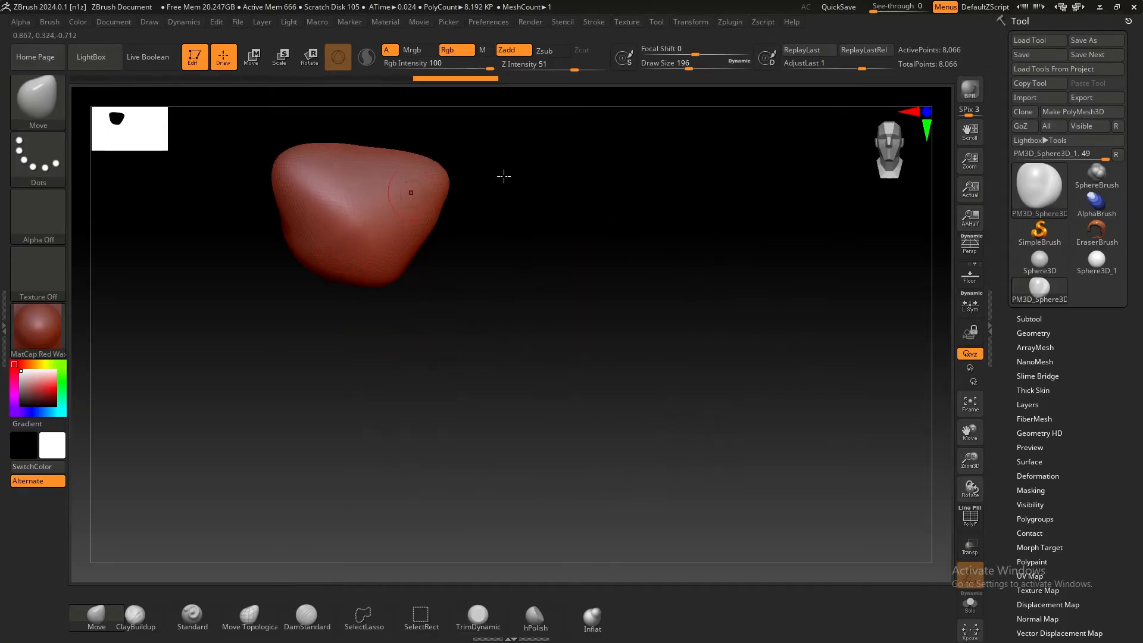
pyautogui.keyDown('alt'); pyautogui.moveTo(688, 262); pyautogui.dragTo(500, 315); pyautogui.keyUp('alt')
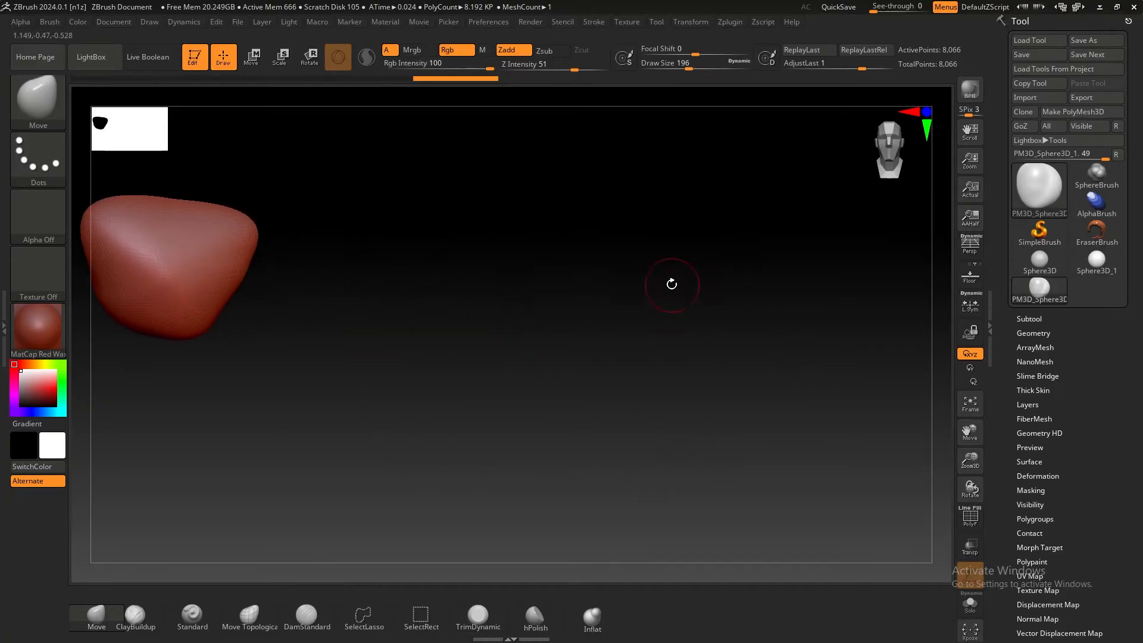
pyautogui.keyDown('alt'); pyautogui.moveTo(670, 283); pyautogui.dragTo(528, 300); pyautogui.keyUp('alt')
pyautogui.press('f')
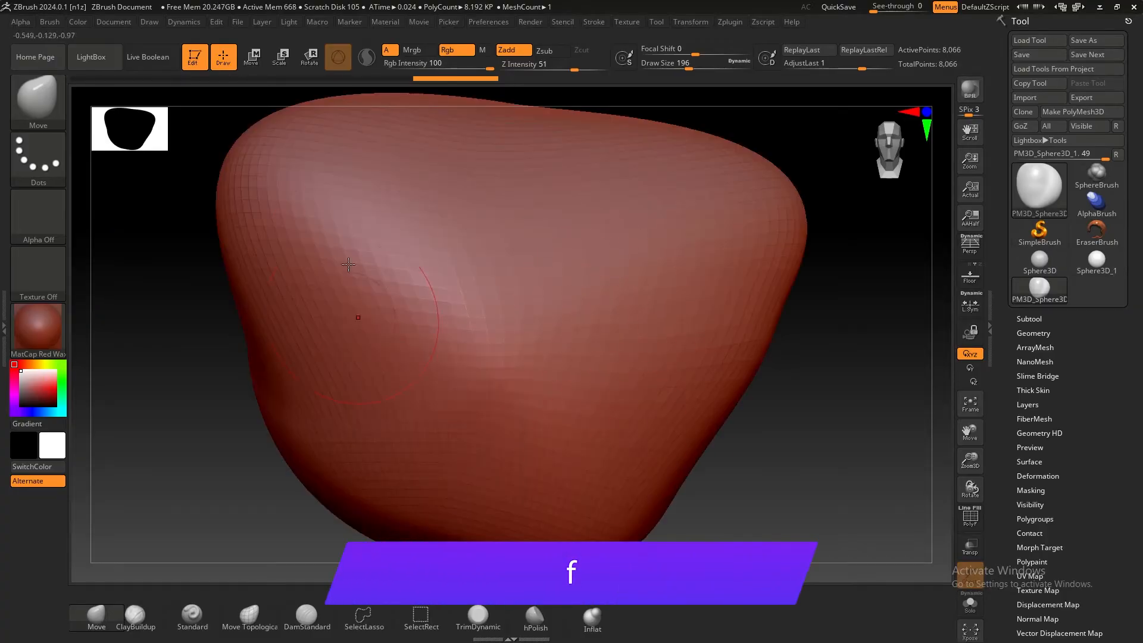
pyautogui.scroll(-5, 774, 401)
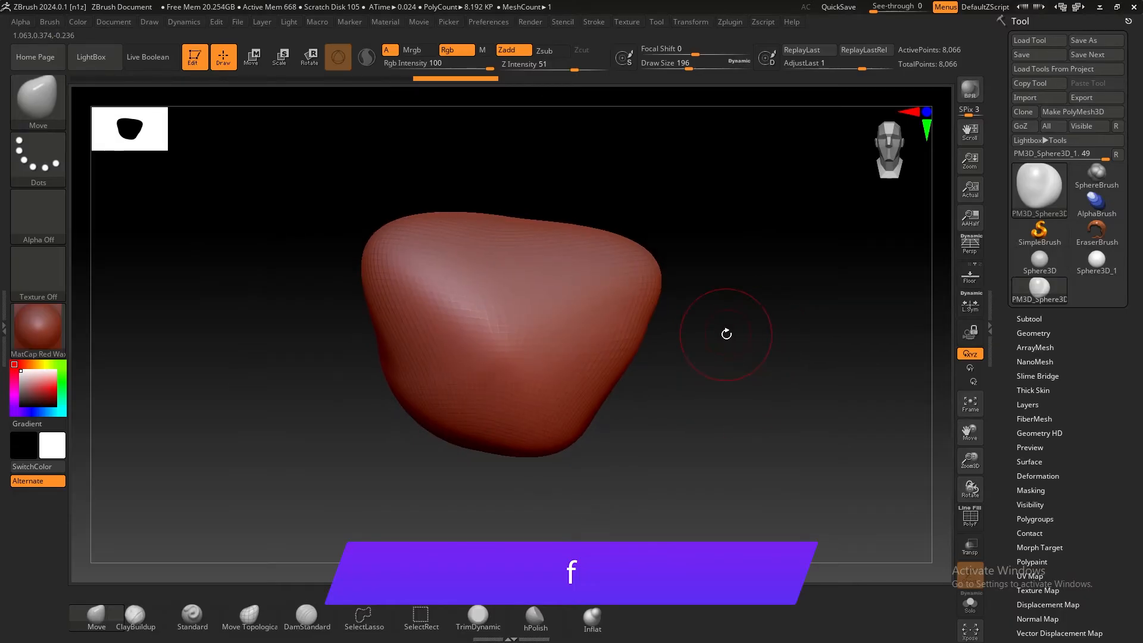
pyautogui.moveTo(795, 330)
pyautogui.mouseDown()
pyautogui.moveTo(756, 323)
pyautogui.moveTo(787, 322)
pyautogui.moveTo(774, 327)
pyautogui.mouseUp()
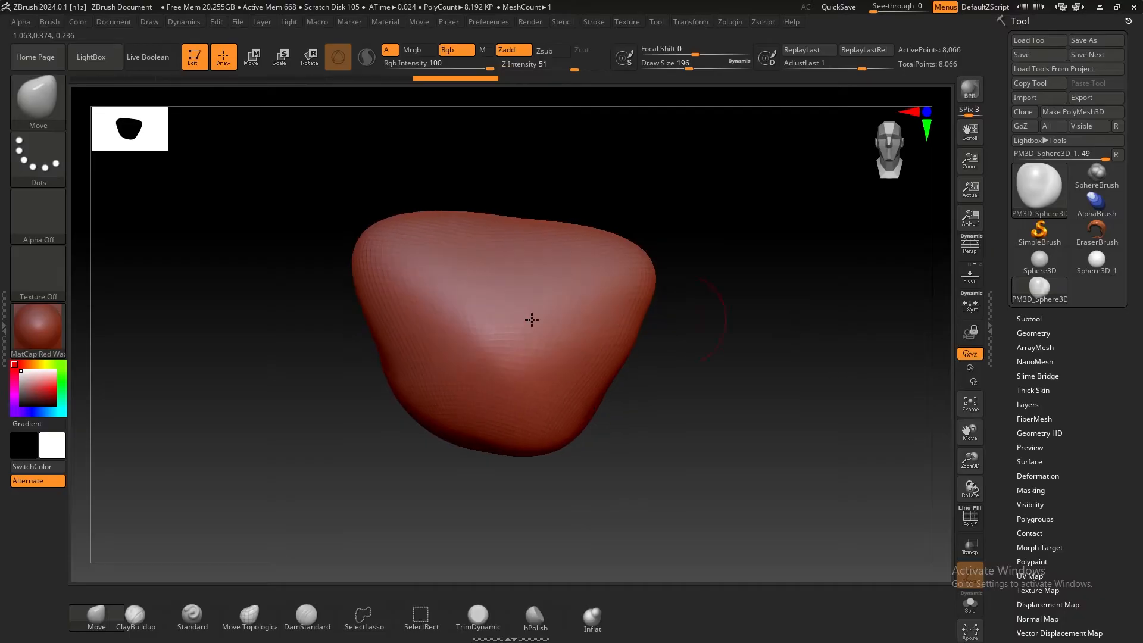
# Pull folds across the mesh's front surface with the Move brush, and build up rough ridges over them with the ClayBuildup brush
pyautogui.moveTo(517, 300)
pyautogui.mouseDown()
pyautogui.moveTo(367, 320)
pyautogui.moveTo(630, 281)
pyautogui.moveTo(483, 311)
pyautogui.mouseUp()
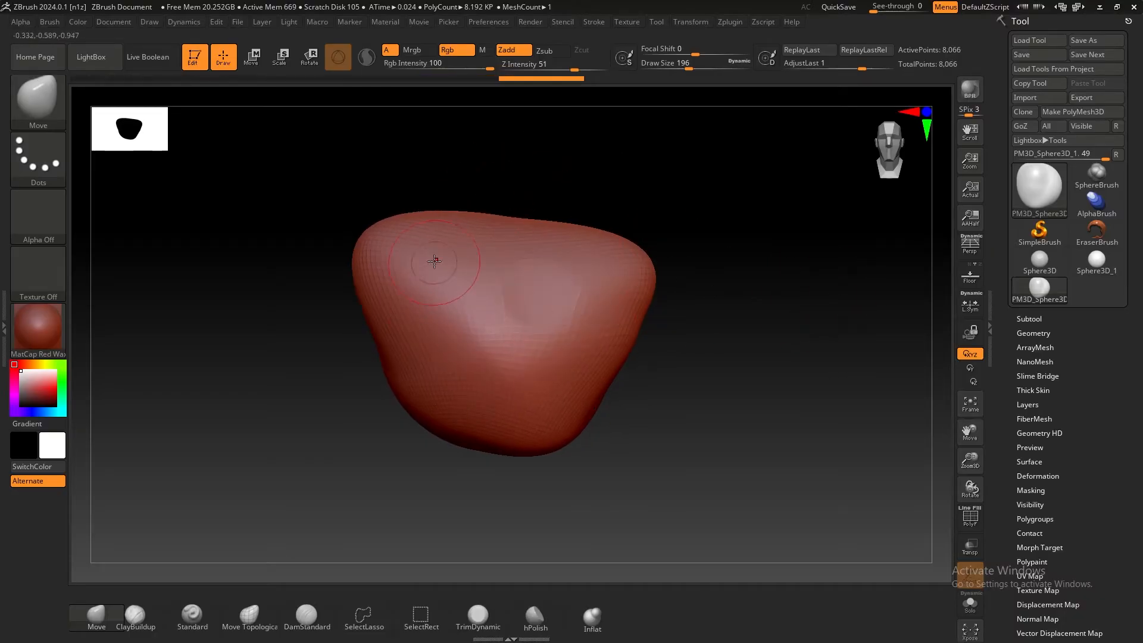
pyautogui.moveTo(436, 261)
pyautogui.mouseDown()
pyautogui.moveTo(334, 306)
pyautogui.moveTo(641, 288)
pyautogui.mouseUp()
pyautogui.click(135, 616)
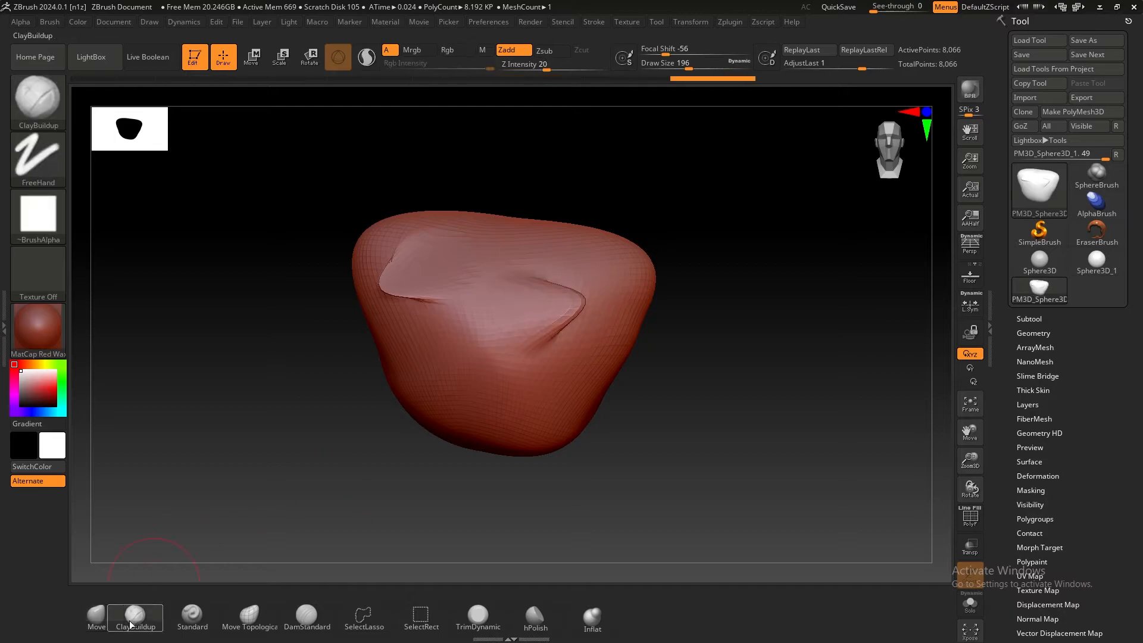
pyautogui.moveTo(485, 288)
pyautogui.mouseDown()
pyautogui.moveTo(515, 327)
pyautogui.moveTo(589, 331)
pyautogui.moveTo(512, 411)
pyautogui.moveTo(417, 268)
pyautogui.moveTo(612, 275)
pyautogui.moveTo(480, 332)
pyautogui.moveTo(524, 357)
pyautogui.moveTo(584, 333)
pyautogui.mouseUp()
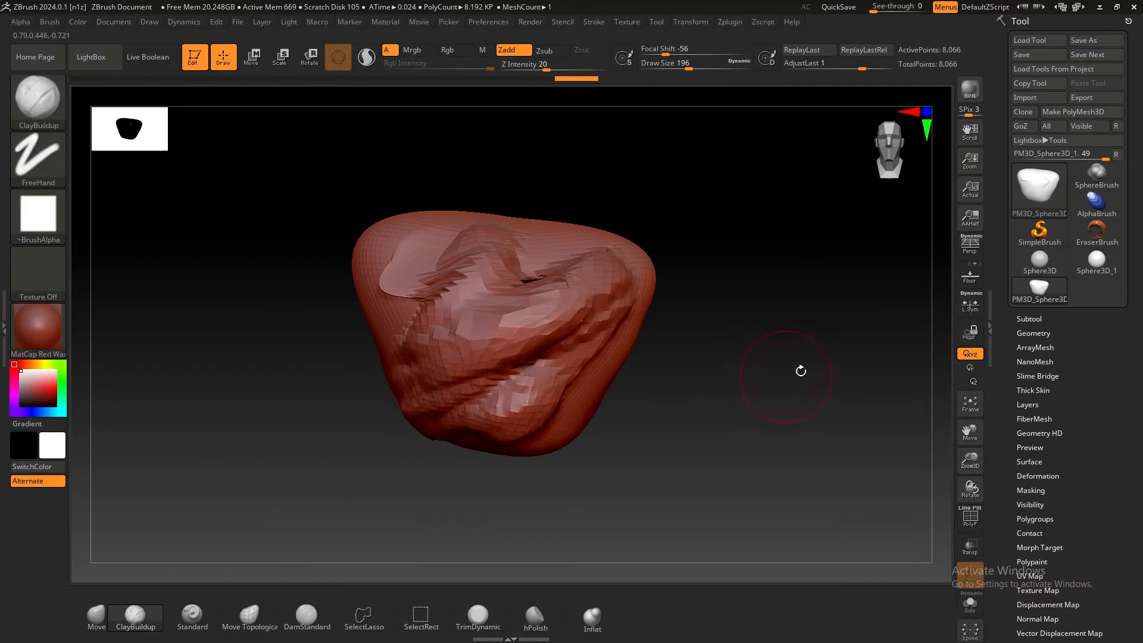
# Inspect the sculpted ridges by rotating the view slightly around the mesh and panning it
pyautogui.moveTo(799, 372)
pyautogui.mouseDown()
pyautogui.moveTo(834, 339)
pyautogui.moveTo(805, 343)
pyautogui.moveTo(837, 339)
pyautogui.mouseUp()
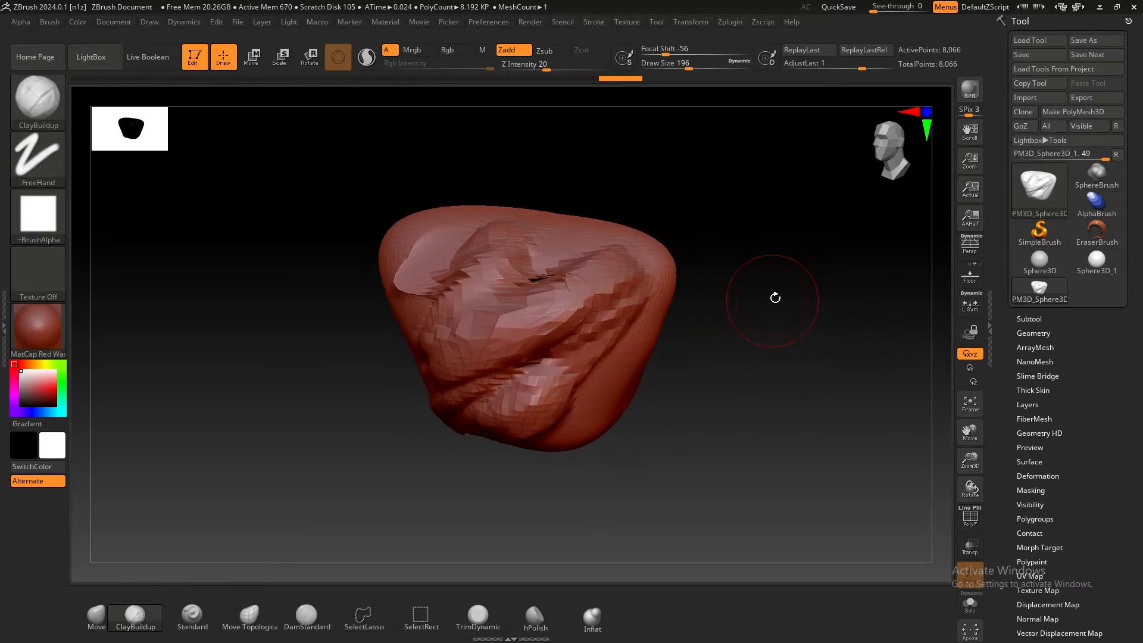
pyautogui.moveTo(765, 294)
pyautogui.mouseDown()
pyautogui.moveTo(742, 286)
pyautogui.moveTo(821, 286)
pyautogui.moveTo(778, 279)
pyautogui.moveTo(788, 294)
pyautogui.moveTo(760, 294)
pyautogui.mouseUp()
pyautogui.moveTo(738, 355); pyautogui.dragTo(754, 357)
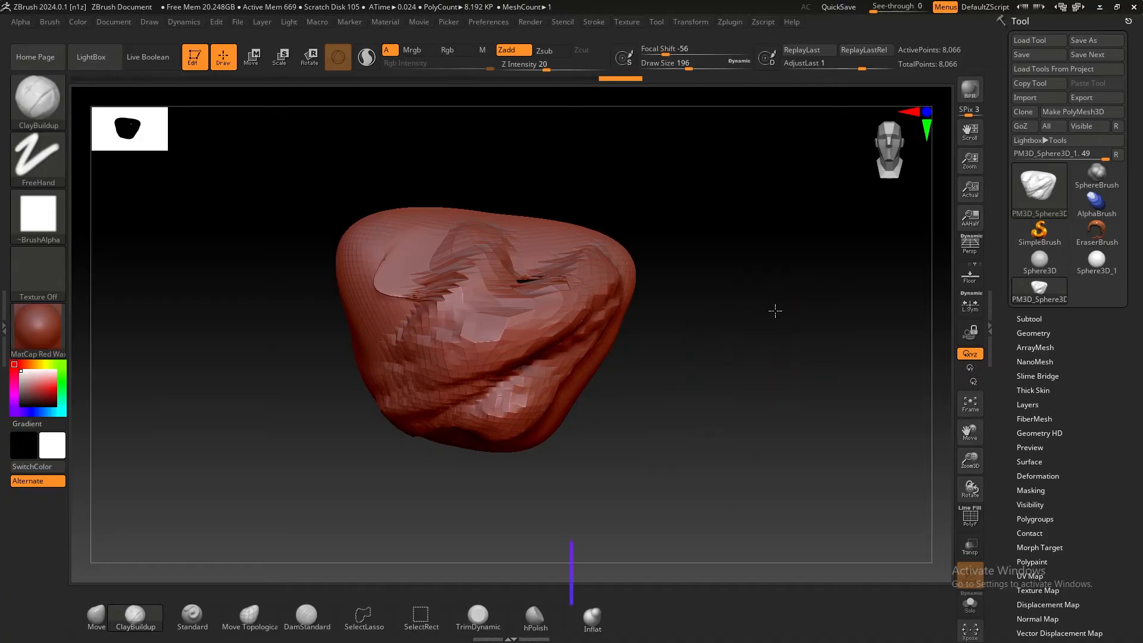
pyautogui.moveTo(774, 309)
pyautogui.keyDown('alt'); pyautogui.mouseDown(button='right')
pyautogui.moveTo(658, 314)
pyautogui.moveTo(740, 316)
pyautogui.mouseUp(button='right'); pyautogui.keyUp('alt')
pyautogui.moveTo(739, 316)
pyautogui.keyDown('alt'); pyautogui.mouseDown()
pyautogui.moveTo(824, 319)
pyautogui.moveTo(663, 322)
pyautogui.moveTo(939, 312)
pyautogui.moveTo(733, 337)
pyautogui.moveTo(659, 319)
pyautogui.moveTo(930, 306)
pyautogui.moveTo(568, 326)
pyautogui.moveTo(831, 334)
pyautogui.moveTo(592, 352)
pyautogui.moveTo(878, 354)
pyautogui.moveTo(714, 357)
pyautogui.moveTo(793, 352)
pyautogui.mouseUp(); pyautogui.keyUp('alt')
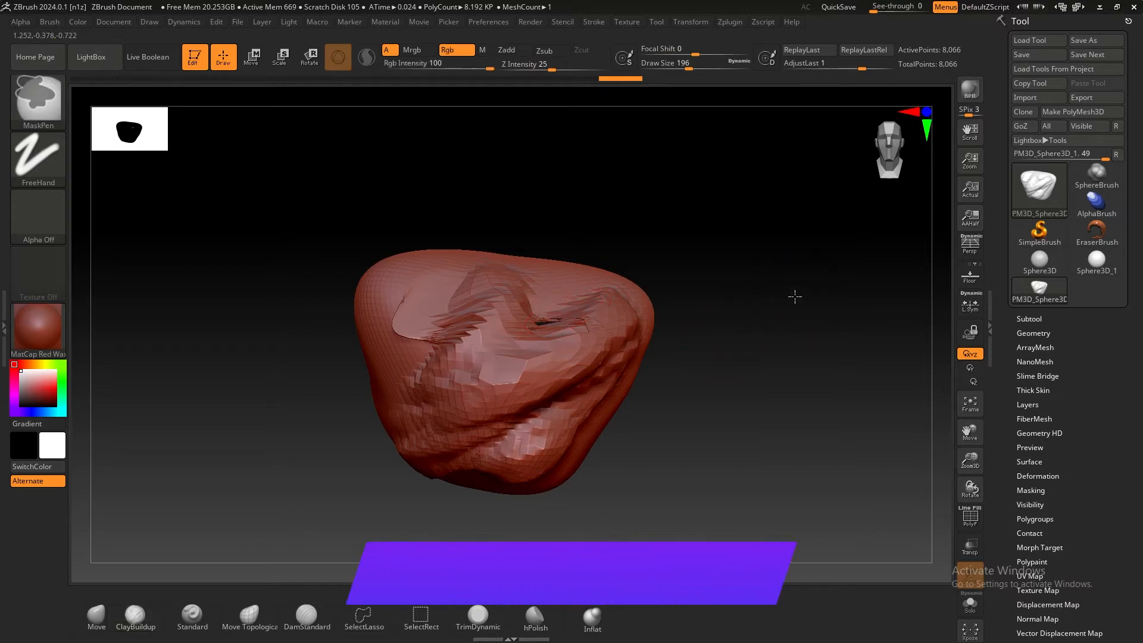
# Zoom far out from the mesh, frame it to fill the canvas, and zoom out again
pyautogui.moveTo(794, 296)
pyautogui.keyDown('ctrl'); pyautogui.mouseDown(button='right')
pyautogui.moveTo(829, 303)
pyautogui.moveTo(738, 296)
pyautogui.moveTo(821, 309)
pyautogui.moveTo(797, 302)
pyautogui.mouseUp(button='right'); pyautogui.keyUp('ctrl')
pyautogui.press('ctrl')
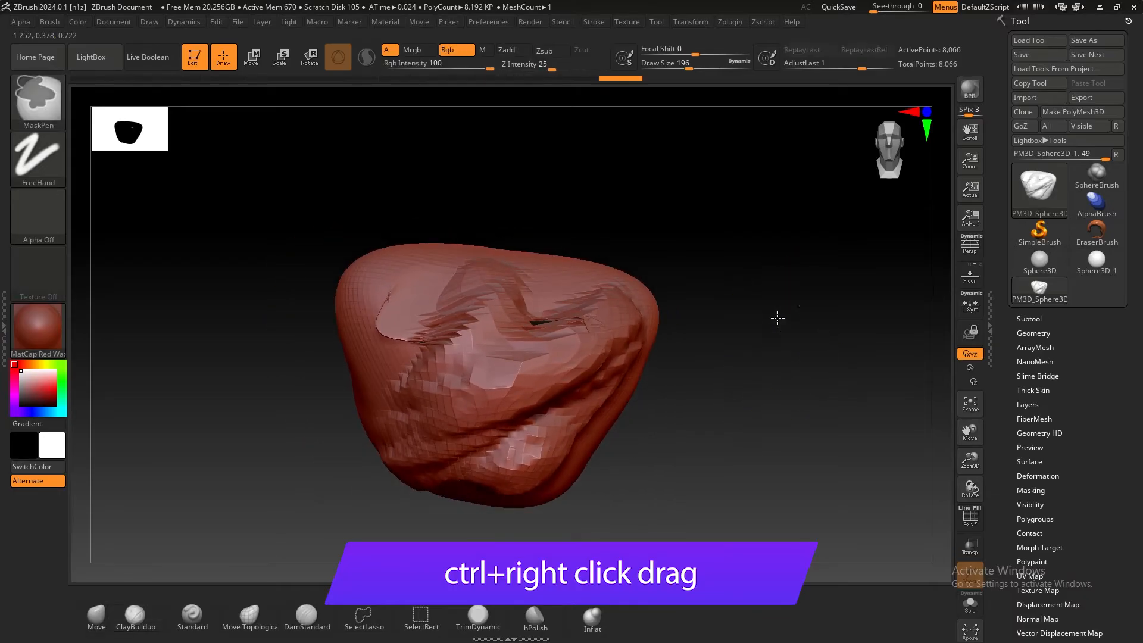
pyautogui.moveTo(776, 316)
pyautogui.keyDown('ctrl'); pyautogui.mouseDown(button='right')
pyautogui.moveTo(827, 336)
pyautogui.moveTo(681, 319)
pyautogui.moveTo(824, 342)
pyautogui.moveTo(141, 303)
pyautogui.moveTo(116, 254)
pyautogui.mouseUp(button='right'); pyautogui.keyUp('ctrl')
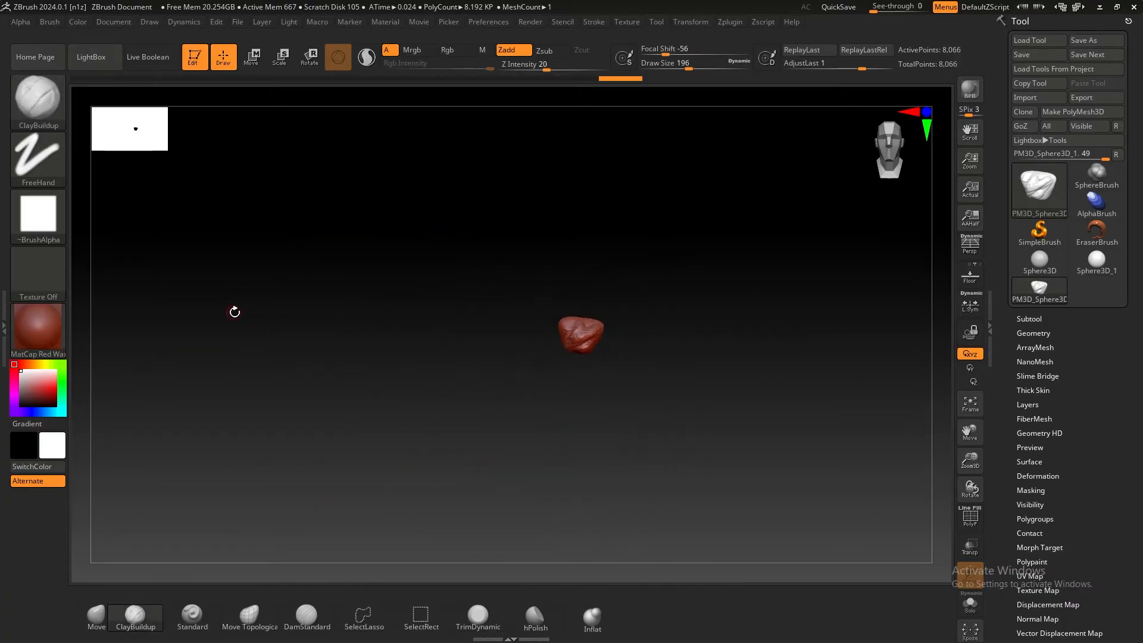
pyautogui.press('f')
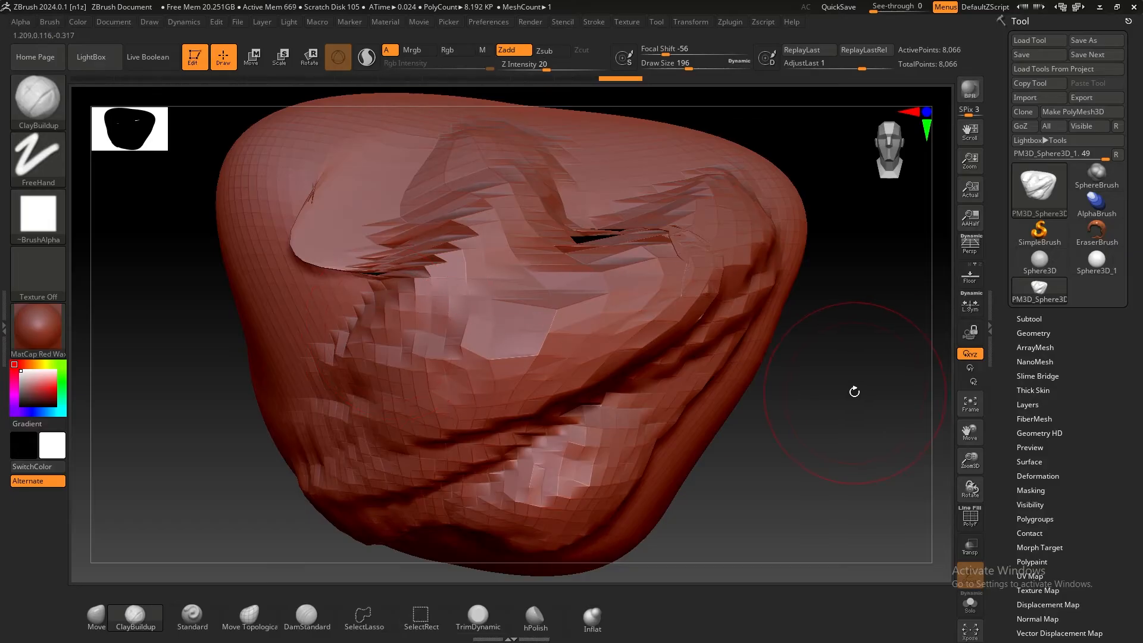
pyautogui.keyDown('ctrl'); pyautogui.moveTo(851, 391); pyautogui.dragTo(811, 383, button='right'); pyautogui.keyUp('ctrl')
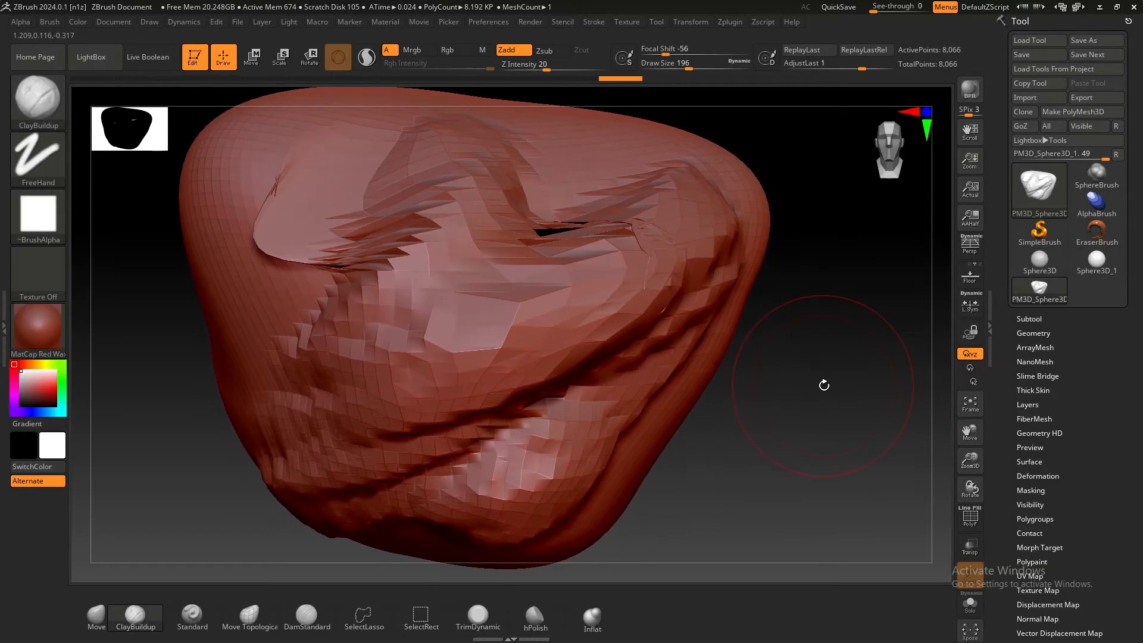
pyautogui.keyDown('ctrl'); pyautogui.moveTo(830, 388); pyautogui.dragTo(706, 377, button='right'); pyautogui.keyUp('ctrl')
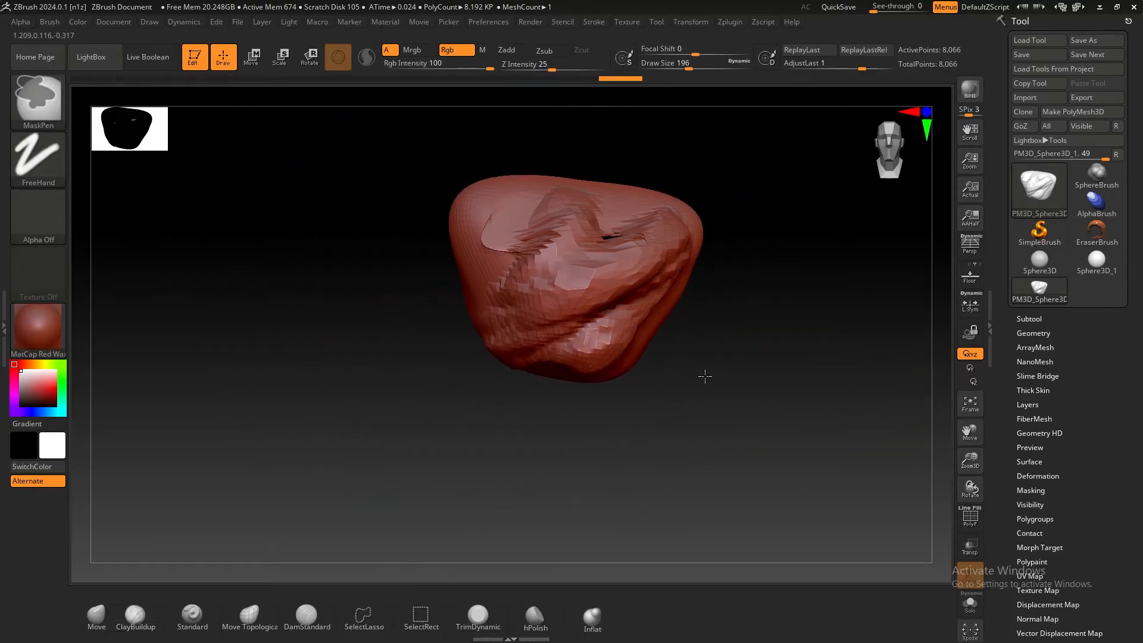
# Pan the mesh back to the middle of the canvas and zoom gradually in and out on it
pyautogui.keyDown('alt'); pyautogui.moveTo(785, 300); pyautogui.dragTo(727, 354, button='right'); pyautogui.keyUp('alt')
pyautogui.rightClick(717, 327)
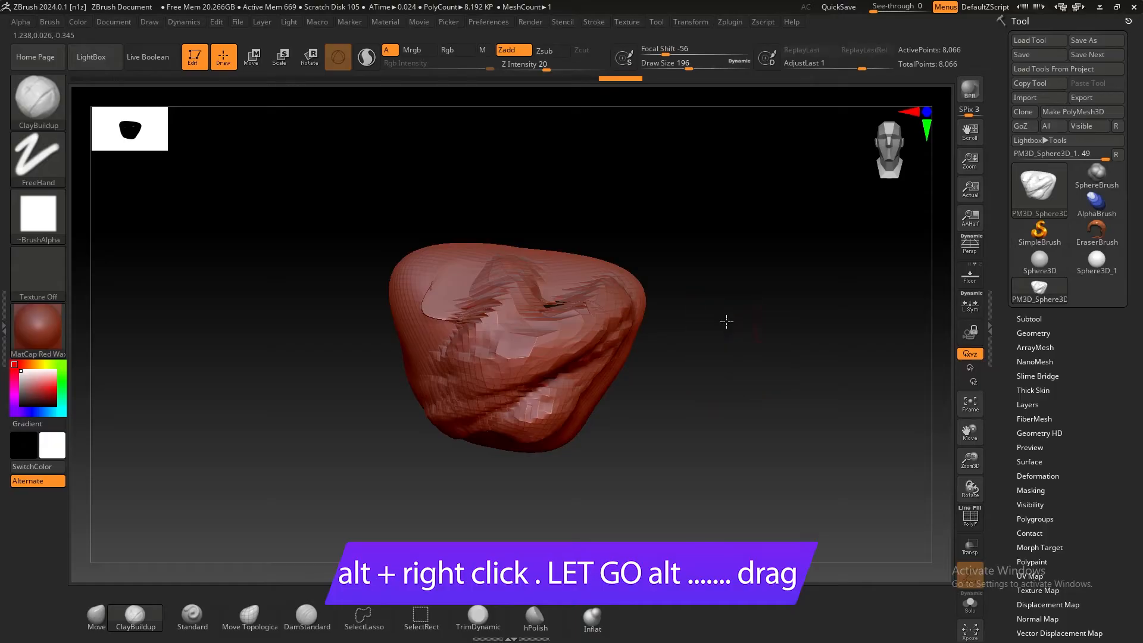
pyautogui.keyDown('alt'); pyautogui.moveTo(726, 321); pyautogui.dragTo(727, 322, button='right'); pyautogui.keyUp('alt')
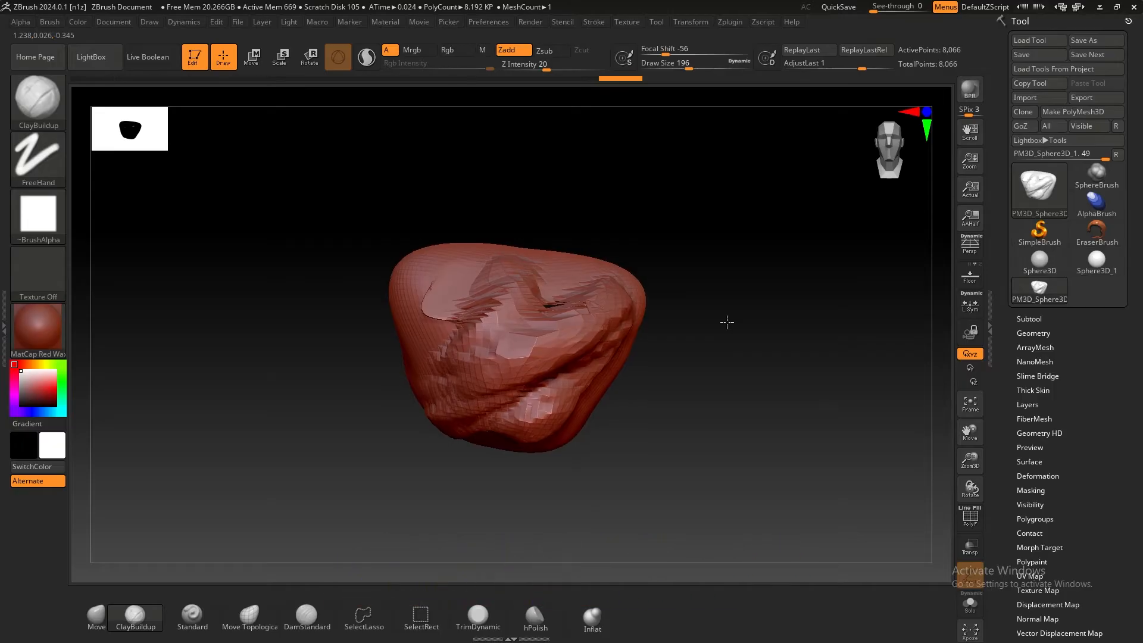
pyautogui.moveTo(731, 323)
pyautogui.keyDown('alt'); pyautogui.mouseDown(button='right')
pyautogui.moveTo(788, 332)
pyautogui.moveTo(714, 332)
pyautogui.moveTo(756, 331)
pyautogui.moveTo(742, 331)
pyautogui.mouseUp(button='right'); pyautogui.keyUp('alt')
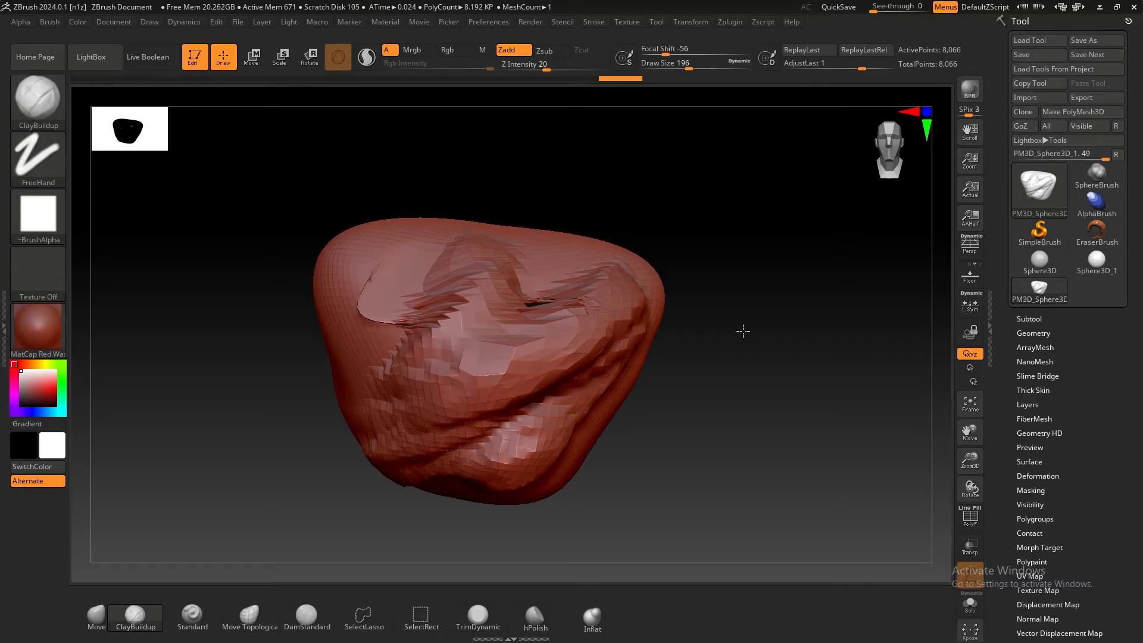
pyautogui.moveTo(743, 331)
pyautogui.keyDown('alt'); pyautogui.mouseDown(button='right')
pyautogui.moveTo(725, 329)
pyautogui.moveTo(778, 342)
pyautogui.moveTo(638, 319)
pyautogui.moveTo(778, 344)
pyautogui.moveTo(738, 331)
pyautogui.moveTo(753, 337)
pyautogui.mouseUp(button='right'); pyautogui.keyUp('alt')
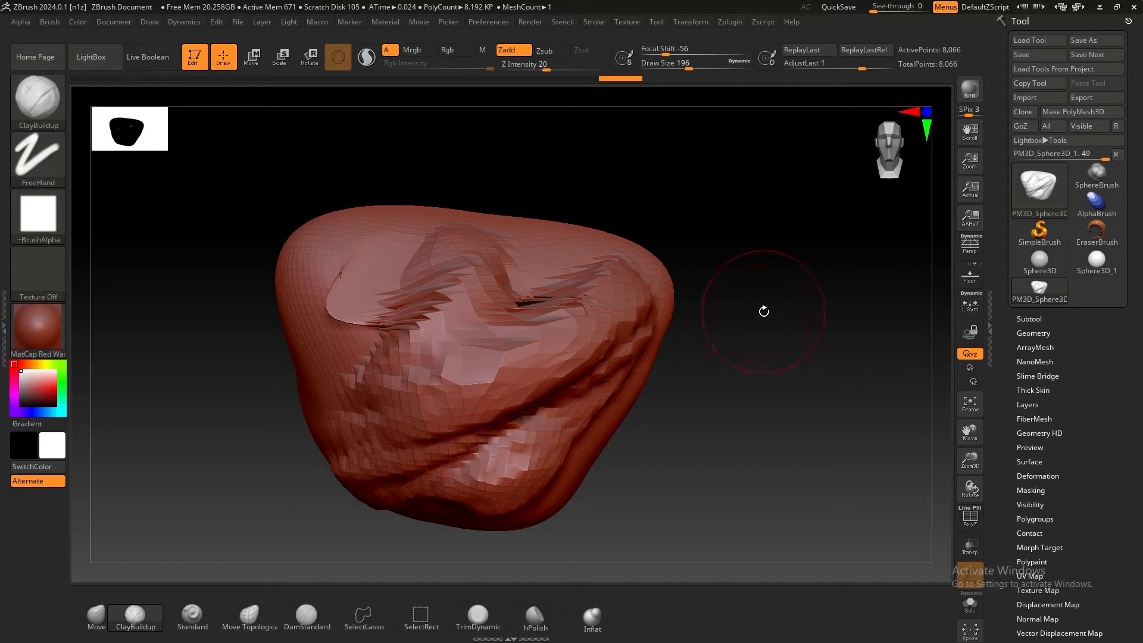
pyautogui.moveTo(793, 331)
pyautogui.keyDown('ctrl'); pyautogui.mouseDown(button='right')
pyautogui.moveTo(751, 333)
pyautogui.moveTo(809, 346)
pyautogui.moveTo(776, 332)
pyautogui.mouseUp(button='right'); pyautogui.keyUp('ctrl')
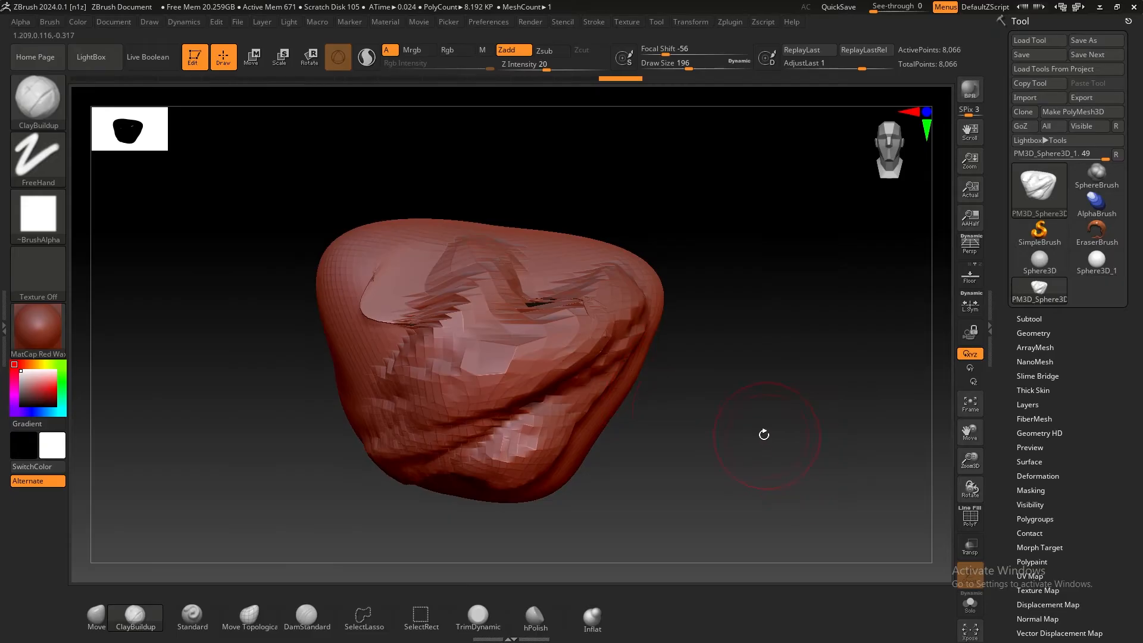
pyautogui.moveTo(764, 435)
pyautogui.mouseDown(button='right')
pyautogui.moveTo(745, 393)
pyautogui.moveTo(759, 398)
pyautogui.mouseUp(button='right')
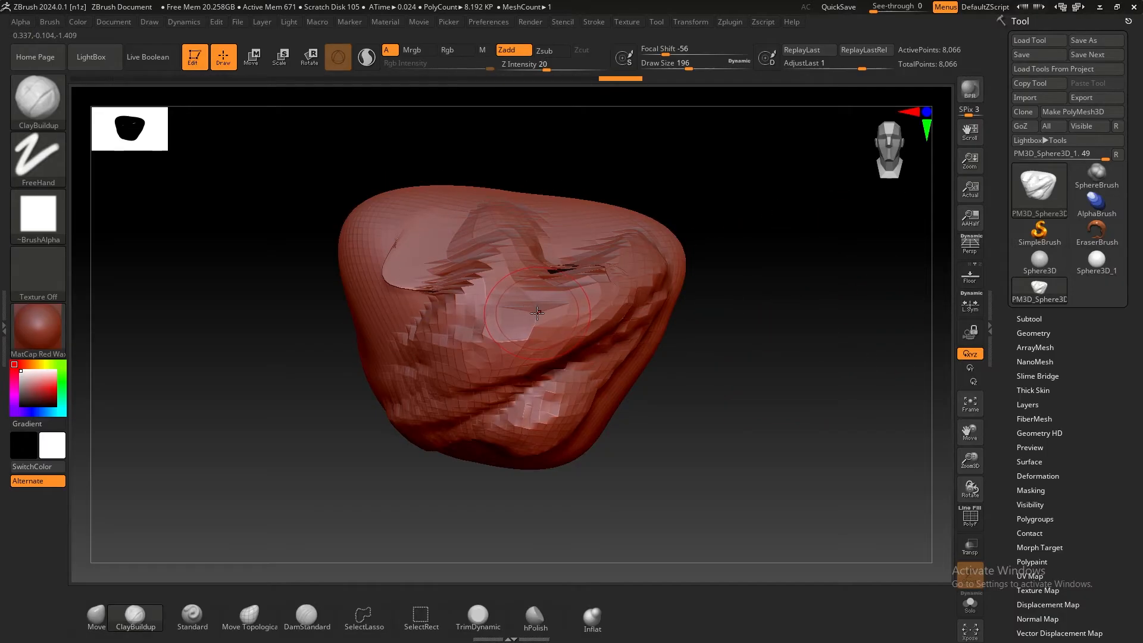
# Turn on the Move gizmo and use it to shift, rotate and scale down the whole mesh
pyautogui.press('w')
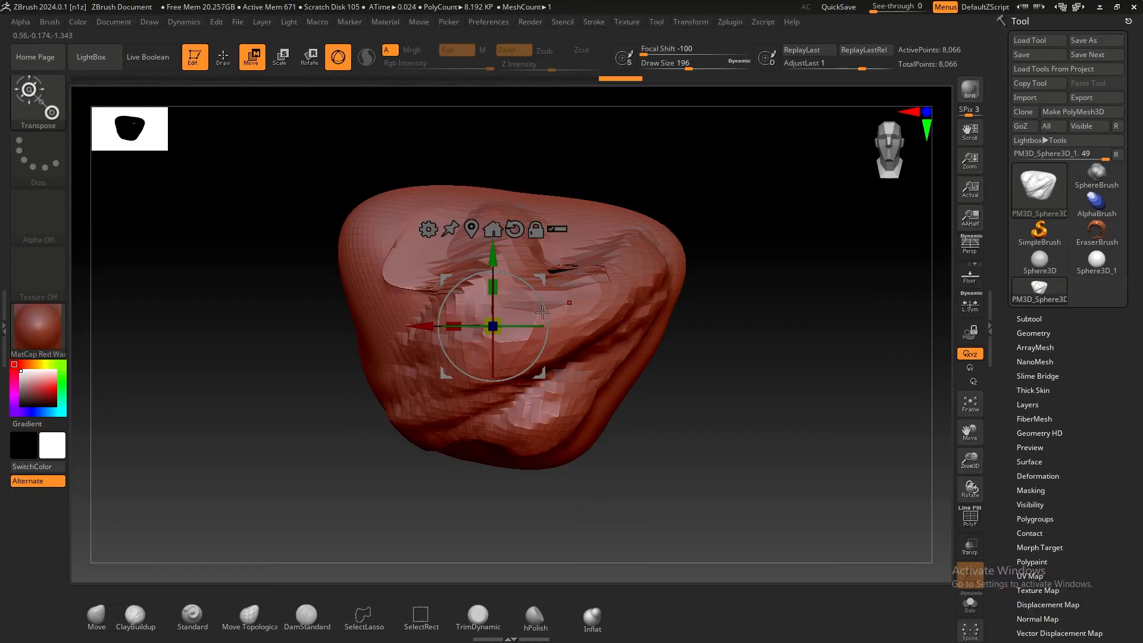
pyautogui.moveTo(797, 300); pyautogui.dragTo(765, 317)
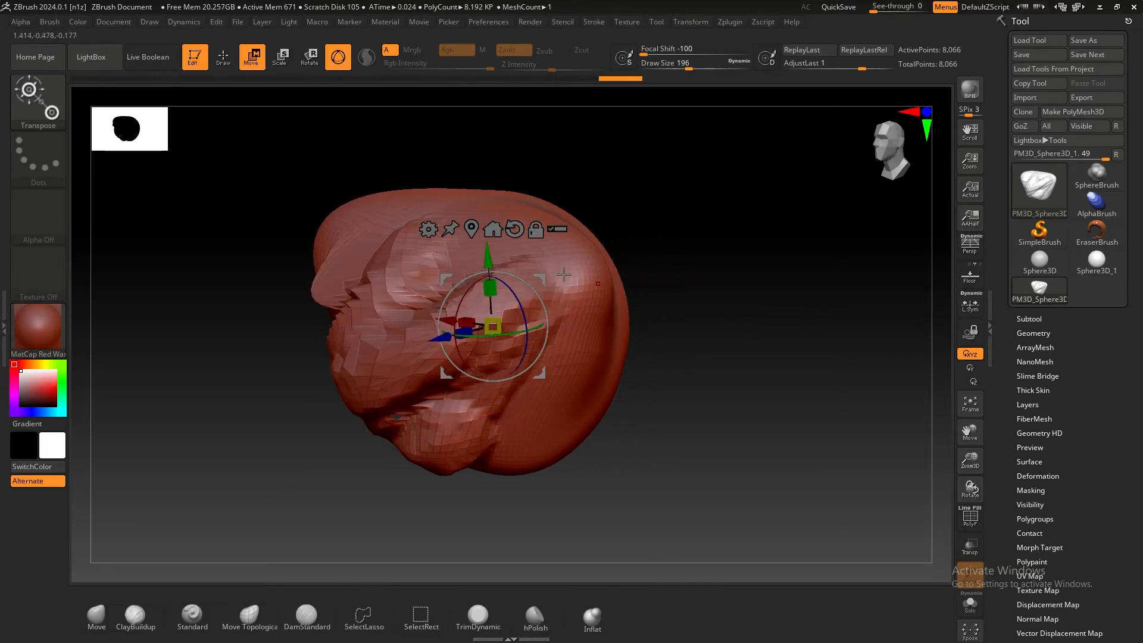
pyautogui.moveTo(490, 257)
pyautogui.mouseDown()
pyautogui.moveTo(487, 170)
pyautogui.moveTo(488, 254)
pyautogui.mouseUp()
pyautogui.moveTo(440, 336)
pyautogui.mouseDown()
pyautogui.moveTo(325, 360)
pyautogui.moveTo(450, 332)
pyautogui.mouseUp()
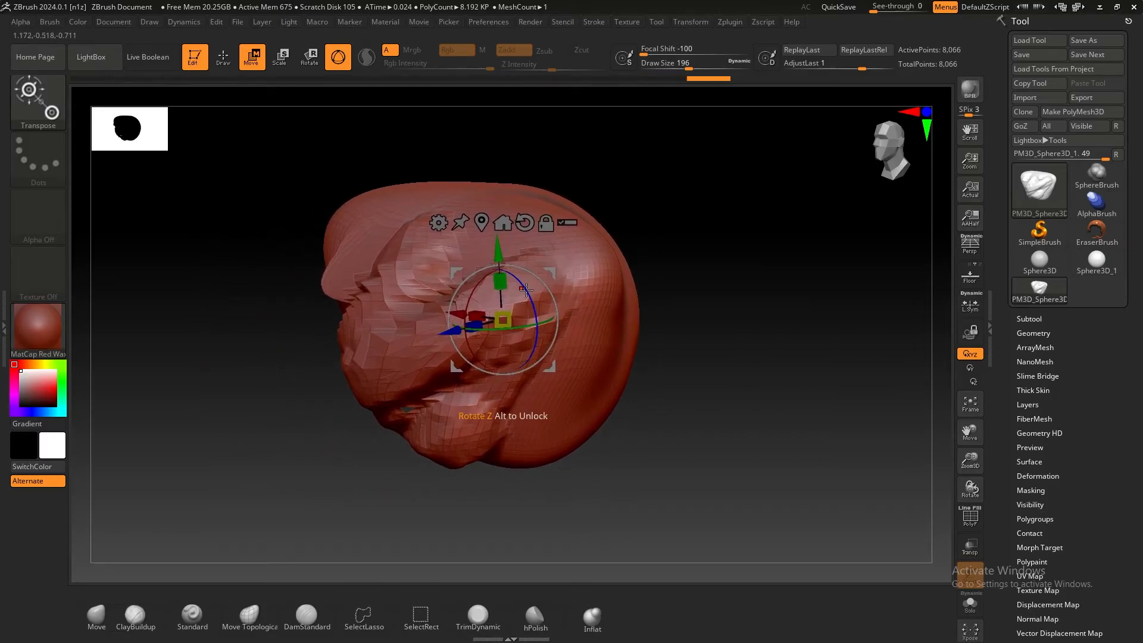
pyautogui.moveTo(522, 274); pyautogui.dragTo(505, 312)
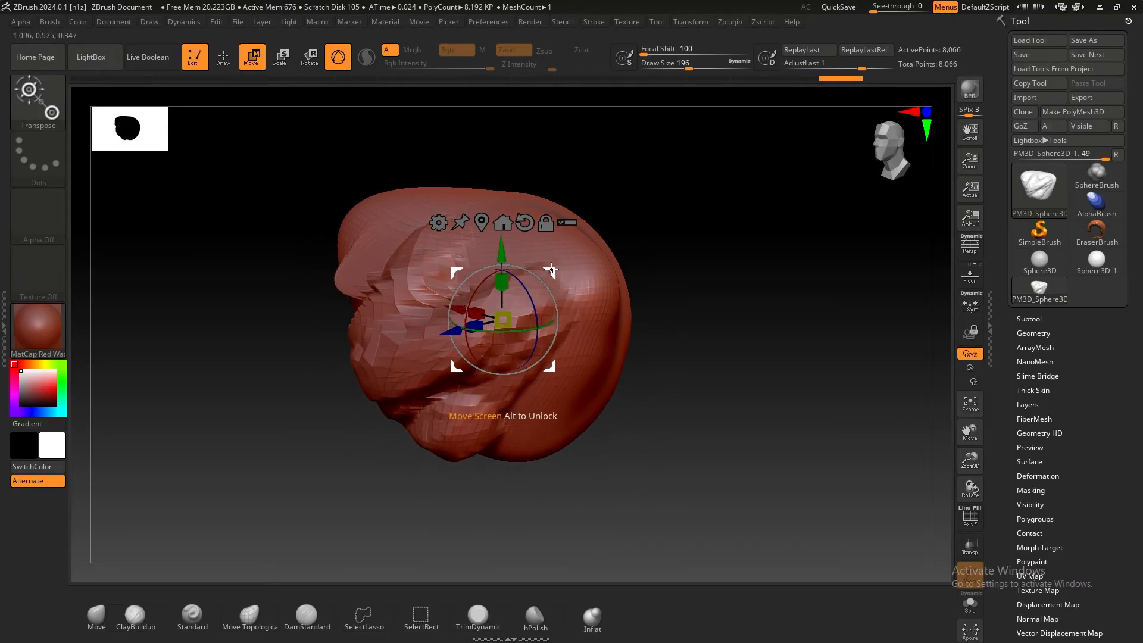
pyautogui.moveTo(555, 267); pyautogui.dragTo(545, 288)
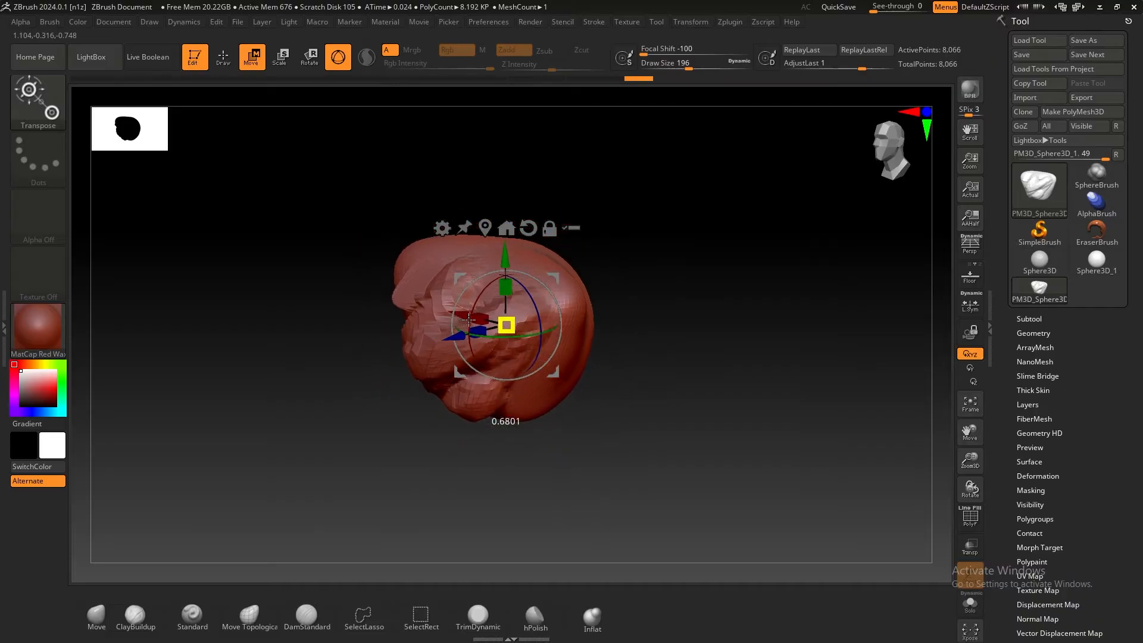
pyautogui.moveTo(468, 320)
pyautogui.mouseDown()
pyautogui.moveTo(525, 313)
pyautogui.moveTo(477, 317)
pyautogui.moveTo(509, 284)
pyautogui.moveTo(511, 351)
pyautogui.moveTo(506, 285)
pyautogui.moveTo(480, 318)
pyautogui.mouseUp()
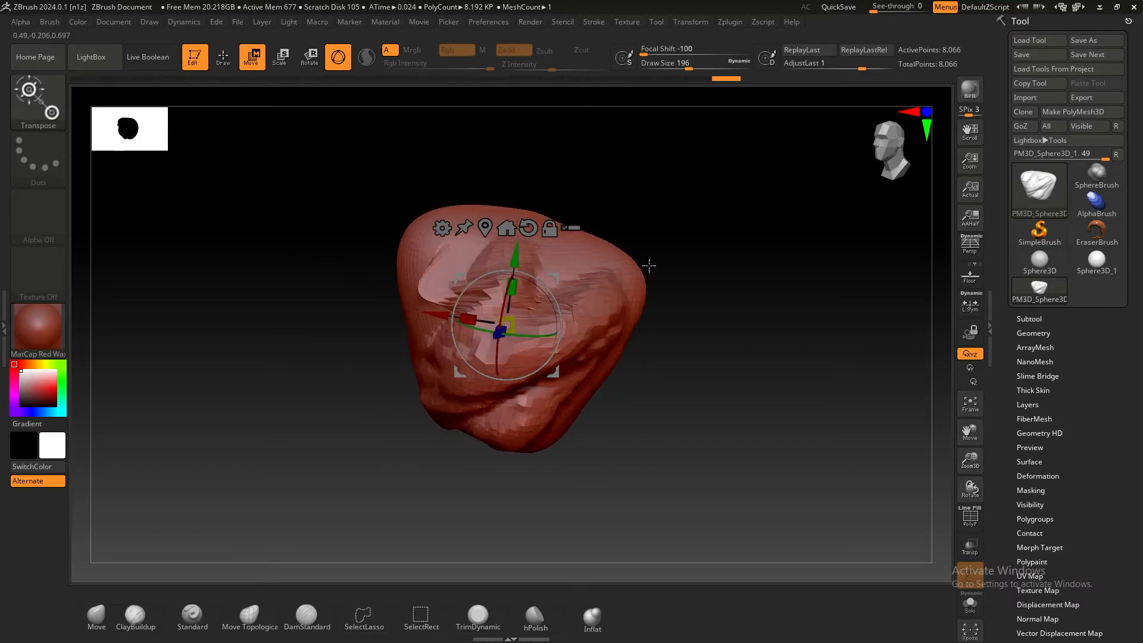
# From the front view, squash the mesh vertically with the gizmo's Y scale and move it slightly upward
pyautogui.moveTo(649, 266); pyautogui.dragTo(654, 252)
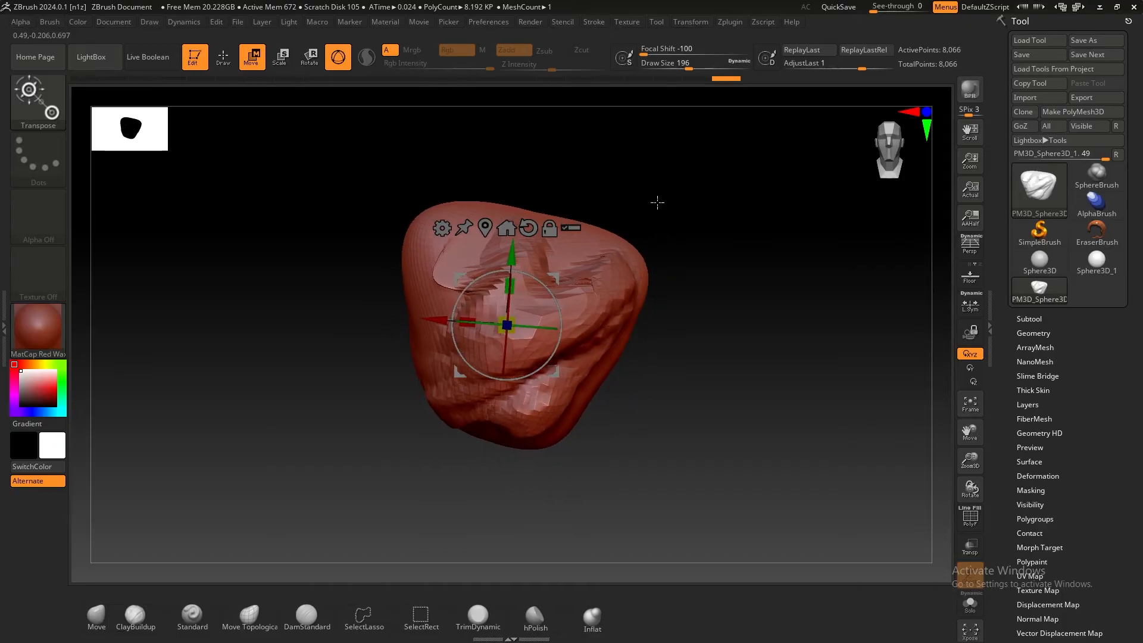
pyautogui.keyDown('ctrl'); pyautogui.moveTo(657, 202); pyautogui.dragTo(692, 236, button='right'); pyautogui.keyUp('ctrl')
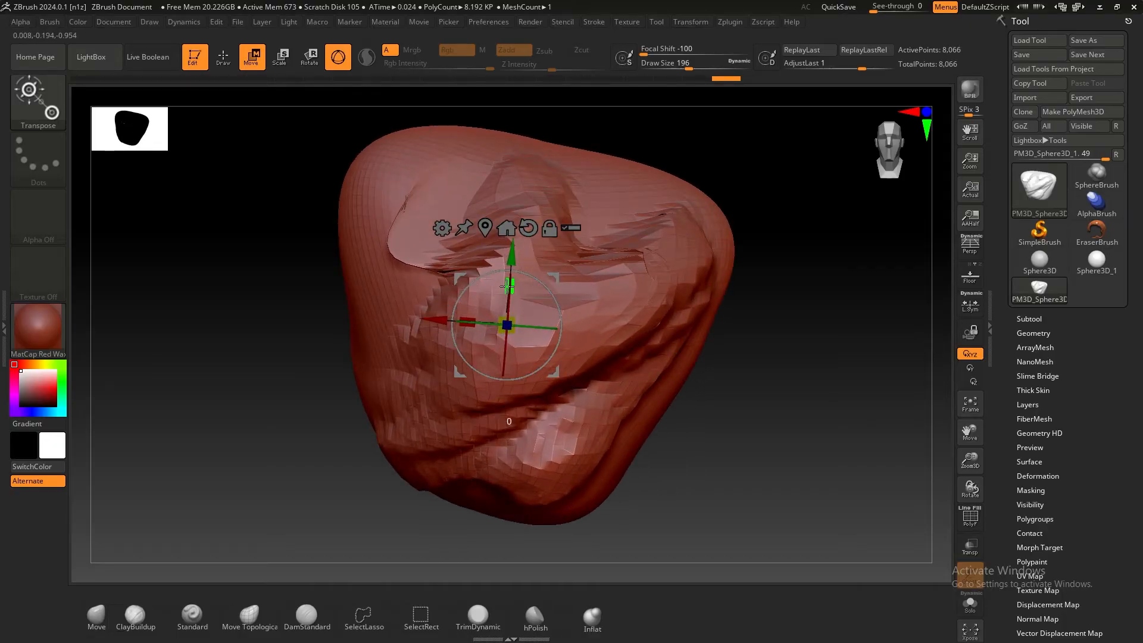
pyautogui.moveTo(508, 286); pyautogui.dragTo(510, 300)
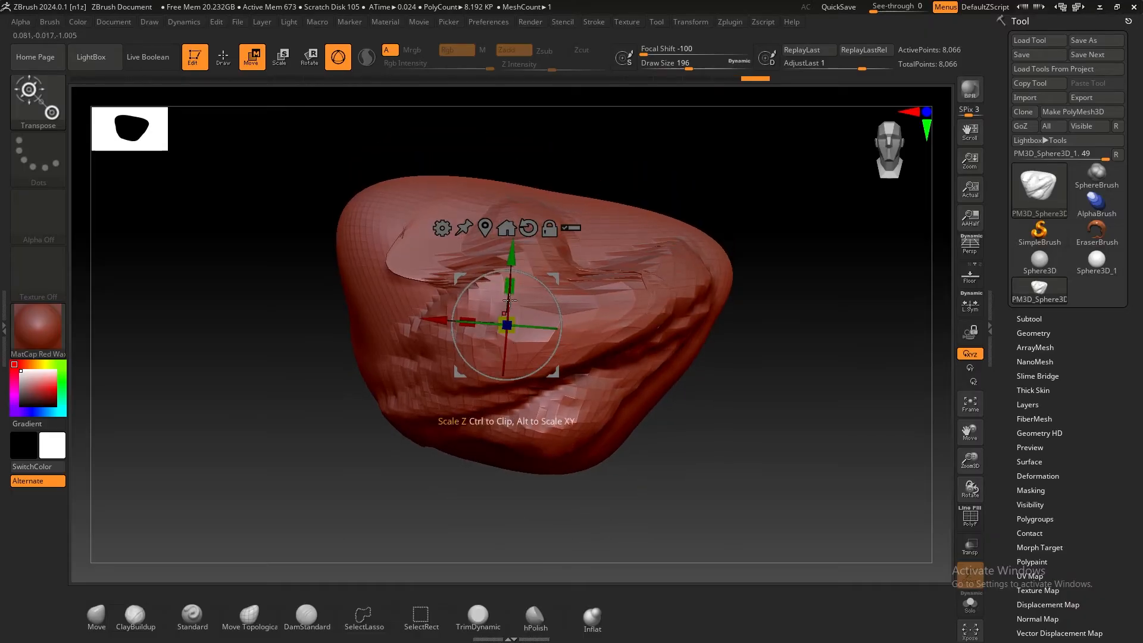
pyautogui.moveTo(511, 260)
pyautogui.mouseDown()
pyautogui.moveTo(511, 203)
pyautogui.moveTo(511, 260)
pyautogui.moveTo(603, 274)
pyautogui.moveTo(428, 262)
pyautogui.moveTo(500, 256)
pyautogui.mouseUp()
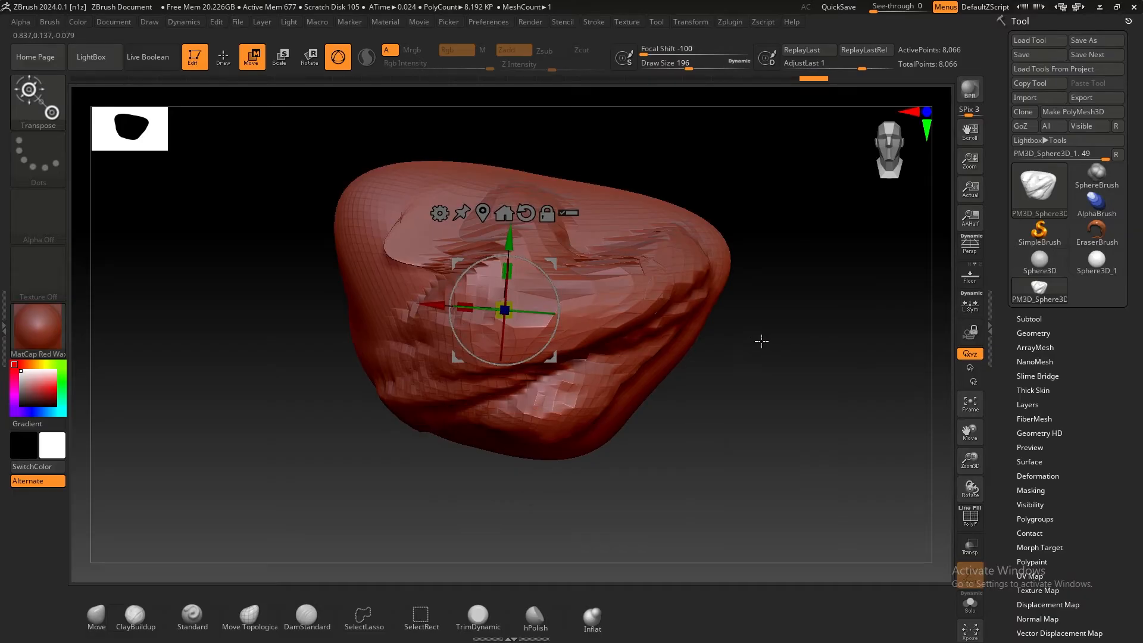
# Unlock the gizmo from the mesh and reposition it on its own at the mesh's lower edge, away from the center
pyautogui.moveTo(762, 339); pyautogui.dragTo(722, 355)
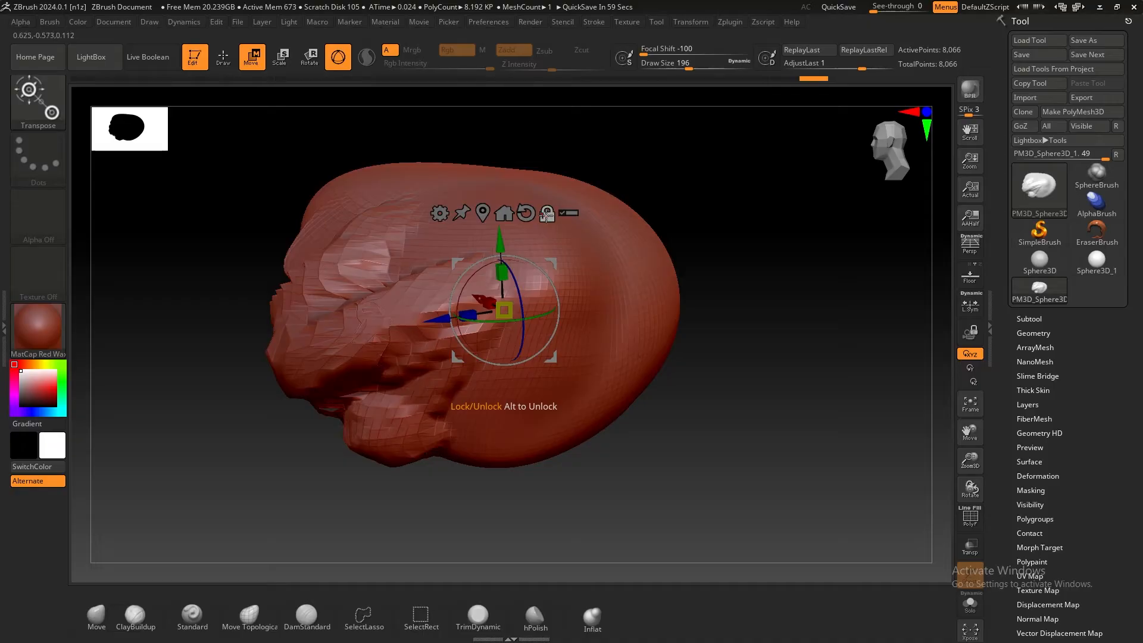
pyautogui.click(547, 215)
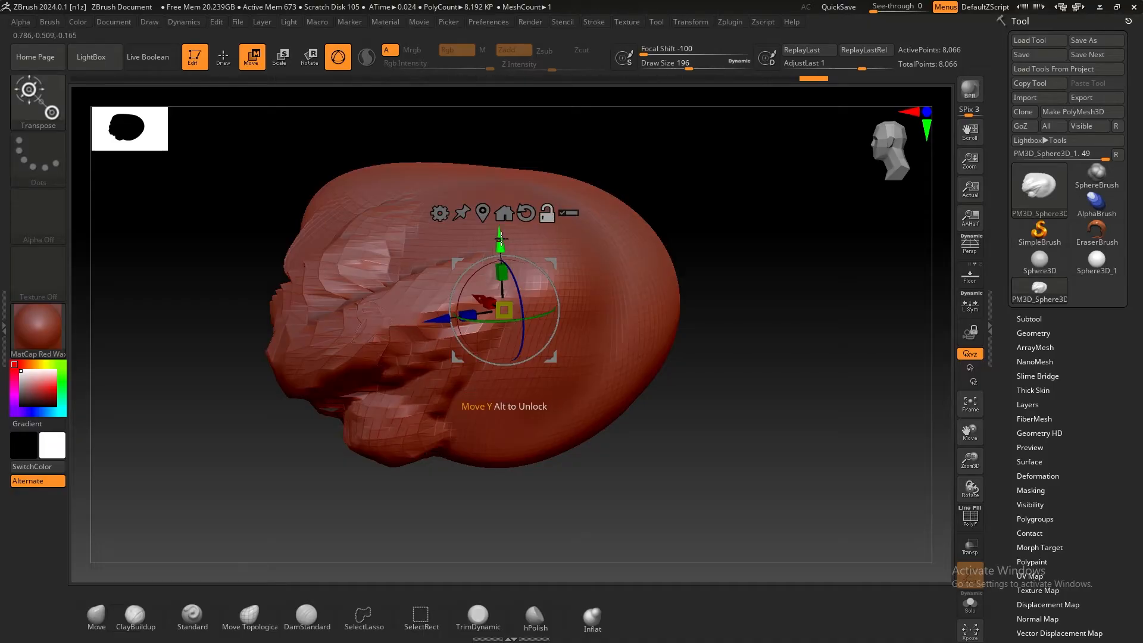
pyautogui.moveTo(500, 247); pyautogui.dragTo(508, 390)
pyautogui.moveTo(717, 403); pyautogui.dragTo(764, 369)
pyautogui.moveTo(489, 442); pyautogui.dragTo(594, 432)
pyautogui.moveTo(615, 374); pyautogui.dragTo(615, 362)
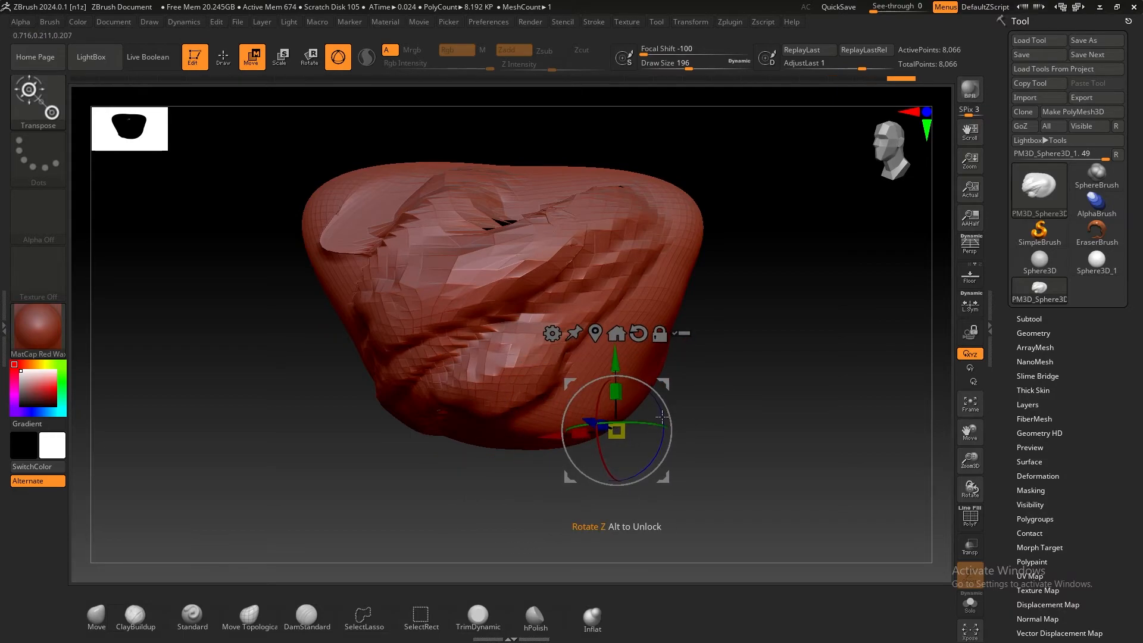
# Try rotating the mesh about the off-center gizmo, undo it, and return the gizmo to the unmasked mesh center
pyautogui.moveTo(670, 419); pyautogui.dragTo(650, 388)
pyautogui.hotkey('ctrl', 'z')
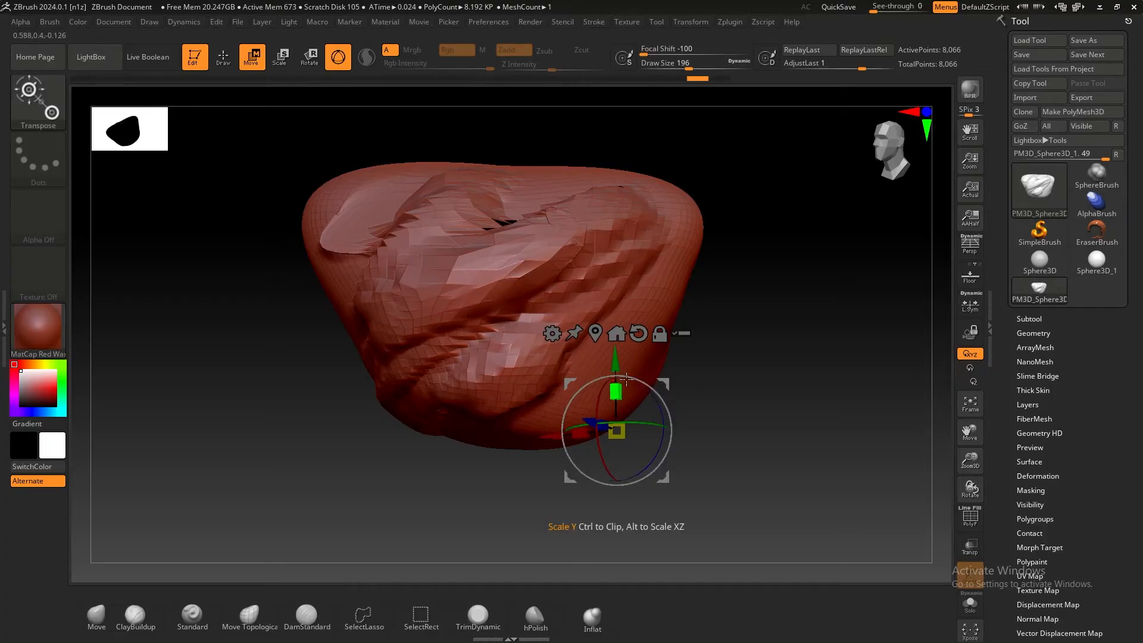
pyautogui.moveTo(719, 359); pyautogui.dragTo(634, 346)
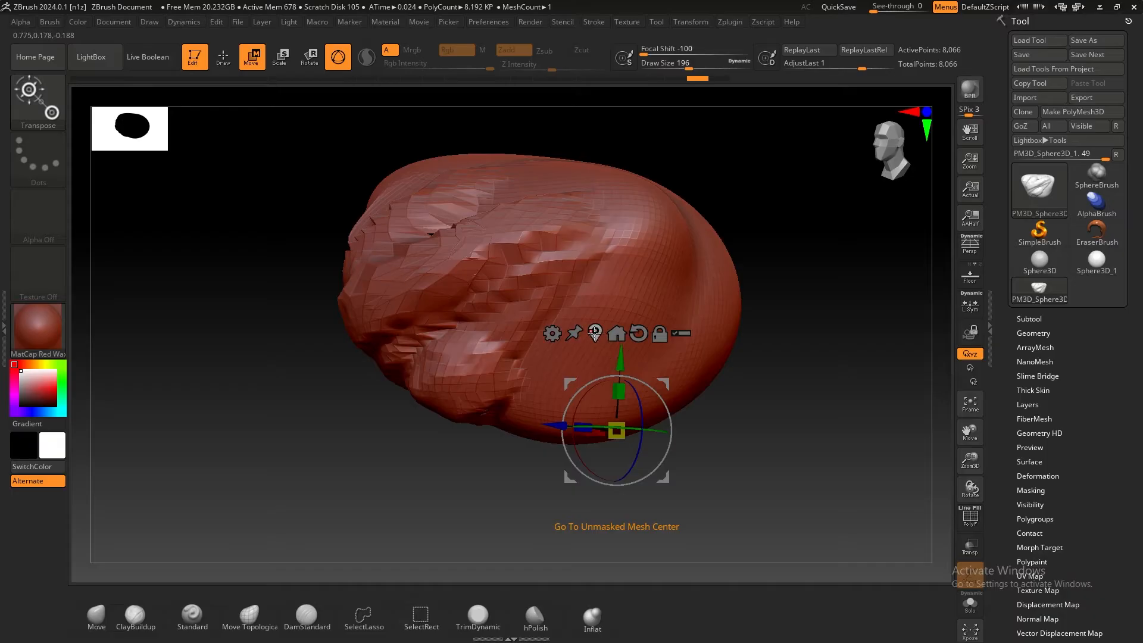
pyautogui.click(594, 332)
pyautogui.moveTo(797, 346); pyautogui.dragTo(606, 228)
pyautogui.moveTo(718, 172); pyautogui.dragTo(681, 375)
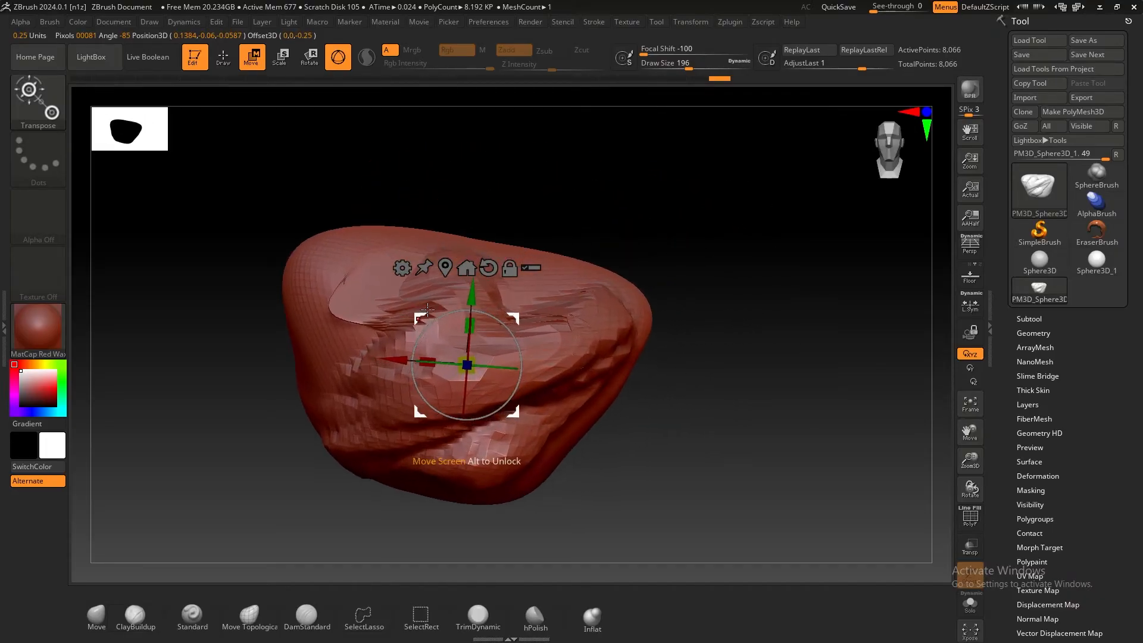
# Switch back to Draw mode and undo the last few changes to the mesh
pyautogui.click(223, 60)
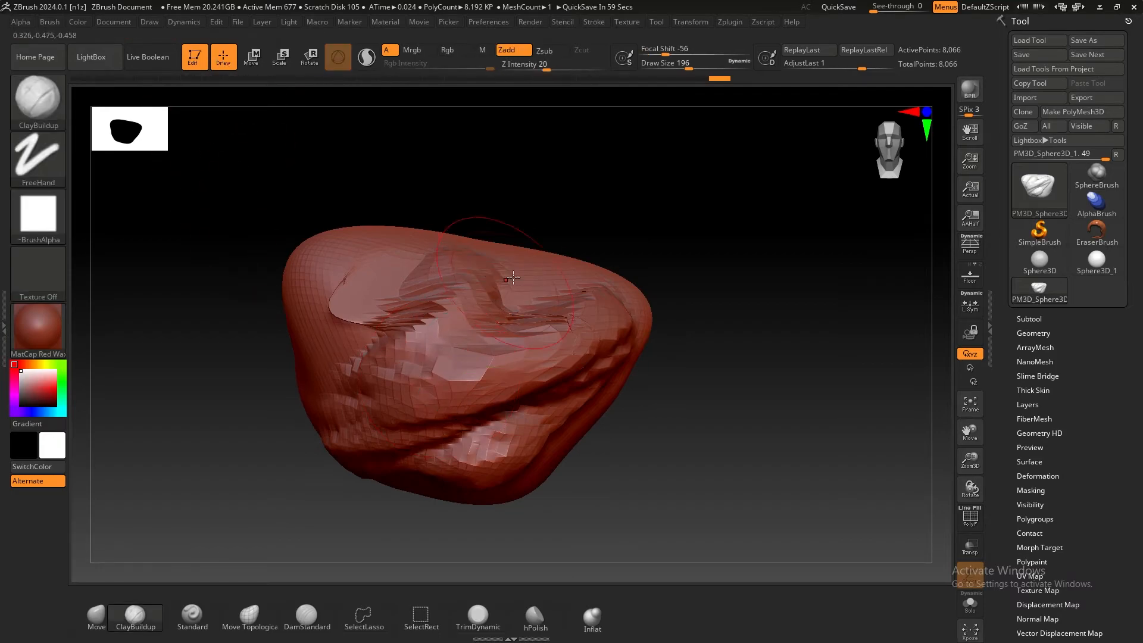
pyautogui.hotkey('ctrl', 'z')
pyautogui.hotkey('ctrl', 'z')
pyautogui.hotkey('ctrl', 'z')
pyautogui.hotkey('ctrl', 'z')
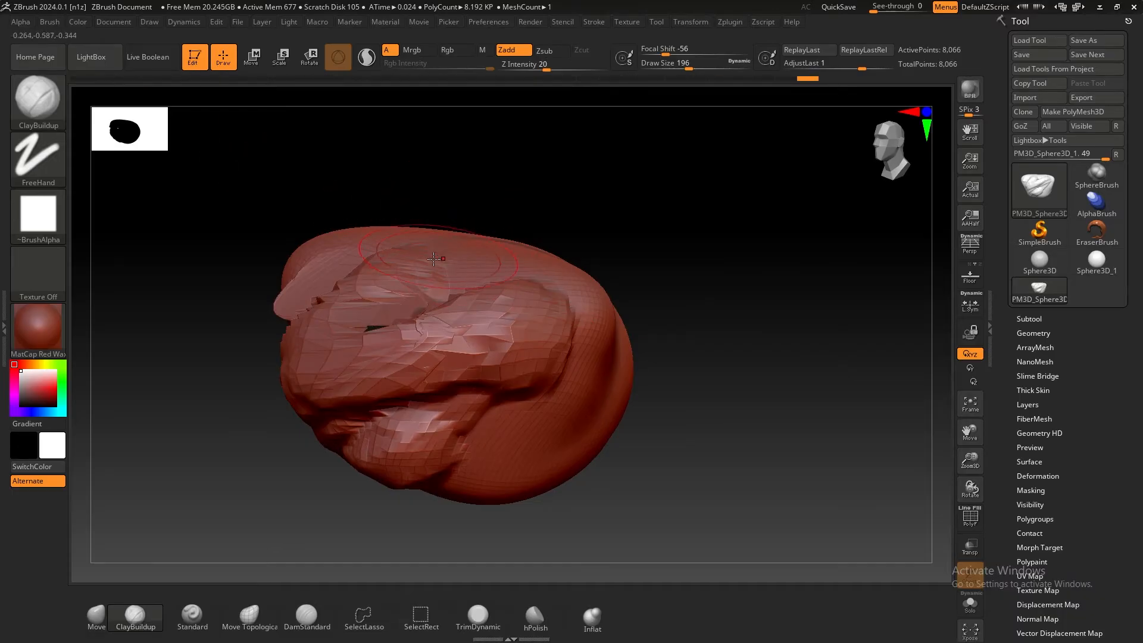
# Alternate between the Move gizmo and Draw mode, sculpting the mesh further with the ClayBuildup brush
pyautogui.press('w')
pyautogui.press('q')
pyautogui.moveTo(598, 277); pyautogui.dragTo(649, 304)
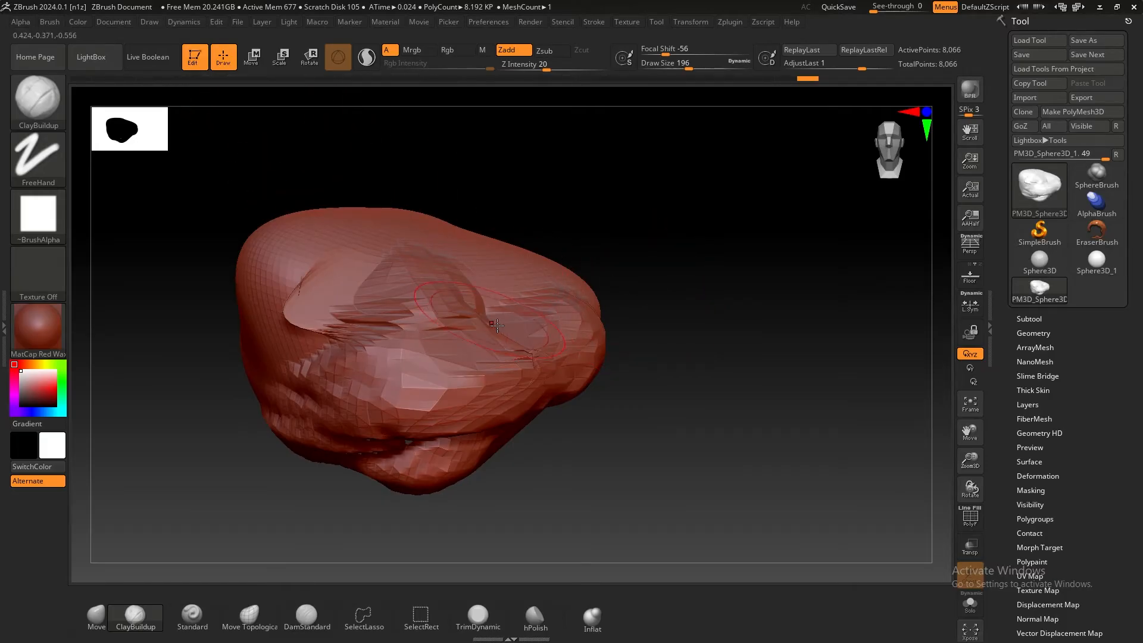
pyautogui.press('w')
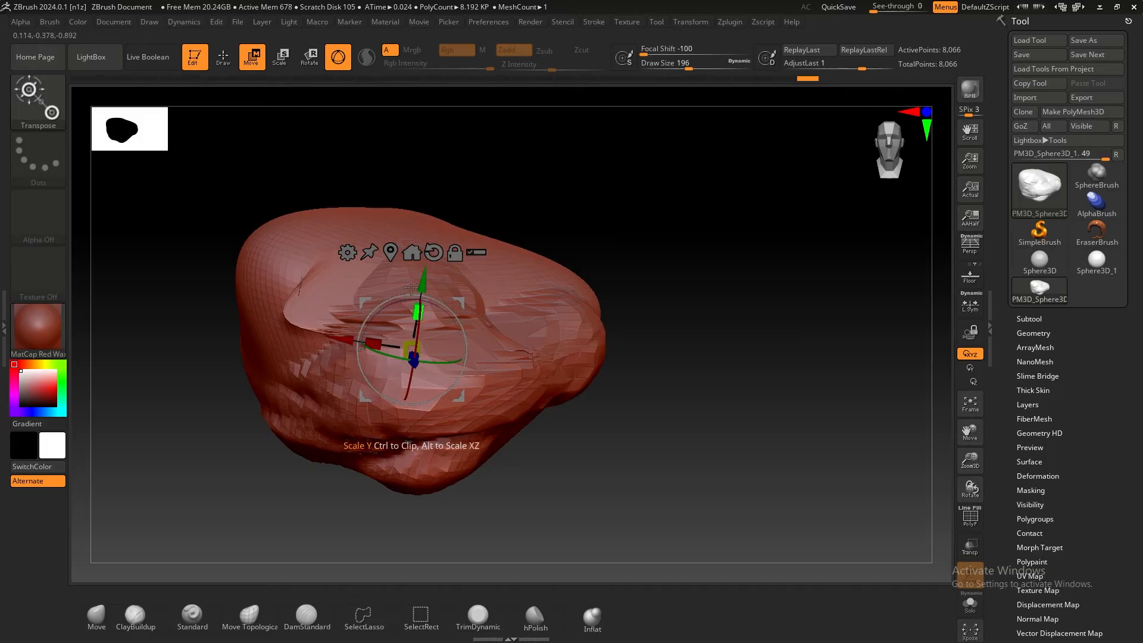
pyautogui.press('q')
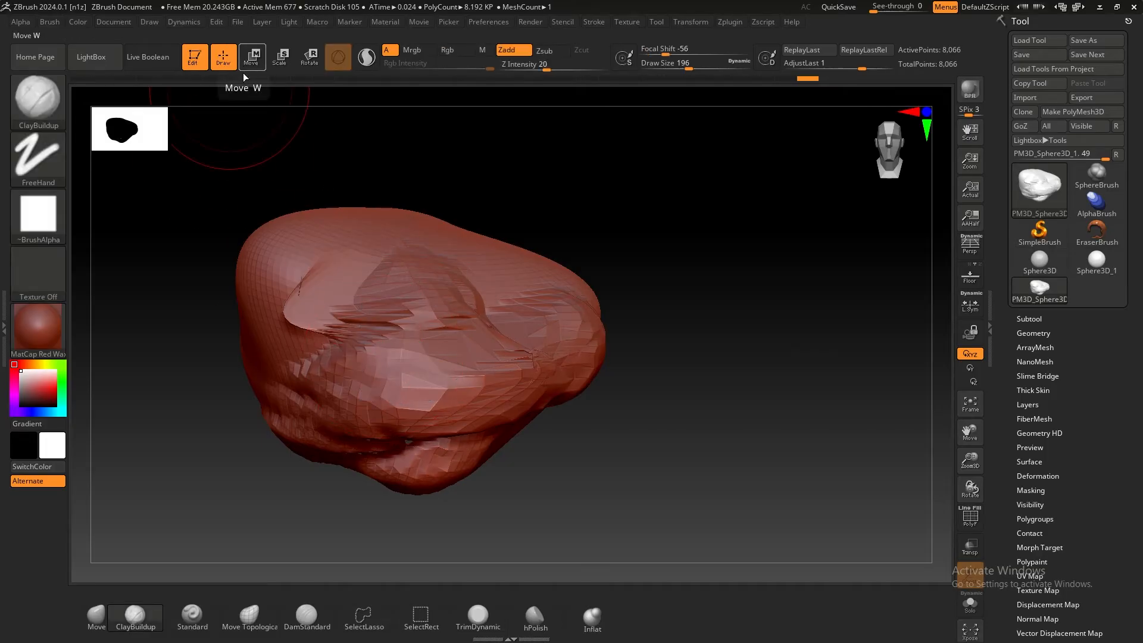
pyautogui.moveTo(669, 242)
pyautogui.mouseDown()
pyautogui.moveTo(429, 253)
pyautogui.moveTo(417, 268)
pyautogui.mouseUp()
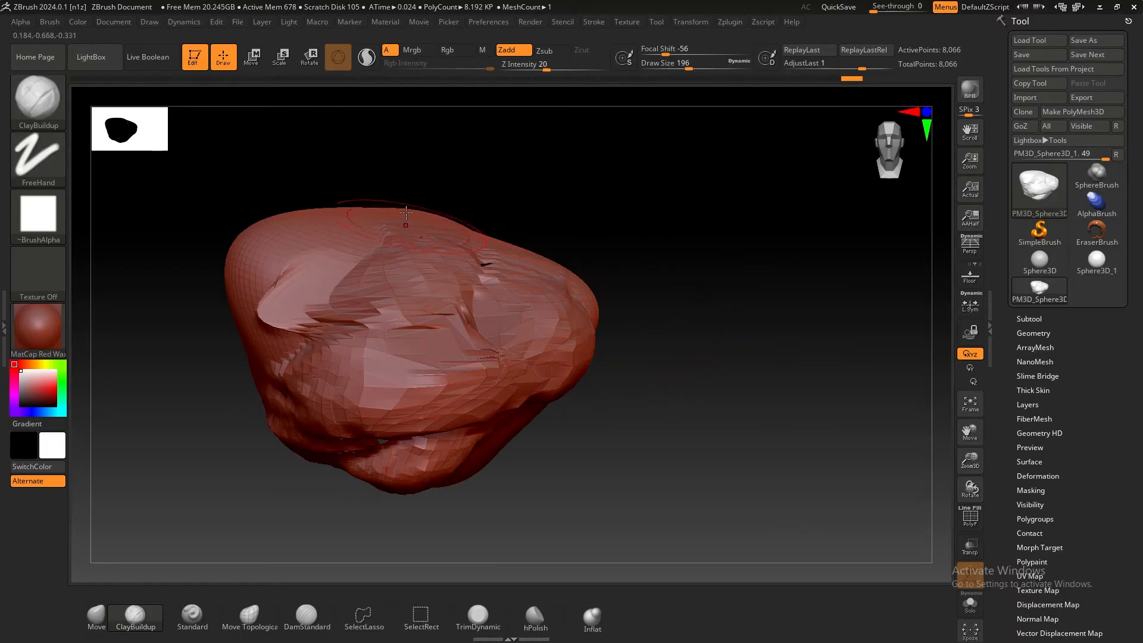
# Fully initialize ZBrush to discard the sculpted mesh and clear the canvas
pyautogui.click(477, 22)
pyautogui.click(543, 45)
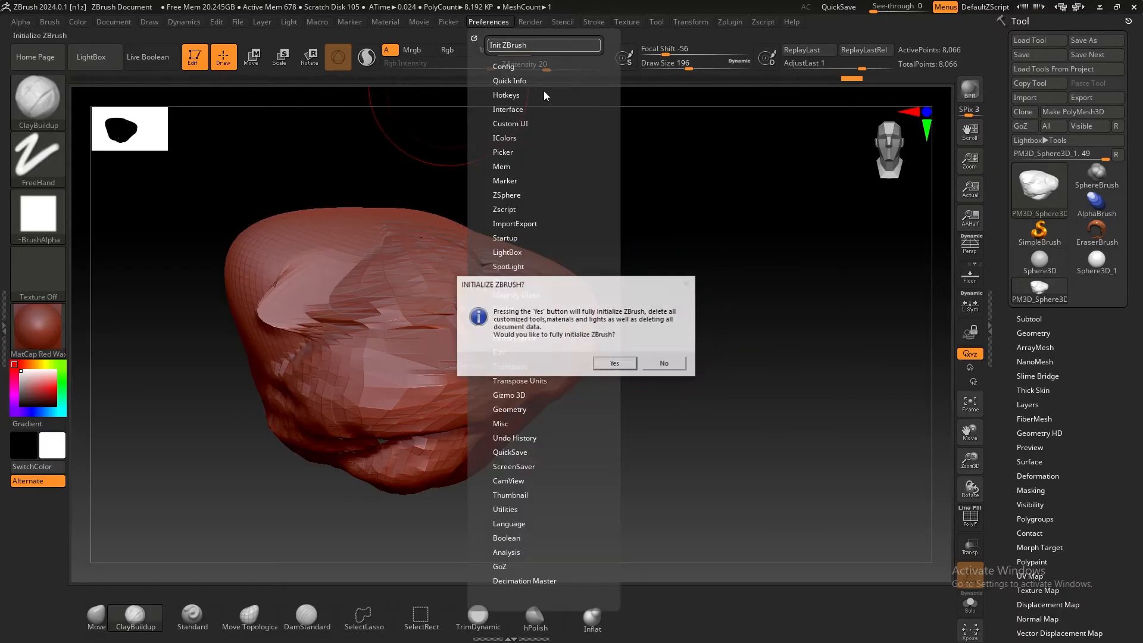
pyautogui.click(601, 360)
# Draw a new Sphere3D in the middle of the canvas and convert it to an editable PolyMesh3D
pyautogui.click(1047, 191)
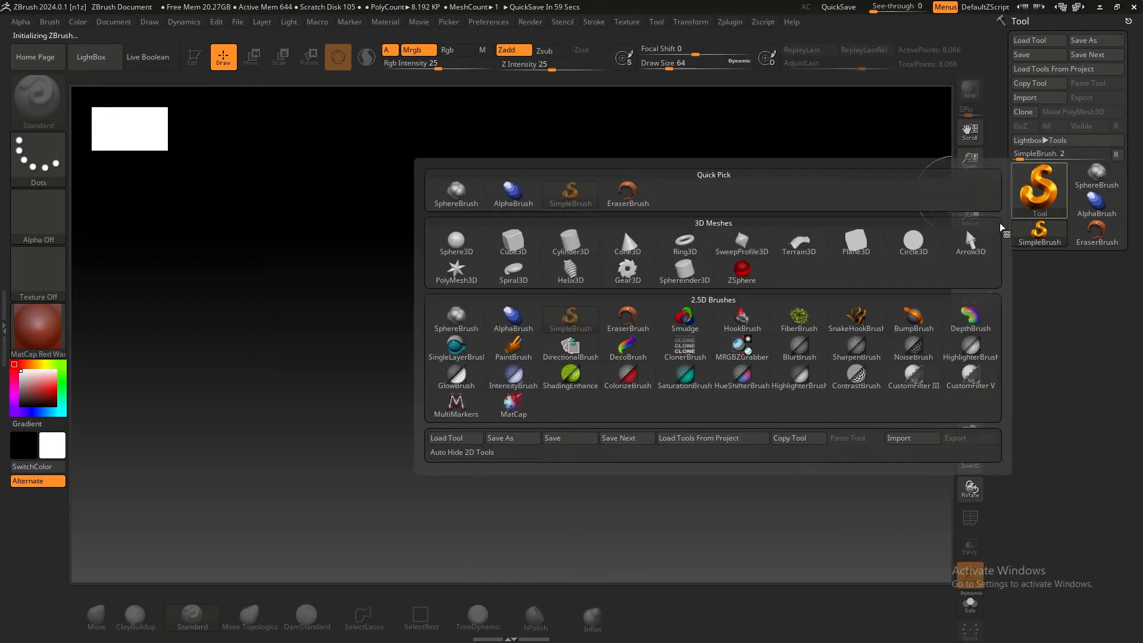
pyautogui.click(456, 241)
pyautogui.moveTo(515, 373)
pyautogui.mouseDown()
pyautogui.moveTo(548, 507)
pyautogui.moveTo(571, 524)
pyautogui.mouseUp()
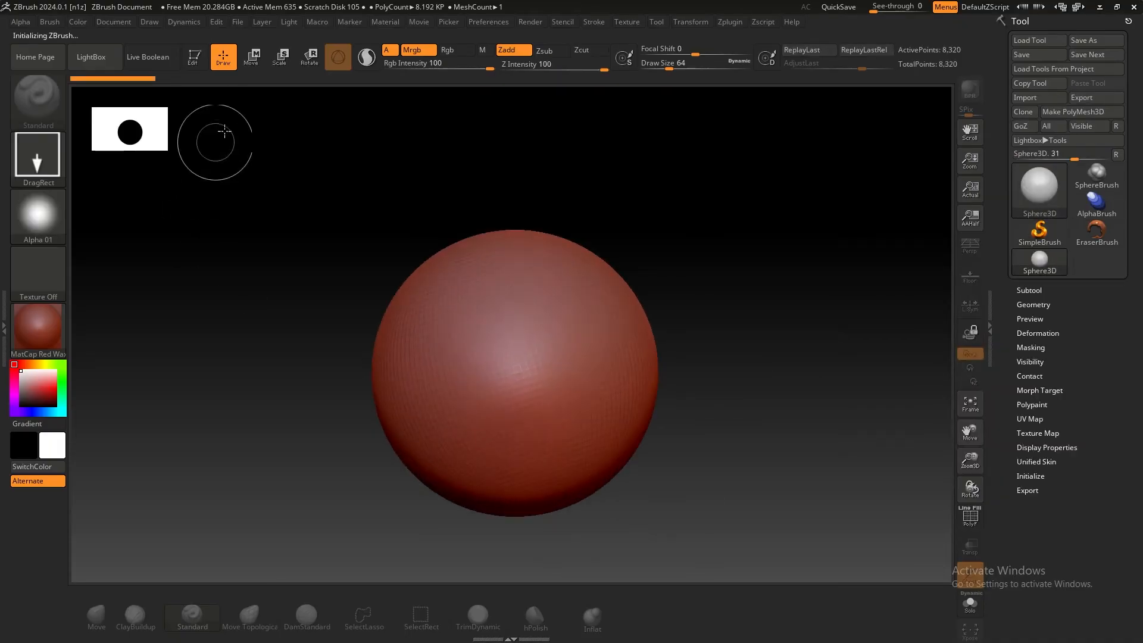
pyautogui.click(198, 58)
pyautogui.click(1071, 112)
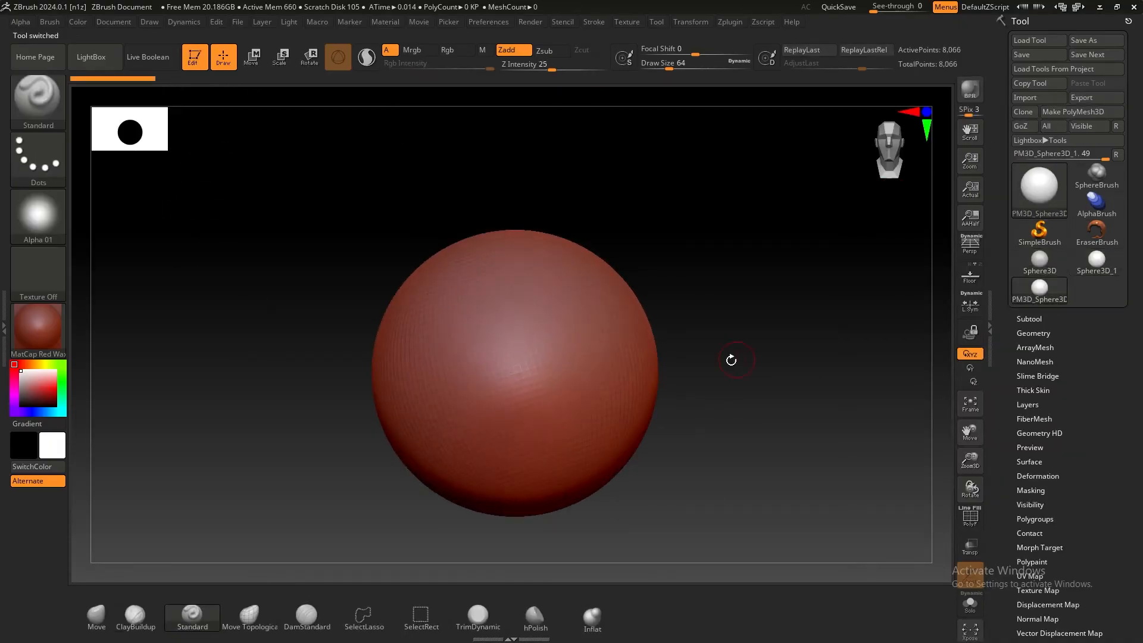
pyautogui.keyDown('ctrl'); pyautogui.moveTo(724, 288); pyautogui.dragTo(740, 298, button='right'); pyautogui.keyUp('ctrl')
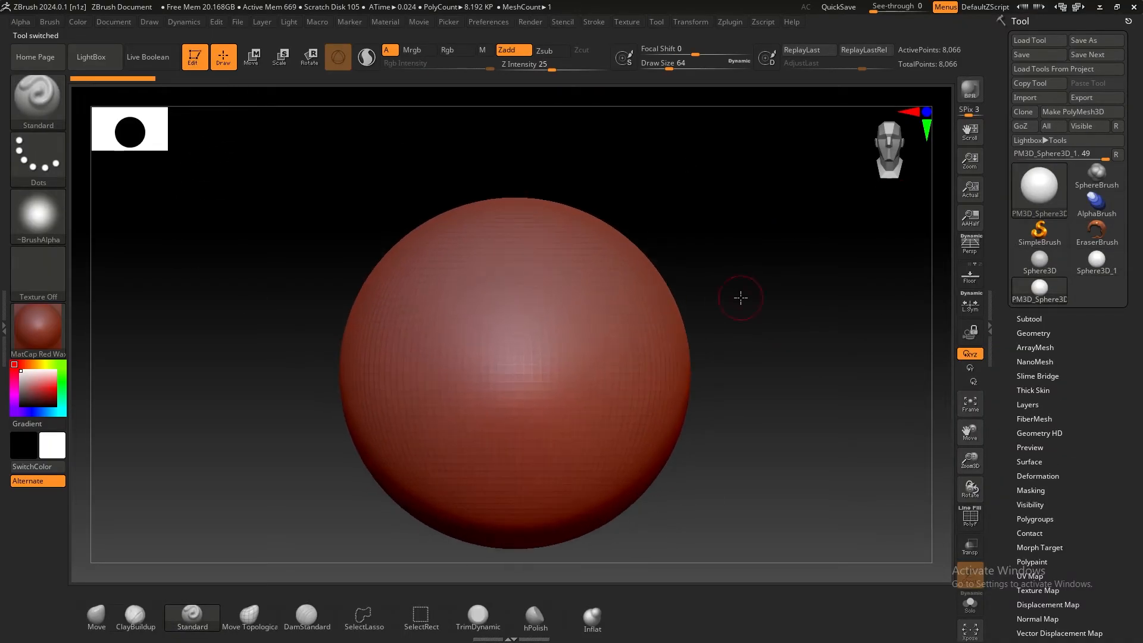
pyautogui.keyDown('alt'); pyautogui.moveTo(794, 332); pyautogui.dragTo(796, 325, button='right'); pyautogui.keyUp('alt')
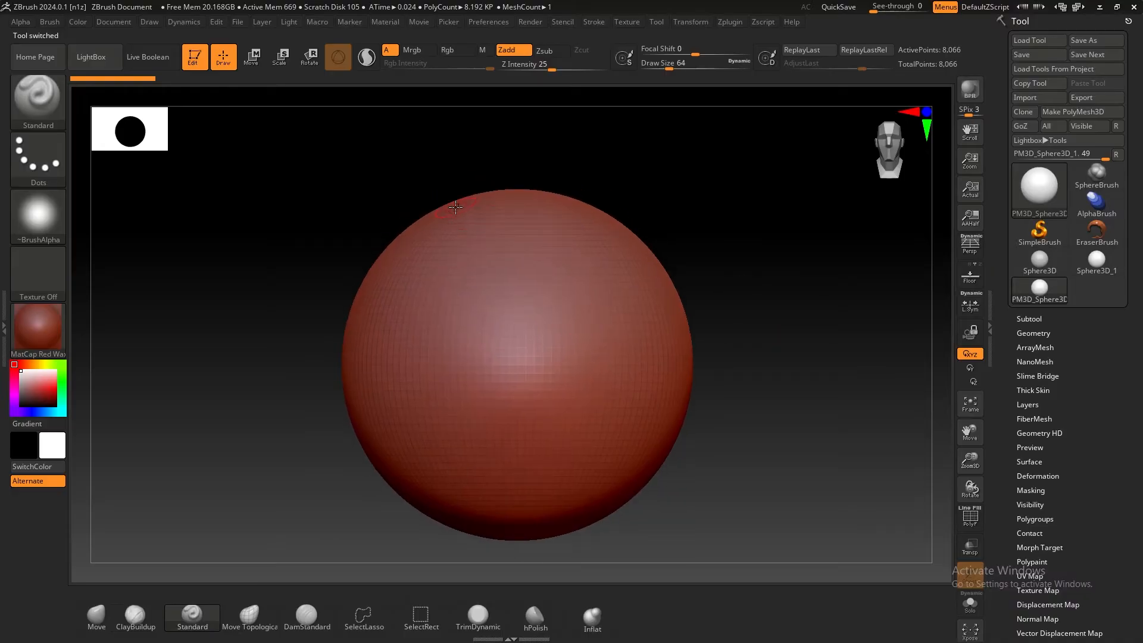
# Open the full library of sculpting brushes and choose the ClayBuildup brush
pyautogui.click(27, 95)
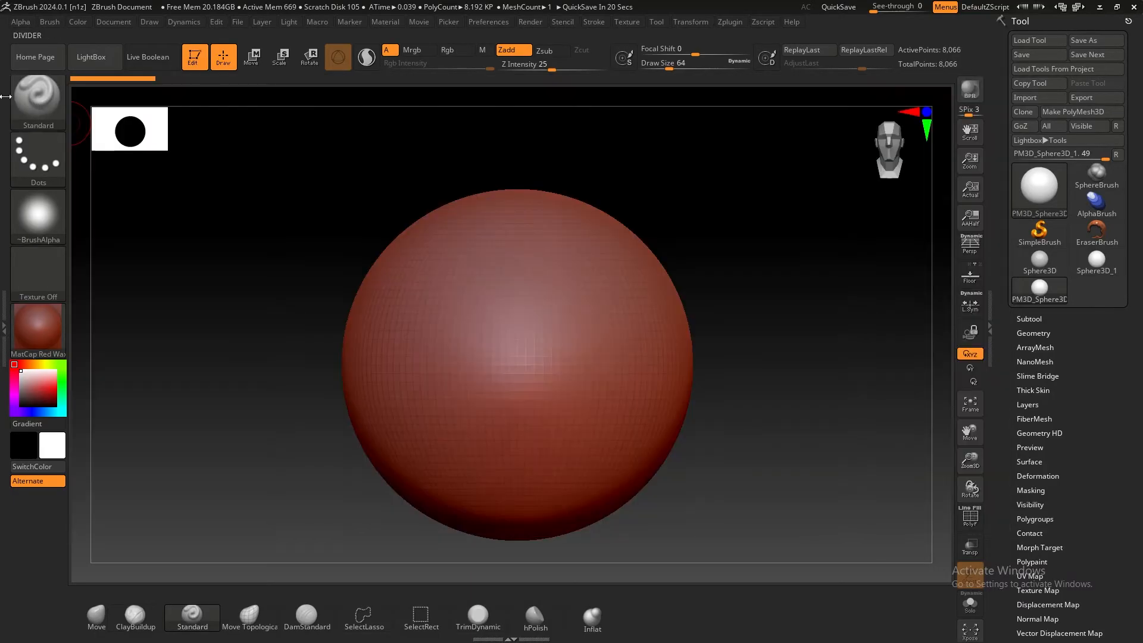
pyautogui.click(34, 103)
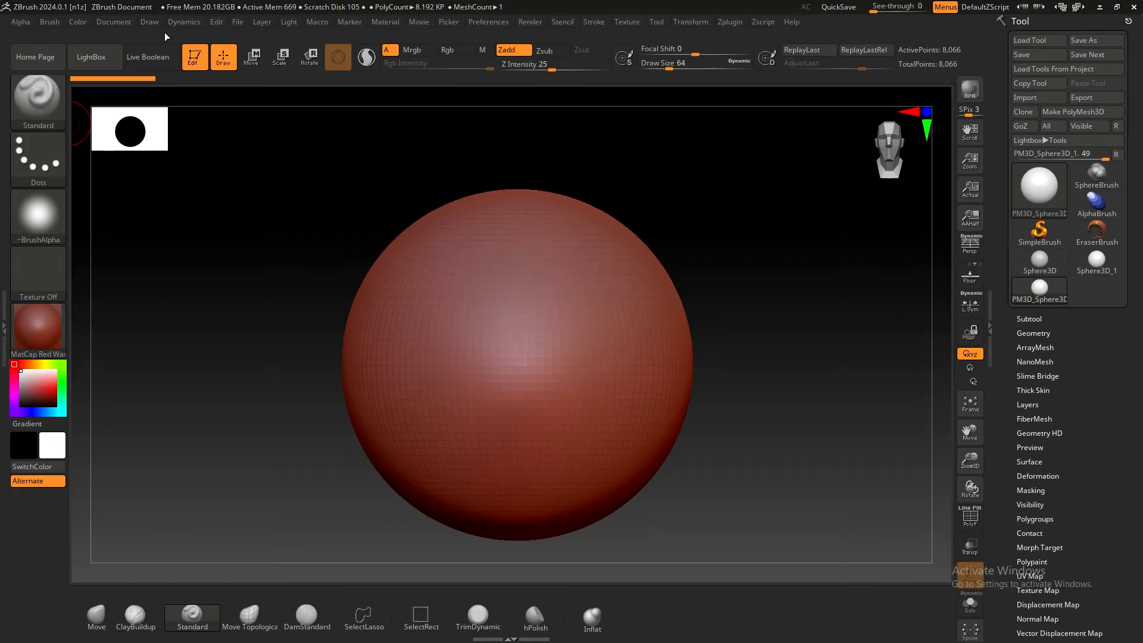
pyautogui.click(31, 98)
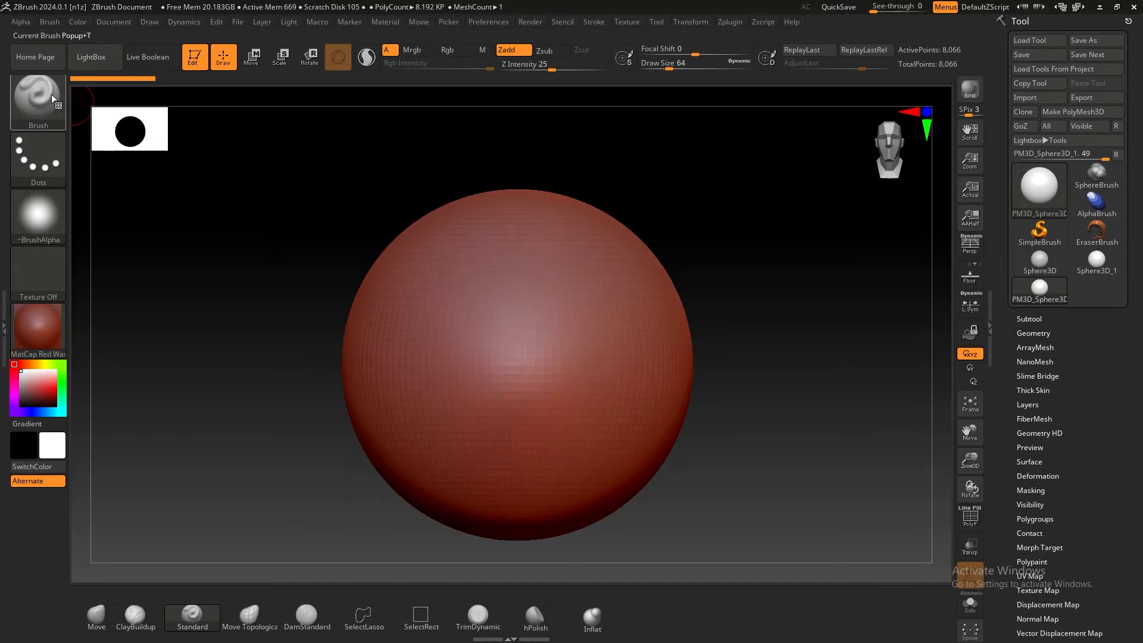
pyautogui.click(31, 95)
pyautogui.click(34, 104)
pyautogui.click(55, 102)
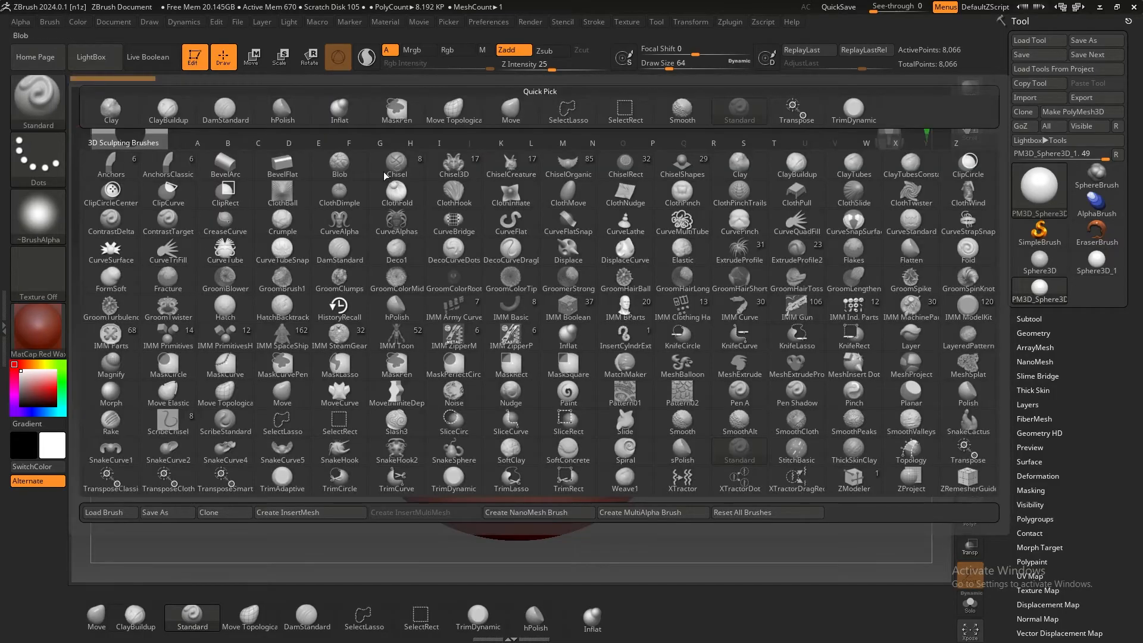
pyautogui.click(797, 172)
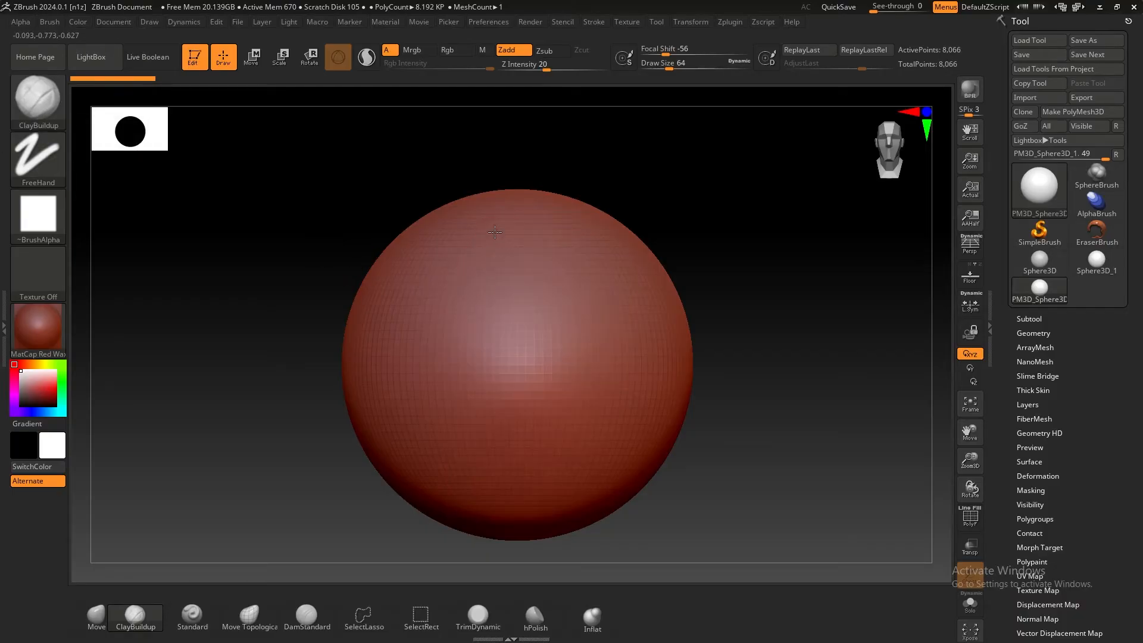
# Sculpt several long, raised ClayBuildup strokes running down different sides of the sphere
pyautogui.moveTo(496, 232); pyautogui.dragTo(421, 433)
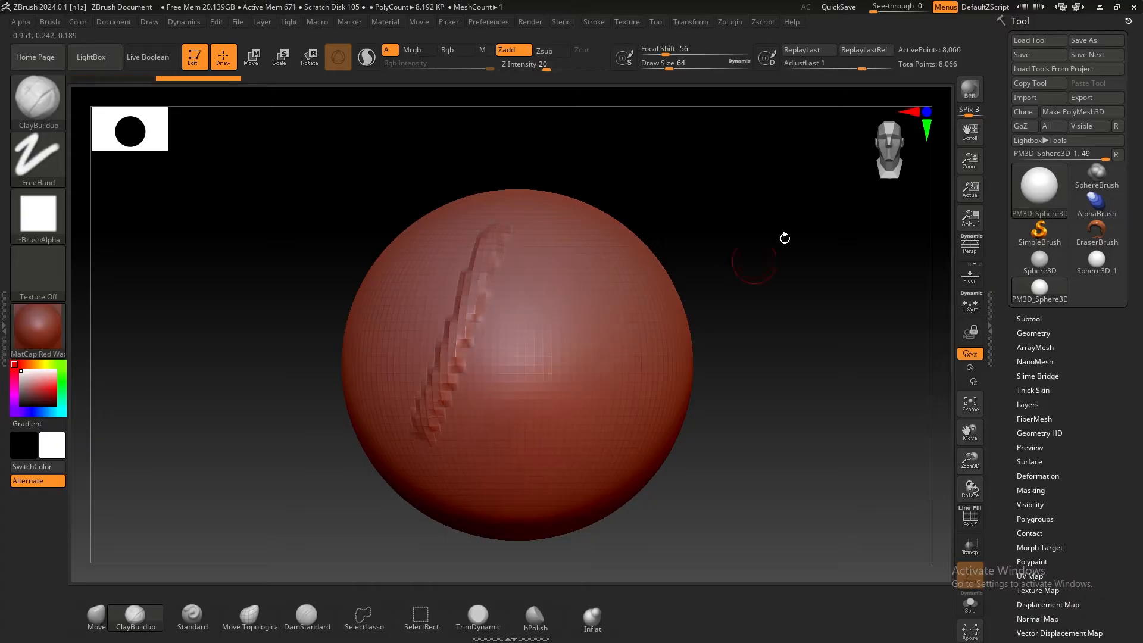
pyautogui.moveTo(755, 255)
pyautogui.mouseDown()
pyautogui.moveTo(773, 199)
pyautogui.moveTo(748, 181)
pyautogui.moveTo(434, 230)
pyautogui.moveTo(339, 197)
pyautogui.mouseUp()
pyautogui.moveTo(602, 249); pyautogui.dragTo(631, 524)
pyautogui.moveTo(765, 217)
pyautogui.mouseDown()
pyautogui.moveTo(672, 173)
pyautogui.moveTo(785, 177)
pyautogui.mouseUp()
pyautogui.moveTo(430, 231); pyautogui.dragTo(359, 427)
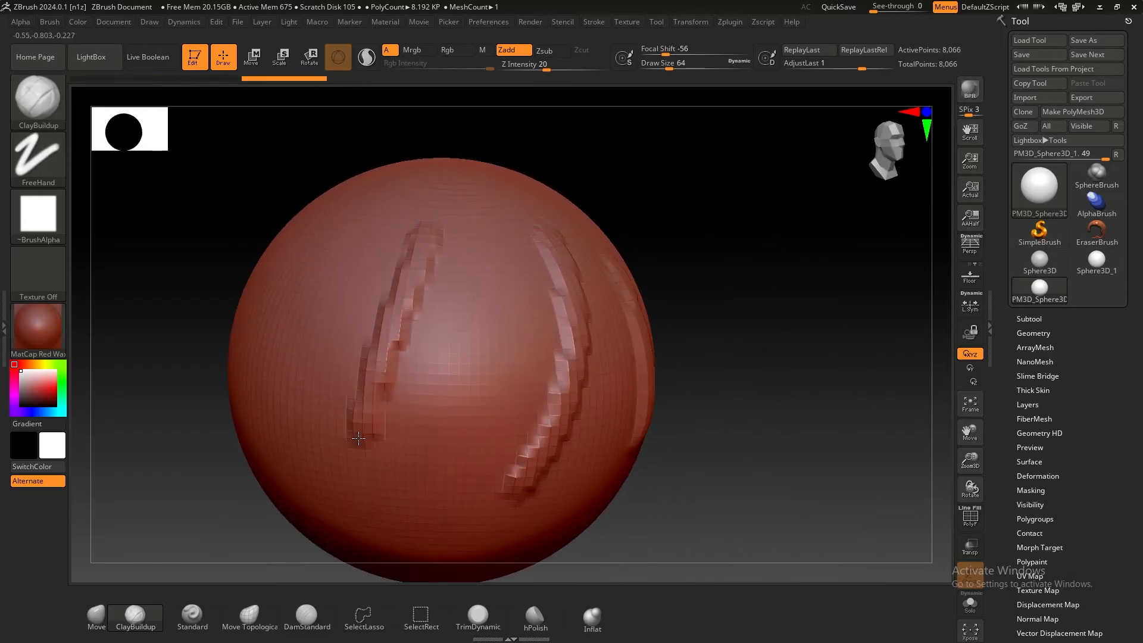
pyautogui.moveTo(688, 247)
pyautogui.mouseDown()
pyautogui.moveTo(651, 201)
pyautogui.moveTo(711, 248)
pyautogui.moveTo(648, 196)
pyautogui.moveTo(675, 205)
pyautogui.mouseUp()
pyautogui.moveTo(342, 187); pyautogui.dragTo(229, 413)
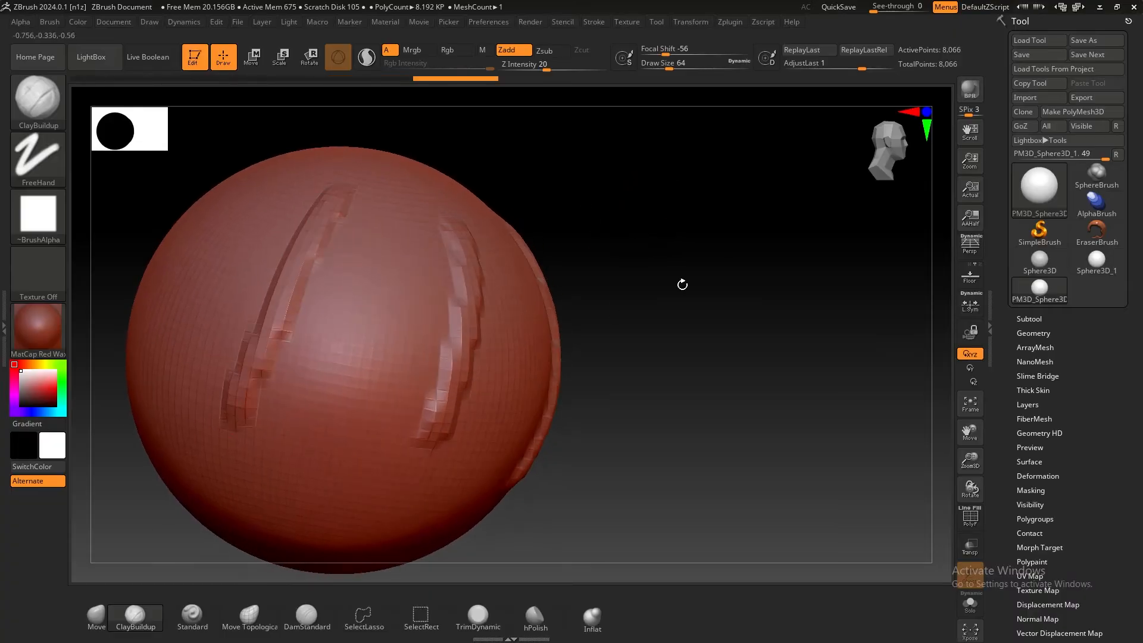
# Switch the ClayBuildup brush from Zadd to Zsub and carve a groove down the sphere beside the raised strokes
pyautogui.moveTo(681, 286)
pyautogui.mouseDown()
pyautogui.moveTo(745, 244)
pyautogui.moveTo(721, 239)
pyautogui.mouseUp()
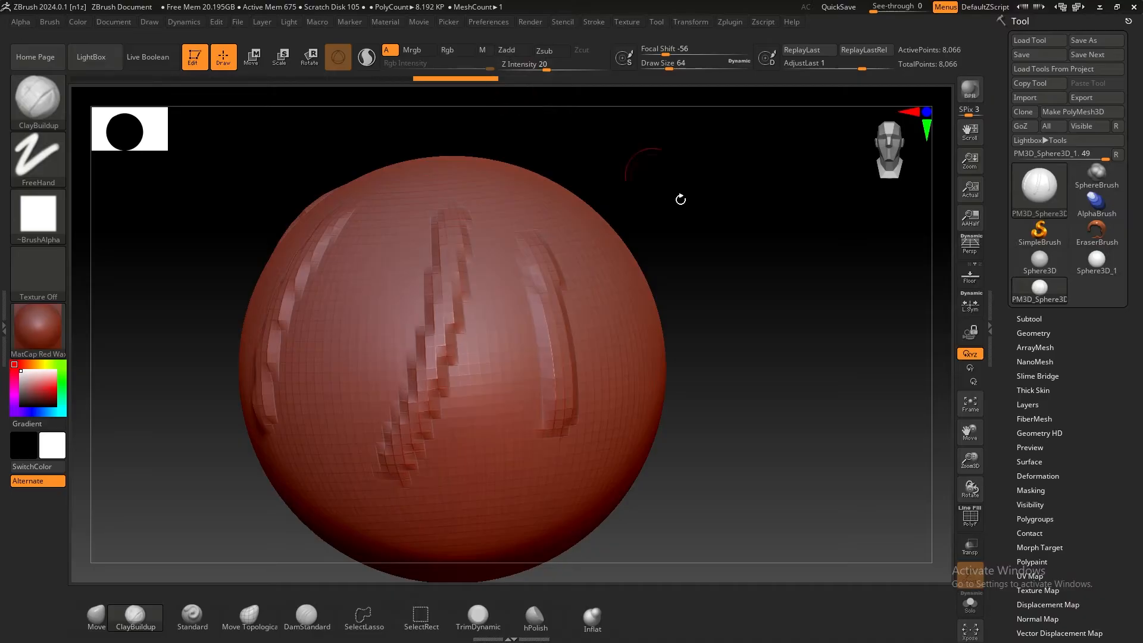
pyautogui.moveTo(679, 196); pyautogui.dragTo(735, 222)
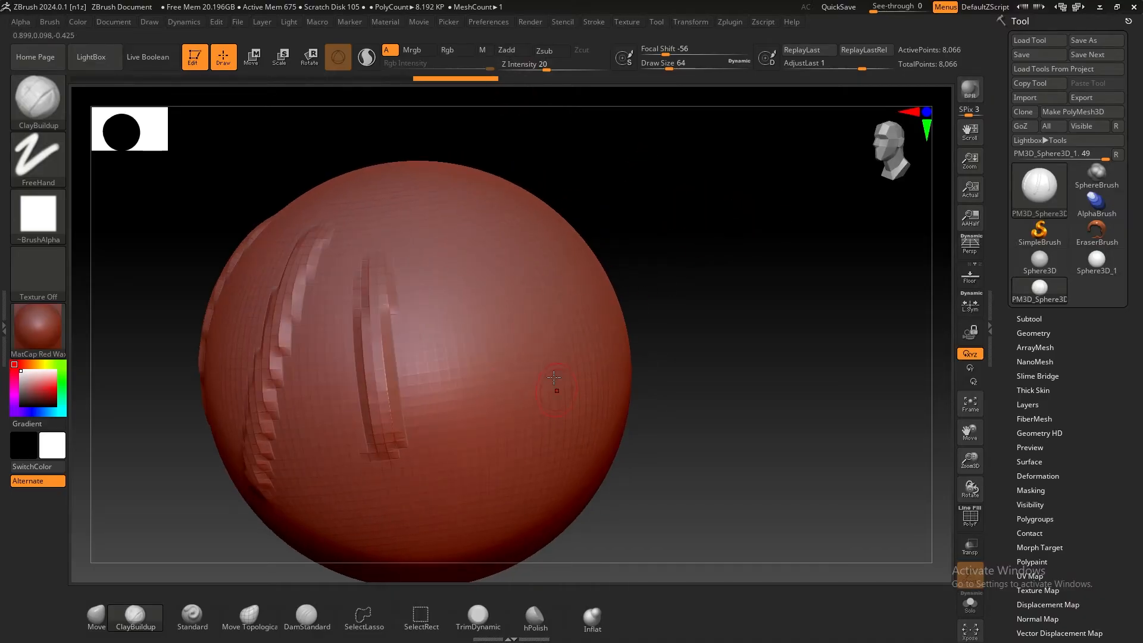
pyautogui.click(551, 54)
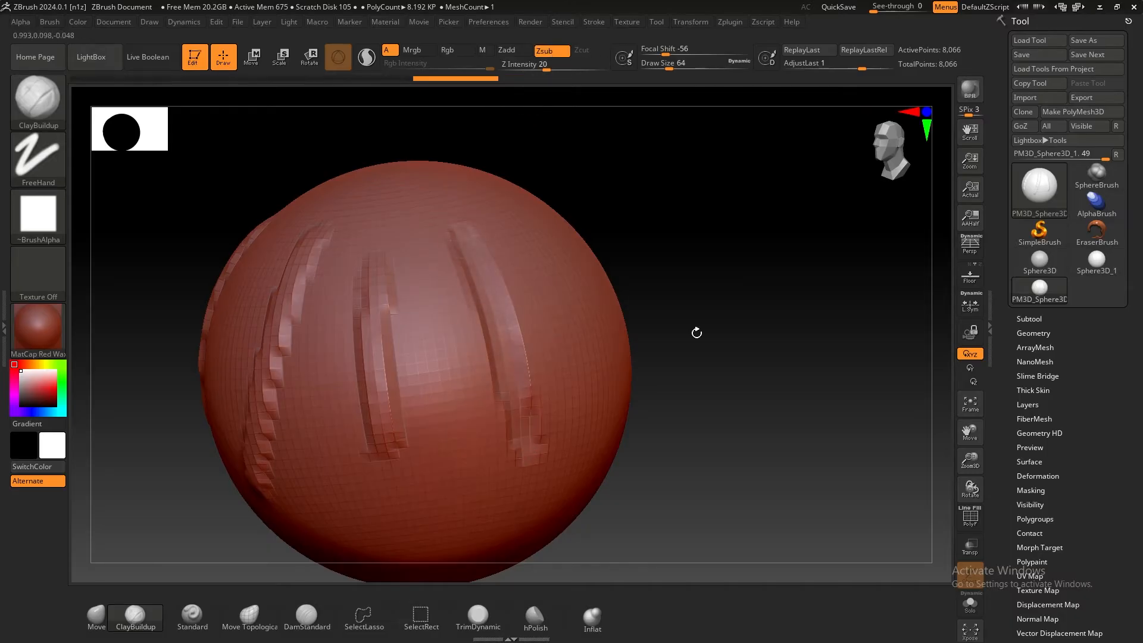
# Set the brush's Z Intensity to 64 and carve a deeper diagonal groove down a clear area of the sphere
pyautogui.moveTo(696, 332)
pyautogui.mouseDown()
pyautogui.moveTo(778, 262)
pyautogui.moveTo(768, 268)
pyautogui.moveTo(560, 68)
pyautogui.moveTo(584, 70)
pyautogui.mouseUp()
pyautogui.moveTo(733, 145); pyautogui.dragTo(722, 156)
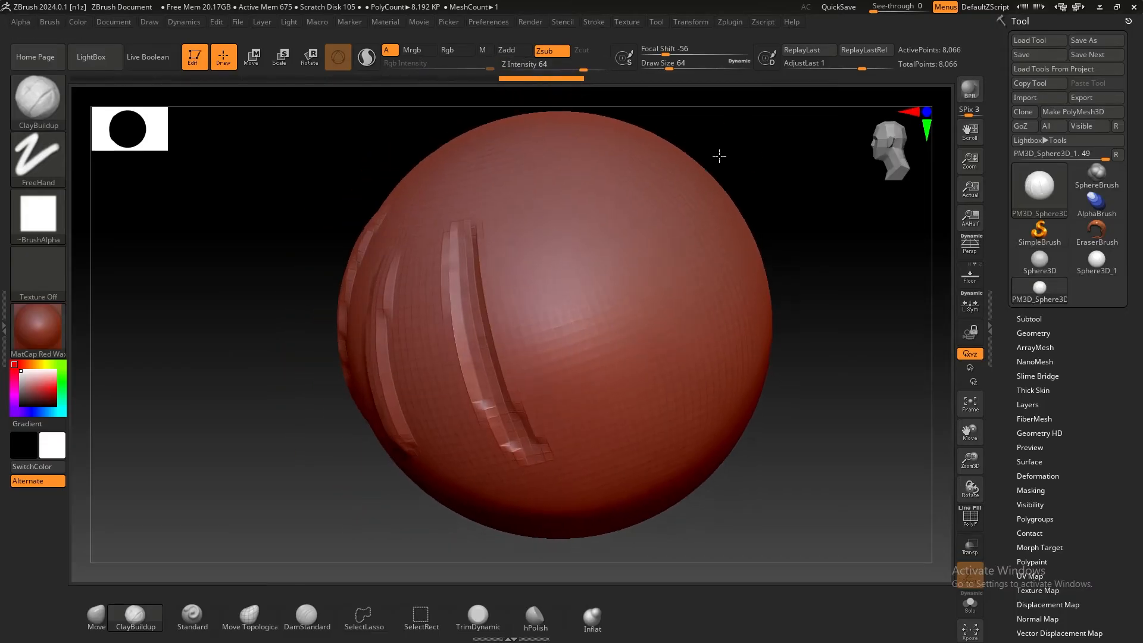
pyautogui.moveTo(543, 176); pyautogui.dragTo(677, 384)
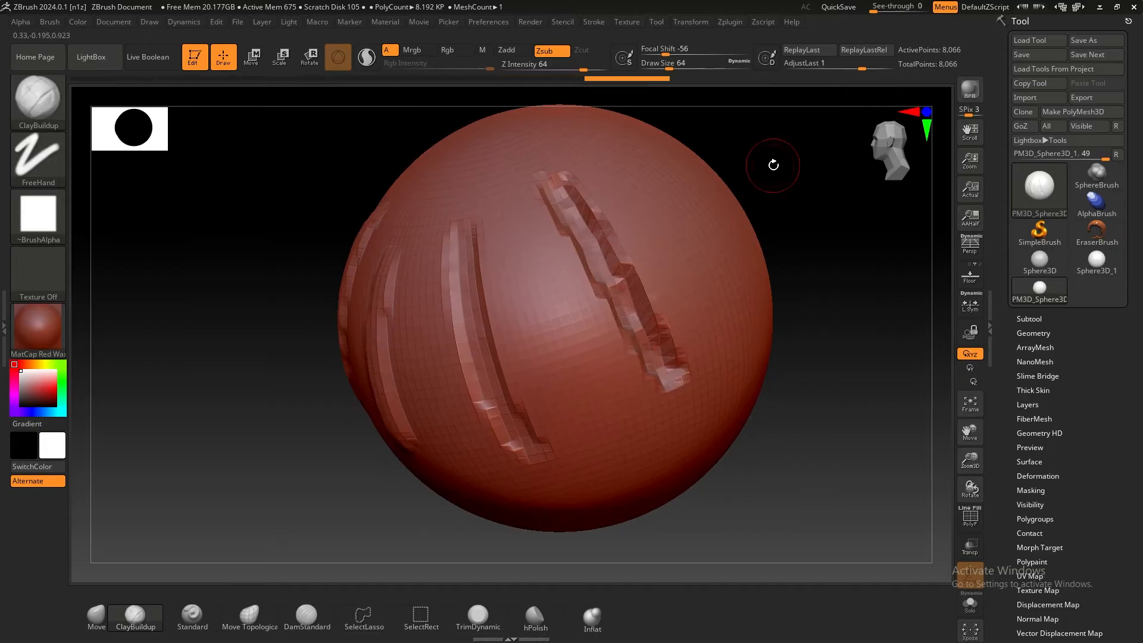
pyautogui.moveTo(770, 161)
pyautogui.mouseDown()
pyautogui.moveTo(747, 178)
pyautogui.moveTo(766, 166)
pyautogui.moveTo(655, 140)
pyautogui.mouseUp()
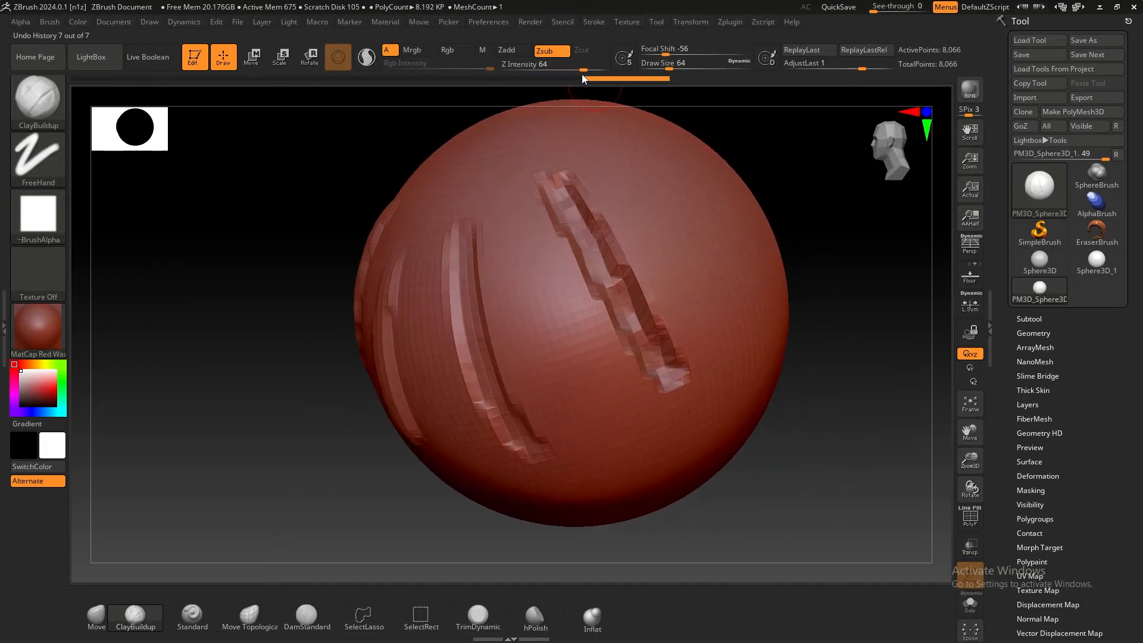
# Set Z Intensity to 58, switch the brush to Zadd, and raise a long stroke beside the deep groove
pyautogui.moveTo(583, 69)
pyautogui.mouseDown()
pyautogui.moveTo(559, 70)
pyautogui.moveTo(579, 71)
pyautogui.mouseUp()
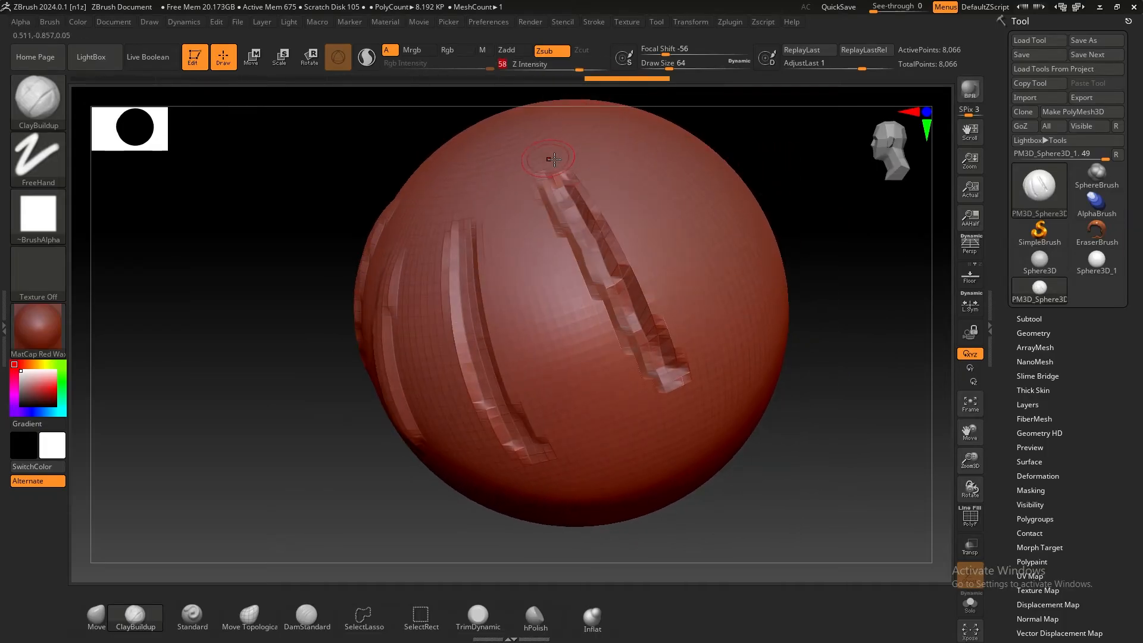
pyautogui.click(508, 51)
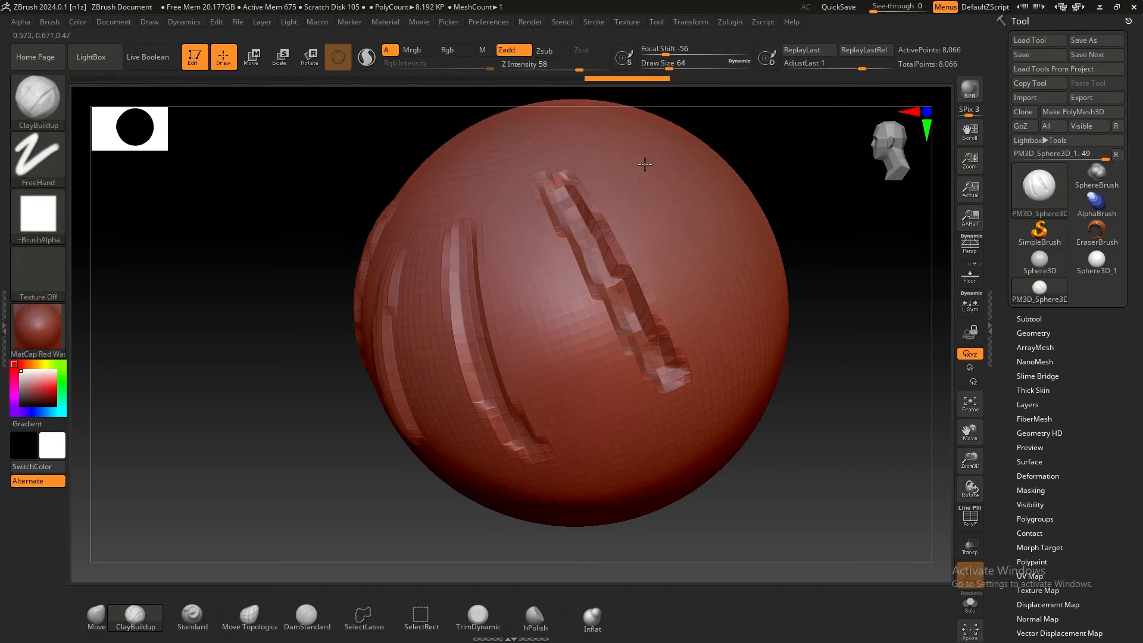
pyautogui.moveTo(645, 164); pyautogui.dragTo(749, 375)
pyautogui.moveTo(854, 294)
pyautogui.mouseDown()
pyautogui.moveTo(807, 273)
pyautogui.moveTo(693, 269)
pyautogui.mouseUp()
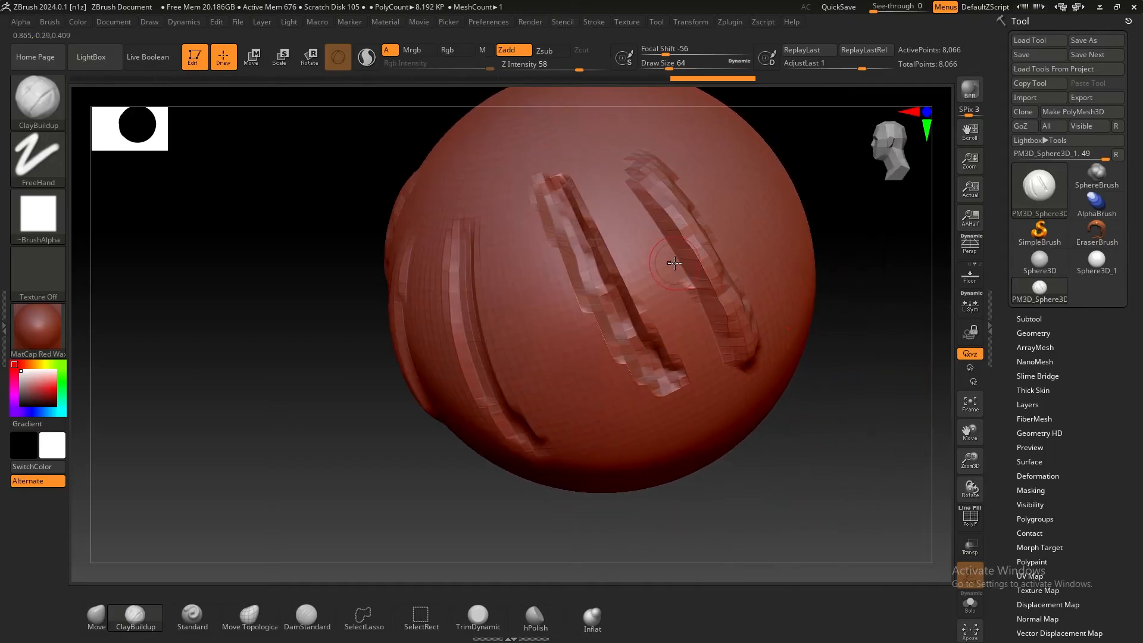
pyautogui.moveTo(674, 263)
pyautogui.mouseDown()
pyautogui.moveTo(724, 299)
pyautogui.moveTo(777, 233)
pyautogui.moveTo(675, 196)
pyautogui.moveTo(699, 261)
pyautogui.moveTo(709, 232)
pyautogui.moveTo(709, 273)
pyautogui.moveTo(732, 248)
pyautogui.moveTo(706, 244)
pyautogui.moveTo(717, 275)
pyautogui.moveTo(620, 239)
pyautogui.mouseUp()
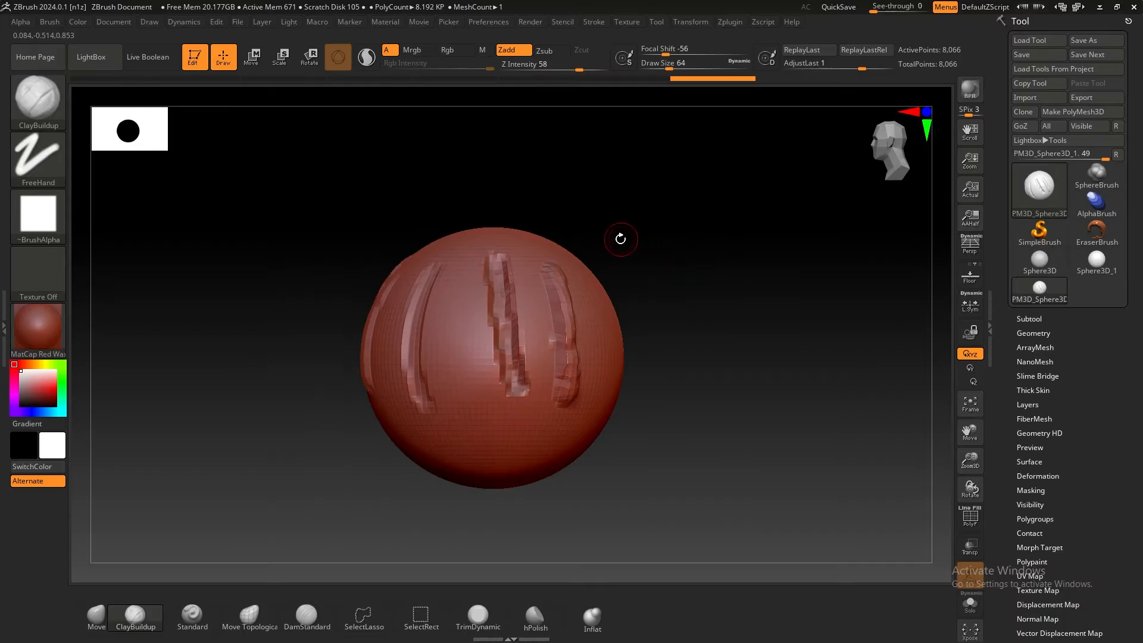
# Reinitialize ZBrush to remove the sphere with its test strokes and empty the canvas
pyautogui.click(490, 22)
pyautogui.click(543, 45)
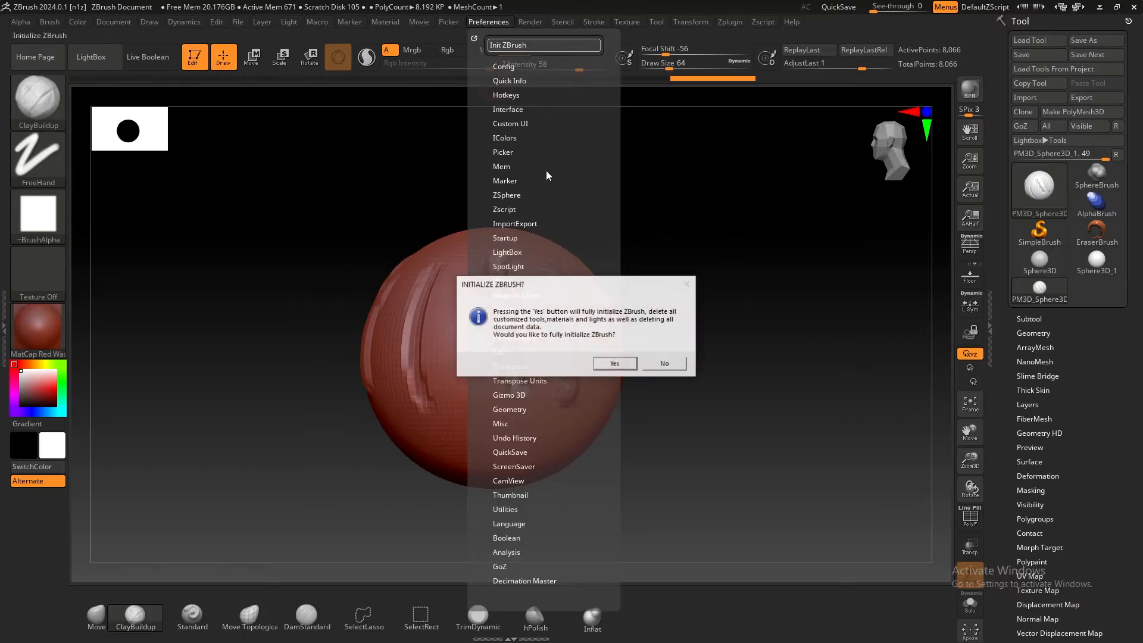
pyautogui.click(604, 361)
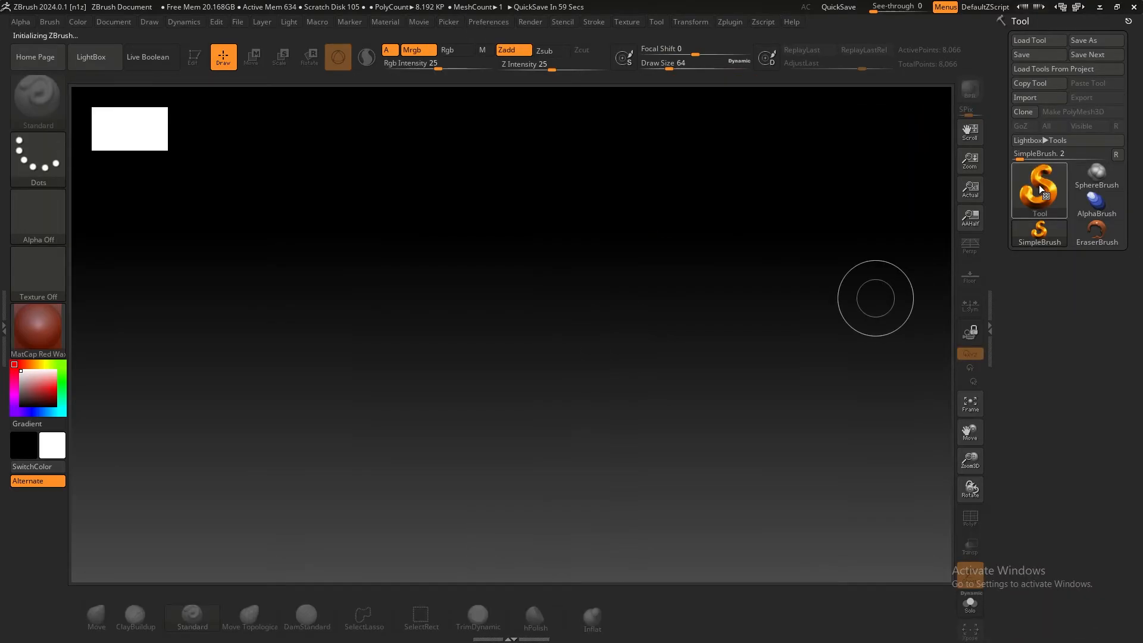
# Draw a Sphere3D in the middle of the canvas, enable its edit mode, and convert it to a PolyMesh3D
pyautogui.click(1038, 185)
pyautogui.click(454, 238)
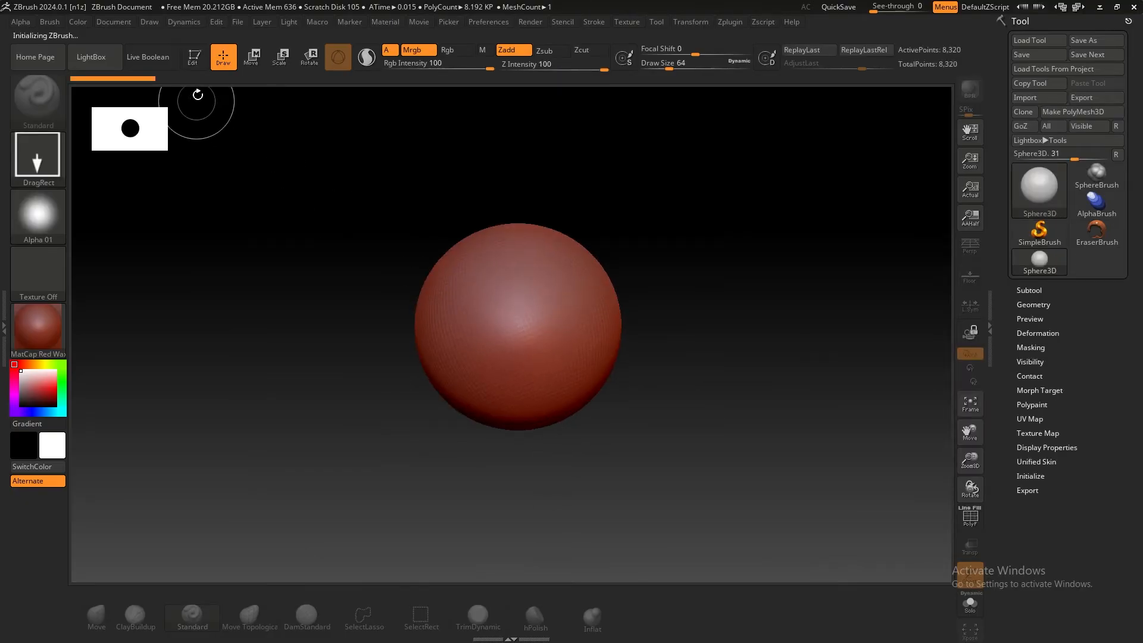
pyautogui.click(1080, 112)
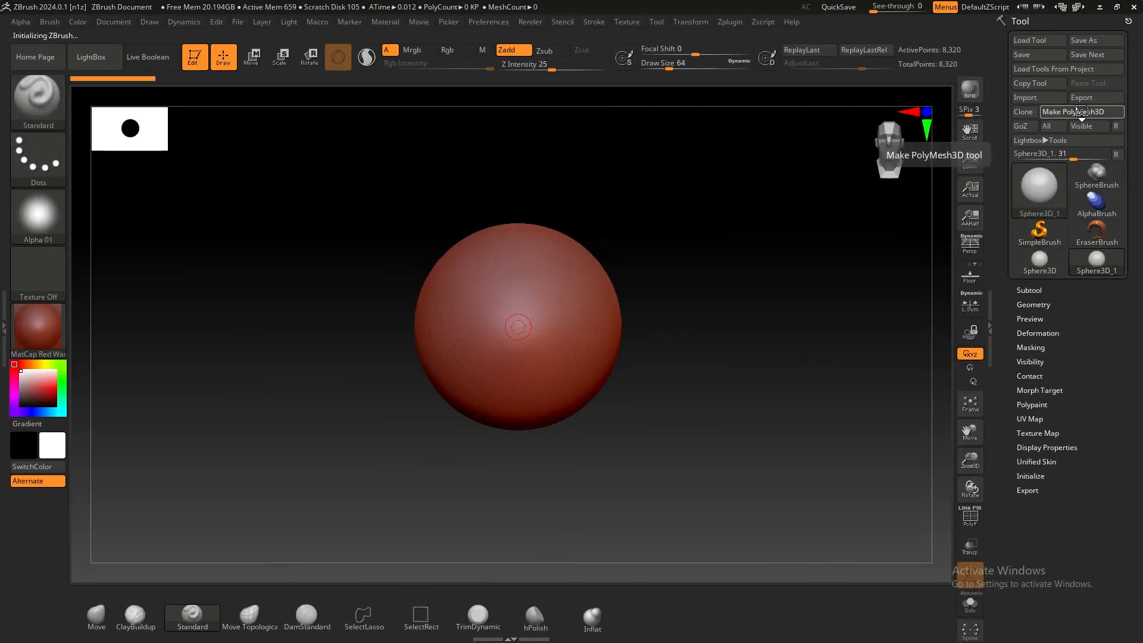
pyautogui.click(1080, 111)
# Enable DynaMesh on the sphere, set its Resolution to 528, and remesh the sphere at that resolution
pyautogui.click(1036, 332)
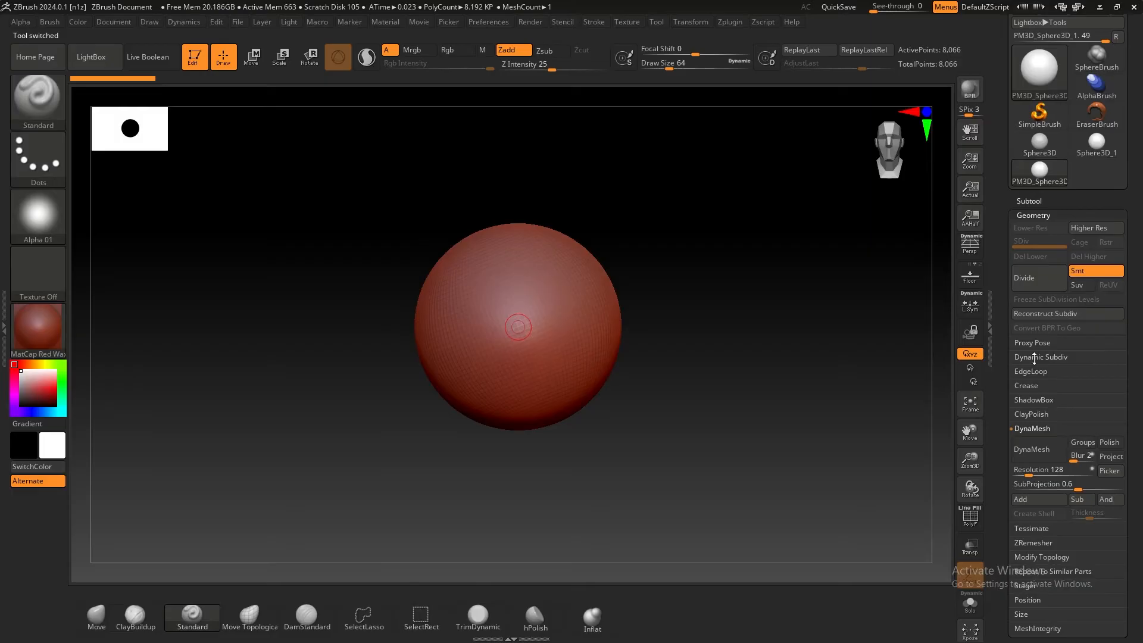
pyautogui.click(1039, 449)
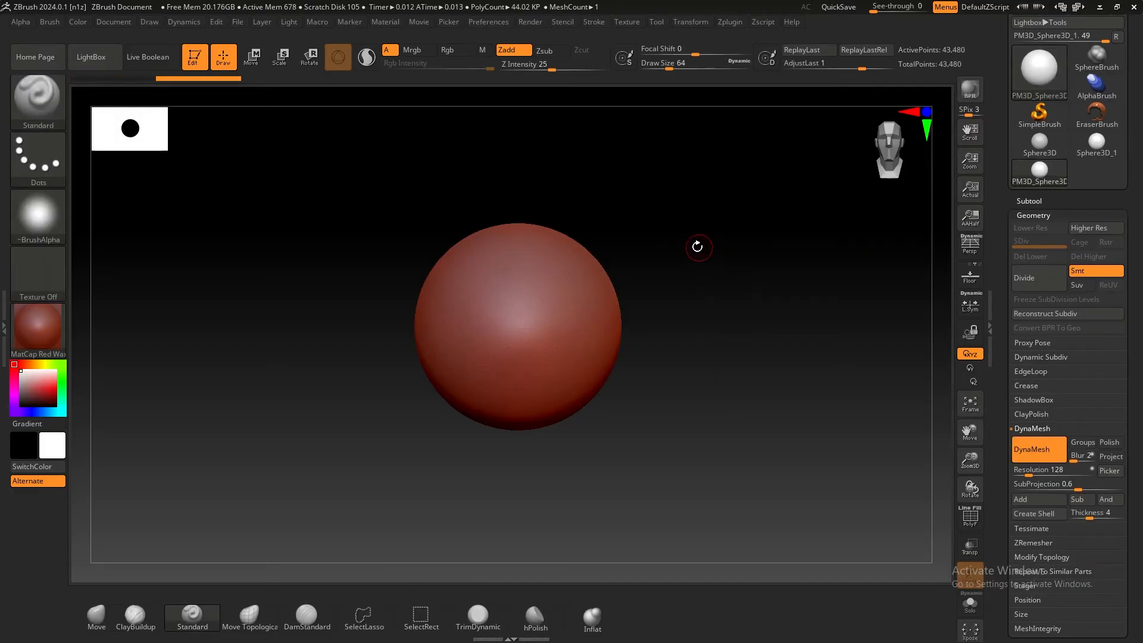
pyautogui.keyDown('alt'); pyautogui.moveTo(697, 246); pyautogui.dragTo(858, 327); pyautogui.keyUp('alt')
pyautogui.moveTo(1029, 473); pyautogui.dragTo(1043, 475)
pyautogui.keyDown('ctrl'); pyautogui.moveTo(731, 197); pyautogui.dragTo(845, 304); pyautogui.keyUp('ctrl')
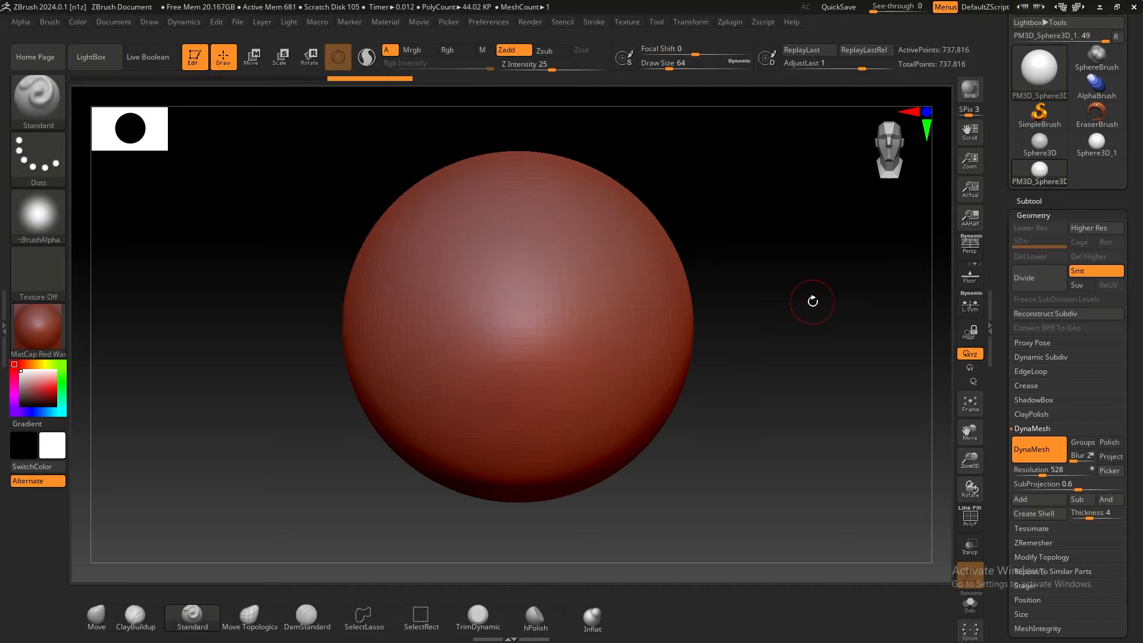
# Choose the ClayBuildup brush at Draw Size 80 and raise a vertical square-edged stroke down the front of the sphere
pyautogui.press('shift')
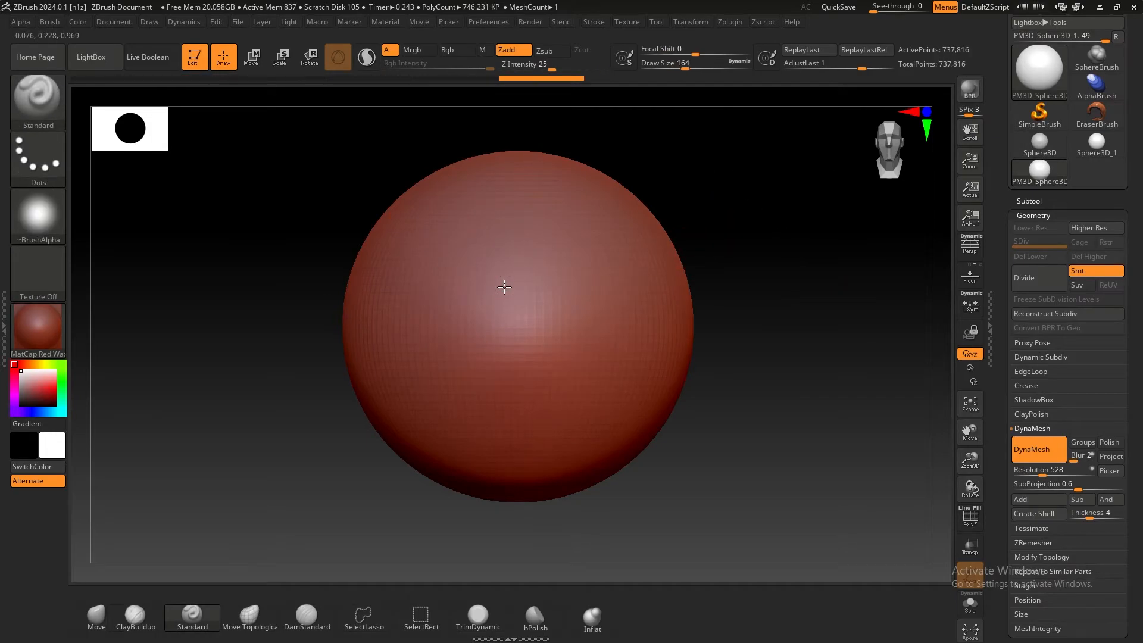
pyautogui.press('shift')
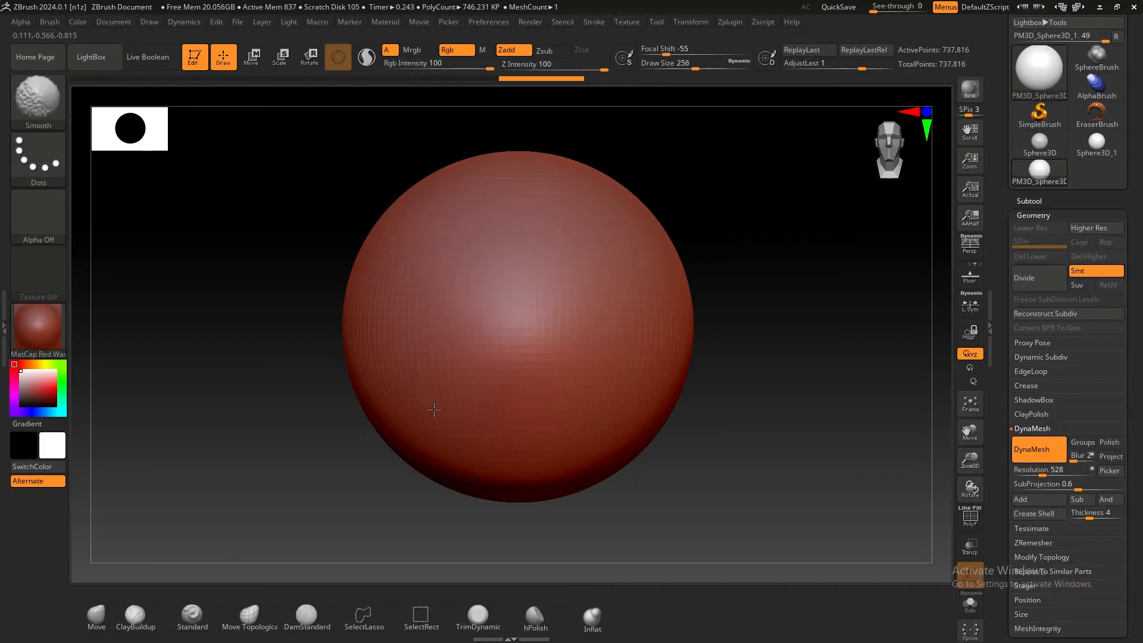
pyautogui.moveTo(801, 309)
pyautogui.keyDown('alt'); pyautogui.mouseDown()
pyautogui.moveTo(732, 232)
pyautogui.moveTo(930, 285)
pyautogui.mouseUp(); pyautogui.keyUp('alt')
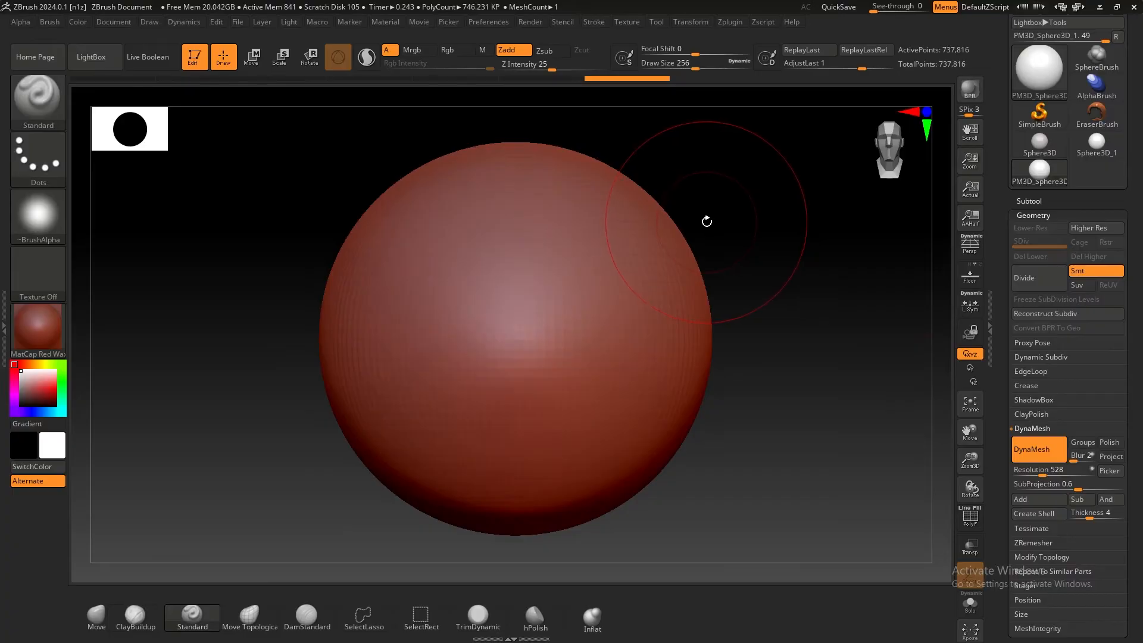
pyautogui.click(20, 92)
pyautogui.click(796, 167)
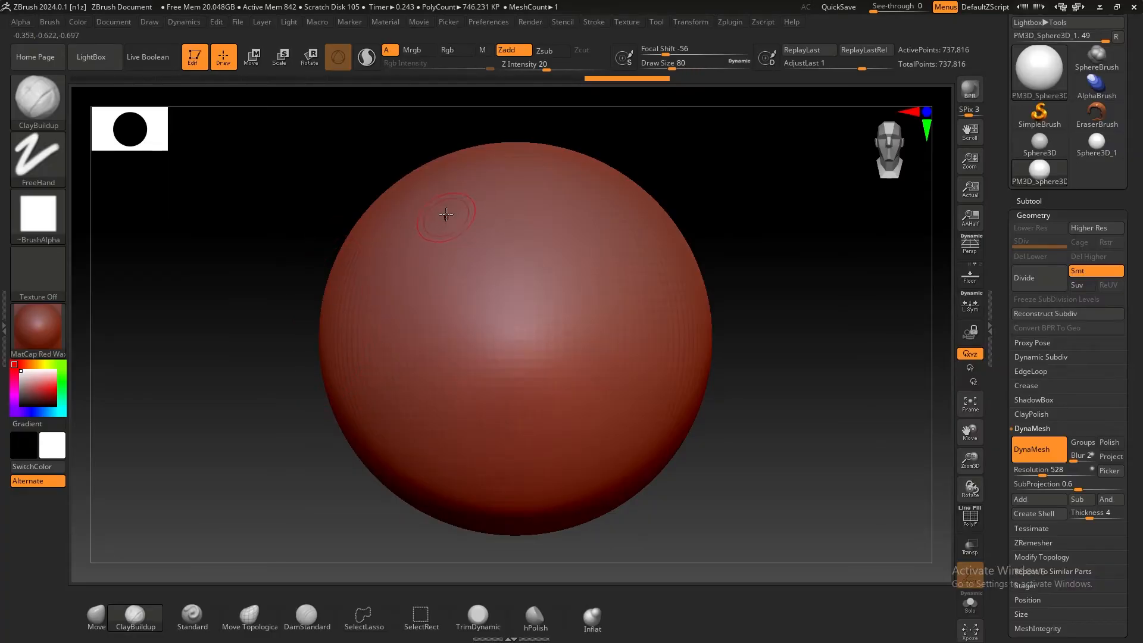
pyautogui.moveTo(444, 249); pyautogui.dragTo(426, 396)
pyautogui.moveTo(806, 214); pyautogui.dragTo(773, 184)
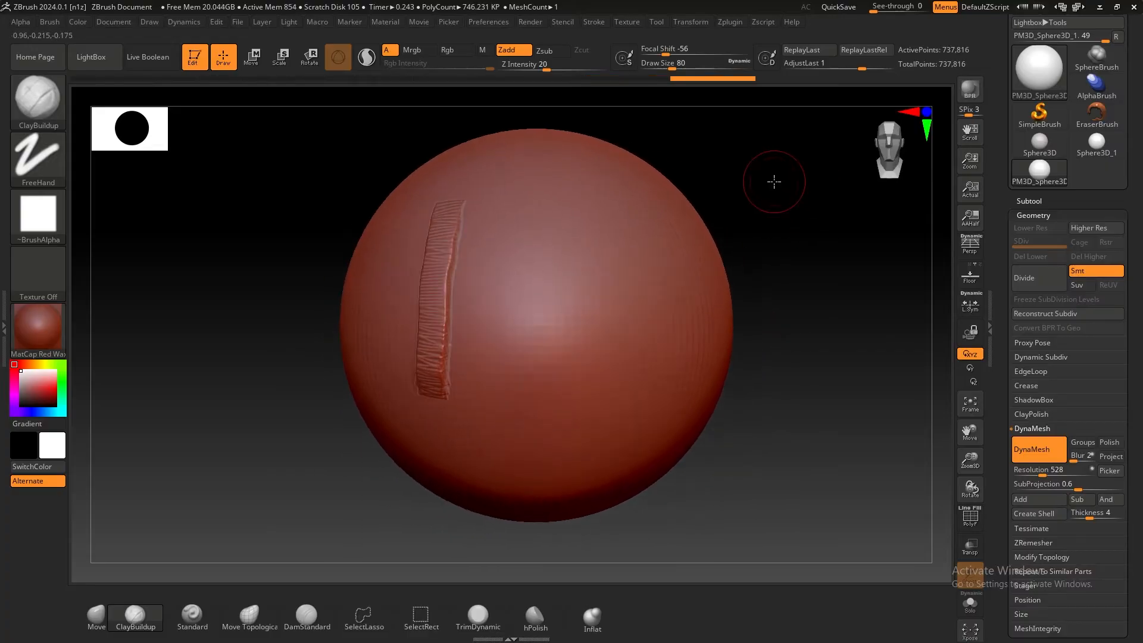
pyautogui.scroll(3, 785, 188)
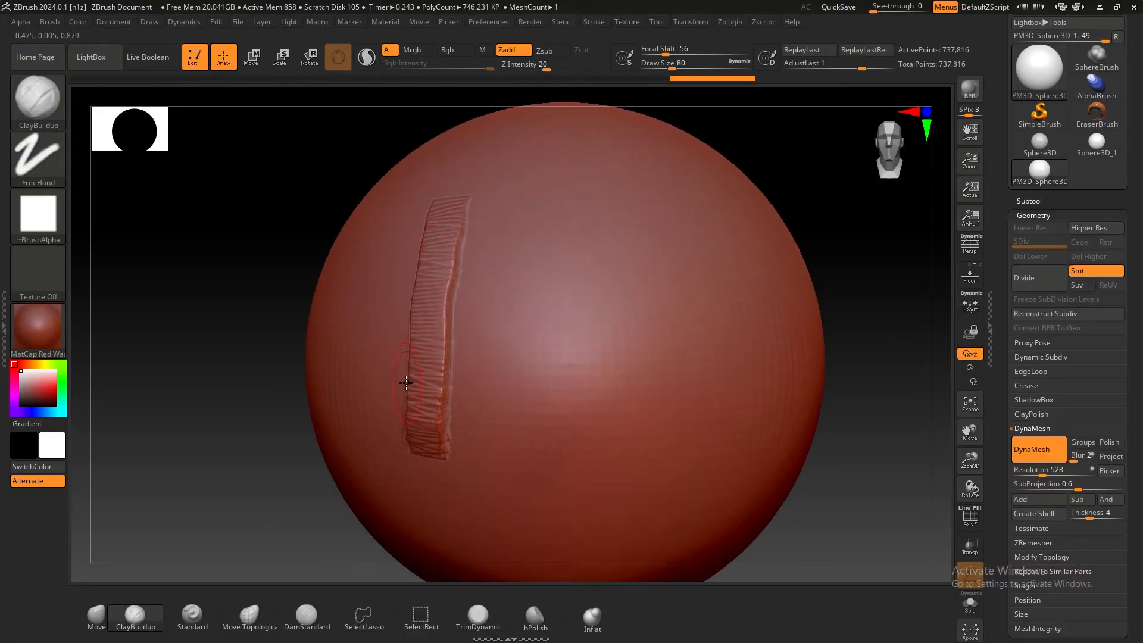
pyautogui.moveTo(237, 225); pyautogui.dragTo(277, 247)
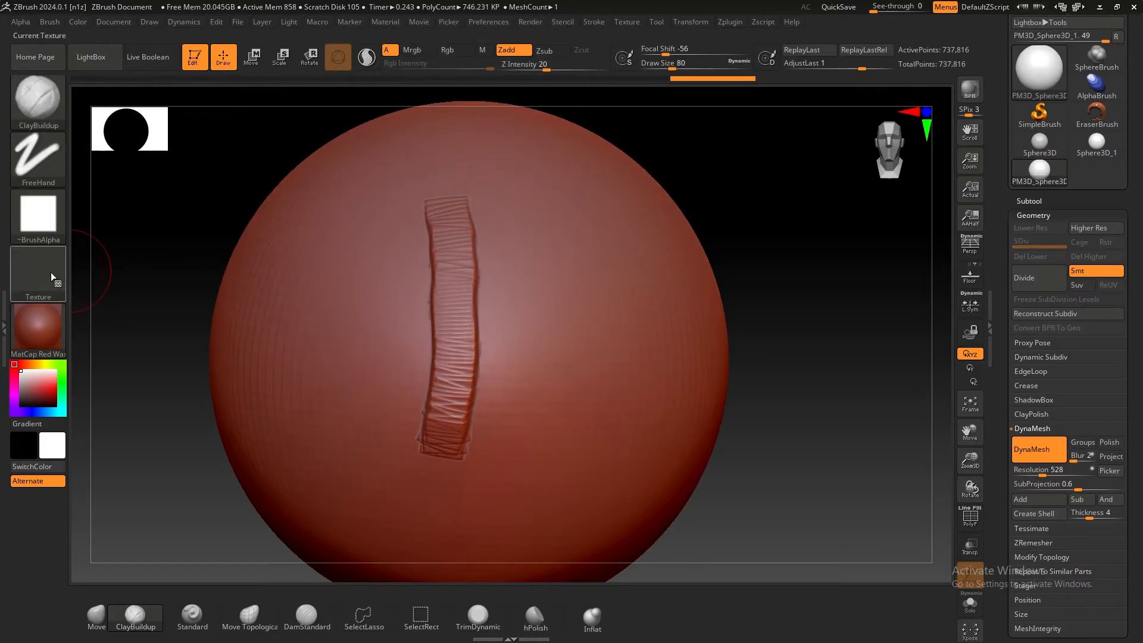
# Switch the ClayBuildup brush to Alpha 01 and raise a soft-edged vertical stroke beside the square-edged one
pyautogui.click(34, 221)
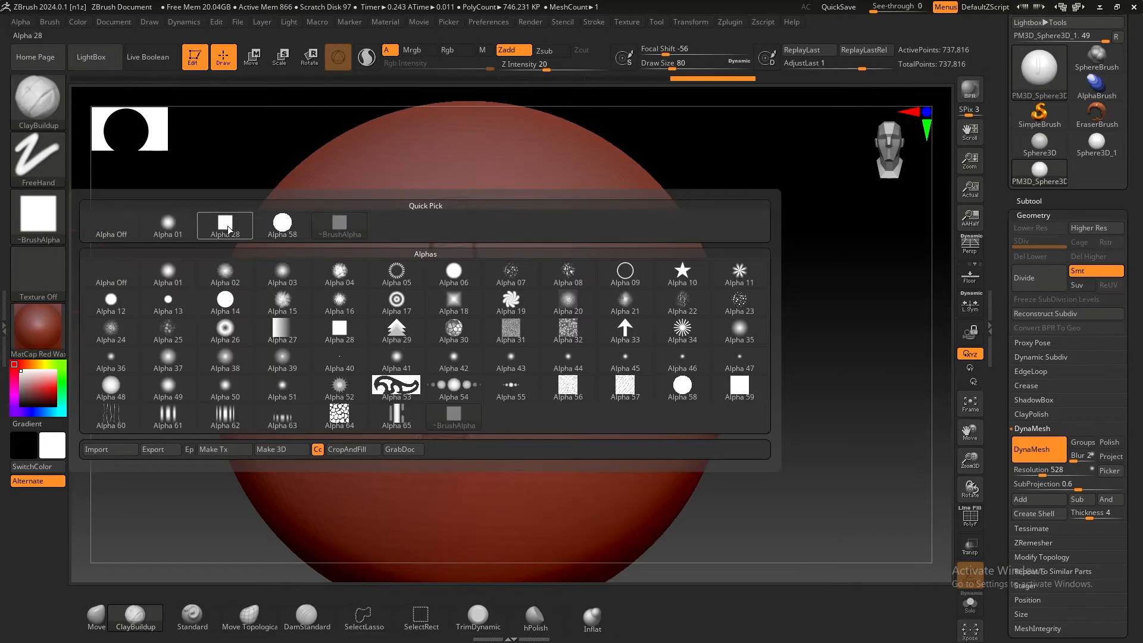
pyautogui.moveTo(229, 229)
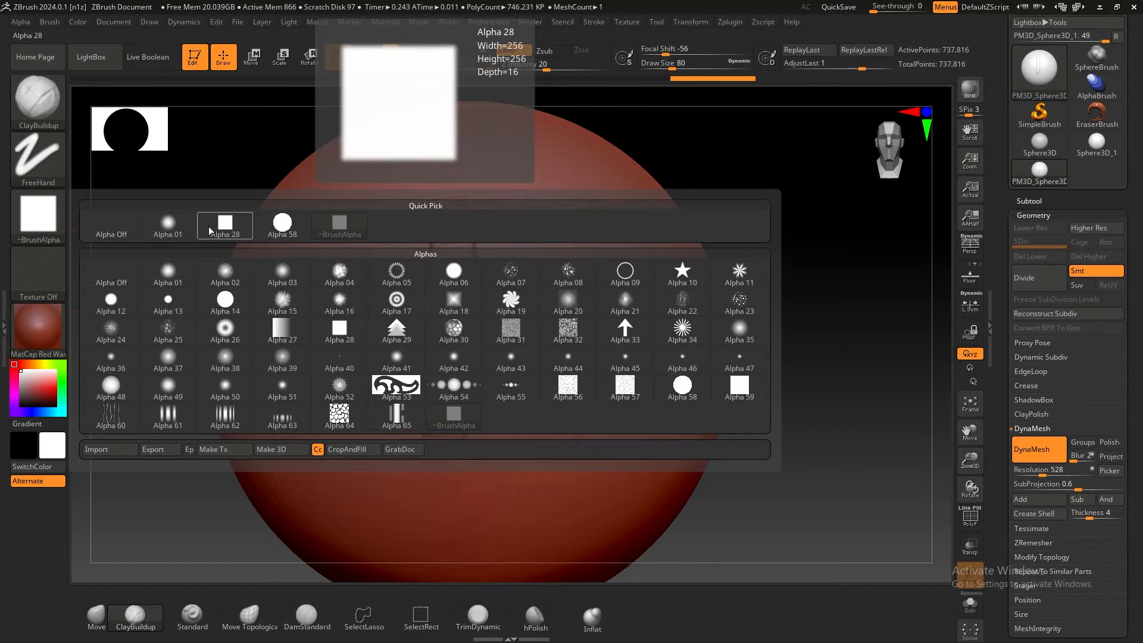
pyautogui.click(166, 226)
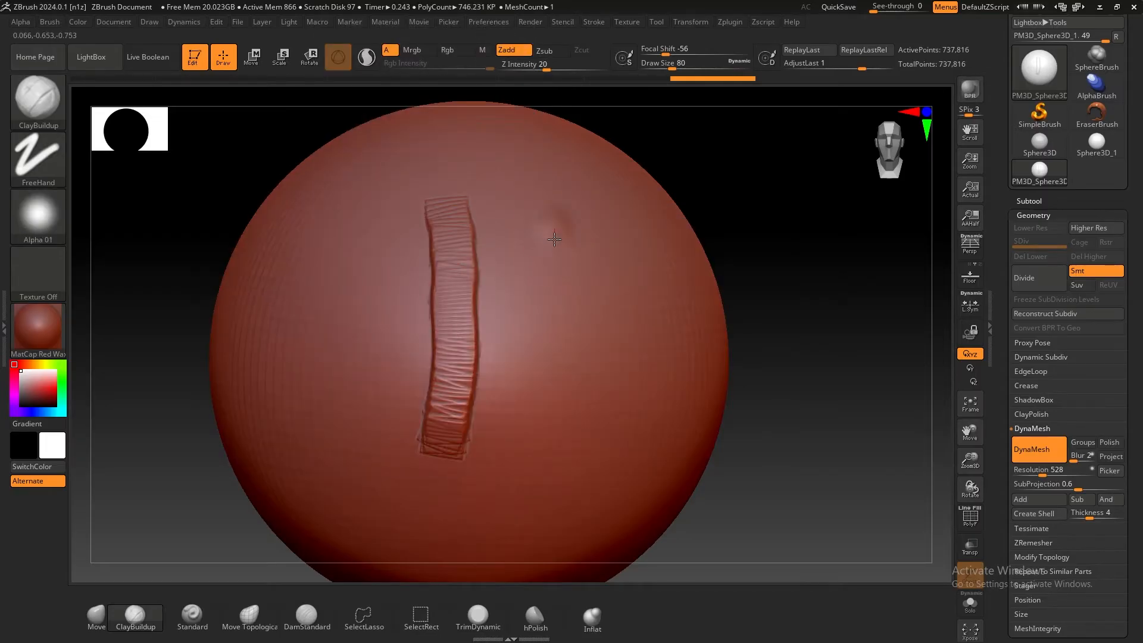
pyautogui.moveTo(554, 239); pyautogui.dragTo(563, 409)
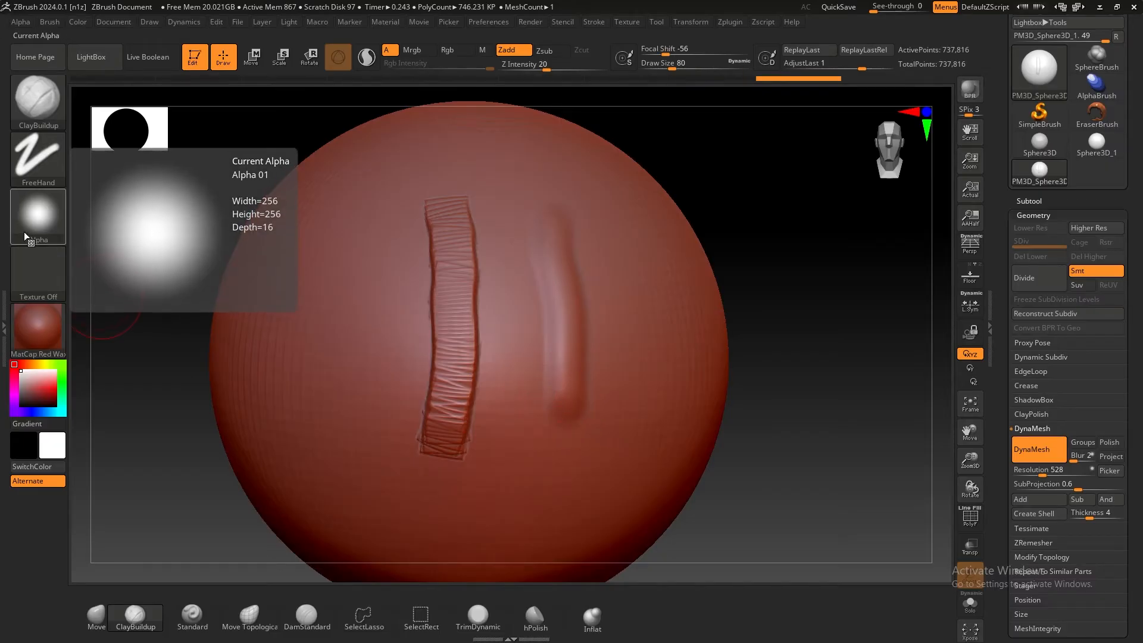
# Switch the brush to Alpha 28 and raise another square-edged vertical stroke on the clear side of the first stroke
pyautogui.click(37, 221)
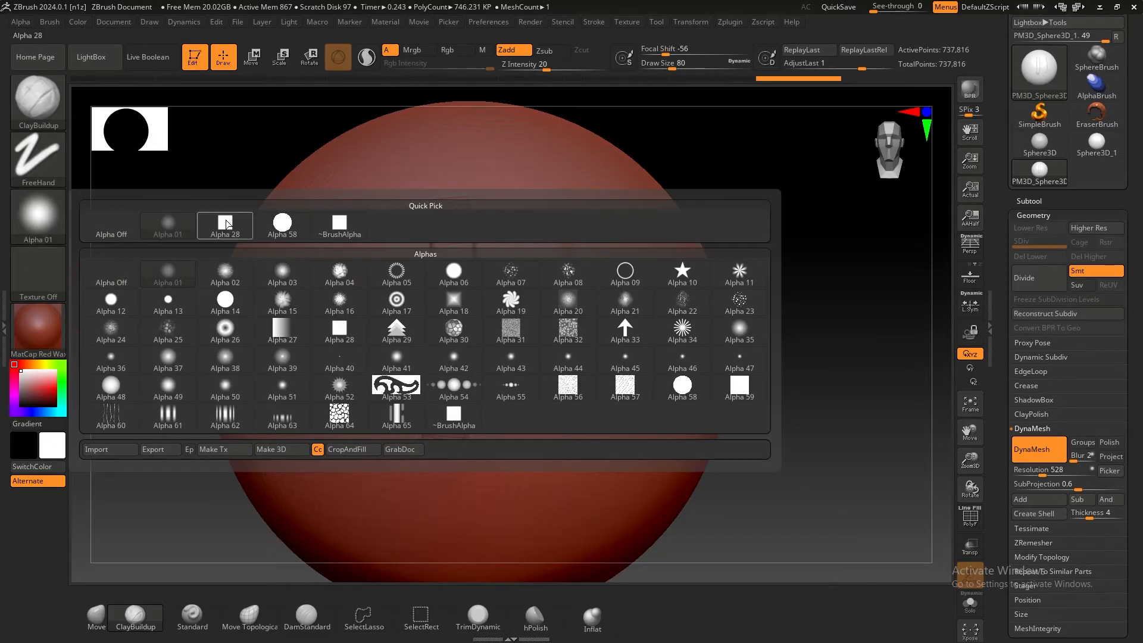
pyautogui.click(229, 224)
pyautogui.keyDown('alt'); pyautogui.moveTo(723, 186); pyautogui.dragTo(649, 164); pyautogui.keyUp('alt')
pyautogui.moveTo(649, 166); pyautogui.dragTo(686, 172)
pyautogui.moveTo(403, 233); pyautogui.dragTo(401, 332)
pyautogui.moveTo(679, 205)
pyautogui.keyDown('alt'); pyautogui.mouseDown()
pyautogui.moveTo(702, 209)
pyautogui.moveTo(719, 179)
pyautogui.moveTo(685, 184)
pyautogui.mouseUp(); pyautogui.keyUp('alt')
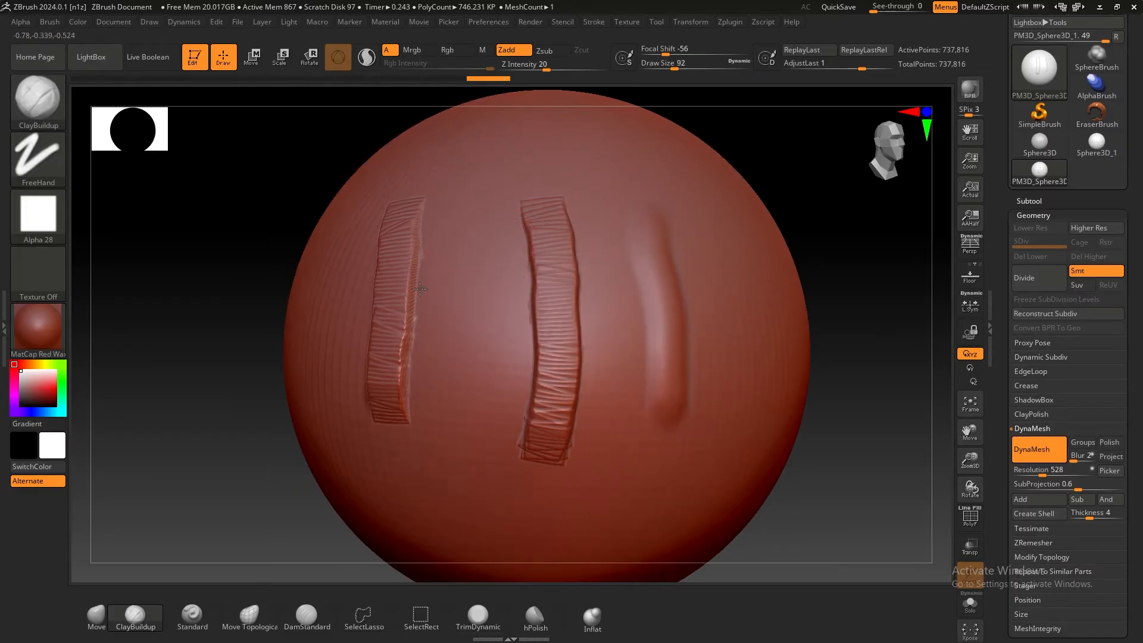
# Soften the newest square-edged stroke along its whole length with the Smooth brush at Draw Size 148
pyautogui.press('shift')
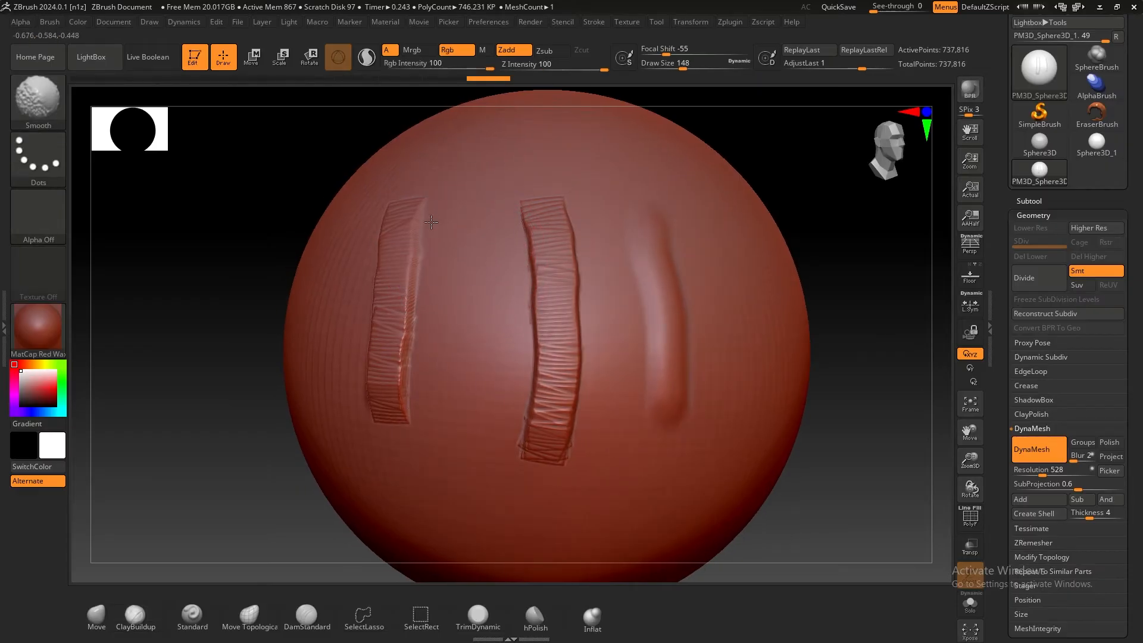
pyautogui.keyDown('shift'); pyautogui.moveTo(406, 207); pyautogui.dragTo(400, 209); pyautogui.keyUp('shift')
pyautogui.moveTo(280, 203)
pyautogui.mouseDown()
pyautogui.moveTo(387, 238)
pyautogui.moveTo(436, 325)
pyautogui.moveTo(408, 394)
pyautogui.mouseUp()
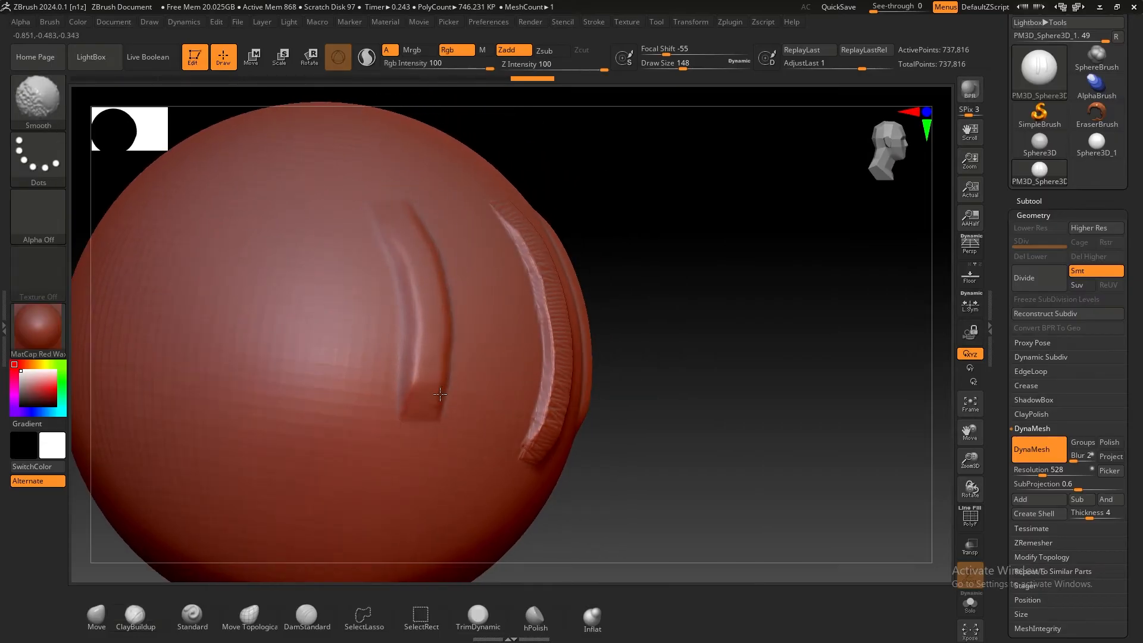
pyautogui.moveTo(722, 268); pyautogui.dragTo(470, 339)
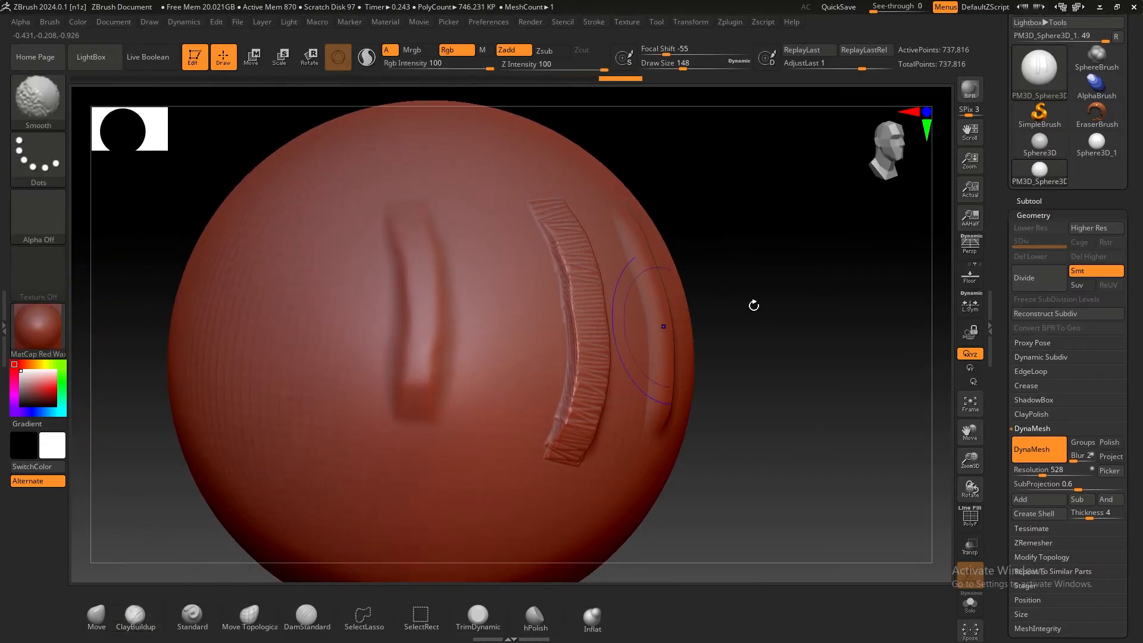
pyautogui.moveTo(754, 306); pyautogui.dragTo(372, 348)
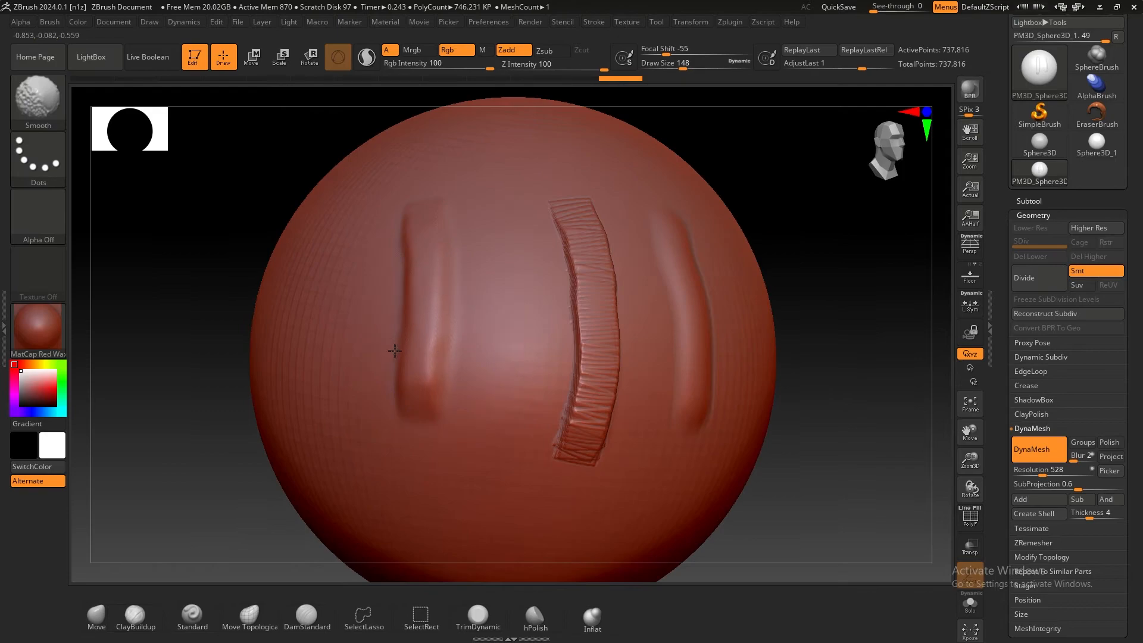
pyautogui.moveTo(794, 329); pyautogui.dragTo(934, 313)
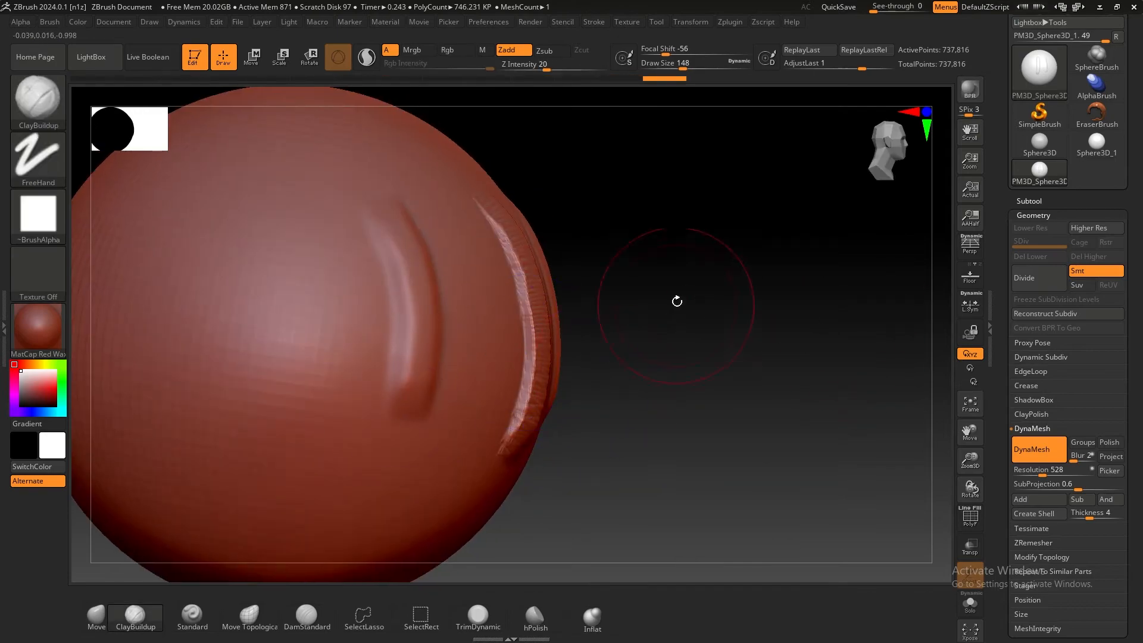
pyautogui.keyDown('alt'); pyautogui.moveTo(677, 301); pyautogui.dragTo(675, 271); pyautogui.keyUp('alt')
pyautogui.moveTo(675, 271); pyautogui.dragTo(506, 276)
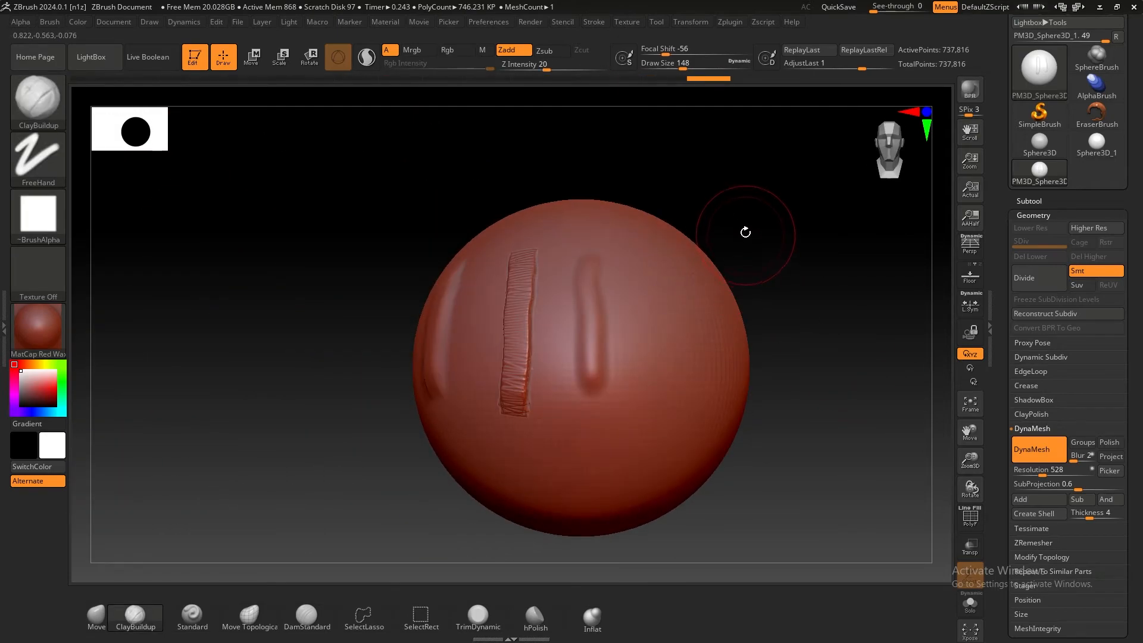
# Reduce the ClayBuildup Draw Size to 56 and raise three short strokes and two long parallel strokes beyond the soft-edged ridge
pyautogui.keyDown('alt'); pyautogui.moveTo(730, 212); pyautogui.dragTo(580, 209); pyautogui.keyUp('alt')
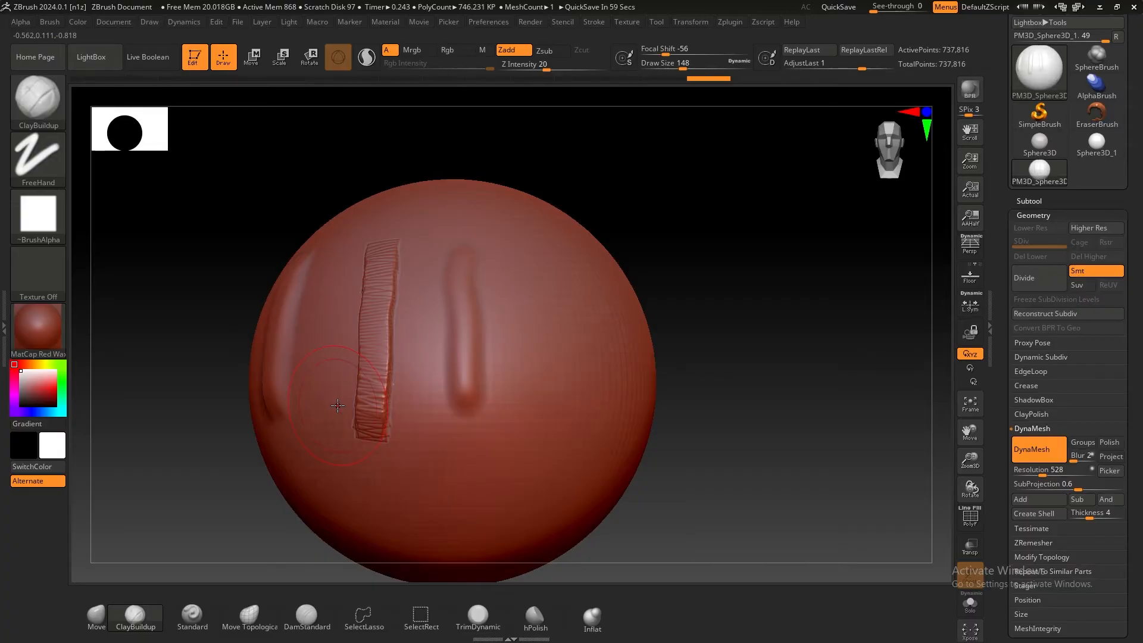
pyautogui.moveTo(735, 259)
pyautogui.mouseDown()
pyautogui.moveTo(609, 248)
pyautogui.moveTo(523, 255)
pyautogui.mouseUp()
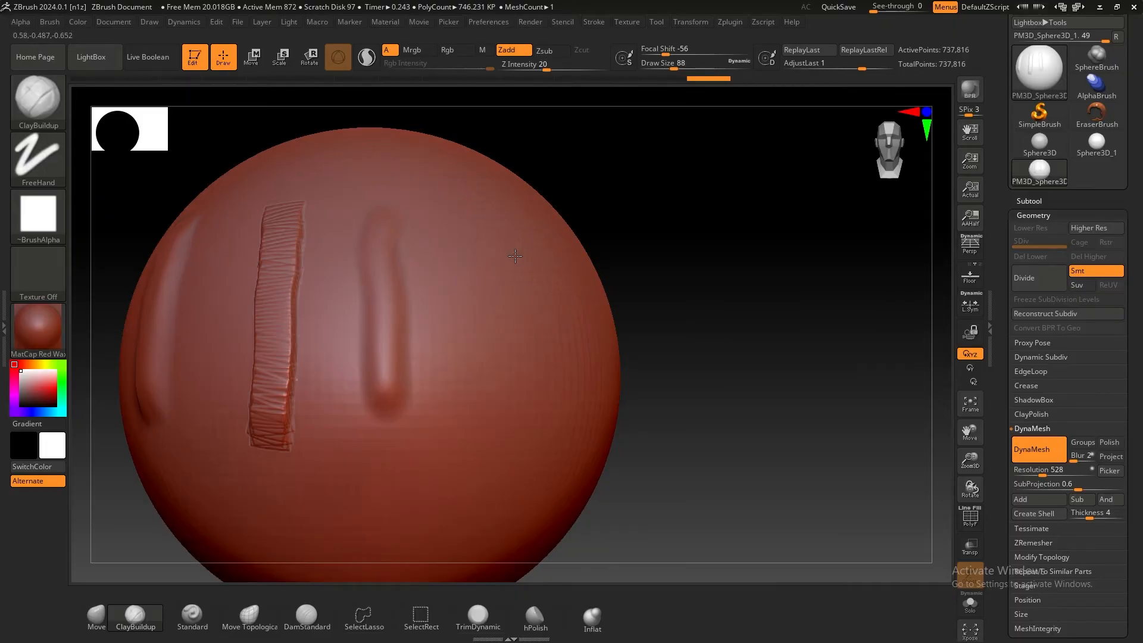
pyautogui.moveTo(494, 224)
pyautogui.mouseDown()
pyautogui.moveTo(524, 277)
pyautogui.moveTo(513, 361)
pyautogui.mouseUp()
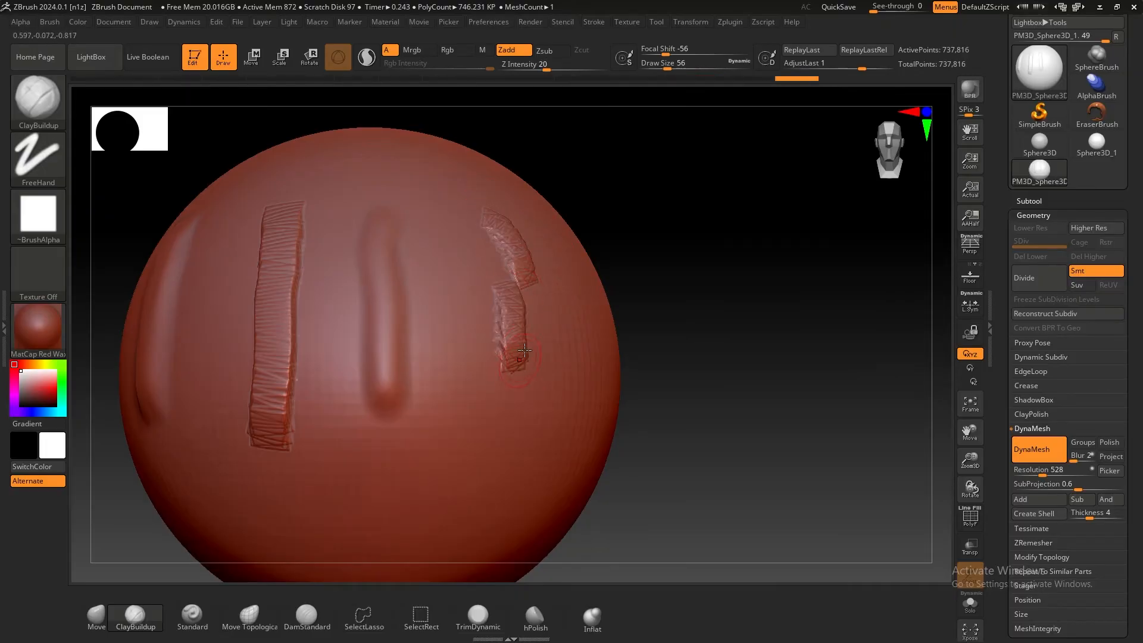
pyautogui.moveTo(562, 332); pyautogui.dragTo(551, 414)
pyautogui.moveTo(791, 294)
pyautogui.mouseDown()
pyautogui.moveTo(628, 234)
pyautogui.moveTo(650, 357)
pyautogui.mouseUp()
pyautogui.moveTo(576, 211); pyautogui.dragTo(615, 393)
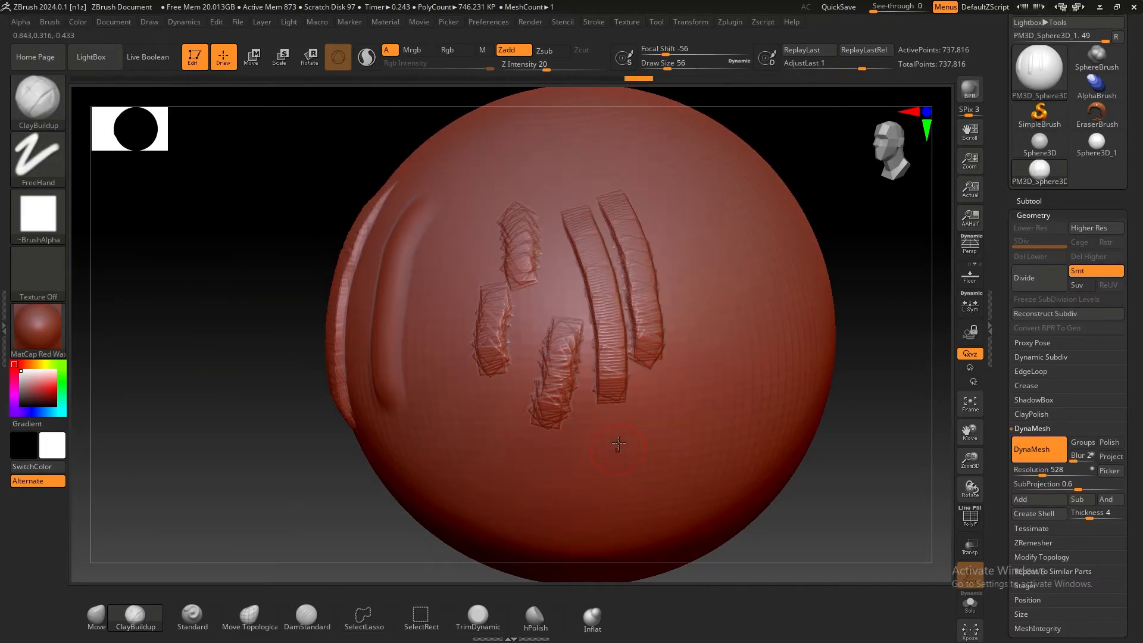
# Raise a long slanted stroke between the soft-edged ridge and the short strokes, extending toward the sphere's lower half
pyautogui.moveTo(881, 229); pyautogui.dragTo(910, 200)
pyautogui.moveTo(768, 244)
pyautogui.mouseDown()
pyautogui.moveTo(816, 212)
pyautogui.moveTo(740, 243)
pyautogui.mouseUp()
pyautogui.moveTo(689, 214); pyautogui.dragTo(694, 199)
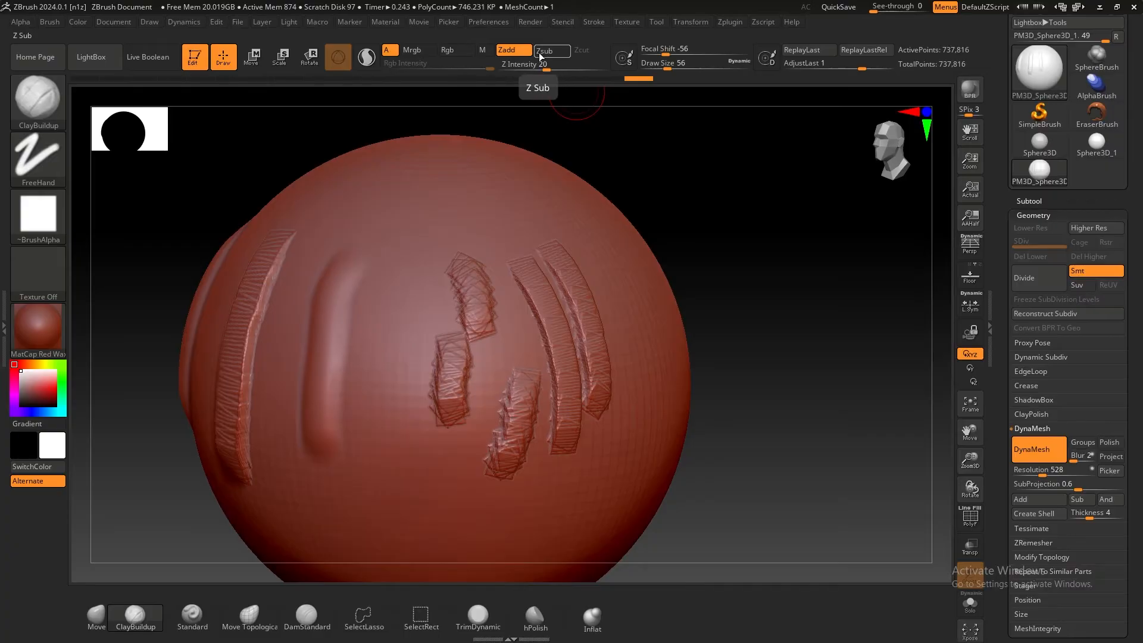
pyautogui.keyDown('alt'); pyautogui.moveTo(785, 242); pyautogui.dragTo(799, 158); pyautogui.keyUp('alt')
pyautogui.moveTo(387, 273); pyautogui.dragTo(416, 445)
pyautogui.moveTo(707, 343); pyautogui.dragTo(778, 324)
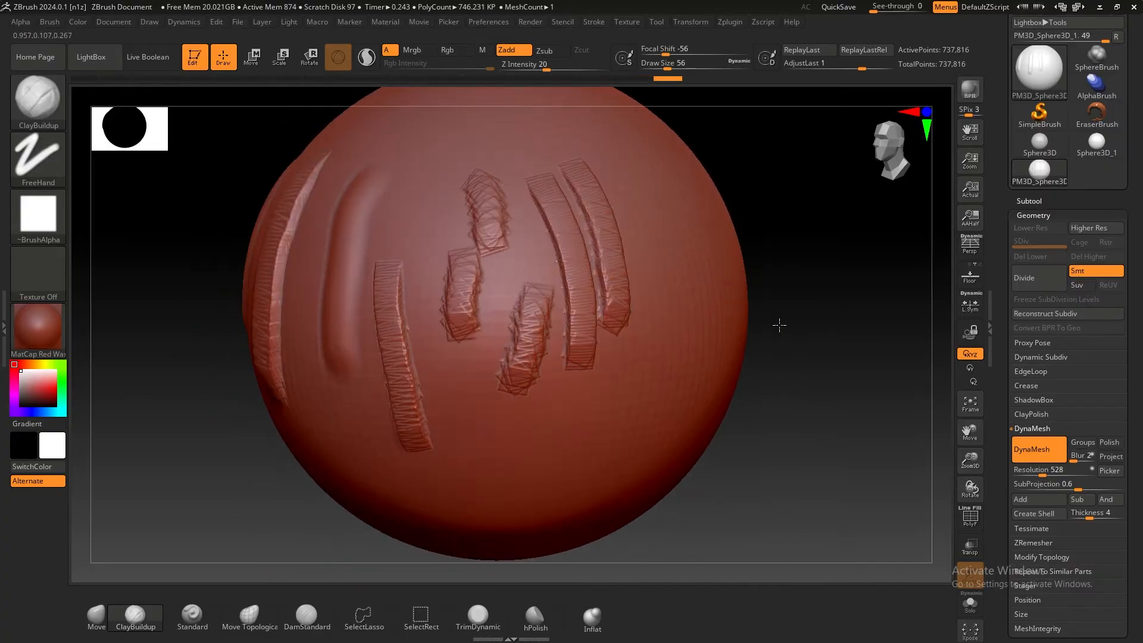
# Raise a long vertical stroke on the clear area beyond the two parallel strokes
pyautogui.keyDown('alt'); pyautogui.moveTo(829, 278); pyautogui.dragTo(669, 351); pyautogui.keyUp('alt')
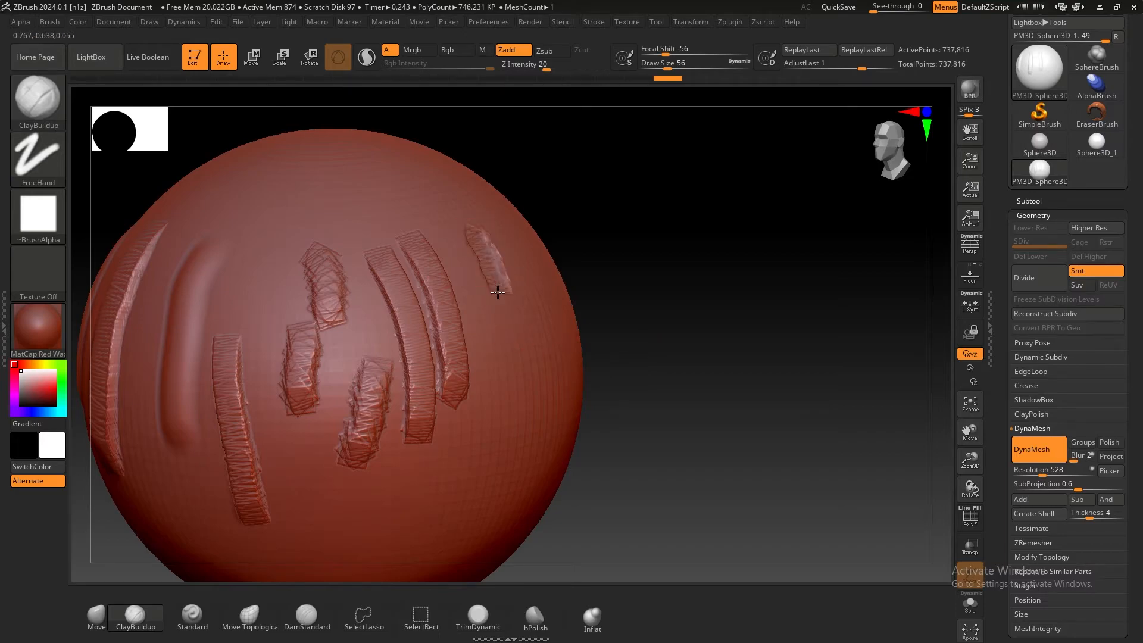
pyautogui.moveTo(497, 292); pyautogui.dragTo(504, 439)
pyautogui.moveTo(605, 363)
pyautogui.mouseDown()
pyautogui.moveTo(714, 268)
pyautogui.moveTo(704, 256)
pyautogui.moveTo(723, 284)
pyautogui.moveTo(709, 293)
pyautogui.moveTo(727, 260)
pyautogui.moveTo(538, 117)
pyautogui.mouseUp()
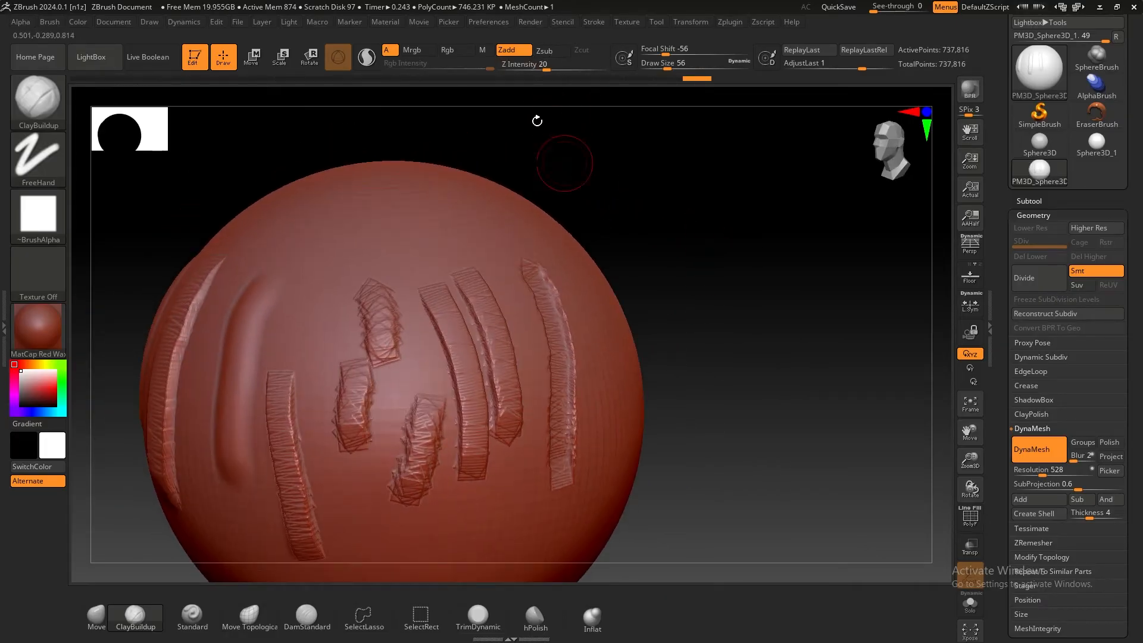
# Raise a row of four short strokes across the upper part of the sphere, above the existing ones
pyautogui.moveTo(655, 190); pyautogui.dragTo(381, 238)
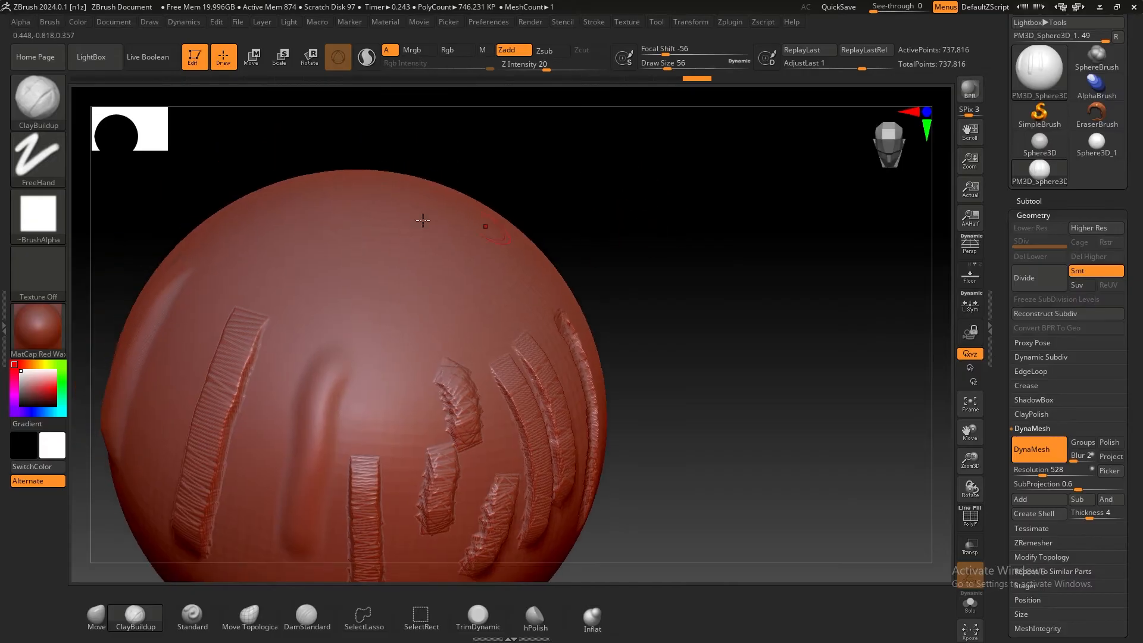
pyautogui.moveTo(613, 217); pyautogui.dragTo(653, 214)
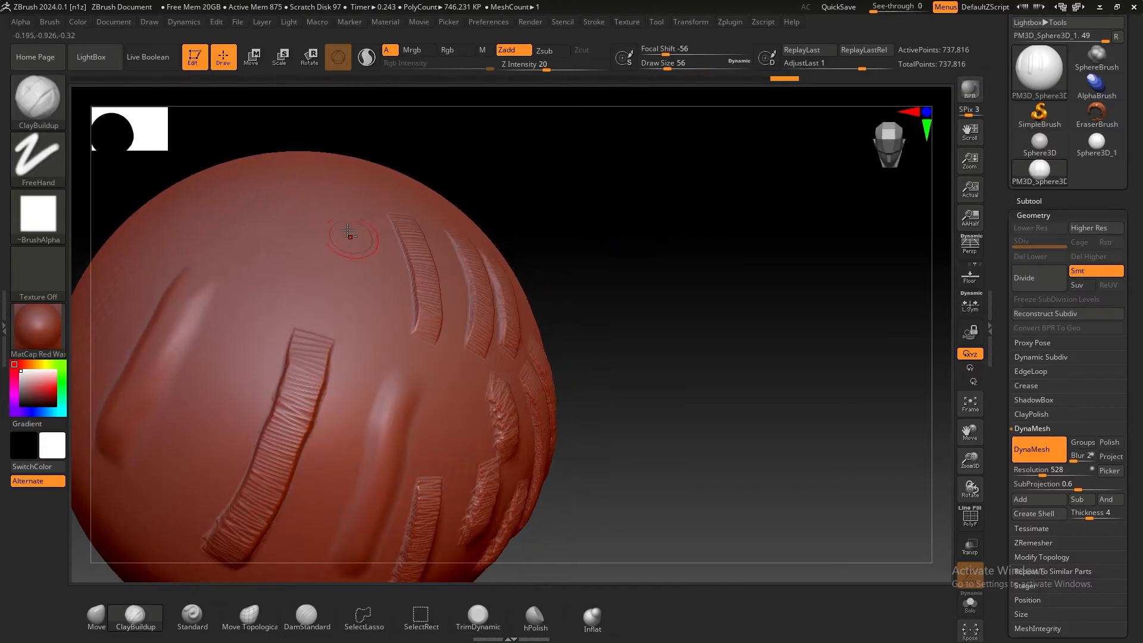
pyautogui.moveTo(733, 188); pyautogui.dragTo(713, 208)
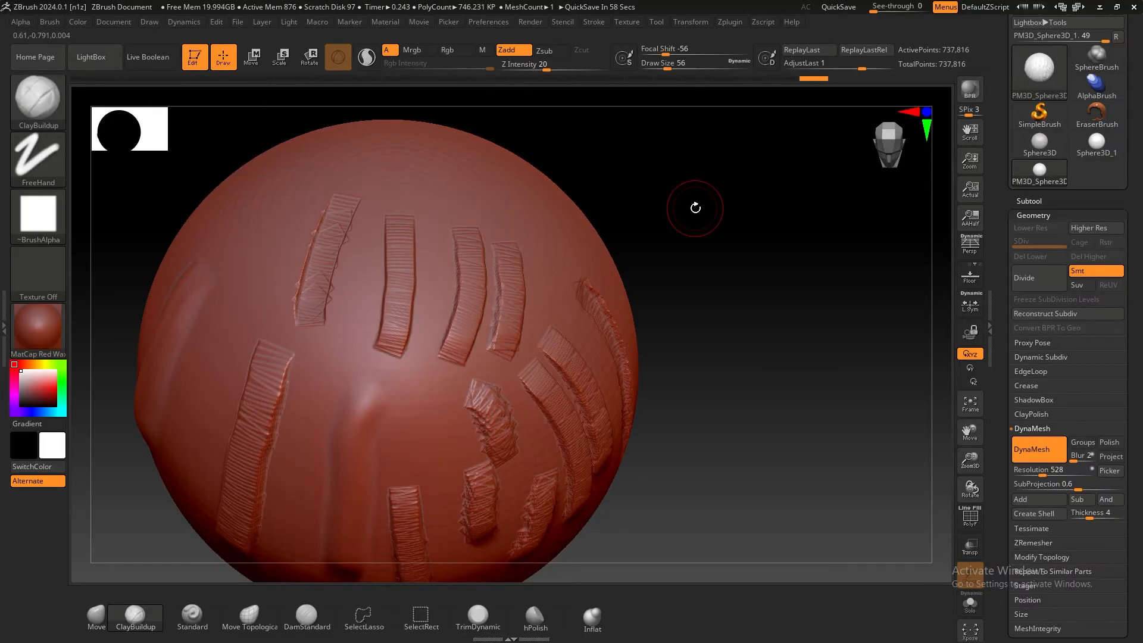
# Switch to the Clay brush and raise soft vertical strokes on the clear area beside the ClayBuildup strokes, smoothing over part of them
pyautogui.moveTo(724, 245)
pyautogui.mouseDown()
pyautogui.moveTo(633, 225)
pyautogui.moveTo(595, 202)
pyautogui.moveTo(613, 280)
pyautogui.moveTo(545, 250)
pyautogui.moveTo(640, 298)
pyautogui.moveTo(636, 332)
pyautogui.moveTo(667, 246)
pyautogui.mouseUp()
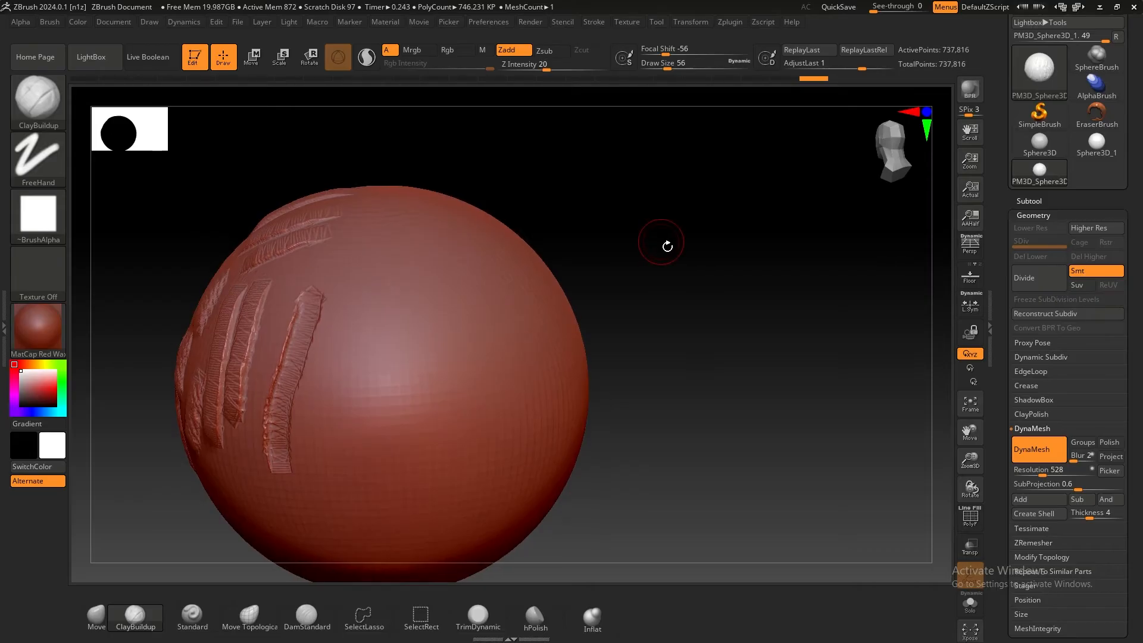
pyautogui.click(41, 106)
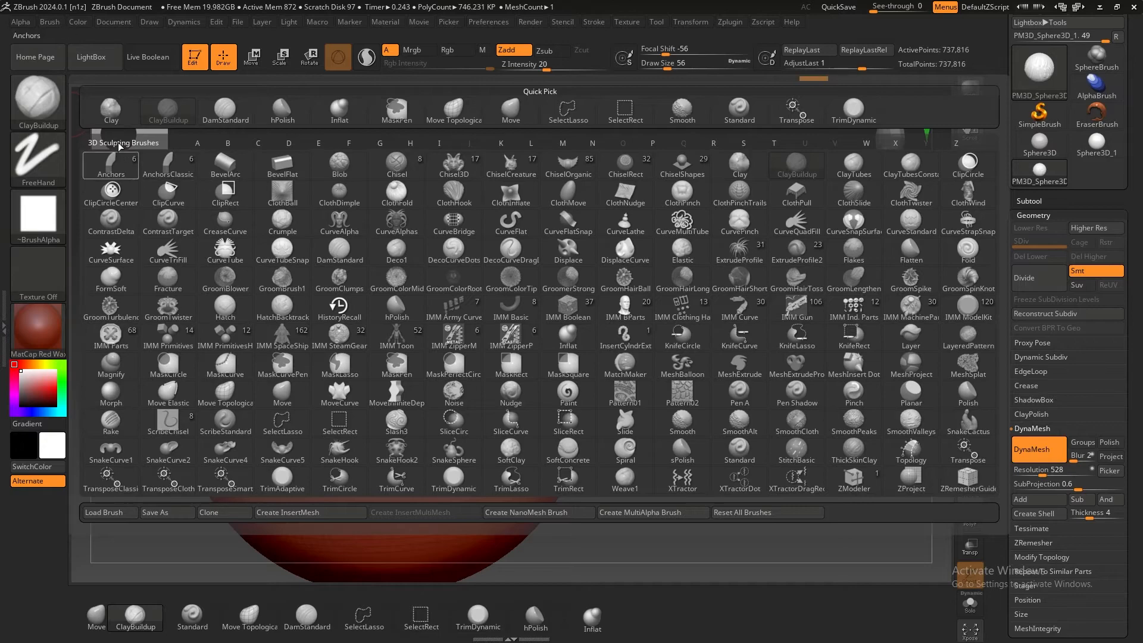
pyautogui.click(739, 168)
pyautogui.moveTo(439, 297); pyautogui.dragTo(428, 437)
pyautogui.moveTo(477, 328); pyautogui.dragTo(463, 424)
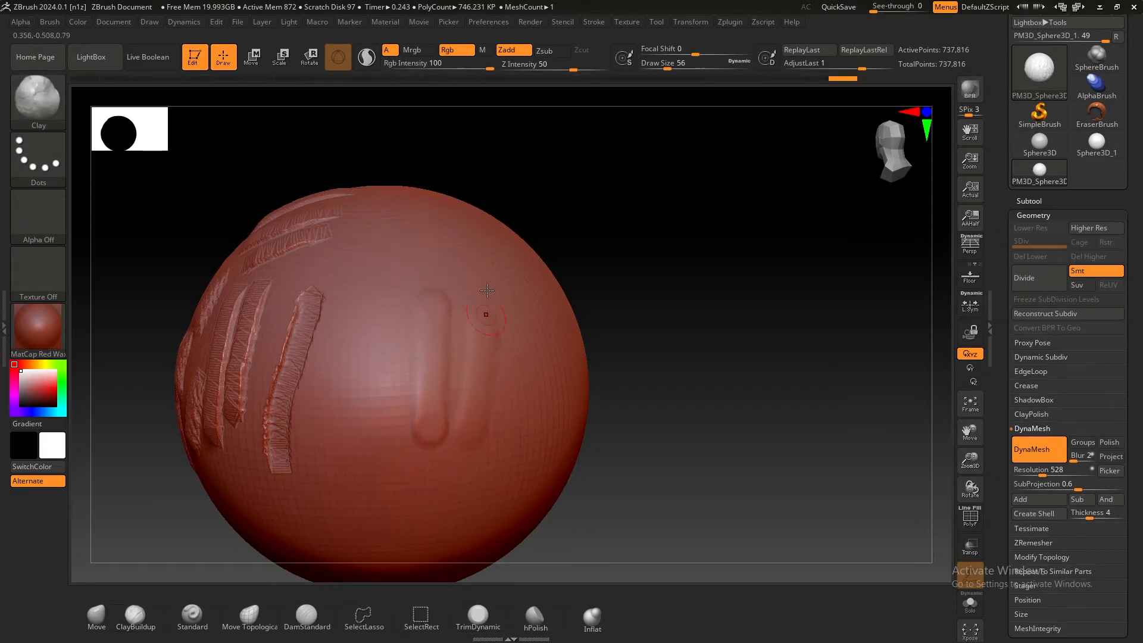
pyautogui.moveTo(391, 327); pyautogui.dragTo(385, 422)
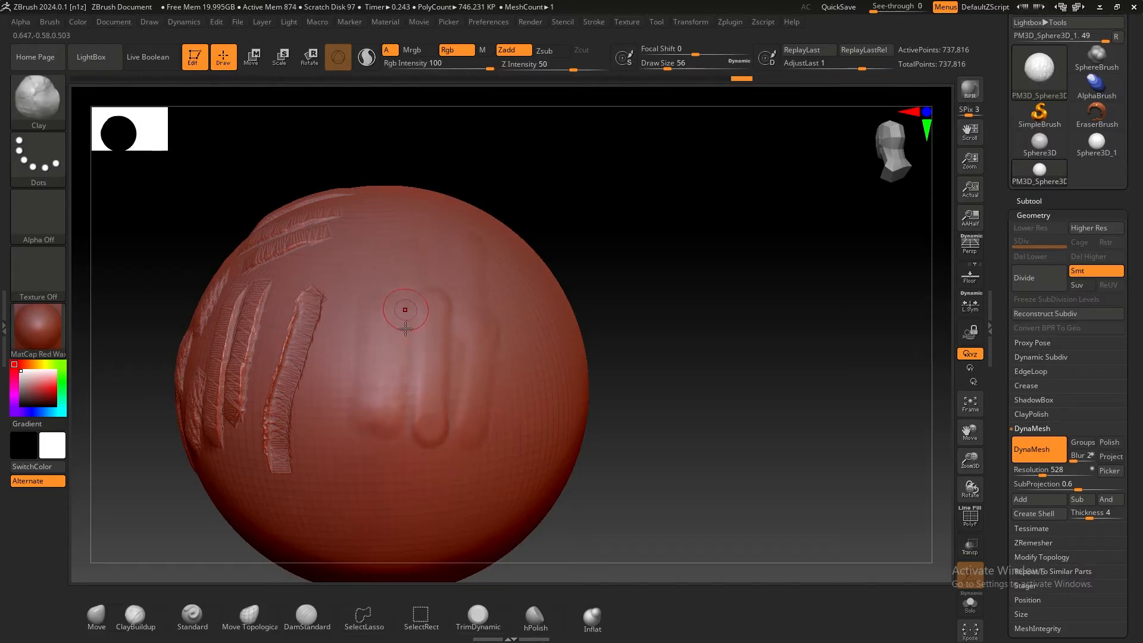
pyautogui.moveTo(401, 316); pyautogui.dragTo(388, 402)
pyautogui.moveTo(678, 286)
pyautogui.mouseDown()
pyautogui.moveTo(580, 322)
pyautogui.moveTo(673, 255)
pyautogui.moveTo(667, 339)
pyautogui.mouseUp()
pyautogui.moveTo(467, 351)
pyautogui.keyDown('shift'); pyautogui.mouseDown()
pyautogui.moveTo(458, 283)
pyautogui.moveTo(470, 426)
pyautogui.mouseUp(); pyautogui.keyUp('shift')
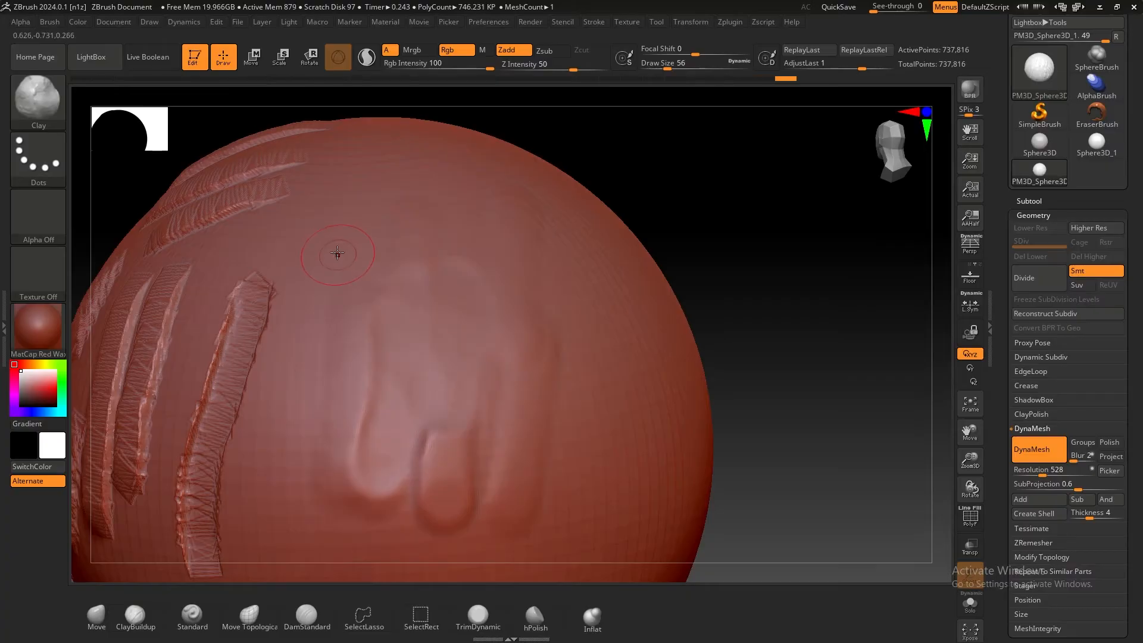
# Set the Clay brush's Z Intensity to 81 and Draw Size to 100, and build broad vertical strokes above the soft ones
pyautogui.moveTo(573, 70); pyautogui.dragTo(593, 70)
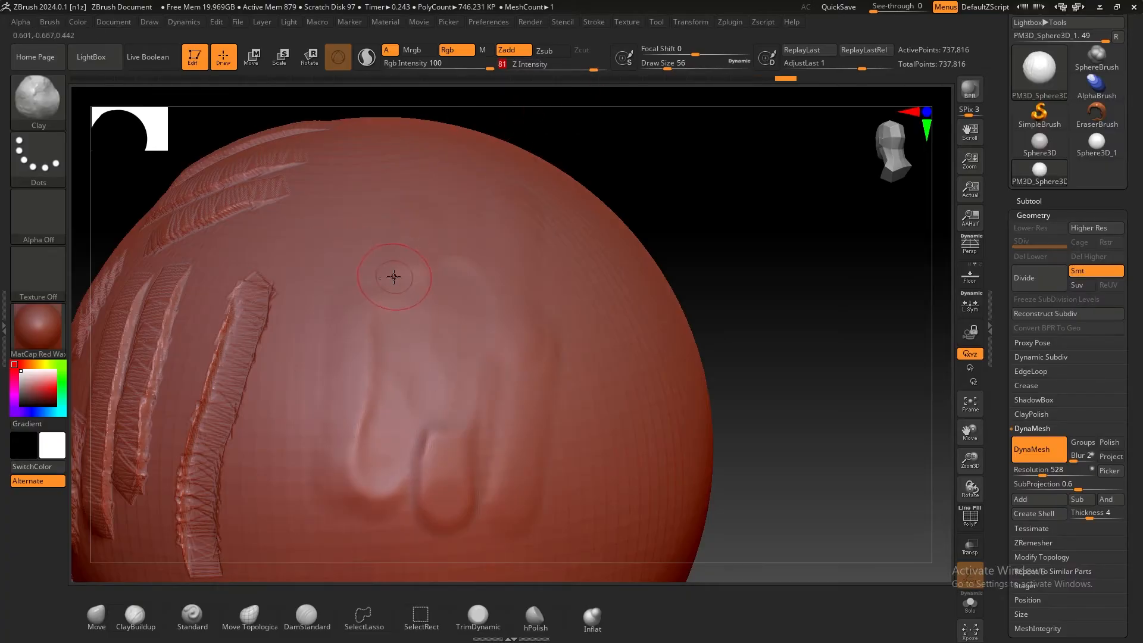
pyautogui.click(381, 313)
pyautogui.moveTo(381, 314); pyautogui.dragTo(389, 206)
pyautogui.moveTo(399, 339); pyautogui.dragTo(448, 316, button='right')
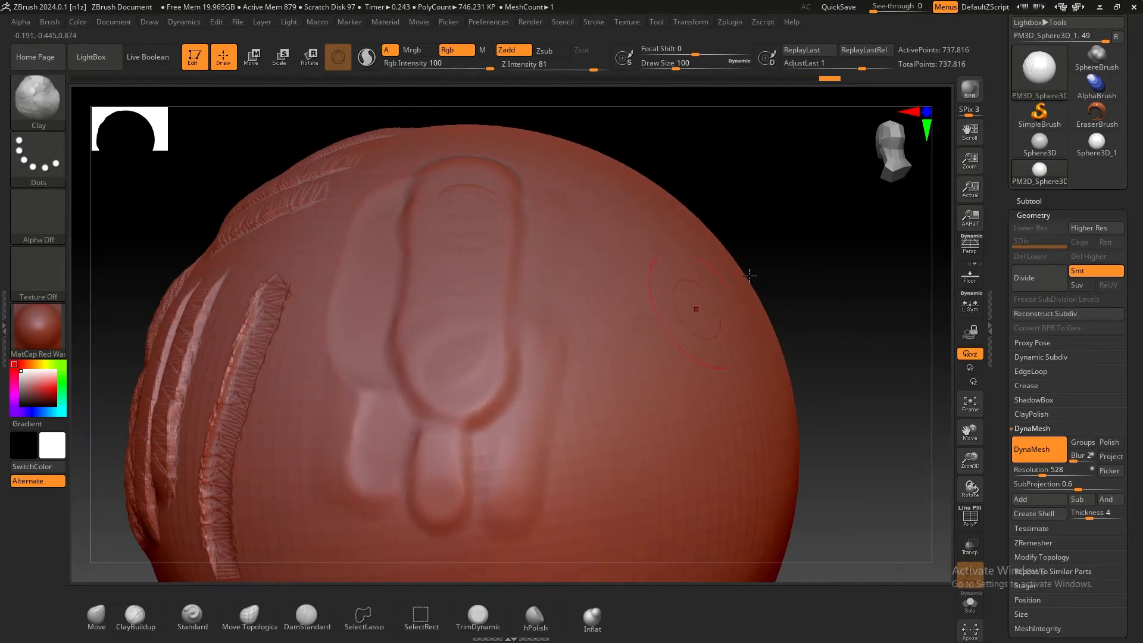
pyautogui.moveTo(825, 214); pyautogui.dragTo(805, 220, button='right')
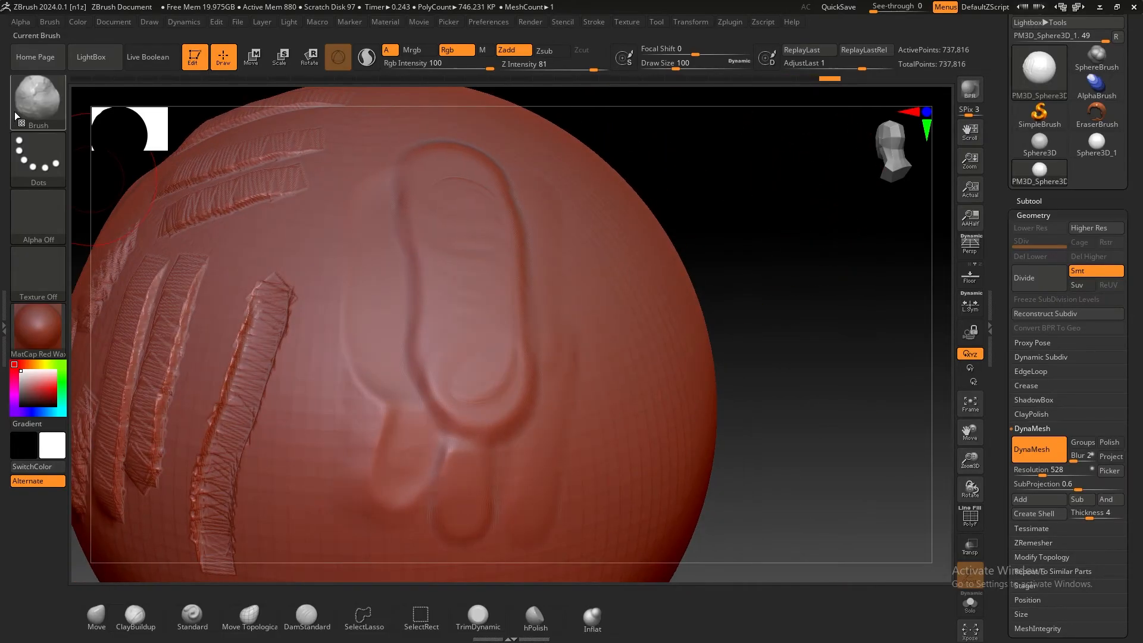
# Switch to the DamStandard brush and carve two long vertical grooves on the clear area beyond the broad Clay strokes
pyautogui.click(37, 98)
pyautogui.click(55, 110)
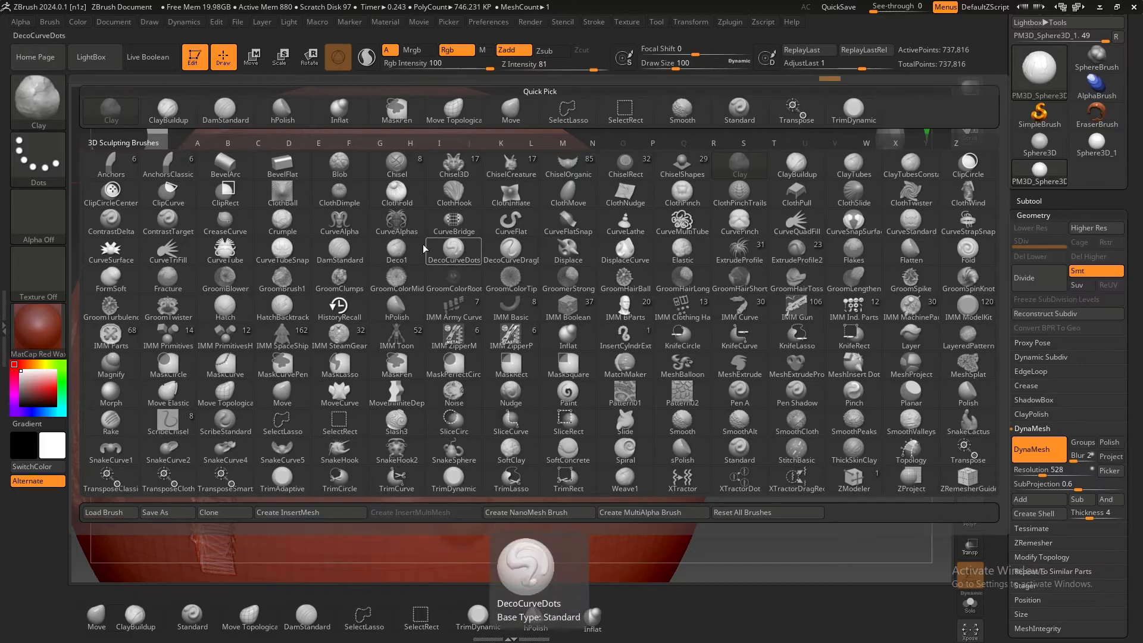
pyautogui.click(338, 256)
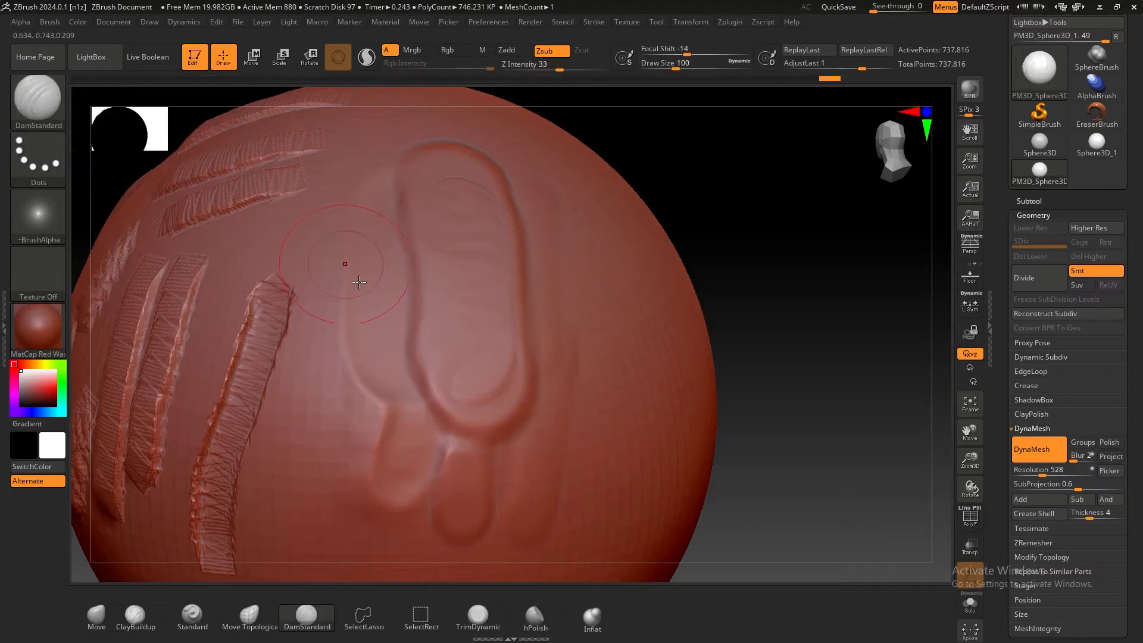
pyautogui.moveTo(613, 298)
pyautogui.keyDown('ctrl'); pyautogui.mouseDown(button='right')
pyautogui.moveTo(697, 237)
pyautogui.moveTo(694, 222)
pyautogui.moveTo(510, 242)
pyautogui.moveTo(541, 277)
pyautogui.mouseUp(button='right'); pyautogui.keyUp('ctrl')
pyautogui.moveTo(388, 328)
pyautogui.mouseDown(button='right')
pyautogui.moveTo(629, 258)
pyautogui.moveTo(658, 278)
pyautogui.moveTo(369, 262)
pyautogui.mouseUp(button='right')
pyautogui.moveTo(366, 259); pyautogui.dragTo(387, 468)
pyautogui.moveTo(650, 274)
pyautogui.mouseDown(button='right')
pyautogui.moveTo(620, 266)
pyautogui.moveTo(632, 285)
pyautogui.mouseUp(button='right')
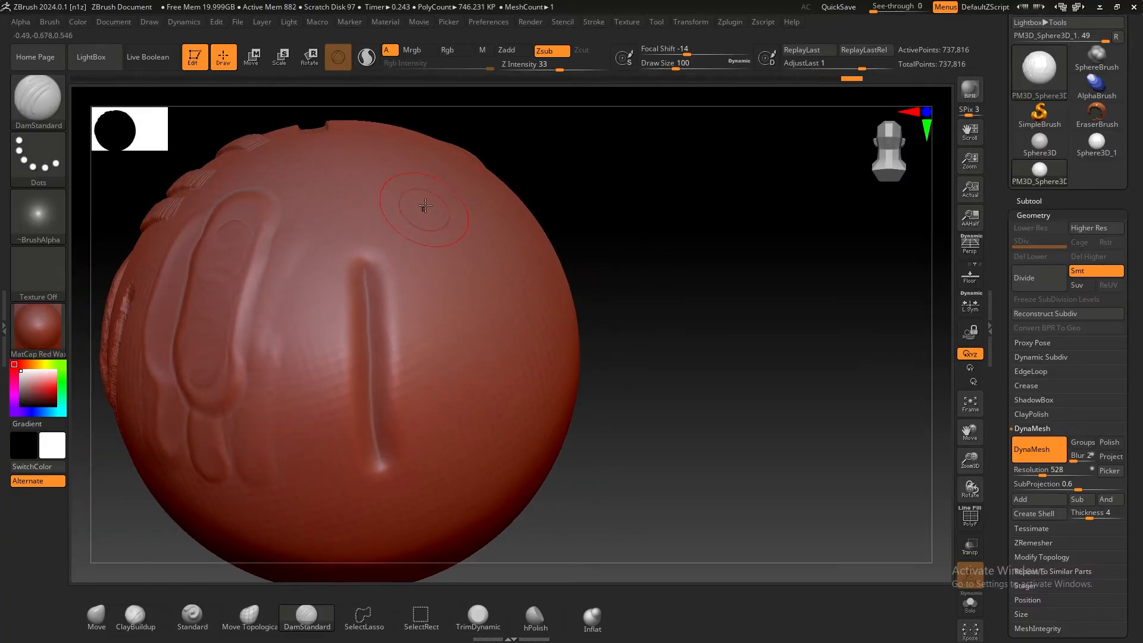
pyautogui.moveTo(428, 209); pyautogui.dragTo(472, 446)
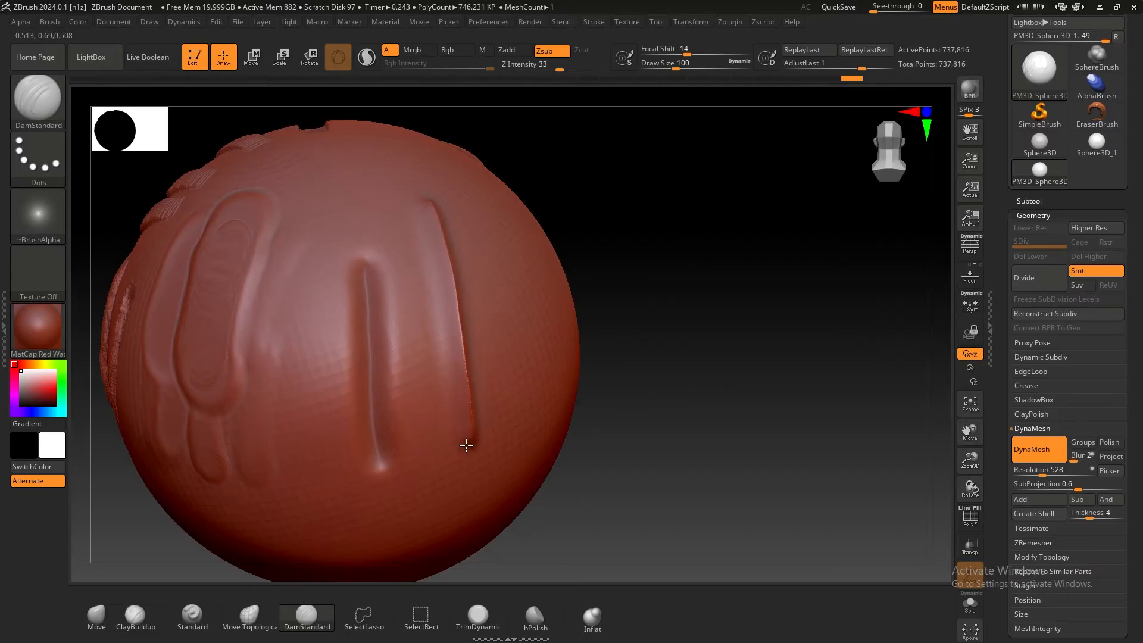
pyautogui.moveTo(676, 222); pyautogui.dragTo(658, 196, button='right')
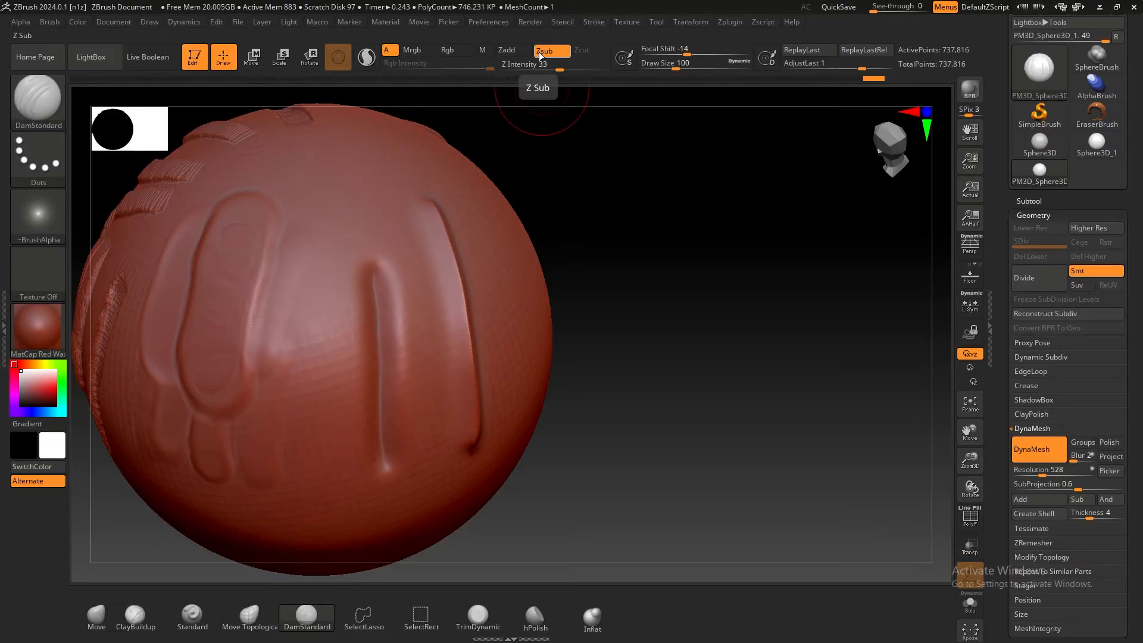
# Set DamStandard to Zadd and raise a long vertical ridge beyond the two grooves and a short one beside the broad Clay stroke
pyautogui.click(511, 52)
pyautogui.moveTo(543, 196); pyautogui.dragTo(615, 235, button='right')
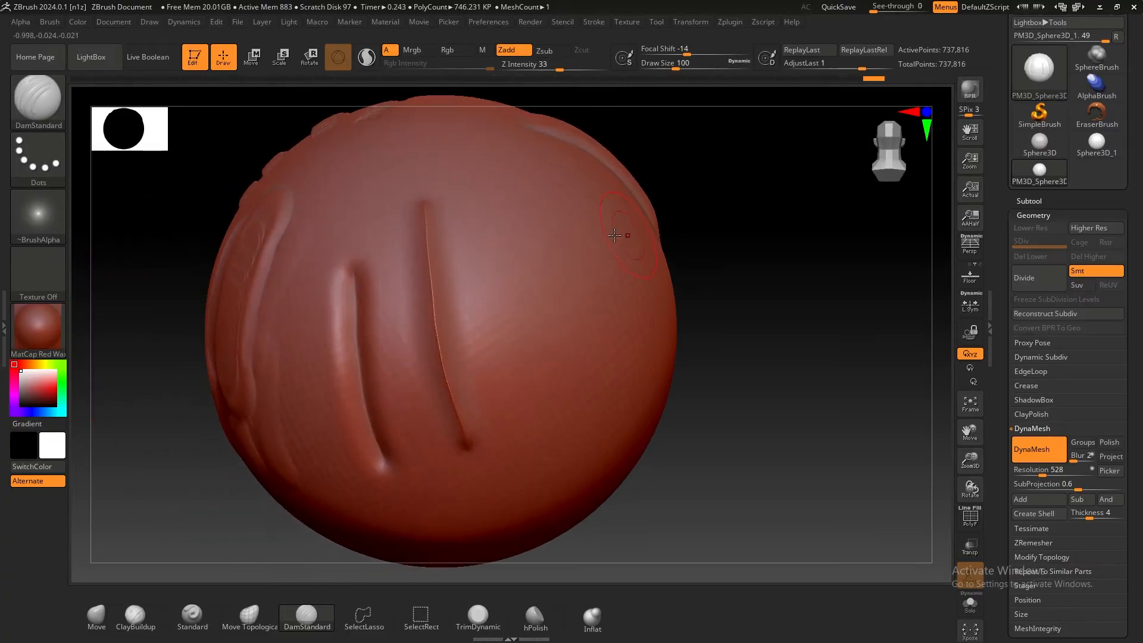
pyautogui.moveTo(527, 196); pyautogui.dragTo(576, 428)
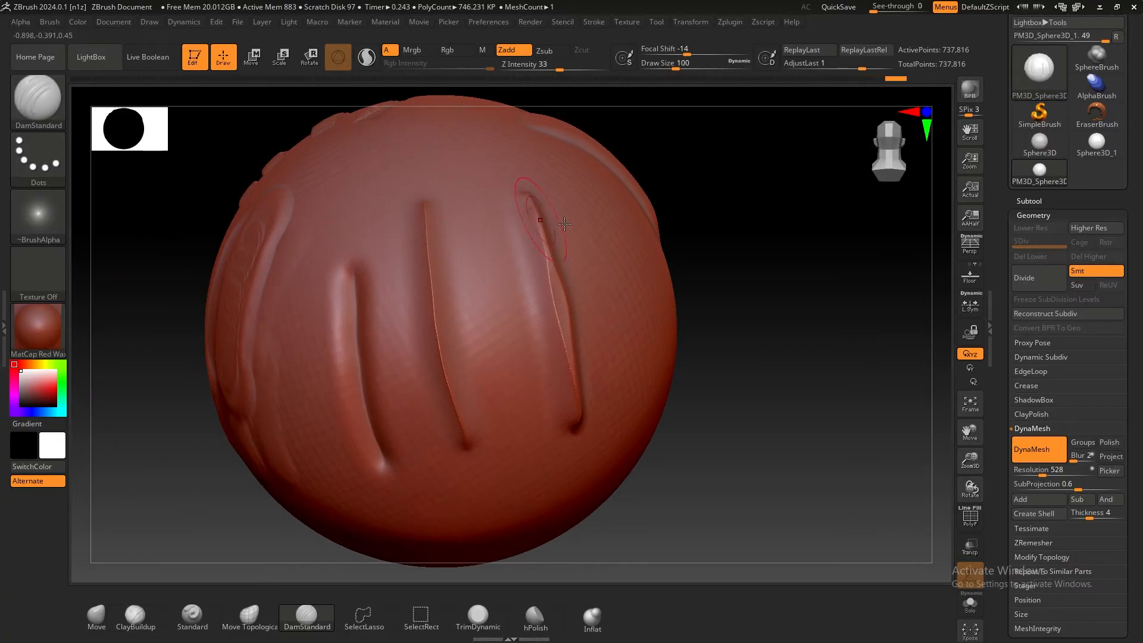
pyautogui.moveTo(564, 224); pyautogui.dragTo(598, 218, button='right')
pyautogui.moveTo(422, 173); pyautogui.dragTo(414, 274)
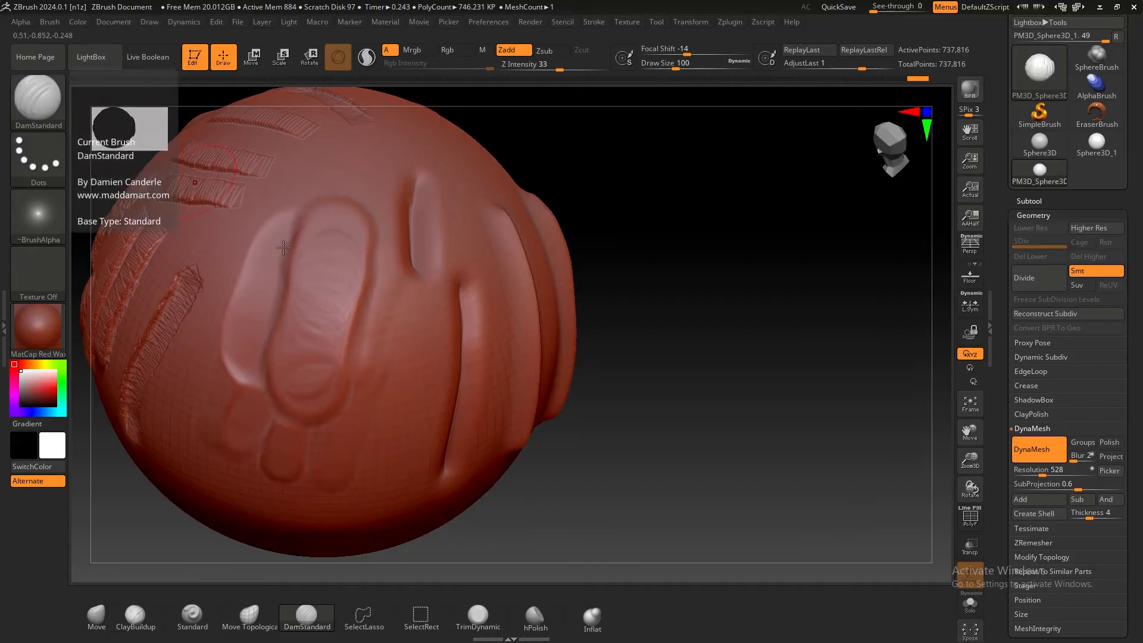
# Set DamStandard back to Zsub and carve a short vertical groove between the Clay strokes and the first long groove
pyautogui.click(544, 50)
pyautogui.moveTo(627, 207)
pyautogui.mouseDown()
pyautogui.moveTo(680, 194)
pyautogui.moveTo(643, 274)
pyautogui.moveTo(702, 235)
pyautogui.mouseUp()
pyautogui.moveTo(393, 280); pyautogui.dragTo(377, 357)
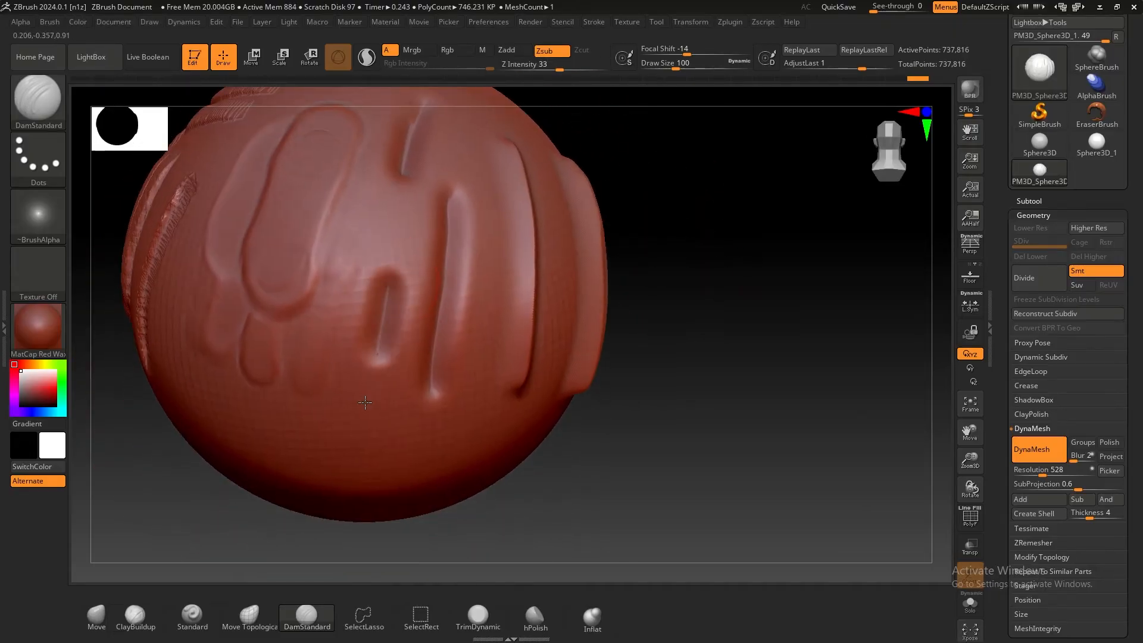
# Carve a wide arched groove across the clear lower part of the sphere, below the ClayBuildup strokes
pyautogui.moveTo(752, 327)
pyautogui.mouseDown()
pyautogui.moveTo(709, 270)
pyautogui.moveTo(664, 300)
pyautogui.moveTo(735, 309)
pyautogui.moveTo(712, 401)
pyautogui.moveTo(671, 330)
pyautogui.moveTo(648, 388)
pyautogui.mouseUp()
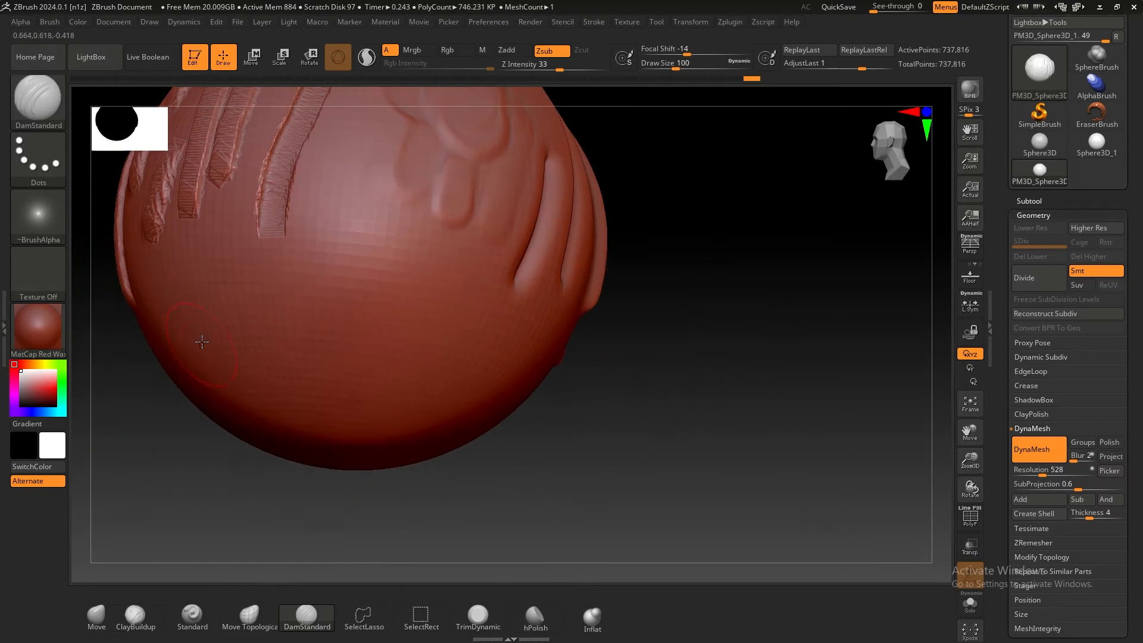
pyautogui.moveTo(202, 341)
pyautogui.mouseDown()
pyautogui.moveTo(239, 311)
pyautogui.moveTo(425, 359)
pyautogui.mouseUp()
pyautogui.moveTo(717, 387)
pyautogui.mouseDown()
pyautogui.moveTo(733, 390)
pyautogui.moveTo(723, 398)
pyautogui.moveTo(745, 358)
pyautogui.moveTo(660, 293)
pyautogui.moveTo(642, 310)
pyautogui.mouseUp()
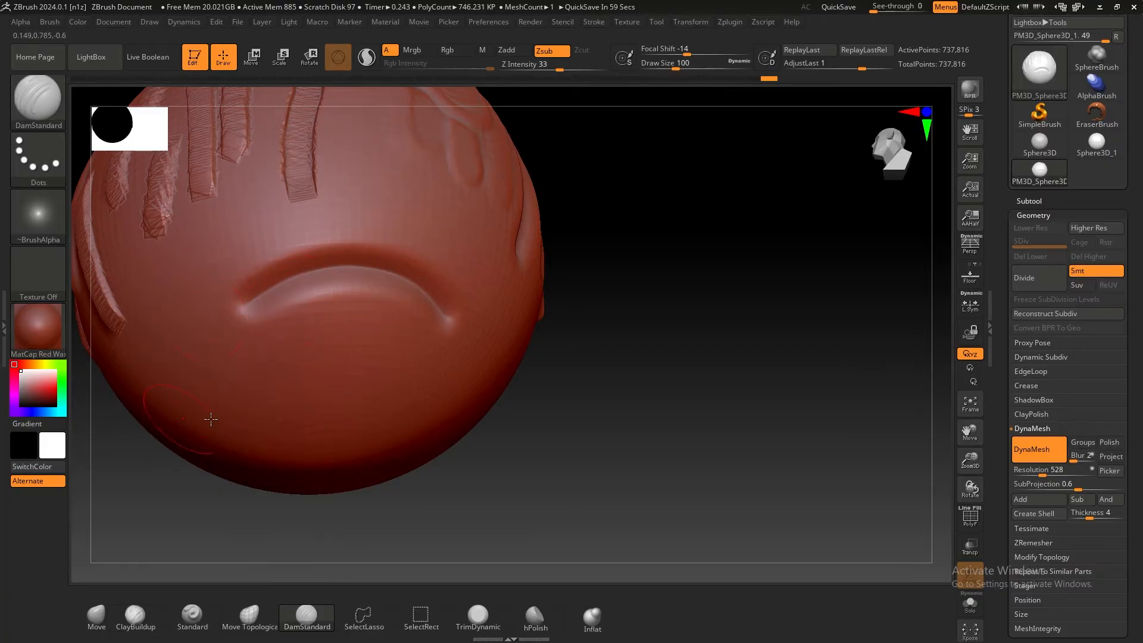
pyautogui.moveTo(643, 395); pyautogui.dragTo(600, 292)
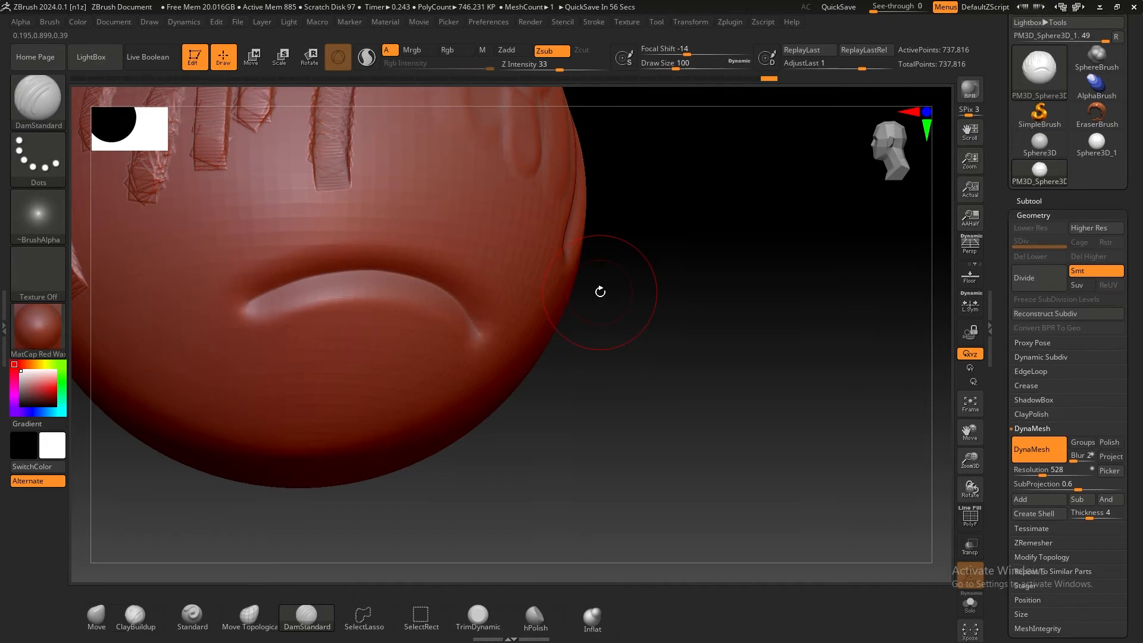
# Switch to the ClayBuildup brush at Draw Size 100 and raise two parallel strokes beside the end of the arched groove
pyautogui.click(38, 99)
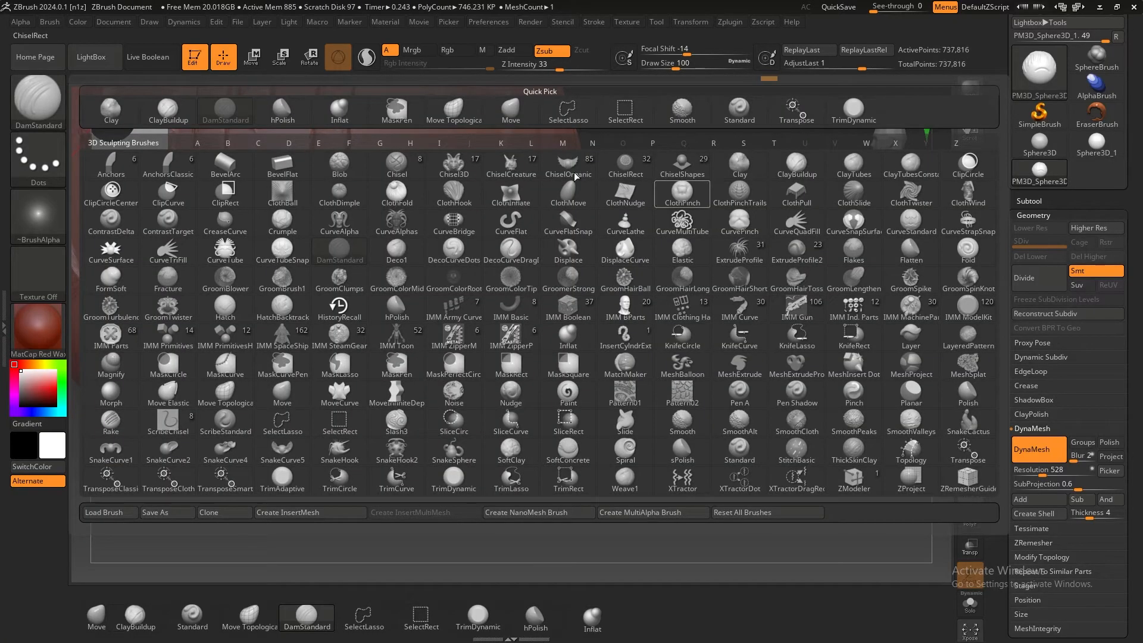
pyautogui.click(168, 110)
pyautogui.moveTo(492, 250)
pyautogui.mouseDown()
pyautogui.moveTo(773, 301)
pyautogui.moveTo(399, 332)
pyautogui.mouseUp()
pyautogui.moveTo(178, 286); pyautogui.dragTo(197, 371)
pyautogui.moveTo(196, 370); pyautogui.dragTo(233, 357, button='right')
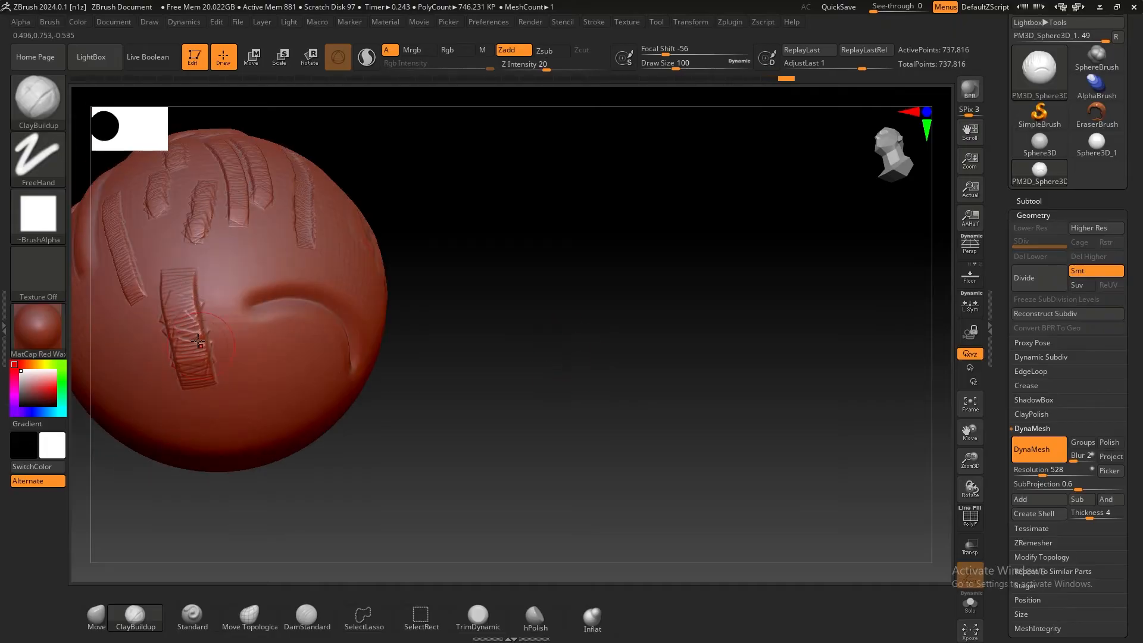
pyautogui.moveTo(233, 273); pyautogui.dragTo(250, 359)
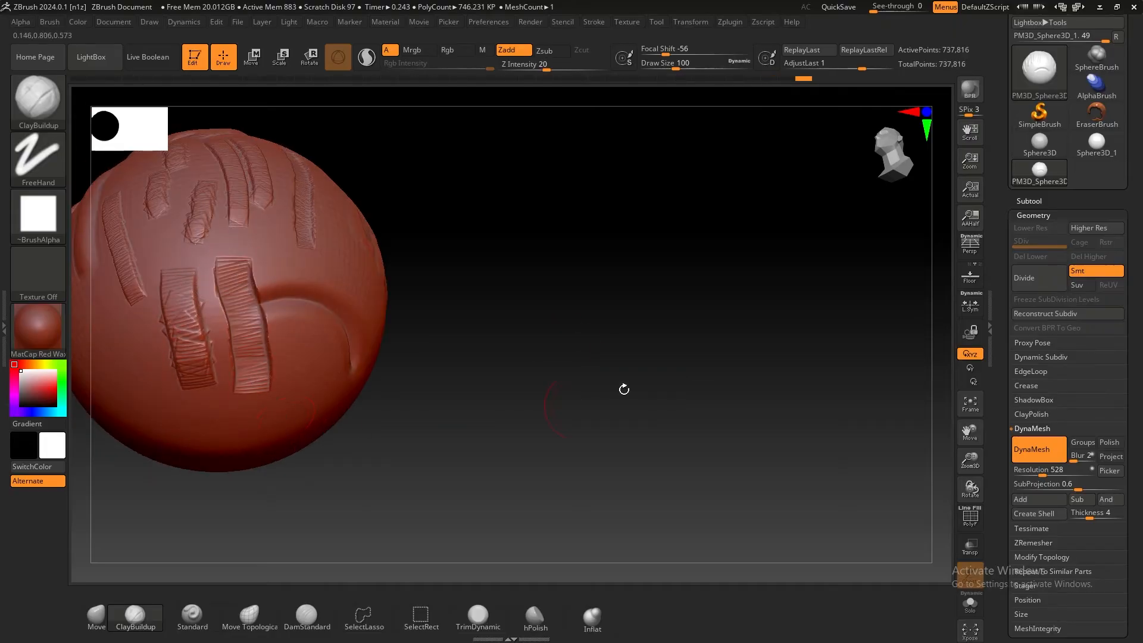
pyautogui.moveTo(622, 387); pyautogui.dragTo(608, 390)
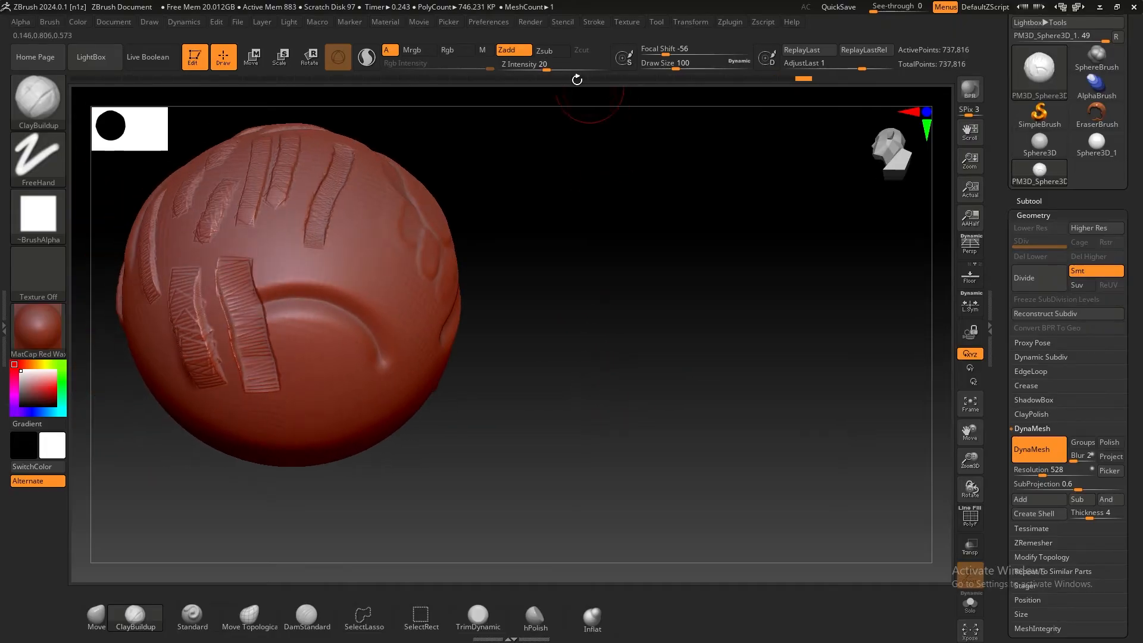
# Set ClayBuildup to Zsub and cut a straight, wide channel starting inside the arched groove and running away from it
pyautogui.click(545, 50)
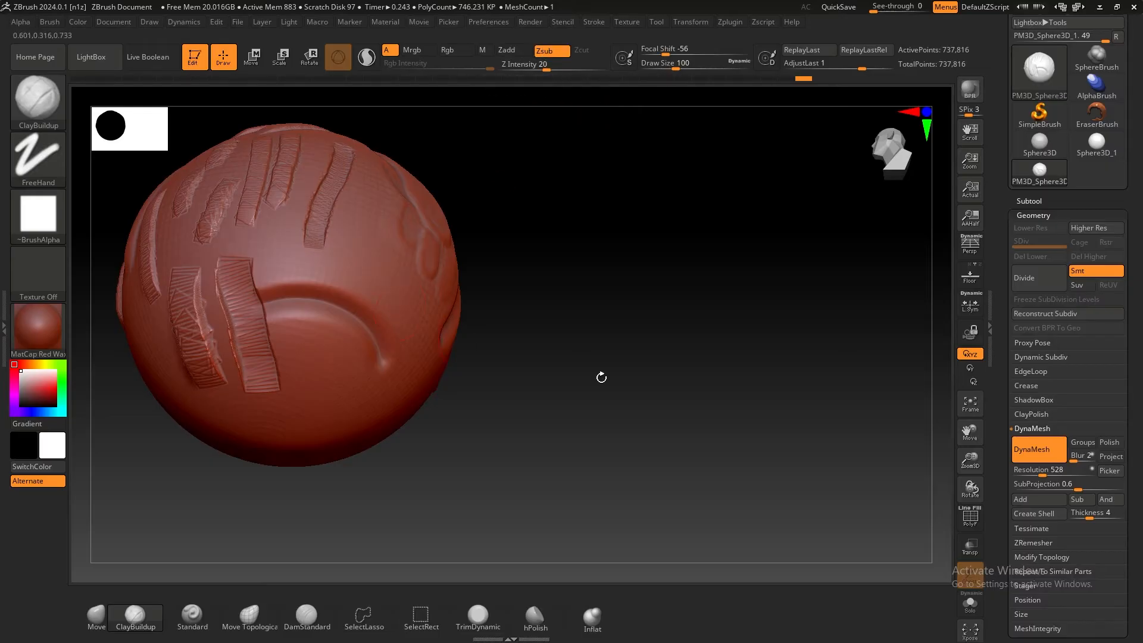
pyautogui.moveTo(602, 378); pyautogui.dragTo(587, 381)
pyautogui.moveTo(322, 342); pyautogui.dragTo(324, 479)
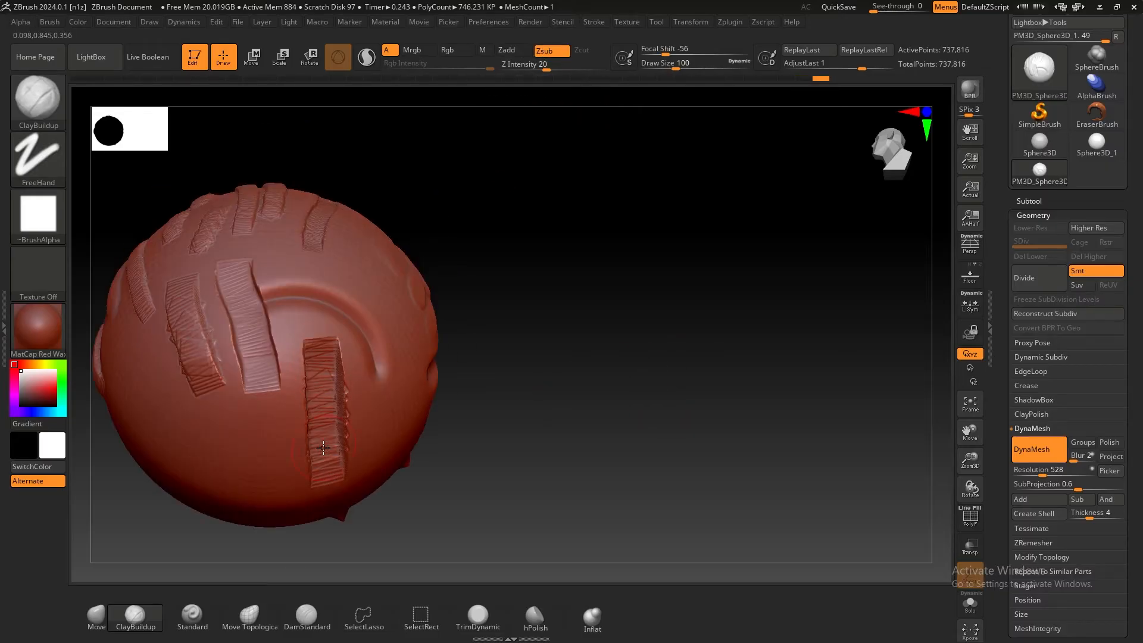
pyautogui.moveTo(562, 382); pyautogui.dragTo(554, 385)
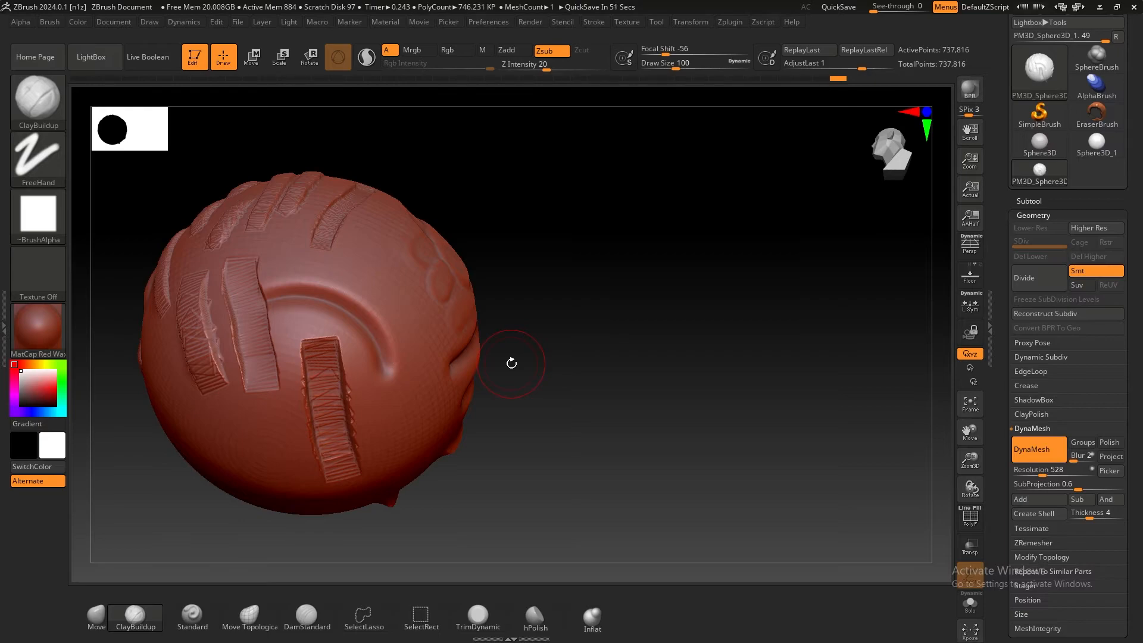
# Switch to the hPolish brush, enlarge the Draw Size to 244 and flatten the area around the long DamStandard grooves and ridge
pyautogui.moveTo(571, 297)
pyautogui.mouseDown()
pyautogui.moveTo(584, 321)
pyautogui.moveTo(375, 350)
pyautogui.mouseUp()
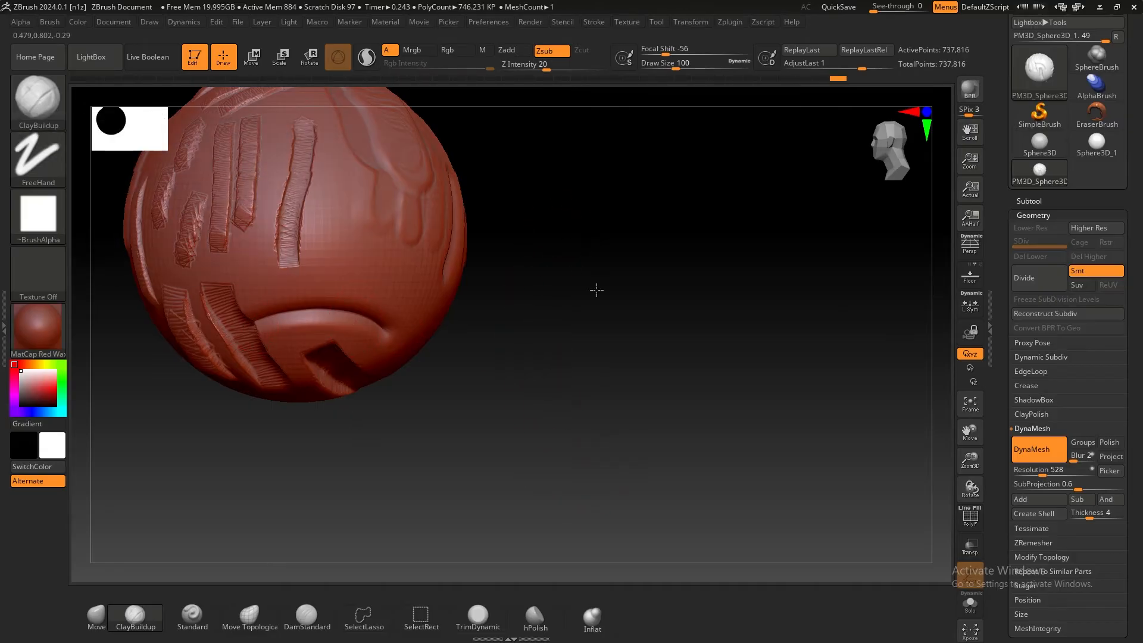
pyautogui.moveTo(594, 288); pyautogui.dragTo(777, 230)
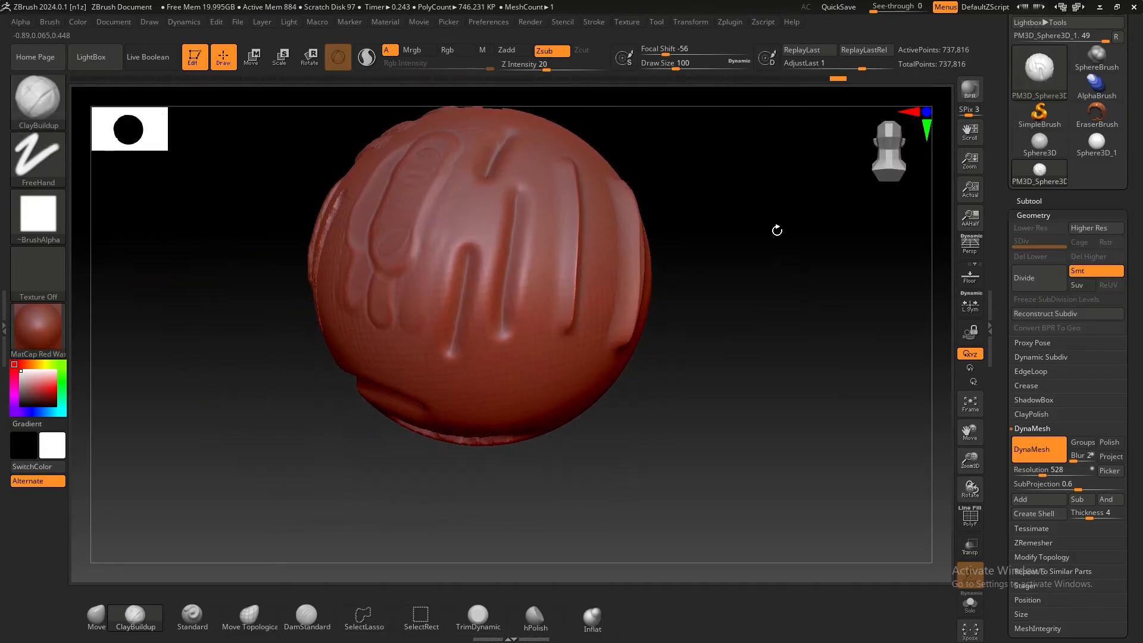
pyautogui.click(26, 88)
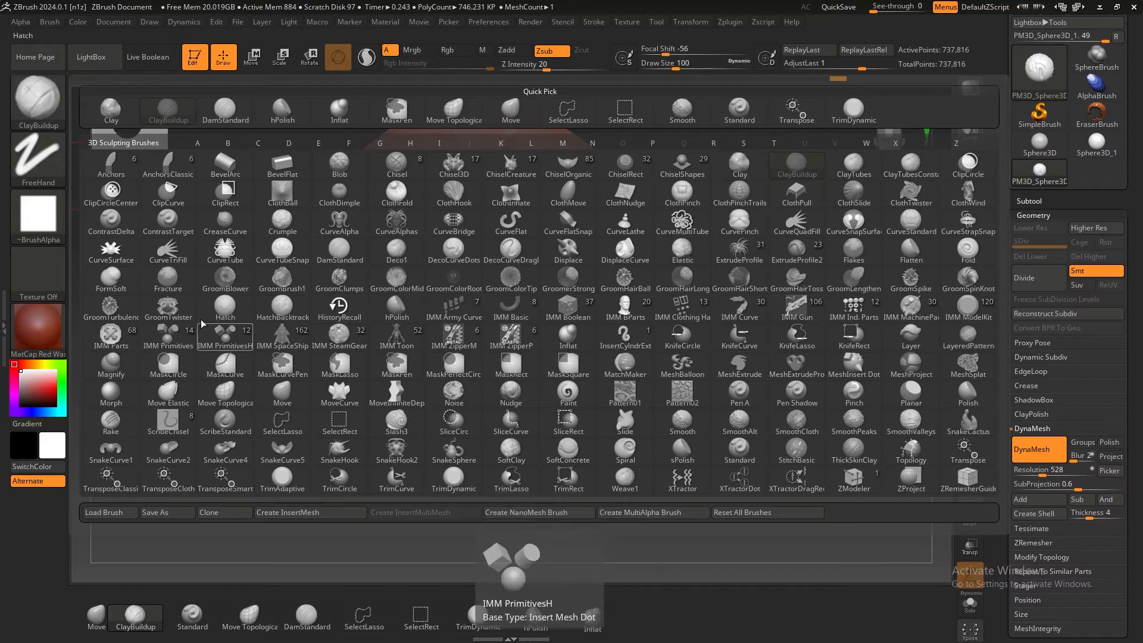
pyautogui.click(397, 306)
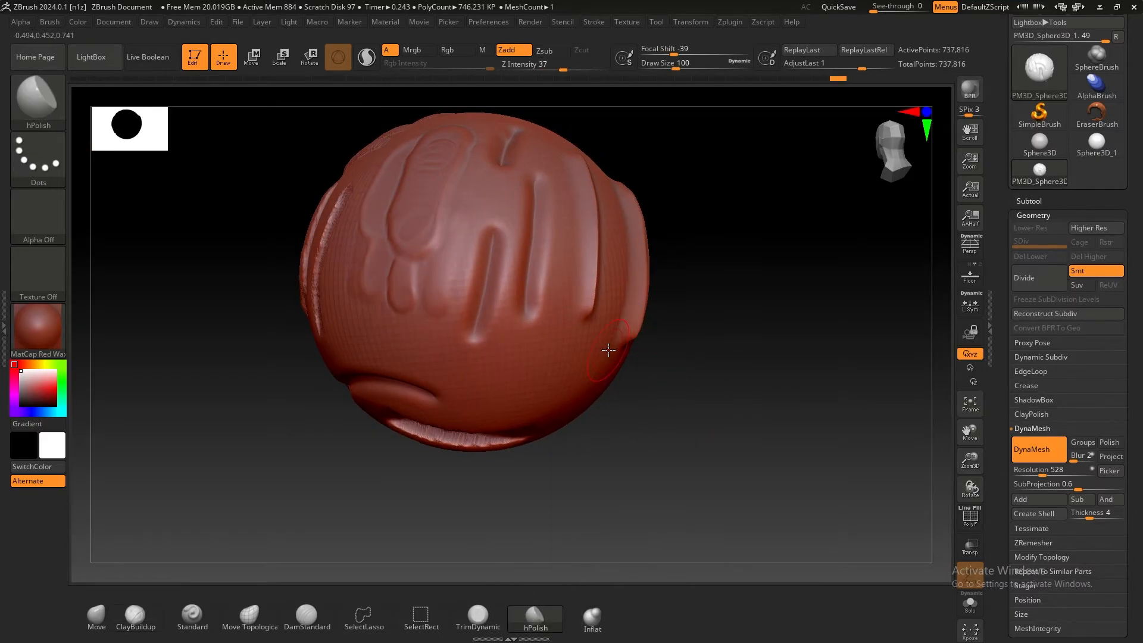
pyautogui.moveTo(530, 332)
pyautogui.mouseDown()
pyautogui.moveTo(476, 238)
pyautogui.moveTo(565, 280)
pyautogui.moveTo(535, 313)
pyautogui.mouseUp()
pyautogui.moveTo(685, 286)
pyautogui.mouseDown()
pyautogui.moveTo(763, 248)
pyautogui.moveTo(768, 232)
pyautogui.mouseUp()
pyautogui.moveTo(557, 331)
pyautogui.mouseDown()
pyautogui.moveTo(539, 343)
pyautogui.moveTo(554, 333)
pyautogui.mouseUp()
pyautogui.moveTo(827, 351); pyautogui.dragTo(853, 309)
pyautogui.moveTo(621, 342); pyautogui.dragTo(592, 303)
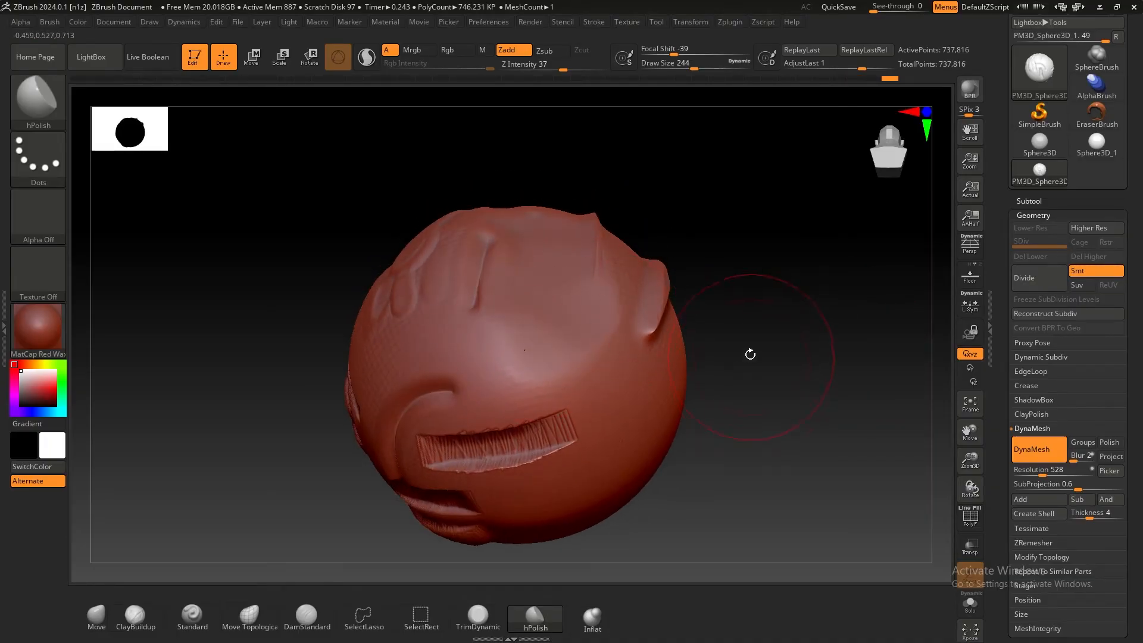
# Reduce the hPolish Draw Size to 140 and flatten the surface between the DamStandard grooves and the wide ClayBuildup channel
pyautogui.moveTo(750, 354); pyautogui.dragTo(760, 363)
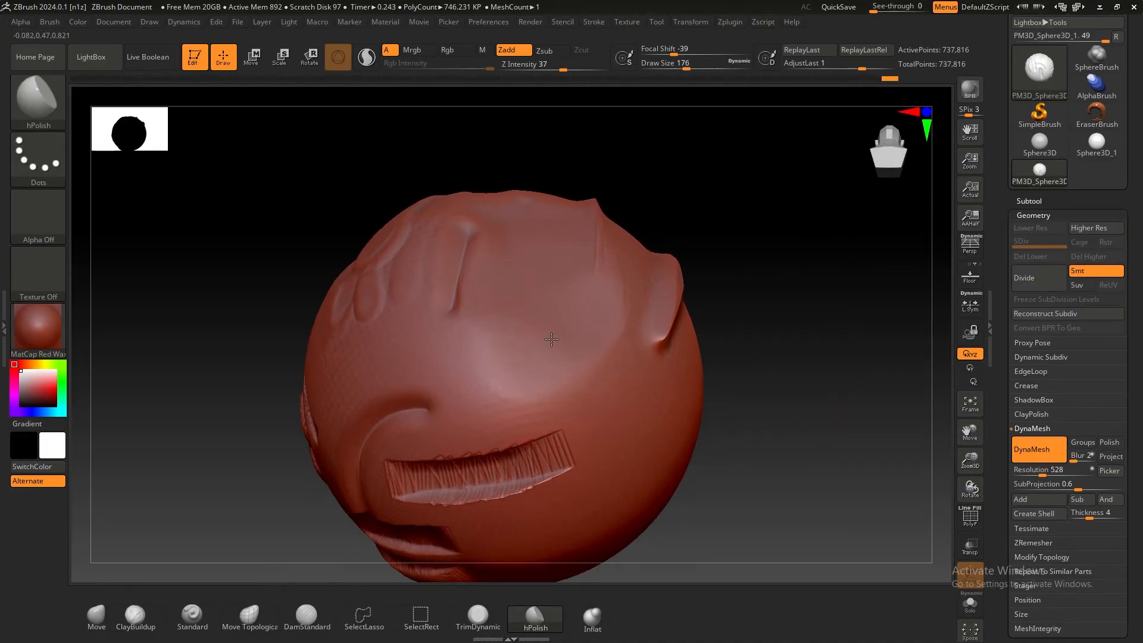
pyautogui.moveTo(552, 339)
pyautogui.mouseDown()
pyautogui.moveTo(515, 395)
pyautogui.moveTo(510, 377)
pyautogui.moveTo(587, 363)
pyautogui.mouseUp()
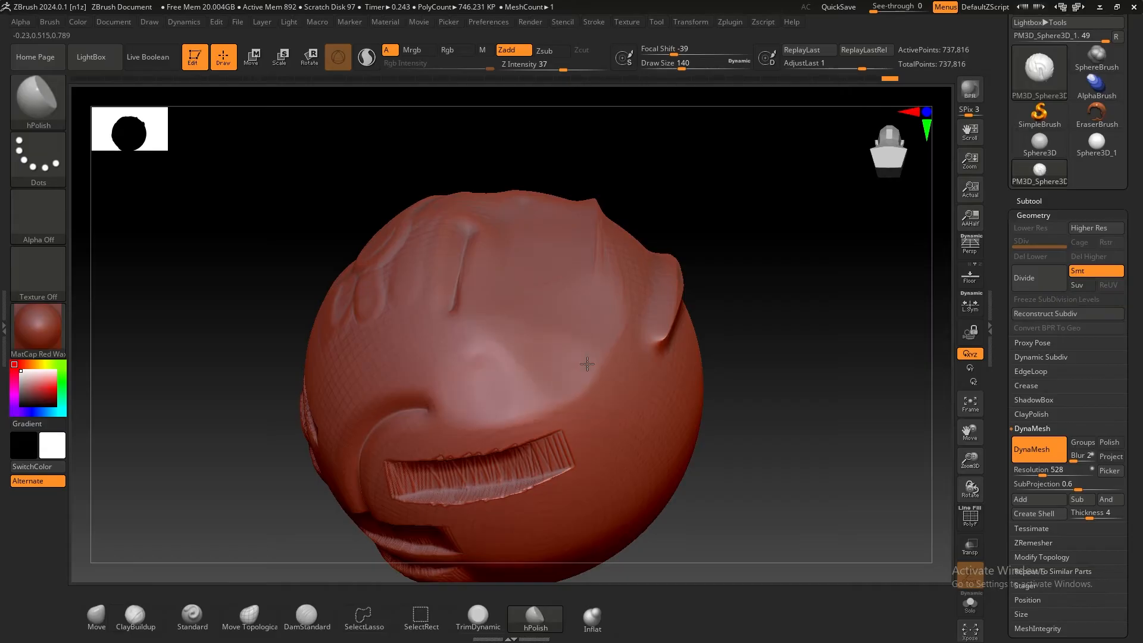
pyautogui.moveTo(708, 393)
pyautogui.mouseDown()
pyautogui.moveTo(734, 383)
pyautogui.moveTo(752, 327)
pyautogui.moveTo(744, 315)
pyautogui.mouseUp()
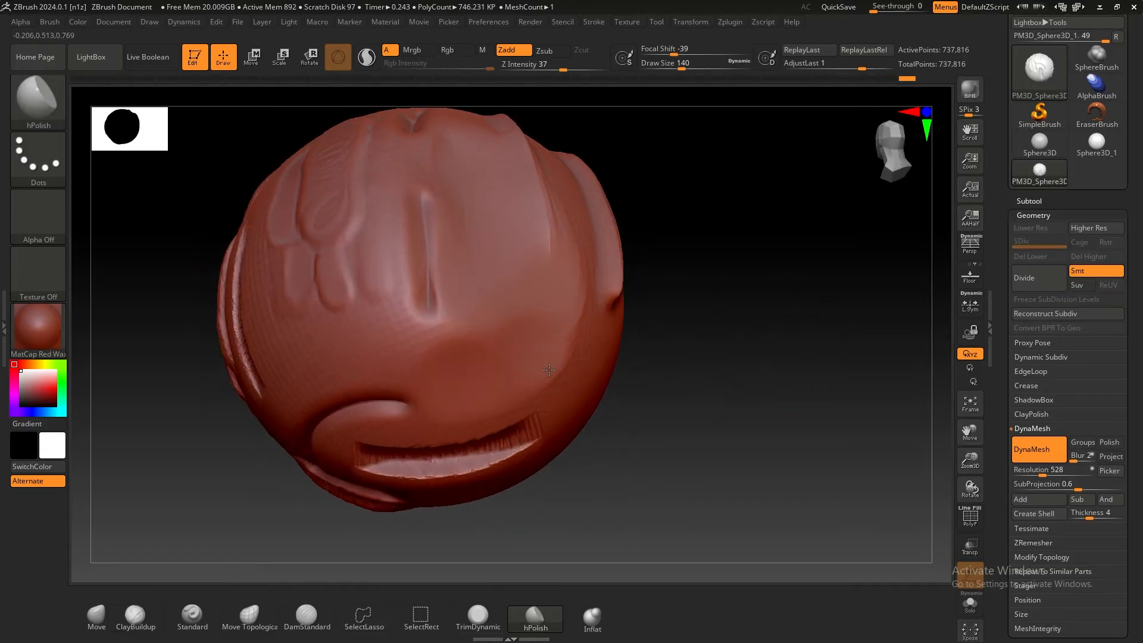
# Flatten the area between the long DamStandard groove and the arched ClayBuildup groove with hPolish at Draw Size 140
pyautogui.moveTo(553, 280)
pyautogui.mouseDown()
pyautogui.moveTo(821, 288)
pyautogui.moveTo(822, 313)
pyautogui.moveTo(483, 391)
pyautogui.mouseUp()
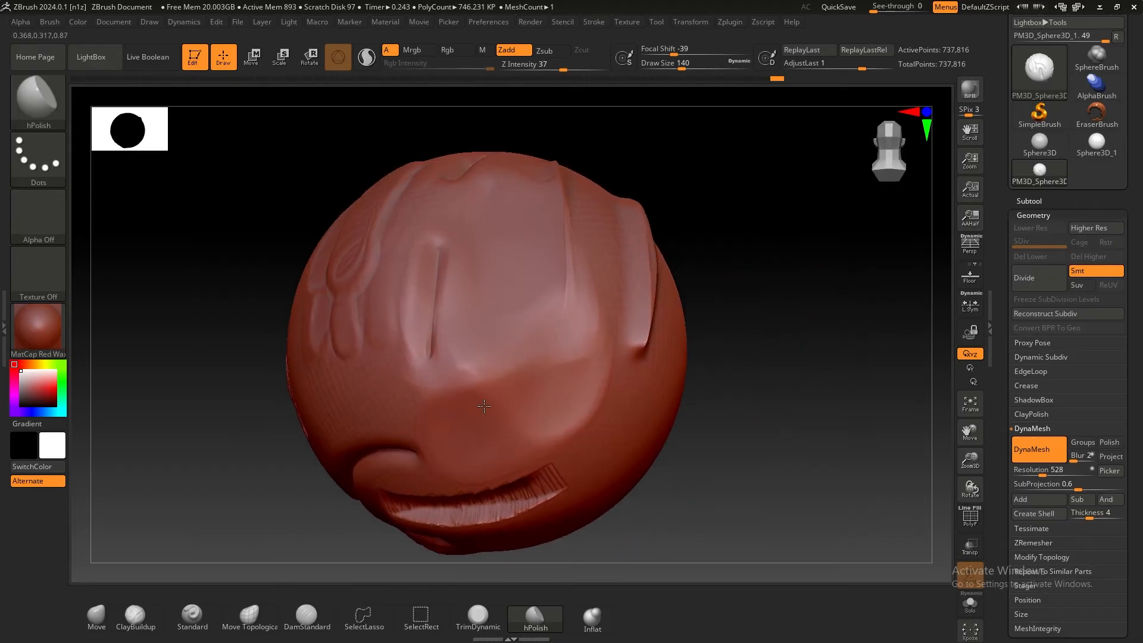
pyautogui.moveTo(855, 293); pyautogui.dragTo(870, 295)
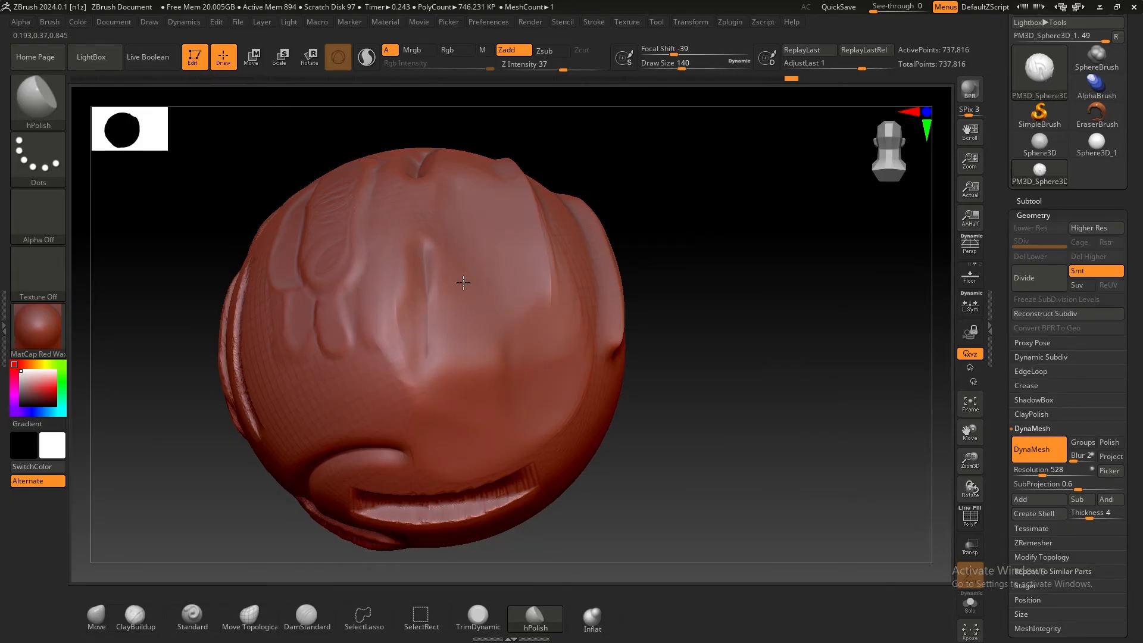
pyautogui.moveTo(815, 301); pyautogui.dragTo(791, 306)
pyautogui.moveTo(714, 268); pyautogui.dragTo(770, 289)
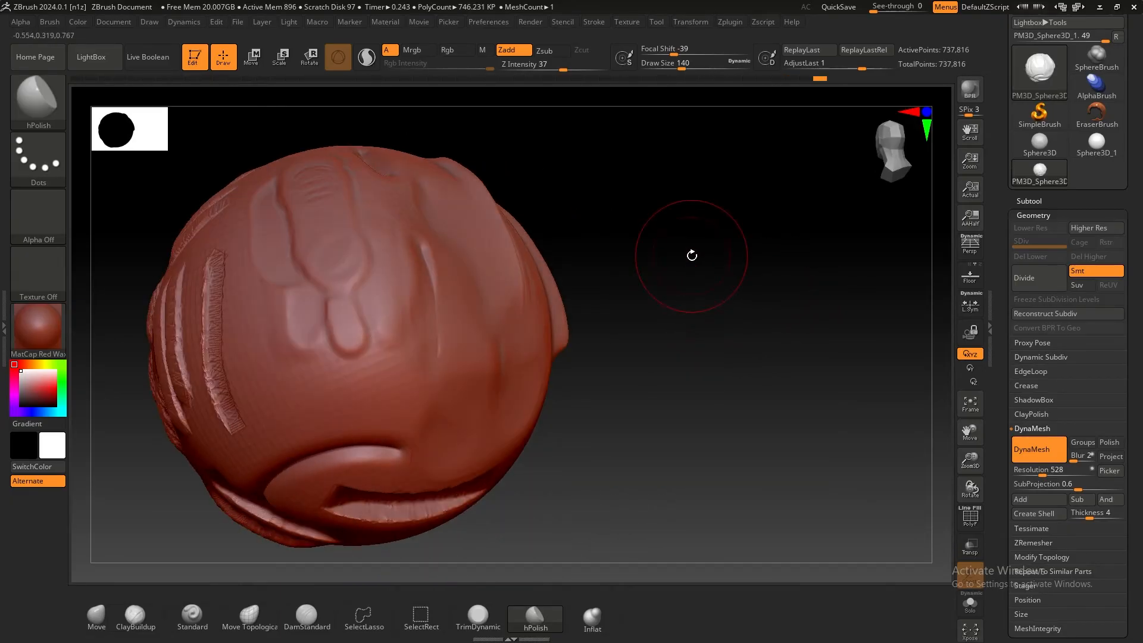
pyautogui.moveTo(696, 254); pyautogui.dragTo(583, 300)
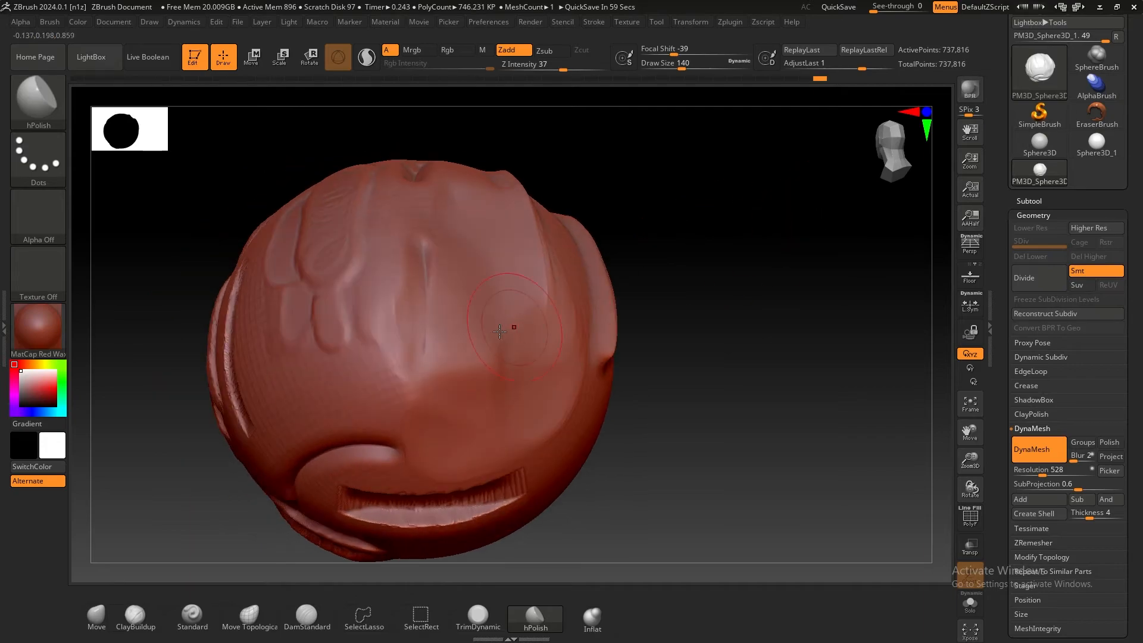
pyautogui.moveTo(372, 373)
pyautogui.mouseDown()
pyautogui.moveTo(391, 264)
pyautogui.moveTo(439, 257)
pyautogui.mouseUp()
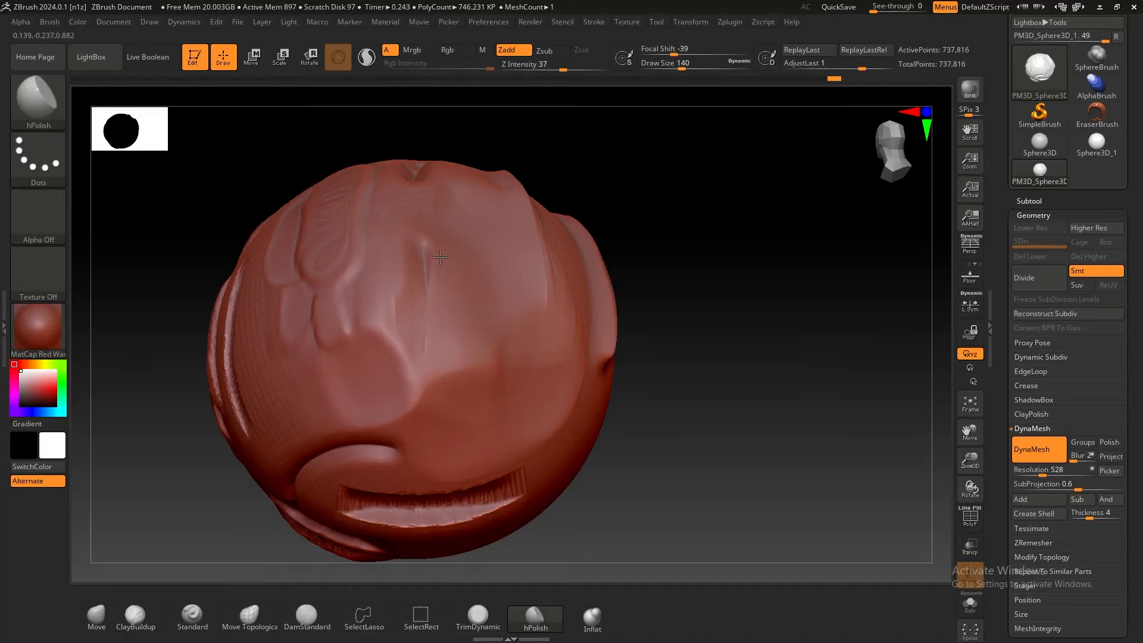
# Toggle hPolish to Zsub and back to Zadd, and flatten the surface inside and around the arched groove
pyautogui.click(543, 53)
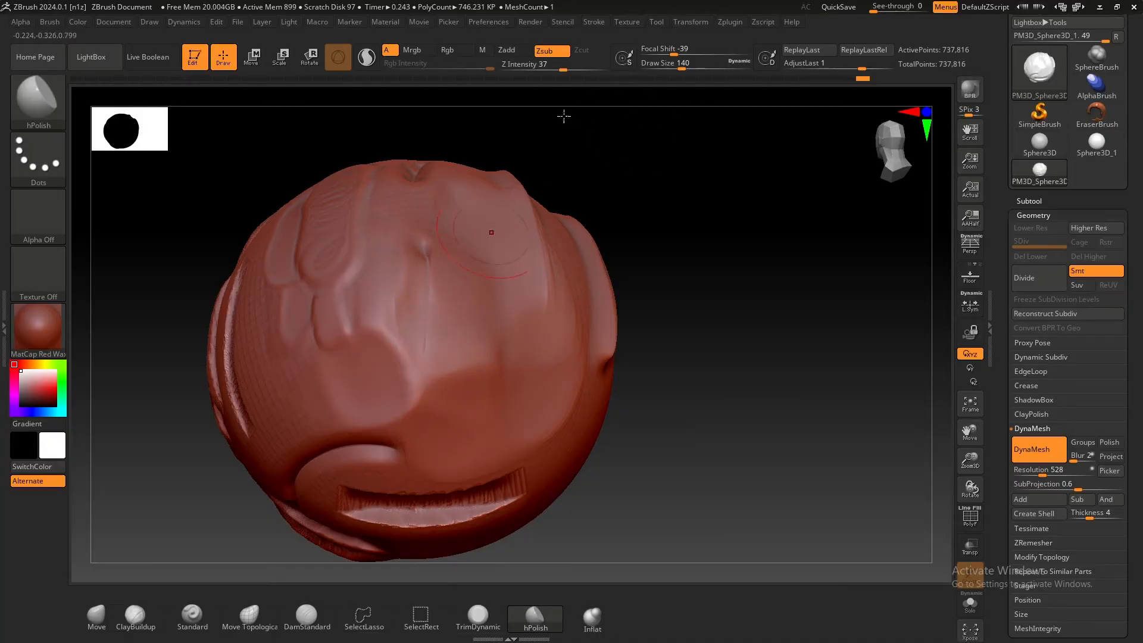
pyautogui.click(513, 51)
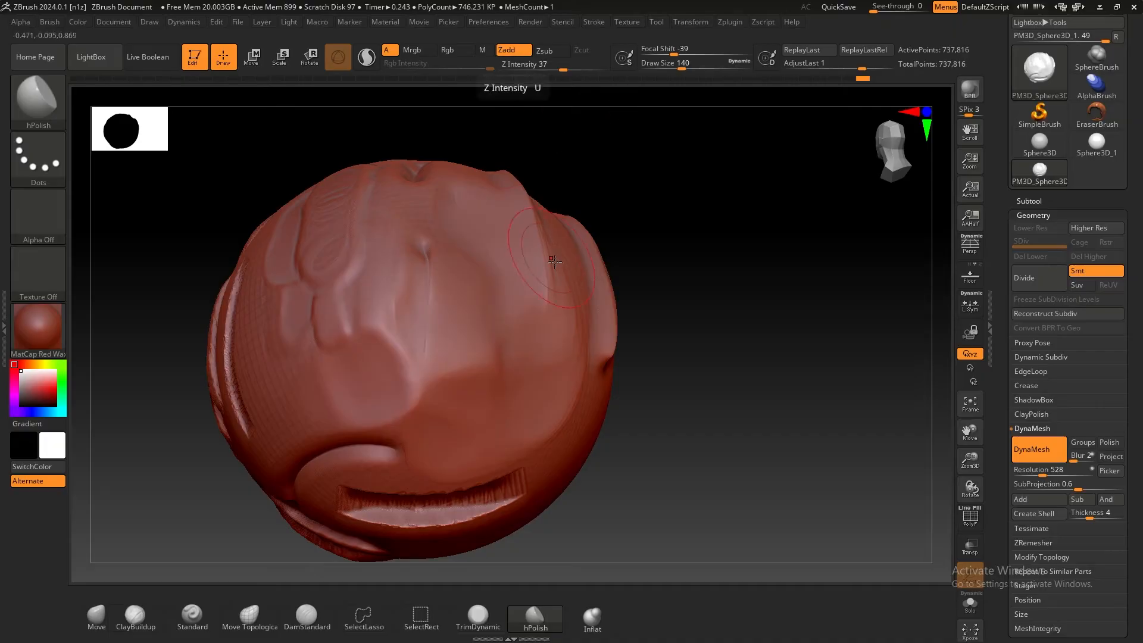
pyautogui.moveTo(699, 281)
pyautogui.mouseDown()
pyautogui.moveTo(673, 327)
pyautogui.moveTo(544, 291)
pyautogui.mouseUp()
pyautogui.moveTo(427, 364); pyautogui.dragTo(467, 341)
pyautogui.moveTo(343, 356); pyautogui.dragTo(384, 344)
pyautogui.moveTo(640, 332)
pyautogui.mouseDown()
pyautogui.moveTo(775, 327)
pyautogui.moveTo(670, 309)
pyautogui.moveTo(350, 404)
pyautogui.mouseUp()
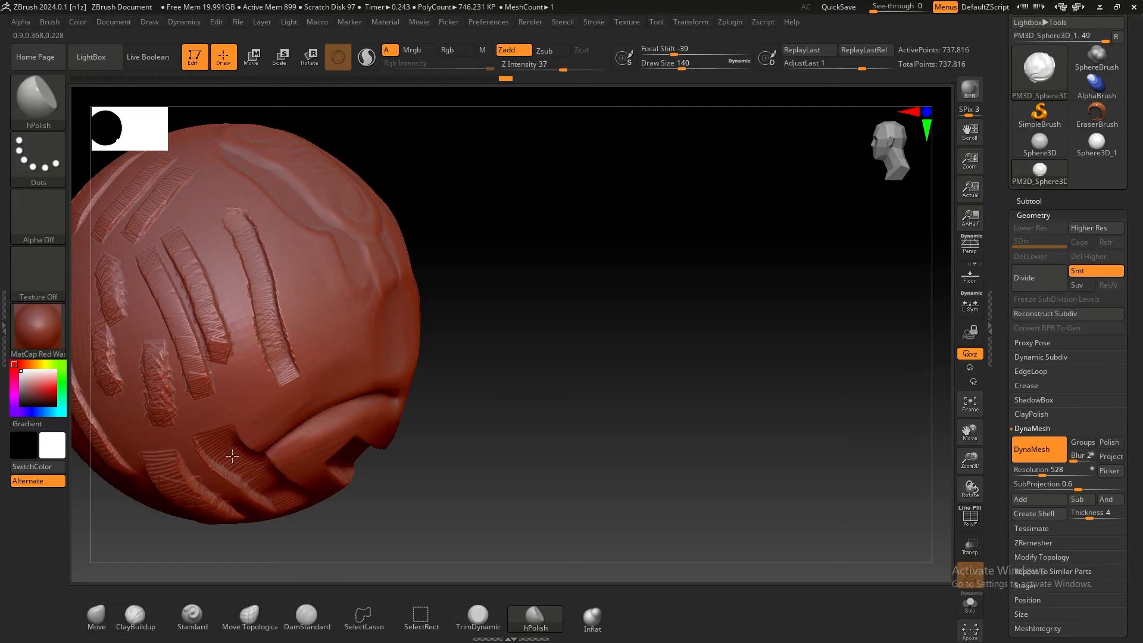
pyautogui.moveTo(709, 324)
pyautogui.mouseDown()
pyautogui.moveTo(684, 360)
pyautogui.moveTo(648, 311)
pyautogui.moveTo(319, 379)
pyautogui.moveTo(366, 378)
pyautogui.mouseUp()
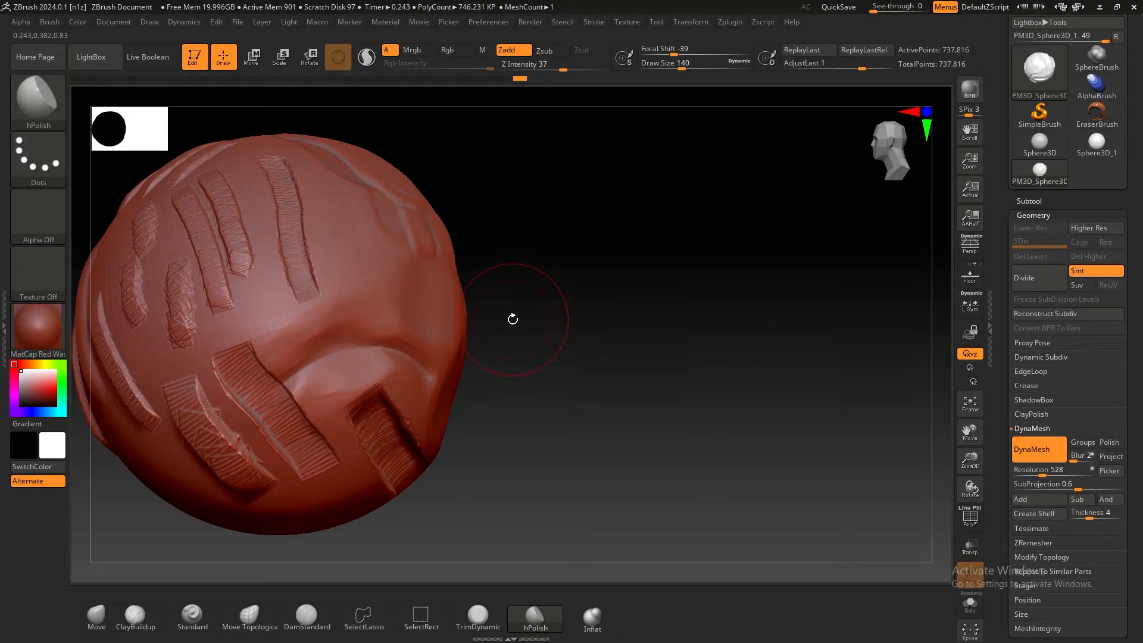
# Switch to the Move brush, enlarge the Draw Size to 320 and pull the sphere's upper side outward
pyautogui.click(35, 111)
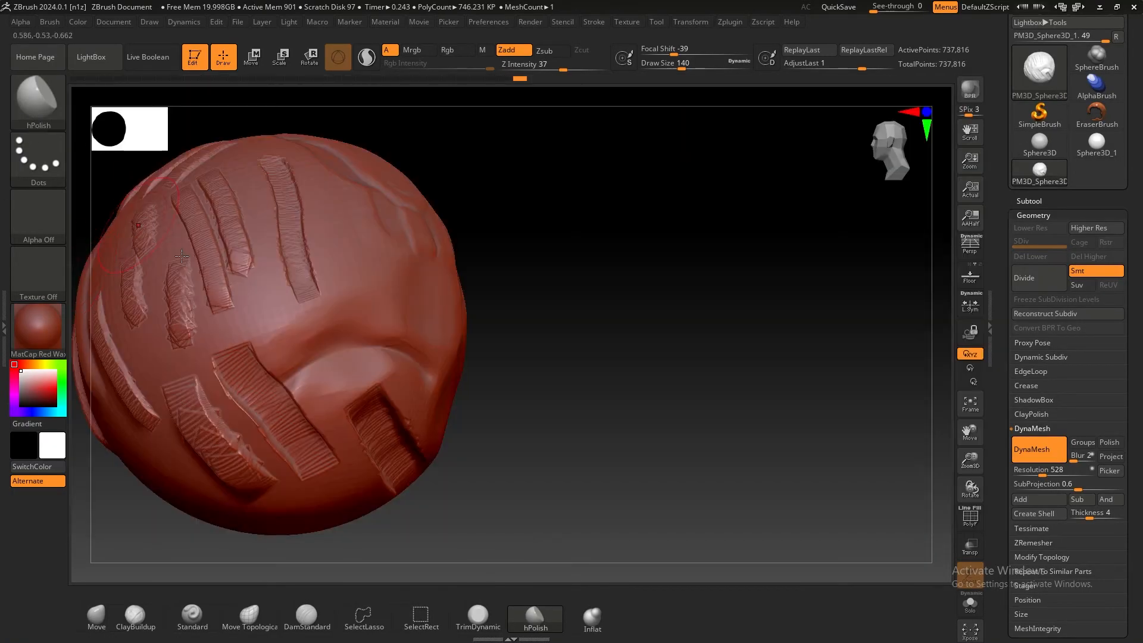
pyautogui.click(28, 88)
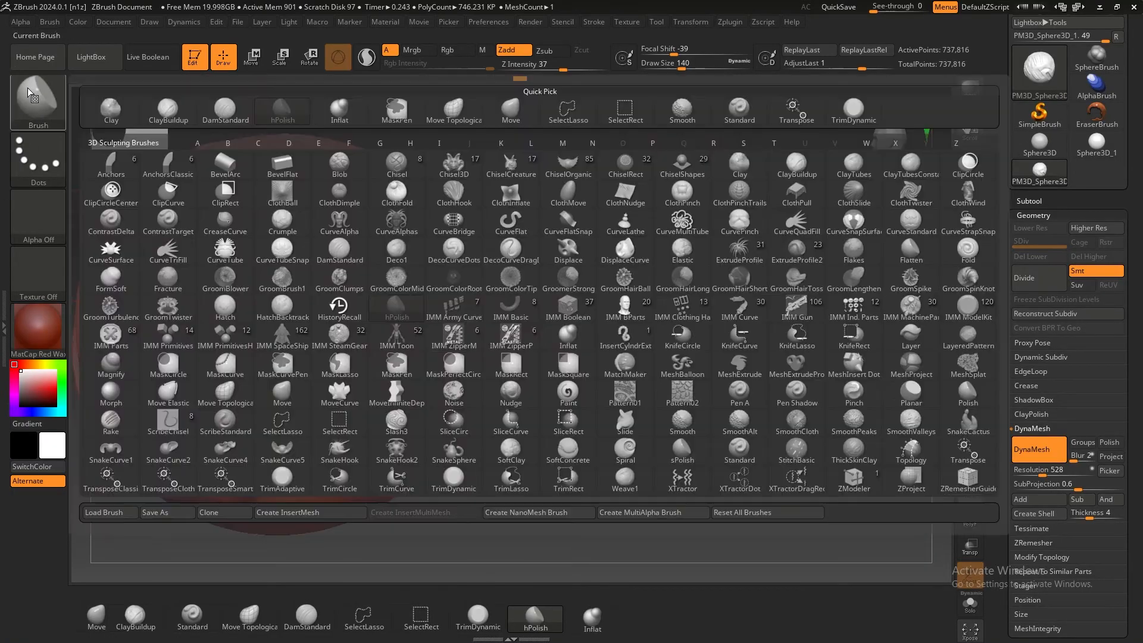
pyautogui.click(283, 398)
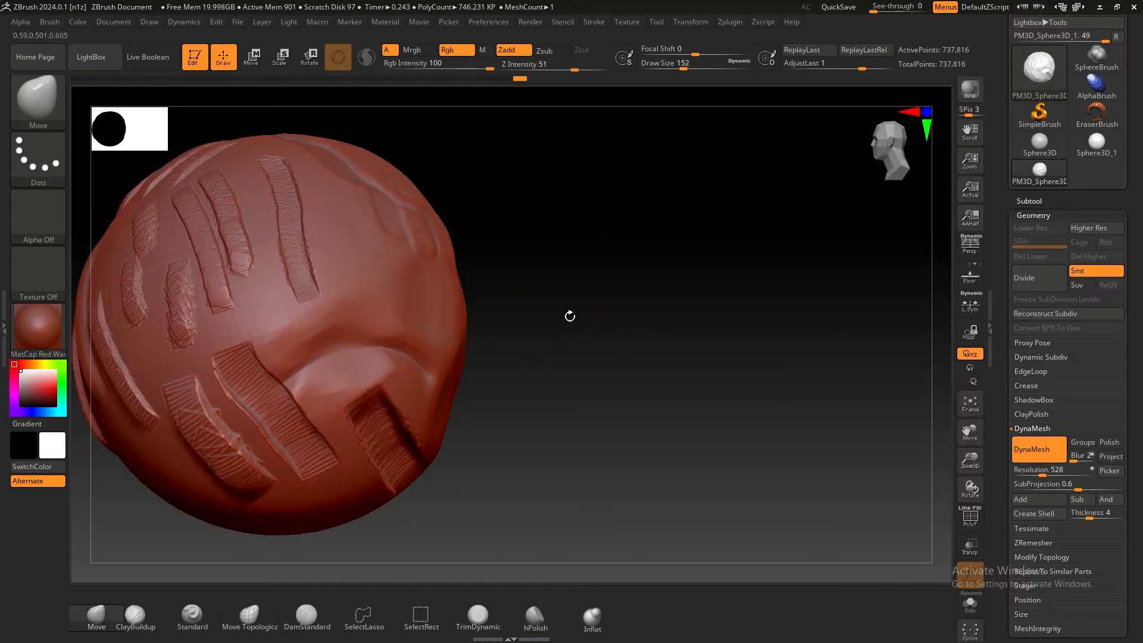
pyautogui.moveTo(571, 319); pyautogui.dragTo(632, 296)
pyautogui.keyDown('alt'); pyautogui.moveTo(550, 300); pyautogui.dragTo(684, 258); pyautogui.keyUp('alt')
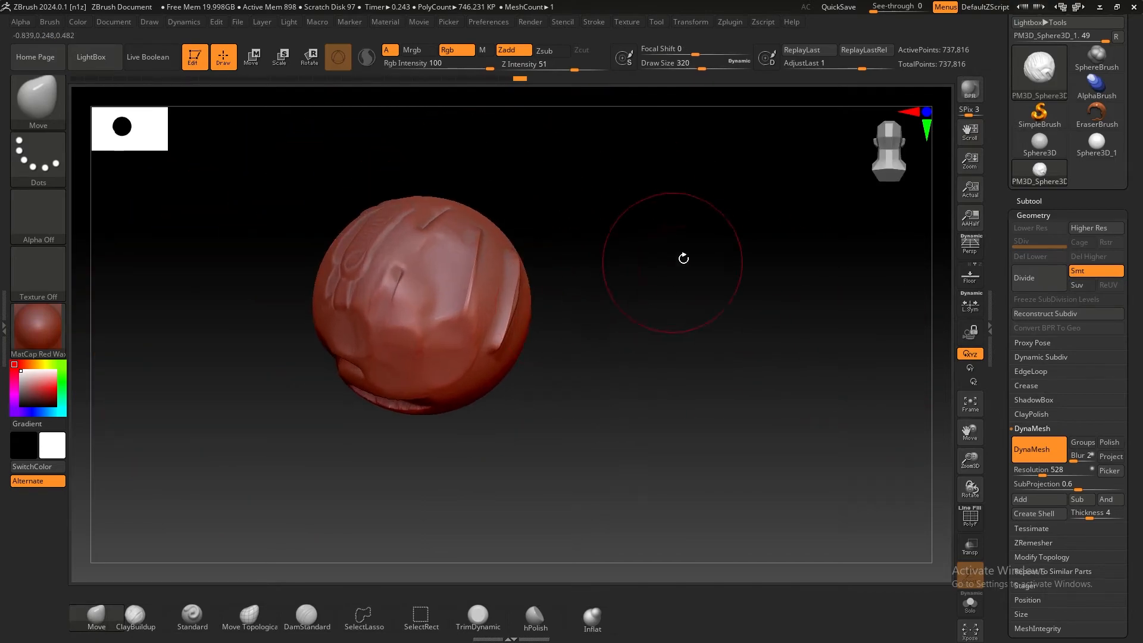
pyautogui.moveTo(458, 235)
pyautogui.mouseDown()
pyautogui.moveTo(446, 230)
pyautogui.moveTo(572, 161)
pyautogui.mouseUp()
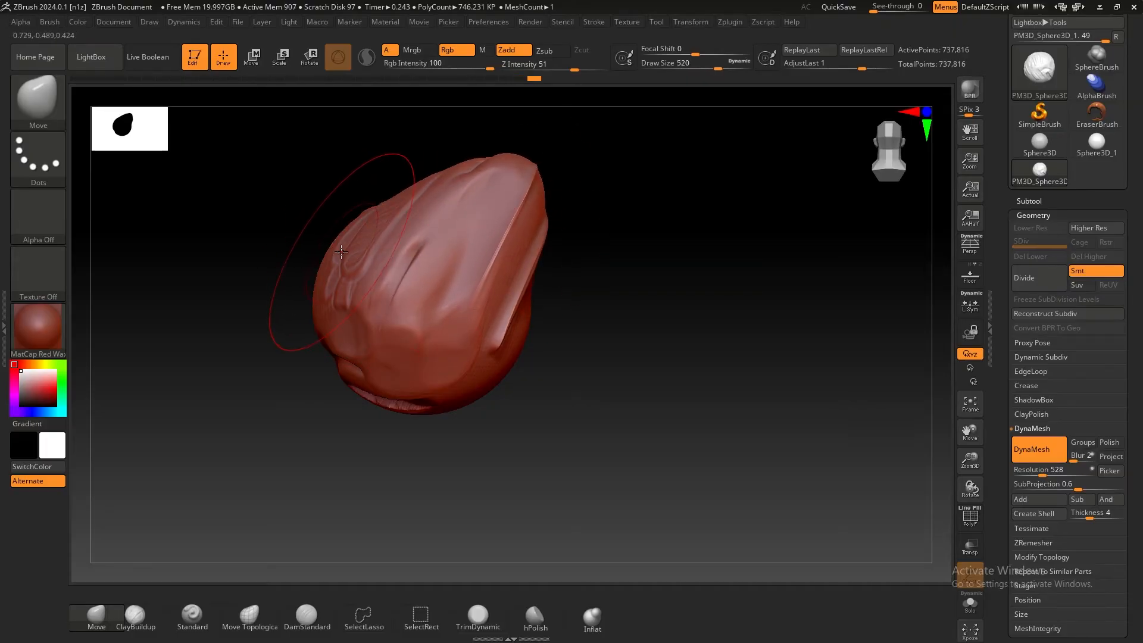
# Enlarge the Move brush to Draw Size 520 and pull further sides of the model outward into a star-like shape
pyautogui.moveTo(319, 248); pyautogui.dragTo(194, 221)
pyautogui.moveTo(492, 418)
pyautogui.mouseDown()
pyautogui.moveTo(538, 393)
pyautogui.moveTo(496, 414)
pyautogui.mouseUp()
pyautogui.moveTo(418, 405); pyautogui.dragTo(385, 436)
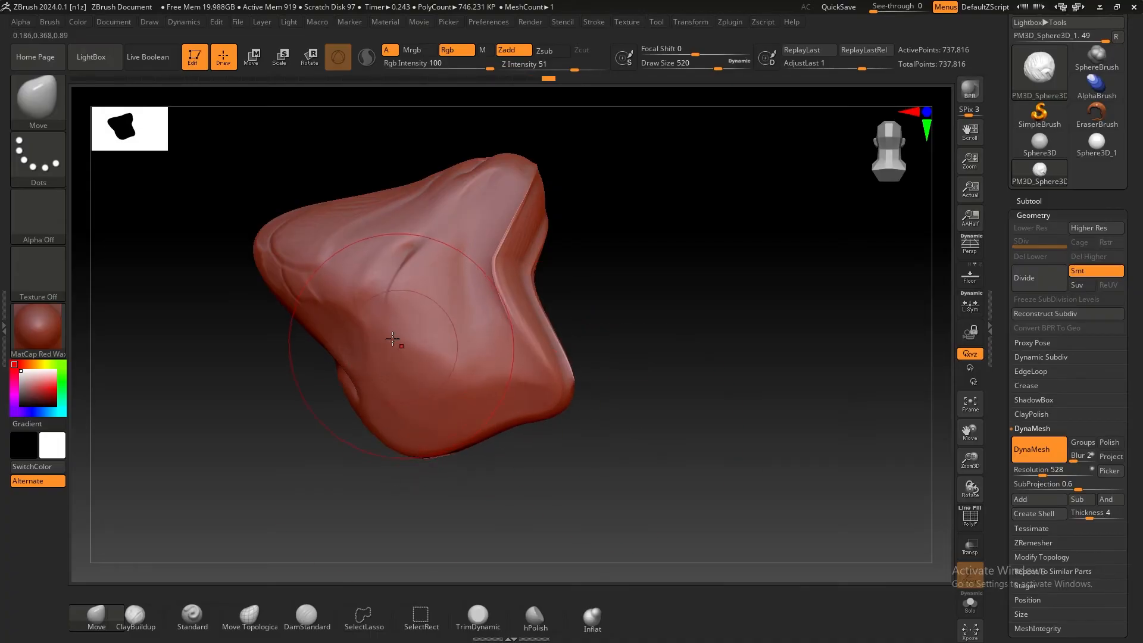
# Vary the Move brush's Draw Size between 280 and 464 and stretch the model's lower and upper protrusions outward
pyautogui.press('[')
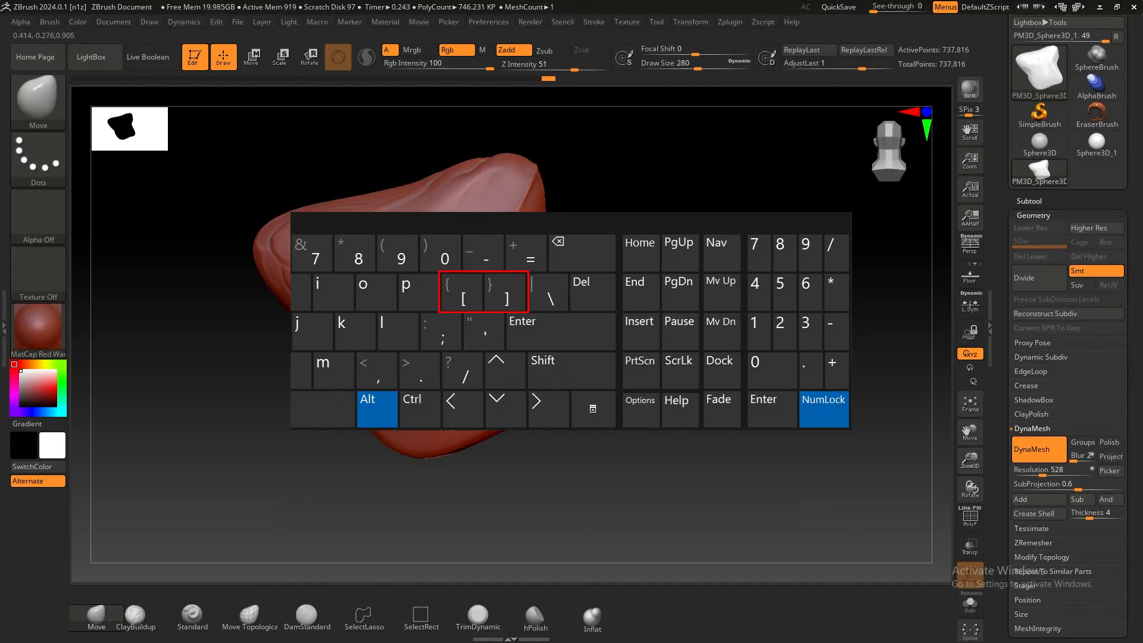
pyautogui.press(']')
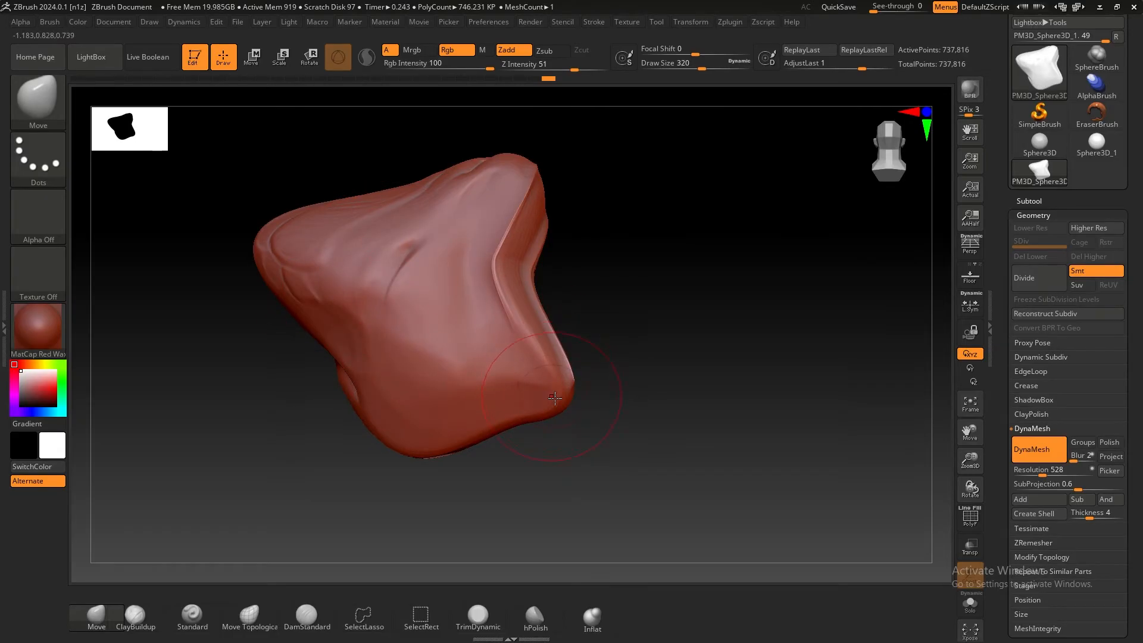
pyautogui.moveTo(565, 388); pyautogui.dragTo(594, 389)
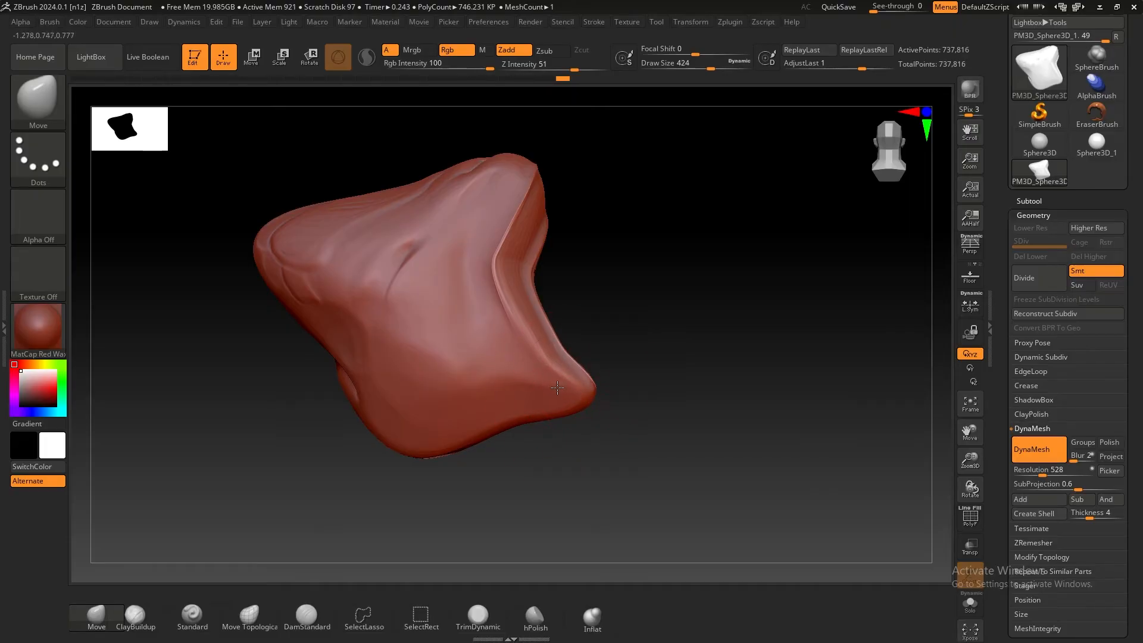
pyautogui.moveTo(544, 381); pyautogui.dragTo(580, 390)
pyautogui.moveTo(532, 247); pyautogui.dragTo(612, 186)
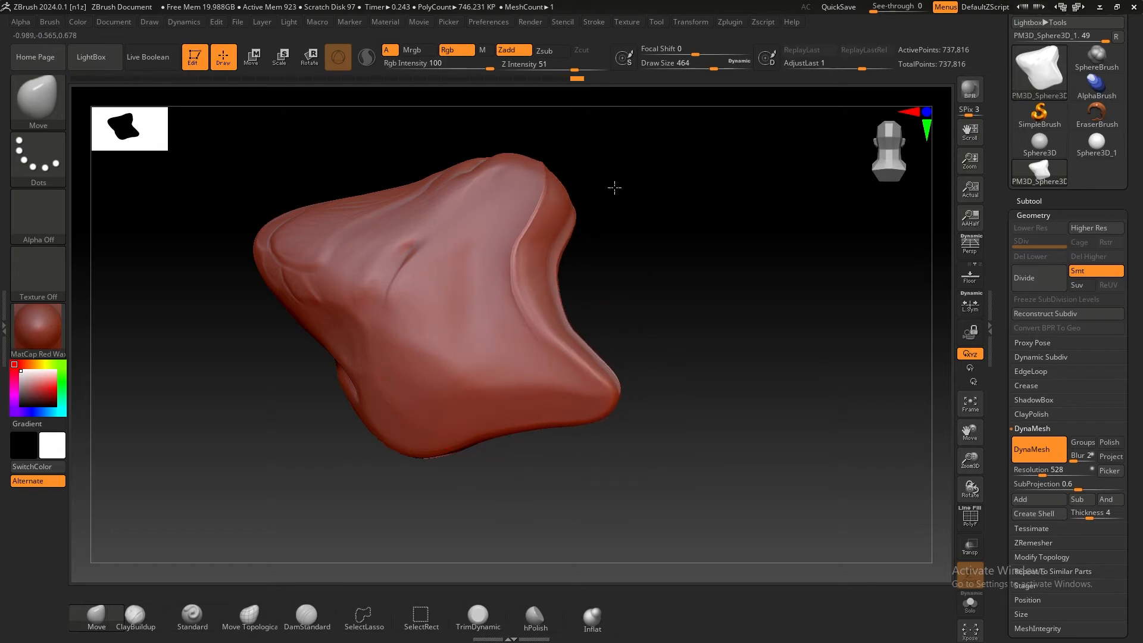
# Reshape the model from several sides with the Move brush at Draw Size 464, broadening it and forming a concave side
pyautogui.moveTo(333, 256); pyautogui.dragTo(323, 235)
pyautogui.moveTo(326, 313)
pyautogui.mouseDown()
pyautogui.moveTo(309, 381)
pyautogui.moveTo(369, 428)
pyautogui.moveTo(476, 416)
pyautogui.moveTo(528, 309)
pyautogui.moveTo(534, 238)
pyautogui.mouseUp()
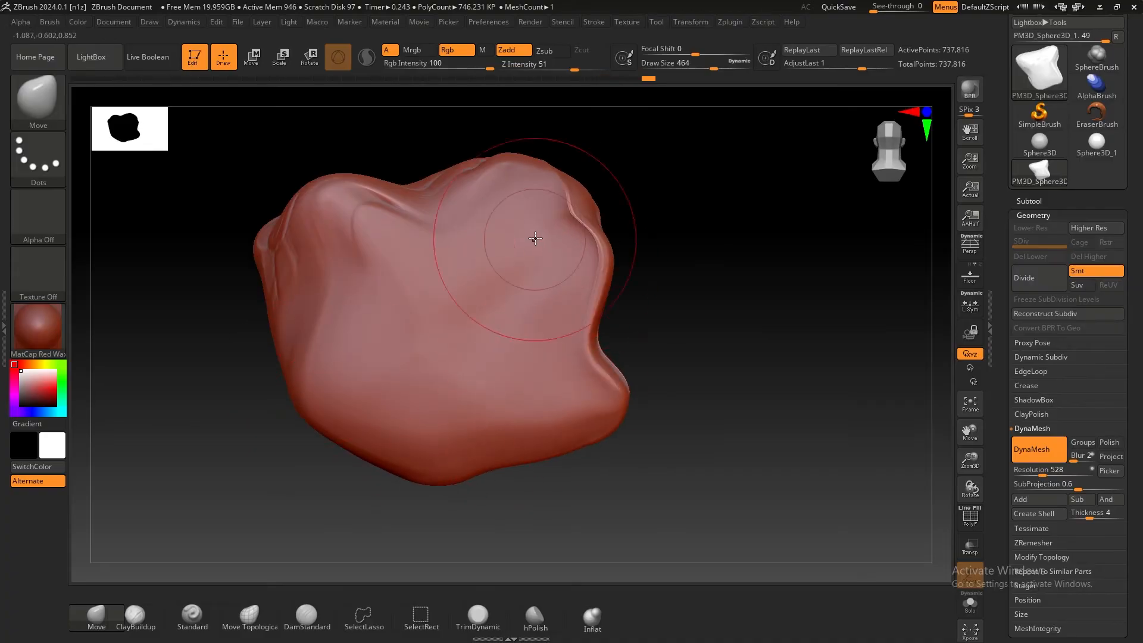
pyautogui.moveTo(534, 238)
pyautogui.keyDown('ctrl'); pyautogui.mouseDown(button='right')
pyautogui.moveTo(612, 227)
pyautogui.moveTo(569, 277)
pyautogui.moveTo(635, 349)
pyautogui.moveTo(666, 275)
pyautogui.moveTo(522, 317)
pyautogui.mouseUp(button='right'); pyautogui.keyUp('ctrl')
pyautogui.moveTo(523, 317)
pyautogui.mouseDown()
pyautogui.moveTo(518, 400)
pyautogui.moveTo(584, 395)
pyautogui.moveTo(428, 378)
pyautogui.mouseUp()
pyautogui.moveTo(427, 379)
pyautogui.mouseDown(button='right')
pyautogui.moveTo(383, 322)
pyautogui.moveTo(355, 339)
pyautogui.moveTo(324, 297)
pyautogui.moveTo(298, 331)
pyautogui.moveTo(280, 311)
pyautogui.mouseUp(button='right')
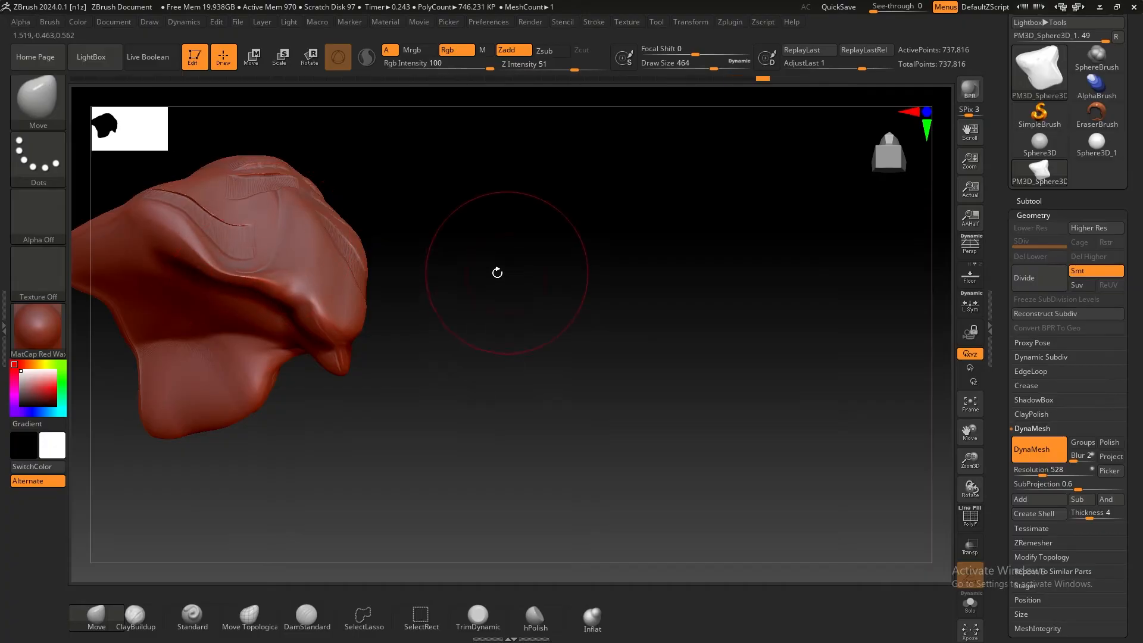
pyautogui.moveTo(498, 274); pyautogui.dragTo(621, 314, button='right')
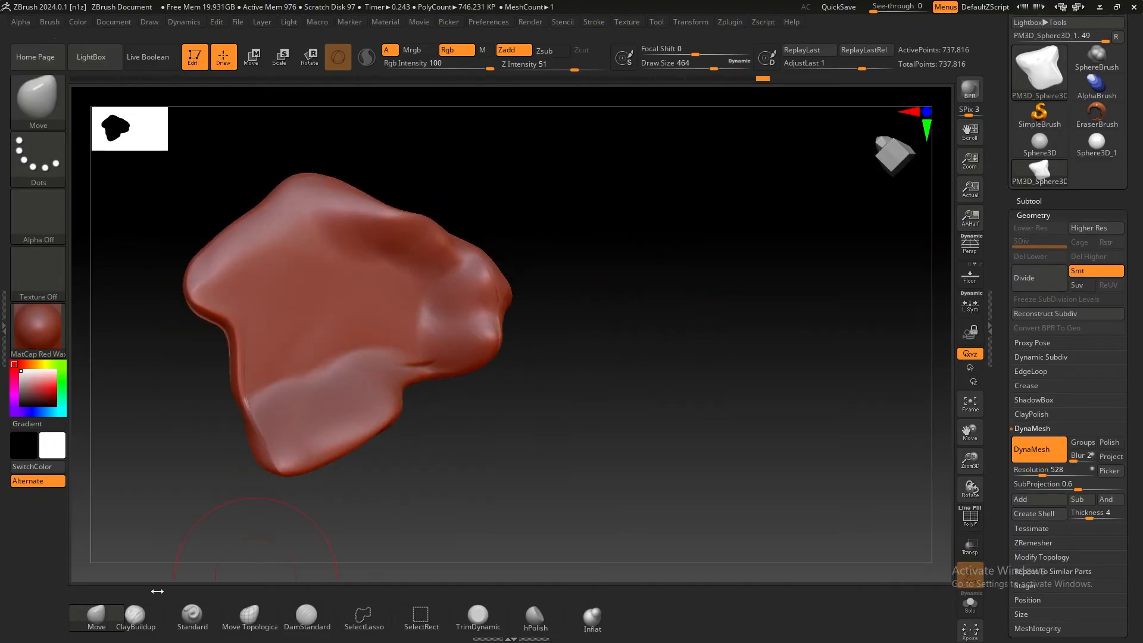
# Switch to ClayBuildup at Draw Size 268 and undo a trial Zsub stroke on the concave side
pyautogui.click(136, 616)
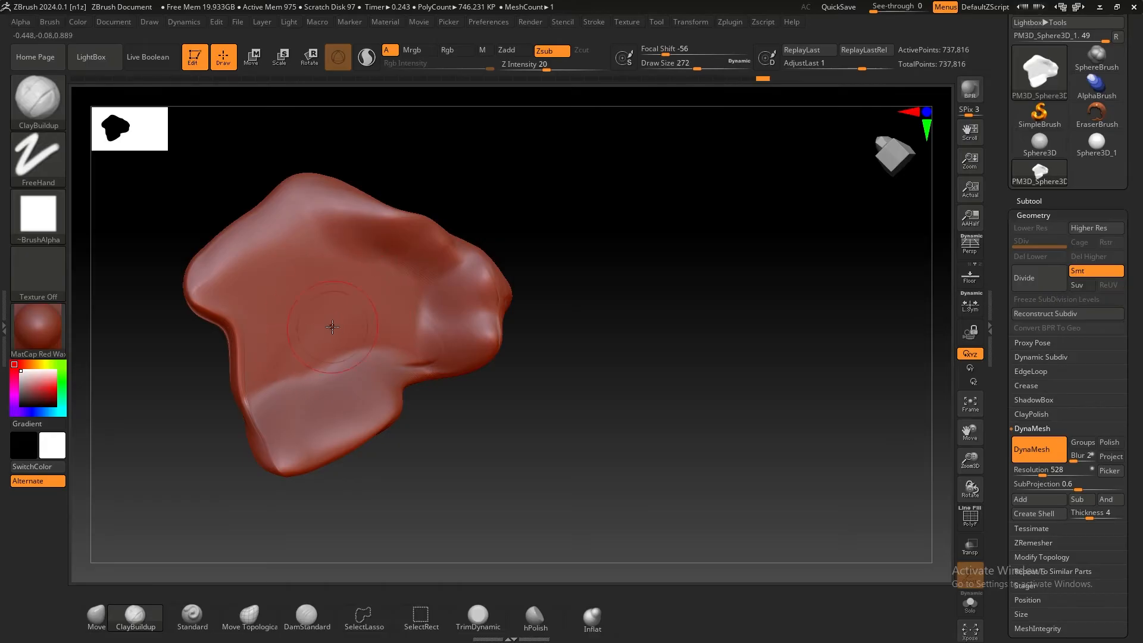
pyautogui.moveTo(365, 315)
pyautogui.mouseDown()
pyautogui.moveTo(346, 313)
pyautogui.moveTo(380, 309)
pyautogui.mouseUp()
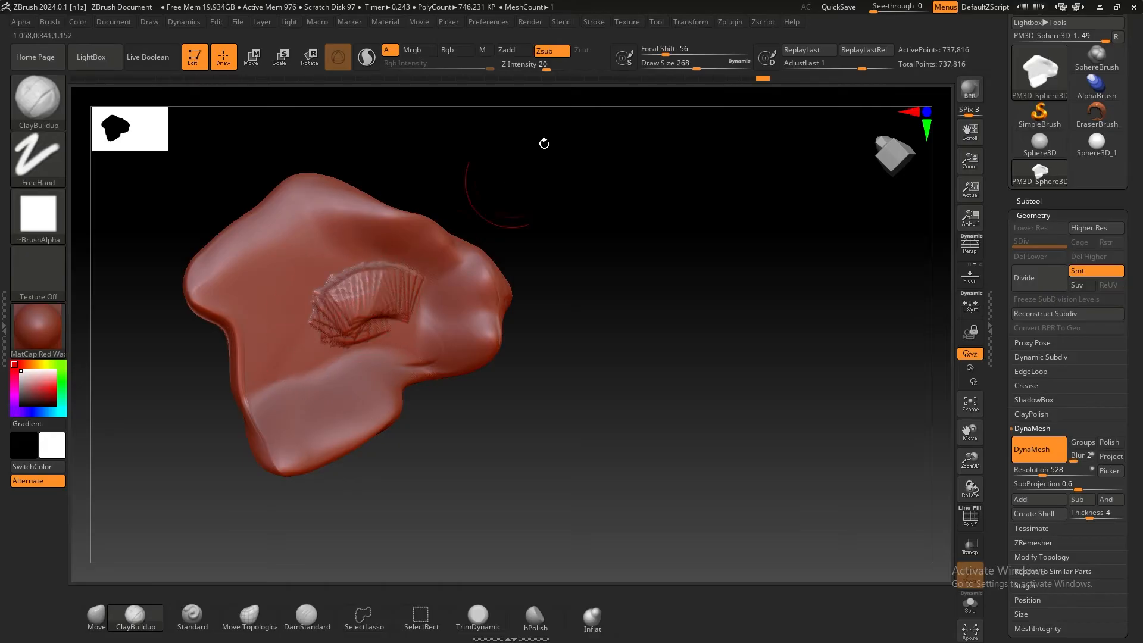
pyautogui.hotkey('ctrl', 'z')
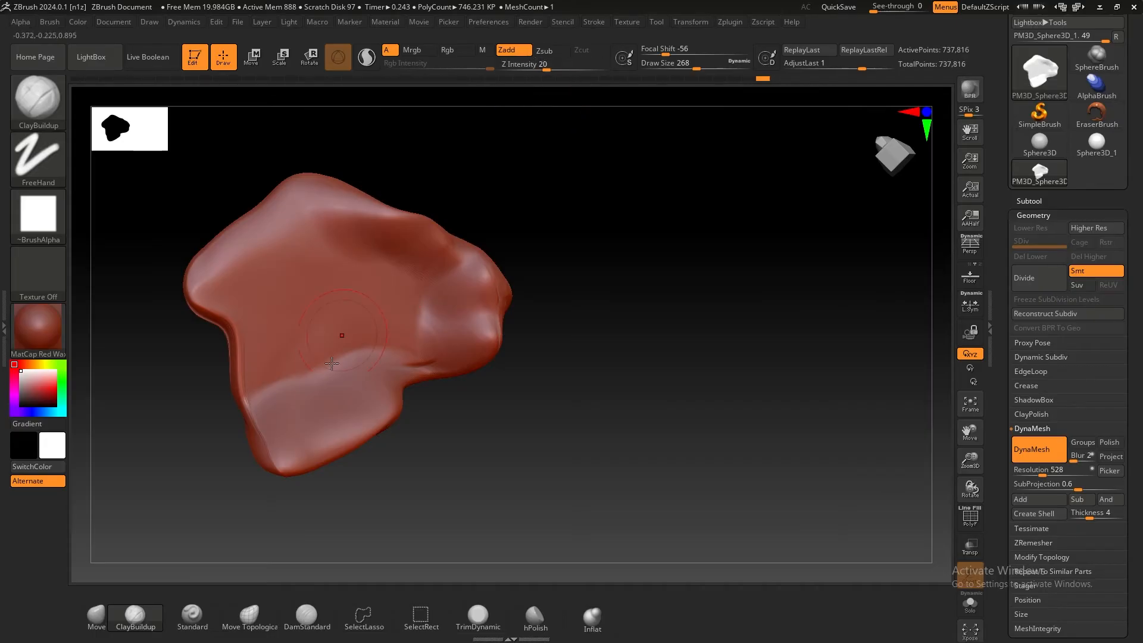
# Set ClayBuildup to Zadd and sculpt a large round recess into the model's concave side
pyautogui.moveTo(340, 321)
pyautogui.mouseDown()
pyautogui.moveTo(325, 310)
pyautogui.moveTo(357, 277)
pyautogui.moveTo(405, 298)
pyautogui.moveTo(329, 282)
pyautogui.moveTo(369, 262)
pyautogui.moveTo(381, 369)
pyautogui.mouseUp()
pyautogui.moveTo(517, 333); pyautogui.dragTo(556, 298)
pyautogui.moveTo(390, 285)
pyautogui.mouseDown()
pyautogui.moveTo(384, 304)
pyautogui.moveTo(360, 306)
pyautogui.moveTo(361, 289)
pyautogui.mouseUp()
pyautogui.moveTo(560, 238)
pyautogui.mouseDown()
pyautogui.moveTo(597, 181)
pyautogui.moveTo(498, 189)
pyautogui.moveTo(564, 199)
pyautogui.moveTo(586, 182)
pyautogui.mouseUp()
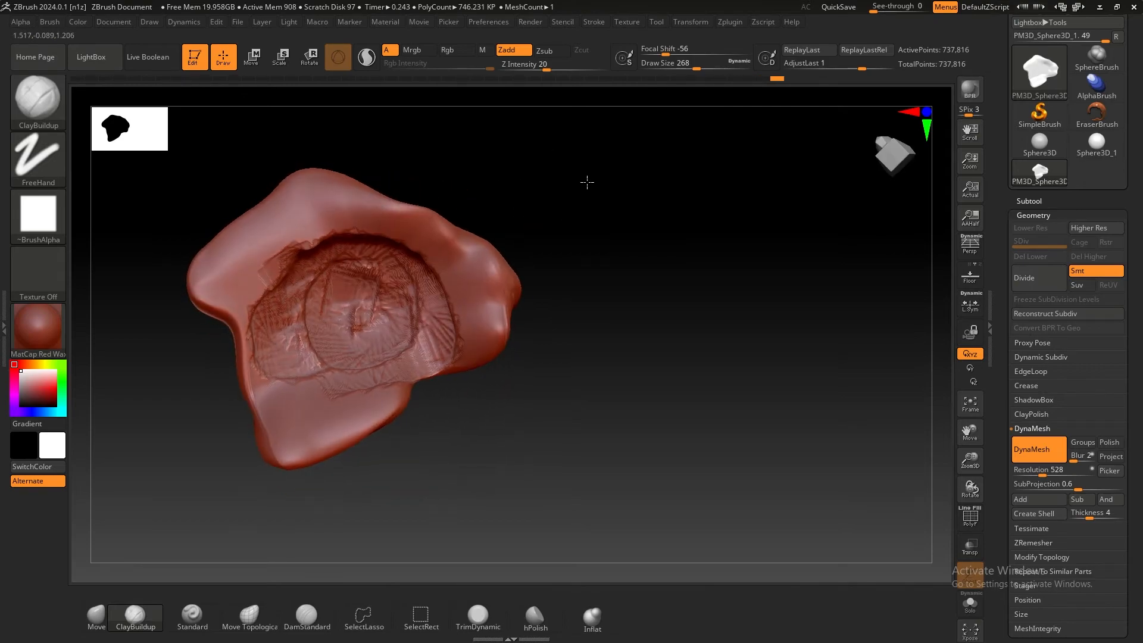
pyautogui.moveTo(351, 288); pyautogui.dragTo(343, 307)
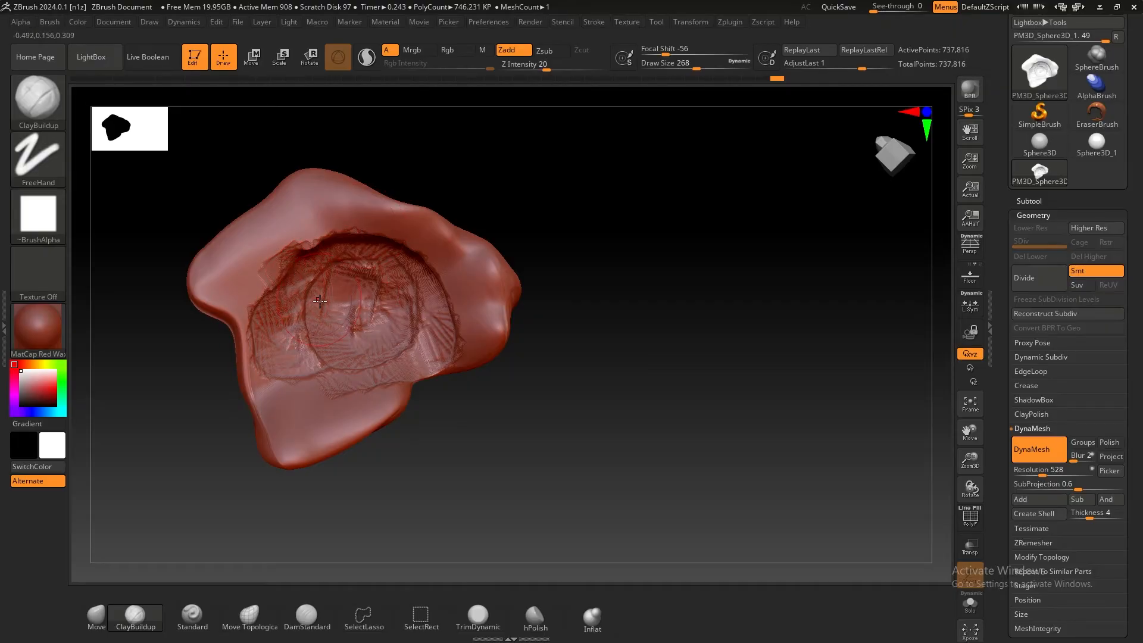
# Smooth the rough strokes inside and around the round recess with the Smooth brush at Draw Size 268
pyautogui.press('shift')
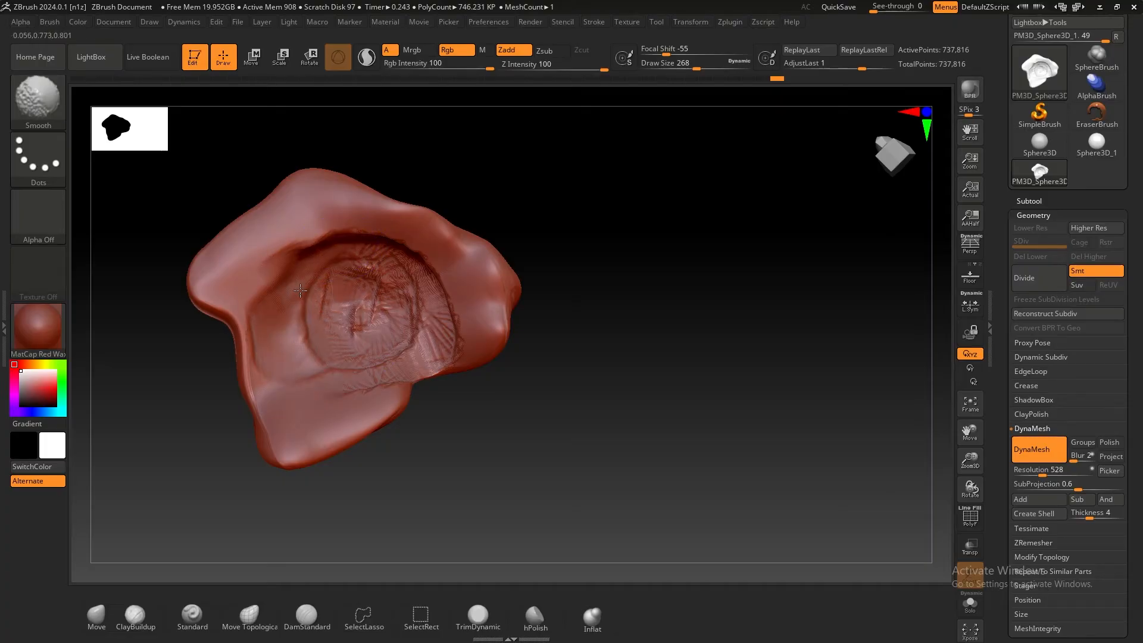
pyautogui.moveTo(694, 355)
pyautogui.mouseDown()
pyautogui.moveTo(341, 260)
pyautogui.moveTo(605, 367)
pyautogui.moveTo(431, 338)
pyautogui.mouseUp()
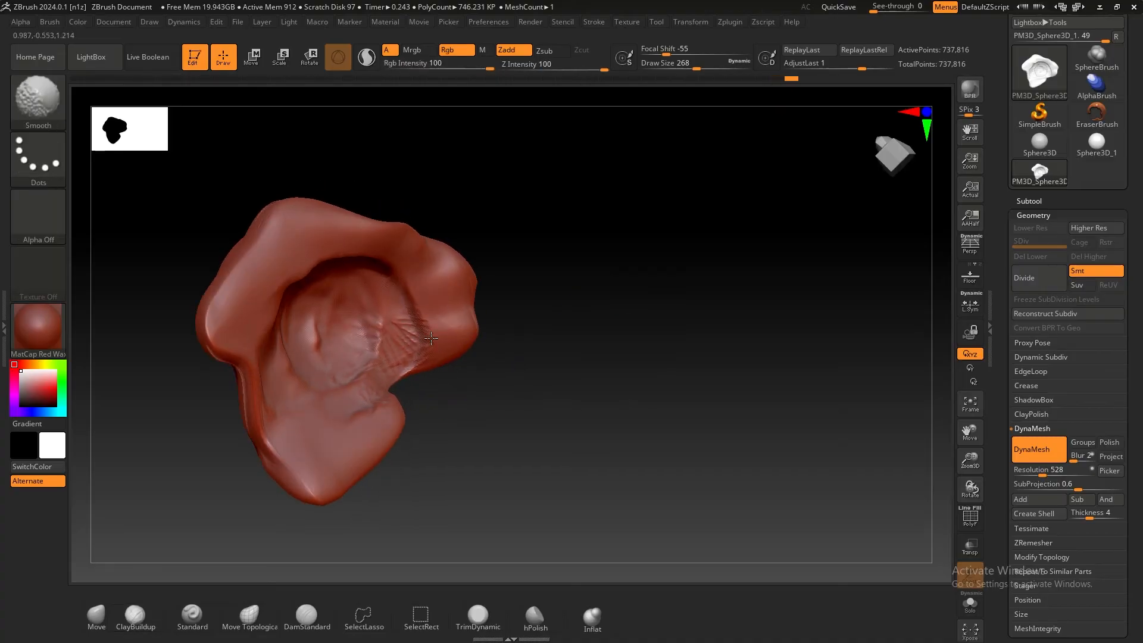
pyautogui.moveTo(359, 365); pyautogui.dragTo(400, 357, button='right')
pyautogui.moveTo(387, 357)
pyautogui.keyDown('shift'); pyautogui.mouseDown()
pyautogui.moveTo(322, 330)
pyautogui.moveTo(339, 411)
pyautogui.mouseUp(); pyautogui.keyUp('shift')
# Smooth some of the ClayBuildup strokes on the model's outer side, opposite the recess
pyautogui.moveTo(597, 323)
pyautogui.mouseDown()
pyautogui.moveTo(510, 222)
pyautogui.moveTo(484, 261)
pyautogui.moveTo(494, 269)
pyautogui.mouseUp()
pyautogui.keyDown('ctrl'); pyautogui.moveTo(494, 268); pyautogui.dragTo(574, 283, button='right'); pyautogui.keyUp('ctrl')
pyautogui.moveTo(574, 283); pyautogui.dragTo(535, 256)
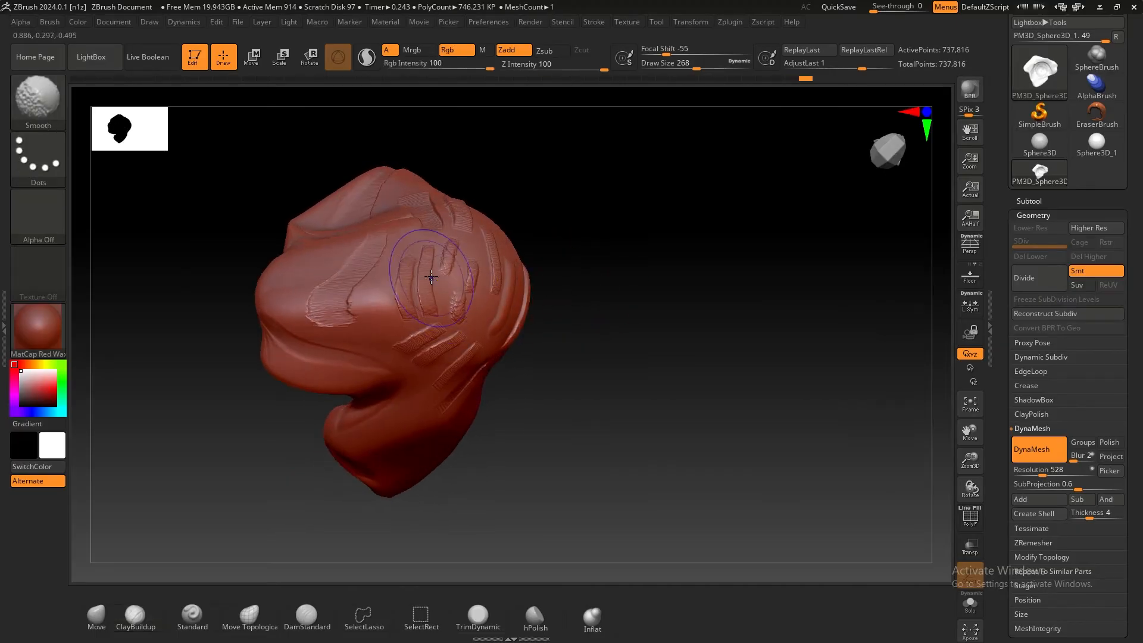
pyautogui.moveTo(432, 270)
pyautogui.keyDown('shift'); pyautogui.mouseDown()
pyautogui.moveTo(423, 249)
pyautogui.moveTo(434, 265)
pyautogui.mouseUp(); pyautogui.keyUp('shift')
pyautogui.moveTo(679, 293); pyautogui.dragTo(482, 284)
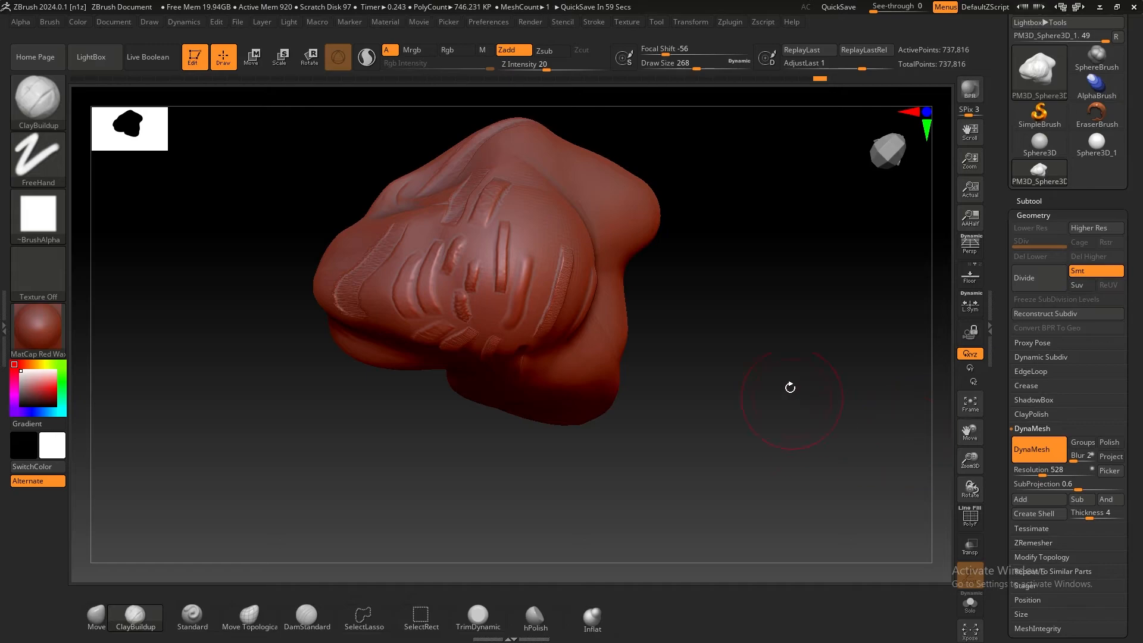
pyautogui.moveTo(790, 388); pyautogui.dragTo(557, 249)
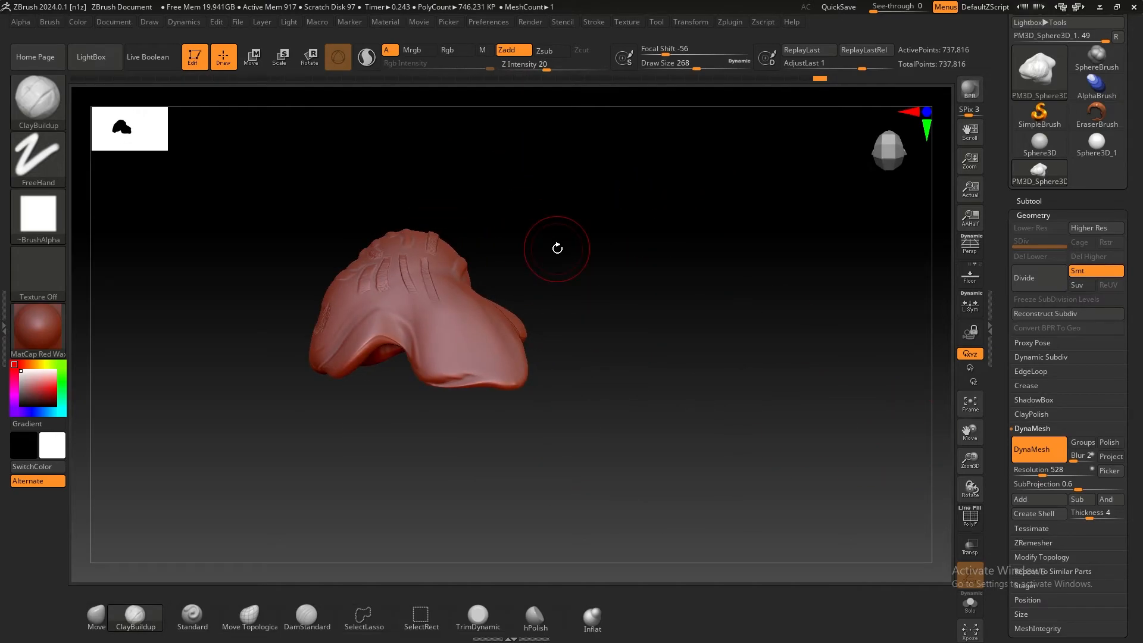
pyautogui.click(15, 98)
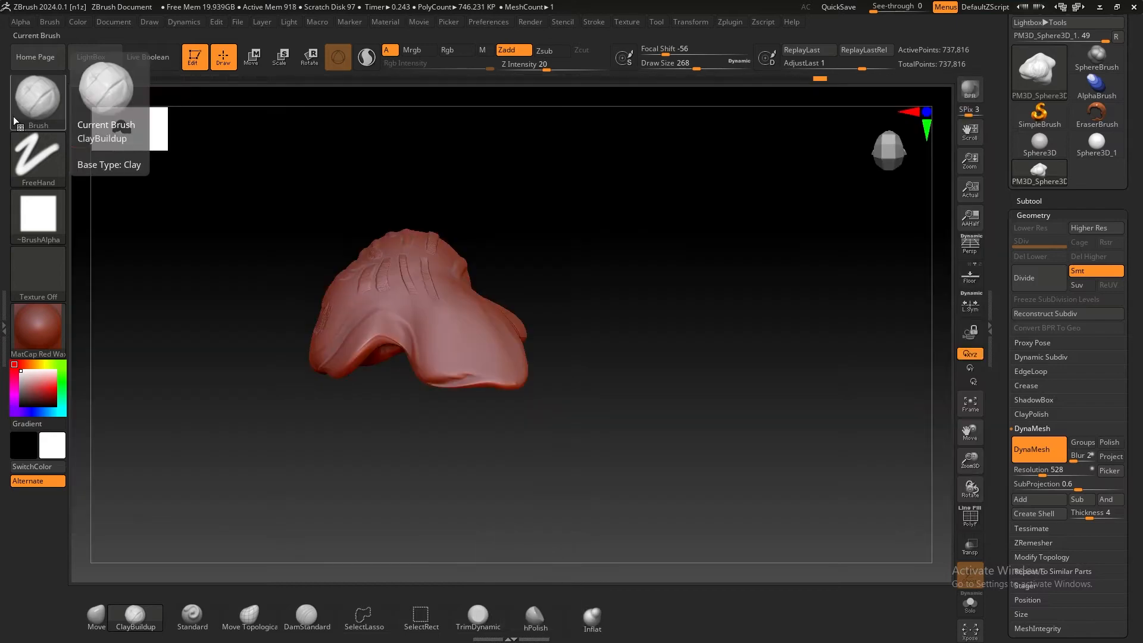
pyautogui.click(32, 116)
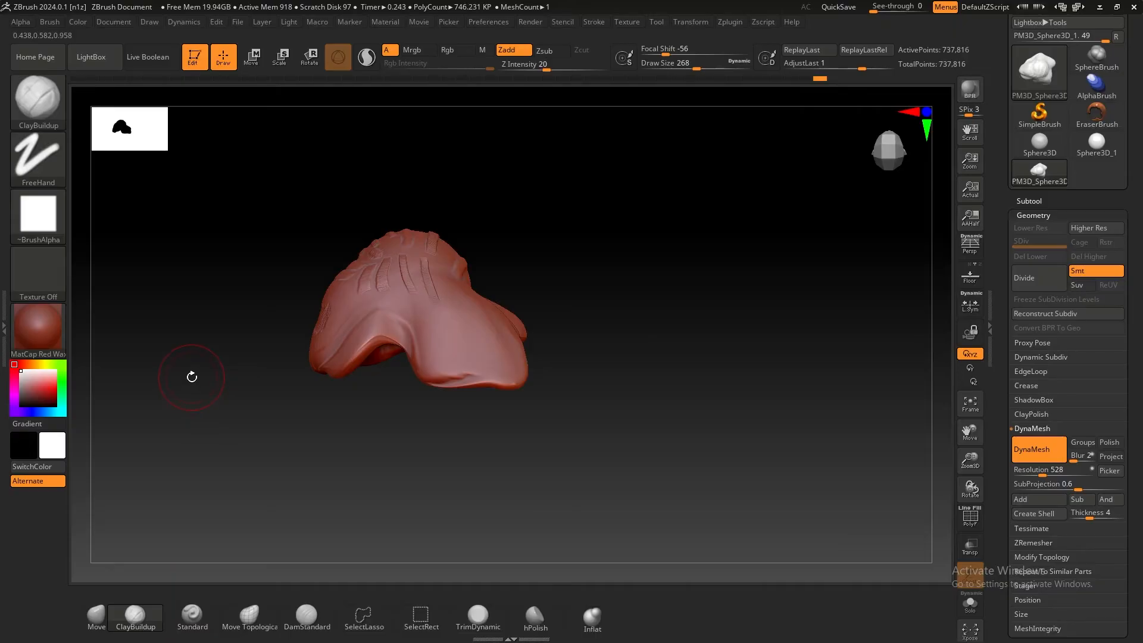
pyautogui.moveTo(694, 238)
pyautogui.mouseDown()
pyautogui.moveTo(727, 441)
pyautogui.moveTo(712, 329)
pyautogui.moveTo(634, 373)
pyautogui.moveTo(610, 316)
pyautogui.mouseUp()
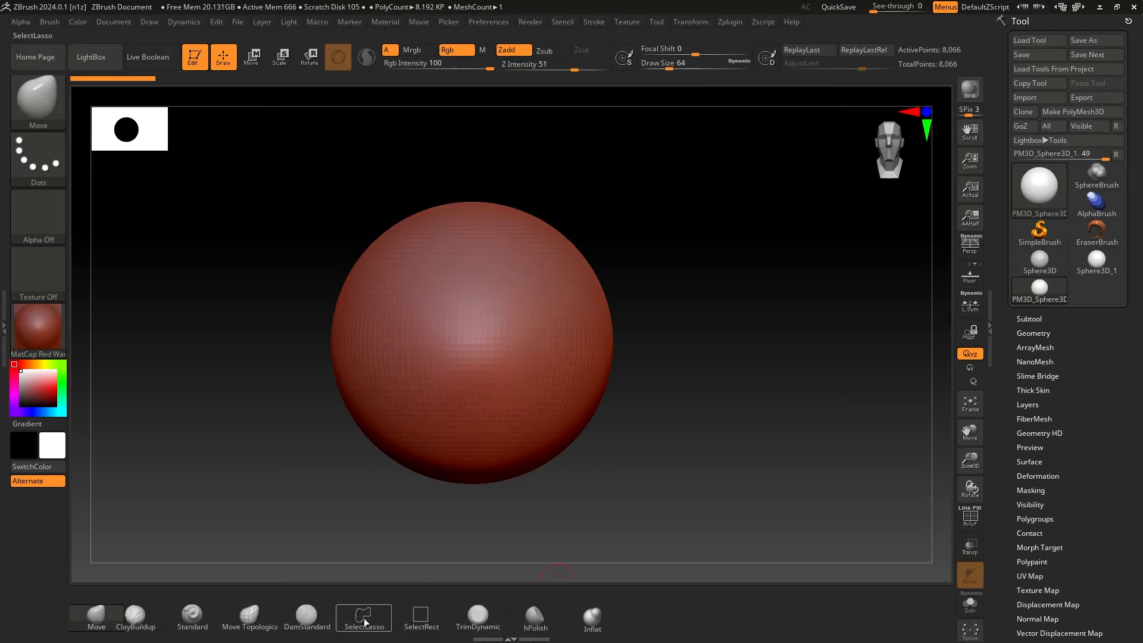
# With the Move brush at Draw Size 376, pull bulges out of the sphere's upper left, upper right and lower right
pyautogui.click(38, 95)
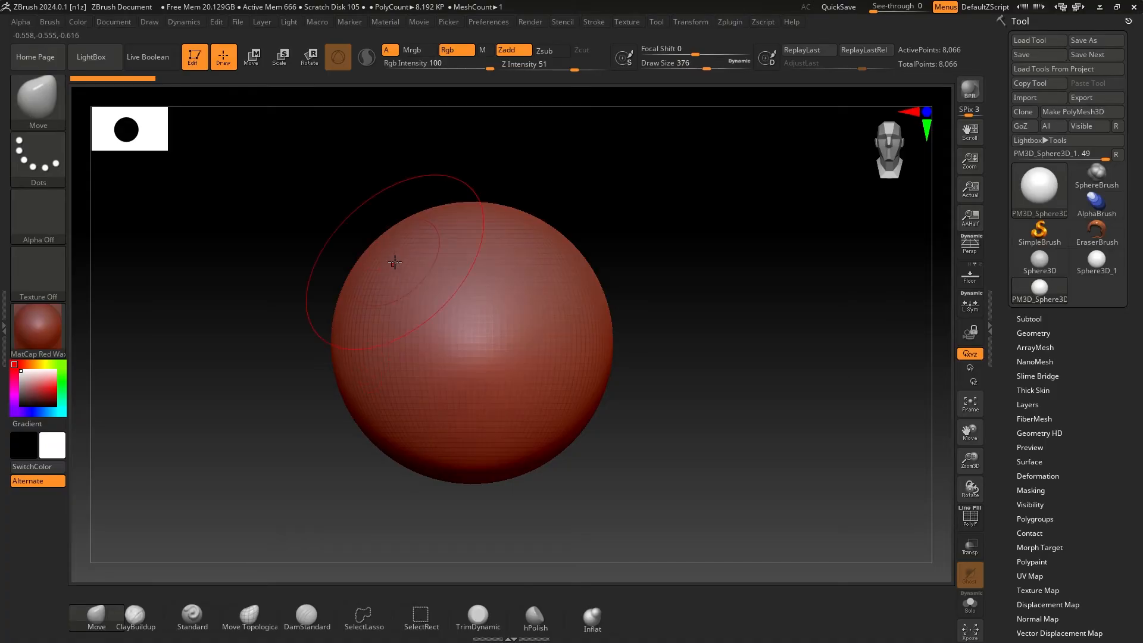
pyautogui.moveTo(394, 261); pyautogui.dragTo(283, 202)
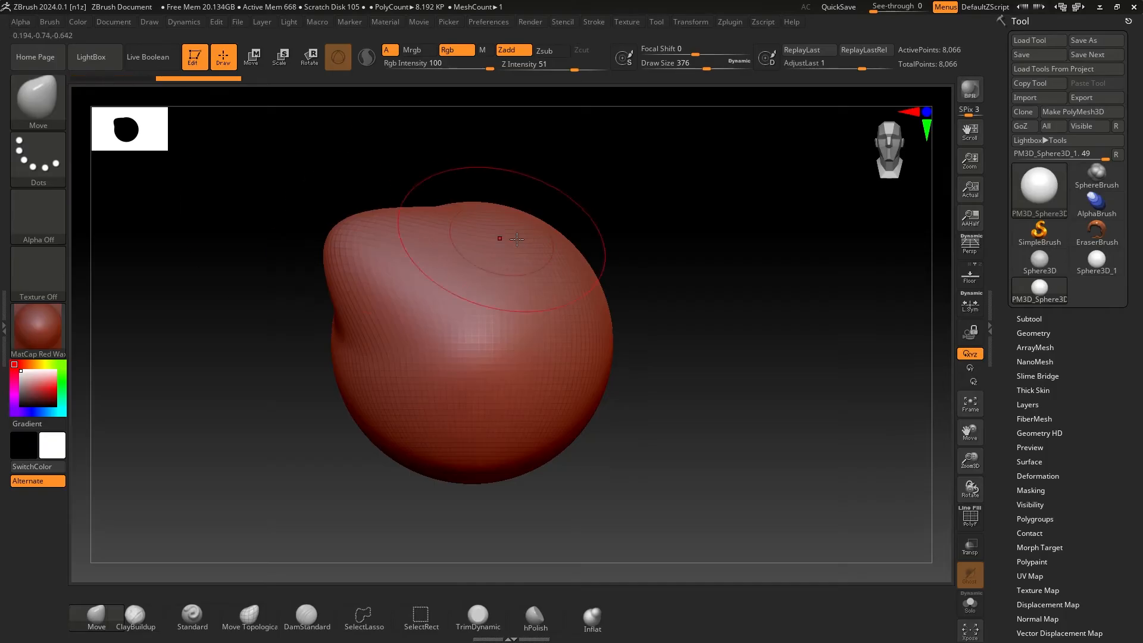
pyautogui.moveTo(517, 239)
pyautogui.mouseDown()
pyautogui.moveTo(577, 214)
pyautogui.moveTo(643, 163)
pyautogui.mouseUp()
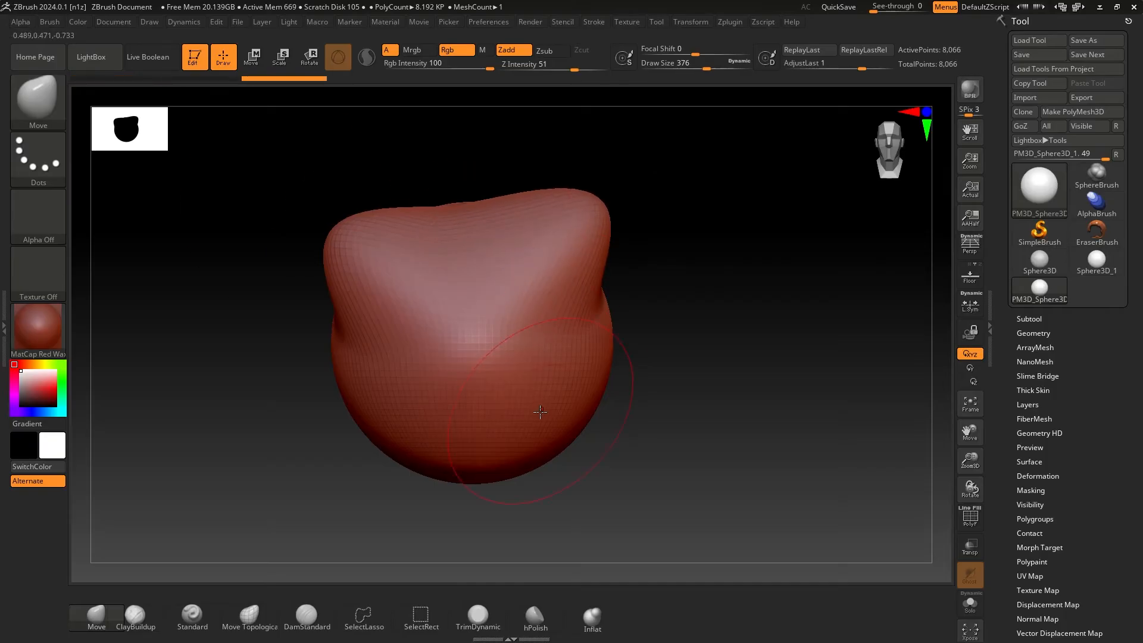
pyautogui.moveTo(540, 411); pyautogui.dragTo(744, 475)
# Stretch the upper-right bulge outward into a long horn with the Move brush
pyautogui.moveTo(680, 349)
pyautogui.mouseDown()
pyautogui.moveTo(717, 288)
pyautogui.moveTo(670, 268)
pyautogui.moveTo(643, 350)
pyautogui.mouseUp()
pyautogui.moveTo(538, 288); pyautogui.dragTo(651, 194)
pyautogui.keyDown('alt'); pyautogui.moveTo(663, 276); pyautogui.dragTo(616, 322); pyautogui.keyUp('alt')
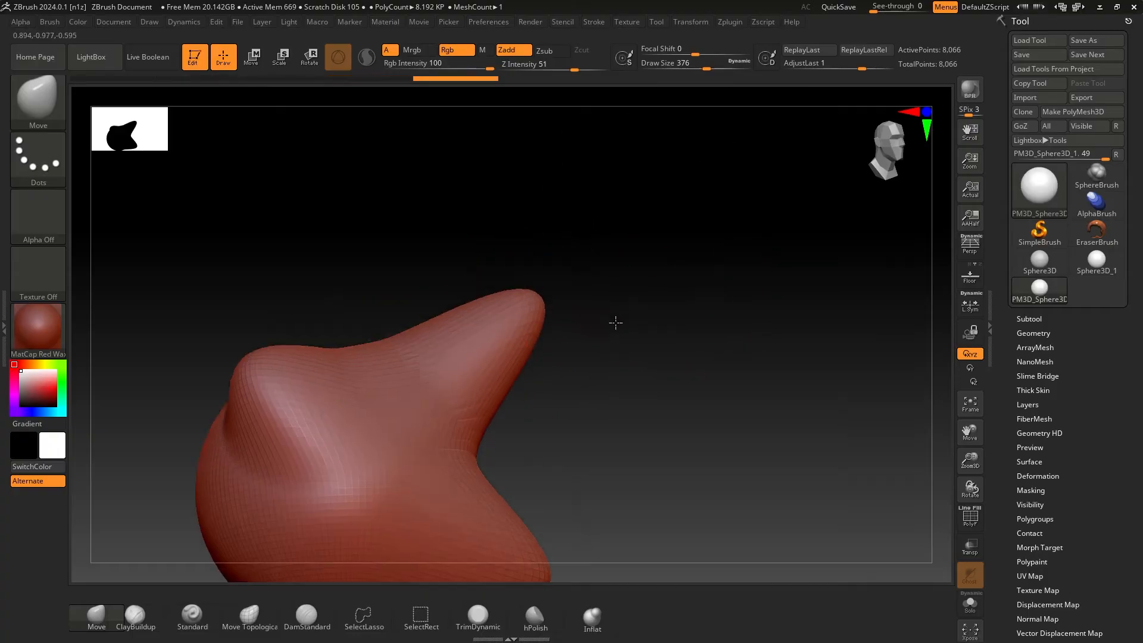
pyautogui.moveTo(513, 349)
pyautogui.mouseDown()
pyautogui.moveTo(520, 316)
pyautogui.moveTo(625, 222)
pyautogui.moveTo(601, 280)
pyautogui.moveTo(618, 230)
pyautogui.moveTo(722, 146)
pyautogui.mouseUp()
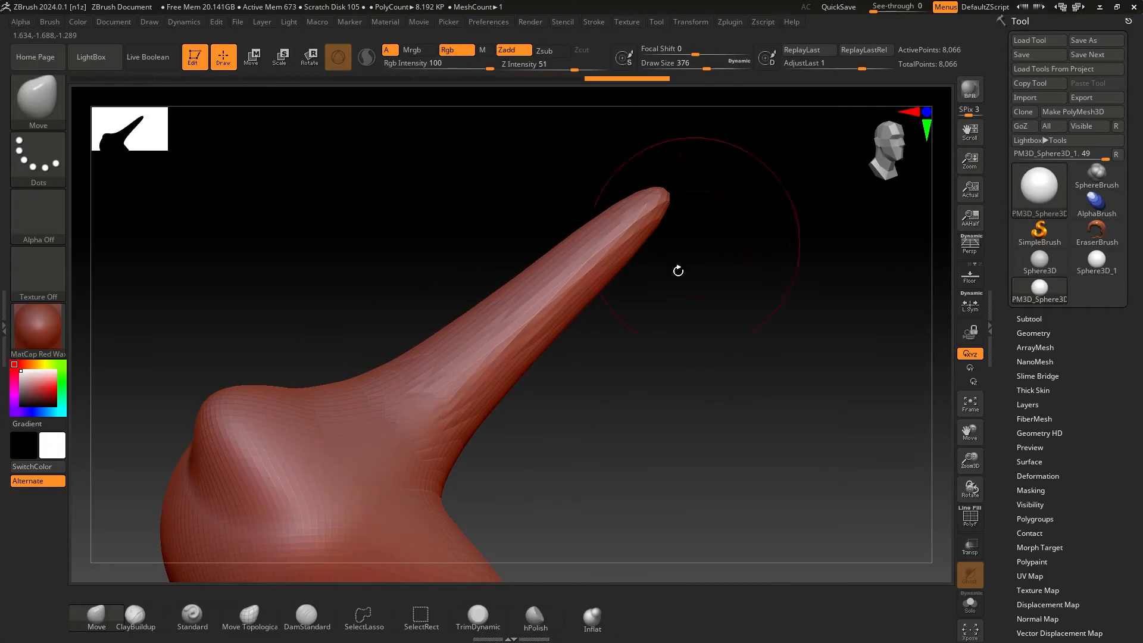
pyautogui.moveTo(663, 357); pyautogui.dragTo(733, 442)
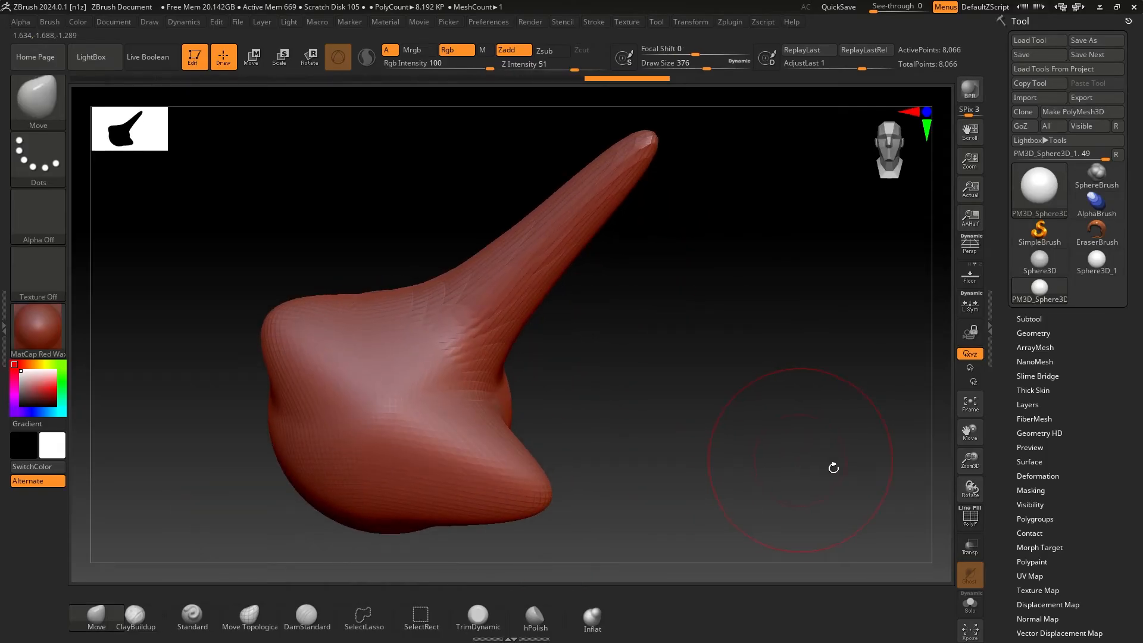
# Show the wireframe and pull a second long horn out of the opposite side of the body with the Move brush
pyautogui.click(970, 518)
pyautogui.moveTo(726, 344); pyautogui.dragTo(667, 372)
pyautogui.moveTo(538, 307); pyautogui.dragTo(598, 321)
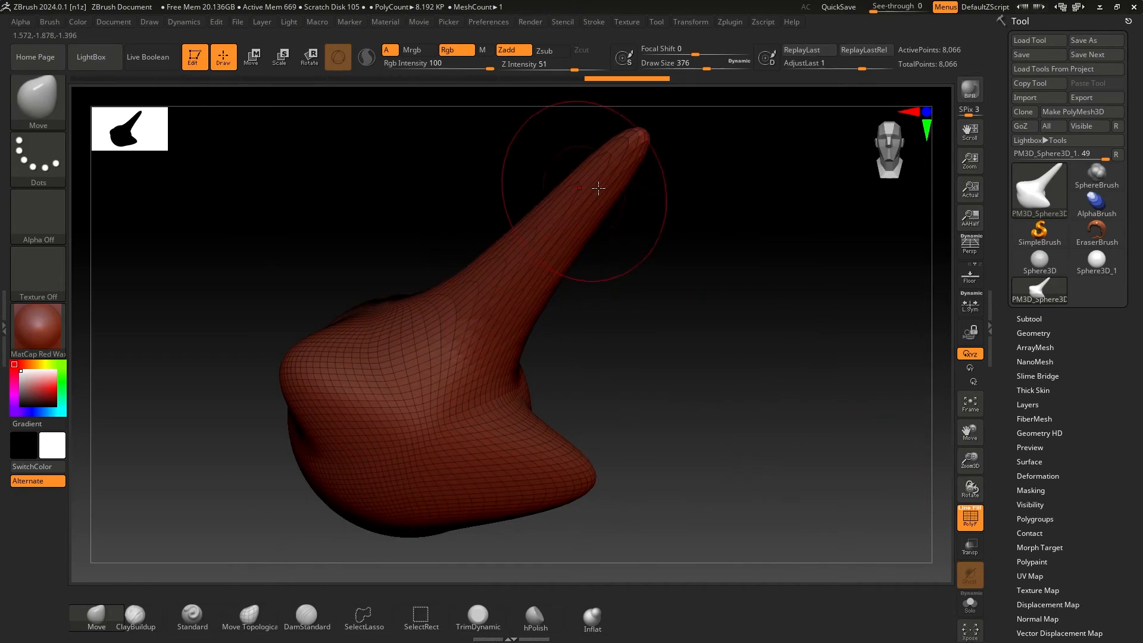
pyautogui.moveTo(659, 217)
pyautogui.mouseDown()
pyautogui.moveTo(666, 299)
pyautogui.moveTo(529, 209)
pyautogui.mouseUp()
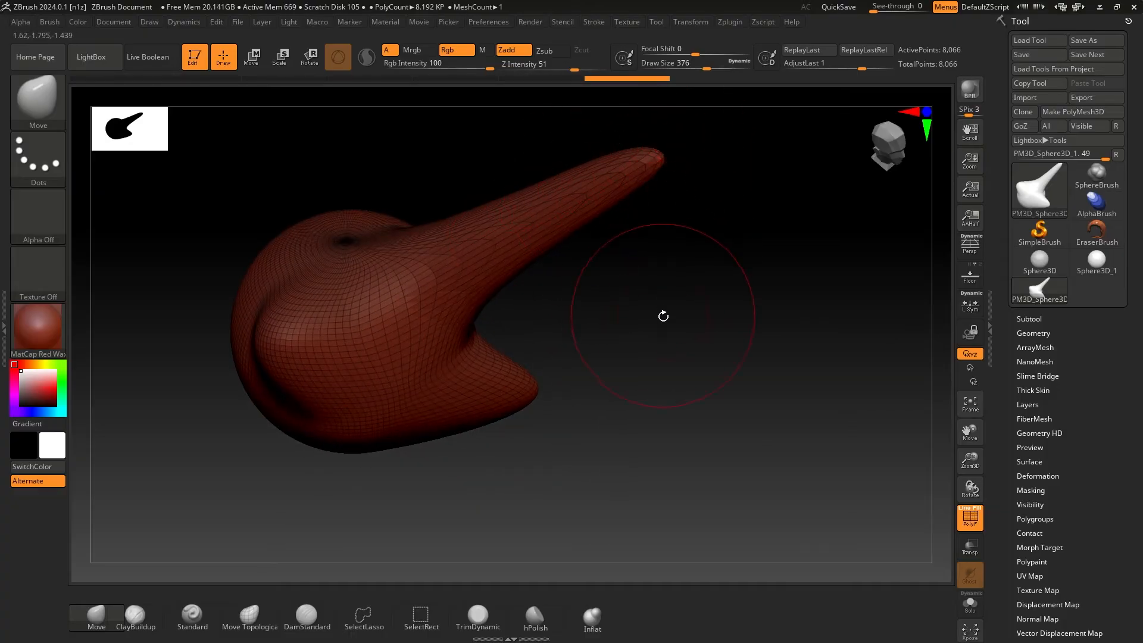
pyautogui.moveTo(663, 316); pyautogui.dragTo(725, 306)
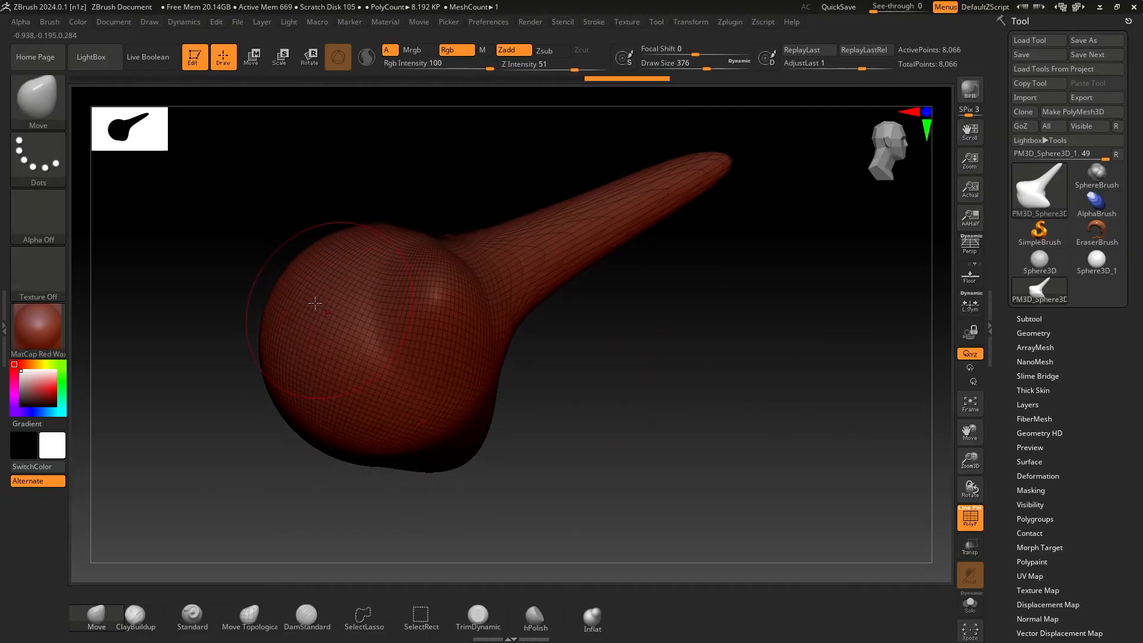
pyautogui.moveTo(258, 290)
pyautogui.mouseDown()
pyautogui.moveTo(166, 237)
pyautogui.moveTo(345, 294)
pyautogui.moveTo(301, 299)
pyautogui.moveTo(166, 194)
pyautogui.mouseUp()
pyautogui.moveTo(304, 236)
pyautogui.keyDown('alt'); pyautogui.mouseDown()
pyautogui.moveTo(524, 311)
pyautogui.moveTo(409, 341)
pyautogui.moveTo(232, 232)
pyautogui.mouseUp(); pyautogui.keyUp('alt')
pyautogui.moveTo(119, 158)
pyautogui.mouseDown()
pyautogui.moveTo(518, 288)
pyautogui.moveTo(418, 320)
pyautogui.moveTo(298, 263)
pyautogui.moveTo(286, 239)
pyautogui.mouseUp()
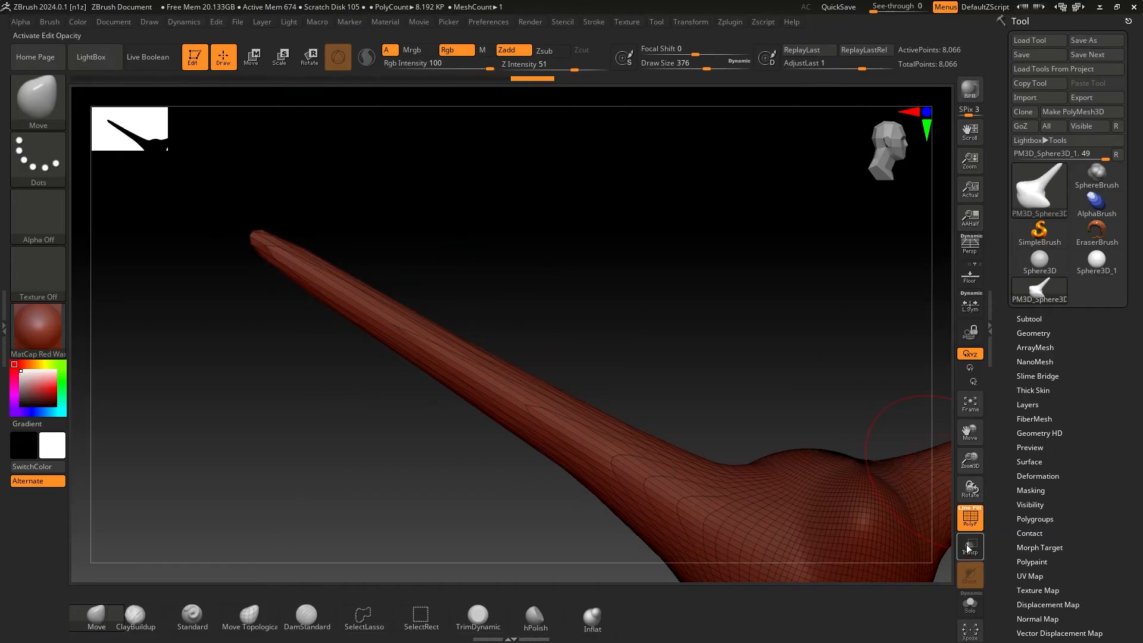
# Hide the wireframe and open the tool's Geometry settings
pyautogui.click(960, 523)
pyautogui.moveTo(607, 331); pyautogui.dragTo(541, 308)
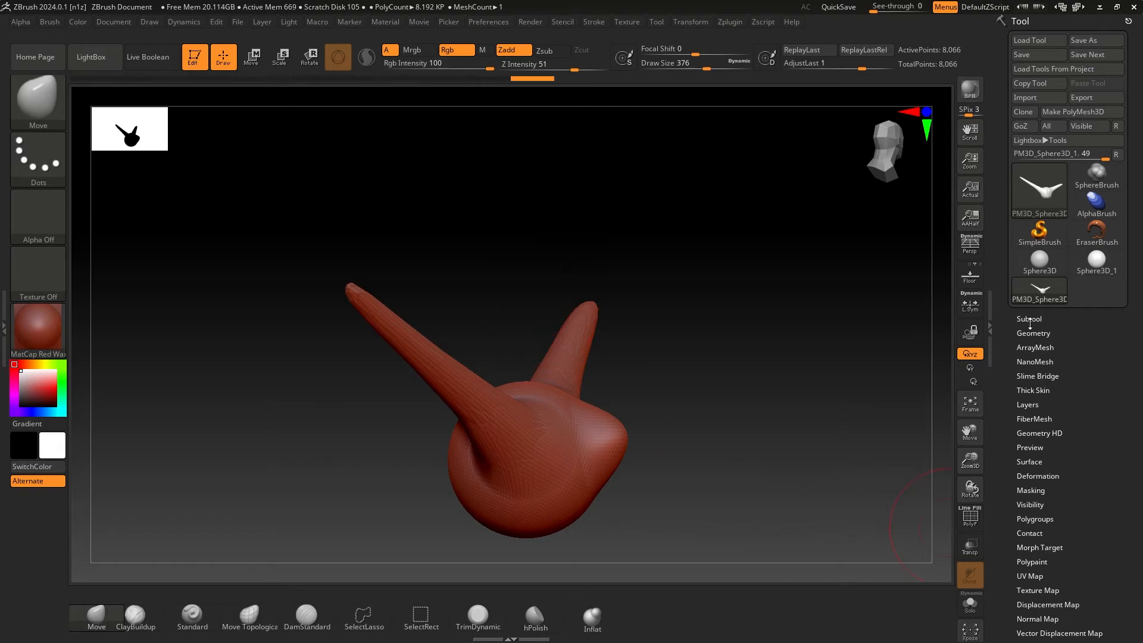
pyautogui.moveTo(695, 374)
pyautogui.mouseDown()
pyautogui.moveTo(645, 342)
pyautogui.moveTo(805, 438)
pyautogui.moveTo(503, 347)
pyautogui.mouseUp()
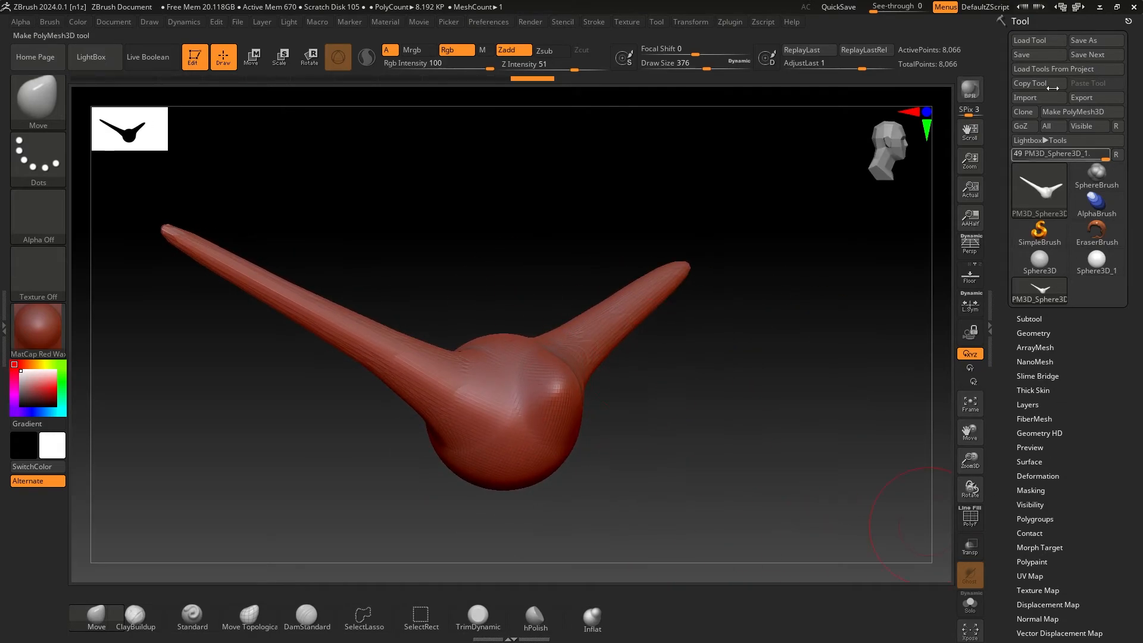
pyautogui.click(1032, 334)
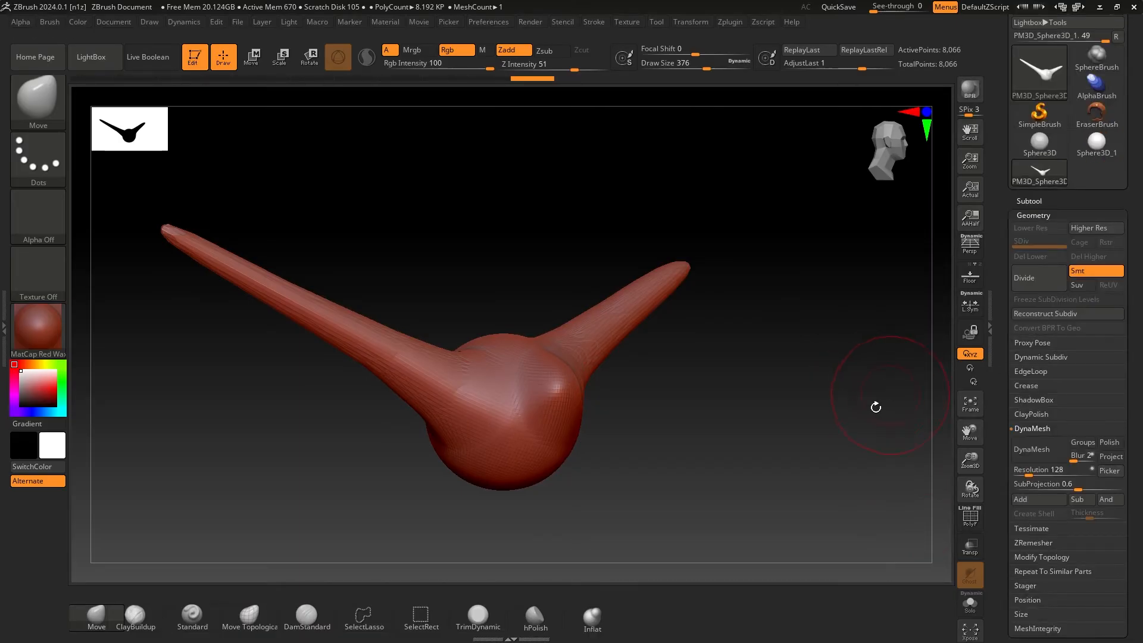
# Check the horned mesh's wireframe, hide it again and divide the mesh once to subdivision level 2
pyautogui.moveTo(831, 430); pyautogui.dragTo(542, 290)
pyautogui.click(970, 516)
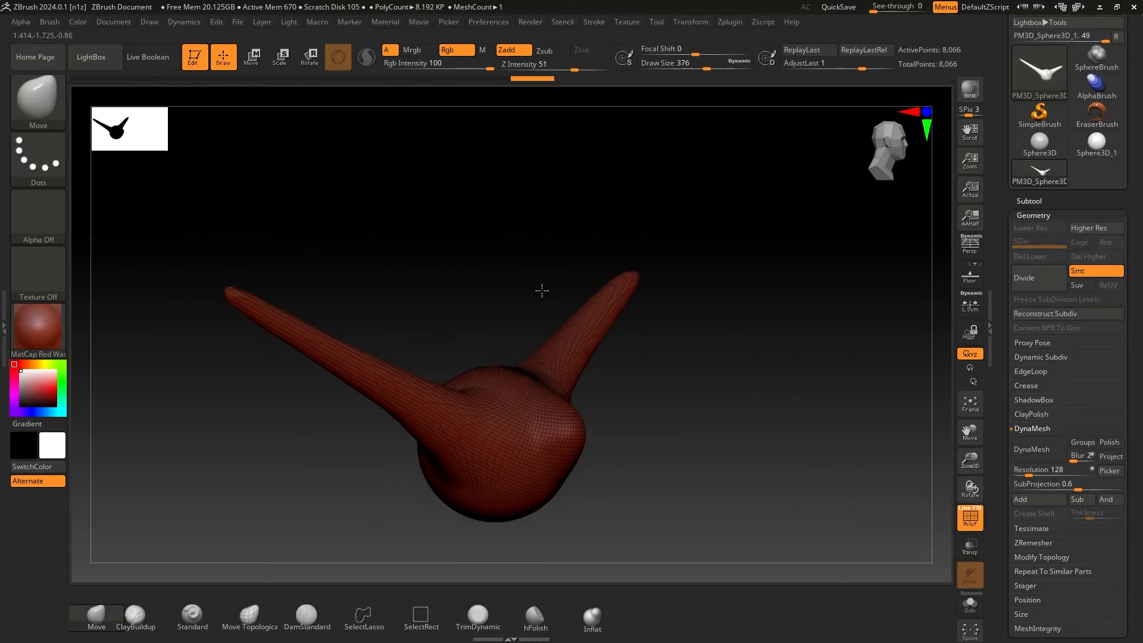
pyautogui.moveTo(712, 436)
pyautogui.mouseDown()
pyautogui.moveTo(748, 469)
pyautogui.moveTo(767, 446)
pyautogui.moveTo(658, 395)
pyautogui.moveTo(639, 438)
pyautogui.mouseUp()
pyautogui.click(956, 516)
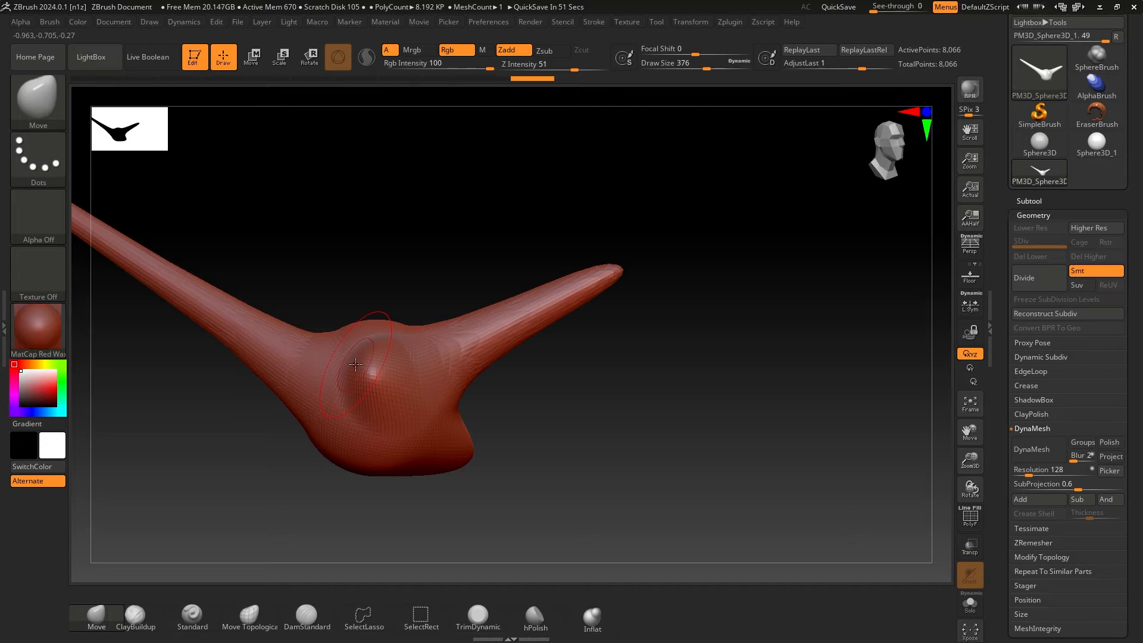
pyautogui.moveTo(736, 431); pyautogui.dragTo(917, 292)
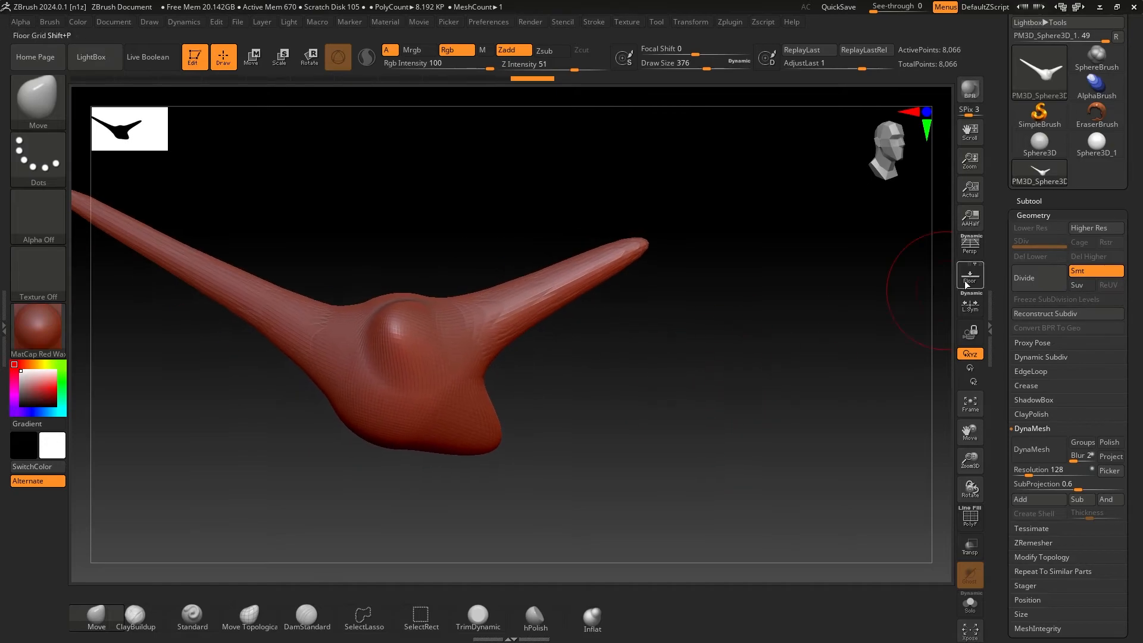
pyautogui.click(1020, 280)
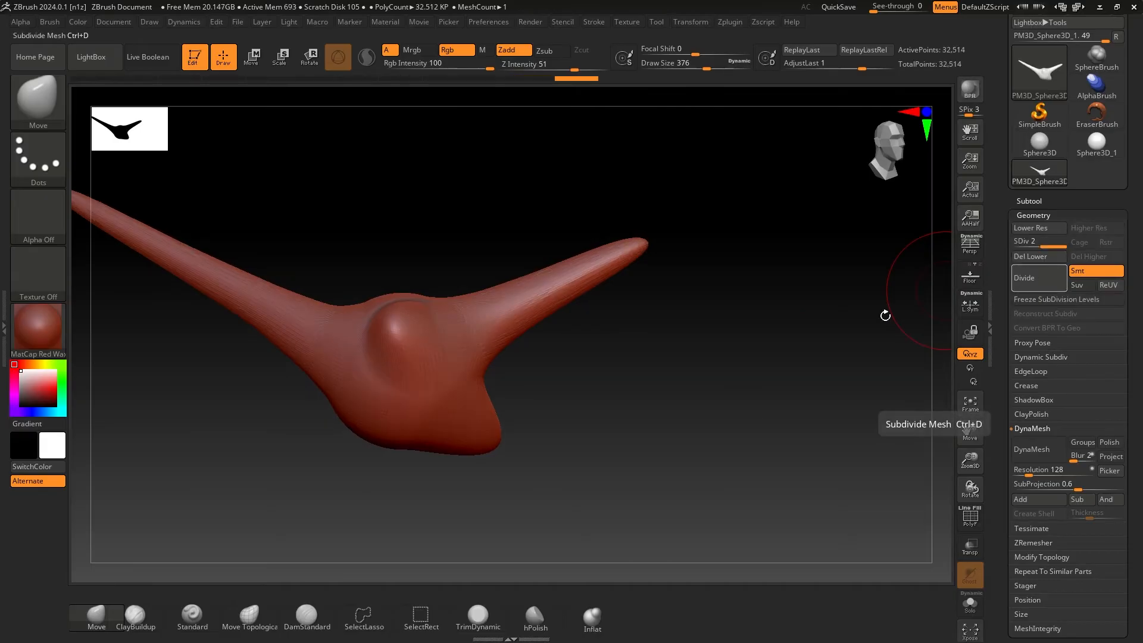
# Inspect the horn's wireframe, then divide the mesh two more times to subdivision level 4
pyautogui.moveTo(693, 332); pyautogui.dragTo(405, 396)
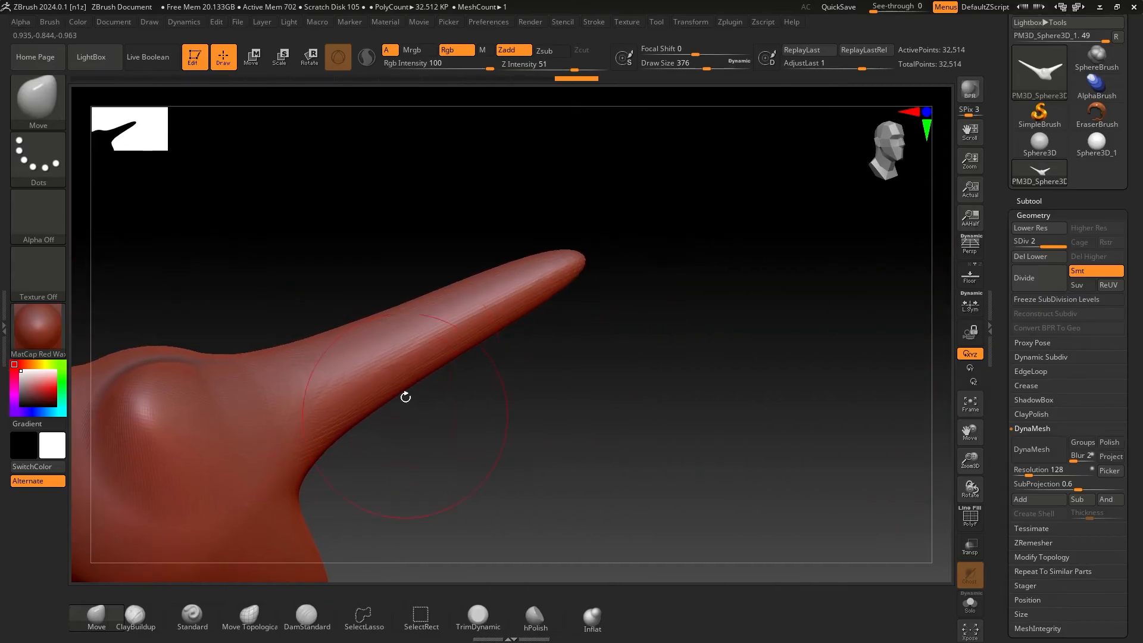
pyautogui.click(965, 519)
pyautogui.moveTo(528, 409); pyautogui.dragTo(390, 332)
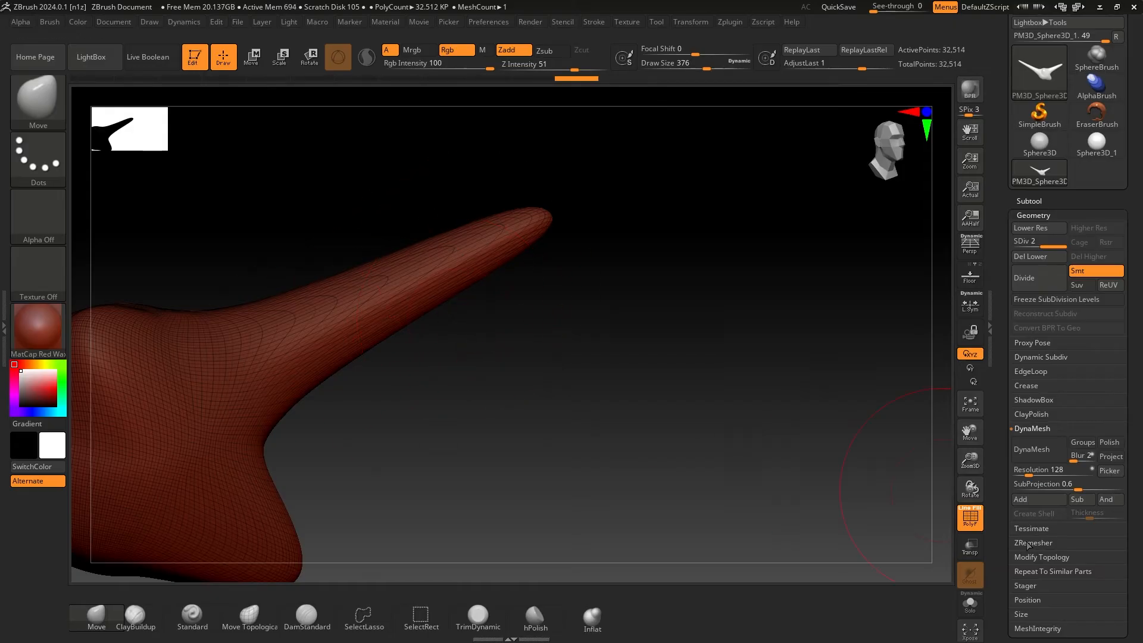
pyautogui.click(968, 526)
pyautogui.moveTo(689, 419); pyautogui.dragTo(395, 369)
pyautogui.moveTo(543, 322); pyautogui.dragTo(703, 375)
pyautogui.click(1038, 279)
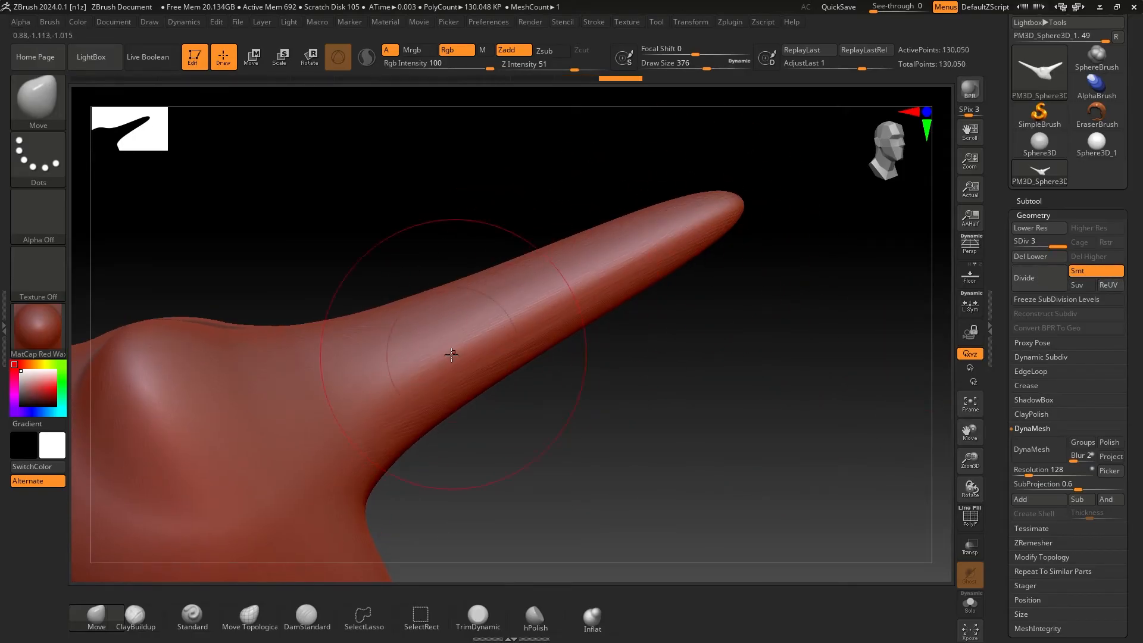
pyautogui.click(1052, 285)
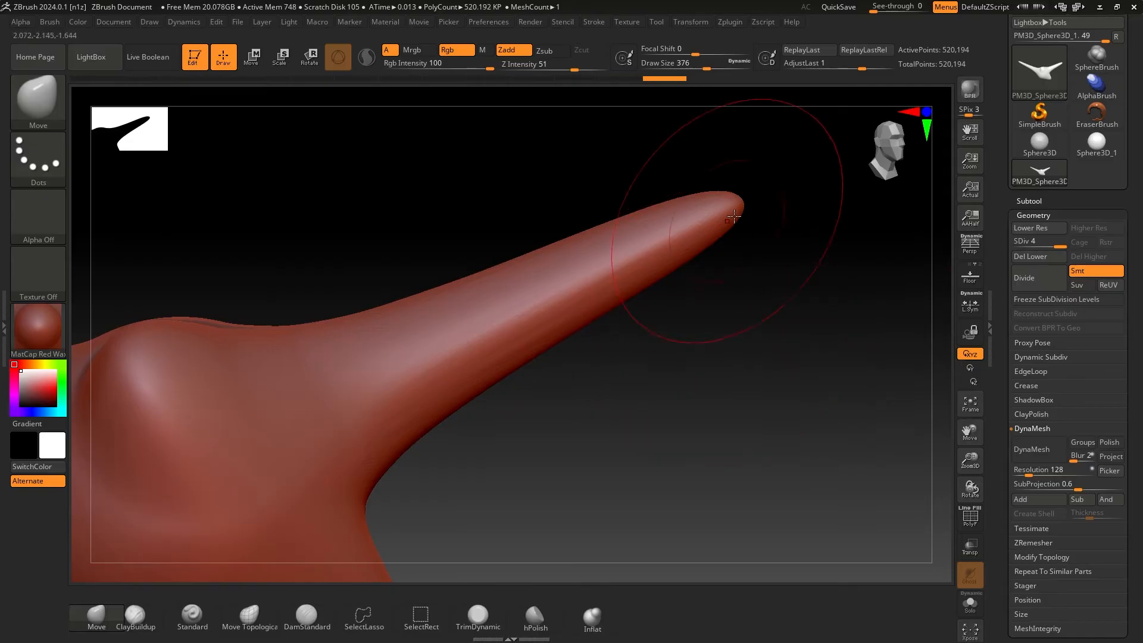
# Examine the surface smoothness and polygon distribution along the horns and on the body, with the wireframe off and on
pyautogui.moveTo(766, 183)
pyautogui.mouseDown()
pyautogui.moveTo(714, 256)
pyautogui.moveTo(423, 240)
pyautogui.moveTo(859, 349)
pyautogui.moveTo(571, 291)
pyautogui.moveTo(452, 252)
pyautogui.moveTo(574, 294)
pyautogui.moveTo(480, 245)
pyautogui.moveTo(400, 235)
pyautogui.moveTo(528, 291)
pyautogui.moveTo(426, 275)
pyautogui.moveTo(528, 314)
pyautogui.moveTo(416, 306)
pyautogui.mouseUp()
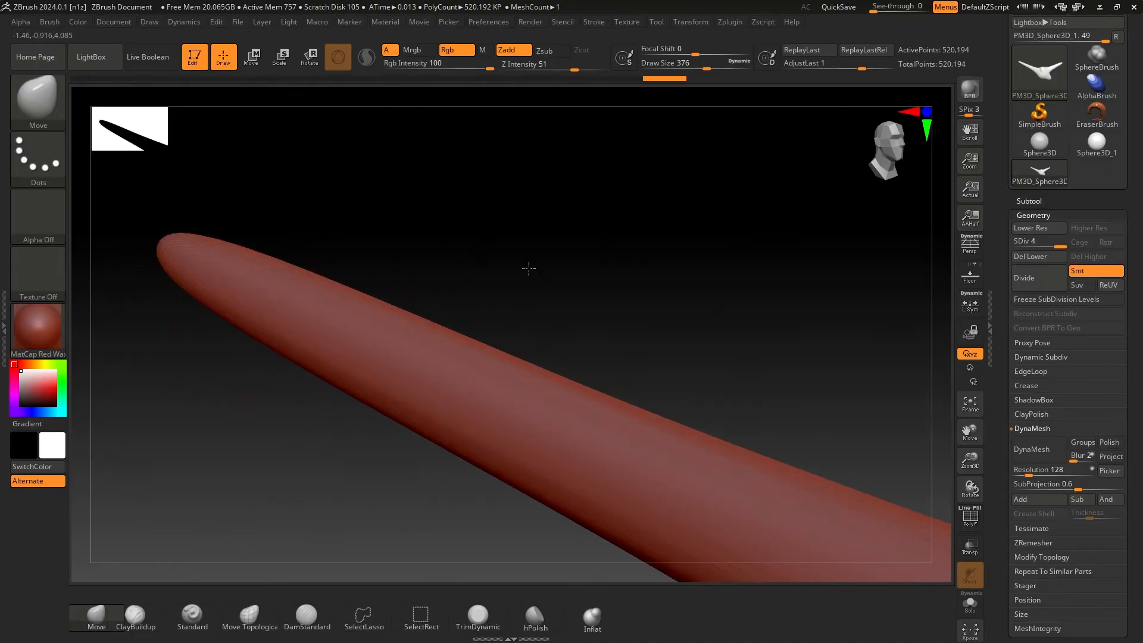
pyautogui.moveTo(528, 268)
pyautogui.mouseDown()
pyautogui.moveTo(470, 250)
pyautogui.moveTo(553, 275)
pyautogui.moveTo(518, 258)
pyautogui.moveTo(503, 261)
pyautogui.moveTo(530, 273)
pyautogui.moveTo(484, 264)
pyautogui.moveTo(518, 280)
pyautogui.moveTo(405, 256)
pyautogui.moveTo(591, 319)
pyautogui.moveTo(442, 283)
pyautogui.moveTo(507, 304)
pyautogui.moveTo(498, 304)
pyautogui.mouseUp()
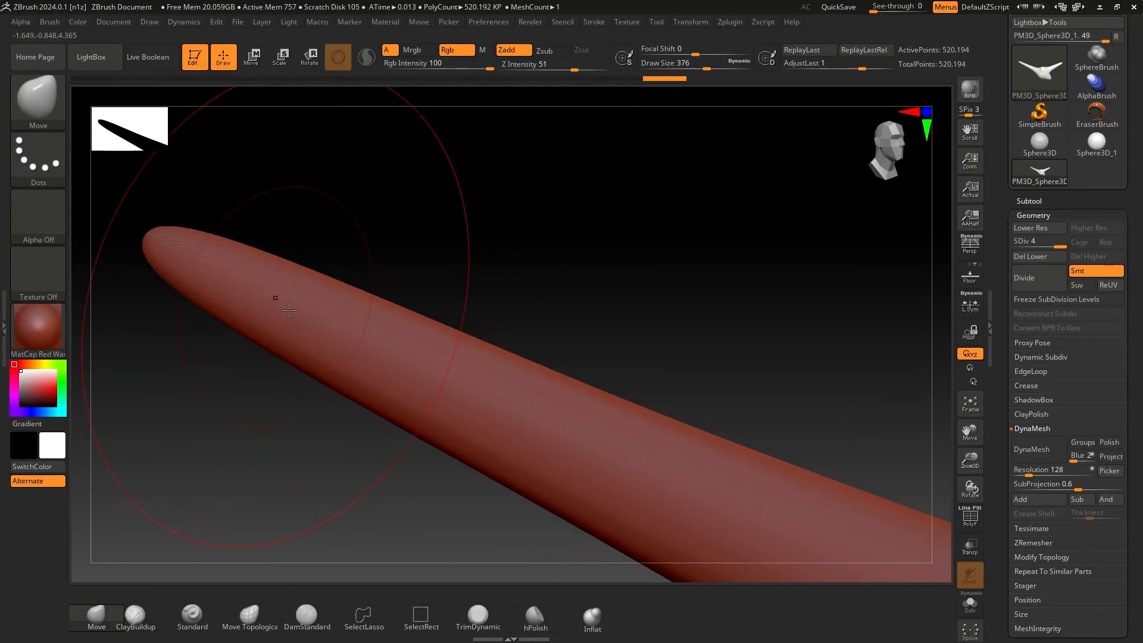
pyautogui.moveTo(543, 257); pyautogui.dragTo(353, 196)
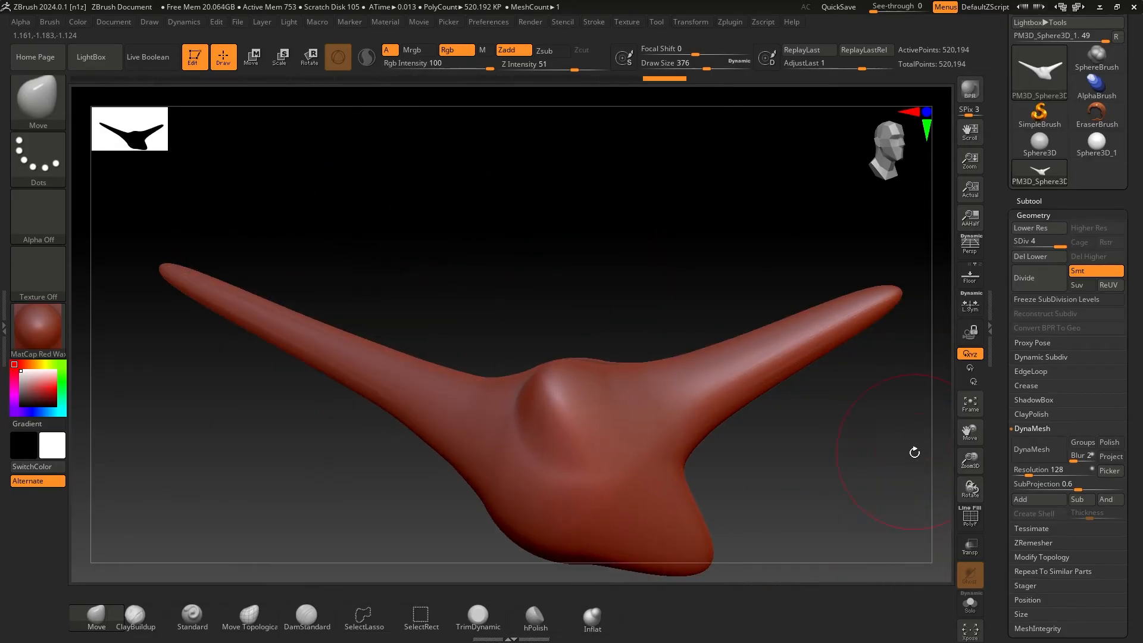
pyautogui.click(970, 516)
pyautogui.keyDown('alt'); pyautogui.moveTo(559, 297); pyautogui.dragTo(508, 264); pyautogui.keyUp('alt')
pyautogui.keyDown('alt'); pyautogui.moveTo(410, 237); pyautogui.dragTo(409, 289); pyautogui.keyUp('alt')
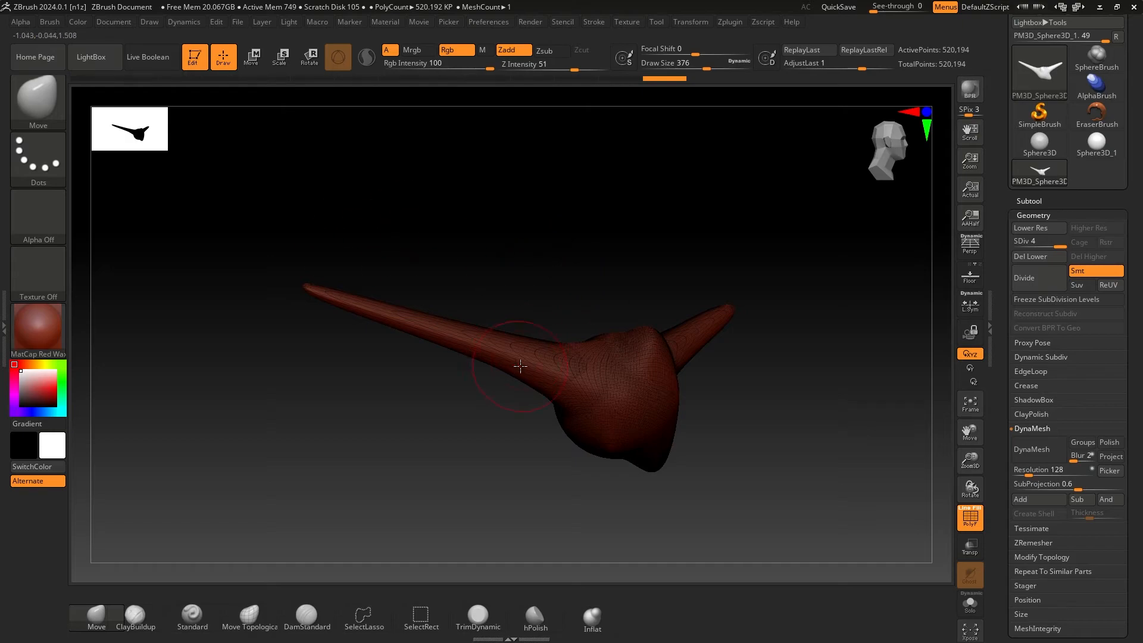
pyautogui.keyDown('alt'); pyautogui.moveTo(334, 263); pyautogui.dragTo(321, 272); pyautogui.keyUp('alt')
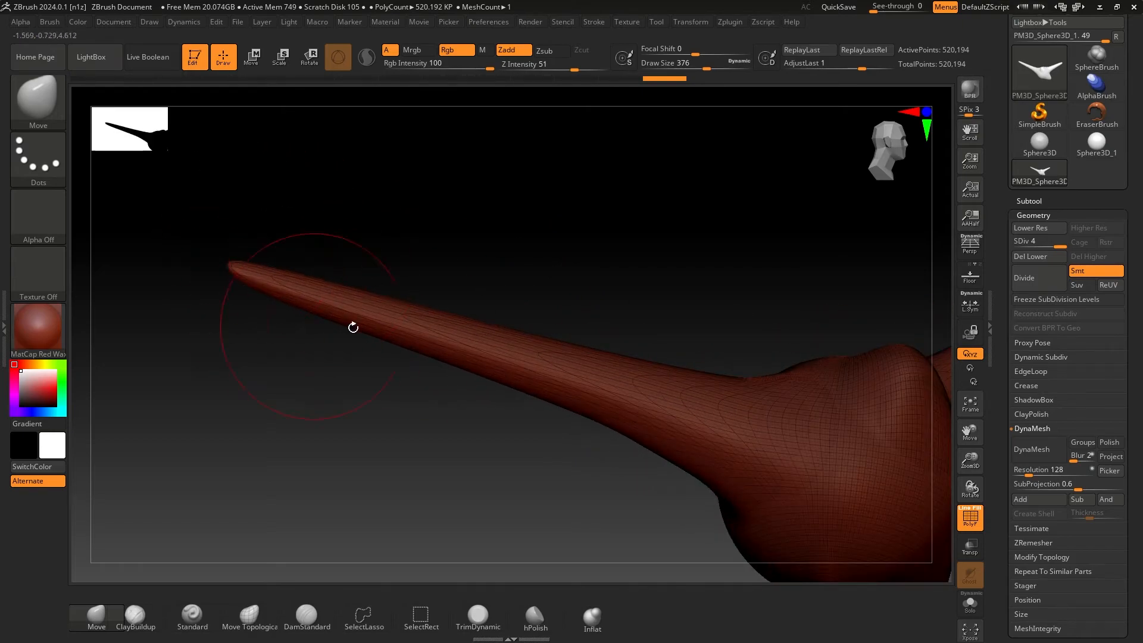
pyautogui.moveTo(538, 247); pyautogui.dragTo(536, 348)
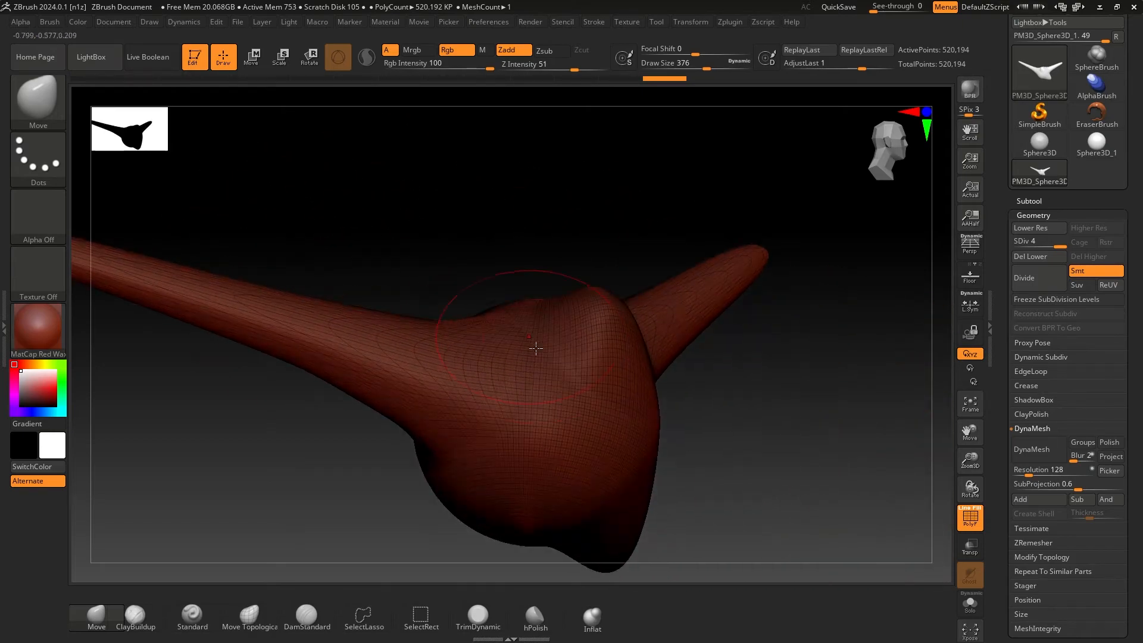
pyautogui.moveTo(591, 415); pyautogui.dragTo(712, 307, button='right')
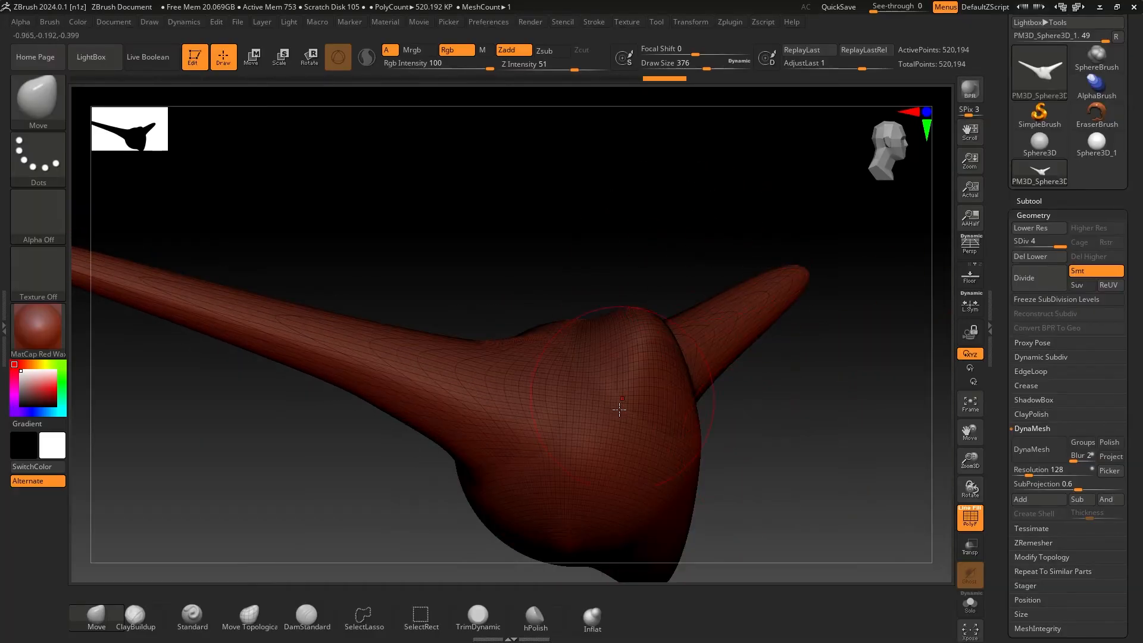
pyautogui.click(970, 520)
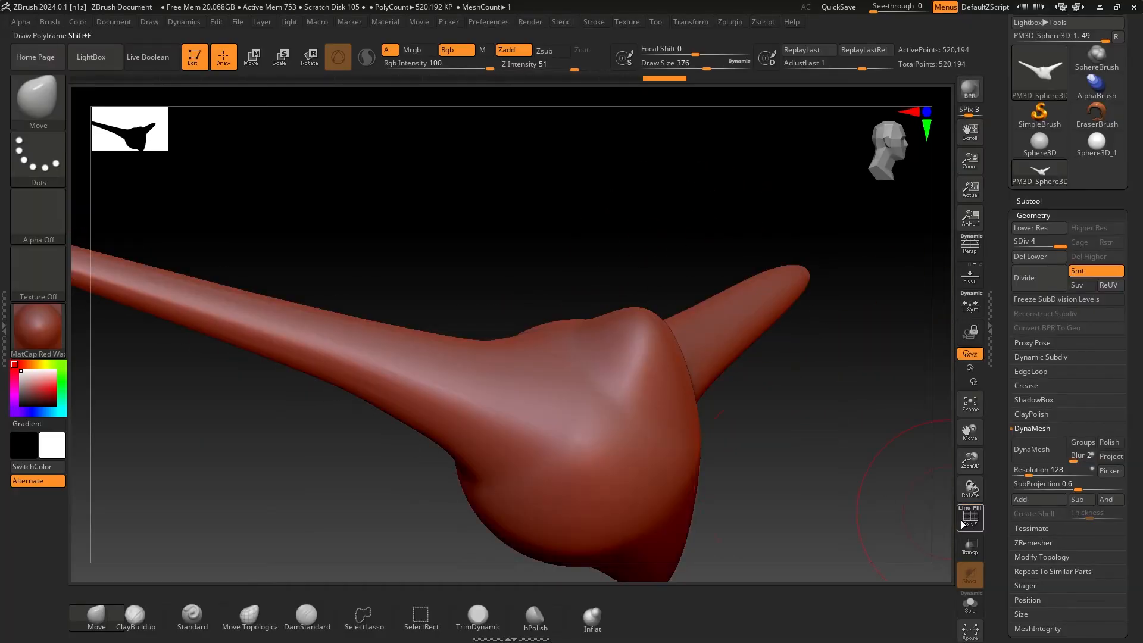
# Review the body and horns without the wireframe and divide the mesh again to subdivision level 5
pyautogui.moveTo(787, 471); pyautogui.dragTo(543, 373, button='right')
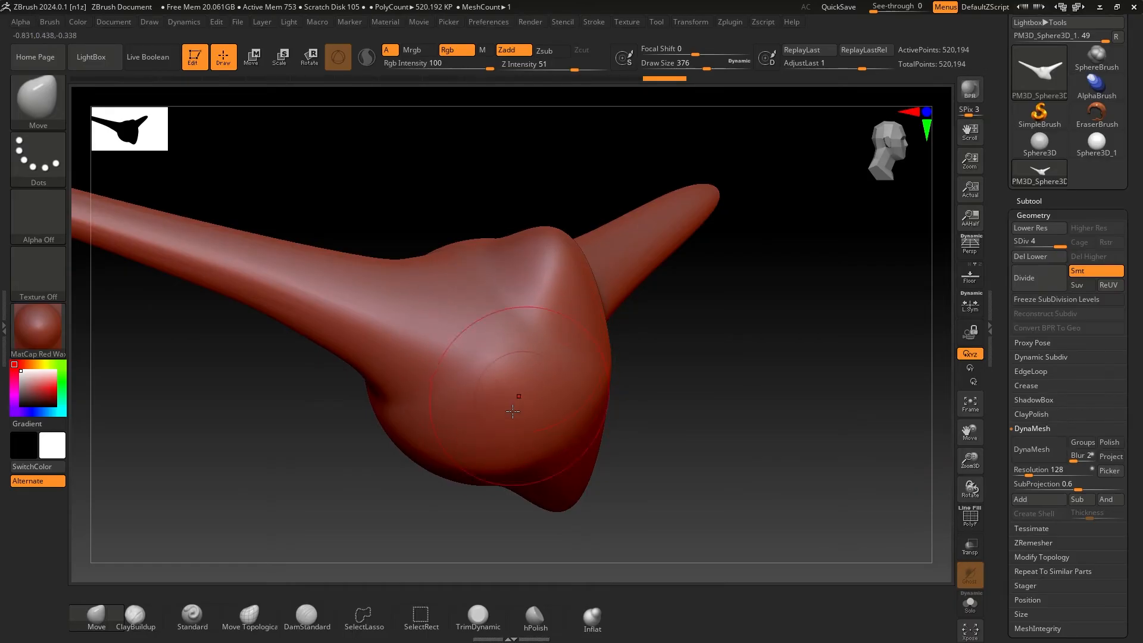
pyautogui.moveTo(700, 415); pyautogui.dragTo(681, 361, button='right')
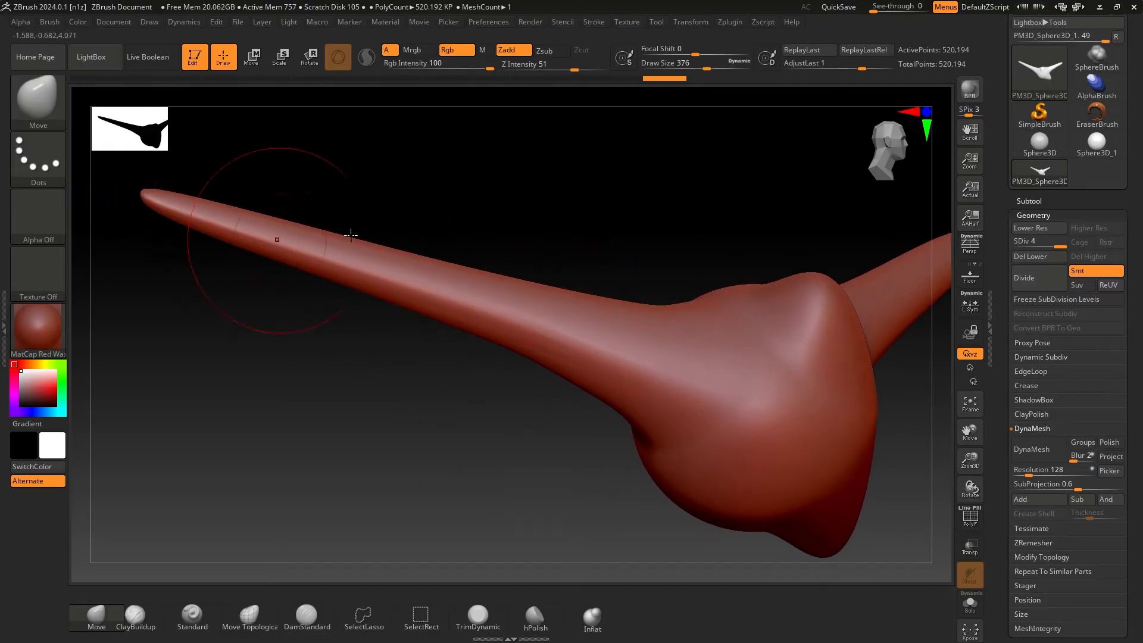
pyautogui.moveTo(553, 255); pyautogui.dragTo(532, 321, button='right')
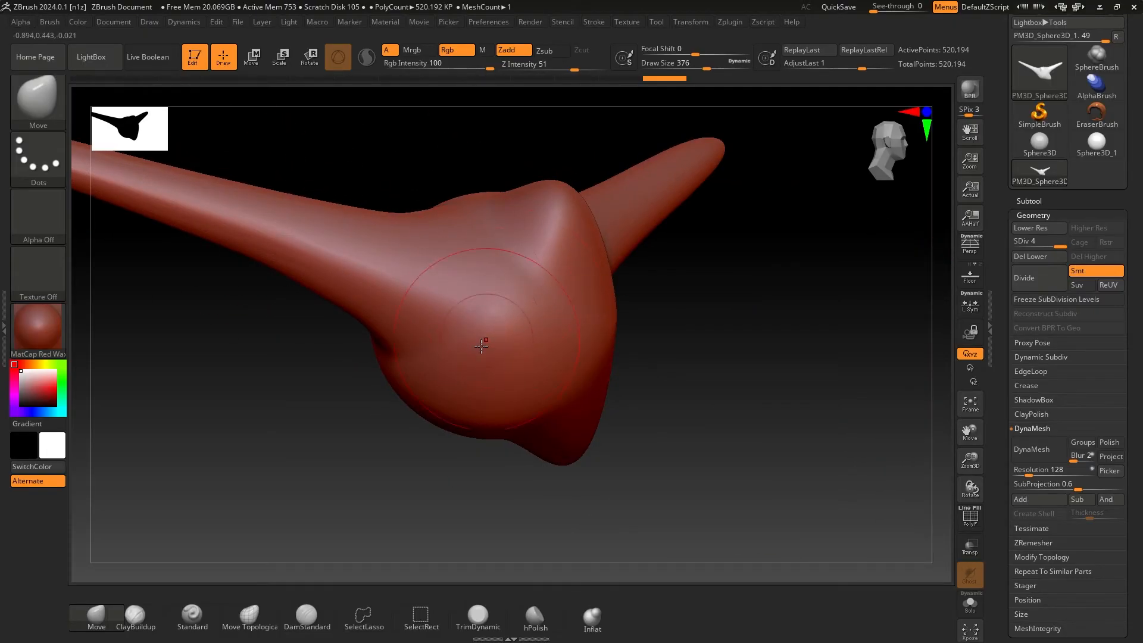
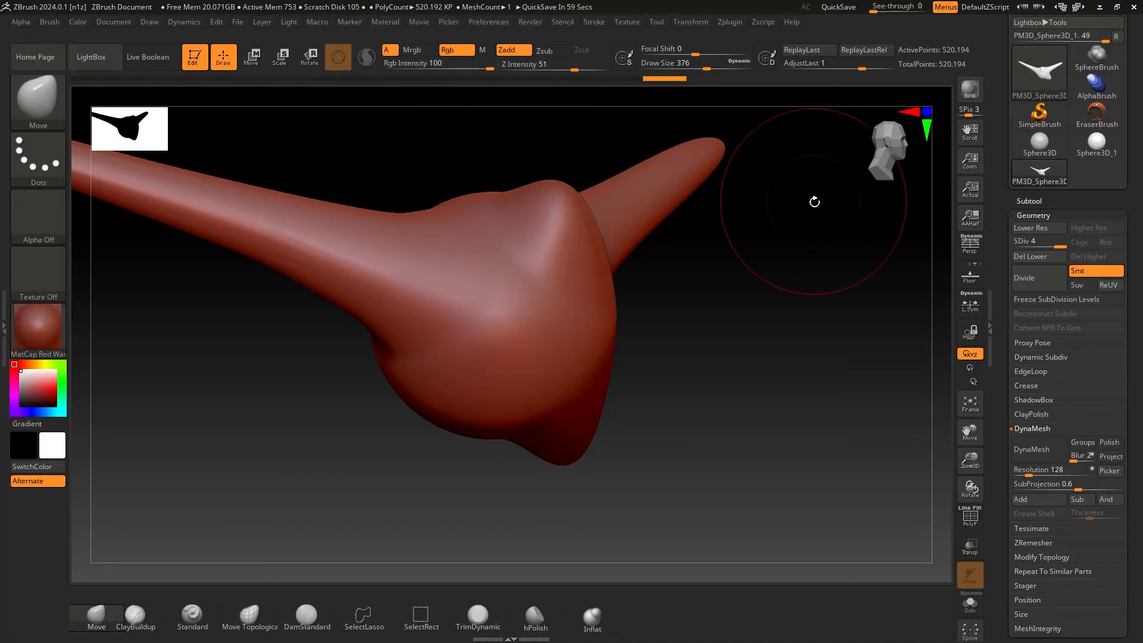
pyautogui.keyDown('ctrl'); pyautogui.moveTo(814, 202); pyautogui.dragTo(803, 202, button='right'); pyautogui.keyUp('ctrl')
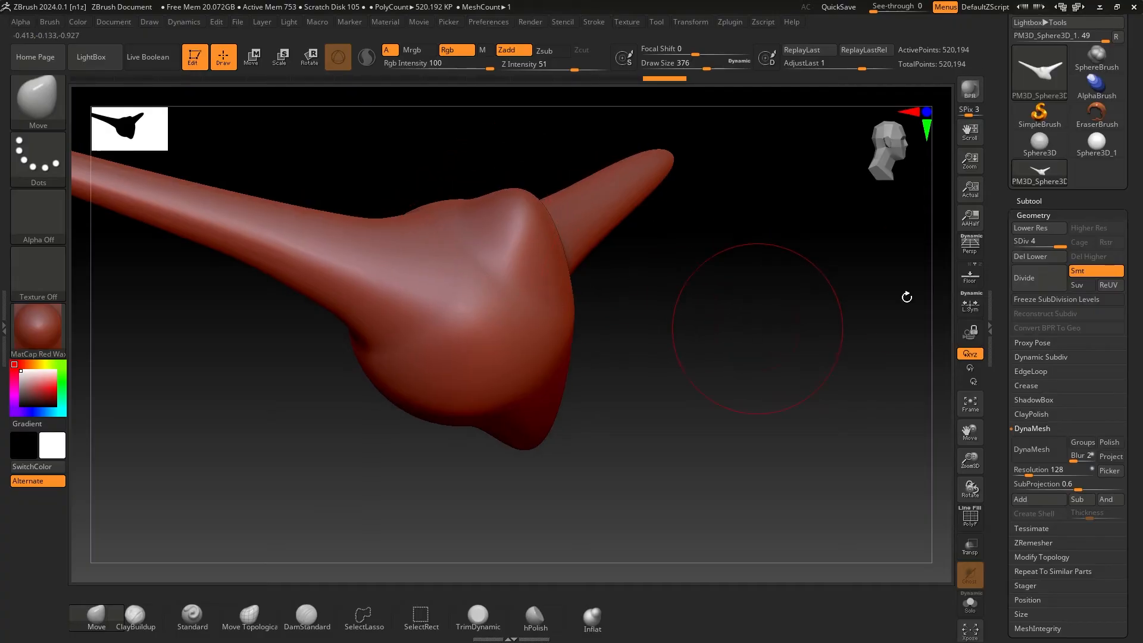
pyautogui.hotkey('ctrl', 'd')
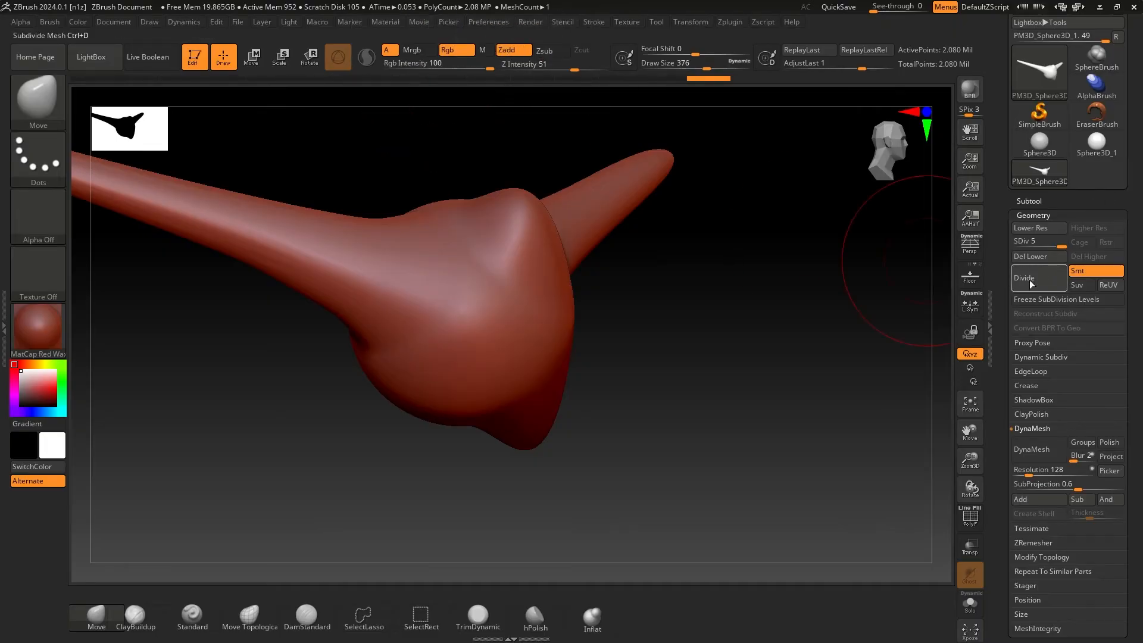
# Examine the level 5 mesh's polygons and surface smoothness from several angles, with the wireframe on and off
pyautogui.click(969, 516)
pyautogui.moveTo(594, 192); pyautogui.dragTo(671, 319)
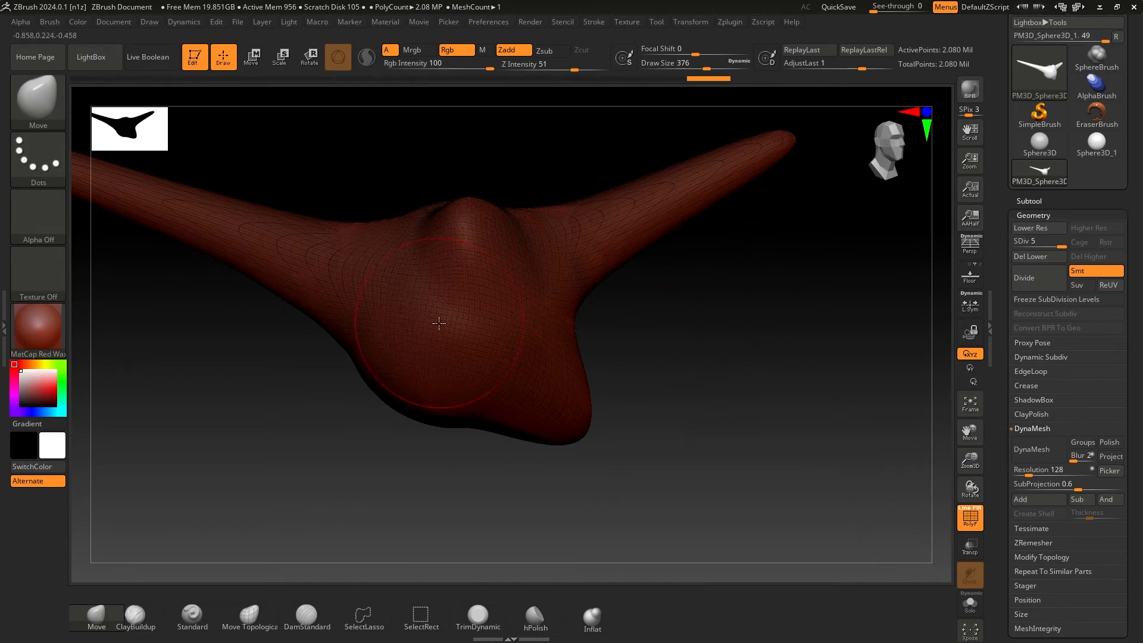
pyautogui.moveTo(454, 330); pyautogui.dragTo(679, 417)
pyautogui.click(970, 522)
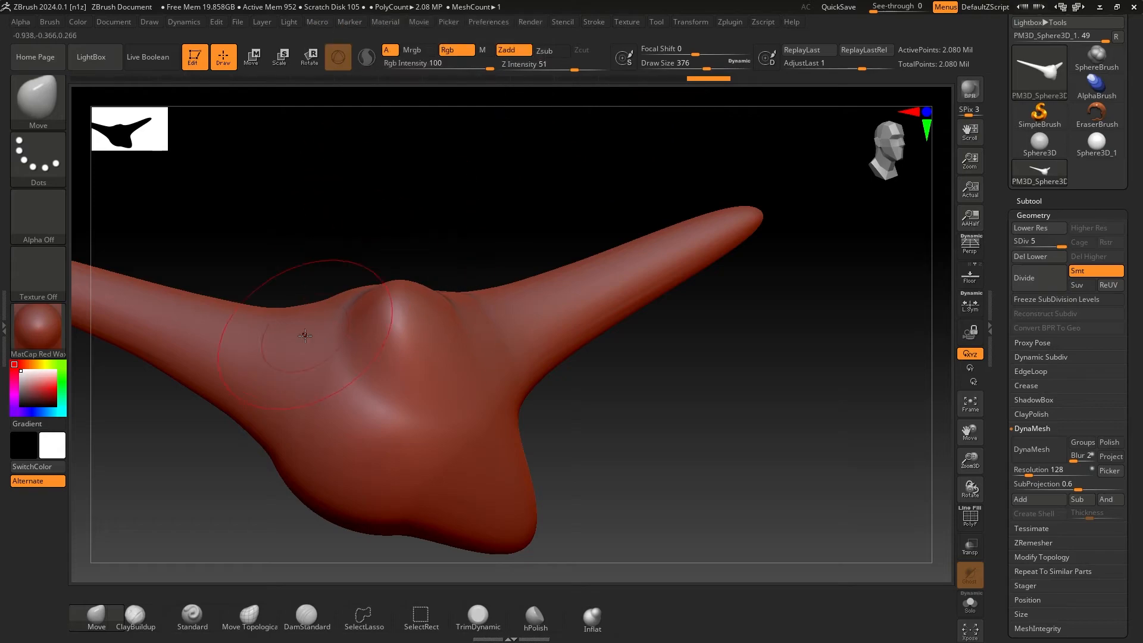
pyautogui.moveTo(649, 432); pyautogui.dragTo(674, 298)
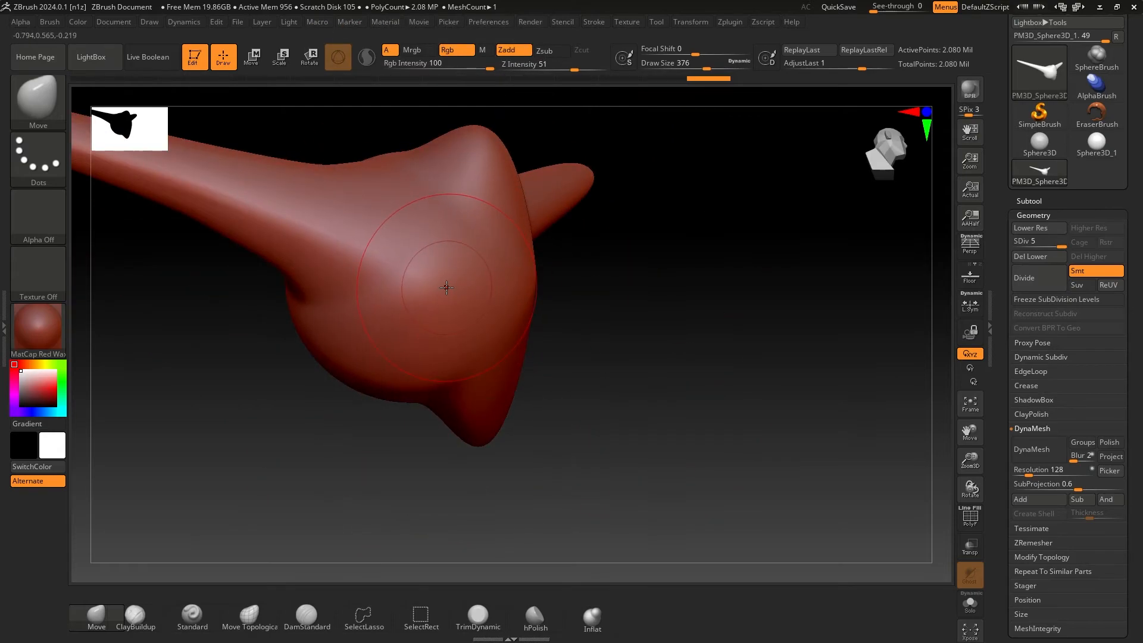
pyautogui.moveTo(673, 338); pyautogui.dragTo(372, 331)
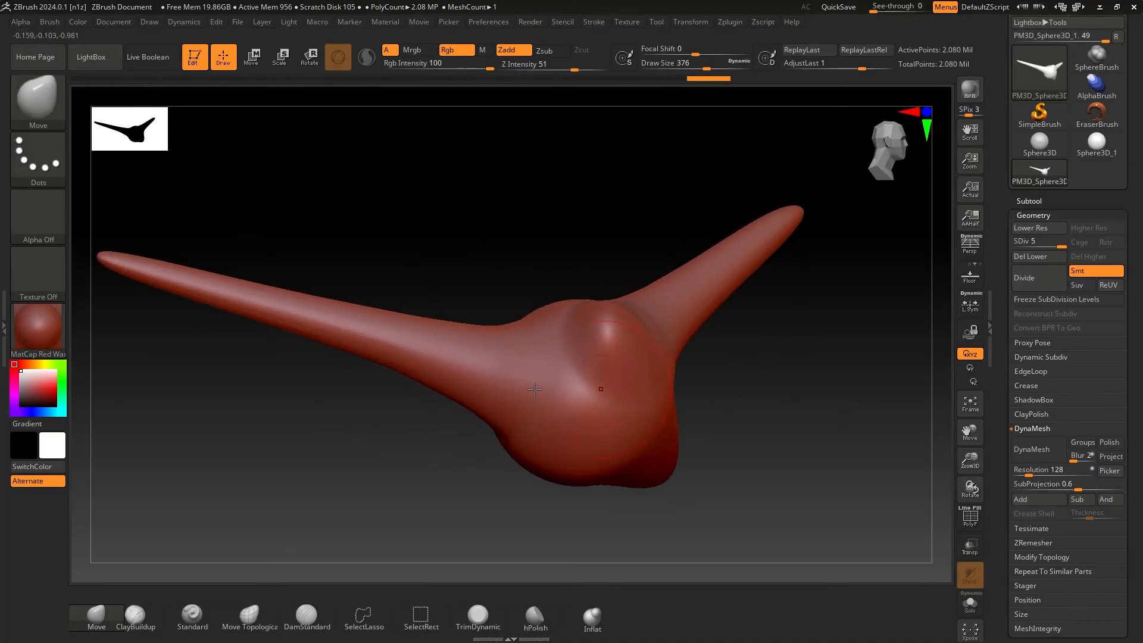
# Bend and stretch the long horn into a zigzag with the Move brush and divide the mesh up to subdivision level 7
pyautogui.moveTo(237, 306); pyautogui.dragTo(255, 254)
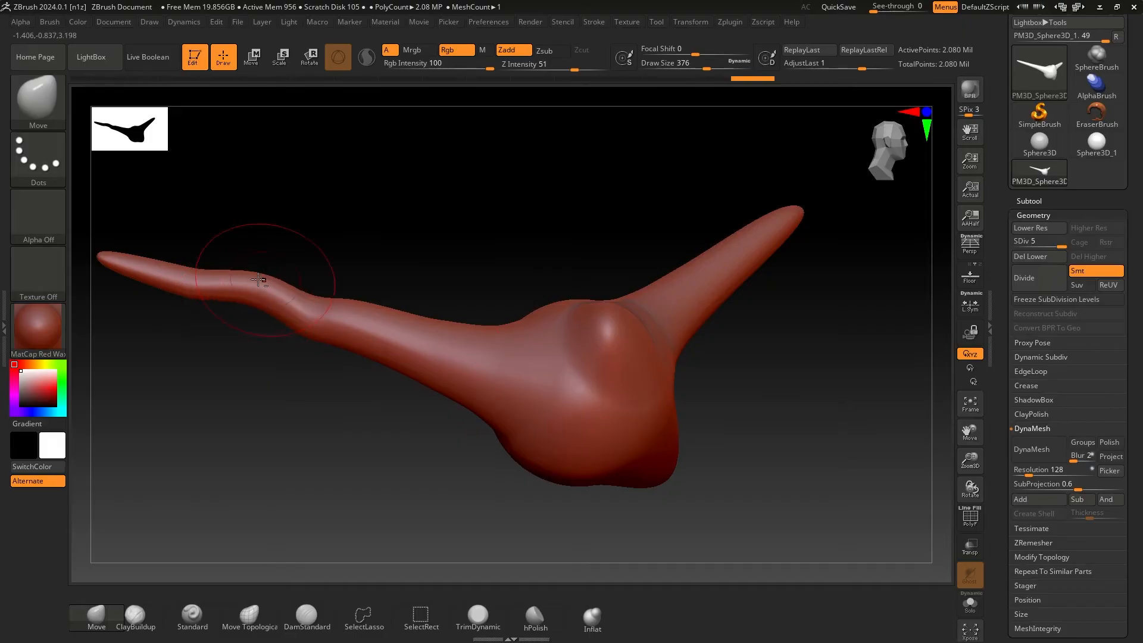
pyautogui.moveTo(185, 269)
pyautogui.mouseDown()
pyautogui.moveTo(183, 225)
pyautogui.moveTo(153, 242)
pyautogui.moveTo(166, 217)
pyautogui.moveTo(226, 266)
pyautogui.moveTo(492, 153)
pyautogui.moveTo(507, 184)
pyautogui.moveTo(784, 124)
pyautogui.moveTo(691, 201)
pyautogui.moveTo(722, 201)
pyautogui.moveTo(646, 283)
pyautogui.mouseUp()
pyautogui.click(1031, 281)
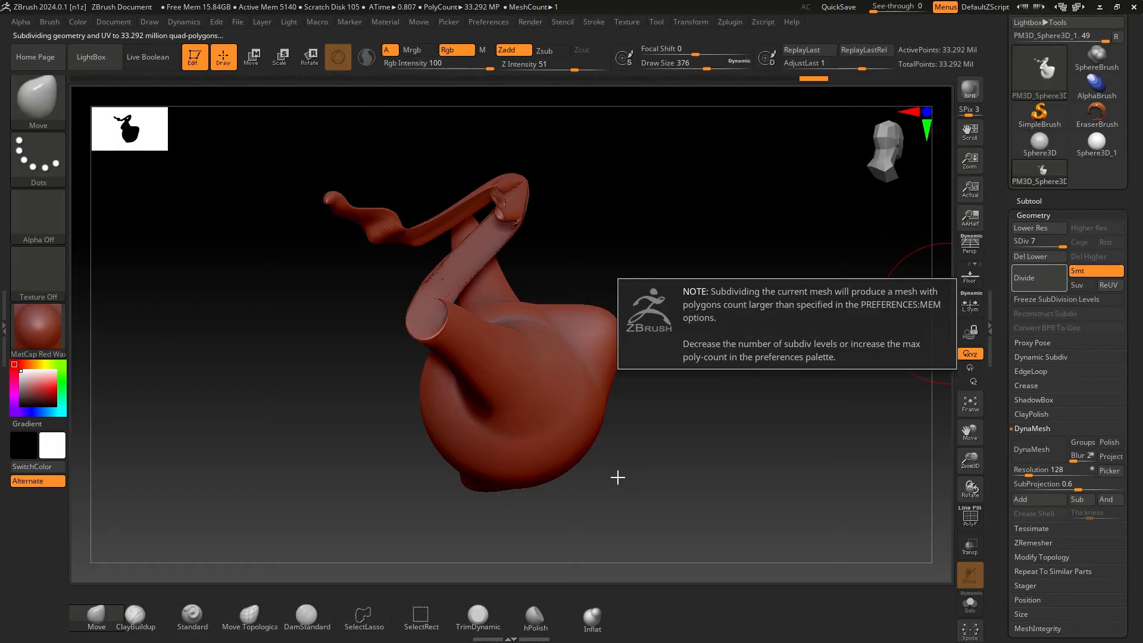
pyautogui.moveTo(691, 398); pyautogui.dragTo(775, 355)
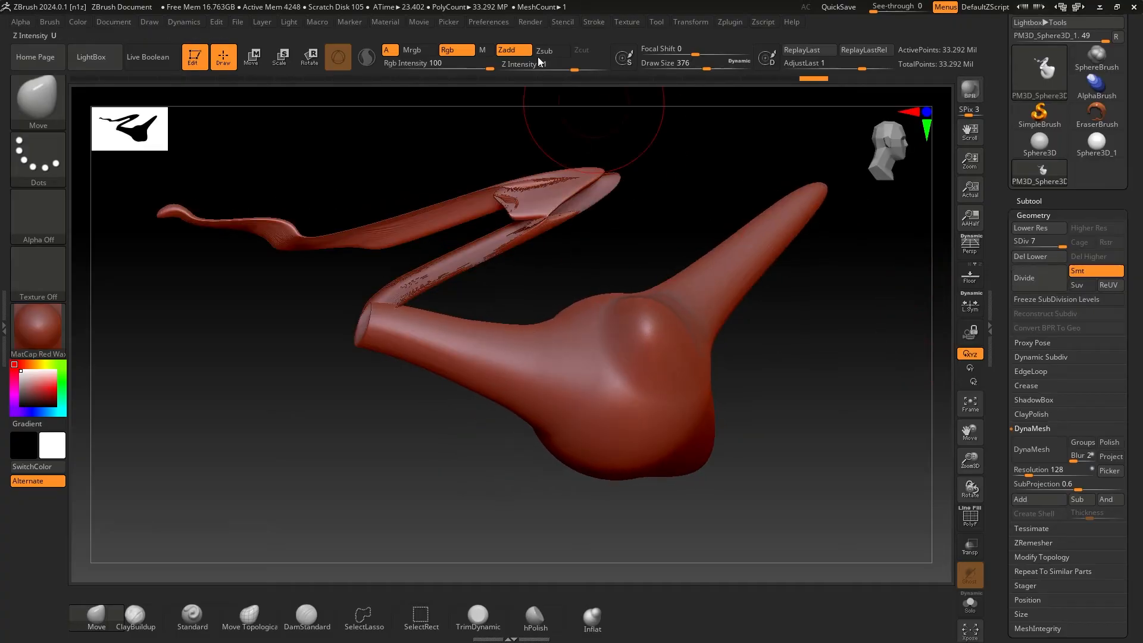
# Initialize ZBrush to clear all tools and document data, and accept the confirmation
pyautogui.click(497, 23)
pyautogui.click(543, 45)
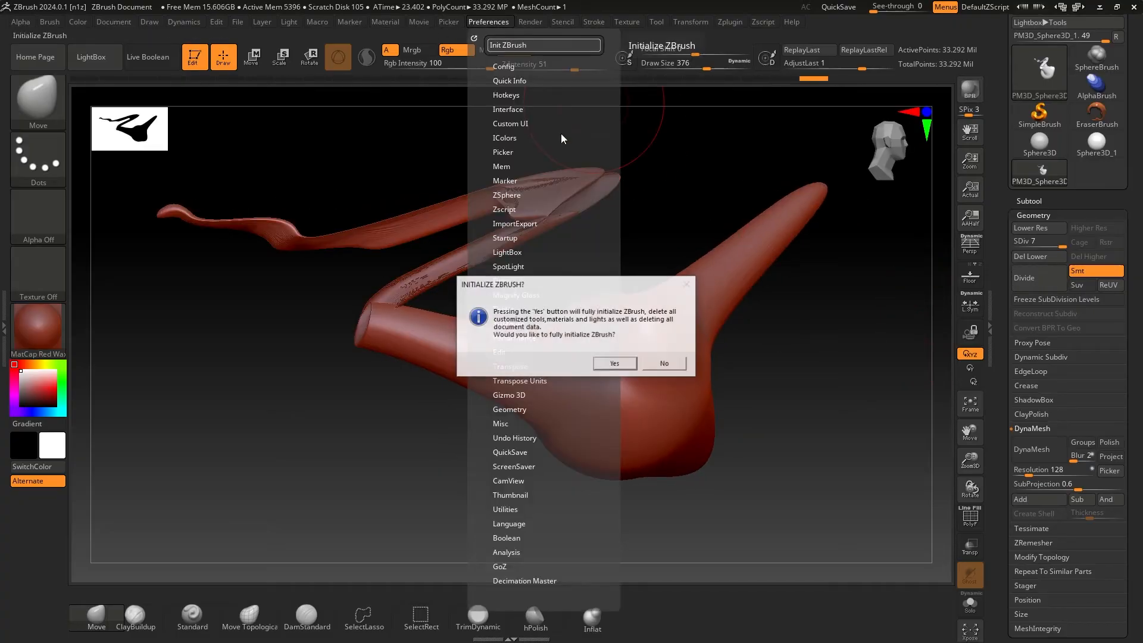
pyautogui.click(602, 364)
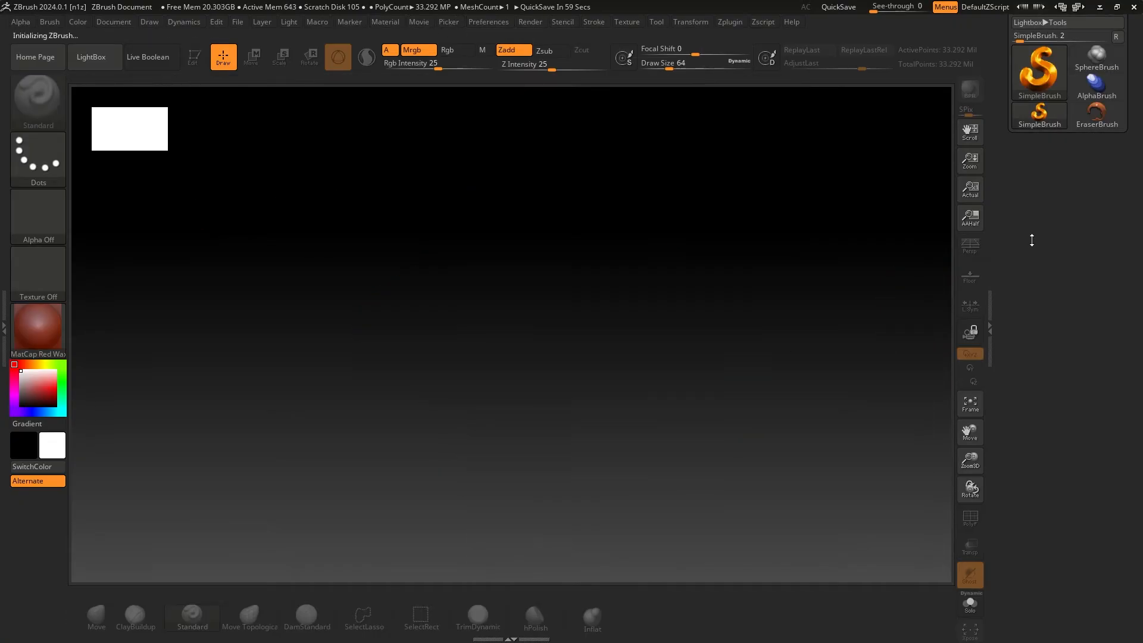
# Draw a new Sphere3D on the empty canvas and enter Edit mode
pyautogui.click(1034, 84)
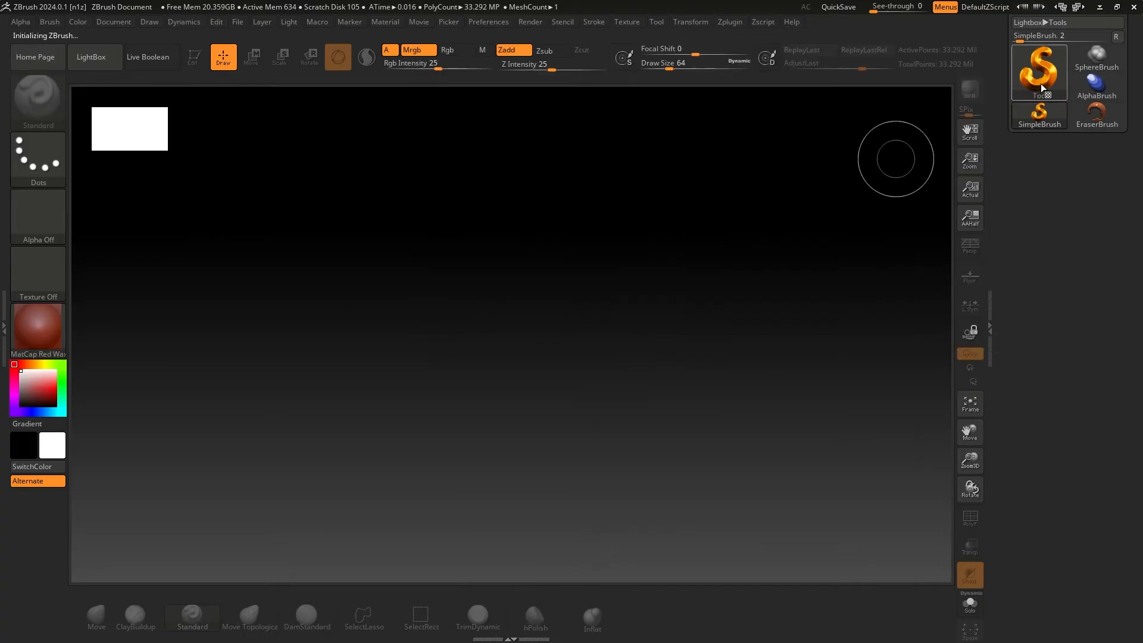
pyautogui.click(1040, 84)
pyautogui.click(456, 125)
pyautogui.moveTo(424, 389); pyautogui.dragTo(332, 222)
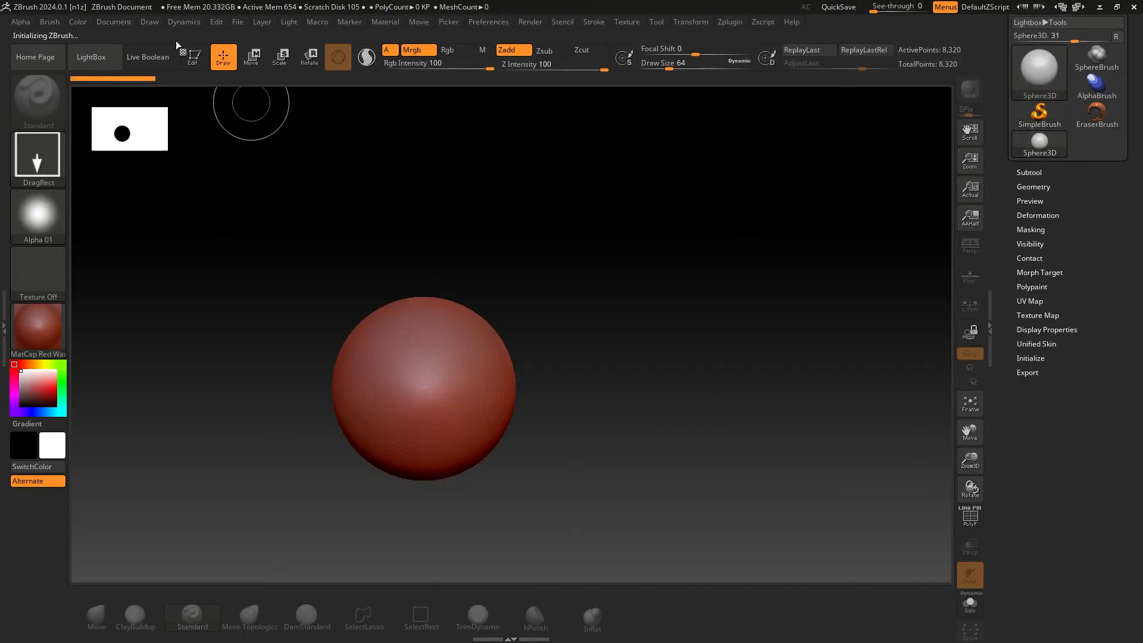
pyautogui.click(192, 56)
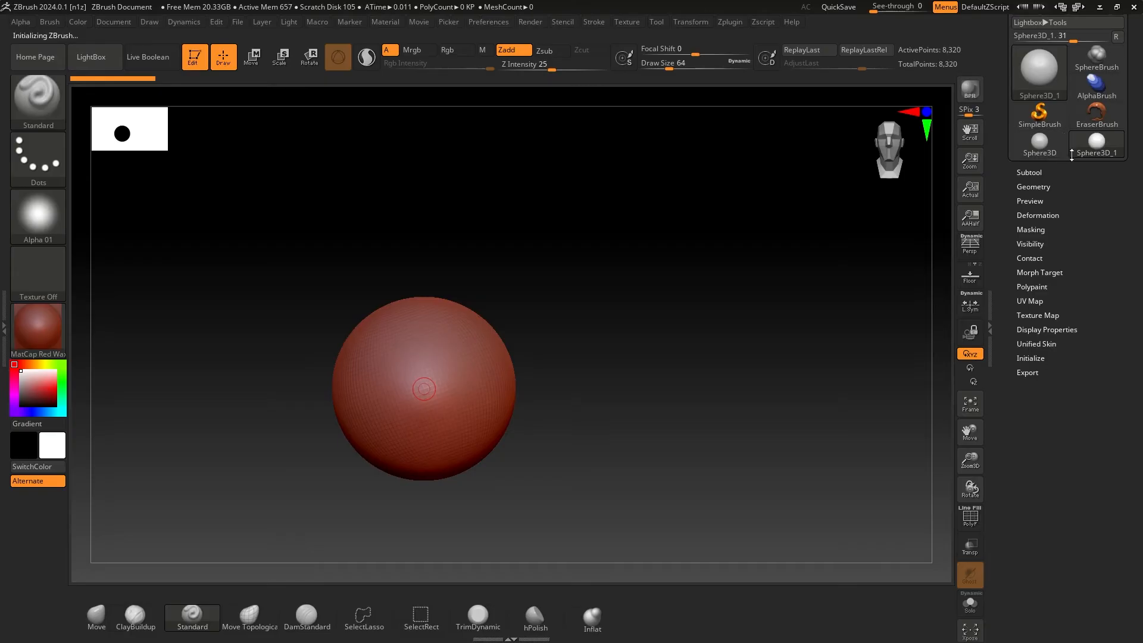
# Convert the sphere to a PolyMesh3D and frame it in the canvas
pyautogui.moveTo(1071, 156); pyautogui.dragTo(1071, 274)
pyautogui.moveTo(1065, 507)
pyautogui.mouseDown()
pyautogui.moveTo(1065, 332)
pyautogui.moveTo(1066, 507)
pyautogui.mouseUp()
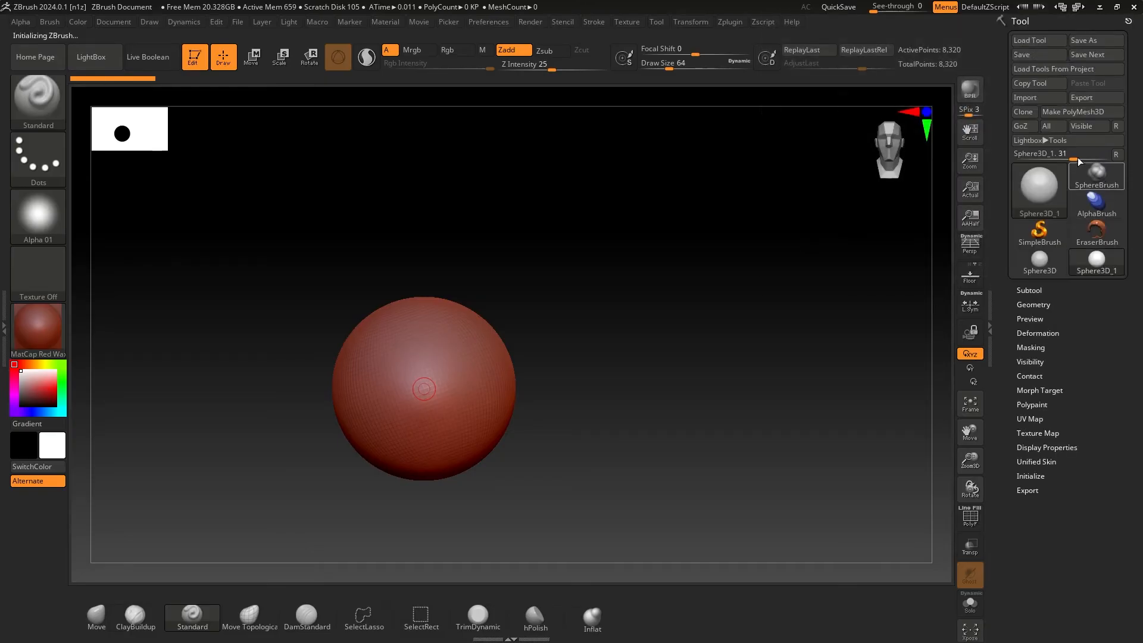
pyautogui.click(1074, 113)
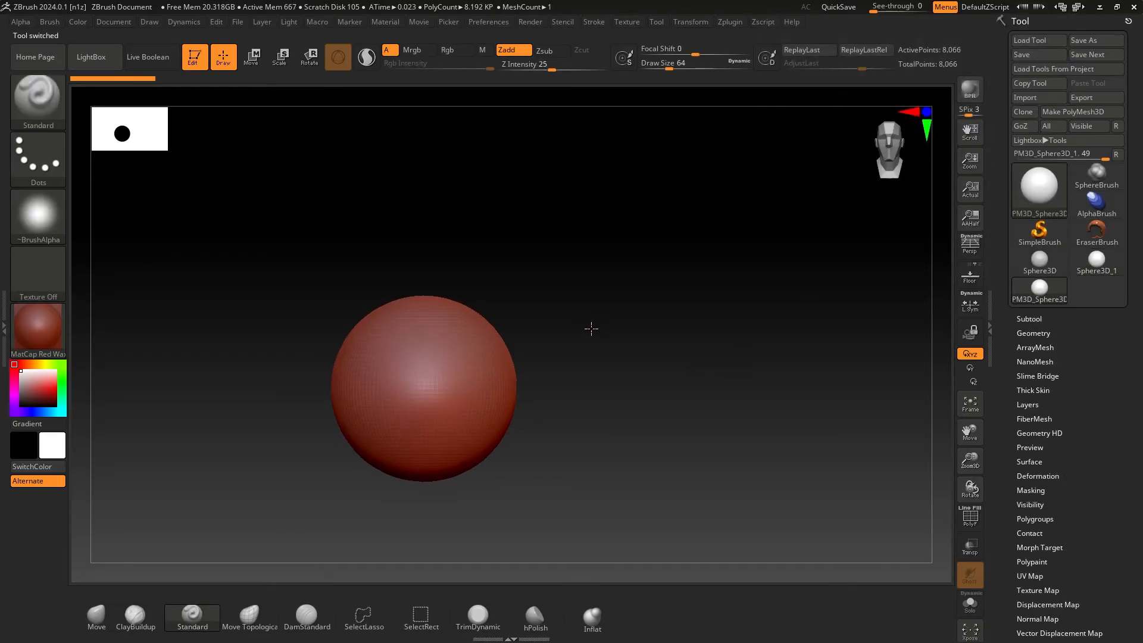
pyautogui.press('f')
pyautogui.keyDown('alt'); pyautogui.moveTo(638, 329); pyautogui.dragTo(662, 284); pyautogui.keyUp('alt')
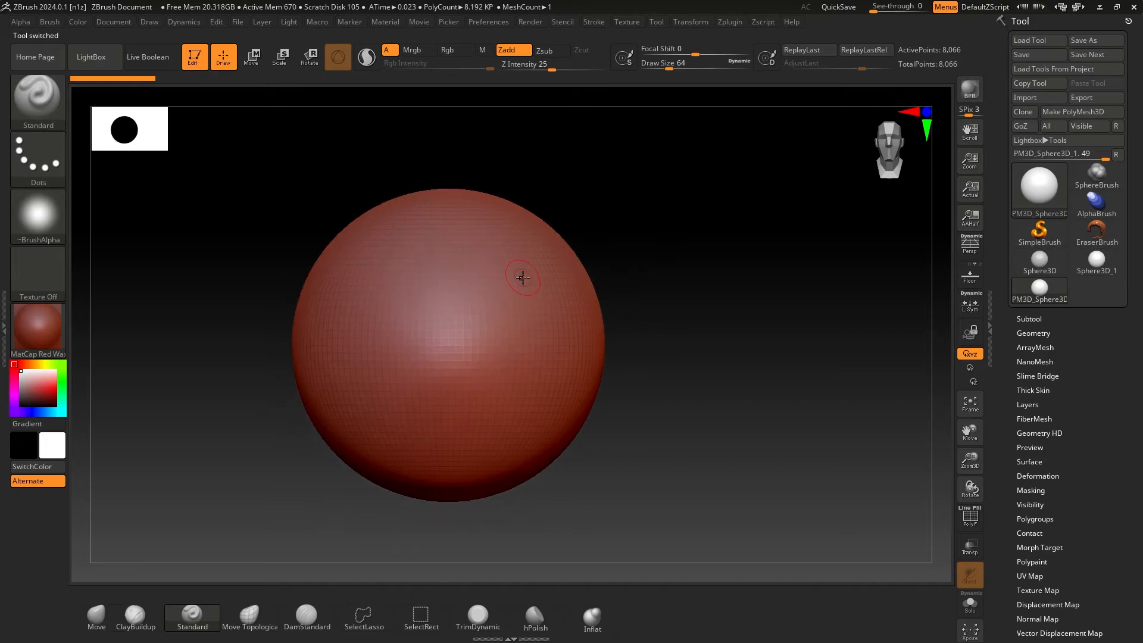
# Turn on DynaMesh for the sphere in the geometry settings at resolution 128
pyautogui.click(1033, 333)
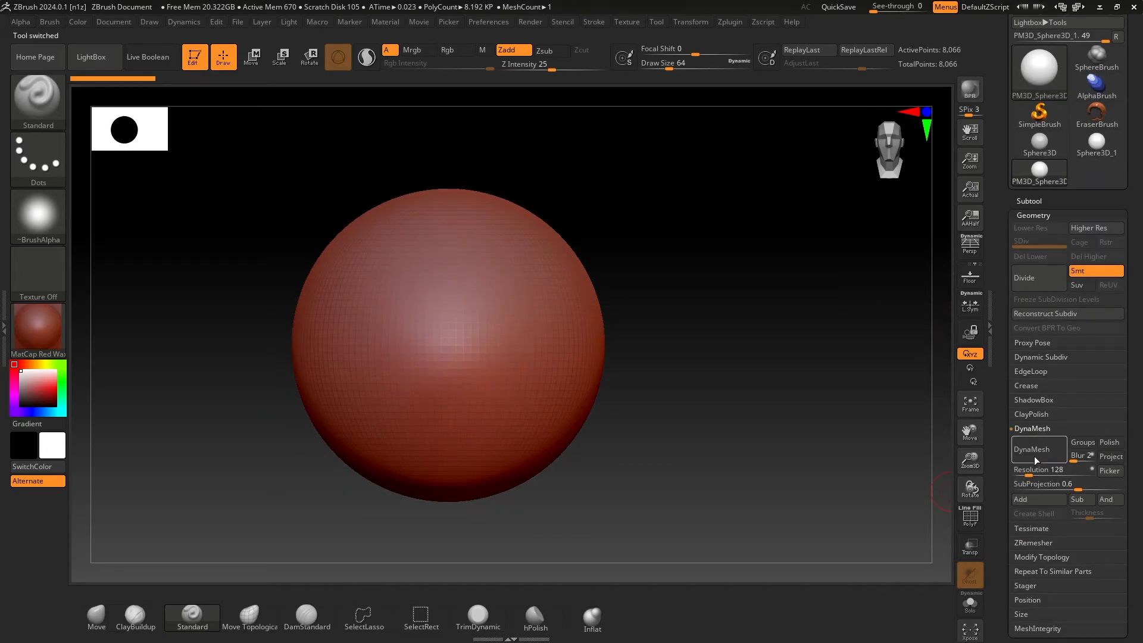
pyautogui.click(1023, 429)
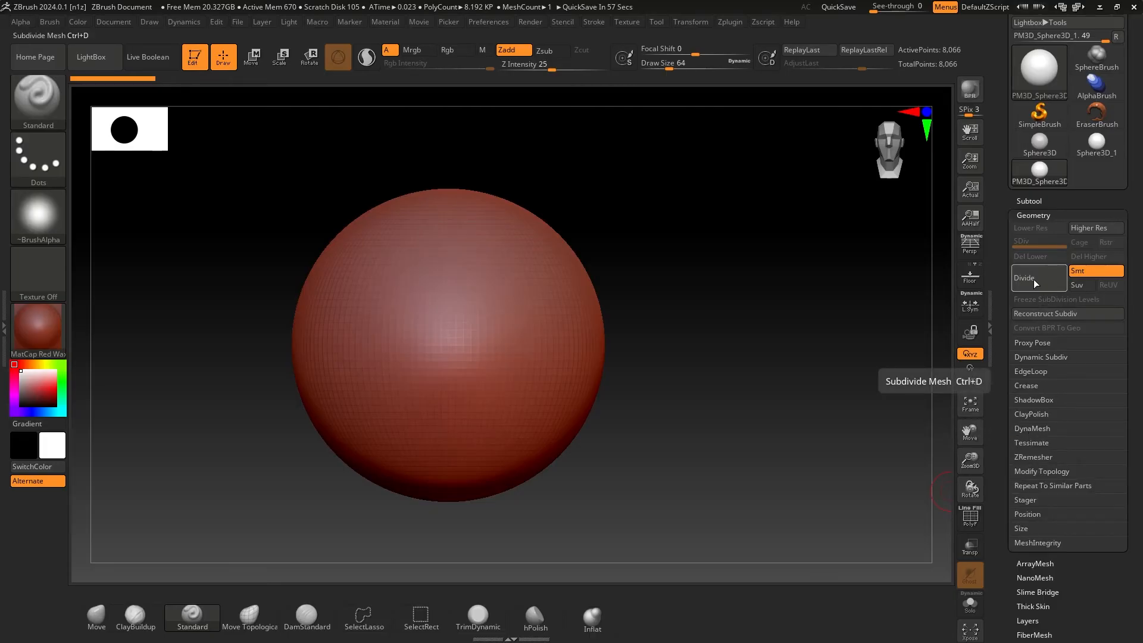
pyautogui.click(1024, 429)
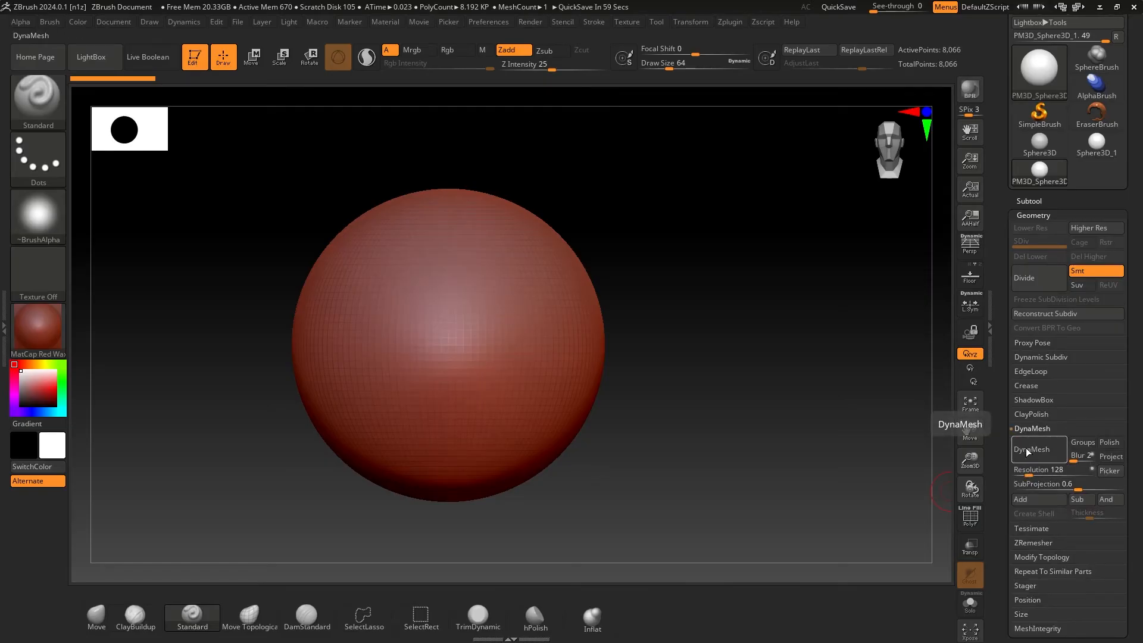
pyautogui.click(1027, 451)
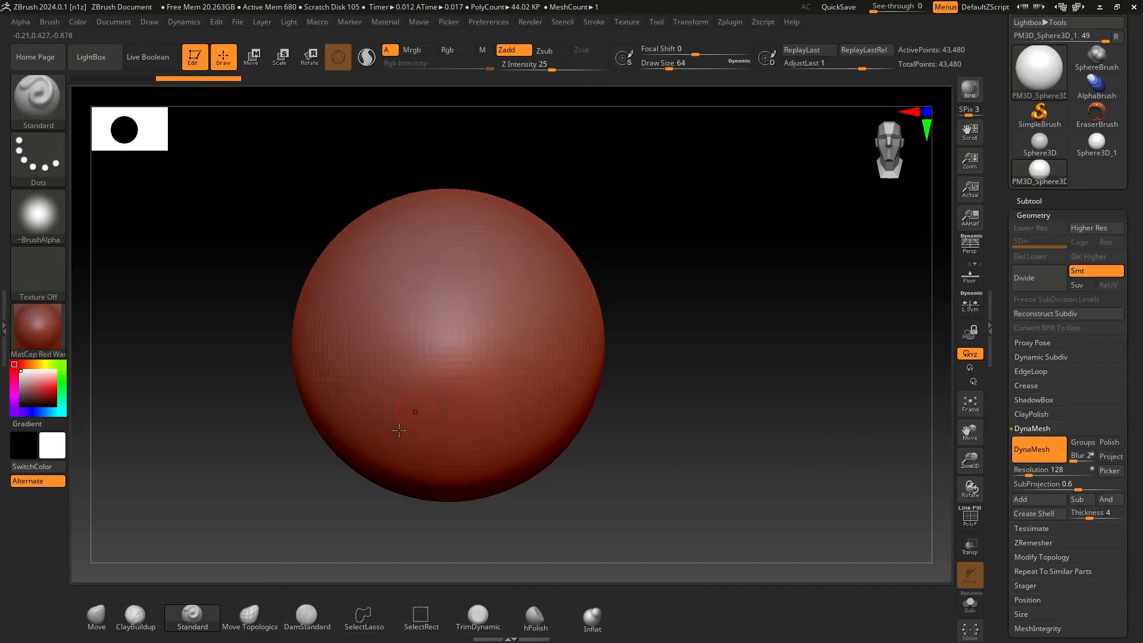
pyautogui.keyDown('ctrl'); pyautogui.moveTo(228, 258); pyautogui.dragTo(230, 278, button='right'); pyautogui.keyUp('ctrl')
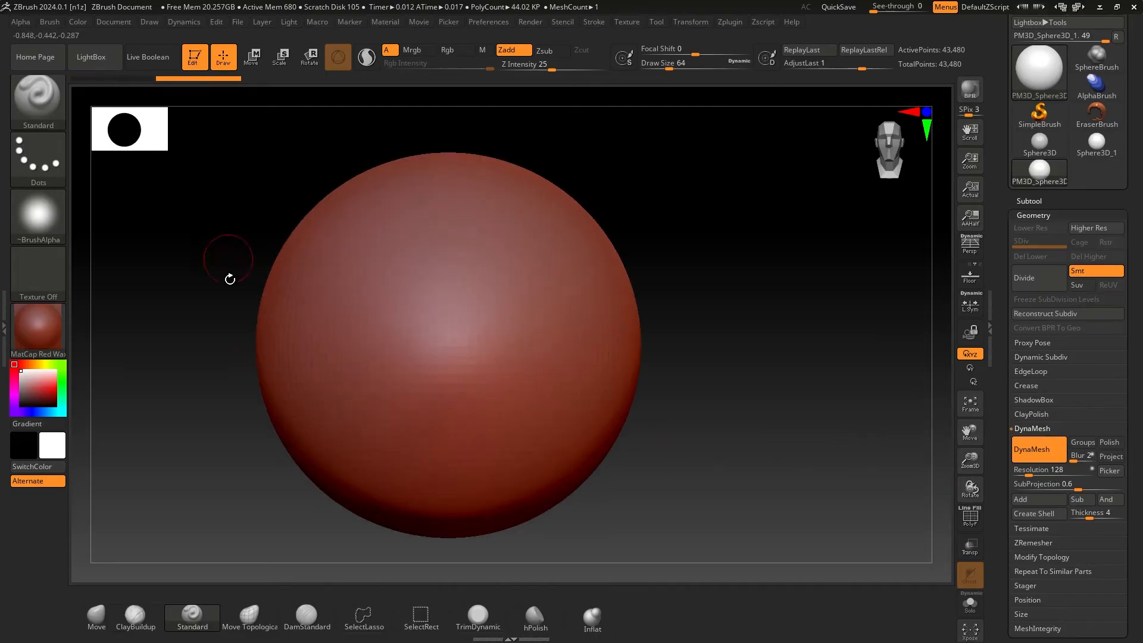
# Pull a horn out of the sphere's upper-left side in two strokes with the Move brush
pyautogui.click(105, 604)
pyautogui.keyDown('ctrl'); pyautogui.moveTo(120, 518); pyautogui.dragTo(148, 392, button='right'); pyautogui.keyUp('ctrl')
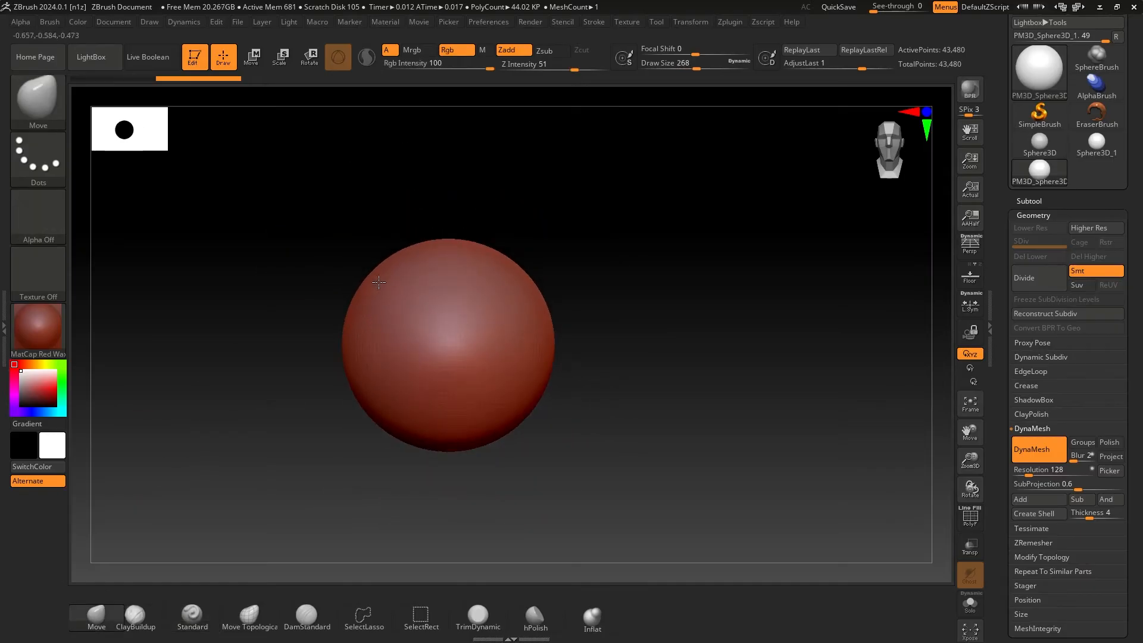
pyautogui.moveTo(378, 275)
pyautogui.mouseDown()
pyautogui.moveTo(255, 191)
pyautogui.moveTo(216, 189)
pyautogui.mouseUp()
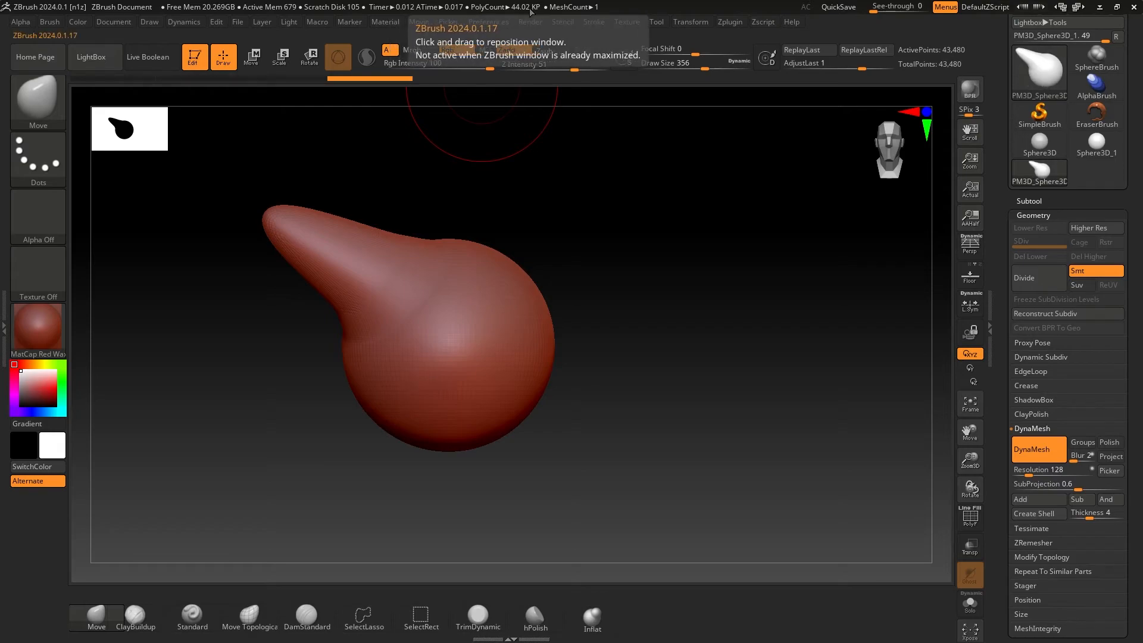
pyautogui.keyDown('alt'); pyautogui.moveTo(366, 208); pyautogui.dragTo(503, 261); pyautogui.keyUp('alt')
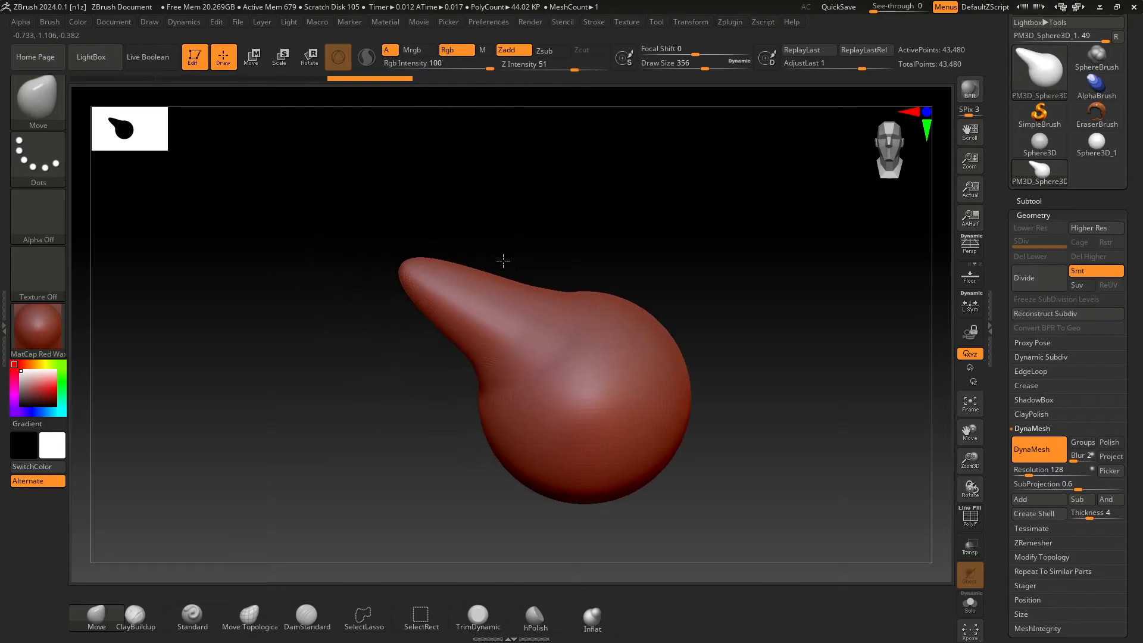
pyautogui.moveTo(395, 242)
pyautogui.mouseDown()
pyautogui.moveTo(327, 245)
pyautogui.moveTo(194, 181)
pyautogui.mouseUp()
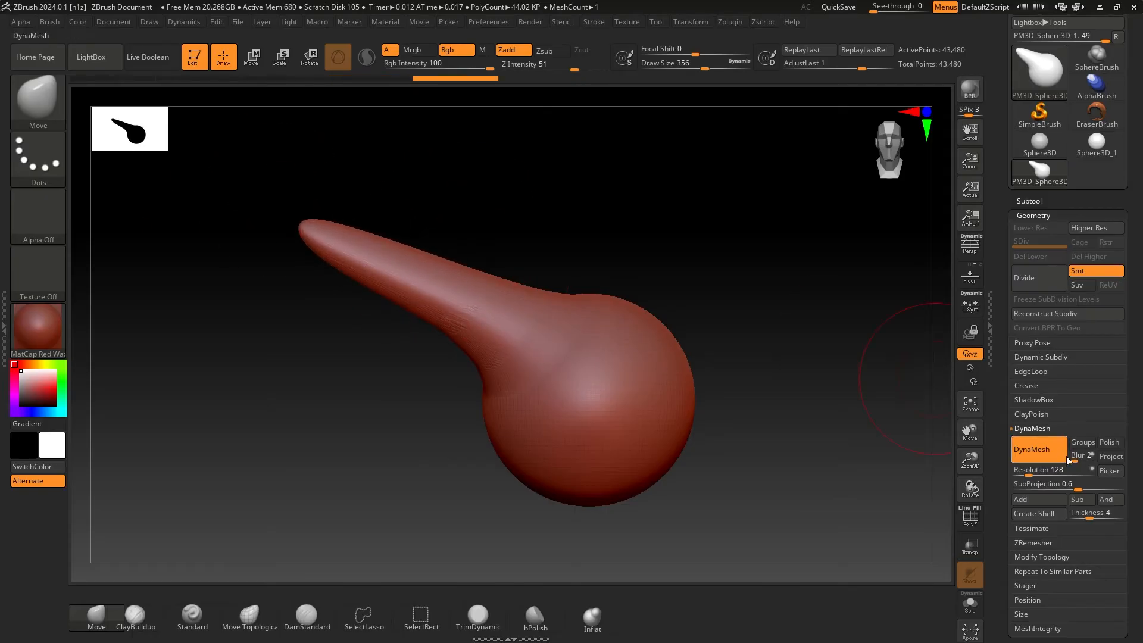
# Check the horn's wireframe, hide it again and pull the horn further outward with the Move brush
pyautogui.click(971, 518)
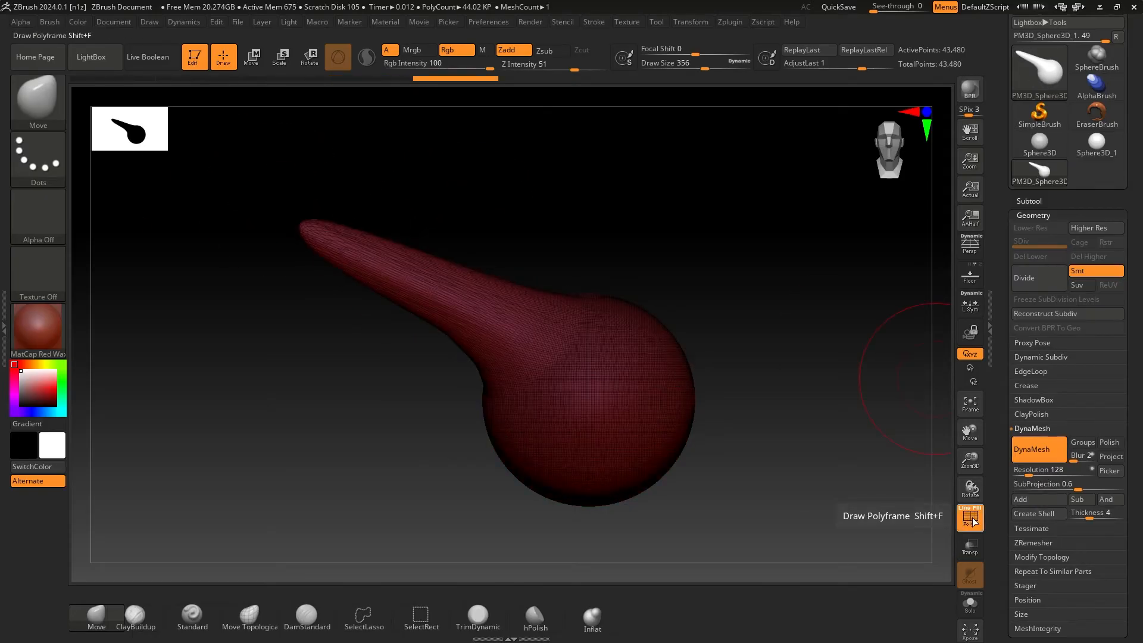
pyautogui.click(972, 520)
pyautogui.moveTo(374, 222)
pyautogui.keyDown('alt'); pyautogui.mouseDown()
pyautogui.moveTo(484, 229)
pyautogui.moveTo(680, 296)
pyautogui.mouseUp(); pyautogui.keyUp('alt')
pyautogui.moveTo(383, 268); pyautogui.dragTo(13, 143)
pyautogui.keyDown('alt'); pyautogui.moveTo(573, 242); pyautogui.dragTo(821, 349); pyautogui.keyUp('alt')
pyautogui.moveTo(419, 312); pyautogui.dragTo(179, 186)
# Remesh the stretched horn with DynaMesh and inspect its surface up close
pyautogui.moveTo(717, 301)
pyautogui.mouseDown()
pyautogui.moveTo(748, 287)
pyautogui.moveTo(625, 270)
pyautogui.moveTo(607, 214)
pyautogui.mouseUp()
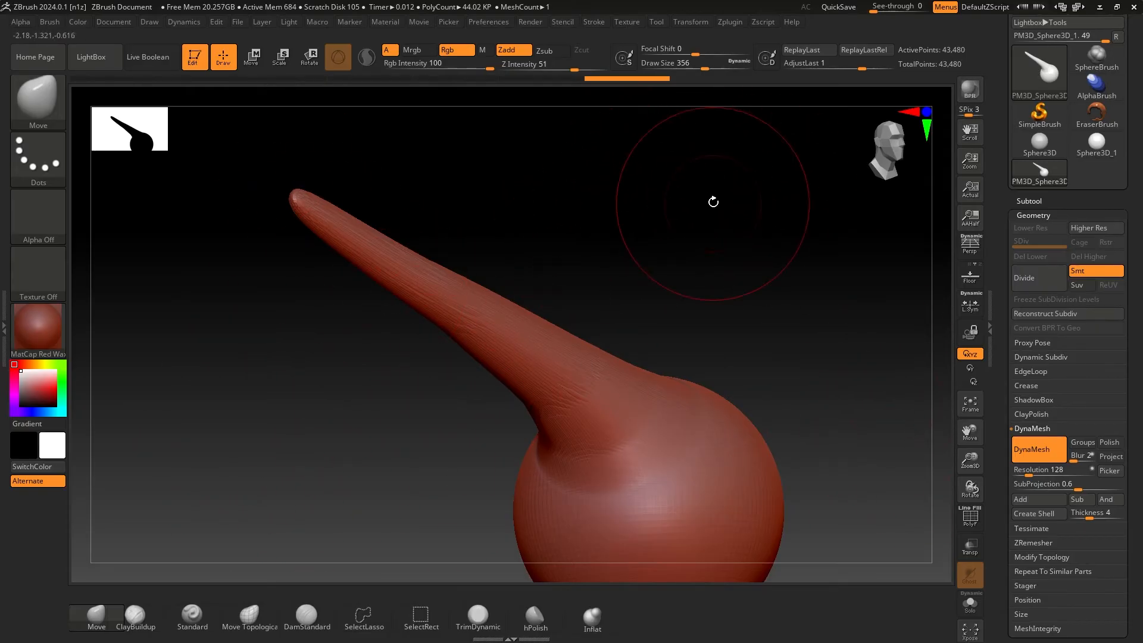
pyautogui.keyDown('ctrl'); pyautogui.moveTo(701, 179); pyautogui.dragTo(752, 240); pyautogui.keyUp('ctrl')
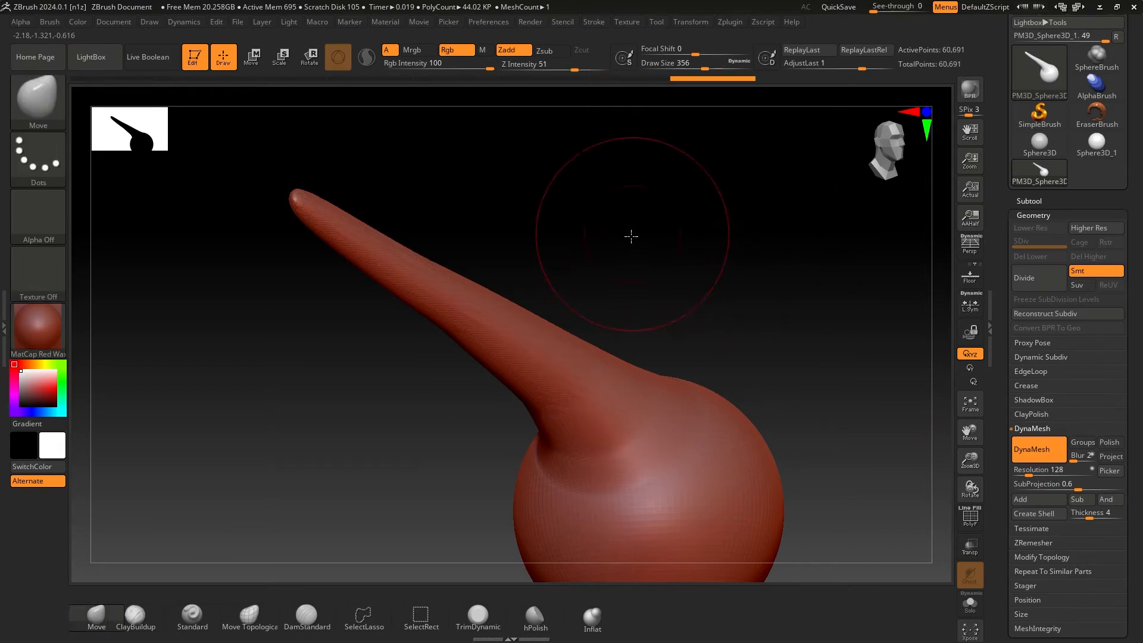
pyautogui.moveTo(630, 235); pyautogui.dragTo(612, 280)
pyautogui.keyDown('ctrl'); pyautogui.moveTo(380, 258); pyautogui.dragTo(378, 315, button='right'); pyautogui.keyUp('ctrl')
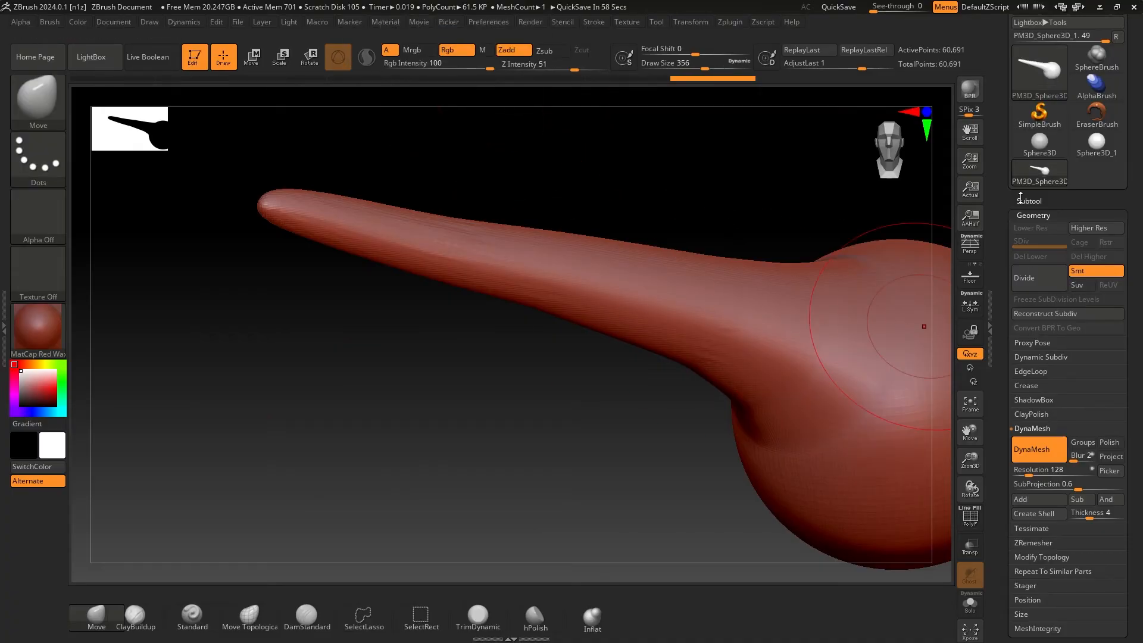
# Divide the remeshed model once to subdivision level 2, look it over and undo the division
pyautogui.click(1024, 272)
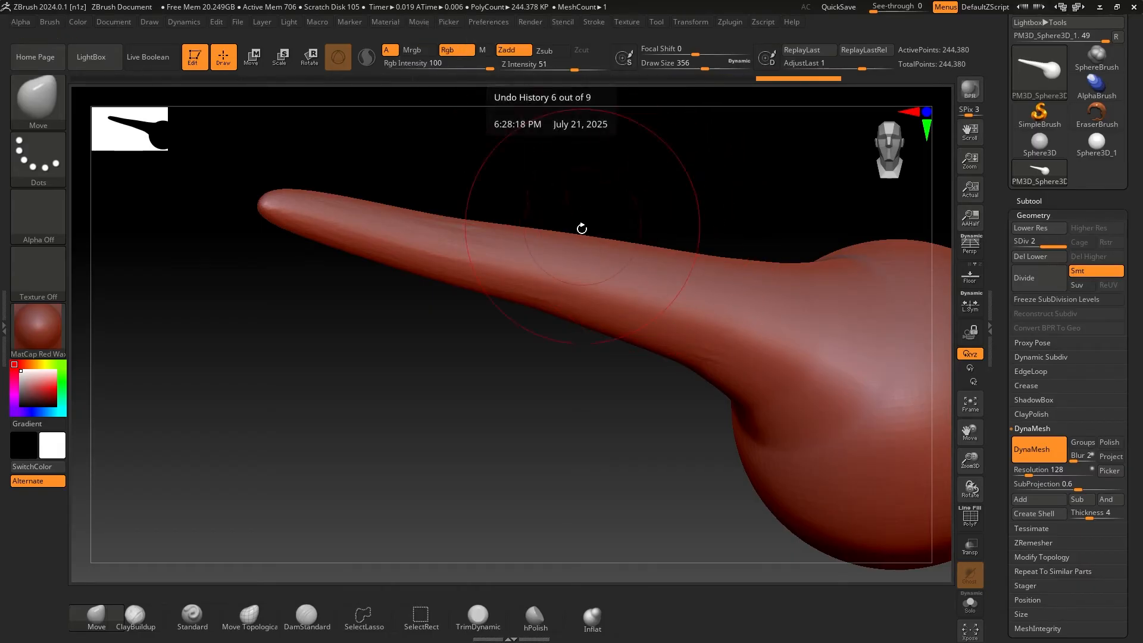
pyautogui.keyDown('alt'); pyautogui.moveTo(582, 228); pyautogui.dragTo(438, 181); pyautogui.keyUp('alt')
pyautogui.moveTo(755, 373); pyautogui.dragTo(590, 311)
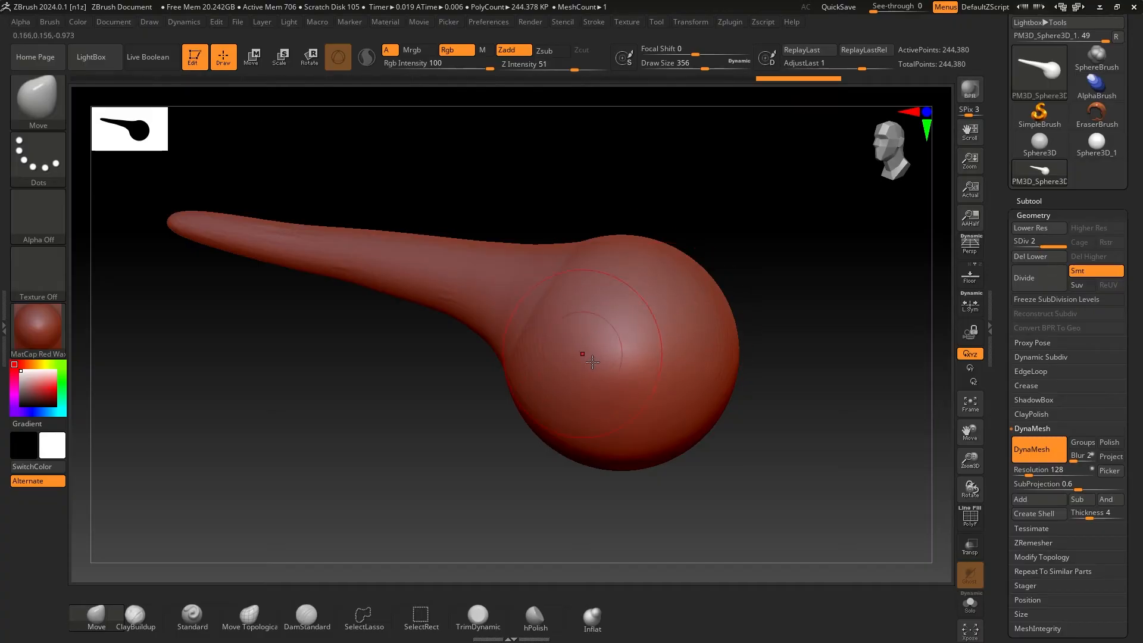
pyautogui.hotkey('shift', 'd')
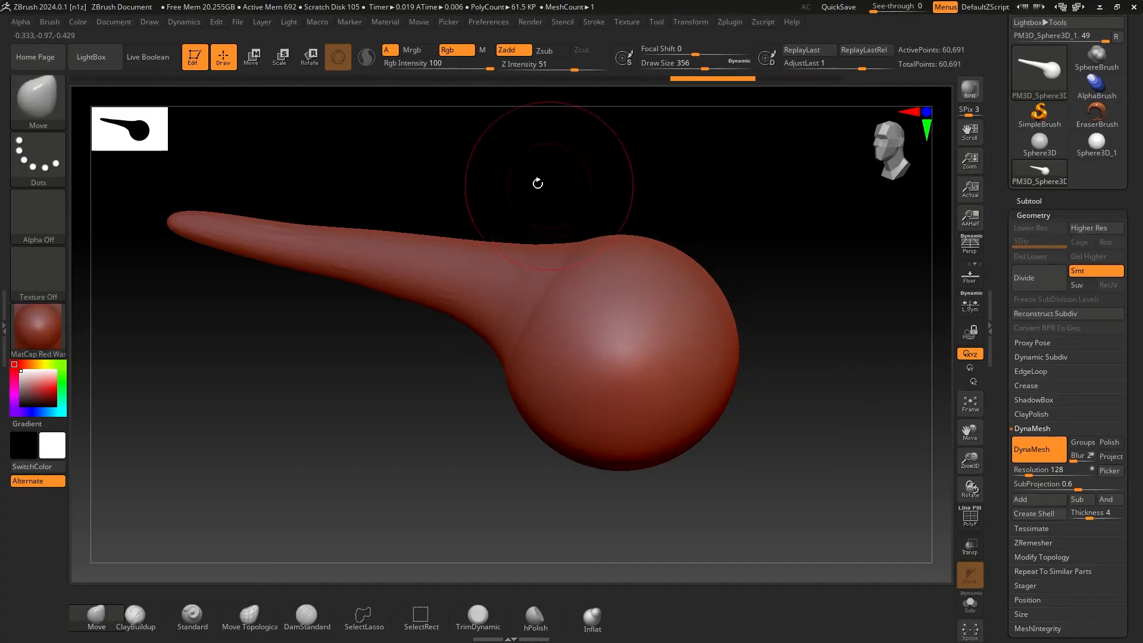
# Show the wireframe, pull the middle of the horn upward and downward with the Move brush, and remesh it with DynaMesh
pyautogui.moveTo(472, 166); pyautogui.dragTo(500, 186)
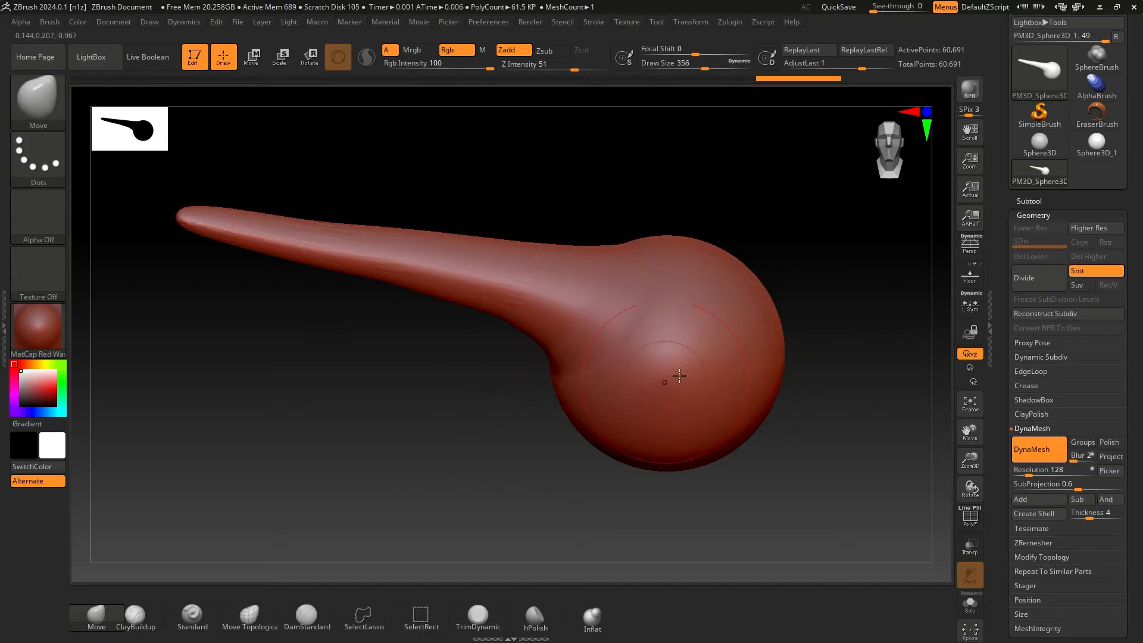
pyautogui.click(979, 524)
pyautogui.moveTo(331, 400); pyautogui.dragTo(396, 395)
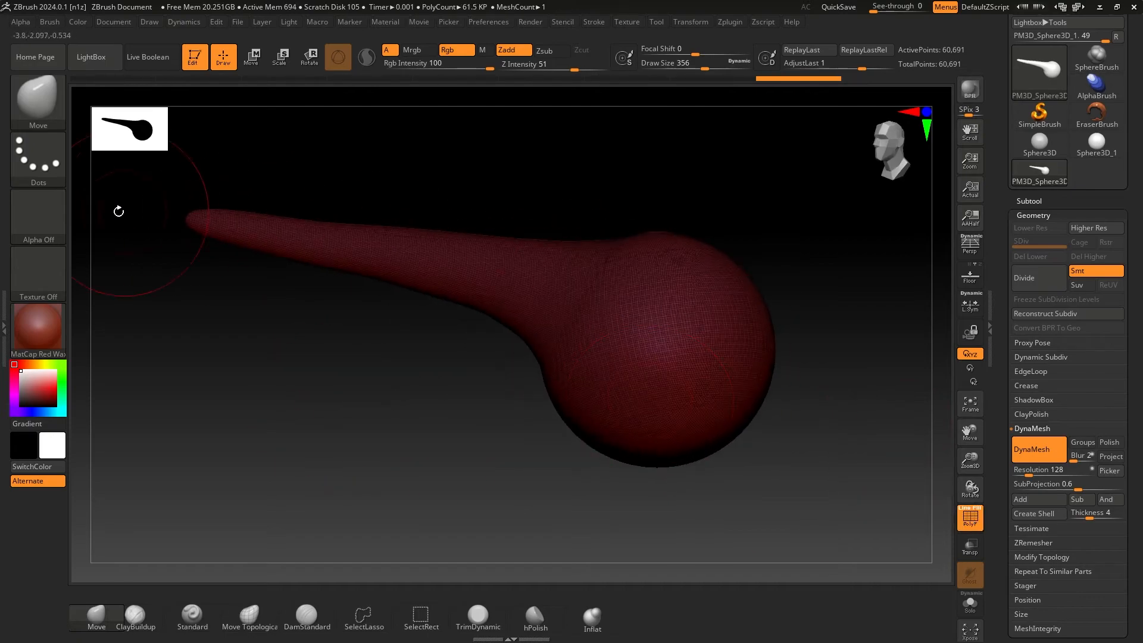
pyautogui.moveTo(203, 287); pyautogui.dragTo(738, 453)
pyautogui.moveTo(410, 254); pyautogui.dragTo(381, 199)
pyautogui.moveTo(339, 245)
pyautogui.mouseDown()
pyautogui.moveTo(331, 225)
pyautogui.moveTo(349, 176)
pyautogui.moveTo(371, 176)
pyautogui.mouseUp()
pyautogui.moveTo(347, 248)
pyautogui.mouseDown()
pyautogui.moveTo(339, 288)
pyautogui.moveTo(352, 383)
pyautogui.moveTo(374, 381)
pyautogui.moveTo(397, 313)
pyautogui.mouseUp()
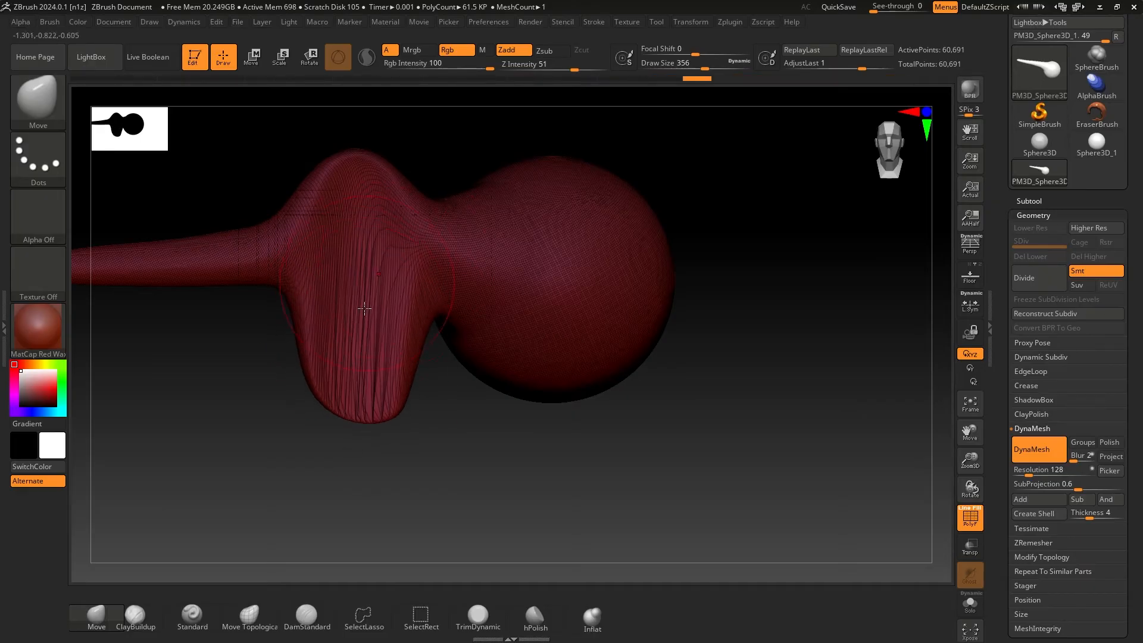
pyautogui.keyDown('ctrl'); pyautogui.moveTo(754, 214); pyautogui.dragTo(804, 336); pyautogui.keyUp('ctrl')
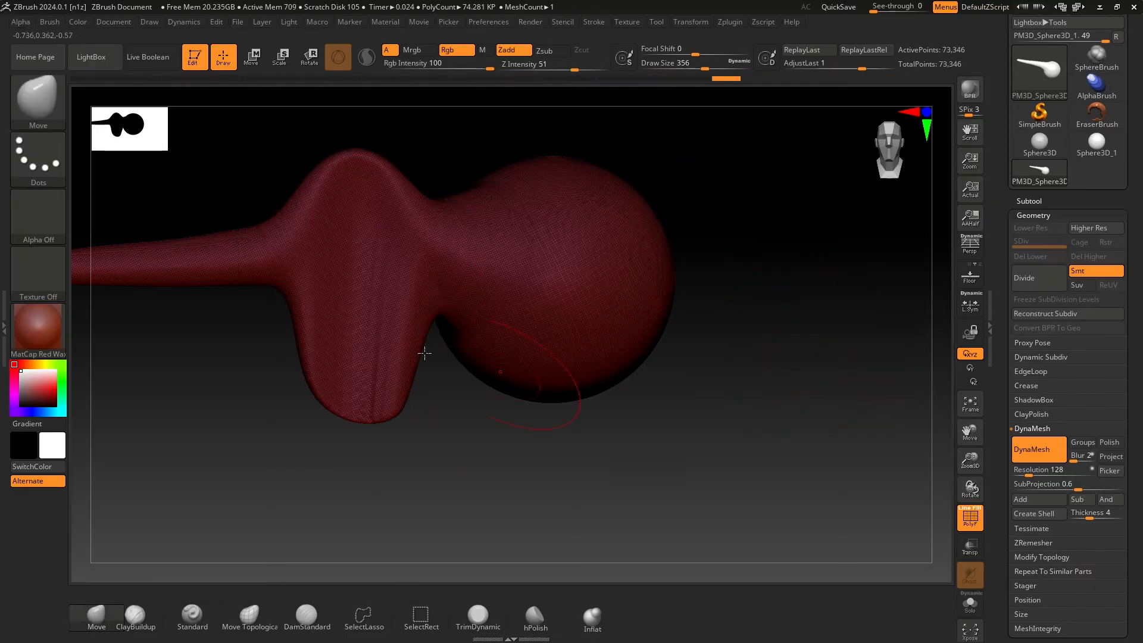
# Hide the wireframe and smooth out the ridges on the remeshed bulge in the middle of the horn
pyautogui.click(971, 517)
pyautogui.moveTo(744, 476); pyautogui.dragTo(507, 415)
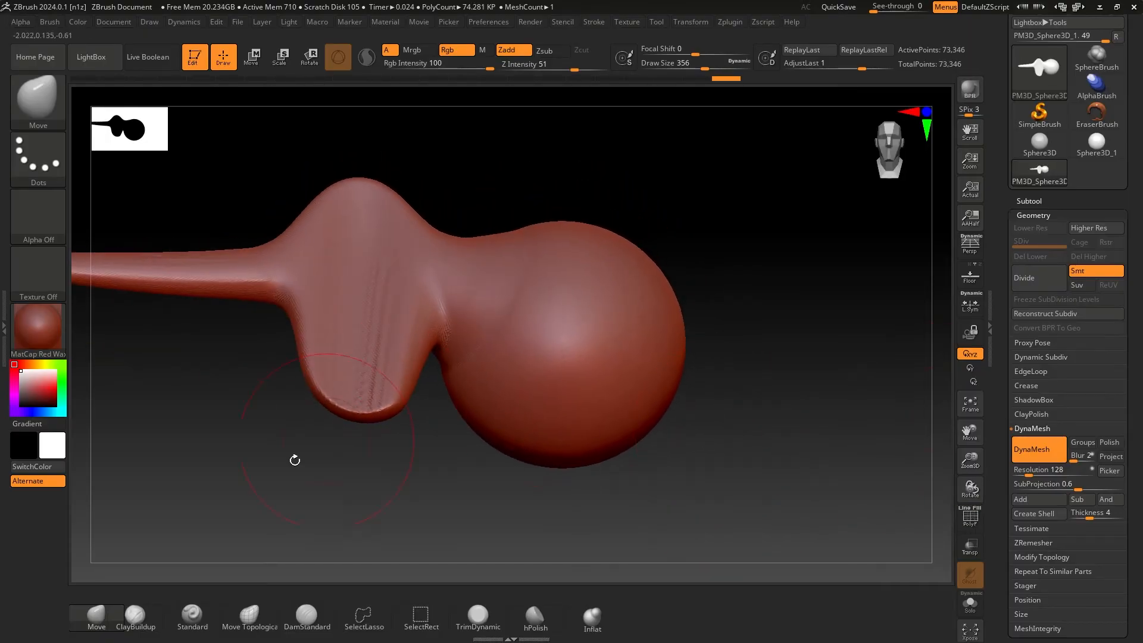
pyautogui.moveTo(253, 428)
pyautogui.mouseDown()
pyautogui.moveTo(268, 434)
pyautogui.moveTo(327, 381)
pyautogui.mouseUp()
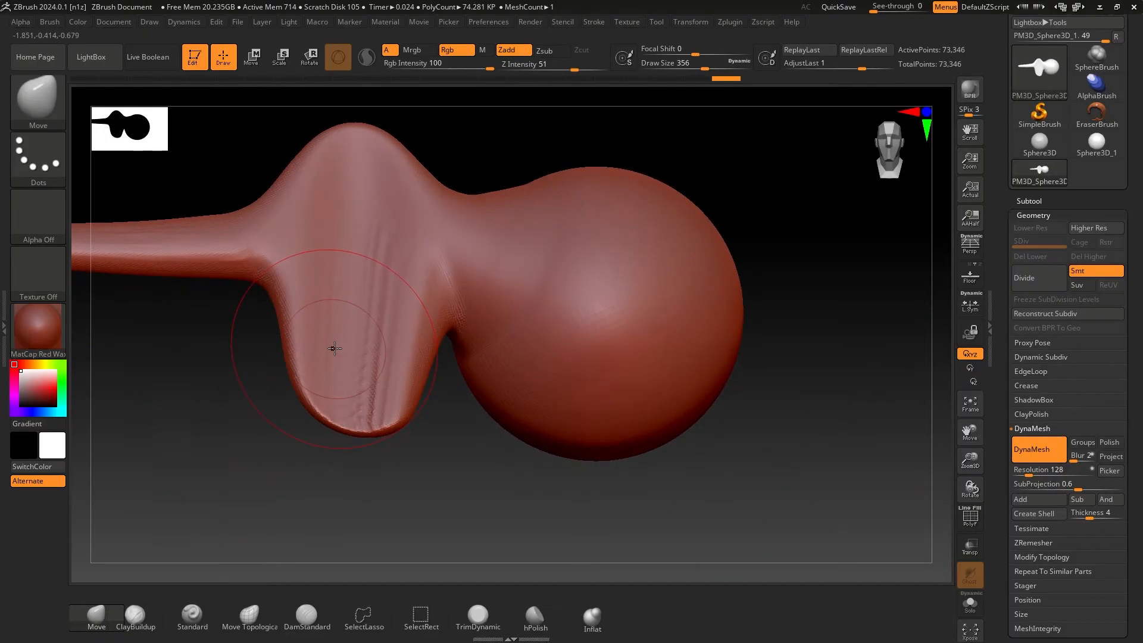
pyautogui.moveTo(364, 275)
pyautogui.keyDown('shift'); pyautogui.mouseDown()
pyautogui.moveTo(376, 417)
pyautogui.moveTo(300, 381)
pyautogui.mouseUp(); pyautogui.keyUp('shift')
pyautogui.keyDown('shift'); pyautogui.moveTo(286, 303); pyautogui.dragTo(256, 265); pyautogui.keyUp('shift')
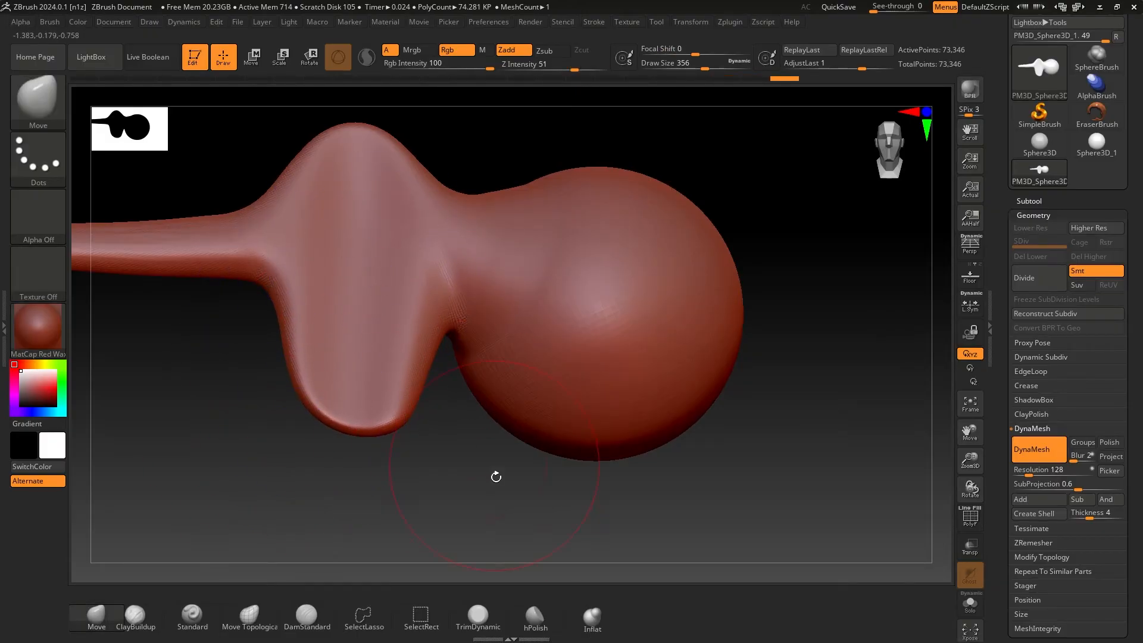
# Smooth the thin outer part of the horn and its junction with the sphere, checking the shape from several sides
pyautogui.moveTo(495, 474); pyautogui.dragTo(284, 449)
pyautogui.press('shift')
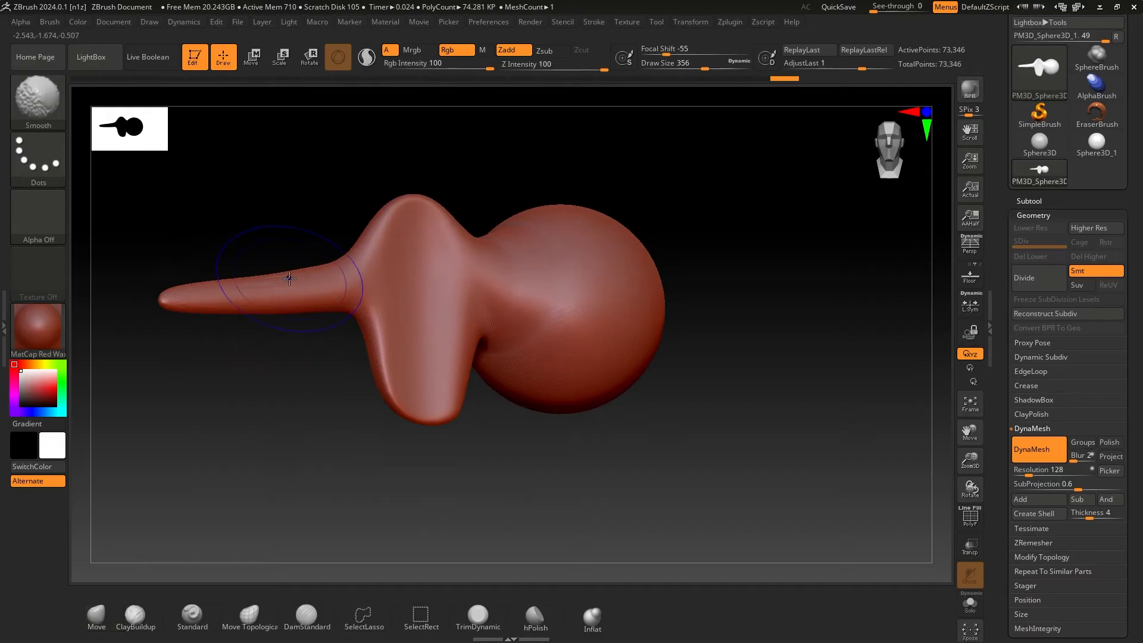
pyautogui.moveTo(232, 291)
pyautogui.mouseDown()
pyautogui.moveTo(306, 387)
pyautogui.moveTo(332, 316)
pyautogui.mouseUp()
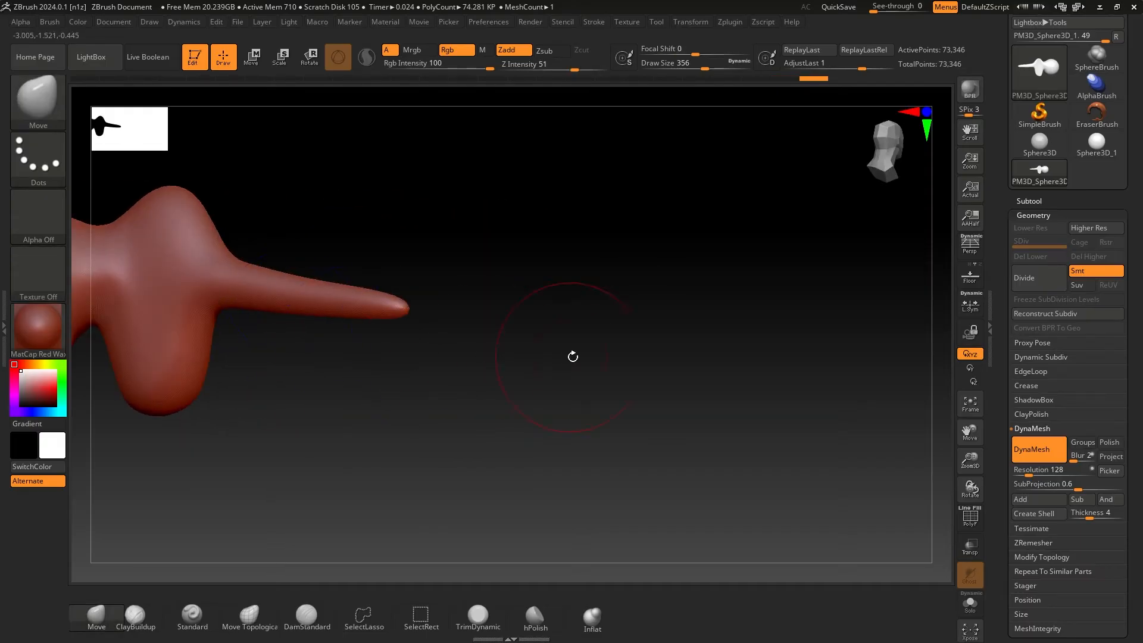
pyautogui.moveTo(572, 355)
pyautogui.mouseDown()
pyautogui.moveTo(484, 353)
pyautogui.moveTo(492, 354)
pyautogui.mouseUp()
pyautogui.moveTo(368, 412)
pyautogui.mouseDown()
pyautogui.moveTo(620, 485)
pyautogui.moveTo(612, 316)
pyautogui.mouseUp()
pyautogui.press('shift')
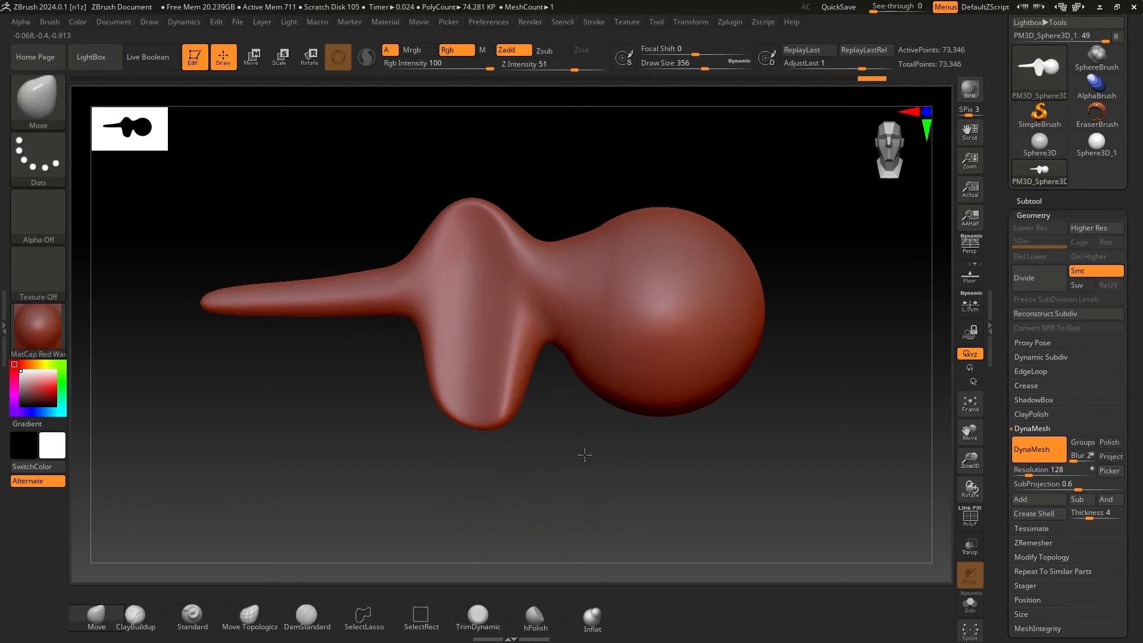
# Mask the spherical part of the model with a rectangular mask, leaving the horn and its neck unmasked
pyautogui.moveTo(565, 479)
pyautogui.mouseDown()
pyautogui.moveTo(550, 428)
pyautogui.moveTo(587, 429)
pyautogui.moveTo(574, 419)
pyautogui.moveTo(433, 409)
pyautogui.mouseUp()
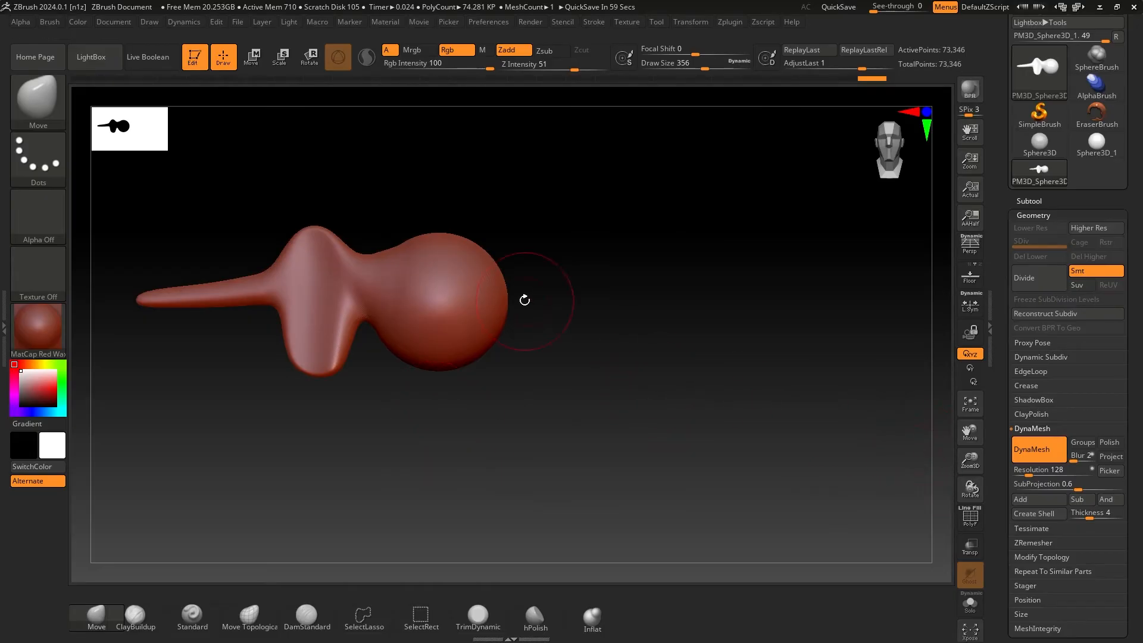
pyautogui.keyDown('alt'); pyautogui.moveTo(525, 299); pyautogui.dragTo(538, 324); pyautogui.keyUp('alt')
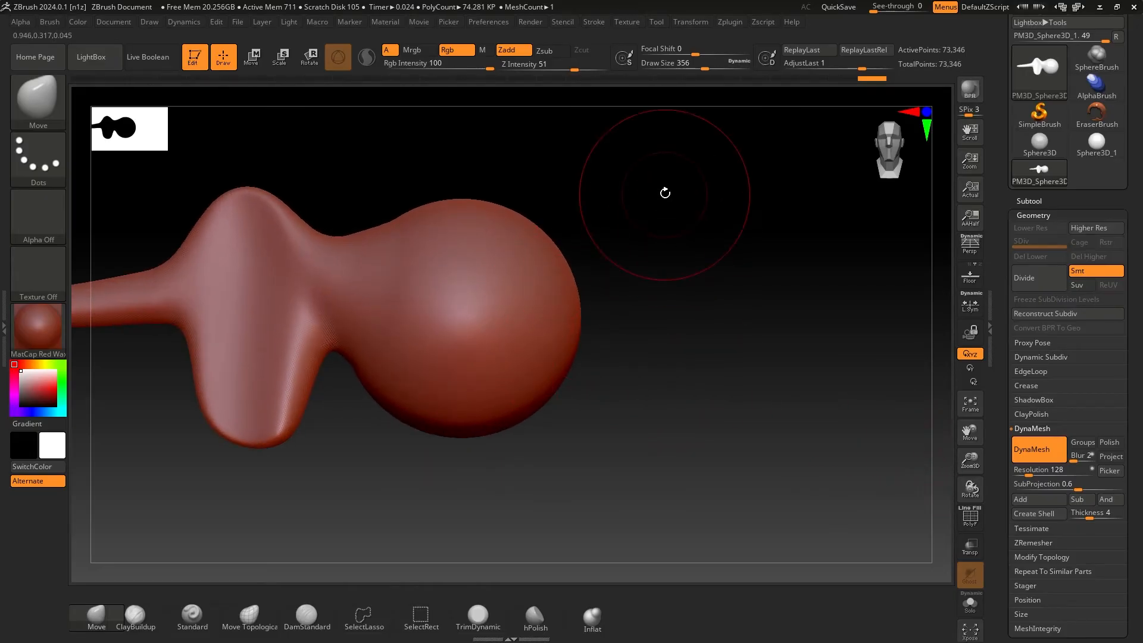
pyautogui.moveTo(658, 171)
pyautogui.keyDown('ctrl'); pyautogui.mouseDown()
pyautogui.moveTo(620, 199)
pyautogui.moveTo(597, 243)
pyautogui.moveTo(341, 459)
pyautogui.moveTo(375, 459)
pyautogui.moveTo(372, 473)
pyautogui.mouseUp(); pyautogui.keyUp('ctrl')
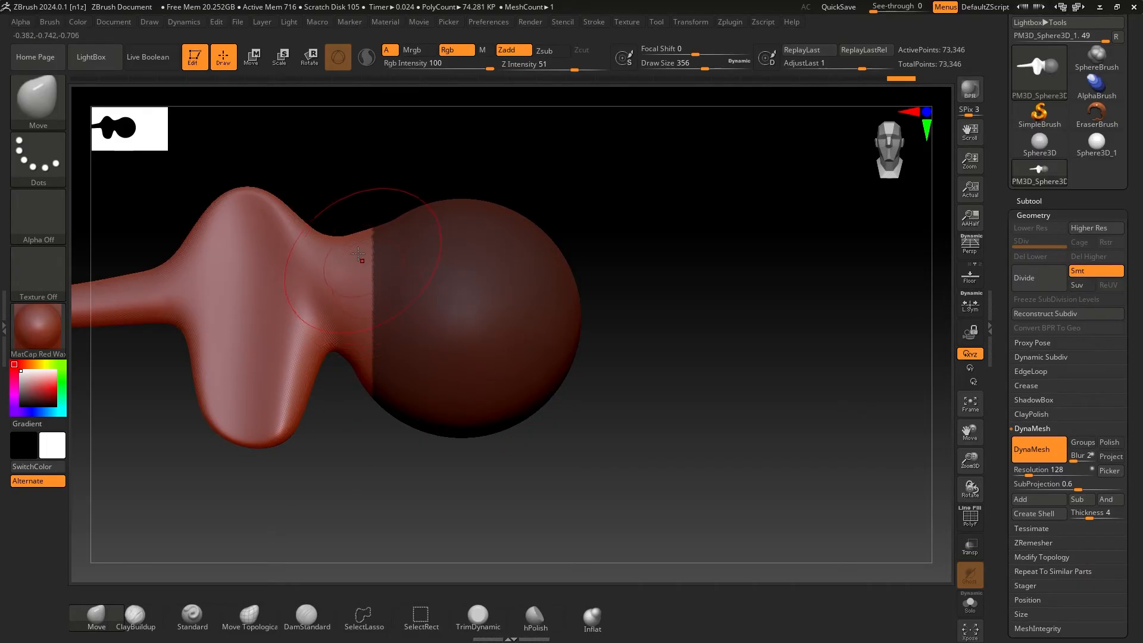
# Pull the unmasked neck along the mask border with the Move brush and try the brush on the masked sphere
pyautogui.moveTo(358, 254)
pyautogui.mouseDown()
pyautogui.moveTo(348, 205)
pyautogui.moveTo(291, 322)
pyautogui.mouseUp()
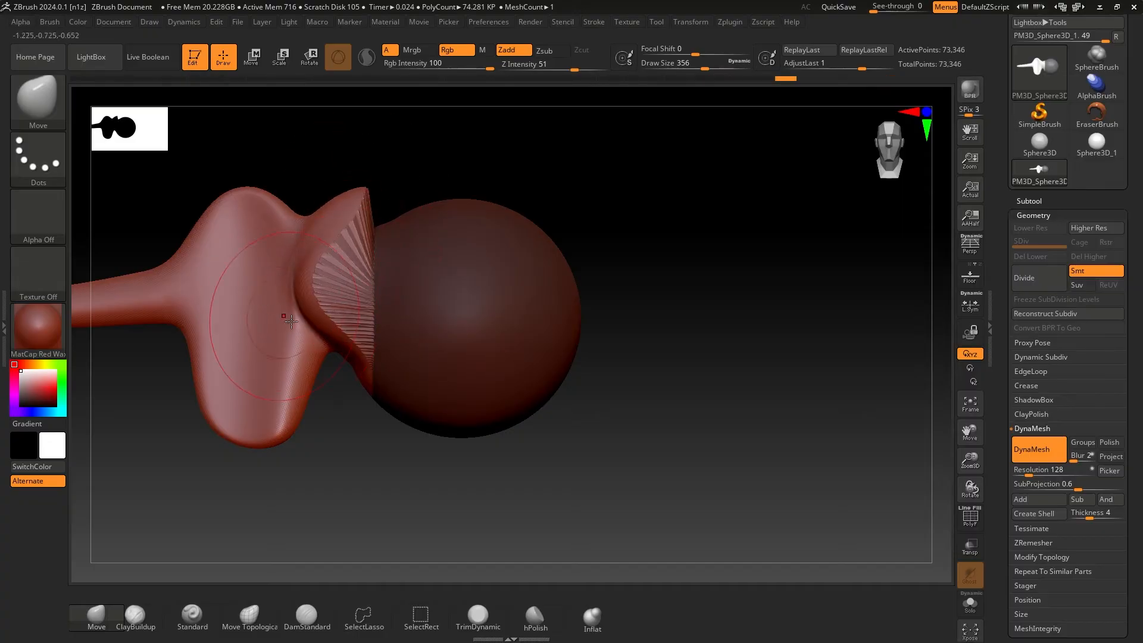
pyautogui.moveTo(363, 322); pyautogui.dragTo(315, 384)
pyautogui.moveTo(696, 187)
pyautogui.mouseDown()
pyautogui.moveTo(653, 222)
pyautogui.moveTo(671, 298)
pyautogui.moveTo(574, 238)
pyautogui.moveTo(400, 212)
pyautogui.moveTo(689, 198)
pyautogui.moveTo(452, 250)
pyautogui.moveTo(416, 286)
pyautogui.mouseUp()
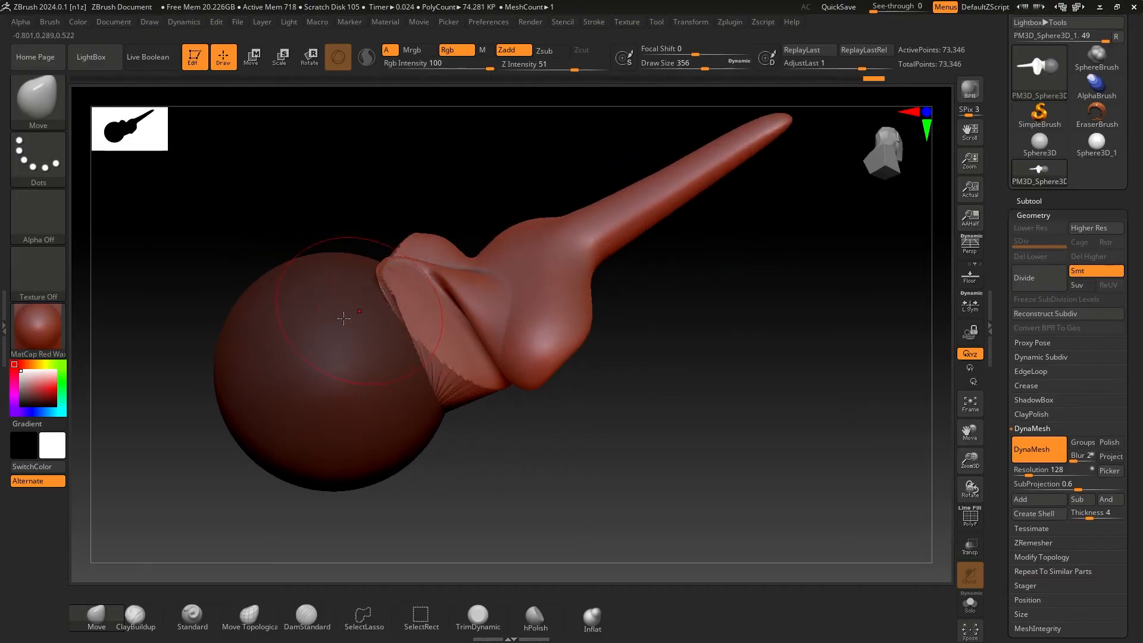
pyautogui.moveTo(343, 318); pyautogui.dragTo(287, 257)
pyautogui.moveTo(459, 244); pyautogui.dragTo(666, 232)
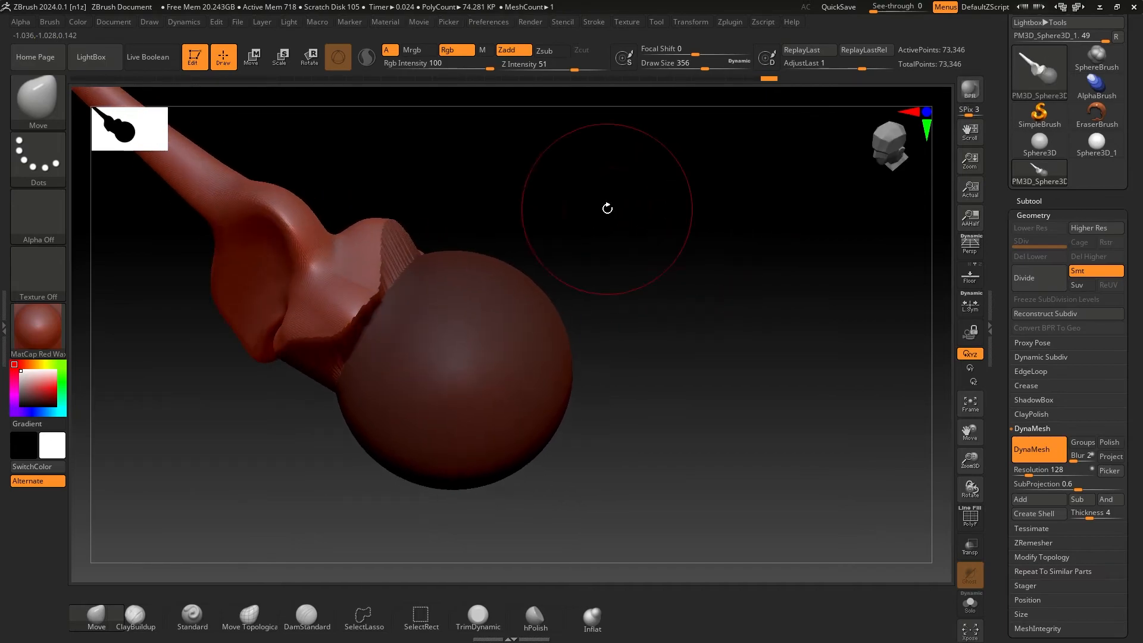
# Rewind the undo history to the original plain sphere and view it from the front
pyautogui.press('ctrl')
pyautogui.moveTo(769, 78); pyautogui.dragTo(80, 78)
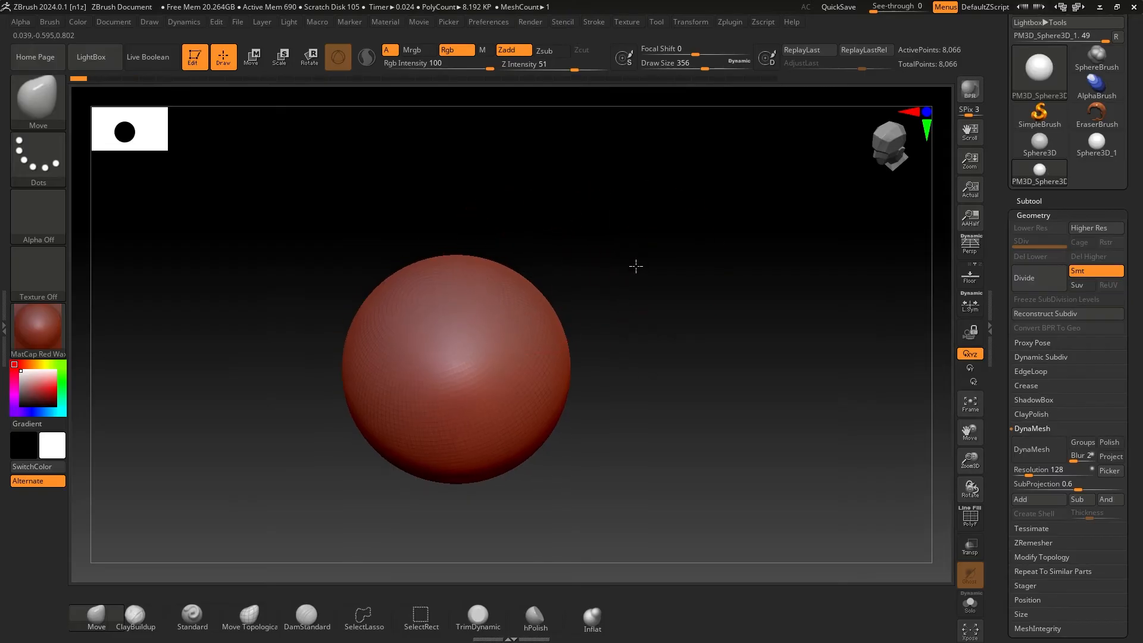
pyautogui.moveTo(700, 278); pyautogui.dragTo(719, 184)
pyautogui.moveTo(750, 234); pyautogui.dragTo(679, 392)
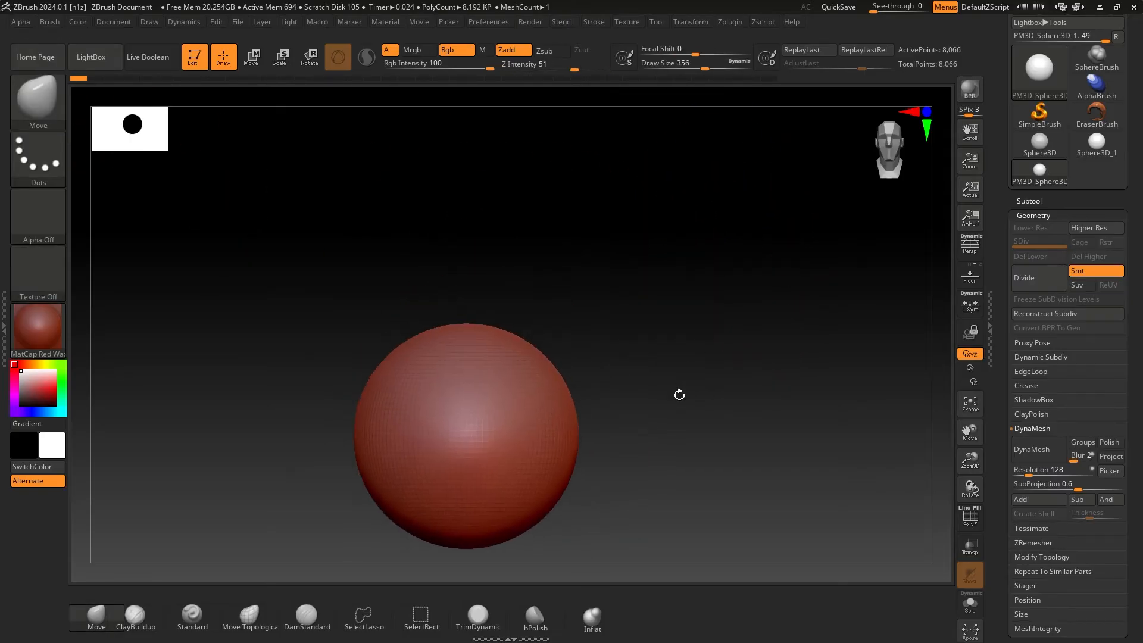
pyautogui.moveTo(78, 78); pyautogui.dragTo(24, 107)
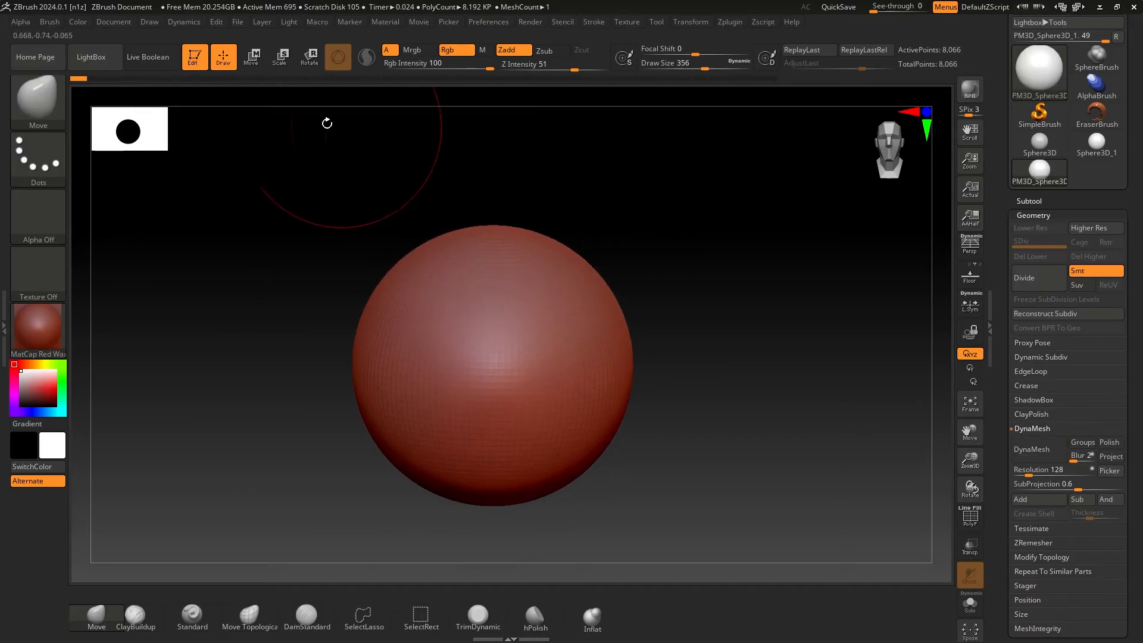
# Restore the horned shape from the undo history, try a Move stroke on the sphere, and return to an earlier horned state
pyautogui.moveTo(79, 80)
pyautogui.mouseDown()
pyautogui.moveTo(771, 82)
pyautogui.moveTo(527, 82)
pyautogui.mouseUp()
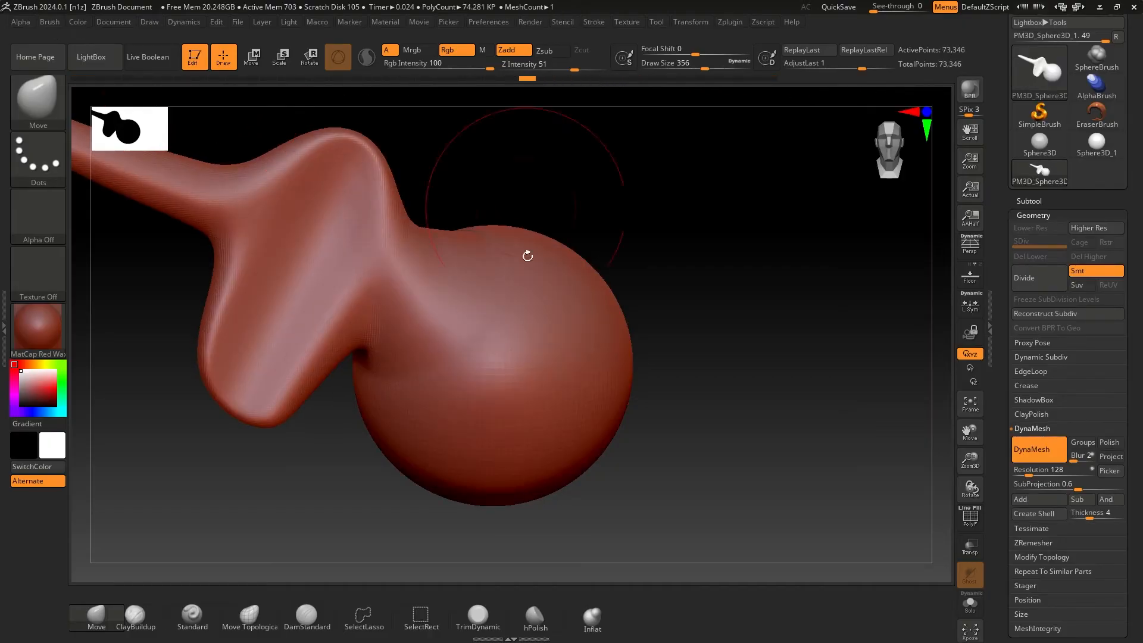
pyautogui.moveTo(520, 298)
pyautogui.mouseDown()
pyautogui.moveTo(534, 332)
pyautogui.moveTo(566, 273)
pyautogui.mouseUp()
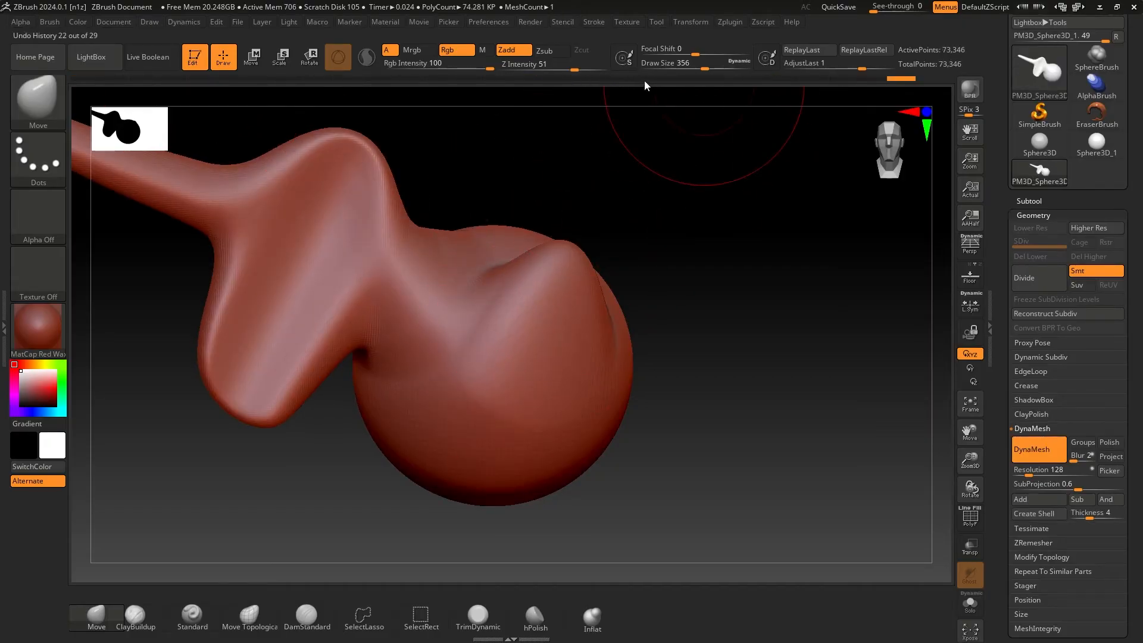
pyautogui.moveTo(877, 77); pyautogui.dragTo(669, 80)
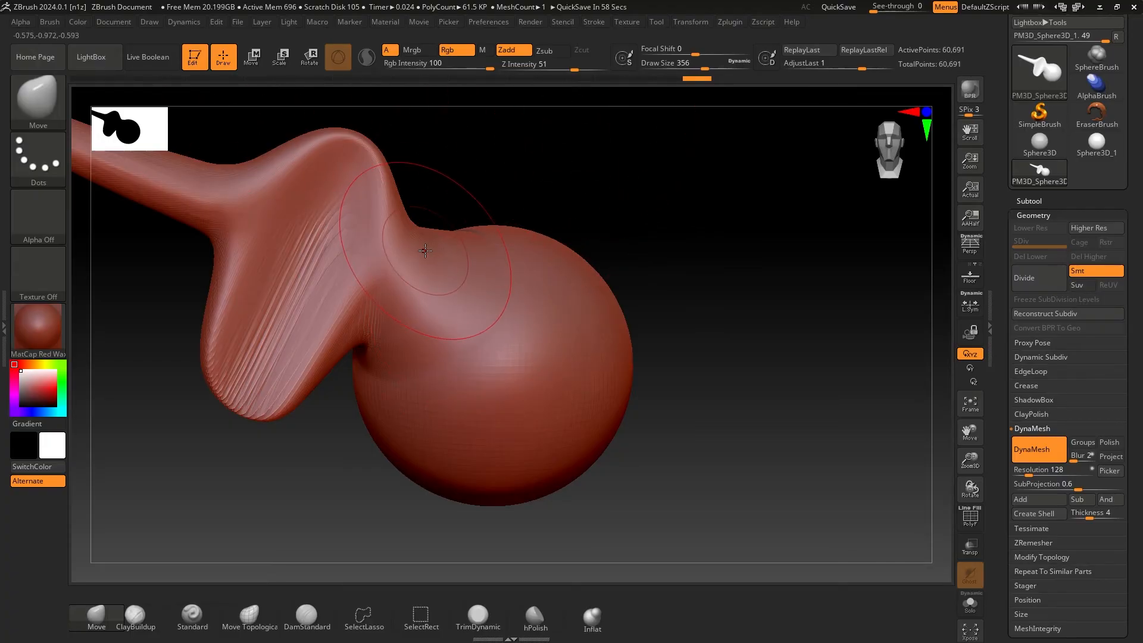
# Mask the sphere again with a rectangular mask that stops near the base of the horn
pyautogui.moveTo(689, 312)
pyautogui.keyDown('ctrl'); pyautogui.mouseDown(button='right')
pyautogui.moveTo(628, 281)
pyautogui.moveTo(704, 303)
pyautogui.mouseUp(button='right'); pyautogui.keyUp('ctrl')
pyautogui.keyDown('alt'); pyautogui.moveTo(765, 232); pyautogui.dragTo(673, 236, button='right'); pyautogui.keyUp('alt')
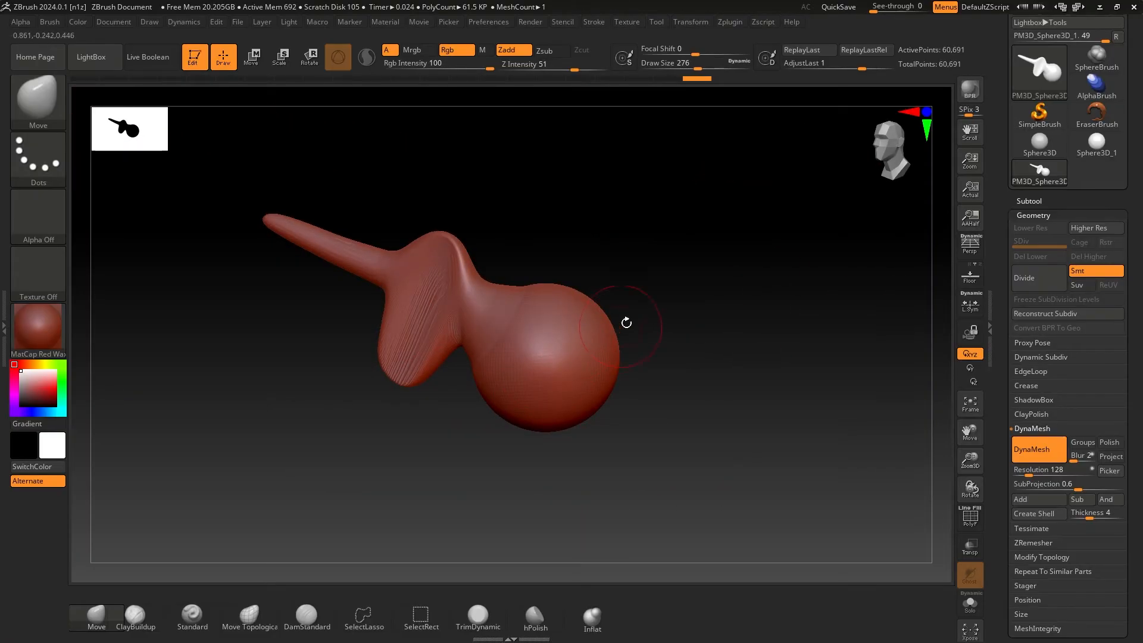
pyautogui.moveTo(654, 288)
pyautogui.keyDown('ctrl'); pyautogui.mouseDown(button='right')
pyautogui.moveTo(687, 319)
pyautogui.moveTo(789, 342)
pyautogui.moveTo(661, 282)
pyautogui.mouseUp(button='right'); pyautogui.keyUp('ctrl')
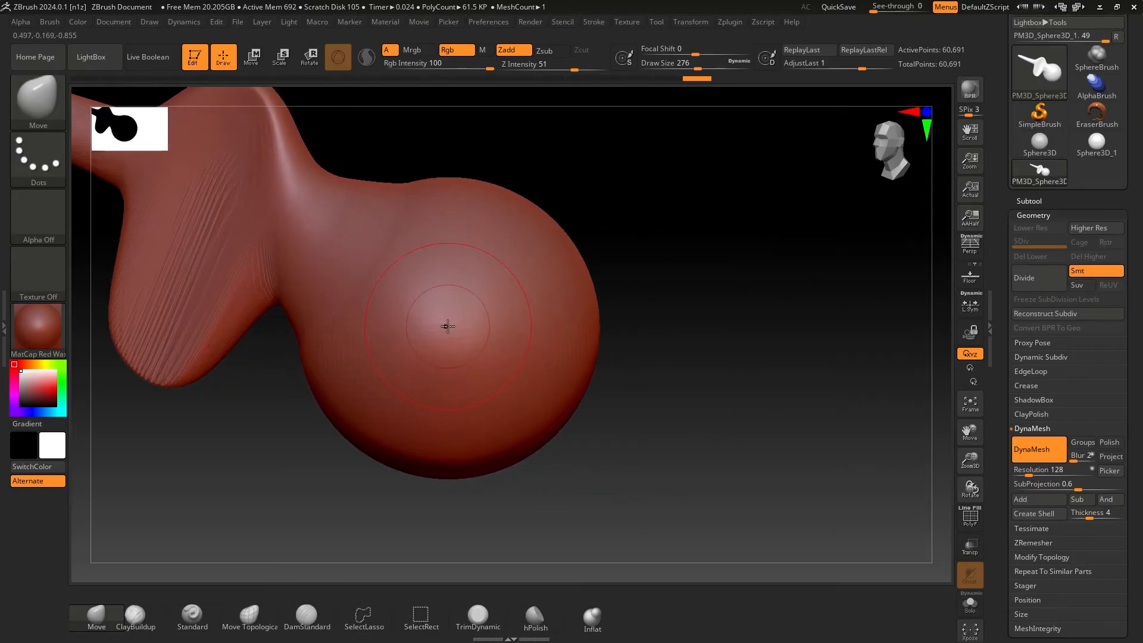
pyautogui.keyDown('ctrl'); pyautogui.moveTo(770, 178); pyautogui.dragTo(345, 489); pyautogui.keyUp('ctrl')
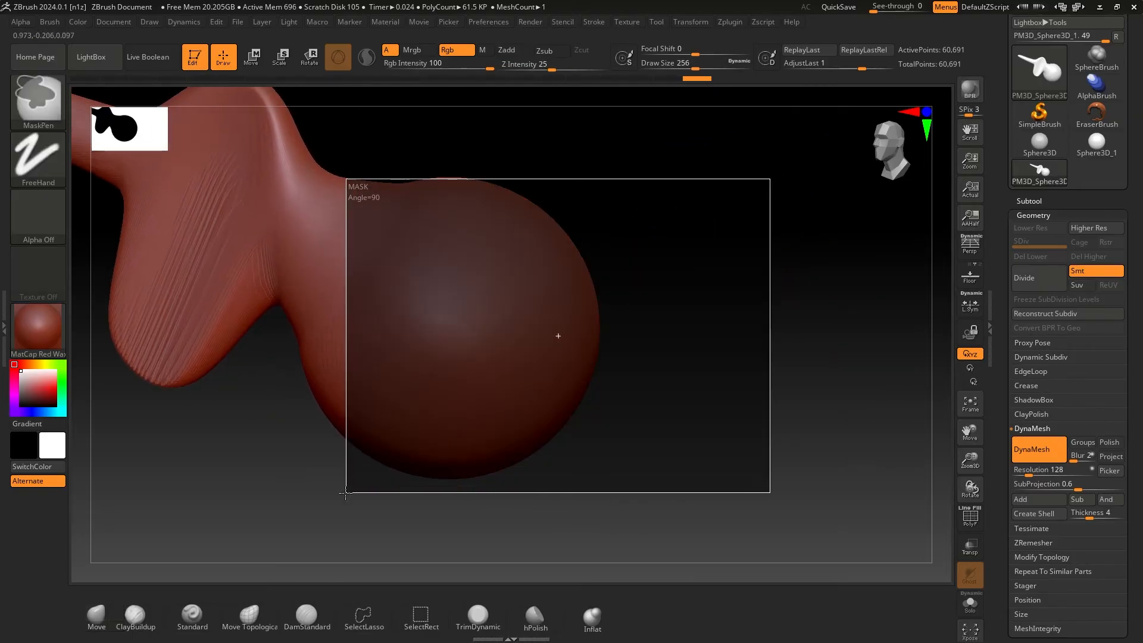
# Undo the rectangular mask and paint a round mask on the front of the large sphere
pyautogui.hotkey('ctrl', 'z')
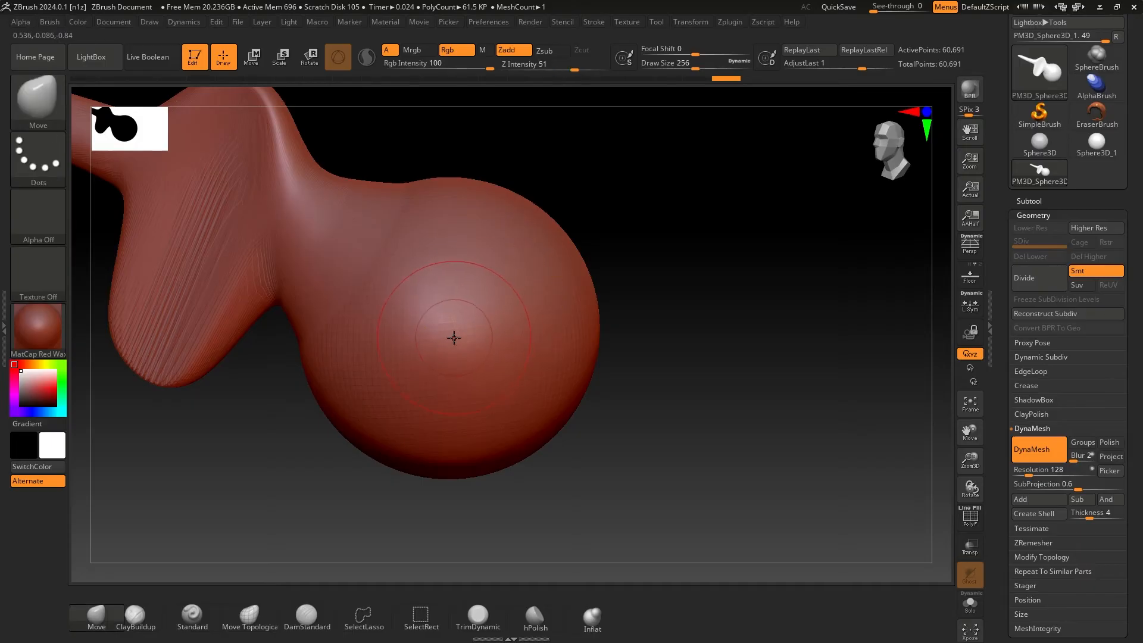
pyautogui.keyDown('ctrl'); pyautogui.click(440, 299); pyautogui.keyUp('ctrl')
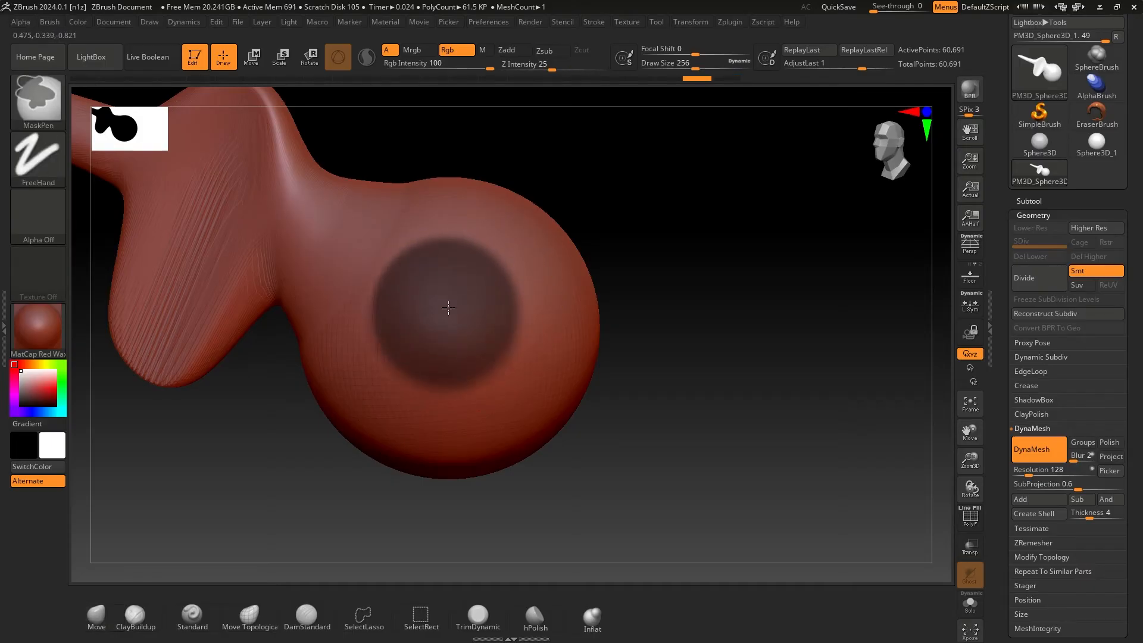
pyautogui.moveTo(438, 268)
pyautogui.keyDown('ctrl'); pyautogui.mouseDown()
pyautogui.moveTo(397, 307)
pyautogui.moveTo(420, 330)
pyautogui.moveTo(483, 304)
pyautogui.moveTo(432, 313)
pyautogui.moveTo(383, 272)
pyautogui.moveTo(439, 268)
pyautogui.mouseUp(); pyautogui.keyUp('ctrl')
pyautogui.moveTo(683, 286); pyautogui.dragTo(670, 277)
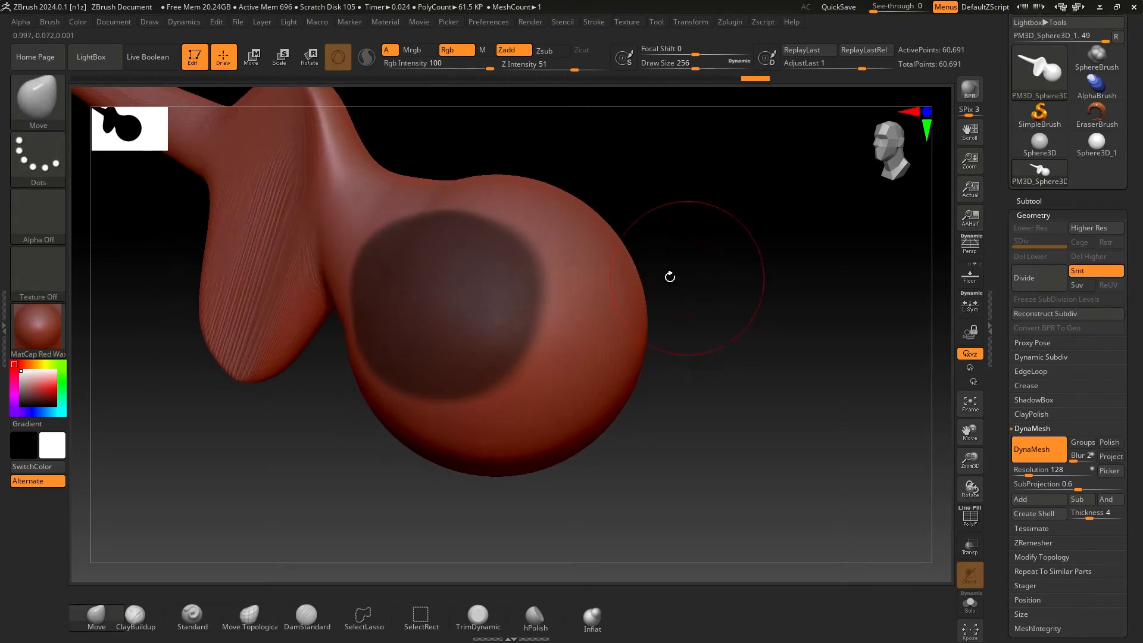
# Build up a thick raised ring around the masked circle with the ClayBuildup brush
pyautogui.click(137, 619)
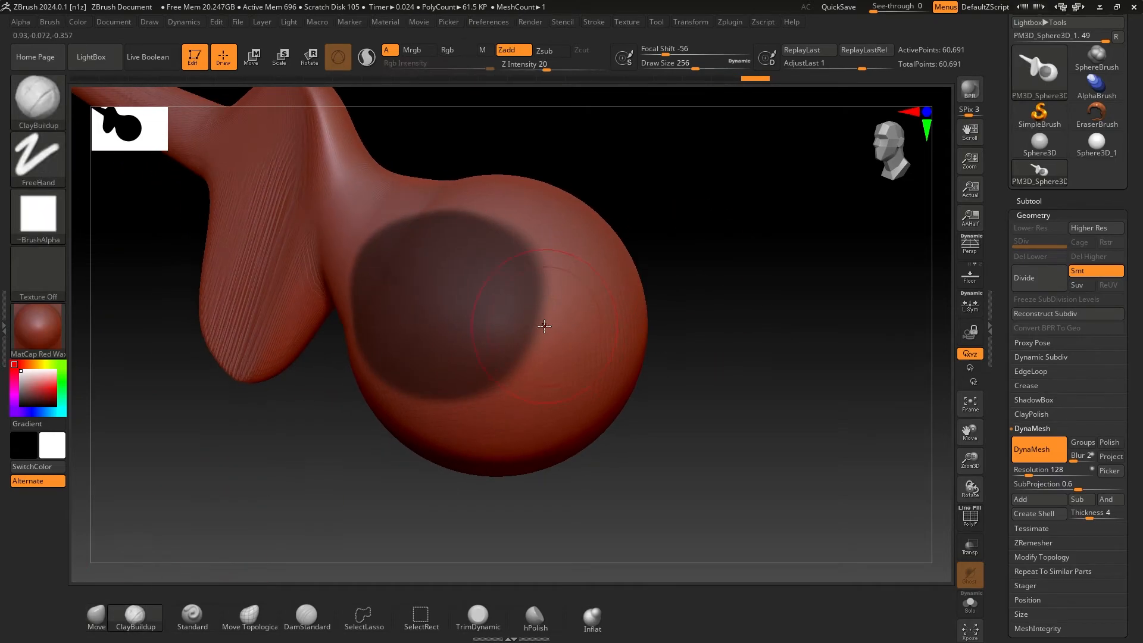
pyautogui.moveTo(544, 327); pyautogui.dragTo(560, 279)
pyautogui.moveTo(589, 321); pyautogui.dragTo(595, 235)
pyautogui.moveTo(538, 294); pyautogui.dragTo(562, 244)
pyautogui.moveTo(667, 232); pyautogui.dragTo(692, 197)
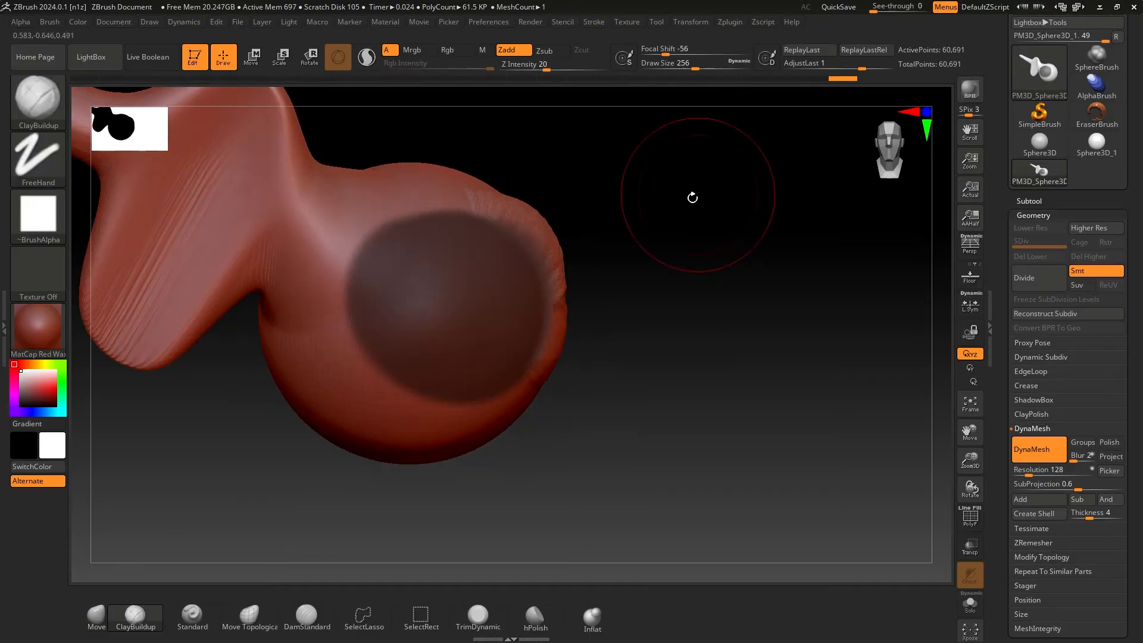
pyautogui.moveTo(518, 175)
pyautogui.mouseDown()
pyautogui.moveTo(434, 178)
pyautogui.moveTo(387, 205)
pyautogui.moveTo(336, 262)
pyautogui.moveTo(322, 327)
pyautogui.moveTo(351, 389)
pyautogui.mouseUp()
pyautogui.moveTo(739, 380); pyautogui.dragTo(708, 351)
pyautogui.moveTo(385, 399)
pyautogui.mouseDown()
pyautogui.moveTo(500, 427)
pyautogui.moveTo(545, 393)
pyautogui.mouseUp()
pyautogui.moveTo(786, 262); pyautogui.dragTo(750, 300)
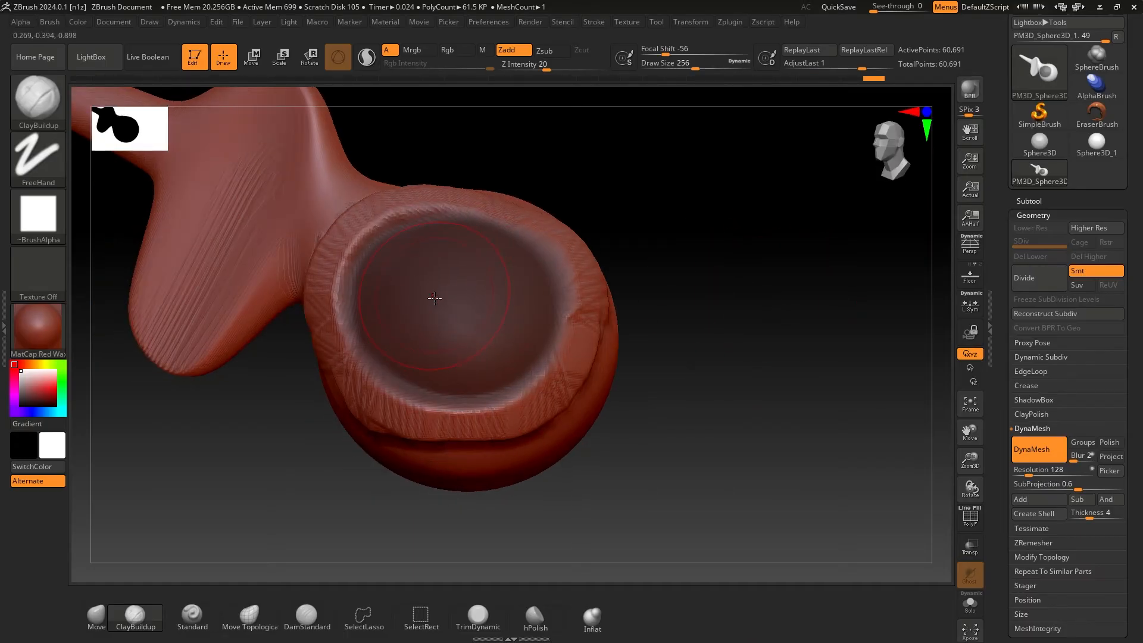
# Clear the mask inside the raised ring and update the DynaMesh at resolution 128
pyautogui.moveTo(708, 394); pyautogui.dragTo(764, 342)
pyautogui.keyDown('ctrl'); pyautogui.moveTo(730, 192); pyautogui.dragTo(804, 332); pyautogui.keyUp('ctrl')
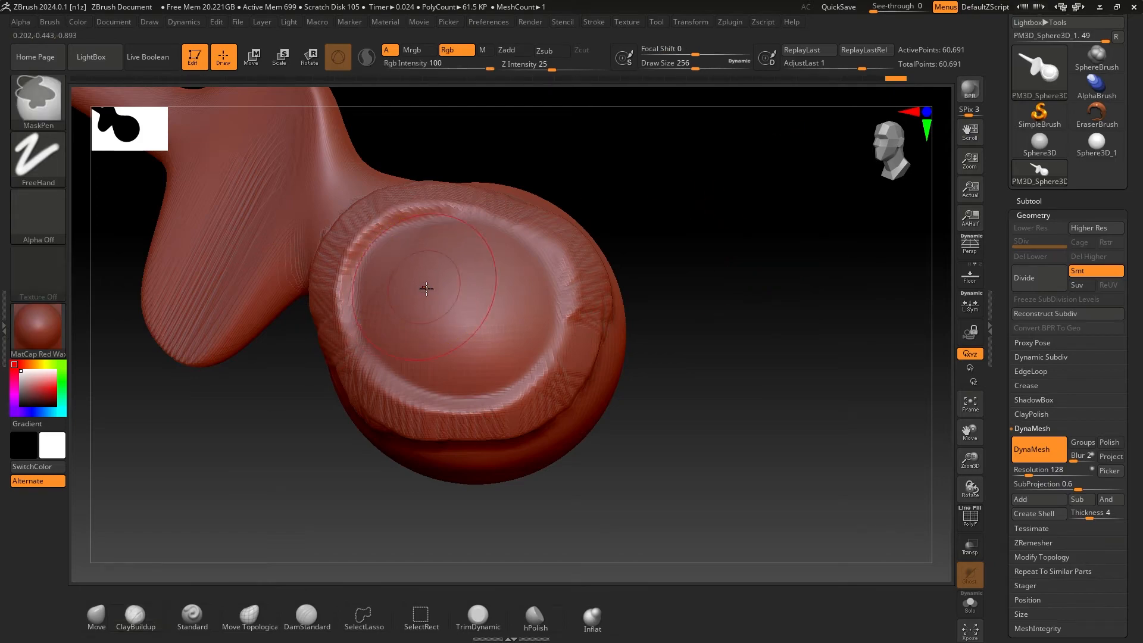
pyautogui.moveTo(508, 321)
pyautogui.keyDown('alt'); pyautogui.mouseDown()
pyautogui.moveTo(447, 300)
pyautogui.moveTo(464, 304)
pyautogui.moveTo(476, 333)
pyautogui.mouseUp(); pyautogui.keyUp('alt')
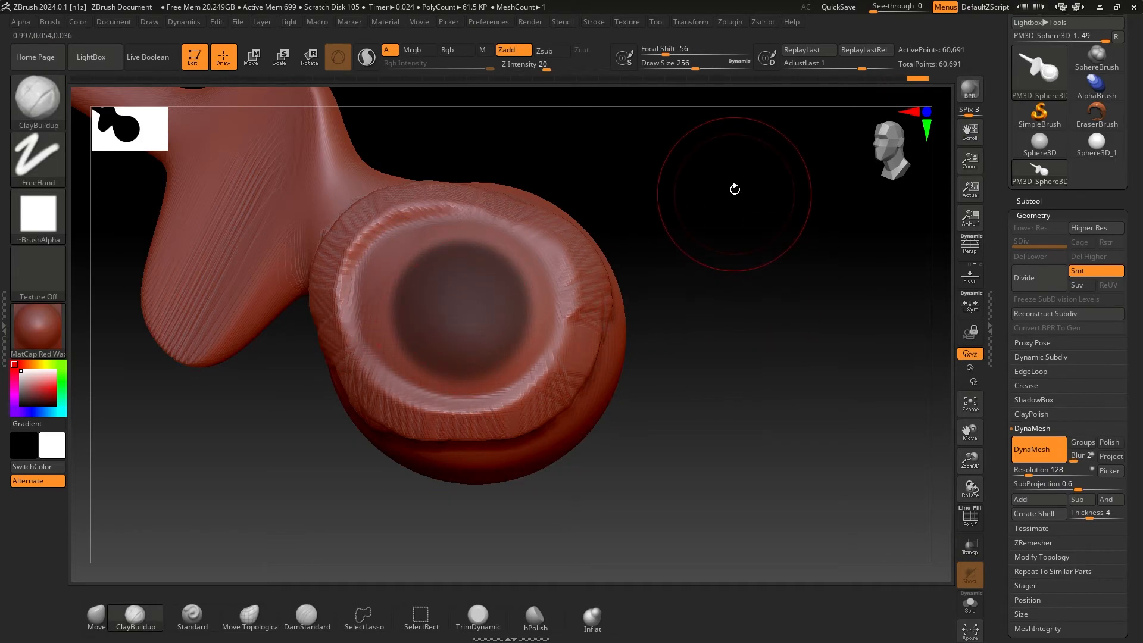
pyautogui.hotkey('ctrl', 'z')
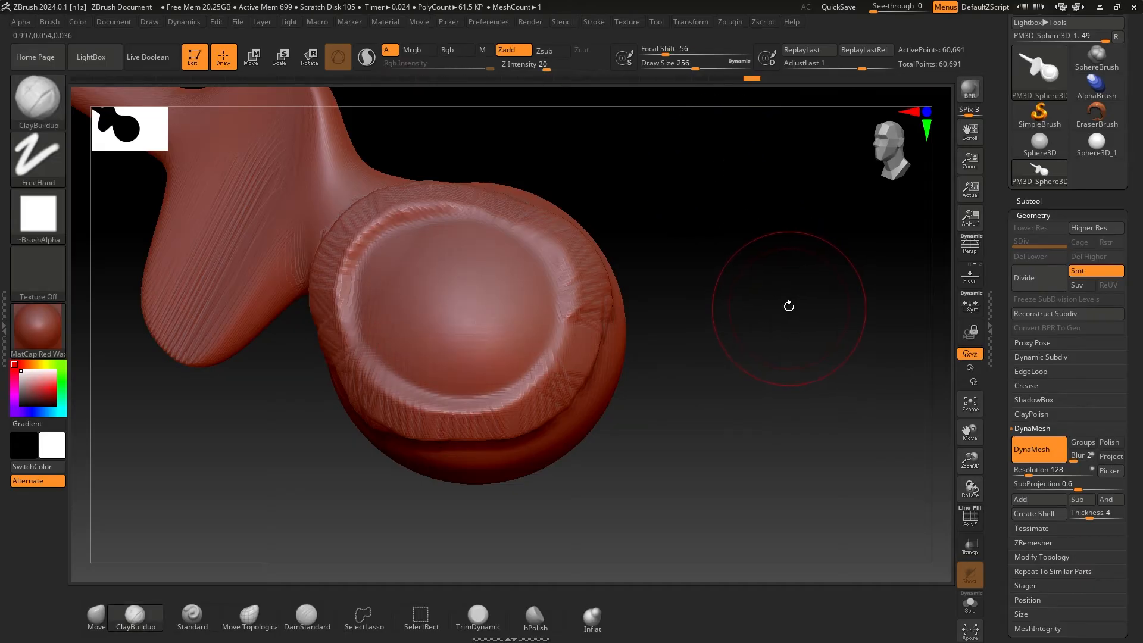
pyautogui.keyDown('ctrl'); pyautogui.moveTo(761, 204); pyautogui.dragTo(847, 391); pyautogui.keyUp('ctrl')
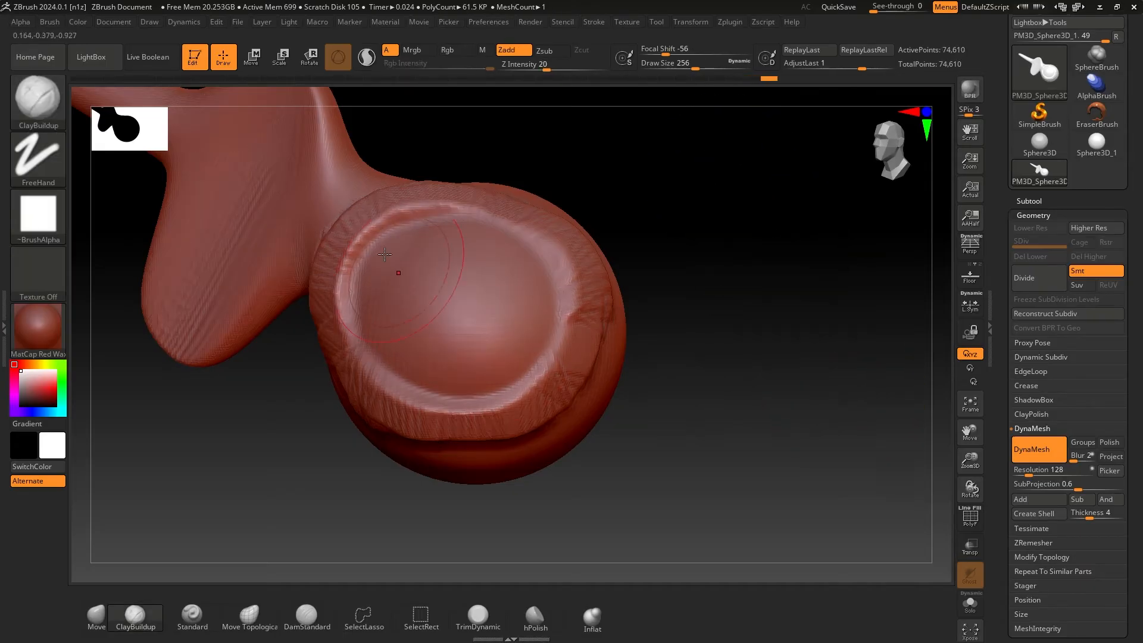
# Smooth the inner edge and rim of the raised ring with a smaller brush and refresh the DynaMesh
pyautogui.keyDown('ctrl'); pyautogui.moveTo(797, 292); pyautogui.dragTo(751, 286, button='right'); pyautogui.keyUp('ctrl')
pyautogui.keyDown('ctrl'); pyautogui.moveTo(665, 279); pyautogui.dragTo(683, 262, button='right'); pyautogui.keyUp('ctrl')
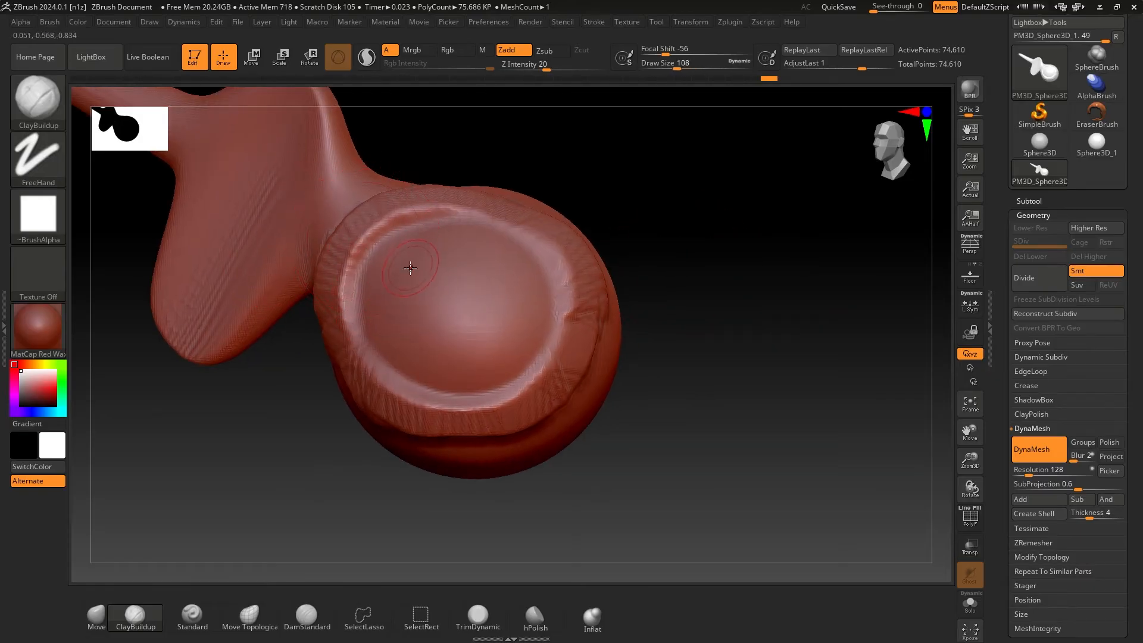
pyautogui.press('shift')
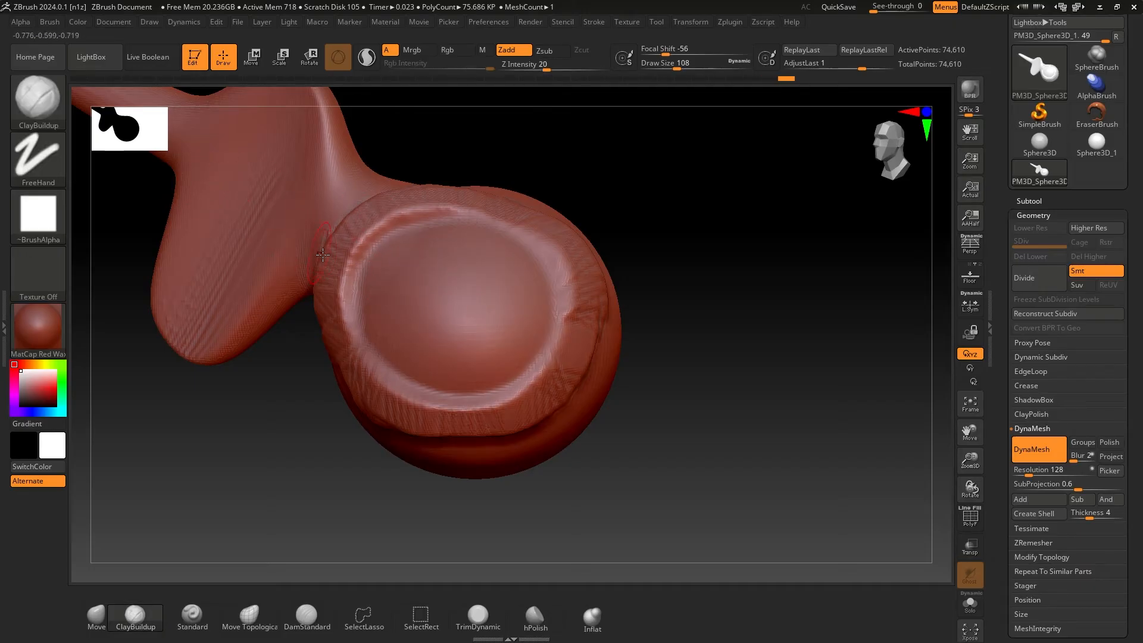
pyautogui.press('shift')
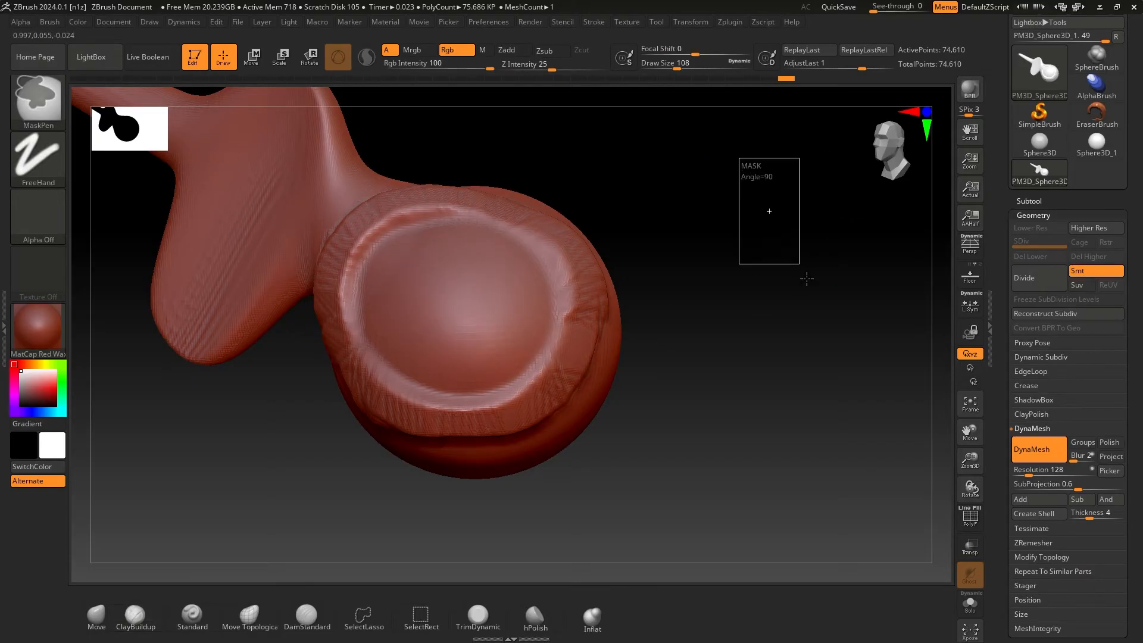
pyautogui.moveTo(831, 332)
pyautogui.mouseDown()
pyautogui.moveTo(703, 238)
pyautogui.moveTo(712, 245)
pyautogui.moveTo(716, 220)
pyautogui.mouseUp()
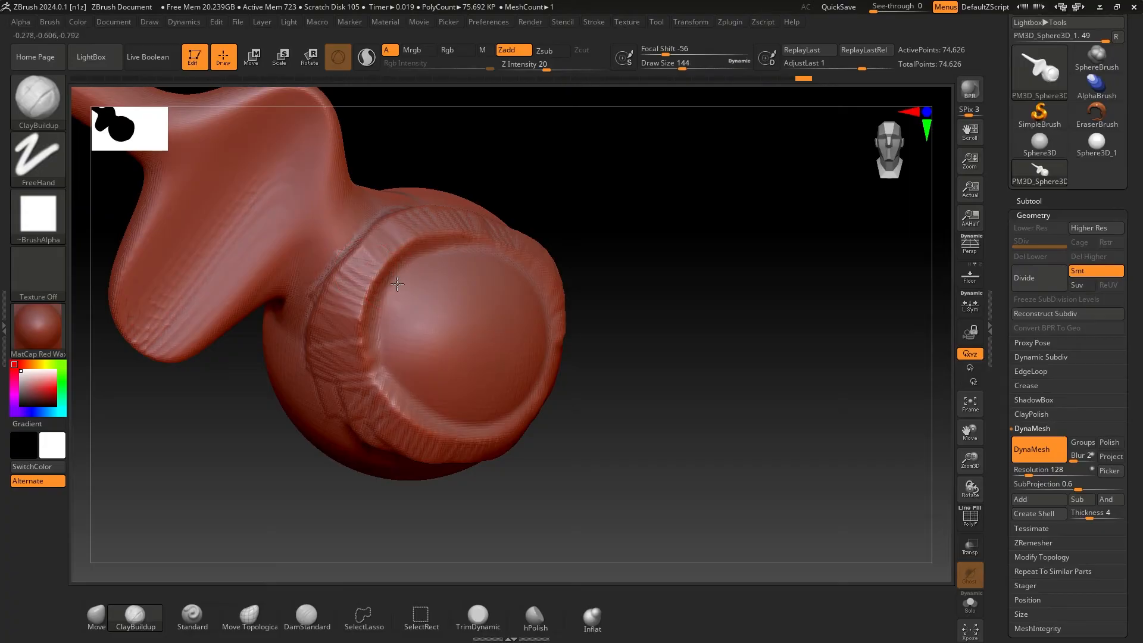
pyautogui.moveTo(632, 229); pyautogui.dragTo(638, 262)
pyautogui.keyDown('shift'); pyautogui.moveTo(416, 244); pyautogui.dragTo(390, 262); pyautogui.keyUp('shift')
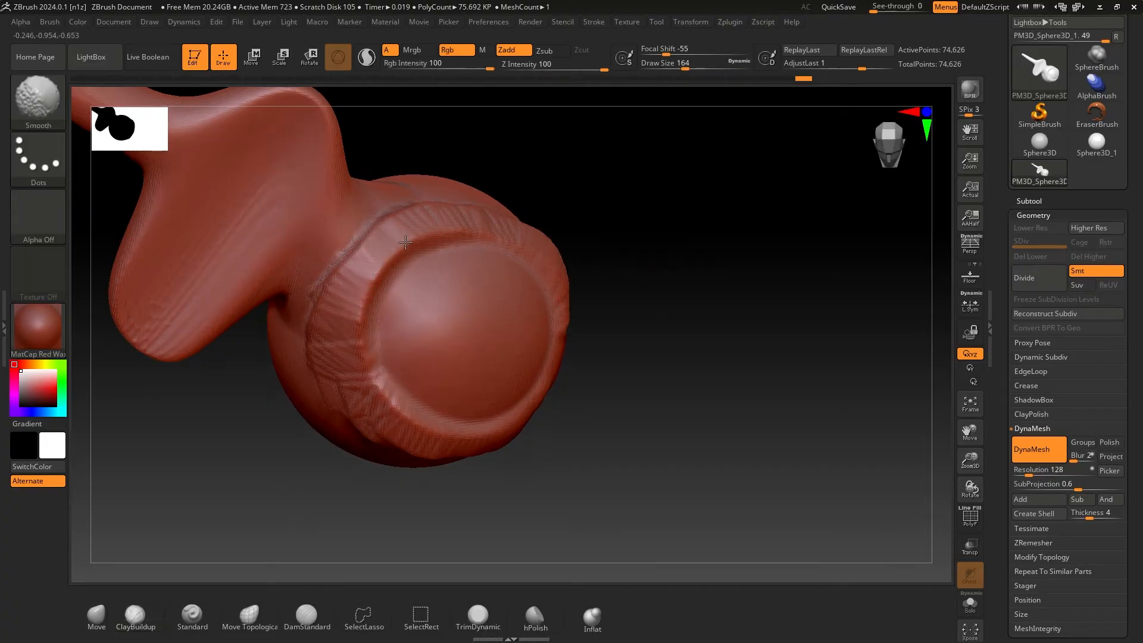
pyautogui.moveTo(715, 250); pyautogui.dragTo(519, 247)
pyautogui.press('shift')
pyautogui.moveTo(674, 252)
pyautogui.mouseDown()
pyautogui.moveTo(755, 275)
pyautogui.moveTo(791, 309)
pyautogui.moveTo(655, 337)
pyautogui.mouseUp()
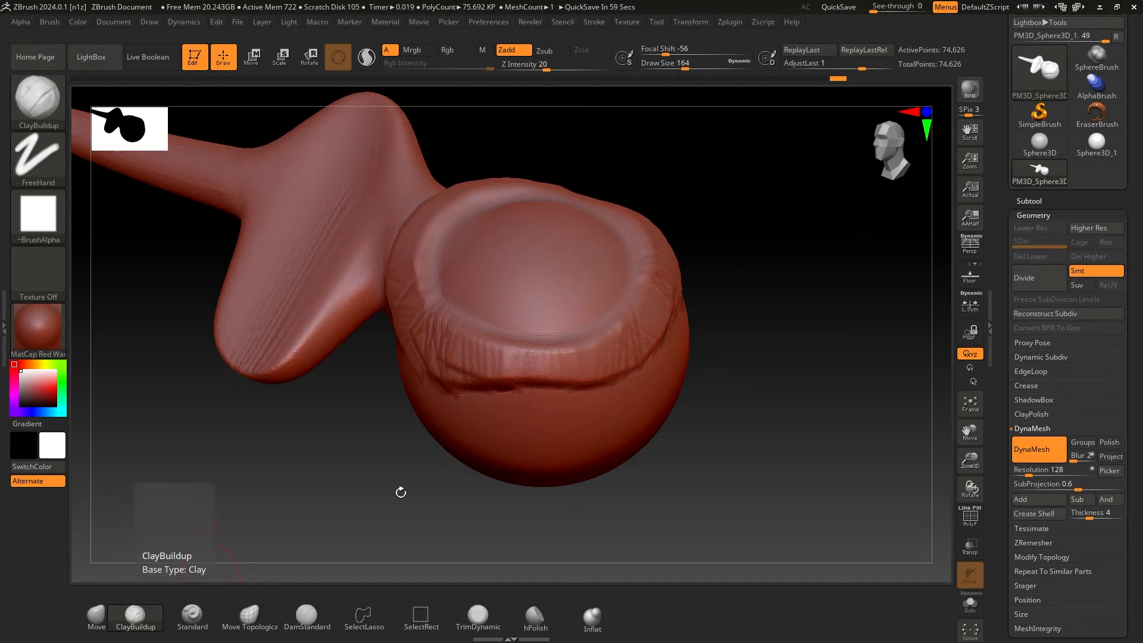
# Raise a small nub on the underside of the sphere with the Standard brush and stretch it into a horn with the Move brush
pyautogui.click(192, 615)
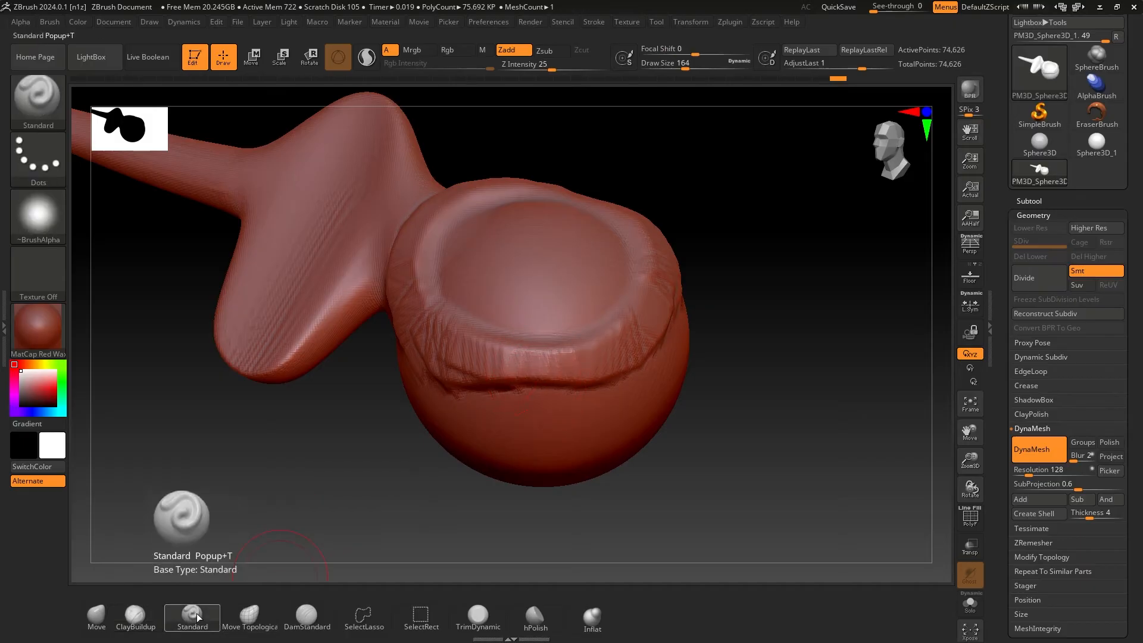
pyautogui.moveTo(333, 536)
pyautogui.mouseDown()
pyautogui.moveTo(378, 452)
pyautogui.moveTo(554, 387)
pyautogui.moveTo(524, 393)
pyautogui.moveTo(536, 408)
pyautogui.mouseUp()
pyautogui.moveTo(651, 431); pyautogui.dragTo(221, 521)
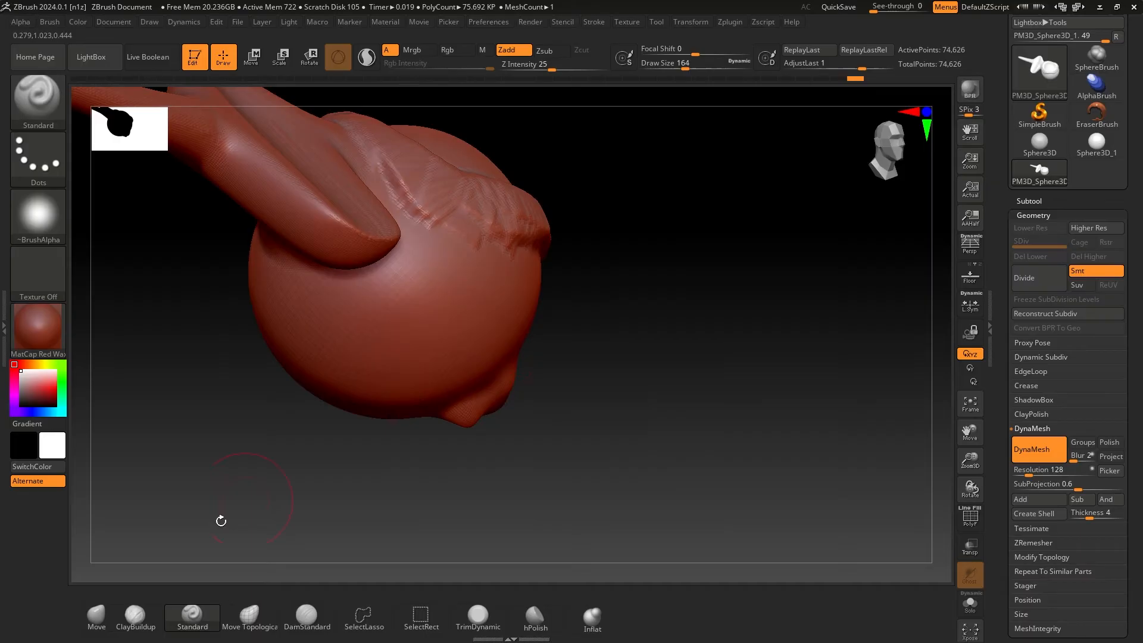
pyautogui.click(91, 615)
pyautogui.moveTo(536, 548)
pyautogui.mouseDown()
pyautogui.moveTo(517, 447)
pyautogui.moveTo(661, 499)
pyautogui.mouseUp()
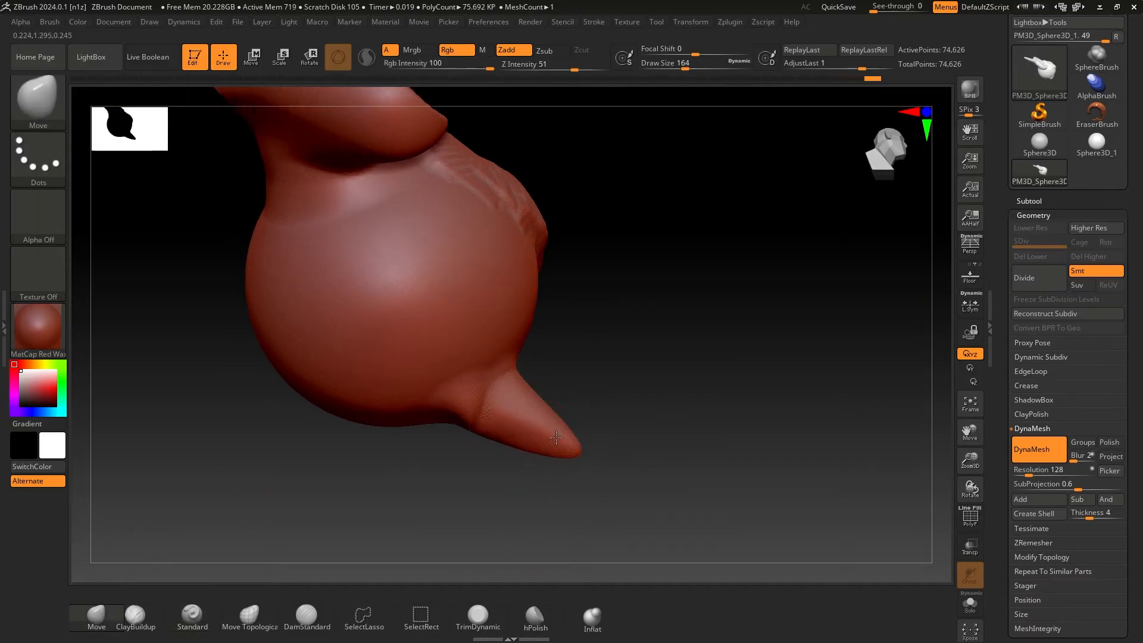
pyautogui.moveTo(556, 438)
pyautogui.mouseDown()
pyautogui.moveTo(714, 485)
pyautogui.moveTo(704, 461)
pyautogui.moveTo(792, 476)
pyautogui.moveTo(770, 469)
pyautogui.moveTo(717, 362)
pyautogui.moveTo(672, 414)
pyautogui.moveTo(636, 335)
pyautogui.moveTo(673, 286)
pyautogui.moveTo(651, 384)
pyautogui.moveTo(652, 336)
pyautogui.mouseUp()
pyautogui.press('ctrl')
pyautogui.hotkey('ctrl', 'z')
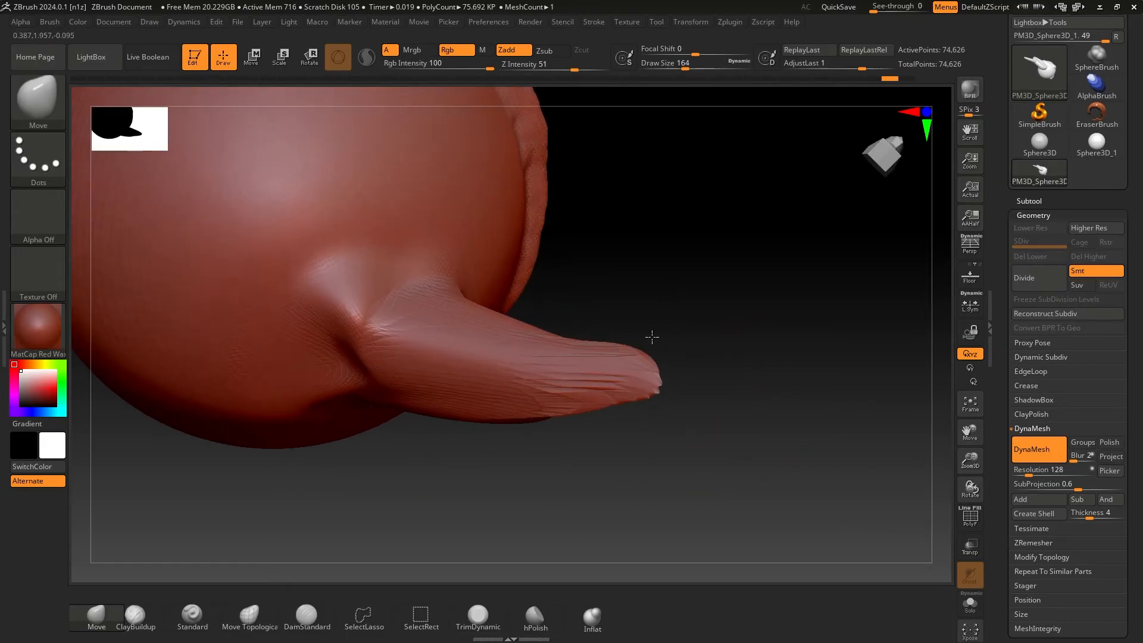
# Update the DynaMesh to even out the stretched geometry of the horn
pyautogui.moveTo(743, 355); pyautogui.dragTo(672, 406)
pyautogui.keyDown('alt'); pyautogui.moveTo(749, 489); pyautogui.dragTo(343, 478); pyautogui.keyUp('alt')
pyautogui.moveTo(447, 186)
pyautogui.keyDown('ctrl'); pyautogui.mouseDown()
pyautogui.moveTo(442, 177)
pyautogui.moveTo(452, 185)
pyautogui.mouseUp(); pyautogui.keyUp('ctrl')
pyautogui.moveTo(516, 376)
pyautogui.keyDown('alt'); pyautogui.mouseDown()
pyautogui.moveTo(483, 359)
pyautogui.moveTo(560, 459)
pyautogui.mouseUp(); pyautogui.keyUp('alt')
pyautogui.keyDown('ctrl'); pyautogui.moveTo(475, 378); pyautogui.dragTo(547, 487); pyautogui.keyUp('ctrl')
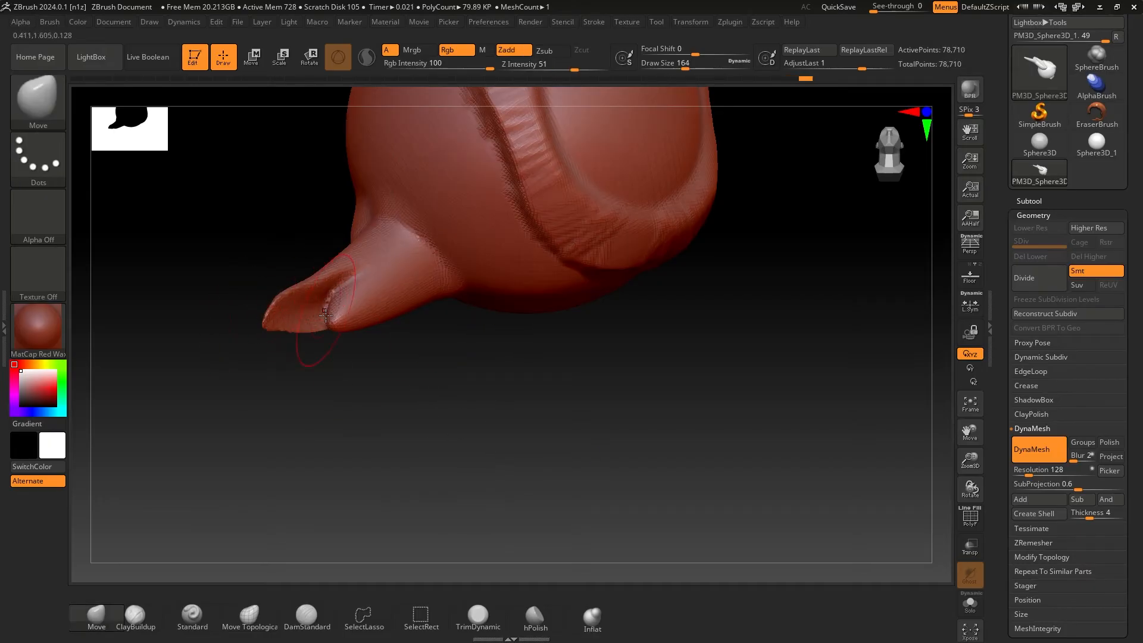
pyautogui.moveTo(444, 394)
pyautogui.mouseDown()
pyautogui.moveTo(454, 393)
pyautogui.moveTo(433, 385)
pyautogui.moveTo(456, 467)
pyautogui.moveTo(446, 333)
pyautogui.mouseUp()
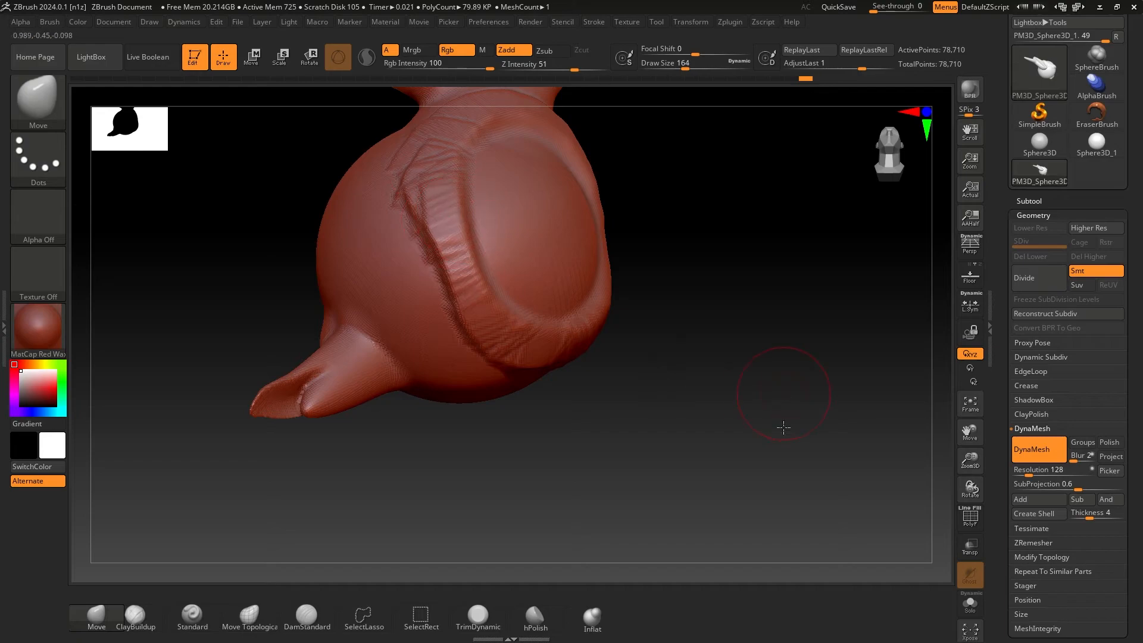
# Smooth the rough clay strokes along the outer side of the raised ring and refresh the DynaMesh
pyautogui.moveTo(784, 427); pyautogui.dragTo(463, 219)
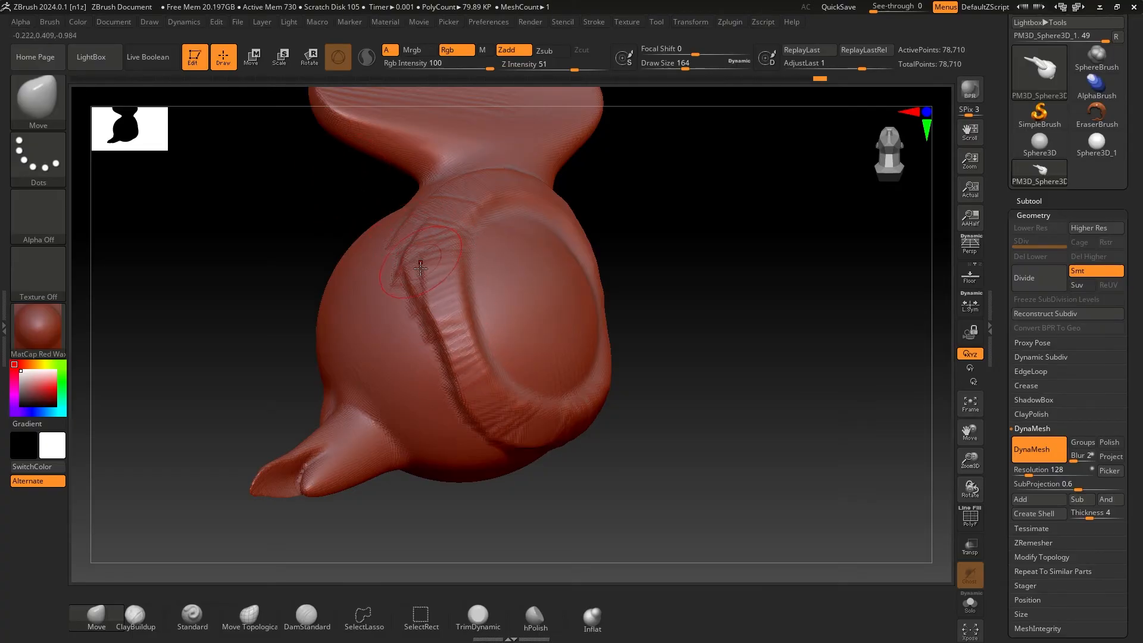
pyautogui.moveTo(610, 279); pyautogui.dragTo(722, 255)
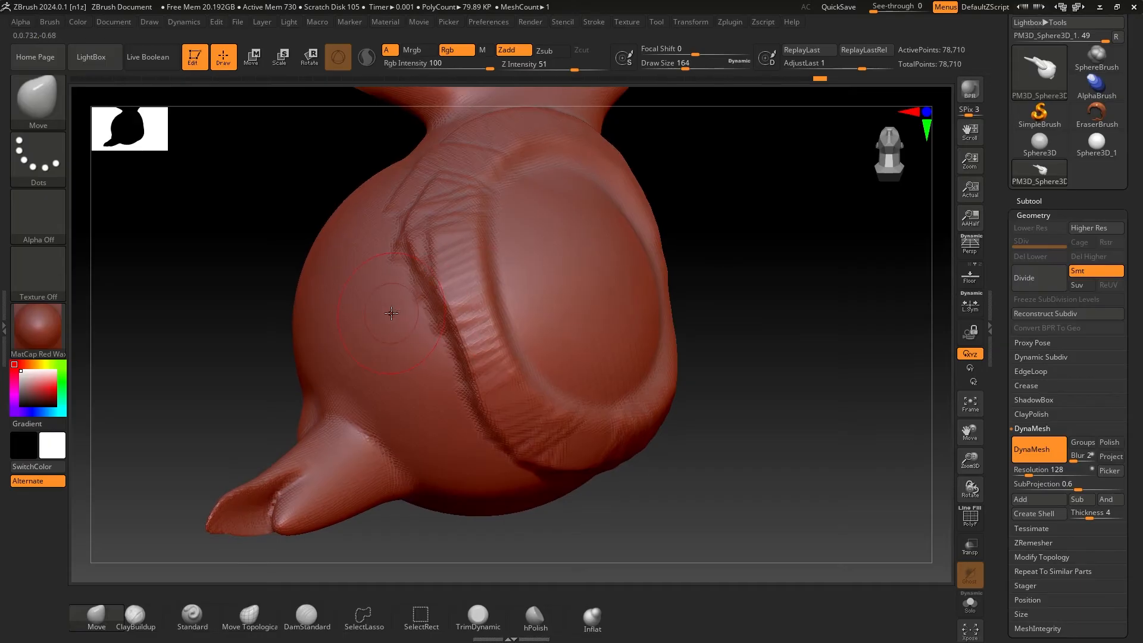
pyautogui.press('shift')
pyautogui.keyDown('shift'); pyautogui.moveTo(449, 313); pyautogui.dragTo(468, 319); pyautogui.keyUp('shift')
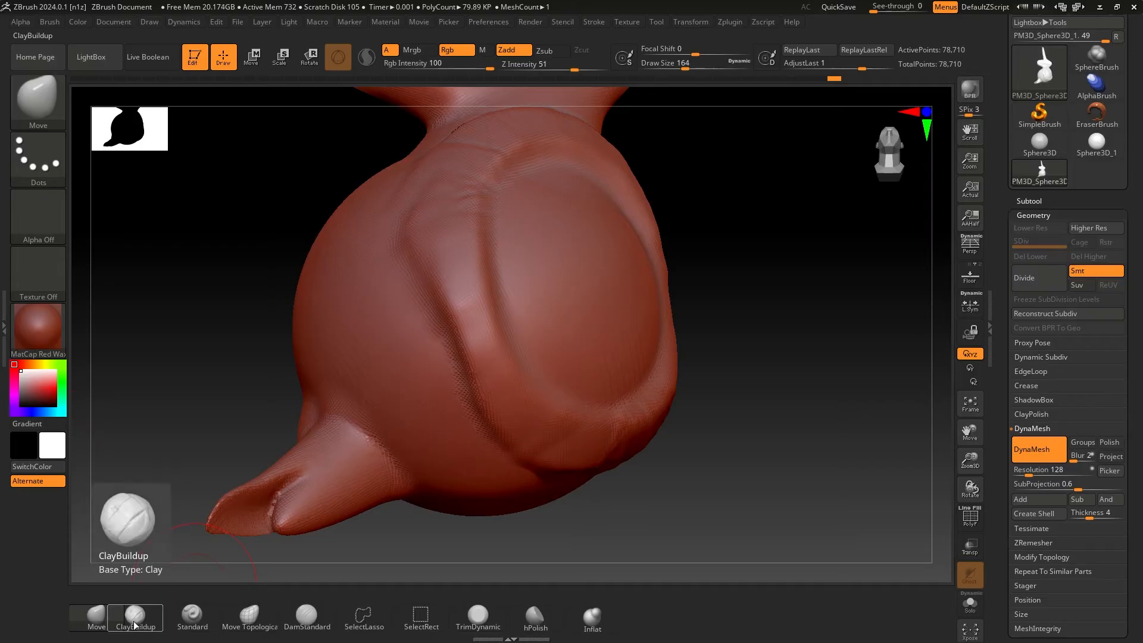
pyautogui.moveTo(681, 454)
pyautogui.mouseDown()
pyautogui.moveTo(712, 385)
pyautogui.moveTo(422, 341)
pyautogui.mouseUp()
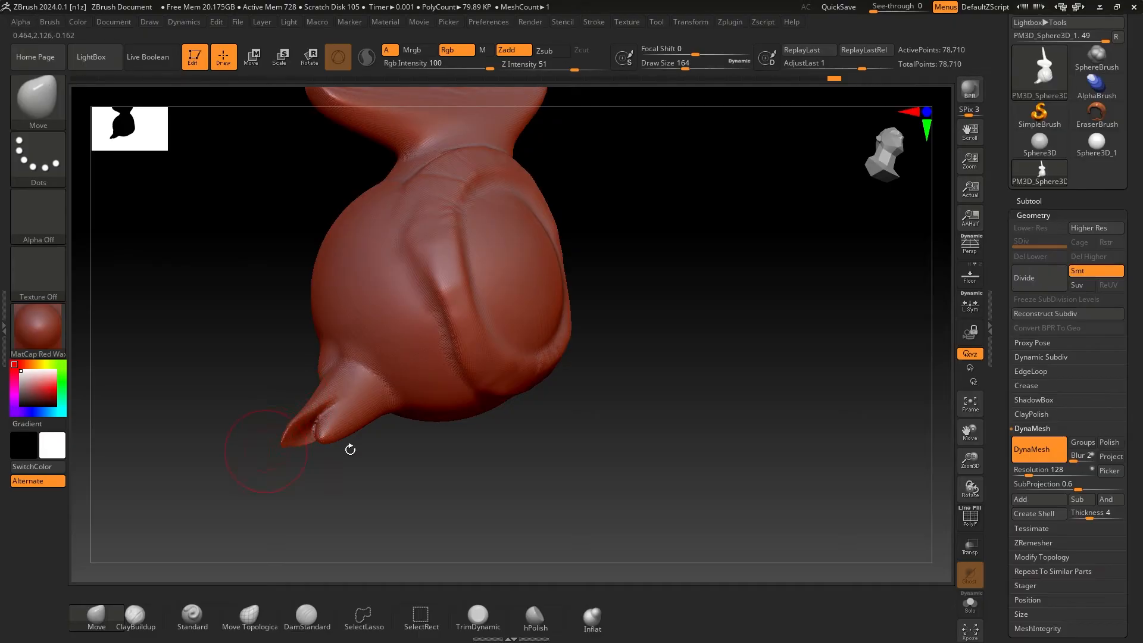
pyautogui.keyDown('ctrl'); pyautogui.moveTo(697, 185); pyautogui.dragTo(806, 357); pyautogui.keyUp('ctrl')
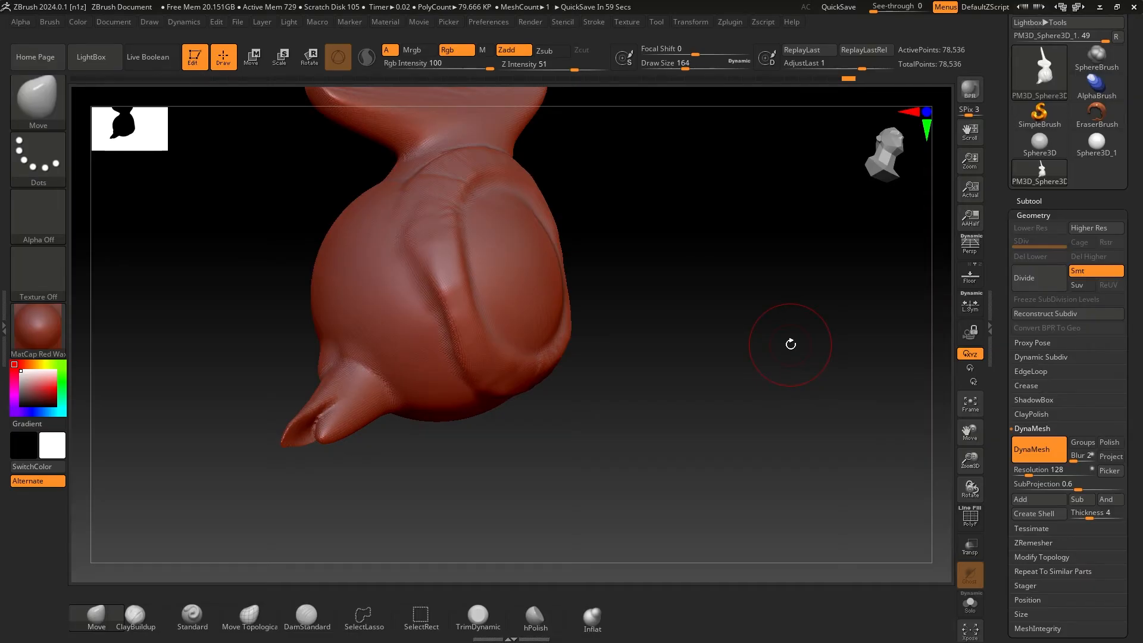
pyautogui.keyDown('ctrl'); pyautogui.moveTo(746, 241); pyautogui.dragTo(836, 381); pyautogui.keyUp('ctrl')
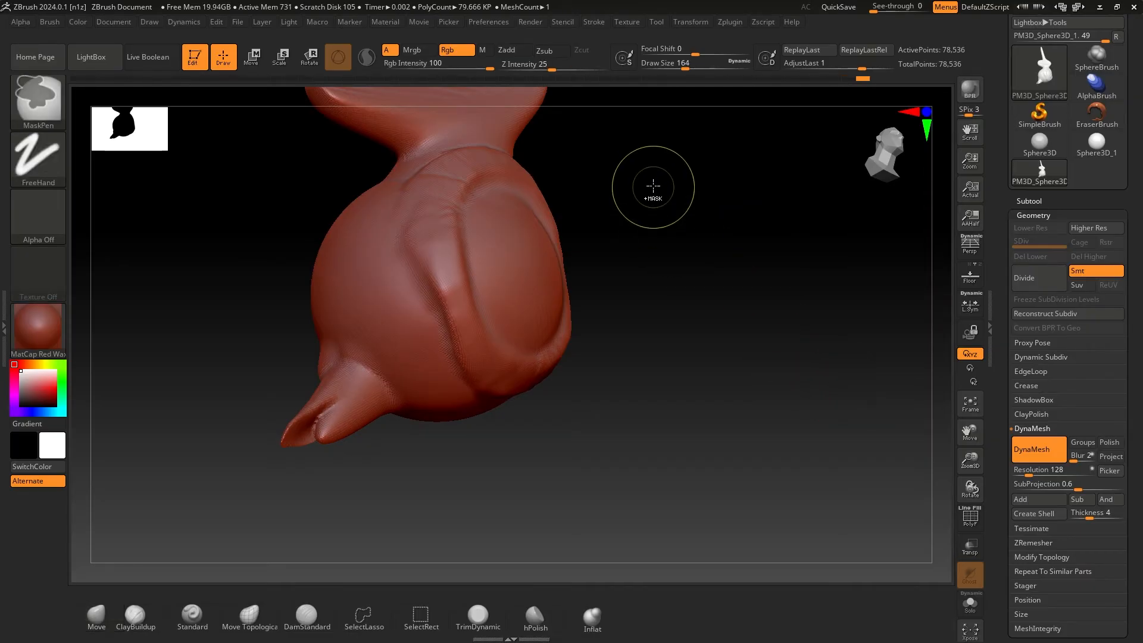
pyautogui.moveTo(651, 184)
pyautogui.keyDown('ctrl'); pyautogui.mouseDown()
pyautogui.moveTo(694, 286)
pyautogui.moveTo(676, 269)
pyautogui.mouseUp(); pyautogui.keyUp('ctrl')
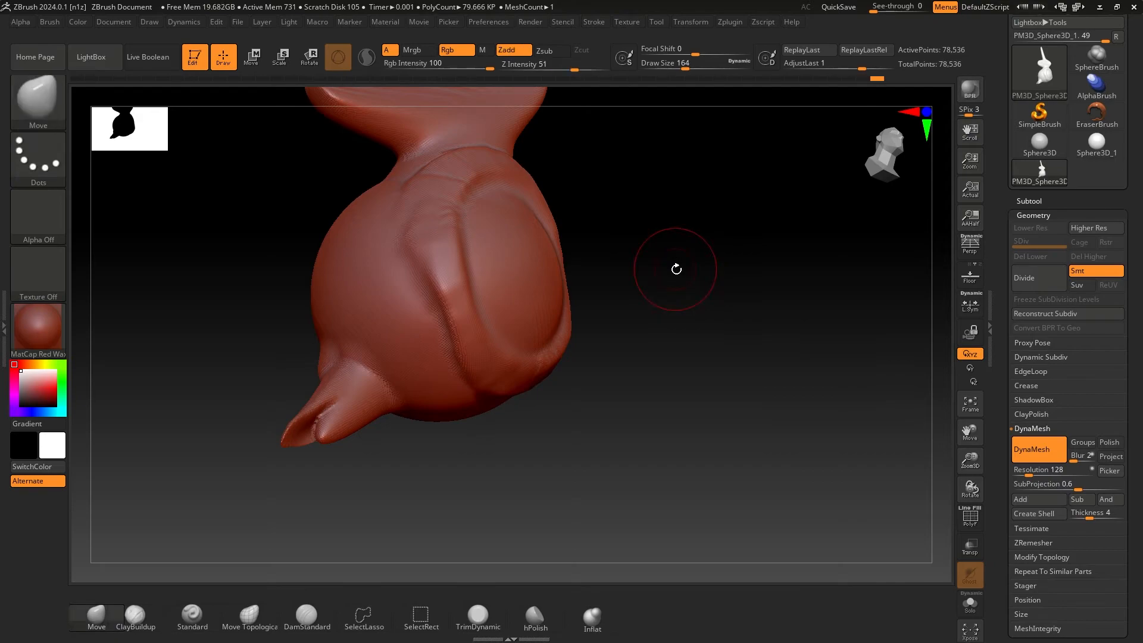
# Paint a small round mask on the side of the sphere near the horn
pyautogui.keyDown('ctrl'); pyautogui.moveTo(481, 317); pyautogui.dragTo(378, 286, button='right'); pyautogui.keyUp('ctrl')
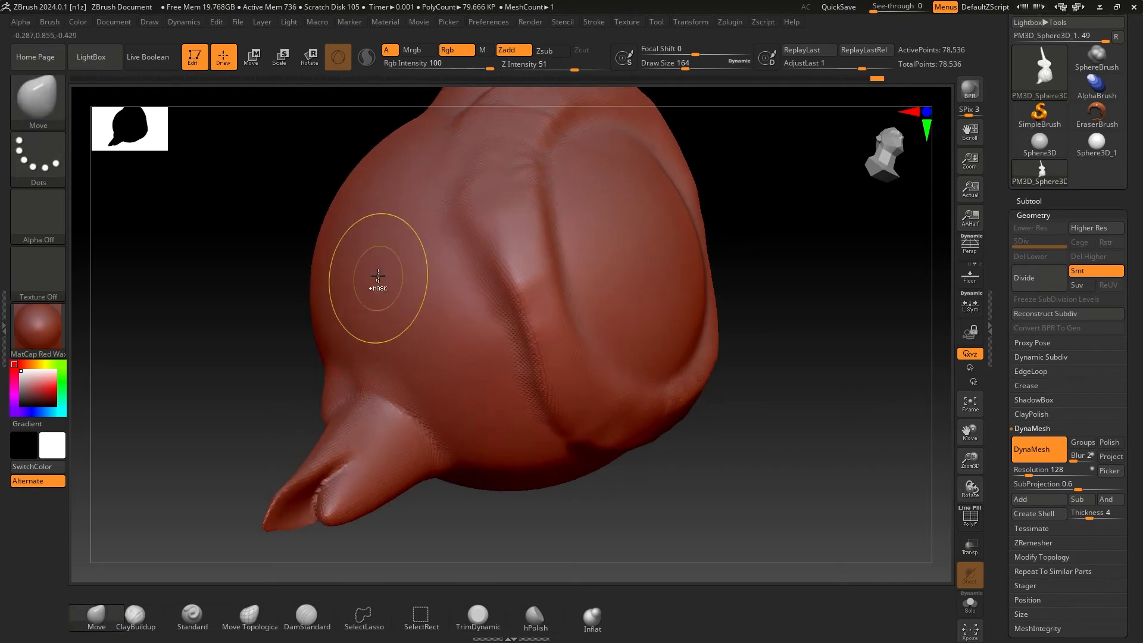
pyautogui.keyDown('ctrl'); pyautogui.moveTo(379, 284); pyautogui.dragTo(387, 272); pyautogui.keyUp('ctrl')
pyautogui.moveTo(260, 211); pyautogui.dragTo(334, 204)
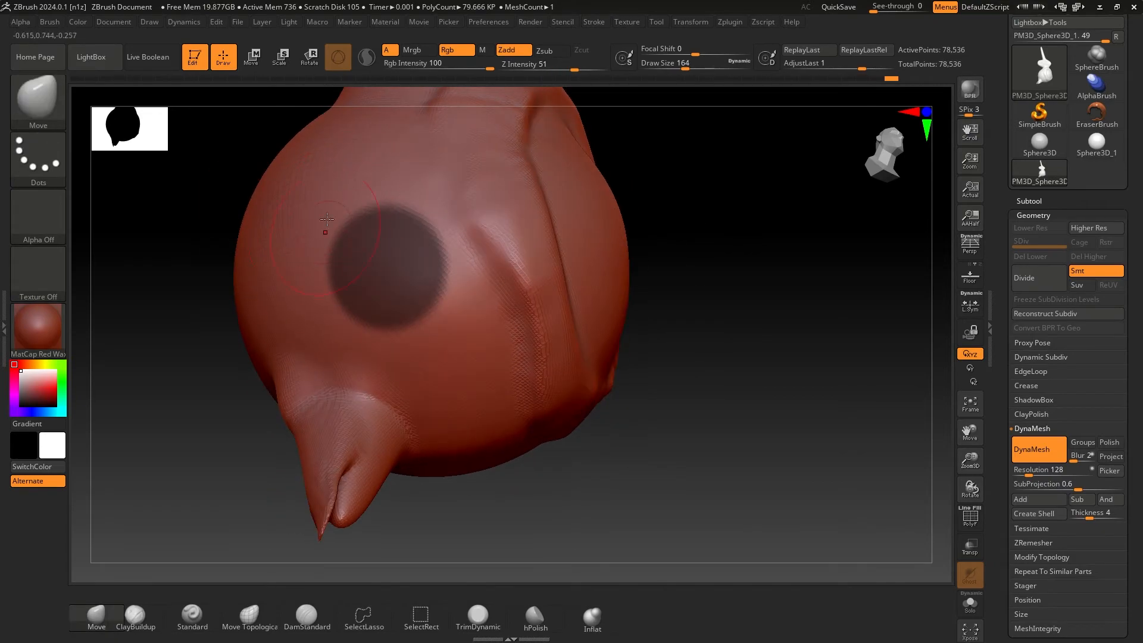
# Build up a protruding ridge along one side of the small round mask with the ClayBuildup brush
pyautogui.click(135, 615)
pyautogui.moveTo(303, 257)
pyautogui.mouseDown()
pyautogui.moveTo(312, 184)
pyautogui.moveTo(366, 158)
pyautogui.moveTo(396, 196)
pyautogui.mouseUp()
pyautogui.moveTo(160, 529); pyautogui.dragTo(181, 482)
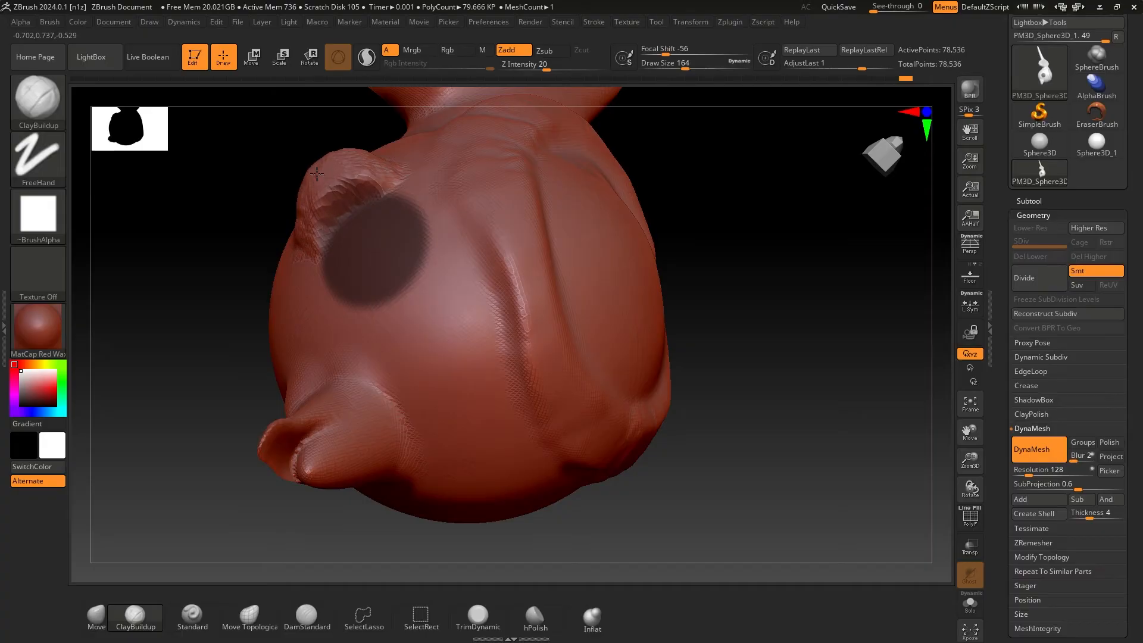
pyautogui.moveTo(256, 197)
pyautogui.mouseDown()
pyautogui.moveTo(288, 273)
pyautogui.moveTo(298, 339)
pyautogui.mouseUp()
pyautogui.moveTo(411, 313); pyautogui.dragTo(339, 314)
pyautogui.moveTo(300, 263); pyautogui.dragTo(369, 271)
pyautogui.moveTo(596, 250); pyautogui.dragTo(597, 300)
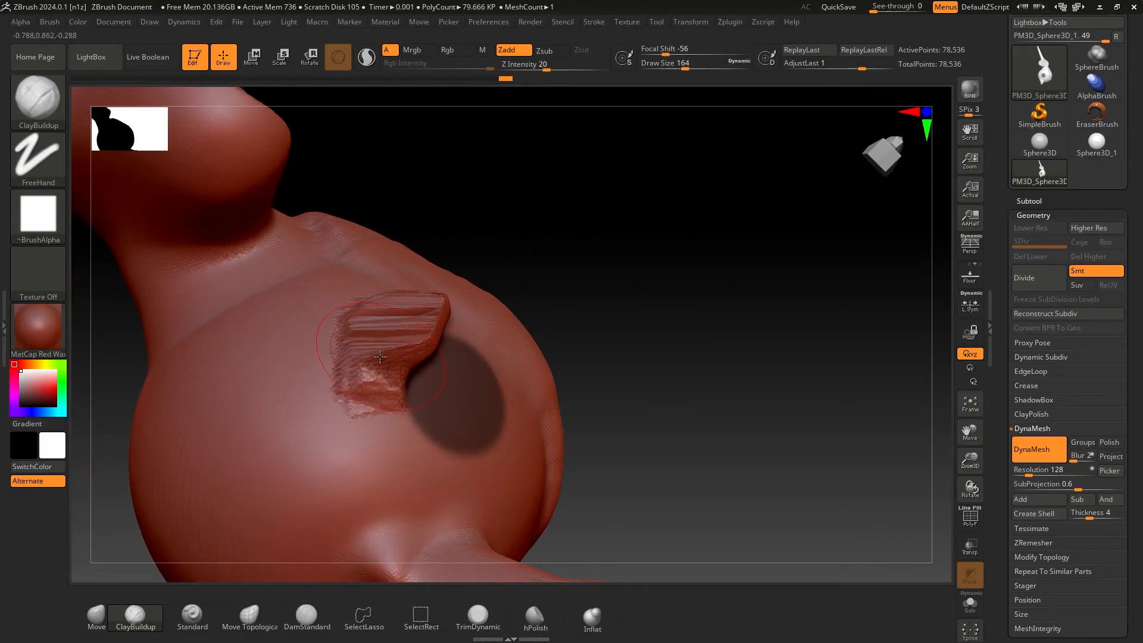
# Clear the mask beside the new ridge and update the DynaMesh
pyautogui.moveTo(722, 311)
pyautogui.mouseDown()
pyautogui.moveTo(684, 267)
pyautogui.moveTo(746, 390)
pyautogui.moveTo(738, 370)
pyautogui.mouseUp()
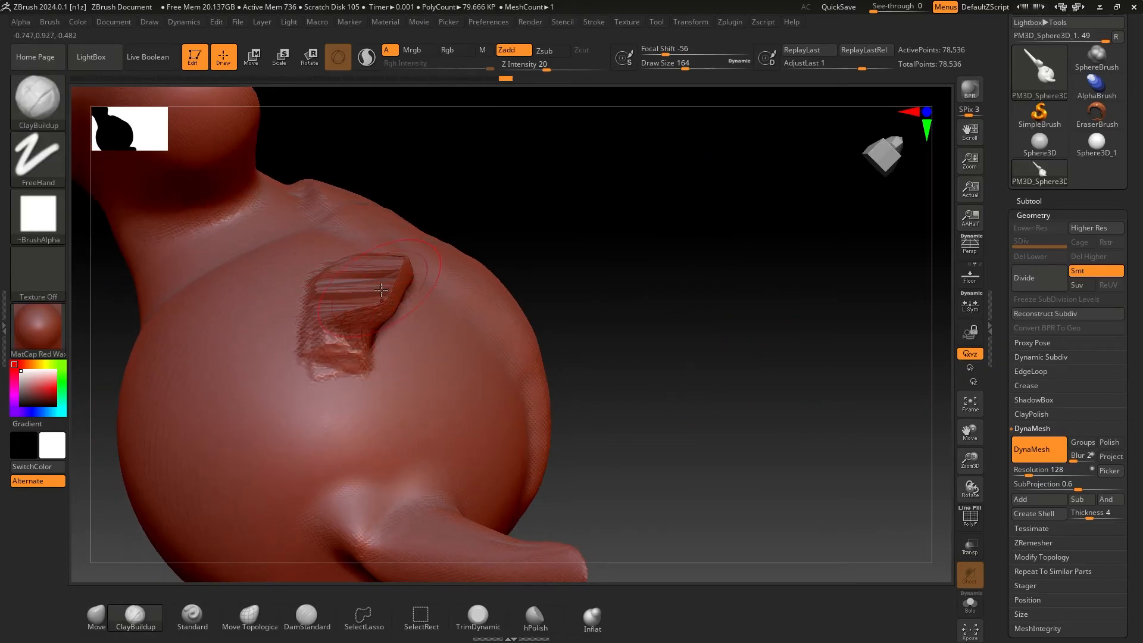
pyautogui.moveTo(676, 209)
pyautogui.keyDown('ctrl'); pyautogui.mouseDown()
pyautogui.moveTo(734, 357)
pyautogui.moveTo(468, 322)
pyautogui.moveTo(508, 305)
pyautogui.mouseUp(); pyautogui.keyUp('ctrl')
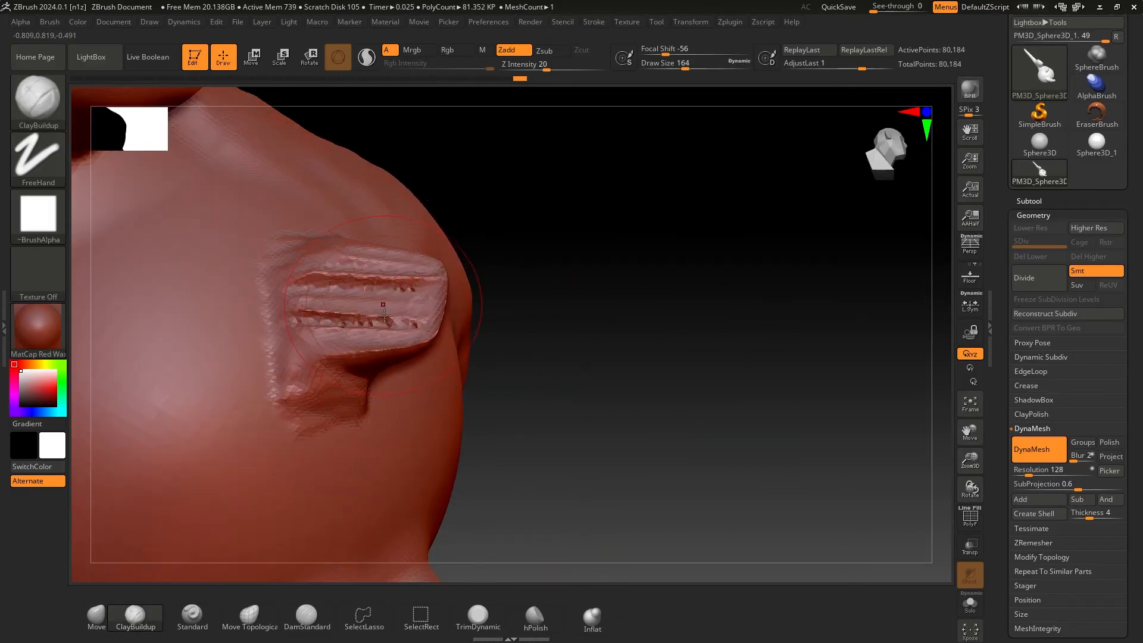
# Smooth the rough clay strokes and edges of the protruding ridge with the Smooth brush at full intensity
pyautogui.moveTo(380, 310)
pyautogui.keyDown('shift'); pyautogui.mouseDown()
pyautogui.moveTo(396, 292)
pyautogui.moveTo(309, 288)
pyautogui.mouseUp(); pyautogui.keyUp('shift')
pyautogui.moveTo(309, 288); pyautogui.dragTo(357, 411, button='right')
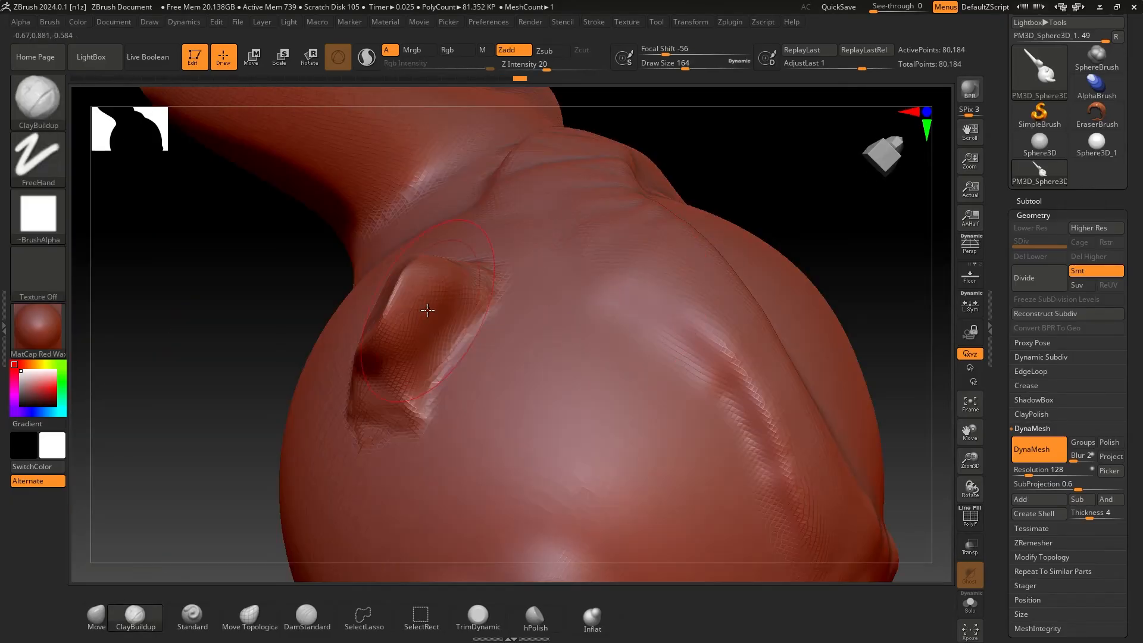
pyautogui.moveTo(459, 300)
pyautogui.keyDown('shift'); pyautogui.mouseDown()
pyautogui.moveTo(445, 353)
pyautogui.moveTo(322, 459)
pyautogui.mouseUp(); pyautogui.keyUp('shift')
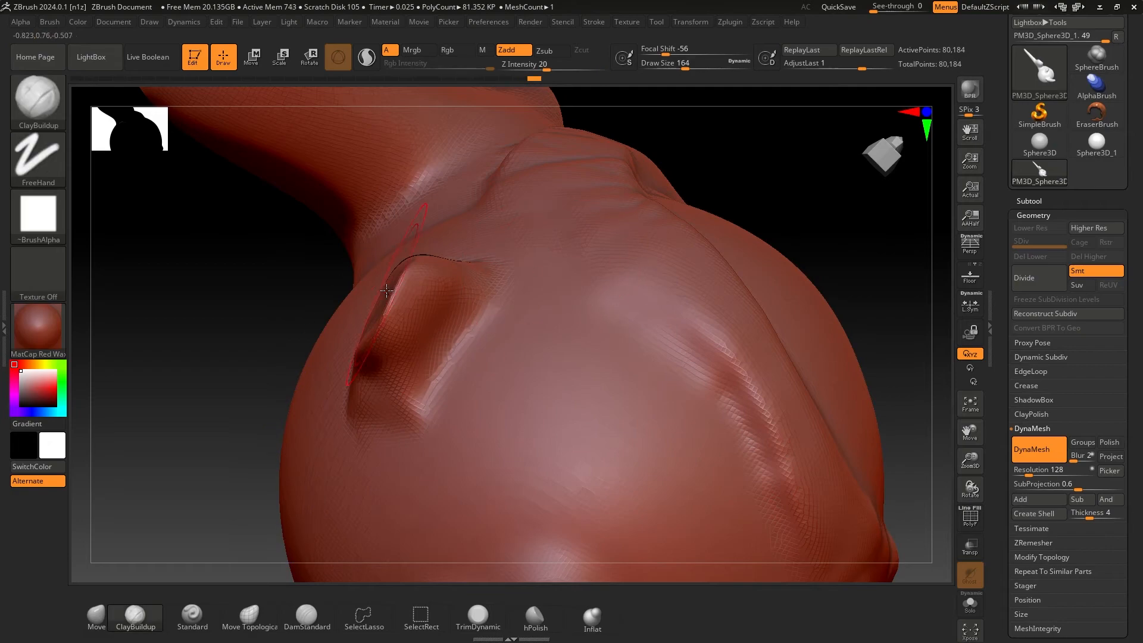
# Lower the Smooth brush's Z Intensity to 16 and undo the smoothing strokes on the ridge
pyautogui.press('shift')
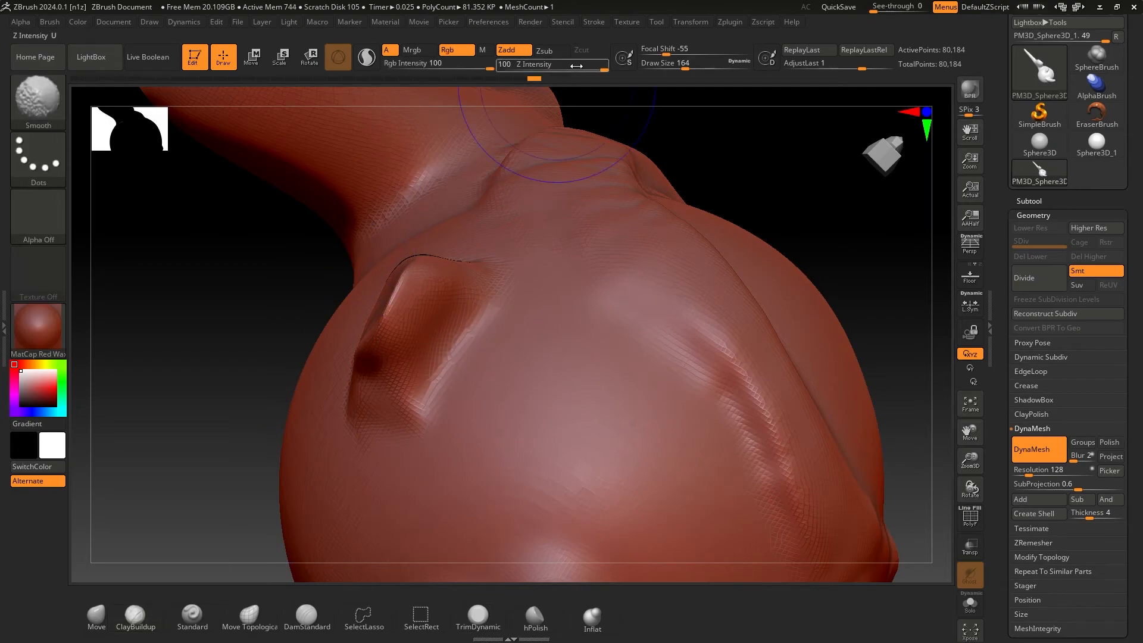
pyautogui.moveTo(587, 68); pyautogui.dragTo(558, 68)
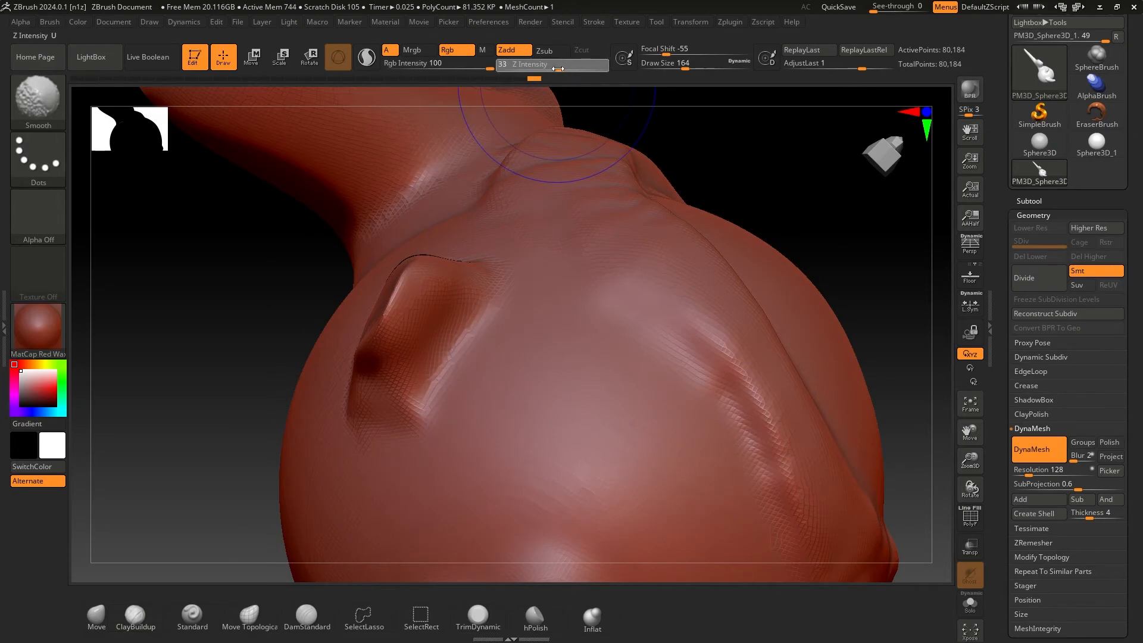
pyautogui.hotkey('ctrl', 'z')
pyautogui.hotkey('ctrl', 'z')
pyautogui.hotkey('ctrl', 'z')
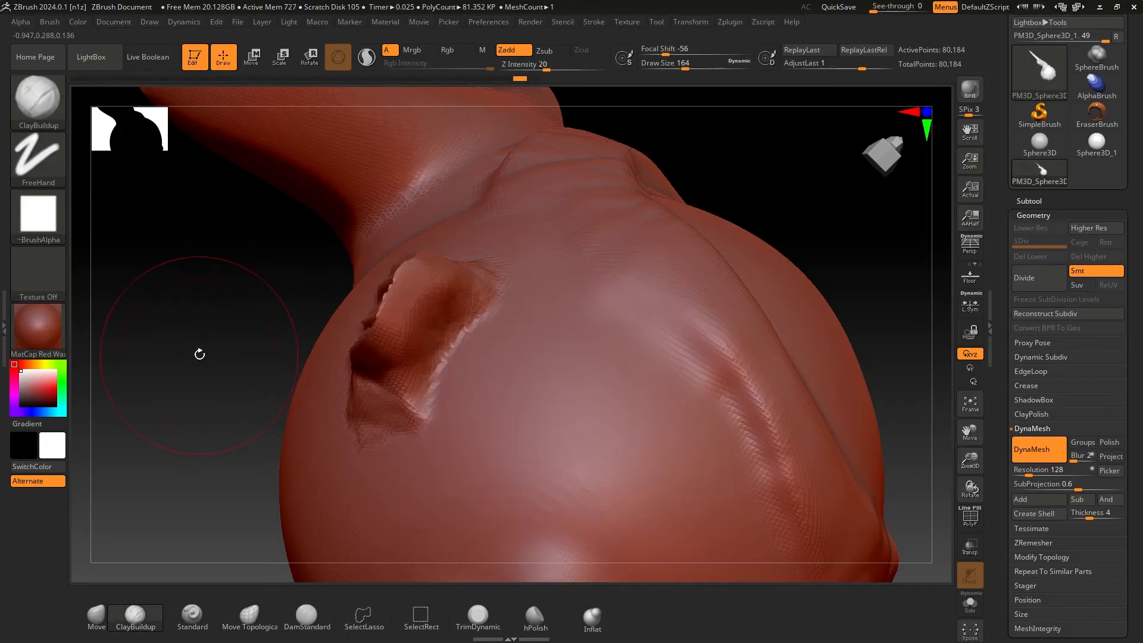
# Set the Smooth brush's Z Intensity to 10 and lightly smooth the clay strokes on the protruding ridge
pyautogui.moveTo(199, 352); pyautogui.dragTo(432, 288)
pyautogui.press('shift')
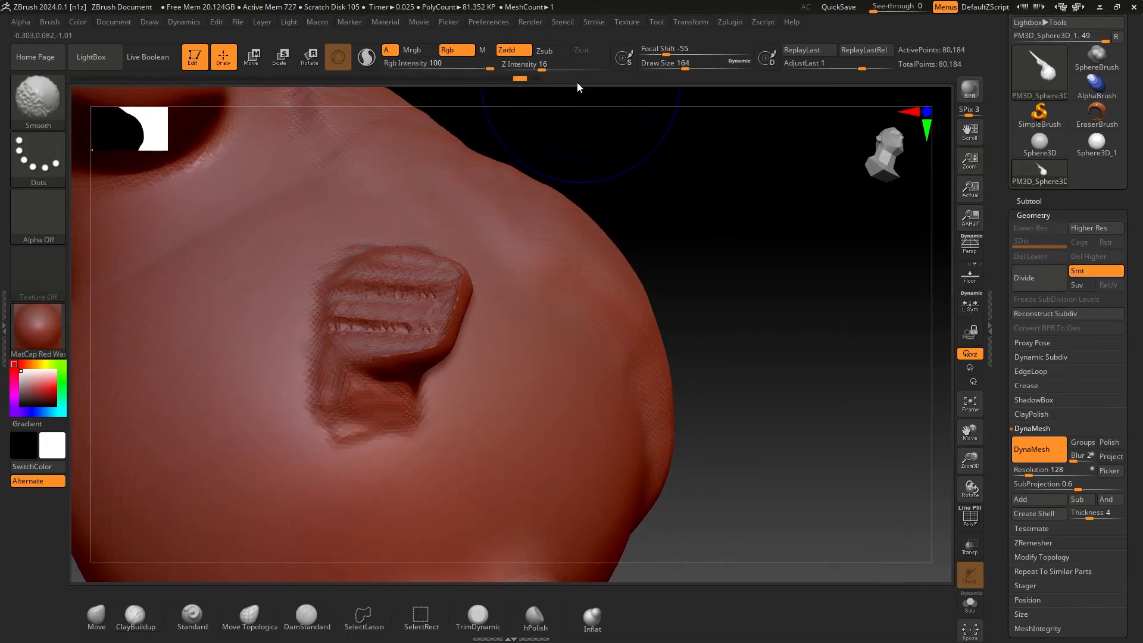
pyautogui.keyDown('shift'); pyautogui.moveTo(567, 67); pyautogui.dragTo(533, 67); pyautogui.keyUp('shift')
pyautogui.press('shift')
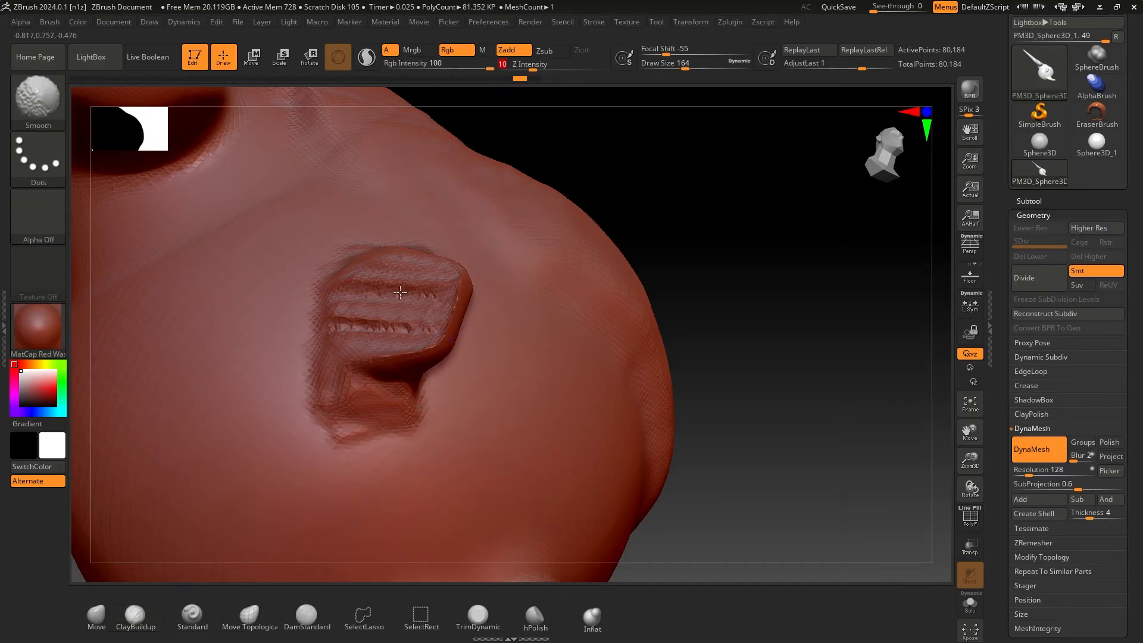
pyautogui.moveTo(523, 262); pyautogui.dragTo(459, 191)
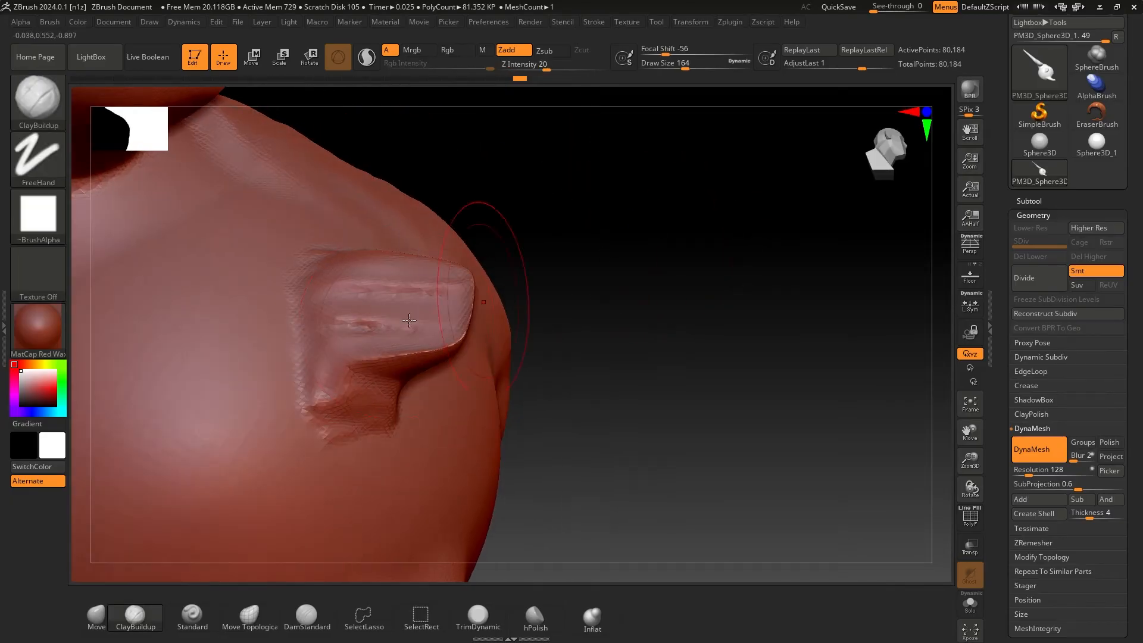
pyautogui.press('shift')
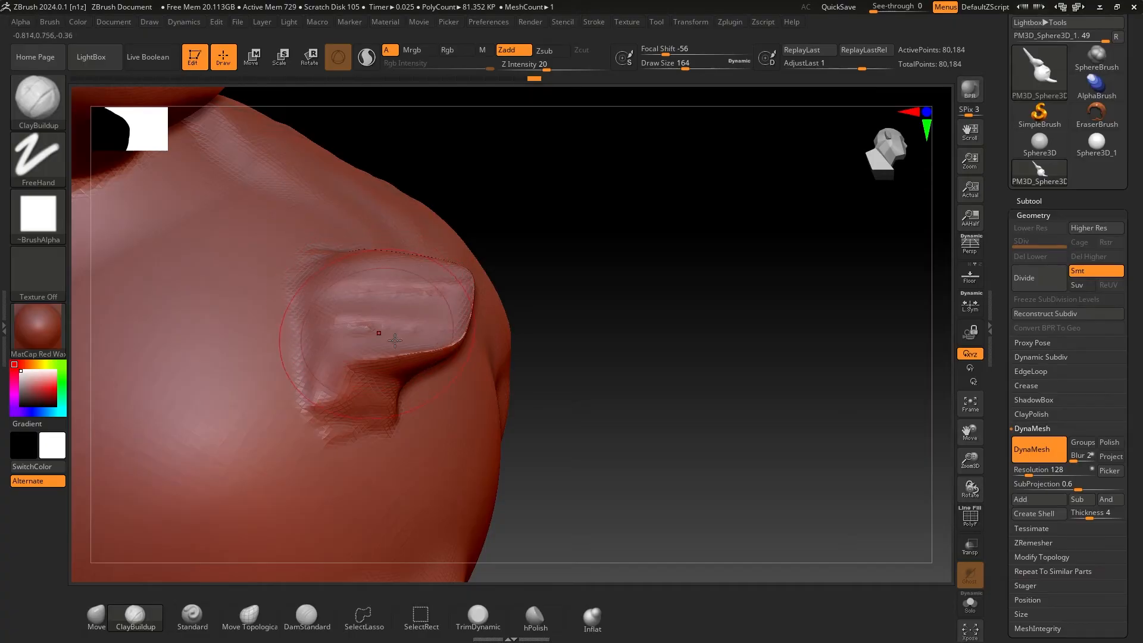
pyautogui.moveTo(587, 302)
pyautogui.mouseDown()
pyautogui.moveTo(515, 269)
pyautogui.moveTo(563, 252)
pyautogui.moveTo(539, 270)
pyautogui.moveTo(706, 257)
pyautogui.moveTo(762, 240)
pyautogui.moveTo(750, 256)
pyautogui.mouseUp()
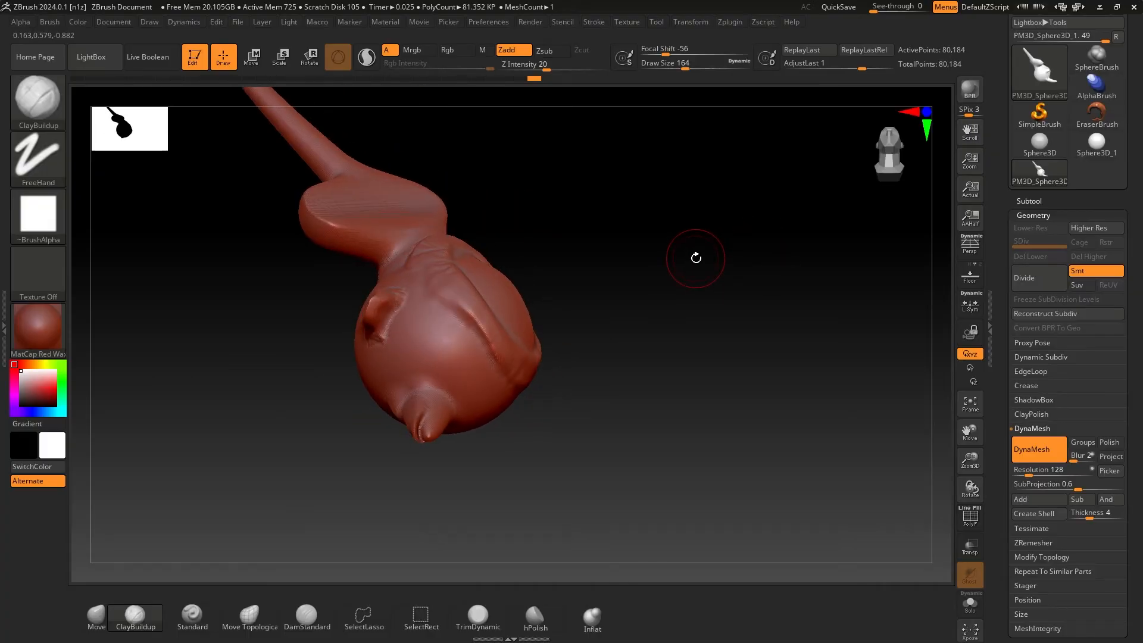
# Place the ref2 turtle reference window beside the empty canvas, enlarge its image and widen the window slightly
pyautogui.press('super')
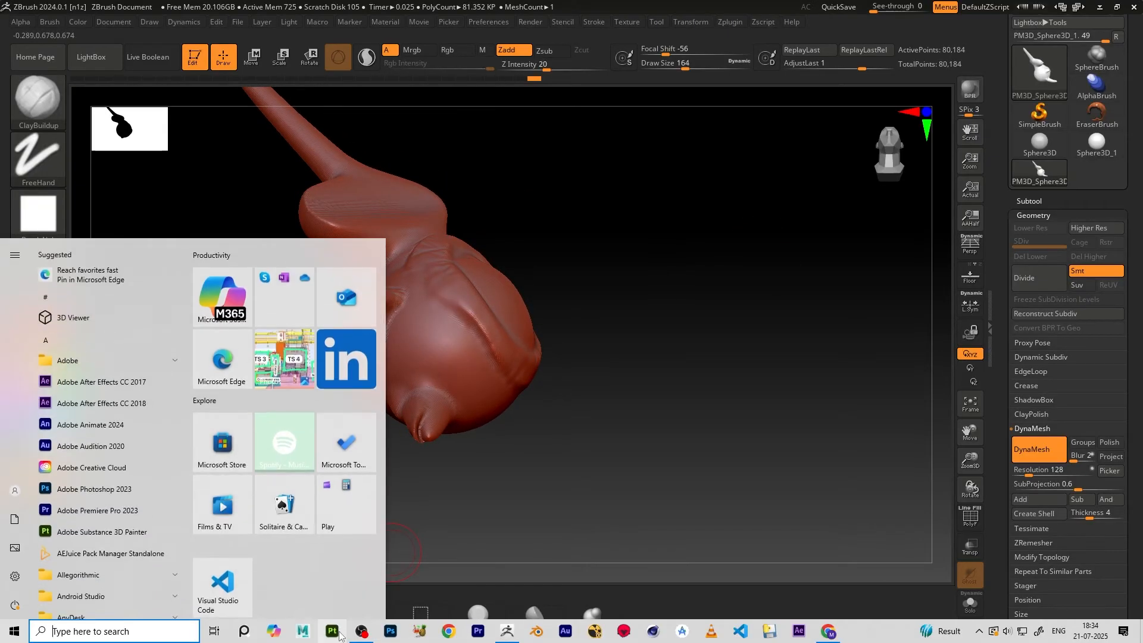
pyautogui.press('super')
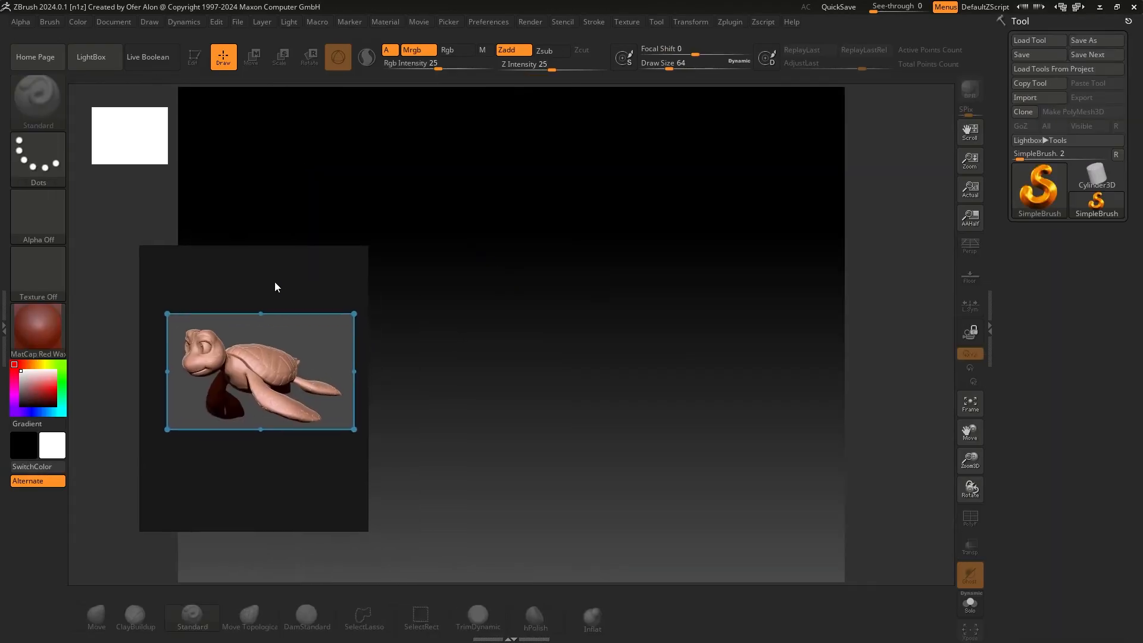
pyautogui.moveTo(274, 280); pyautogui.dragTo(236, 277)
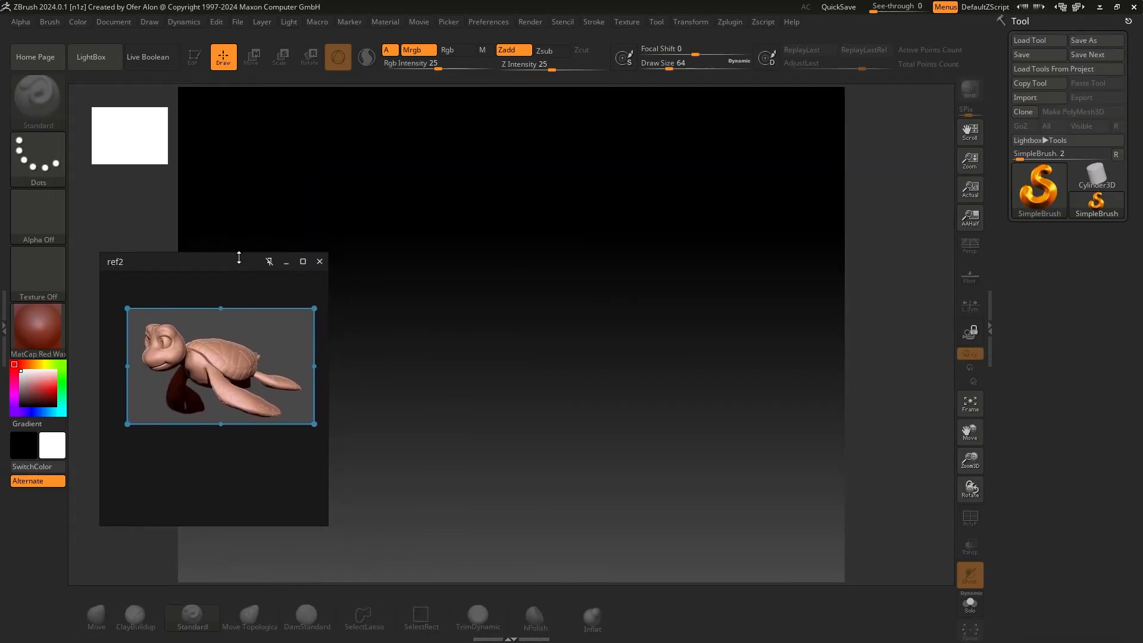
pyautogui.scroll(3, 179, 352)
pyautogui.scroll(-3, 172, 345)
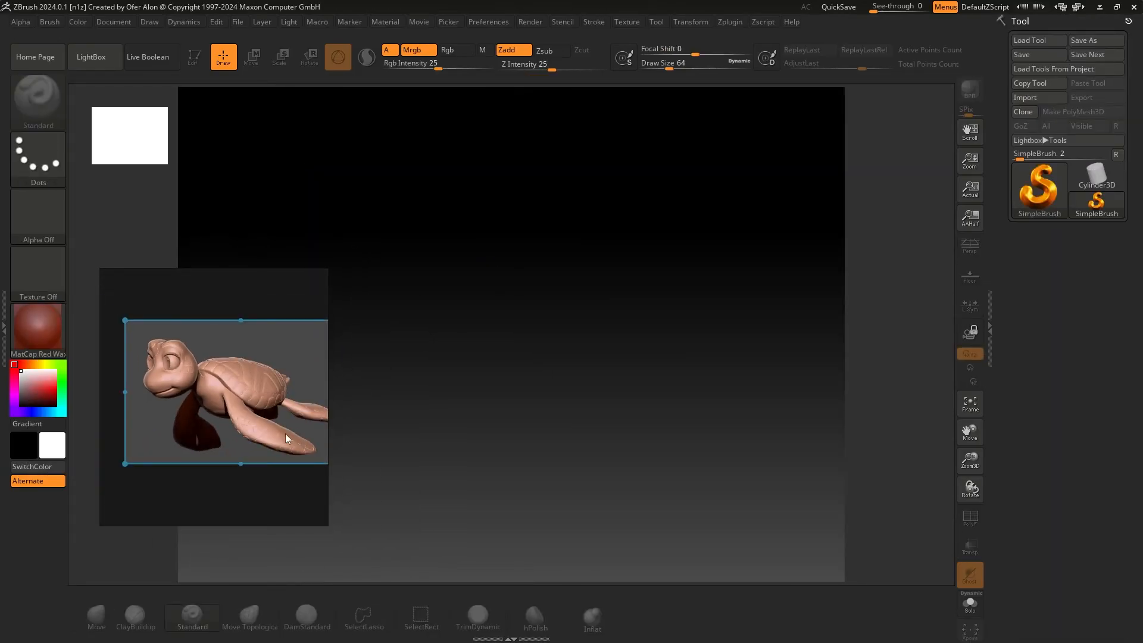
pyautogui.moveTo(215, 392); pyautogui.dragTo(171, 405)
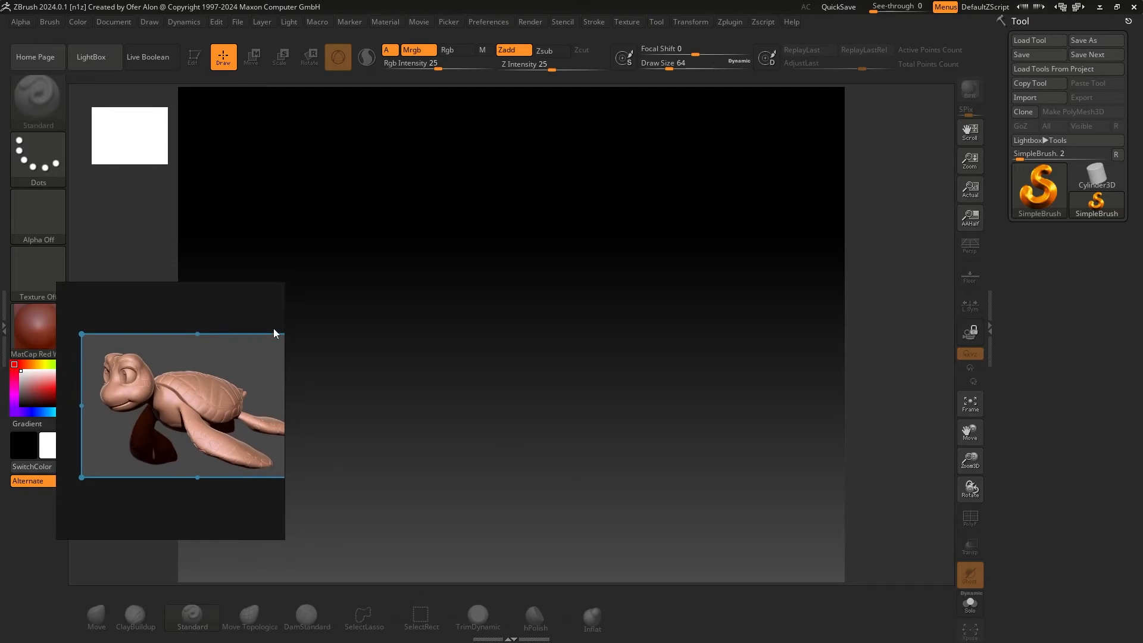
pyautogui.moveTo(281, 320); pyautogui.dragTo(292, 320)
pyautogui.moveTo(262, 363); pyautogui.dragTo(252, 366)
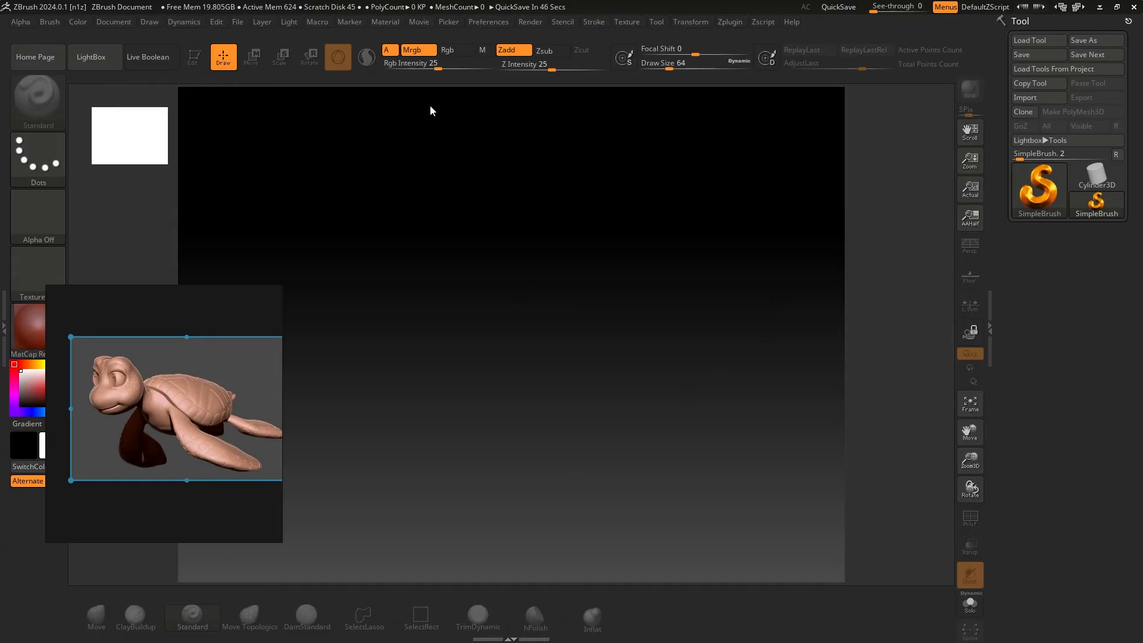
# Load the DynaMesh_Sphere_128 project from LightBox and show its geometry settings
pyautogui.click(98, 52)
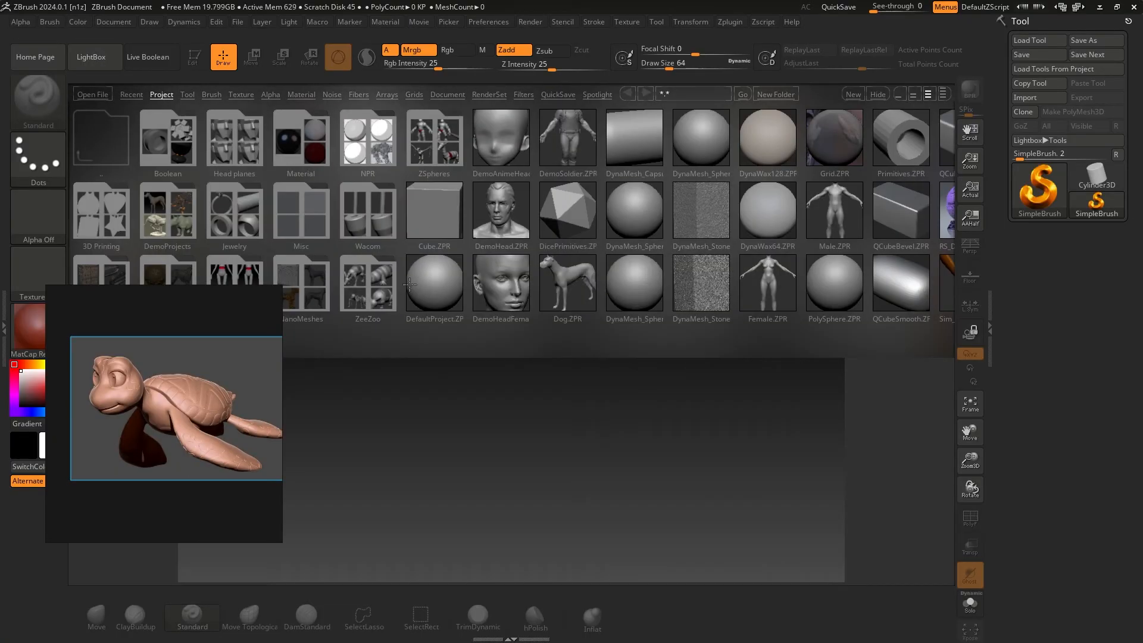
pyautogui.doubleClick(635, 214)
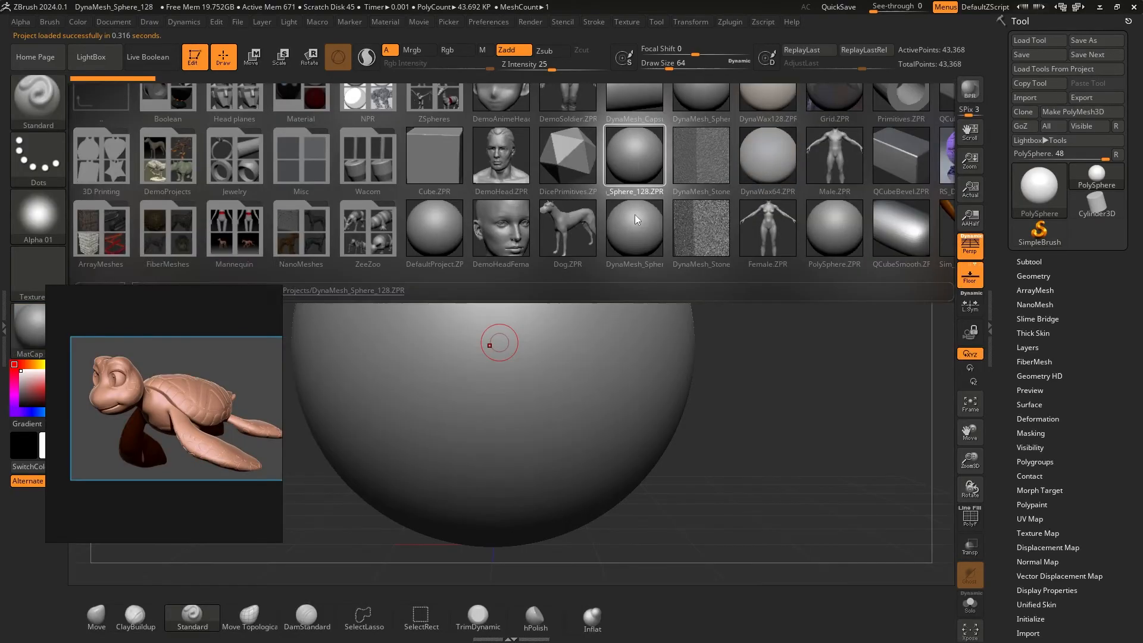
pyautogui.click(1033, 275)
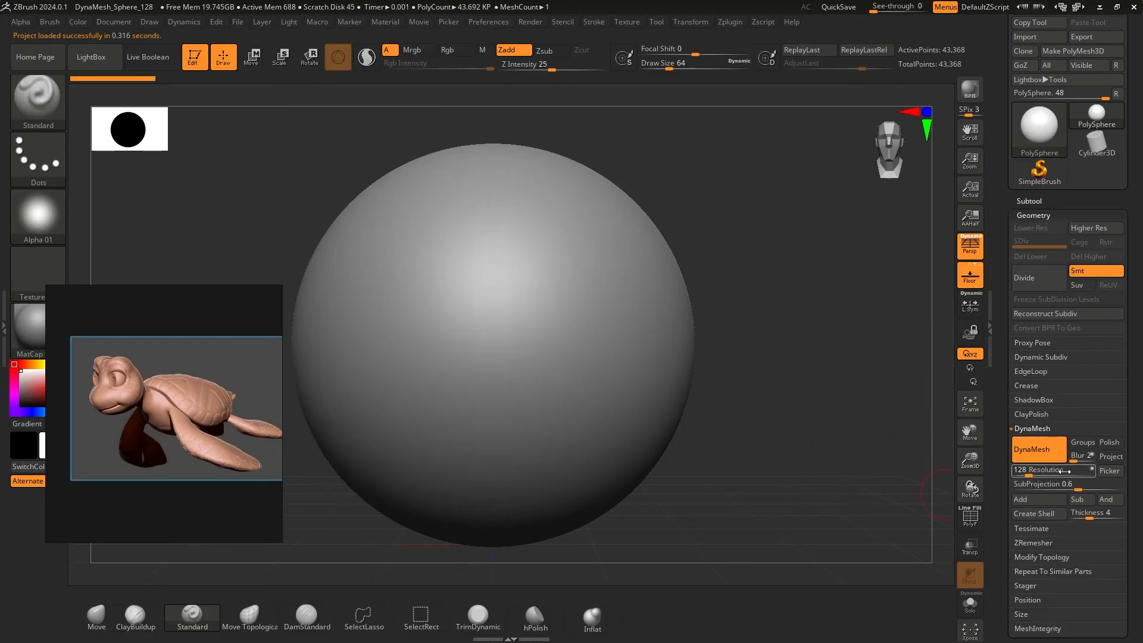
# Try symmetrical Standard brush strokes on the upper part of the sphere and undo them
pyautogui.keyDown('ctrl'); pyautogui.moveTo(732, 370); pyautogui.dragTo(699, 346, button='right'); pyautogui.keyUp('ctrl')
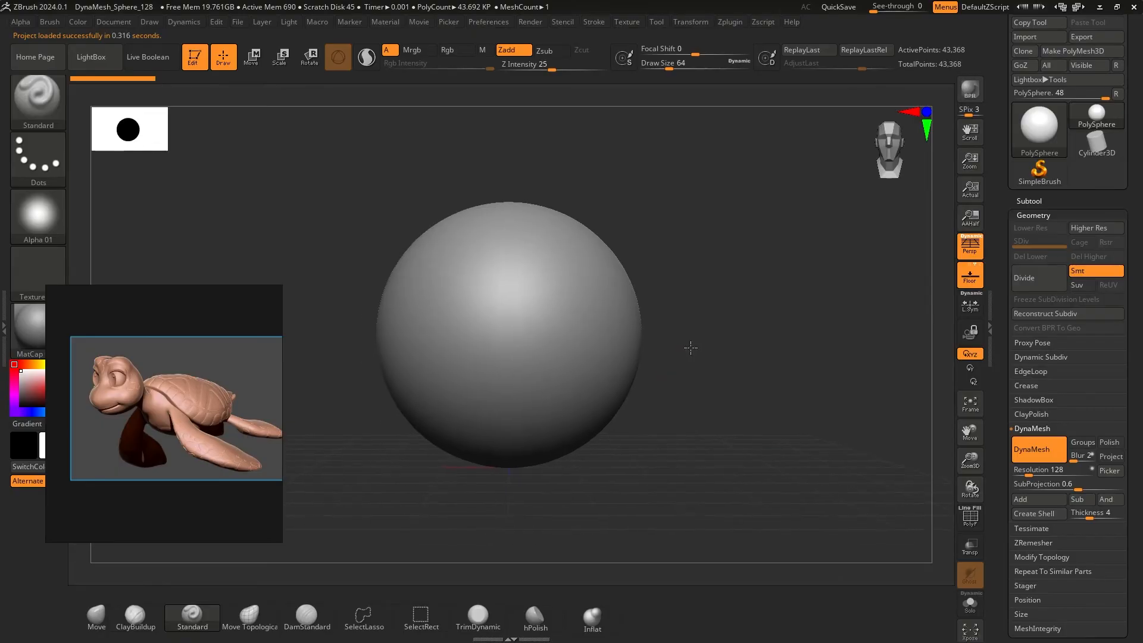
pyautogui.moveTo(480, 235); pyautogui.dragTo(437, 303)
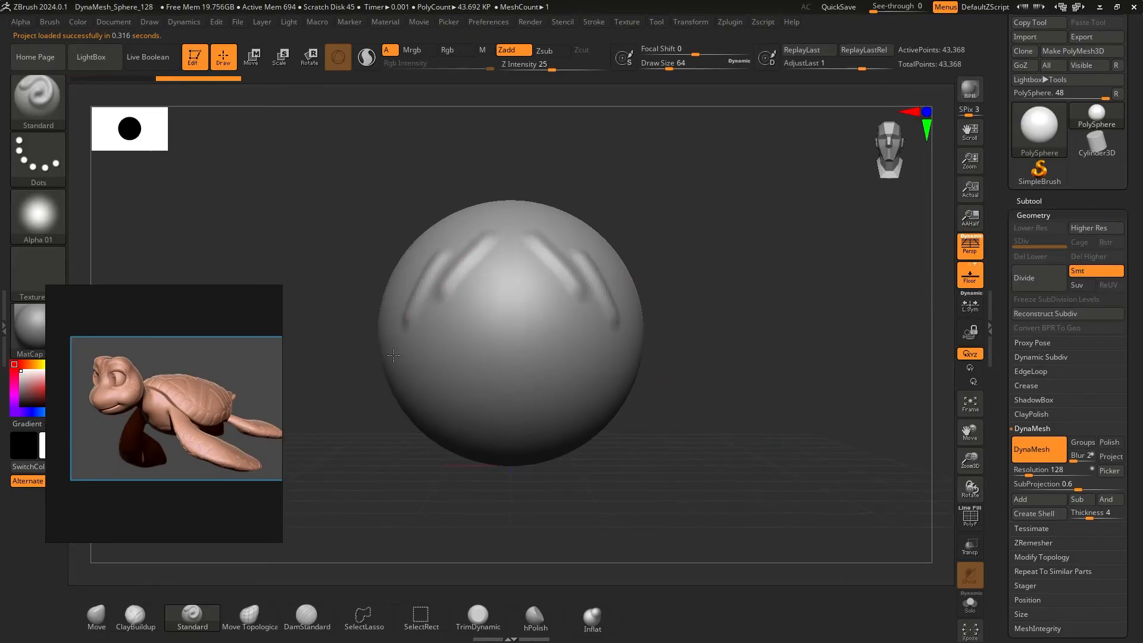
pyautogui.press('ctrl')
pyautogui.hotkey('ctrl', 'z')
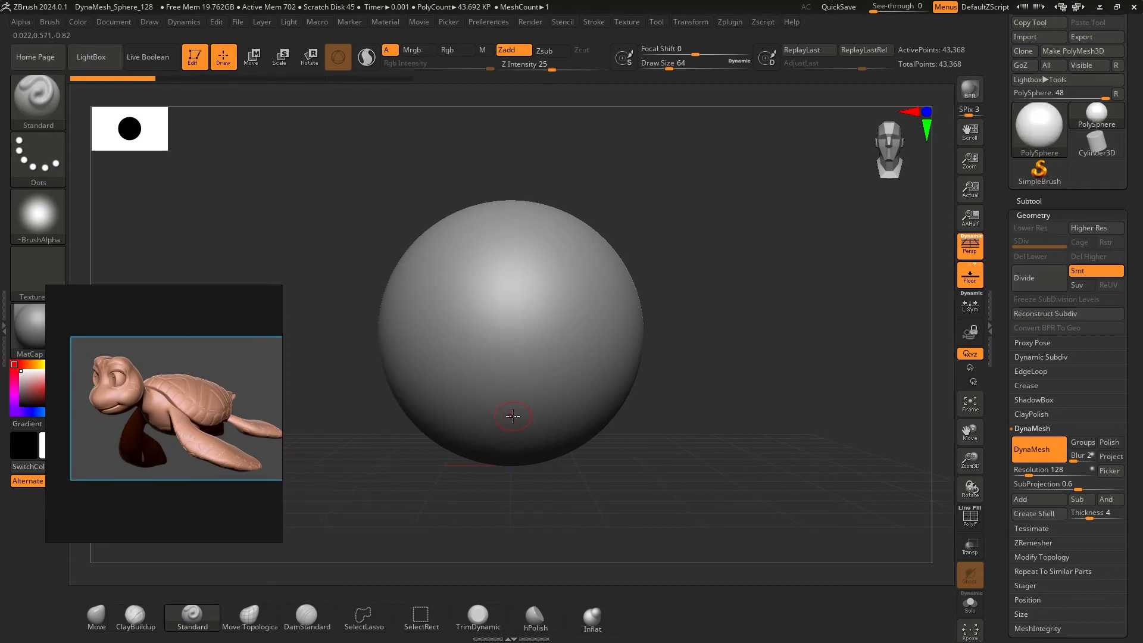
# Examine the turtle's head up close in the reference image
pyautogui.click(102, 63)
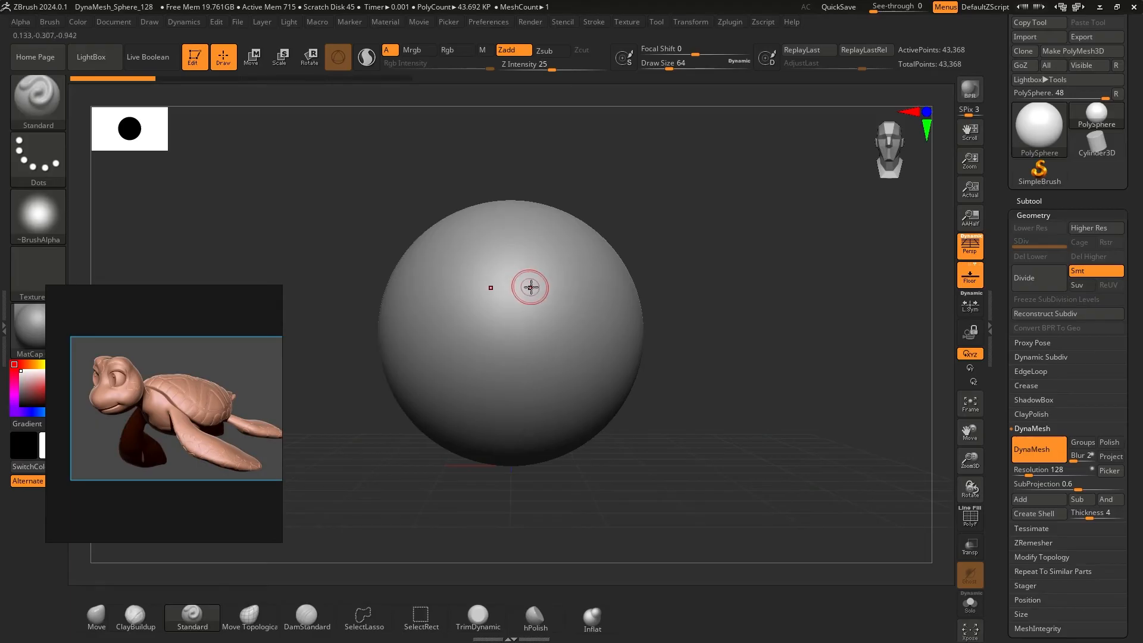
pyautogui.keyDown('ctrl'); pyautogui.moveTo(731, 286); pyautogui.dragTo(727, 282, button='right'); pyautogui.keyUp('ctrl')
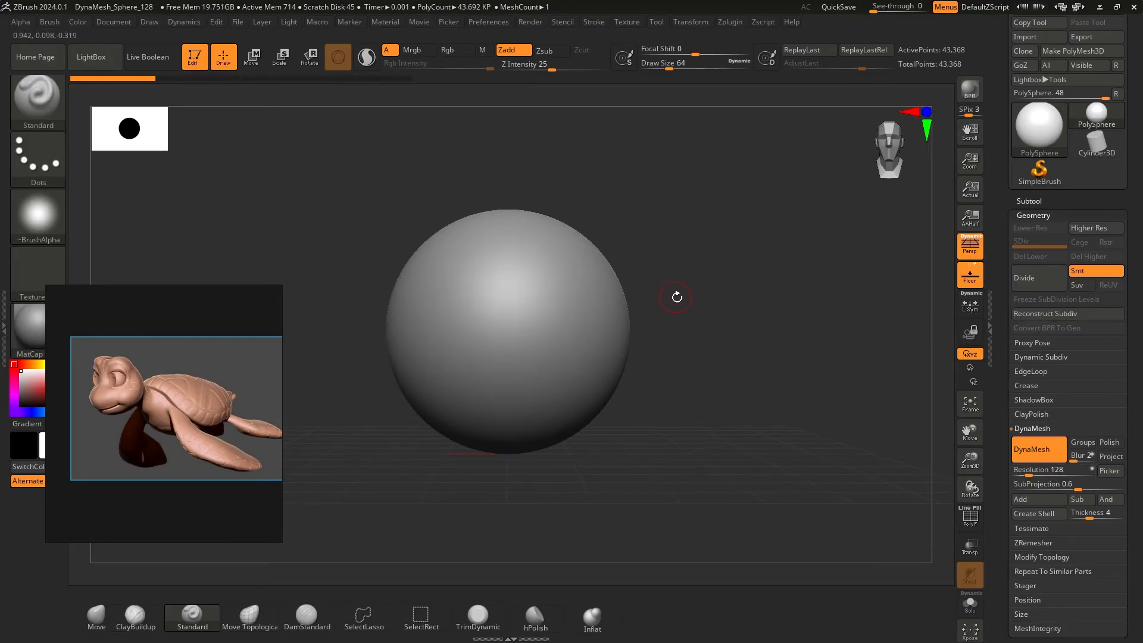
pyautogui.scroll(4, 116, 372)
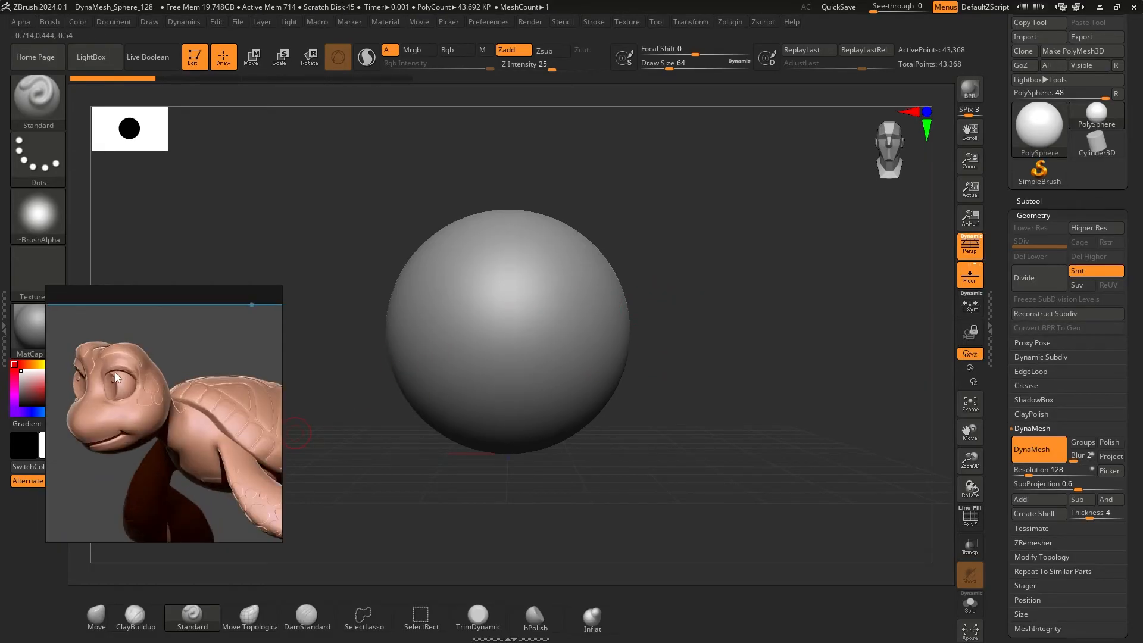
pyautogui.scroll(-3, 138, 384)
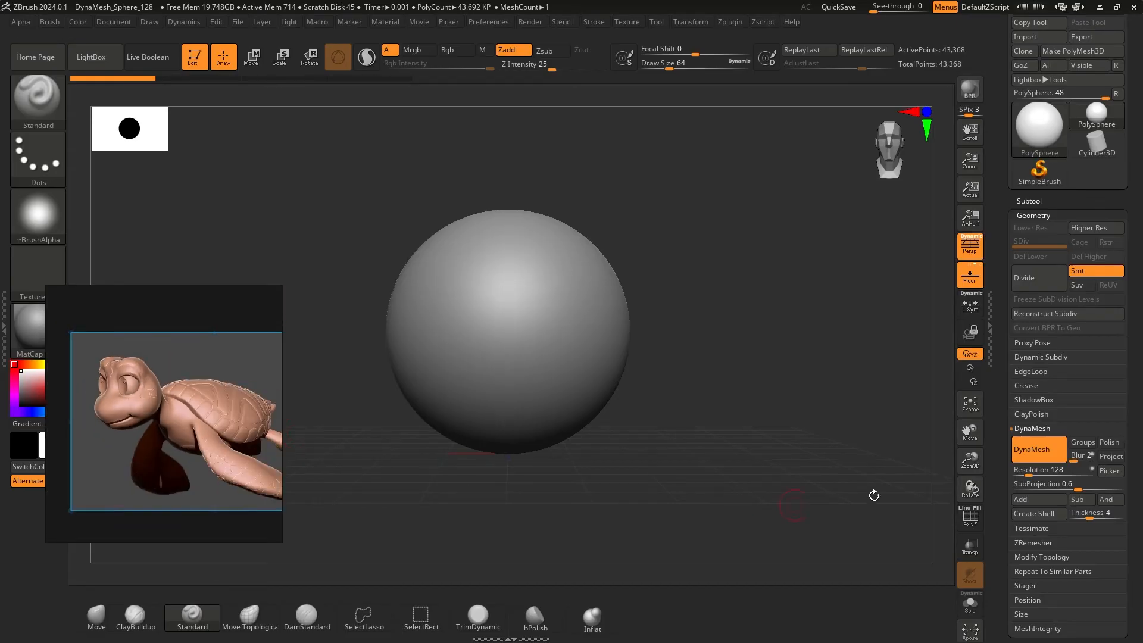
# Try a DynaMesh resolution of 728 and reset it to 128
pyautogui.click(1025, 473)
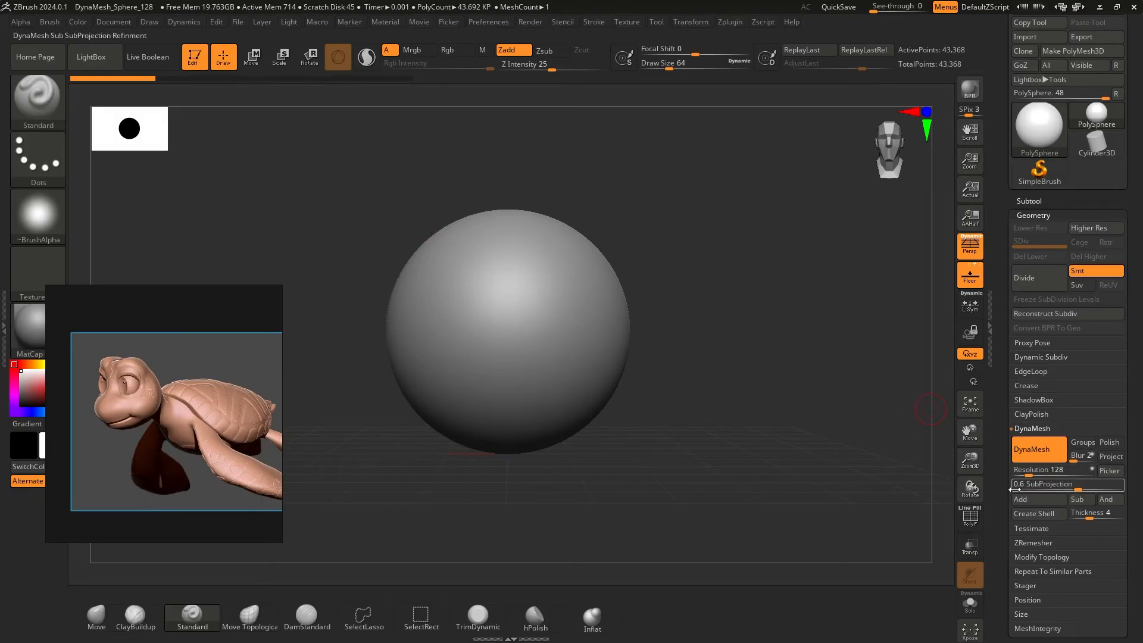
pyautogui.moveTo(1038, 471); pyautogui.dragTo(1042, 475)
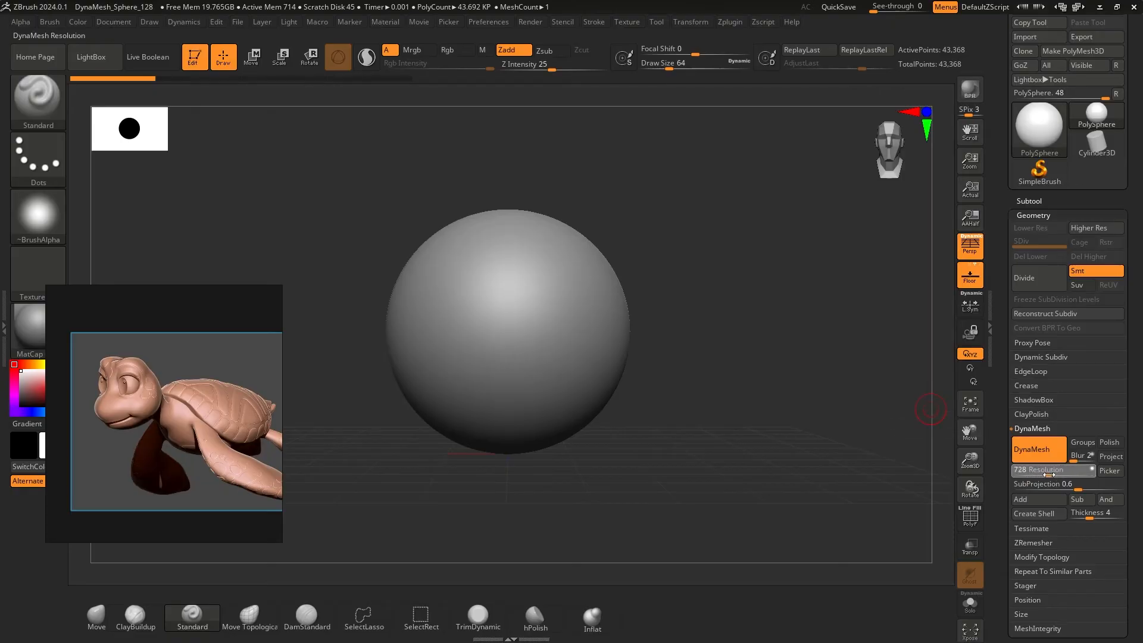
pyautogui.click(1045, 472)
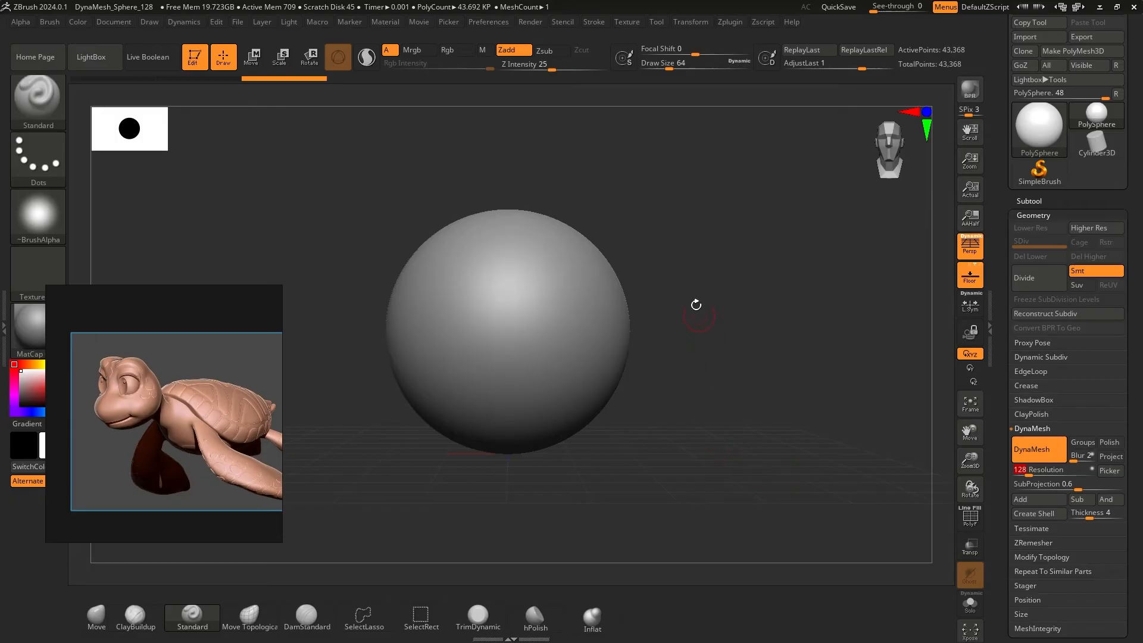
# Activate the Move brush for shaping the new sphere and frame the whole sphere beside the reference
pyautogui.moveTo(704, 283); pyautogui.dragTo(627, 338)
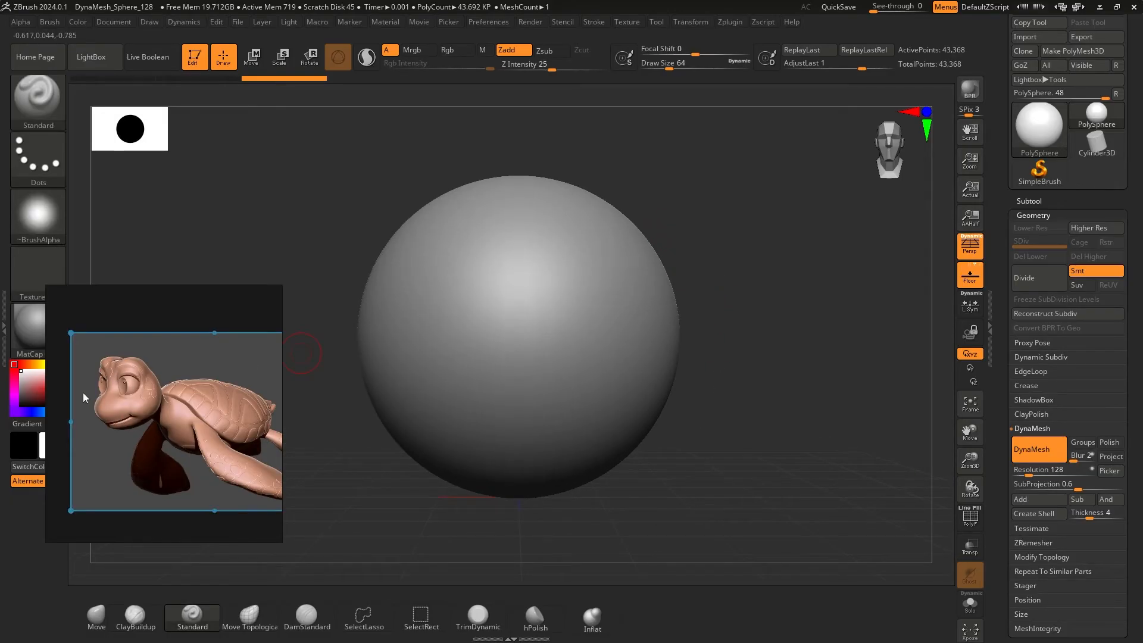
pyautogui.click(97, 616)
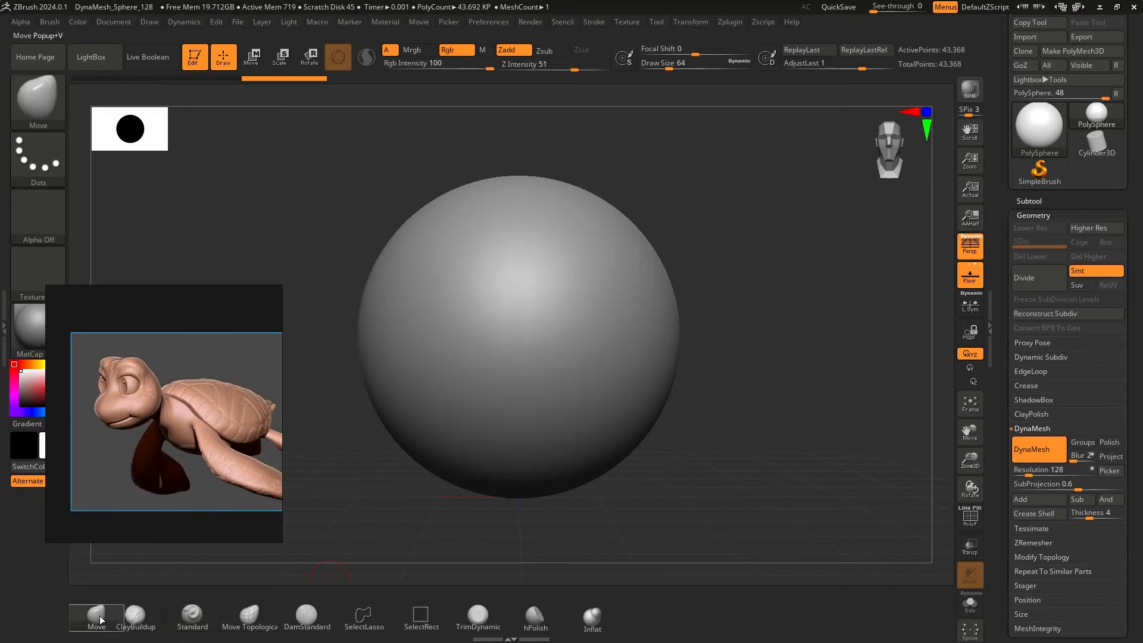
pyautogui.moveTo(616, 475); pyautogui.dragTo(630, 437)
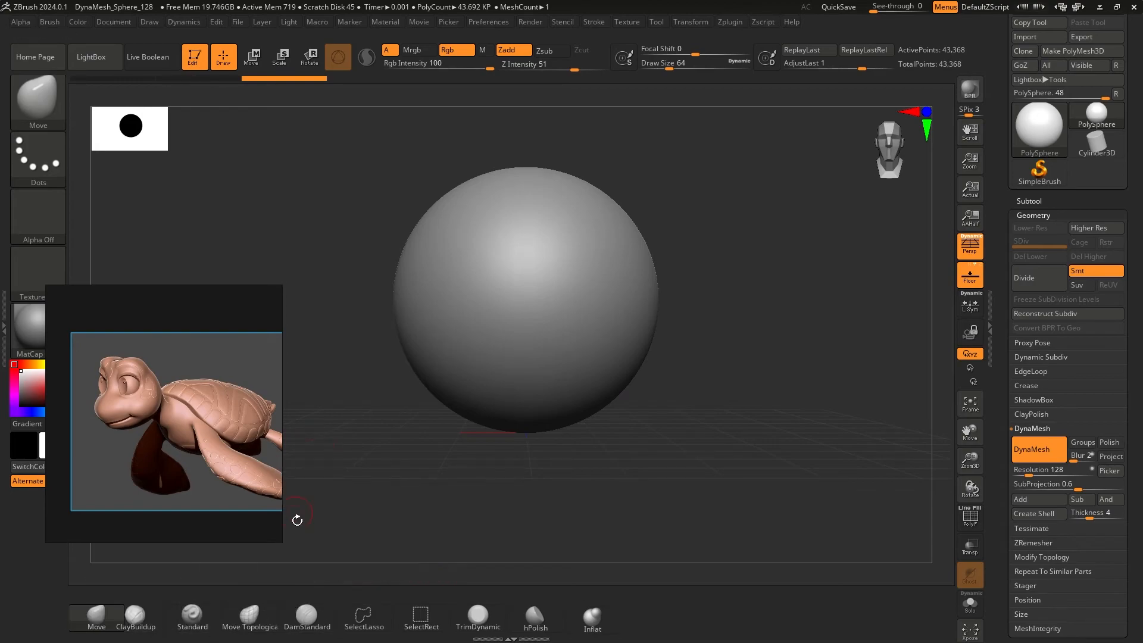
pyautogui.keyDown('alt'); pyautogui.moveTo(436, 452); pyautogui.dragTo(447, 470); pyautogui.keyUp('alt')
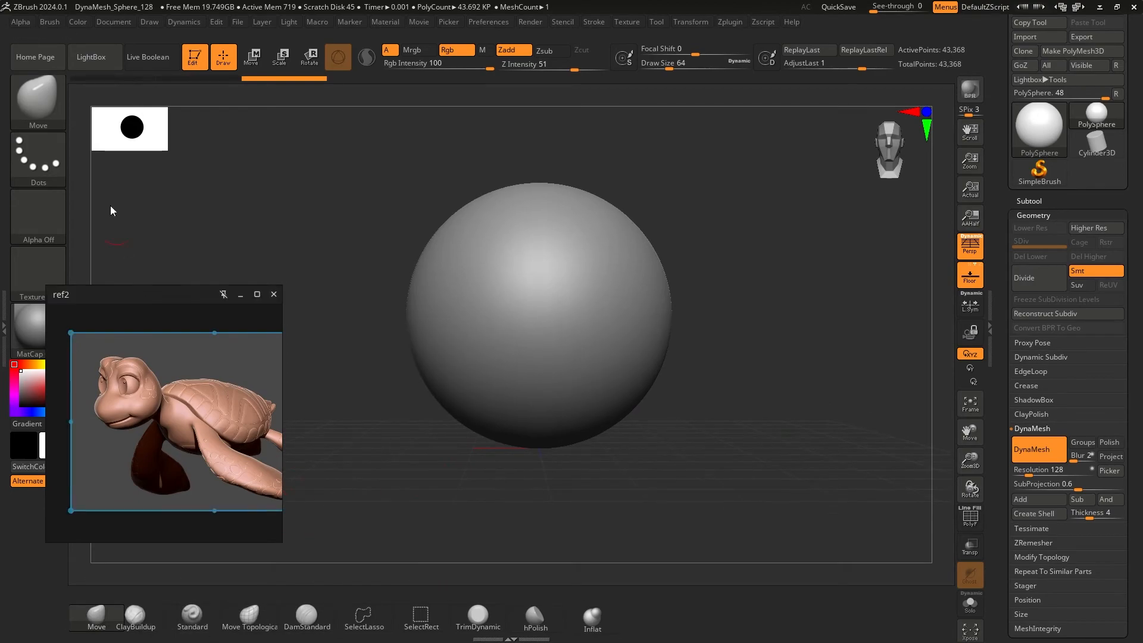
# Enable customization of the user interface
pyautogui.click(37, 104)
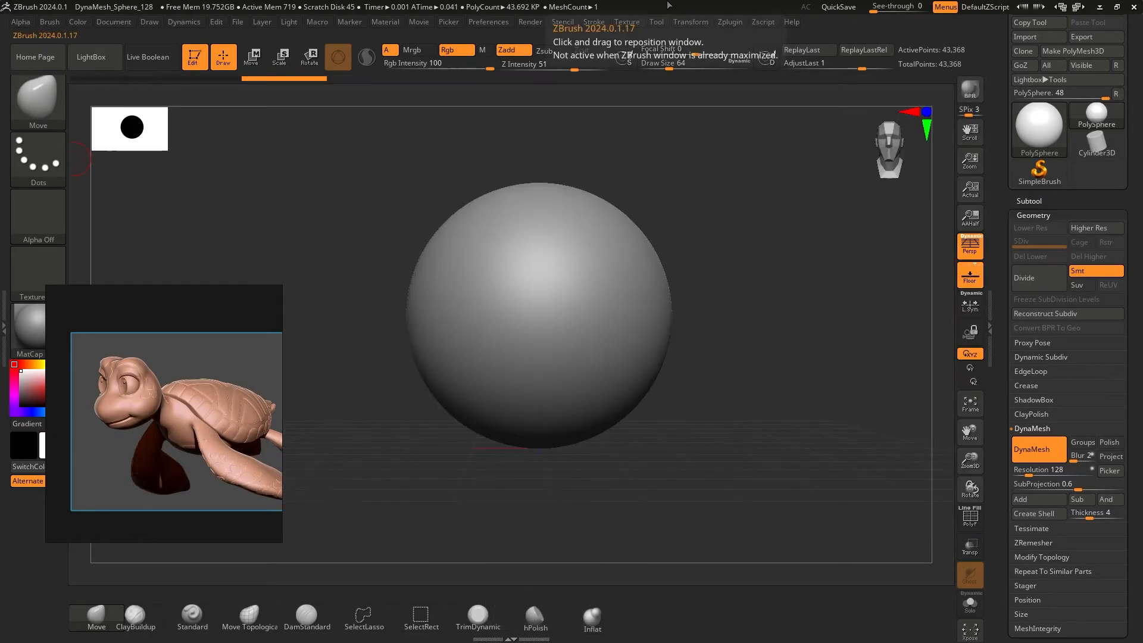
pyautogui.click(482, 23)
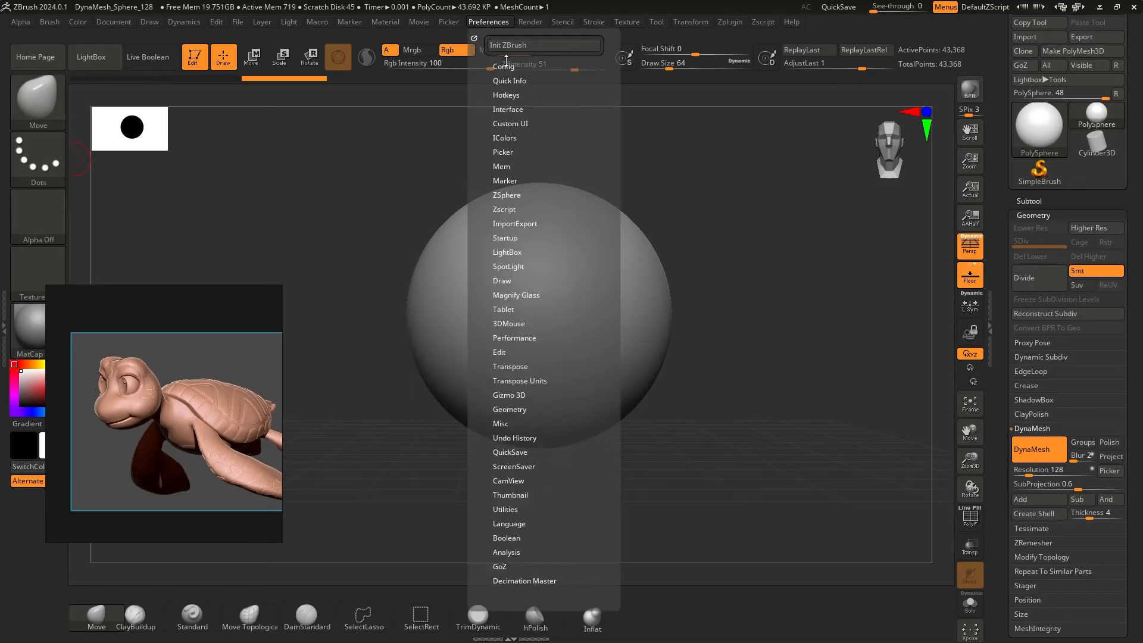
pyautogui.click(503, 65)
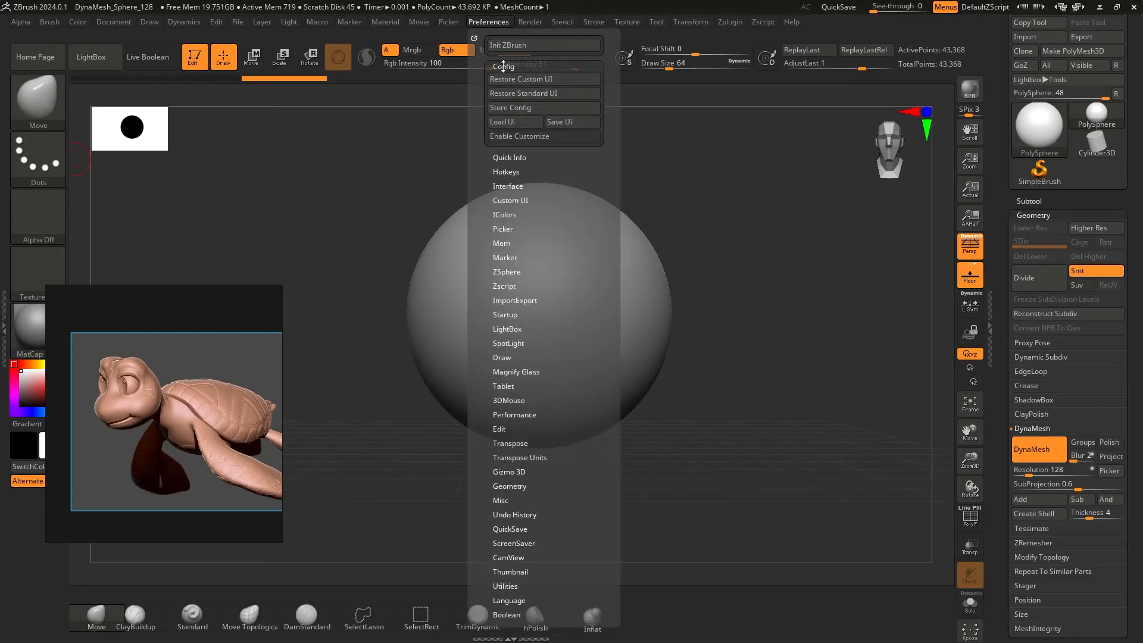
pyautogui.click(516, 137)
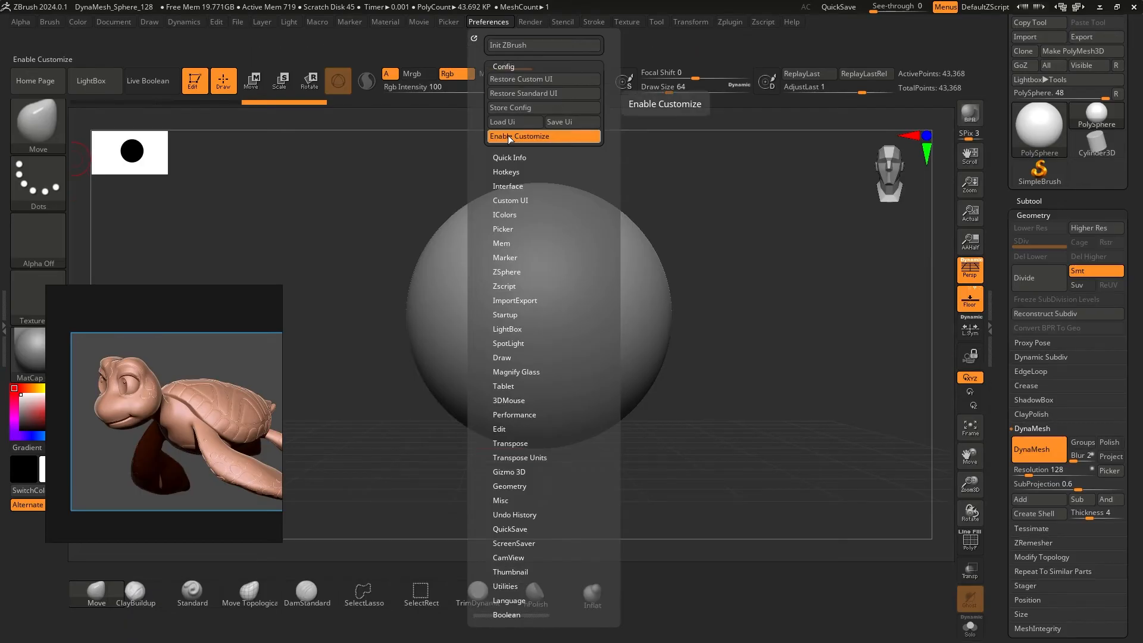
# Select the Pinch brush and move the turtle reference away from the brush list, over part of the sphere
pyautogui.click(38, 125)
pyautogui.click(35, 132)
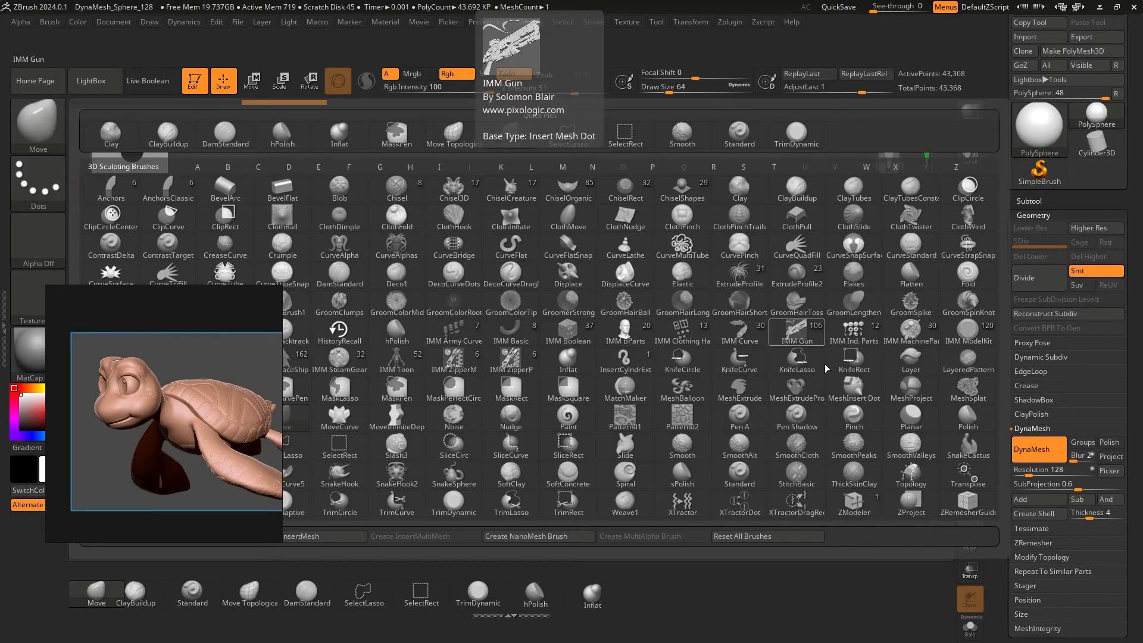
pyautogui.click(858, 426)
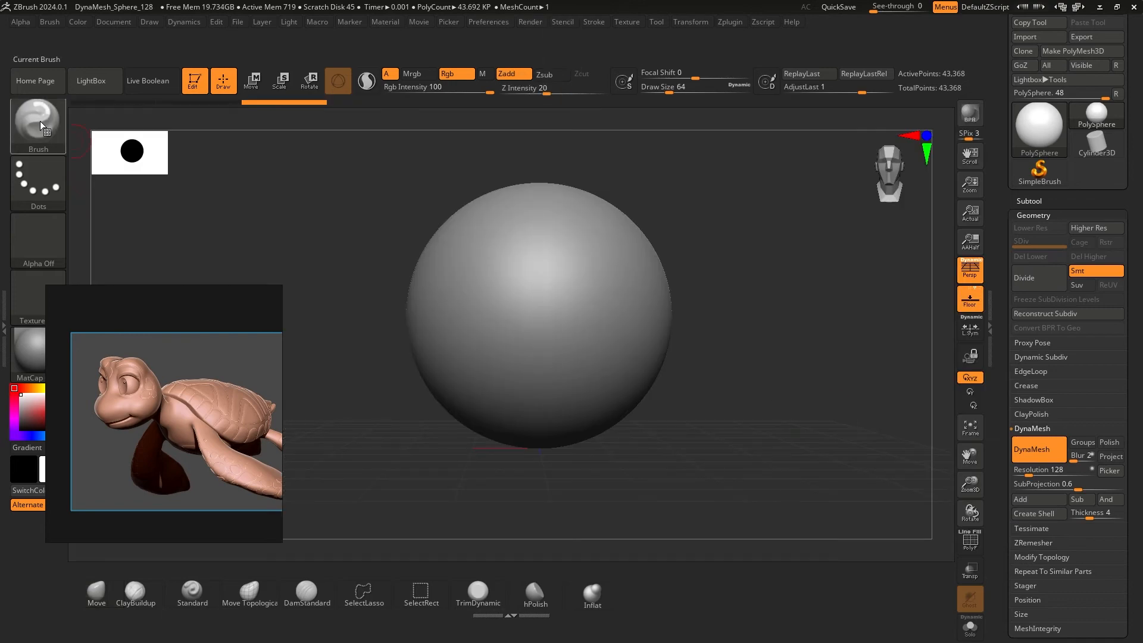
pyautogui.click(51, 22)
pyautogui.moveTo(123, 352)
pyautogui.mouseDown()
pyautogui.moveTo(285, 312)
pyautogui.moveTo(352, 244)
pyautogui.mouseUp()
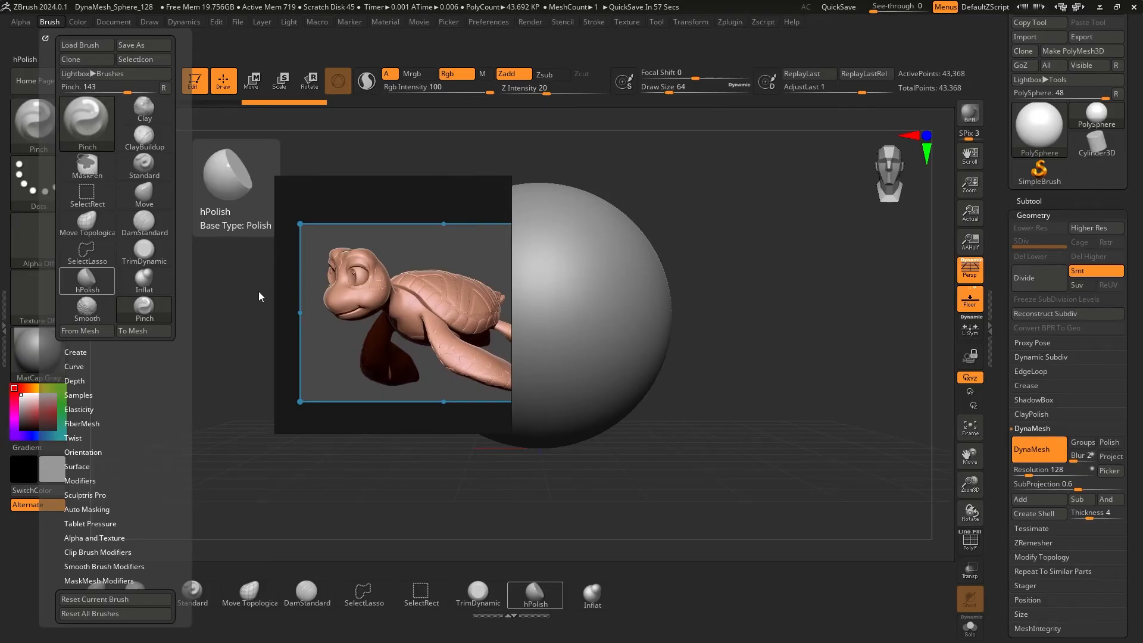
pyautogui.click(489, 22)
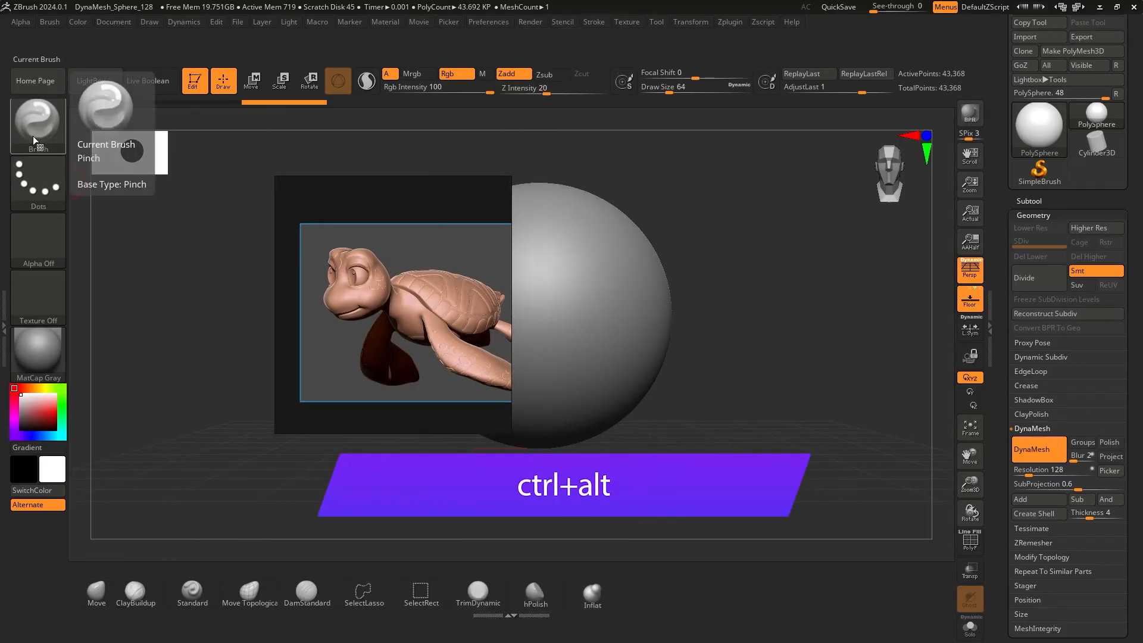
# Try placing the current-brush selector beside Inflat in the custom brush shelf and return it to its original place
pyautogui.moveTo(33, 136)
pyautogui.keyDown('ctrl'); pyautogui.keyDown('alt'); pyautogui.mouseDown()
pyautogui.moveTo(104, 110)
pyautogui.moveTo(115, 158)
pyautogui.moveTo(316, 408)
pyautogui.moveTo(715, 604)
pyautogui.moveTo(690, 590)
pyautogui.mouseUp(); pyautogui.keyUp('alt'); pyautogui.keyUp('ctrl')
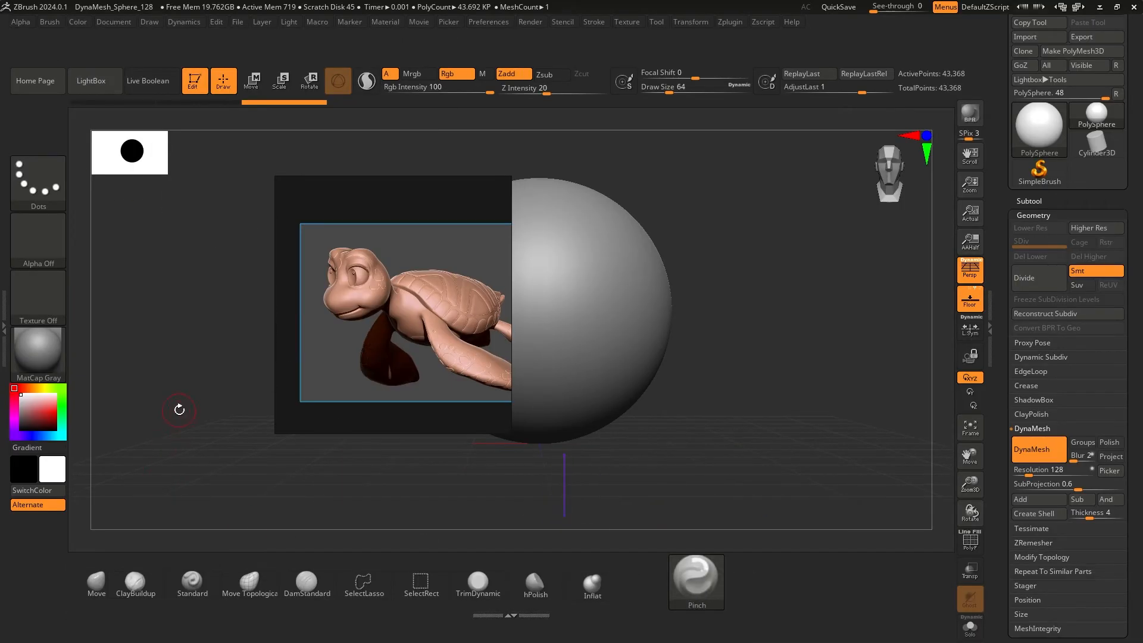
pyautogui.click(693, 576)
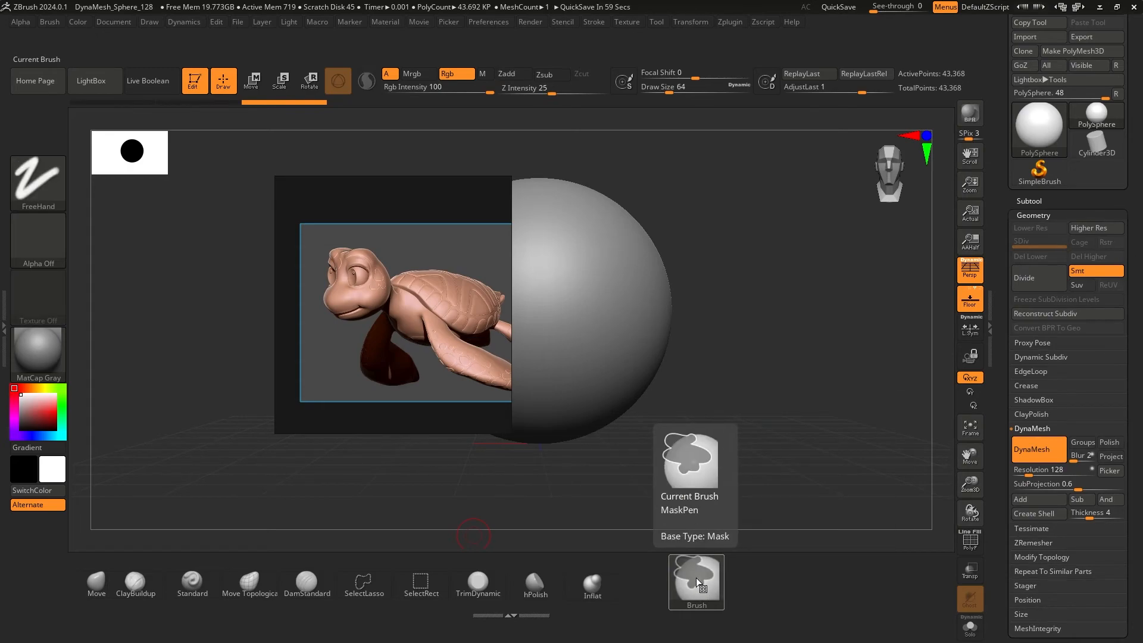
pyautogui.moveTo(696, 577)
pyautogui.keyDown('ctrl'); pyautogui.keyDown('alt'); pyautogui.mouseDown()
pyautogui.moveTo(655, 517)
pyautogui.moveTo(102, 238)
pyautogui.moveTo(74, 246)
pyautogui.mouseUp(); pyautogui.keyUp('alt'); pyautogui.keyUp('ctrl')
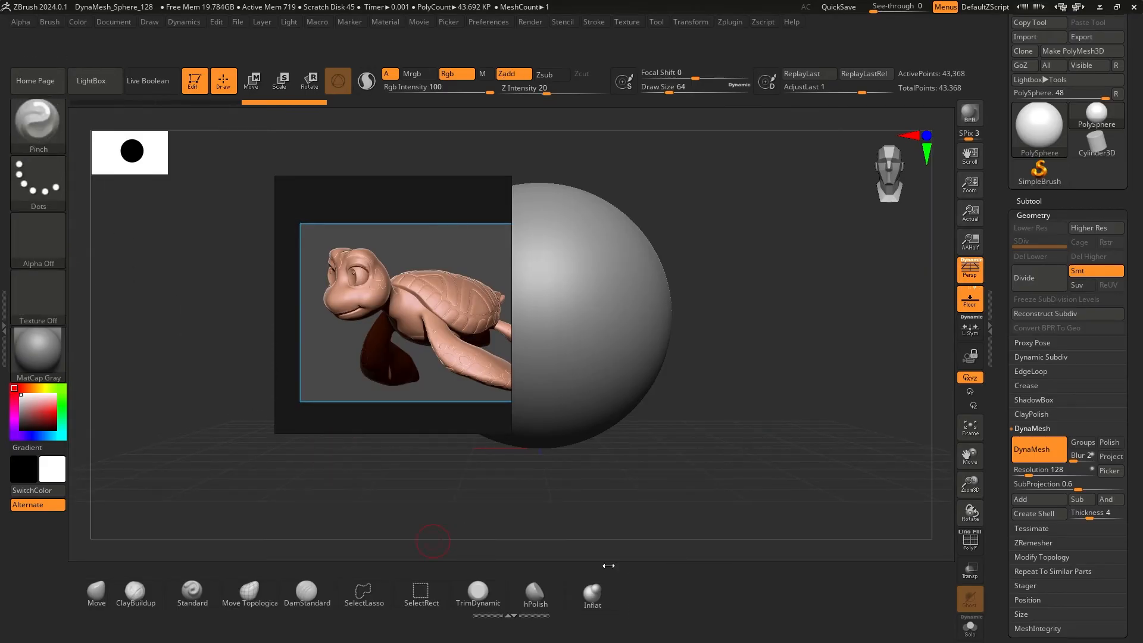
# Add the Pinch brush itself to the custom brush shelf, next to Inflat
pyautogui.click(24, 119)
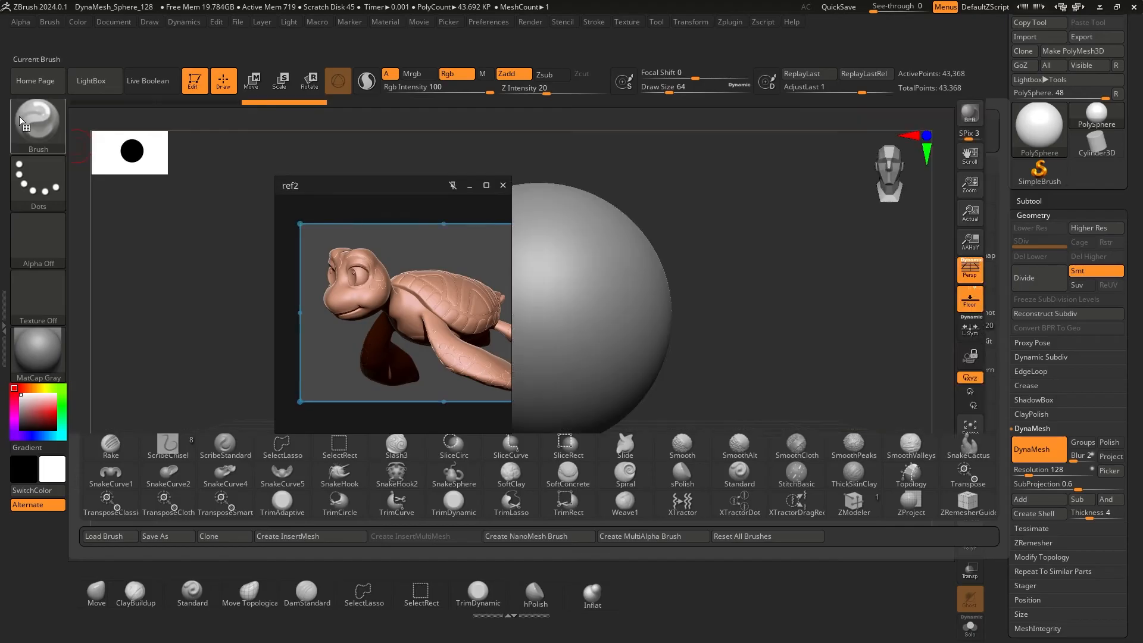
pyautogui.click(51, 21)
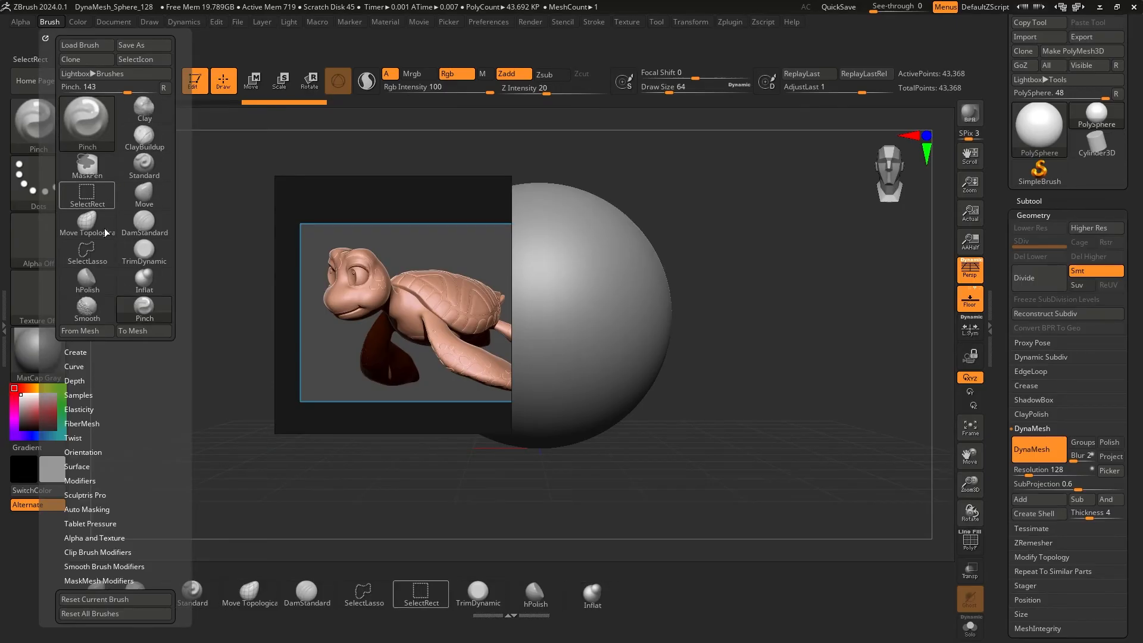
pyautogui.moveTo(144, 310)
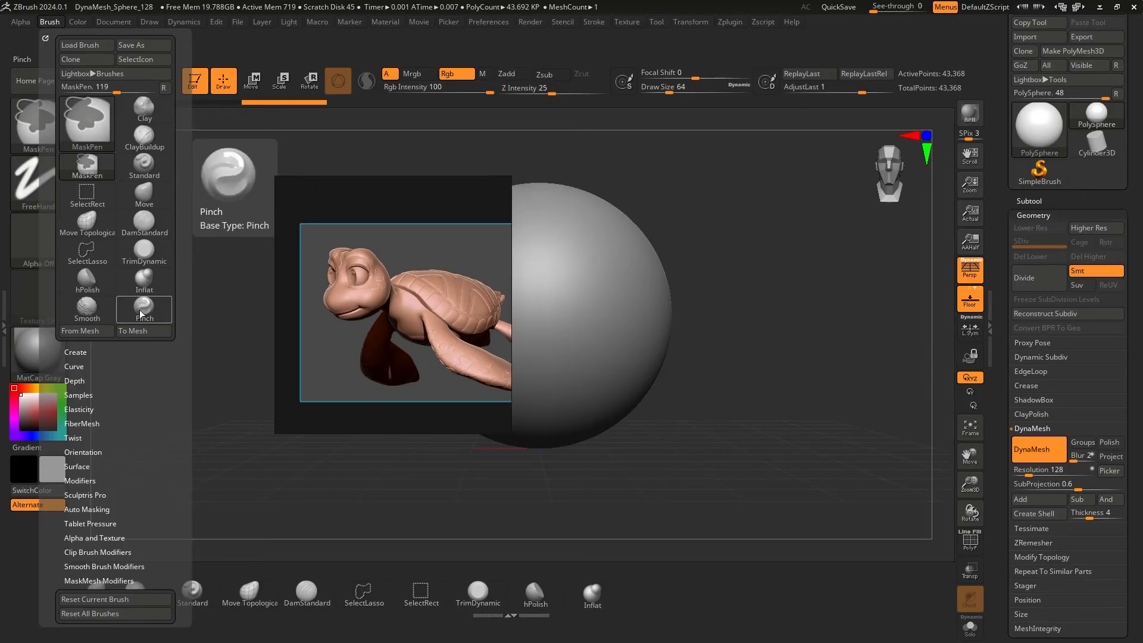
pyautogui.moveTo(141, 314)
pyautogui.keyDown('ctrl'); pyautogui.keyDown('alt'); pyautogui.mouseDown()
pyautogui.moveTo(681, 583)
pyautogui.moveTo(638, 591)
pyautogui.mouseUp(); pyautogui.keyUp('alt'); pyautogui.keyUp('ctrl')
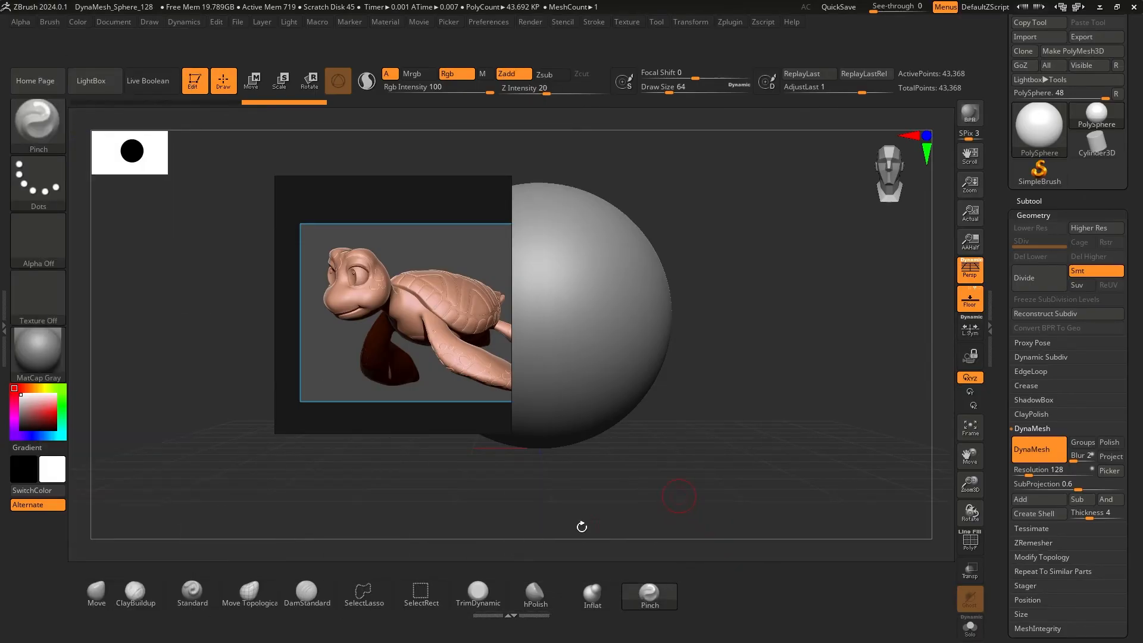
# Try expanding and collapsing the Tutorial View area beneath the custom brush shelf, ending with it collapsed
pyautogui.moveTo(510, 615); pyautogui.dragTo(511, 523)
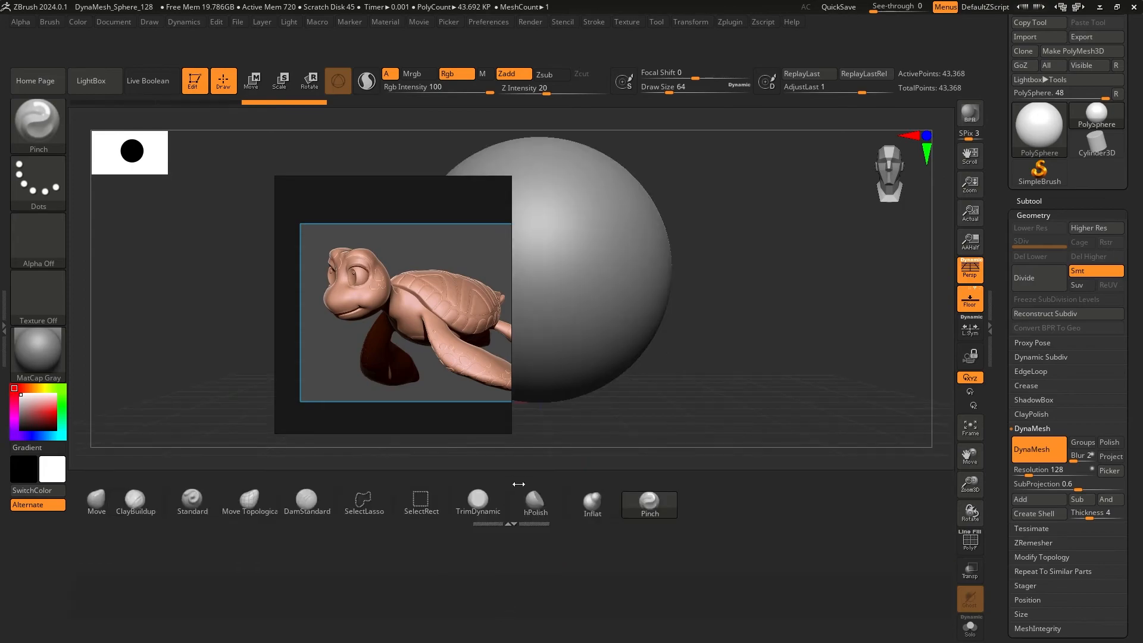
pyautogui.click(510, 527)
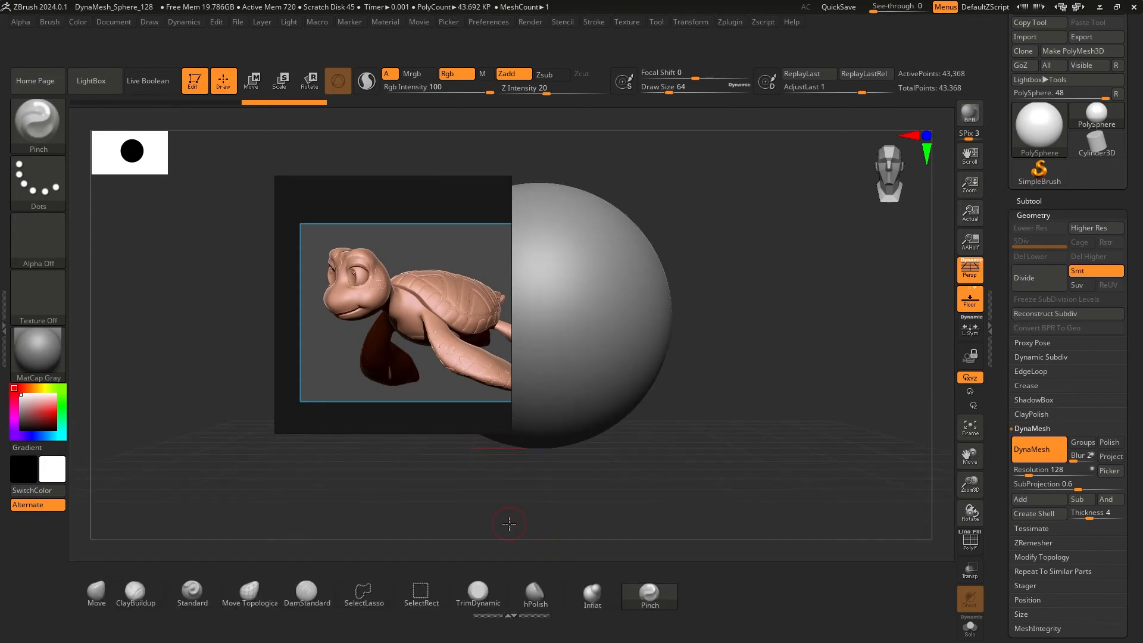
pyautogui.click(508, 619)
pyautogui.click(510, 523)
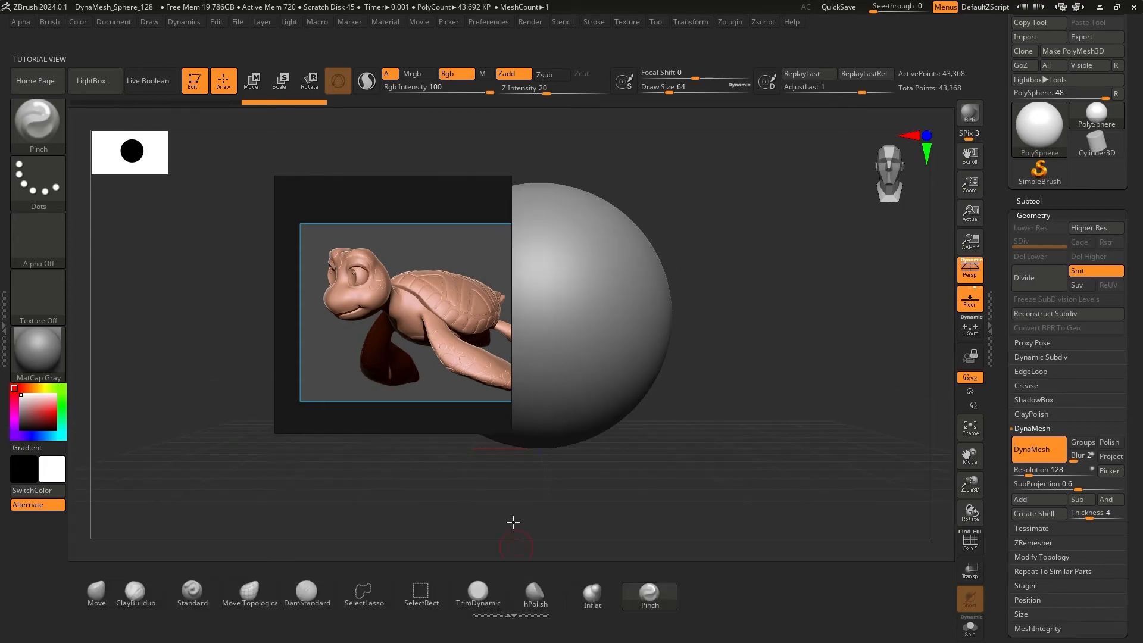
pyautogui.click(511, 616)
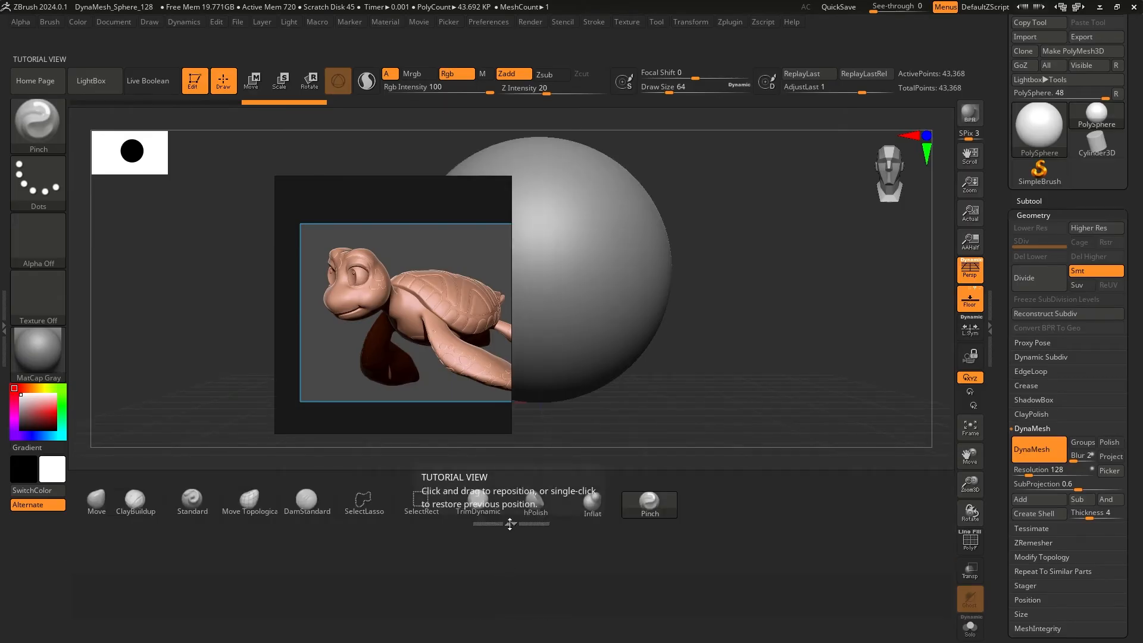
pyautogui.click(510, 523)
pyautogui.click(511, 616)
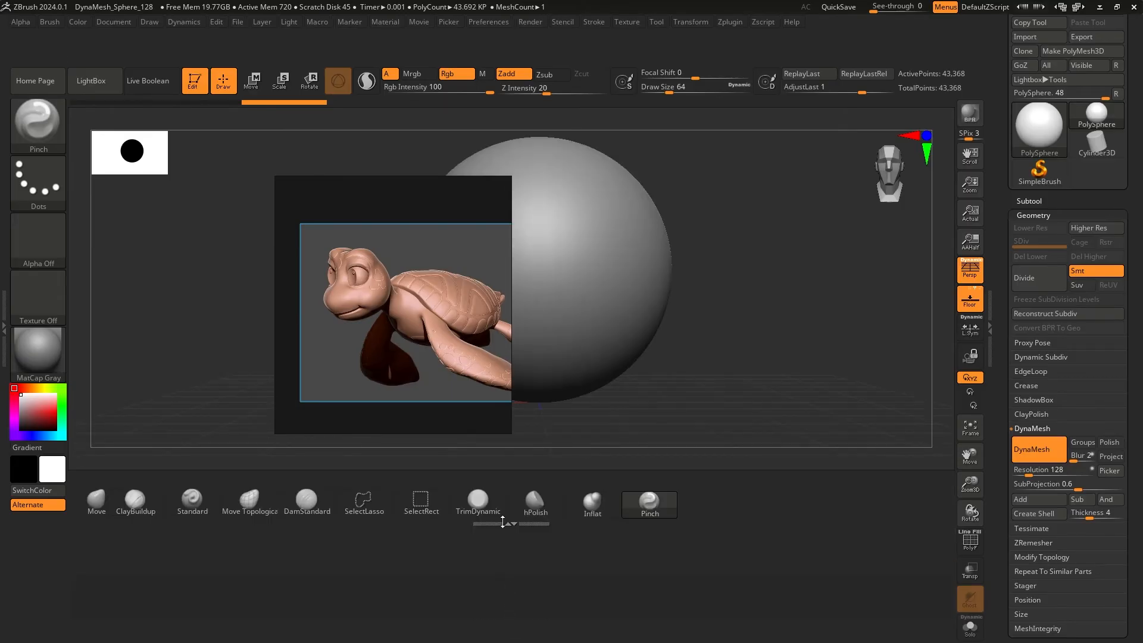
pyautogui.click(511, 523)
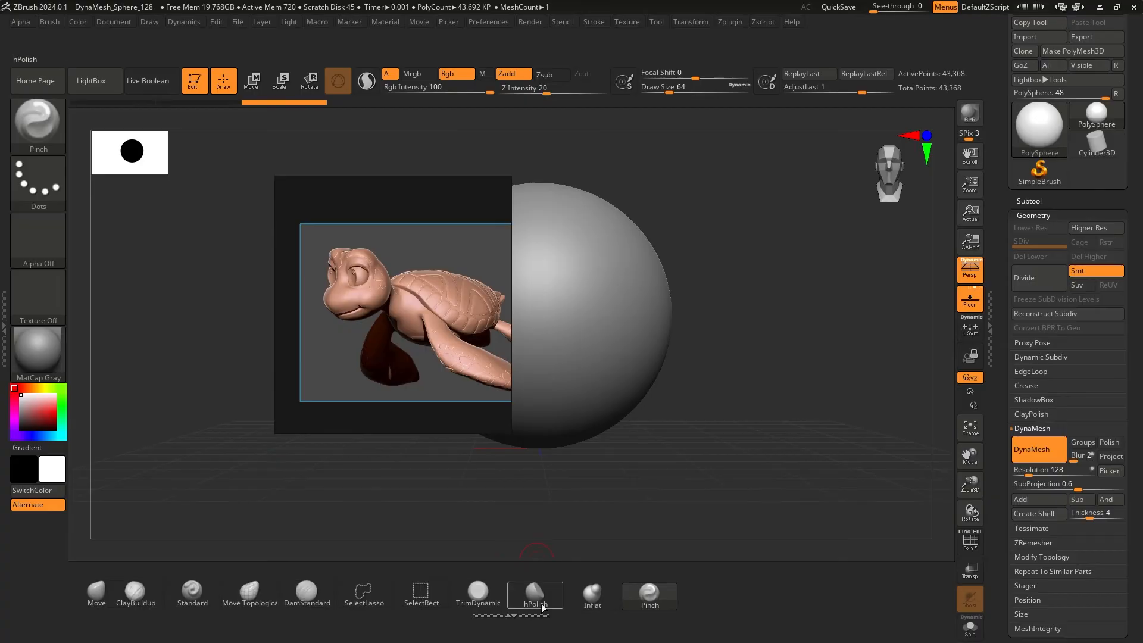
# Store the customized interface as the startup configuration and move the turtle reference off the sphere
pyautogui.click(486, 21)
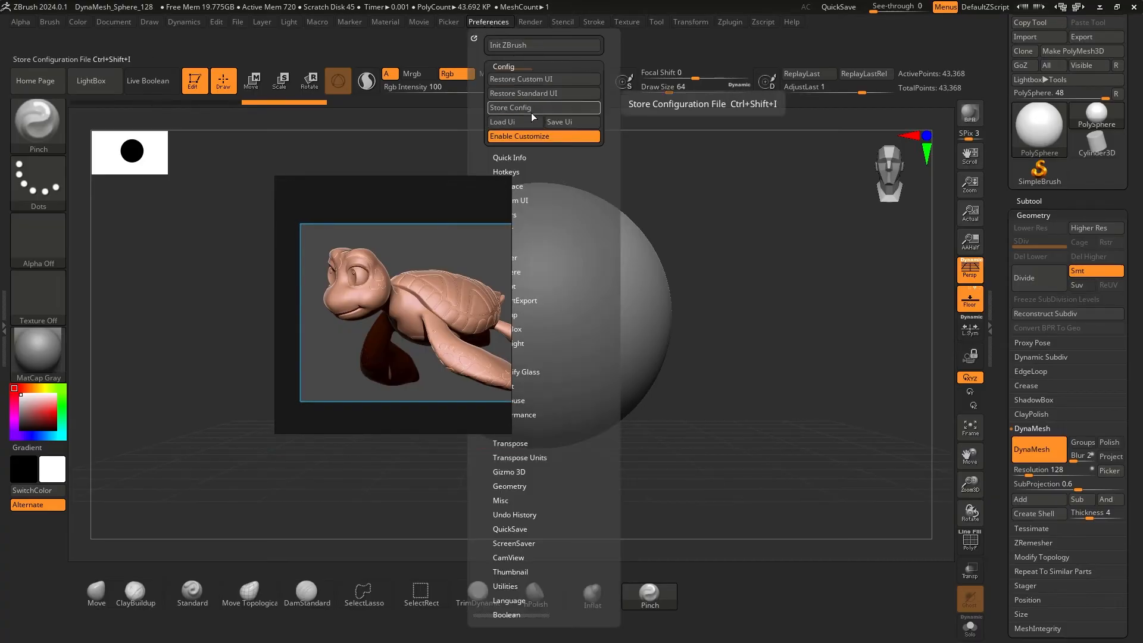
pyautogui.moveTo(427, 267); pyautogui.dragTo(281, 244)
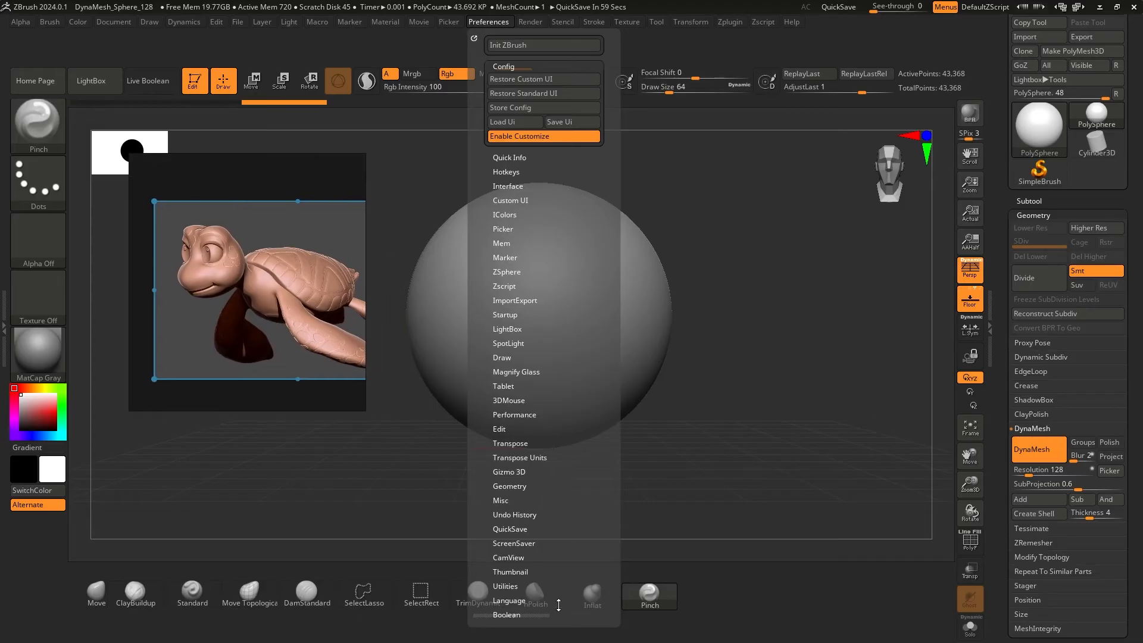
pyautogui.click(509, 107)
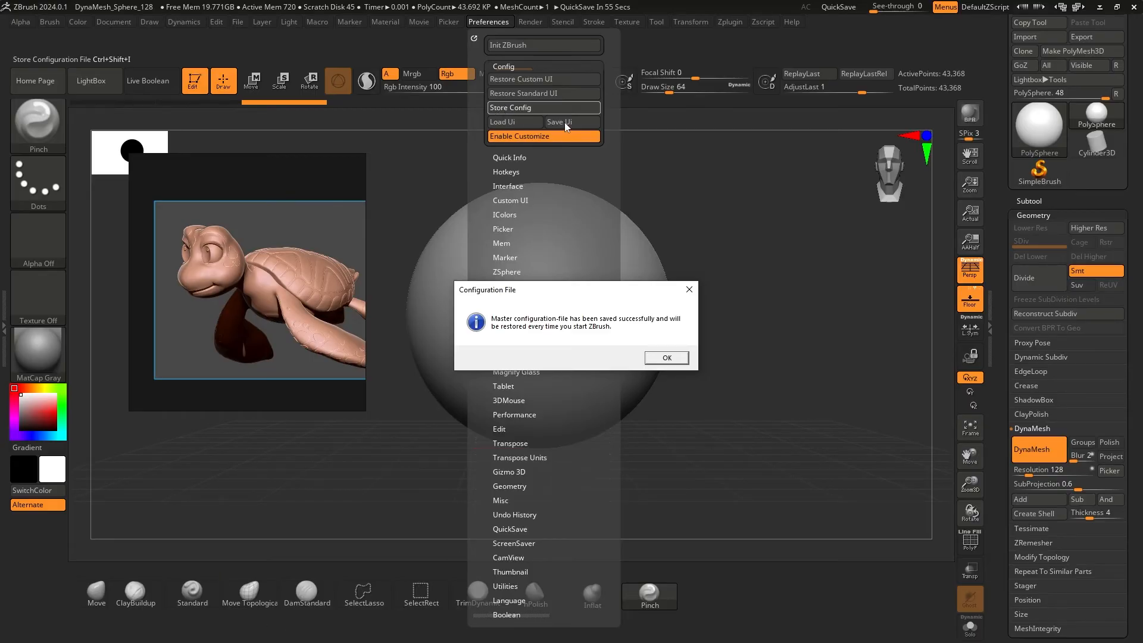
pyautogui.click(673, 358)
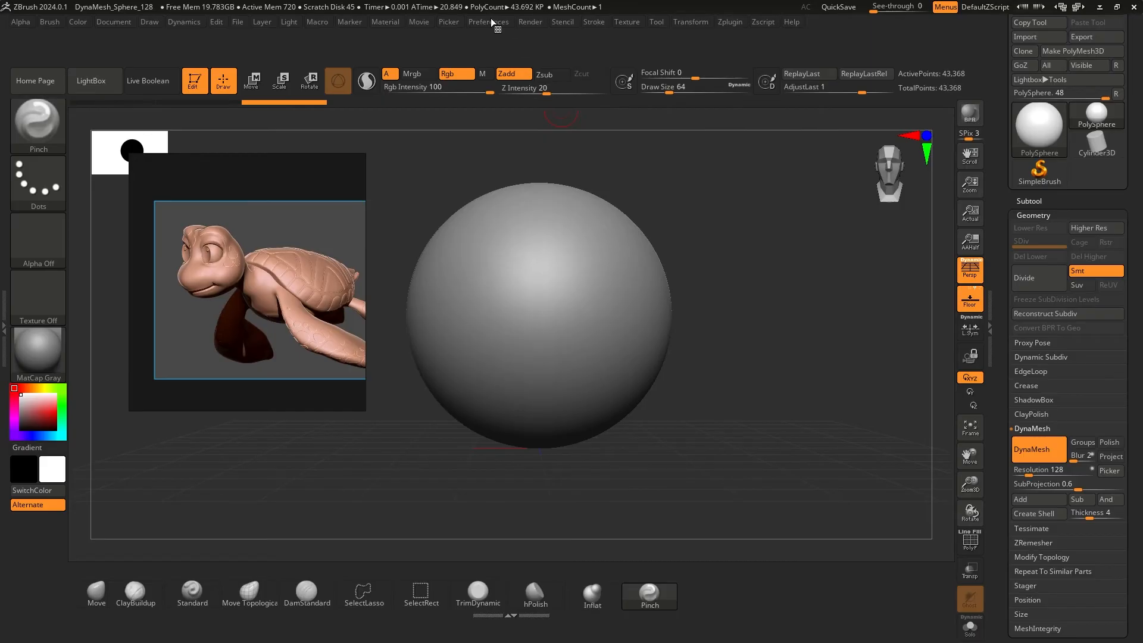
# Look at the file dialogs for saving and loading an interface configuration, and cancel both
pyautogui.click(492, 22)
pyautogui.click(556, 121)
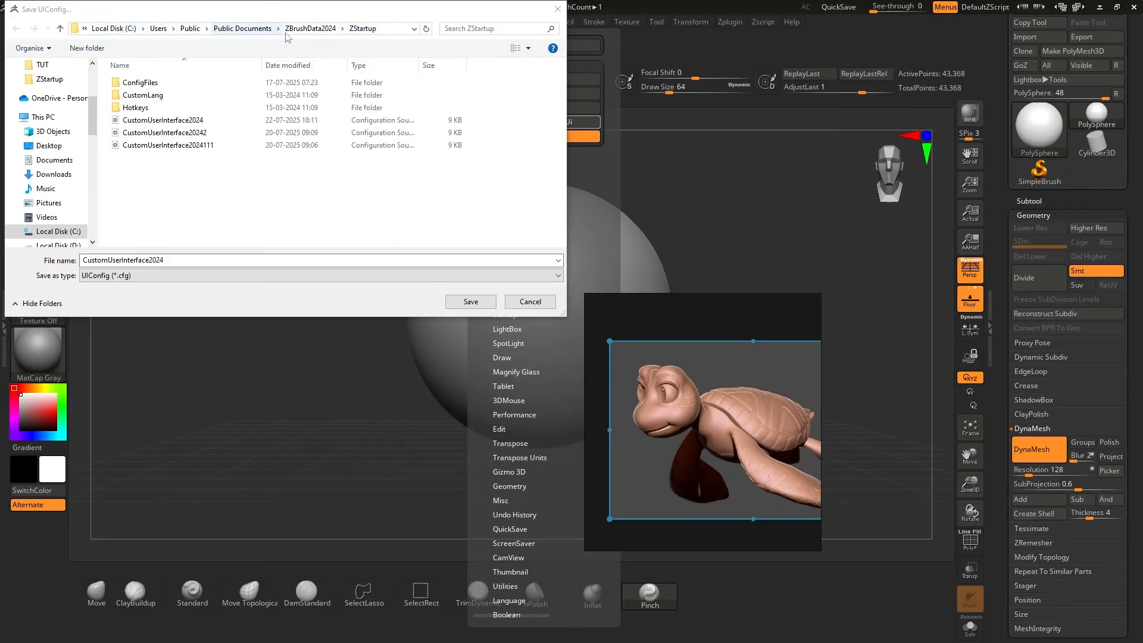
pyautogui.moveTo(188, 260); pyautogui.dragTo(23, 295)
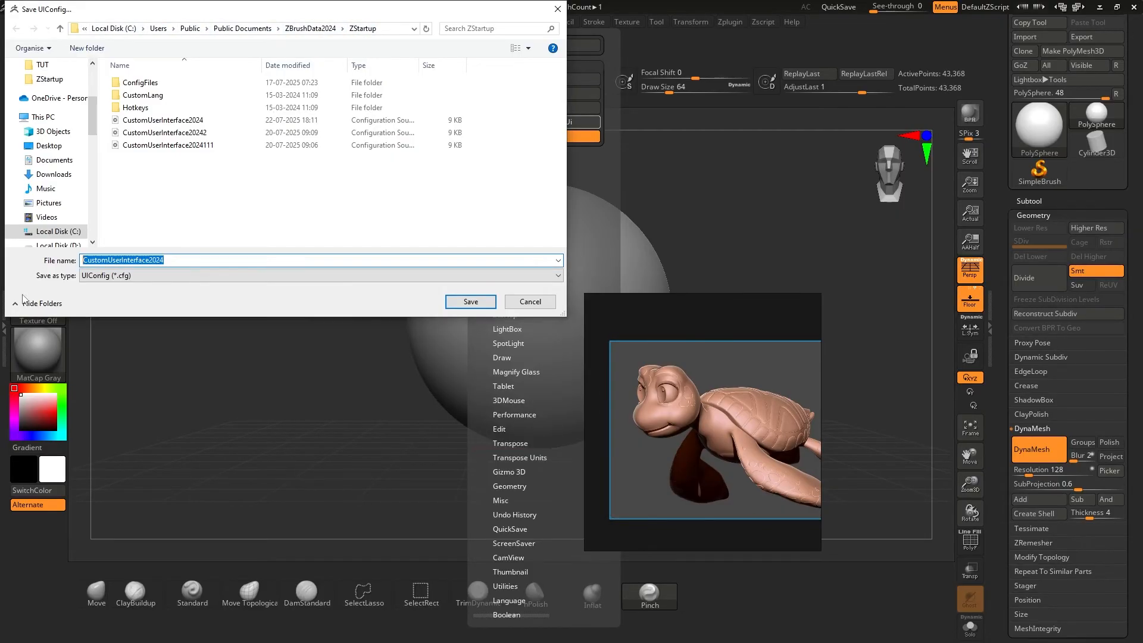
pyautogui.click(528, 307)
pyautogui.moveTo(692, 391); pyautogui.dragTo(232, 371)
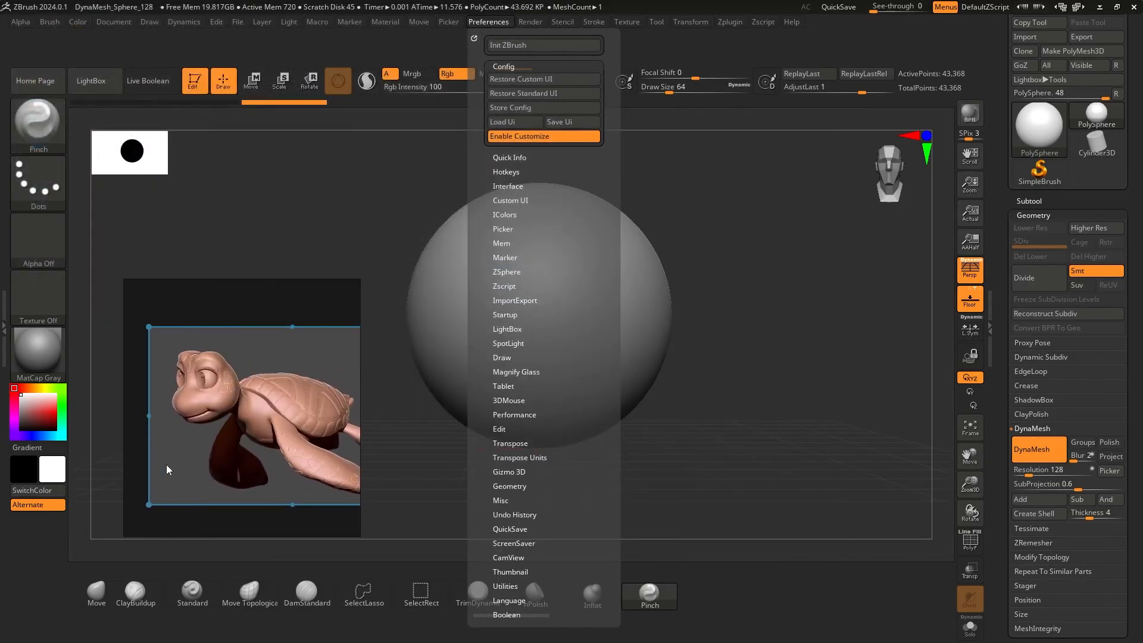
pyautogui.click(502, 122)
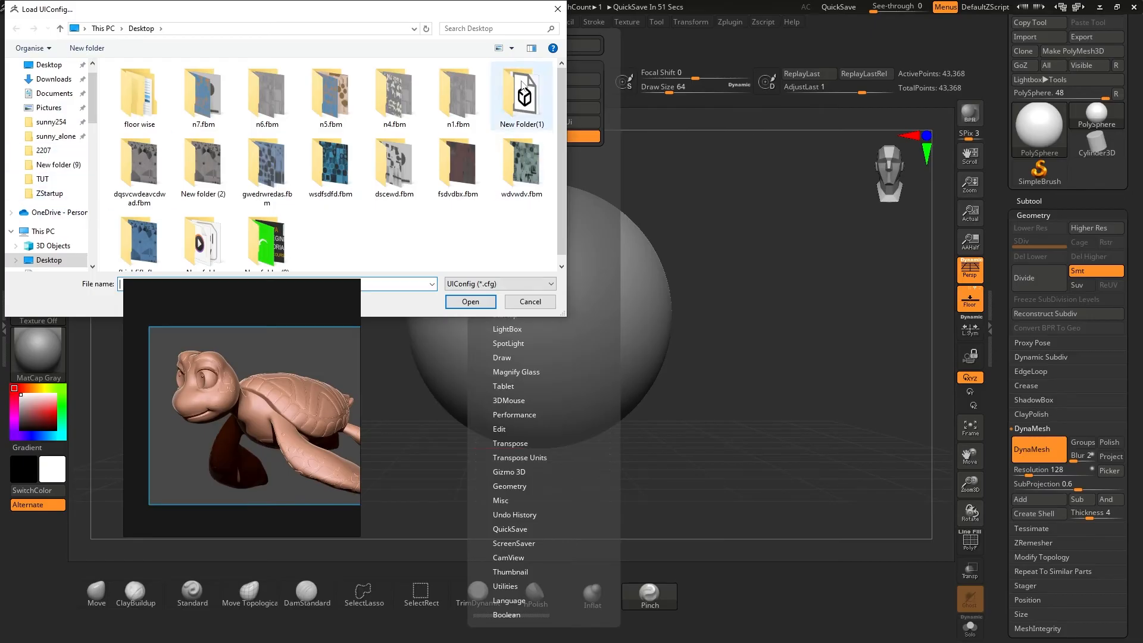
pyautogui.click(556, 9)
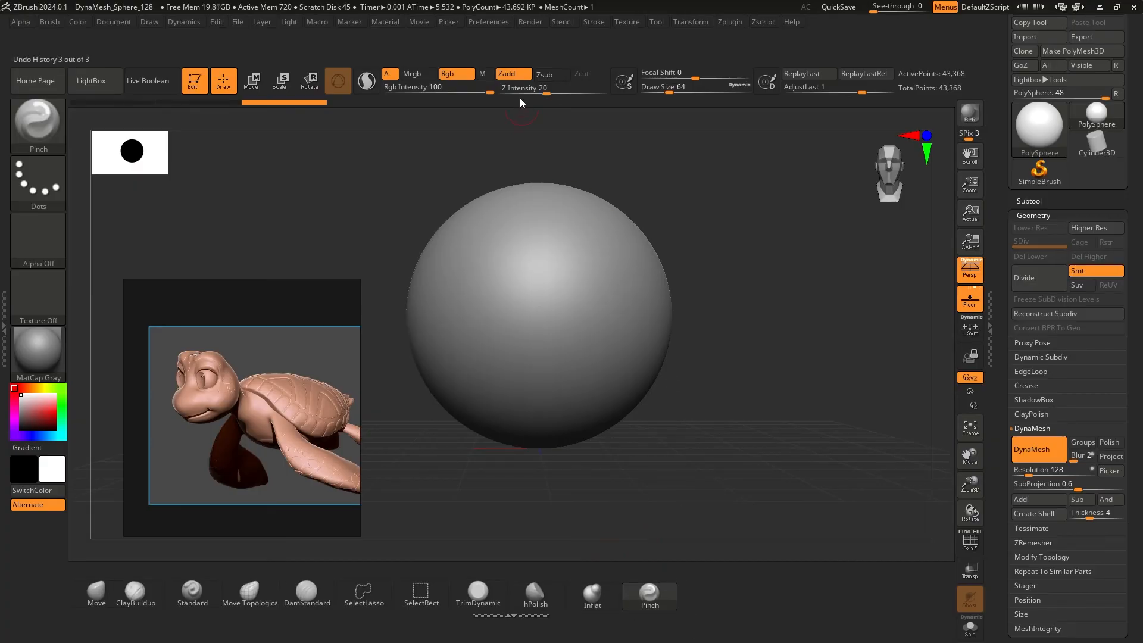
# Turn off customization of the user interface
pyautogui.click(495, 22)
pyautogui.click(511, 137)
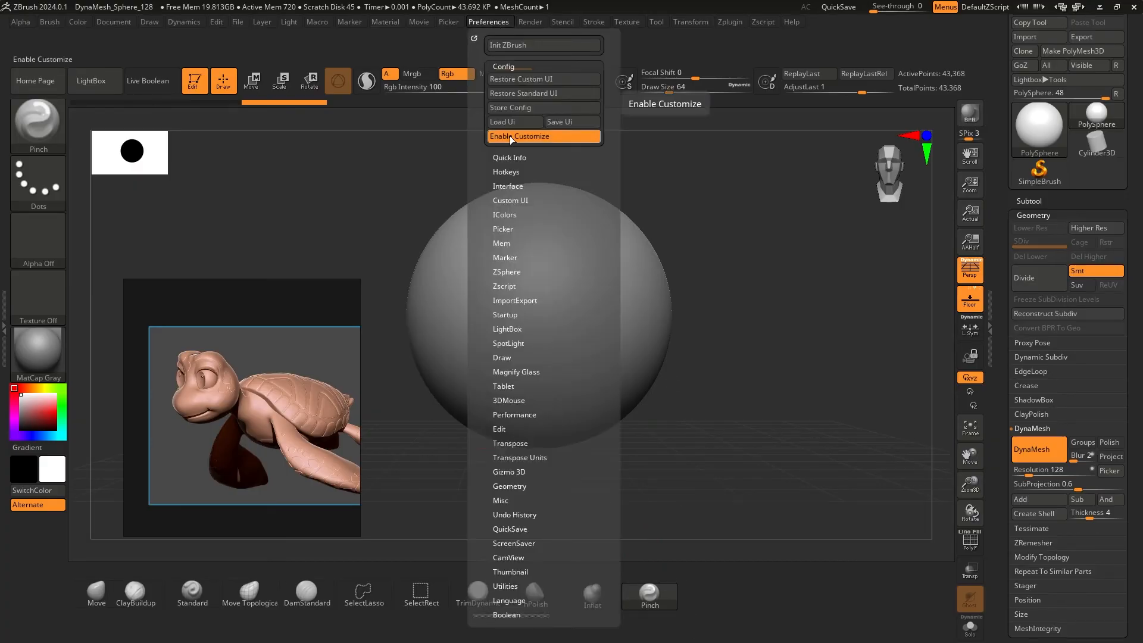
pyautogui.click(256, 416)
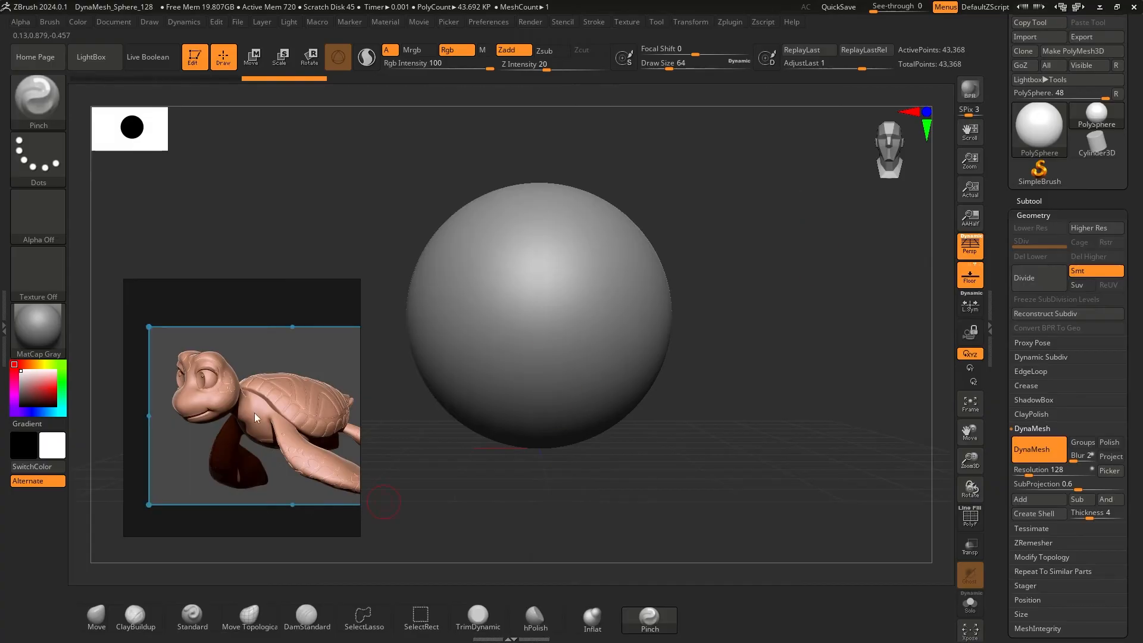
# Place the turtle reference beside the sphere's upper part and activate the Move brush
pyautogui.moveTo(268, 396); pyautogui.dragTo(249, 265)
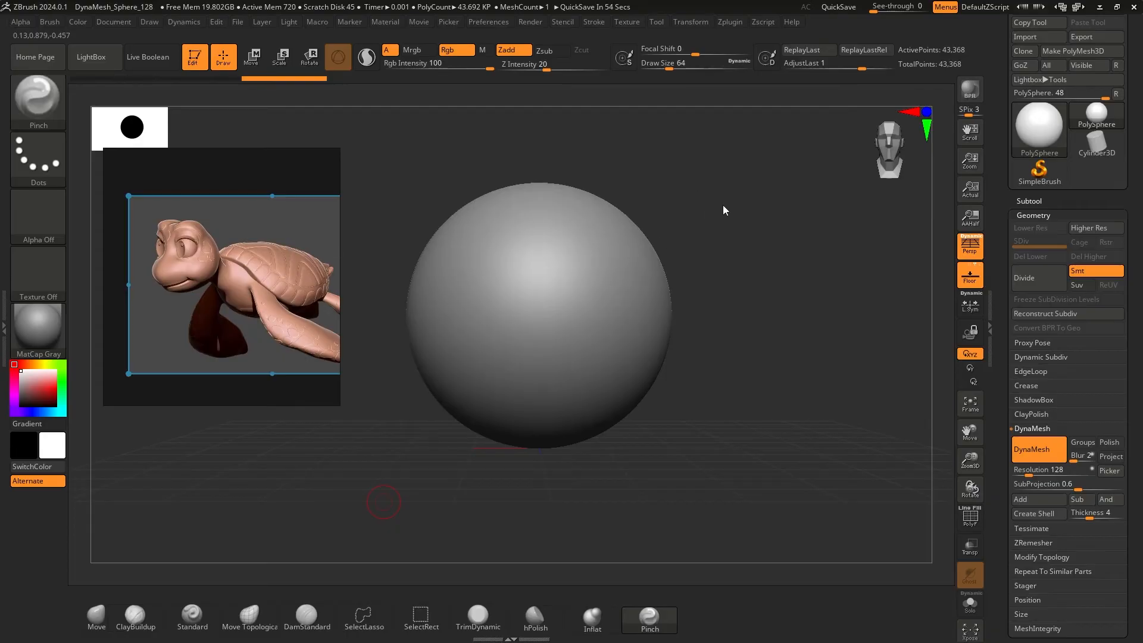
pyautogui.moveTo(723, 209); pyautogui.dragTo(767, 184)
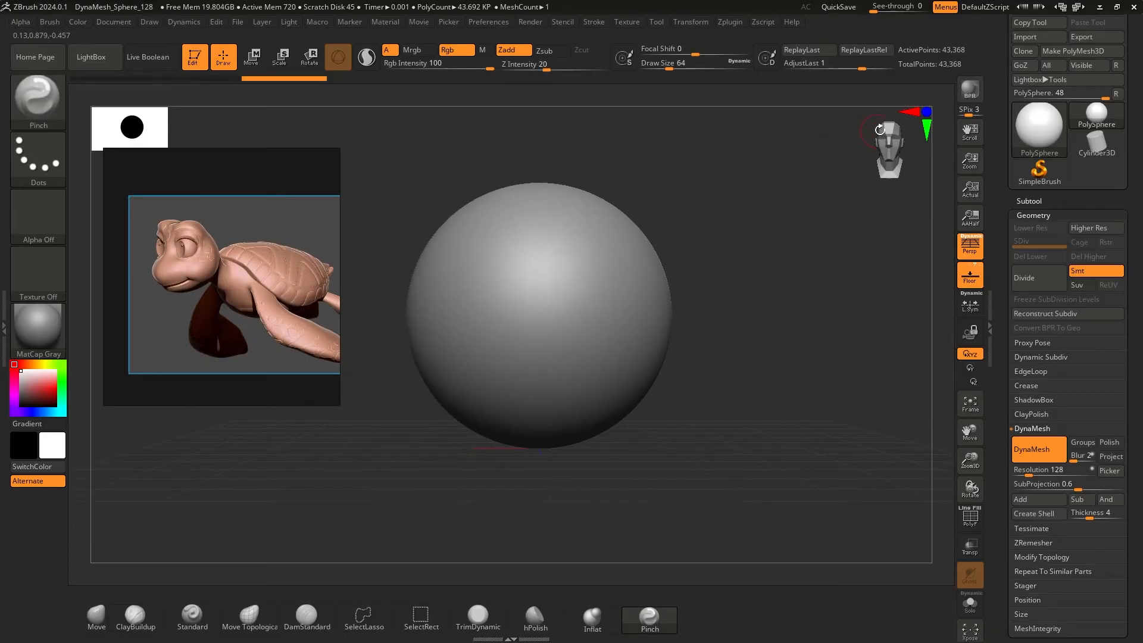
pyautogui.click(97, 616)
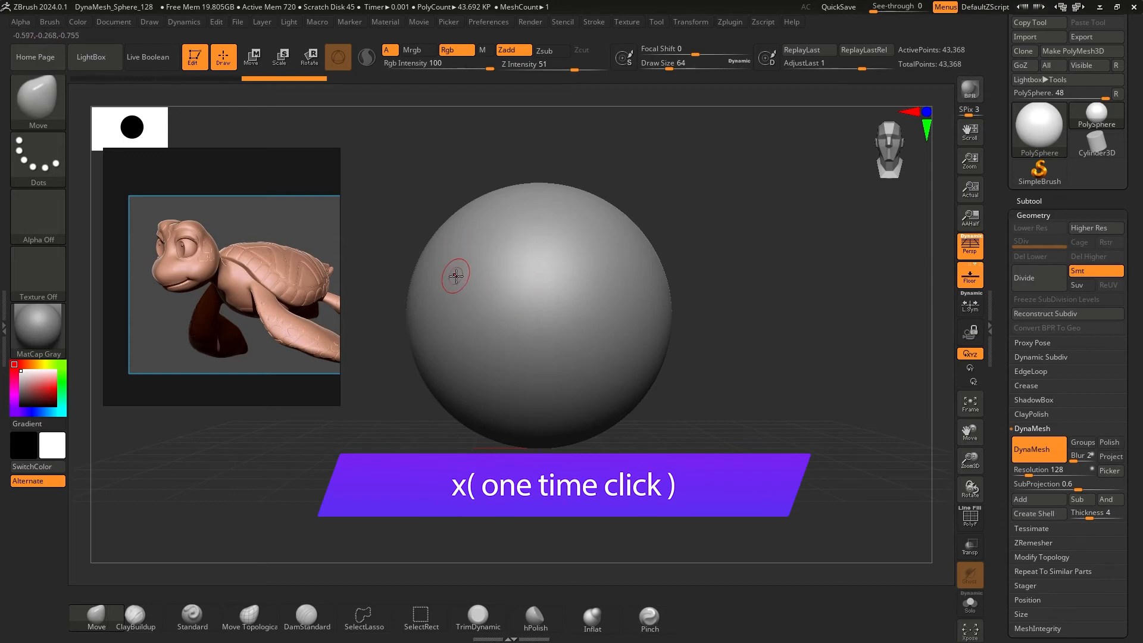
# Try ClayBuildup strokes on the sphere's front, first on one side only and with X symmetry on both sides
pyautogui.click(130, 619)
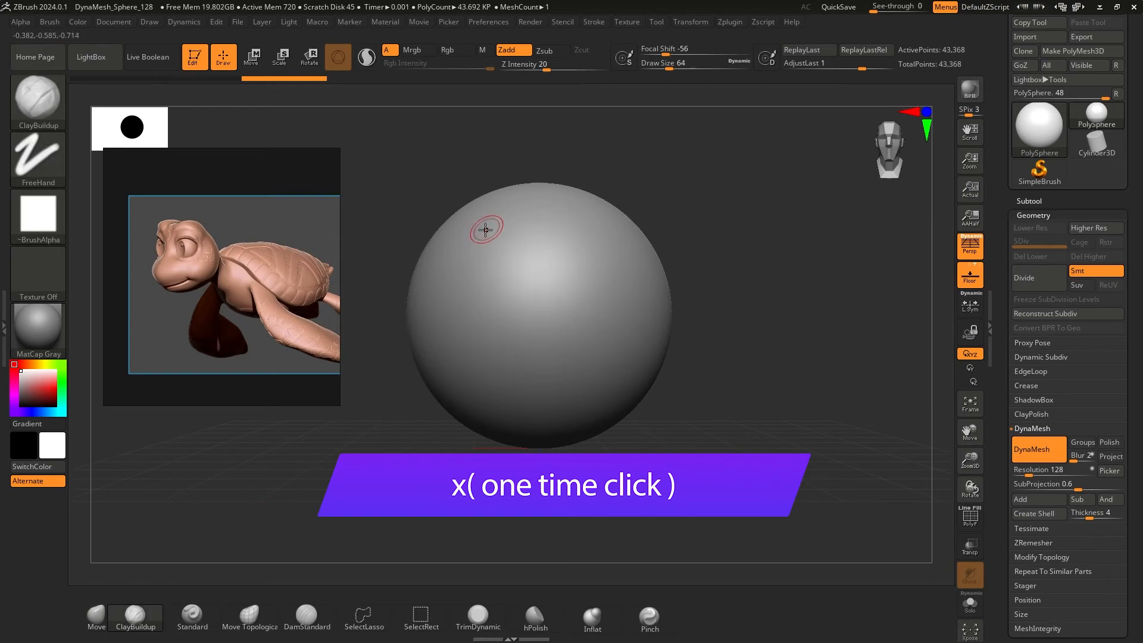
pyautogui.moveTo(485, 229); pyautogui.dragTo(457, 315)
pyautogui.moveTo(513, 247); pyautogui.dragTo(502, 318)
pyautogui.moveTo(554, 281); pyautogui.dragTo(541, 345)
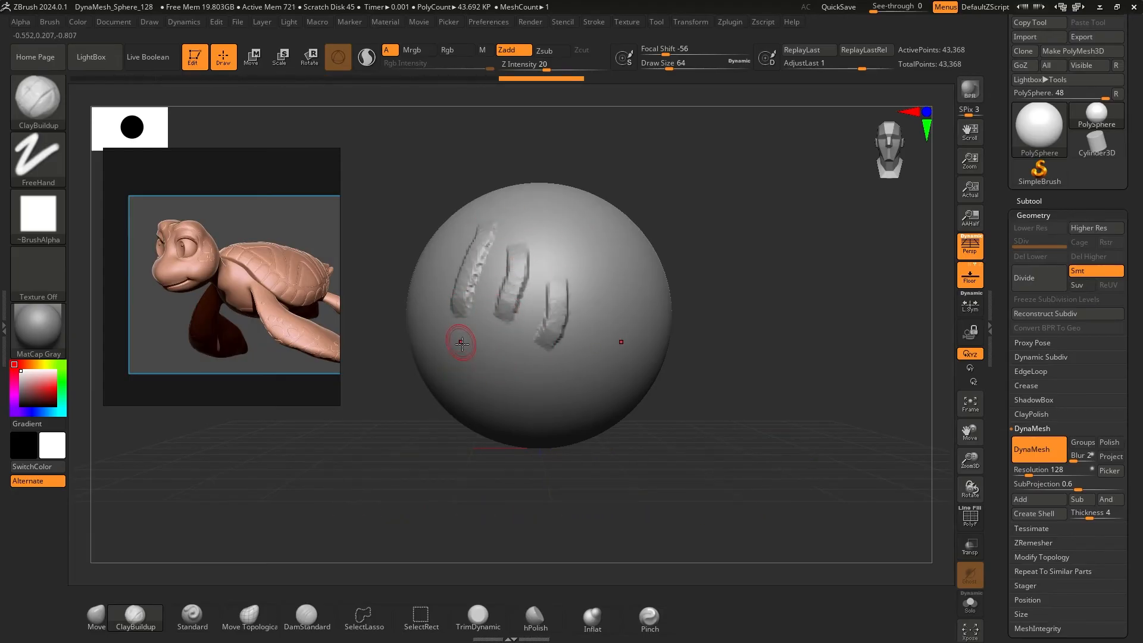
pyautogui.moveTo(457, 226); pyautogui.dragTo(449, 372)
pyautogui.moveTo(631, 247); pyautogui.dragTo(622, 334)
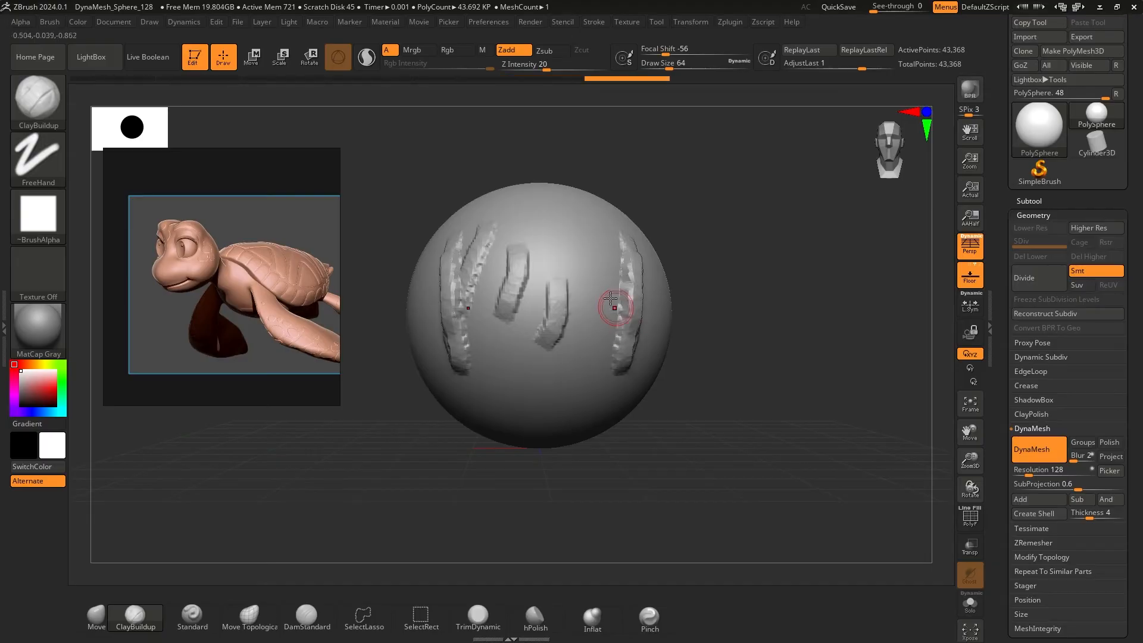
pyautogui.moveTo(637, 250)
pyautogui.mouseDown()
pyautogui.moveTo(601, 209)
pyautogui.moveTo(622, 211)
pyautogui.mouseUp()
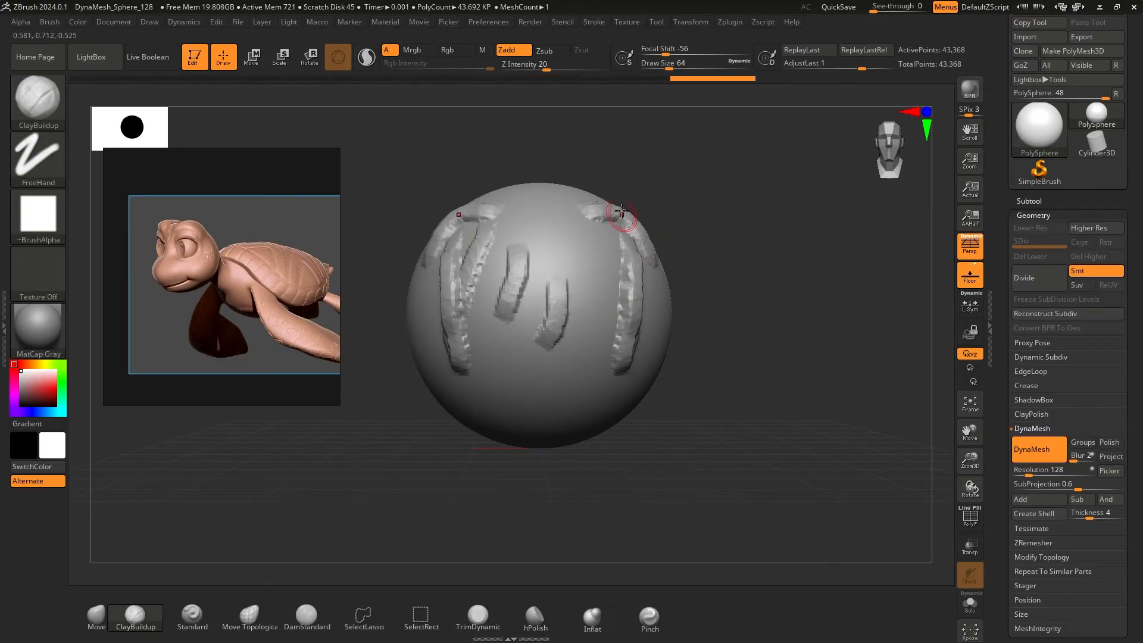
# Undo all the test strokes on the sphere
pyautogui.hotkey('ctrl', 'z')
pyautogui.hotkey('ctrl', 'z')
pyautogui.hotkey('ctrl', 'z')
pyautogui.hotkey('ctrl', 'z')
pyautogui.hotkey('ctrl', 'z')
pyautogui.hotkey('ctrl', 'z')
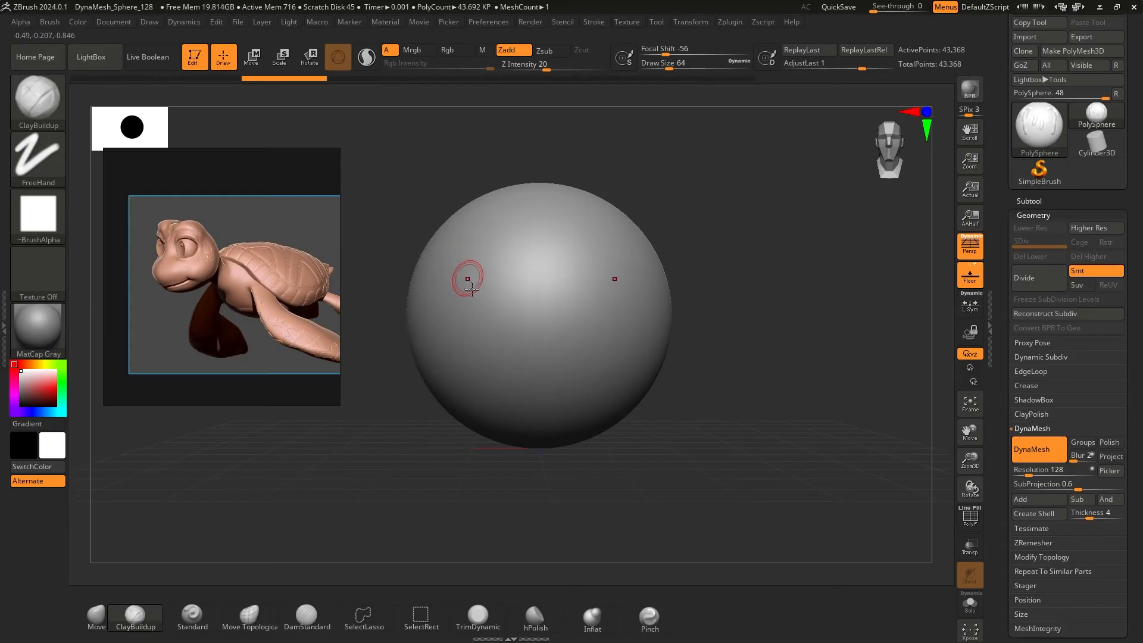
# Scale the whole sphere down evenly with the transform gizmo and return to Draw mode with the Move brush
pyautogui.click(87, 620)
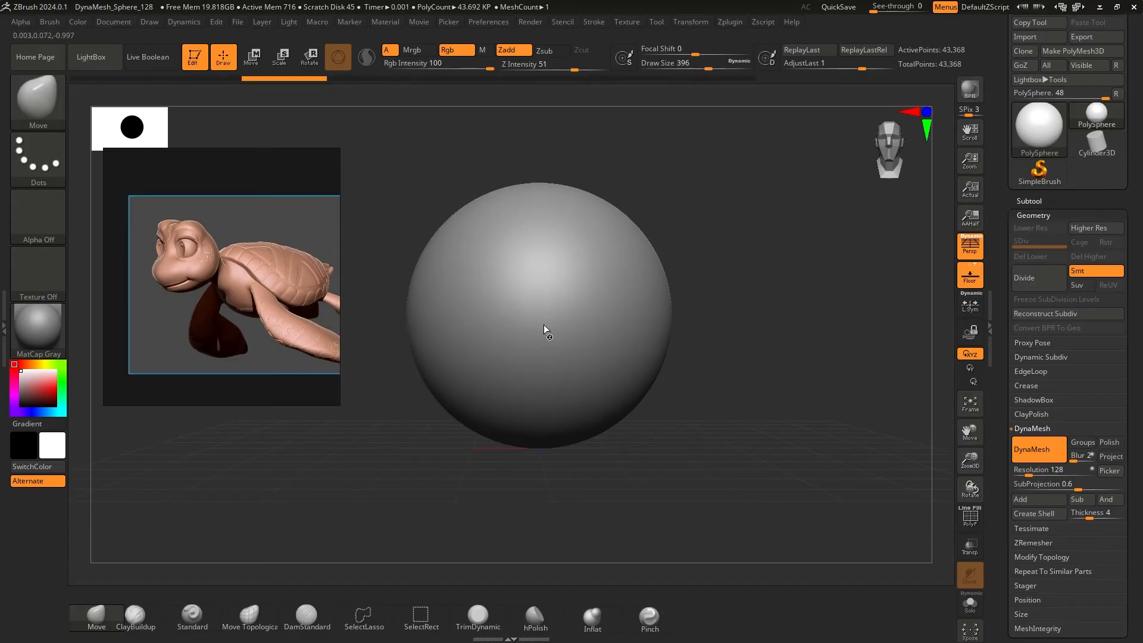
pyautogui.press('r')
pyautogui.moveTo(552, 315); pyautogui.dragTo(424, 291)
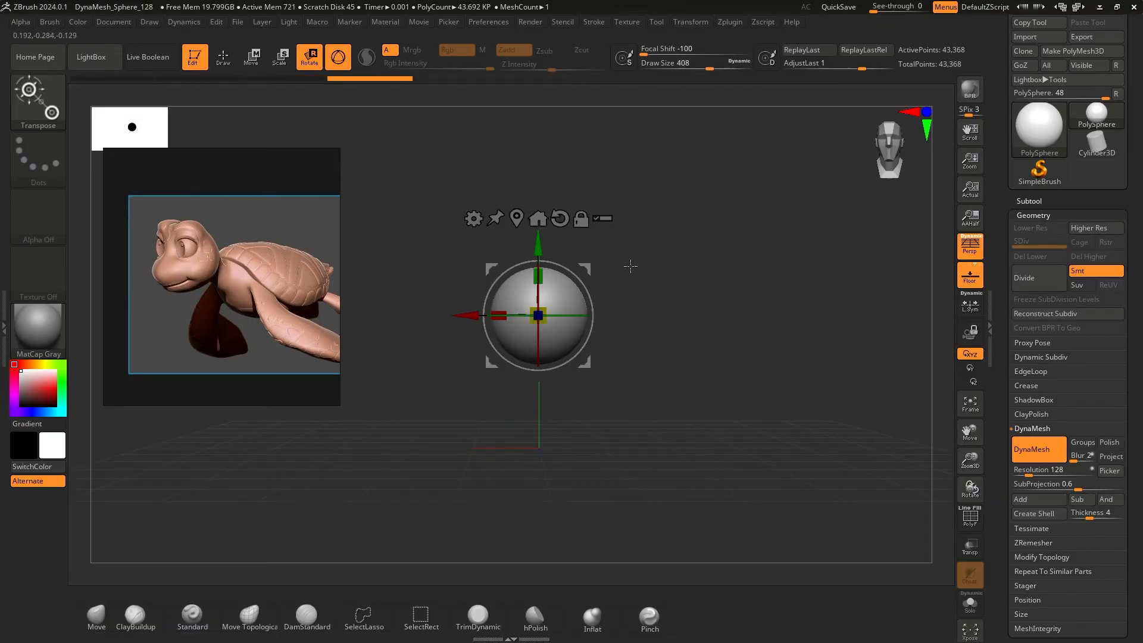
pyautogui.hotkey('ctrl', 'z')
pyautogui.click(222, 59)
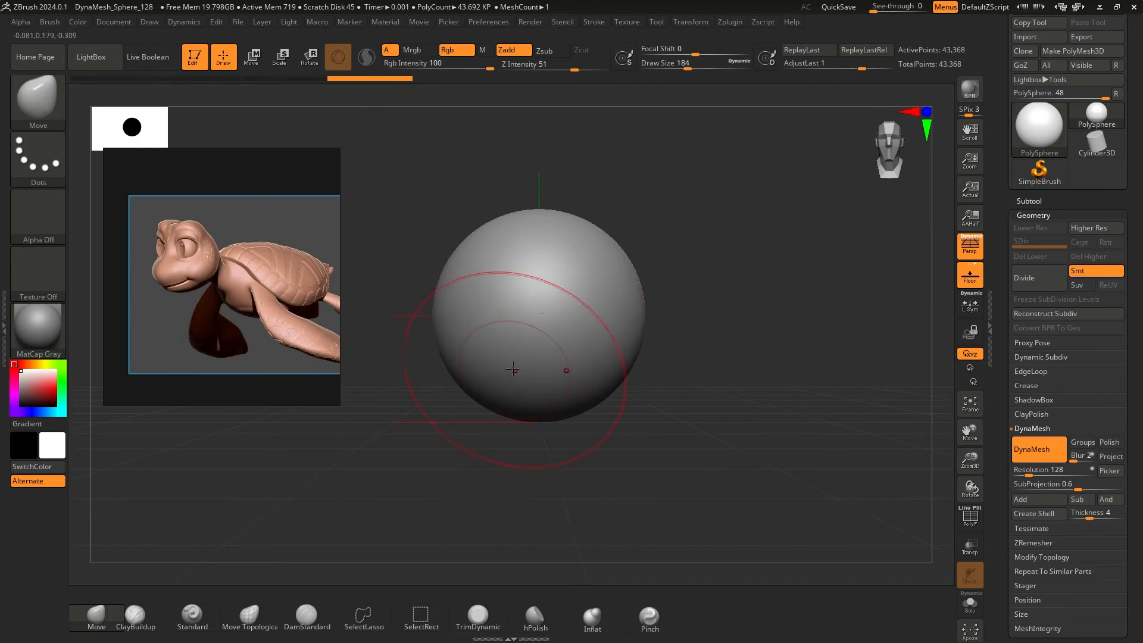
# With the Move brush at Draw Size 188, pull the sphere's underside down and push its sides inward
pyautogui.press(']')
pyautogui.moveTo(540, 392); pyautogui.dragTo(539, 424)
pyautogui.hotkey('ctrl', 'z')
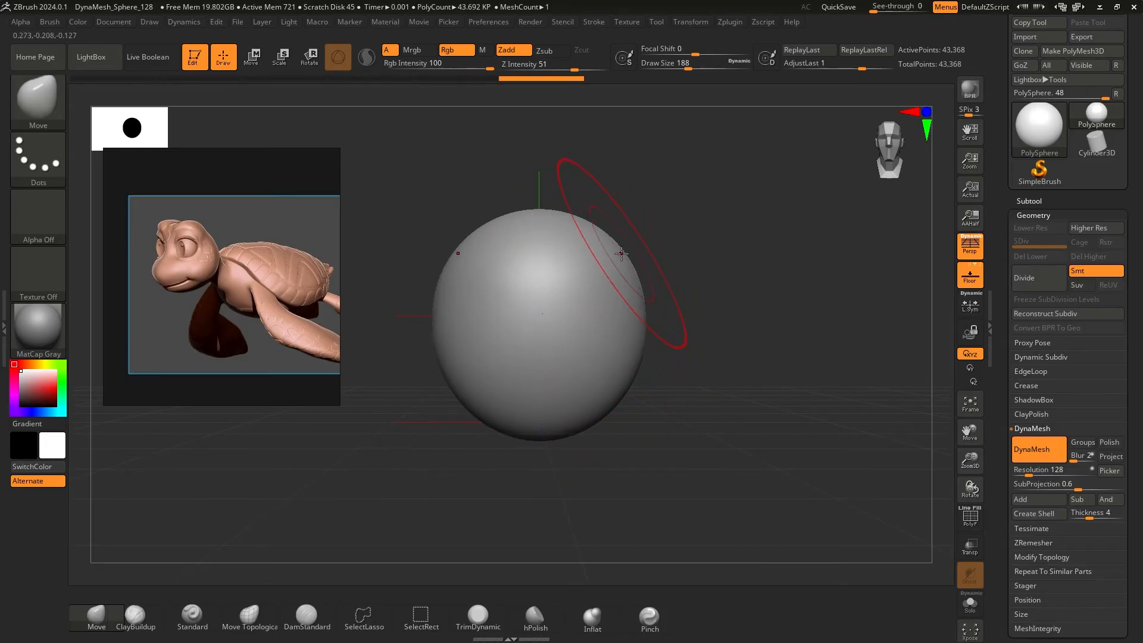
pyautogui.moveTo(643, 286); pyautogui.dragTo(626, 306)
# Shape the head's side profile by pushing the lower rear inward, leaving a slanted underside and a low front
pyautogui.moveTo(625, 306)
pyautogui.mouseDown(button='right')
pyautogui.moveTo(605, 339)
pyautogui.moveTo(697, 317)
pyautogui.moveTo(684, 313)
pyautogui.mouseUp(button='right')
pyautogui.moveTo(510, 357); pyautogui.dragTo(556, 364)
pyautogui.moveTo(466, 402); pyautogui.dragTo(512, 387)
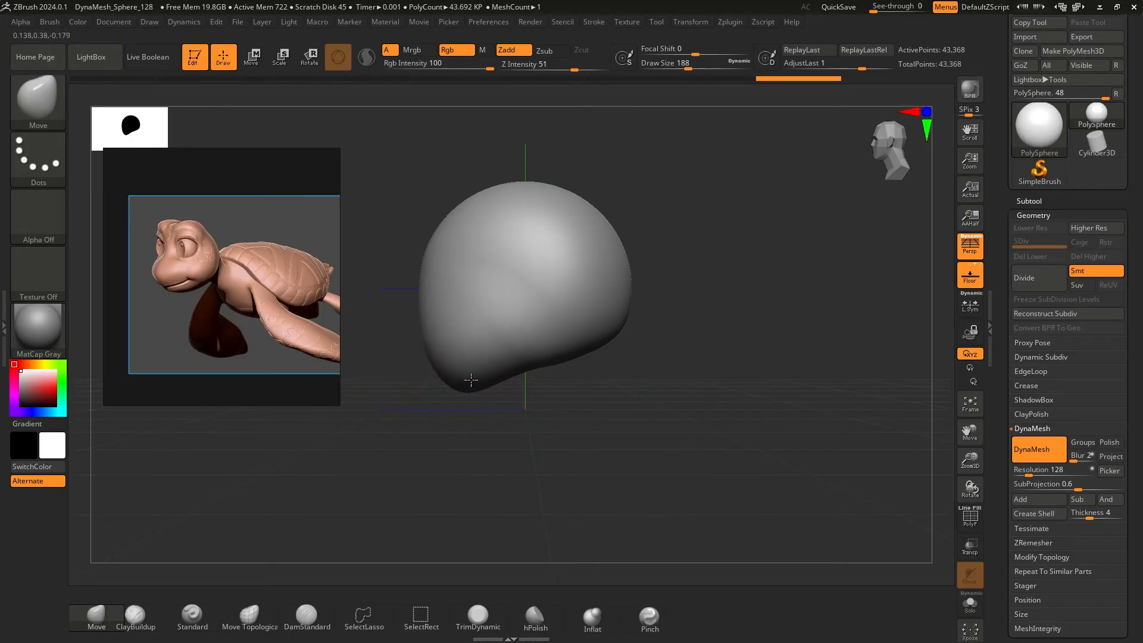
pyautogui.moveTo(604, 337); pyautogui.dragTo(590, 328)
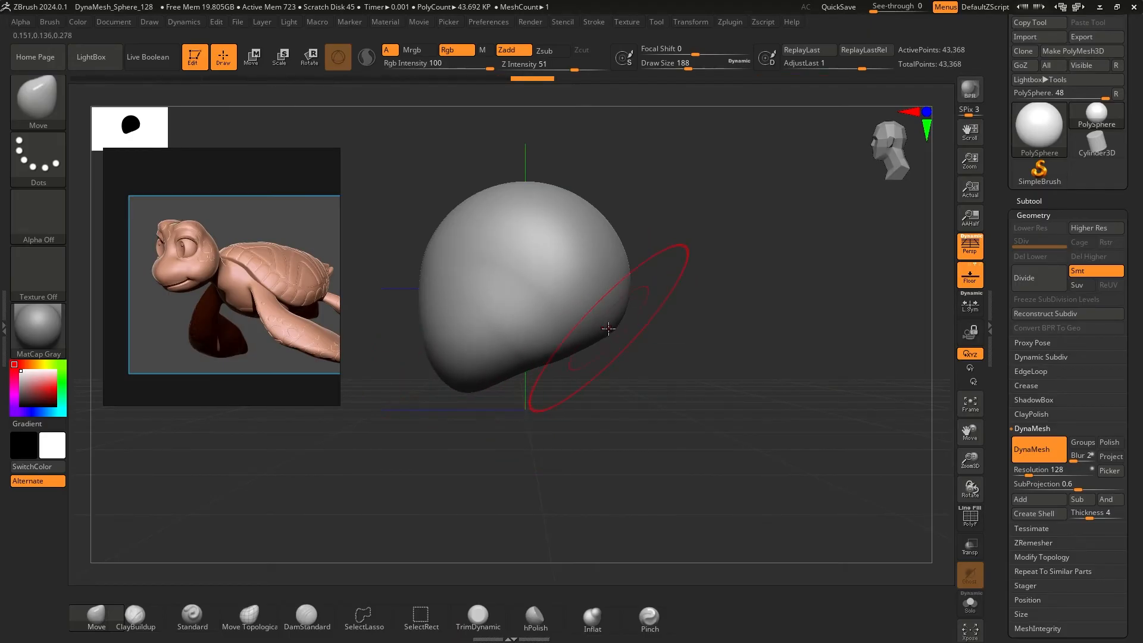
# Narrow the sides of the head from the front and raise its crown slightly with the Move brush
pyautogui.moveTo(589, 327); pyautogui.dragTo(766, 281, button='right')
pyautogui.moveTo(465, 317); pyautogui.dragTo(473, 301)
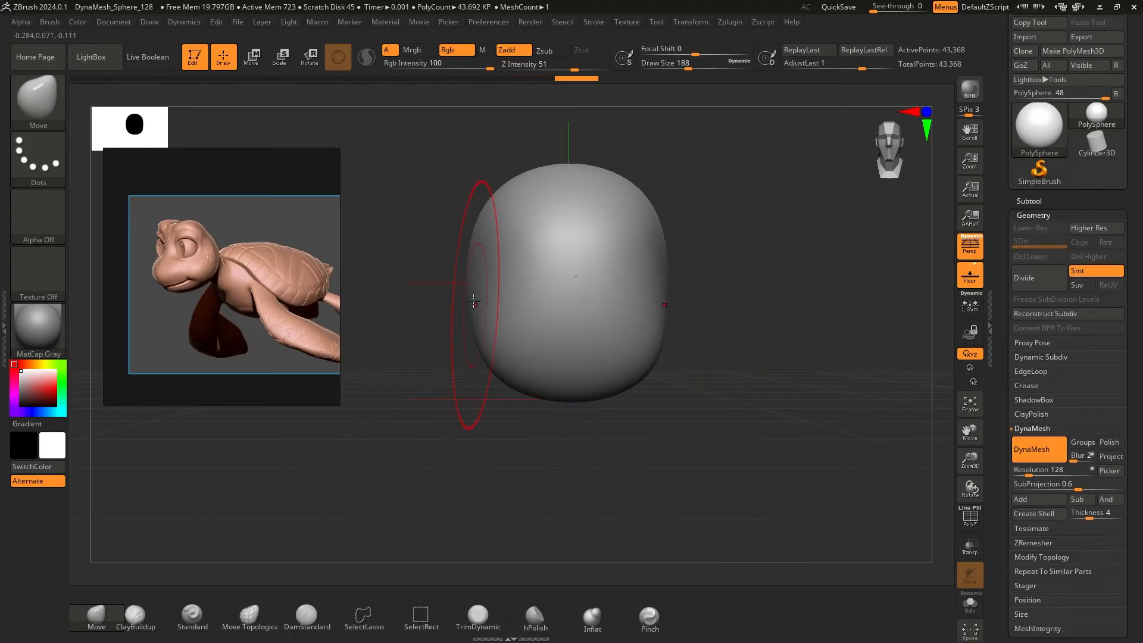
pyautogui.moveTo(479, 251); pyautogui.dragTo(497, 247)
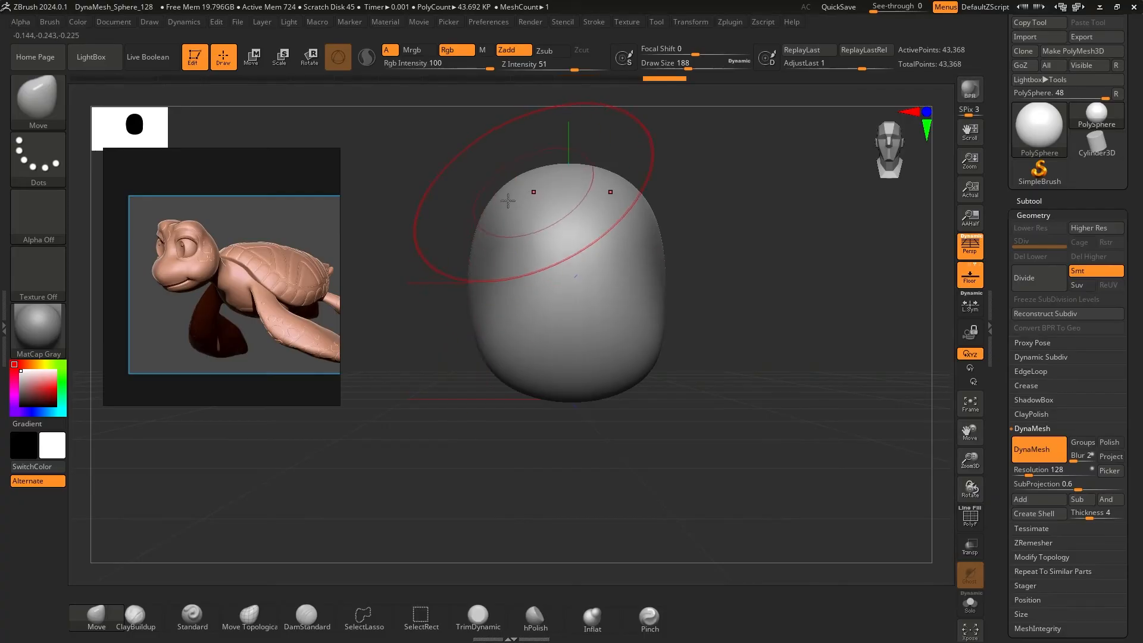
pyautogui.moveTo(531, 198); pyautogui.dragTo(530, 187)
# With the ClayBuildup brush at Draw Size 48, carve a vertical groove from the crown down the middle of the forehead
pyautogui.press('[')
pyautogui.press('[')
pyautogui.press('[')
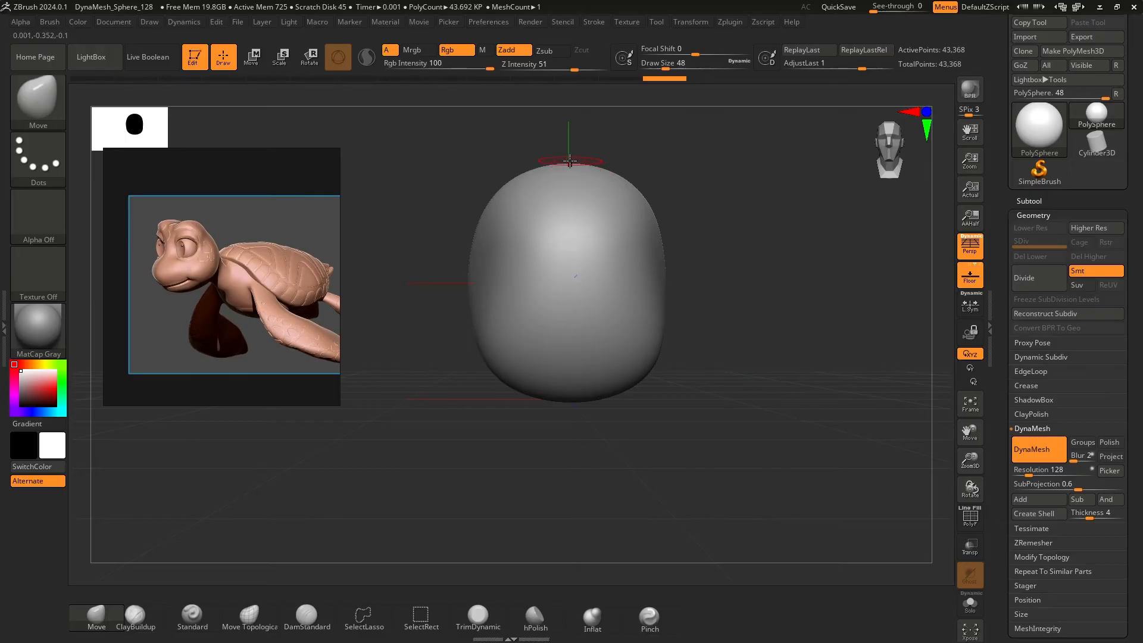
pyautogui.click(136, 616)
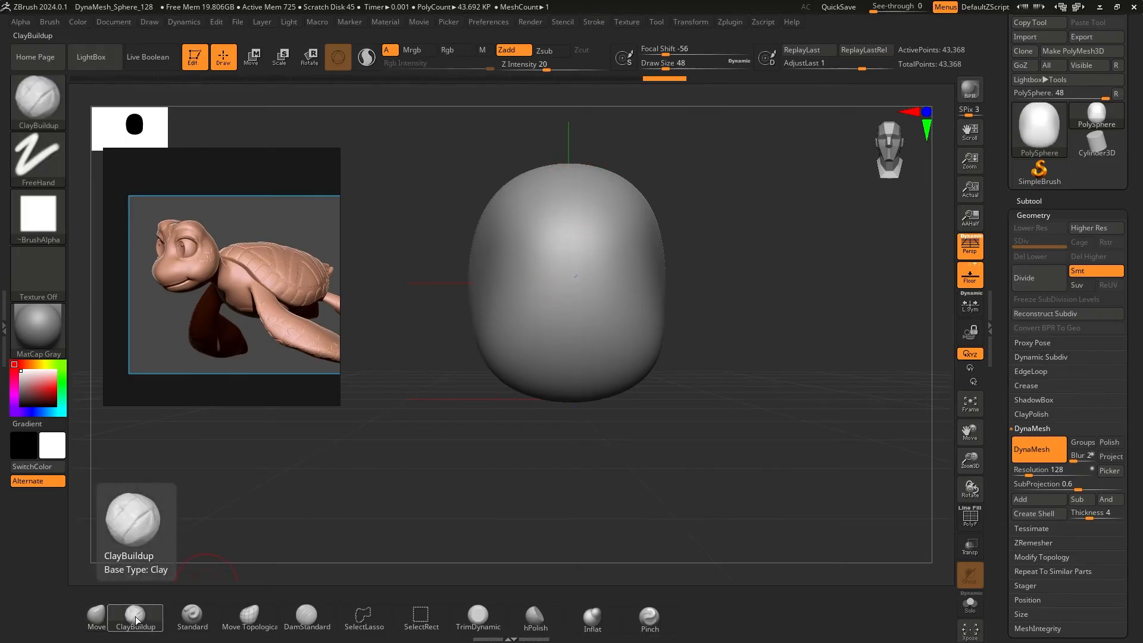
pyautogui.moveTo(697, 169)
pyautogui.mouseDown()
pyautogui.moveTo(606, 169)
pyautogui.moveTo(571, 200)
pyautogui.moveTo(577, 280)
pyautogui.mouseUp()
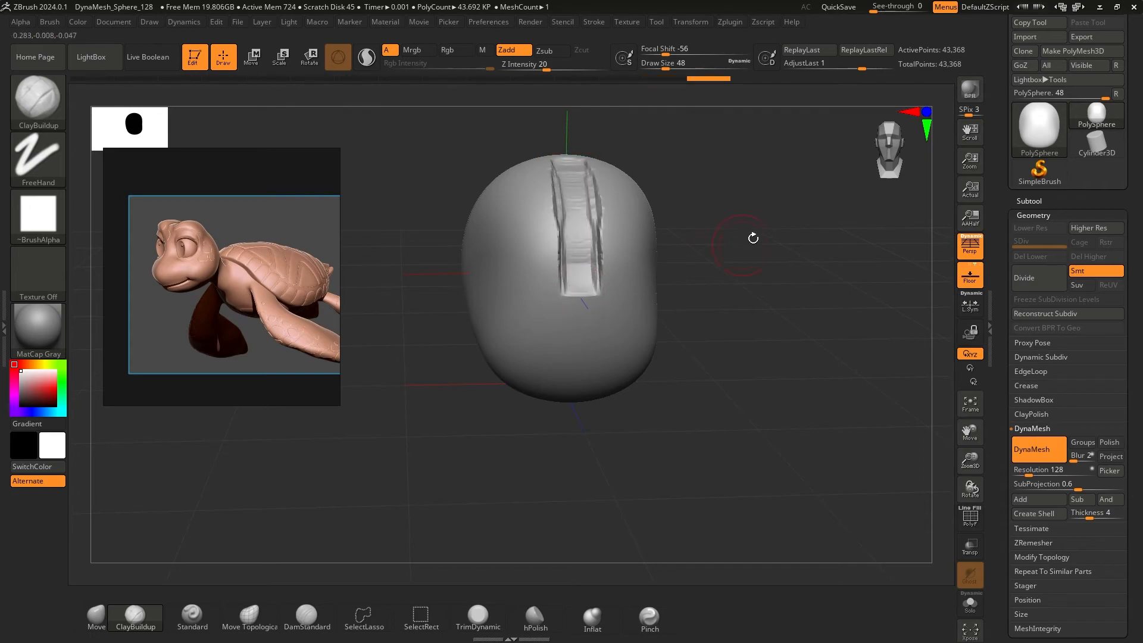
# Try smoothing the forehead groove and undo the latest strokes
pyautogui.keyDown('shift'); pyautogui.moveTo(753, 237); pyautogui.dragTo(737, 189); pyautogui.keyUp('shift')
pyautogui.moveTo(619, 205)
pyautogui.keyDown('shift'); pyautogui.mouseDown()
pyautogui.moveTo(597, 237)
pyautogui.moveTo(577, 242)
pyautogui.moveTo(572, 225)
pyautogui.mouseUp(); pyautogui.keyUp('shift')
pyautogui.hotkey('ctrl', 'z')
pyautogui.hotkey('ctrl', 'z')
pyautogui.hotkey('ctrl', 'z')
pyautogui.hotkey('ctrl', 'z')
pyautogui.hotkey('ctrl', 'z')
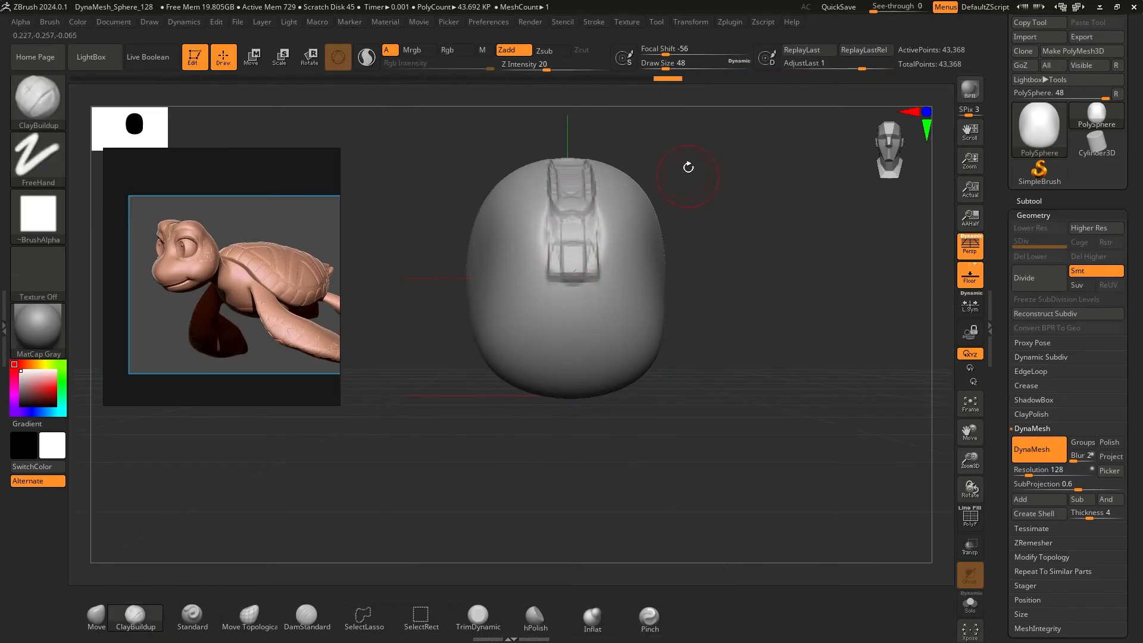
# Smooth the central groove on the forehead and crown until its edges blend into the head
pyautogui.keyDown('alt'); pyautogui.moveTo(689, 167); pyautogui.dragTo(684, 196); pyautogui.keyUp('alt')
pyautogui.keyDown('shift'); pyautogui.moveTo(603, 260); pyautogui.dragTo(585, 242); pyautogui.keyUp('shift')
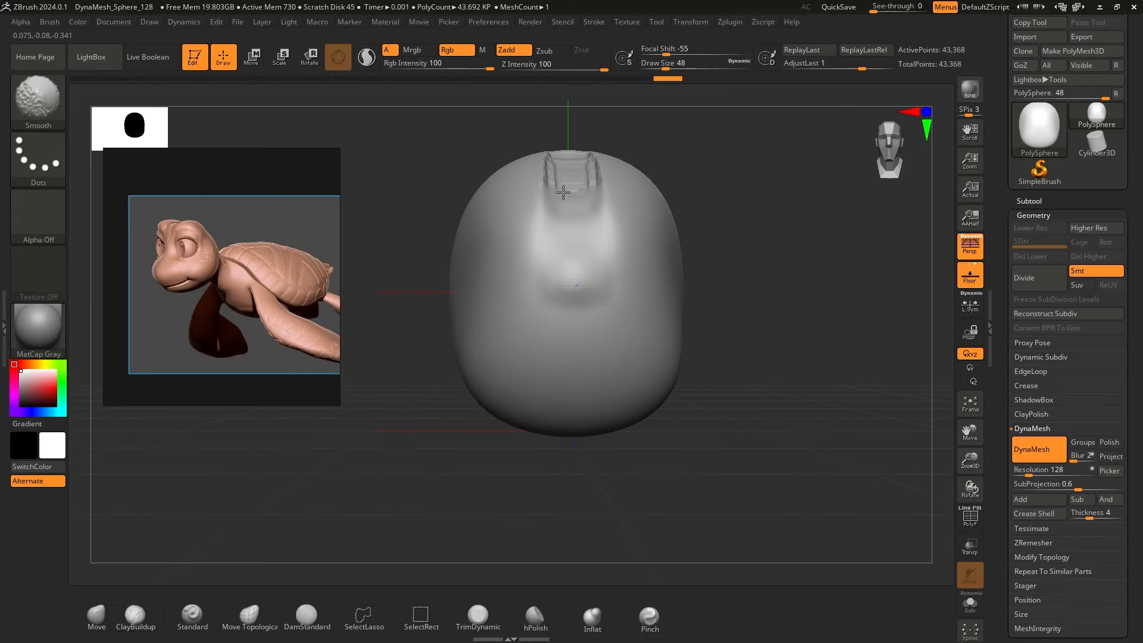
pyautogui.moveTo(689, 153); pyautogui.dragTo(586, 207)
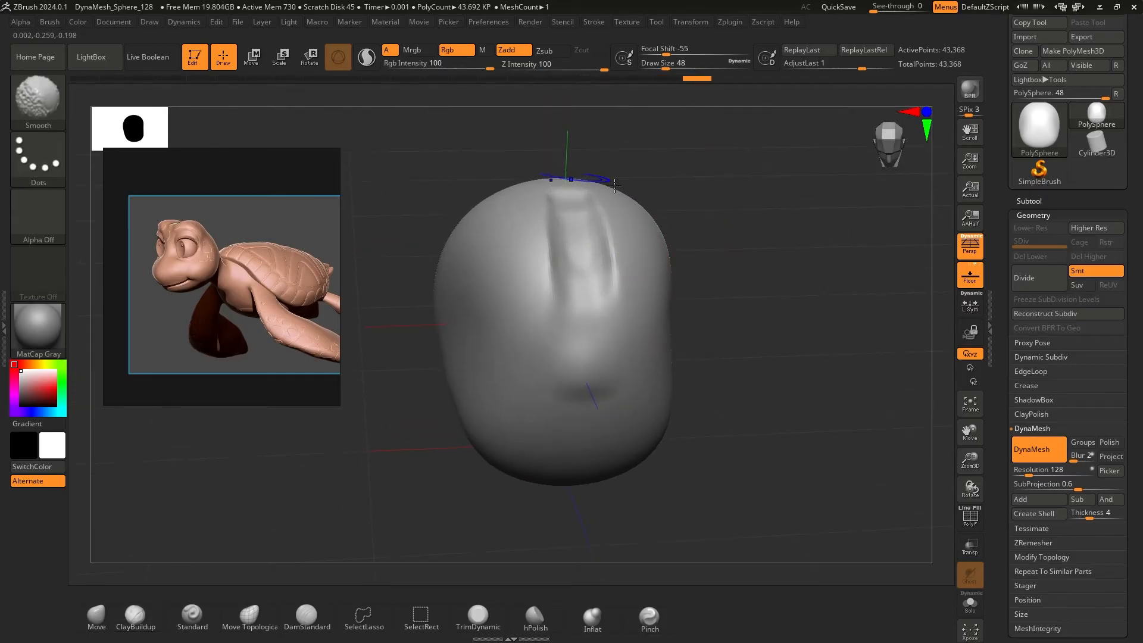
pyautogui.moveTo(673, 170)
pyautogui.mouseDown()
pyautogui.moveTo(717, 199)
pyautogui.moveTo(626, 216)
pyautogui.mouseUp()
pyautogui.moveTo(711, 229)
pyautogui.keyDown('alt'); pyautogui.mouseDown()
pyautogui.moveTo(708, 193)
pyautogui.moveTo(742, 237)
pyautogui.mouseUp(); pyautogui.keyUp('alt')
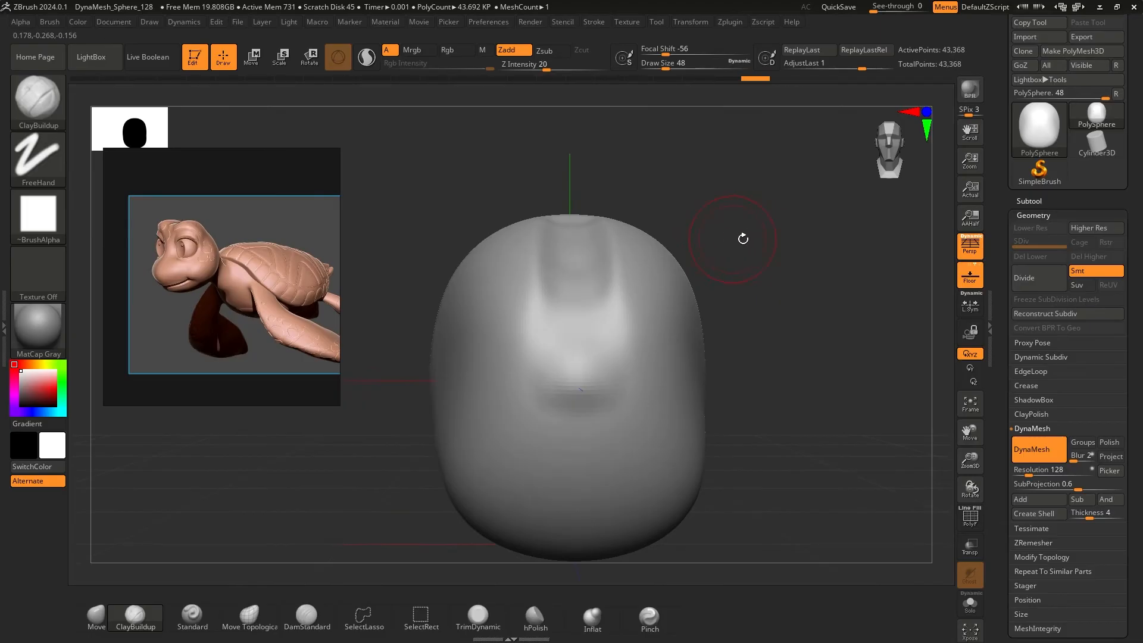
# With the Move brush, pull the upper outer corners of the head up into two rounded lobes beside the groove
pyautogui.click(104, 620)
pyautogui.press(']')
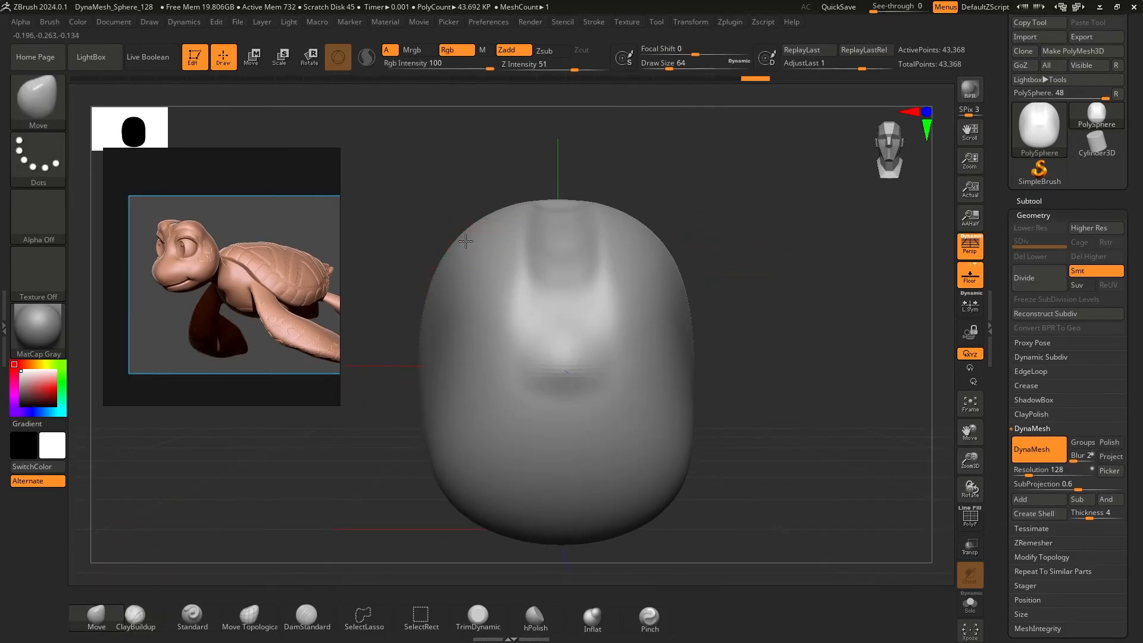
pyautogui.moveTo(463, 239); pyautogui.dragTo(455, 229)
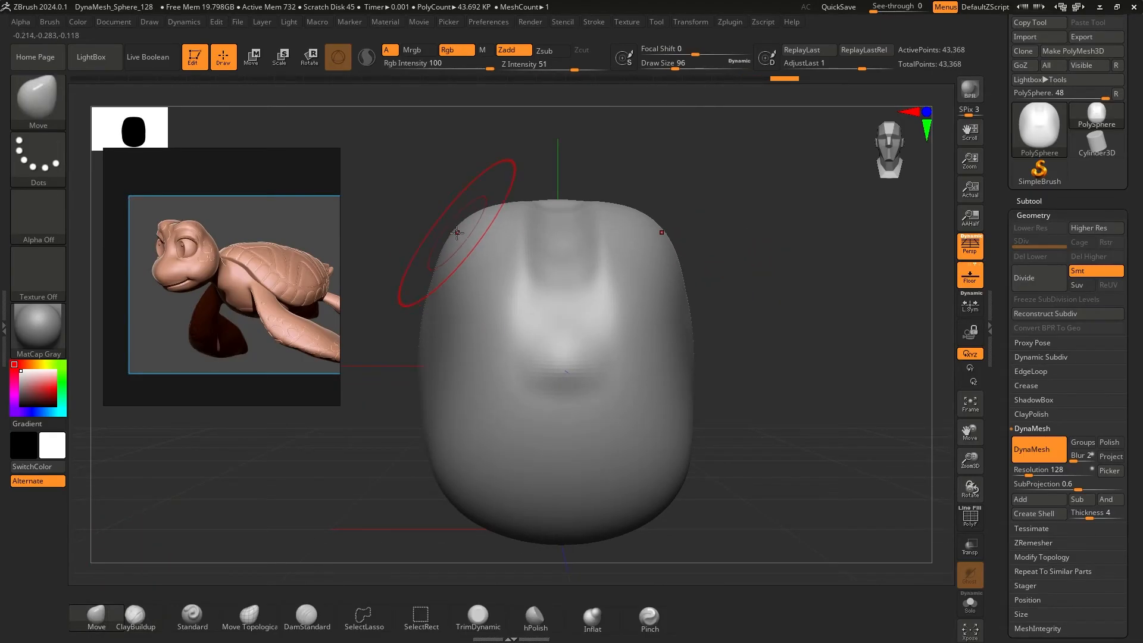
pyautogui.press('[')
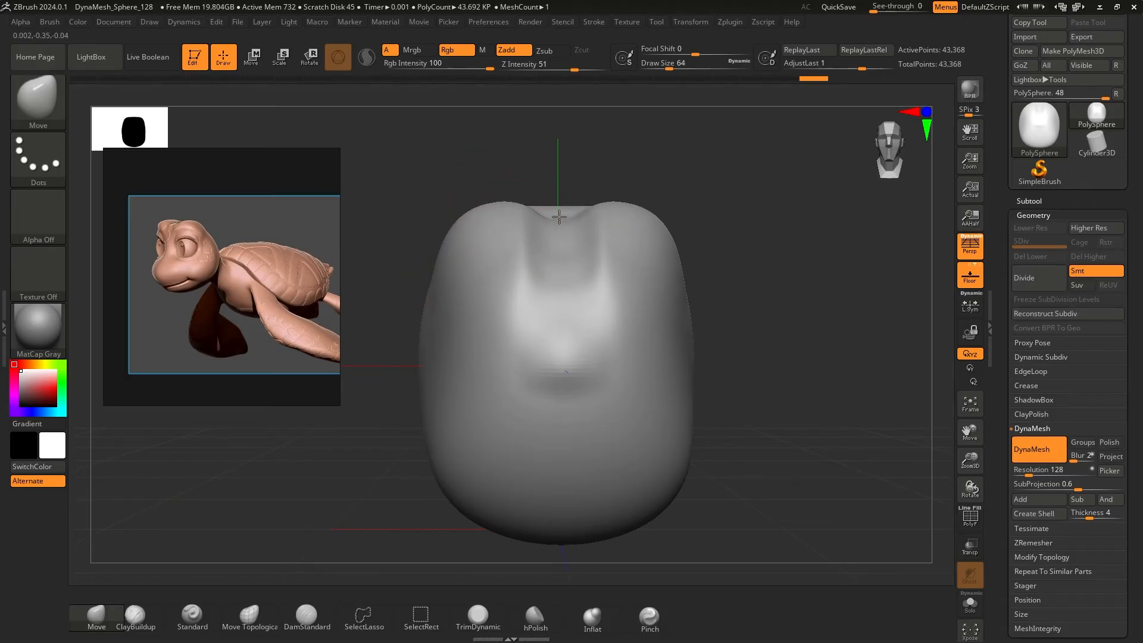
# Set the Move brush's Draw Size to 172, pull the lower back of the head down and push its sides inward
pyautogui.click(174, 231)
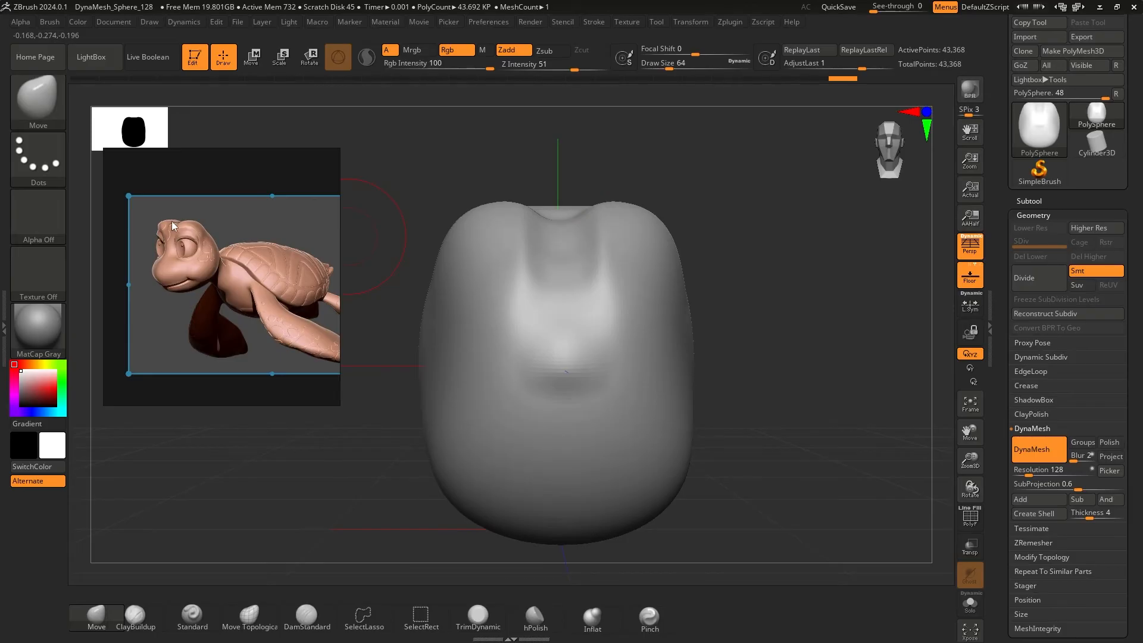
pyautogui.moveTo(538, 217)
pyautogui.mouseDown()
pyautogui.moveTo(755, 191)
pyautogui.moveTo(706, 168)
pyautogui.moveTo(778, 201)
pyautogui.moveTo(653, 169)
pyautogui.mouseUp()
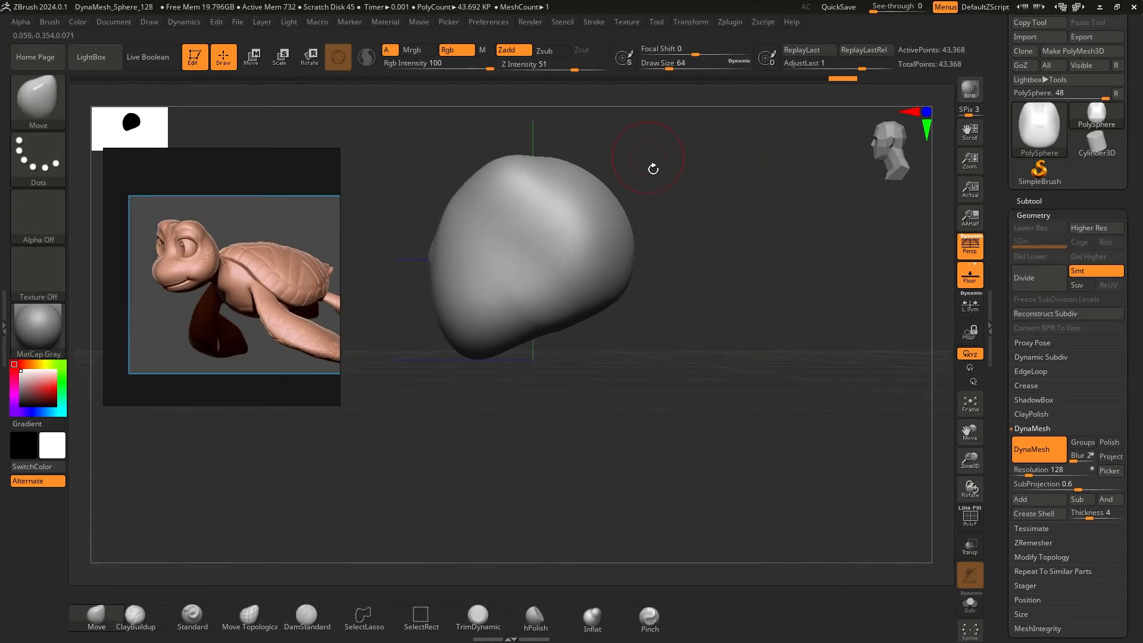
pyautogui.press('s')
pyautogui.moveTo(525, 266); pyautogui.dragTo(542, 263)
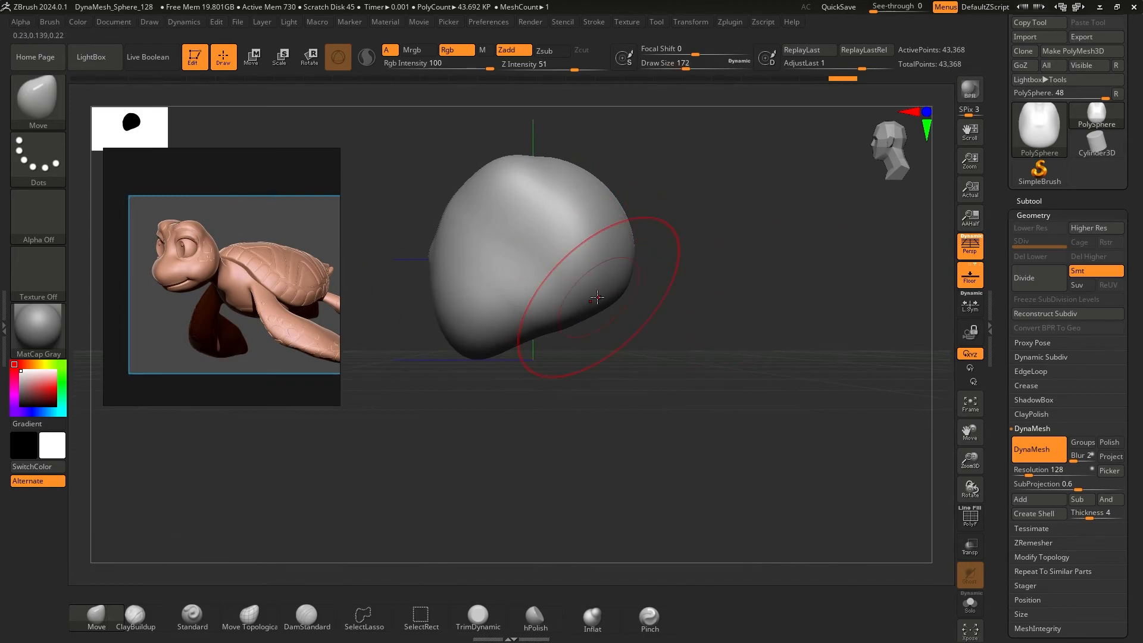
pyautogui.moveTo(632, 290)
pyautogui.mouseDown()
pyautogui.moveTo(667, 250)
pyautogui.moveTo(758, 242)
pyautogui.moveTo(641, 247)
pyautogui.moveTo(701, 204)
pyautogui.mouseUp()
pyautogui.press('space')
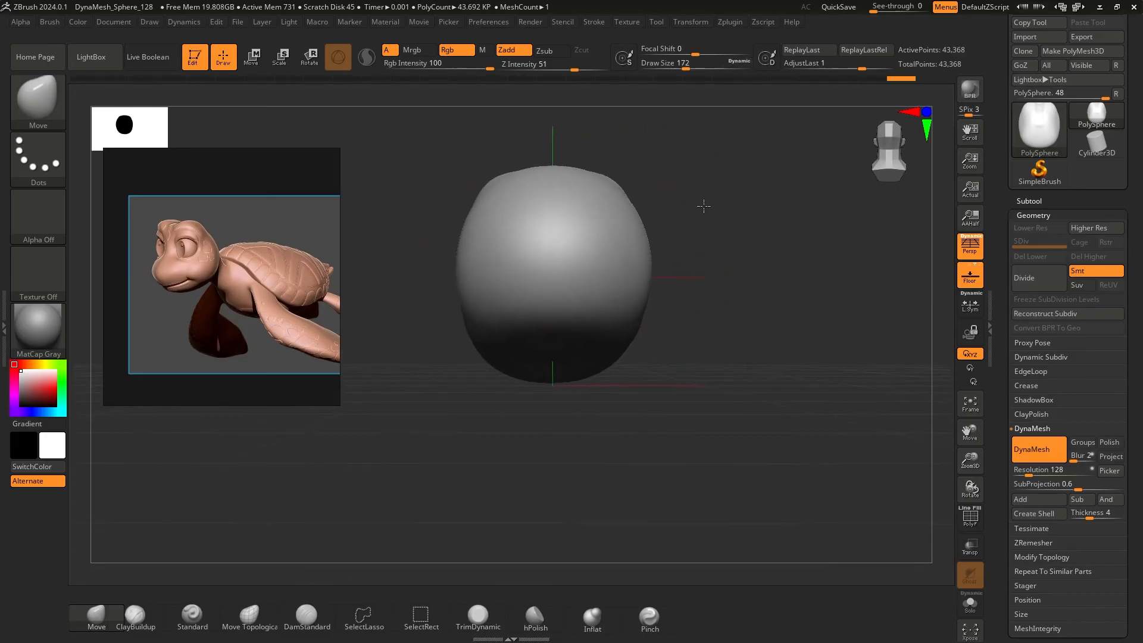
pyautogui.moveTo(559, 316); pyautogui.dragTo(553, 348)
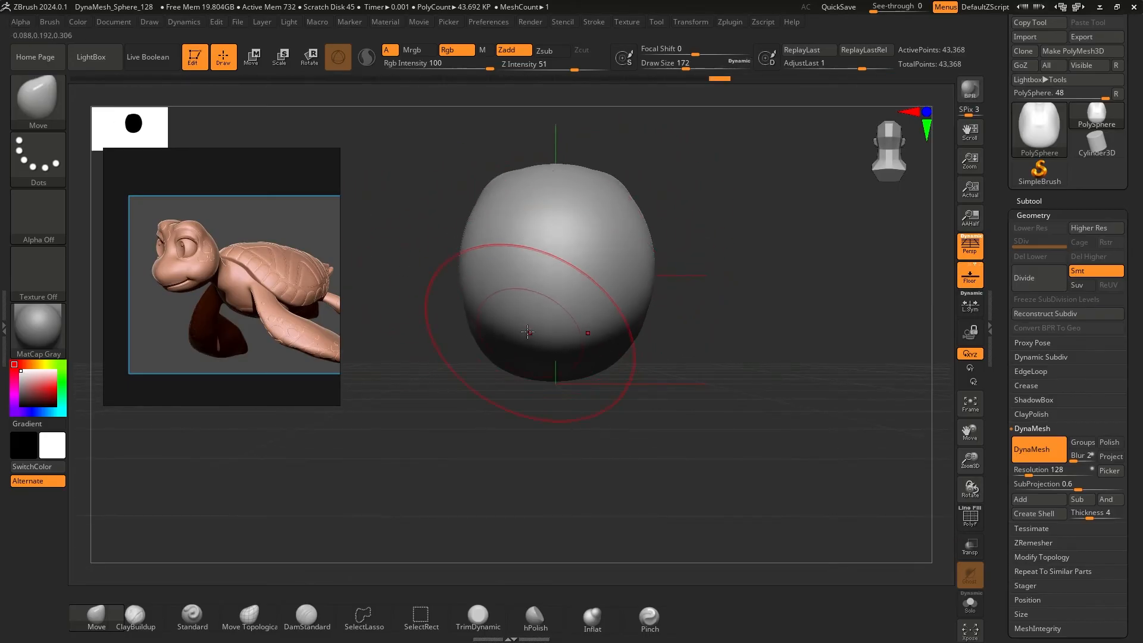
pyautogui.moveTo(463, 253); pyautogui.dragTo(486, 281)
# With the Move brush at Draw Size 136, pull the upper sides and lower cheeks of the head outward
pyautogui.moveTo(773, 231)
pyautogui.mouseDown()
pyautogui.moveTo(798, 237)
pyautogui.moveTo(755, 232)
pyautogui.moveTo(802, 257)
pyautogui.moveTo(566, 225)
pyautogui.moveTo(756, 256)
pyautogui.mouseUp()
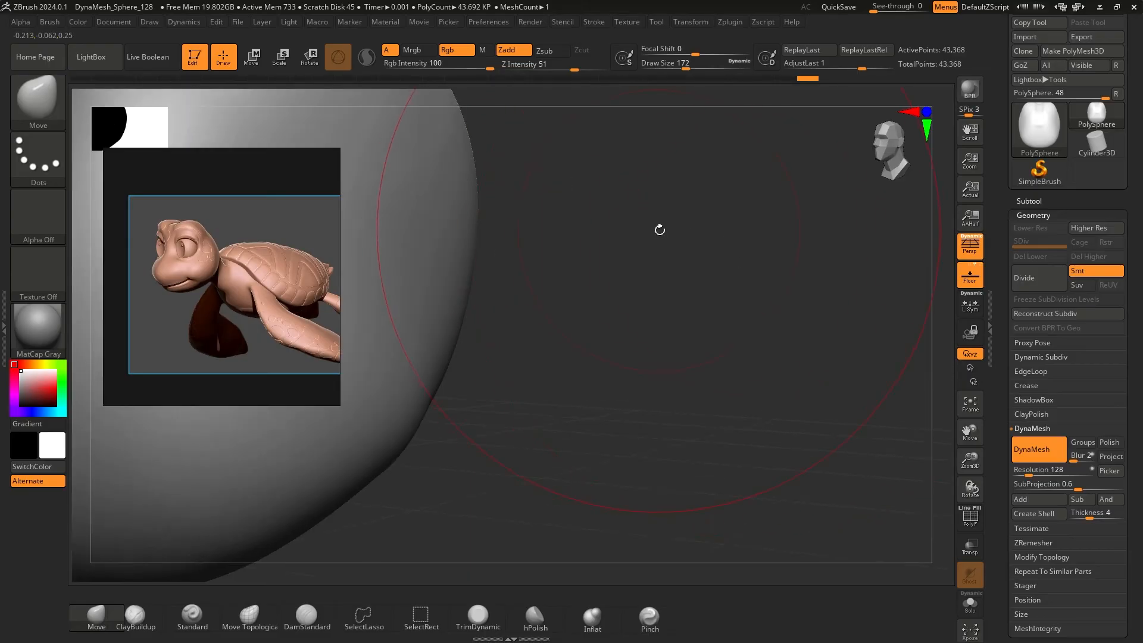
pyautogui.moveTo(660, 230); pyautogui.dragTo(763, 296)
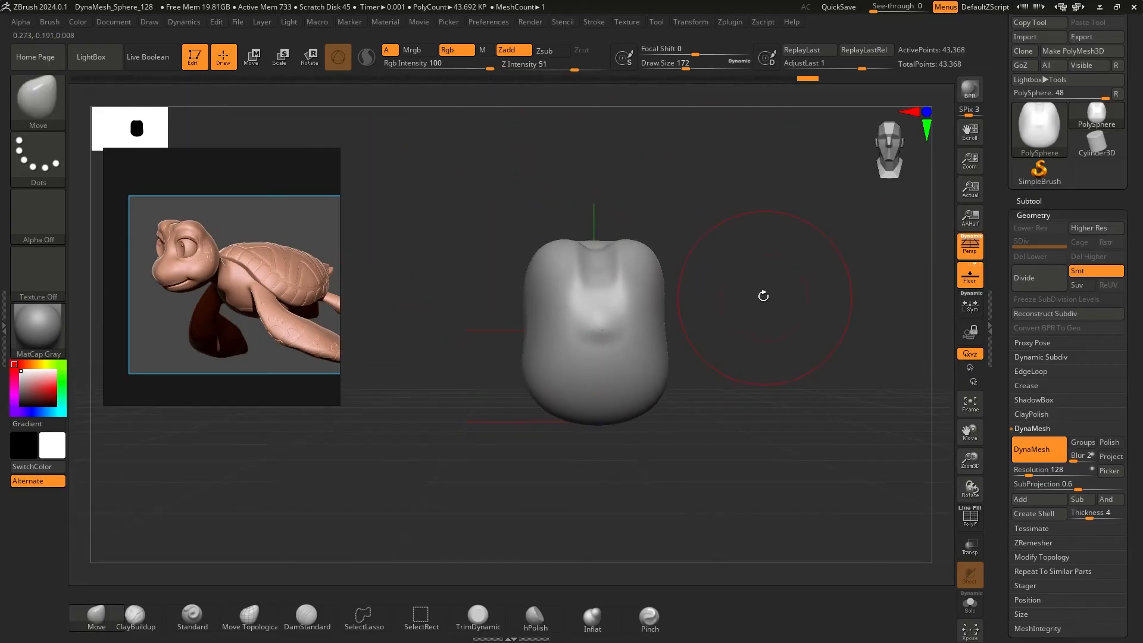
pyautogui.press('shift')
pyautogui.keyDown('alt'); pyautogui.moveTo(673, 278); pyautogui.dragTo(651, 276); pyautogui.keyUp('alt')
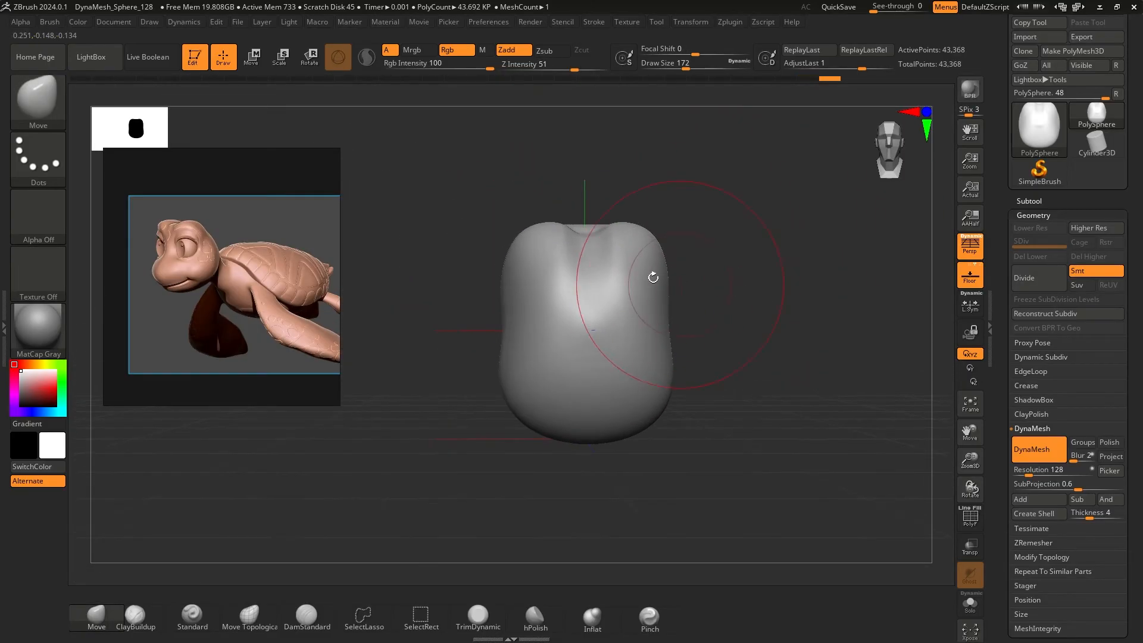
pyautogui.press('[')
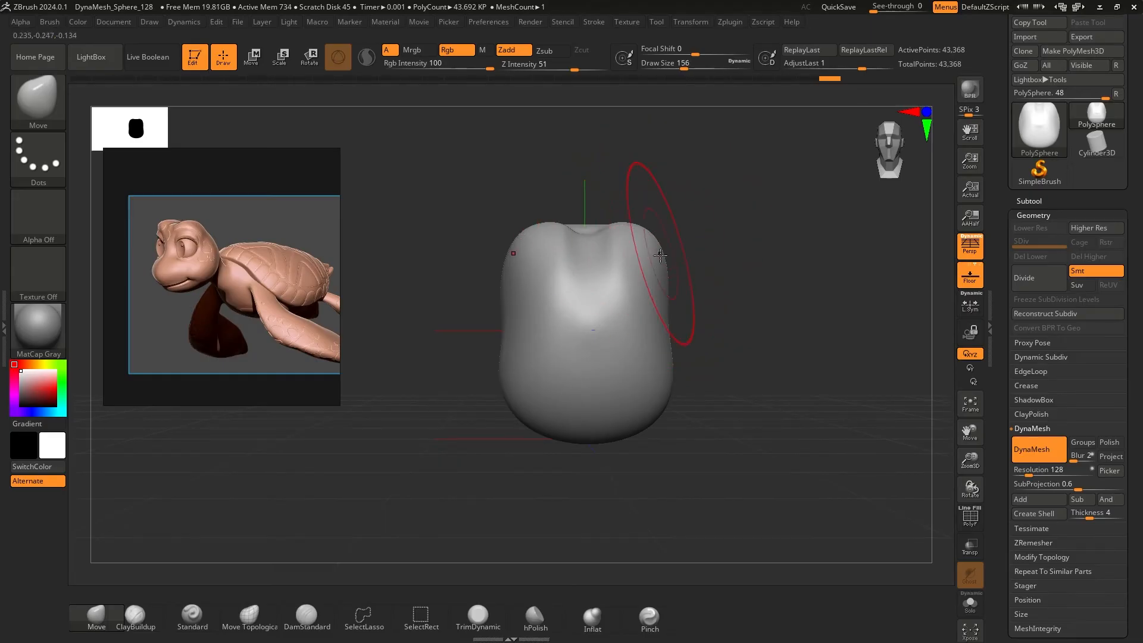
pyautogui.press(']')
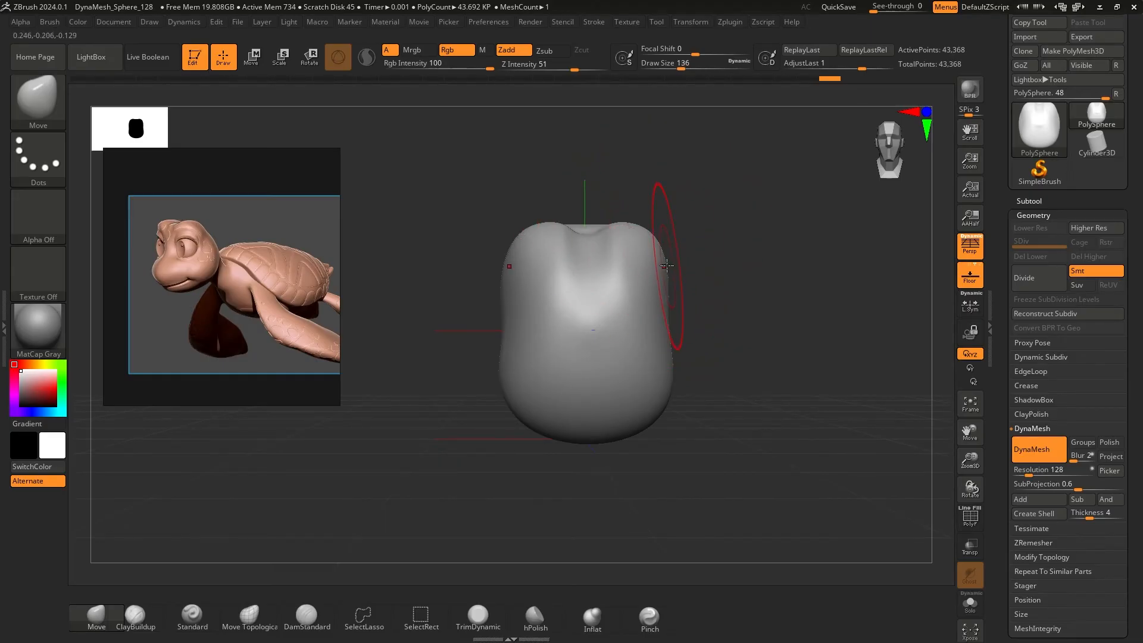
pyautogui.moveTo(666, 265); pyautogui.dragTo(680, 262)
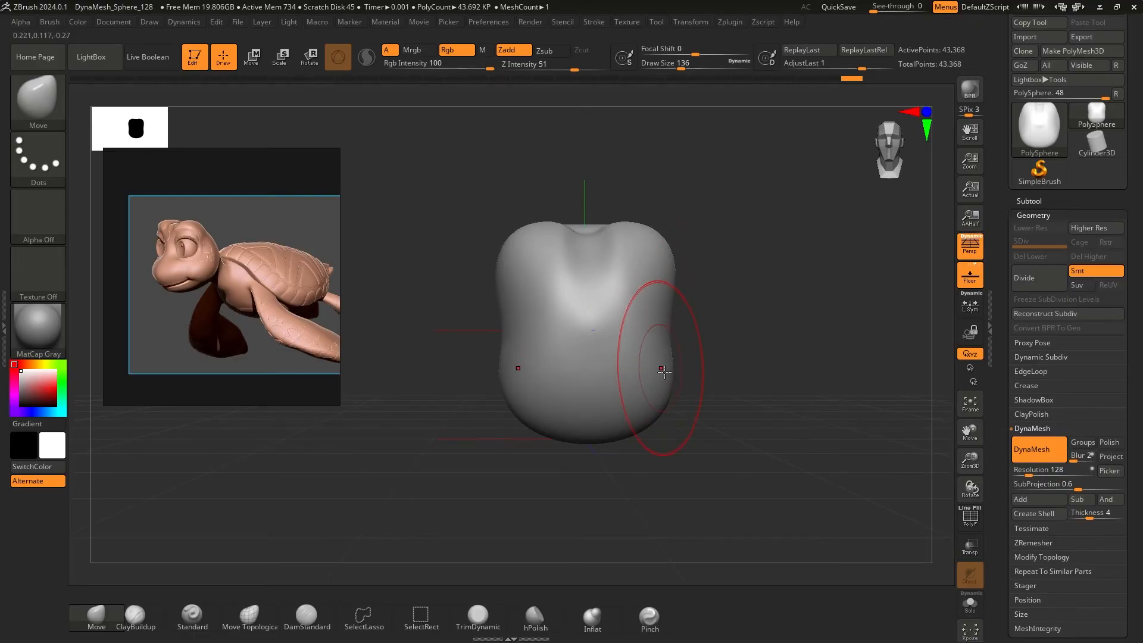
pyautogui.moveTo(658, 361); pyautogui.dragTo(694, 371)
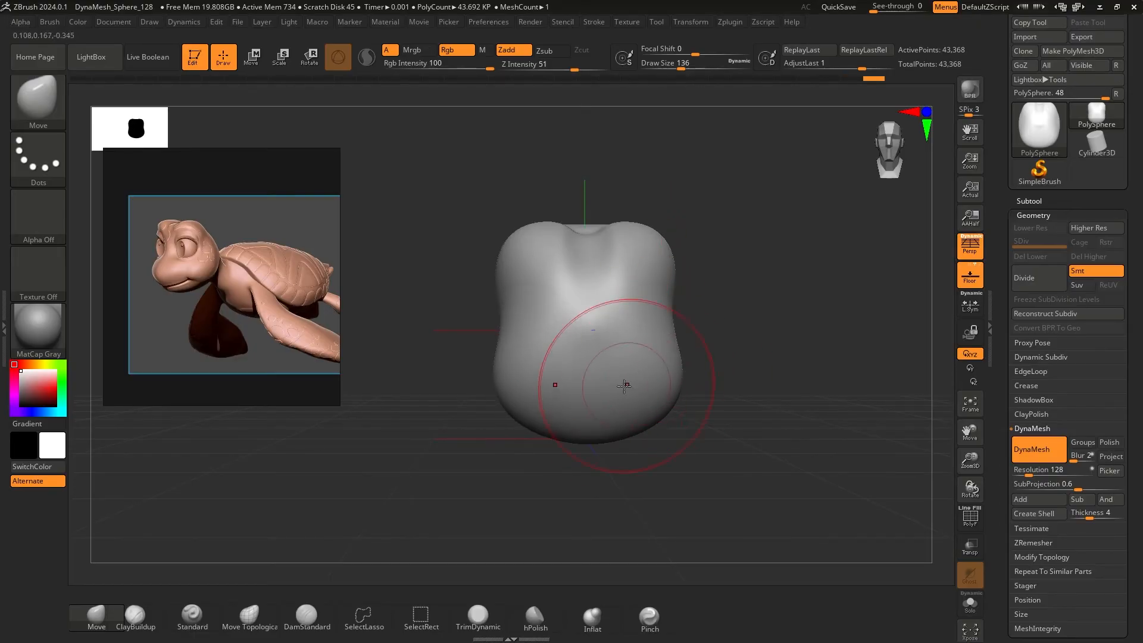
# With the Move brush, pull the front of the snout down in the side view
pyautogui.moveTo(851, 331); pyautogui.dragTo(741, 332)
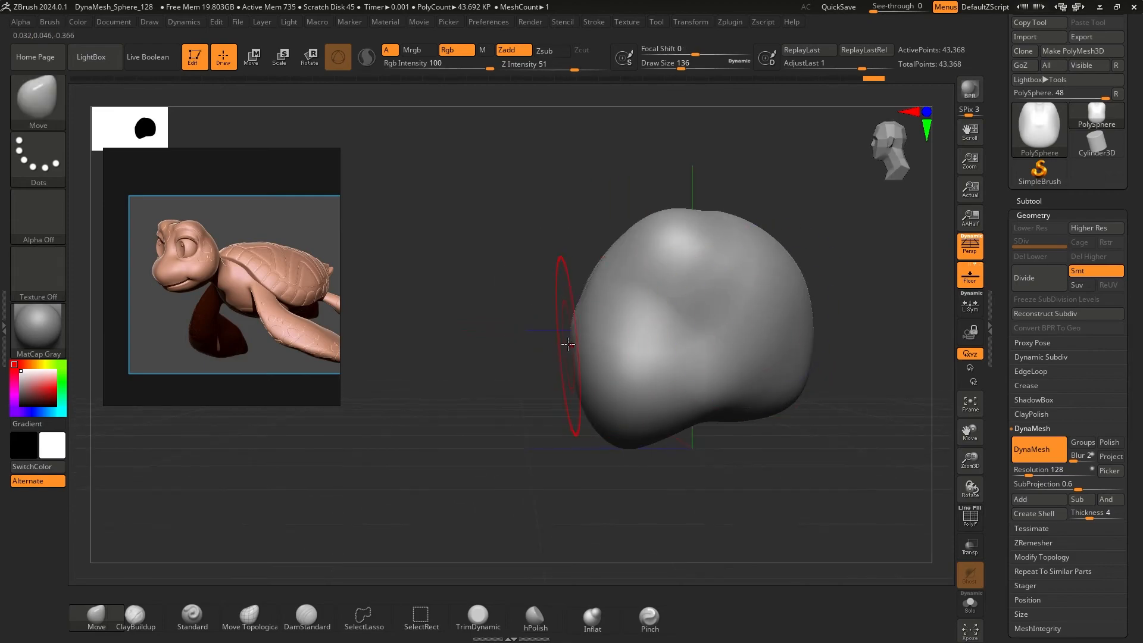
pyautogui.moveTo(576, 340)
pyautogui.mouseDown()
pyautogui.moveTo(556, 387)
pyautogui.moveTo(566, 389)
pyautogui.mouseUp()
pyautogui.moveTo(795, 451)
pyautogui.mouseDown()
pyautogui.moveTo(650, 398)
pyautogui.moveTo(801, 327)
pyautogui.moveTo(745, 266)
pyautogui.moveTo(763, 293)
pyautogui.moveTo(710, 291)
pyautogui.moveTo(681, 319)
pyautogui.mouseUp()
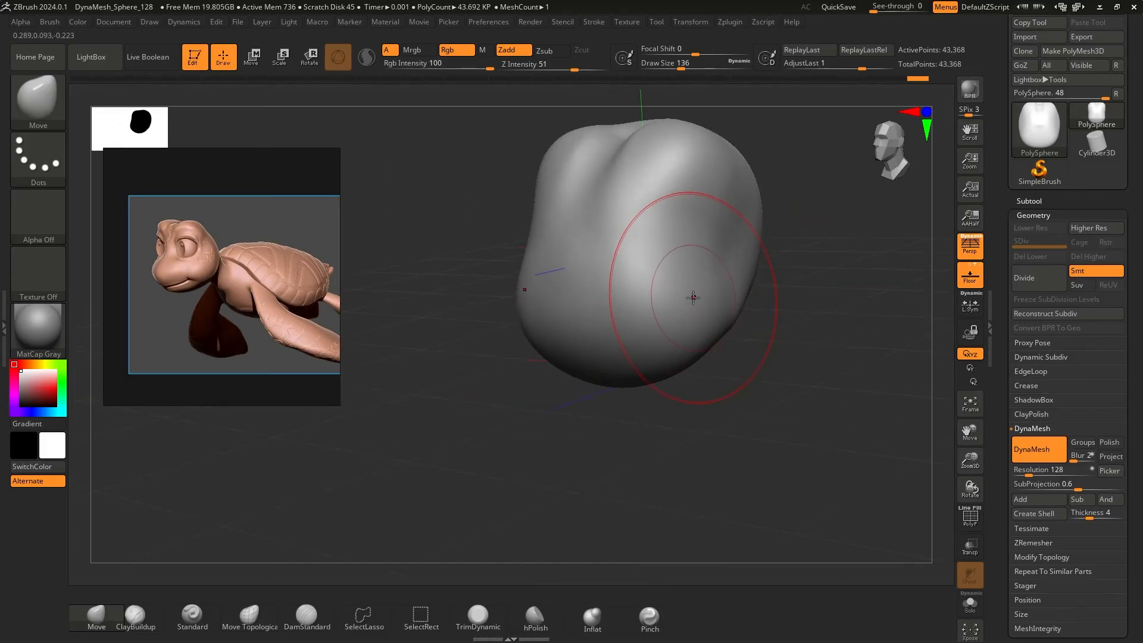
# Set the Move brush's Draw Size to 72 and pull the lower cheeks outward and slightly up
pyautogui.press('[')
pyautogui.press('[')
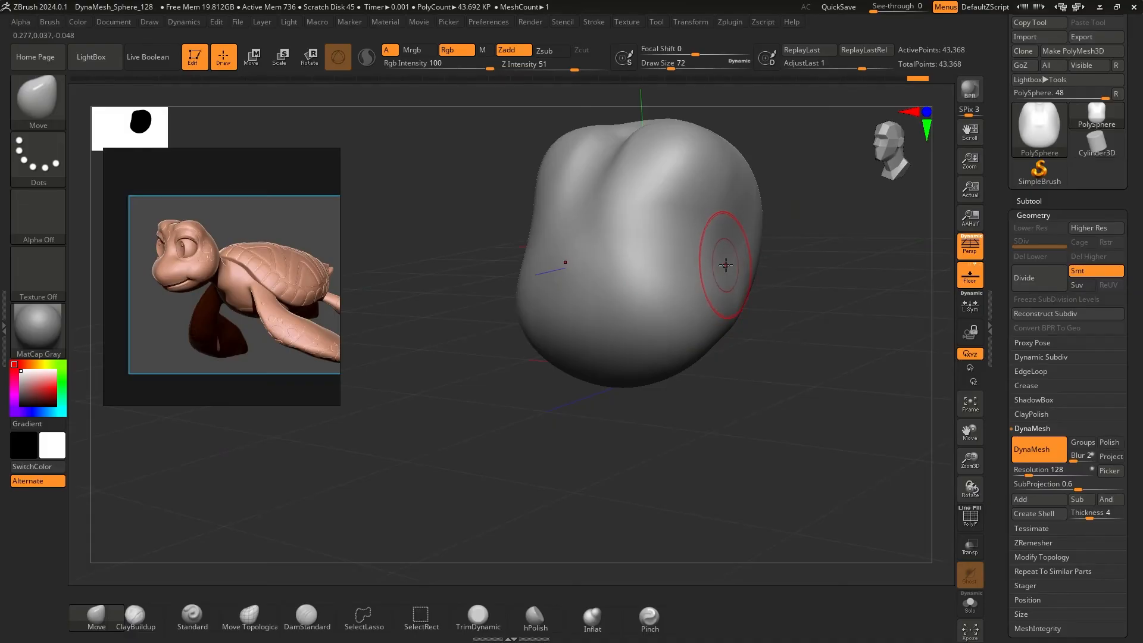
pyautogui.moveTo(774, 262)
pyautogui.mouseDown()
pyautogui.moveTo(832, 278)
pyautogui.moveTo(825, 306)
pyautogui.mouseUp()
pyautogui.moveTo(704, 345); pyautogui.dragTo(750, 286)
pyautogui.keyDown('shift'); pyautogui.moveTo(825, 314); pyautogui.dragTo(875, 317); pyautogui.keyUp('shift')
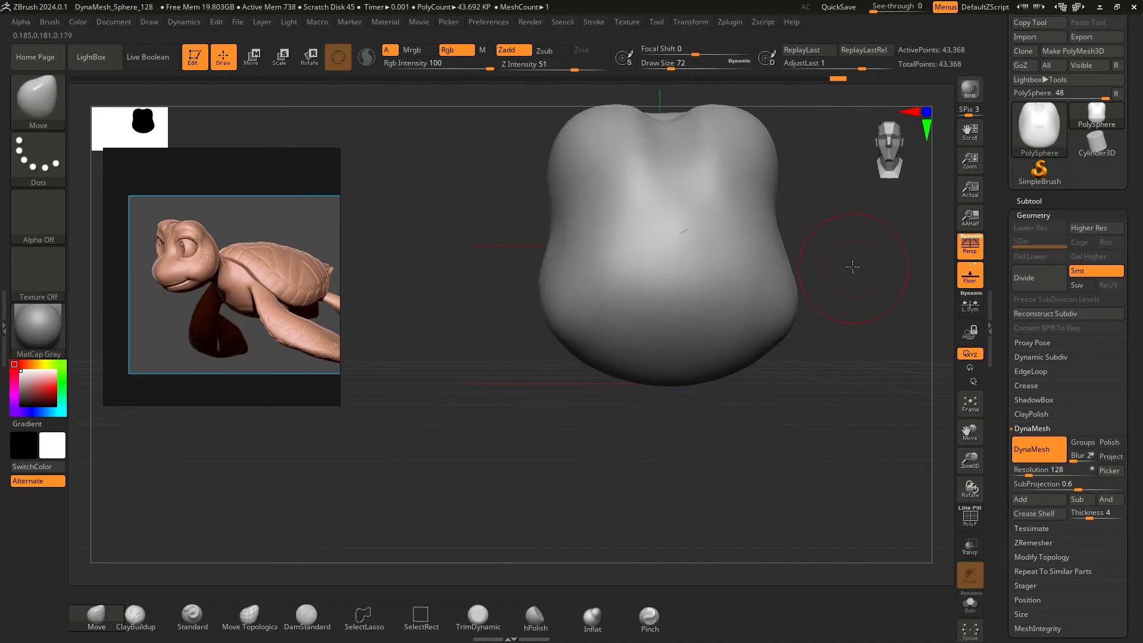
pyautogui.moveTo(852, 265)
pyautogui.keyDown('alt'); pyautogui.mouseDown()
pyautogui.moveTo(824, 242)
pyautogui.moveTo(658, 272)
pyautogui.moveTo(716, 237)
pyautogui.moveTo(655, 247)
pyautogui.moveTo(482, 313)
pyautogui.mouseUp(); pyautogui.keyUp('alt')
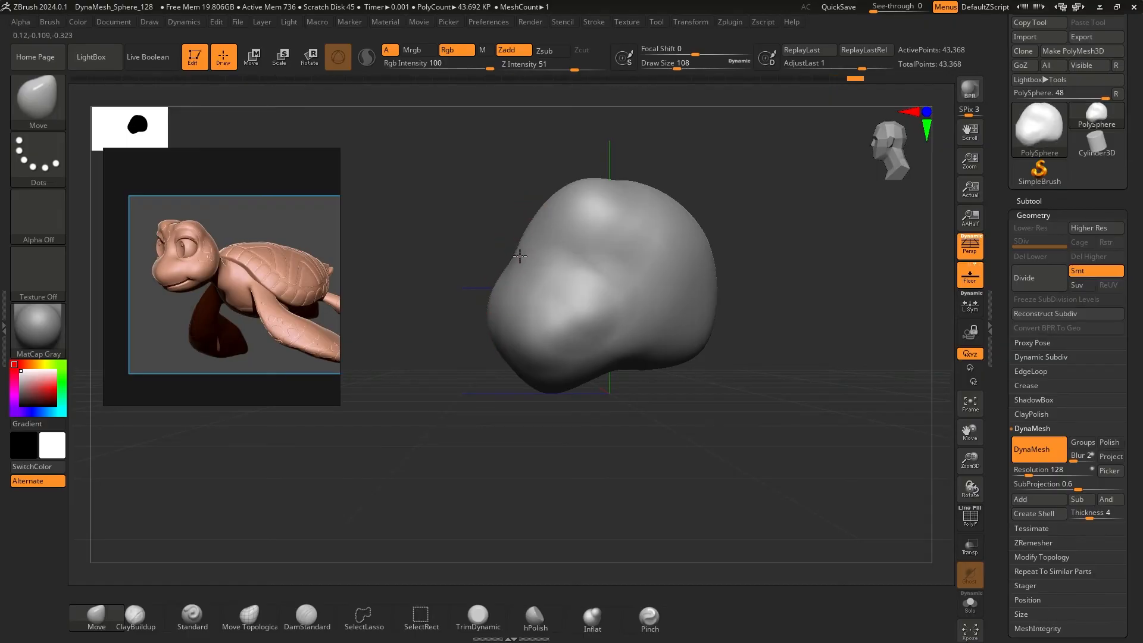
# With the Move brush at Draw Size 108, push the dip between the forehead and the snout inward
pyautogui.moveTo(521, 255); pyautogui.dragTo(531, 237)
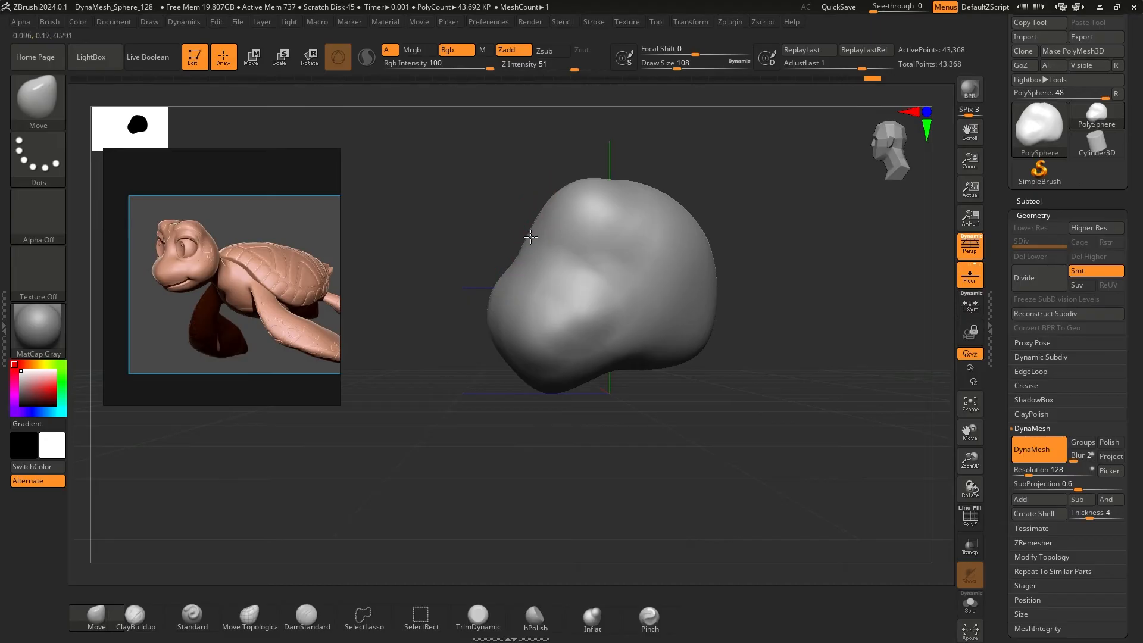
pyautogui.moveTo(741, 237)
pyautogui.keyDown('shift'); pyautogui.mouseDown()
pyautogui.moveTo(773, 232)
pyautogui.moveTo(732, 209)
pyautogui.moveTo(651, 198)
pyautogui.moveTo(752, 245)
pyautogui.mouseUp(); pyautogui.keyUp('shift')
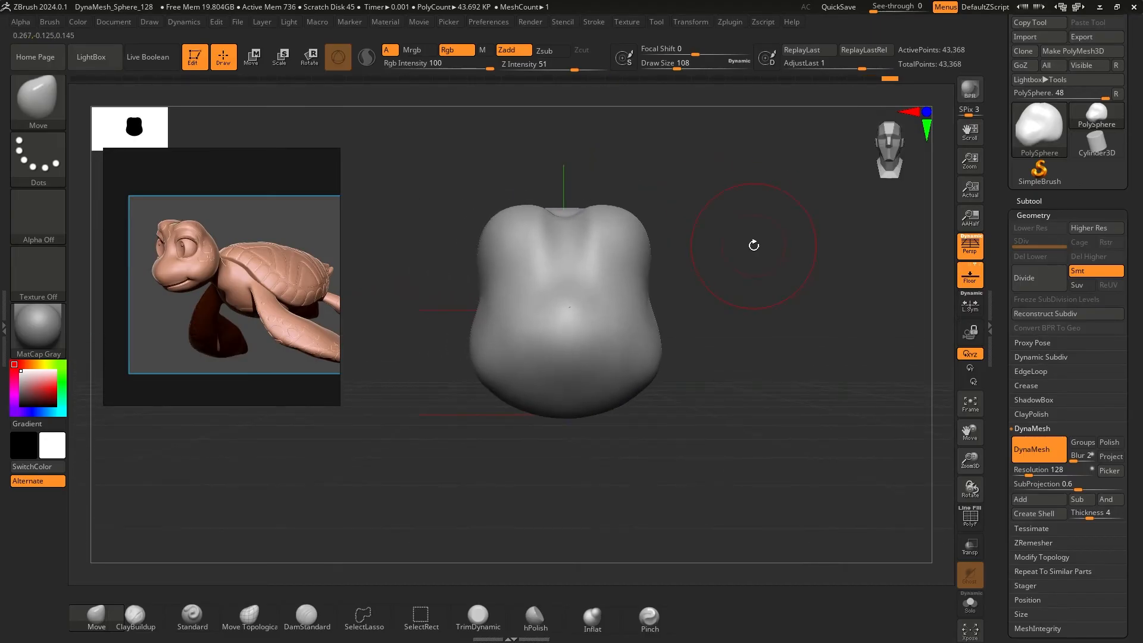
pyautogui.moveTo(740, 296); pyautogui.dragTo(635, 271)
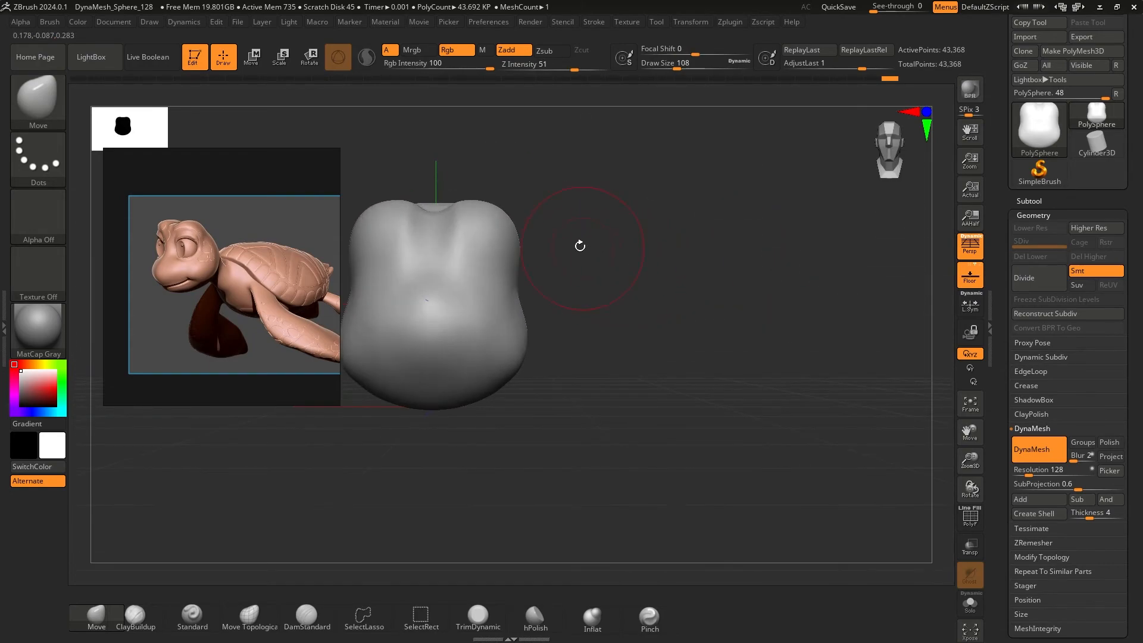
pyautogui.moveTo(580, 244)
pyautogui.keyDown('alt'); pyautogui.mouseDown()
pyautogui.moveTo(656, 244)
pyautogui.moveTo(645, 237)
pyautogui.moveTo(622, 238)
pyautogui.moveTo(730, 262)
pyautogui.moveTo(597, 257)
pyautogui.mouseUp(); pyautogui.keyUp('alt')
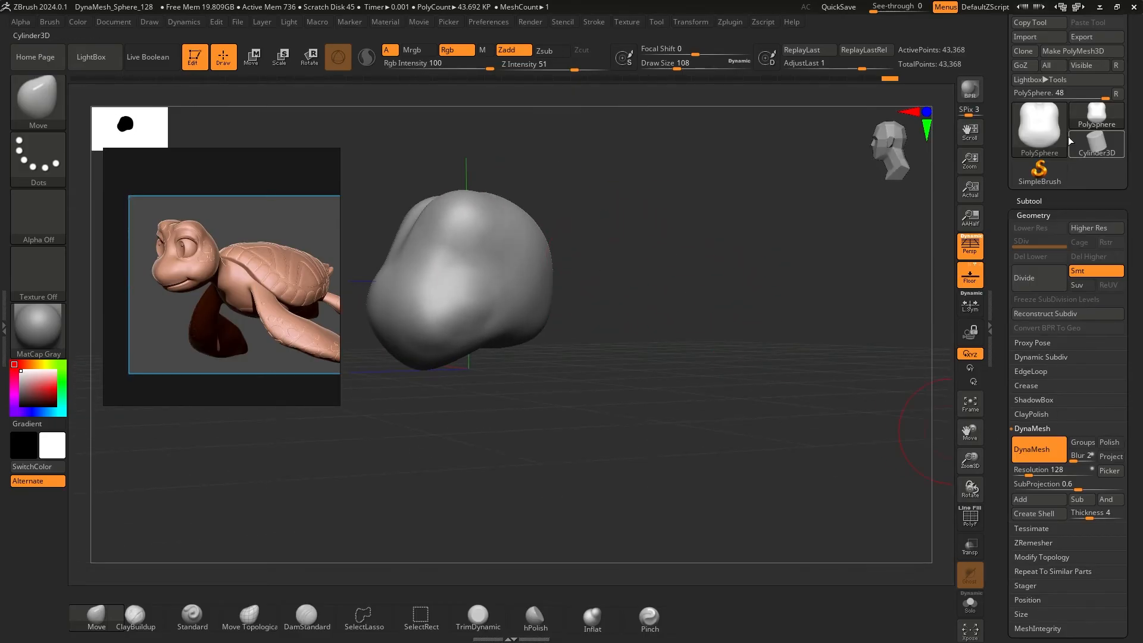
# Insert a Sphere3D as a new subtool beneath the head's subtool and activate its transform gizmo
pyautogui.click(1032, 214)
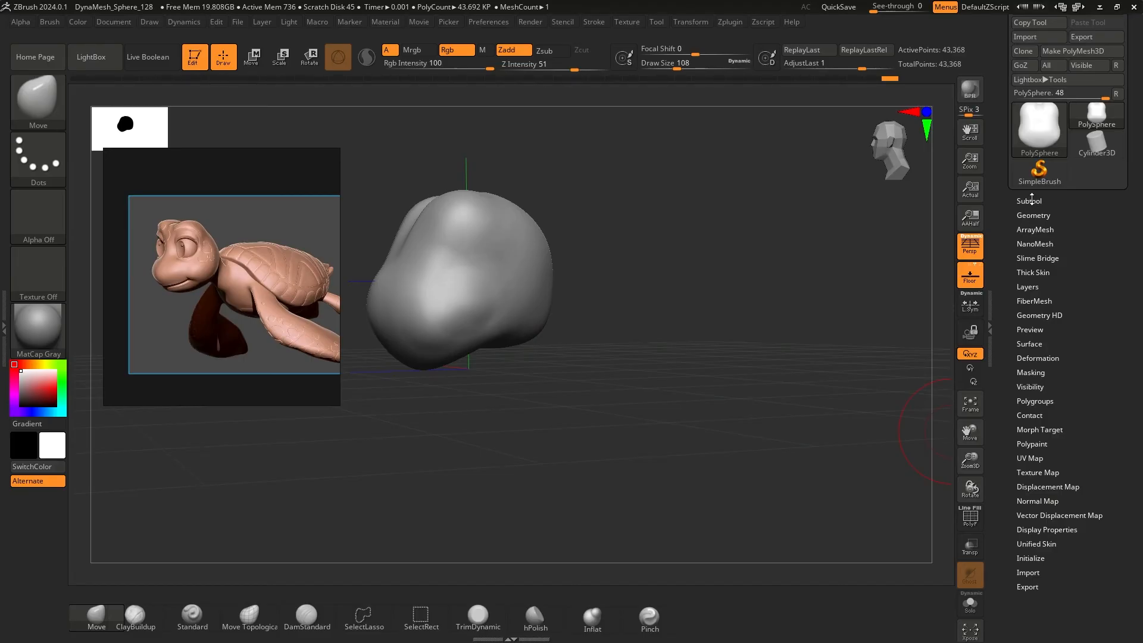
pyautogui.click(1032, 201)
pyautogui.moveTo(1046, 71)
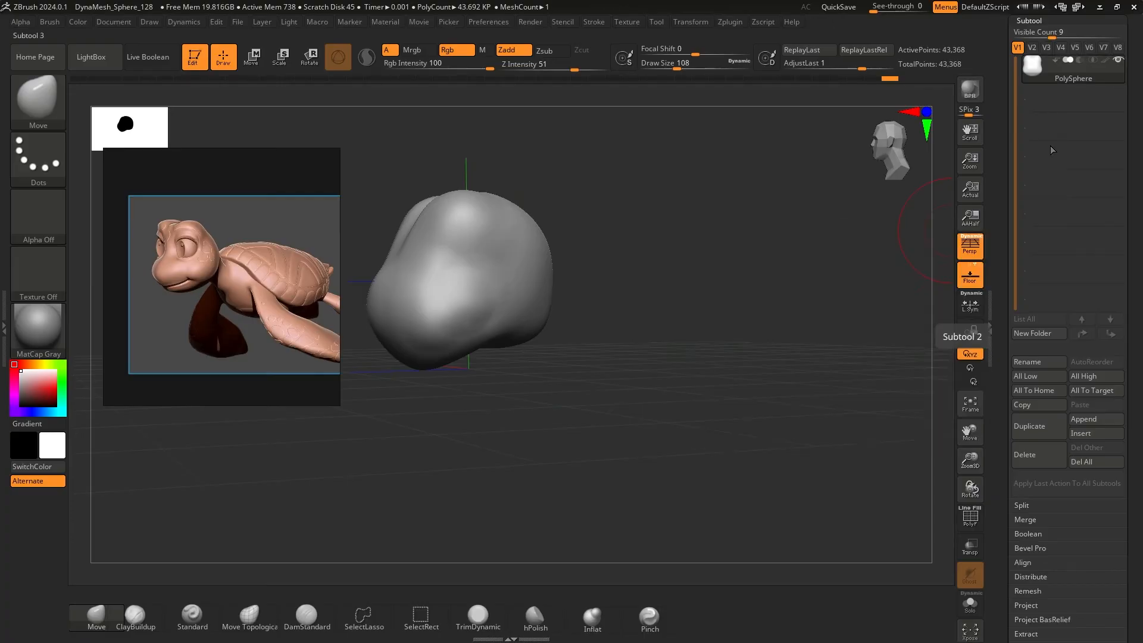
pyautogui.click(1085, 439)
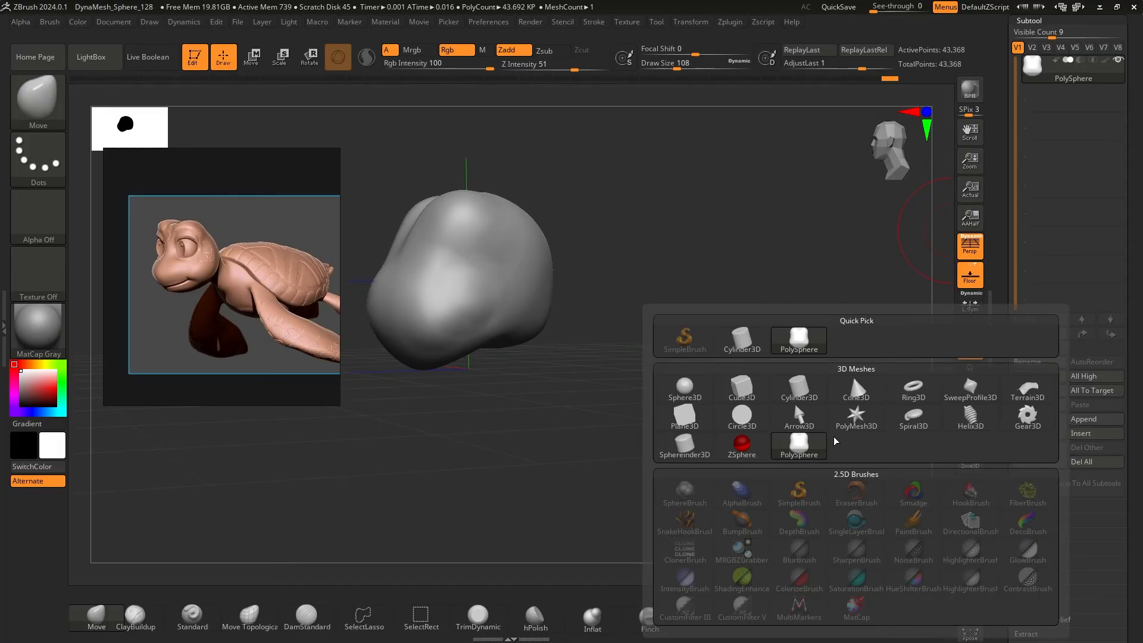
pyautogui.click(1081, 435)
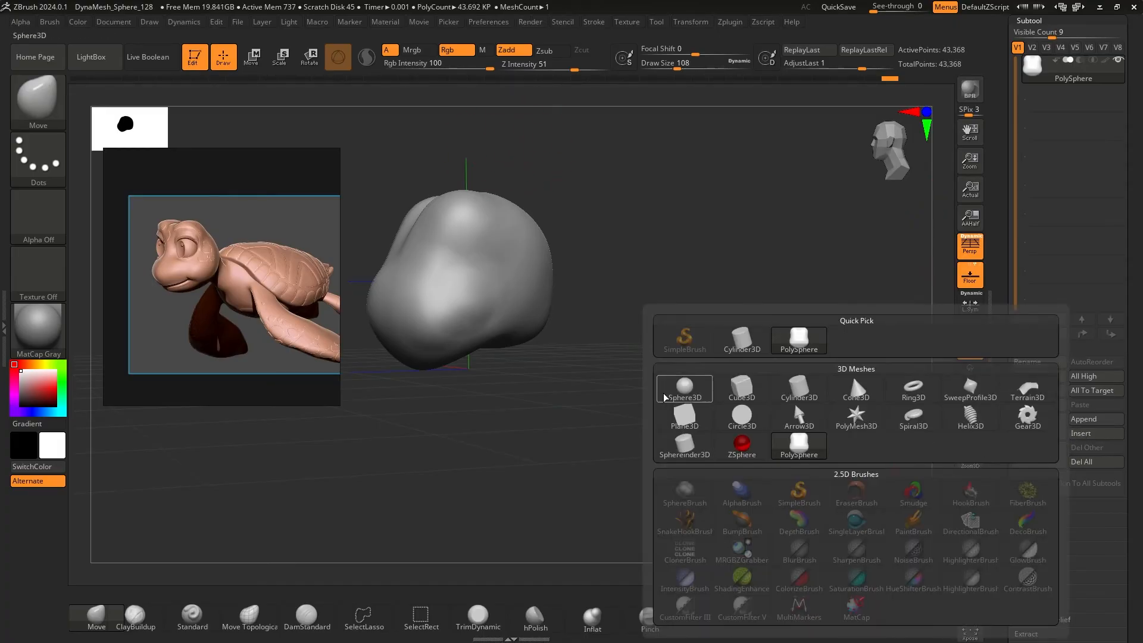
pyautogui.click(683, 390)
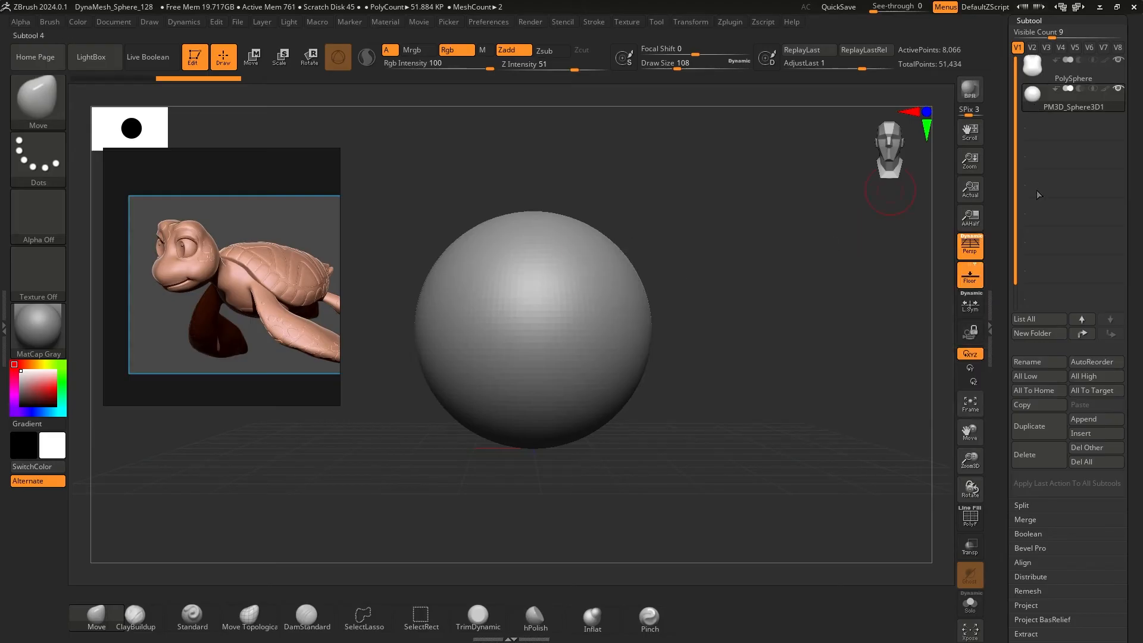
pyautogui.press('r')
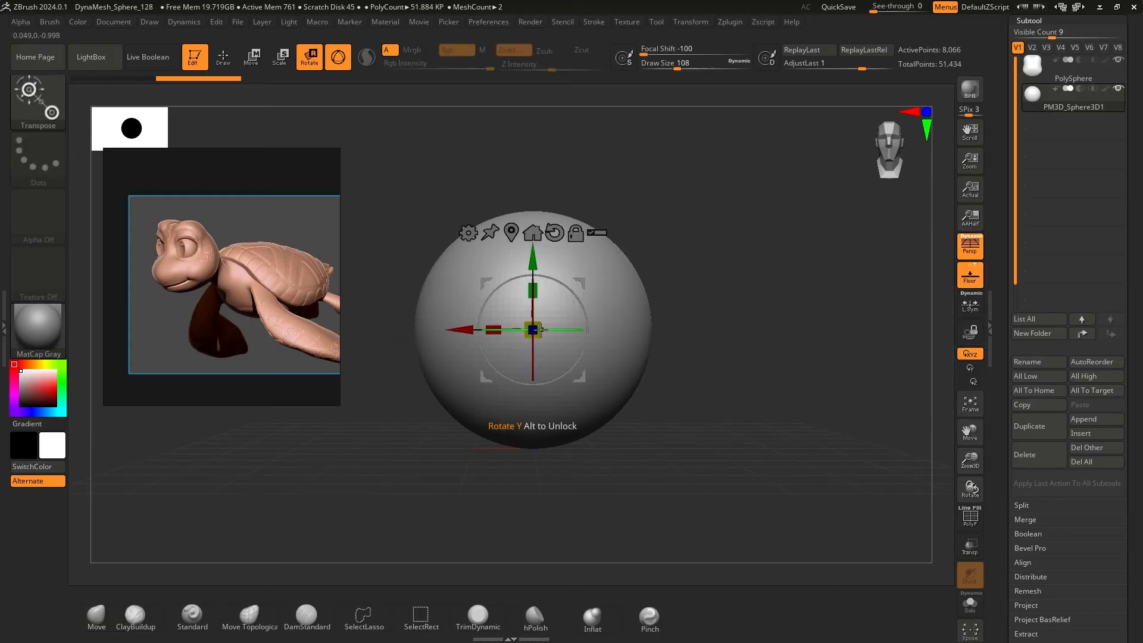
pyautogui.moveTo(533, 329); pyautogui.dragTo(597, 328)
pyautogui.moveTo(572, 275)
pyautogui.mouseDown()
pyautogui.moveTo(531, 273)
pyautogui.moveTo(574, 273)
pyautogui.moveTo(560, 275)
pyautogui.mouseUp()
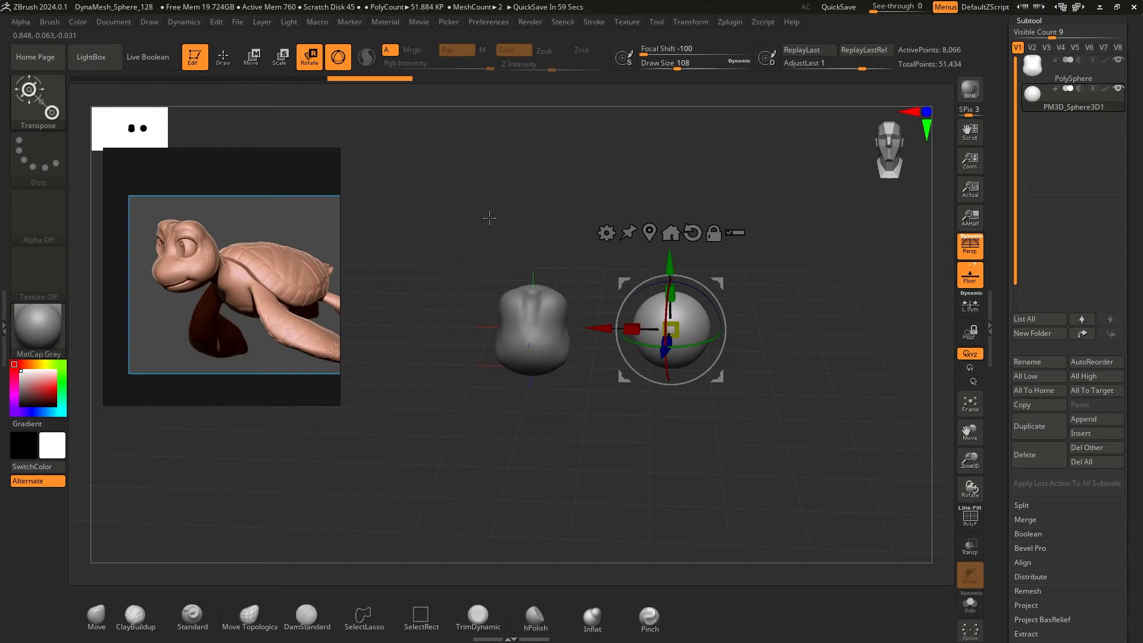
pyautogui.moveTo(1051, 105)
pyautogui.hotkey('ctrl', 'z')
pyautogui.hotkey('ctrl', 'z')
pyautogui.hotkey('ctrl', 'z')
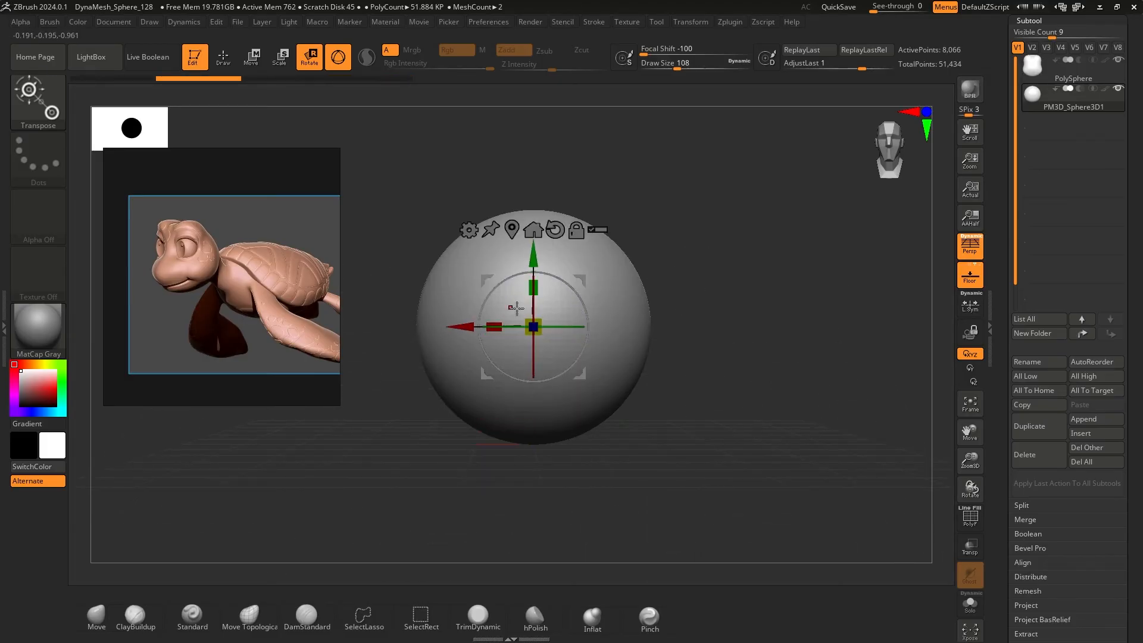
# Scale the sphere down to roughly the head's size, move it along Z behind the head, and return to Draw mode
pyautogui.moveTo(533, 326); pyautogui.dragTo(446, 324)
pyautogui.moveTo(726, 242); pyautogui.dragTo(637, 292)
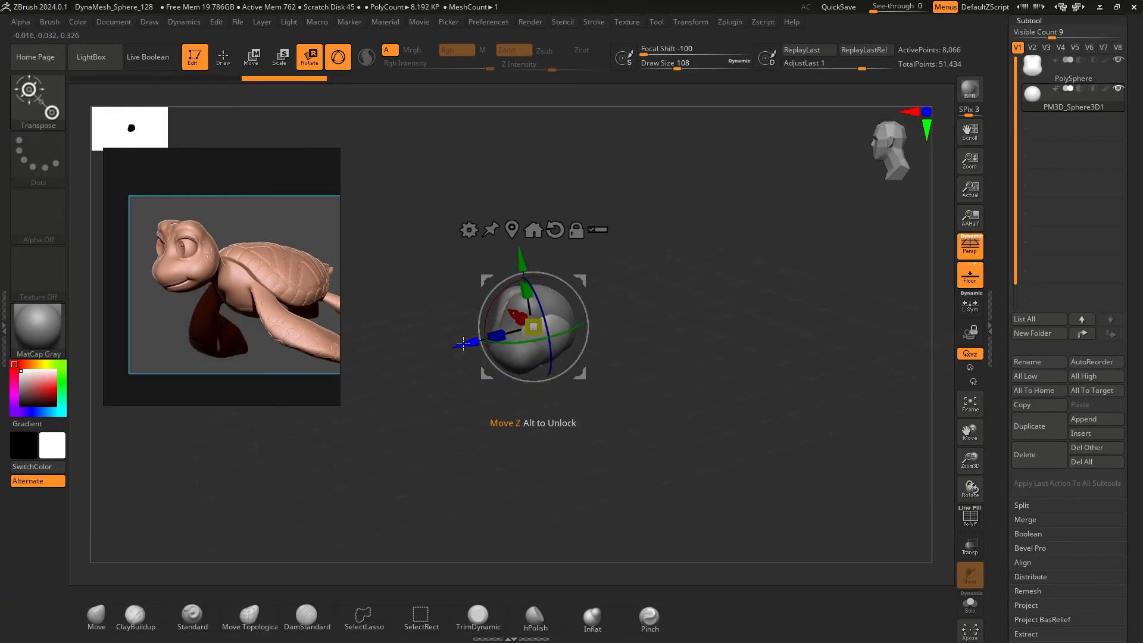
pyautogui.moveTo(464, 345); pyautogui.dragTo(545, 337)
pyautogui.moveTo(810, 262); pyautogui.dragTo(786, 249)
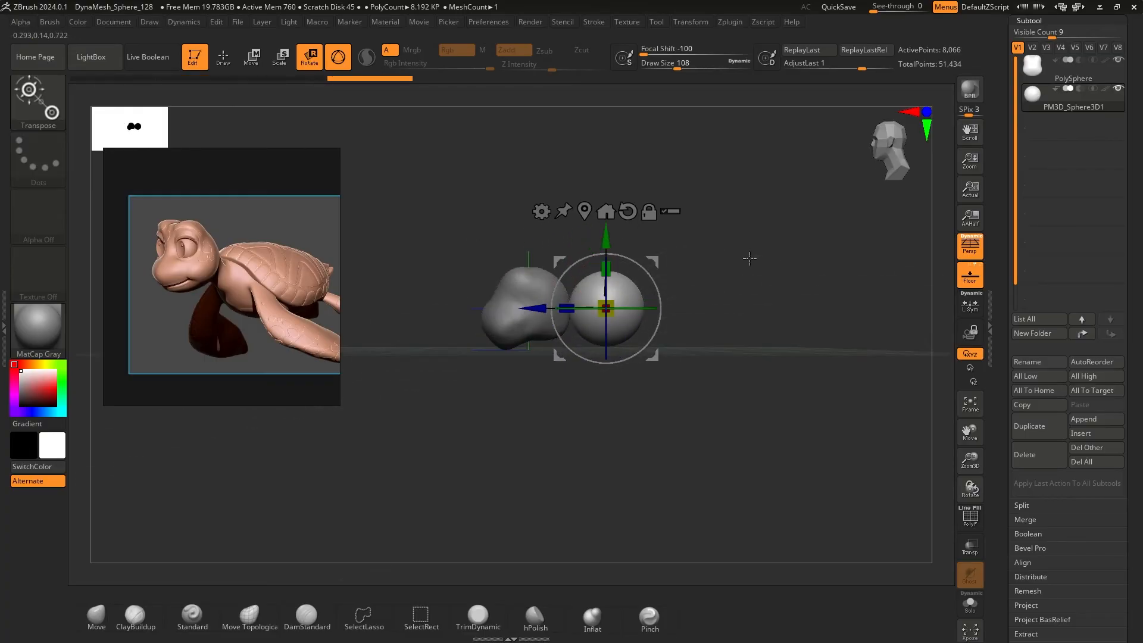
pyautogui.keyDown('alt'); pyautogui.moveTo(681, 251); pyautogui.dragTo(644, 242); pyautogui.keyUp('alt')
pyautogui.press('q')
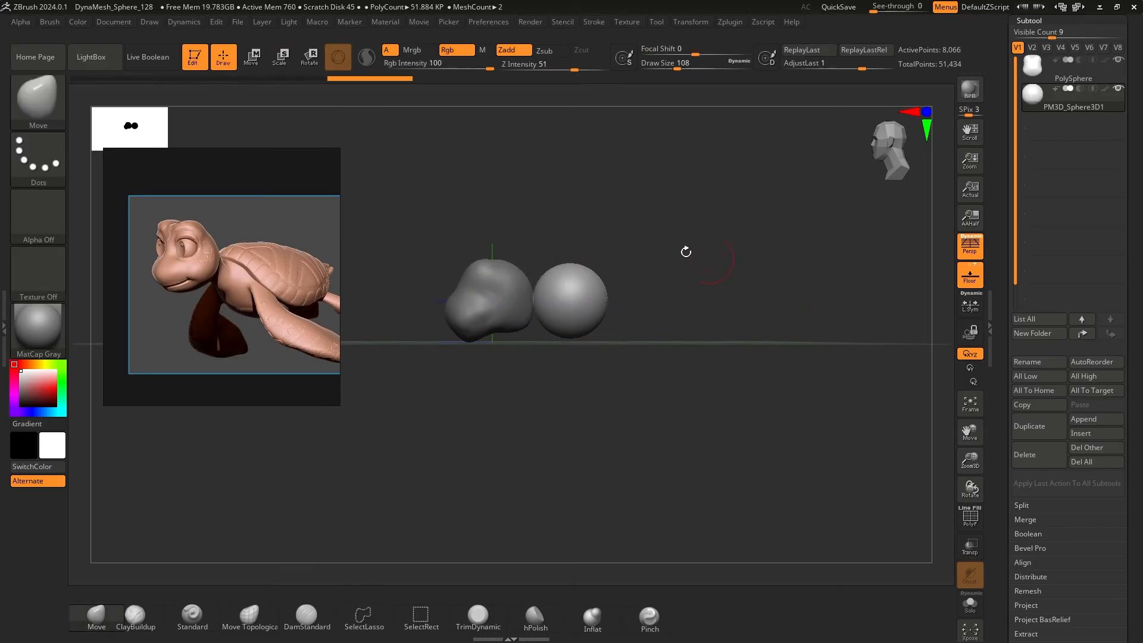
pyautogui.scroll(5, 702, 250)
pyautogui.scroll(-5, 721, 250)
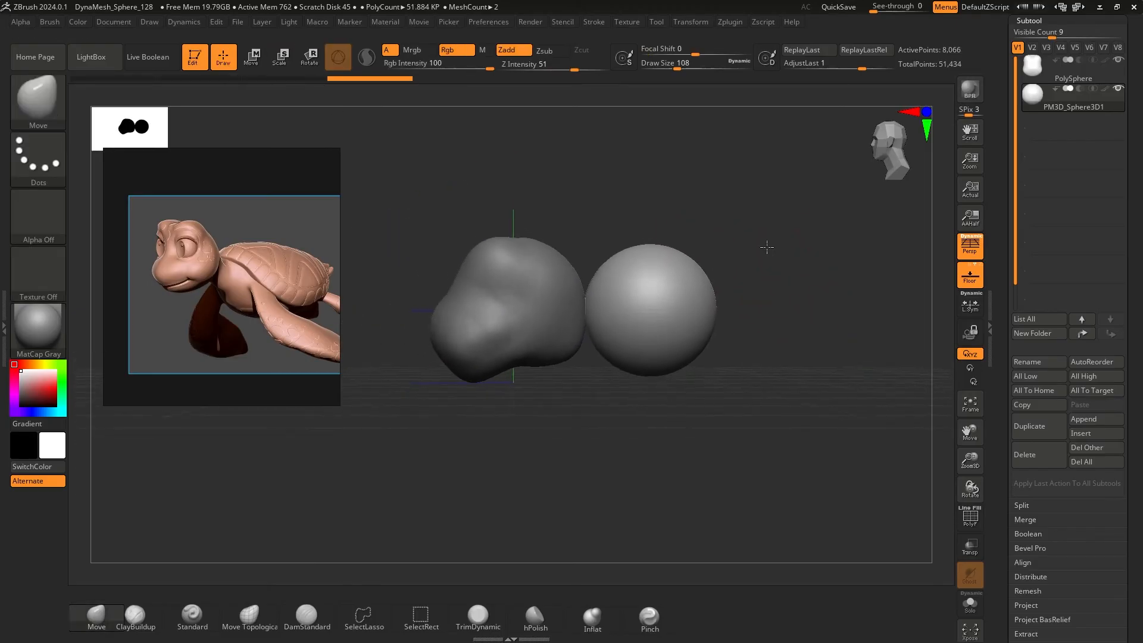
pyautogui.moveTo(755, 250); pyautogui.dragTo(680, 250)
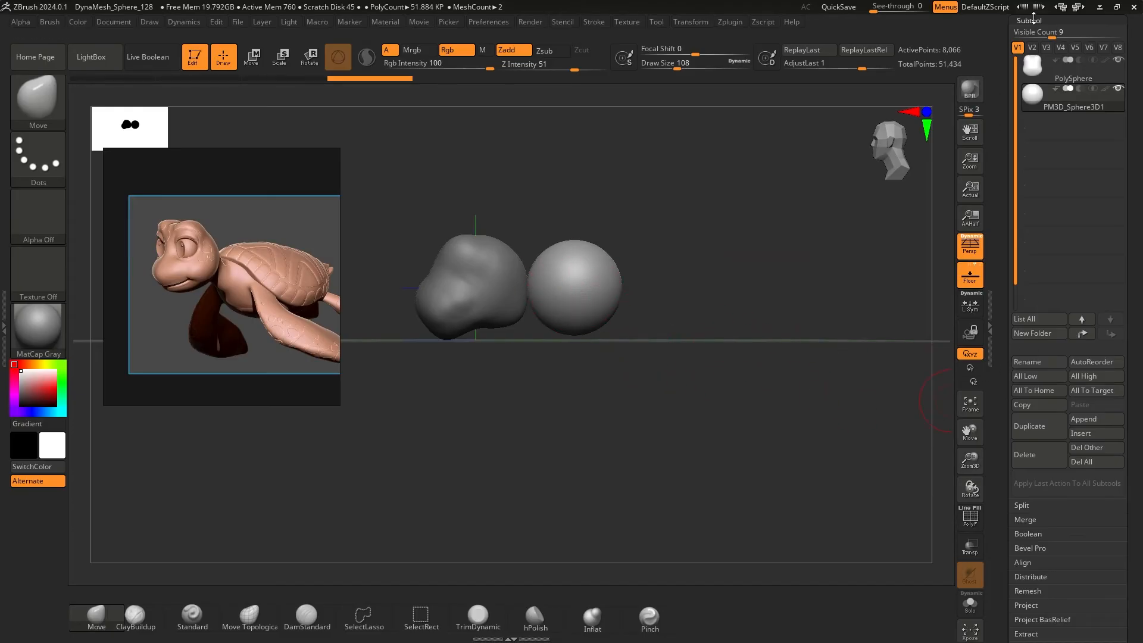
# Collapse the subtool list, make the head the active subtool directly on the canvas, and switch back to the sphere
pyautogui.click(1030, 21)
pyautogui.scroll(2, 531, 235)
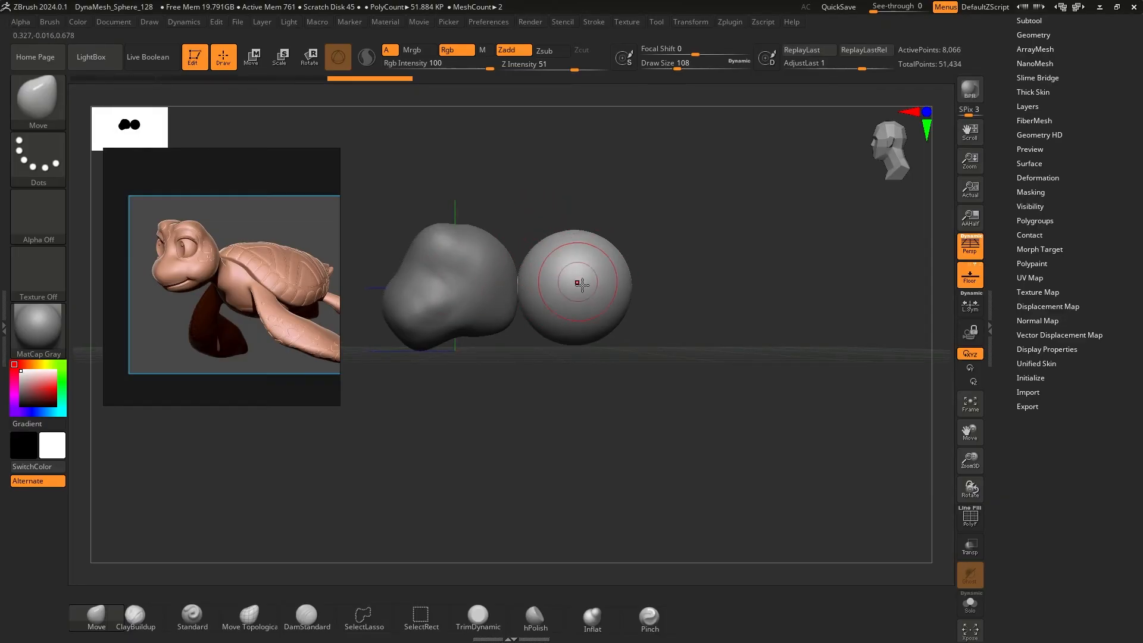
pyautogui.moveTo(495, 217)
pyautogui.keyDown('alt'); pyautogui.mouseDown()
pyautogui.moveTo(542, 231)
pyautogui.moveTo(473, 280)
pyautogui.mouseUp(); pyautogui.keyUp('alt')
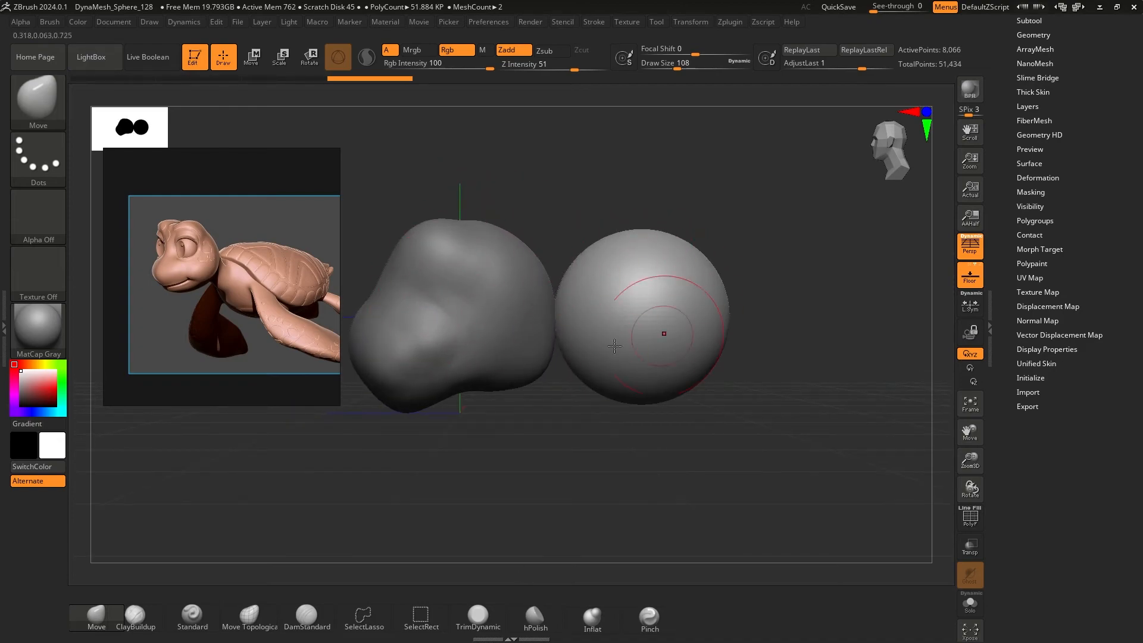
pyautogui.keyDown('alt'); pyautogui.click(441, 256); pyautogui.keyUp('alt')
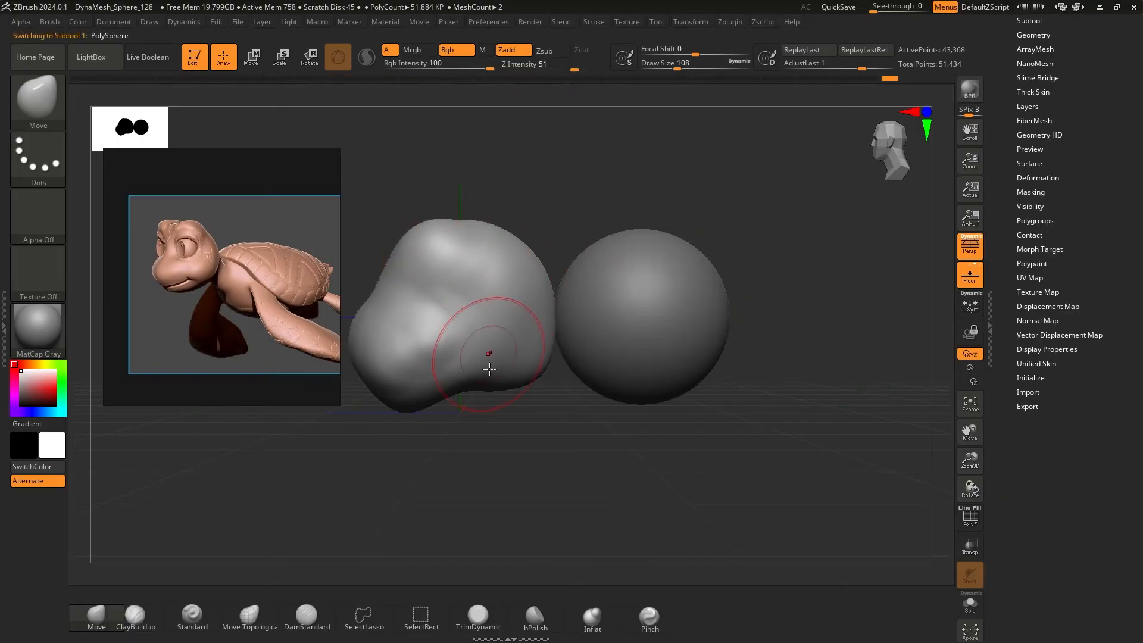
pyautogui.keyDown('alt'); pyautogui.click(595, 266); pyautogui.keyUp('alt')
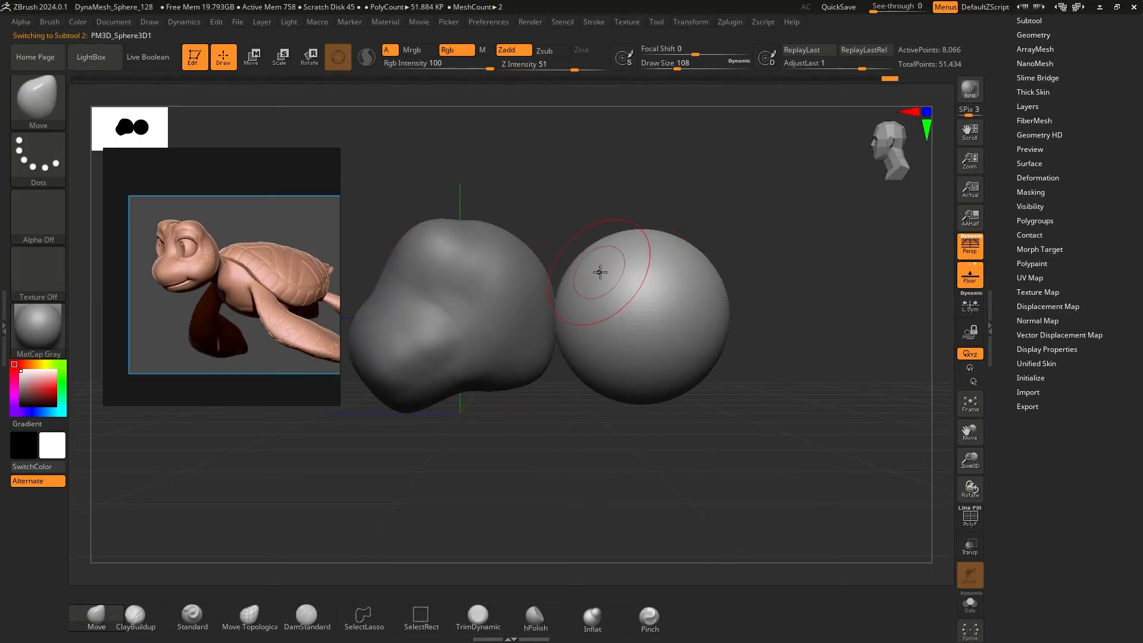
# In the subtool list, make PolySphere active and return to PM3D_Sphere3D1
pyautogui.click(1030, 21)
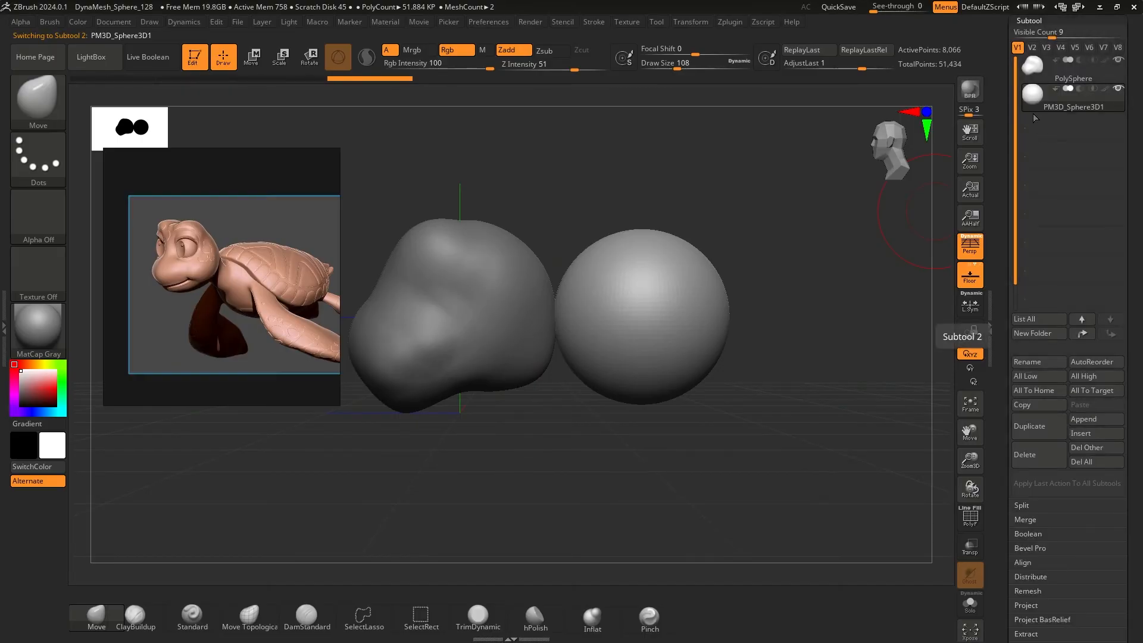
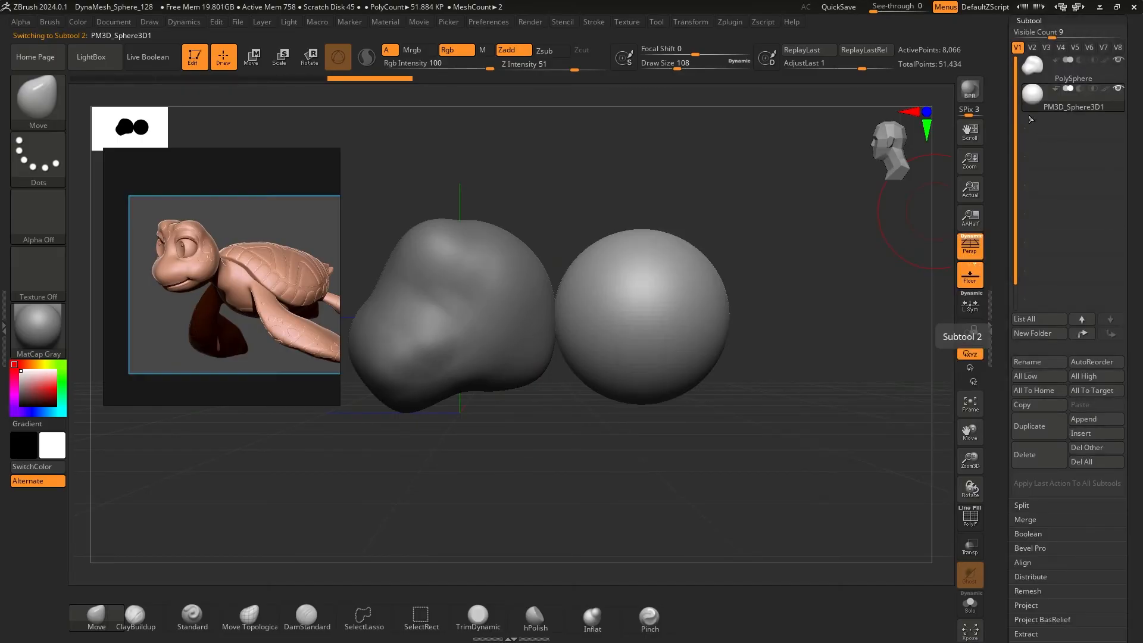
pyautogui.click(1033, 70)
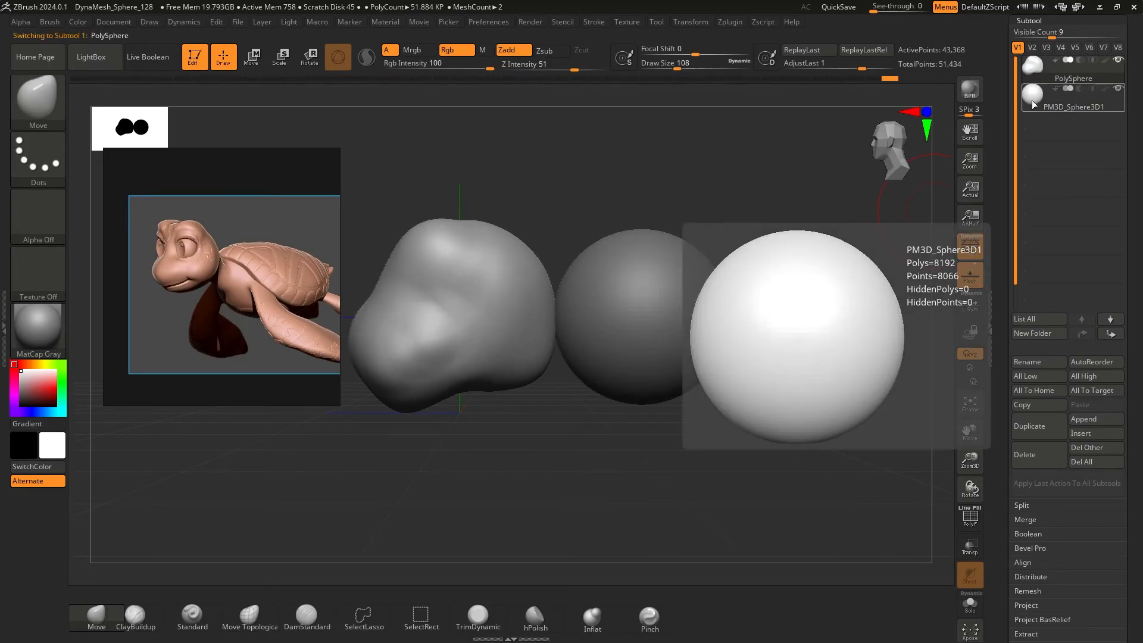
pyautogui.click(1031, 102)
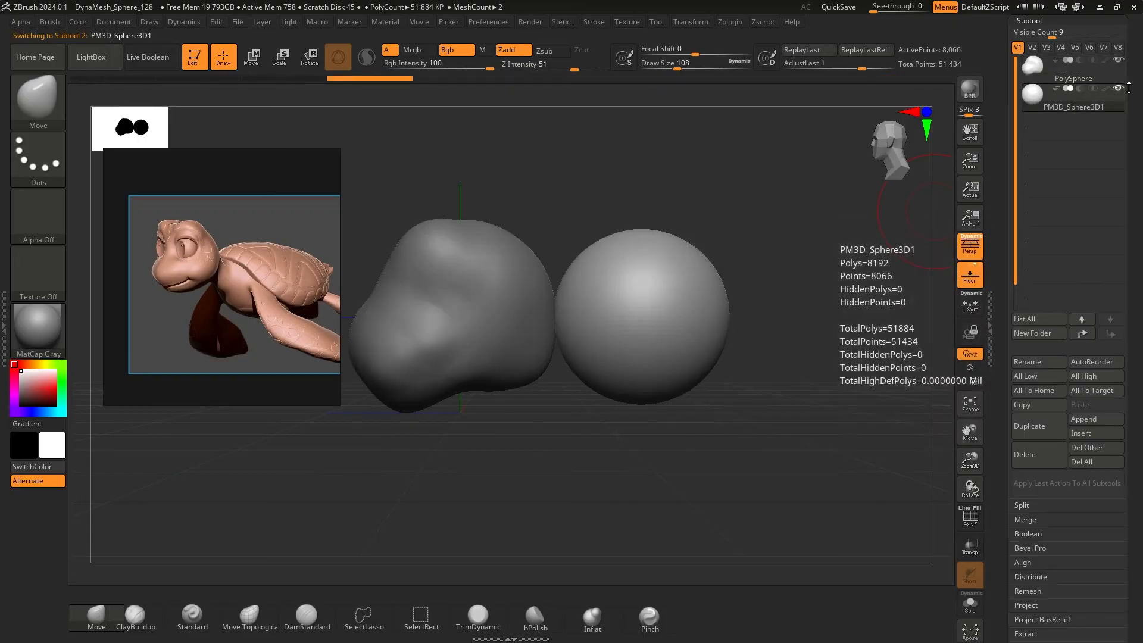
# Hide the PolySphere subtool and show it again
pyautogui.moveTo(1120, 91)
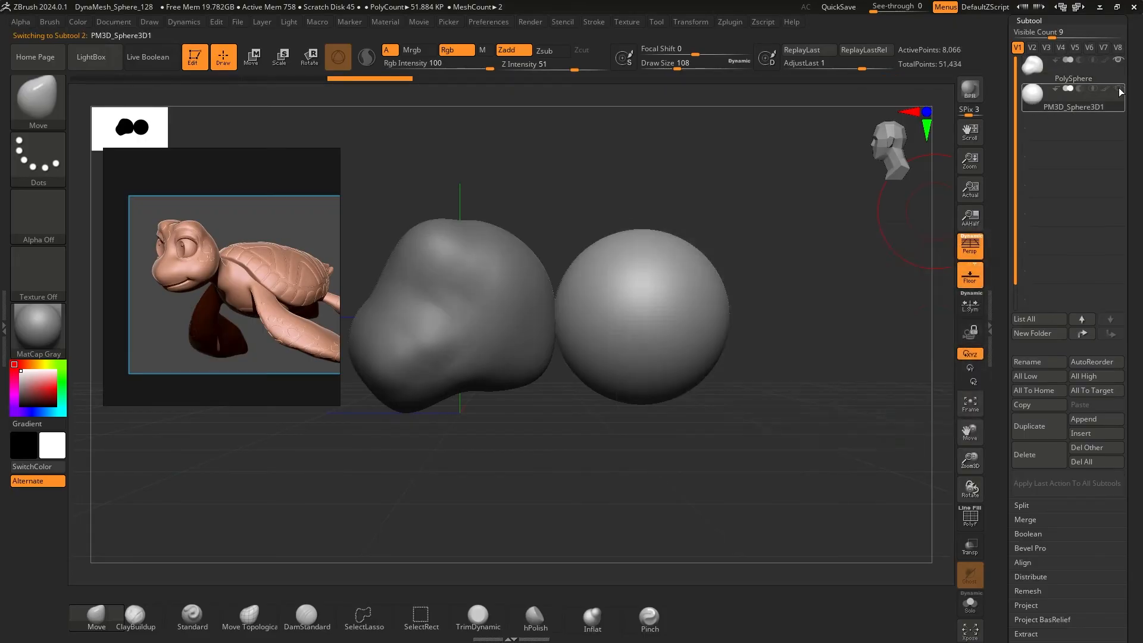
pyautogui.click(1119, 59)
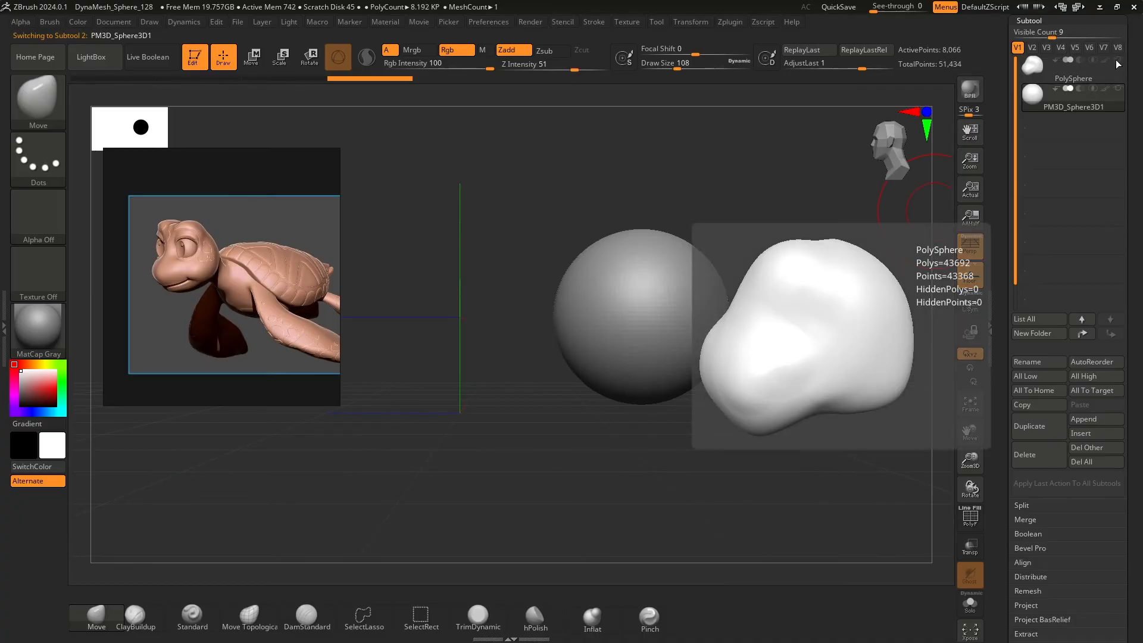
pyautogui.click(1118, 59)
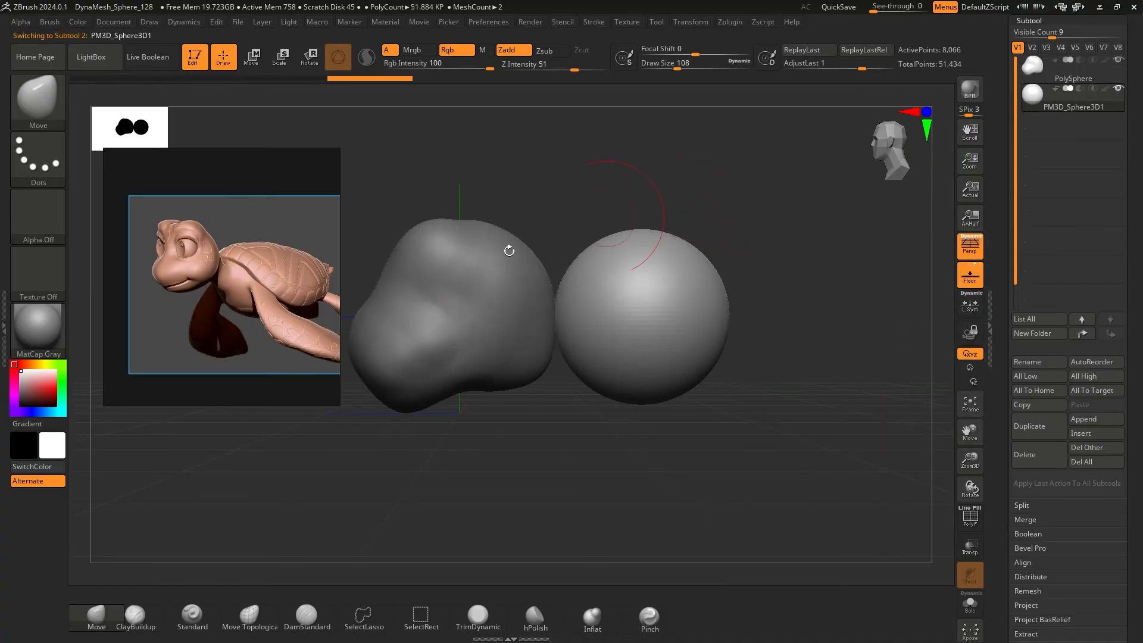
# Alternate the active subtool between head and sphere on the canvas, finish on the head, and collapse the subtool list
pyautogui.keyDown('alt'); pyautogui.click(500, 273); pyautogui.keyUp('alt')
pyautogui.keyDown('alt'); pyautogui.click(613, 292); pyautogui.keyUp('alt')
pyautogui.keyDown('alt'); pyautogui.click(458, 297); pyautogui.keyUp('alt')
pyautogui.keyDown('alt'); pyautogui.click(592, 286); pyautogui.keyUp('alt')
pyautogui.keyDown('alt'); pyautogui.moveTo(630, 234); pyautogui.dragTo(580, 268, button='right'); pyautogui.keyUp('alt')
pyautogui.keyDown('alt'); pyautogui.click(458, 276); pyautogui.keyUp('alt')
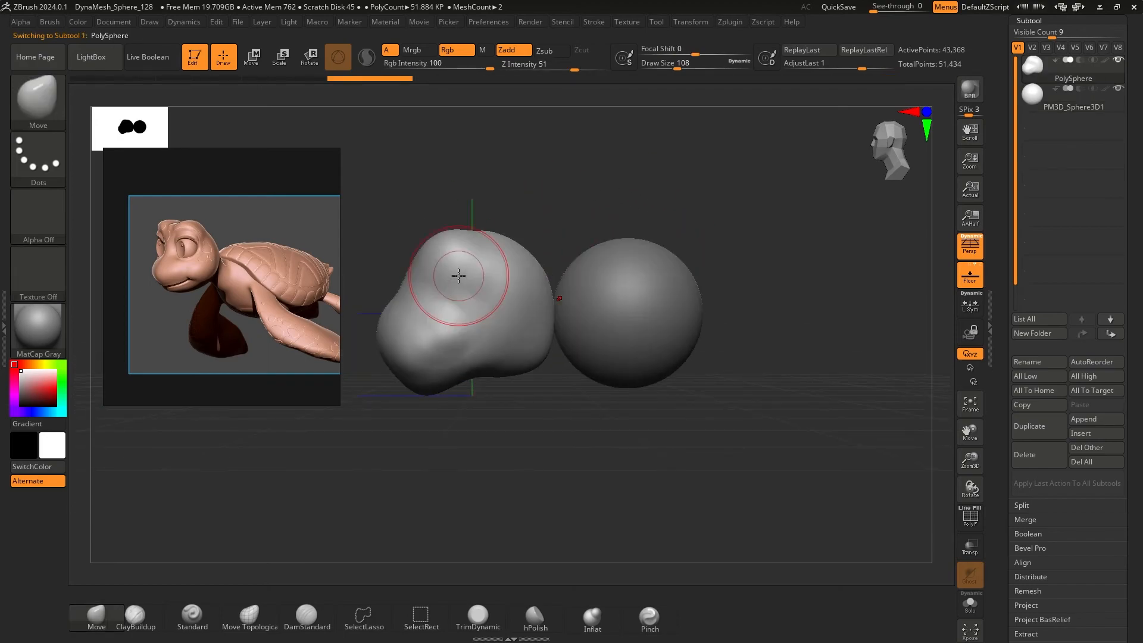
pyautogui.click(1029, 20)
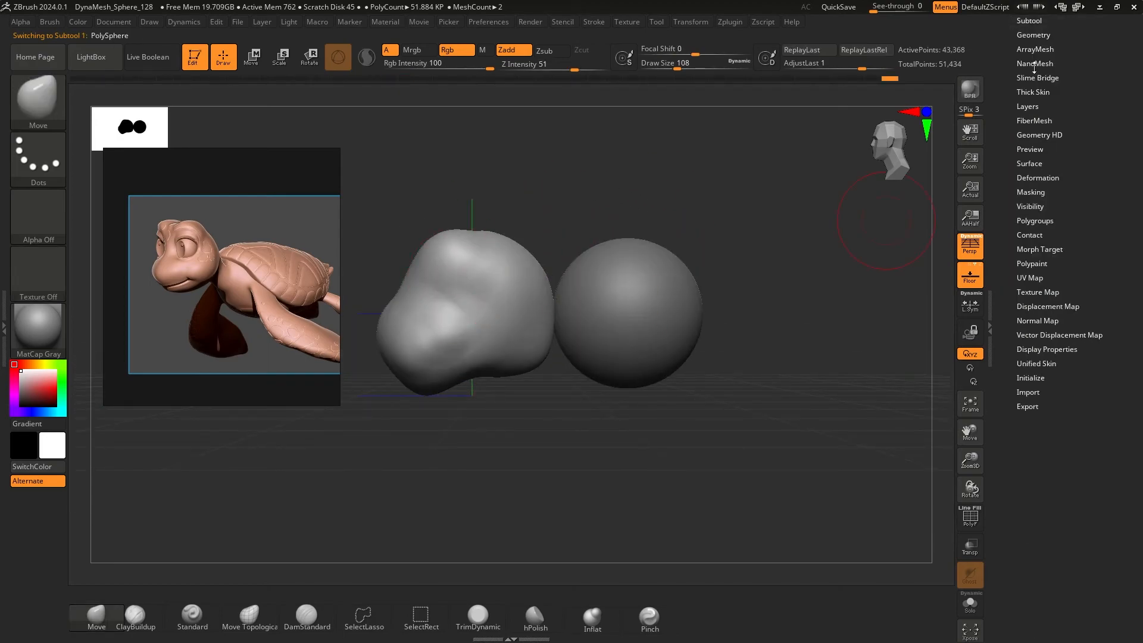
# Make the sphere the active subtool and turn on DynaMesh for it at resolution 128
pyautogui.click(1034, 35)
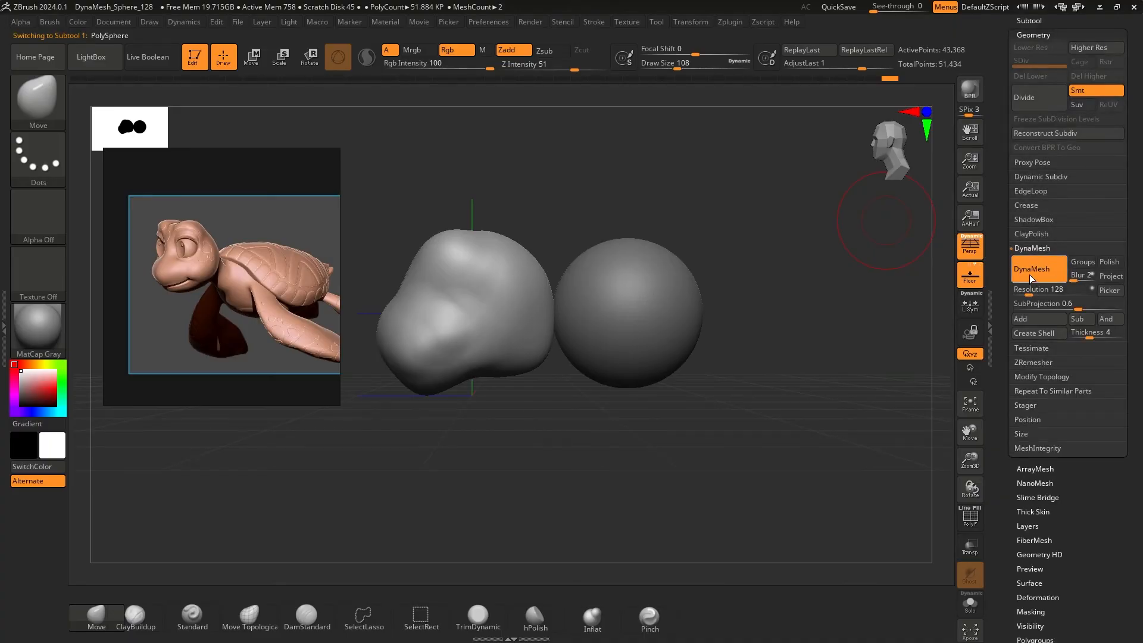
pyautogui.keyDown('alt'); pyautogui.click(616, 286); pyautogui.keyUp('alt')
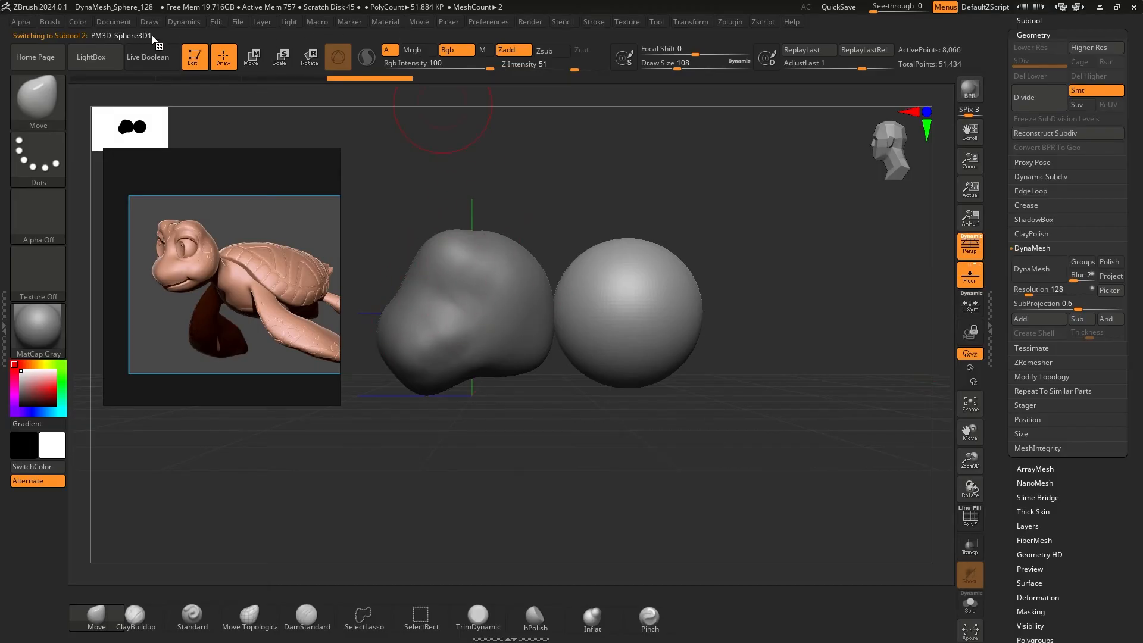
pyautogui.click(96, 59)
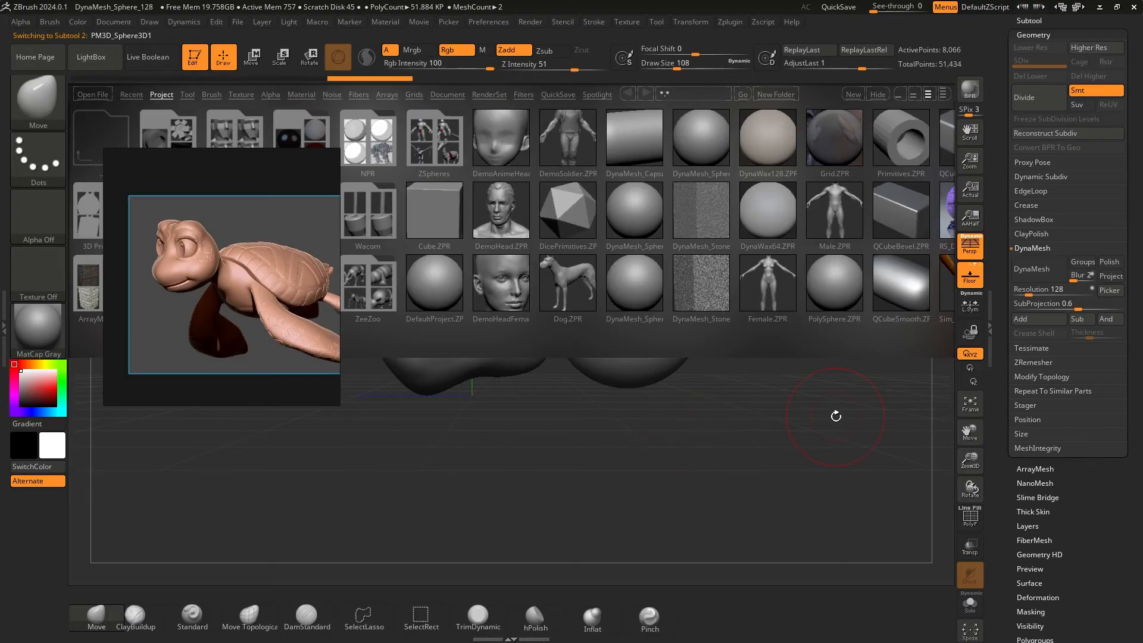
pyautogui.press(',')
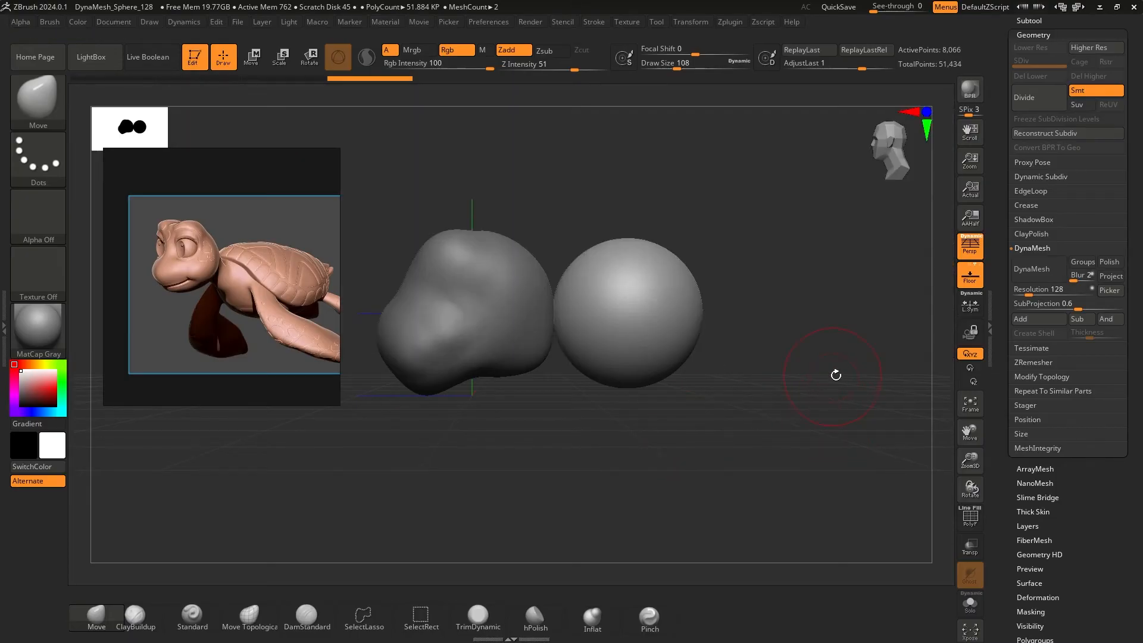
pyautogui.click(1044, 268)
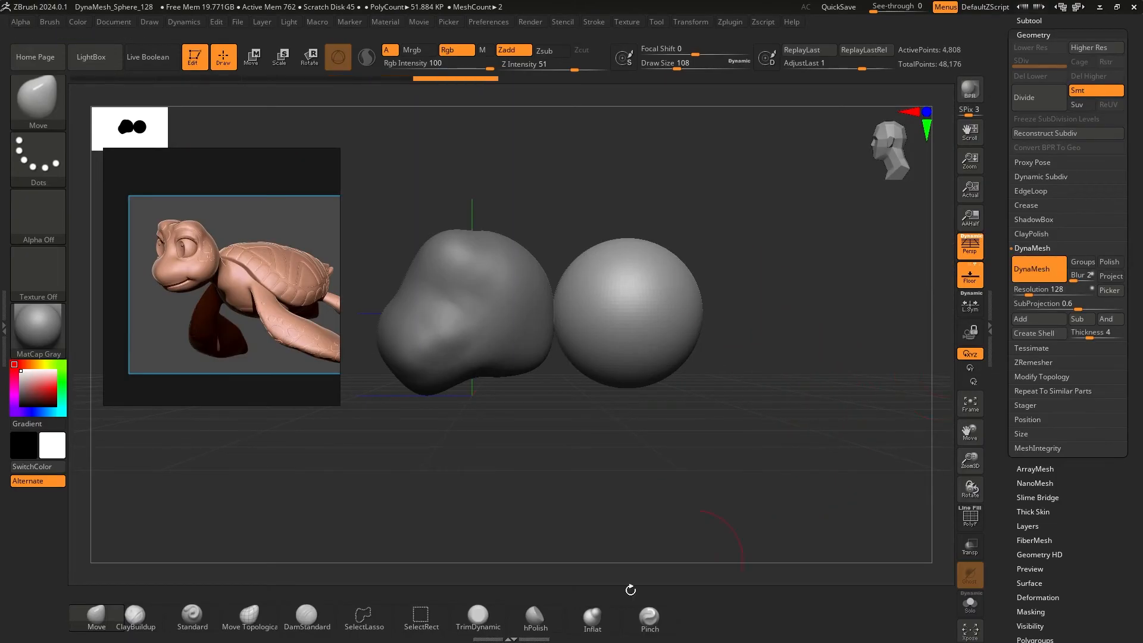
# Enlarge the Move brush to a draw size of 284 and pull the sphere's rear out into a long, tapered body
pyautogui.moveTo(797, 258); pyautogui.dragTo(806, 242)
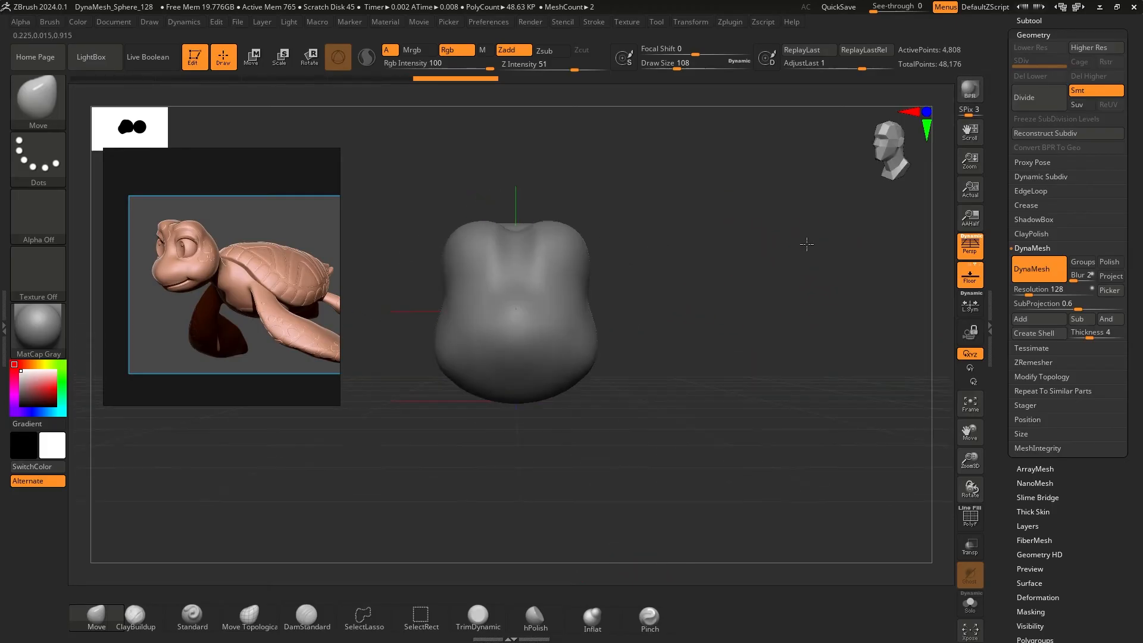
pyautogui.moveTo(625, 285); pyautogui.dragTo(685, 321)
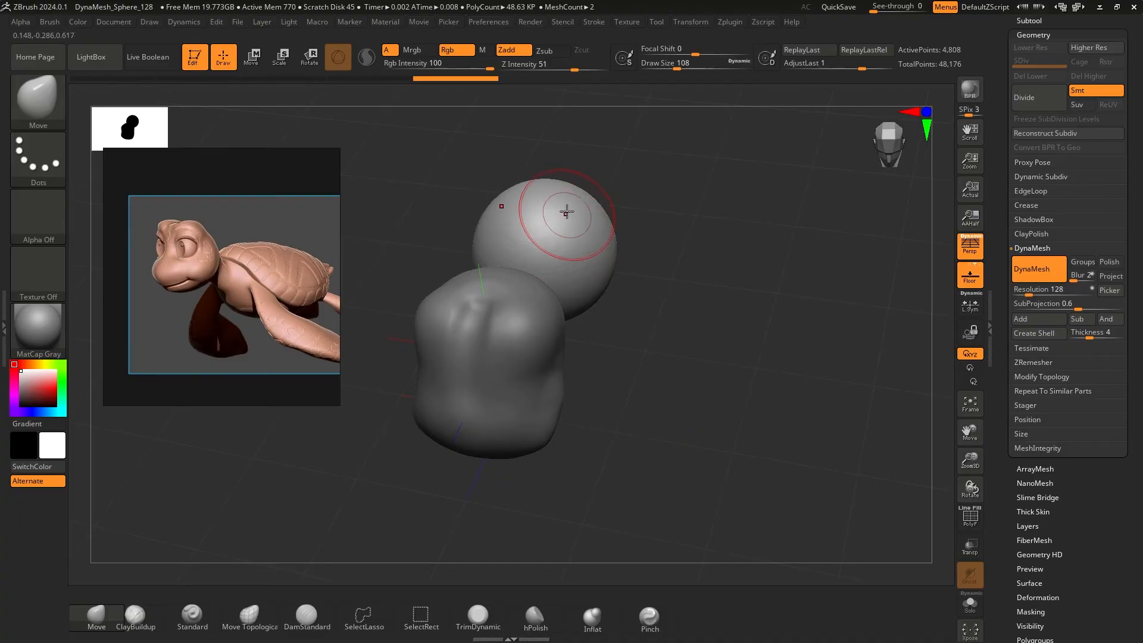
pyautogui.keyDown('shift'); pyautogui.moveTo(691, 298); pyautogui.dragTo(719, 319); pyautogui.keyUp('shift')
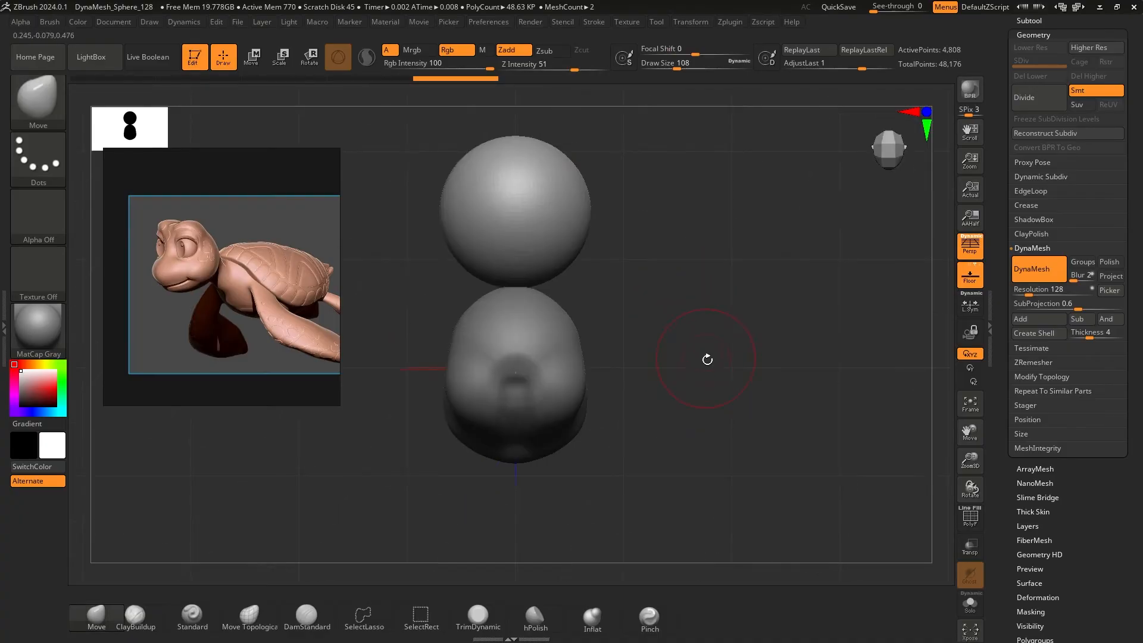
pyautogui.moveTo(704, 358)
pyautogui.mouseDown()
pyautogui.moveTo(672, 363)
pyautogui.moveTo(653, 322)
pyautogui.moveTo(707, 398)
pyautogui.moveTo(652, 362)
pyautogui.moveTo(675, 372)
pyautogui.mouseUp()
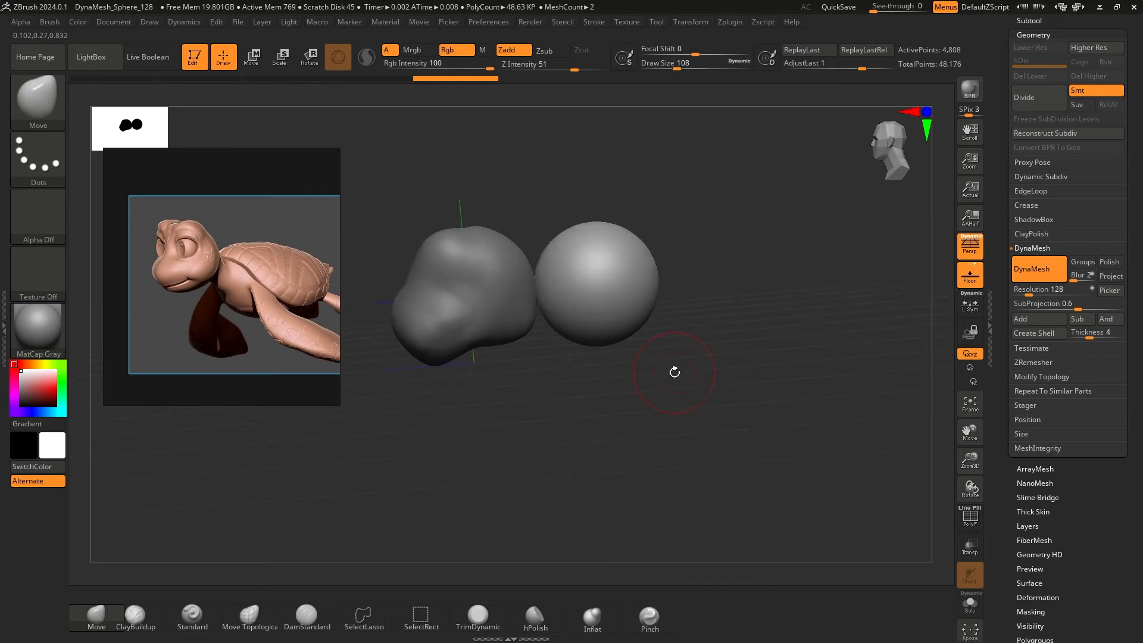
pyautogui.moveTo(626, 415); pyautogui.dragTo(620, 405)
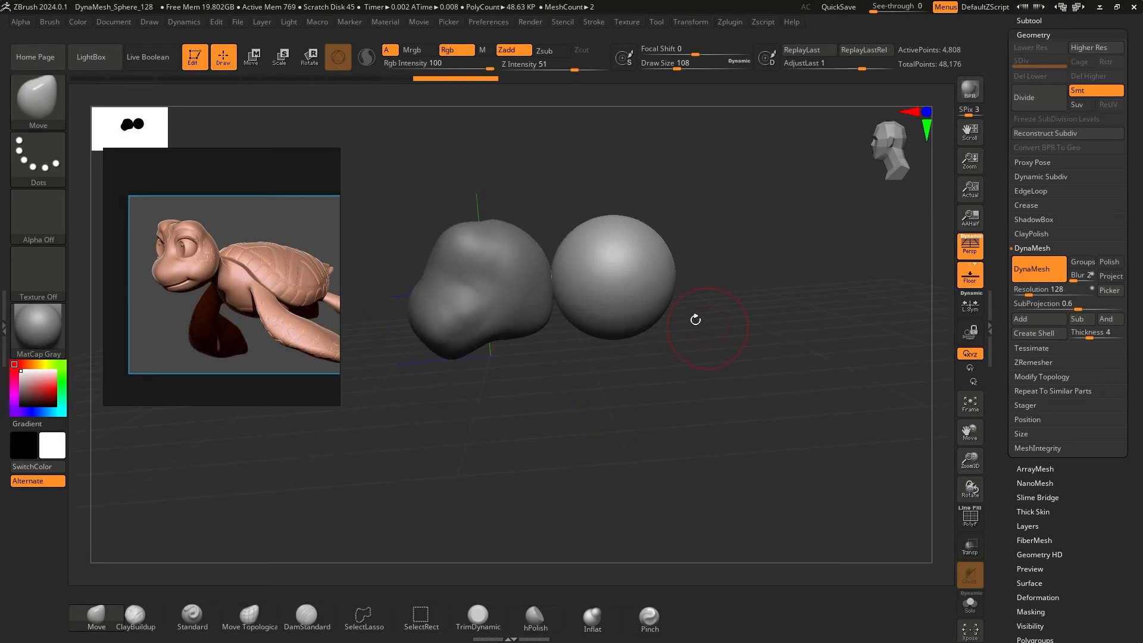
pyautogui.press(']')
pyautogui.moveTo(683, 279)
pyautogui.mouseDown()
pyautogui.moveTo(668, 260)
pyautogui.moveTo(794, 287)
pyautogui.moveTo(735, 352)
pyautogui.moveTo(625, 352)
pyautogui.moveTo(667, 392)
pyautogui.mouseUp()
pyautogui.press(']')
pyautogui.press(']')
pyautogui.press(']')
pyautogui.moveTo(757, 322)
pyautogui.mouseDown()
pyautogui.moveTo(809, 309)
pyautogui.moveTo(793, 303)
pyautogui.mouseUp()
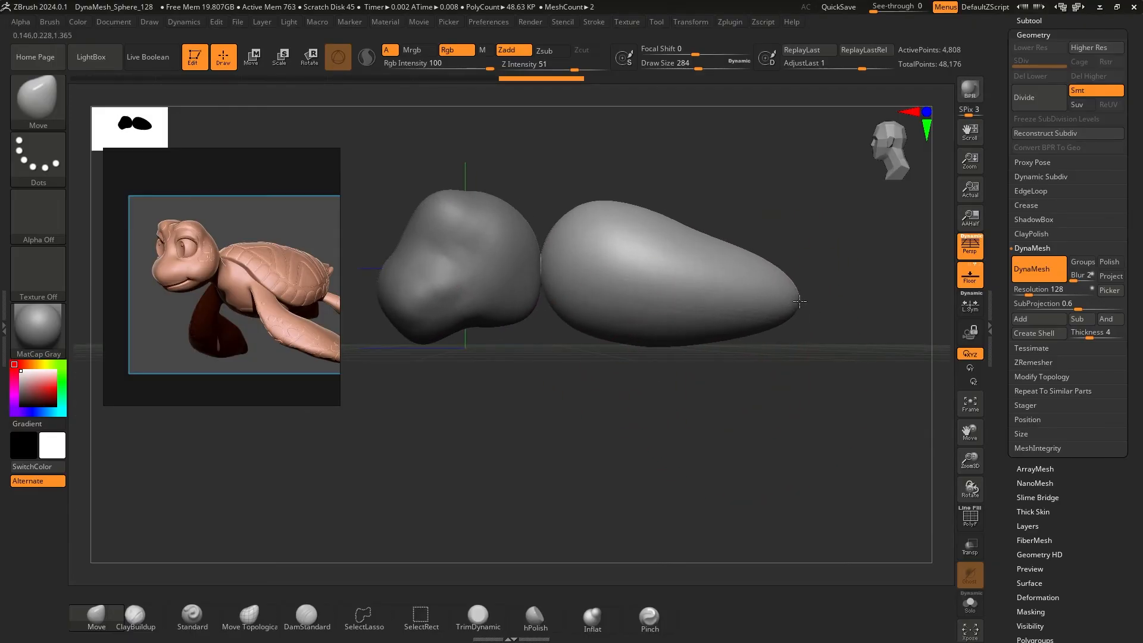
# Refine the body with broad Move strokes, raising its back, rounding the tail end and reshaping the underside
pyautogui.moveTo(765, 363)
pyautogui.mouseDown()
pyautogui.moveTo(704, 357)
pyautogui.moveTo(759, 375)
pyautogui.moveTo(715, 360)
pyautogui.mouseUp()
pyautogui.moveTo(700, 240); pyautogui.dragTo(724, 206)
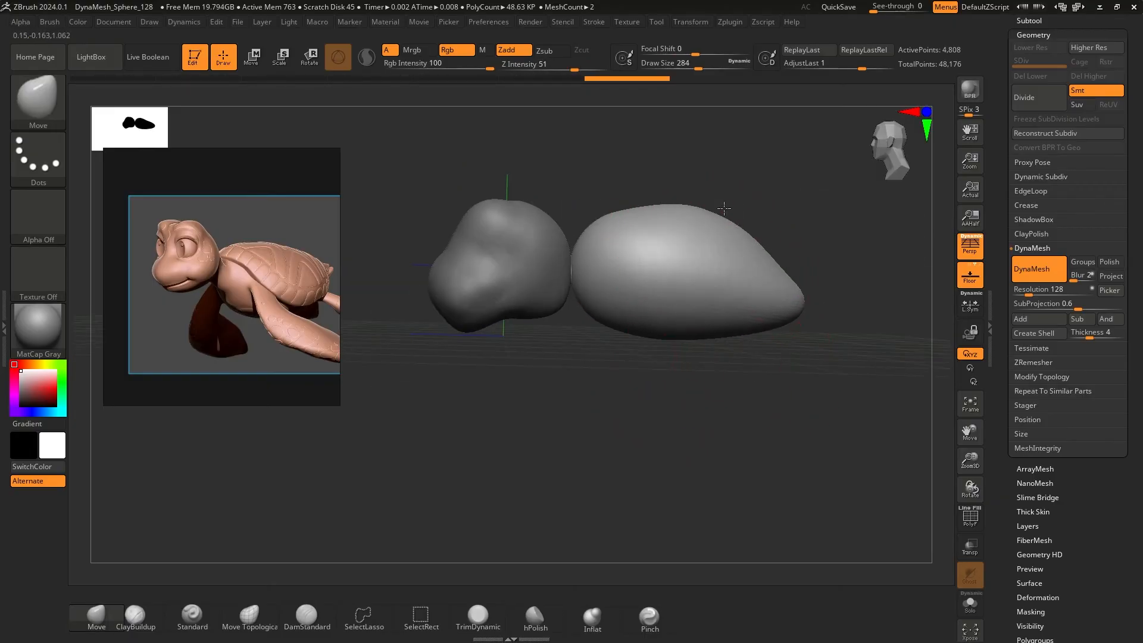
pyautogui.moveTo(740, 263); pyautogui.dragTo(832, 275)
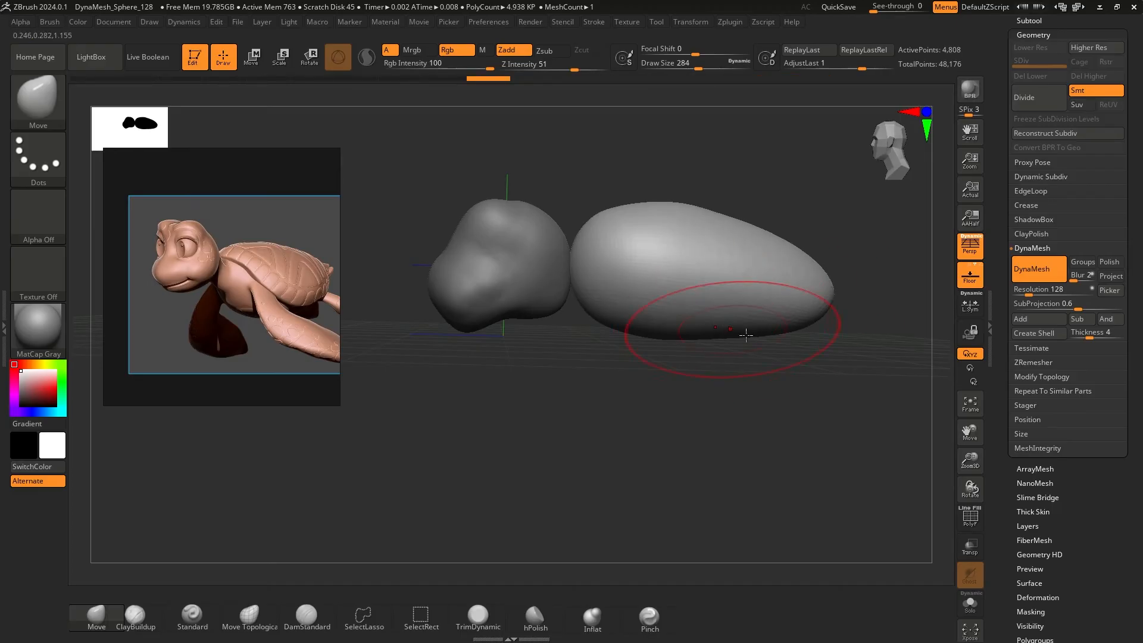
pyautogui.moveTo(740, 332)
pyautogui.mouseDown()
pyautogui.moveTo(684, 326)
pyautogui.moveTo(784, 391)
pyautogui.moveTo(702, 321)
pyautogui.moveTo(599, 324)
pyautogui.moveTo(643, 345)
pyautogui.mouseUp()
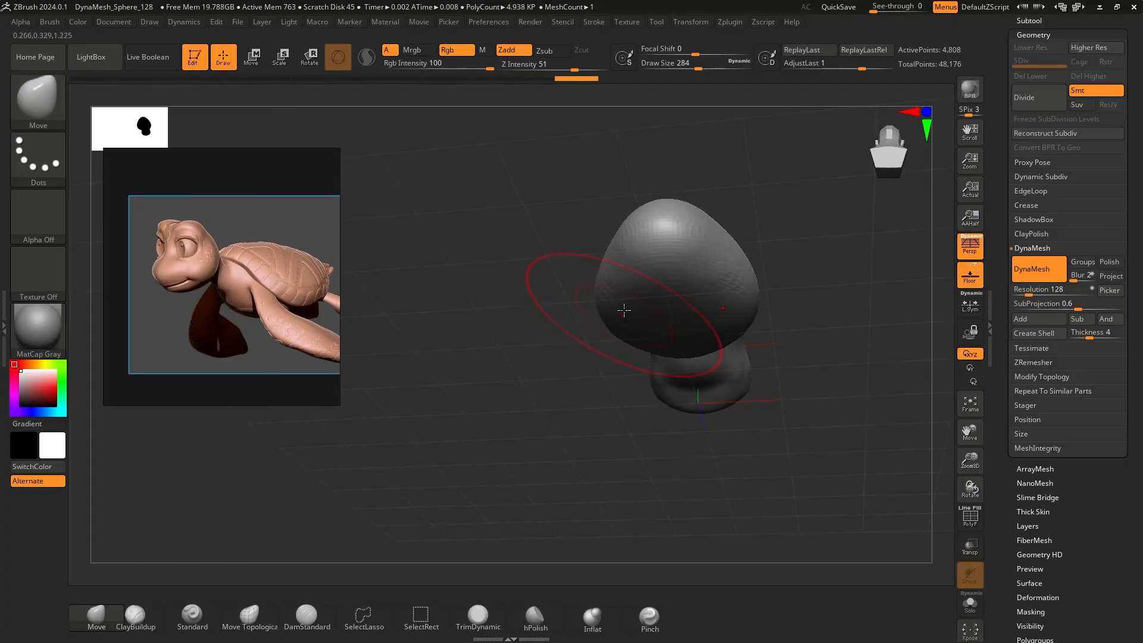
pyautogui.moveTo(705, 181); pyautogui.dragTo(655, 278)
pyautogui.keyDown('ctrl'); pyautogui.moveTo(655, 279); pyautogui.dragTo(726, 314, button='right'); pyautogui.keyUp('ctrl')
pyautogui.moveTo(701, 311); pyautogui.dragTo(828, 343)
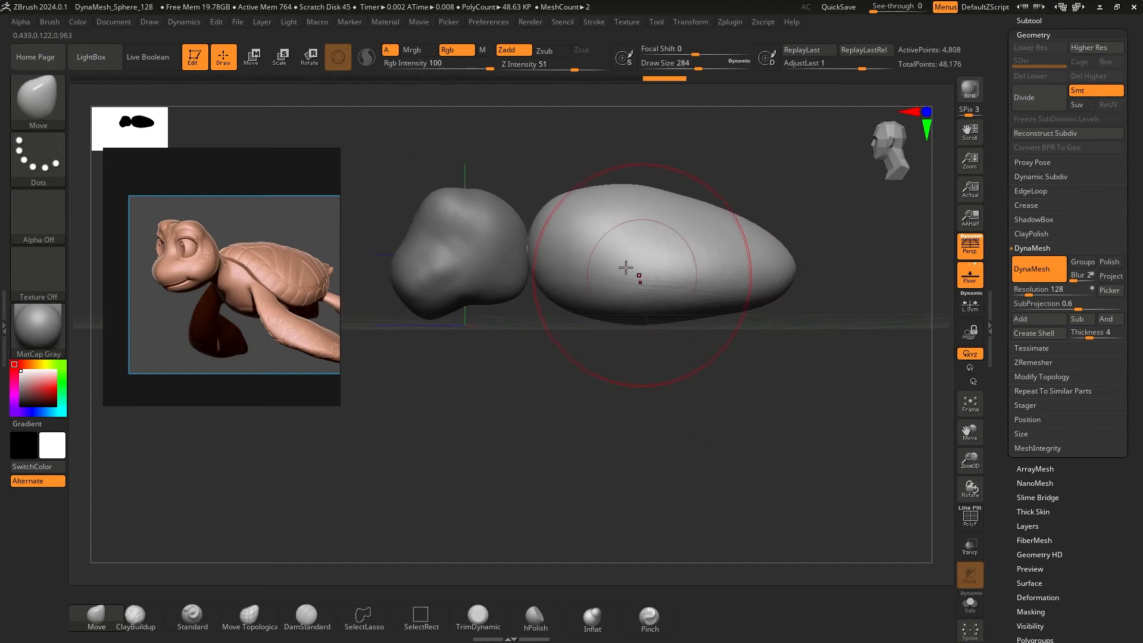
# Lower the body by about 0.13 and shift it away from the head with the gizmo, ending in Draw mode
pyautogui.press('w')
pyautogui.moveTo(517, 257); pyautogui.dragTo(529, 257)
pyautogui.moveTo(598, 177); pyautogui.dragTo(586, 228)
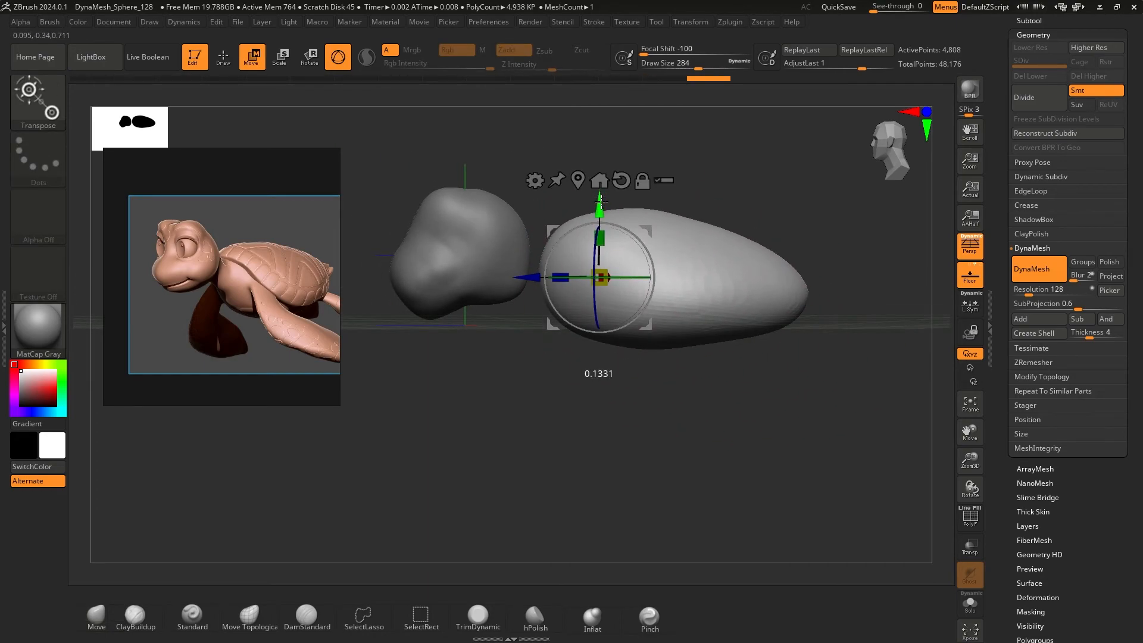
pyautogui.moveTo(521, 281); pyautogui.dragTo(540, 280)
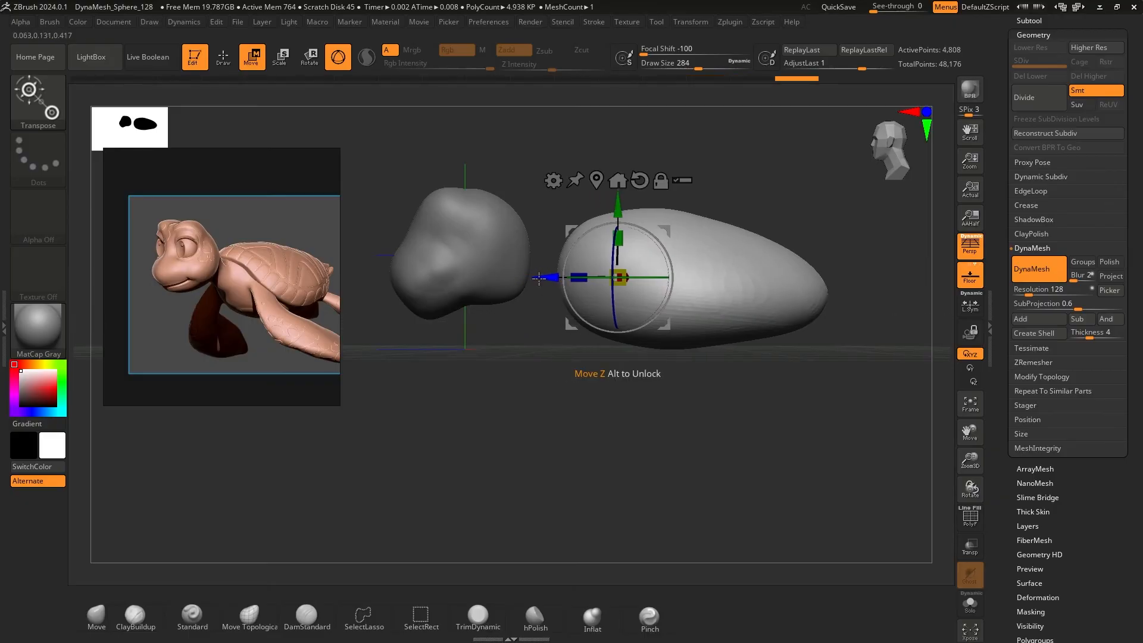
pyautogui.moveTo(665, 257)
pyautogui.mouseDown()
pyautogui.moveTo(658, 240)
pyautogui.moveTo(683, 293)
pyautogui.moveTo(694, 284)
pyautogui.mouseUp()
pyautogui.click(222, 57)
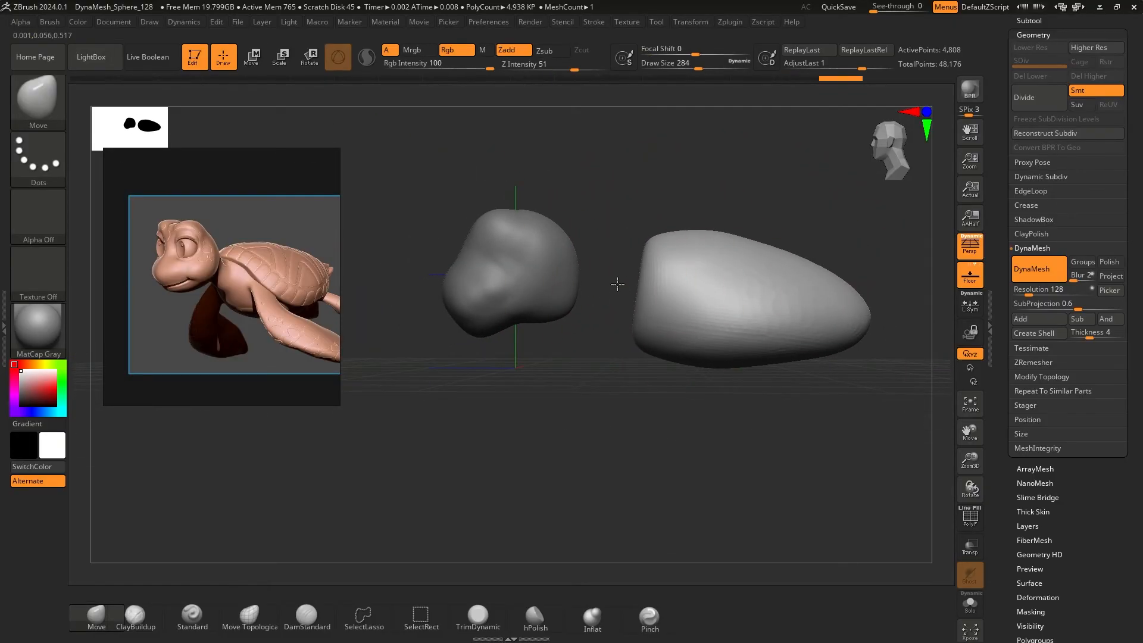
# Reduce the draw size to 40, mask a patch on the body's front end and invert the mask
pyautogui.moveTo(630, 183)
pyautogui.mouseDown()
pyautogui.moveTo(650, 234)
pyautogui.moveTo(626, 276)
pyautogui.mouseUp()
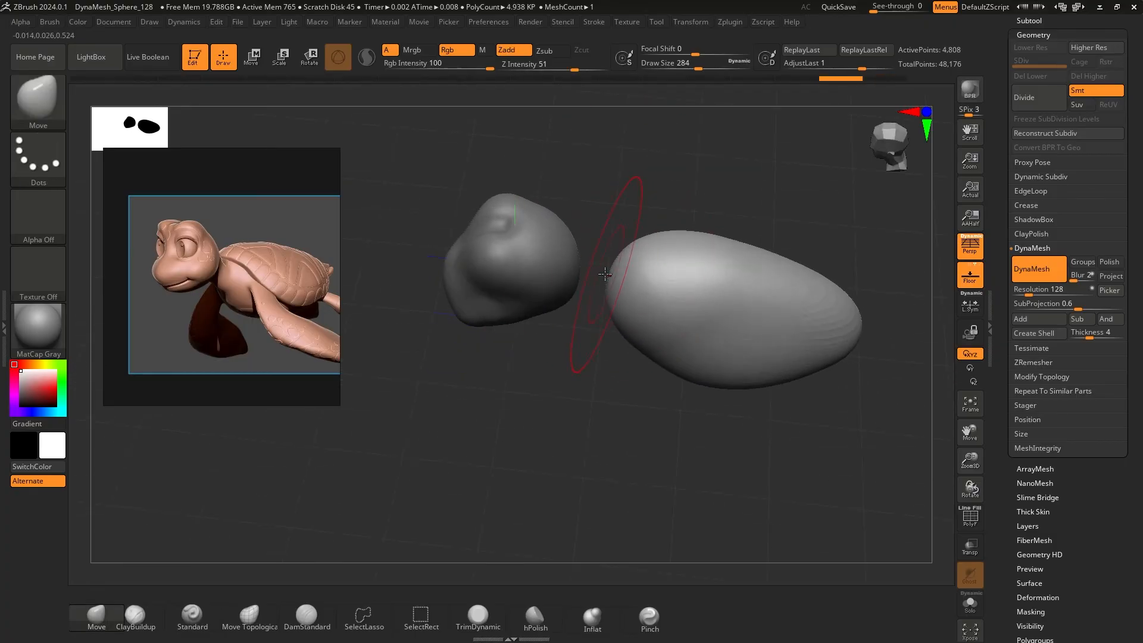
pyautogui.keyDown('alt'); pyautogui.moveTo(659, 215); pyautogui.dragTo(627, 194); pyautogui.keyUp('alt')
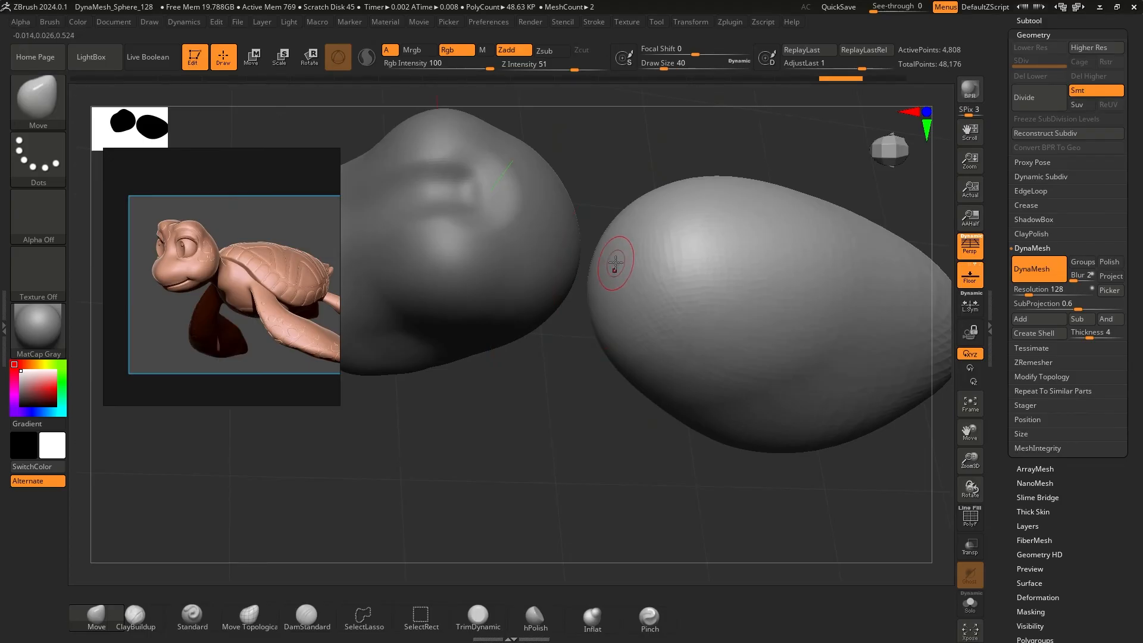
pyautogui.moveTo(612, 255)
pyautogui.keyDown('ctrl'); pyautogui.mouseDown()
pyautogui.moveTo(619, 286)
pyautogui.moveTo(613, 250)
pyautogui.moveTo(630, 244)
pyautogui.moveTo(608, 225)
pyautogui.mouseUp(); pyautogui.keyUp('ctrl')
pyautogui.moveTo(571, 158); pyautogui.dragTo(595, 161)
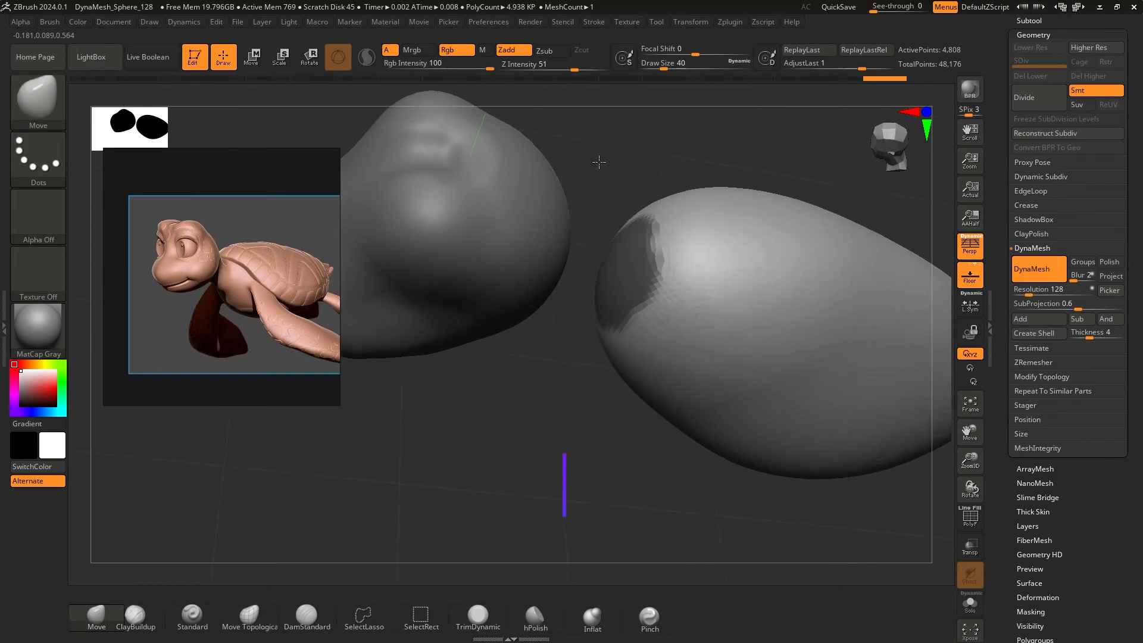
pyautogui.keyDown('ctrl'); pyautogui.click(610, 147); pyautogui.keyUp('ctrl')
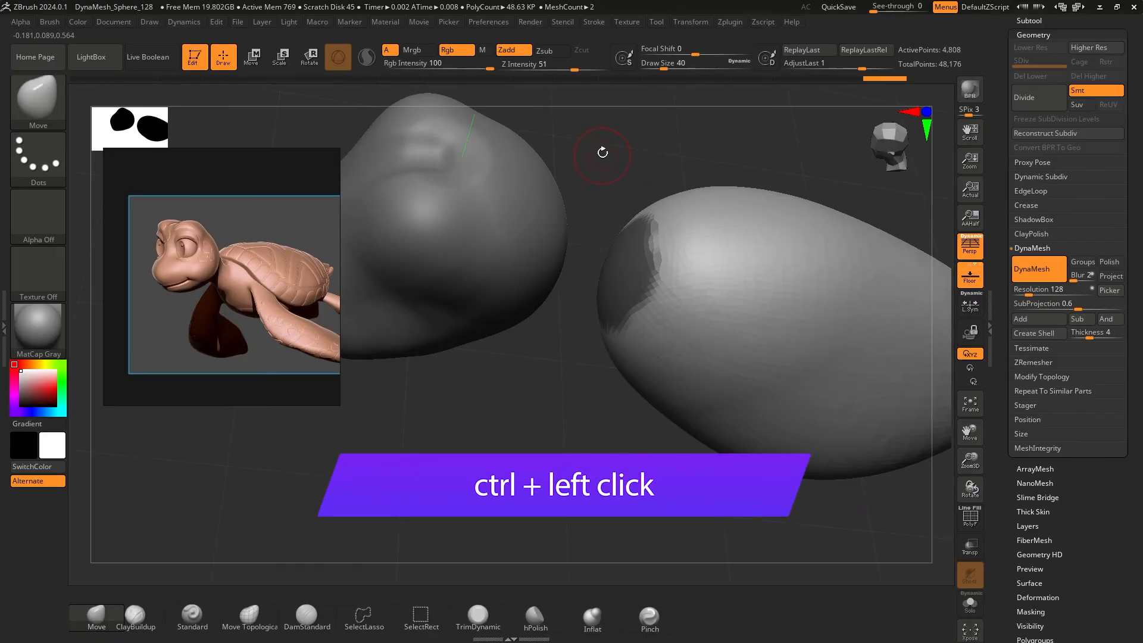
pyautogui.keyDown('ctrl'); pyautogui.click(599, 144); pyautogui.keyUp('ctrl')
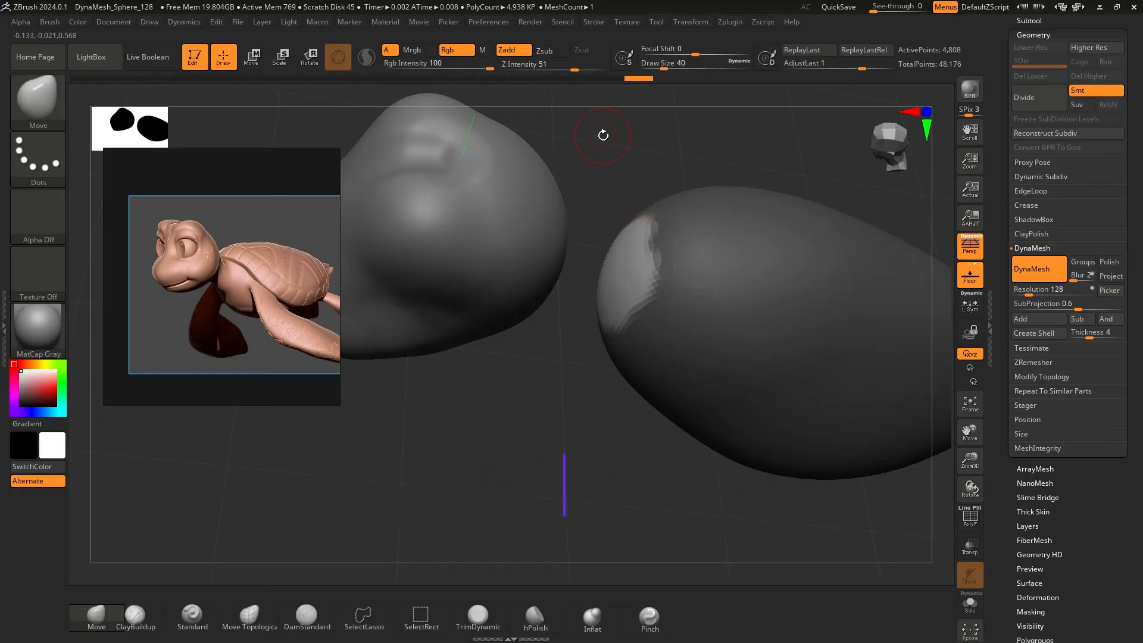
# Move the unmasked front patch of the body toward the head with the gizmo to form a neck
pyautogui.press('ctrl')
pyautogui.press('w')
pyautogui.moveTo(655, 310)
pyautogui.mouseDown()
pyautogui.moveTo(591, 269)
pyautogui.moveTo(553, 269)
pyautogui.mouseUp()
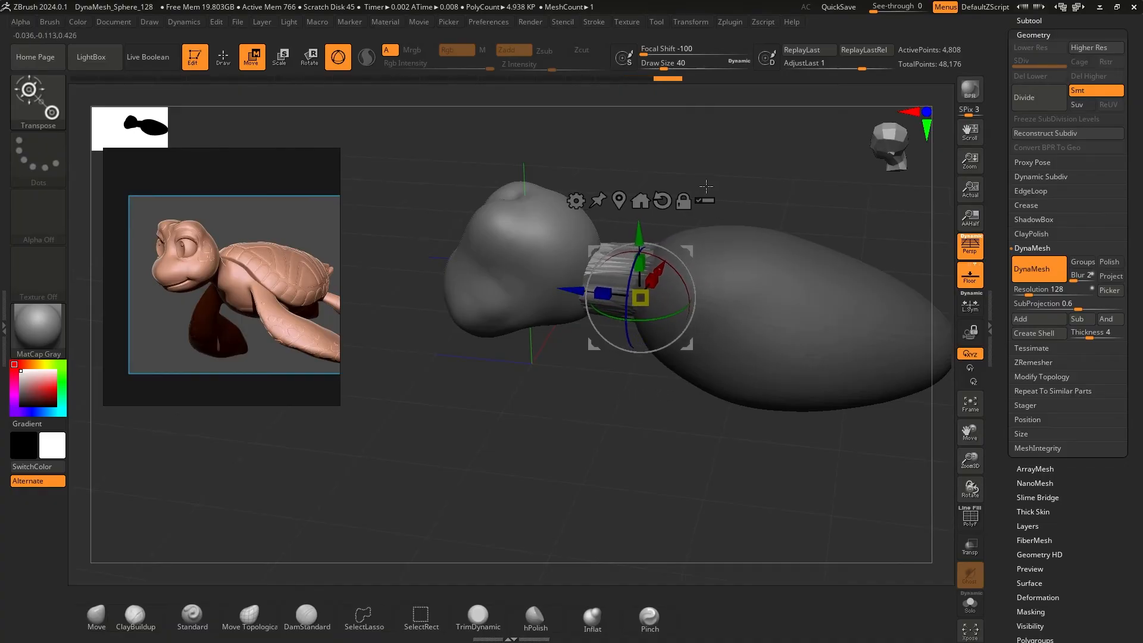
pyautogui.moveTo(708, 244)
pyautogui.mouseDown()
pyautogui.moveTo(765, 187)
pyautogui.moveTo(747, 150)
pyautogui.moveTo(708, 239)
pyautogui.mouseUp()
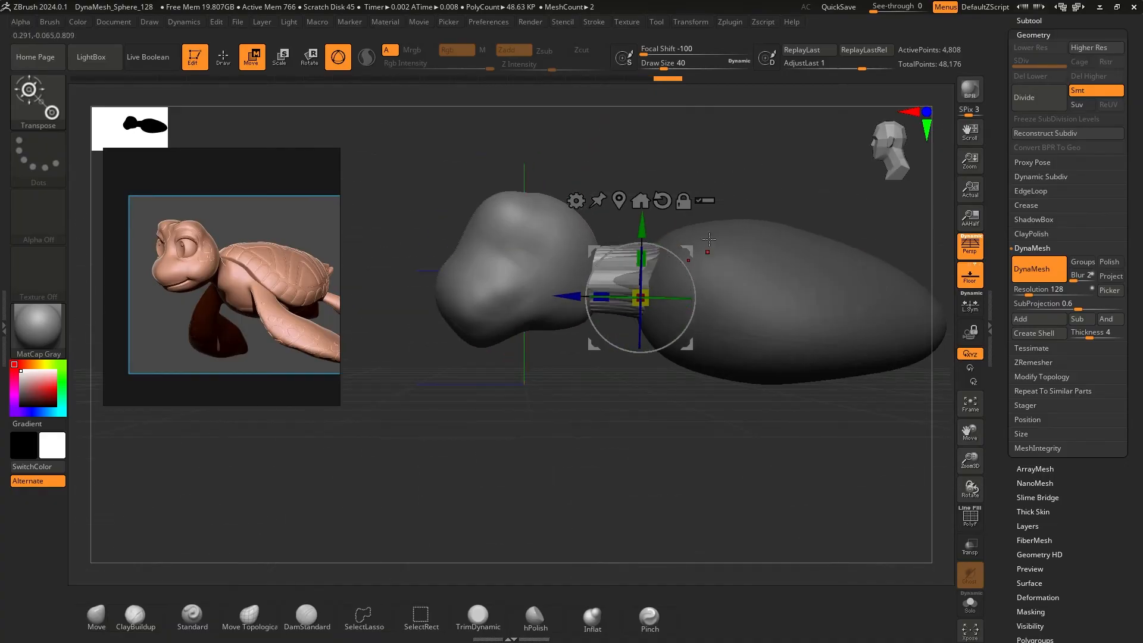
# Return to Draw mode, clear the body's mask and remesh the stretched neck with DynaMesh
pyautogui.click(231, 60)
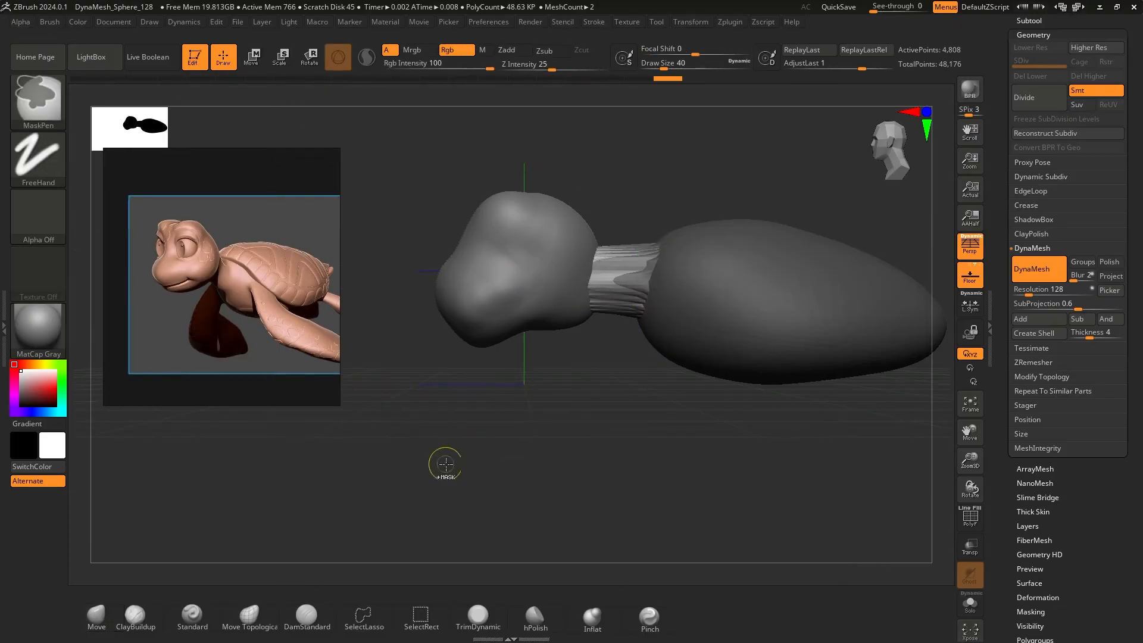
pyautogui.keyDown('alt'); pyautogui.click(600, 325); pyautogui.keyUp('alt')
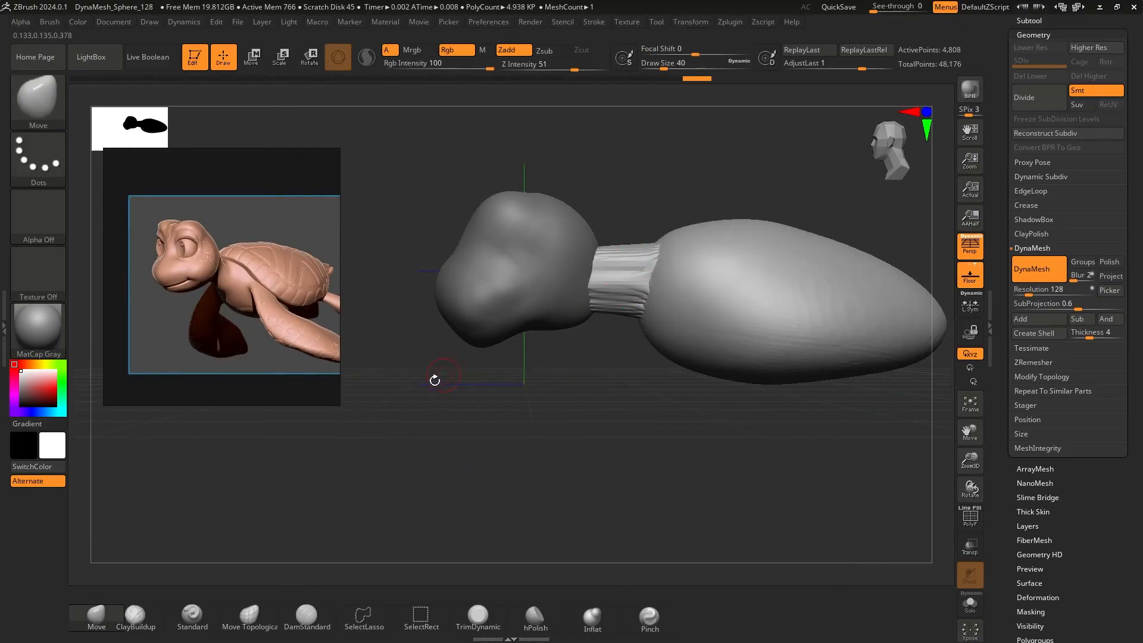
pyautogui.moveTo(574, 318); pyautogui.dragTo(444, 357, button='right')
# Make the head the active subtool and move it slightly back onto the neck, ending in Draw mode
pyautogui.keyDown('alt'); pyautogui.click(451, 201); pyautogui.keyUp('alt')
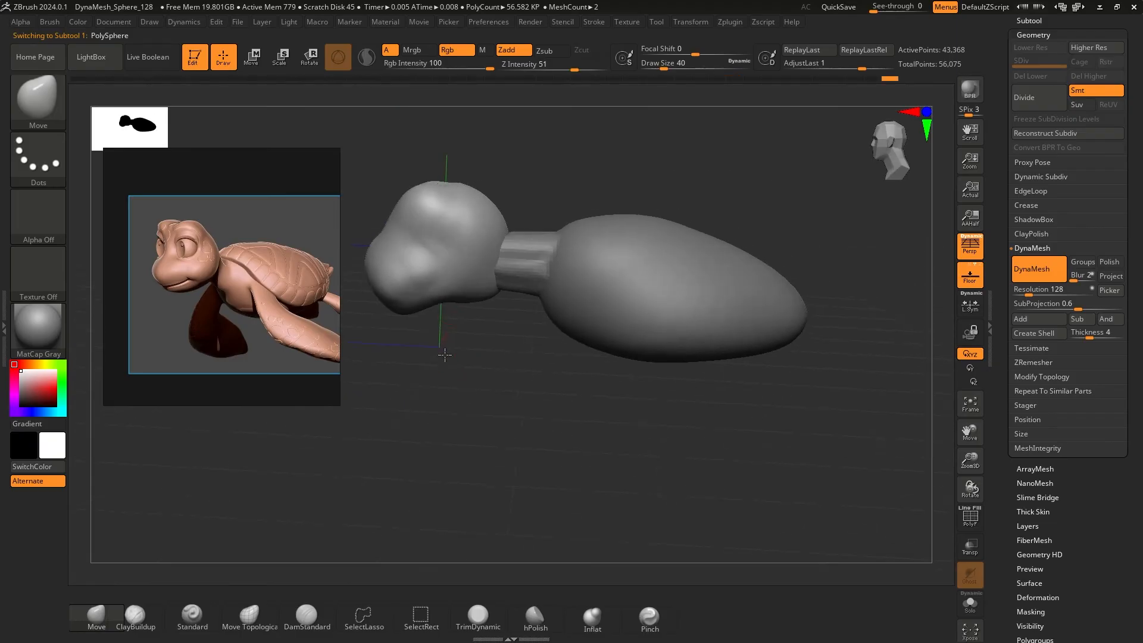
pyautogui.press('w')
pyautogui.moveTo(521, 251); pyautogui.dragTo(446, 323, button='right')
pyautogui.moveTo(405, 278); pyautogui.dragTo(427, 278)
pyautogui.keyDown('shift'); pyautogui.moveTo(559, 434); pyautogui.dragTo(569, 405, button='right'); pyautogui.keyUp('shift')
pyautogui.click(224, 57)
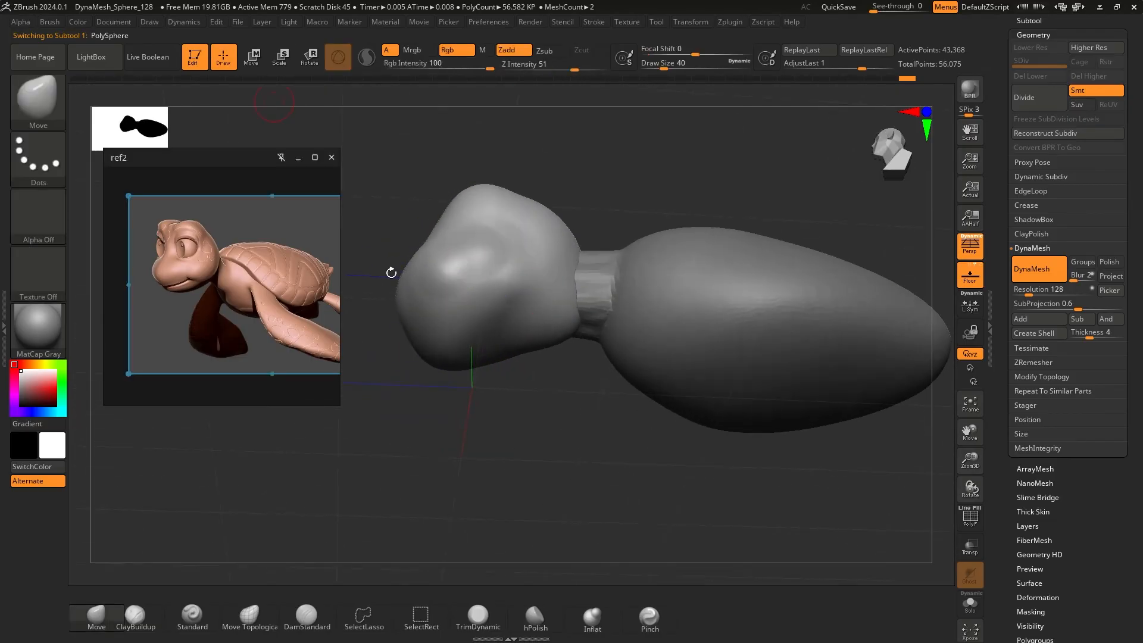
# Merge the PolySphere head down with the PM3D_Sphere3D1 body into a single subtool, accepting that it cannot be undone
pyautogui.moveTo(390, 268)
pyautogui.mouseDown(button='right')
pyautogui.moveTo(543, 375)
pyautogui.moveTo(551, 400)
pyautogui.mouseUp(button='right')
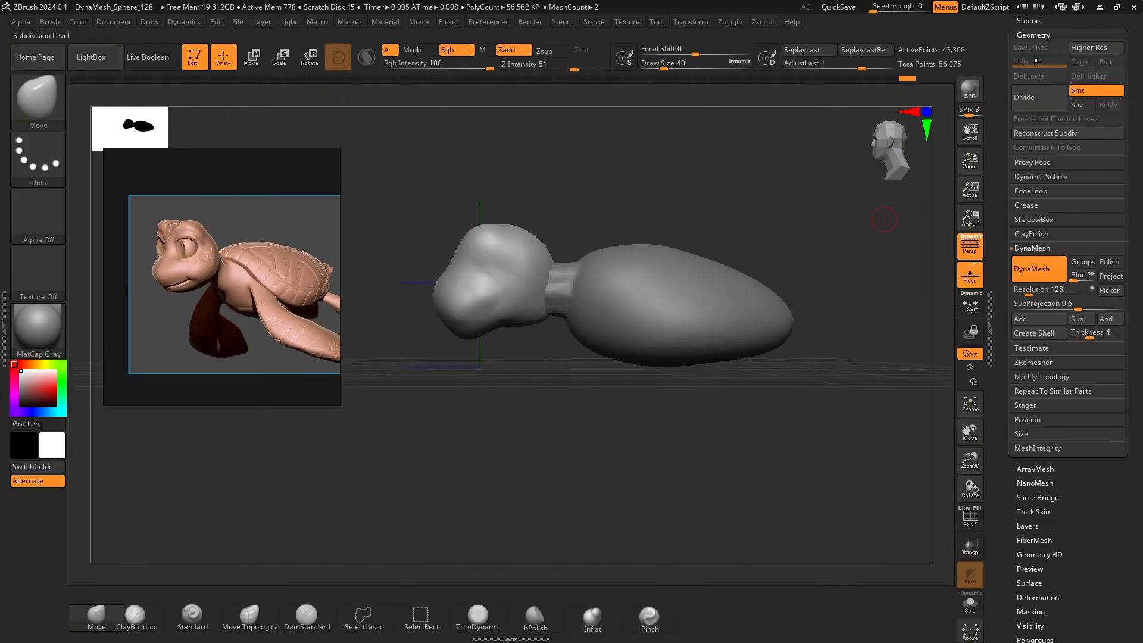
pyautogui.click(1029, 19)
pyautogui.moveTo(1038, 68)
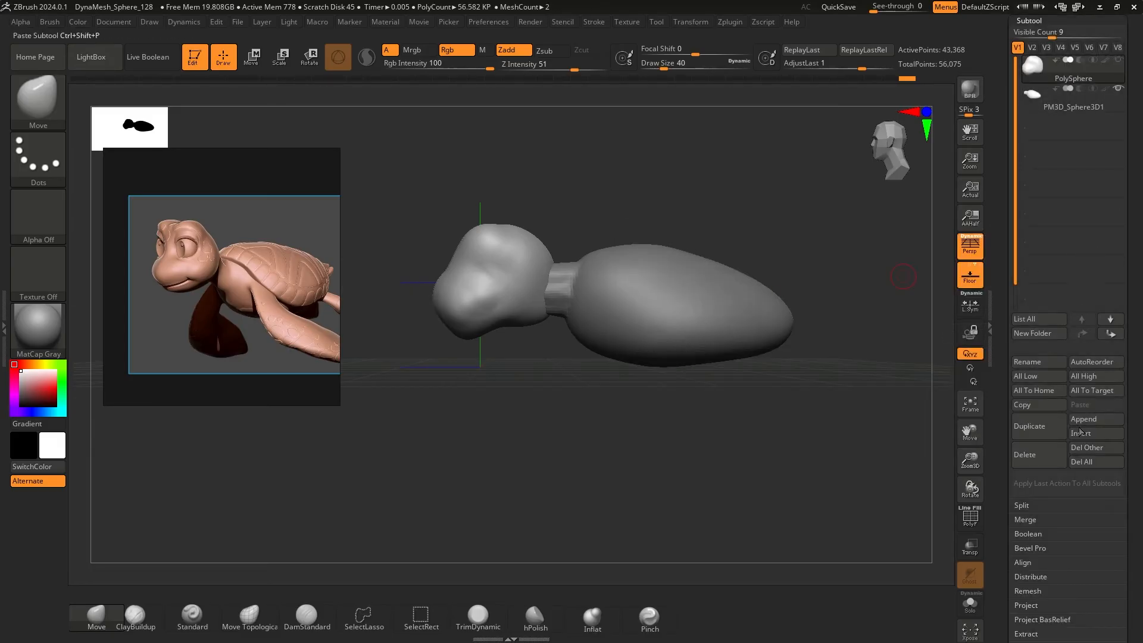
pyautogui.click(1026, 520)
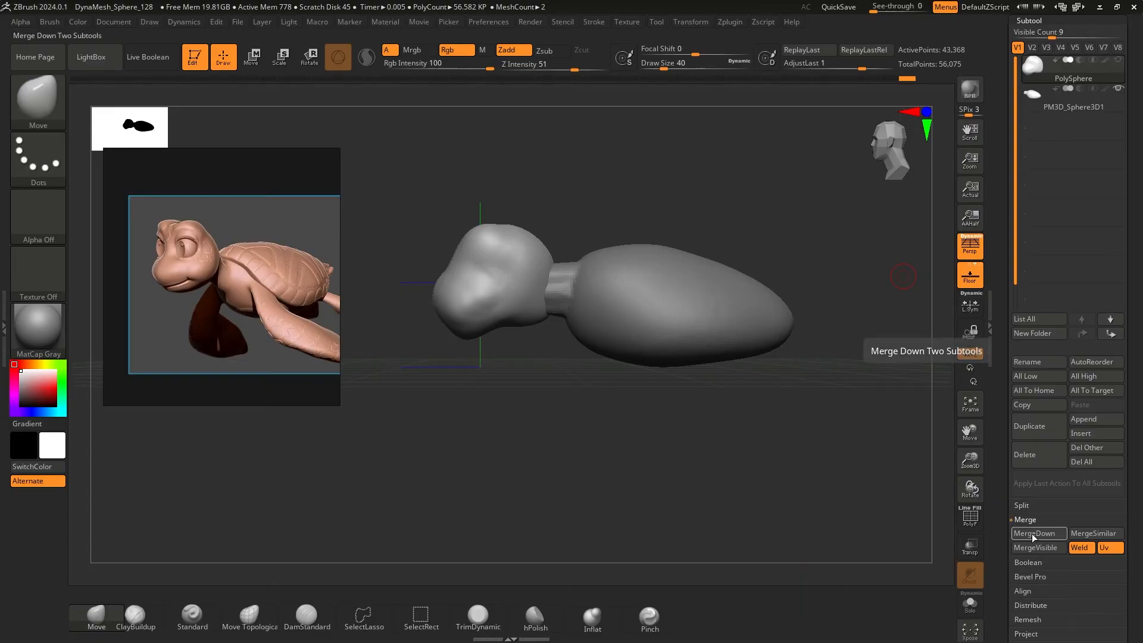
pyautogui.click(1032, 533)
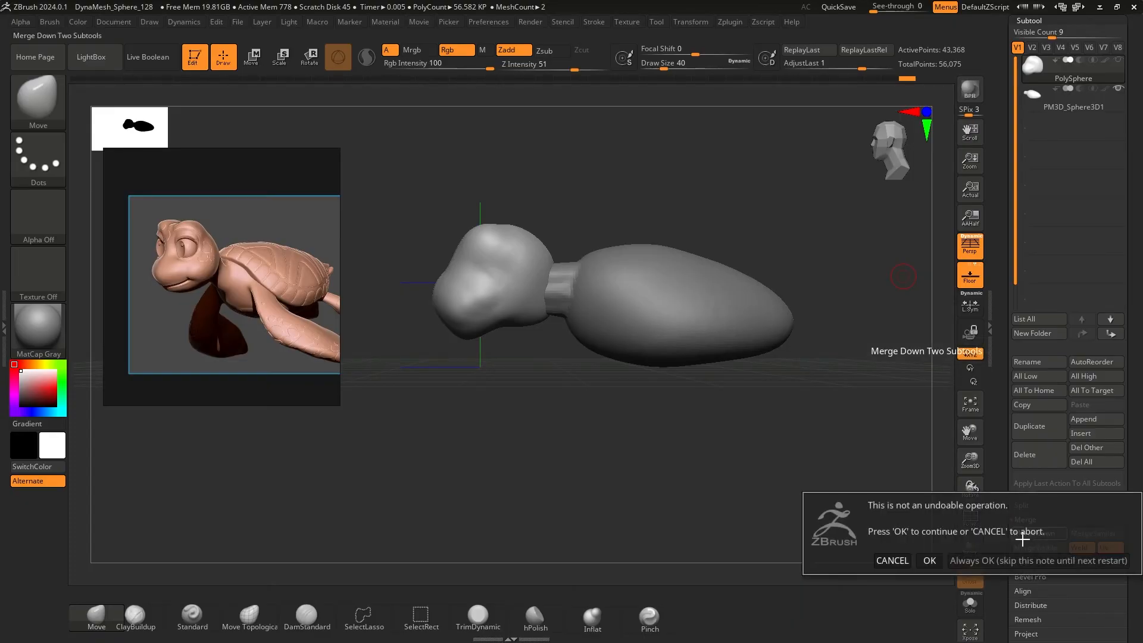
pyautogui.click(931, 560)
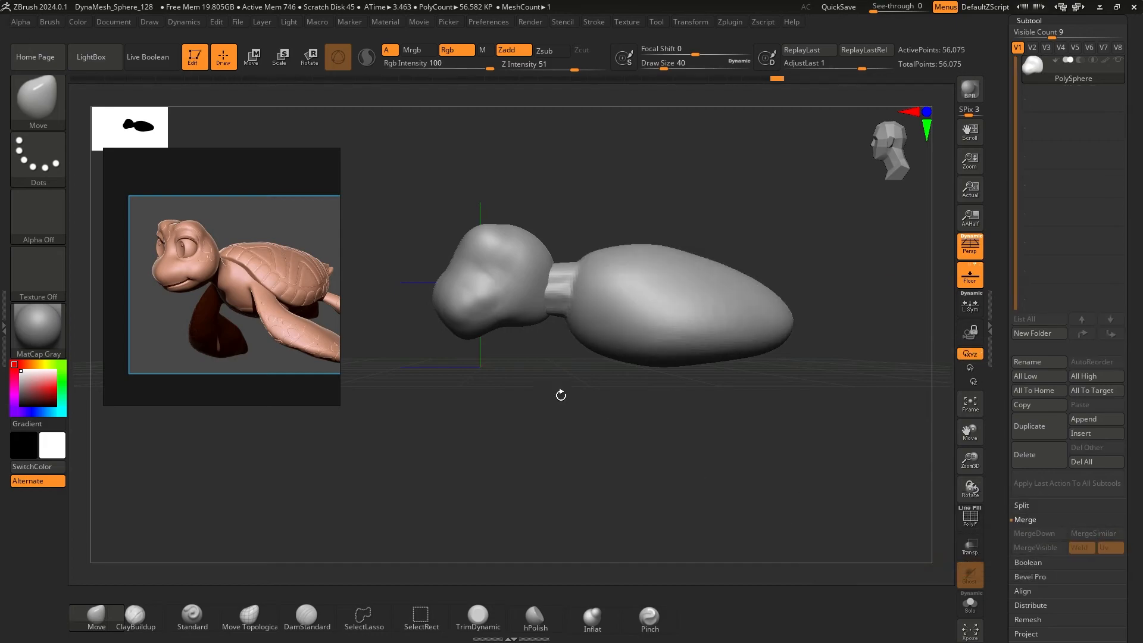
pyautogui.moveTo(607, 184)
pyautogui.mouseDown()
pyautogui.moveTo(645, 216)
pyautogui.moveTo(605, 179)
pyautogui.moveTo(613, 197)
pyautogui.mouseUp()
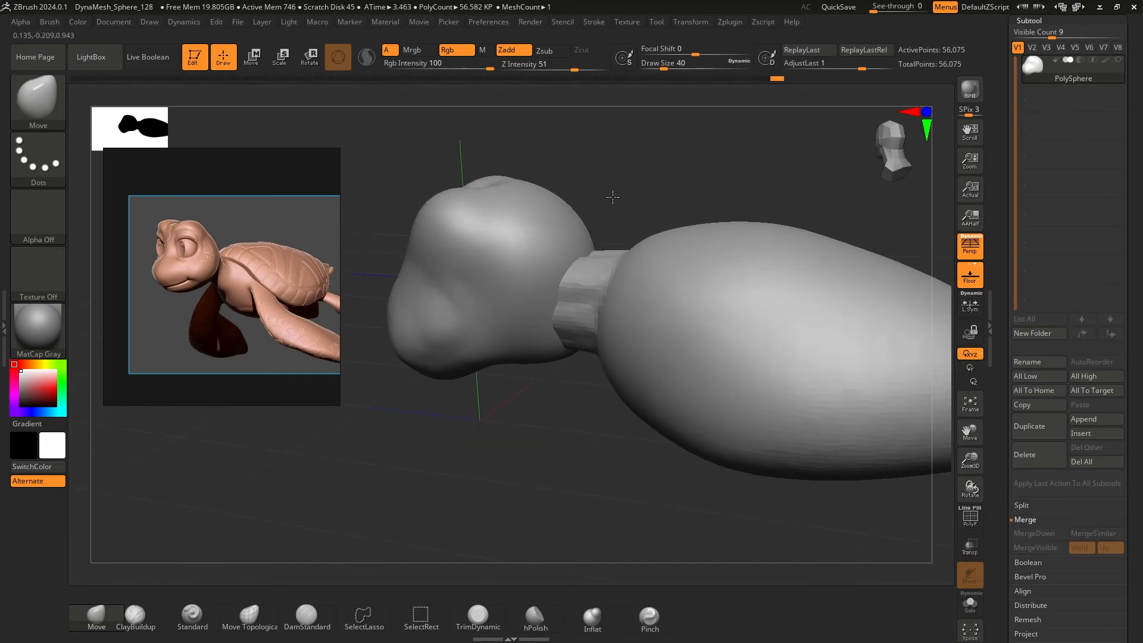
# Remesh the merged head and body with DynaMesh at resolution 128 so they fuse into one continuous surface
pyautogui.click(1031, 22)
pyautogui.click(1028, 36)
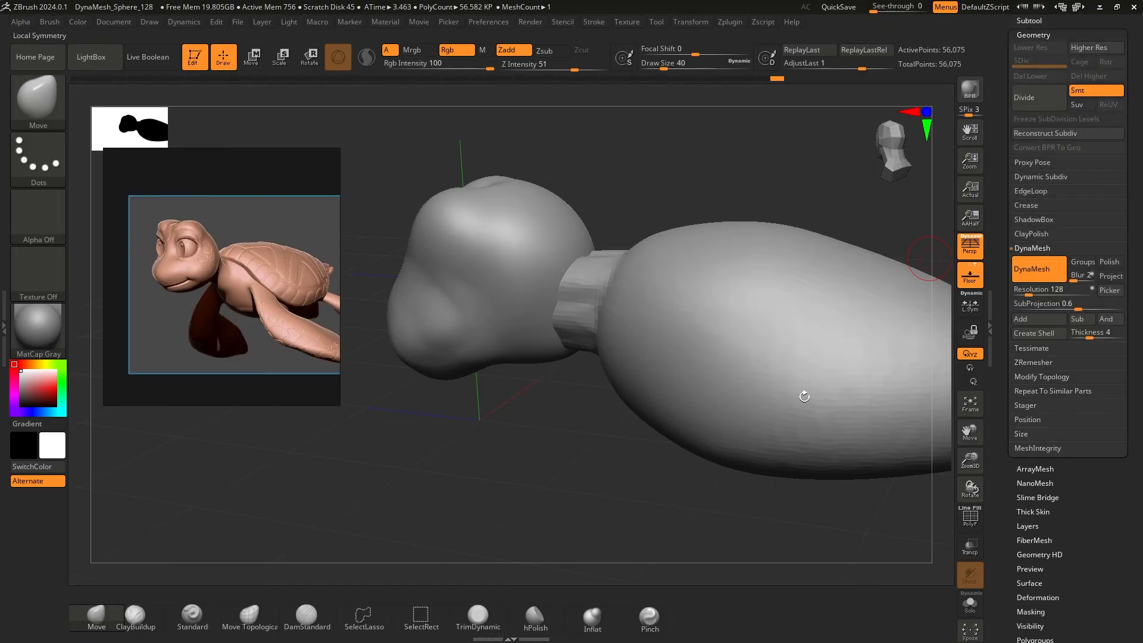
pyautogui.keyDown('ctrl'); pyautogui.moveTo(386, 436); pyautogui.dragTo(446, 500); pyautogui.keyUp('ctrl')
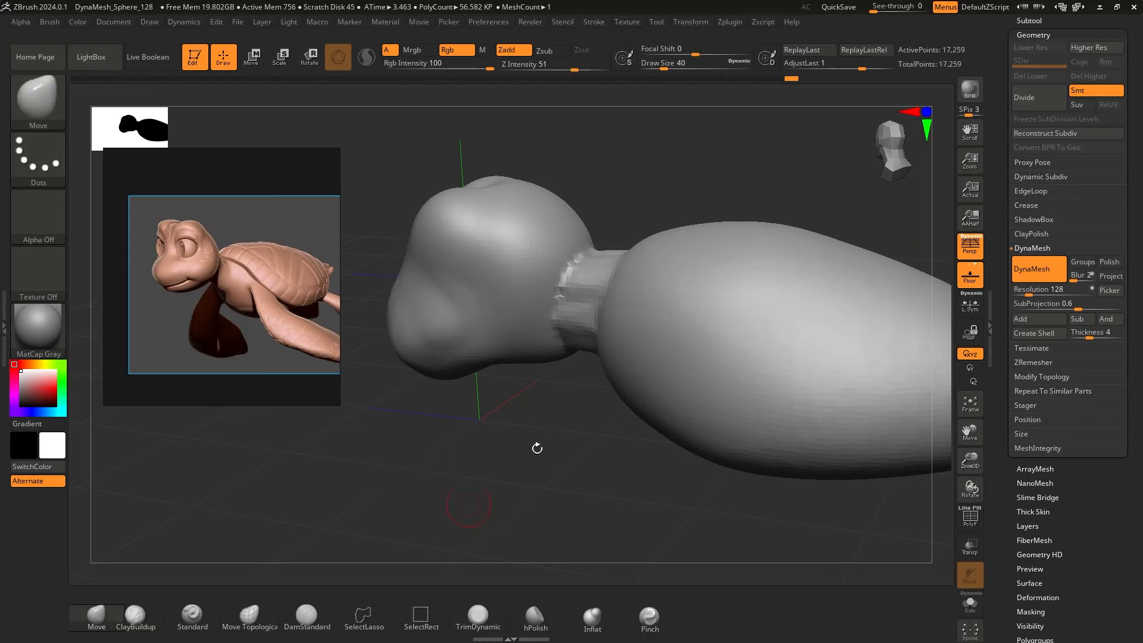
# Smooth the rough seam between head and neck and the neck's transition into the body
pyautogui.moveTo(469, 395)
pyautogui.mouseDown()
pyautogui.moveTo(594, 285)
pyautogui.moveTo(574, 326)
pyautogui.mouseUp()
pyautogui.press('shift')
pyautogui.moveTo(599, 414); pyautogui.dragTo(640, 399)
pyautogui.keyDown('shift'); pyautogui.moveTo(589, 306); pyautogui.dragTo(587, 352); pyautogui.keyUp('shift')
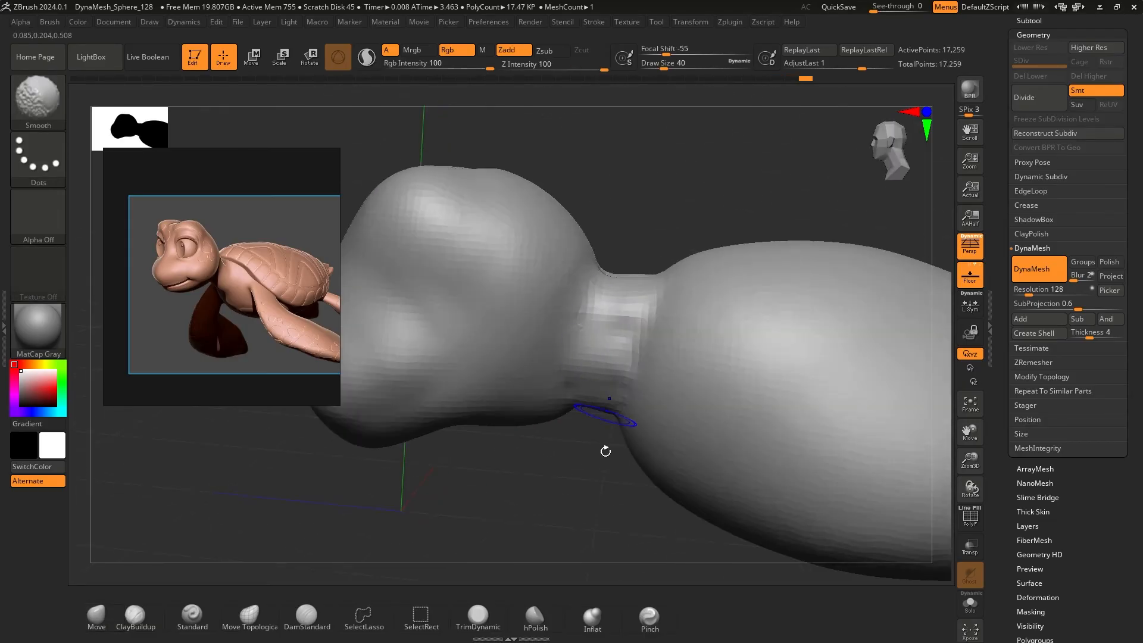
pyautogui.moveTo(605, 449)
pyautogui.mouseDown()
pyautogui.moveTo(618, 357)
pyautogui.moveTo(586, 391)
pyautogui.mouseUp()
pyautogui.moveTo(679, 269); pyautogui.dragTo(646, 321)
pyautogui.moveTo(623, 360)
pyautogui.keyDown('shift'); pyautogui.mouseDown()
pyautogui.moveTo(584, 420)
pyautogui.moveTo(605, 382)
pyautogui.mouseUp(); pyautogui.keyUp('shift')
pyautogui.press('f')
pyautogui.moveTo(743, 303)
pyautogui.keyDown('shift'); pyautogui.mouseDown()
pyautogui.moveTo(756, 248)
pyautogui.moveTo(758, 283)
pyautogui.moveTo(699, 274)
pyautogui.moveTo(724, 245)
pyautogui.moveTo(648, 215)
pyautogui.moveTo(616, 298)
pyautogui.moveTo(675, 295)
pyautogui.moveTo(611, 263)
pyautogui.moveTo(687, 291)
pyautogui.moveTo(690, 250)
pyautogui.moveTo(742, 199)
pyautogui.moveTo(604, 181)
pyautogui.moveTo(562, 197)
pyautogui.mouseUp(); pyautogui.keyUp('shift')
pyautogui.moveTo(637, 214); pyautogui.dragTo(631, 302)
pyautogui.moveTo(649, 253); pyautogui.dragTo(738, 257)
pyautogui.moveTo(583, 324); pyautogui.dragTo(676, 324)
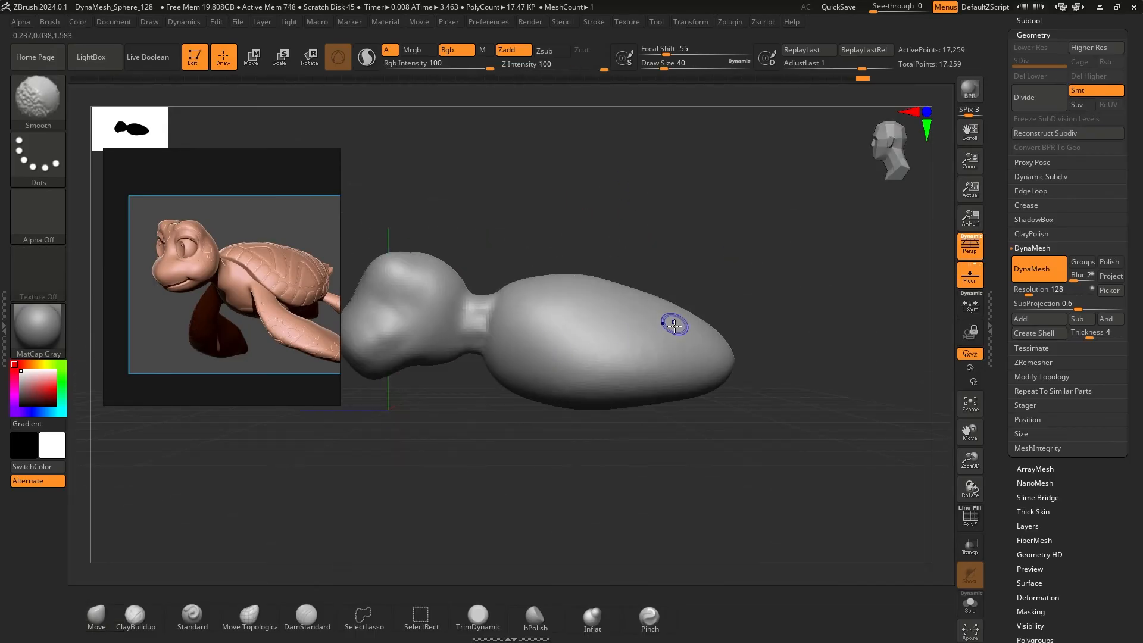
# Reshape the turtle's body with the Move brush at draw size 208, checking it from several angles
pyautogui.moveTo(577, 434); pyautogui.dragTo(288, 547)
pyautogui.press('b')
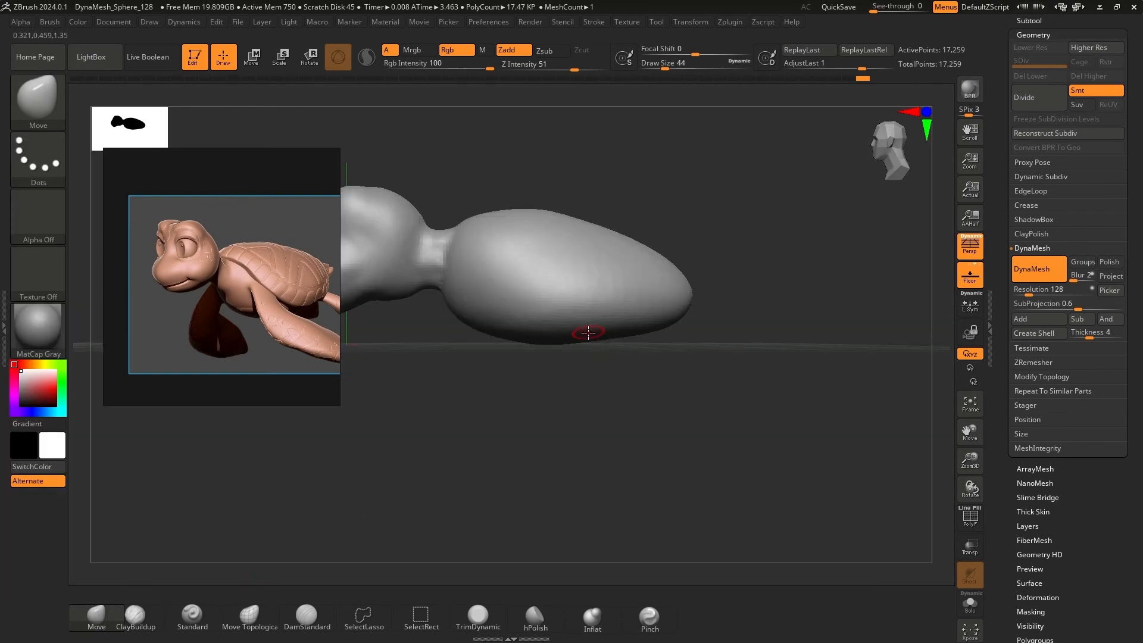
pyautogui.moveTo(506, 352); pyautogui.dragTo(484, 327)
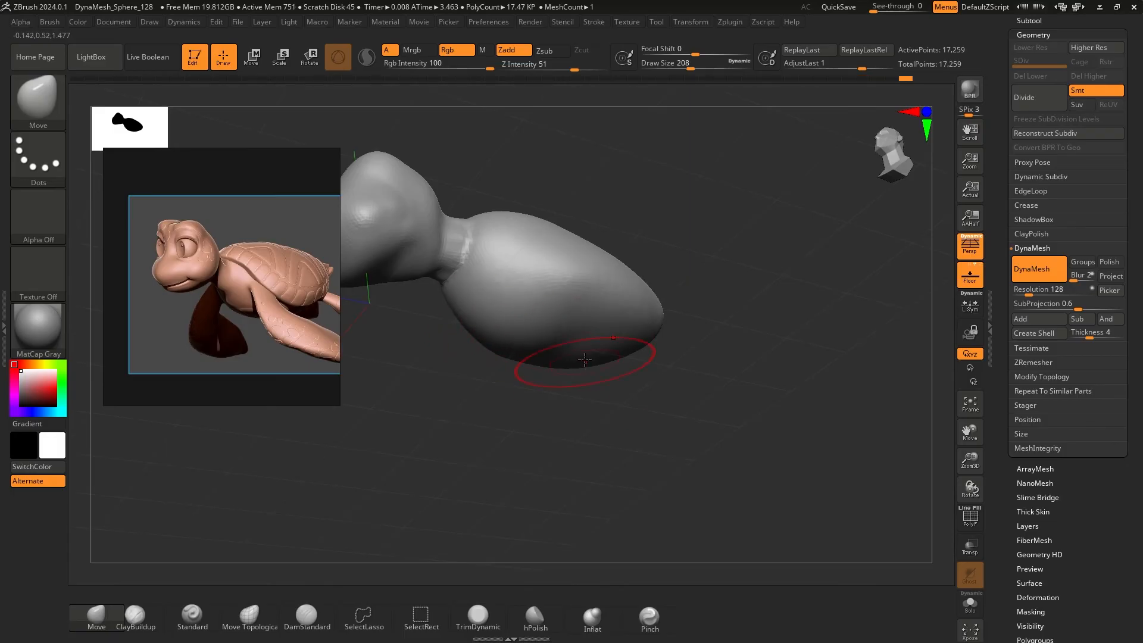
pyautogui.moveTo(734, 413)
pyautogui.mouseDown()
pyautogui.moveTo(663, 337)
pyautogui.moveTo(692, 348)
pyautogui.moveTo(661, 343)
pyautogui.mouseUp()
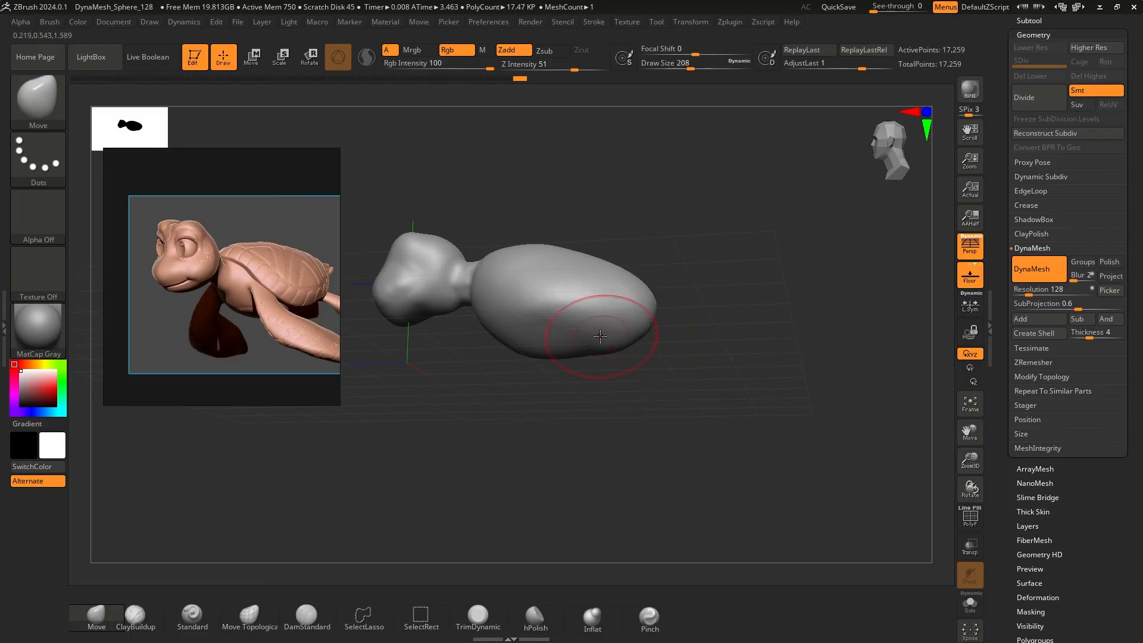
pyautogui.moveTo(547, 419)
pyautogui.mouseDown()
pyautogui.moveTo(613, 345)
pyautogui.moveTo(603, 361)
pyautogui.moveTo(653, 395)
pyautogui.moveTo(677, 356)
pyautogui.moveTo(488, 417)
pyautogui.moveTo(523, 437)
pyautogui.moveTo(565, 433)
pyautogui.mouseUp()
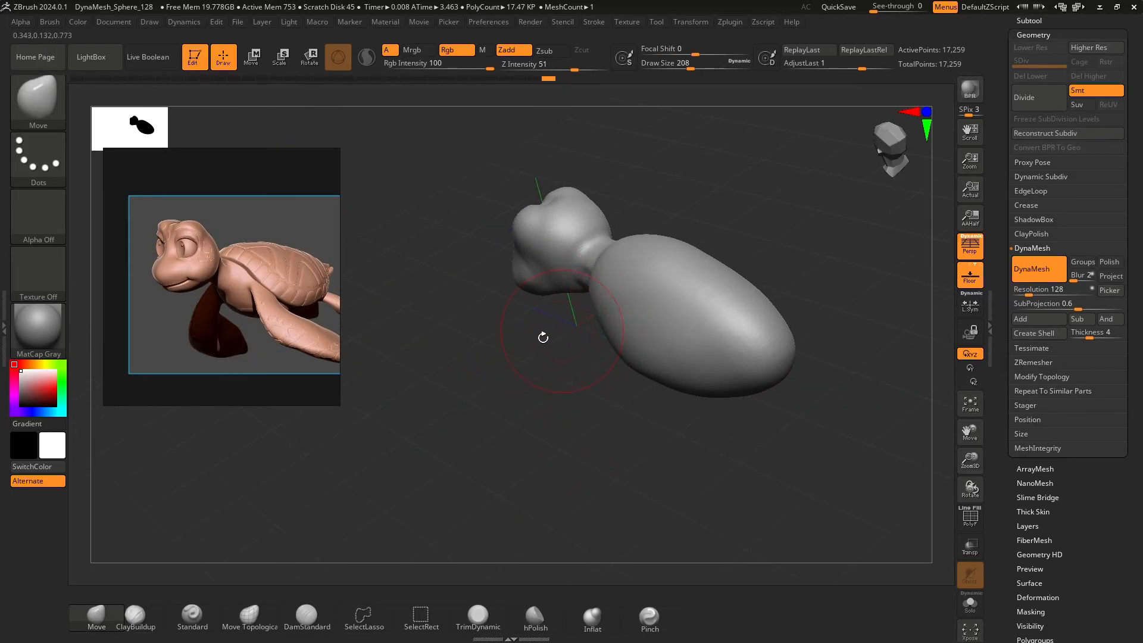
pyautogui.moveTo(490, 435); pyautogui.dragTo(598, 421)
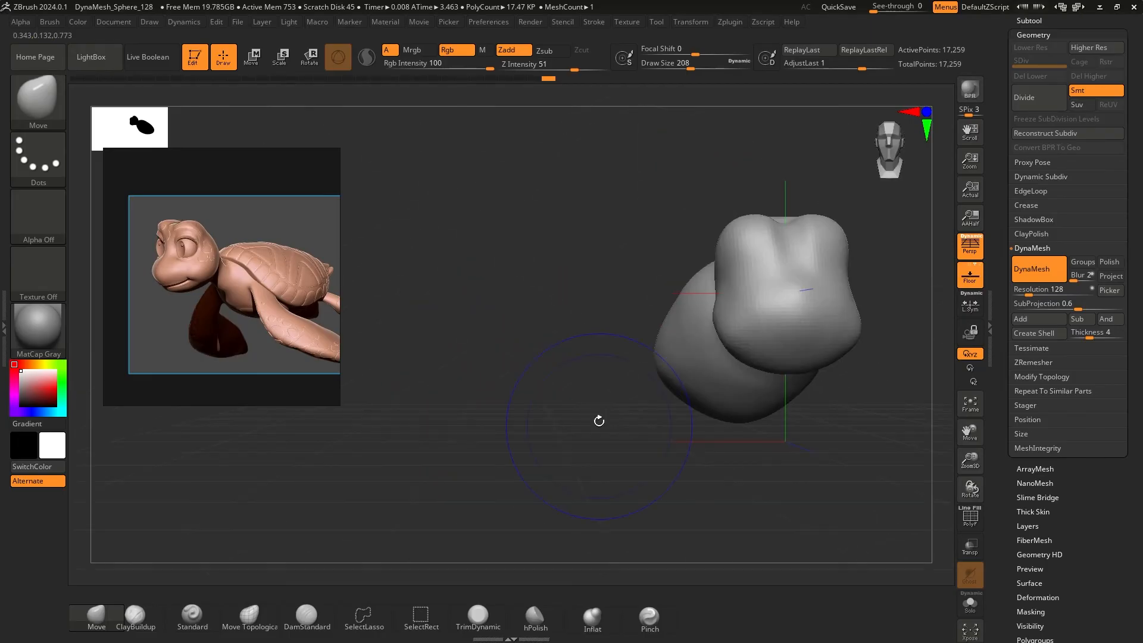
# Insert a sphere as a new subtool, make it active and bring up the transform gizmo on it
pyautogui.moveTo(750, 457); pyautogui.dragTo(579, 423)
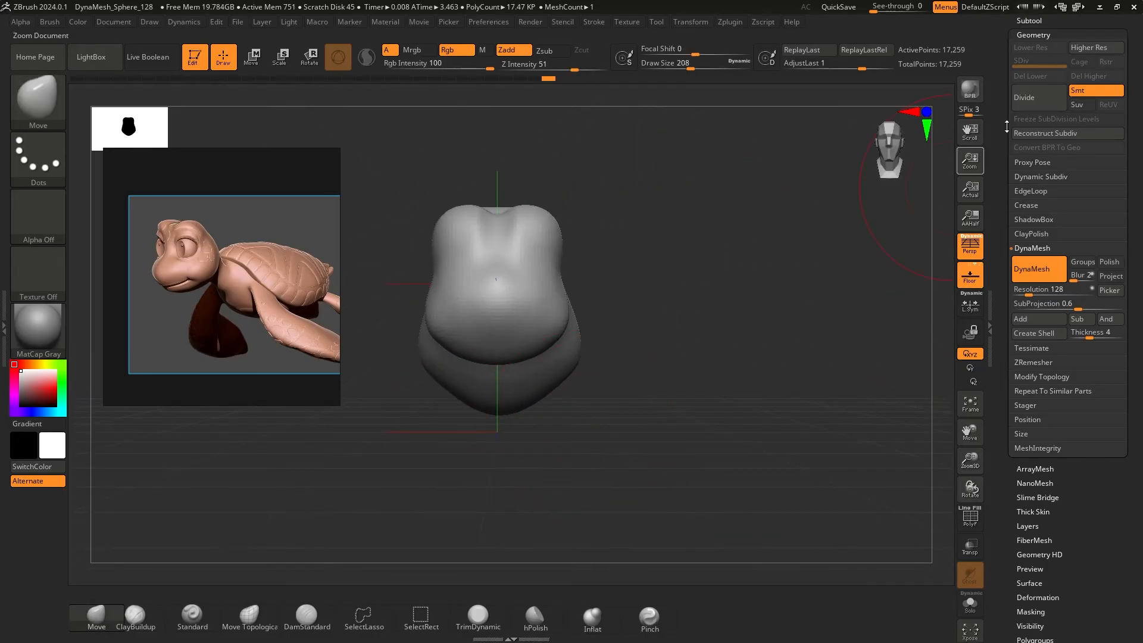
pyautogui.click(1028, 21)
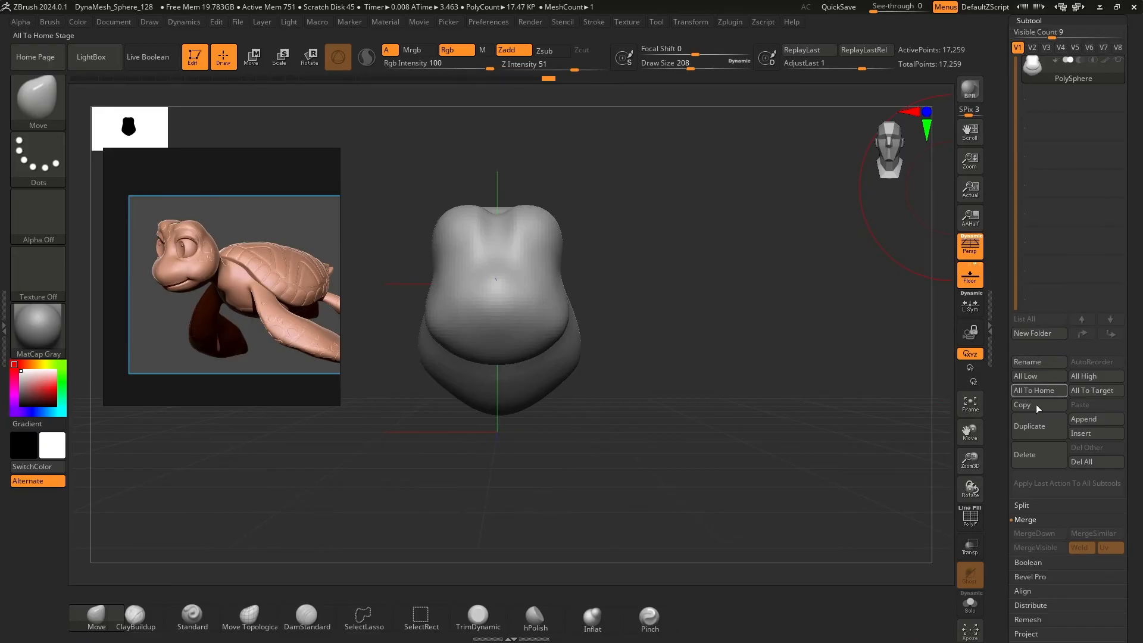
pyautogui.click(1081, 435)
pyautogui.click(794, 402)
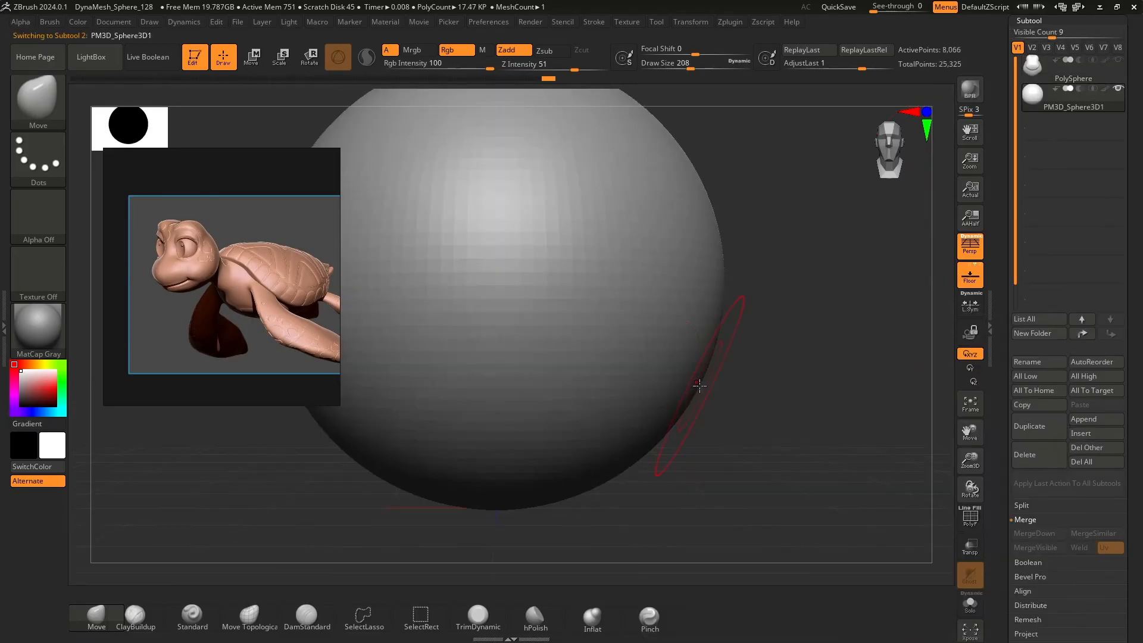
pyautogui.press('r')
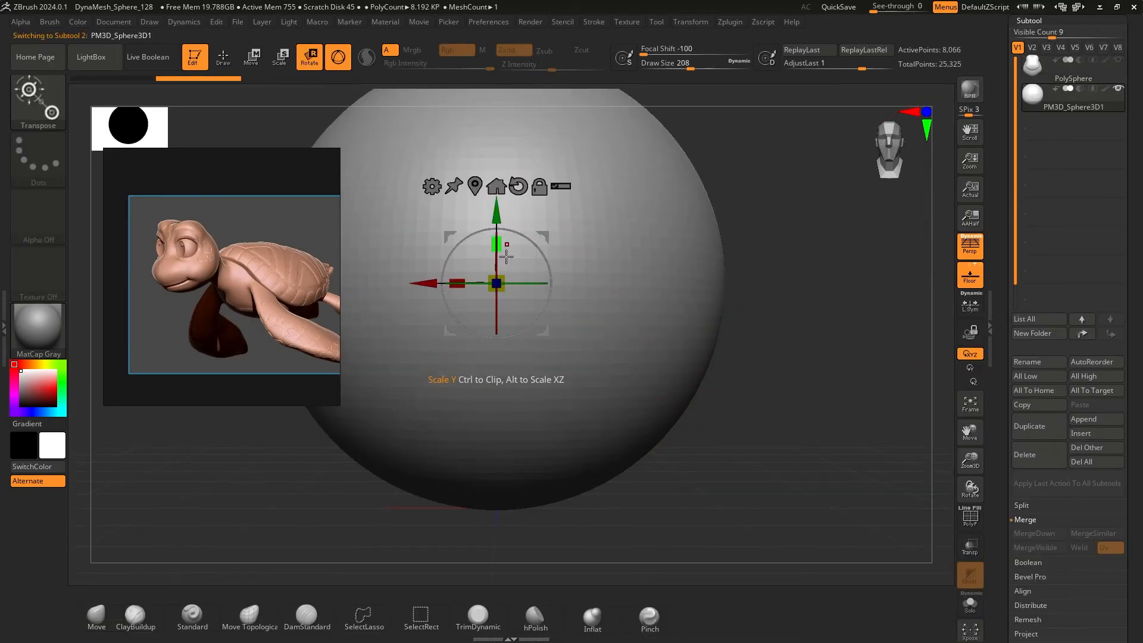
pyautogui.moveTo(504, 280); pyautogui.dragTo(269, 278)
pyautogui.moveTo(420, 284); pyautogui.dragTo(499, 286)
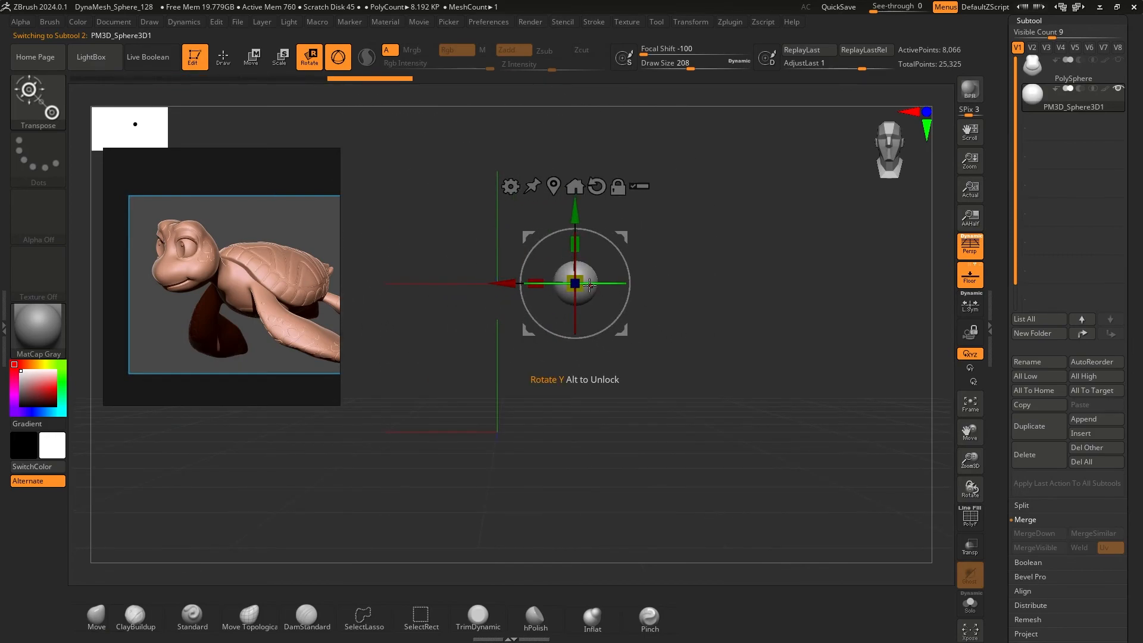
pyautogui.hotkey('ctrl', 'z')
pyautogui.hotkey('ctrl', 'z')
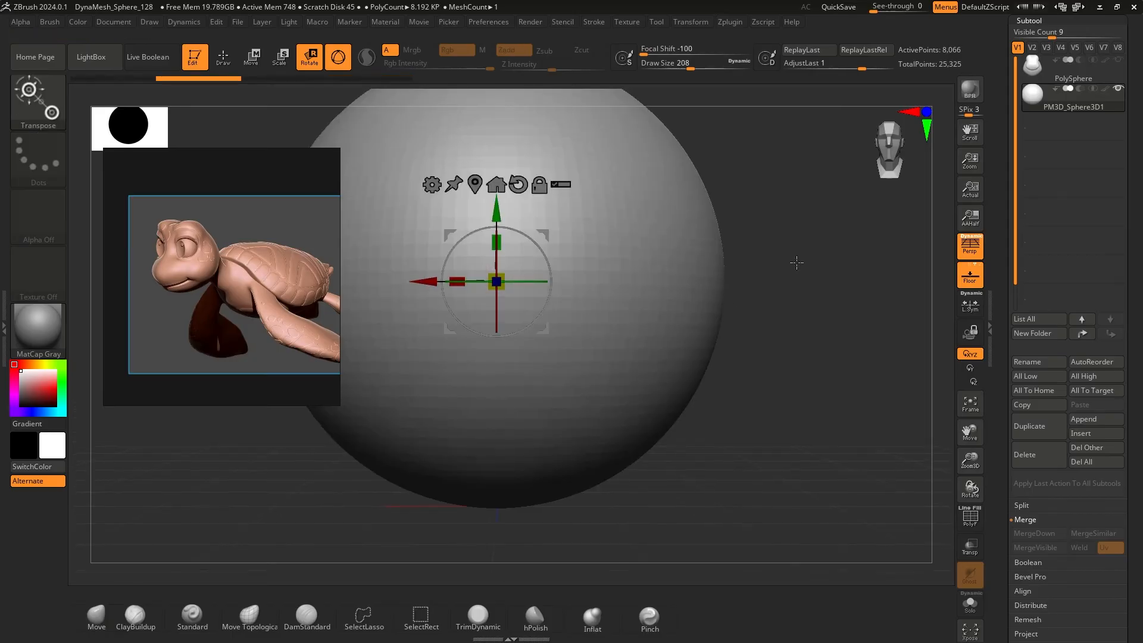
# Scale the sphere down uniformly, show the PolySphere subtool again and shift the sphere sideways beside the head, ending in Draw mode
pyautogui.keyDown('alt'); pyautogui.moveTo(796, 263); pyautogui.dragTo(726, 259); pyautogui.keyUp('alt')
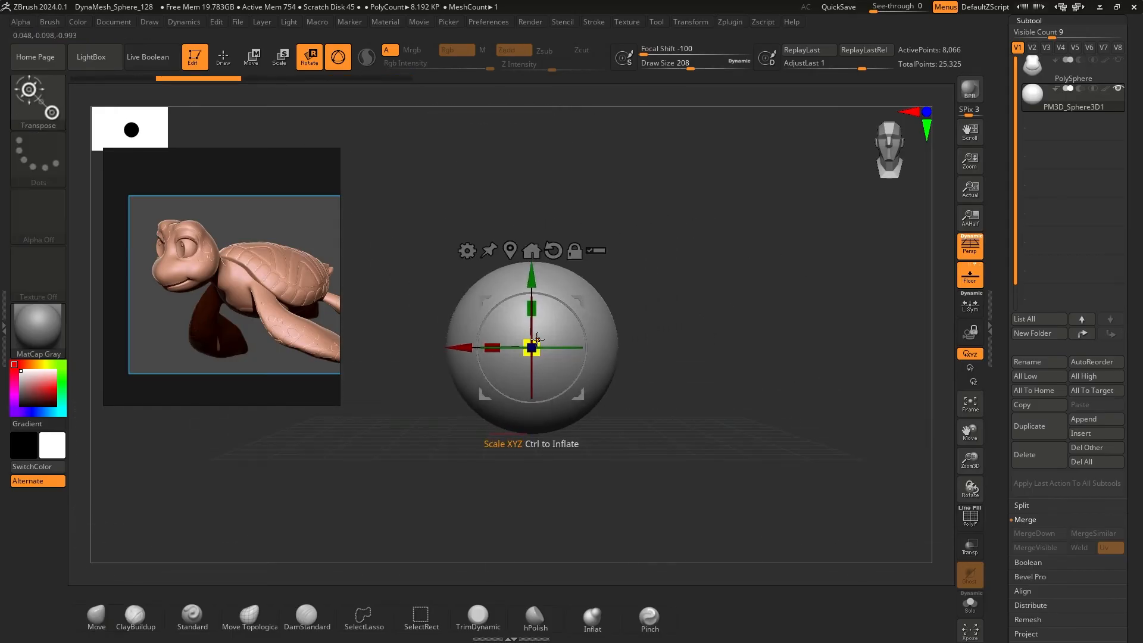
pyautogui.moveTo(537, 338); pyautogui.dragTo(470, 339)
pyautogui.click(1117, 60)
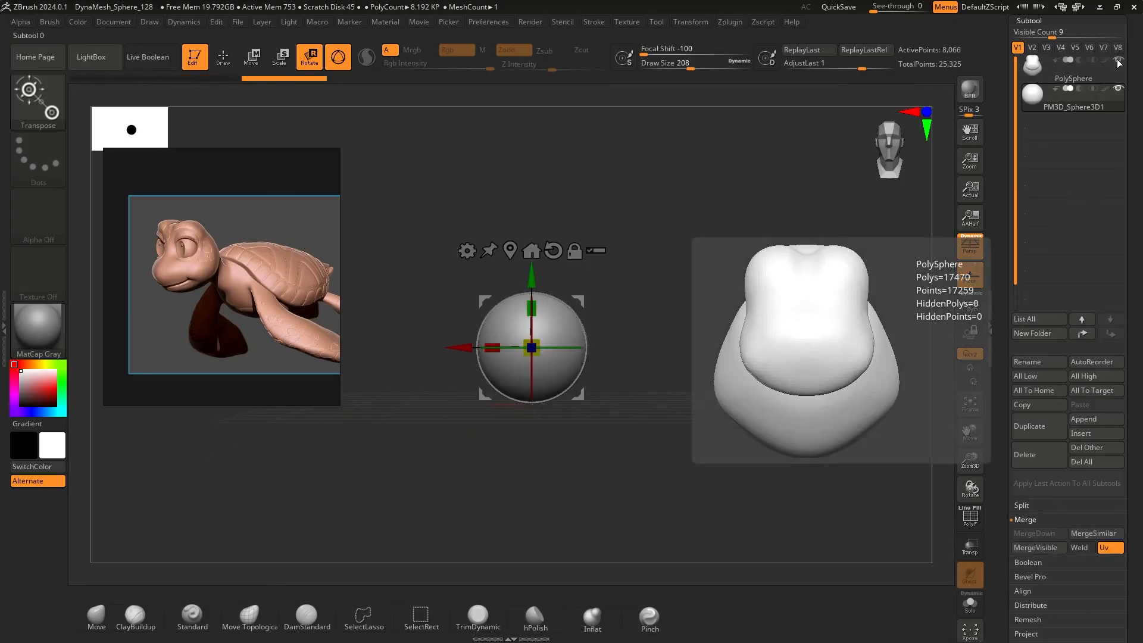
pyautogui.moveTo(542, 339); pyautogui.dragTo(502, 331)
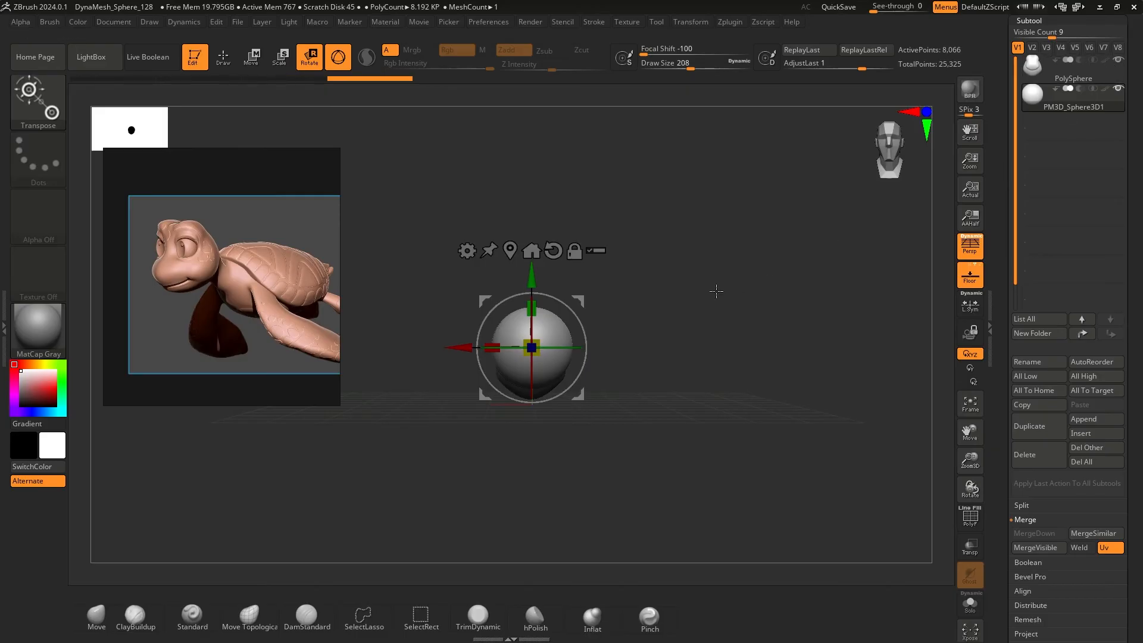
pyautogui.moveTo(473, 348); pyautogui.dragTo(591, 348)
pyautogui.moveTo(556, 235)
pyautogui.mouseDown()
pyautogui.moveTo(520, 255)
pyautogui.moveTo(605, 202)
pyautogui.moveTo(531, 192)
pyautogui.mouseUp()
pyautogui.click(223, 60)
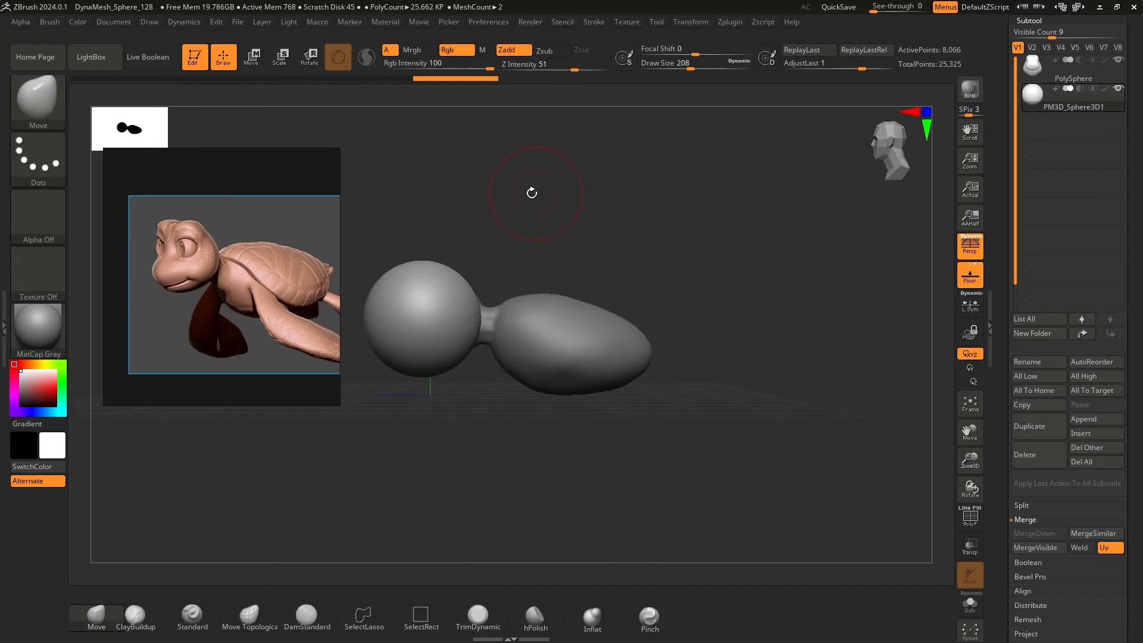
# Turn on DynaMesh at resolution 128 for the new sphere
pyautogui.click(1037, 22)
pyautogui.click(1037, 37)
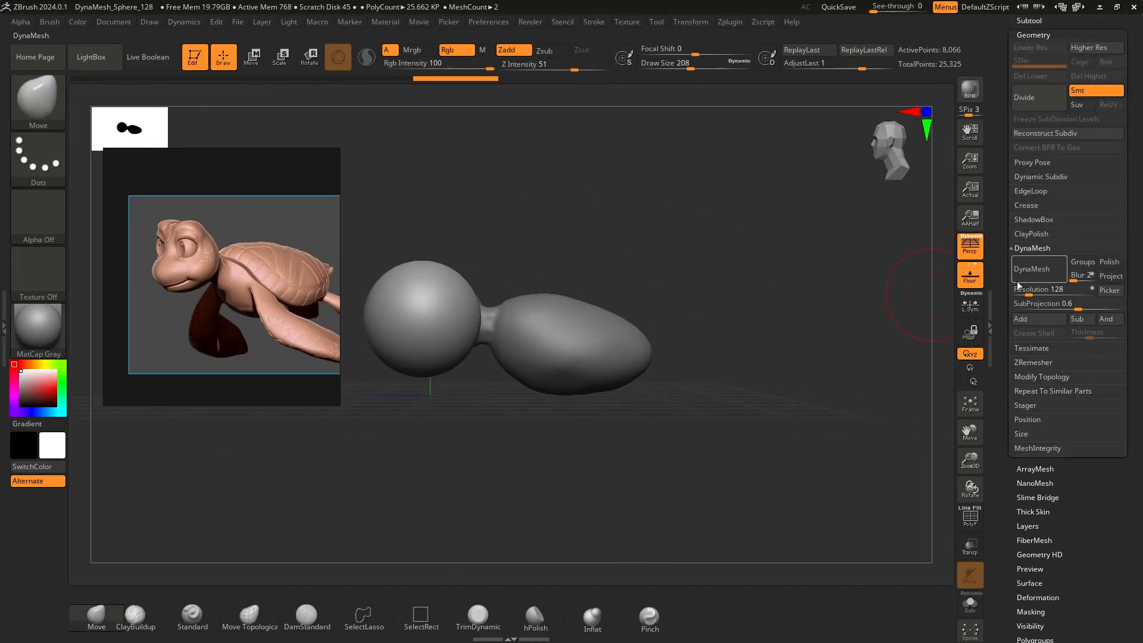
pyautogui.moveTo(579, 199); pyautogui.dragTo(566, 255)
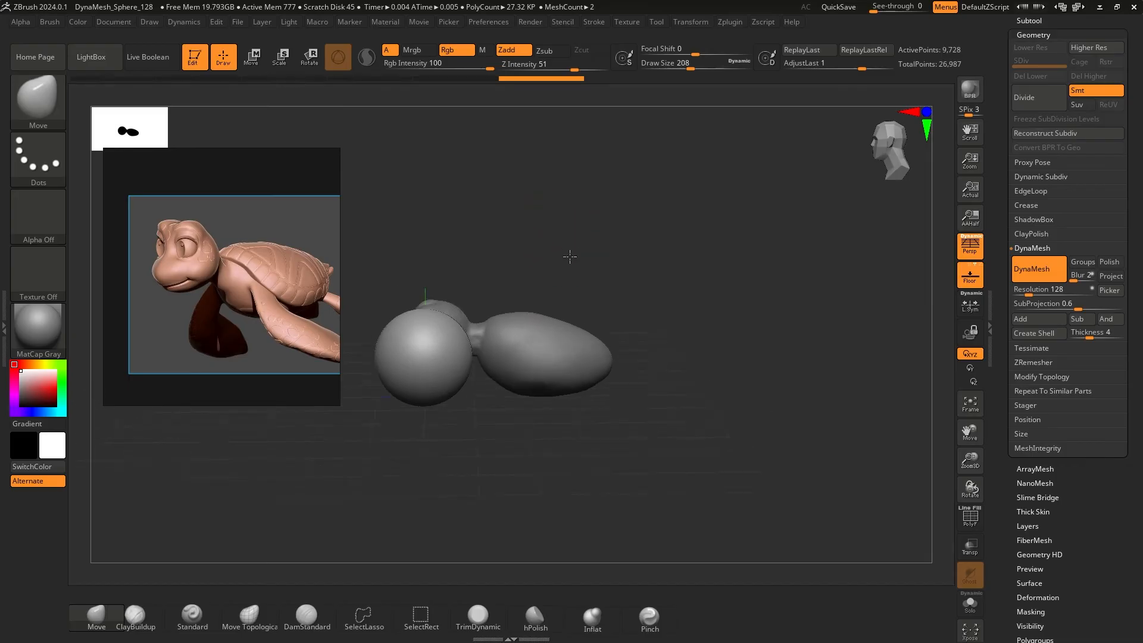
# Shrink the sphere and place it with the gizmo at the shoulder on the body's side, returning to Draw mode
pyautogui.press('w')
pyautogui.moveTo(474, 357); pyautogui.dragTo(759, 237)
pyautogui.keyDown('alt'); pyautogui.moveTo(625, 225); pyautogui.dragTo(658, 170); pyautogui.keyUp('alt')
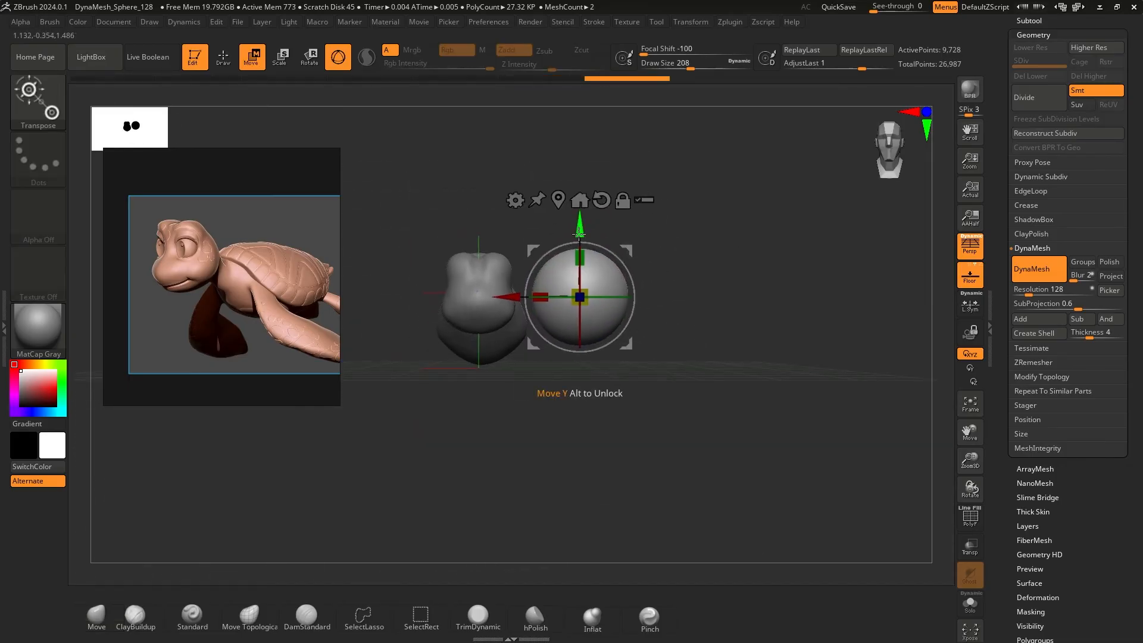
pyautogui.moveTo(584, 226); pyautogui.dragTo(585, 253)
pyautogui.moveTo(586, 317); pyautogui.dragTo(474, 322)
pyautogui.moveTo(685, 280); pyautogui.dragTo(446, 323)
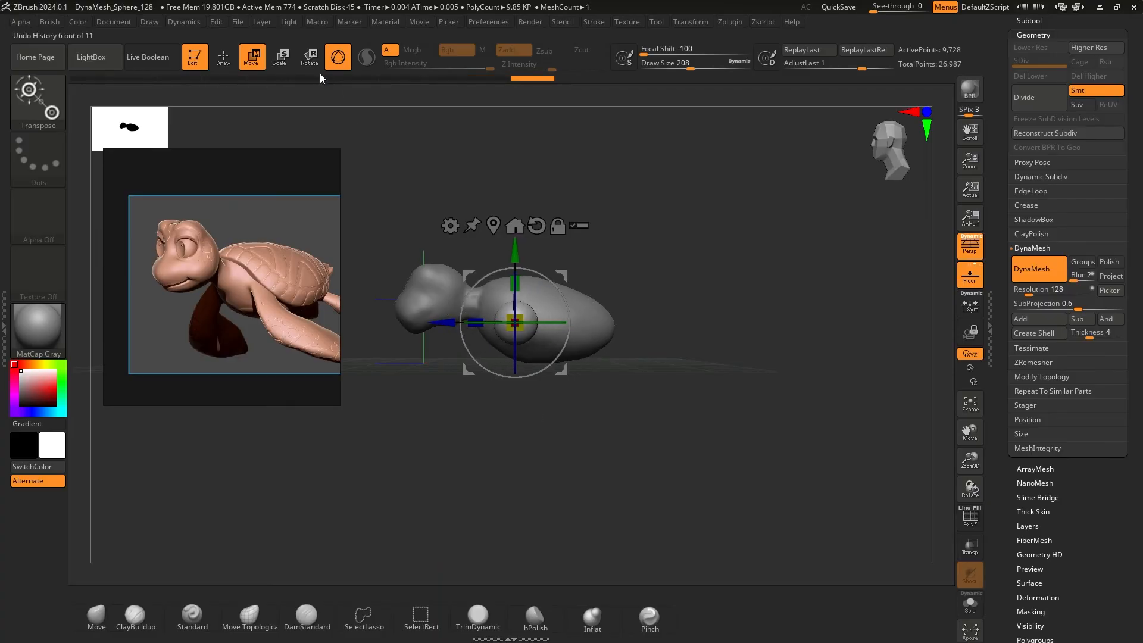
pyautogui.click(224, 58)
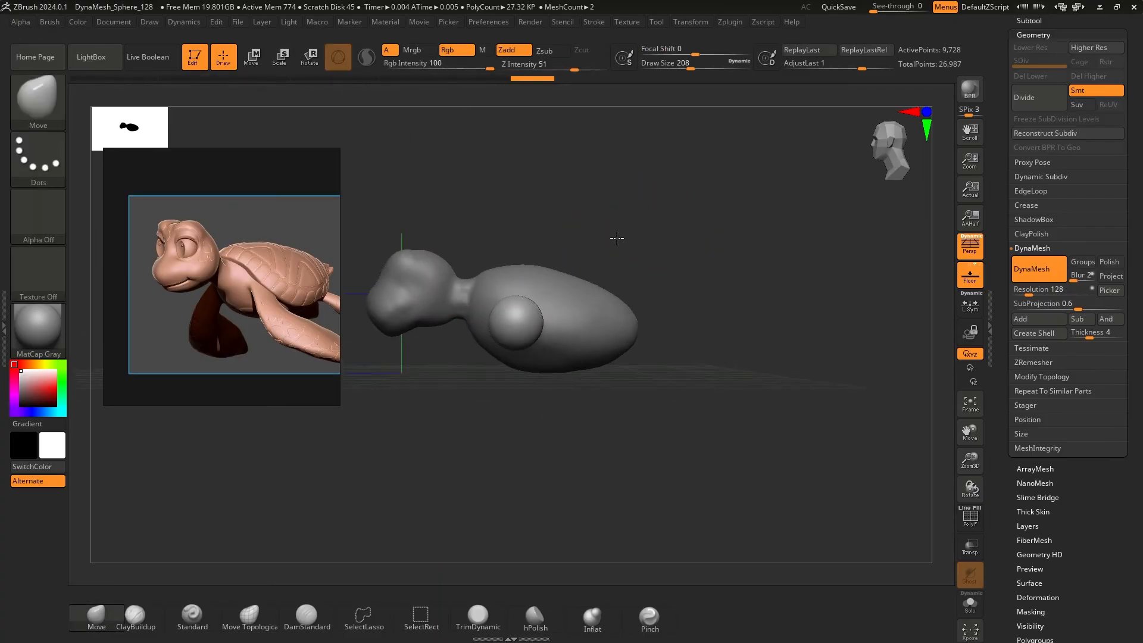
# Pull the sphere outward into a long, bent front flipper with the Move brush and remesh it with DynaMesh
pyautogui.moveTo(616, 238)
pyautogui.keyDown('alt'); pyautogui.mouseDown()
pyautogui.moveTo(682, 250)
pyautogui.moveTo(633, 293)
pyautogui.mouseUp(); pyautogui.keyUp('alt')
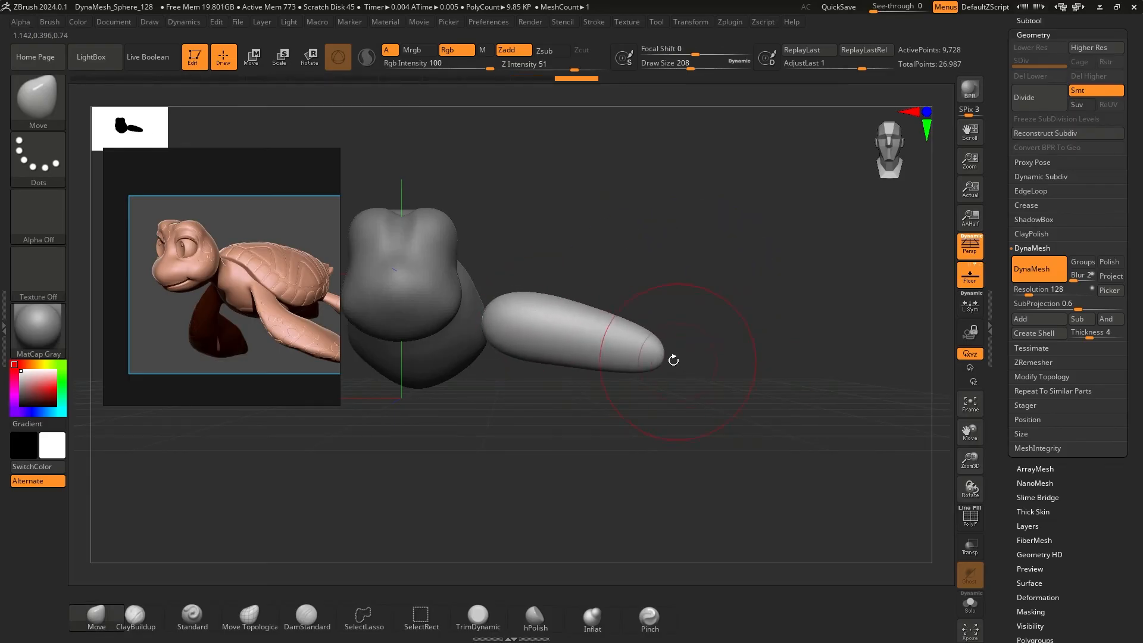
pyautogui.moveTo(673, 360); pyautogui.dragTo(679, 172)
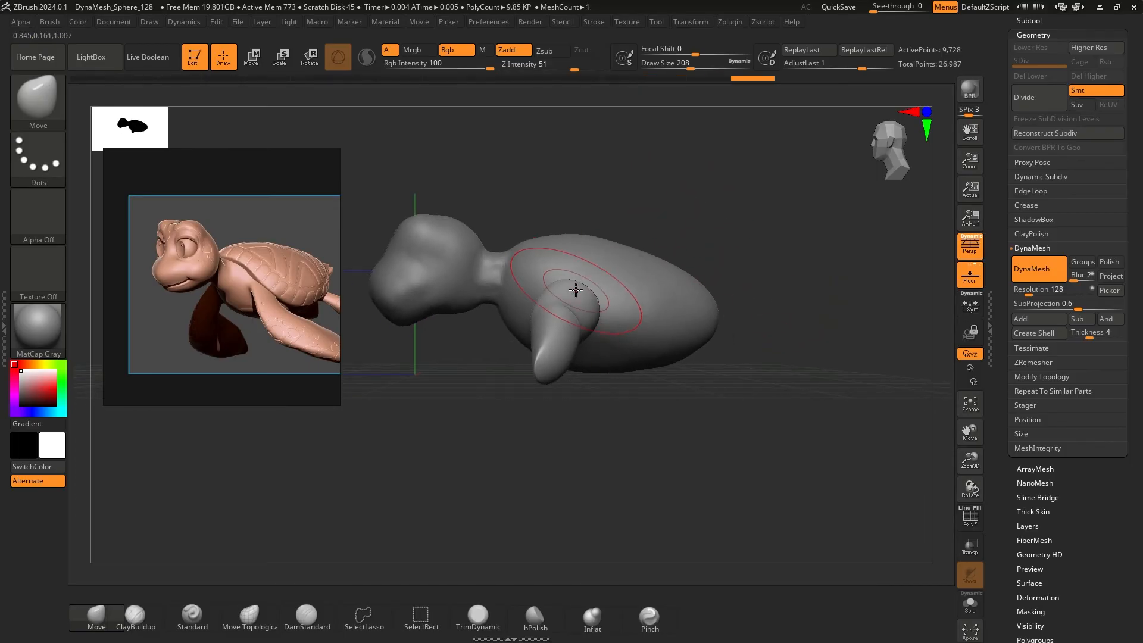
pyautogui.moveTo(576, 290); pyautogui.dragTo(552, 280, button='right')
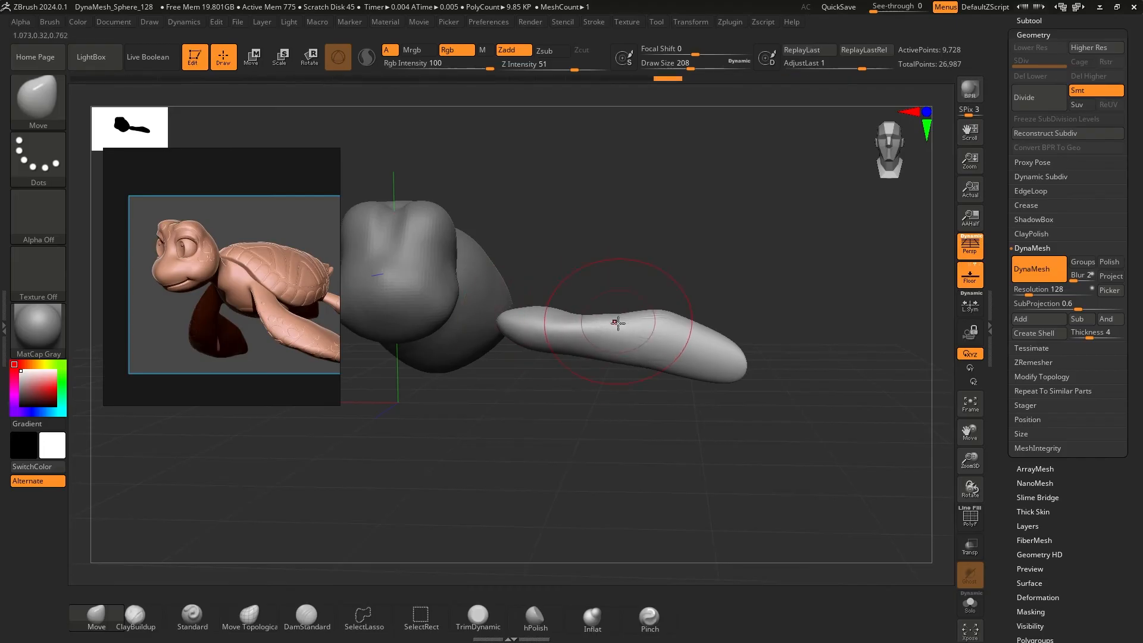
pyautogui.moveTo(671, 329); pyautogui.dragTo(727, 327)
pyautogui.moveTo(727, 327); pyautogui.dragTo(714, 297, button='right')
pyautogui.keyDown('ctrl'); pyautogui.moveTo(684, 219); pyautogui.dragTo(747, 265); pyautogui.keyUp('ctrl')
pyautogui.moveTo(747, 265)
pyautogui.mouseDown(button='right')
pyautogui.moveTo(773, 232)
pyautogui.moveTo(752, 260)
pyautogui.moveTo(659, 187)
pyautogui.moveTo(732, 247)
pyautogui.moveTo(621, 323)
pyautogui.mouseUp(button='right')
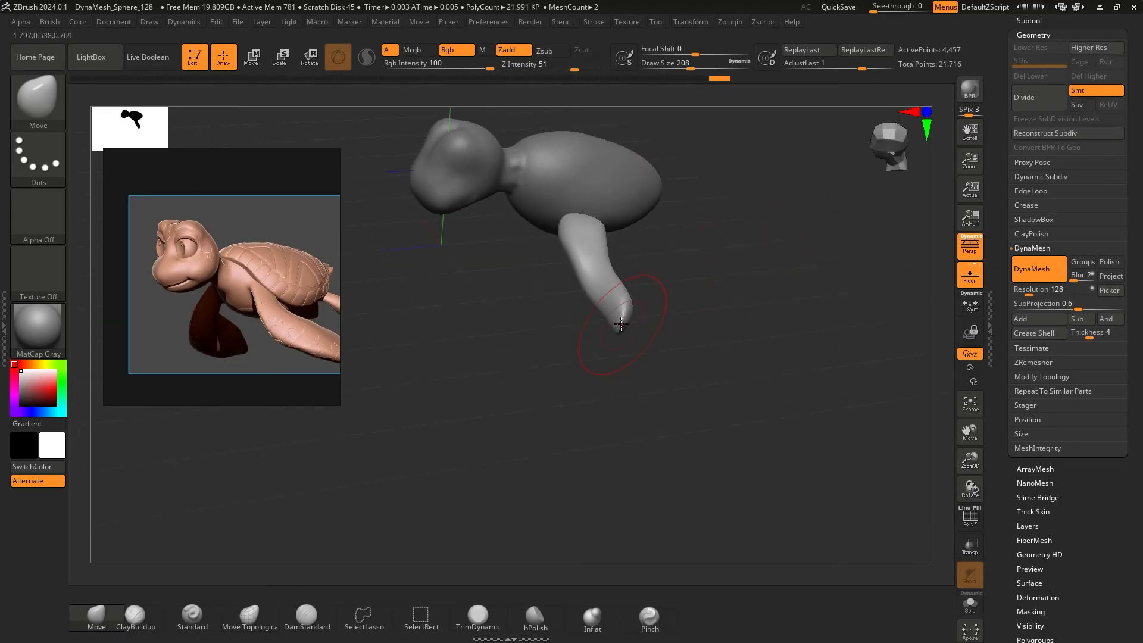
pyautogui.moveTo(756, 276)
pyautogui.mouseDown(button='right')
pyautogui.moveTo(668, 214)
pyautogui.moveTo(794, 278)
pyautogui.moveTo(719, 324)
pyautogui.moveTo(704, 364)
pyautogui.moveTo(647, 274)
pyautogui.moveTo(669, 225)
pyautogui.moveTo(579, 247)
pyautogui.mouseUp(button='right')
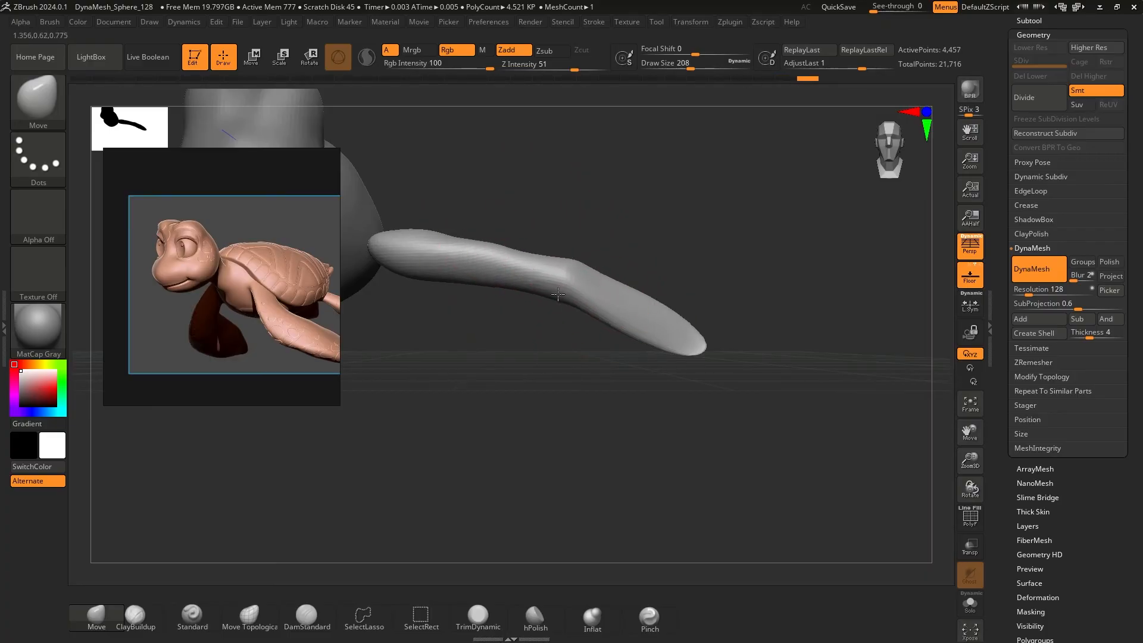
pyautogui.moveTo(421, 237); pyautogui.dragTo(392, 244)
pyautogui.moveTo(492, 180); pyautogui.dragTo(509, 256)
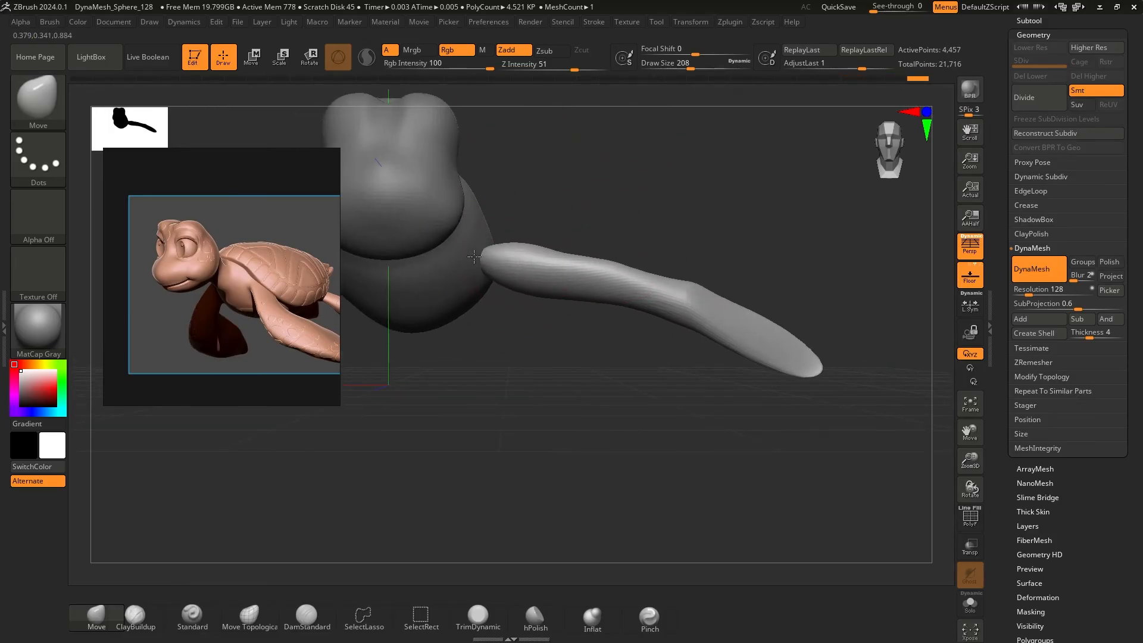
pyautogui.hotkey('ctrl', 'z')
pyautogui.hotkey('ctrl', 'z')
pyautogui.hotkey('ctrl', 'z')
pyautogui.hotkey('ctrl', 'z')
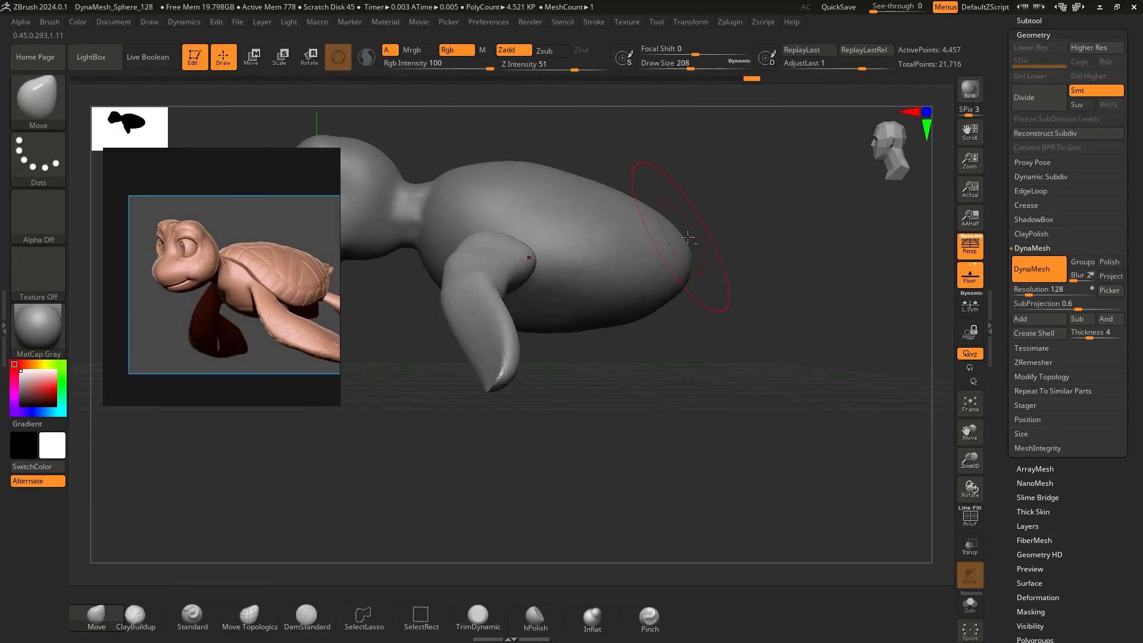
# Shape the flipper's shoulder end against the body with the Move brush, reducing the draw size to 140
pyautogui.moveTo(677, 205)
pyautogui.mouseDown()
pyautogui.moveTo(635, 194)
pyautogui.moveTo(637, 184)
pyautogui.moveTo(767, 312)
pyautogui.mouseUp()
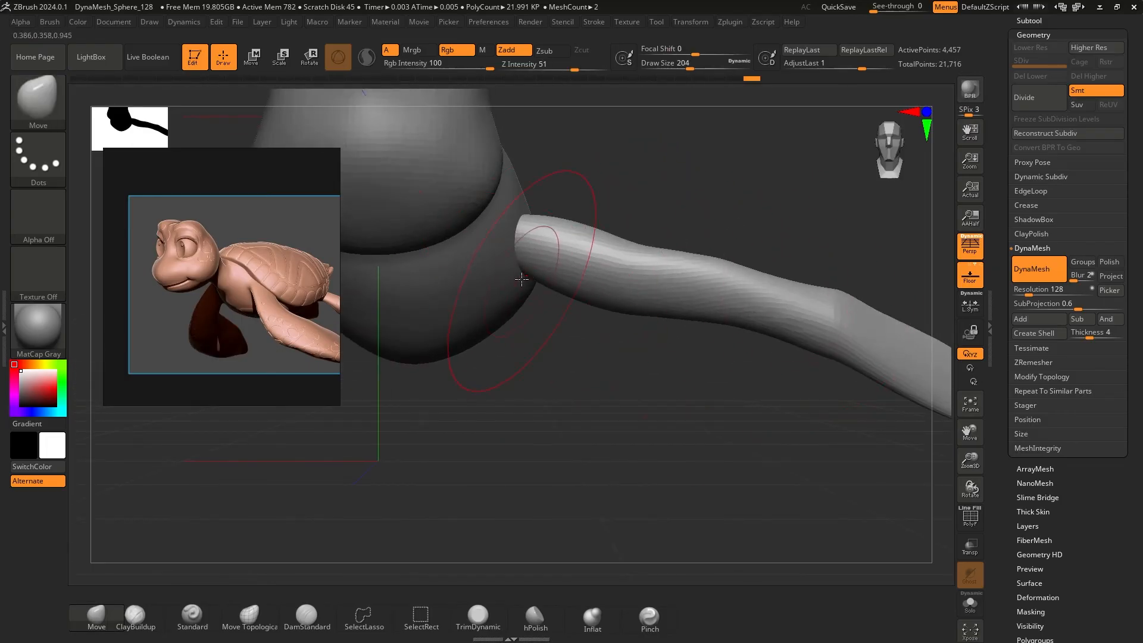
pyautogui.moveTo(543, 267); pyautogui.dragTo(541, 238)
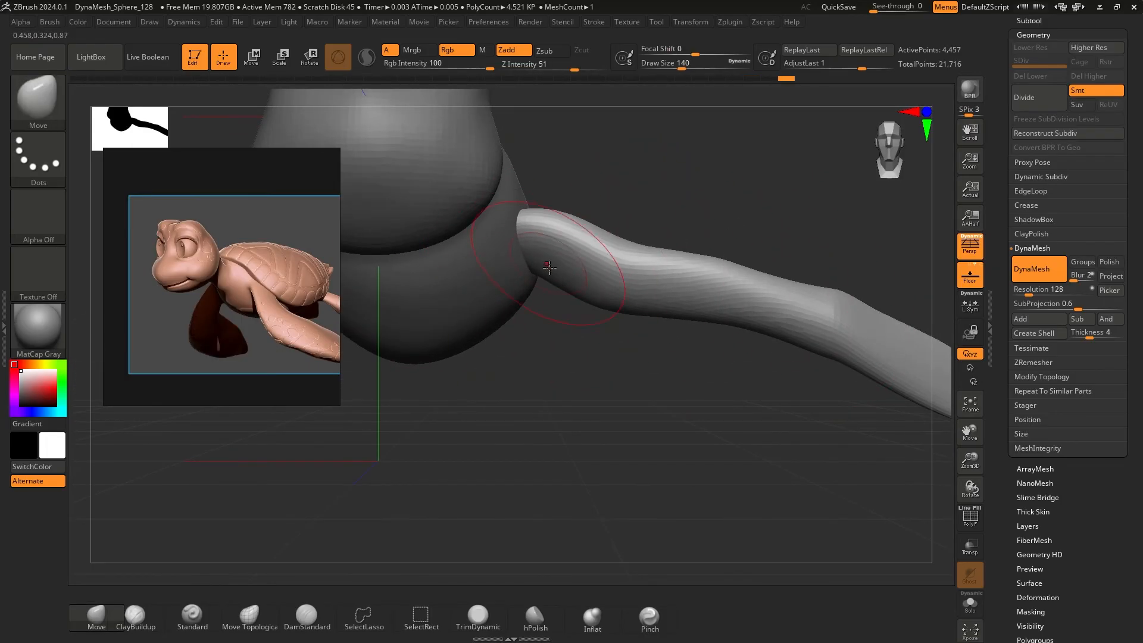
pyautogui.moveTo(567, 283); pyautogui.dragTo(619, 297)
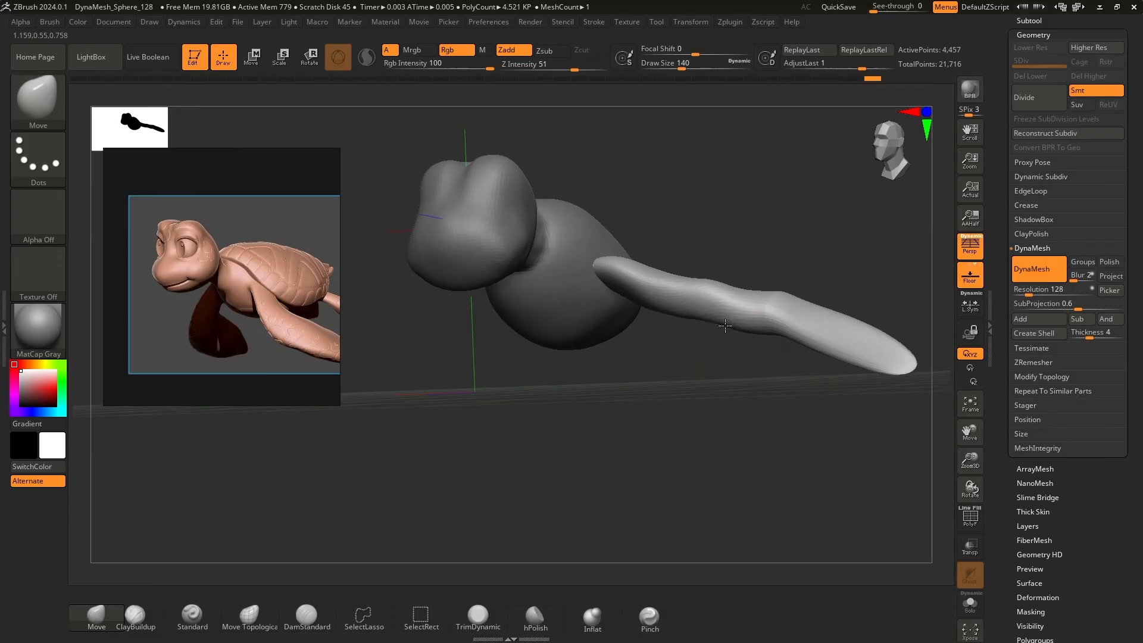
# Undo the most recent Move brush strokes on the front flipper
pyautogui.hotkey('ctrl', 'z')
pyautogui.hotkey('ctrl', 'z')
pyautogui.hotkey('ctrl', 'z')
pyautogui.hotkey('ctrl', 'z')
pyautogui.hotkey('ctrl', 'z')
pyautogui.hotkey('ctrl', 'z')
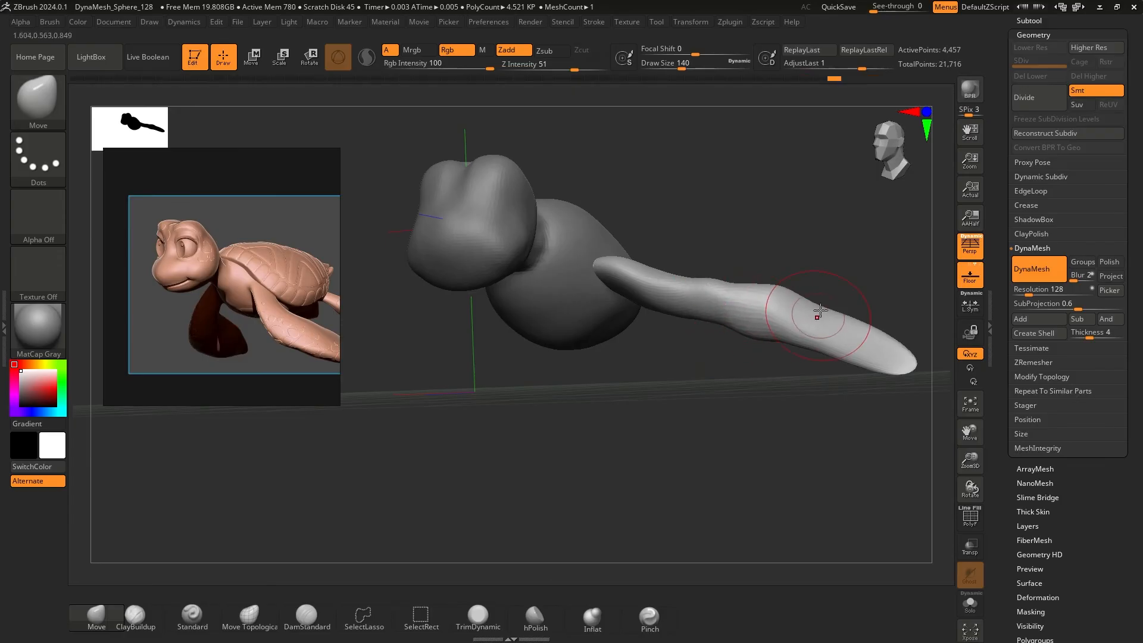
# Smooth the front flipper along its length and remesh it with DynaMesh
pyautogui.moveTo(819, 310); pyautogui.dragTo(652, 206, button='right')
pyautogui.hotkey('ctrl', 'shift', 'z')
pyautogui.hotkey('ctrl', 'shift', 'z')
pyautogui.hotkey('ctrl', 'shift', 'z')
pyautogui.hotkey('ctrl', 'shift', 'z')
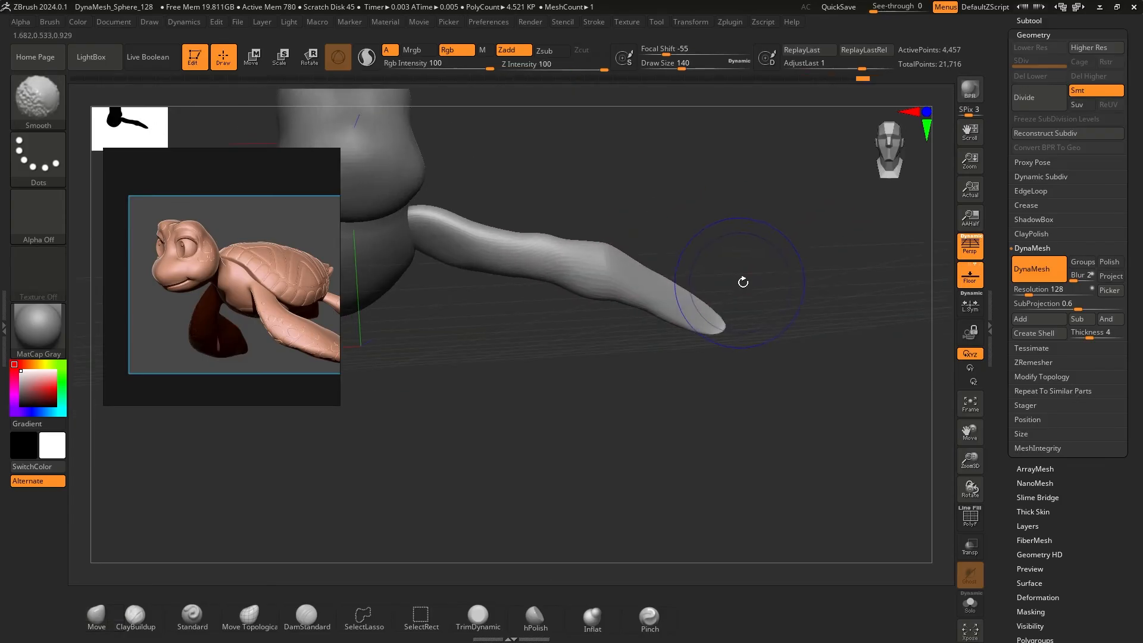
pyautogui.keyDown('ctrl'); pyautogui.moveTo(683, 226); pyautogui.dragTo(787, 442, button='right'); pyautogui.keyUp('ctrl')
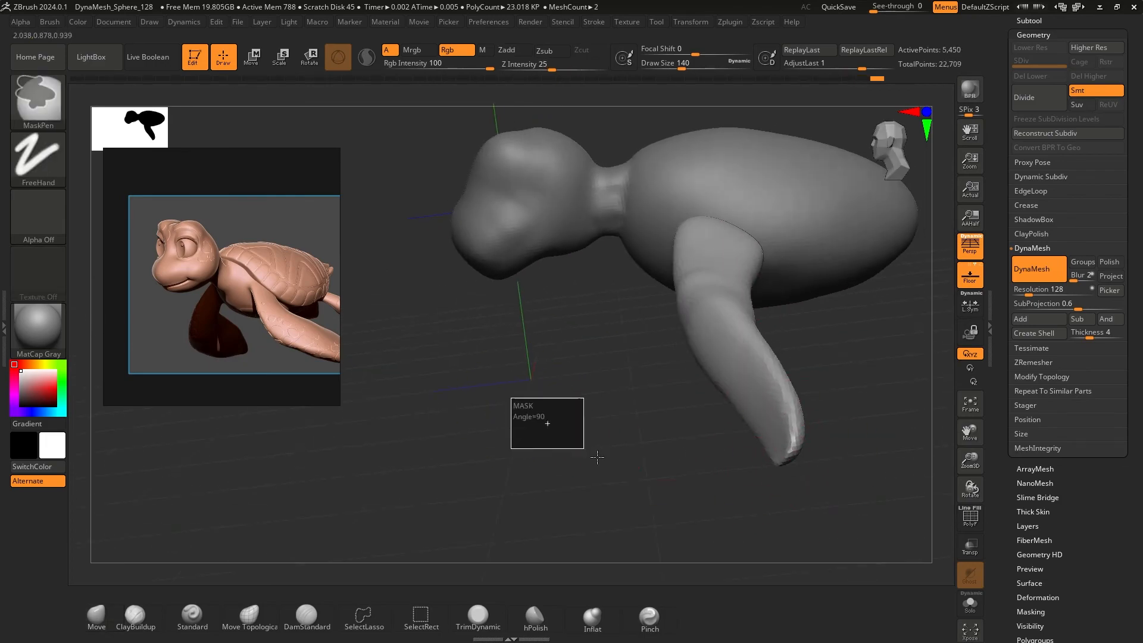
pyautogui.hotkey('ctrl', 'shift', 'z')
# Refine the flipper's shoulder, underside and tip with the Move brush, remeshing it with DynaMesh
pyautogui.moveTo(596, 358)
pyautogui.mouseDown(button='right')
pyautogui.moveTo(663, 268)
pyautogui.moveTo(748, 257)
pyautogui.moveTo(693, 354)
pyautogui.moveTo(684, 283)
pyautogui.moveTo(692, 307)
pyautogui.moveTo(717, 260)
pyautogui.moveTo(690, 384)
pyautogui.mouseUp(button='right')
pyautogui.hotkey('ctrl', 'z')
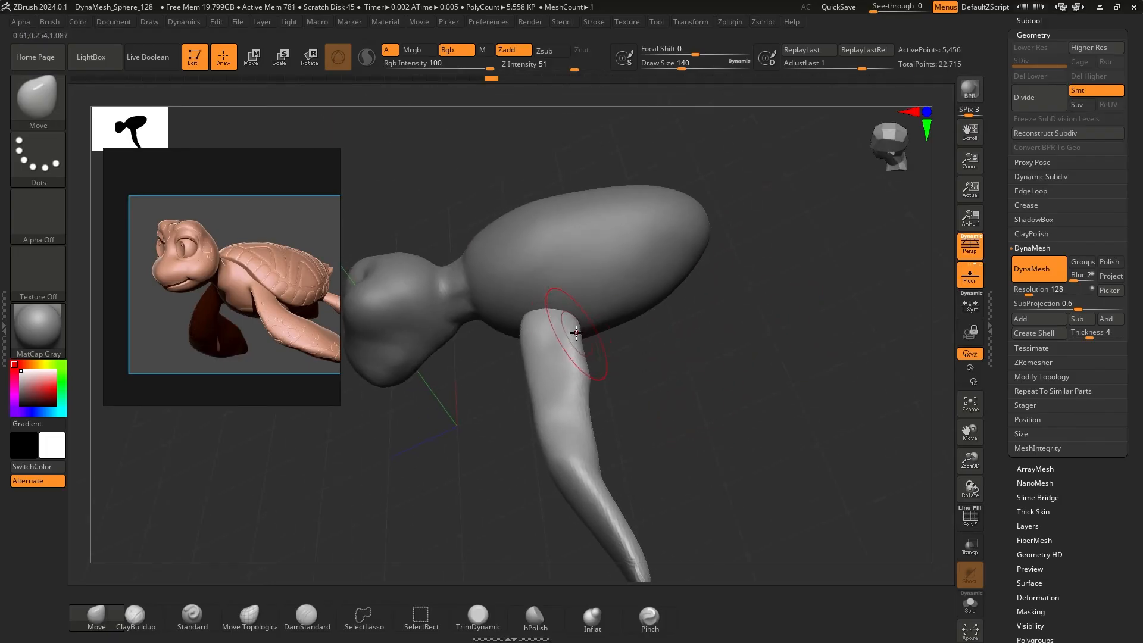
pyautogui.moveTo(582, 375)
pyautogui.mouseDown(button='right')
pyautogui.moveTo(645, 311)
pyautogui.moveTo(484, 280)
pyautogui.moveTo(481, 296)
pyautogui.moveTo(724, 273)
pyautogui.moveTo(562, 251)
pyautogui.moveTo(511, 262)
pyautogui.mouseUp(button='right')
pyautogui.hotkey('ctrl', 'shift', 'z')
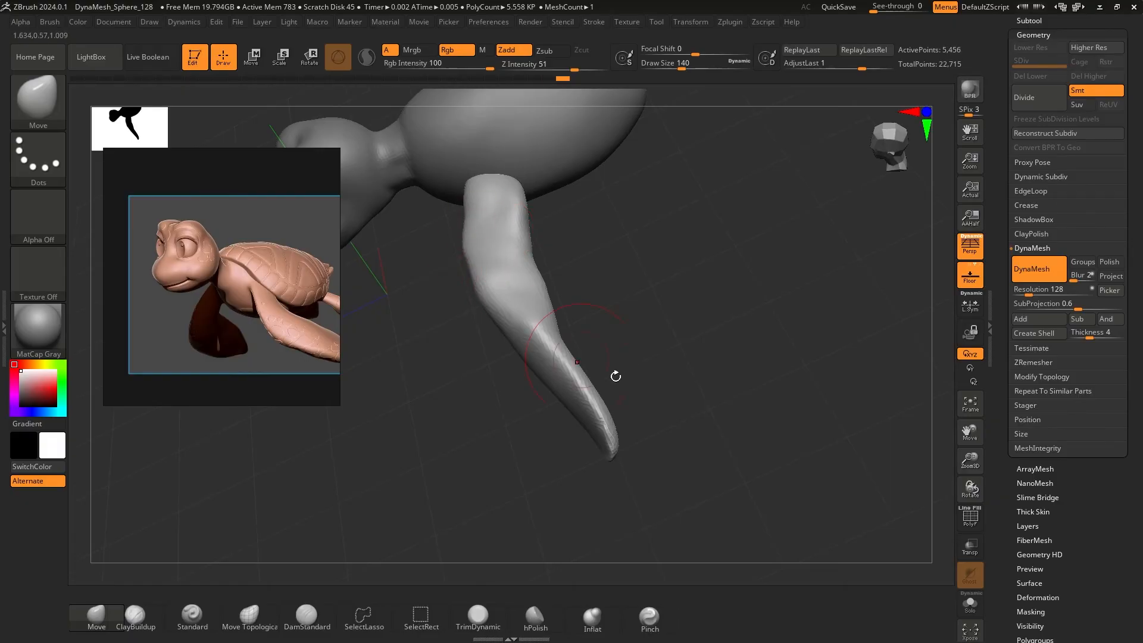
pyautogui.moveTo(639, 352); pyautogui.dragTo(685, 388, button='right')
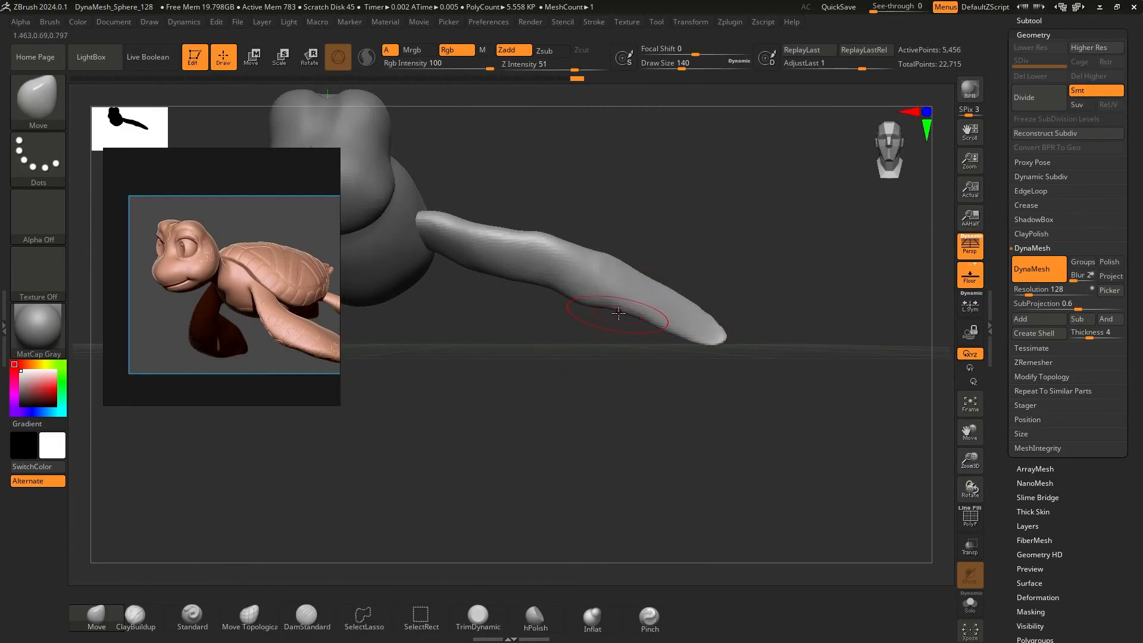
pyautogui.moveTo(618, 312)
pyautogui.mouseDown()
pyautogui.moveTo(607, 286)
pyautogui.moveTo(590, 286)
pyautogui.mouseUp()
pyautogui.moveTo(756, 316)
pyautogui.mouseDown(button='right')
pyautogui.moveTo(791, 393)
pyautogui.moveTo(806, 377)
pyautogui.mouseUp(button='right')
pyautogui.moveTo(806, 378)
pyautogui.mouseDown()
pyautogui.moveTo(825, 365)
pyautogui.moveTo(821, 382)
pyautogui.moveTo(726, 332)
pyautogui.mouseUp()
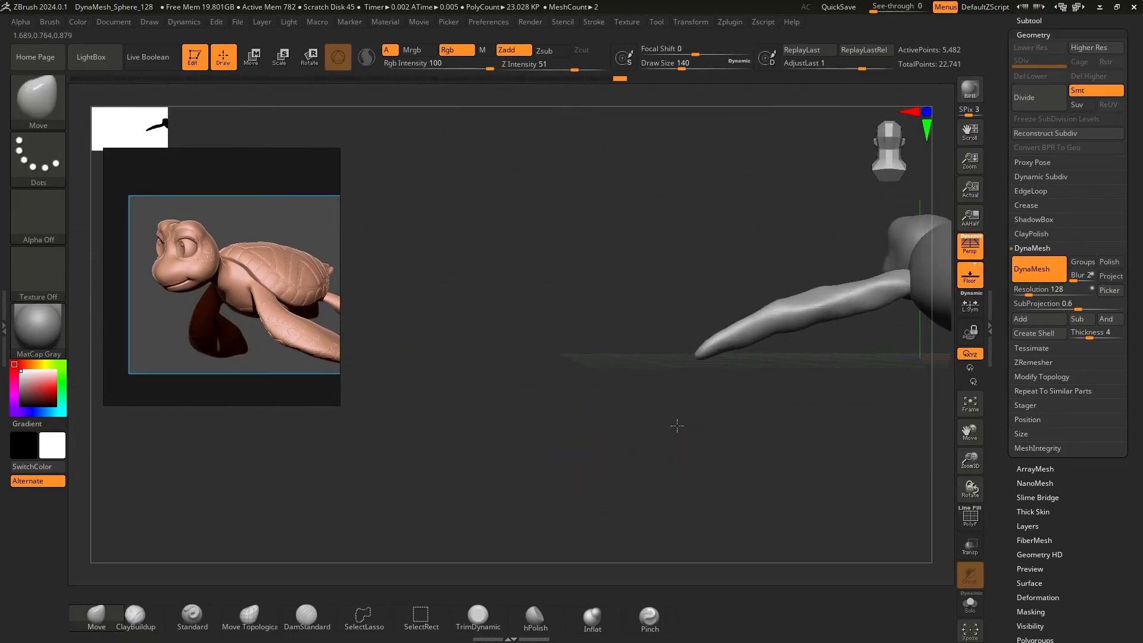
# Check the flipper against the reference image and mask its shoulder half, leaving the outer half free
pyautogui.moveTo(677, 425); pyautogui.dragTo(701, 277)
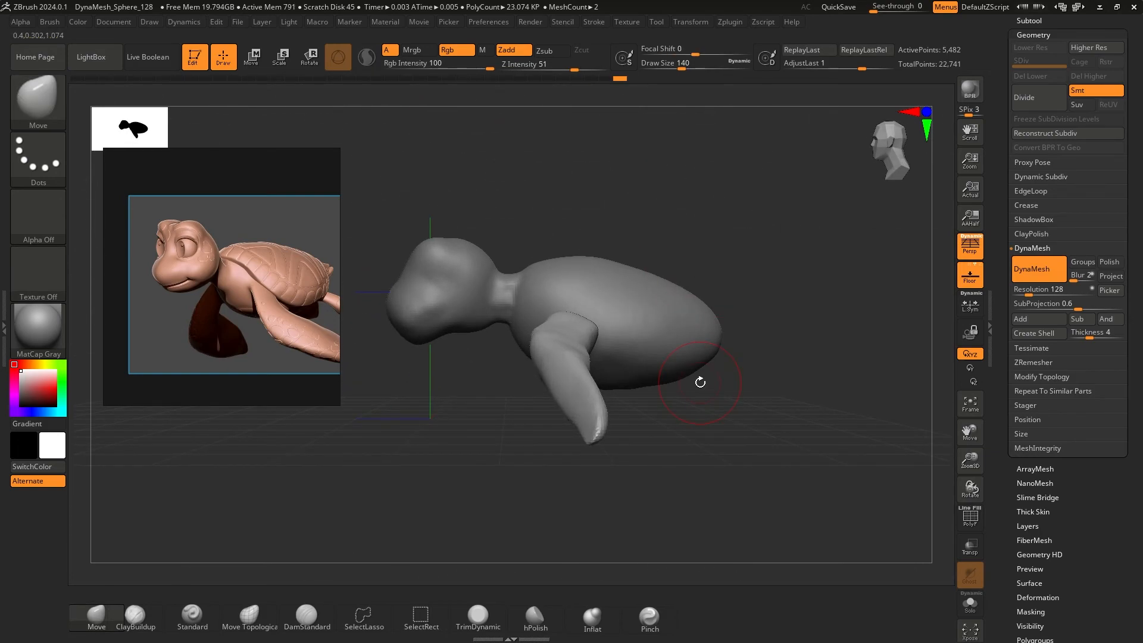
pyautogui.moveTo(711, 458); pyautogui.dragTo(779, 483)
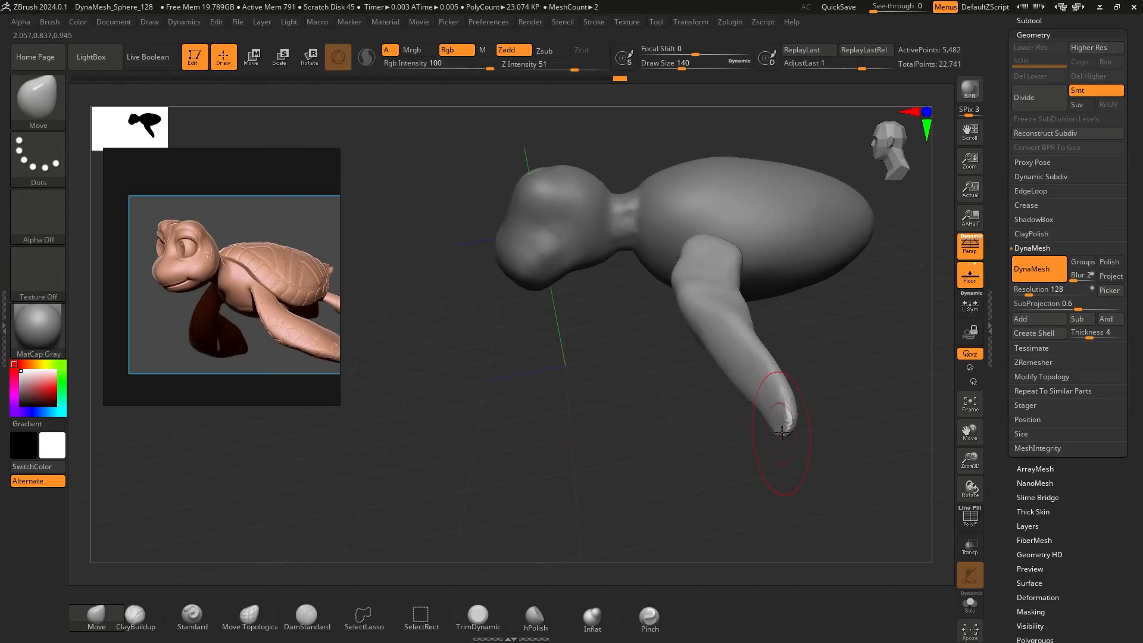
pyautogui.moveTo(781, 433)
pyautogui.mouseDown()
pyautogui.moveTo(846, 420)
pyautogui.moveTo(690, 467)
pyautogui.moveTo(798, 458)
pyautogui.moveTo(619, 408)
pyautogui.moveTo(593, 360)
pyautogui.mouseUp()
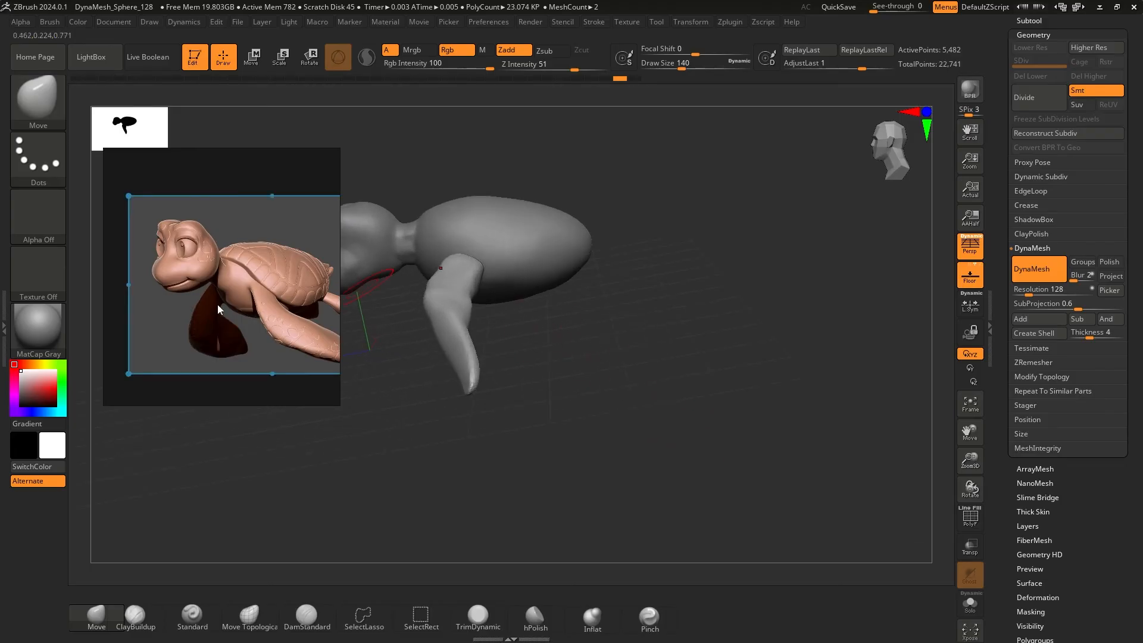
pyautogui.moveTo(682, 384); pyautogui.dragTo(566, 360)
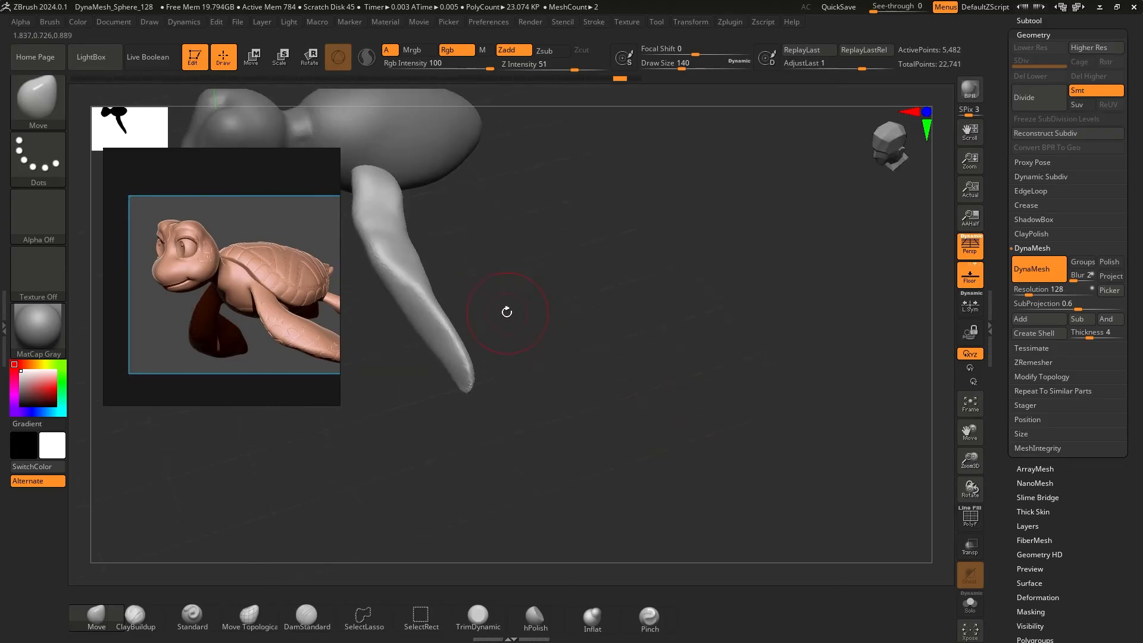
pyautogui.moveTo(506, 311); pyautogui.dragTo(654, 357)
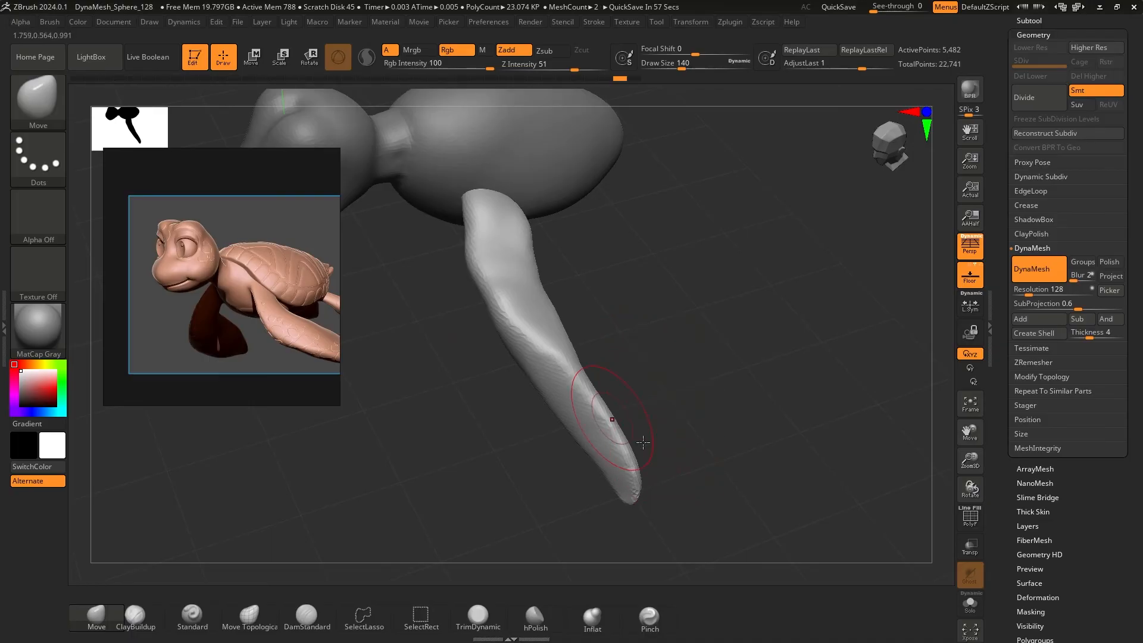
pyautogui.moveTo(654, 420)
pyautogui.mouseDown()
pyautogui.moveTo(677, 294)
pyautogui.moveTo(615, 399)
pyautogui.mouseUp()
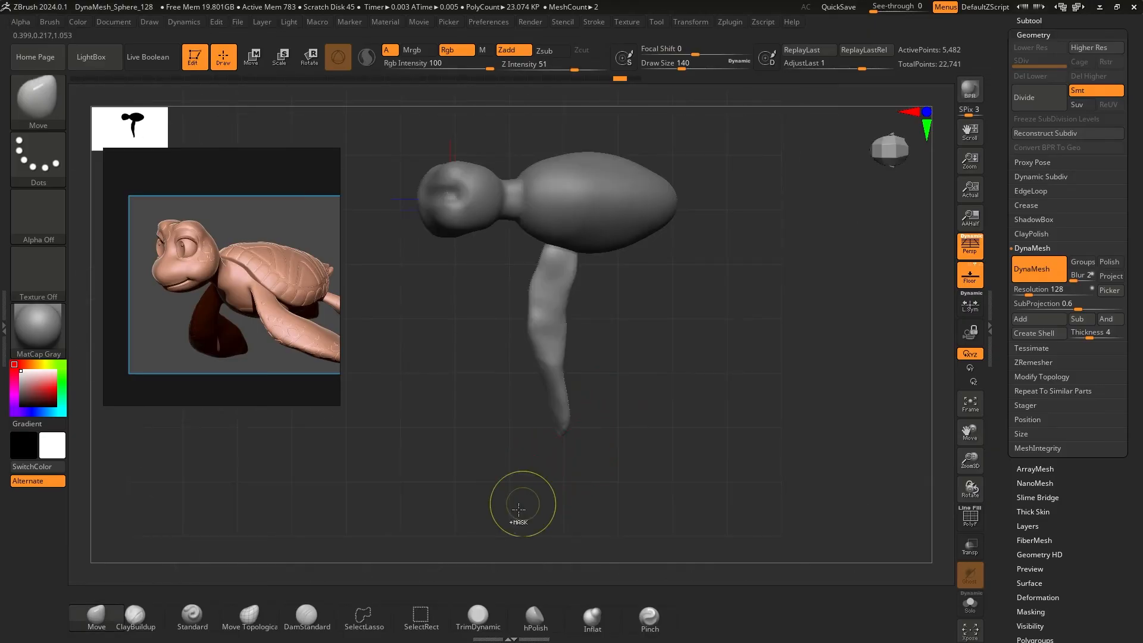
pyautogui.moveTo(477, 493)
pyautogui.keyDown('ctrl'); pyautogui.mouseDown()
pyautogui.moveTo(591, 409)
pyautogui.moveTo(695, 307)
pyautogui.mouseUp(); pyautogui.keyUp('ctrl')
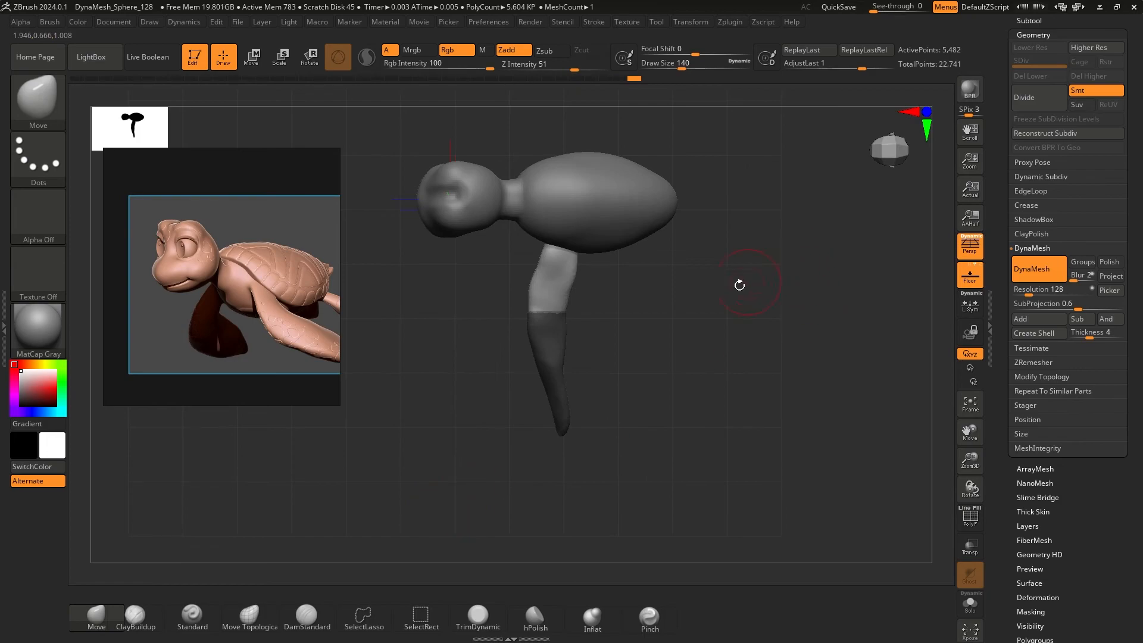
pyautogui.keyDown('ctrl'); pyautogui.click(683, 275); pyautogui.keyUp('ctrl')
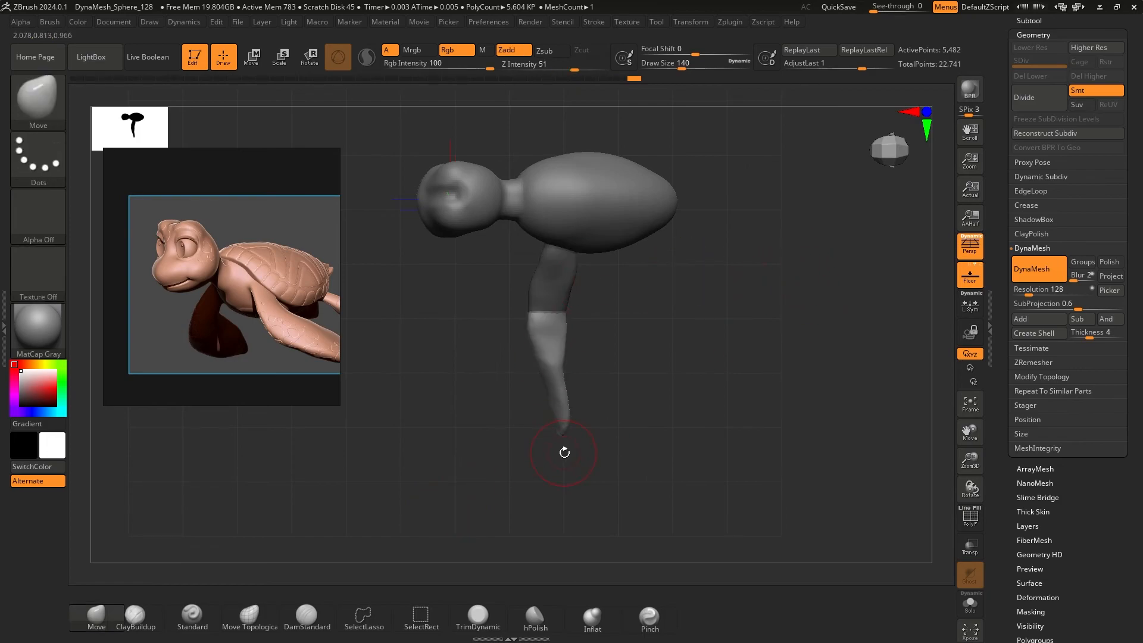
# Rotate the flipper's unmasked outer half backward with the gizmo pivoted at the elbow, clear the mask, remesh and return to Draw mode
pyautogui.press('w')
pyautogui.keyDown('ctrl'); pyautogui.moveTo(650, 252); pyautogui.dragTo(619, 189, button='right'); pyautogui.keyUp('ctrl')
pyautogui.keyDown('alt'); pyautogui.moveTo(560, 199); pyautogui.dragTo(560, 257); pyautogui.keyUp('alt')
pyautogui.keyDown('alt'); pyautogui.moveTo(487, 329); pyautogui.dragTo(472, 329); pyautogui.keyUp('alt')
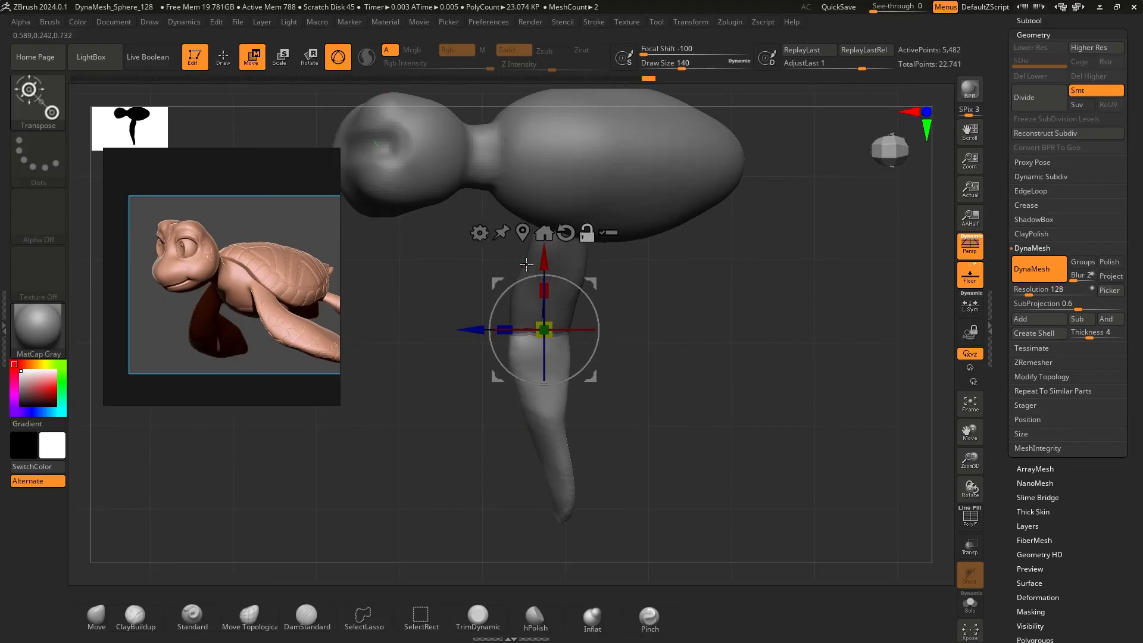
pyautogui.moveTo(545, 257); pyautogui.dragTo(544, 256)
pyautogui.click(582, 238)
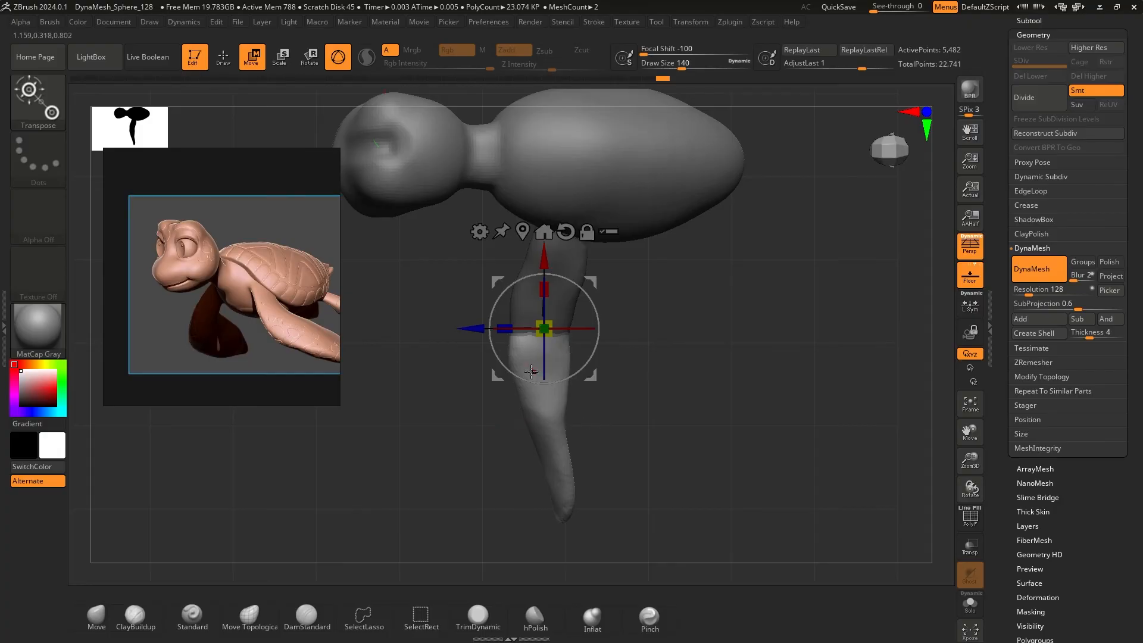
pyautogui.moveTo(517, 374); pyautogui.dragTo(549, 376)
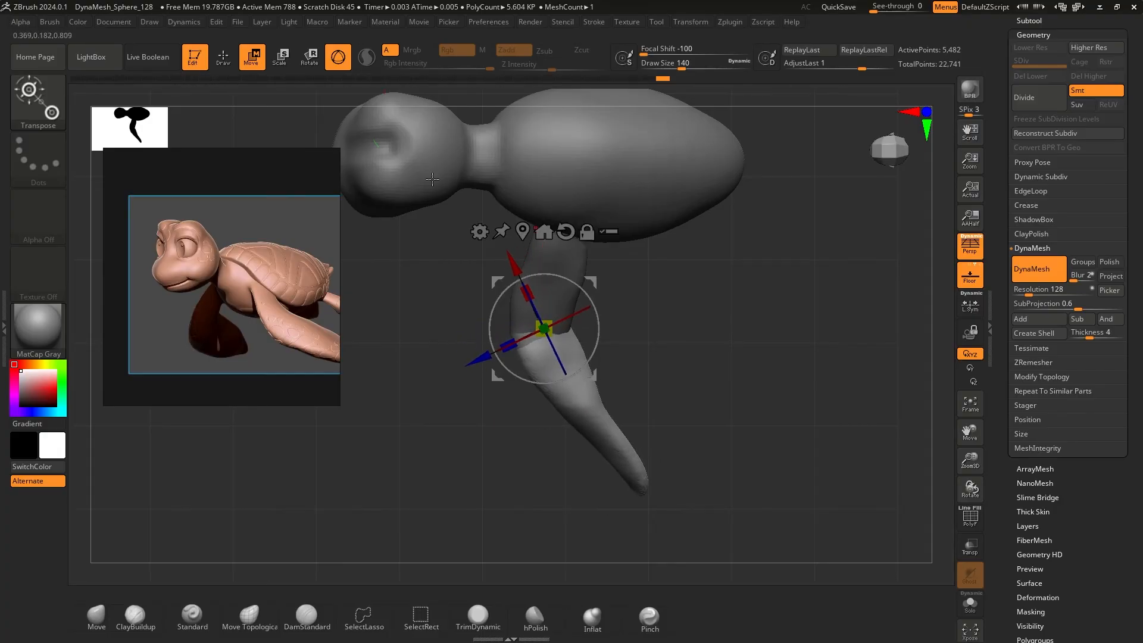
pyautogui.click(232, 67)
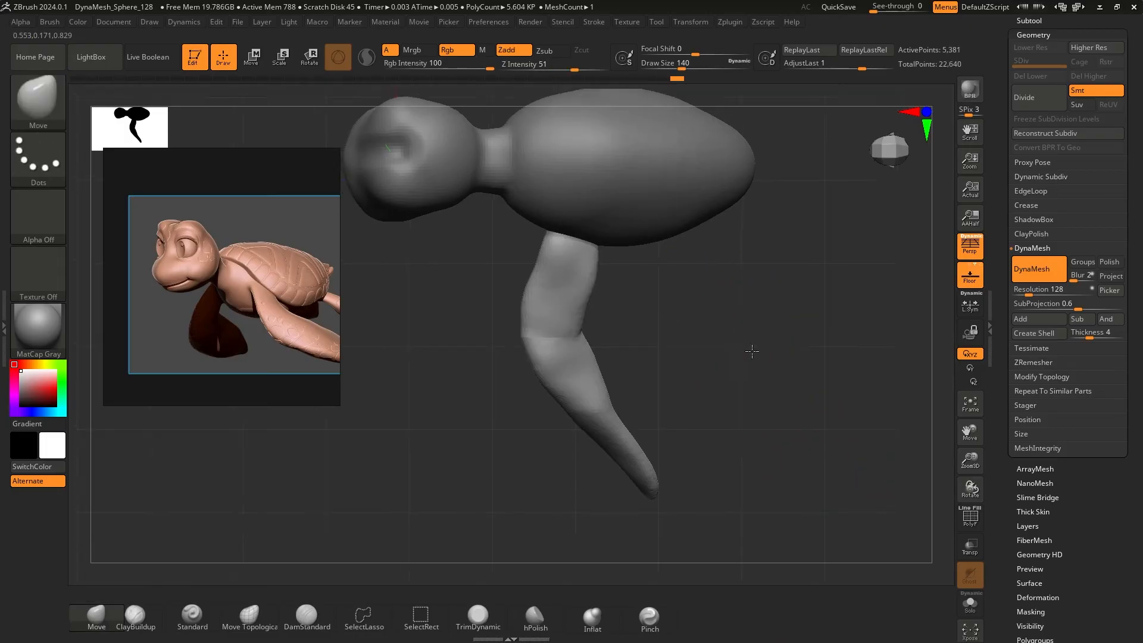
# Smooth the upper part of the front flipper around the new elbow bend
pyautogui.moveTo(751, 351)
pyautogui.mouseDown()
pyautogui.moveTo(716, 331)
pyautogui.moveTo(738, 334)
pyautogui.mouseUp()
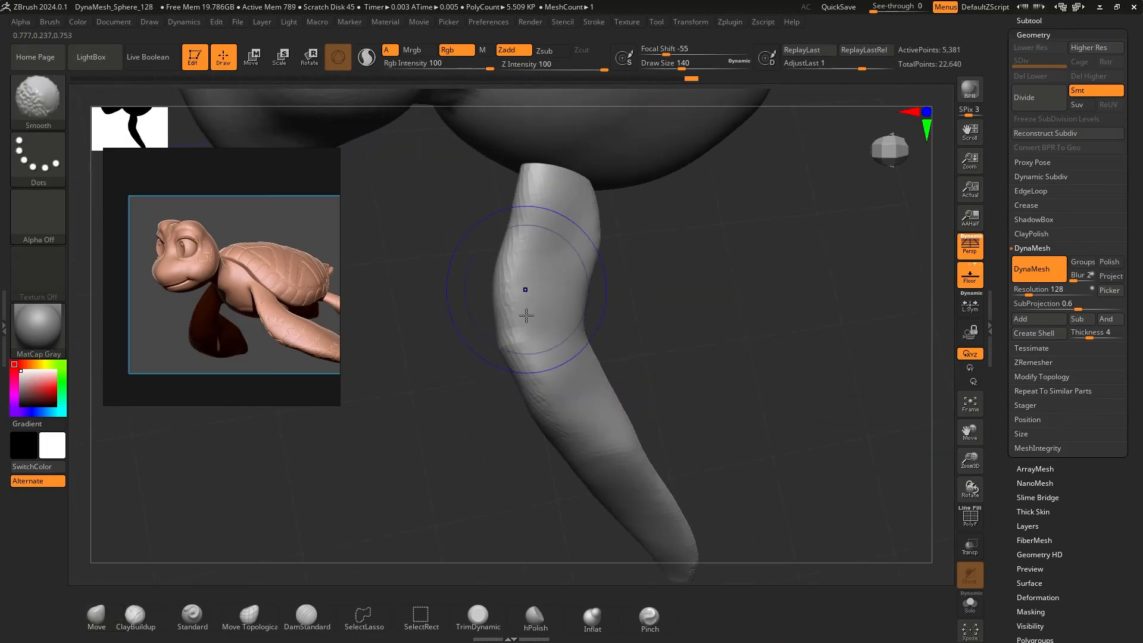
pyautogui.keyDown('ctrl'); pyautogui.moveTo(582, 370); pyautogui.dragTo(676, 286, button='right'); pyautogui.keyUp('ctrl')
pyautogui.moveTo(675, 286)
pyautogui.mouseDown()
pyautogui.moveTo(694, 286)
pyautogui.moveTo(661, 288)
pyautogui.mouseUp()
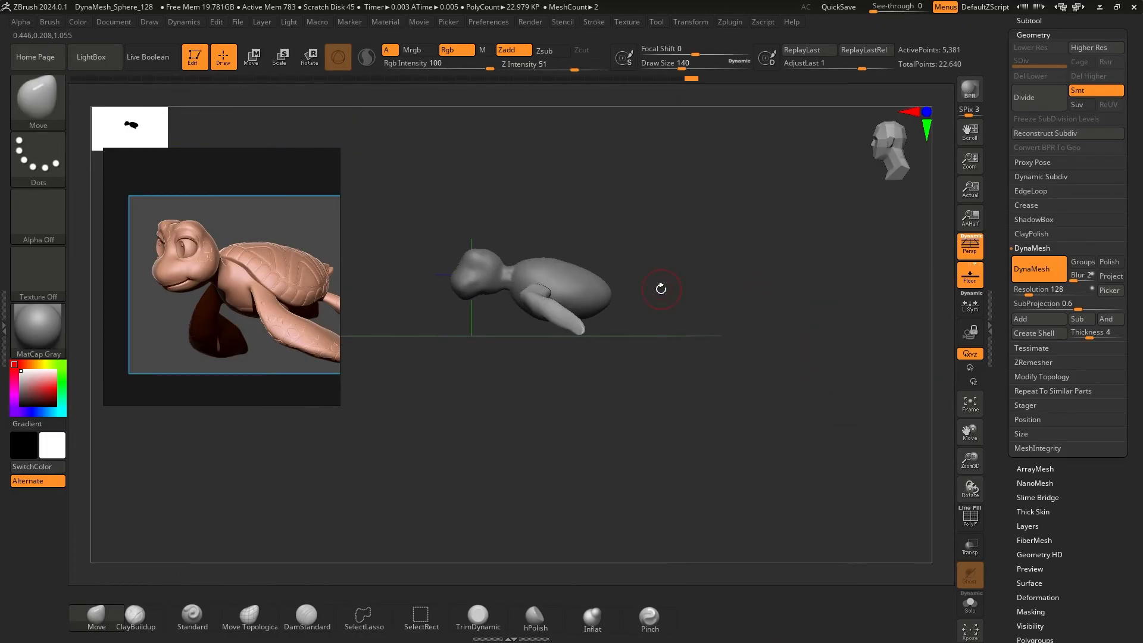
pyautogui.keyDown('ctrl'); pyautogui.moveTo(660, 288); pyautogui.dragTo(747, 332, button='right'); pyautogui.keyUp('ctrl')
pyautogui.moveTo(747, 332); pyautogui.dragTo(702, 348)
pyautogui.keyDown('ctrl'); pyautogui.moveTo(702, 349); pyautogui.dragTo(705, 381, button='right'); pyautogui.keyUp('ctrl')
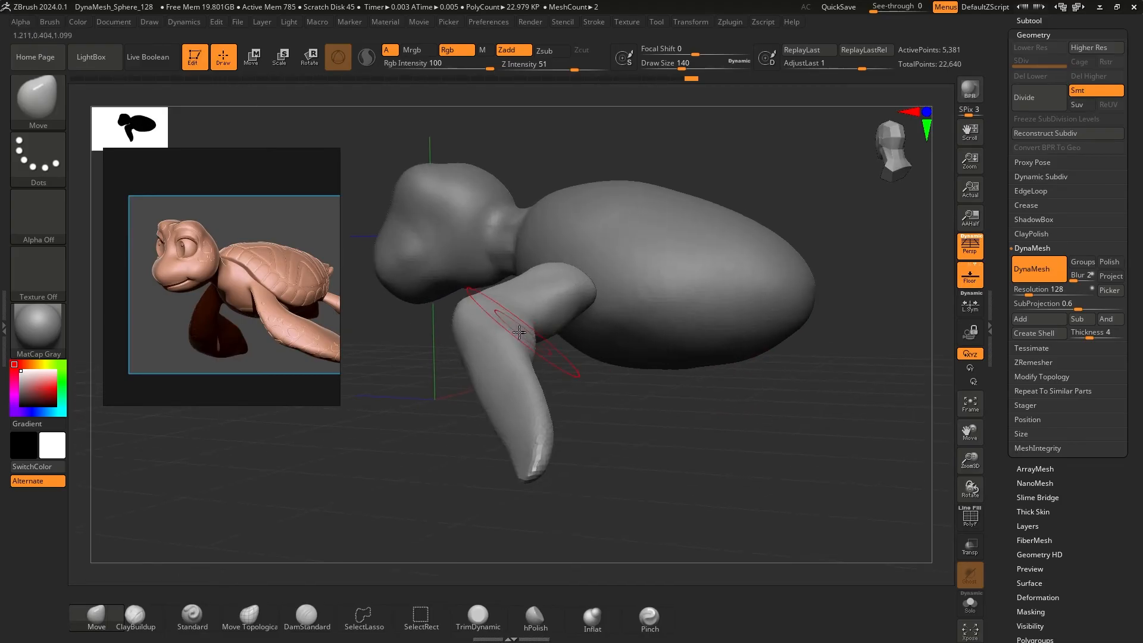
# Adjust the flipper's elbow, outer edge and shoulder end with the Move brush
pyautogui.moveTo(508, 350); pyautogui.dragTo(516, 353)
pyautogui.moveTo(573, 429)
pyautogui.mouseDown()
pyautogui.moveTo(664, 429)
pyautogui.moveTo(613, 416)
pyautogui.moveTo(597, 376)
pyautogui.mouseUp()
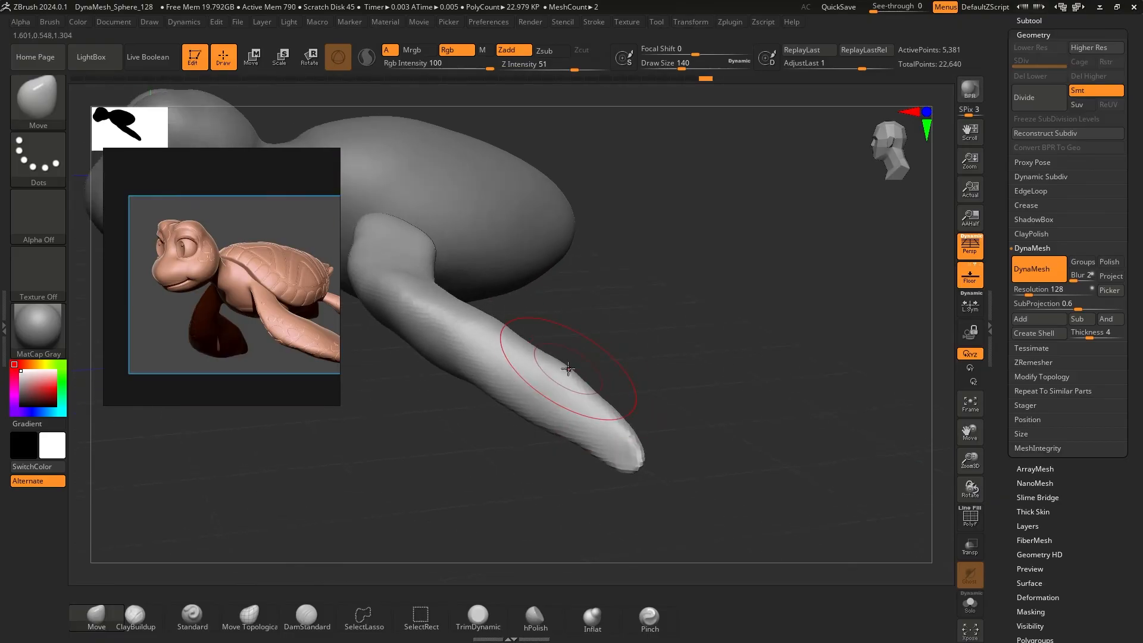
pyautogui.moveTo(541, 359)
pyautogui.keyDown('ctrl'); pyautogui.mouseDown(button='right')
pyautogui.moveTo(535, 311)
pyautogui.moveTo(694, 327)
pyautogui.moveTo(774, 383)
pyautogui.moveTo(765, 415)
pyautogui.moveTo(669, 406)
pyautogui.mouseUp(button='right'); pyautogui.keyUp('ctrl')
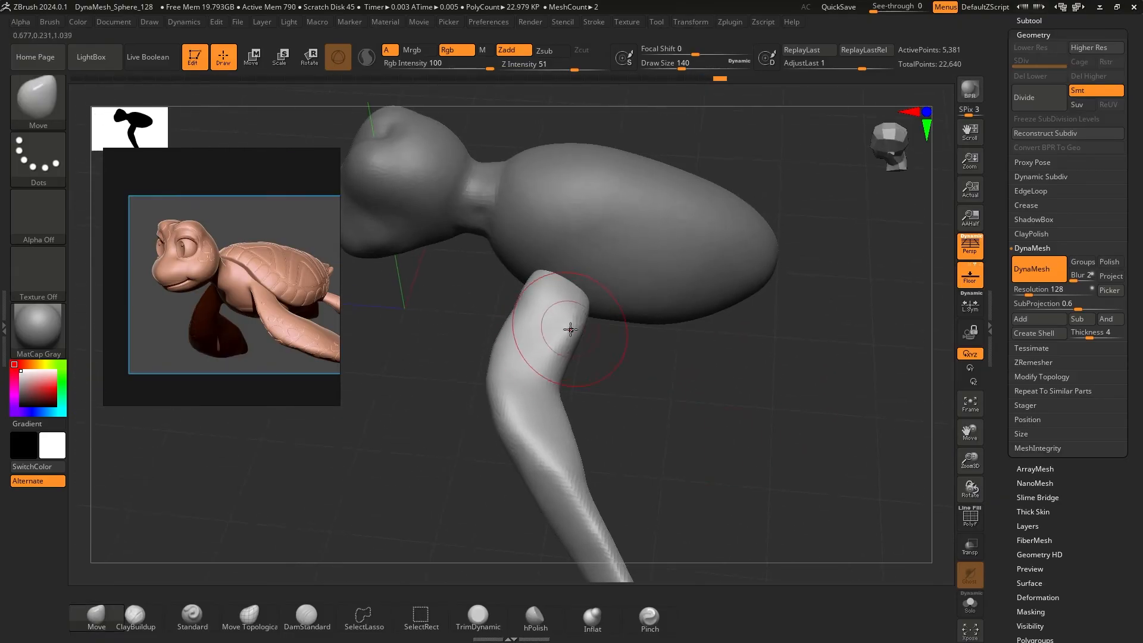
pyautogui.moveTo(574, 320); pyautogui.dragTo(560, 356)
pyautogui.moveTo(666, 402); pyautogui.dragTo(660, 280, button='right')
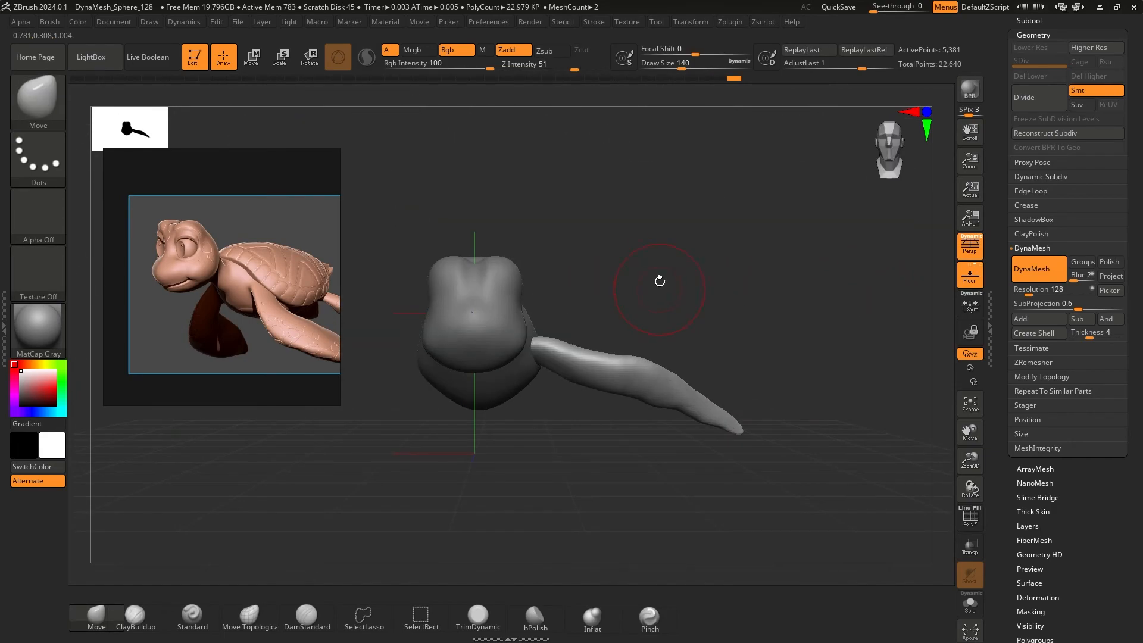
# Mirror the front flipper to the body's other side with Mirror And Weld
pyautogui.keyDown('alt'); pyautogui.moveTo(452, 364); pyautogui.dragTo(513, 346, button='right'); pyautogui.keyUp('alt')
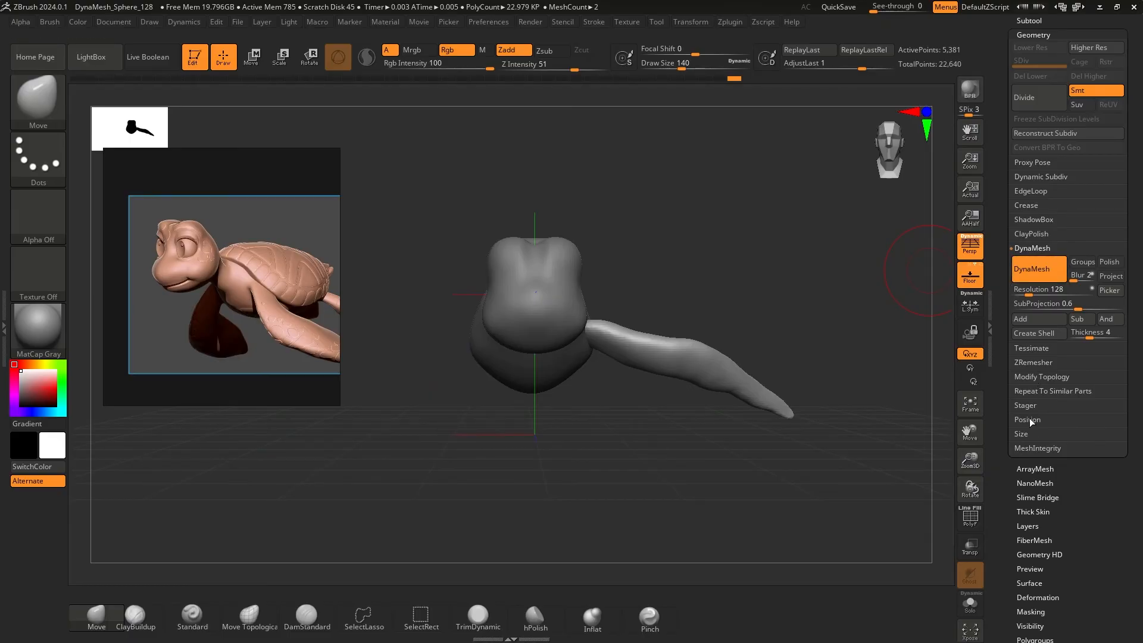
pyautogui.click(1038, 380)
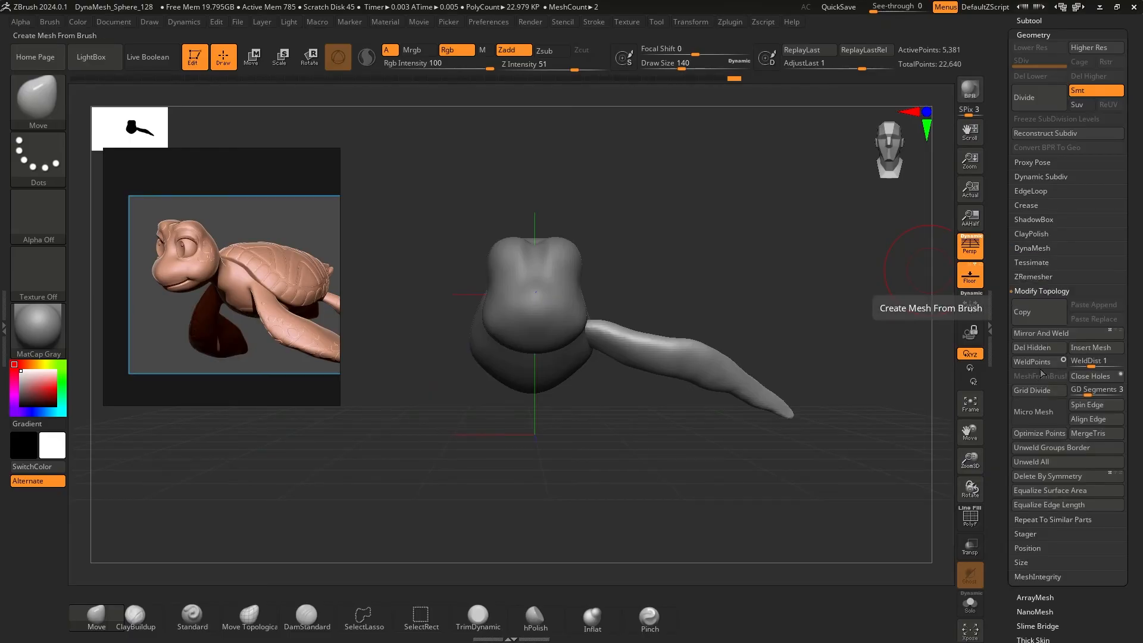
pyautogui.click(1039, 333)
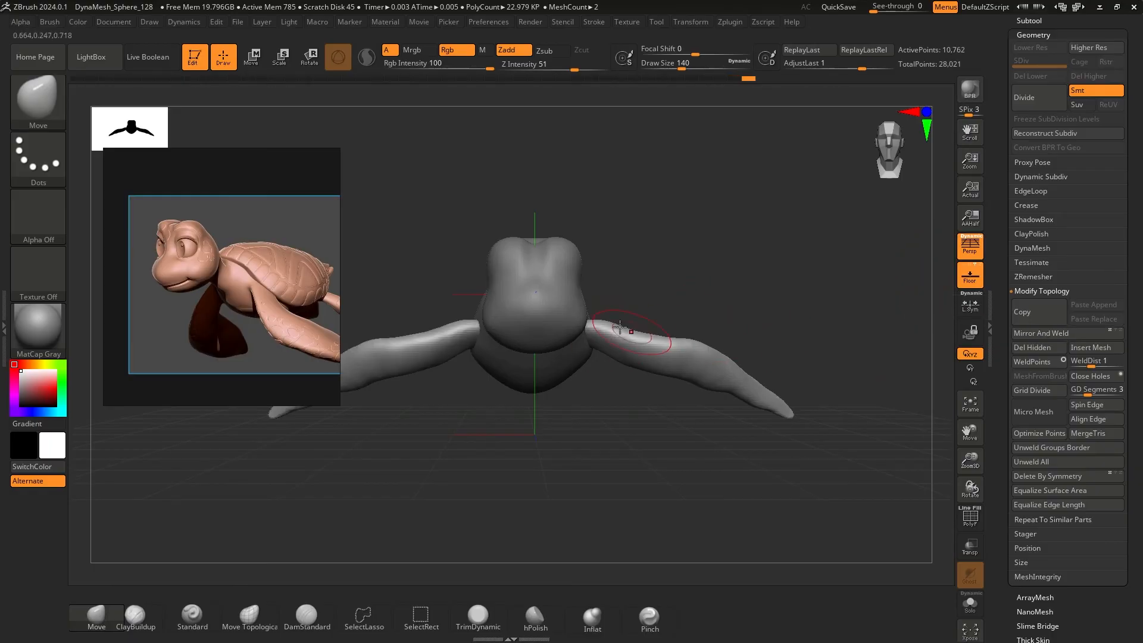
pyautogui.moveTo(738, 250); pyautogui.dragTo(726, 280)
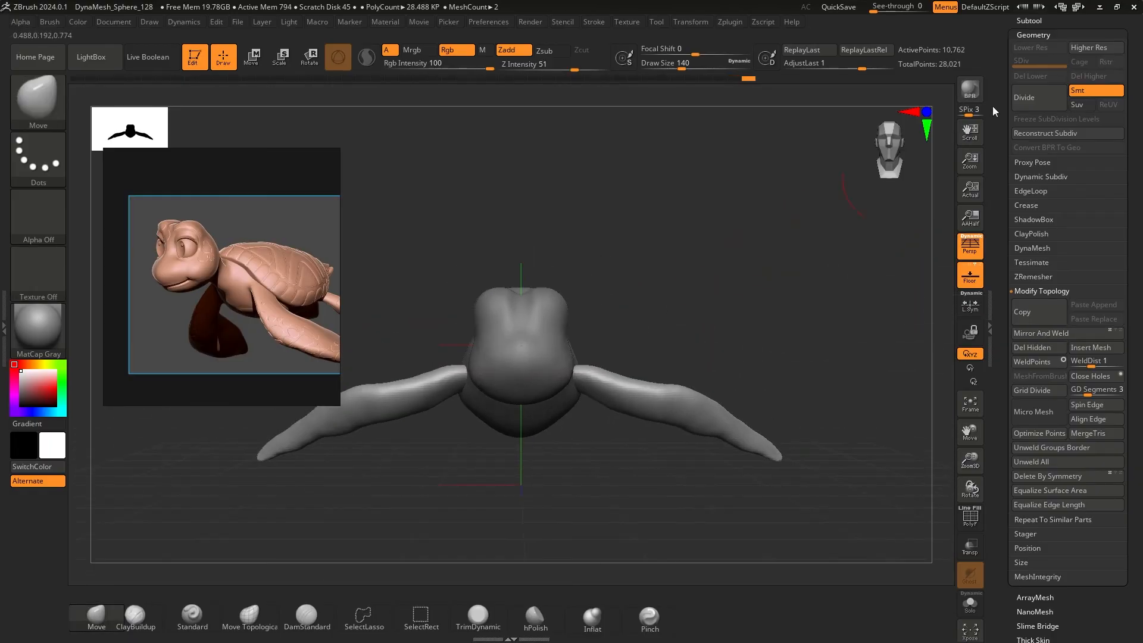
# Select the body subtool, merge the flippers' subtool down into it and fuse them with DynaMesh
pyautogui.click(1025, 22)
pyautogui.moveTo(1034, 99)
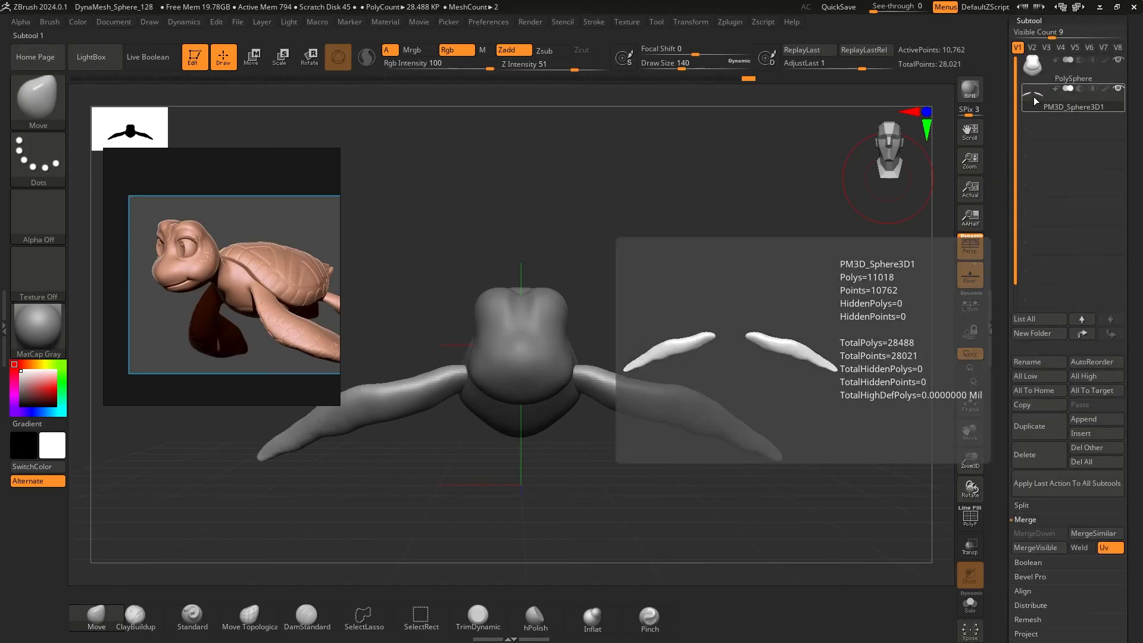
pyautogui.moveTo(1034, 60)
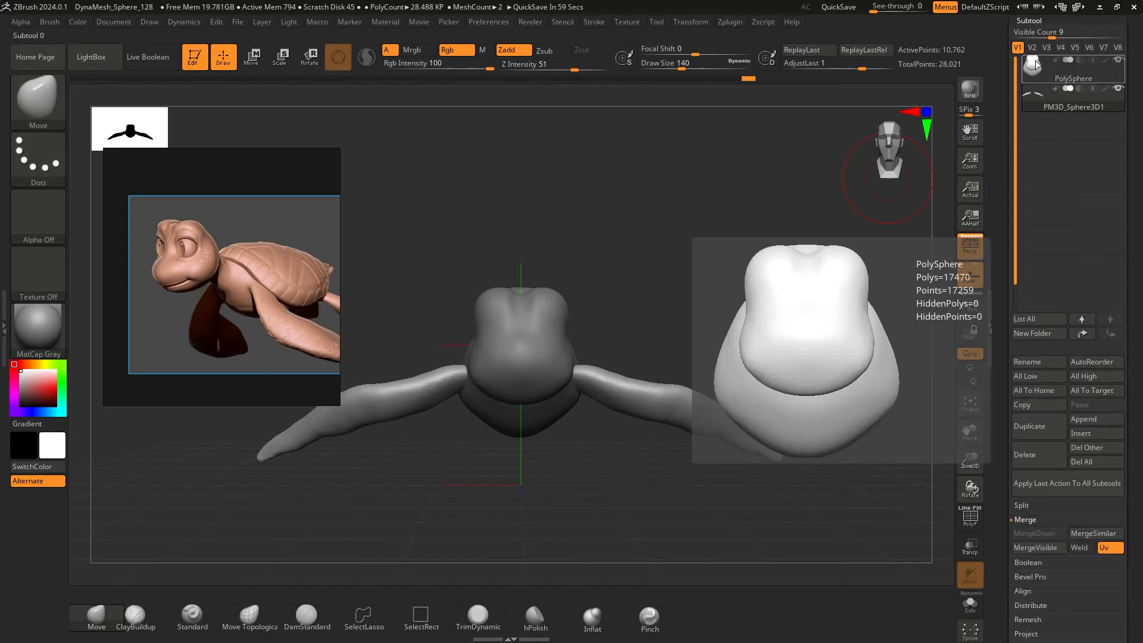
pyautogui.click(1034, 100)
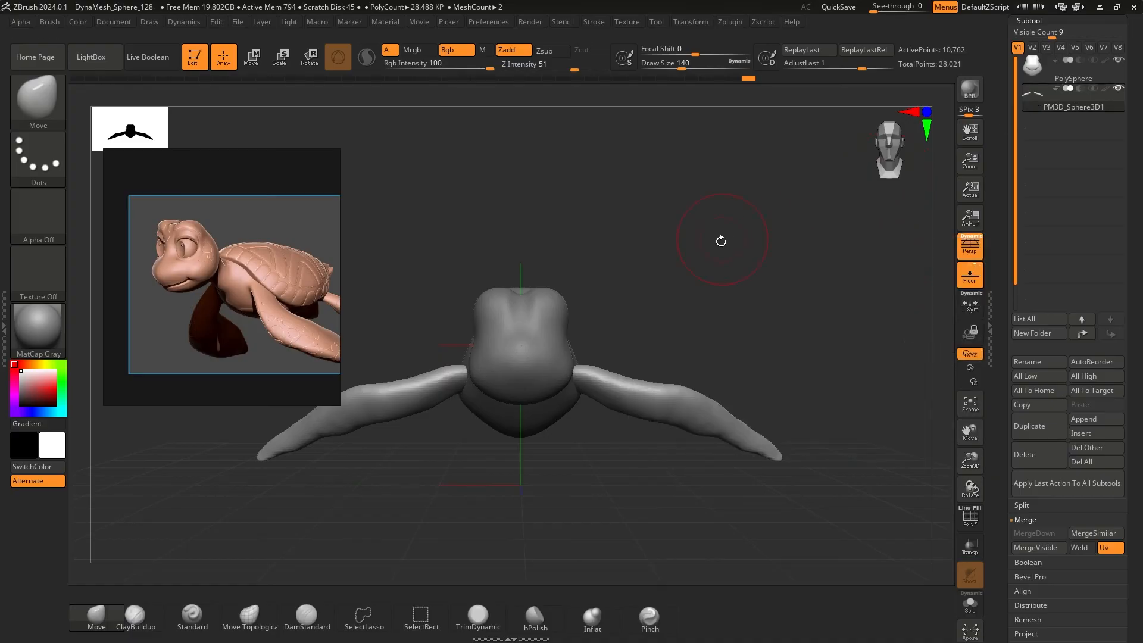
pyautogui.moveTo(722, 242); pyautogui.dragTo(692, 271, button='right')
pyautogui.keyDown('ctrl'); pyautogui.moveTo(694, 206); pyautogui.dragTo(667, 268, button='right'); pyautogui.keyUp('ctrl')
pyautogui.keyDown('alt'); pyautogui.click(532, 363); pyautogui.keyUp('alt')
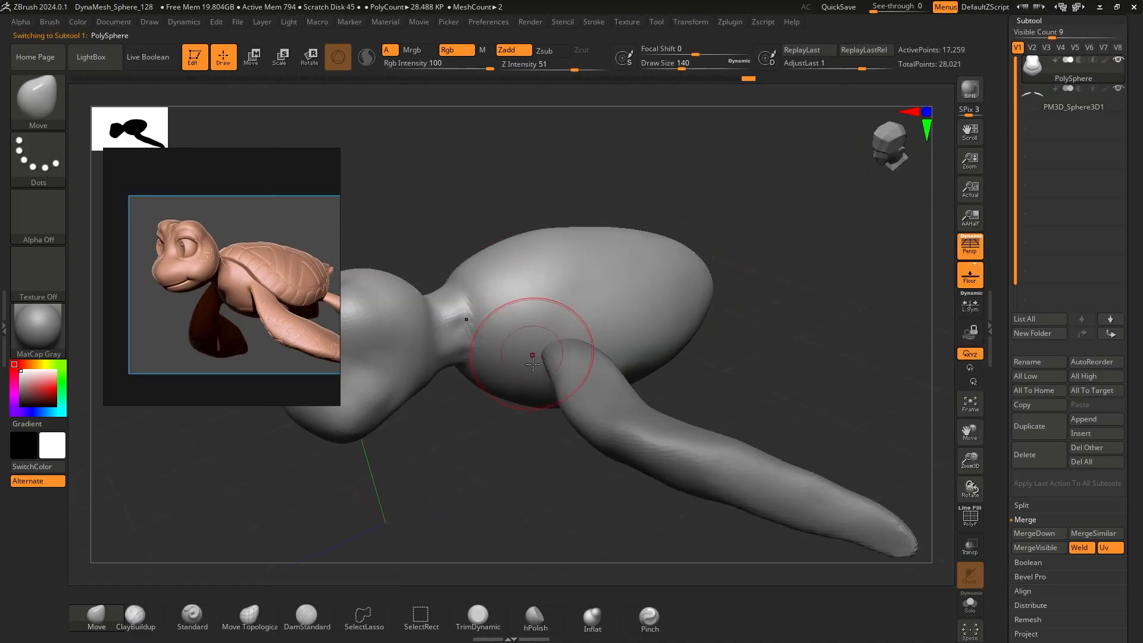
pyautogui.scroll(-1, 1048, 532)
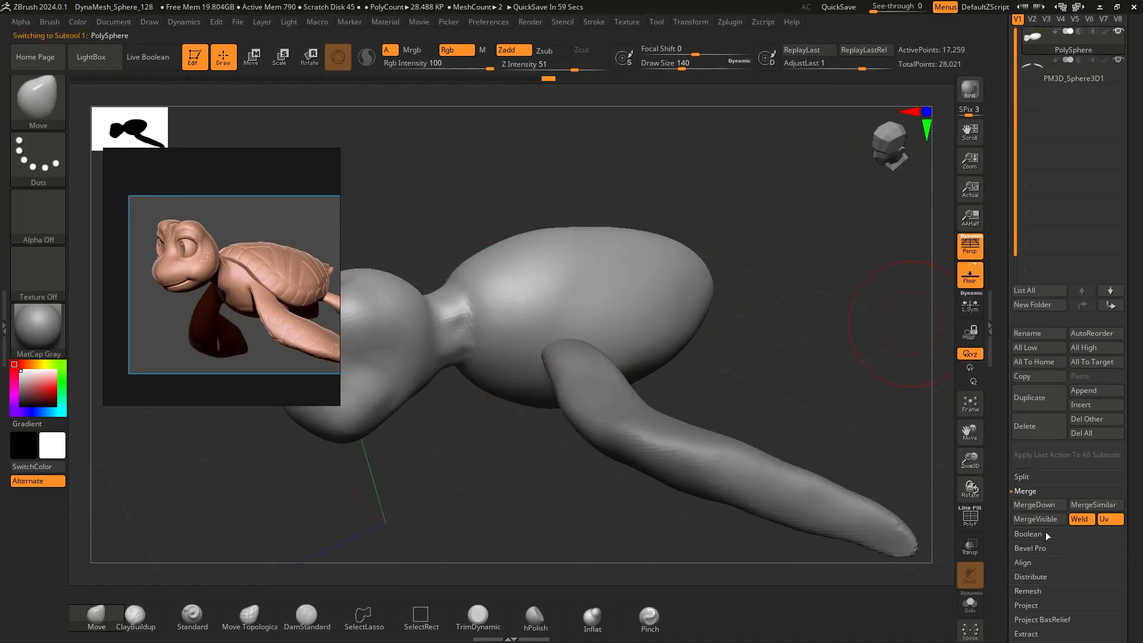
pyautogui.click(1041, 507)
pyautogui.click(928, 537)
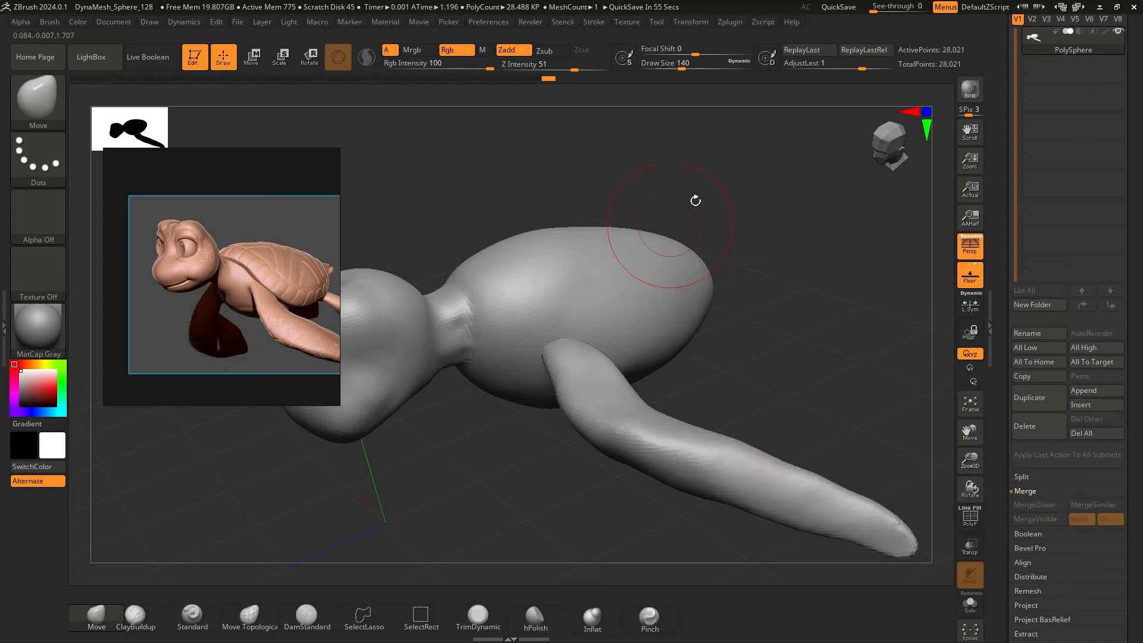
pyautogui.moveTo(796, 217); pyautogui.dragTo(851, 244, button='right')
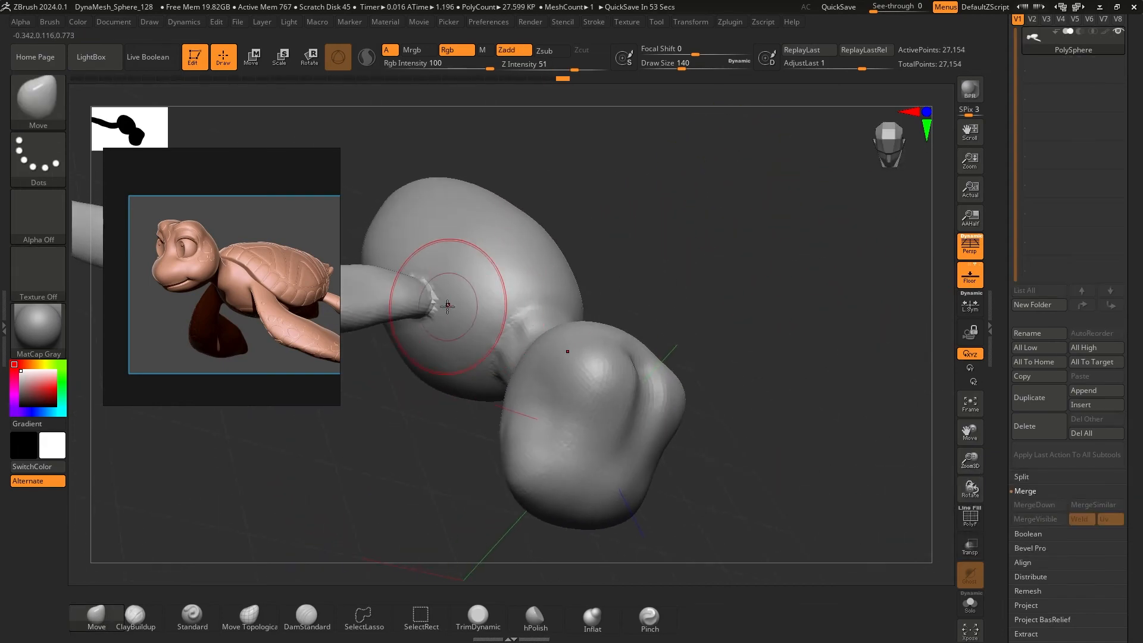
# Smooth the joint where the front flipper meets the body
pyautogui.moveTo(439, 286)
pyautogui.keyDown('shift'); pyautogui.mouseDown()
pyautogui.moveTo(432, 295)
pyautogui.moveTo(440, 288)
pyautogui.mouseUp(); pyautogui.keyUp('shift')
pyautogui.moveTo(689, 224); pyautogui.dragTo(450, 307, button='right')
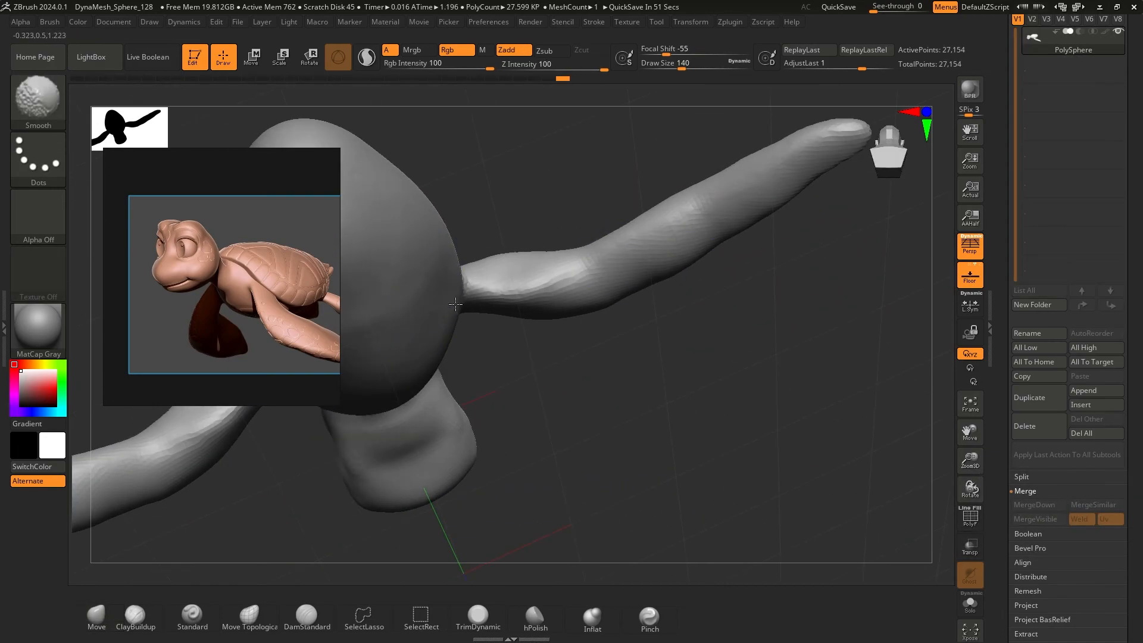
pyautogui.moveTo(554, 194)
pyautogui.mouseDown(button='right')
pyautogui.moveTo(491, 290)
pyautogui.moveTo(482, 329)
pyautogui.moveTo(573, 345)
pyautogui.moveTo(586, 335)
pyautogui.moveTo(596, 384)
pyautogui.moveTo(539, 383)
pyautogui.moveTo(591, 384)
pyautogui.moveTo(510, 304)
pyautogui.moveTo(610, 347)
pyautogui.mouseUp(button='right')
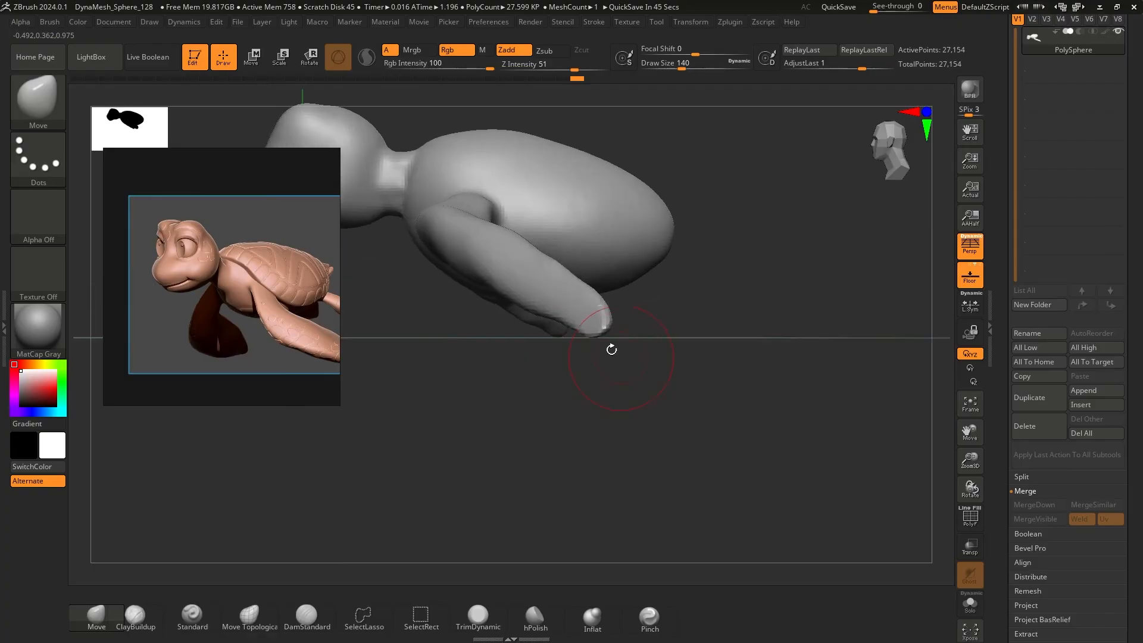
pyautogui.keyDown('alt'); pyautogui.moveTo(515, 367); pyautogui.dragTo(652, 327, button='right'); pyautogui.keyUp('alt')
pyautogui.moveTo(606, 378); pyautogui.dragTo(593, 358, button='right')
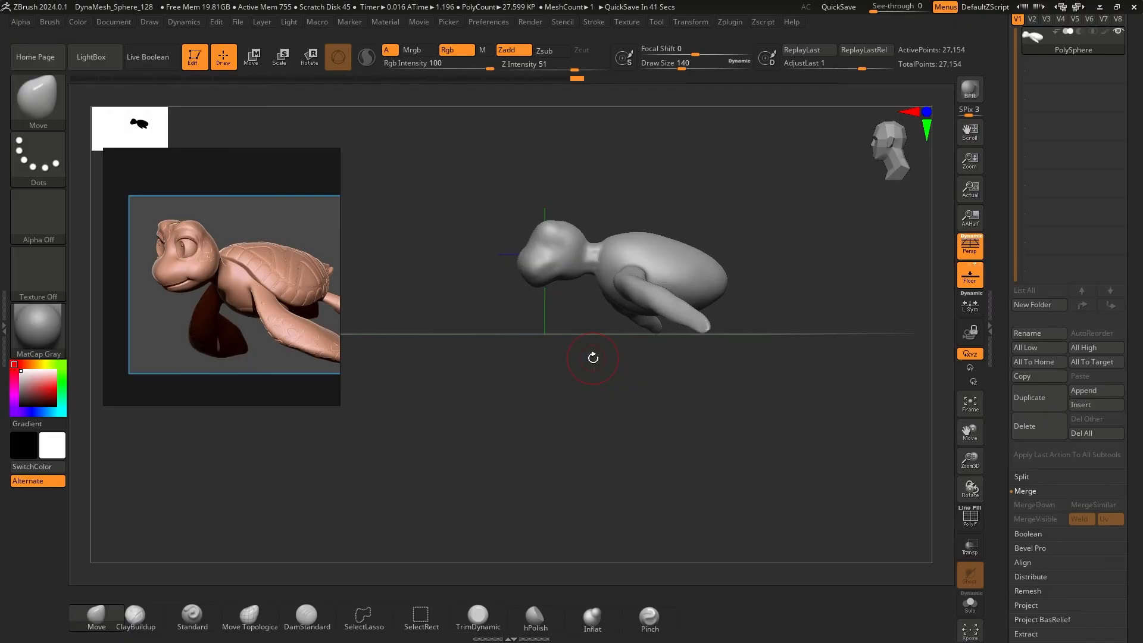
pyautogui.moveTo(606, 344); pyautogui.dragTo(646, 488, button='right')
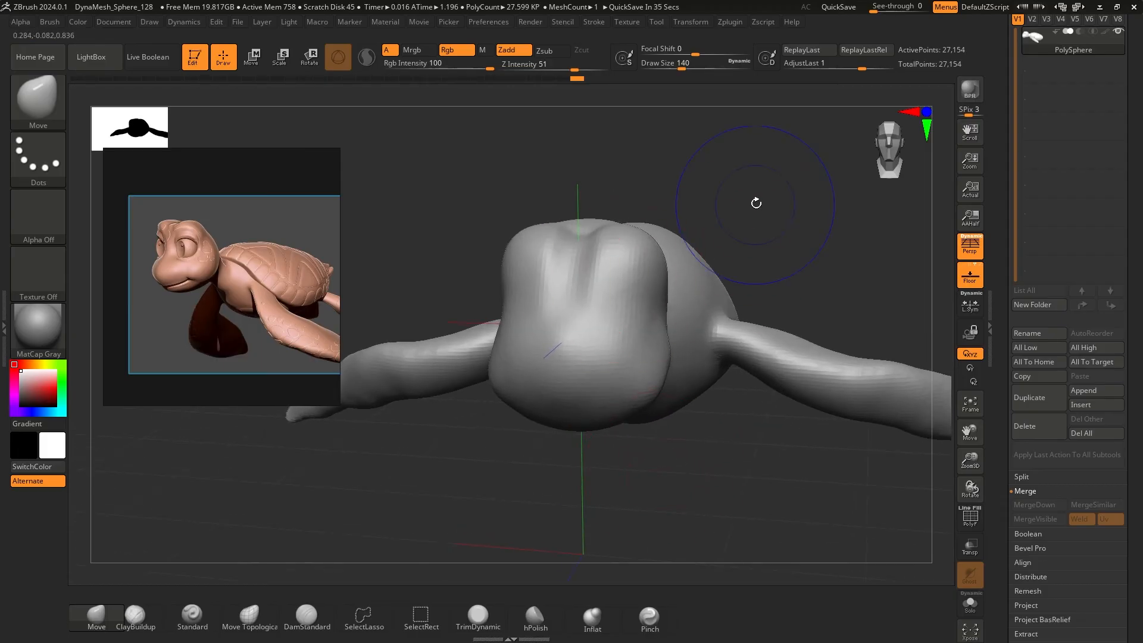
pyautogui.keyDown('shift'); pyautogui.moveTo(755, 202); pyautogui.dragTo(641, 229, button='right'); pyautogui.keyUp('shift')
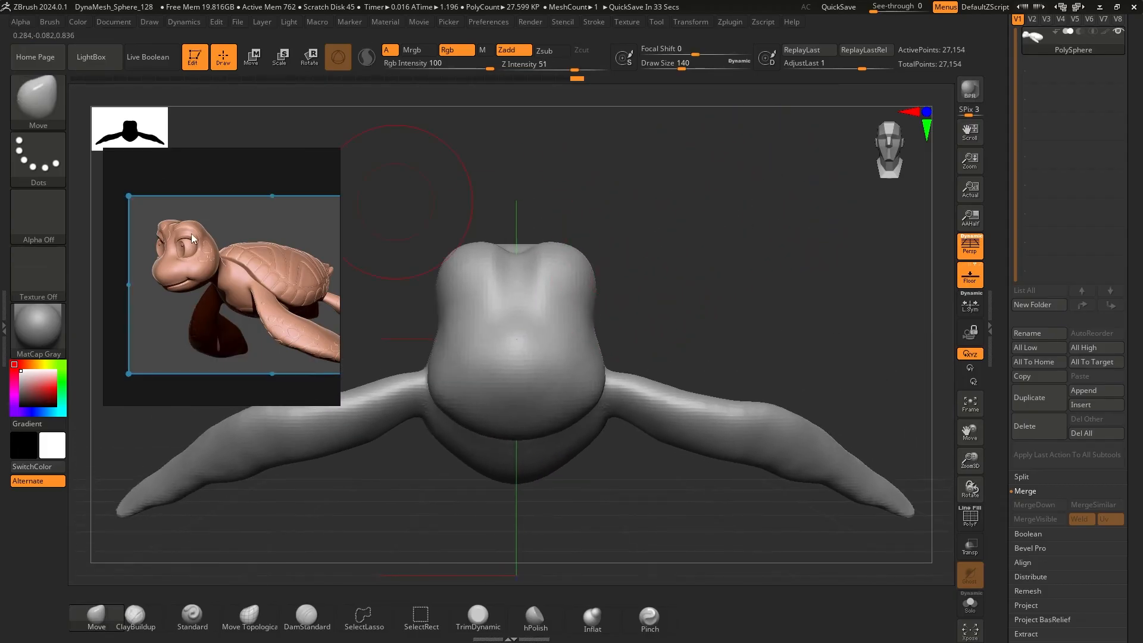
# Examine the eye shape and its placement on the head in the turtle reference image
pyautogui.scroll(4, 191, 233)
pyautogui.scroll(2, 184, 238)
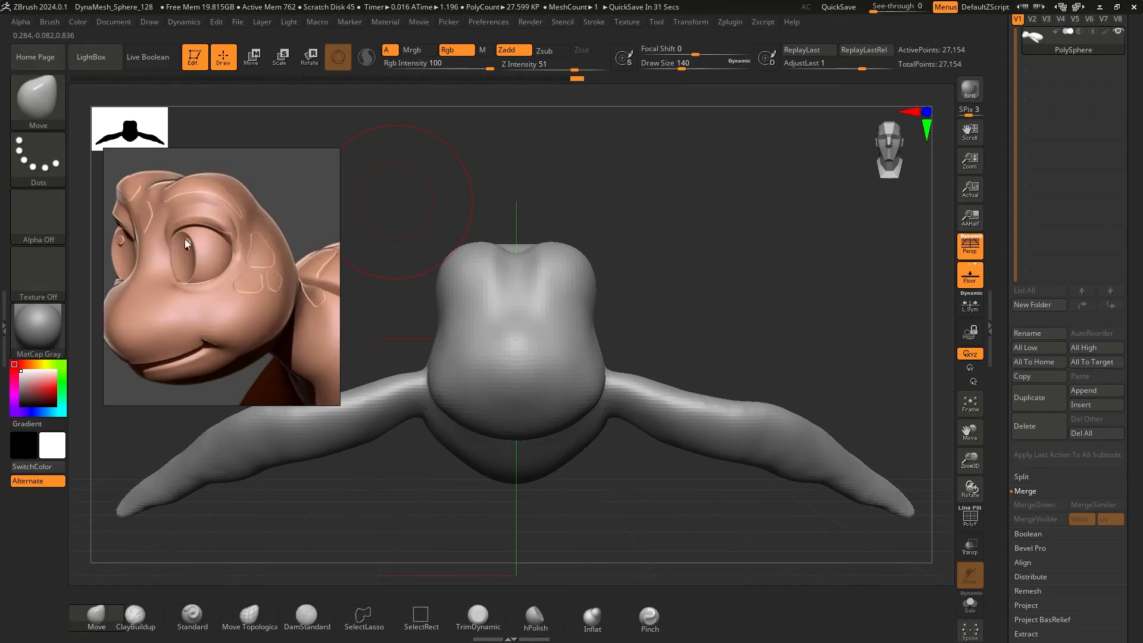
pyautogui.scroll(3, 203, 225)
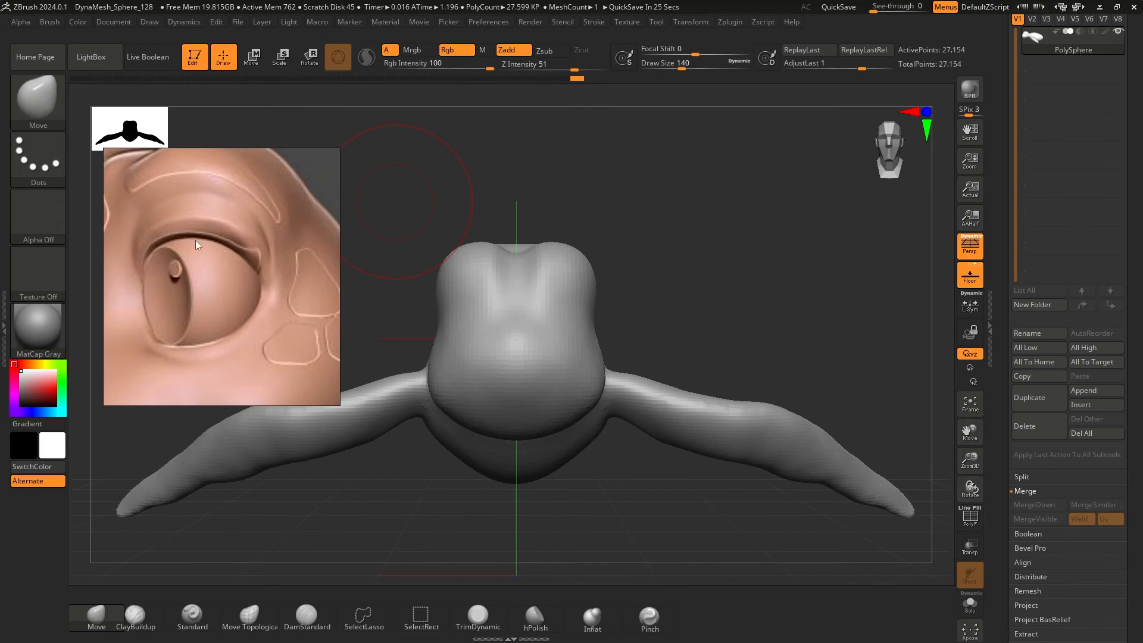
pyautogui.scroll(-5, 200, 272)
pyautogui.scroll(5, 206, 245)
pyautogui.scroll(-5, 197, 267)
pyautogui.scroll(6, 204, 231)
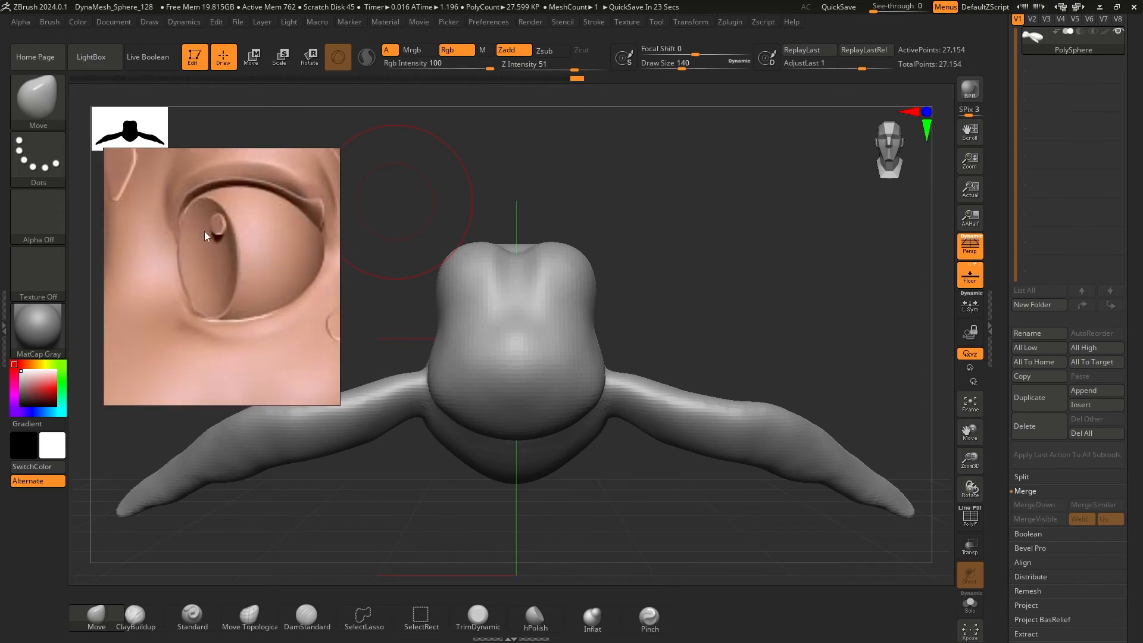
pyautogui.scroll(-5, 226, 241)
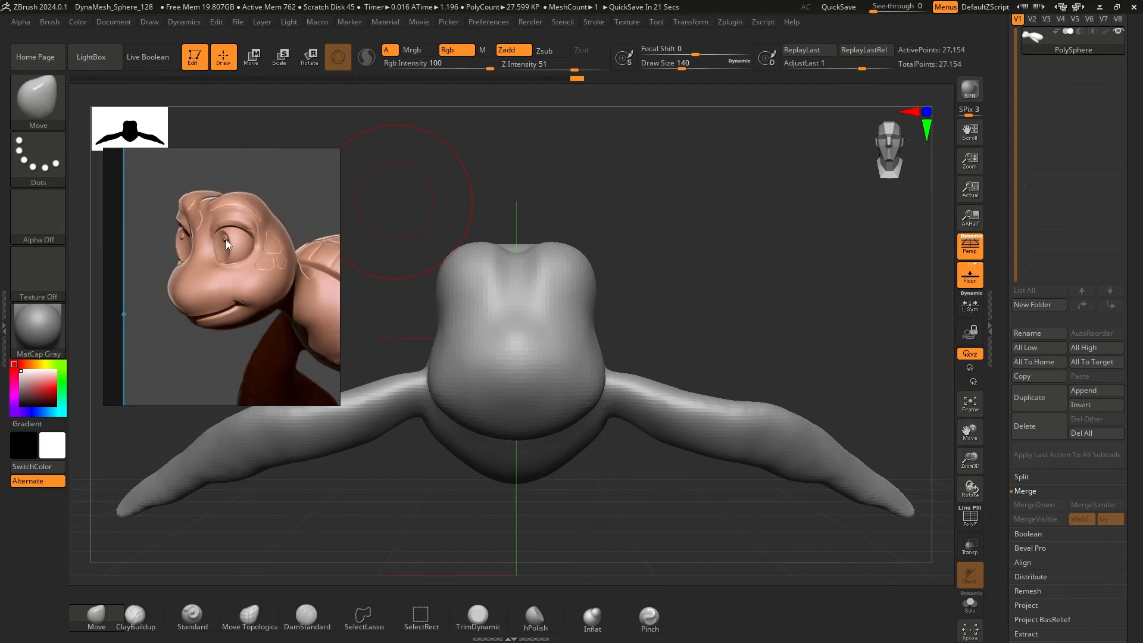
pyautogui.scroll(2, 226, 239)
# Carve both eye sockets into the front of the head with ClayBuildup at draw size 36, and update the DynaMesh
pyautogui.moveTo(684, 232)
pyautogui.mouseDown()
pyautogui.moveTo(725, 212)
pyautogui.moveTo(742, 222)
pyautogui.moveTo(529, 322)
pyautogui.moveTo(523, 301)
pyautogui.mouseUp()
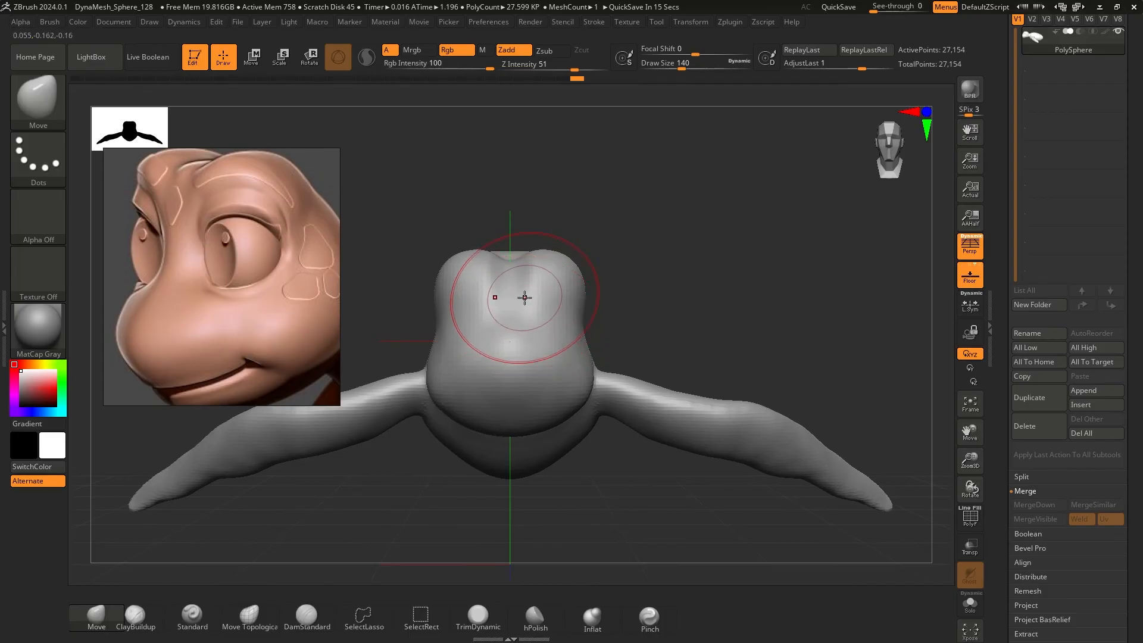
pyautogui.press('[')
pyautogui.press('[')
pyautogui.press('[')
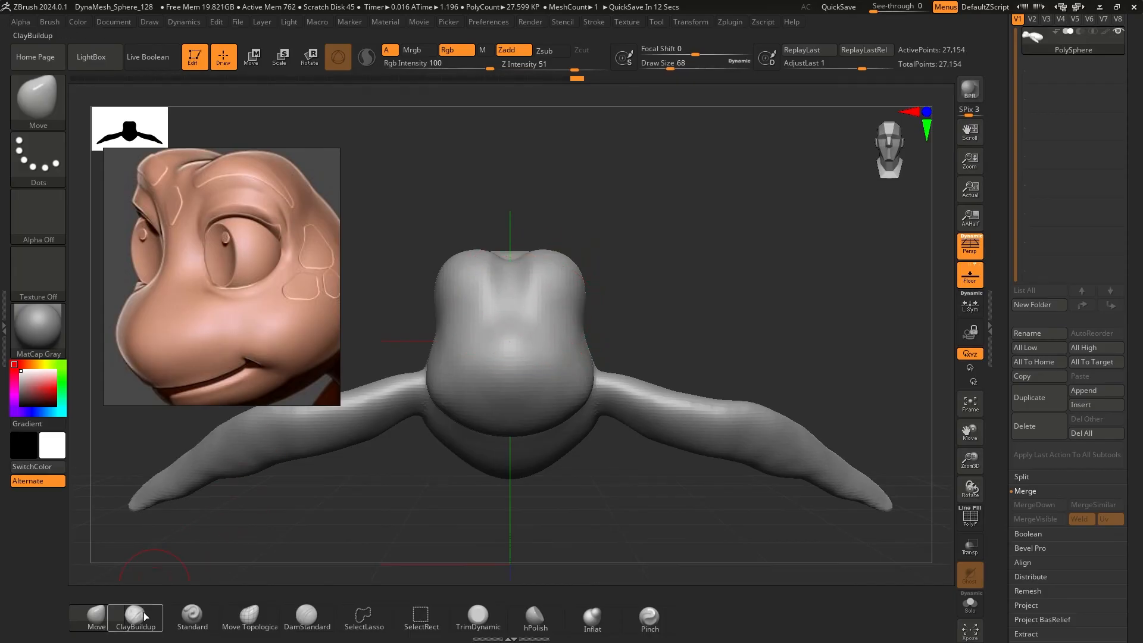
pyautogui.click(138, 616)
pyautogui.press('[')
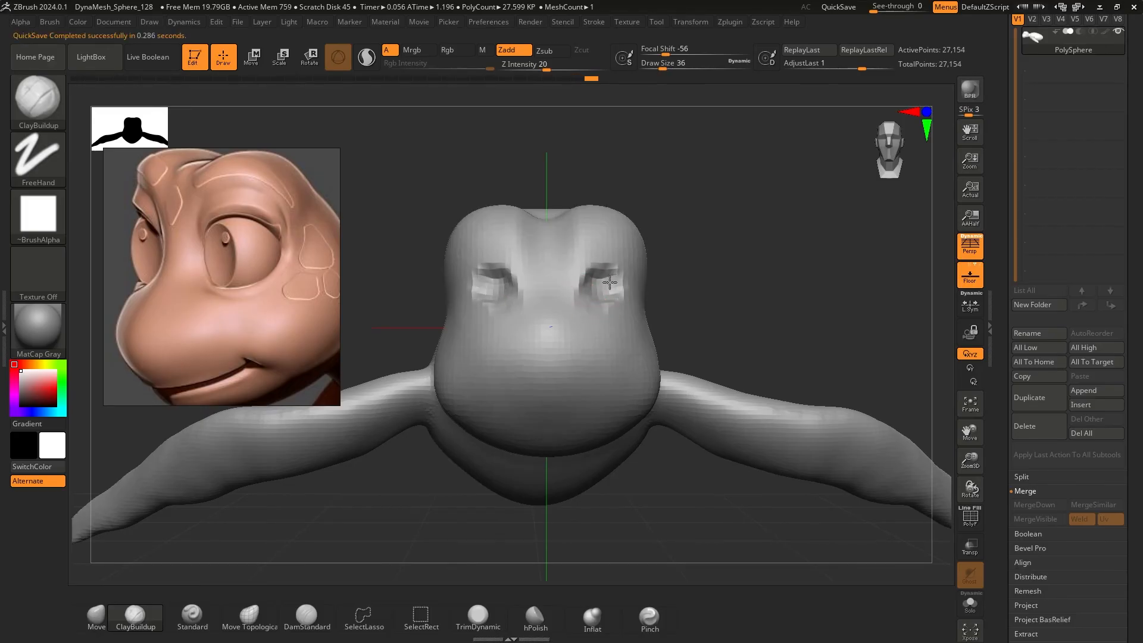
pyautogui.moveTo(608, 262)
pyautogui.mouseDown()
pyautogui.moveTo(595, 247)
pyautogui.moveTo(613, 262)
pyautogui.moveTo(612, 295)
pyautogui.mouseUp()
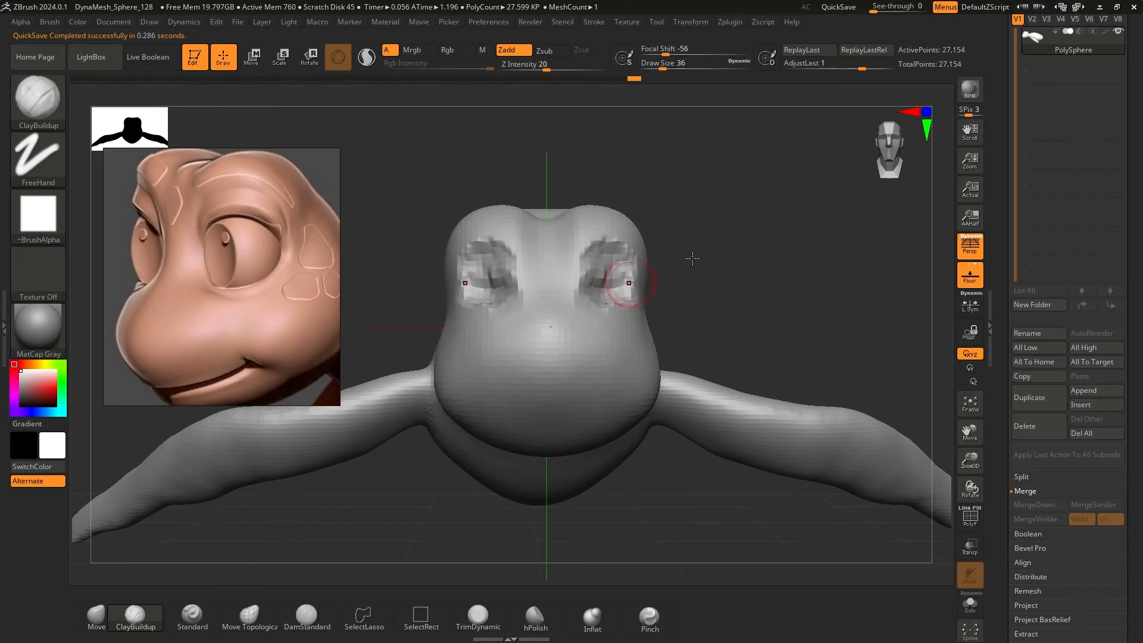
pyautogui.moveTo(694, 256)
pyautogui.mouseDown(button='right')
pyautogui.moveTo(714, 249)
pyautogui.moveTo(728, 222)
pyautogui.moveTo(653, 269)
pyautogui.mouseUp(button='right')
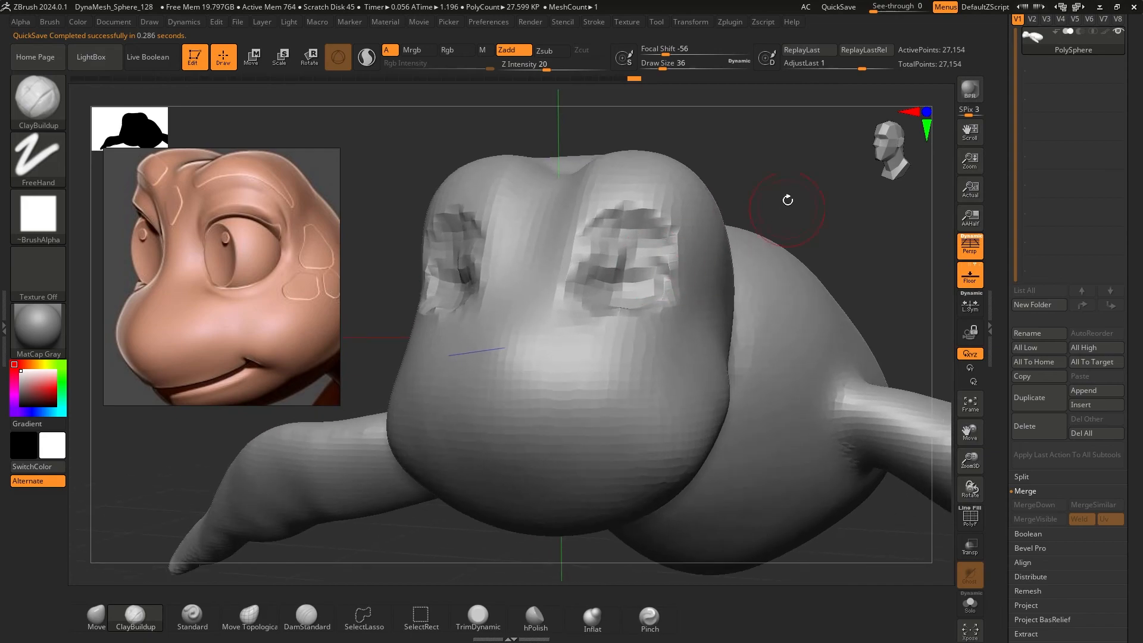
pyautogui.keyDown('ctrl'); pyautogui.moveTo(786, 196); pyautogui.dragTo(806, 184); pyautogui.keyUp('ctrl')
# Deepen the eye sockets with ClayBuildup and remesh the turtle with DynaMesh
pyautogui.keyDown('shift'); pyautogui.moveTo(806, 184); pyautogui.dragTo(682, 246, button='right'); pyautogui.keyUp('shift')
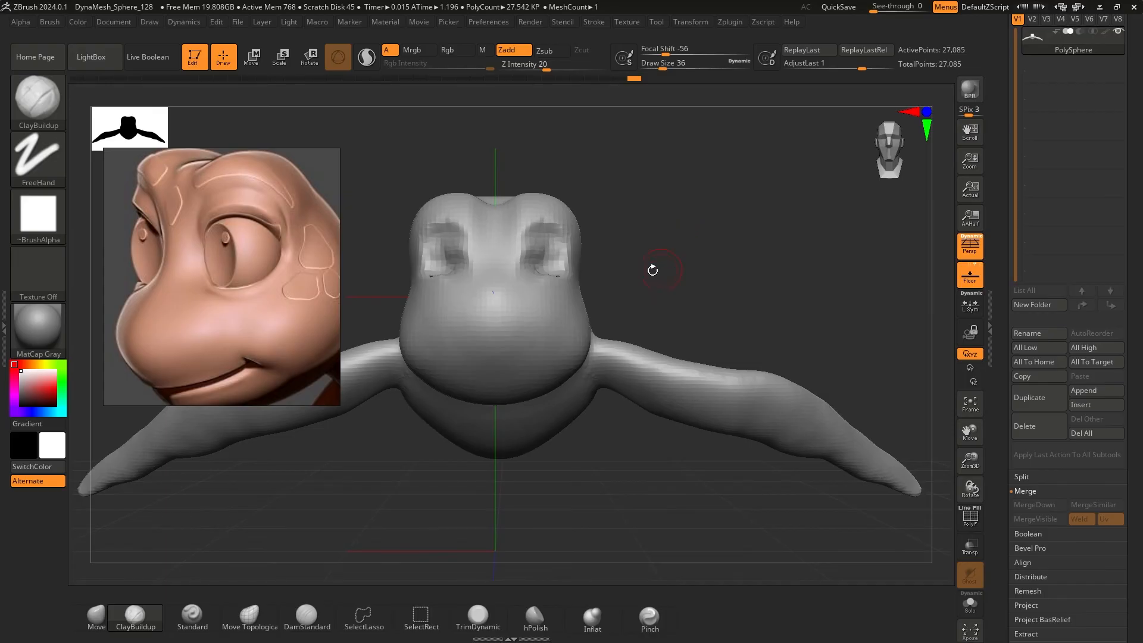
pyautogui.moveTo(652, 221); pyautogui.dragTo(590, 240, button='right')
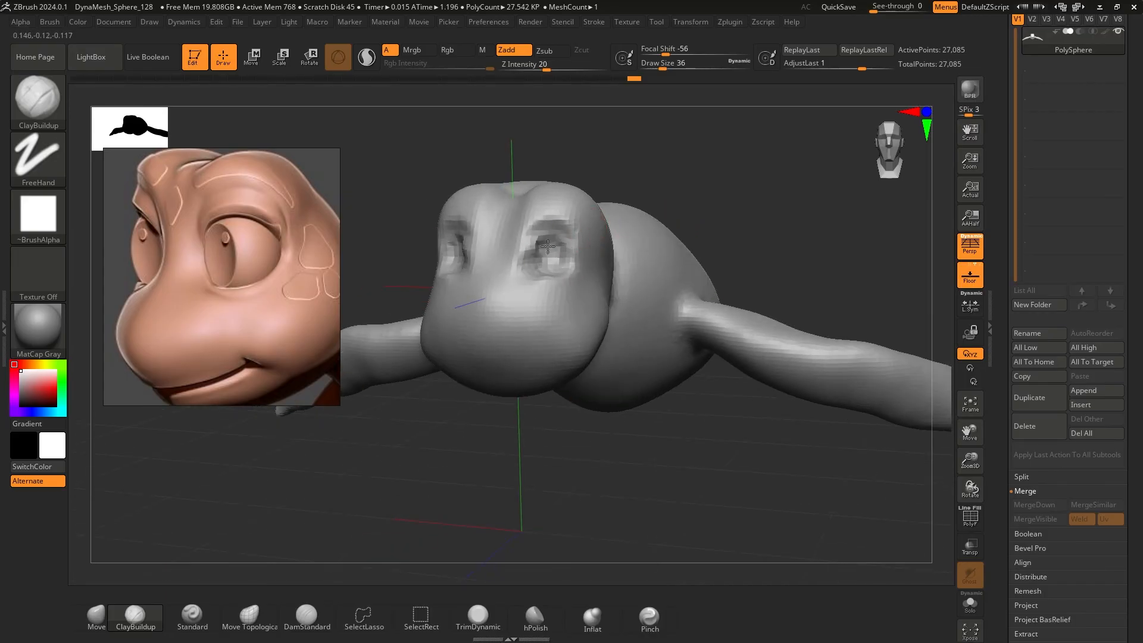
pyautogui.keyDown('ctrl'); pyautogui.moveTo(649, 176); pyautogui.dragTo(539, 244, button='right'); pyautogui.keyUp('ctrl')
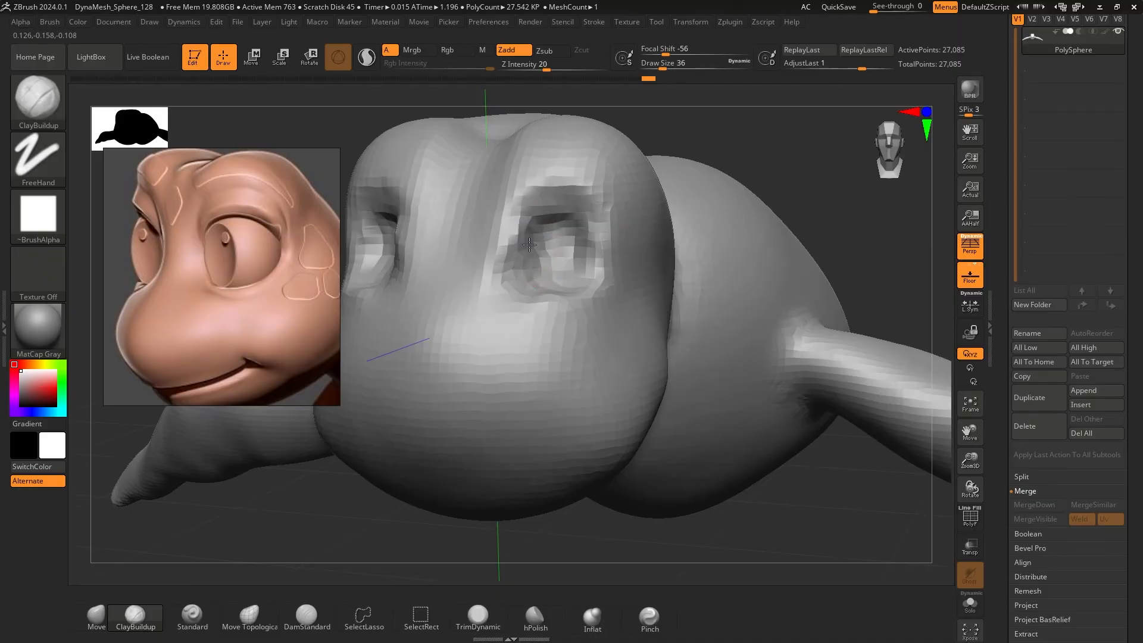
pyautogui.moveTo(540, 248); pyautogui.dragTo(555, 254)
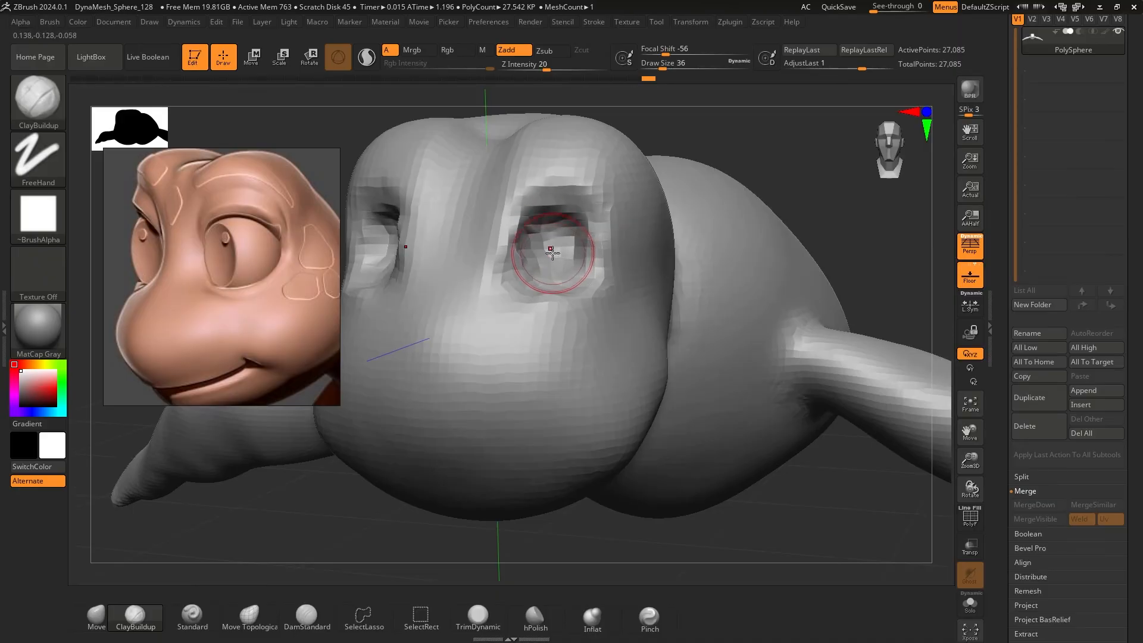
pyautogui.moveTo(762, 175)
pyautogui.mouseDown(button='right')
pyautogui.moveTo(551, 255)
pyautogui.moveTo(742, 186)
pyautogui.moveTo(684, 214)
pyautogui.mouseUp(button='right')
pyautogui.moveTo(651, 383); pyautogui.dragTo(424, 543, button='right')
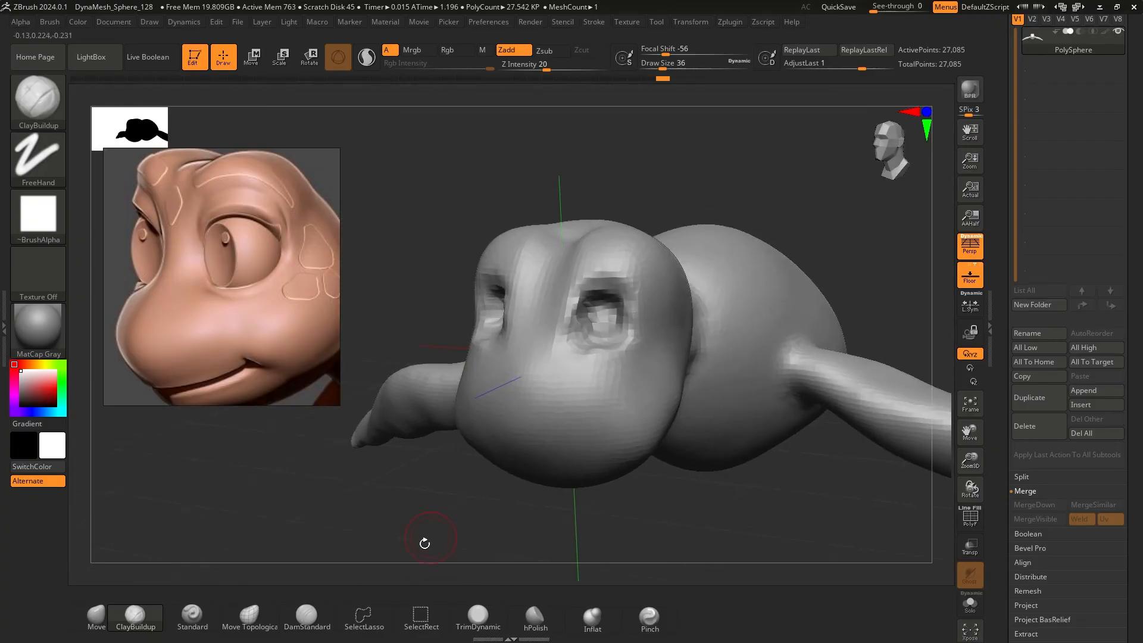
pyautogui.keyDown('ctrl'); pyautogui.moveTo(408, 535); pyautogui.dragTo(358, 503); pyautogui.keyUp('ctrl')
# Smooth the inside and lower rim of the eye sockets
pyautogui.keyDown('ctrl'); pyautogui.moveTo(462, 472); pyautogui.dragTo(653, 229, button='right'); pyautogui.keyUp('ctrl')
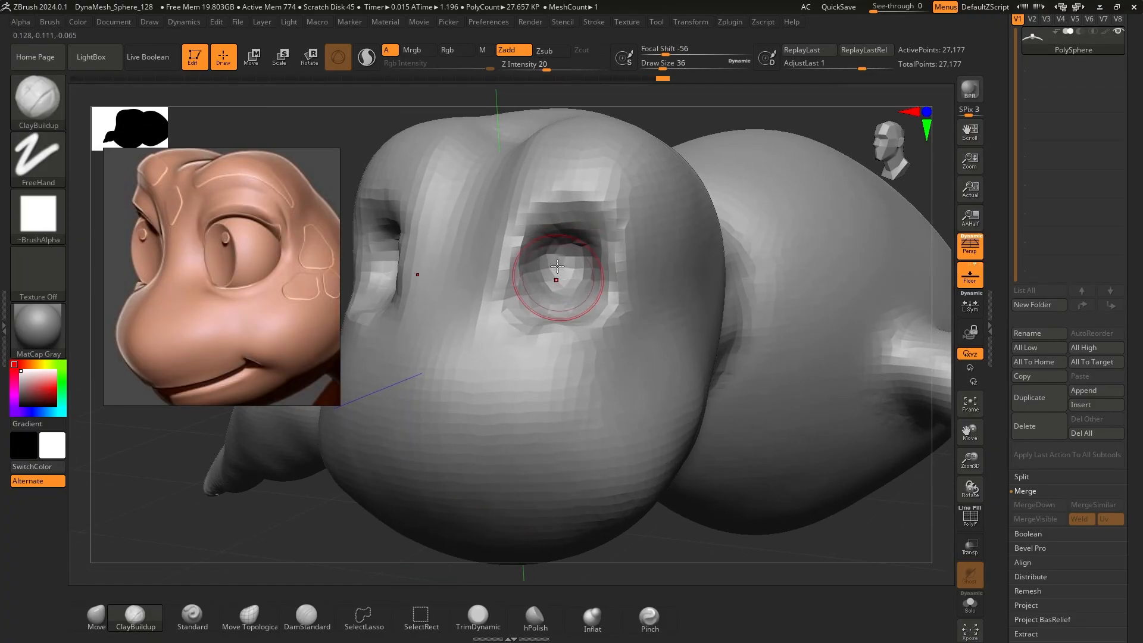
pyautogui.press('shift')
pyautogui.keyDown('shift'); pyautogui.moveTo(530, 276); pyautogui.dragTo(588, 332); pyautogui.keyUp('shift')
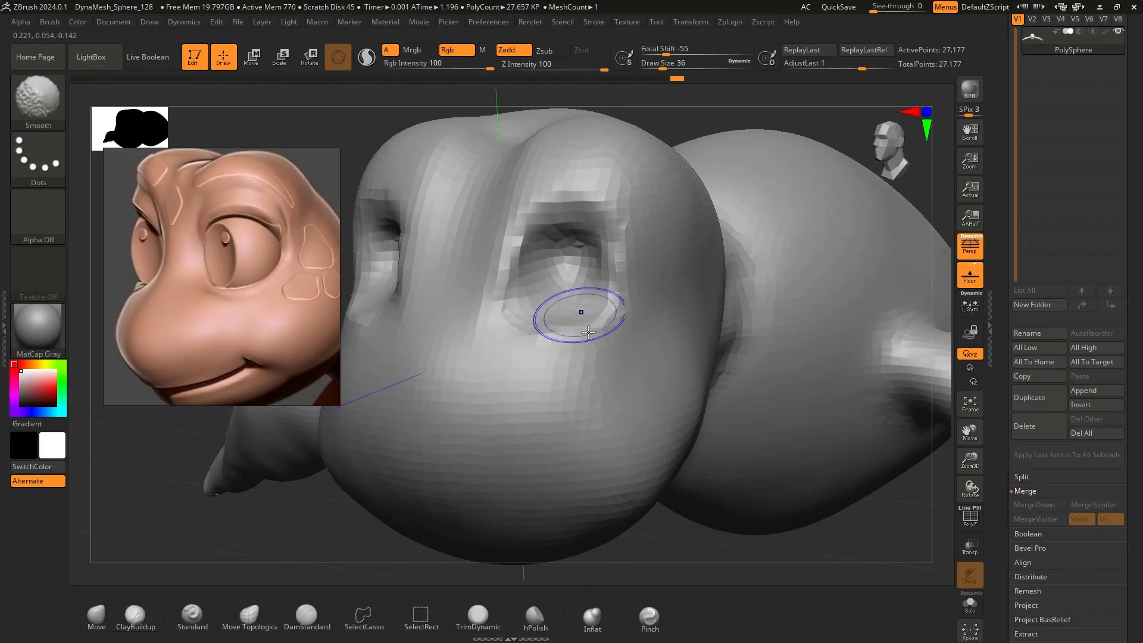
pyautogui.moveTo(653, 370)
pyautogui.keyDown('ctrl'); pyautogui.mouseDown(button='right')
pyautogui.moveTo(666, 505)
pyautogui.moveTo(694, 487)
pyautogui.mouseUp(button='right'); pyautogui.keyUp('ctrl')
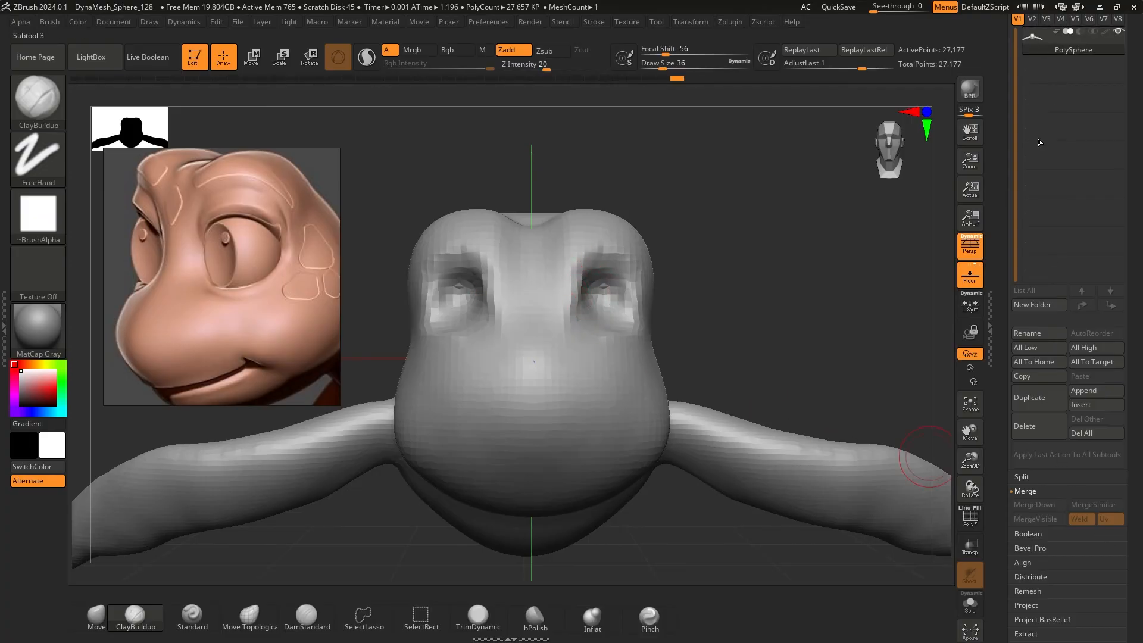
# Collapse the Subtool settings and expand the Geometry settings
pyautogui.scroll(2, 1039, 142)
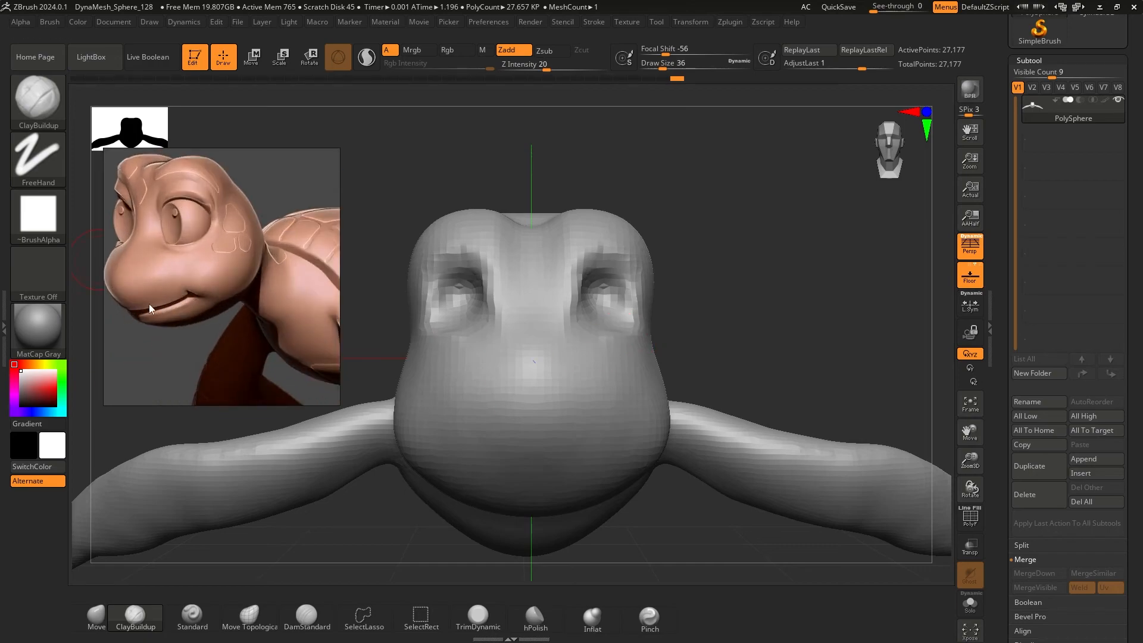
pyautogui.moveTo(747, 250)
pyautogui.mouseDown()
pyautogui.moveTo(704, 248)
pyautogui.moveTo(766, 260)
pyautogui.moveTo(754, 266)
pyautogui.mouseUp()
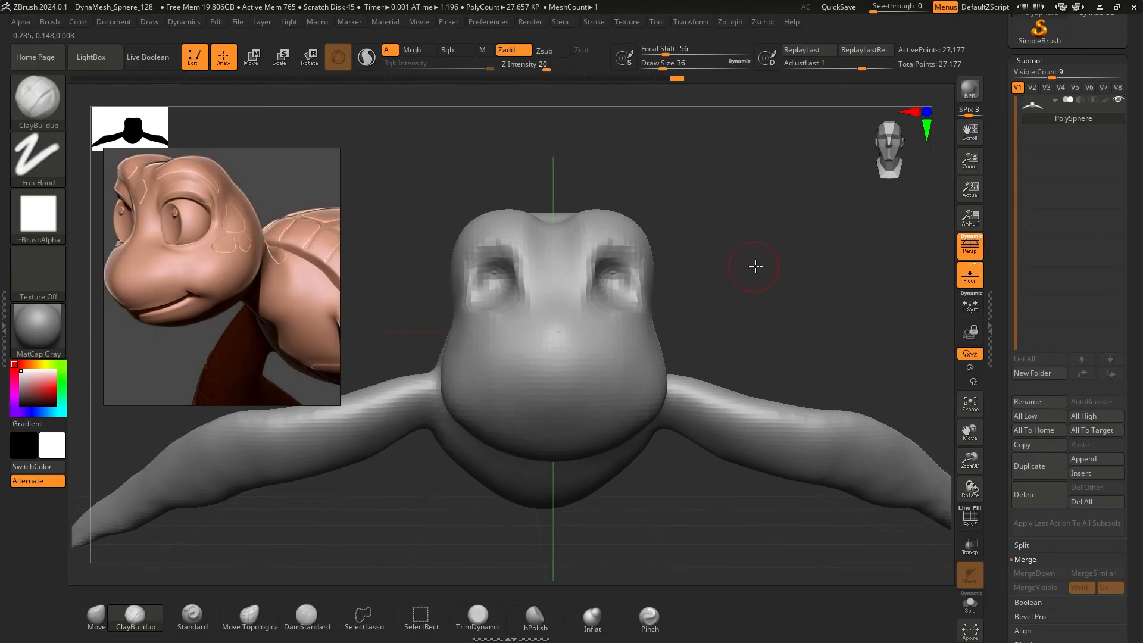
pyautogui.click(1028, 60)
pyautogui.click(1034, 75)
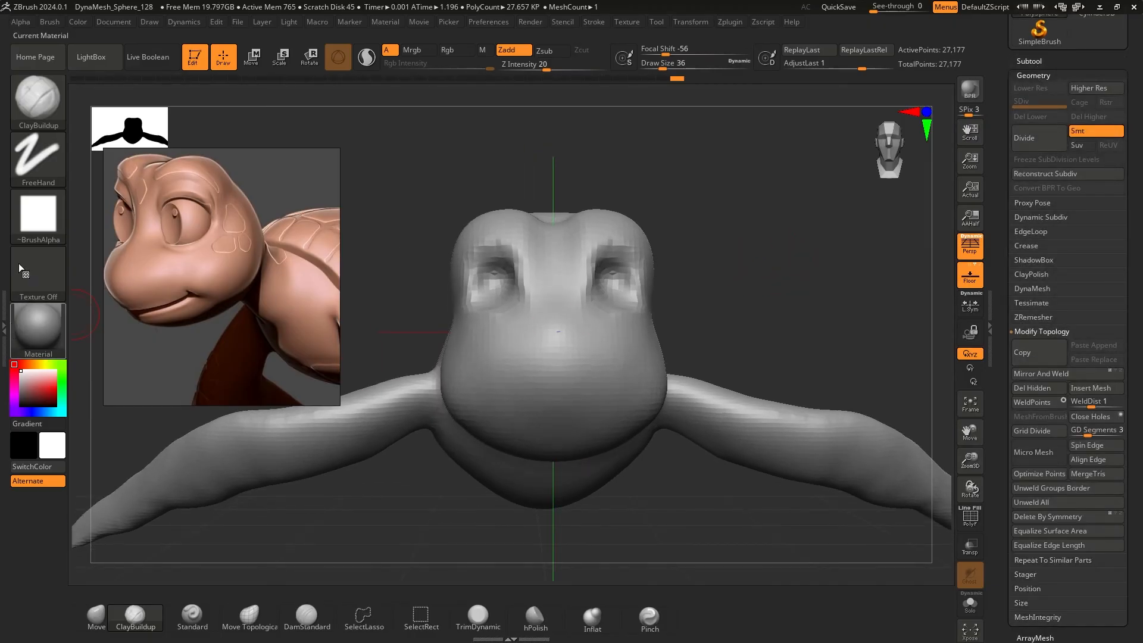
# Cut a smiling mouth line around the snout with the DamStandard brush, adding a crease at each mouth corner
pyautogui.click(307, 616)
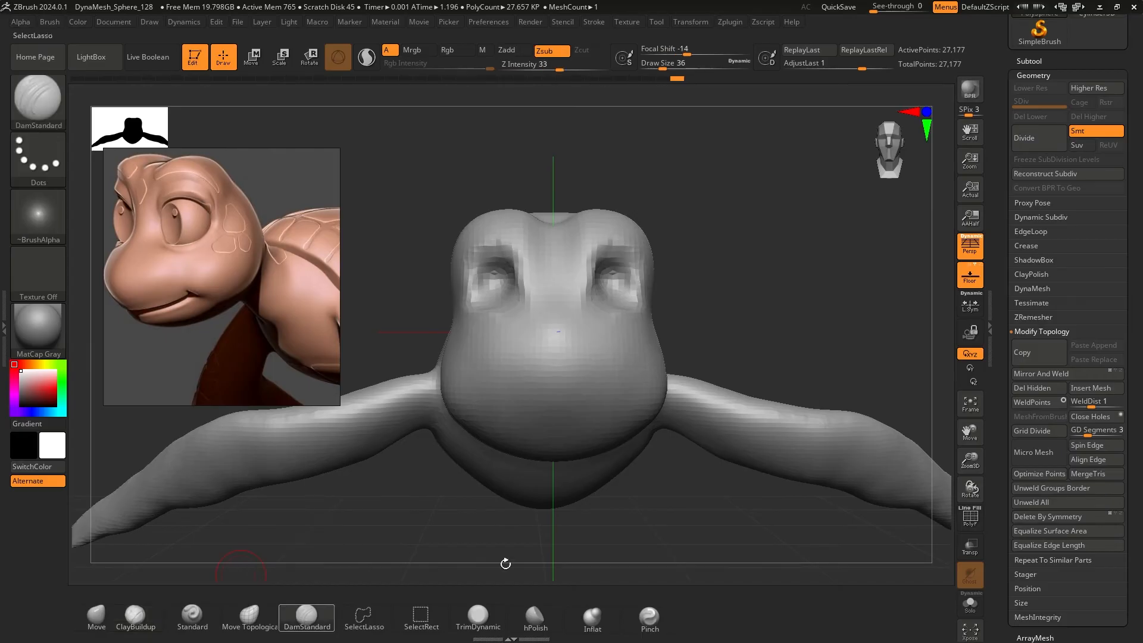
pyautogui.moveTo(505, 562)
pyautogui.mouseDown()
pyautogui.moveTo(636, 498)
pyautogui.moveTo(752, 403)
pyautogui.moveTo(731, 275)
pyautogui.moveTo(626, 278)
pyautogui.mouseUp()
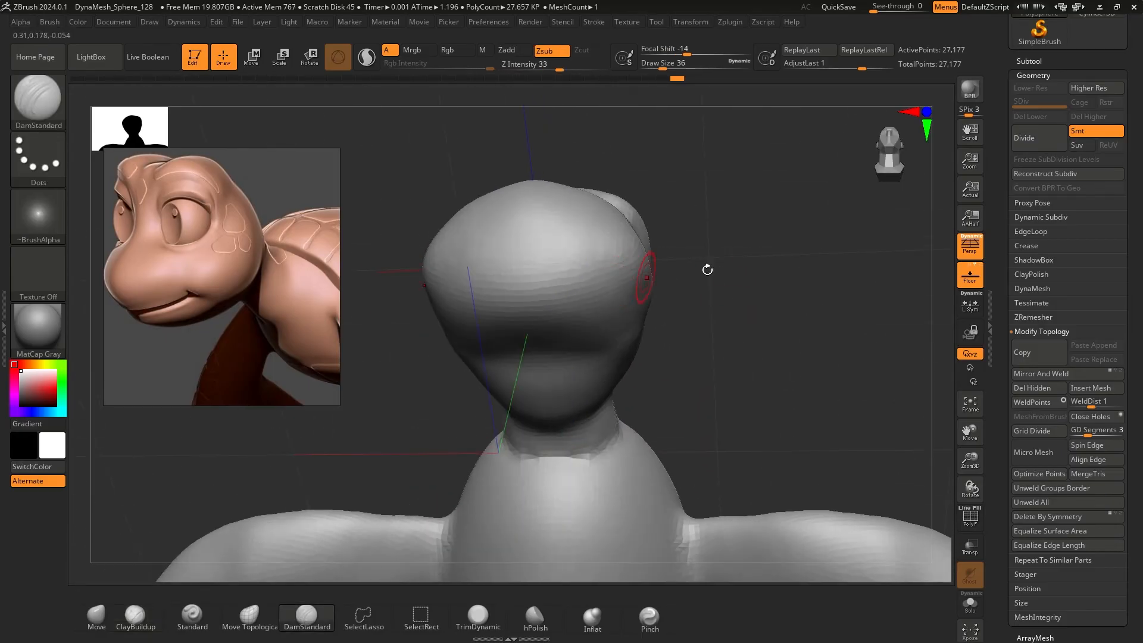
pyautogui.moveTo(707, 270); pyautogui.dragTo(472, 280)
pyautogui.moveTo(744, 280)
pyautogui.keyDown('shift'); pyautogui.mouseDown()
pyautogui.moveTo(829, 286)
pyautogui.moveTo(755, 214)
pyautogui.moveTo(651, 191)
pyautogui.moveTo(728, 229)
pyautogui.moveTo(740, 224)
pyautogui.moveTo(734, 194)
pyautogui.moveTo(810, 228)
pyautogui.moveTo(785, 235)
pyautogui.mouseUp(); pyautogui.keyUp('shift')
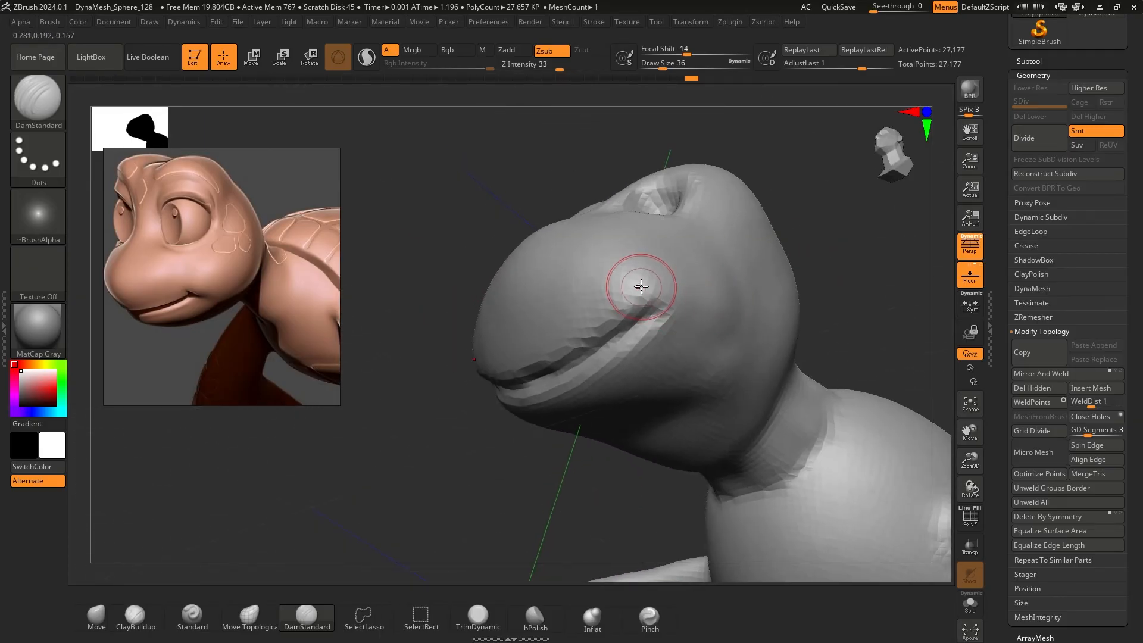
pyautogui.moveTo(640, 286)
pyautogui.mouseDown()
pyautogui.moveTo(679, 326)
pyautogui.moveTo(633, 288)
pyautogui.mouseUp()
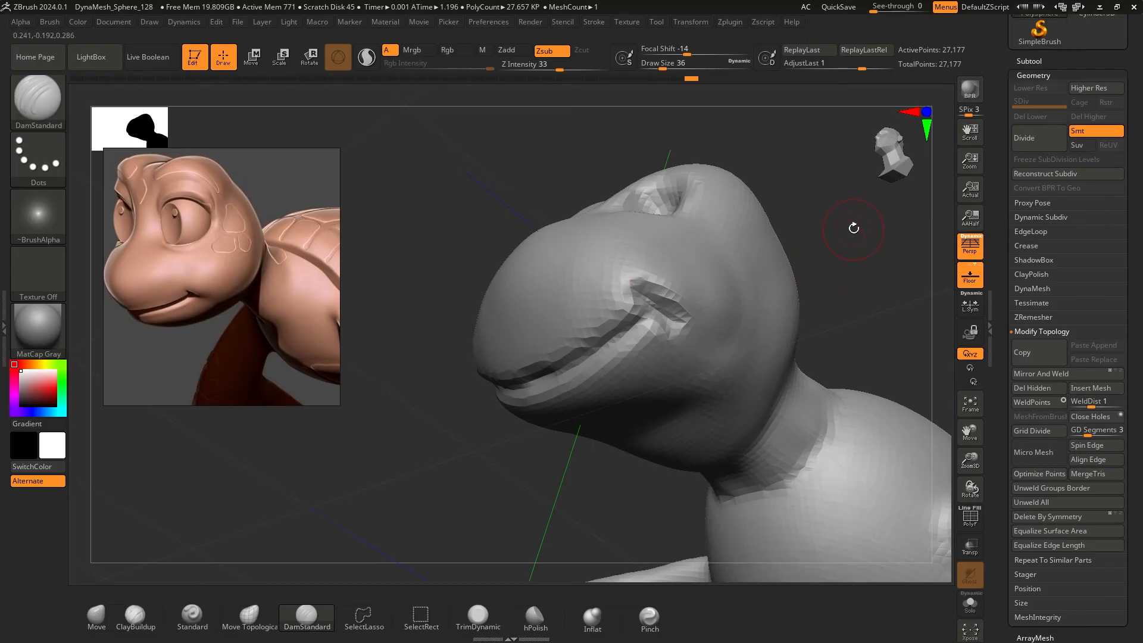
# Set the DynaMesh resolution to 304 and remesh the turtle
pyautogui.moveTo(853, 228); pyautogui.dragTo(700, 217)
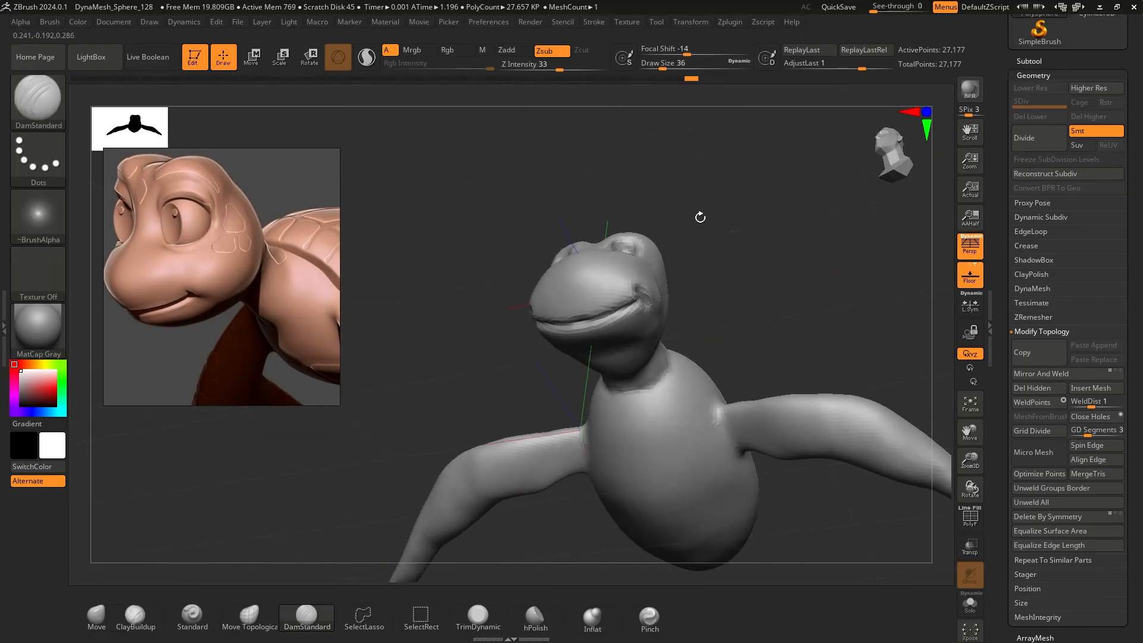
pyautogui.keyDown('shift'); pyautogui.moveTo(702, 280); pyautogui.dragTo(747, 307); pyautogui.keyUp('shift')
pyautogui.keyDown('alt'); pyautogui.moveTo(732, 258); pyautogui.dragTo(774, 285); pyautogui.keyUp('alt')
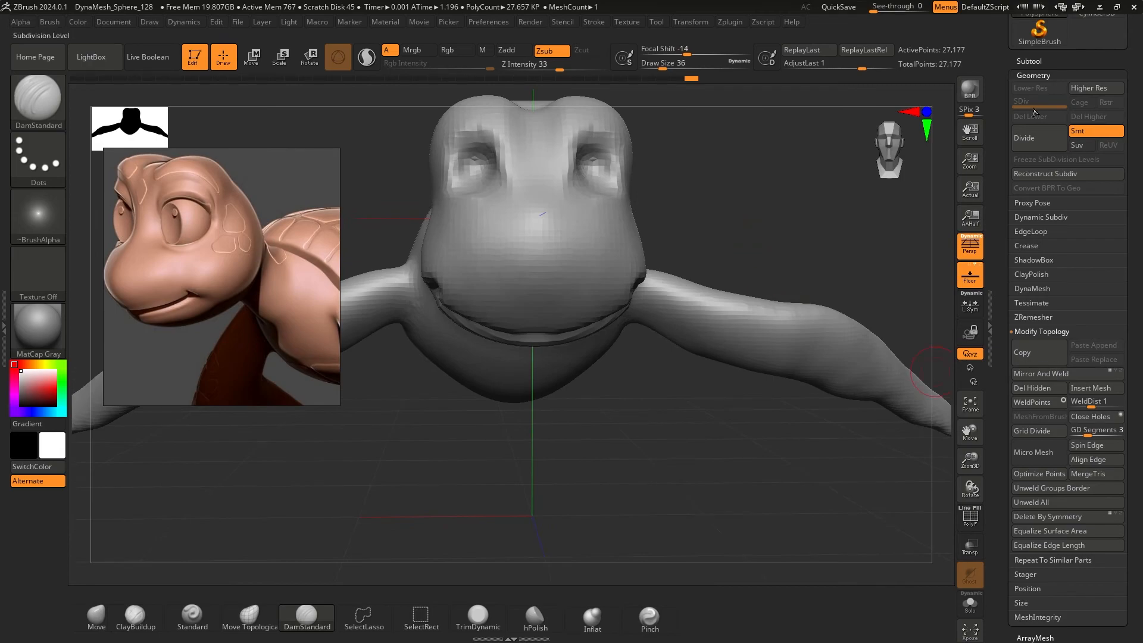
pyautogui.moveTo(782, 242); pyautogui.dragTo(634, 261)
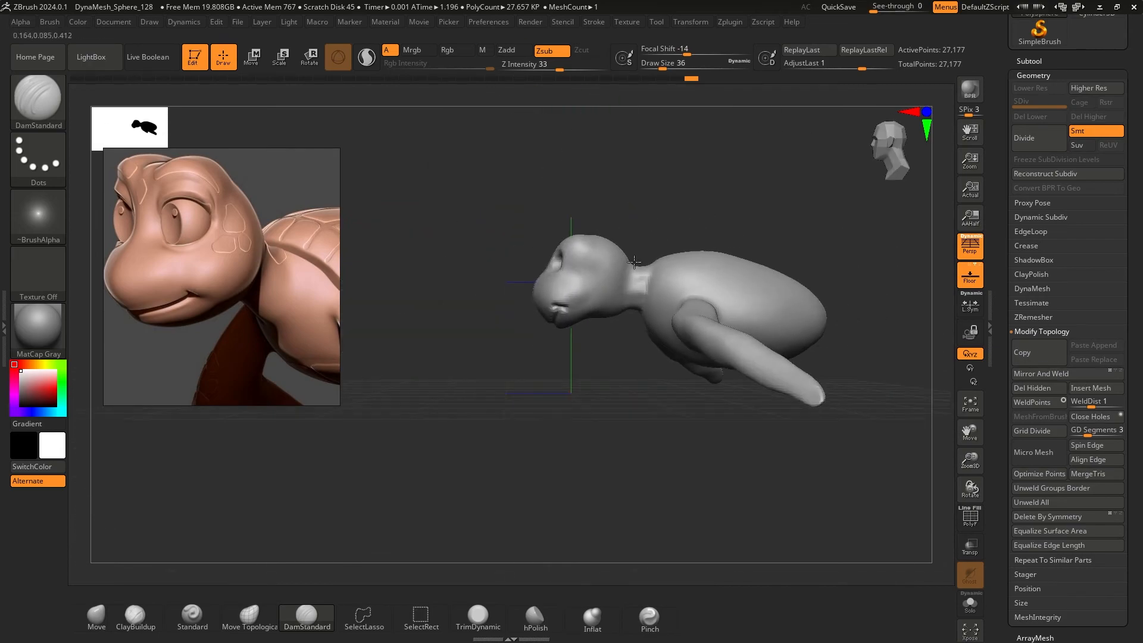
pyautogui.moveTo(541, 413)
pyautogui.mouseDown()
pyautogui.moveTo(587, 413)
pyautogui.moveTo(607, 357)
pyautogui.moveTo(624, 211)
pyautogui.moveTo(654, 249)
pyautogui.mouseUp()
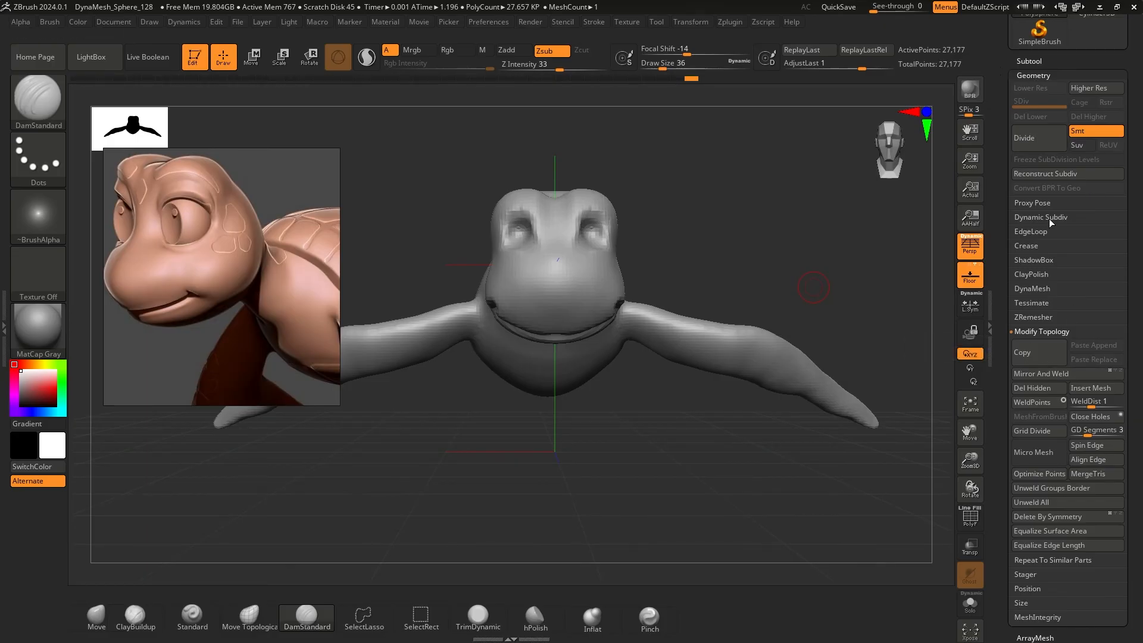
pyautogui.click(1031, 289)
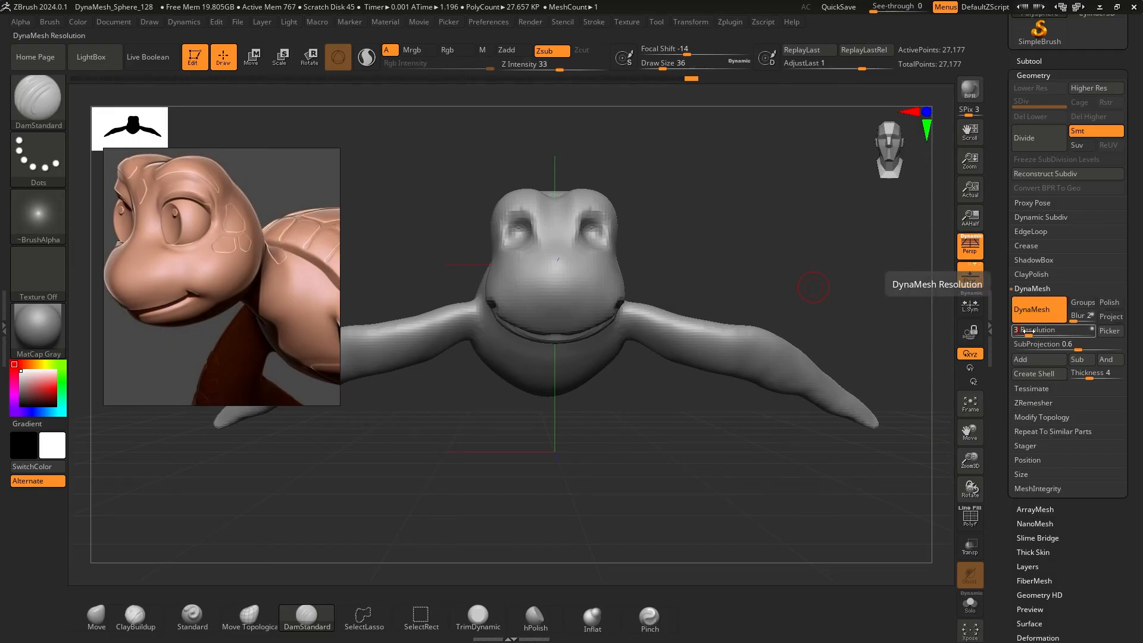
pyautogui.keyDown('ctrl'); pyautogui.moveTo(439, 441); pyautogui.dragTo(515, 512); pyautogui.keyUp('ctrl')
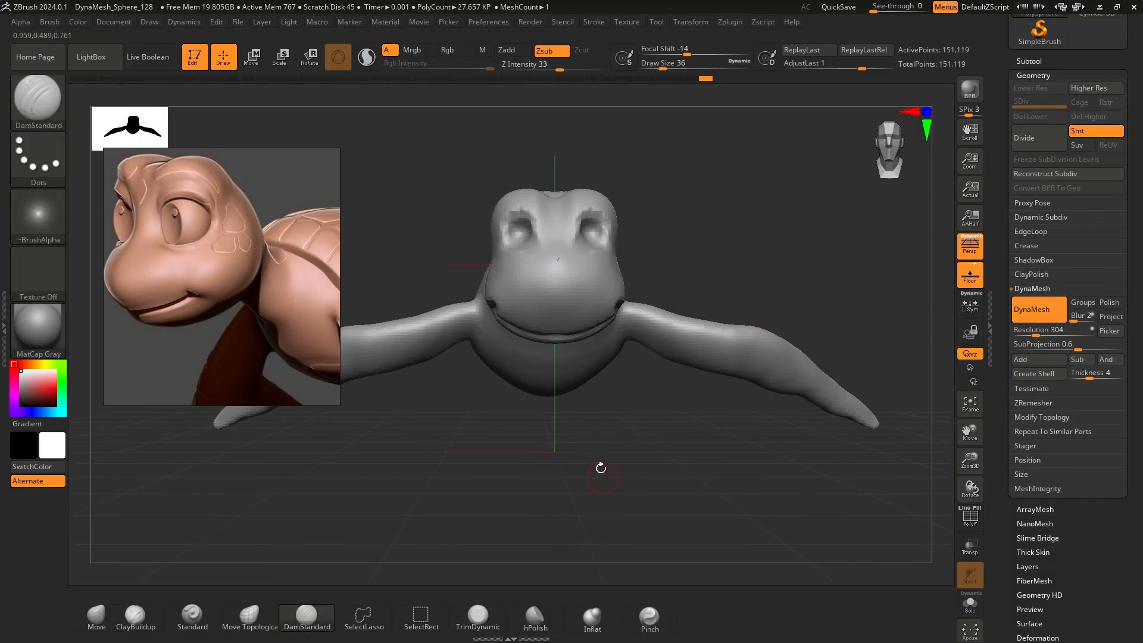
# Examine the remeshed turtle's eye sockets, mouth line and neck from the front and from below
pyautogui.press('f')
pyautogui.moveTo(671, 443); pyautogui.dragTo(528, 324)
pyautogui.press('shift')
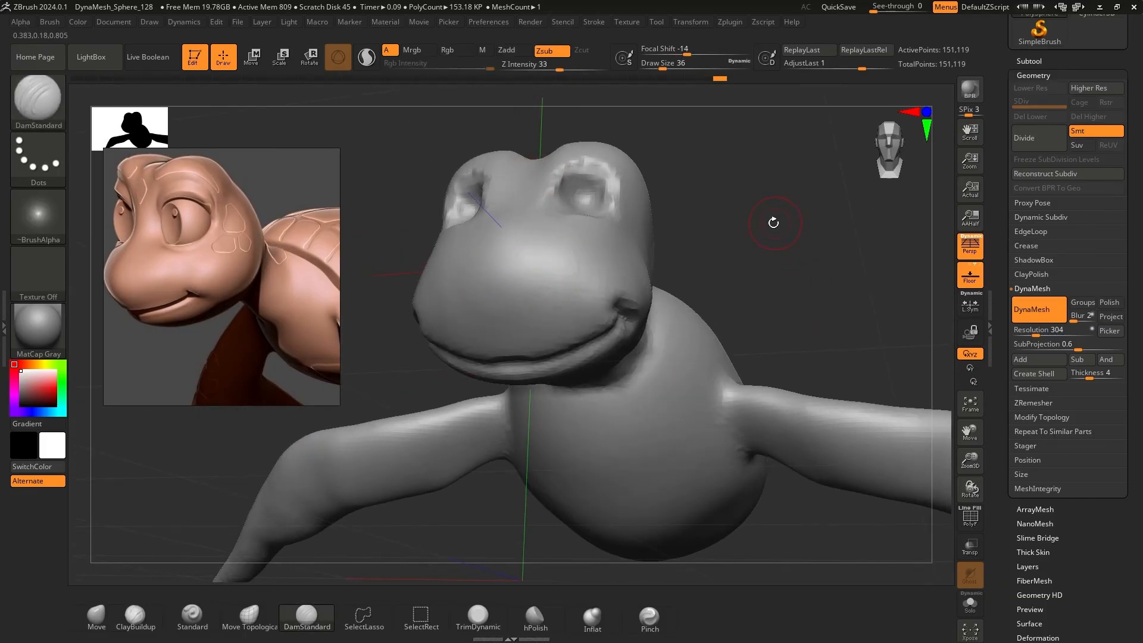
pyautogui.keyDown('shift'); pyautogui.moveTo(803, 268); pyautogui.dragTo(775, 239); pyautogui.keyUp('shift')
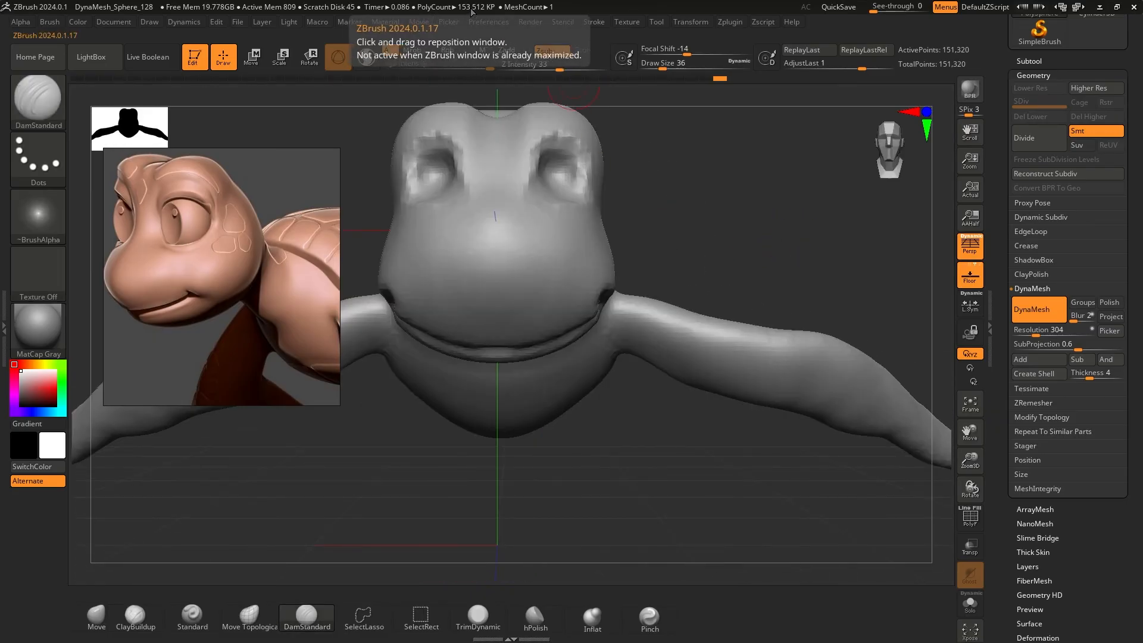
pyautogui.keyDown('alt'); pyautogui.moveTo(679, 194); pyautogui.dragTo(500, 306); pyautogui.keyUp('alt')
pyautogui.press('shift')
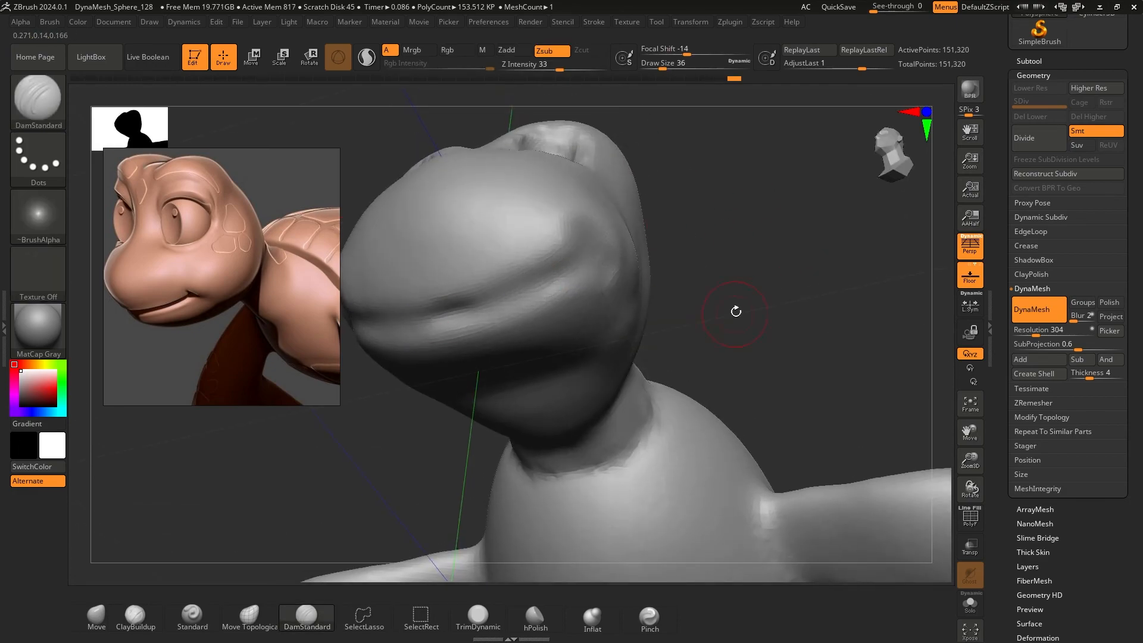
pyautogui.hotkey('ctrl', 'z')
pyautogui.keyDown('alt'); pyautogui.moveTo(735, 309); pyautogui.dragTo(754, 253); pyautogui.keyUp('alt')
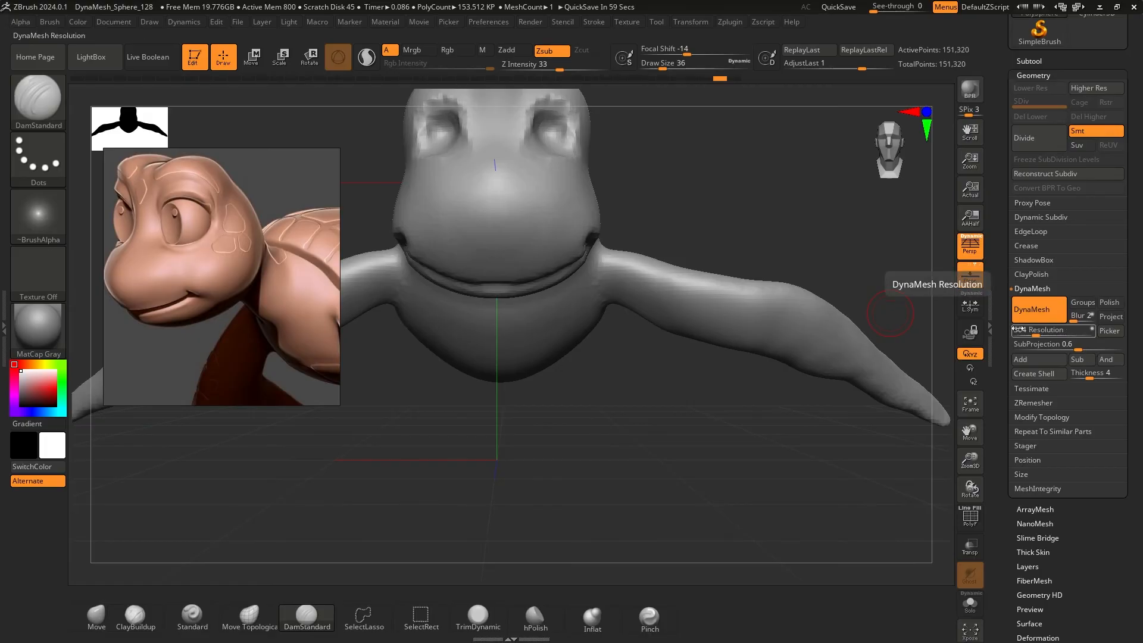
pyautogui.press('f')
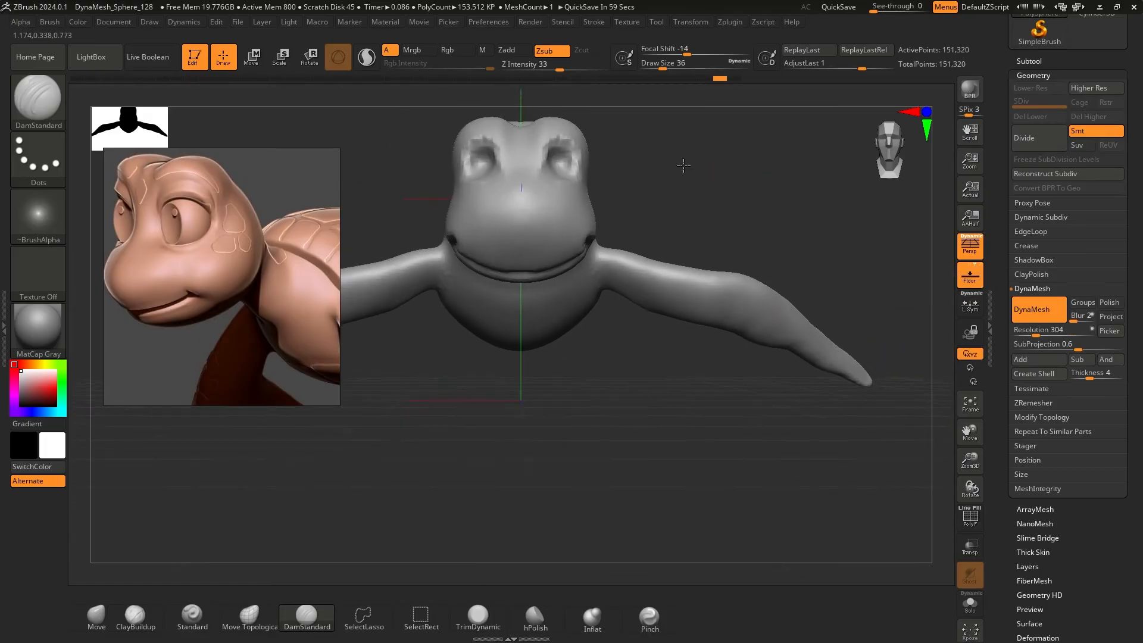
# Carve the eye sockets rounder and deeper with the ClayBuildup brush
pyautogui.keyDown('alt'); pyautogui.moveTo(652, 250); pyautogui.dragTo(717, 306); pyautogui.keyUp('alt')
pyautogui.keyDown('alt'); pyautogui.moveTo(675, 220); pyautogui.dragTo(584, 324); pyautogui.keyUp('alt')
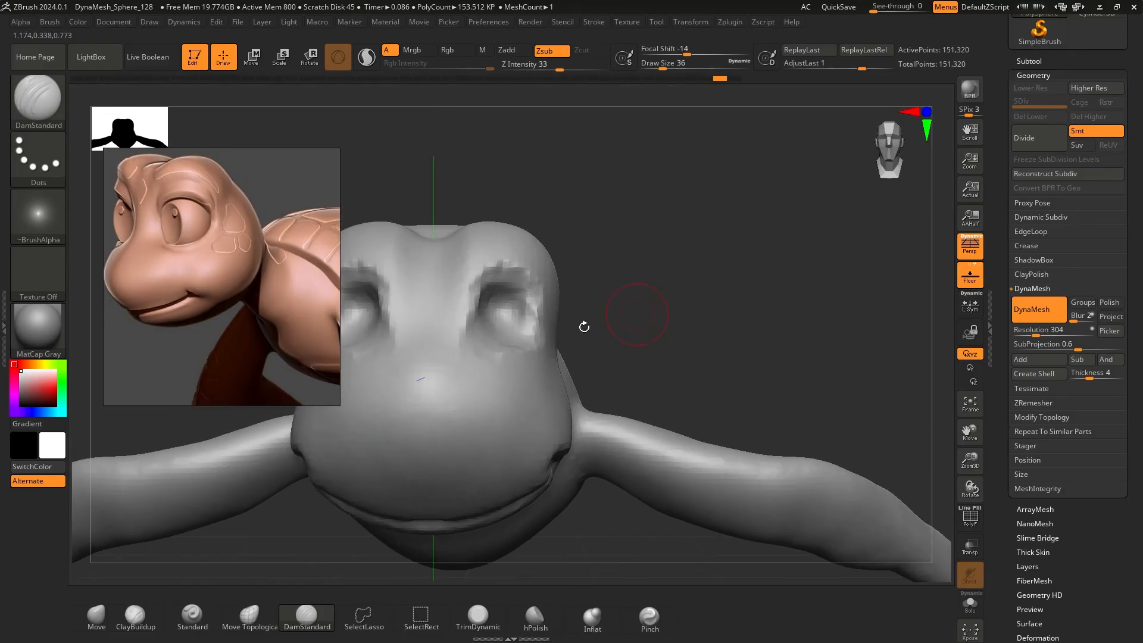
pyautogui.moveTo(595, 226); pyautogui.dragTo(706, 248)
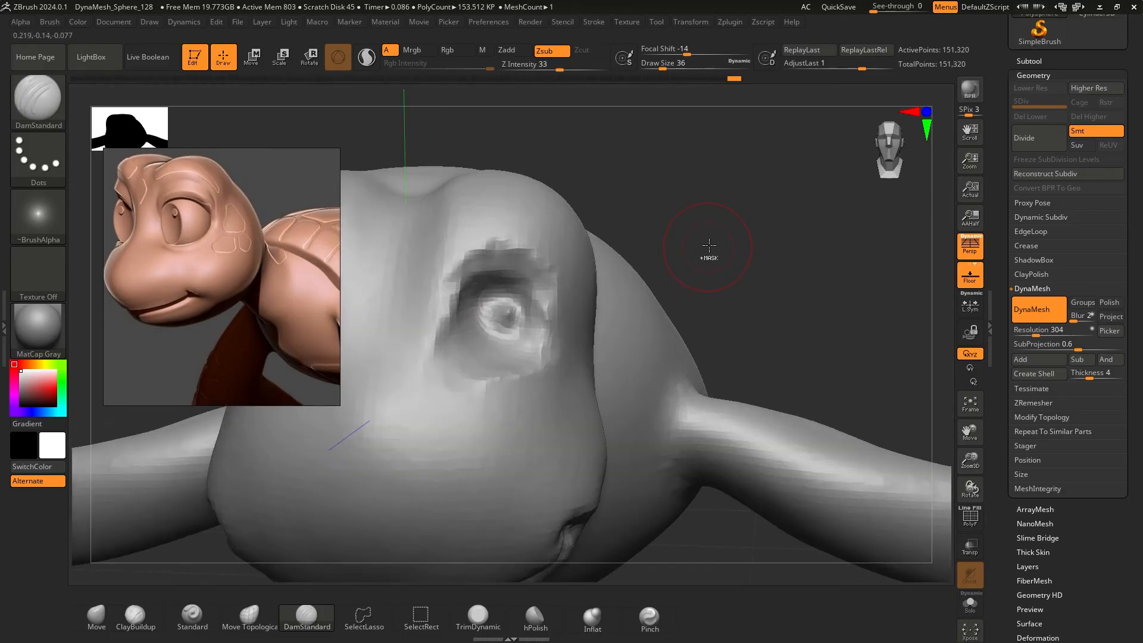
pyautogui.click(135, 616)
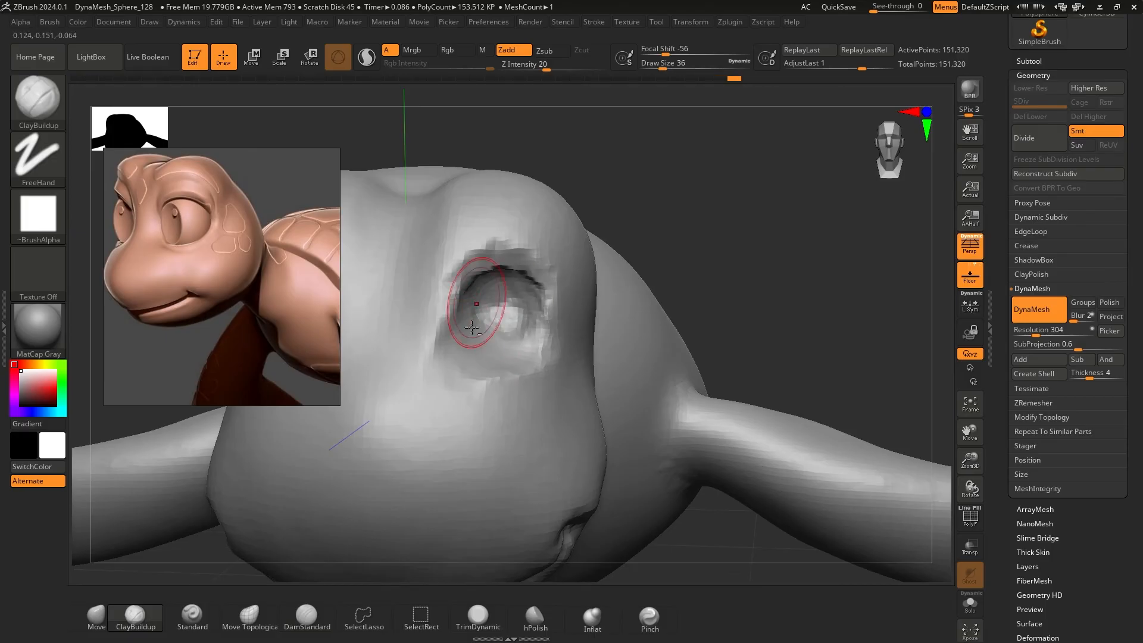
pyautogui.moveTo(673, 250)
pyautogui.mouseDown()
pyautogui.moveTo(685, 279)
pyautogui.moveTo(642, 262)
pyautogui.moveTo(672, 250)
pyautogui.moveTo(664, 257)
pyautogui.mouseUp()
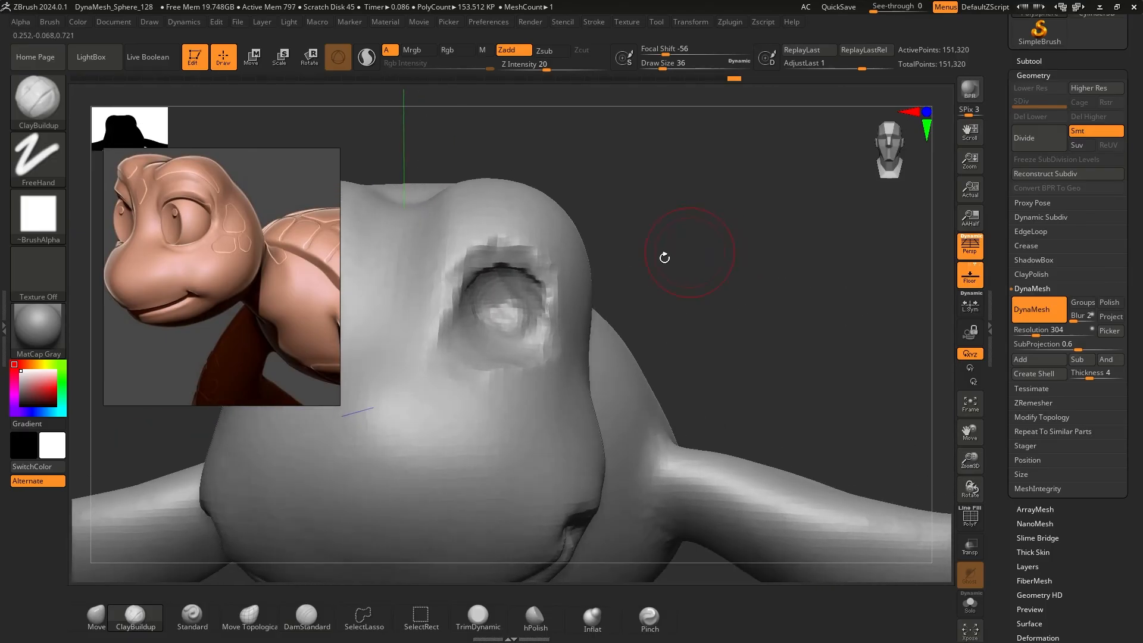
pyautogui.moveTo(543, 300)
pyautogui.mouseDown()
pyautogui.moveTo(512, 265)
pyautogui.moveTo(472, 291)
pyautogui.moveTo(495, 329)
pyautogui.moveTo(467, 307)
pyautogui.moveTo(506, 341)
pyautogui.mouseUp()
# Smooth the blocky rims and inner surfaces of both eye sockets
pyautogui.moveTo(735, 259)
pyautogui.keyDown('alt'); pyautogui.mouseDown()
pyautogui.moveTo(643, 241)
pyautogui.moveTo(690, 195)
pyautogui.moveTo(759, 267)
pyautogui.mouseUp(); pyautogui.keyUp('alt')
pyautogui.keyDown('alt'); pyautogui.moveTo(654, 234); pyautogui.dragTo(658, 273); pyautogui.keyUp('alt')
pyautogui.moveTo(576, 289)
pyautogui.keyDown('shift'); pyautogui.mouseDown()
pyautogui.moveTo(560, 252)
pyautogui.moveTo(622, 239)
pyautogui.moveTo(600, 298)
pyautogui.mouseUp(); pyautogui.keyUp('shift')
pyautogui.keyDown('shift'); pyautogui.moveTo(513, 280); pyautogui.dragTo(513, 247); pyautogui.keyUp('shift')
pyautogui.moveTo(707, 278)
pyautogui.keyDown('alt'); pyautogui.mouseDown()
pyautogui.moveTo(704, 258)
pyautogui.moveTo(706, 279)
pyautogui.moveTo(603, 271)
pyautogui.mouseUp(); pyautogui.keyUp('alt')
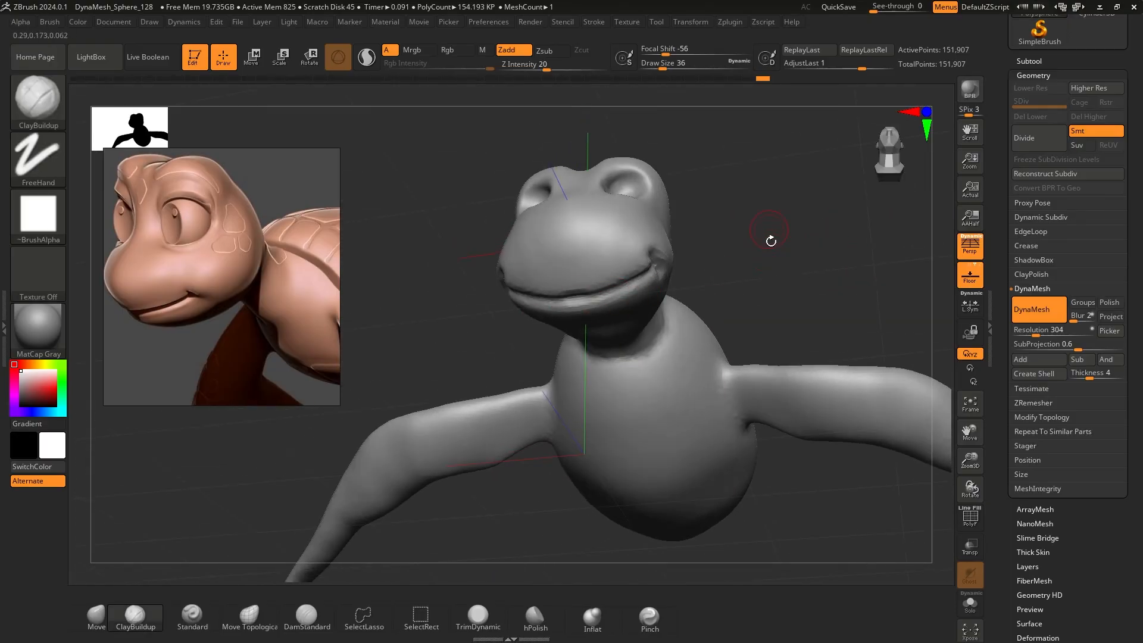
pyautogui.moveTo(770, 241); pyautogui.dragTo(707, 258)
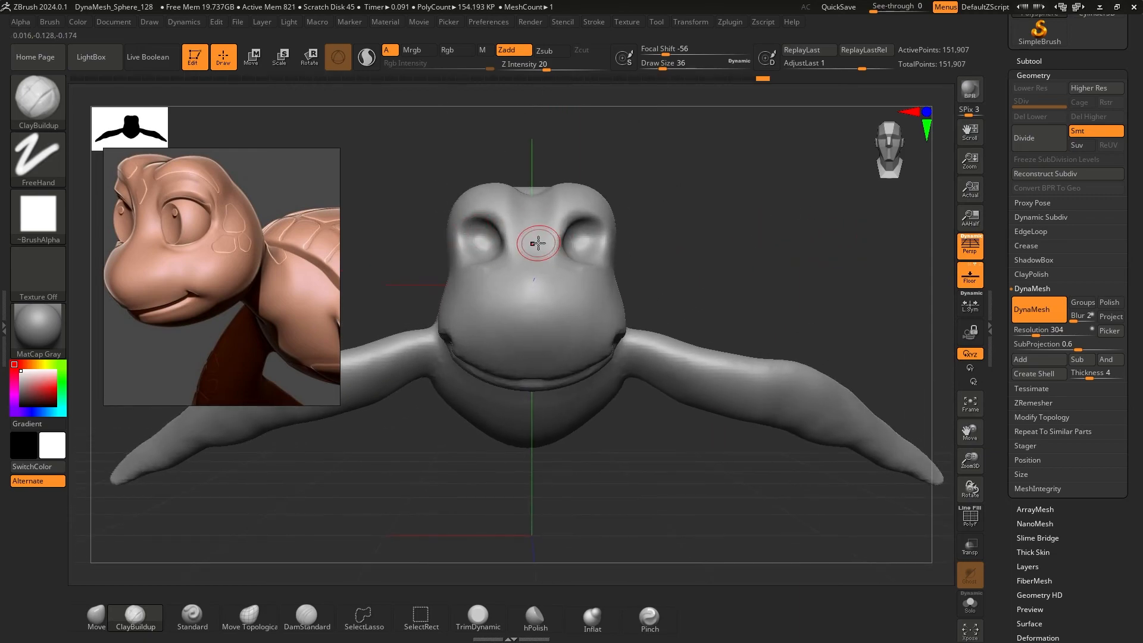
# Reshape the nose bridge and the inner edge of the eye sockets with the Move brush, reducing the draw size to 48
pyautogui.moveTo(774, 244); pyautogui.dragTo(705, 222)
pyautogui.keyDown('alt'); pyautogui.moveTo(684, 149); pyautogui.dragTo(786, 202); pyautogui.keyUp('alt')
pyautogui.keyDown('alt'); pyautogui.moveTo(449, 164); pyautogui.dragTo(498, 231); pyautogui.keyUp('alt')
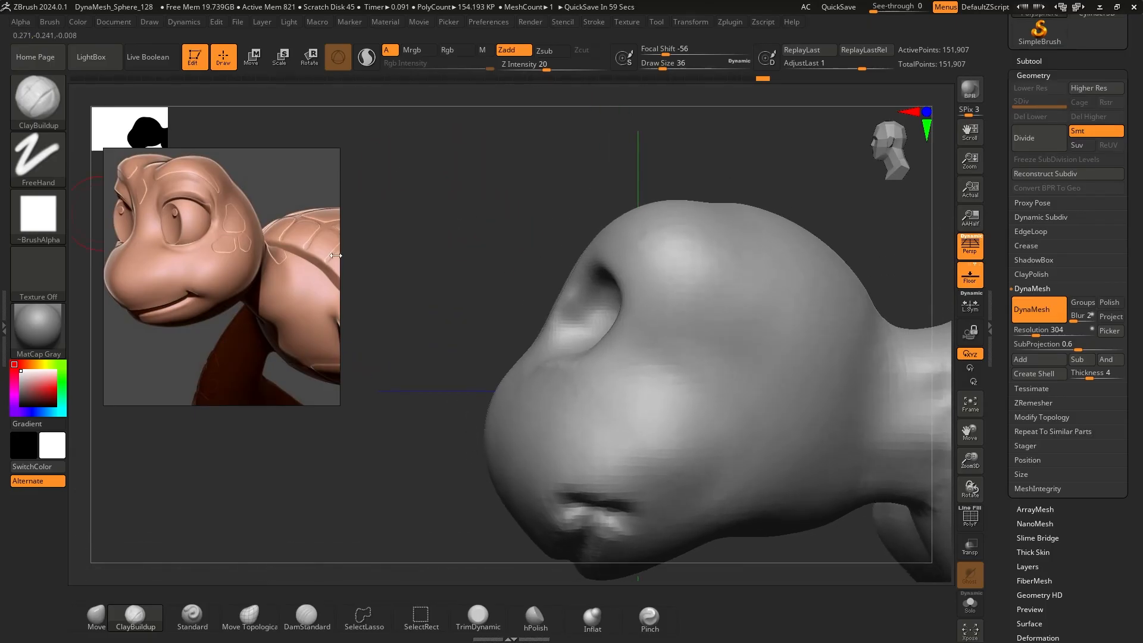
pyautogui.moveTo(398, 230)
pyautogui.mouseDown()
pyautogui.moveTo(434, 240)
pyautogui.moveTo(453, 268)
pyautogui.mouseUp()
pyautogui.click(102, 616)
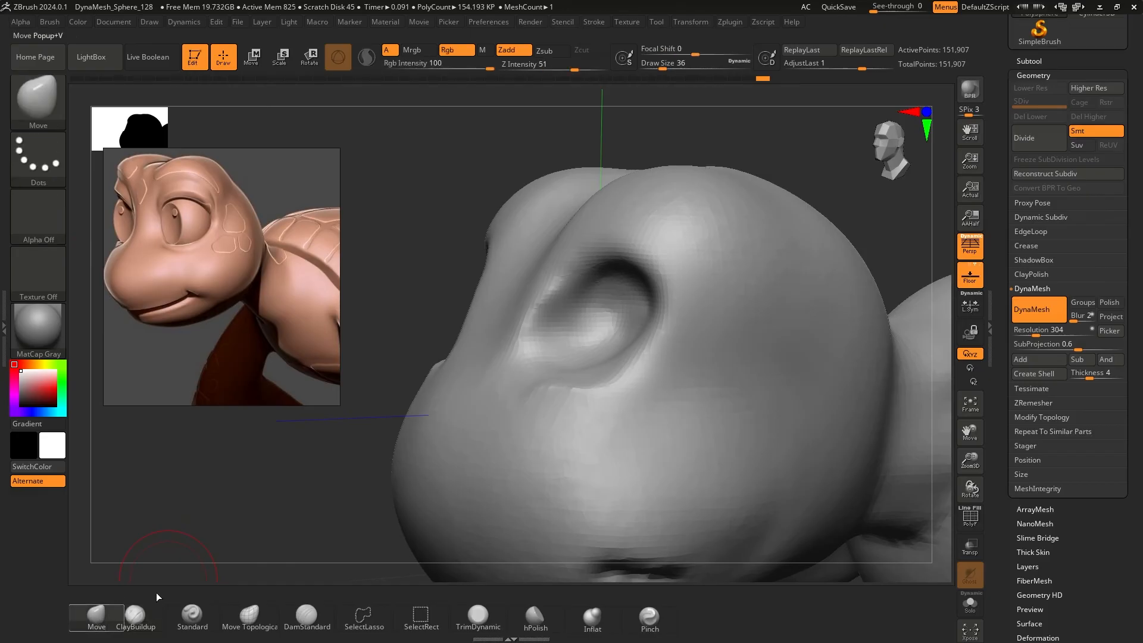
pyautogui.moveTo(491, 317)
pyautogui.mouseDown()
pyautogui.moveTo(523, 319)
pyautogui.moveTo(498, 313)
pyautogui.mouseUp()
pyautogui.press('[')
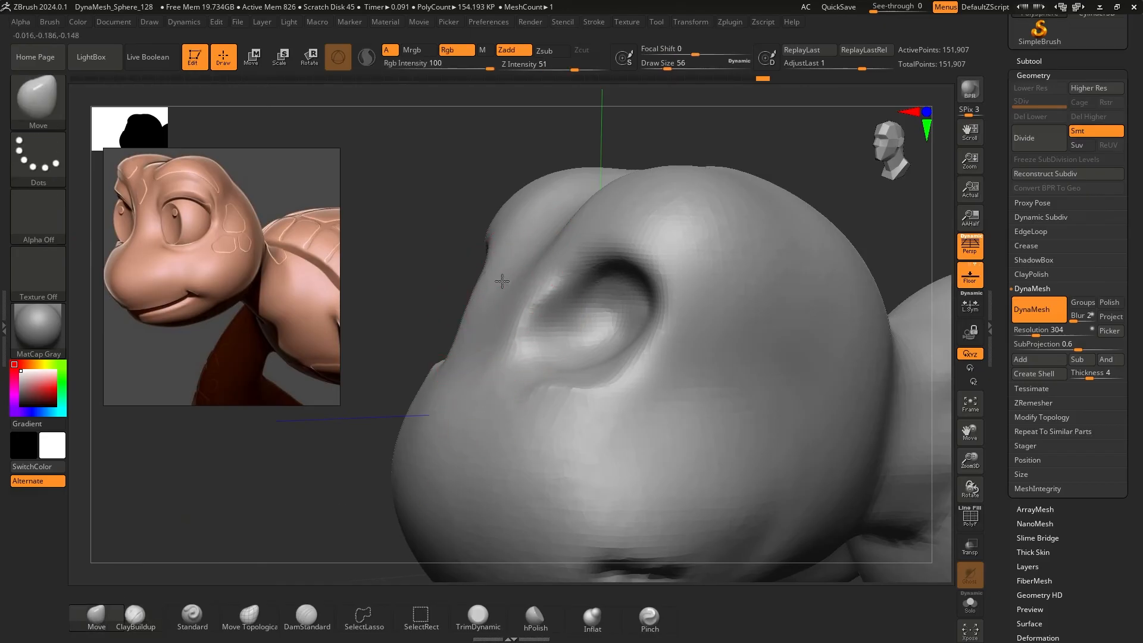
pyautogui.moveTo(498, 271); pyautogui.dragTo(509, 269)
pyautogui.moveTo(476, 358); pyautogui.dragTo(469, 353)
pyautogui.moveTo(469, 354)
pyautogui.mouseDown()
pyautogui.moveTo(433, 370)
pyautogui.moveTo(439, 383)
pyautogui.mouseUp()
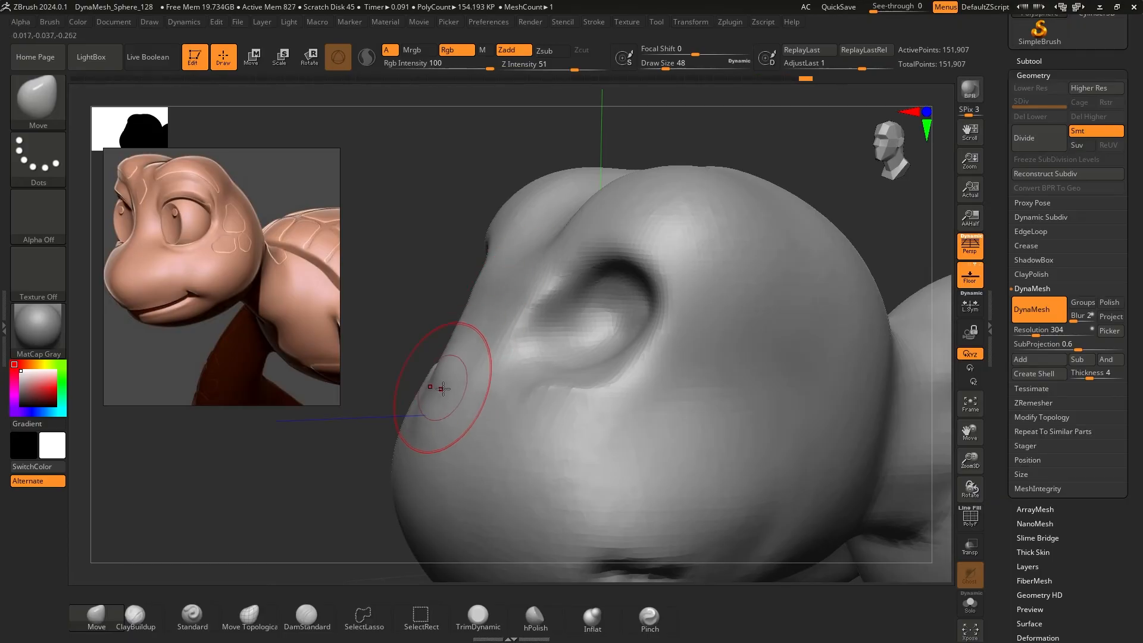
pyautogui.moveTo(487, 299); pyautogui.dragTo(483, 279)
# Adjust the brow beside the eye socket from the opposite side and smooth the nose bridge between the eyes
pyautogui.moveTo(437, 238)
pyautogui.mouseDown()
pyautogui.moveTo(670, 247)
pyautogui.moveTo(602, 252)
pyautogui.mouseUp()
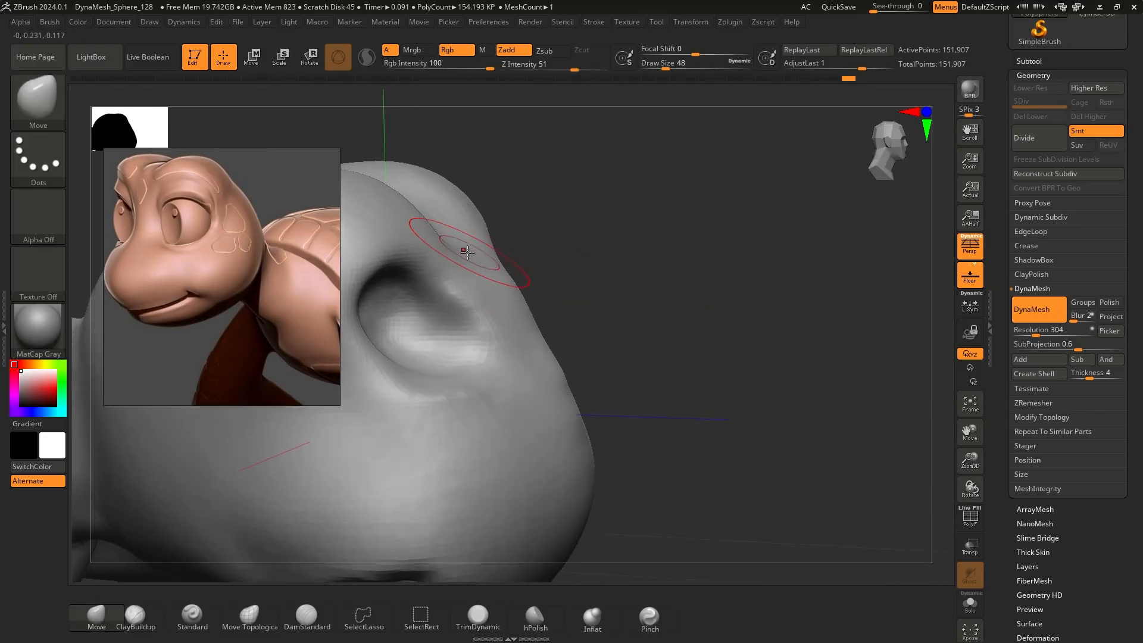
pyautogui.moveTo(464, 250); pyautogui.dragTo(472, 241)
pyautogui.moveTo(718, 240); pyautogui.dragTo(565, 247)
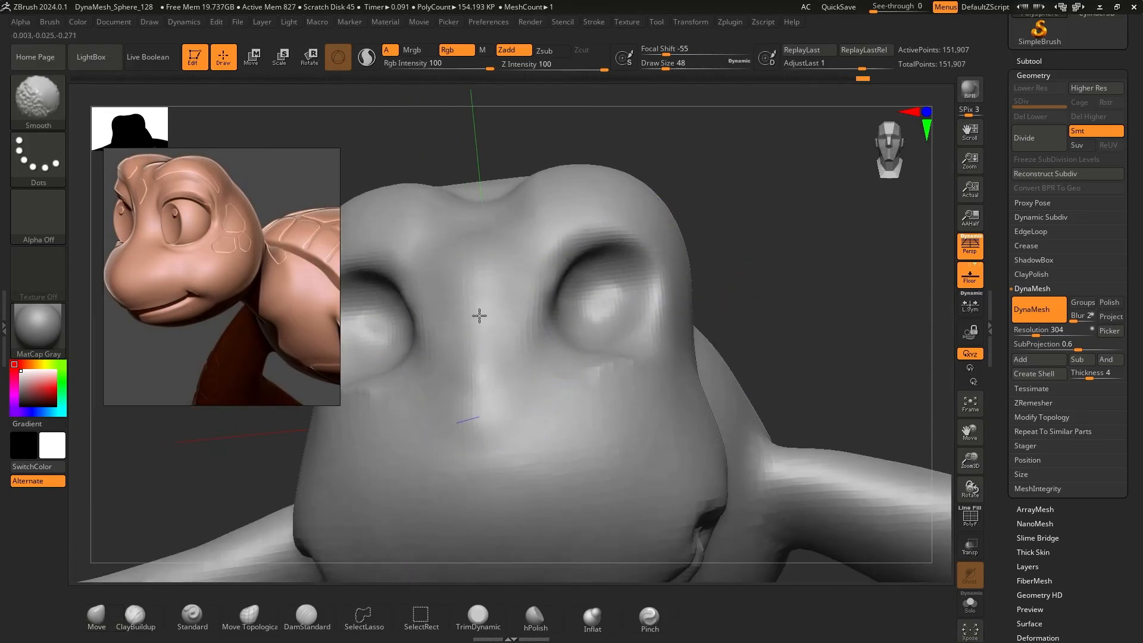
pyautogui.moveTo(791, 262); pyautogui.dragTo(637, 215)
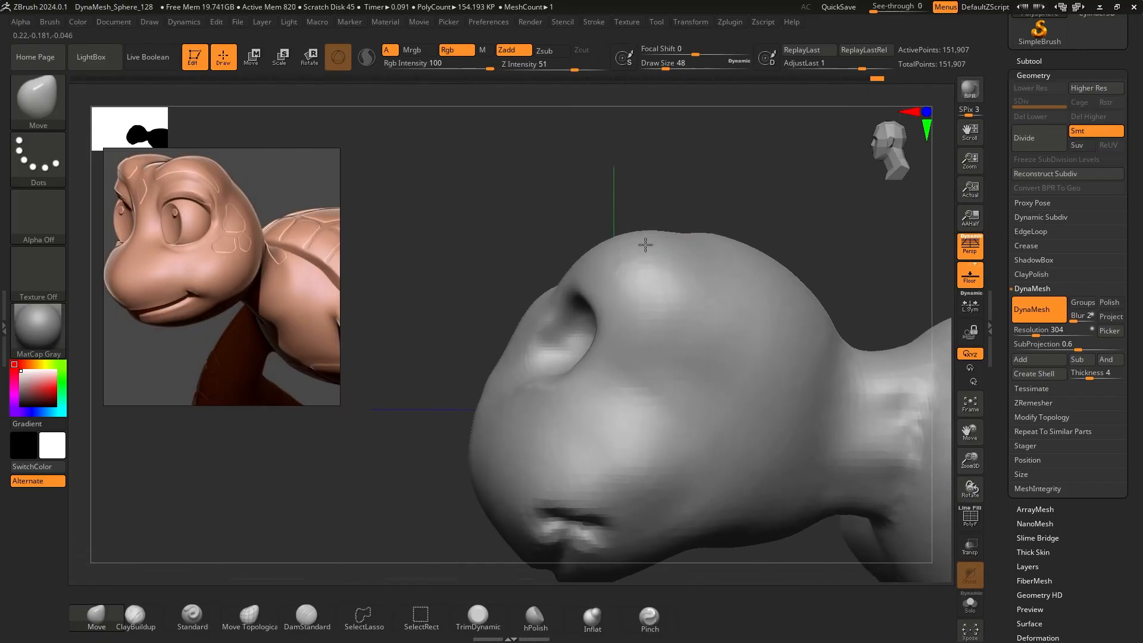
pyautogui.press('space')
pyautogui.click(473, 217)
pyautogui.click(554, 240)
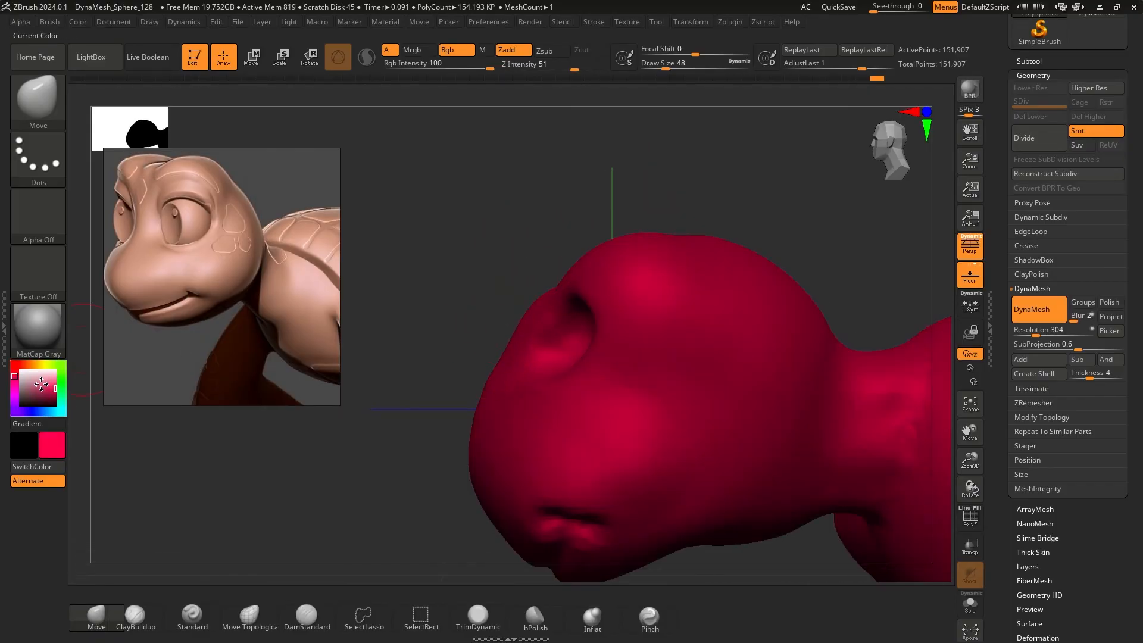
pyautogui.click(33, 379)
pyautogui.click(17, 376)
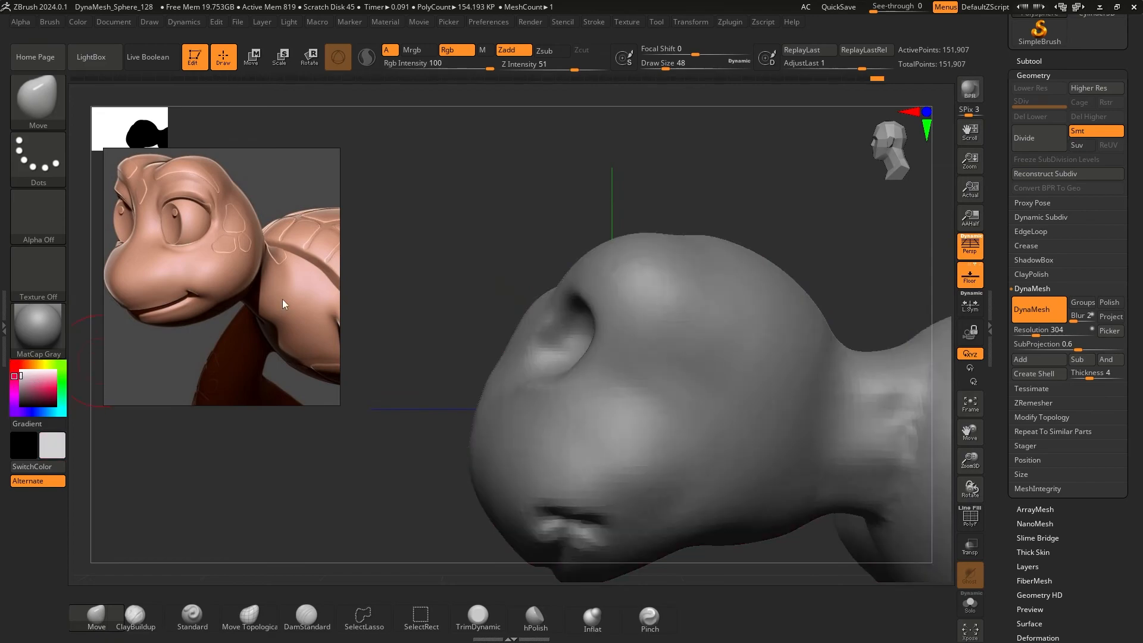
pyautogui.keyDown('alt'); pyautogui.moveTo(389, 194); pyautogui.dragTo(384, 154); pyautogui.keyUp('alt')
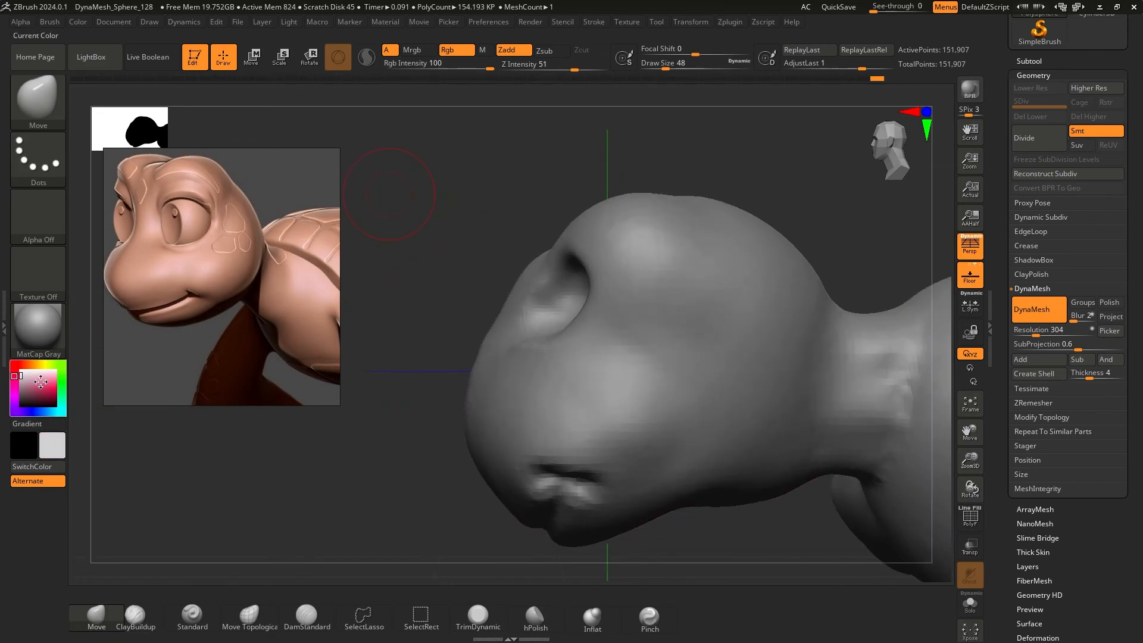
pyautogui.click(46, 389)
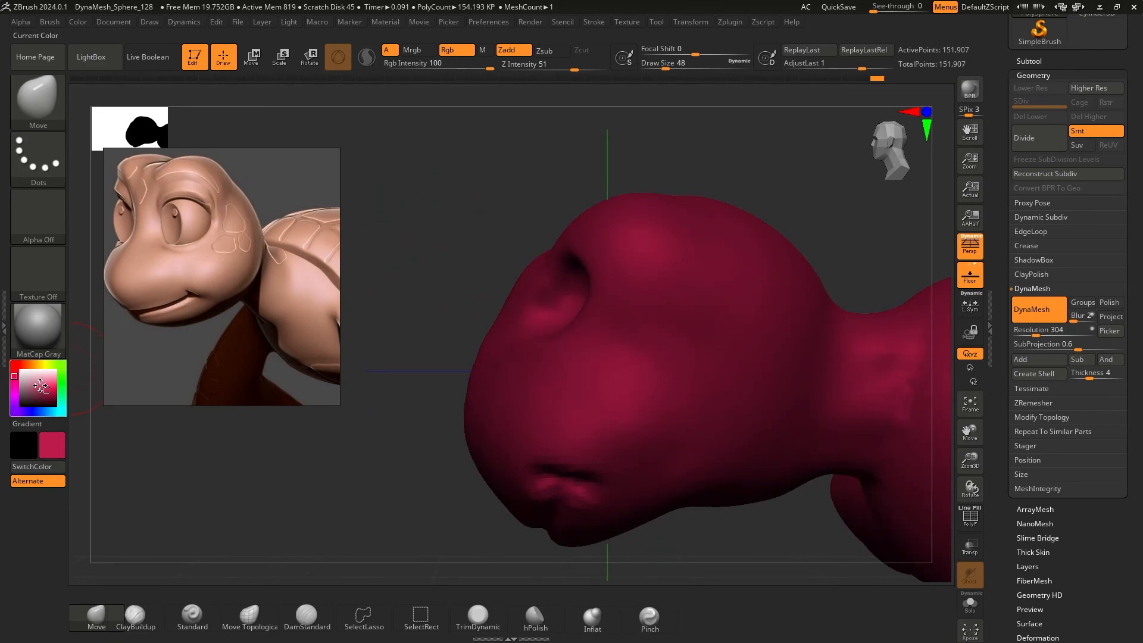
pyautogui.moveTo(4, 365); pyautogui.dragTo(5, 364)
# Push in the profile of the nose bridge beside the eye socket using the Move brush at size 32
pyautogui.moveTo(443, 227)
pyautogui.mouseDown()
pyautogui.moveTo(457, 222)
pyautogui.moveTo(440, 260)
pyautogui.moveTo(429, 252)
pyautogui.moveTo(472, 357)
pyautogui.moveTo(470, 321)
pyautogui.moveTo(491, 354)
pyautogui.moveTo(540, 324)
pyautogui.mouseUp()
pyautogui.press('shift')
pyautogui.moveTo(768, 148)
pyautogui.keyDown('alt'); pyautogui.mouseDown()
pyautogui.moveTo(733, 171)
pyautogui.moveTo(714, 212)
pyautogui.moveTo(583, 233)
pyautogui.moveTo(658, 245)
pyautogui.moveTo(667, 229)
pyautogui.mouseUp(); pyautogui.keyUp('alt')
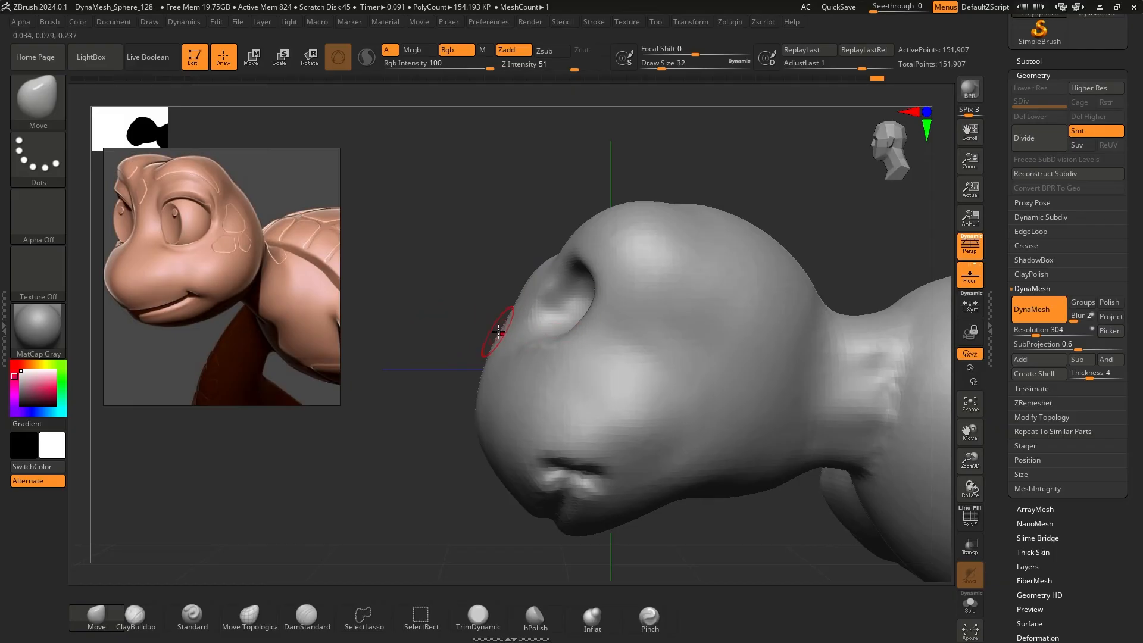
pyautogui.keyDown('alt'); pyautogui.moveTo(478, 302); pyautogui.dragTo(522, 308); pyautogui.keyUp('alt')
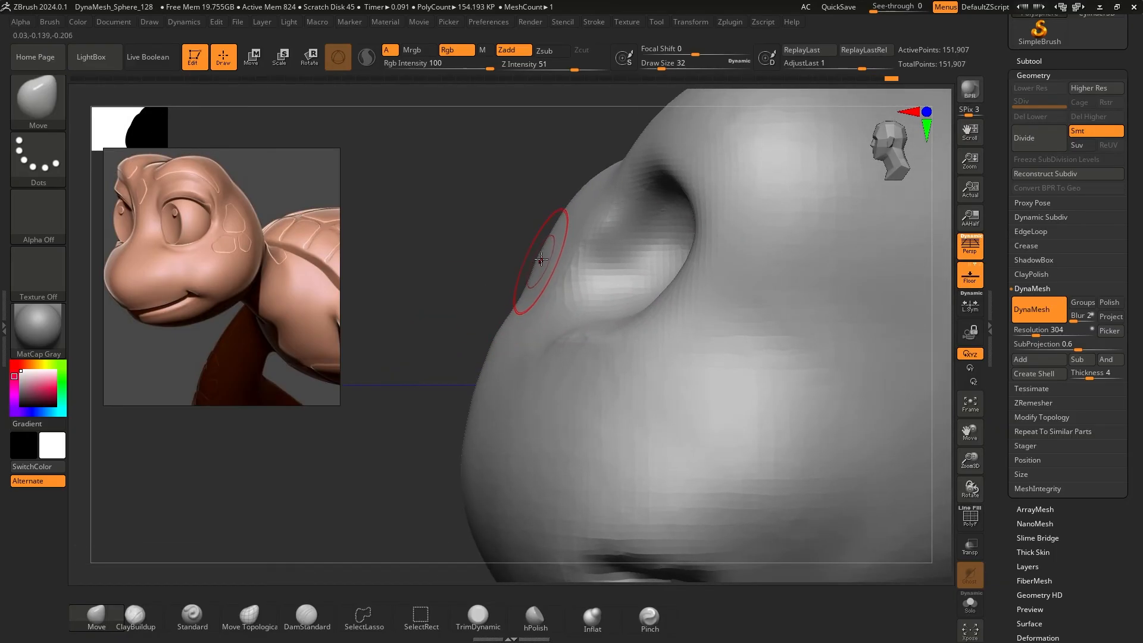
pyautogui.moveTo(541, 259); pyautogui.dragTo(541, 256)
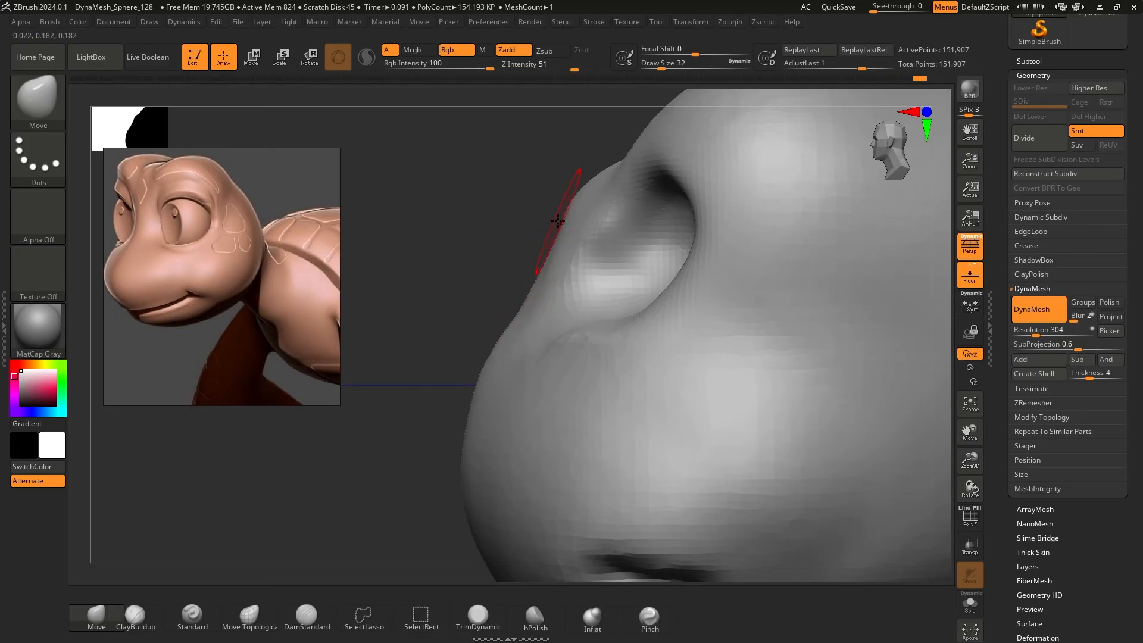
pyautogui.moveTo(560, 217); pyautogui.dragTo(567, 212)
pyautogui.moveTo(553, 189); pyautogui.dragTo(574, 167)
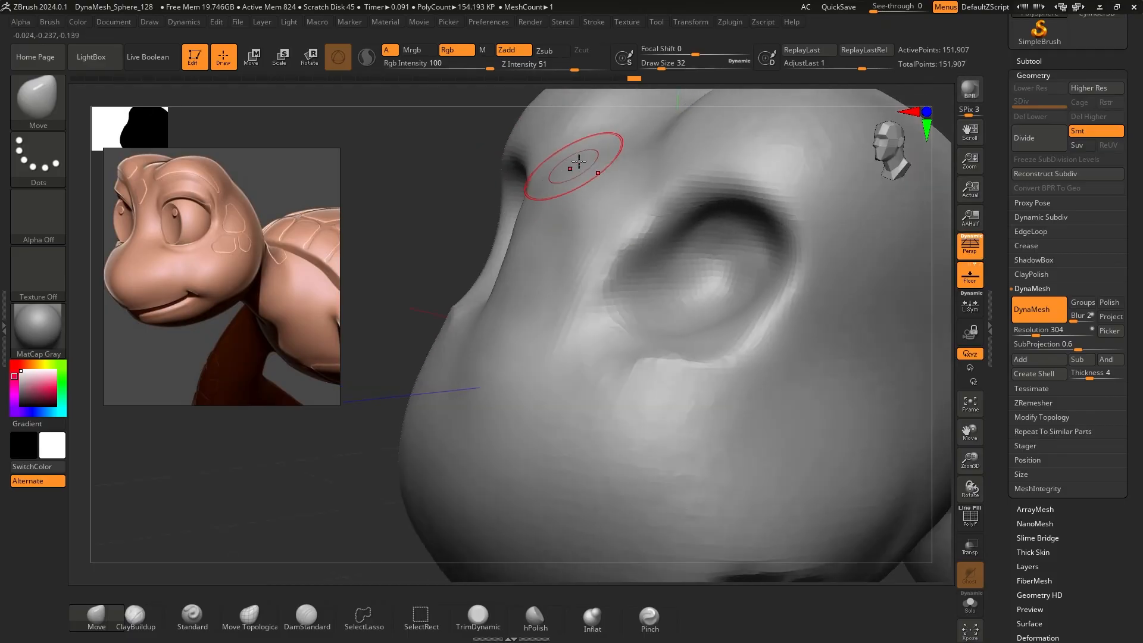
# Adjust the form around the eye sockets with the Move brush and smooth the nose bridge between the eyes
pyautogui.moveTo(457, 243)
pyautogui.mouseDown()
pyautogui.moveTo(382, 167)
pyautogui.moveTo(476, 190)
pyautogui.mouseUp()
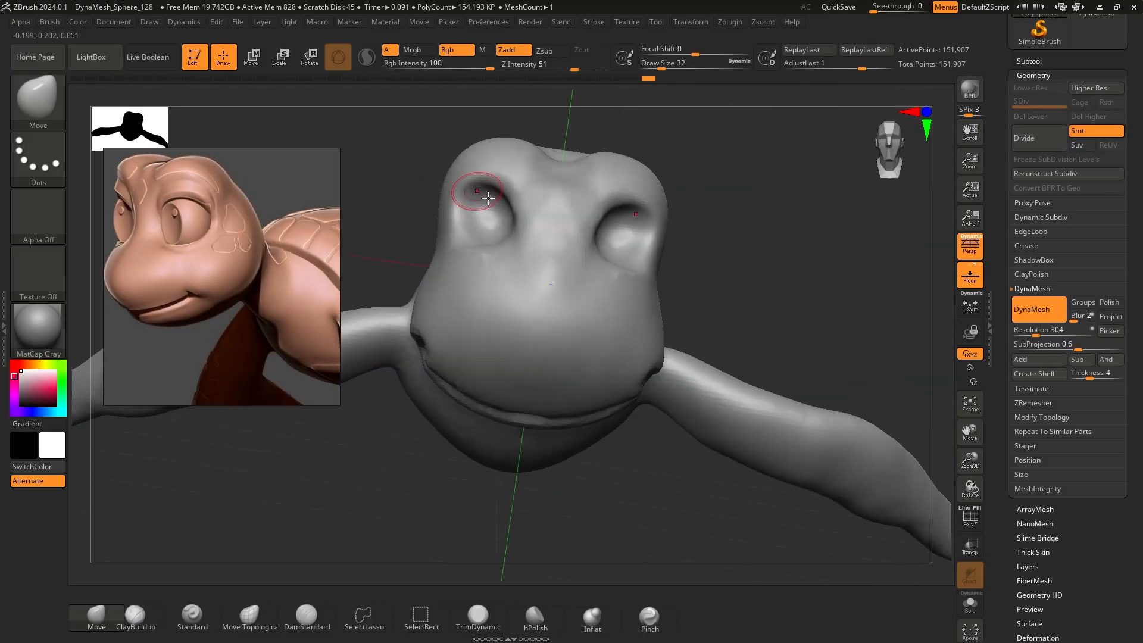
pyautogui.moveTo(627, 258); pyautogui.dragTo(654, 256)
pyautogui.press('shift')
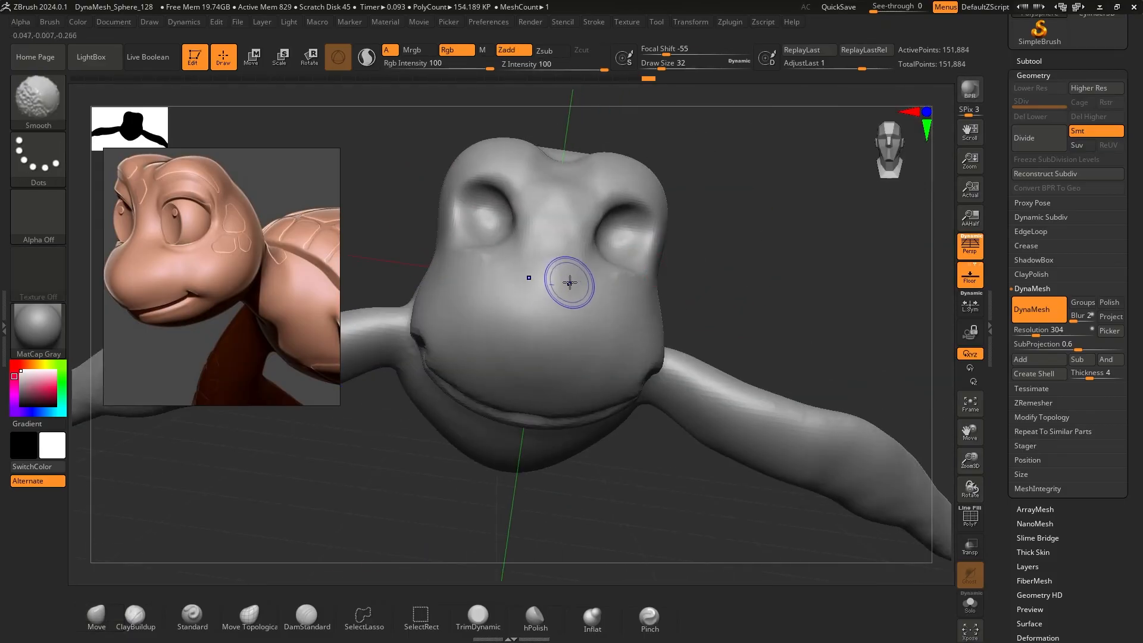
pyautogui.keyDown('shift'); pyautogui.moveTo(561, 290); pyautogui.dragTo(556, 232); pyautogui.keyUp('shift')
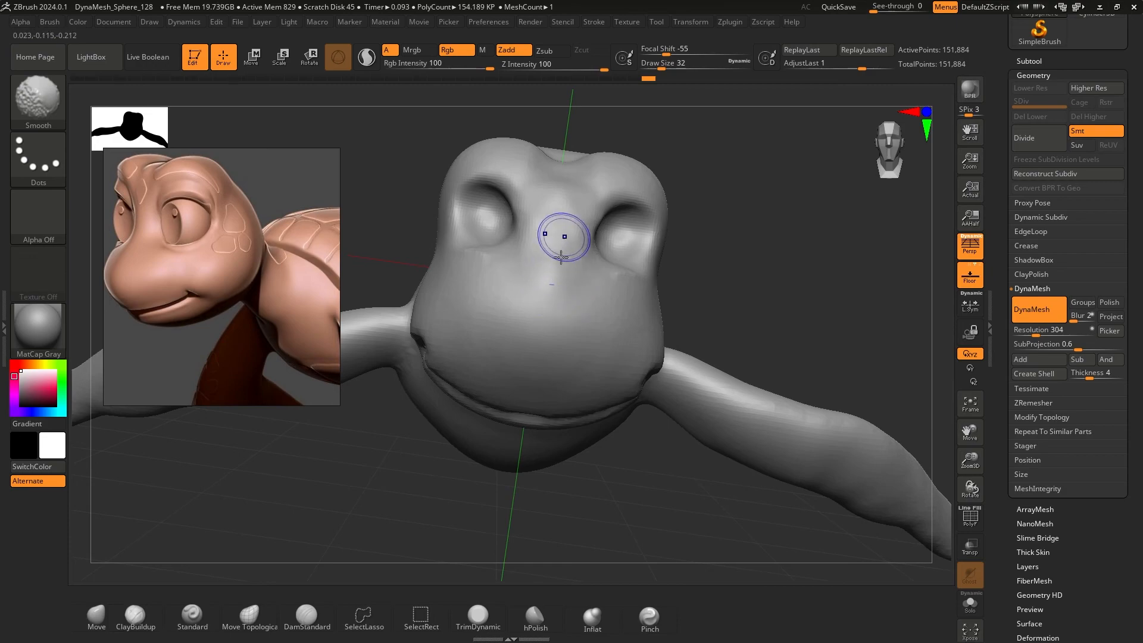
# Append a Sphere3D as a new subtool for the eyeball and make it the active one
pyautogui.moveTo(823, 248)
pyautogui.mouseDown()
pyautogui.moveTo(757, 192)
pyautogui.moveTo(753, 217)
pyautogui.moveTo(481, 242)
pyautogui.moveTo(742, 252)
pyautogui.moveTo(663, 270)
pyautogui.mouseUp()
pyautogui.moveTo(725, 454)
pyautogui.mouseDown()
pyautogui.moveTo(737, 238)
pyautogui.moveTo(655, 262)
pyautogui.moveTo(722, 349)
pyautogui.mouseUp()
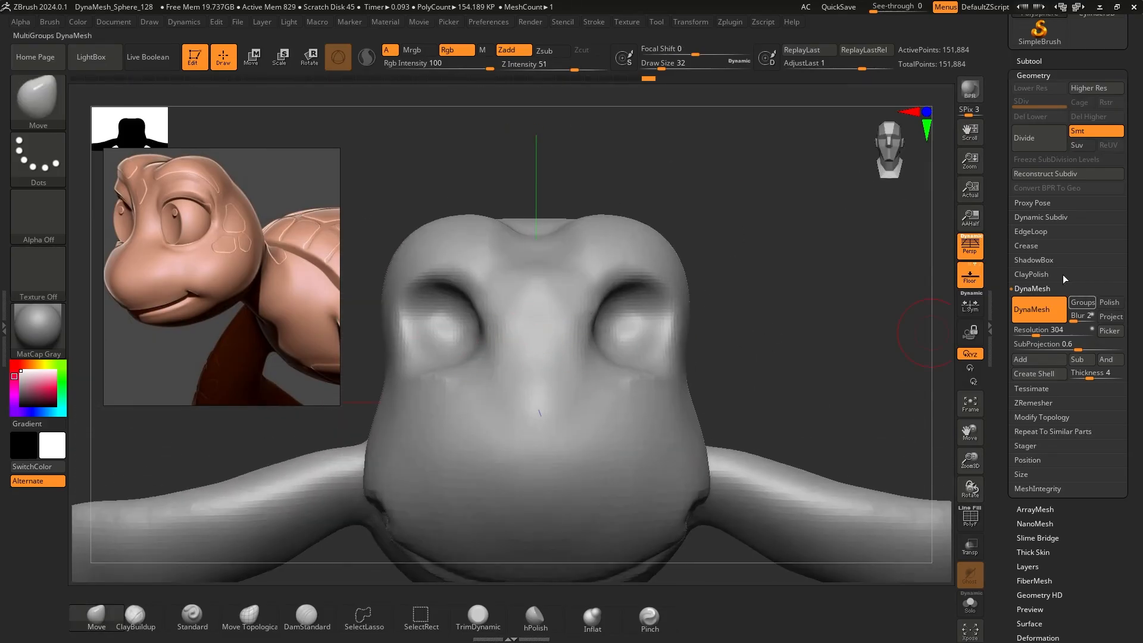
pyautogui.click(1029, 61)
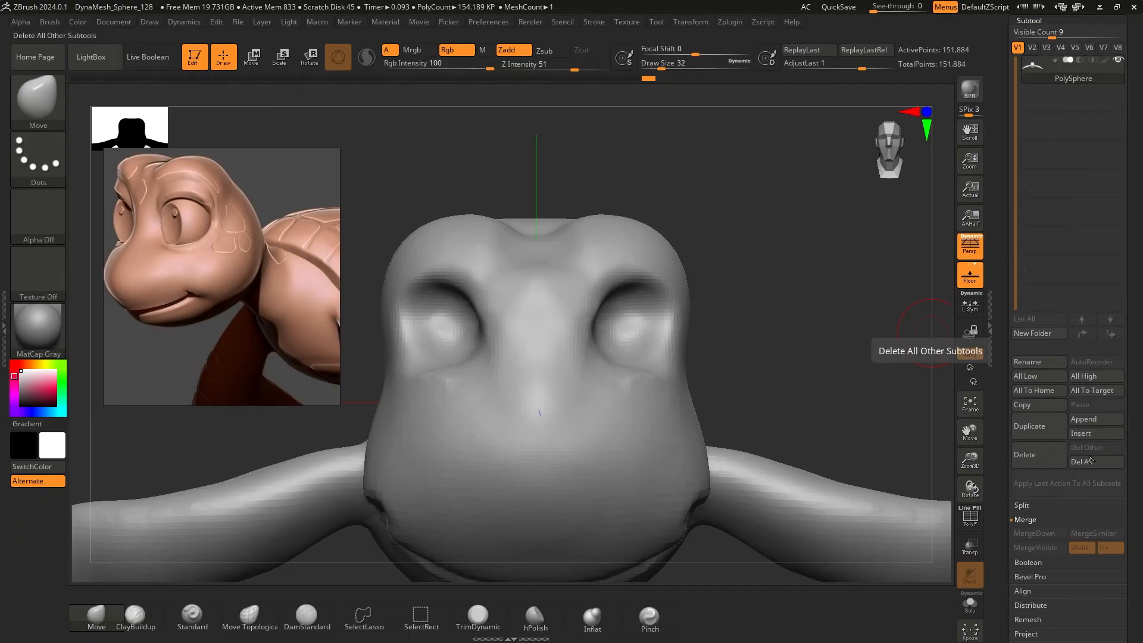
pyautogui.click(1089, 441)
pyautogui.click(794, 402)
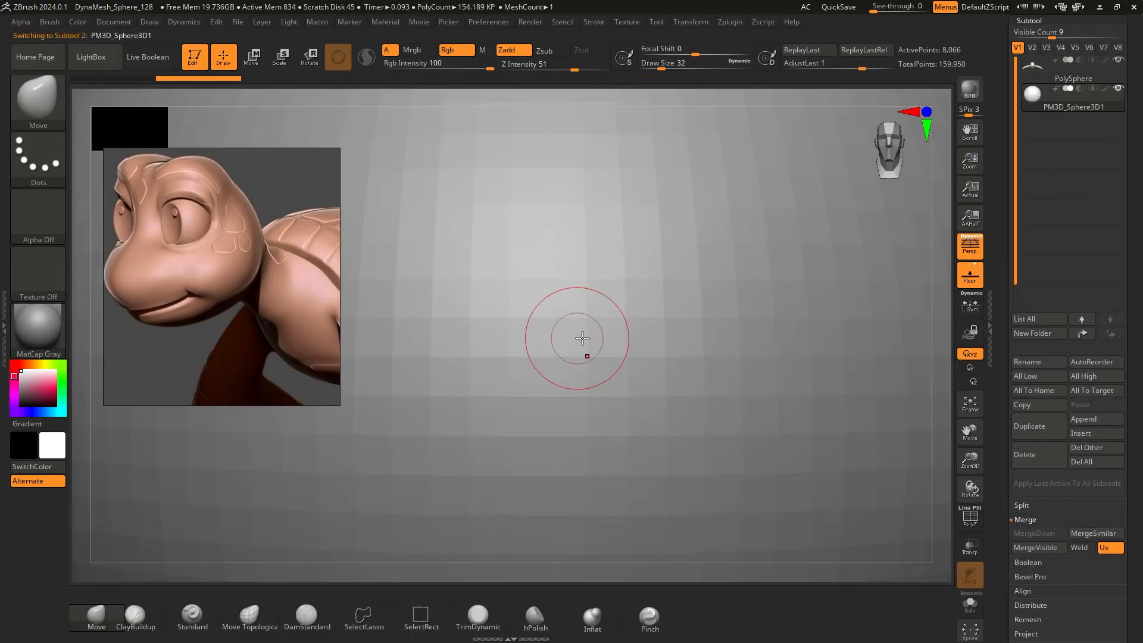
# Scale the appended sphere down uniformly to roughly the size of an eyeball
pyautogui.press('f')
pyautogui.scroll(-2, 615, 303)
pyautogui.press('r')
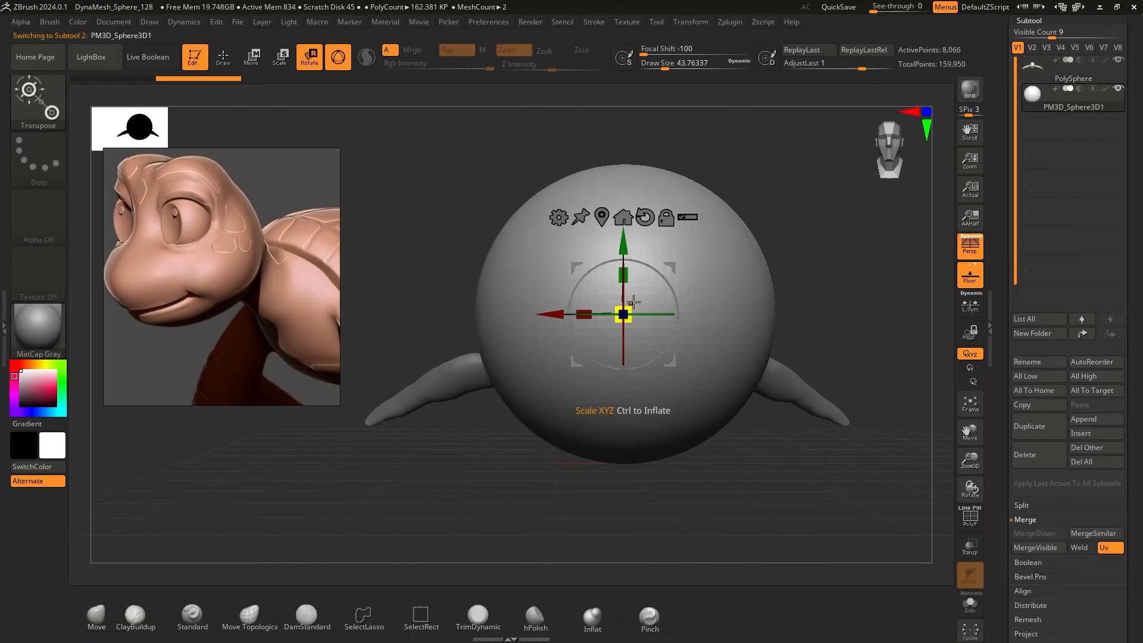
pyautogui.moveTo(631, 305); pyautogui.dragTo(772, 316)
# Move the sphere out of the head and line it up with the turtle's right eye socket
pyautogui.scroll(3, 419, 281)
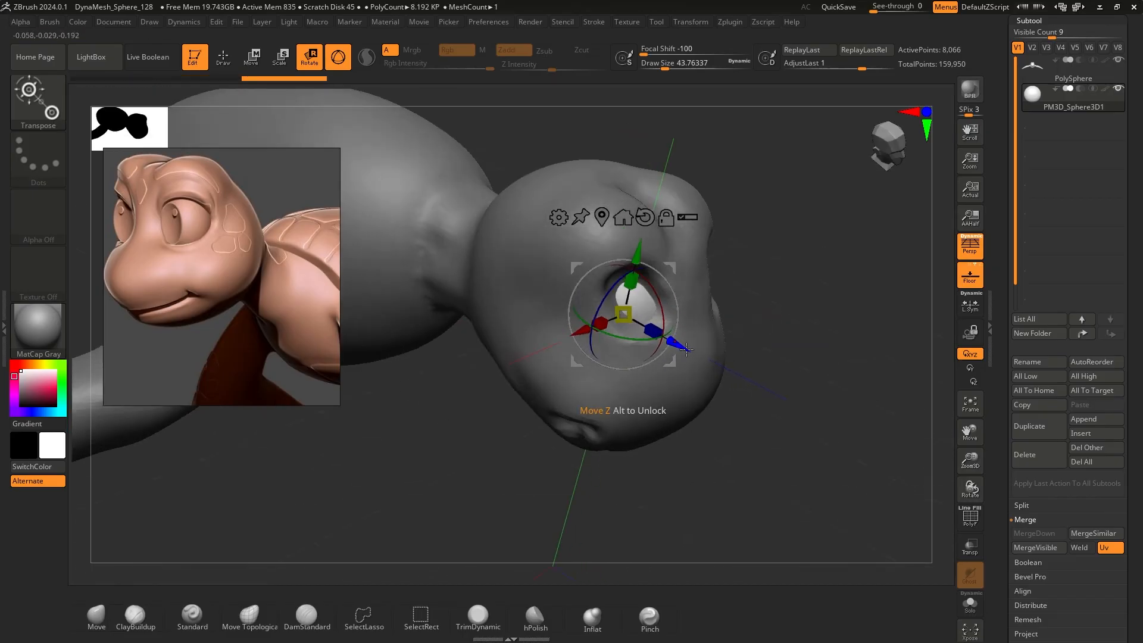
pyautogui.moveTo(686, 348); pyautogui.dragTo(748, 377)
pyautogui.moveTo(650, 365); pyautogui.dragTo(598, 394)
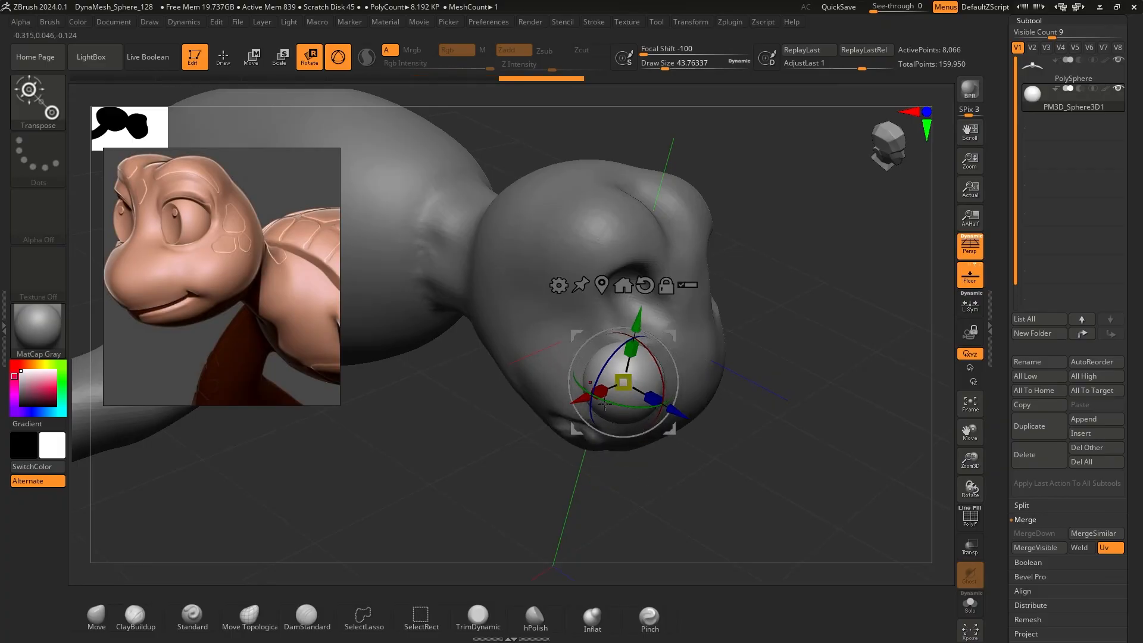
pyautogui.moveTo(945, 461); pyautogui.dragTo(685, 405)
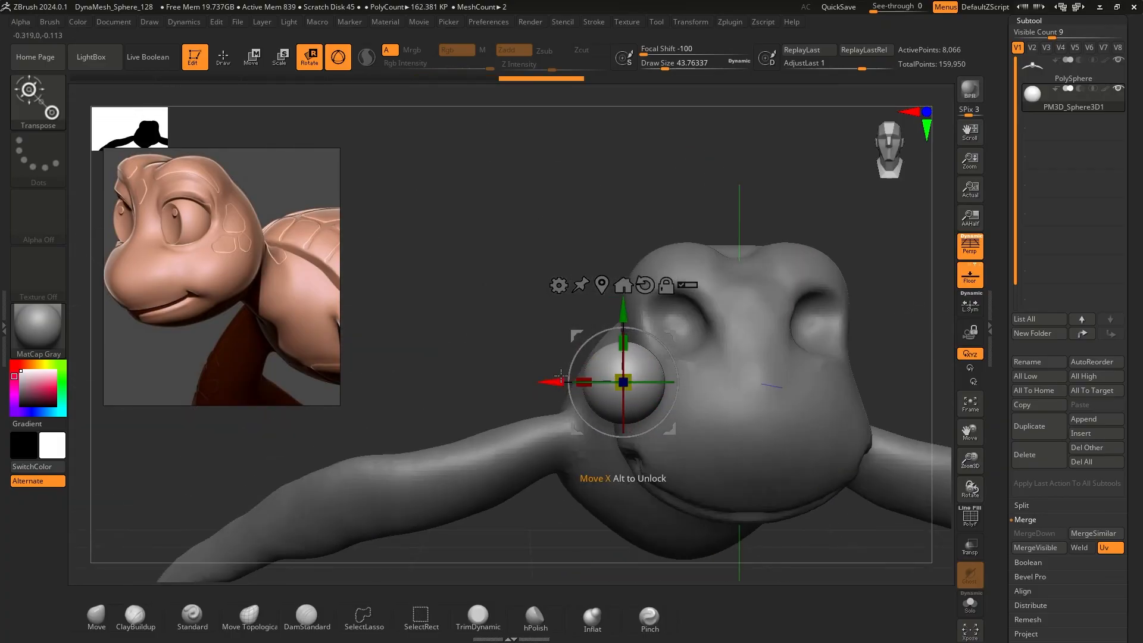
pyautogui.moveTo(548, 383); pyautogui.dragTo(607, 382)
pyautogui.moveTo(670, 311); pyautogui.dragTo(677, 281)
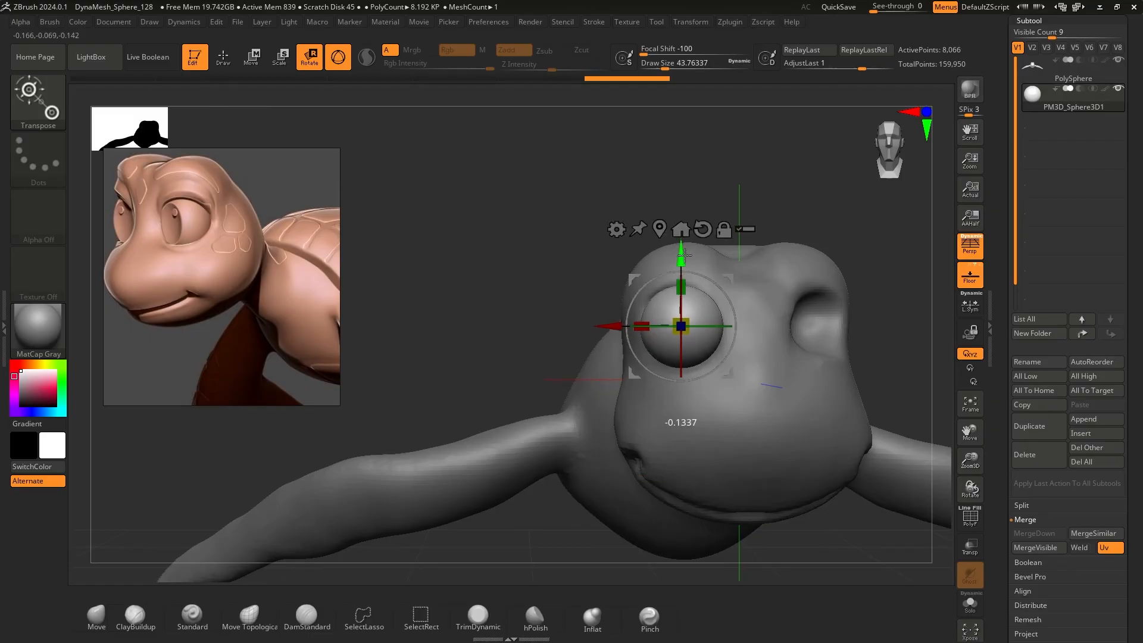
# Seat the eyeball inside the right eye socket, check its fit from several angles, and return to Draw mode
pyautogui.moveTo(630, 238); pyautogui.dragTo(670, 305)
pyautogui.moveTo(673, 357); pyautogui.dragTo(487, 326)
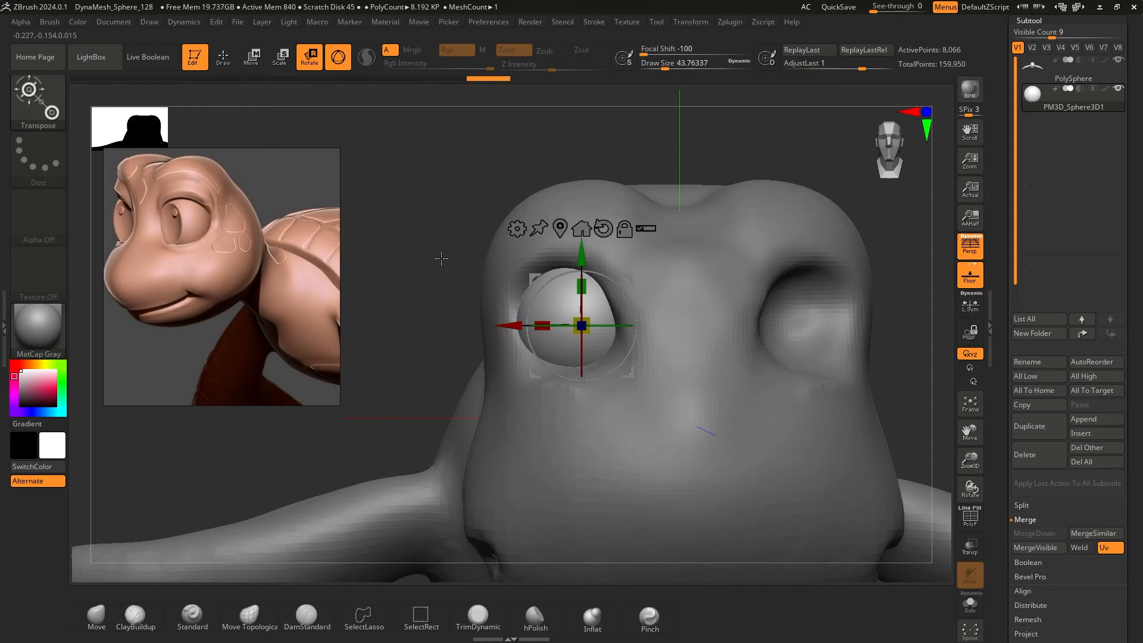
pyautogui.moveTo(441, 258); pyautogui.dragTo(660, 335)
pyautogui.keyDown('shift'); pyautogui.moveTo(767, 261); pyautogui.dragTo(687, 222); pyautogui.keyUp('shift')
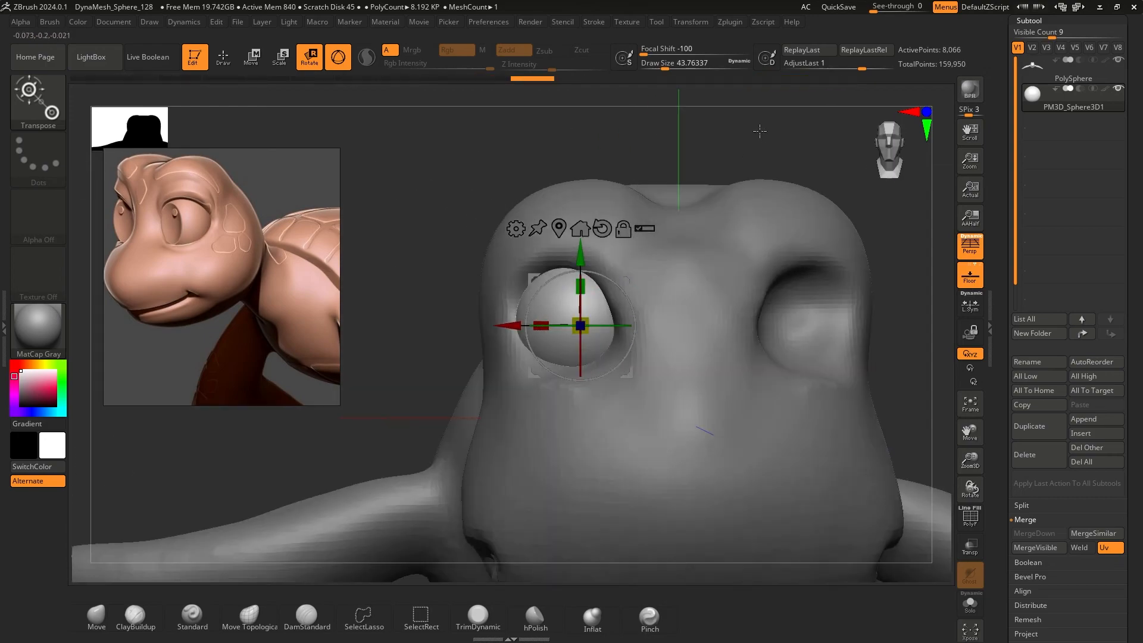
pyautogui.keyDown('alt'); pyautogui.moveTo(760, 130); pyautogui.dragTo(649, 168); pyautogui.keyUp('alt')
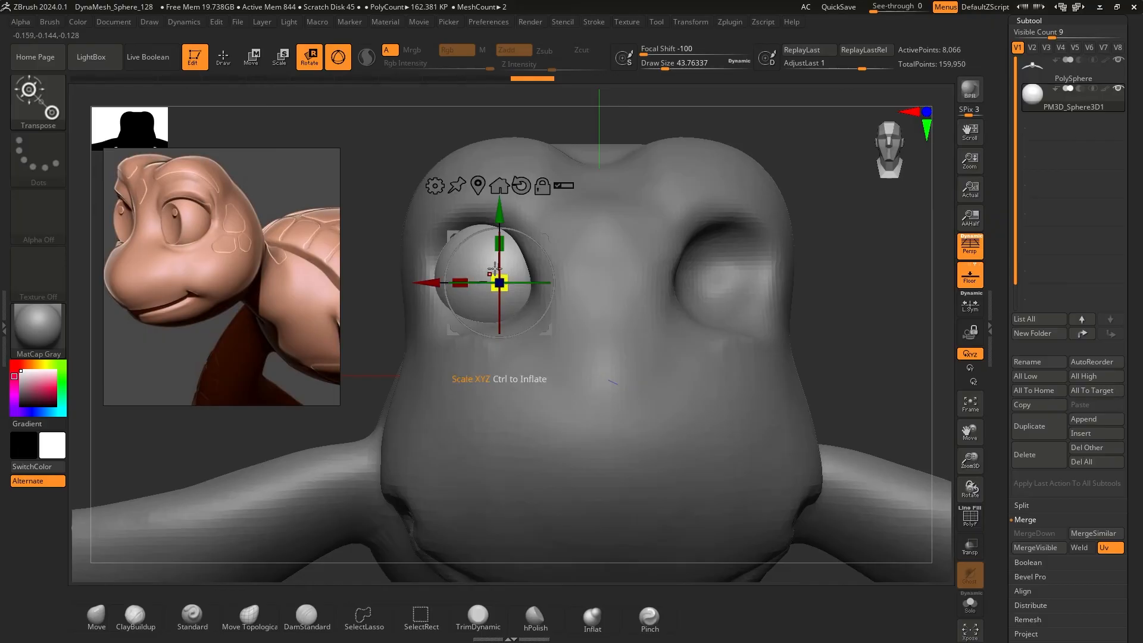
pyautogui.press('q')
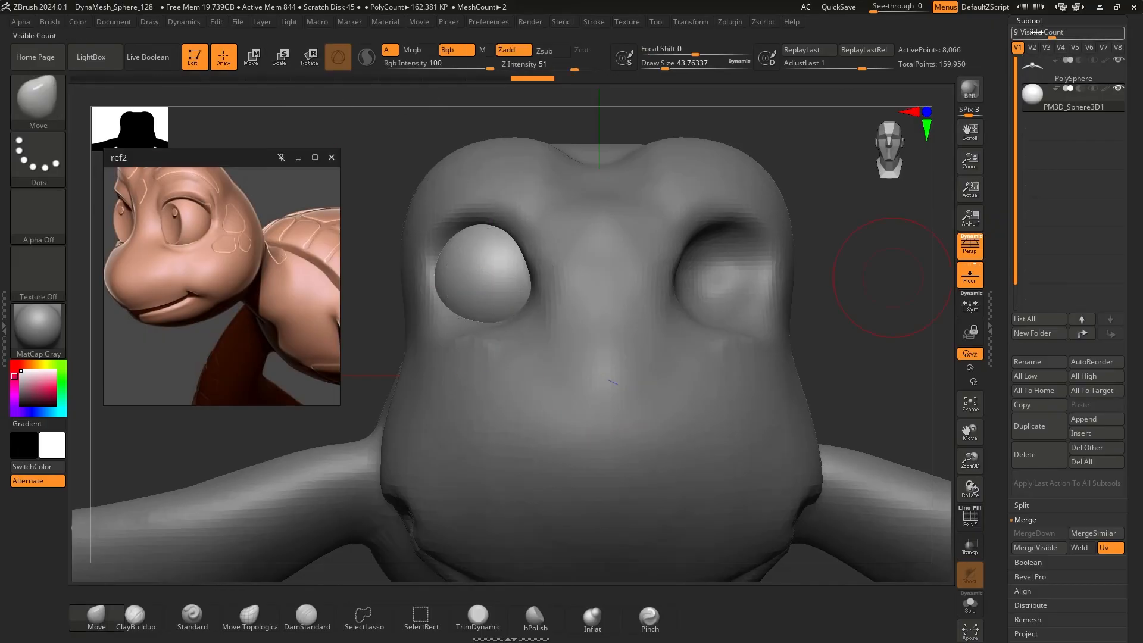
# Convert the eyeball sphere to DynaMesh at resolution 128
pyautogui.click(1037, 21)
pyautogui.click(1033, 34)
pyautogui.click(1032, 248)
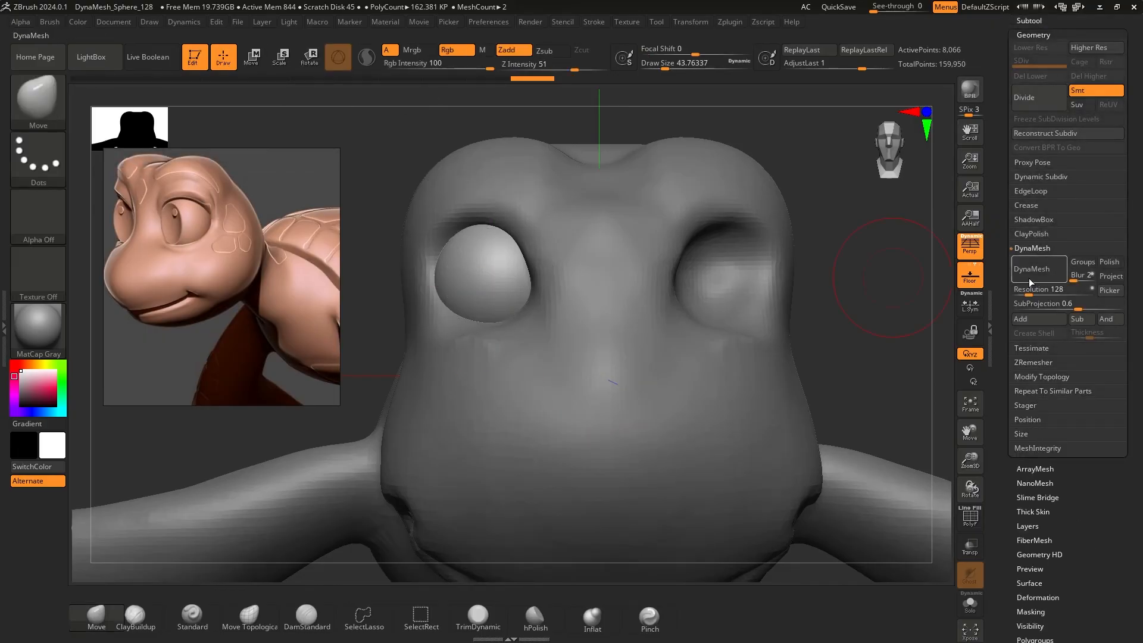
pyautogui.click(1037, 271)
pyautogui.scroll(2, 479, 252)
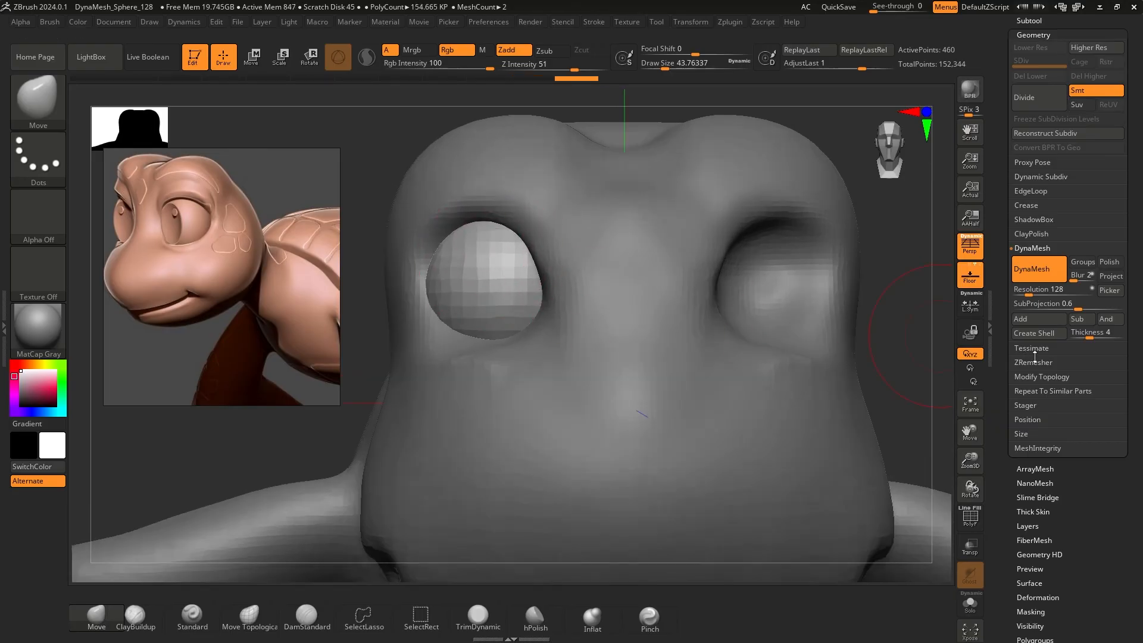
# Set the eyeball's DynaMesh resolution to 504 and remesh it
pyautogui.click(1025, 289)
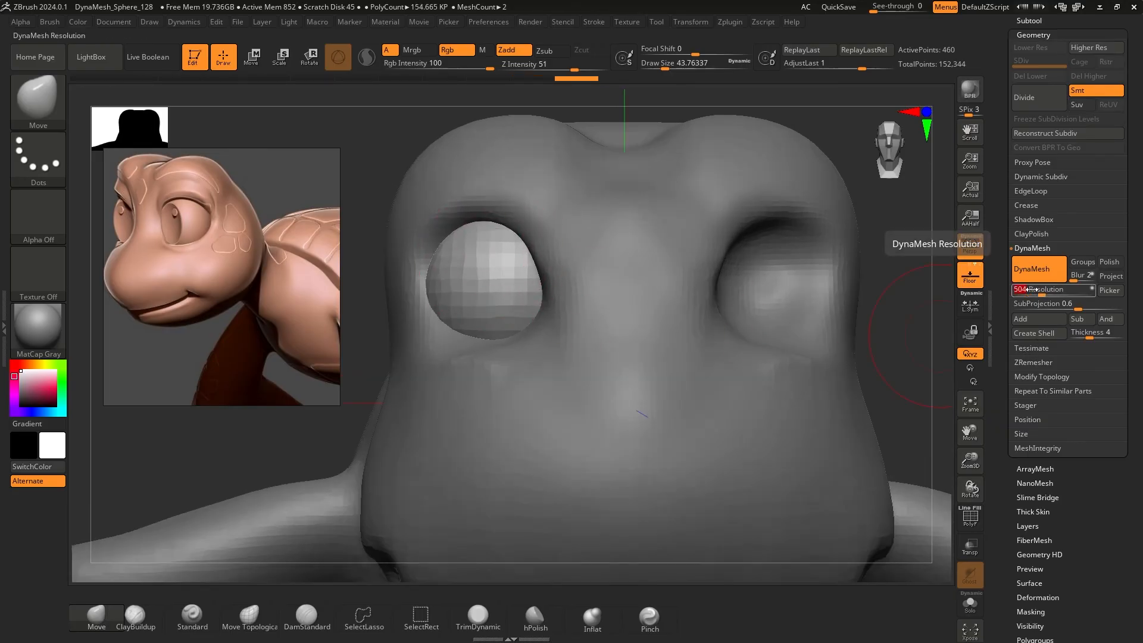
pyautogui.write('504')
pyautogui.press('Return')
pyautogui.scroll(-2, 620, 212)
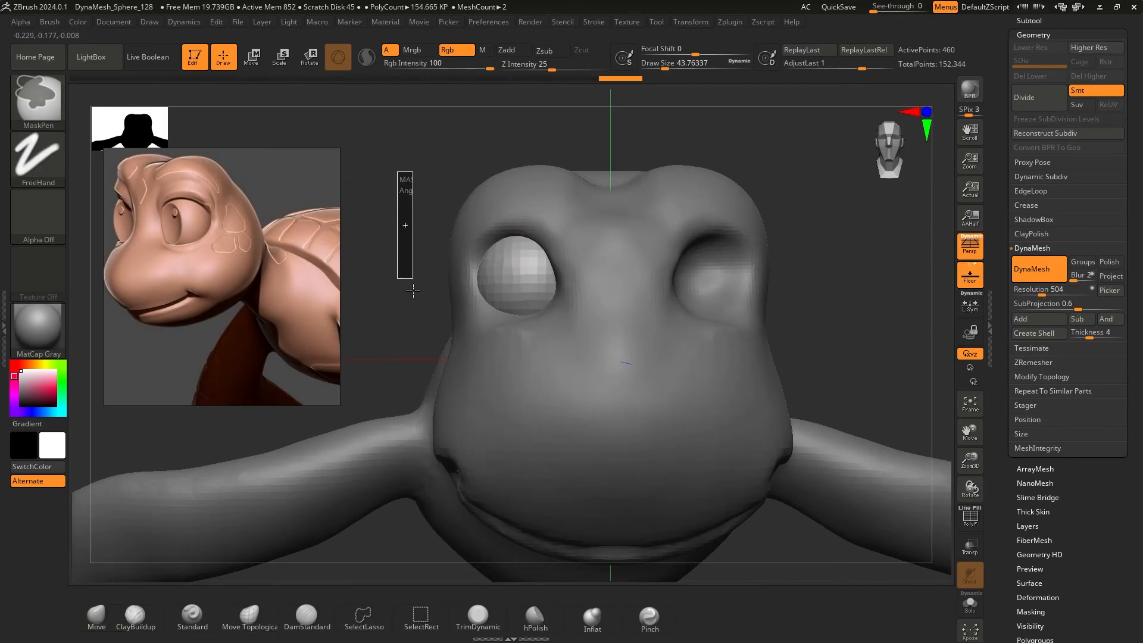
pyautogui.scroll(2, 508, 265)
pyautogui.press('shift')
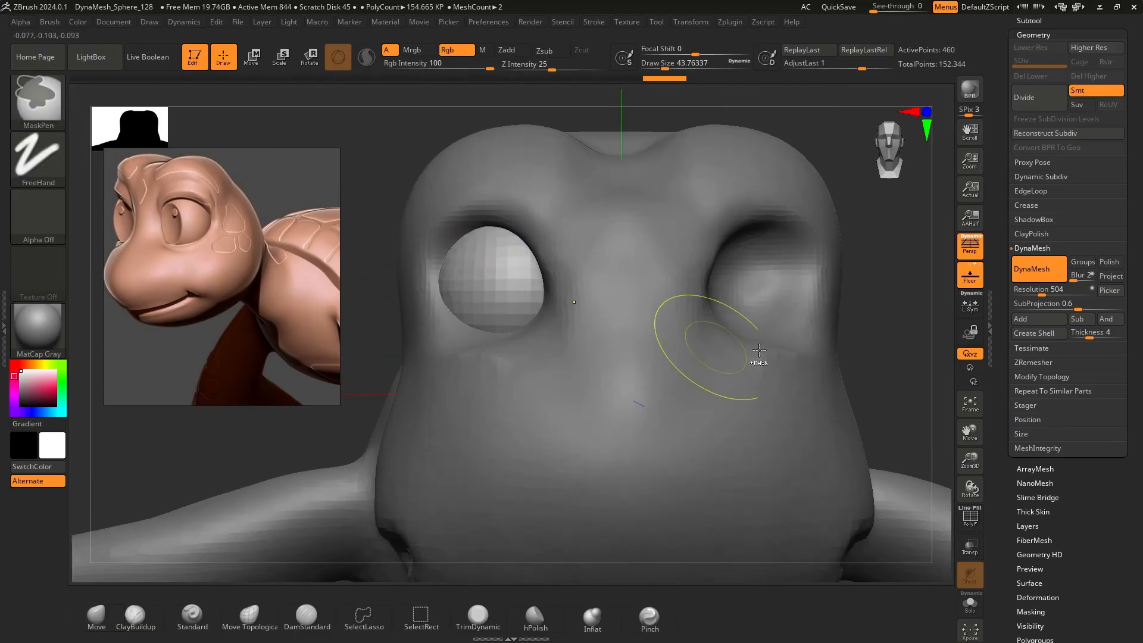
pyautogui.hotkey('ctrl', 'z')
pyautogui.keyDown('ctrl'); pyautogui.moveTo(397, 187); pyautogui.dragTo(377, 155); pyautogui.keyUp('ctrl')
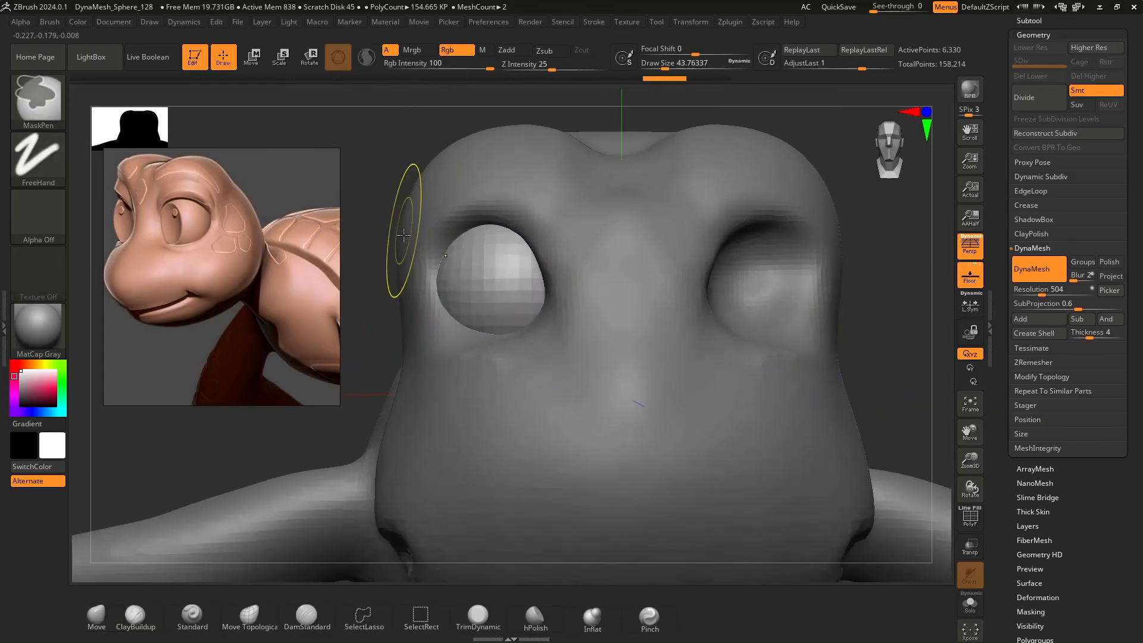
# Smooth away the facets on the eyeball's surface and remesh it with DynaMesh
pyautogui.keyDown('shift'); pyautogui.moveTo(495, 262); pyautogui.dragTo(480, 334); pyautogui.keyUp('shift')
pyautogui.keyDown('ctrl'); pyautogui.moveTo(500, 309); pyautogui.dragTo(505, 273, button='right'); pyautogui.keyUp('ctrl')
pyautogui.keyDown('ctrl'); pyautogui.moveTo(407, 196); pyautogui.dragTo(413, 250); pyautogui.keyUp('ctrl')
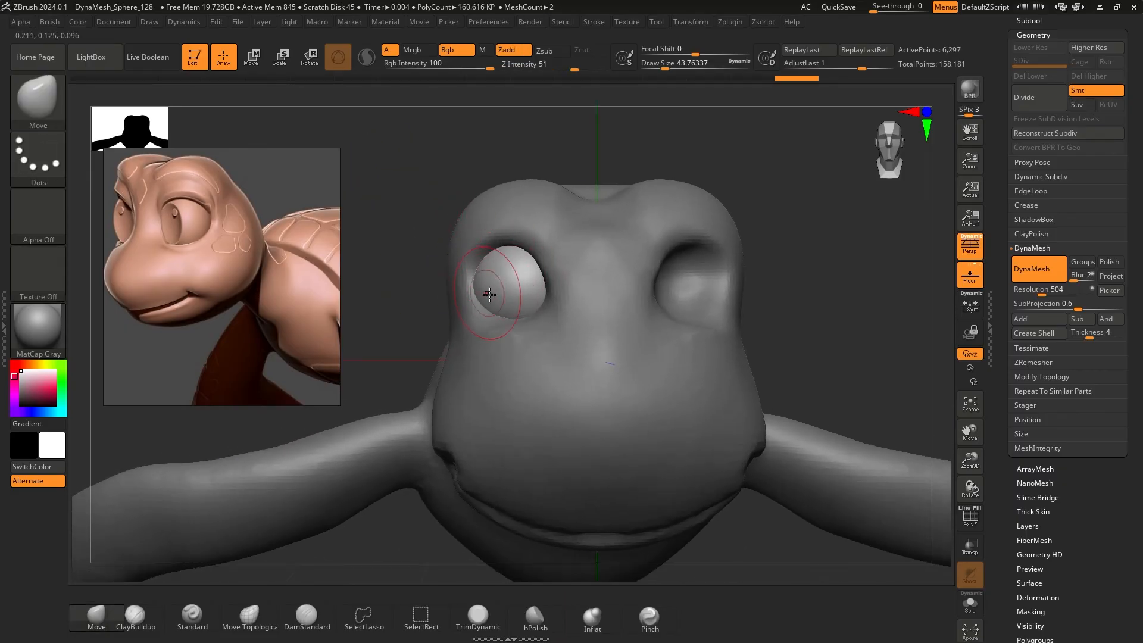
pyautogui.press('shift')
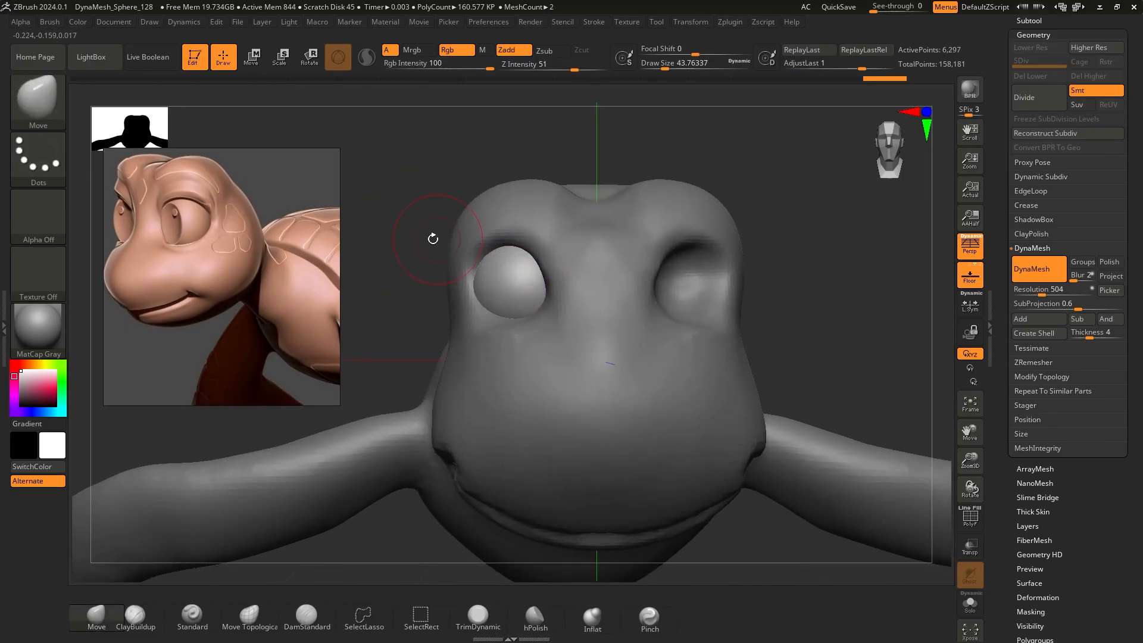
pyautogui.keyDown('ctrl'); pyautogui.moveTo(379, 173); pyautogui.dragTo(393, 258); pyautogui.keyUp('ctrl')
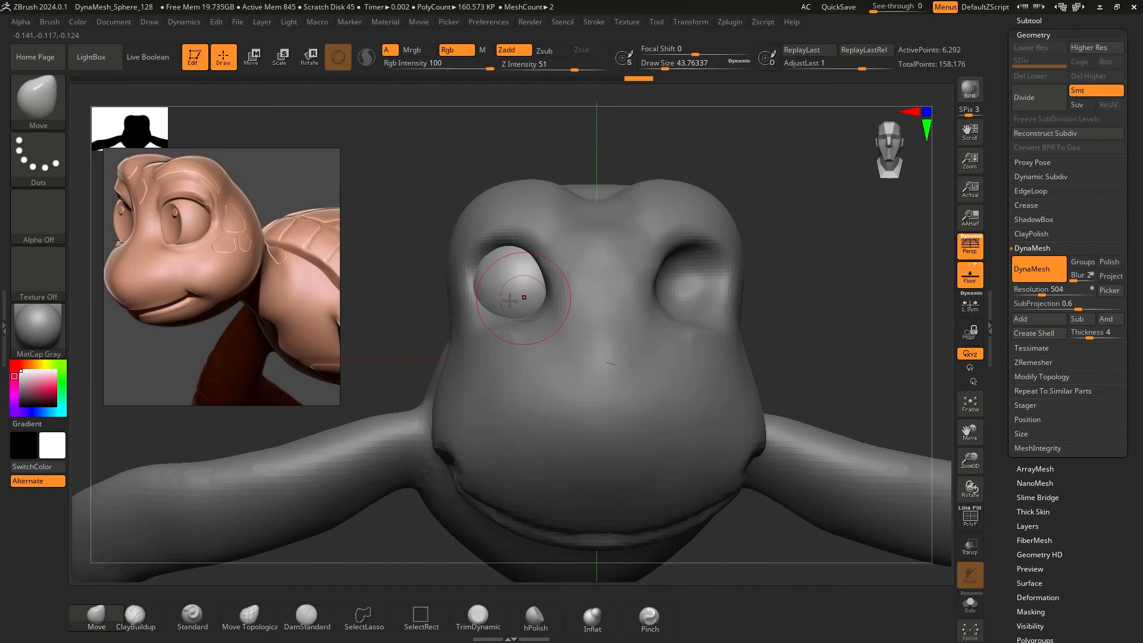
# Carve a round iris depression into the front of the eyeball using the Standard brush at size 18, sculpting inward
pyautogui.keyDown('alt'); pyautogui.moveTo(406, 213); pyautogui.dragTo(488, 292); pyautogui.keyUp('alt')
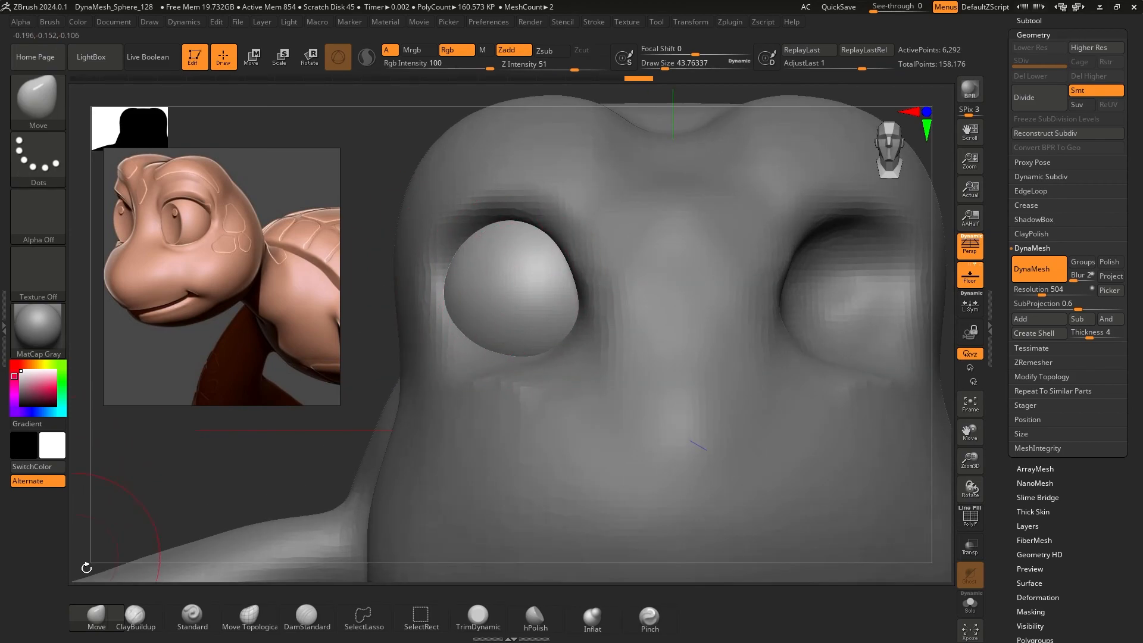
pyautogui.click(192, 617)
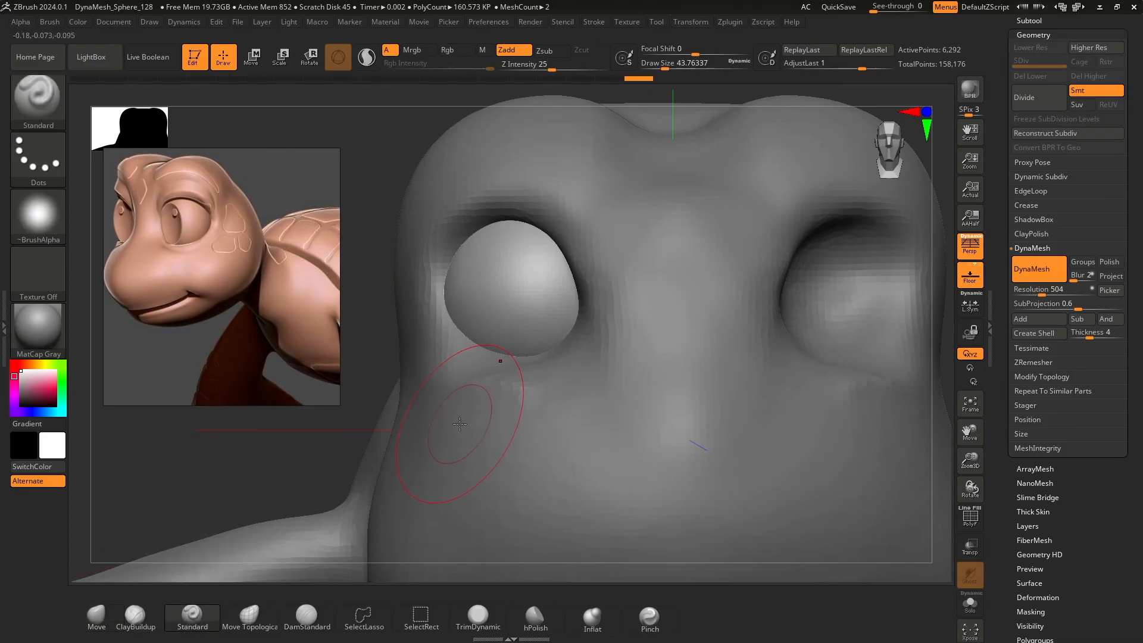
pyautogui.press('[')
pyautogui.press('[')
pyautogui.press('[')
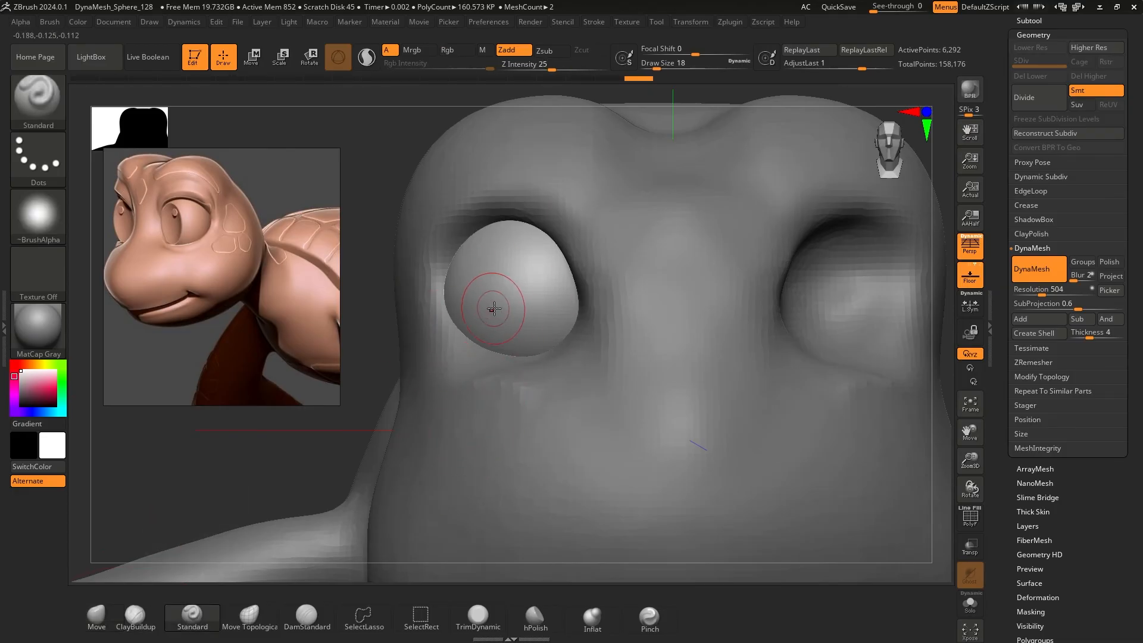
pyautogui.moveTo(513, 288)
pyautogui.keyDown('alt'); pyautogui.mouseDown()
pyautogui.moveTo(510, 278)
pyautogui.moveTo(515, 295)
pyautogui.moveTo(475, 281)
pyautogui.moveTo(496, 253)
pyautogui.moveTo(515, 311)
pyautogui.moveTo(490, 290)
pyautogui.moveTo(510, 313)
pyautogui.moveTo(507, 290)
pyautogui.moveTo(477, 280)
pyautogui.moveTo(503, 292)
pyautogui.moveTo(506, 247)
pyautogui.moveTo(517, 254)
pyautogui.mouseUp(); pyautogui.keyUp('alt')
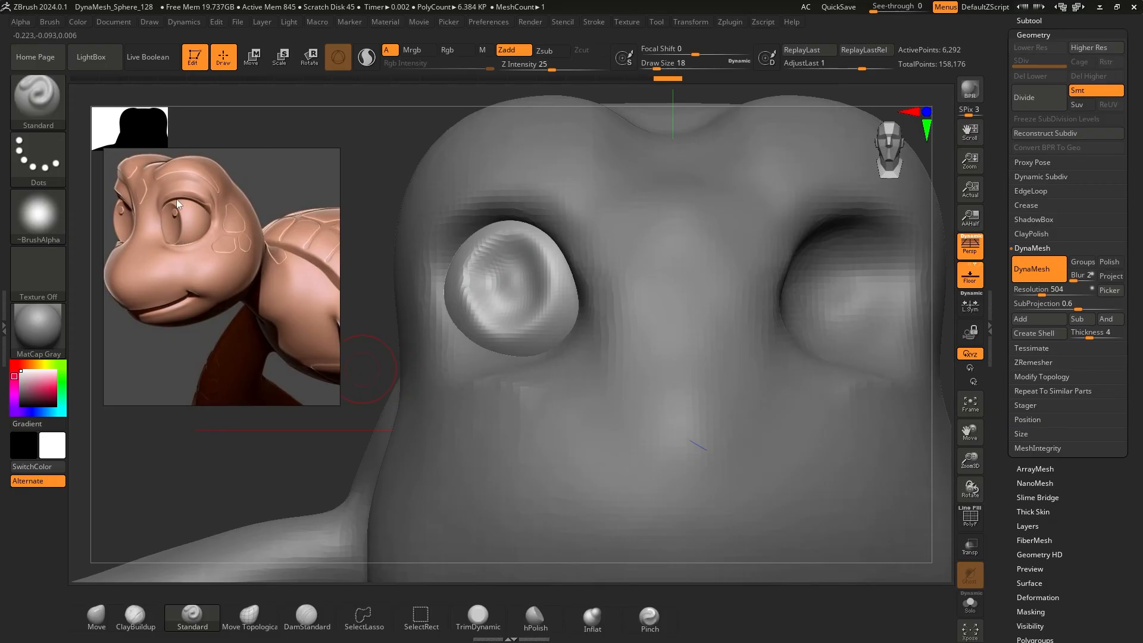
# Carve a sharp rim around the iris depression on the eyeball with the DamStandard brush at size 9
pyautogui.click(305, 617)
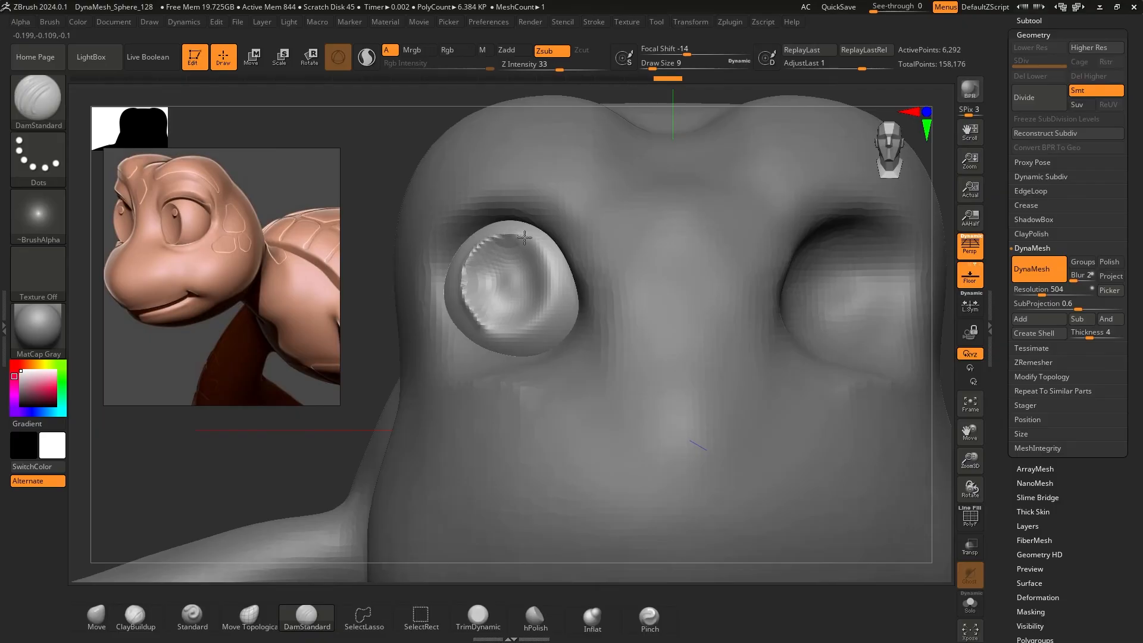
pyautogui.keyDown('shift'); pyautogui.moveTo(539, 285); pyautogui.dragTo(480, 338); pyautogui.keyUp('shift')
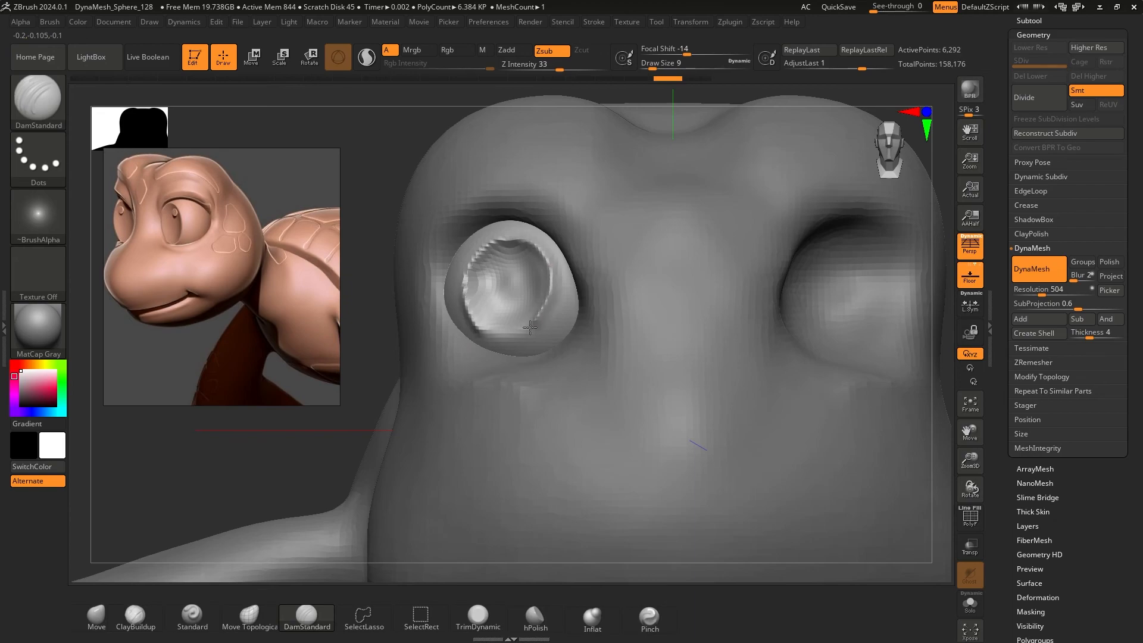
pyautogui.moveTo(473, 329); pyautogui.dragTo(474, 300)
pyautogui.moveTo(473, 301)
pyautogui.keyDown('ctrl'); pyautogui.mouseDown(button='right')
pyautogui.moveTo(438, 186)
pyautogui.moveTo(489, 319)
pyautogui.mouseUp(button='right'); pyautogui.keyUp('ctrl')
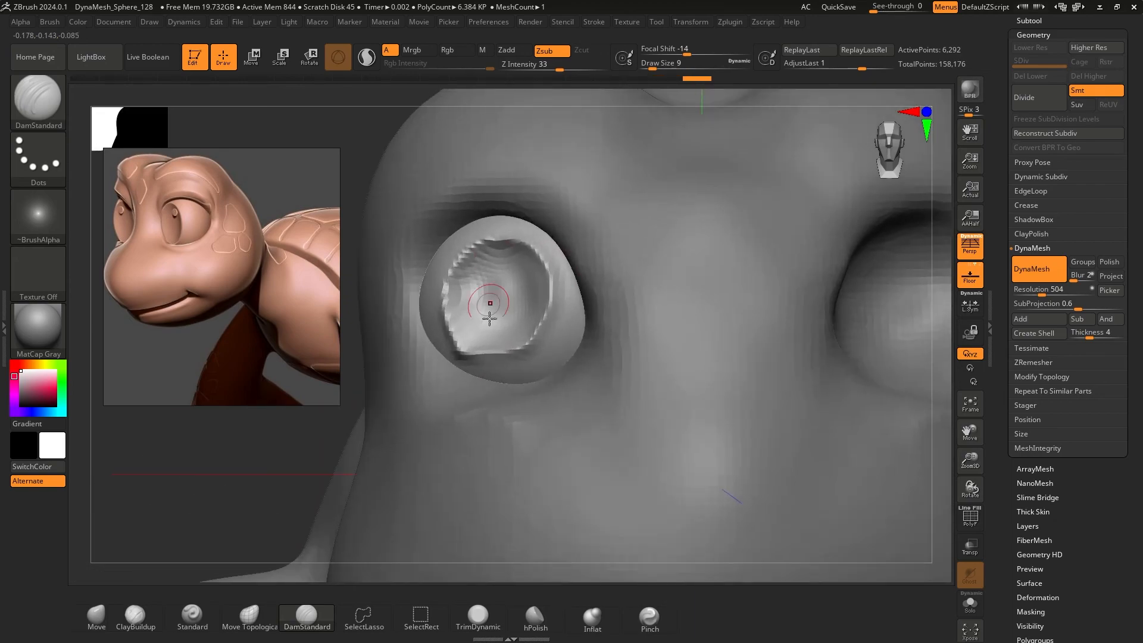
# Round out the iris outline with the Move brush at size 9 and remesh the eyeball
pyautogui.click(83, 621)
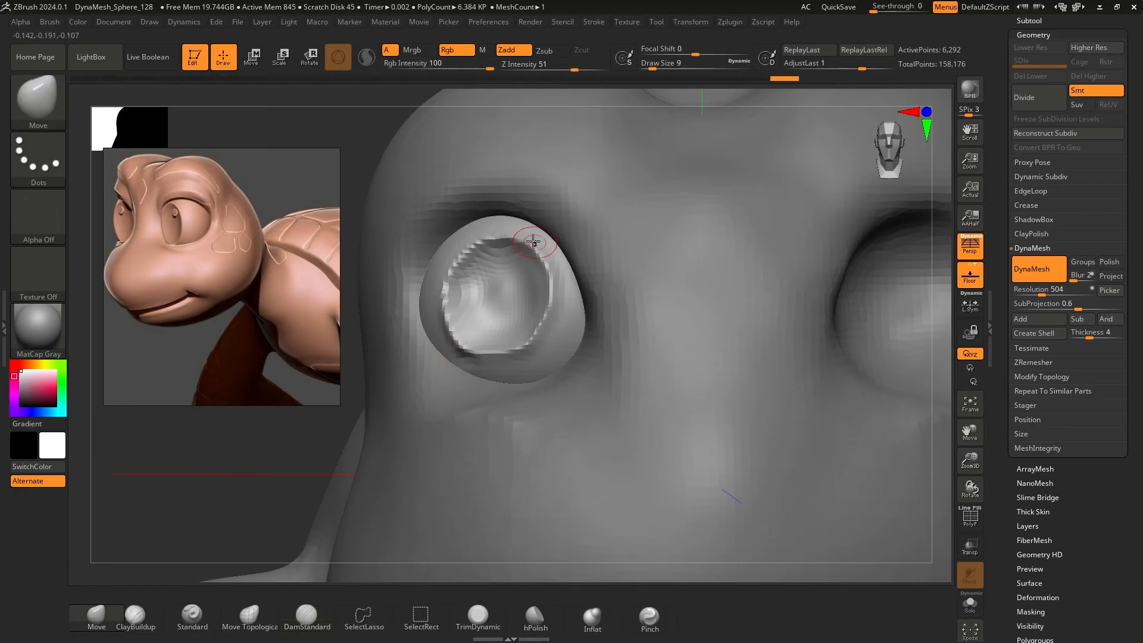
pyautogui.press('f')
pyautogui.press('f')
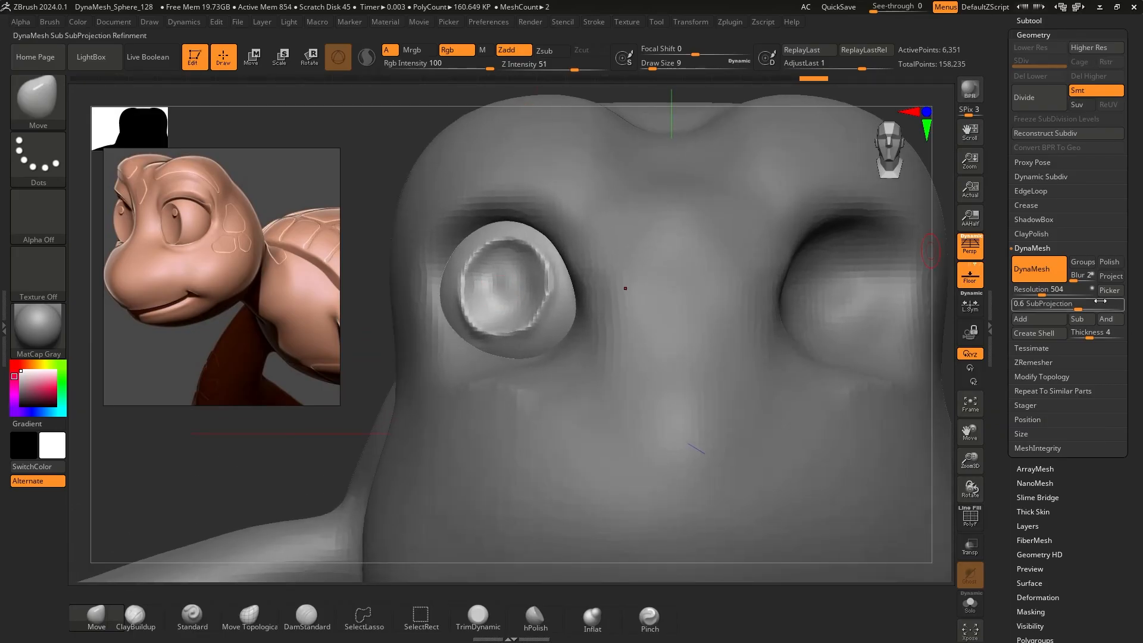
# Set the eyeball's DynaMesh resolution to 1000 and remesh it
pyautogui.click(1022, 290)
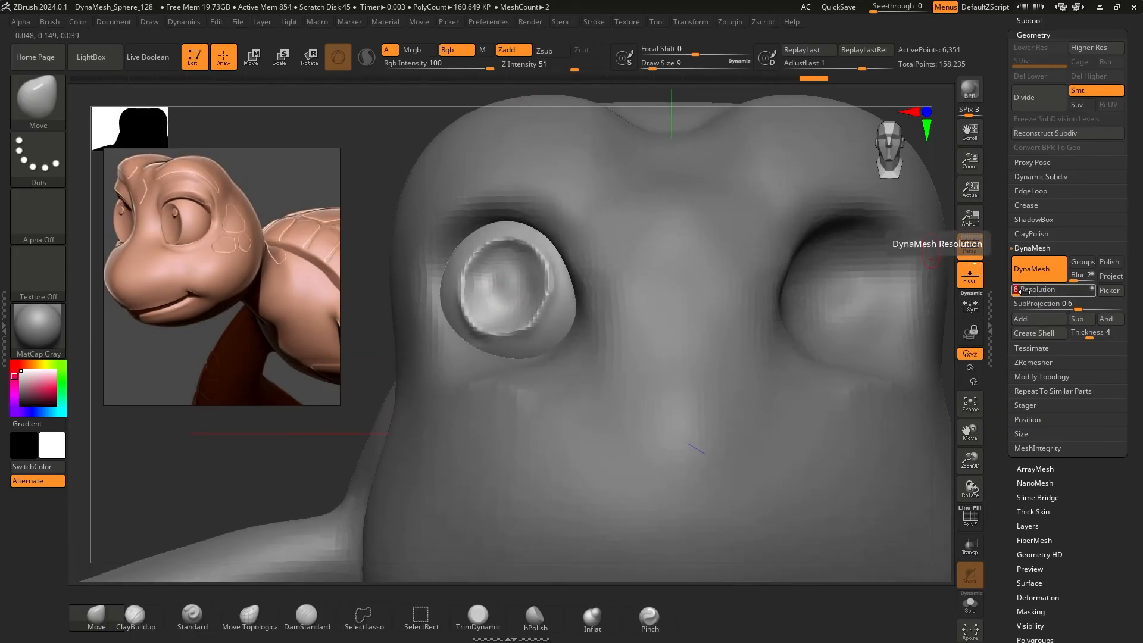
pyautogui.write('800')
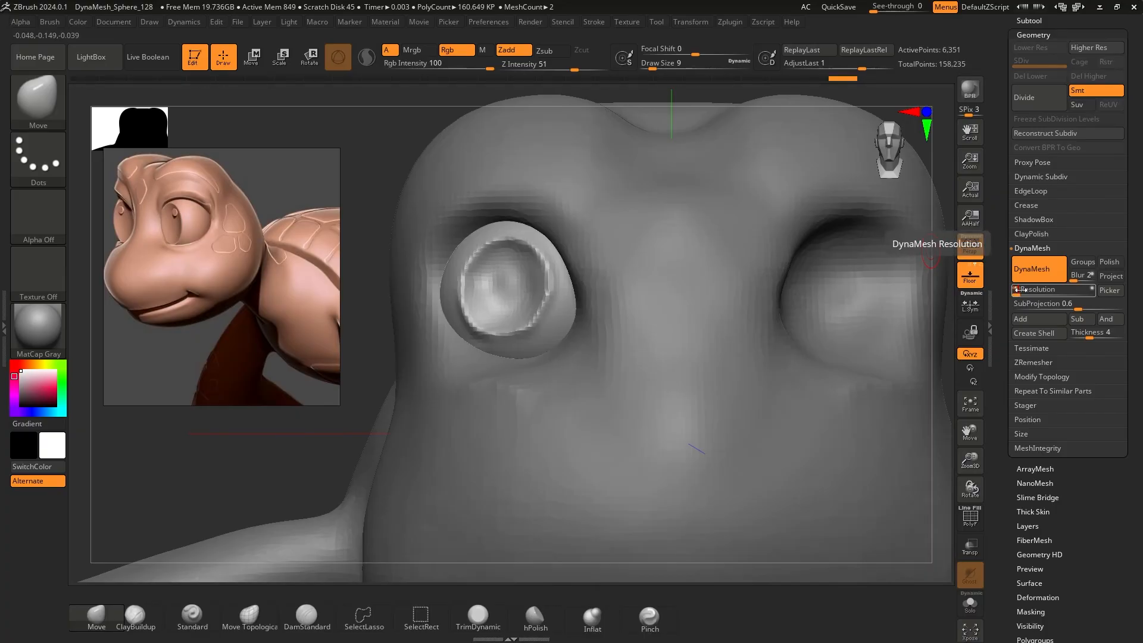
pyautogui.press('Return')
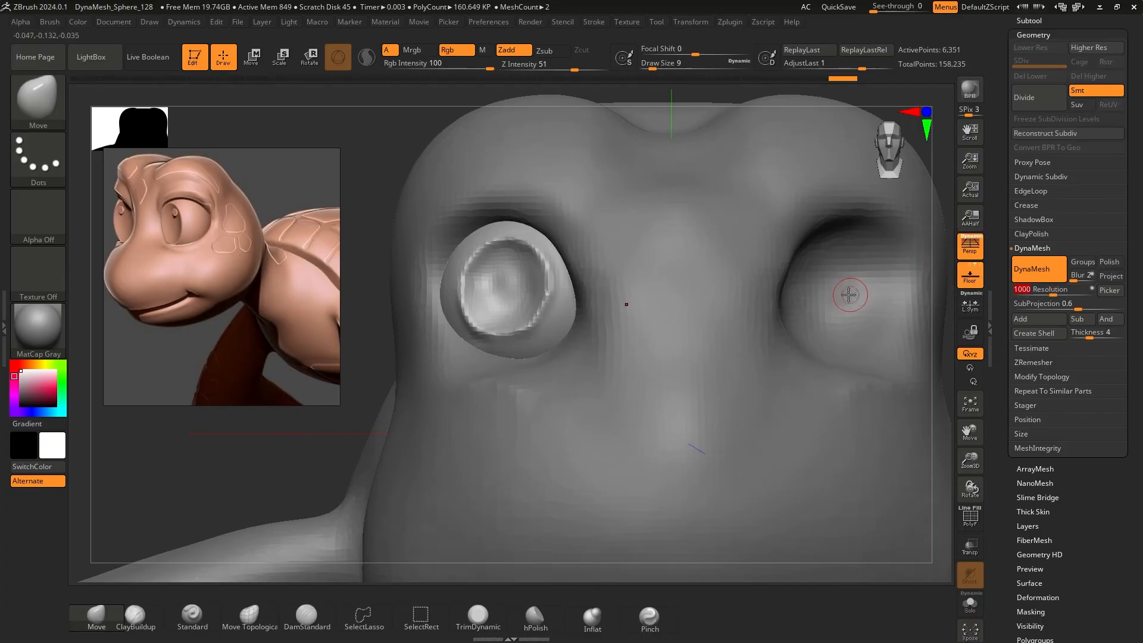
pyautogui.press('f')
# Smooth the jagged rim and inner surface of the iris depression at brush size 9
pyautogui.keyDown('ctrl'); pyautogui.moveTo(500, 191); pyautogui.dragTo(416, 234, button='right'); pyautogui.keyUp('ctrl')
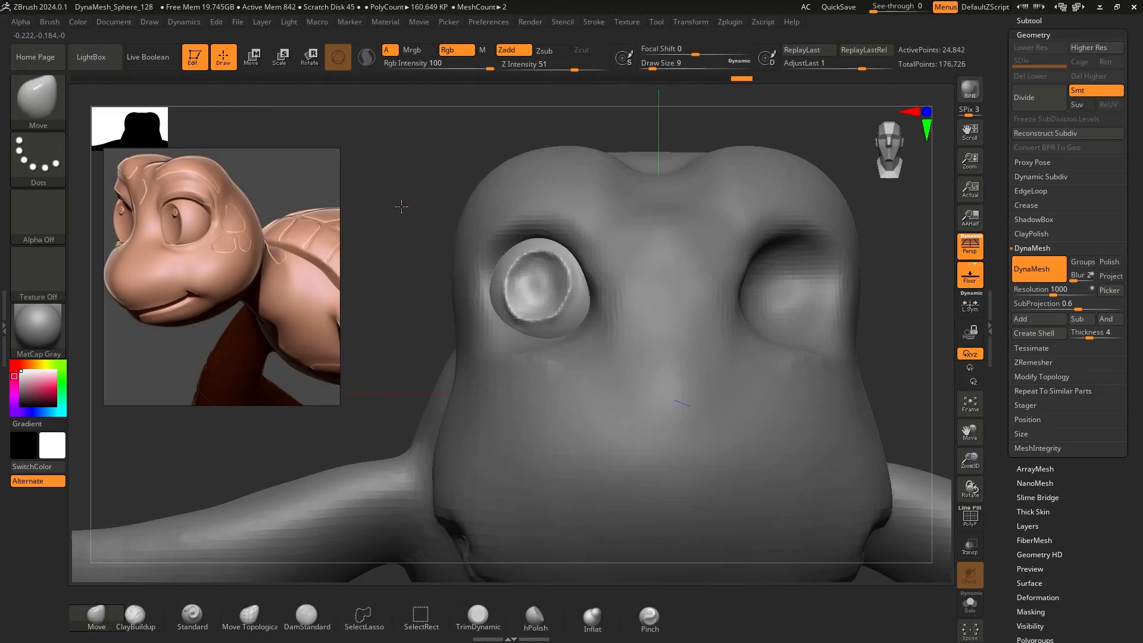
pyautogui.keyDown('ctrl'); pyautogui.moveTo(401, 206); pyautogui.dragTo(378, 286, button='right'); pyautogui.keyUp('ctrl')
pyautogui.press('shift')
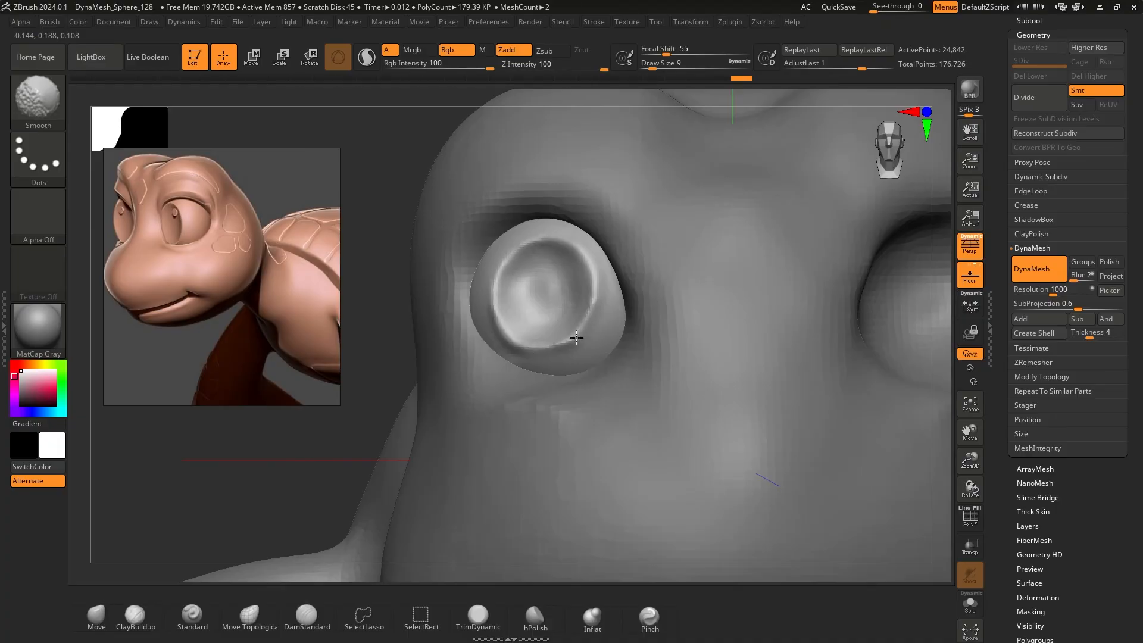
pyautogui.keyDown('shift'); pyautogui.moveTo(576, 337); pyautogui.dragTo(554, 326); pyautogui.keyUp('shift')
pyautogui.moveTo(607, 288)
pyautogui.keyDown('ctrl'); pyautogui.mouseDown(button='right')
pyautogui.moveTo(462, 237)
pyautogui.moveTo(580, 288)
pyautogui.mouseUp(button='right'); pyautogui.keyUp('ctrl')
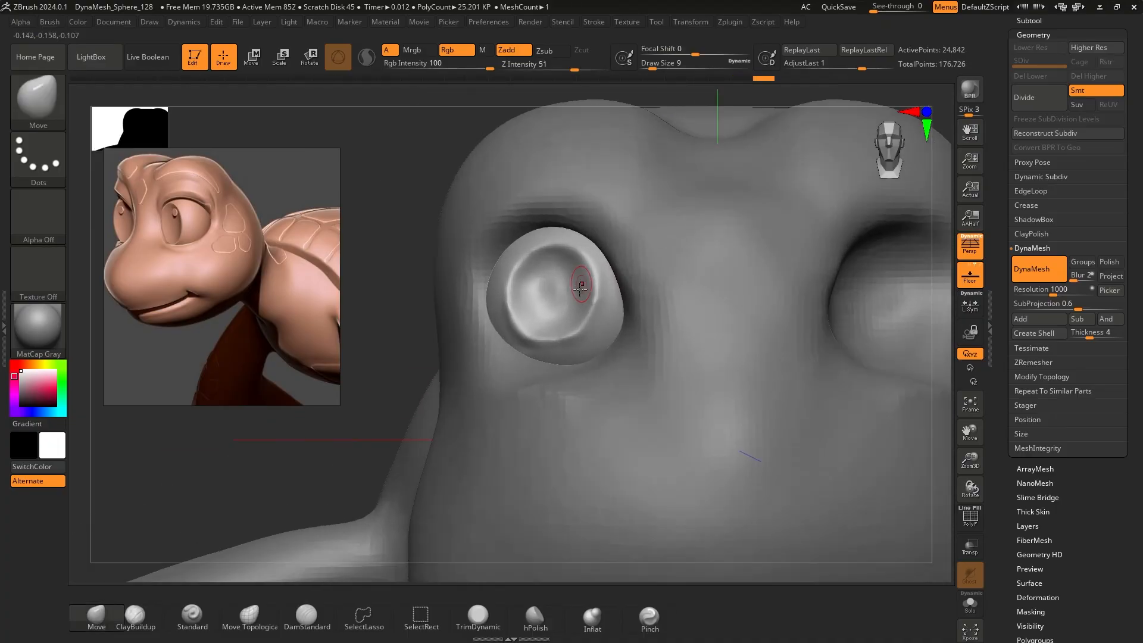
# Mirror and weld the eyeball to fill the opposite eye socket
pyautogui.keyDown('ctrl'); pyautogui.moveTo(408, 168); pyautogui.dragTo(246, 115, button='right'); pyautogui.keyUp('ctrl')
pyautogui.press('f')
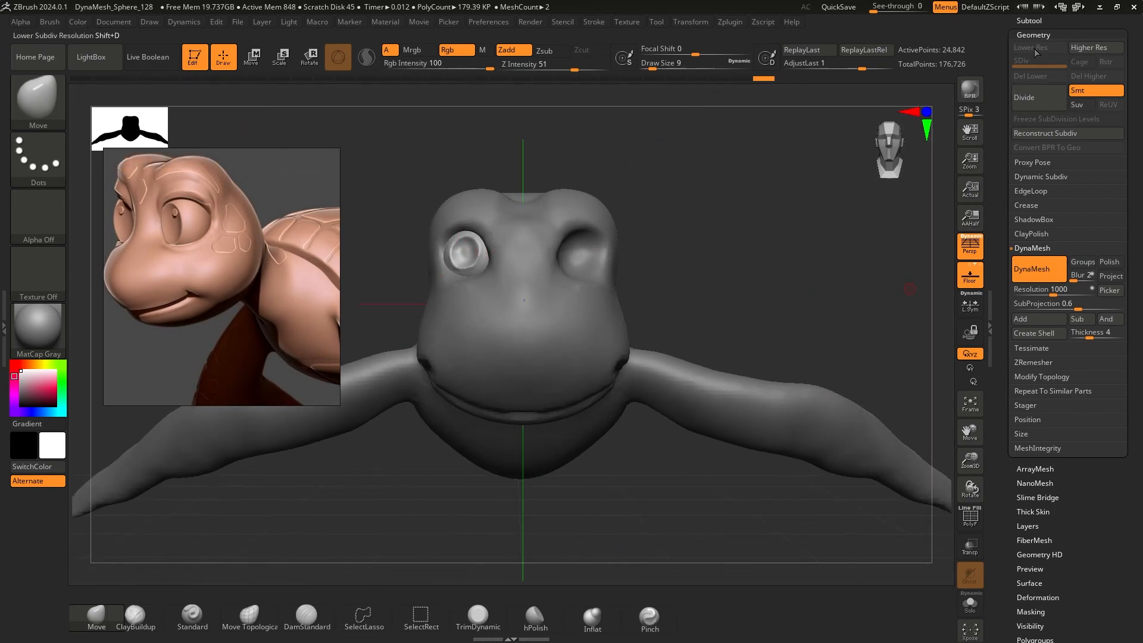
pyautogui.click(1034, 376)
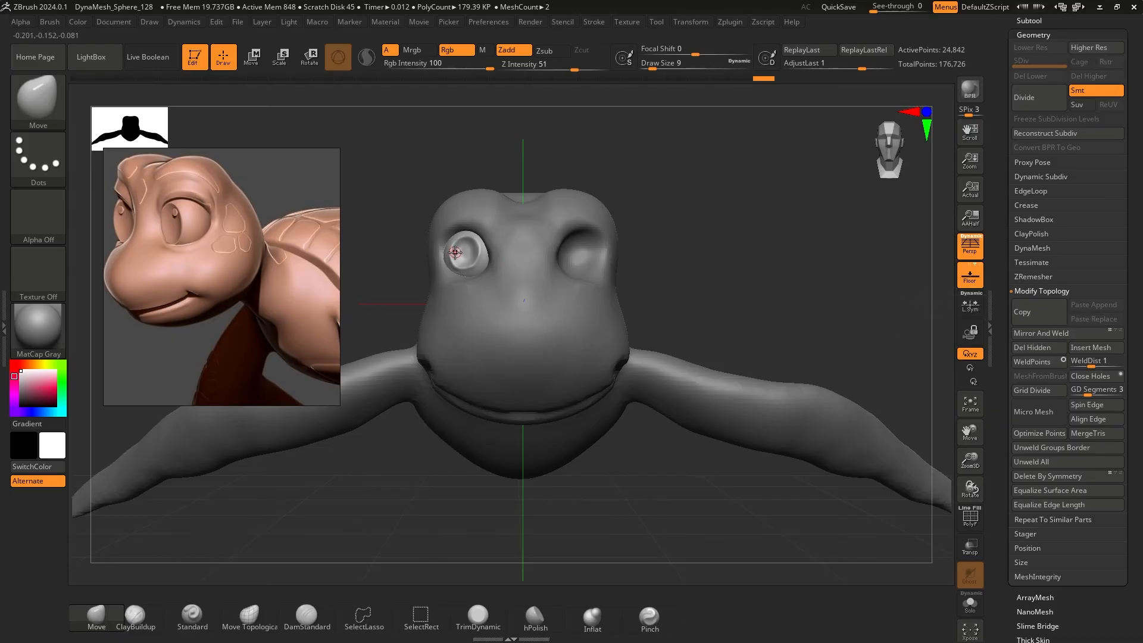
pyautogui.click(1029, 335)
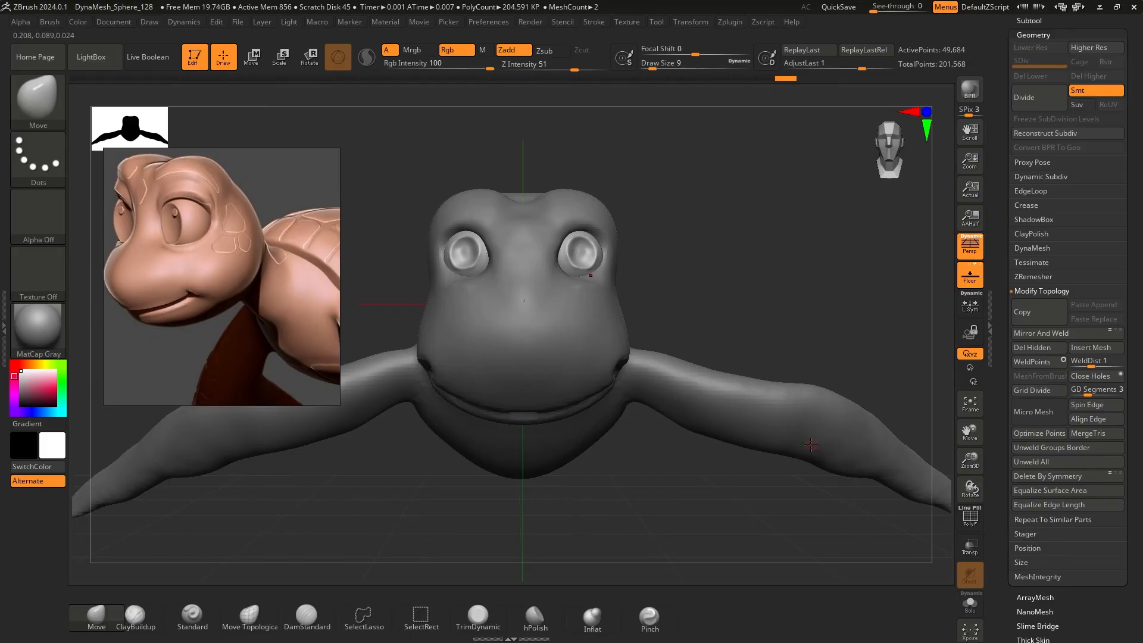
# Make the turtle body the active subtool, set its DynaMesh resolution to 504 and remesh it
pyautogui.keyDown('ctrl'); pyautogui.moveTo(661, 227); pyautogui.dragTo(693, 215, button='right'); pyautogui.keyUp('ctrl')
pyautogui.press('Up')
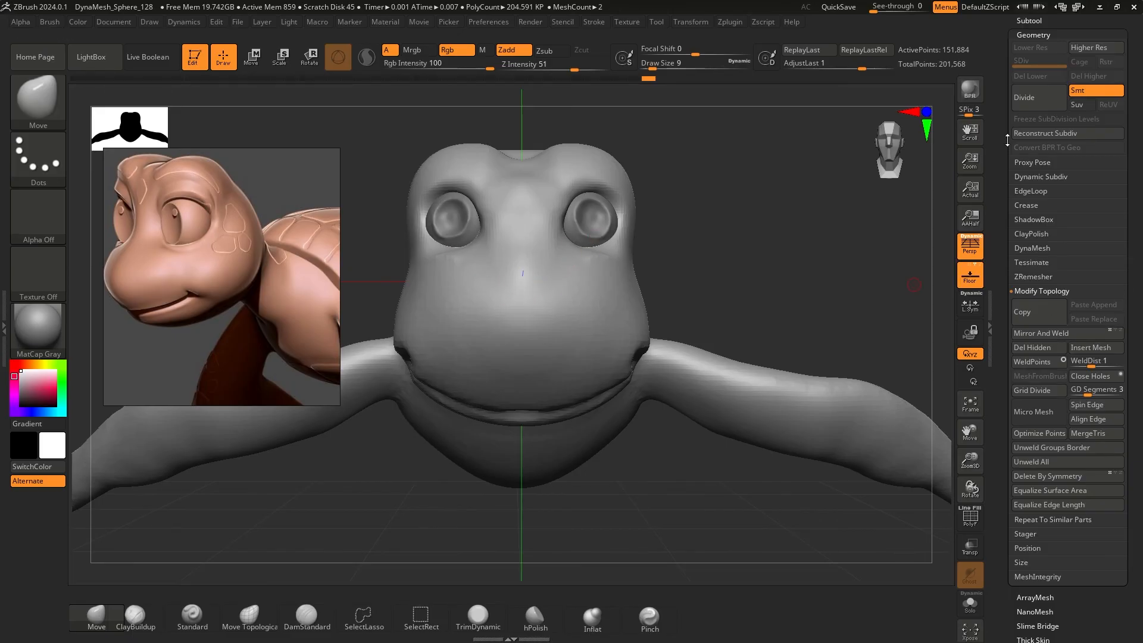
pyautogui.click(1032, 247)
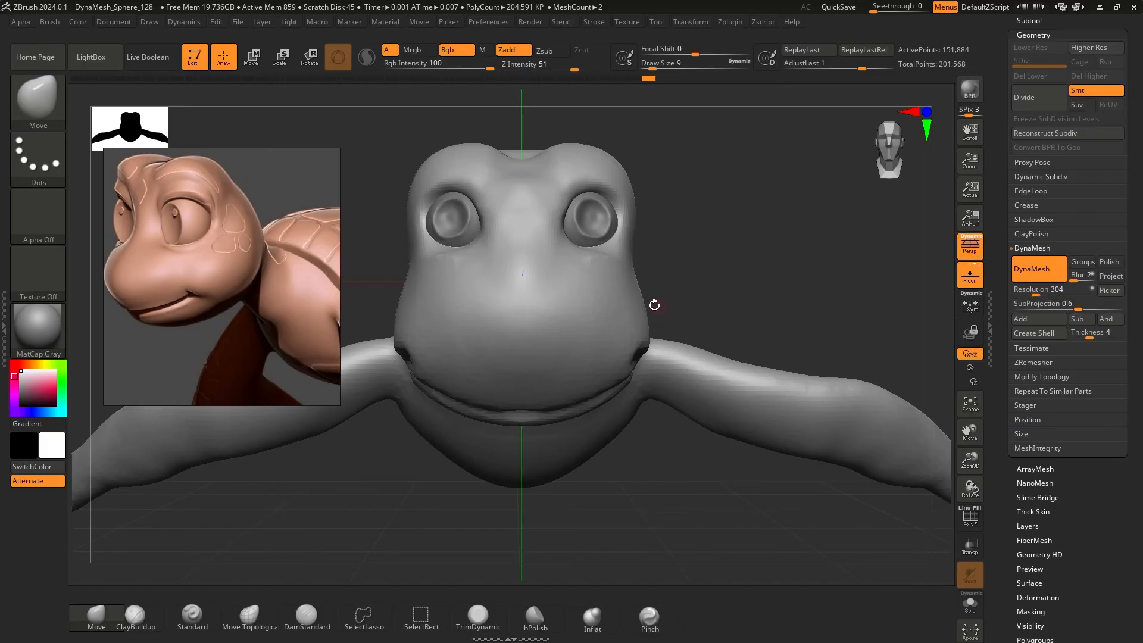
pyautogui.click(1047, 288)
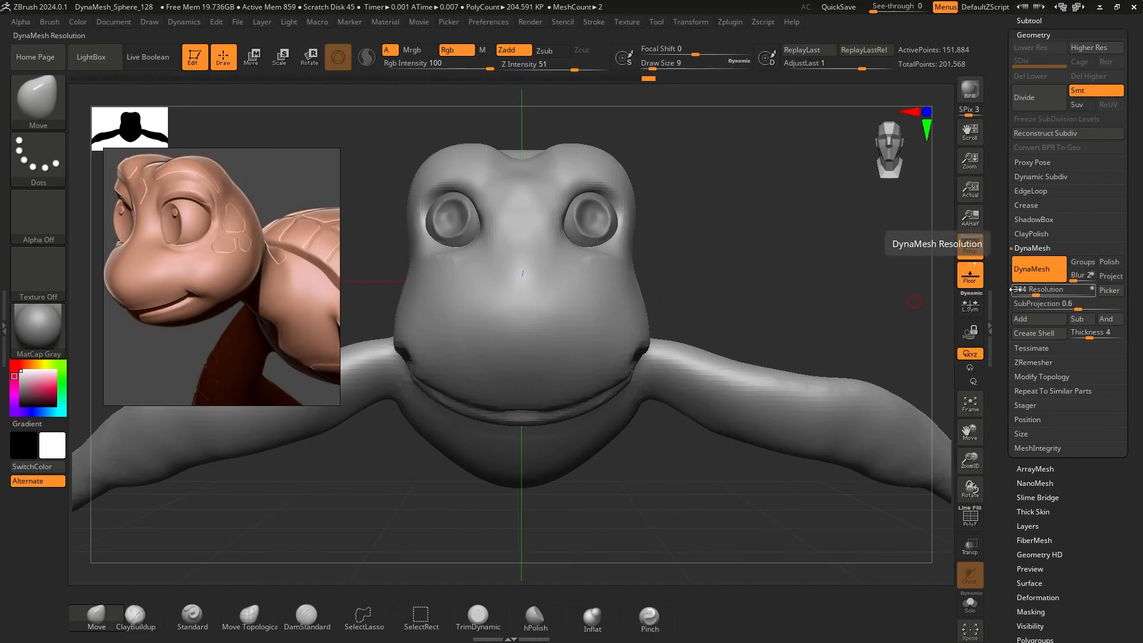
pyautogui.write('504')
pyautogui.press('Return')
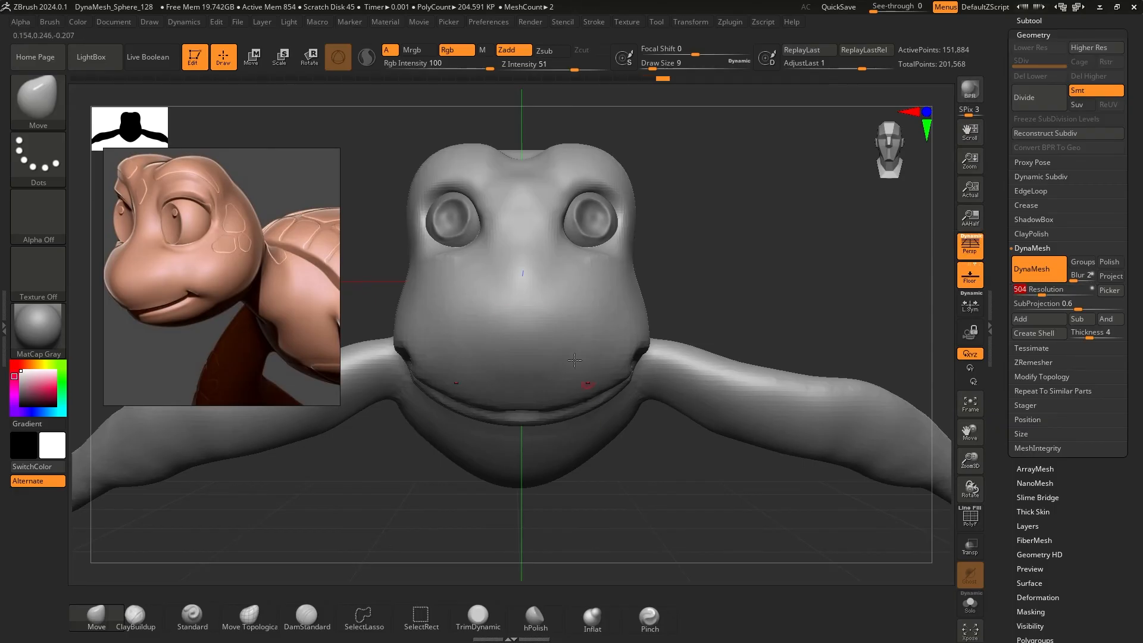
pyautogui.moveTo(761, 186)
pyautogui.keyDown('ctrl'); pyautogui.mouseDown()
pyautogui.moveTo(795, 264)
pyautogui.moveTo(831, 264)
pyautogui.mouseUp(); pyautogui.keyUp('ctrl')
# Smooth the upper muzzle and cheeks below the eyes with the brush size at 42
pyautogui.keyDown('alt'); pyautogui.moveTo(724, 237); pyautogui.dragTo(657, 128); pyautogui.keyUp('alt')
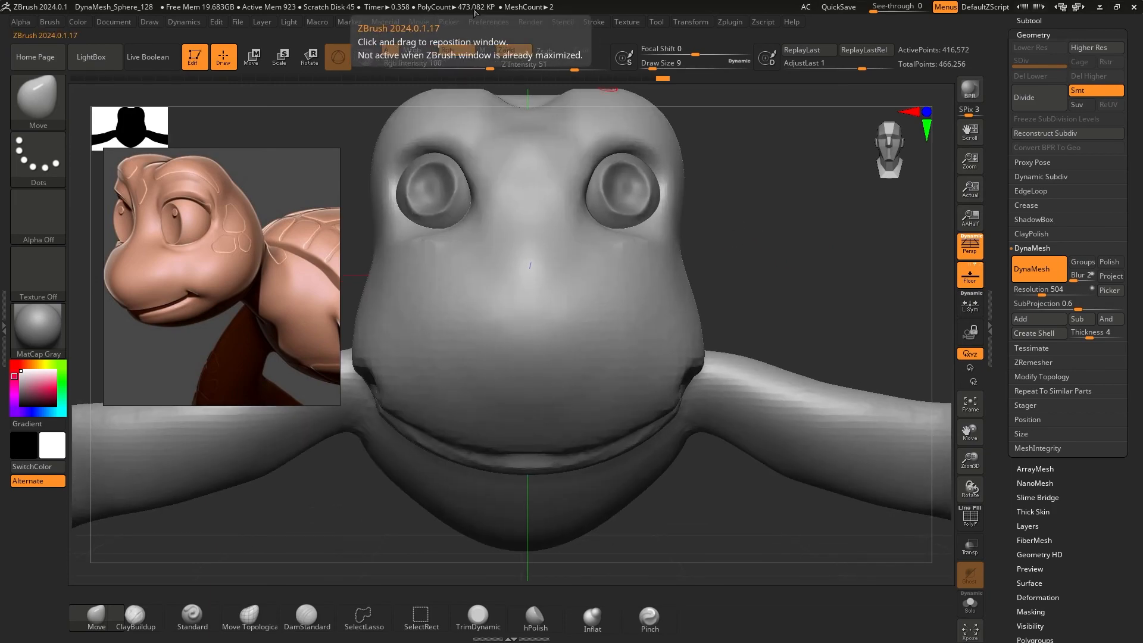
pyautogui.moveTo(736, 265); pyautogui.dragTo(736, 266)
pyautogui.press(']')
pyautogui.press(']')
pyautogui.press(']')
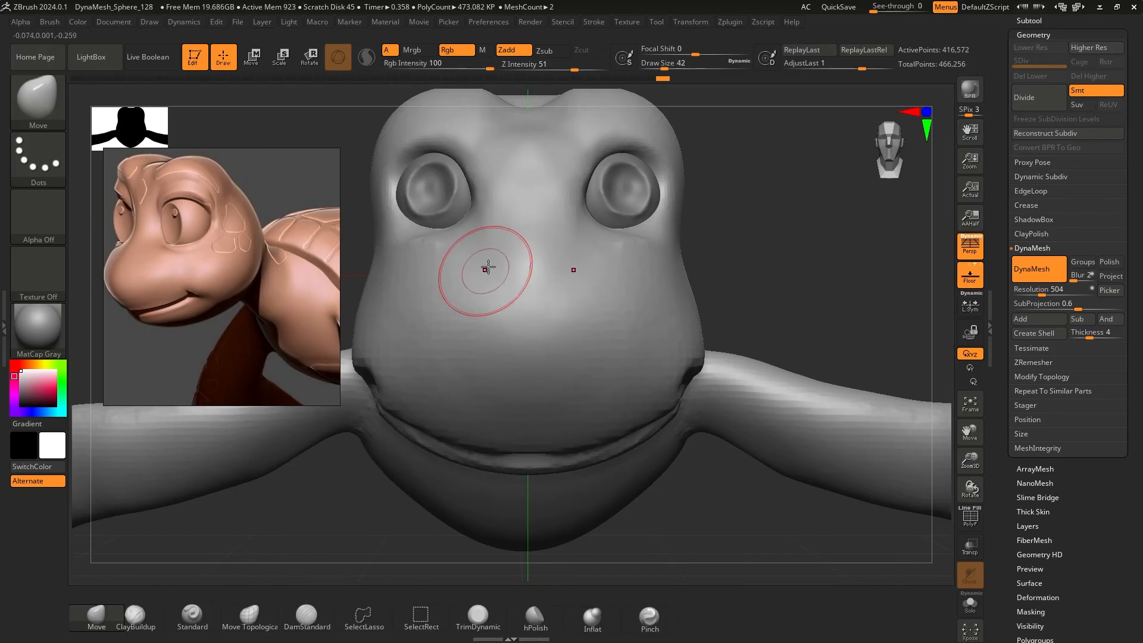
pyautogui.keyDown('shift'); pyautogui.moveTo(504, 254); pyautogui.dragTo(467, 253); pyautogui.keyUp('shift')
pyautogui.moveTo(714, 230); pyautogui.dragTo(657, 233, button='right')
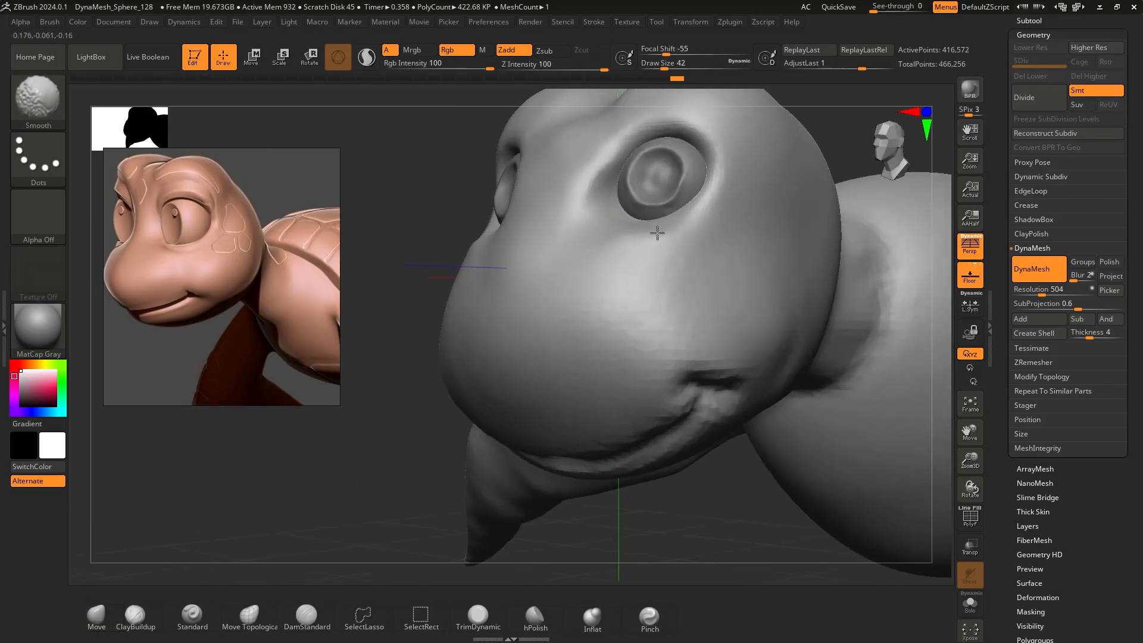
# Smooth the rough surface around the lips and mouth corners at brush size 42
pyautogui.moveTo(795, 158)
pyautogui.mouseDown(button='right')
pyautogui.moveTo(715, 226)
pyautogui.moveTo(657, 381)
pyautogui.mouseUp(button='right')
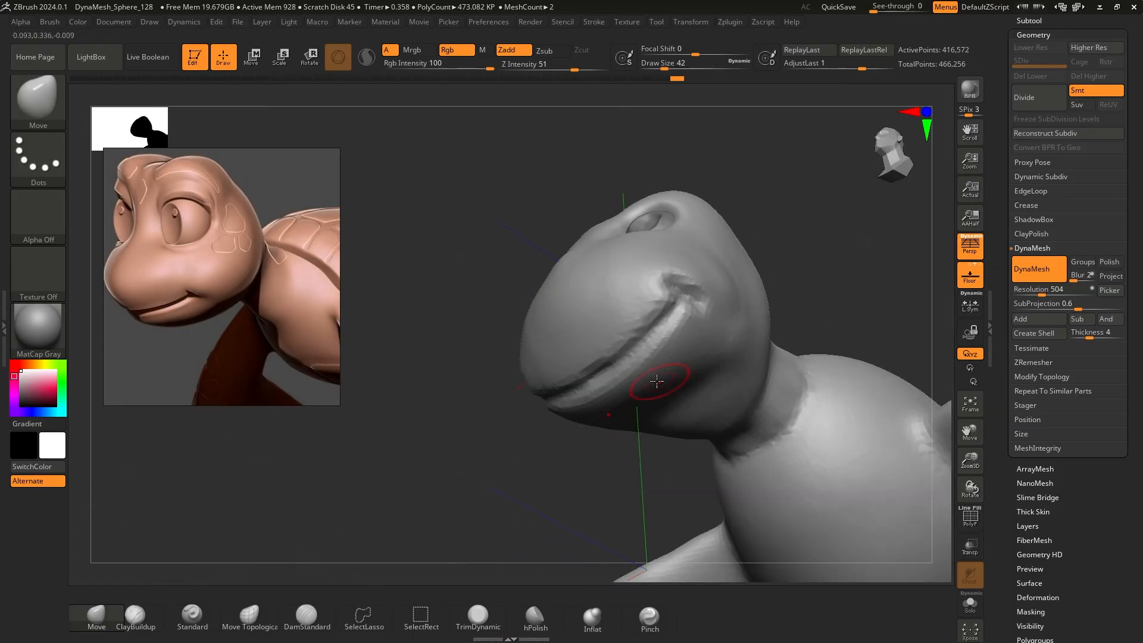
pyautogui.moveTo(834, 256)
pyautogui.mouseDown(button='right')
pyautogui.moveTo(727, 327)
pyautogui.moveTo(494, 411)
pyautogui.moveTo(819, 288)
pyautogui.mouseUp(button='right')
pyautogui.keyDown('shift'); pyautogui.moveTo(535, 376); pyautogui.dragTo(535, 409); pyautogui.keyUp('shift')
pyautogui.moveTo(744, 358)
pyautogui.mouseDown(button='right')
pyautogui.moveTo(524, 297)
pyautogui.moveTo(716, 298)
pyautogui.moveTo(740, 396)
pyautogui.moveTo(722, 311)
pyautogui.moveTo(704, 344)
pyautogui.moveTo(632, 287)
pyautogui.mouseUp(button='right')
pyautogui.press('f')
pyautogui.moveTo(416, 309); pyautogui.dragTo(629, 314, button='right')
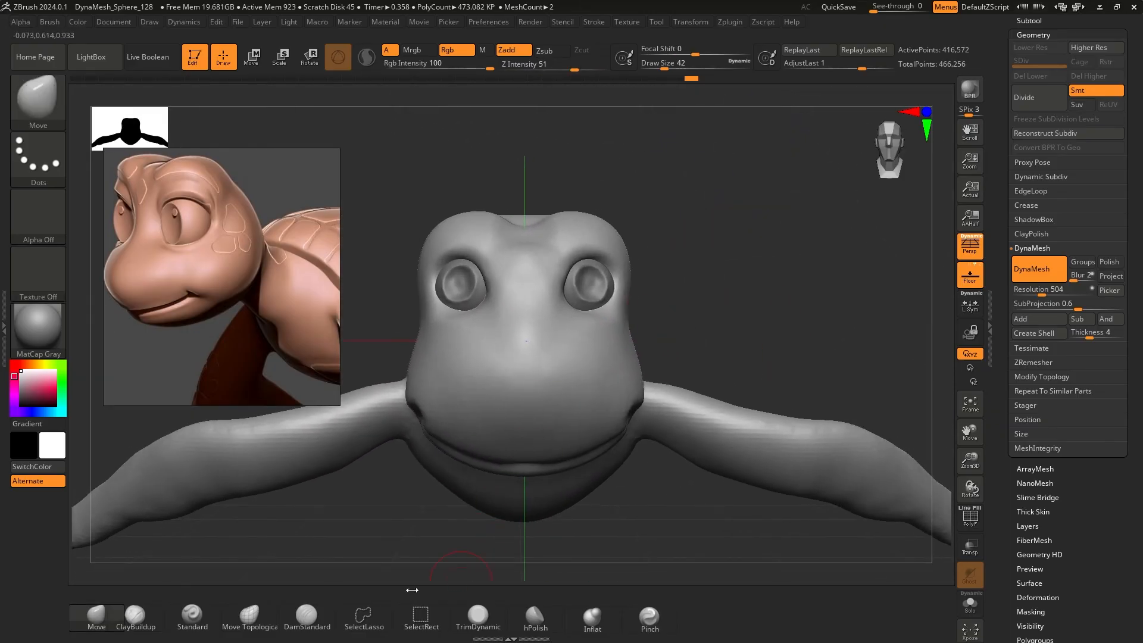
# Carve a crisp mouth line and deepen the mouth corners with the DamStandard brush at size 26
pyautogui.click(313, 612)
pyautogui.moveTo(694, 382)
pyautogui.mouseDown(button='right')
pyautogui.moveTo(700, 276)
pyautogui.moveTo(830, 341)
pyautogui.moveTo(824, 273)
pyautogui.moveTo(685, 262)
pyautogui.mouseUp(button='right')
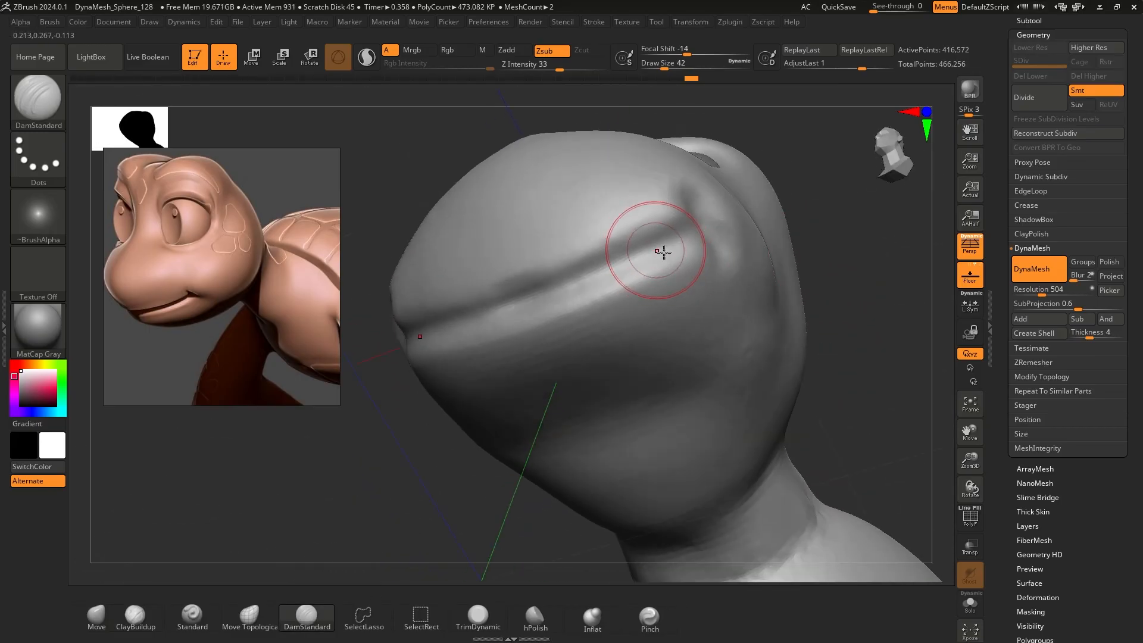
pyautogui.press('[')
pyautogui.press('[')
pyautogui.moveTo(681, 234); pyautogui.dragTo(456, 324)
pyautogui.moveTo(871, 227)
pyautogui.mouseDown()
pyautogui.moveTo(855, 257)
pyautogui.moveTo(788, 189)
pyautogui.moveTo(768, 115)
pyautogui.moveTo(824, 191)
pyautogui.moveTo(825, 230)
pyautogui.mouseUp()
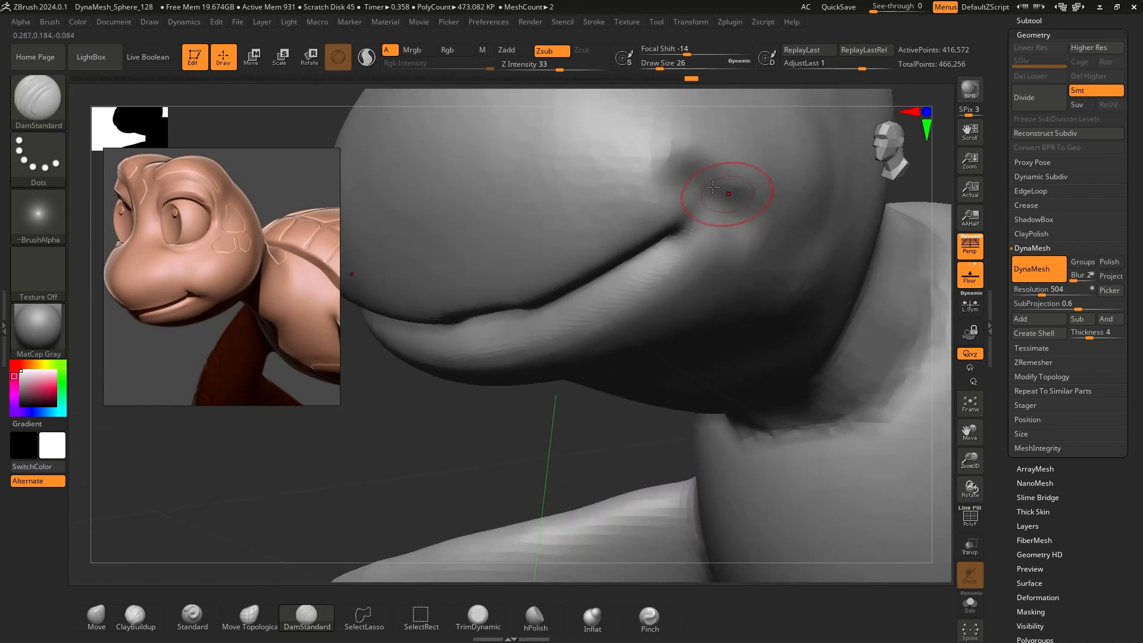
pyautogui.moveTo(676, 175); pyautogui.dragTo(706, 202)
pyautogui.moveTo(727, 218); pyautogui.dragTo(600, 294)
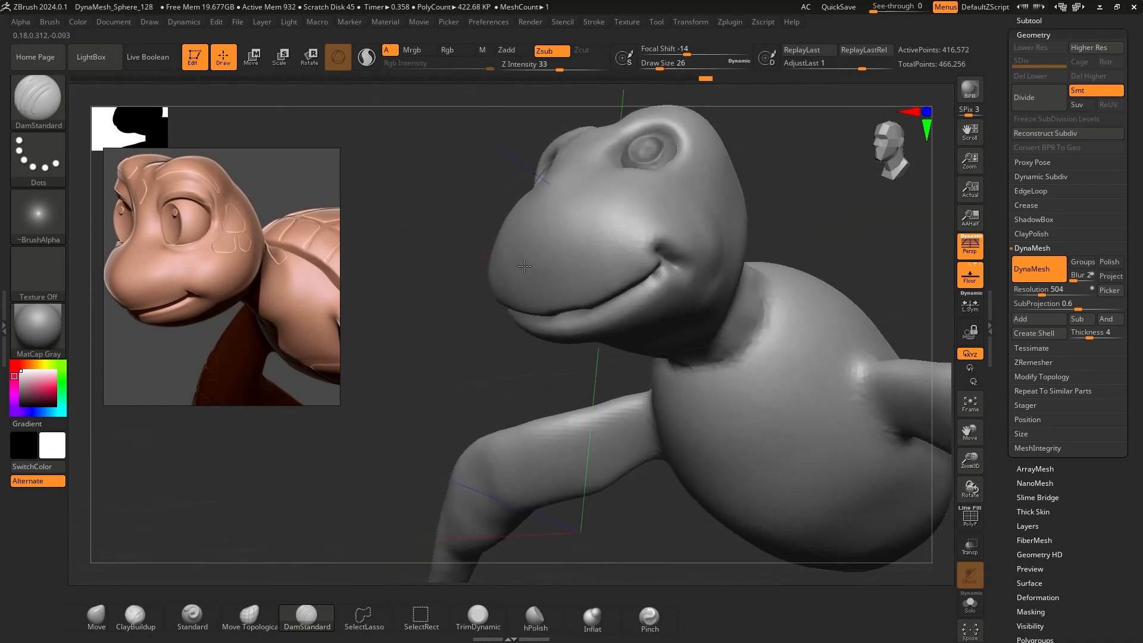
# Flatten the edge of the upper lip along the mouth line with the hPolish brush at size 30
pyautogui.moveTo(524, 265); pyautogui.dragTo(735, 282, button='right')
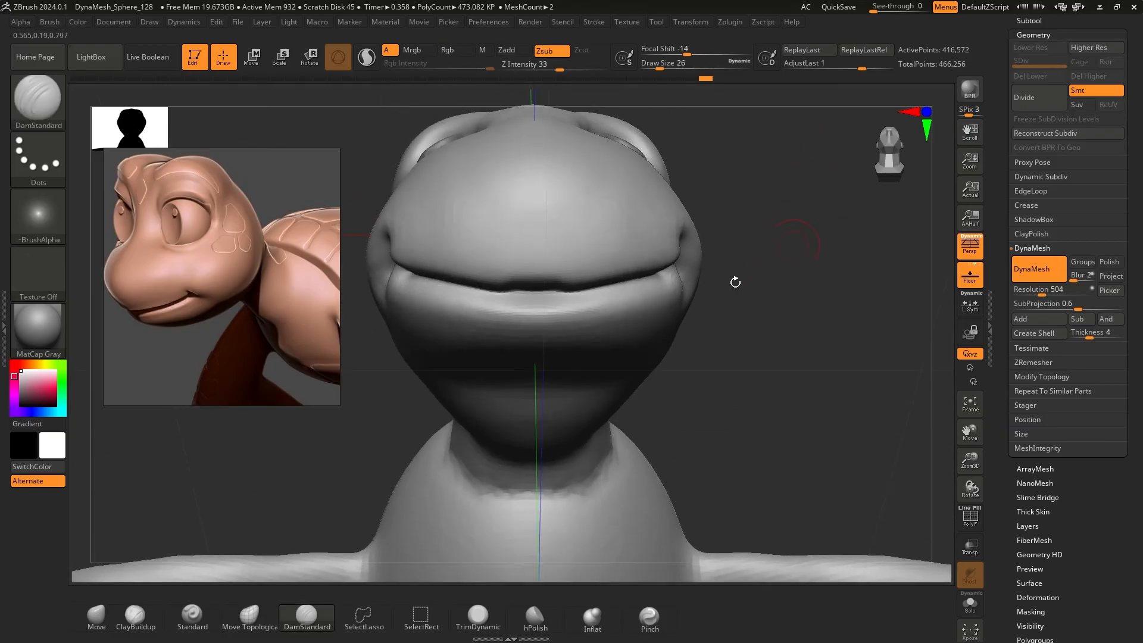
pyautogui.click(543, 622)
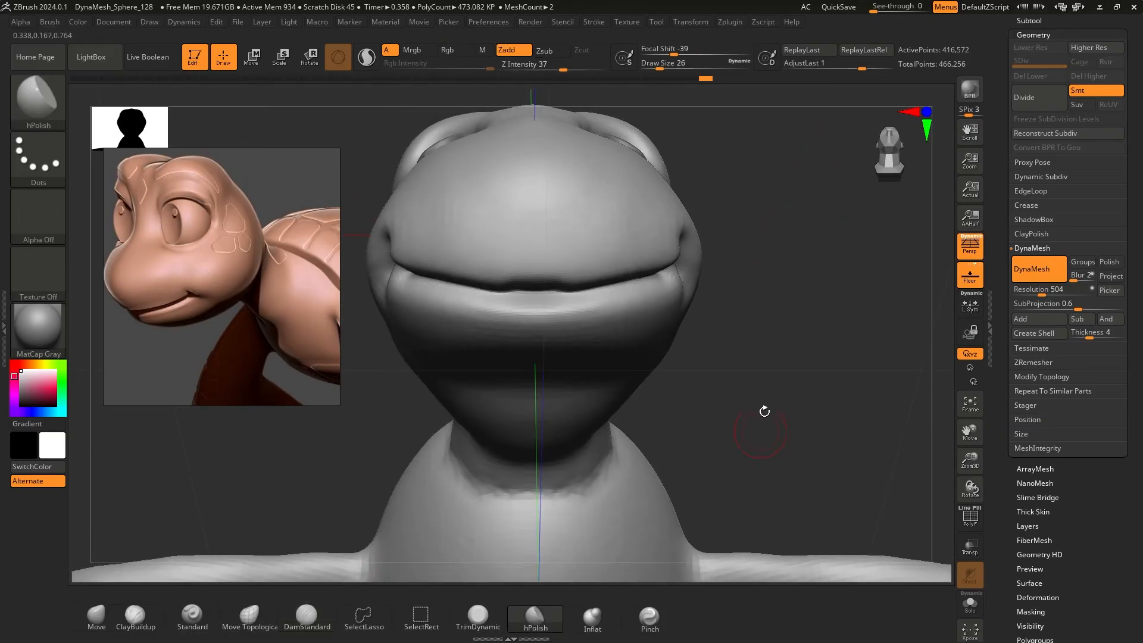
pyautogui.moveTo(763, 408)
pyautogui.mouseDown(button='right')
pyautogui.moveTo(750, 238)
pyautogui.moveTo(421, 225)
pyautogui.mouseUp(button='right')
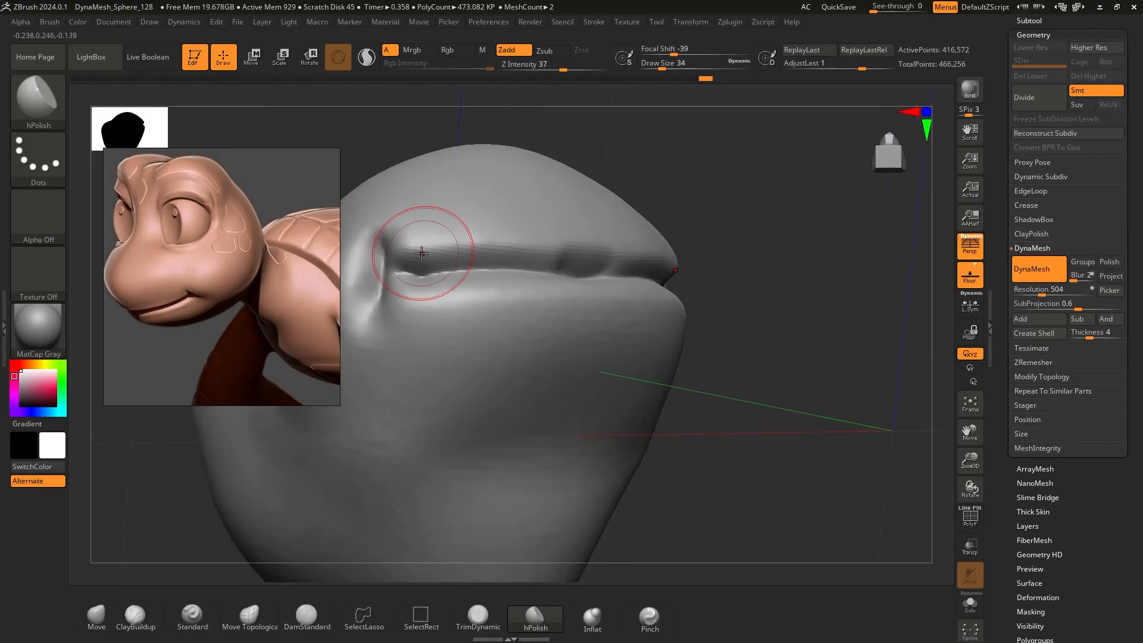
pyautogui.press('s')
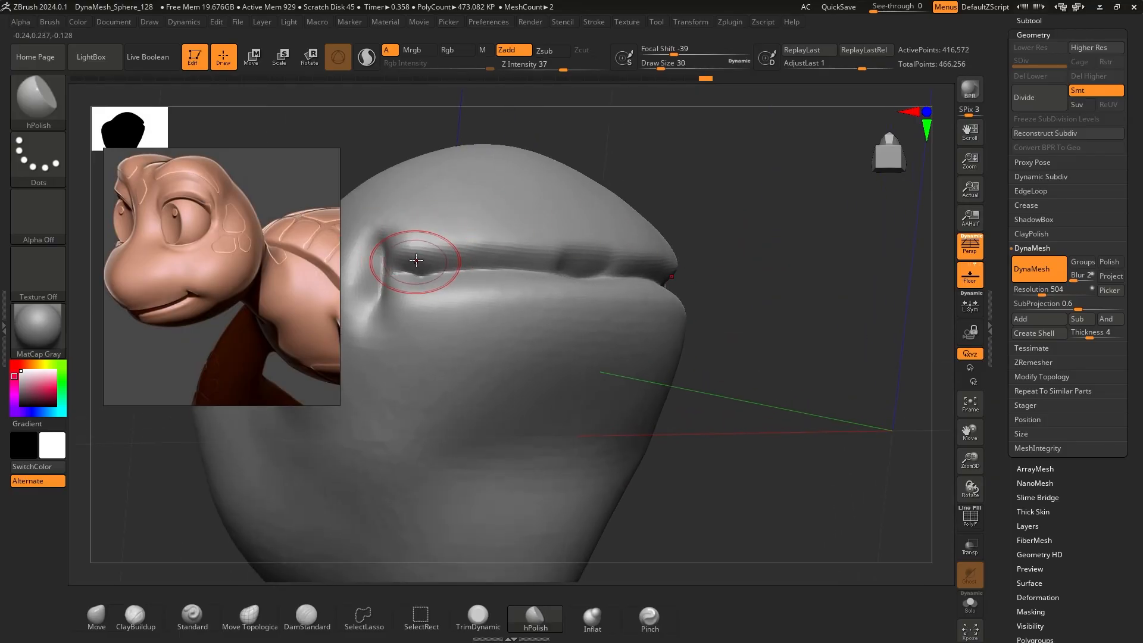
pyautogui.moveTo(411, 256); pyautogui.dragTo(431, 256)
pyautogui.moveTo(708, 253); pyautogui.dragTo(465, 237, button='right')
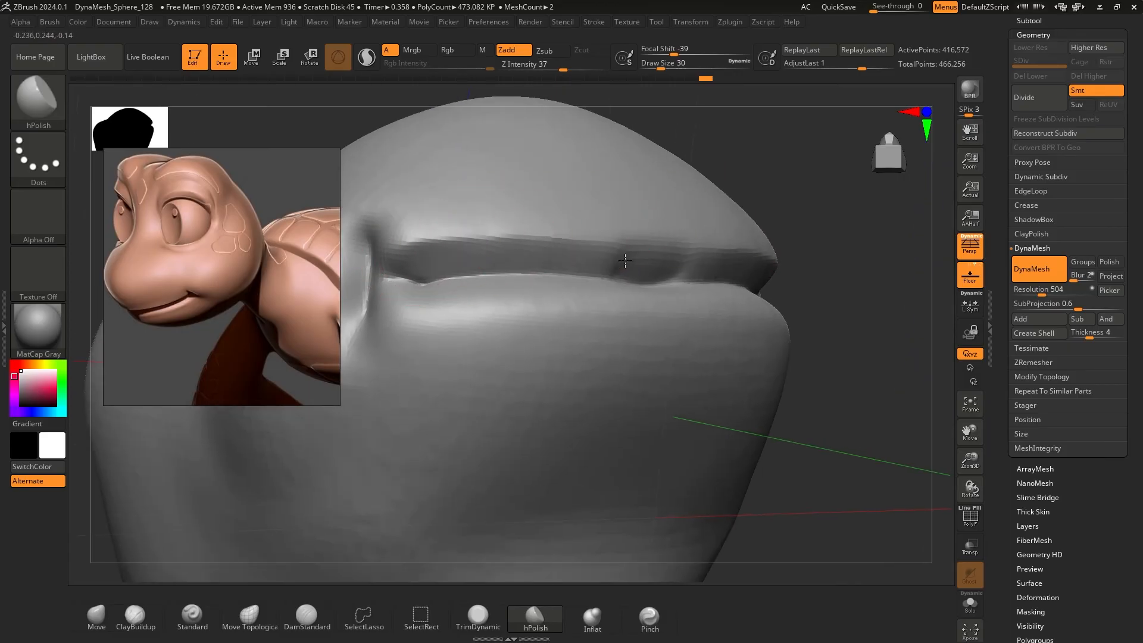
pyautogui.moveTo(717, 260)
pyautogui.mouseDown(button='right')
pyautogui.moveTo(824, 248)
pyautogui.moveTo(862, 337)
pyautogui.moveTo(750, 375)
pyautogui.moveTo(768, 363)
pyautogui.moveTo(737, 427)
pyautogui.moveTo(701, 290)
pyautogui.mouseUp(button='right')
pyautogui.moveTo(793, 234); pyautogui.dragTo(803, 306, button='right')
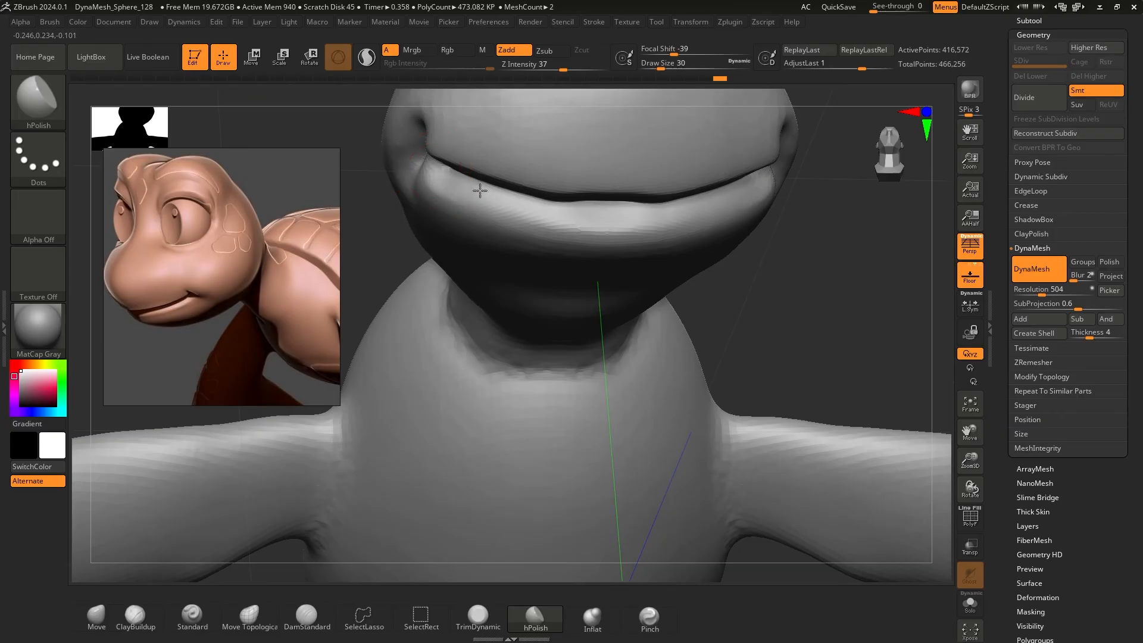
pyautogui.moveTo(839, 299)
pyautogui.mouseDown(button='right')
pyautogui.moveTo(700, 213)
pyautogui.moveTo(690, 316)
pyautogui.moveTo(505, 255)
pyautogui.mouseUp(button='right')
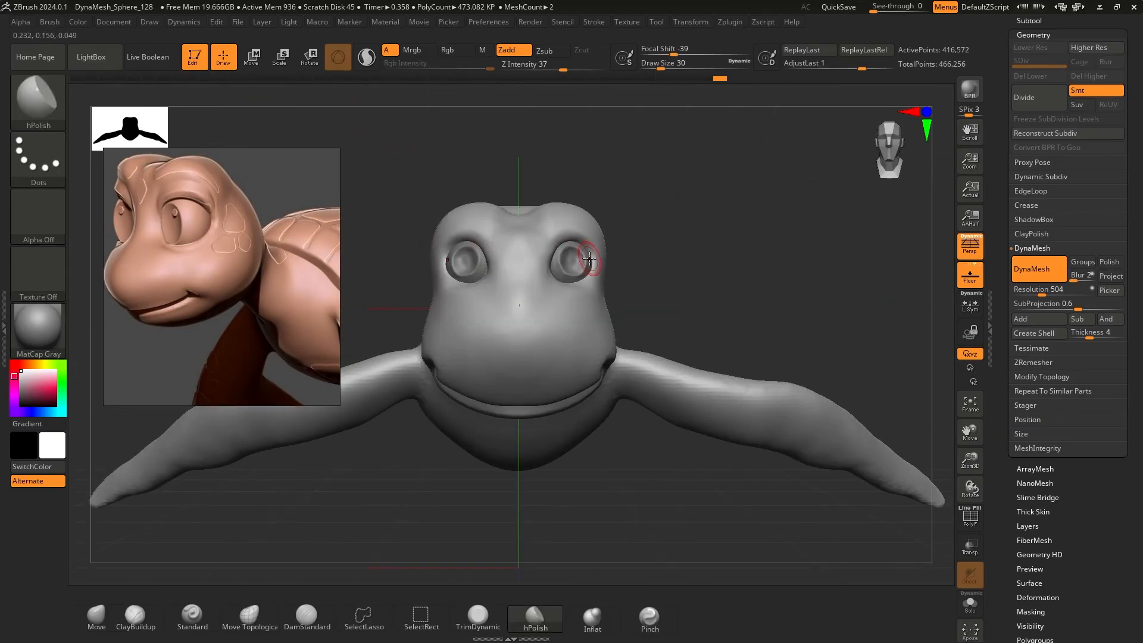
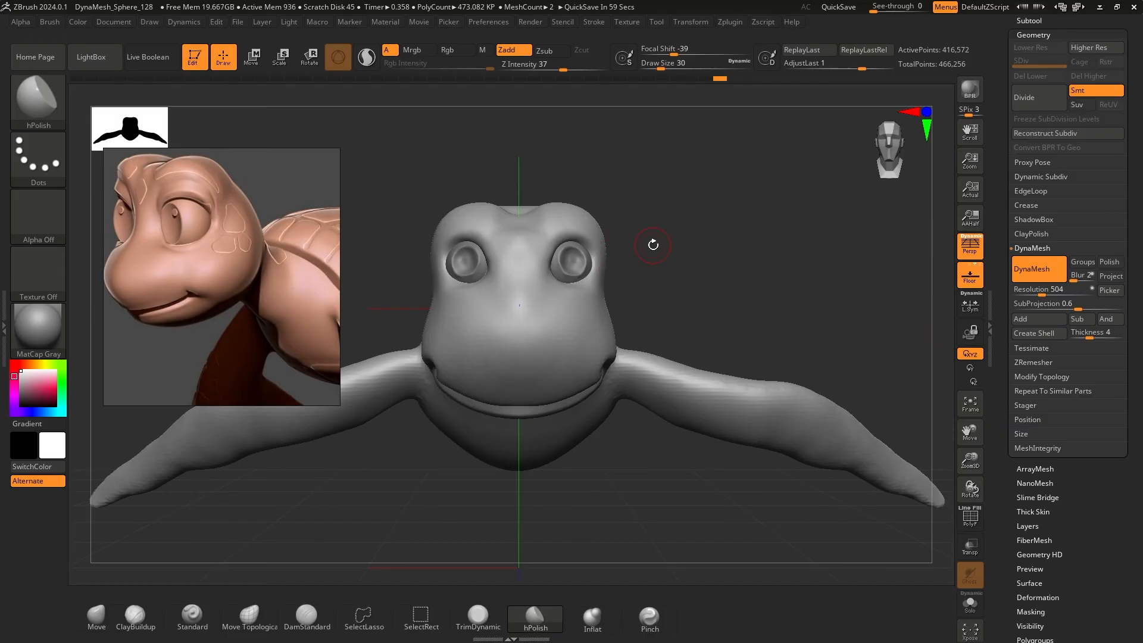
pyautogui.keyDown('alt'); pyautogui.moveTo(653, 245); pyautogui.dragTo(714, 200); pyautogui.keyUp('alt')
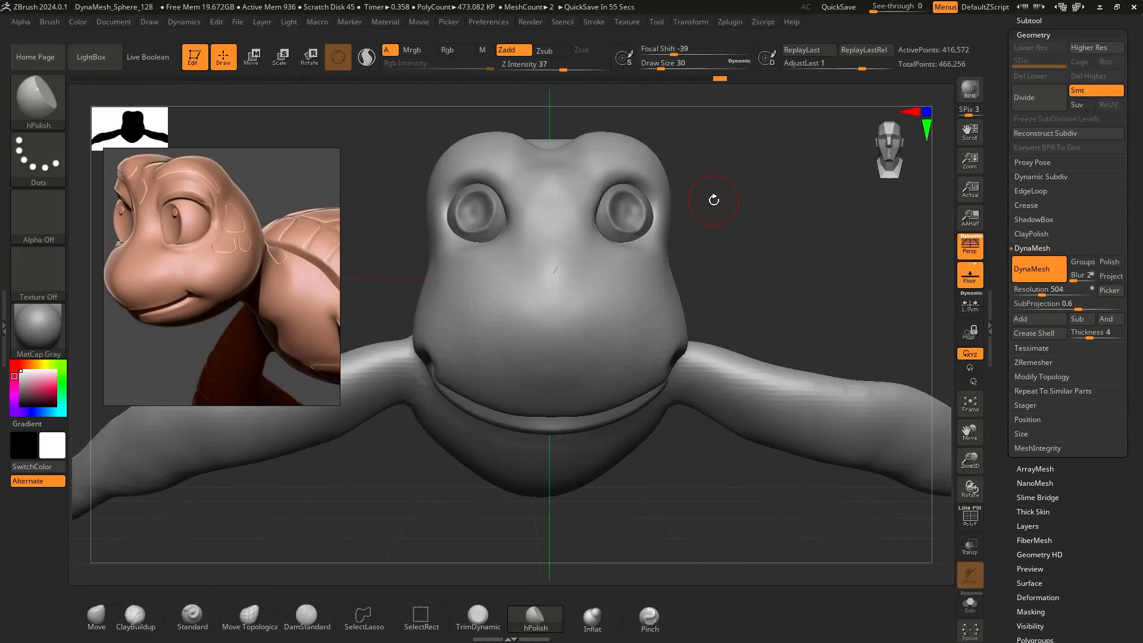
# Build up a raised upper eyelid arching over the eyeball with the ClayBuildup brush at size 14
pyautogui.moveTo(726, 216)
pyautogui.keyDown('alt'); pyautogui.mouseDown()
pyautogui.moveTo(765, 205)
pyautogui.moveTo(684, 250)
pyautogui.moveTo(602, 263)
pyautogui.moveTo(669, 276)
pyautogui.moveTo(543, 327)
pyautogui.mouseUp(); pyautogui.keyUp('alt')
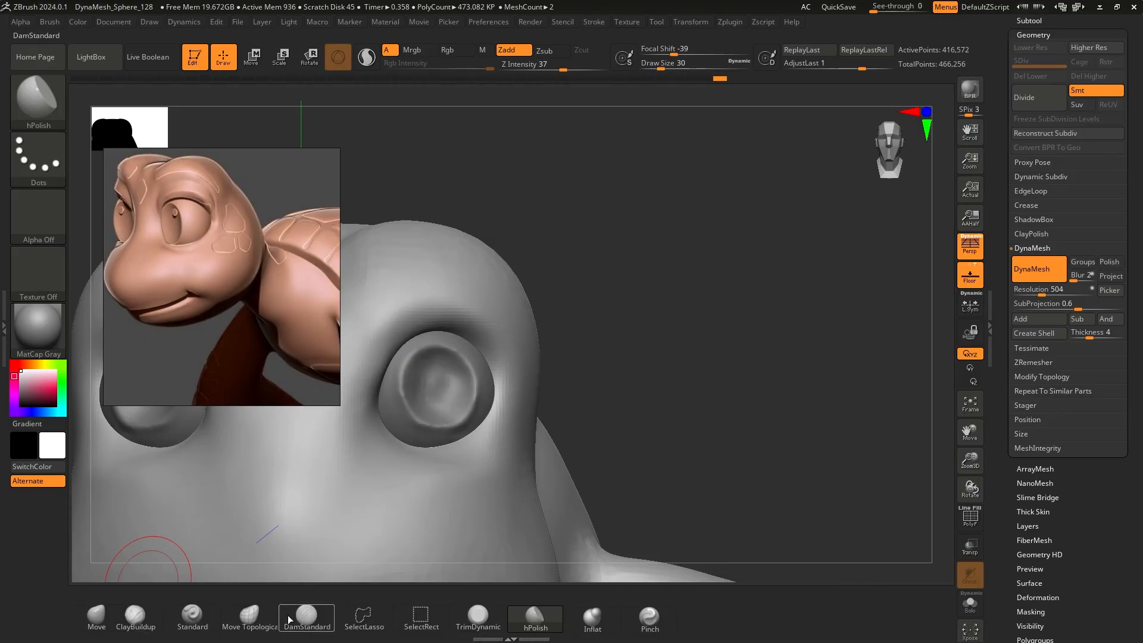
pyautogui.click(135, 615)
pyautogui.moveTo(613, 316)
pyautogui.mouseDown()
pyautogui.moveTo(592, 288)
pyautogui.moveTo(382, 377)
pyautogui.mouseUp()
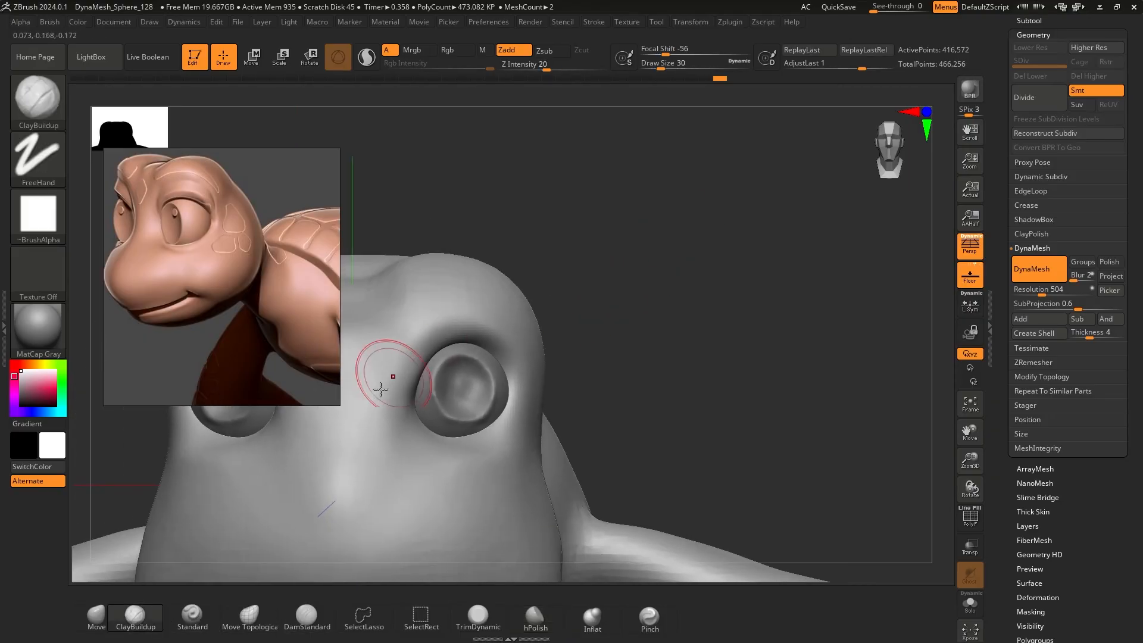
pyautogui.press('[')
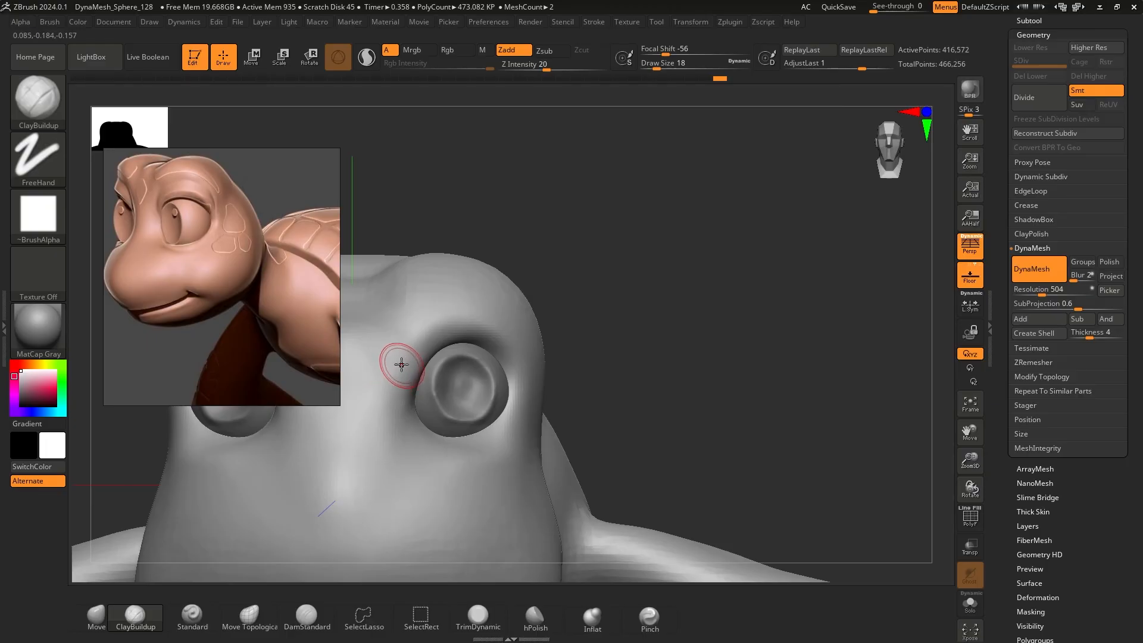
pyautogui.moveTo(404, 372); pyautogui.dragTo(427, 338)
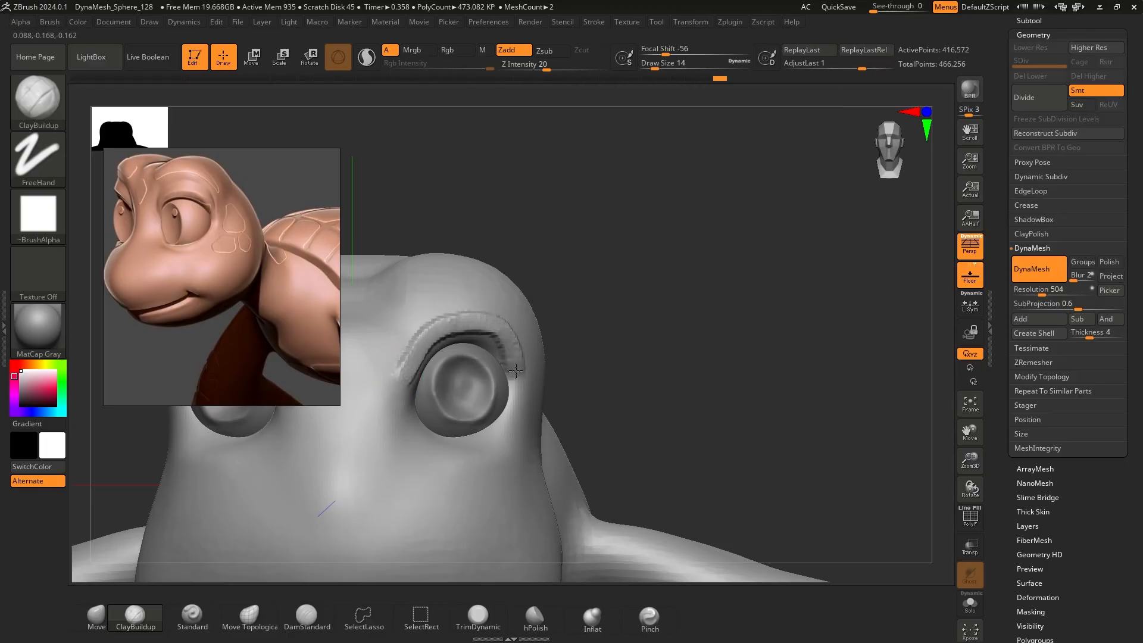
# Smooth the new upper eyelid into the brow and recalculate the head's DynaMesh
pyautogui.keyDown('alt'); pyautogui.moveTo(599, 300); pyautogui.dragTo(651, 317); pyautogui.keyUp('alt')
pyautogui.moveTo(583, 340)
pyautogui.keyDown('shift'); pyautogui.mouseDown()
pyautogui.moveTo(605, 334)
pyautogui.moveTo(581, 339)
pyautogui.moveTo(506, 306)
pyautogui.moveTo(449, 326)
pyautogui.moveTo(395, 395)
pyautogui.mouseUp(); pyautogui.keyUp('shift')
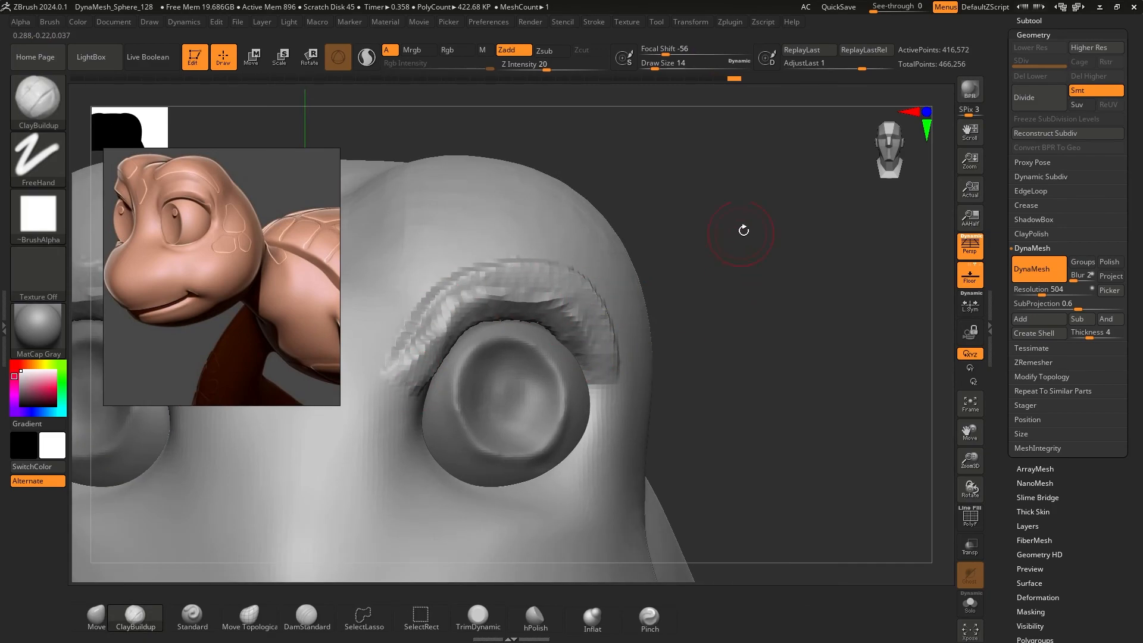
pyautogui.moveTo(724, 182)
pyautogui.keyDown('ctrl'); pyautogui.mouseDown()
pyautogui.moveTo(809, 343)
pyautogui.moveTo(729, 351)
pyautogui.mouseUp(); pyautogui.keyUp('ctrl')
pyautogui.moveTo(592, 359)
pyautogui.keyDown('shift'); pyautogui.mouseDown()
pyautogui.moveTo(582, 290)
pyautogui.moveTo(452, 271)
pyautogui.moveTo(355, 369)
pyautogui.moveTo(529, 322)
pyautogui.mouseUp(); pyautogui.keyUp('shift')
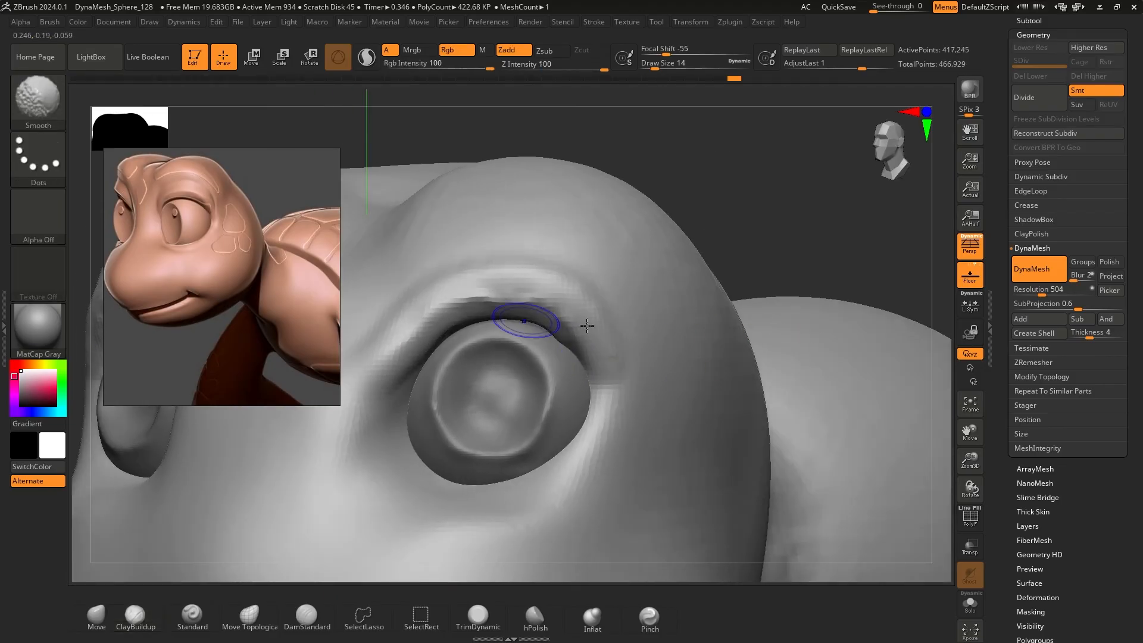
pyautogui.keyDown('alt'); pyautogui.moveTo(774, 200); pyautogui.dragTo(593, 222); pyautogui.keyUp('alt')
pyautogui.moveTo(635, 260)
pyautogui.keyDown('shift'); pyautogui.mouseDown()
pyautogui.moveTo(652, 244)
pyautogui.moveTo(690, 286)
pyautogui.moveTo(732, 249)
pyautogui.moveTo(696, 331)
pyautogui.mouseUp(); pyautogui.keyUp('shift')
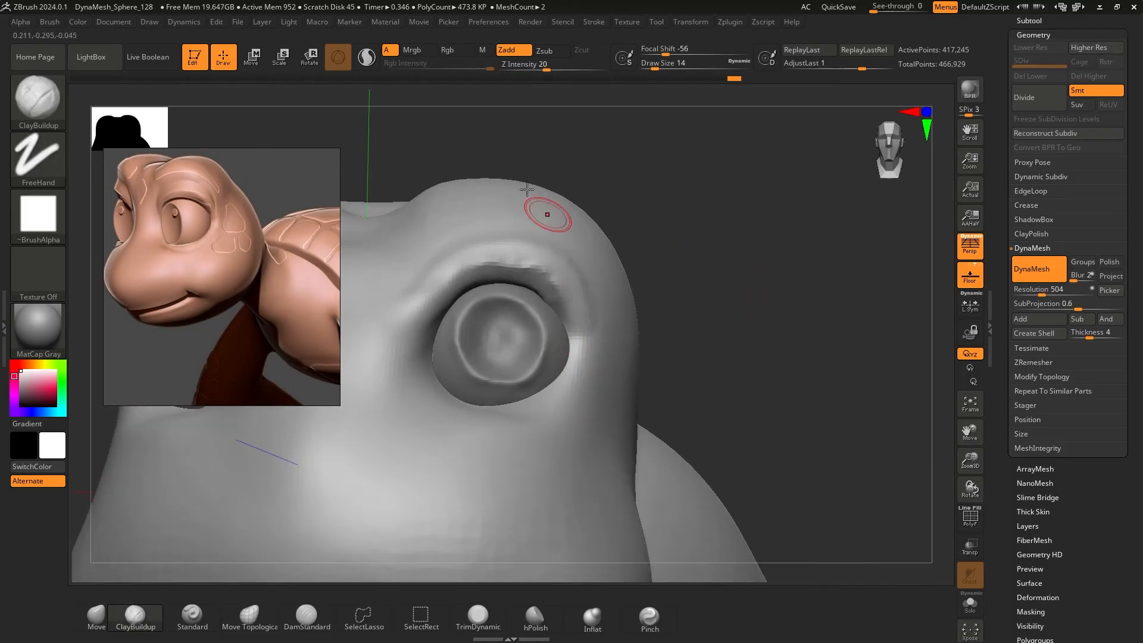
# Build up the outer and lower eyelid with ClayBuildup at intensity 9, and recalculate the DynaMesh
pyautogui.moveTo(543, 62); pyautogui.dragTo(532, 64)
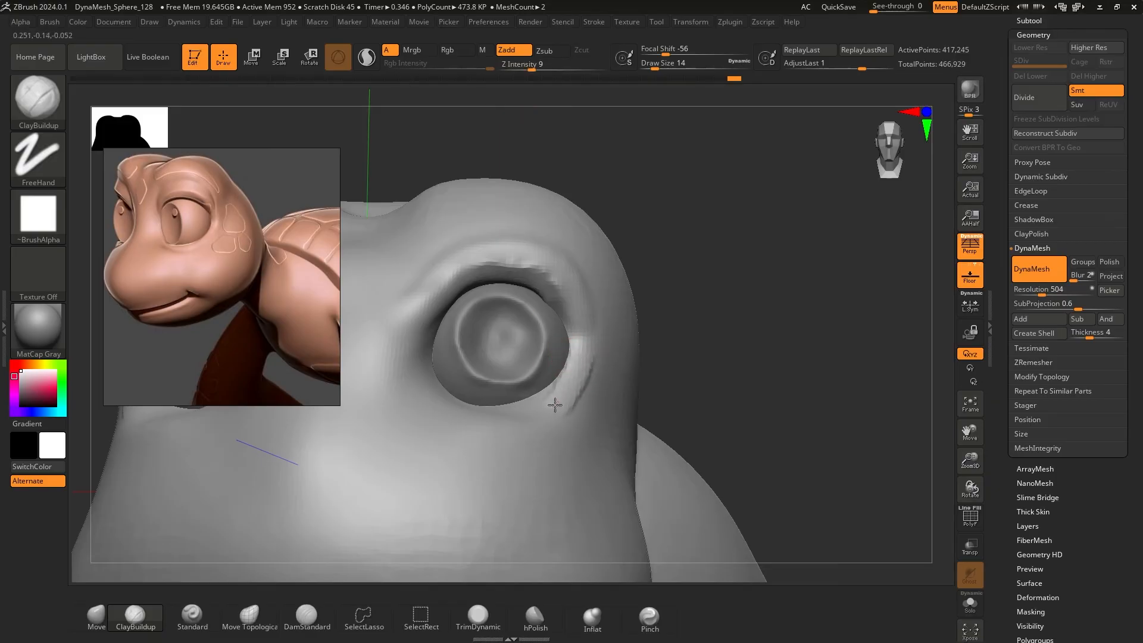
pyautogui.moveTo(721, 346)
pyautogui.mouseDown()
pyautogui.moveTo(456, 381)
pyautogui.moveTo(439, 409)
pyautogui.moveTo(484, 428)
pyautogui.moveTo(453, 410)
pyautogui.moveTo(465, 417)
pyautogui.mouseUp()
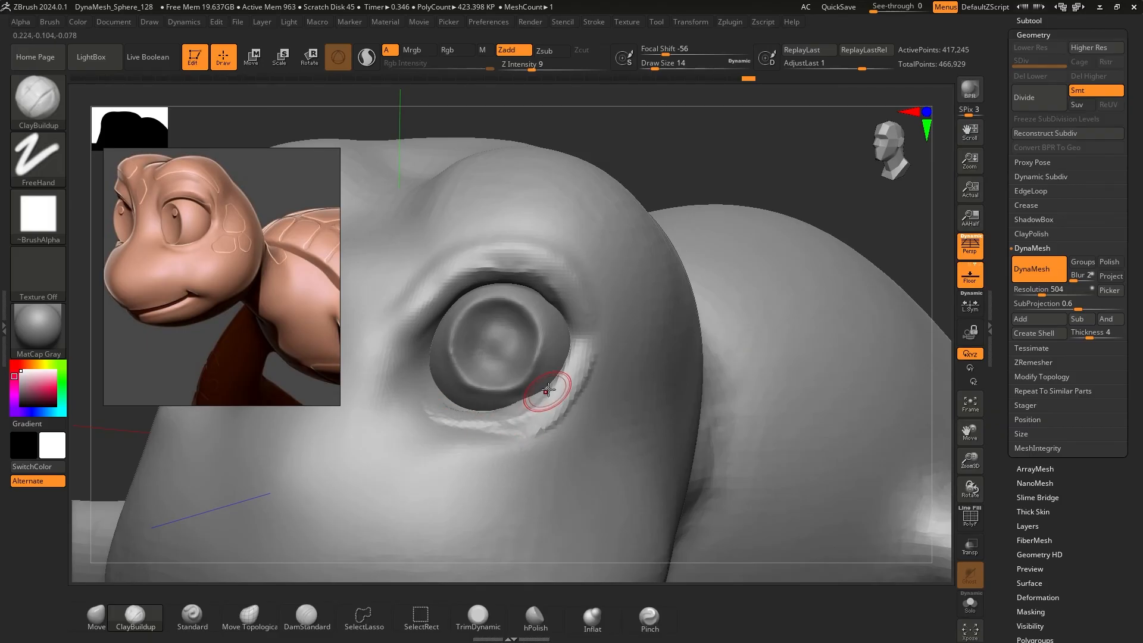
pyautogui.press('f')
pyautogui.press('ctrl')
pyautogui.keyDown('ctrl'); pyautogui.moveTo(685, 189); pyautogui.dragTo(758, 276); pyautogui.keyUp('ctrl')
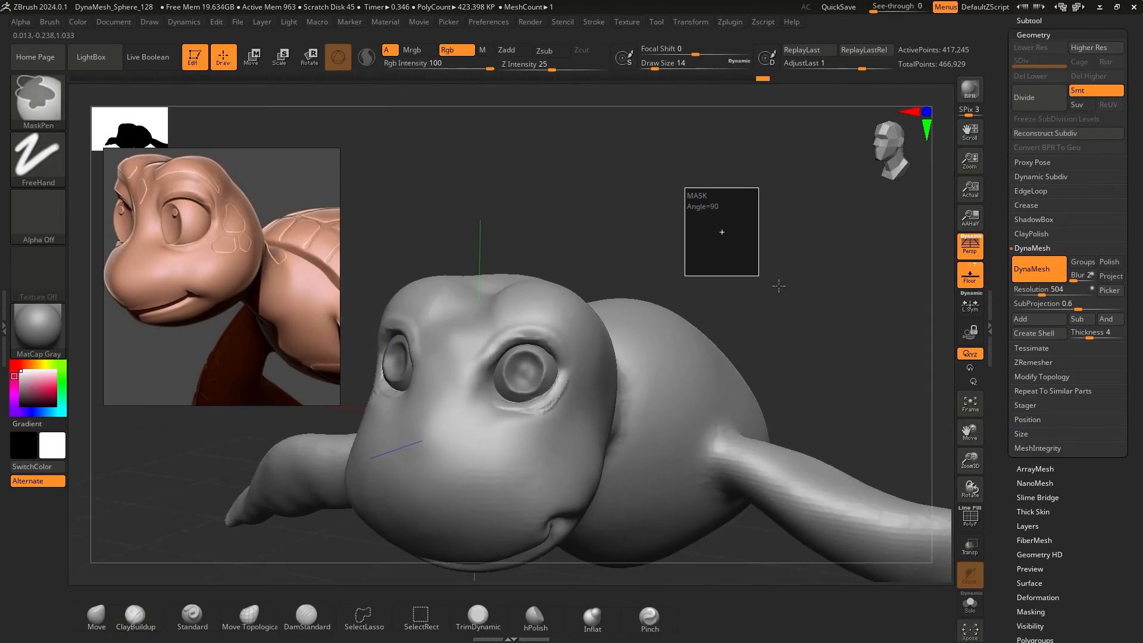
pyautogui.keyDown('ctrl'); pyautogui.moveTo(727, 280); pyautogui.dragTo(715, 381, button='right'); pyautogui.keyUp('ctrl')
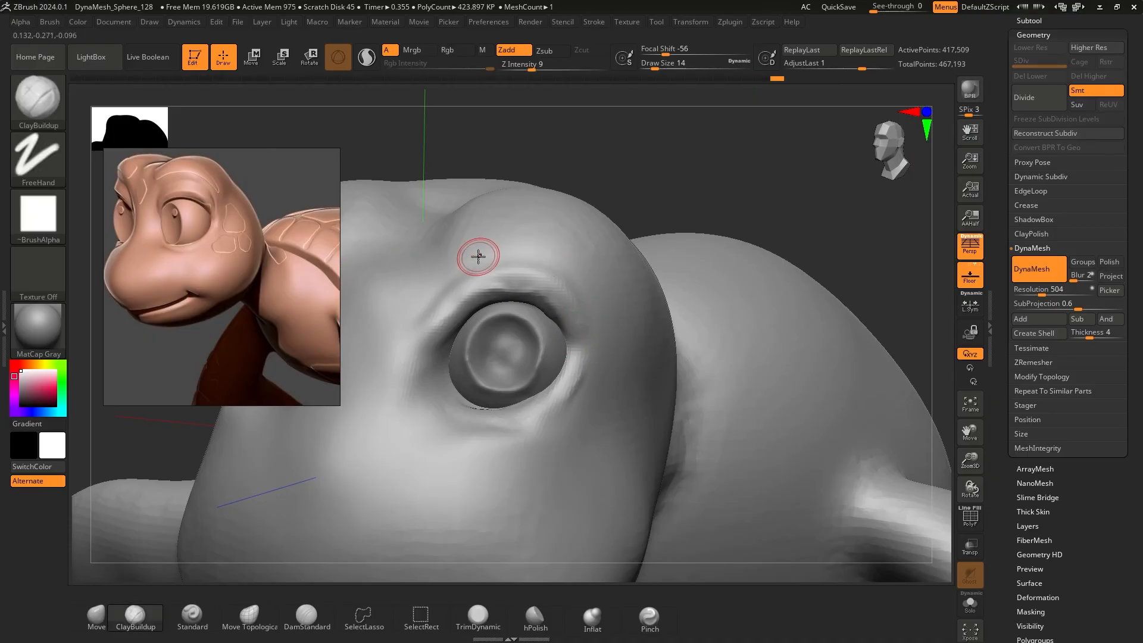
# Try smoothing the eyelid edges with the Smooth brush at intensity 31, and set its intensity back to 100
pyautogui.keyDown('shift'); pyautogui.click(578, 69); pyautogui.keyUp('shift')
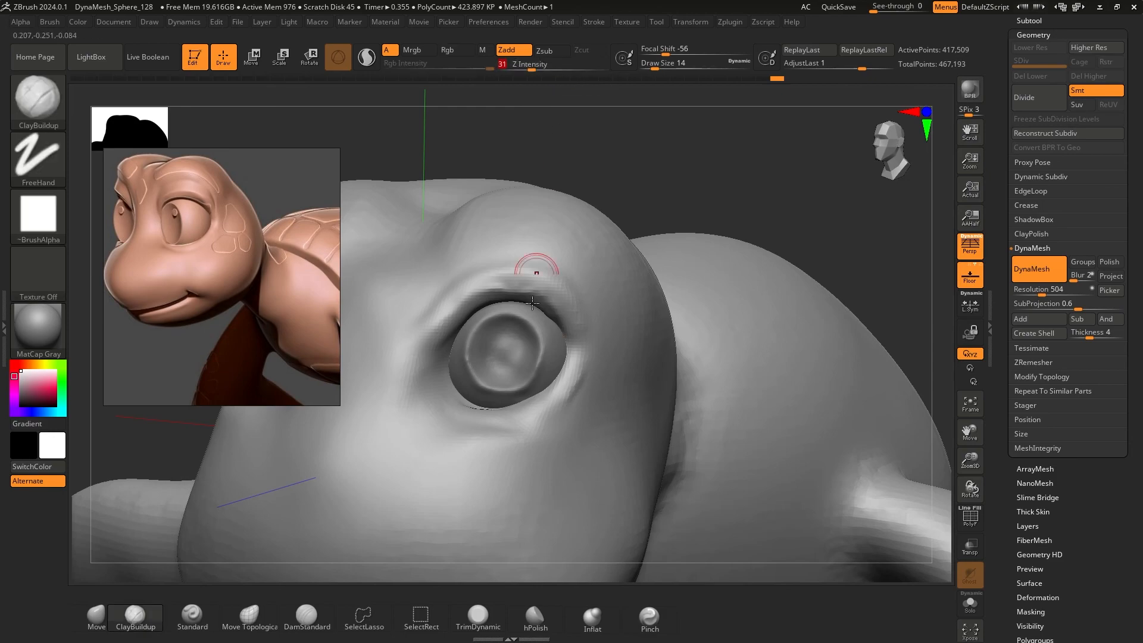
pyautogui.keyDown('shift'); pyautogui.moveTo(532, 303); pyautogui.dragTo(582, 386); pyautogui.keyUp('shift')
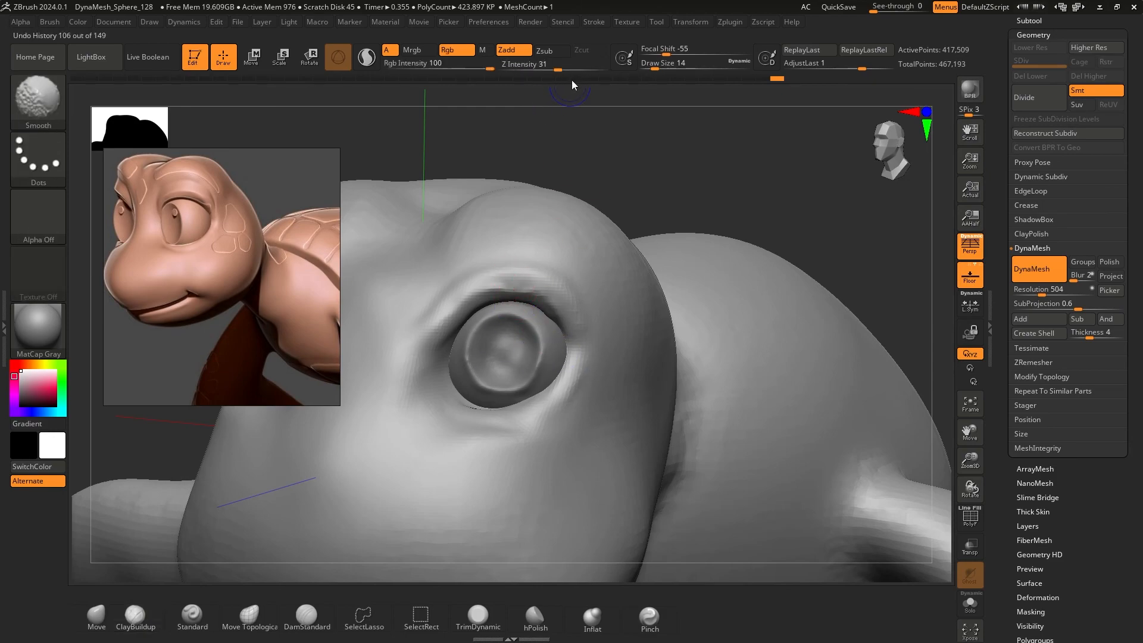
pyautogui.keyDown('shift'); pyautogui.moveTo(563, 69); pyautogui.dragTo(608, 68); pyautogui.keyUp('shift')
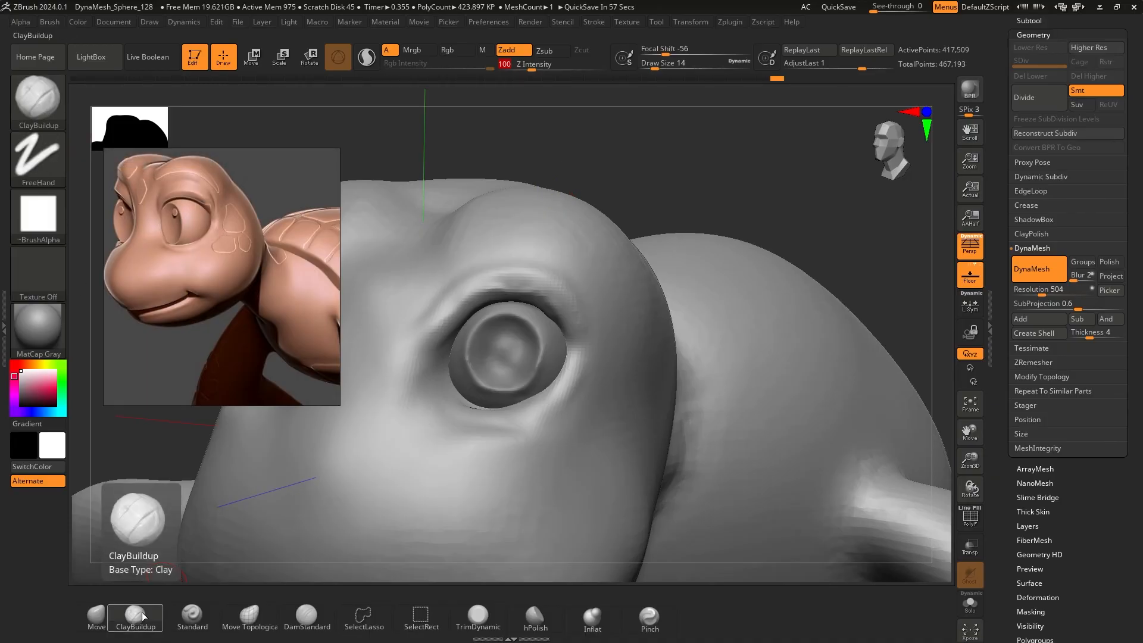
# Flatten the upper eyelid's edge and outer surface with the hPolish brush at size 14
pyautogui.moveTo(560, 155)
pyautogui.keyDown('ctrl'); pyautogui.mouseDown(button='right')
pyautogui.moveTo(582, 183)
pyautogui.moveTo(544, 204)
pyautogui.mouseUp(button='right'); pyautogui.keyUp('ctrl')
pyautogui.click(559, 628)
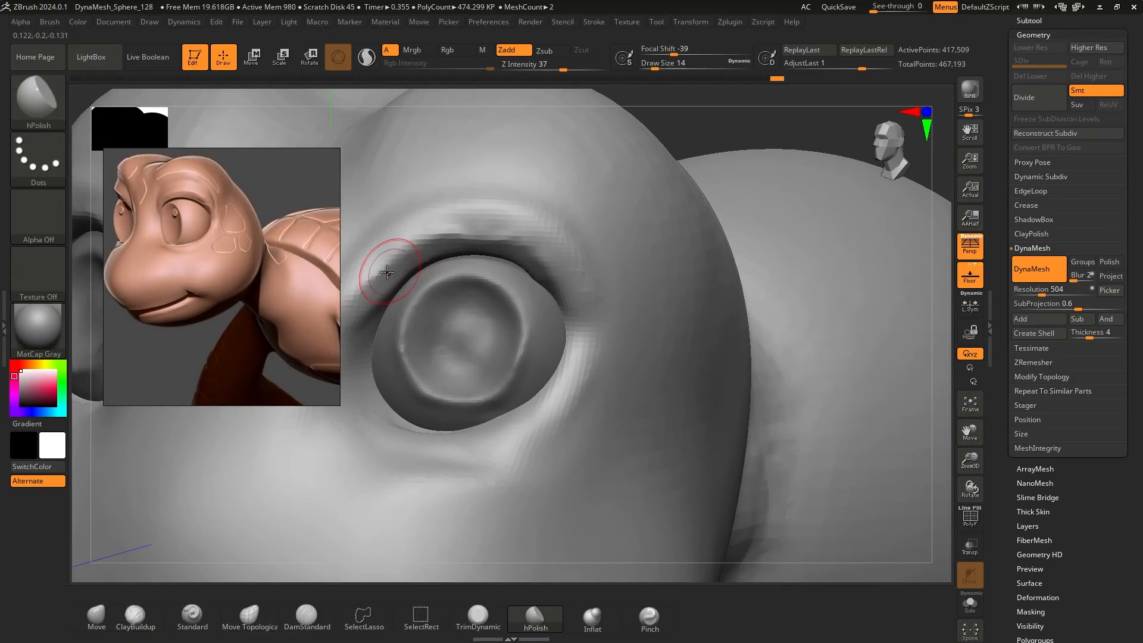
pyautogui.moveTo(387, 273)
pyautogui.mouseDown()
pyautogui.moveTo(462, 224)
pyautogui.moveTo(495, 240)
pyautogui.mouseUp()
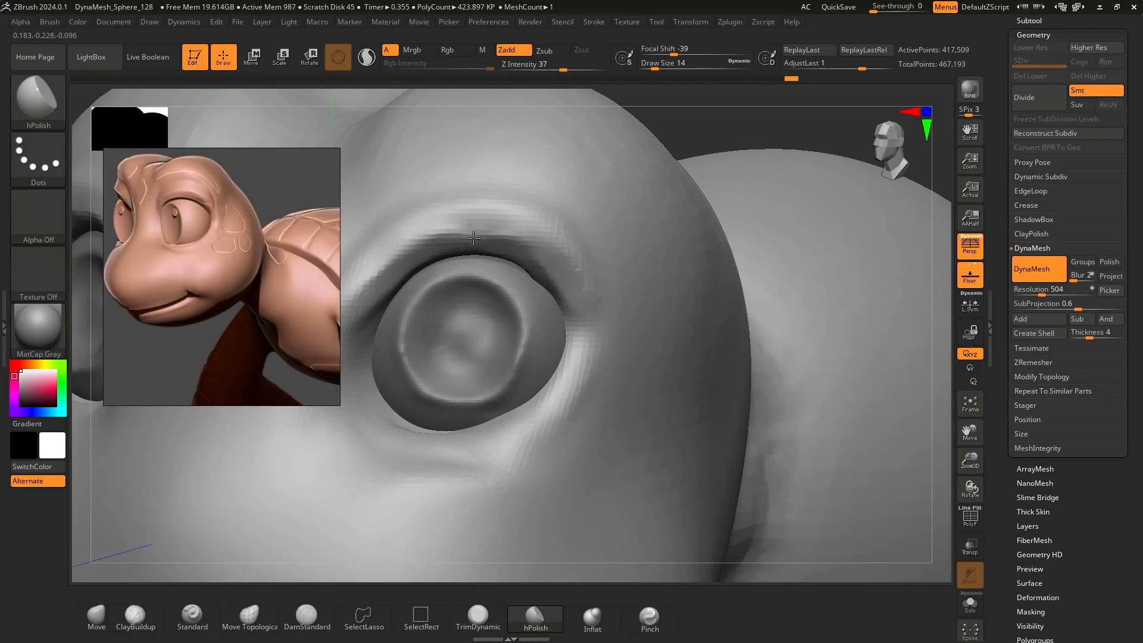
pyautogui.moveTo(414, 228); pyautogui.dragTo(484, 209)
pyautogui.press('f')
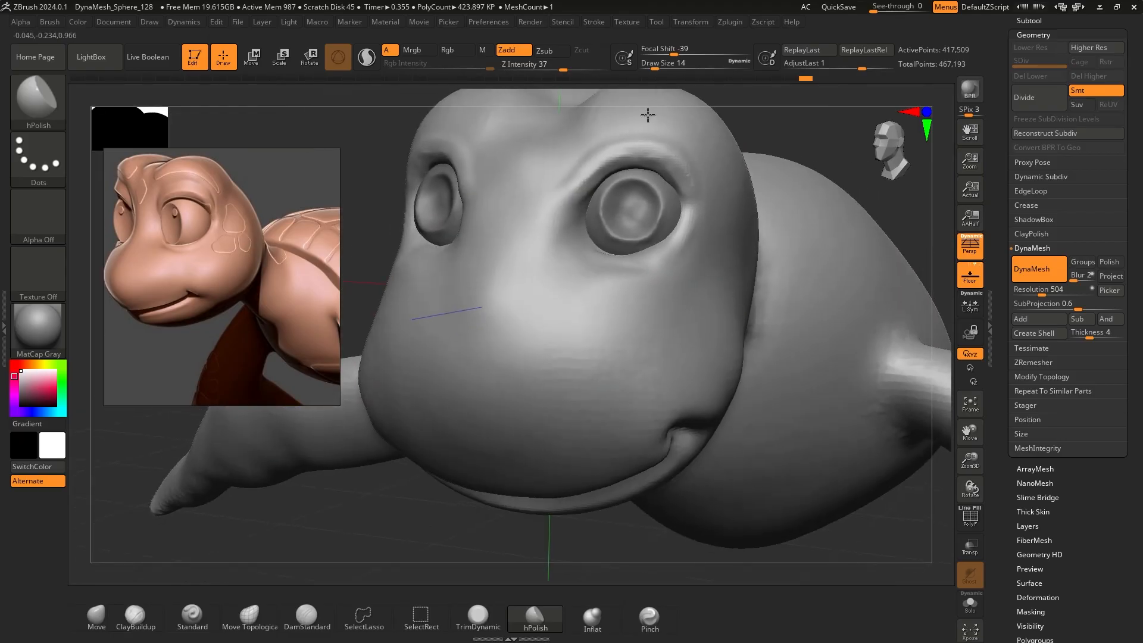
# Set the DamStandard brush's intensity to 17 for creasing the brow above the eye
pyautogui.keyDown('ctrl'); pyautogui.moveTo(788, 135); pyautogui.dragTo(747, 191, button='right'); pyautogui.keyUp('ctrl')
pyautogui.moveTo(748, 190); pyautogui.dragTo(750, 226)
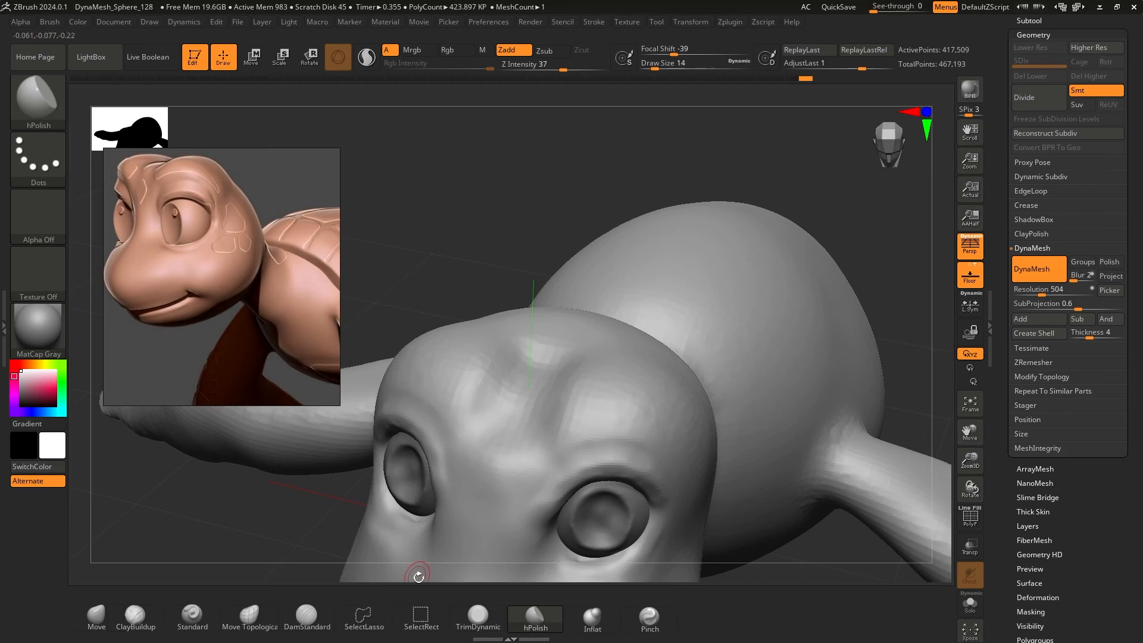
pyautogui.click(310, 614)
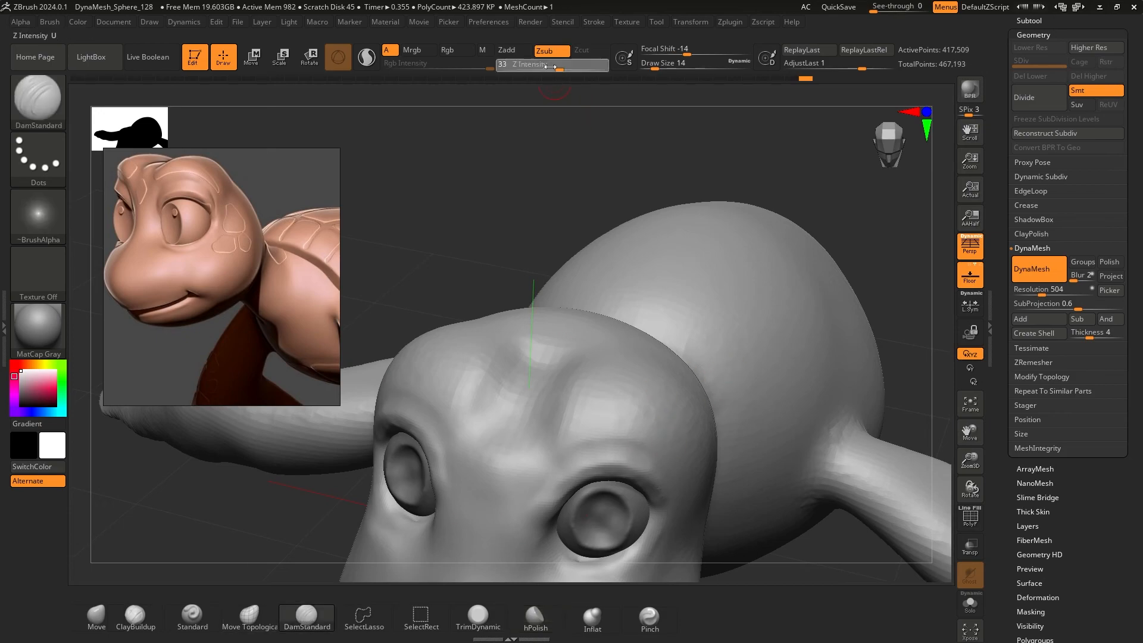
pyautogui.moveTo(558, 67); pyautogui.dragTo(543, 67)
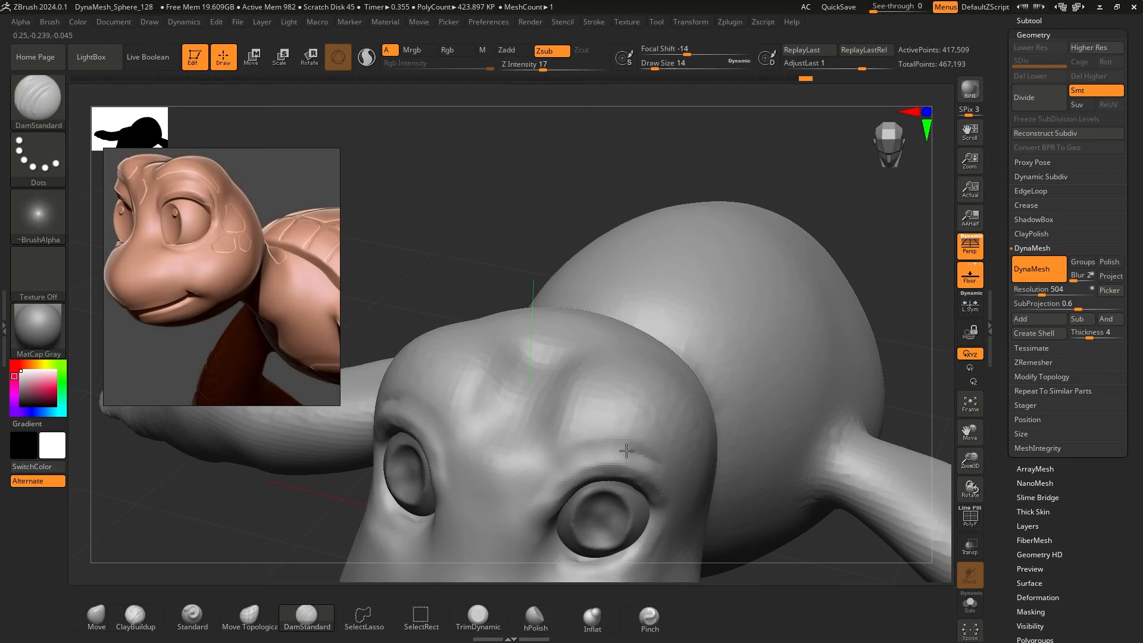
pyautogui.keyDown('alt'); pyautogui.moveTo(559, 125); pyautogui.dragTo(780, 316); pyautogui.keyUp('alt')
pyautogui.moveTo(734, 265); pyautogui.dragTo(596, 315)
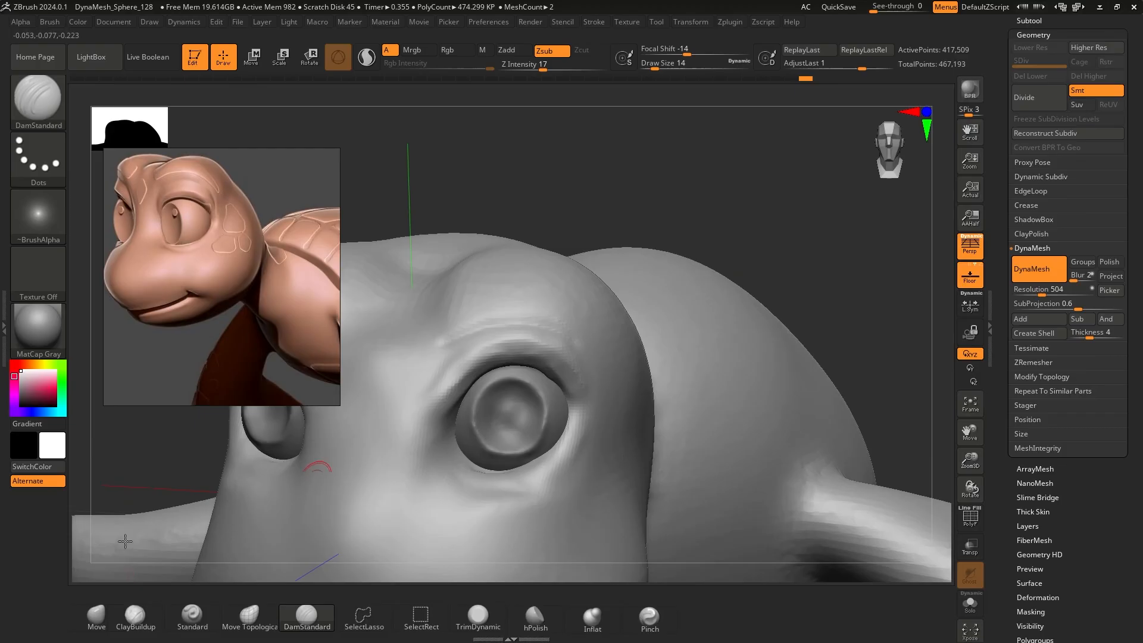
# Build up the brow ridge above the upper eyelid with ClayBuildup at intensity 9 and smooth out its strokes
pyautogui.click(132, 618)
pyautogui.moveTo(465, 323)
pyautogui.mouseDown()
pyautogui.moveTo(448, 339)
pyautogui.moveTo(472, 293)
pyautogui.moveTo(505, 286)
pyautogui.moveTo(546, 322)
pyautogui.moveTo(641, 328)
pyautogui.mouseUp()
pyautogui.moveTo(660, 307); pyautogui.dragTo(716, 228, button='right')
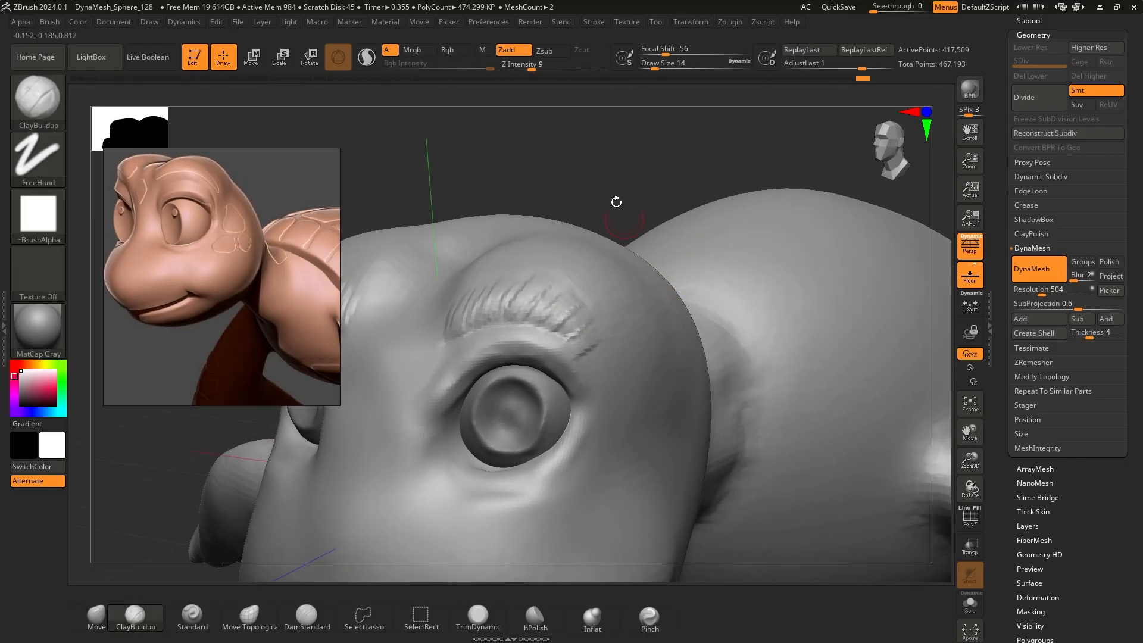
pyautogui.moveTo(615, 198); pyautogui.dragTo(572, 250, button='right')
pyautogui.press('shift')
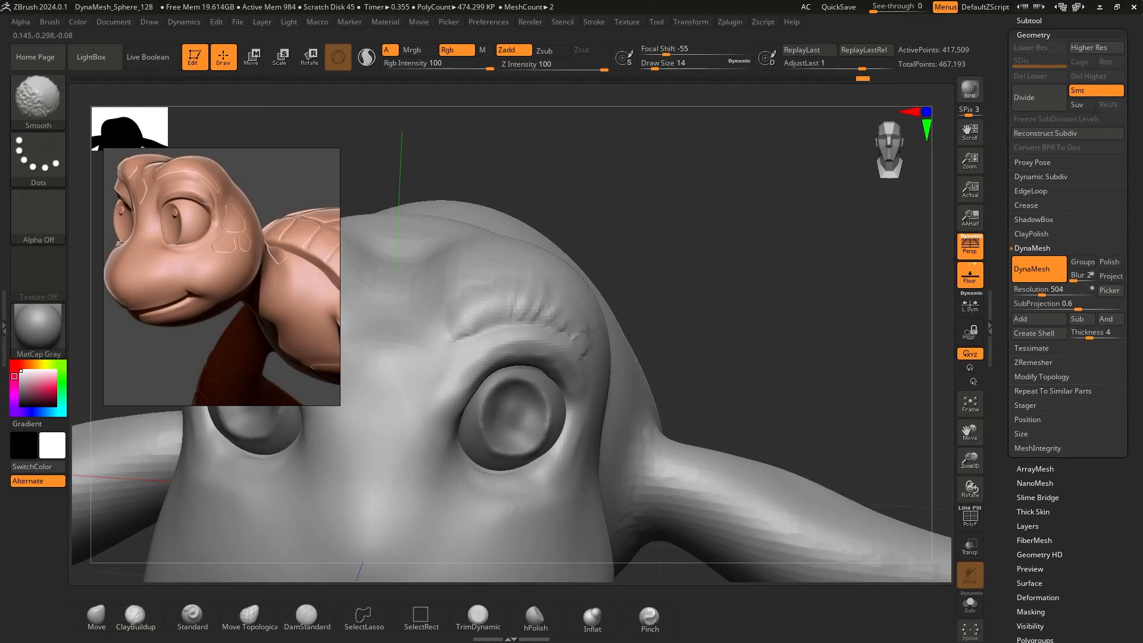
pyautogui.moveTo(732, 209)
pyautogui.mouseDown(button='right')
pyautogui.moveTo(607, 178)
pyautogui.moveTo(642, 218)
pyautogui.moveTo(711, 159)
pyautogui.mouseUp(button='right')
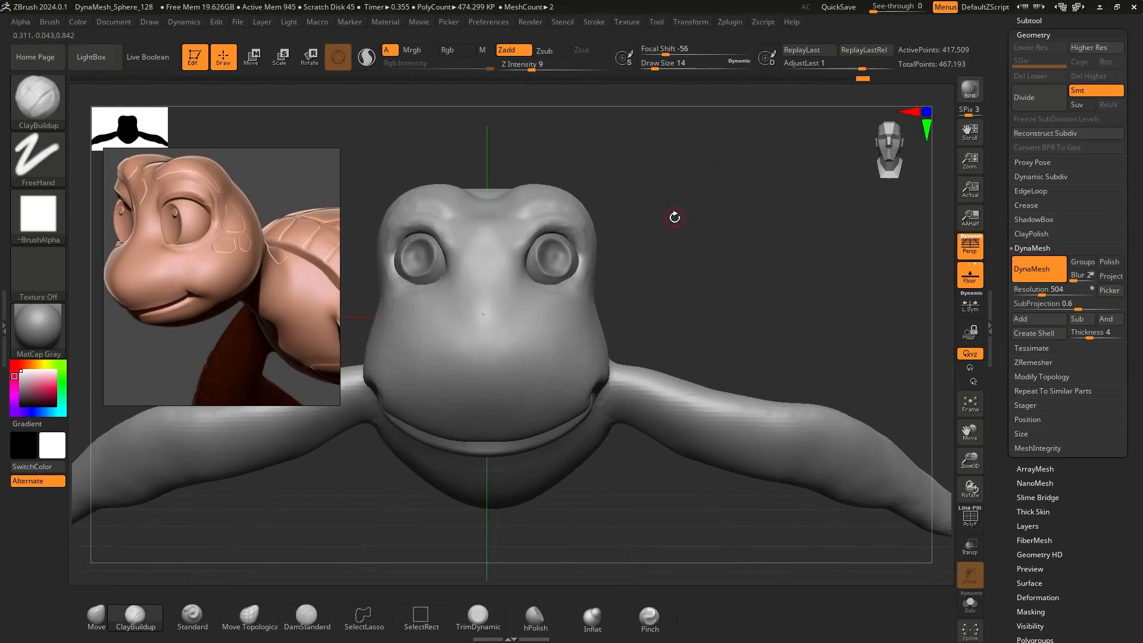
# Pull the cheek beside the mouth corner outward with the Move brush at size 98
pyautogui.keyDown('alt'); pyautogui.moveTo(674, 217); pyautogui.dragTo(744, 219, button='right'); pyautogui.keyUp('alt')
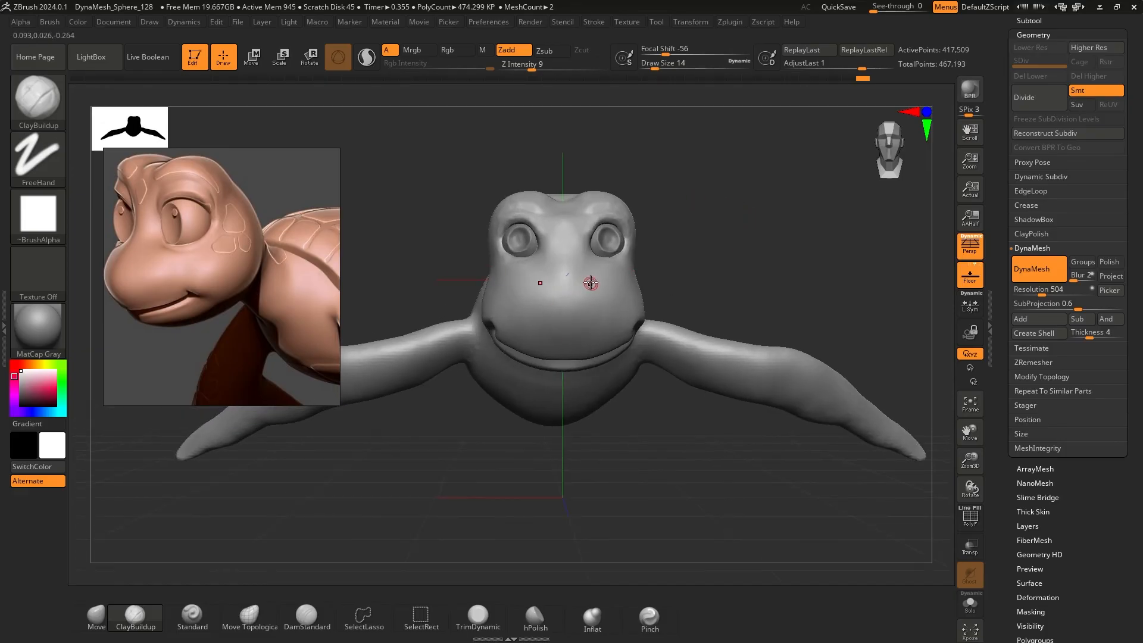
pyautogui.moveTo(768, 253); pyautogui.dragTo(689, 266, button='right')
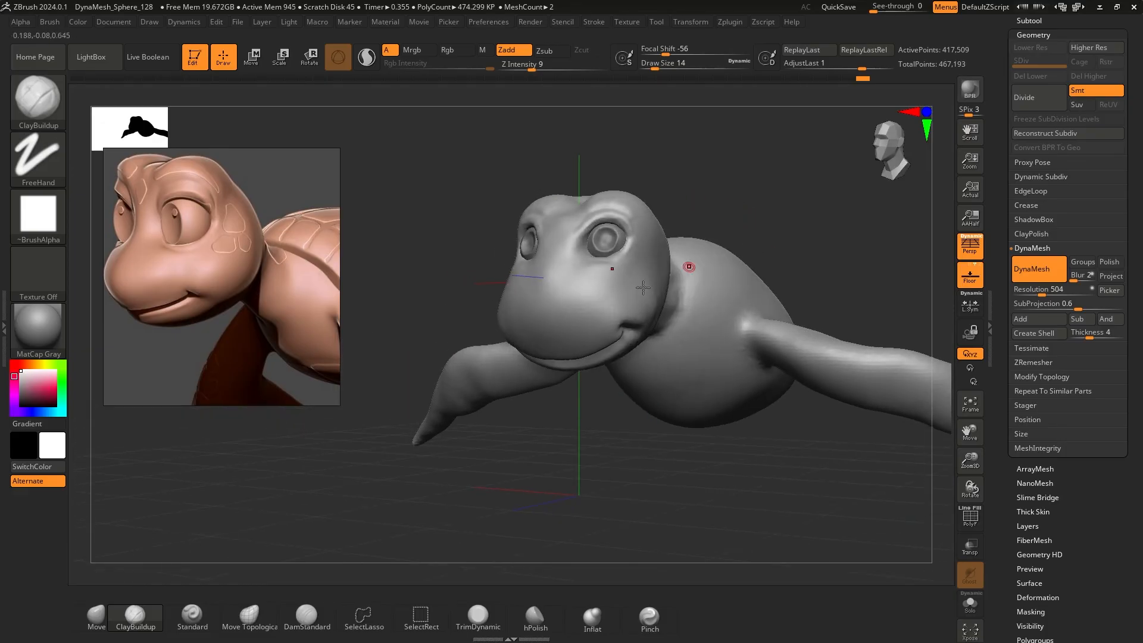
pyautogui.keyDown('ctrl'); pyautogui.moveTo(769, 192); pyautogui.dragTo(733, 180, button='right'); pyautogui.keyUp('ctrl')
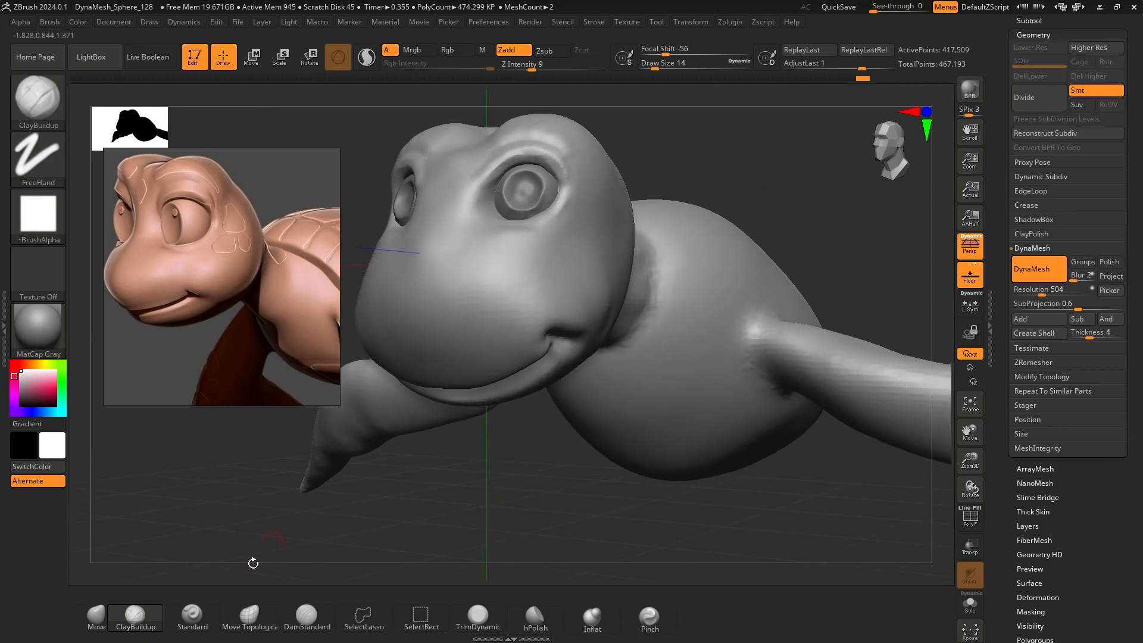
pyautogui.click(102, 614)
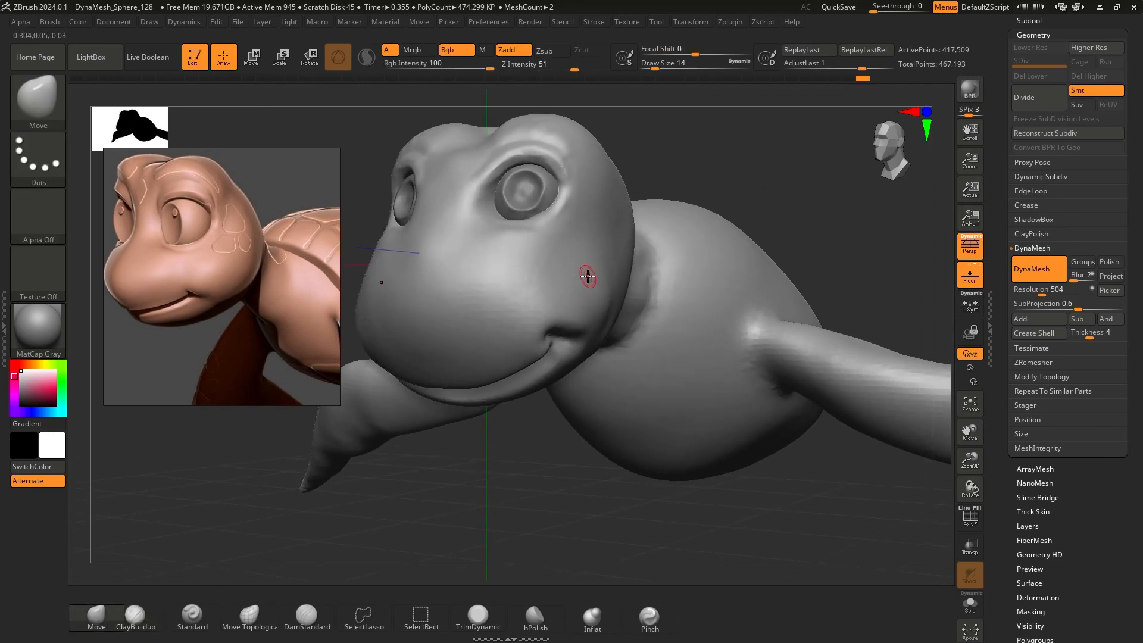
pyautogui.press(']')
pyautogui.press(']')
pyautogui.press(']')
pyautogui.press(']')
pyautogui.press(']')
pyautogui.press(']')
pyautogui.press(']')
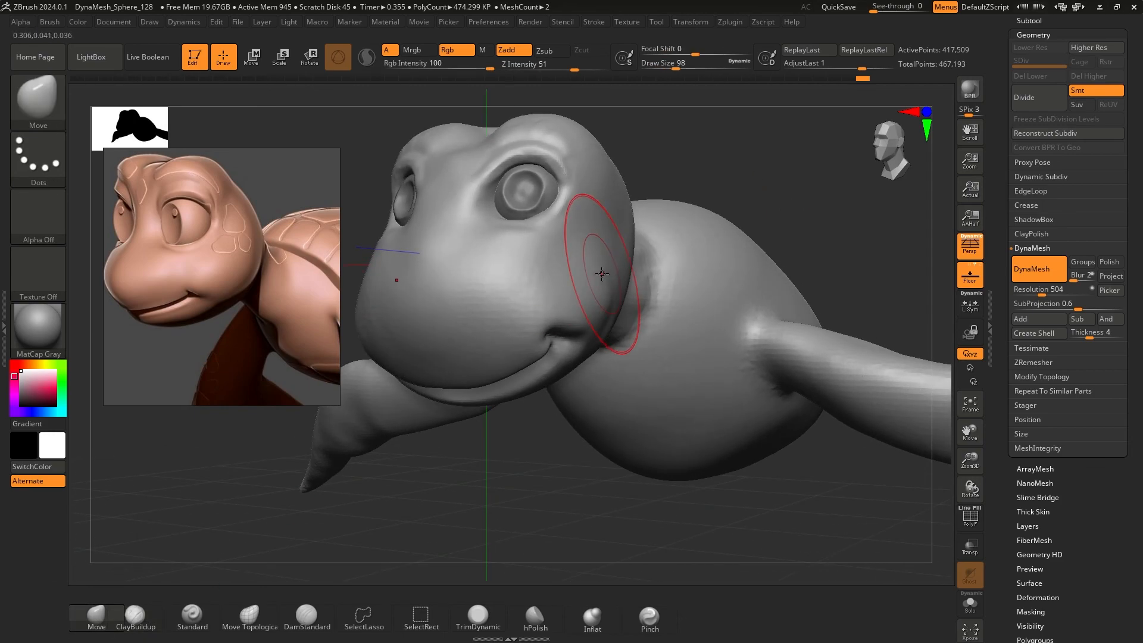
pyautogui.moveTo(717, 216); pyautogui.dragTo(783, 191, button='right')
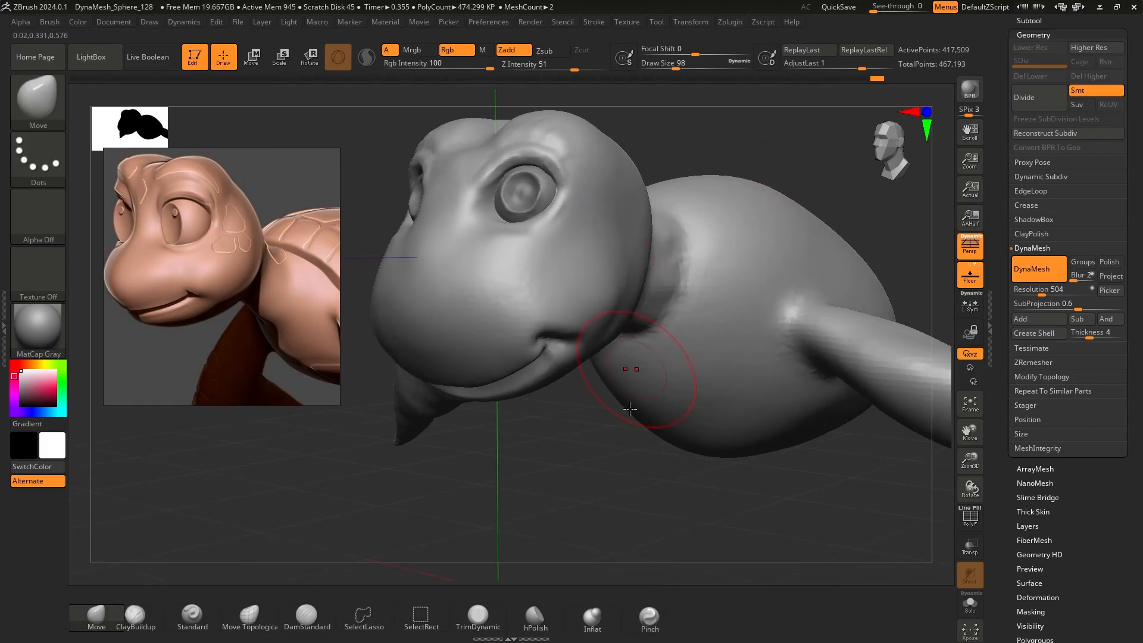
# Widen and round the cheeks and jaw around the mouth corners with the Move brush at size 98
pyautogui.moveTo(651, 369)
pyautogui.keyDown('ctrl'); pyautogui.mouseDown(button='right')
pyautogui.moveTo(592, 295)
pyautogui.moveTo(691, 432)
pyautogui.mouseUp(button='right'); pyautogui.keyUp('ctrl')
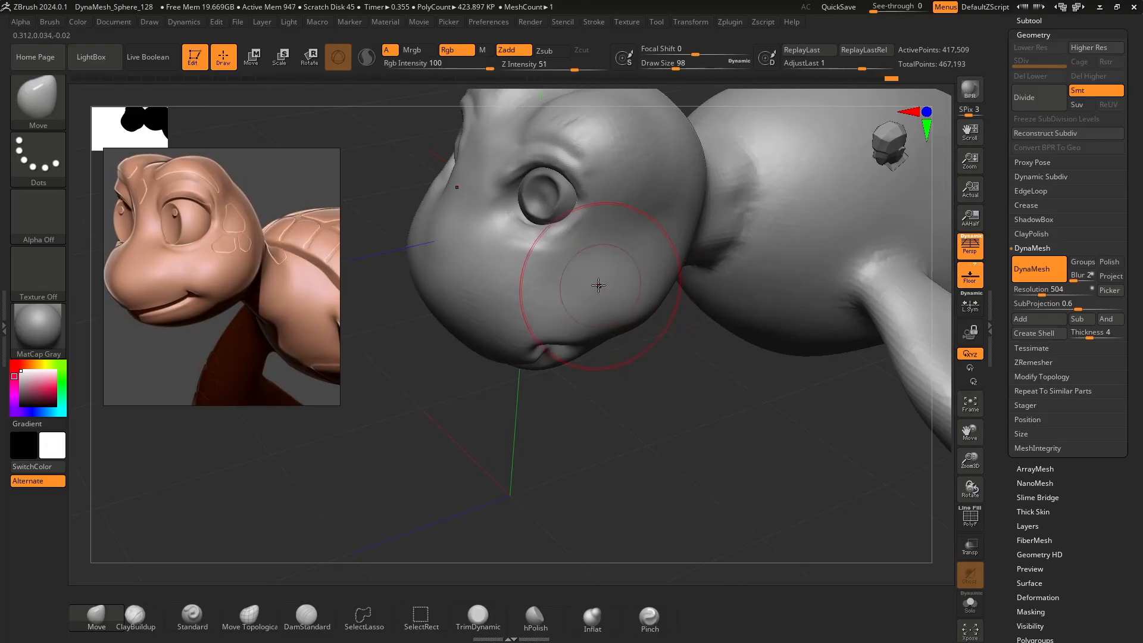
pyautogui.moveTo(598, 285)
pyautogui.mouseDown(button='right')
pyautogui.moveTo(633, 327)
pyautogui.moveTo(637, 375)
pyautogui.moveTo(682, 428)
pyautogui.mouseUp(button='right')
pyautogui.keyDown('ctrl'); pyautogui.moveTo(742, 280); pyautogui.dragTo(660, 293, button='right'); pyautogui.keyUp('ctrl')
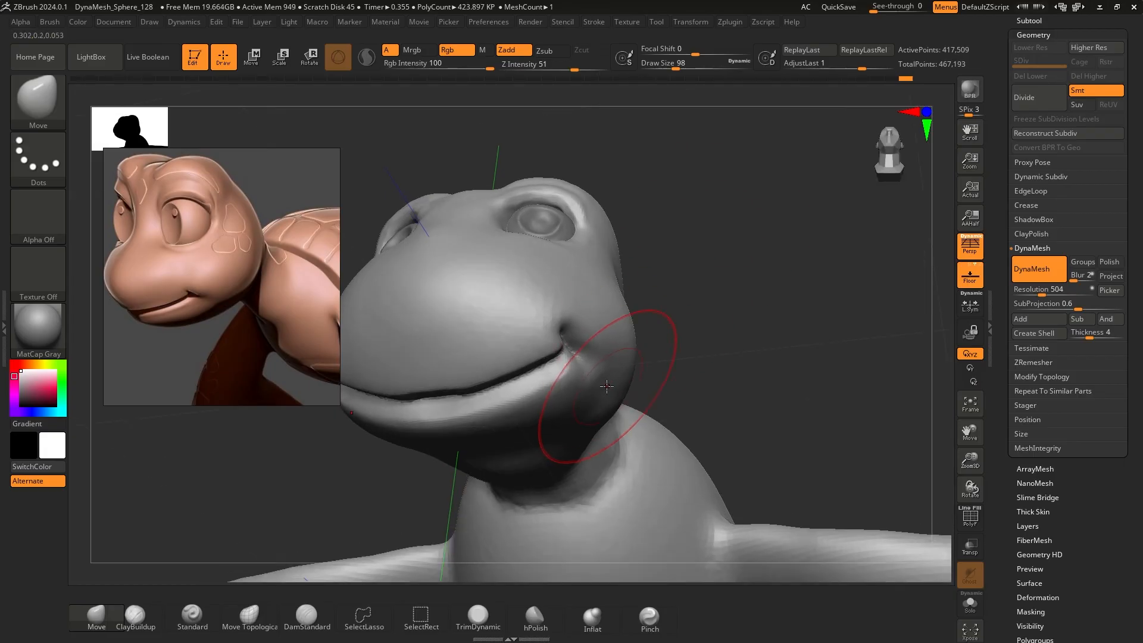
pyautogui.moveTo(699, 347); pyautogui.dragTo(642, 327, button='right')
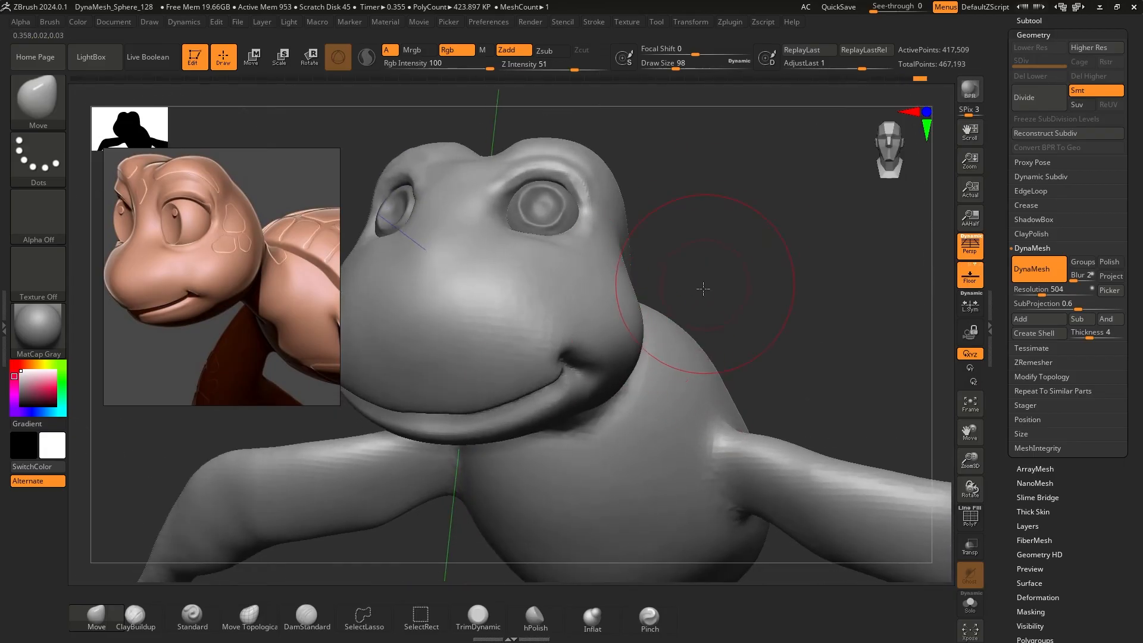
pyautogui.moveTo(867, 357); pyautogui.dragTo(650, 307, button='right')
pyautogui.hotkey('ctrl', 'z')
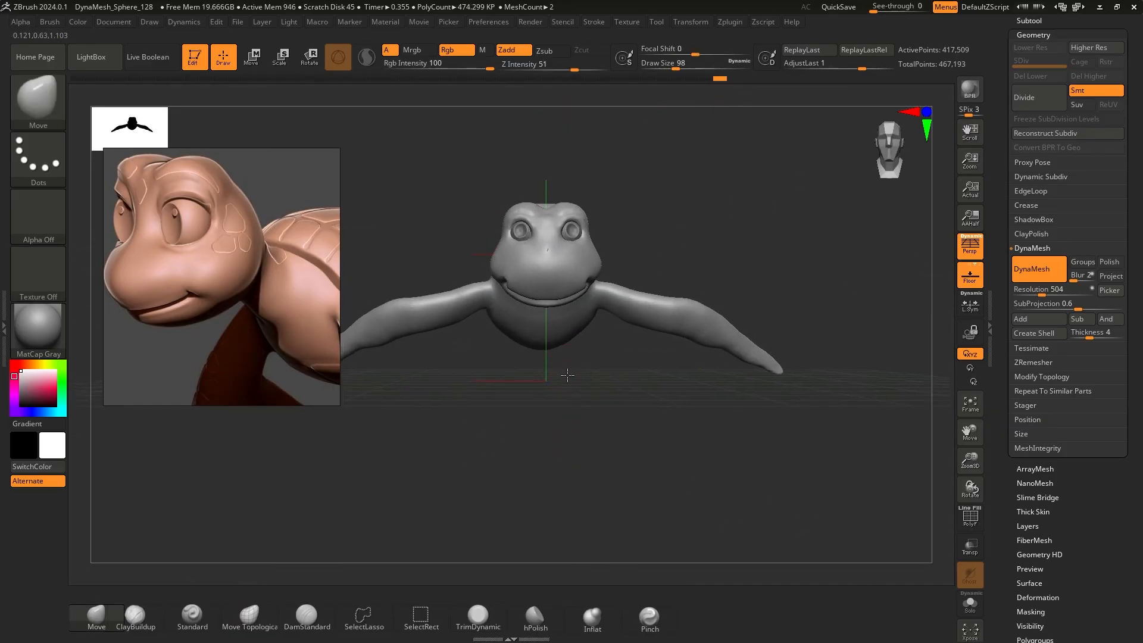
pyautogui.moveTo(734, 244)
pyautogui.mouseDown(button='right')
pyautogui.moveTo(544, 181)
pyautogui.moveTo(663, 250)
pyautogui.moveTo(737, 260)
pyautogui.moveTo(627, 230)
pyautogui.moveTo(607, 181)
pyautogui.mouseUp(button='right')
pyautogui.moveTo(677, 242)
pyautogui.keyDown('alt'); pyautogui.mouseDown(button='right')
pyautogui.moveTo(581, 213)
pyautogui.moveTo(612, 196)
pyautogui.moveTo(676, 237)
pyautogui.moveTo(788, 250)
pyautogui.mouseUp(button='right'); pyautogui.keyUp('alt')
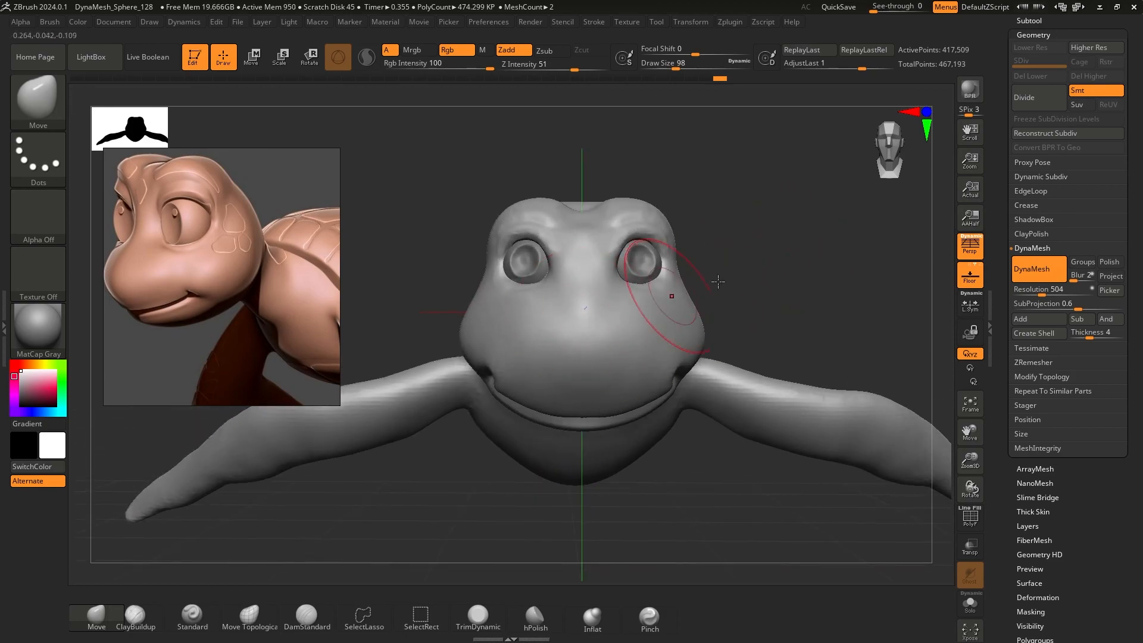
# Set the DynaMesh resolution to 1000 and remesh the turtle
pyautogui.moveTo(718, 280); pyautogui.dragTo(674, 184, button='right')
pyautogui.scroll(-5, 184, 284)
pyautogui.moveTo(271, 351); pyautogui.dragTo(244, 318, button='middle')
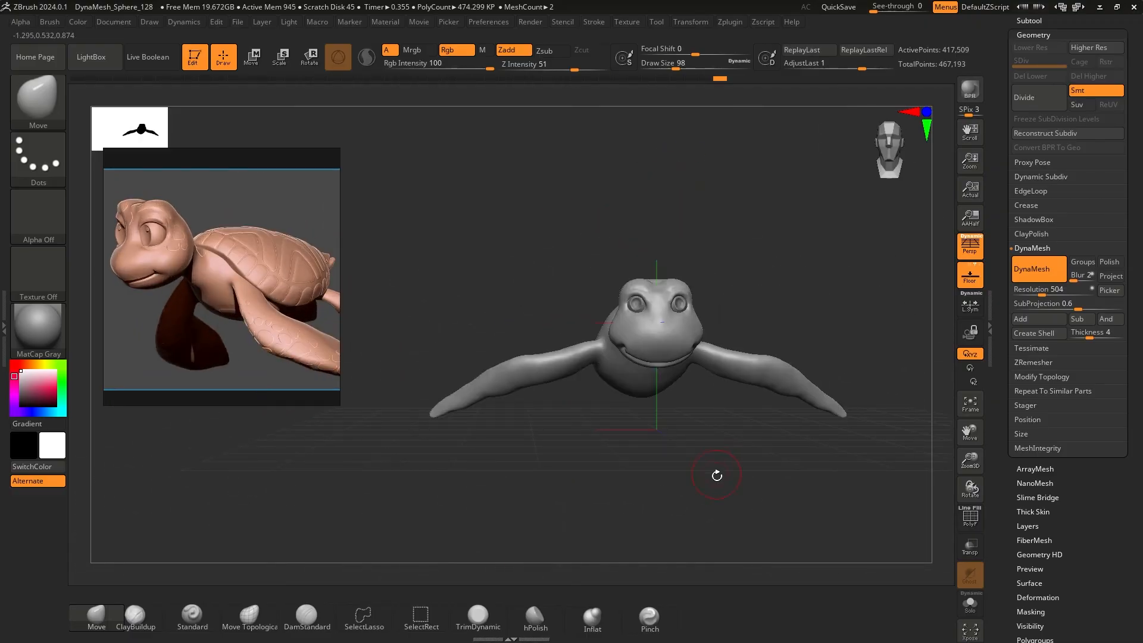
pyautogui.moveTo(717, 475); pyautogui.dragTo(591, 453, button='right')
pyautogui.keyDown('ctrl'); pyautogui.moveTo(563, 433); pyautogui.dragTo(633, 480, button='right'); pyautogui.keyUp('ctrl')
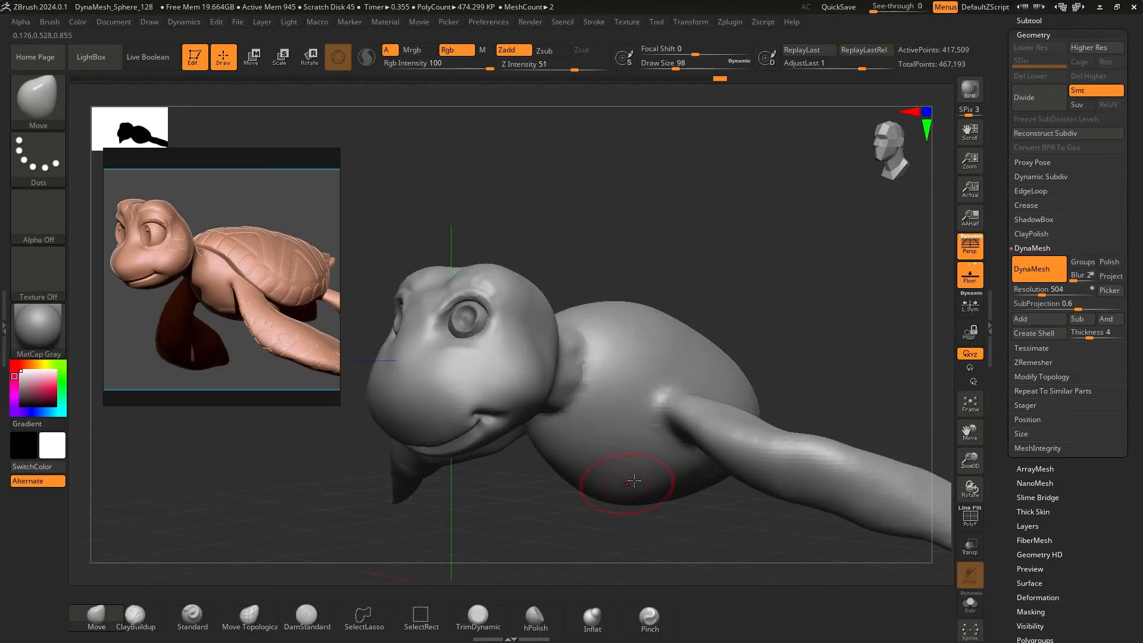
pyautogui.click(1018, 290)
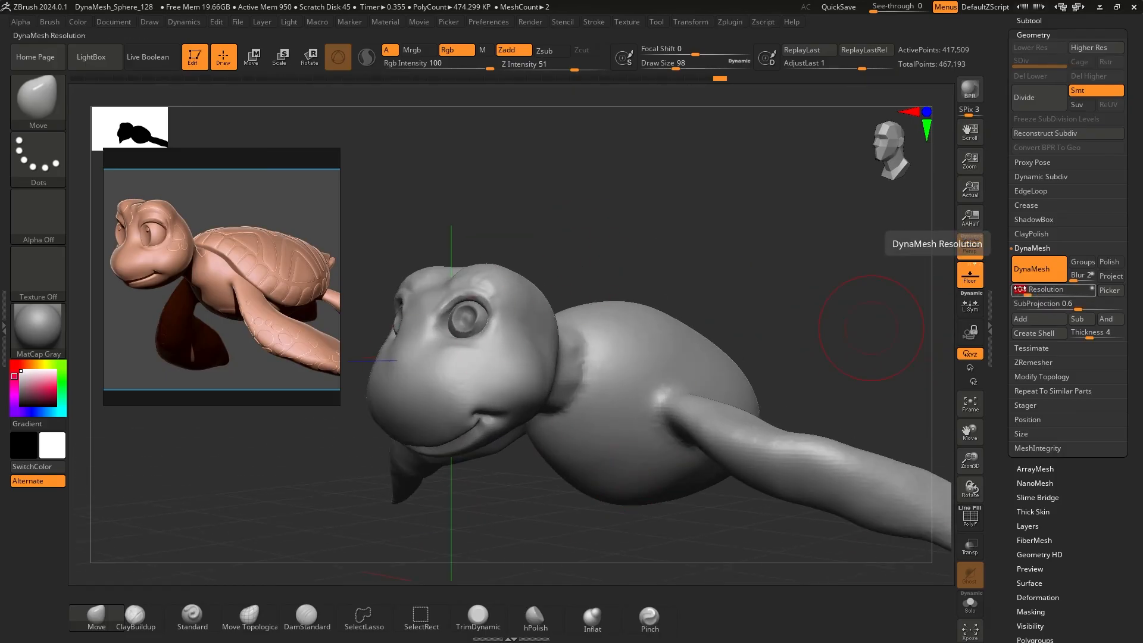
pyautogui.press('BackSpace')
pyautogui.press('BackSpace')
pyautogui.write('104')
pyautogui.press('Return')
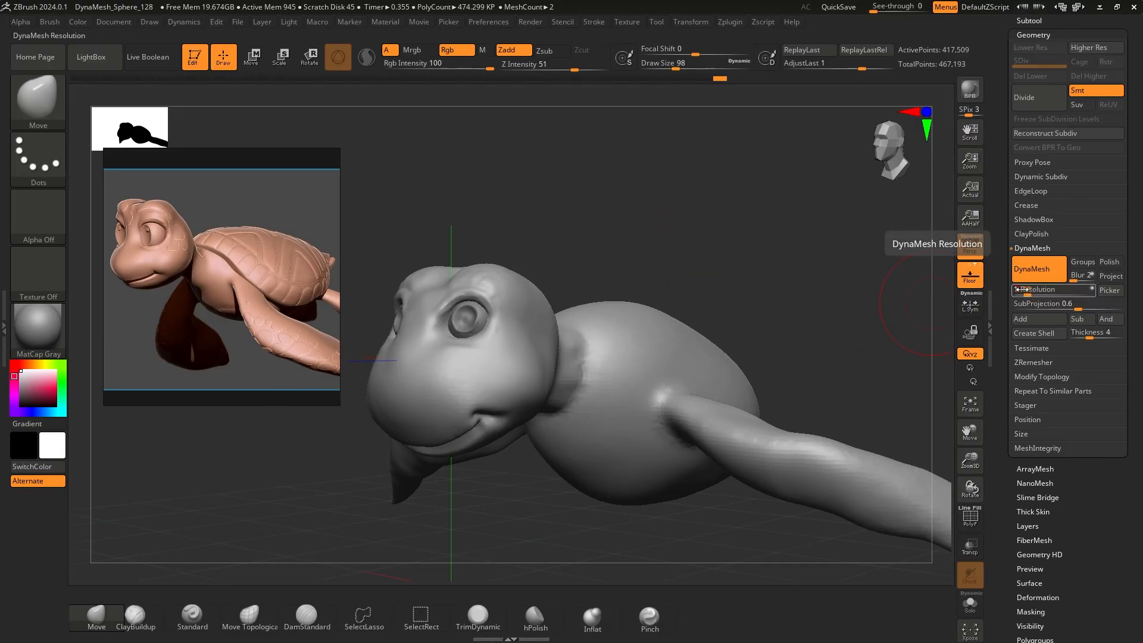
pyautogui.keyDown('ctrl'); pyautogui.moveTo(646, 221); pyautogui.dragTo(704, 266); pyautogui.keyUp('ctrl')
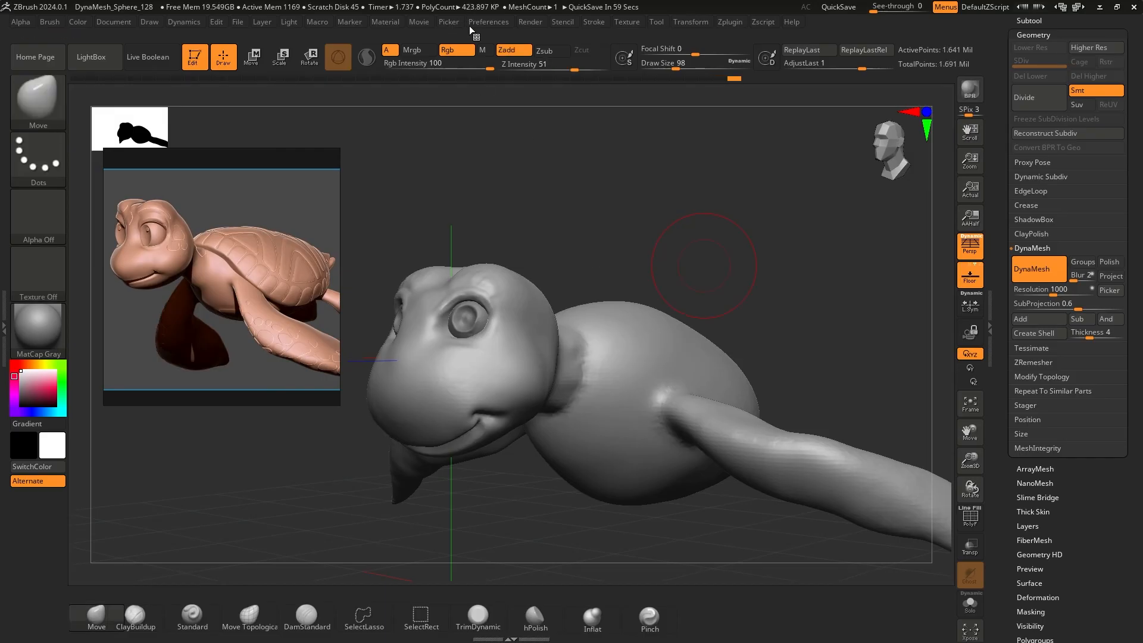
# Smooth the forehead between the two brow ridges with the Smooth brush
pyautogui.moveTo(676, 260)
pyautogui.mouseDown()
pyautogui.moveTo(661, 226)
pyautogui.moveTo(727, 225)
pyautogui.moveTo(588, 107)
pyautogui.mouseUp()
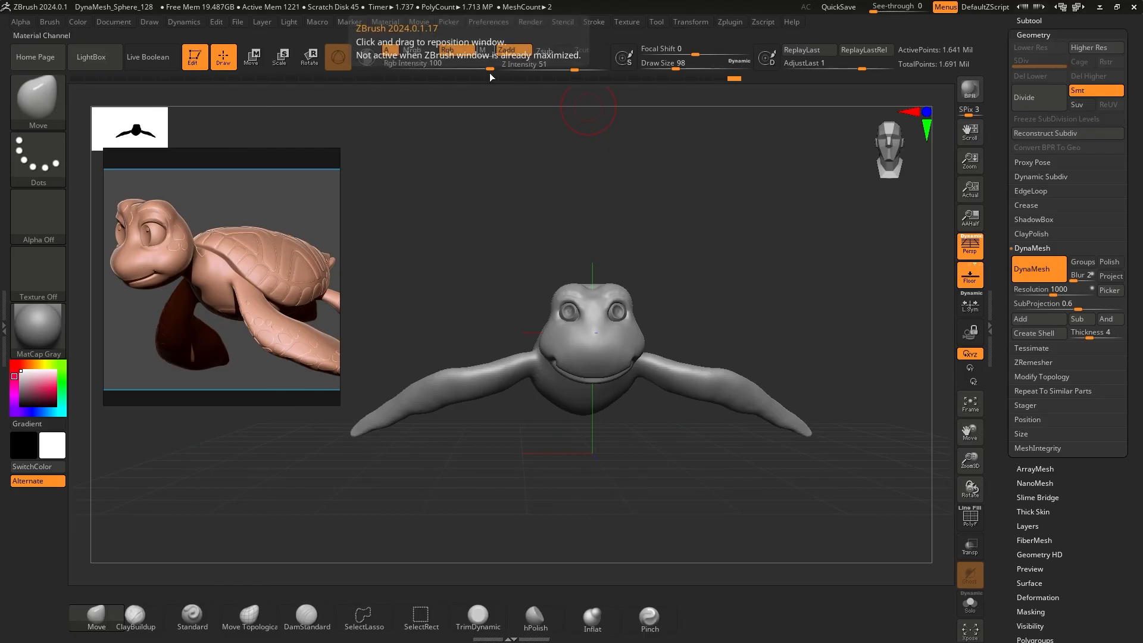
pyautogui.moveTo(696, 213); pyautogui.dragTo(684, 276)
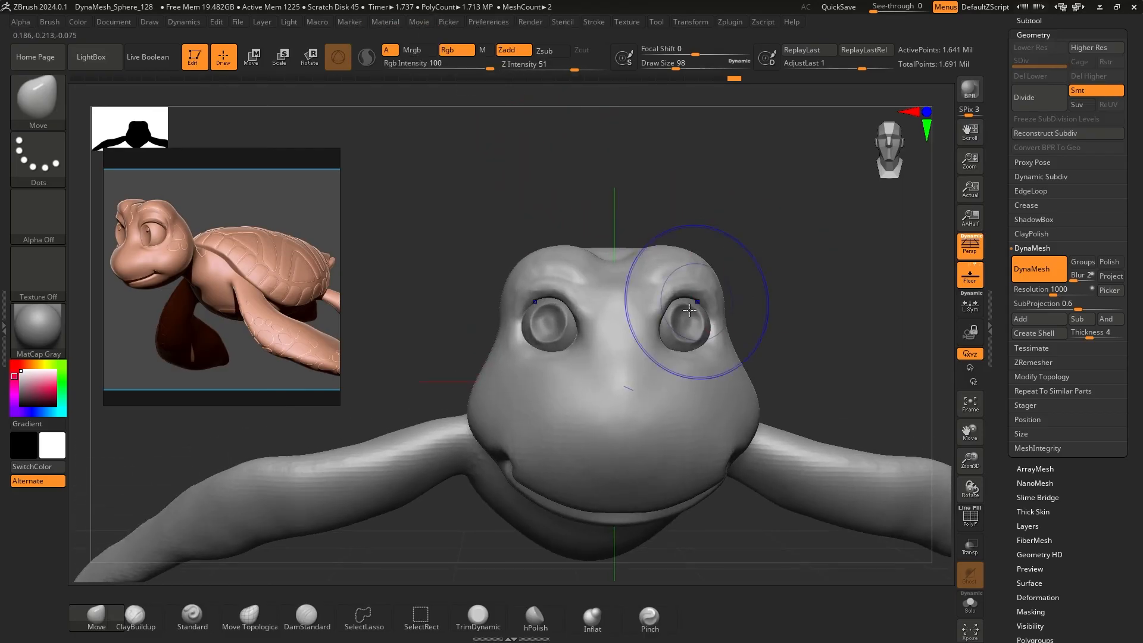
pyautogui.moveTo(792, 262)
pyautogui.mouseDown()
pyautogui.moveTo(828, 264)
pyautogui.moveTo(726, 274)
pyautogui.mouseUp()
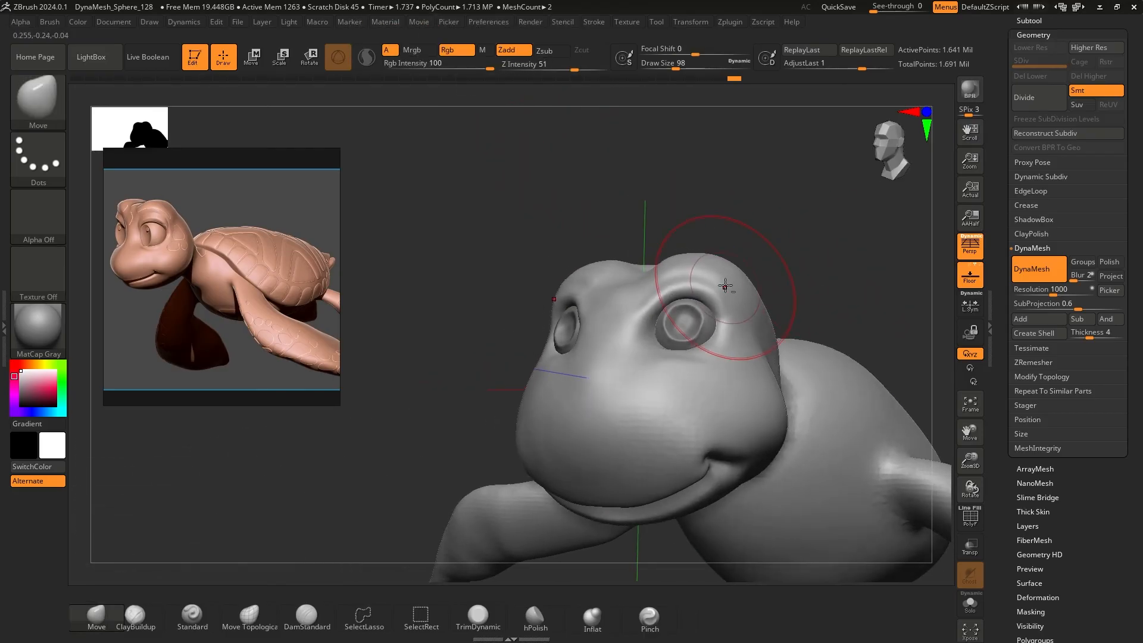
pyautogui.moveTo(791, 197)
pyautogui.keyDown('alt'); pyautogui.mouseDown()
pyautogui.moveTo(746, 254)
pyautogui.moveTo(739, 294)
pyautogui.mouseUp(); pyautogui.keyUp('alt')
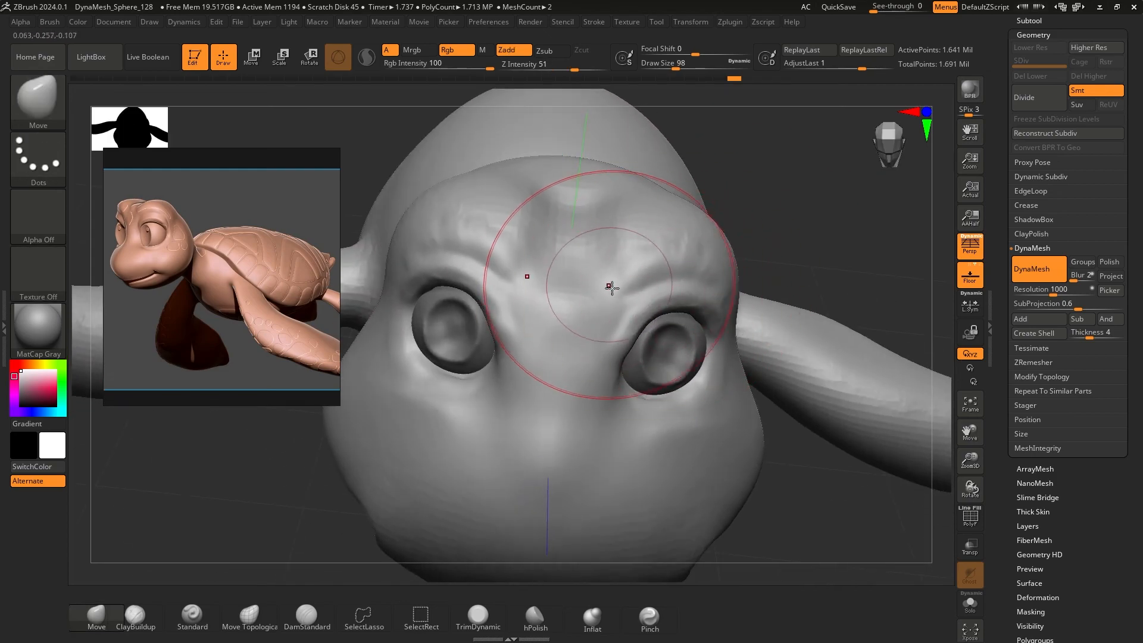
pyautogui.press('shift')
pyautogui.keyDown('shift'); pyautogui.moveTo(564, 208); pyautogui.dragTo(579, 205); pyautogui.keyUp('shift')
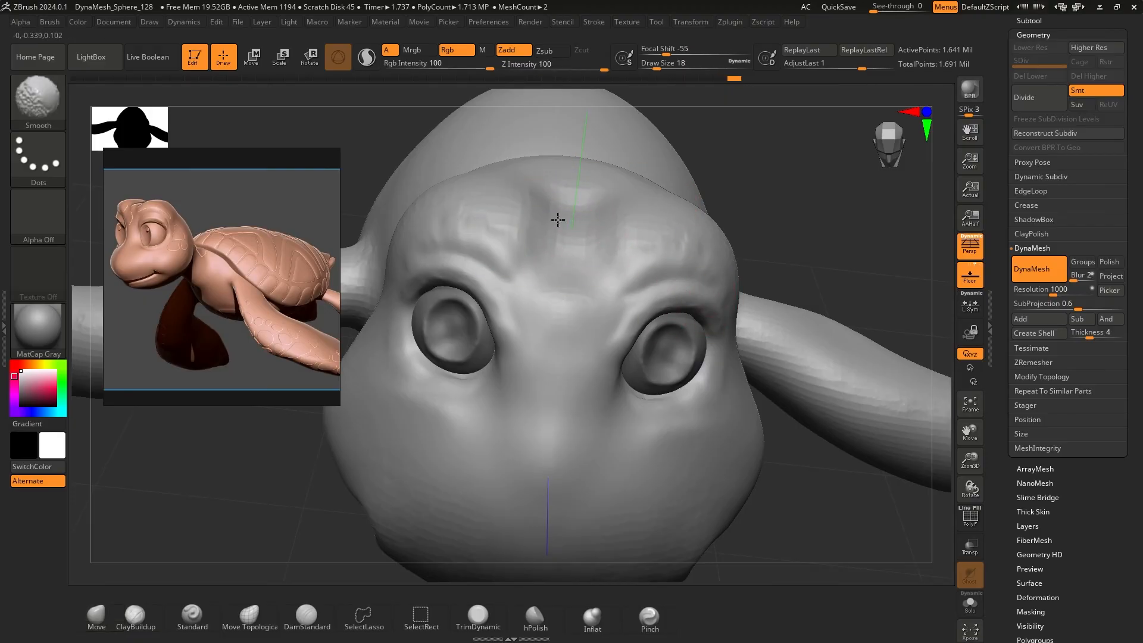
pyautogui.keyDown('shift'); pyautogui.moveTo(573, 208); pyautogui.dragTo(561, 222); pyautogui.keyUp('shift')
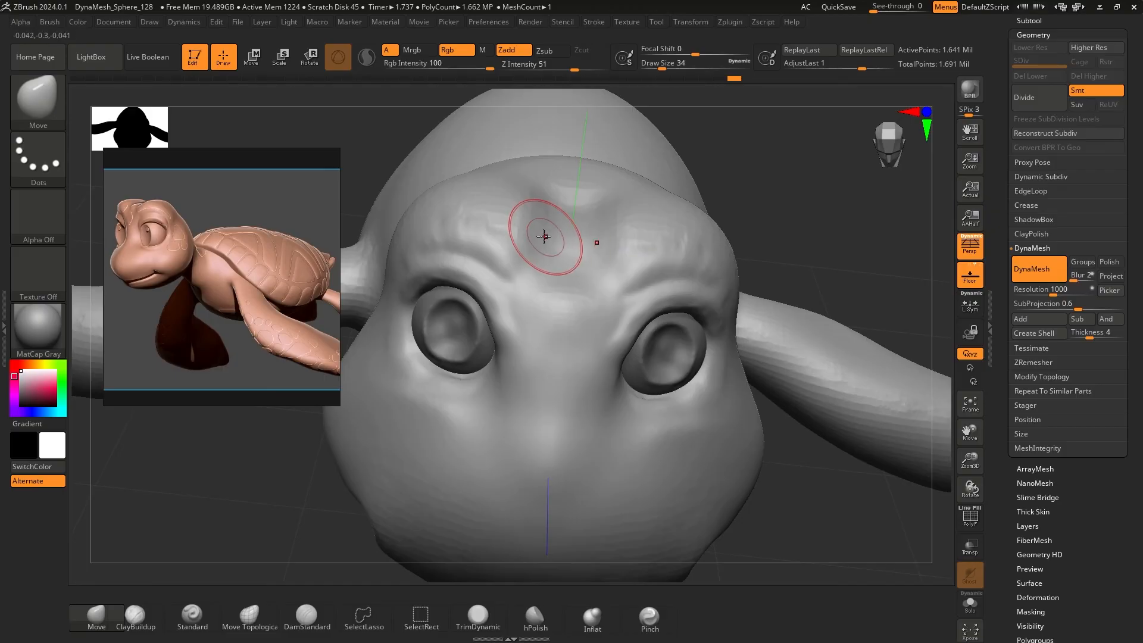
pyautogui.moveTo(824, 230)
pyautogui.mouseDown()
pyautogui.moveTo(798, 217)
pyautogui.moveTo(683, 244)
pyautogui.mouseUp()
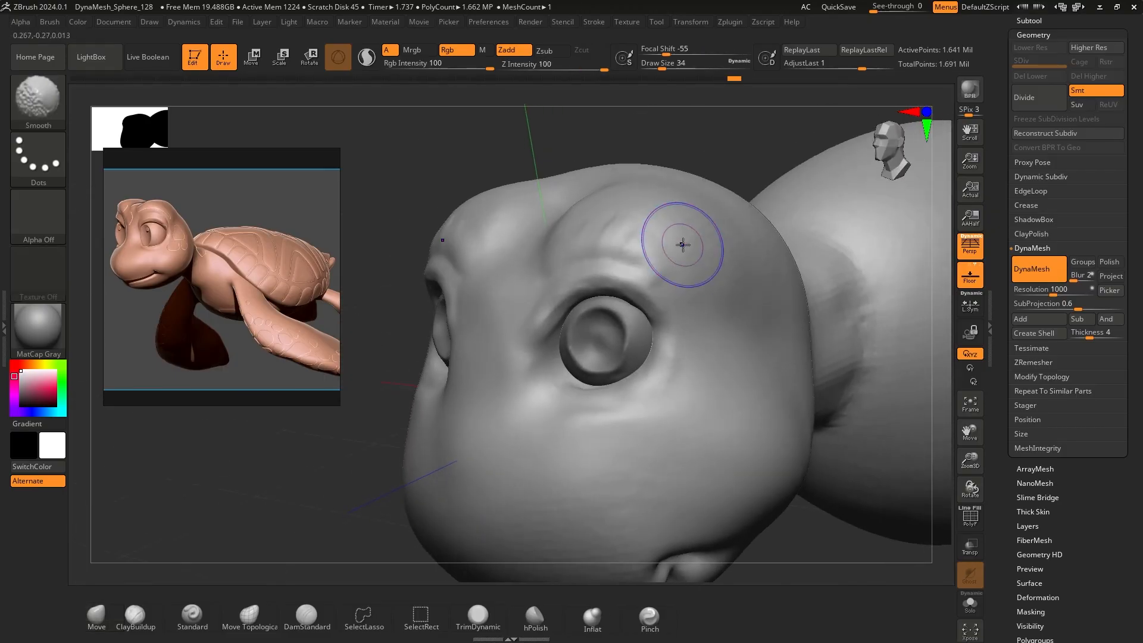
# Examine the remeshed head, eyes and mouth from the front and from three-quarter angles
pyautogui.press('f')
pyautogui.keyDown('shift'); pyautogui.moveTo(472, 299); pyautogui.dragTo(479, 256); pyautogui.keyUp('shift')
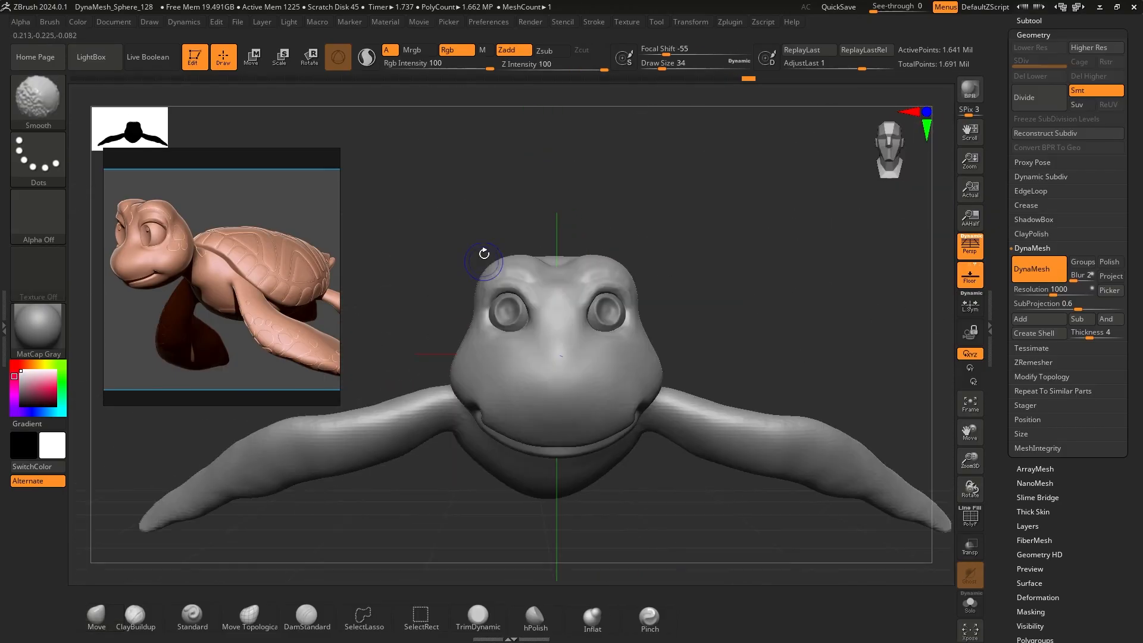
pyautogui.scroll(5, 608, 253)
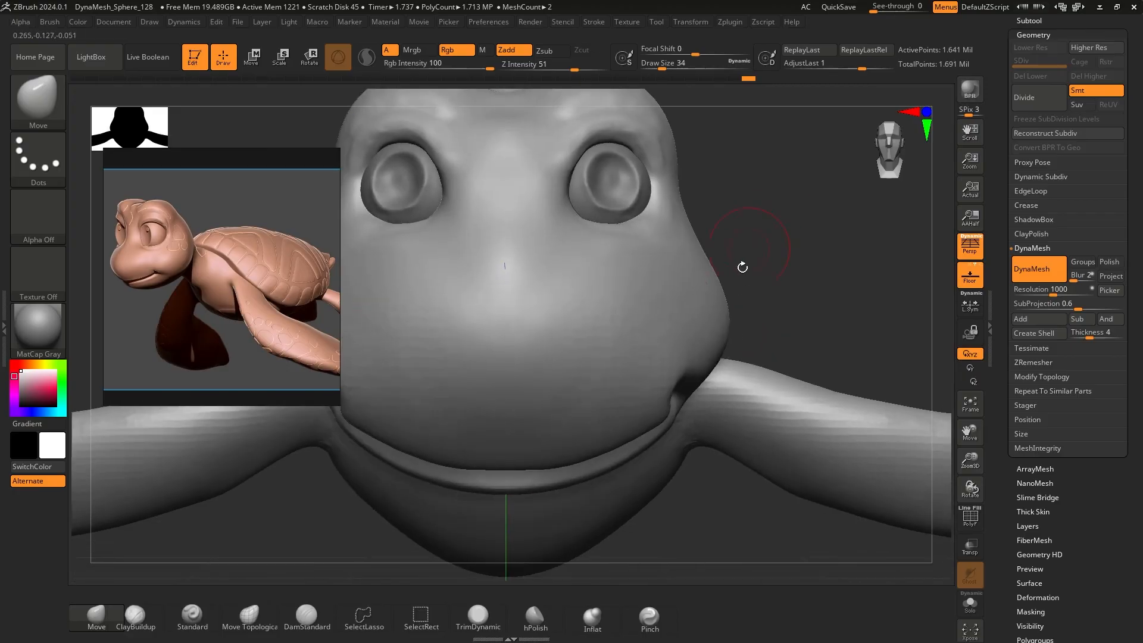
pyautogui.moveTo(616, 325)
pyautogui.mouseDown()
pyautogui.moveTo(684, 273)
pyautogui.moveTo(819, 275)
pyautogui.moveTo(824, 293)
pyautogui.moveTo(684, 370)
pyautogui.moveTo(827, 275)
pyautogui.moveTo(811, 237)
pyautogui.moveTo(758, 222)
pyautogui.mouseUp()
pyautogui.moveTo(551, 198)
pyautogui.mouseDown()
pyautogui.moveTo(510, 194)
pyautogui.moveTo(446, 160)
pyautogui.moveTo(416, 327)
pyautogui.mouseUp()
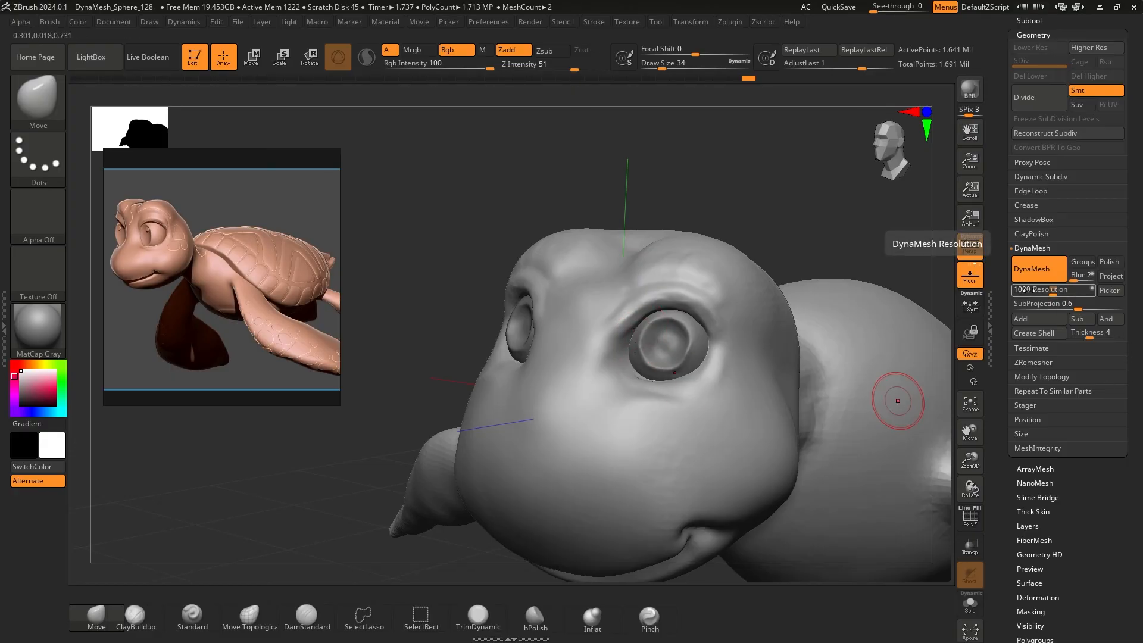
pyautogui.keyDown('shift'); pyautogui.moveTo(688, 191); pyautogui.dragTo(631, 144); pyautogui.keyUp('shift')
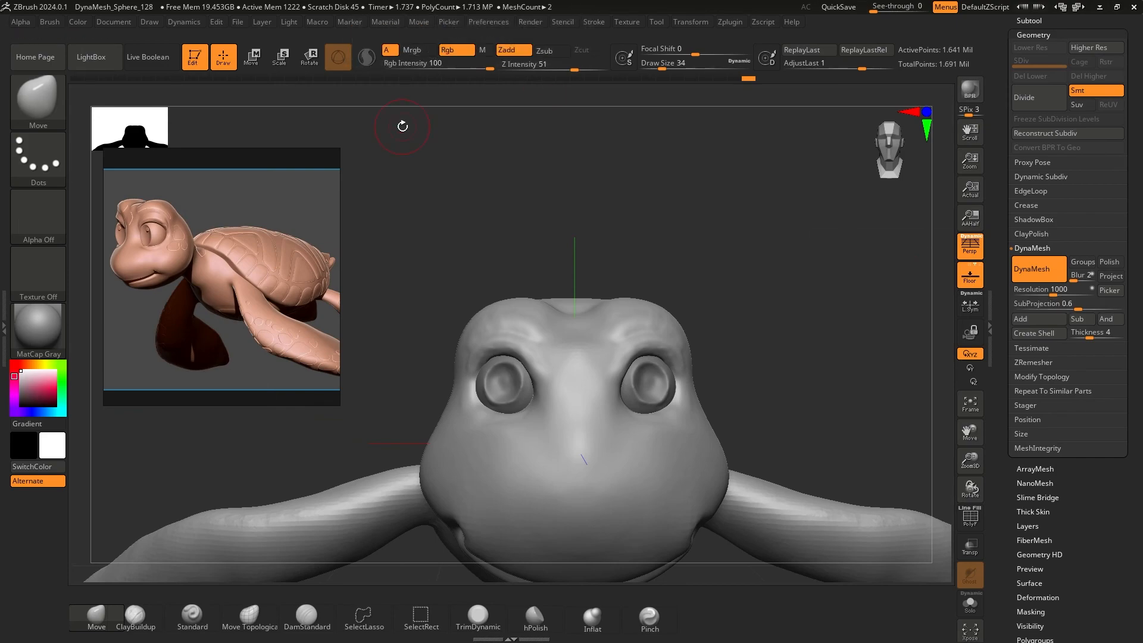
pyautogui.moveTo(683, 306)
pyautogui.mouseDown()
pyautogui.moveTo(705, 253)
pyautogui.moveTo(690, 167)
pyautogui.moveTo(711, 177)
pyautogui.moveTo(652, 179)
pyautogui.moveTo(742, 212)
pyautogui.moveTo(688, 220)
pyautogui.moveTo(666, 240)
pyautogui.moveTo(738, 250)
pyautogui.mouseUp()
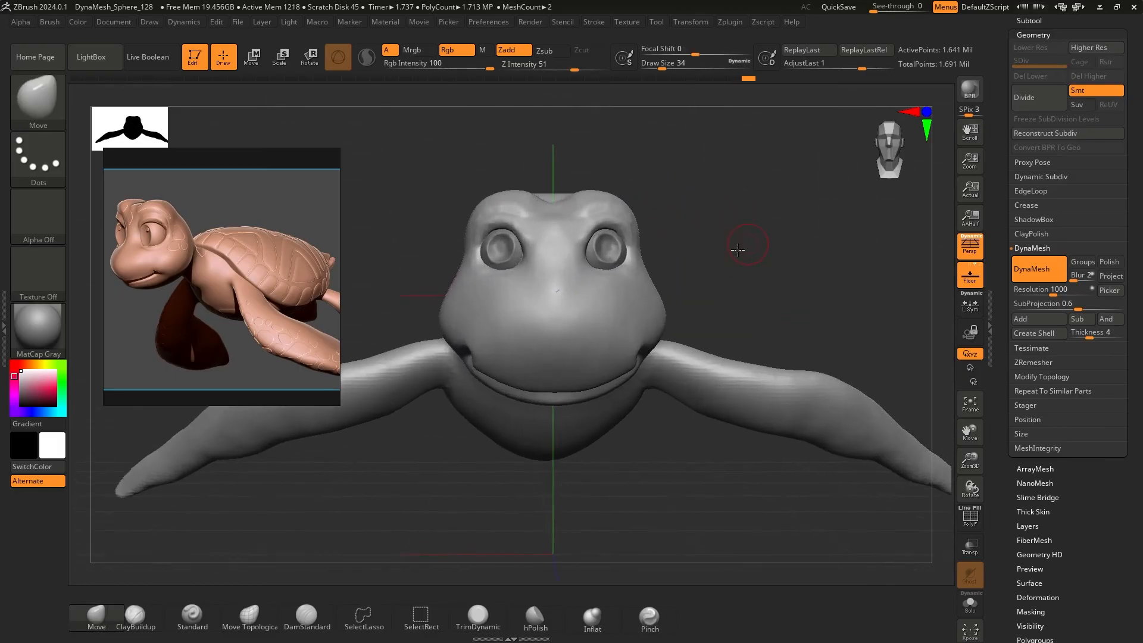
pyautogui.moveTo(815, 235)
pyautogui.mouseDown()
pyautogui.moveTo(734, 198)
pyautogui.moveTo(683, 225)
pyautogui.mouseUp()
# Smooth the rough surface where the neck joins the body
pyautogui.press('shift')
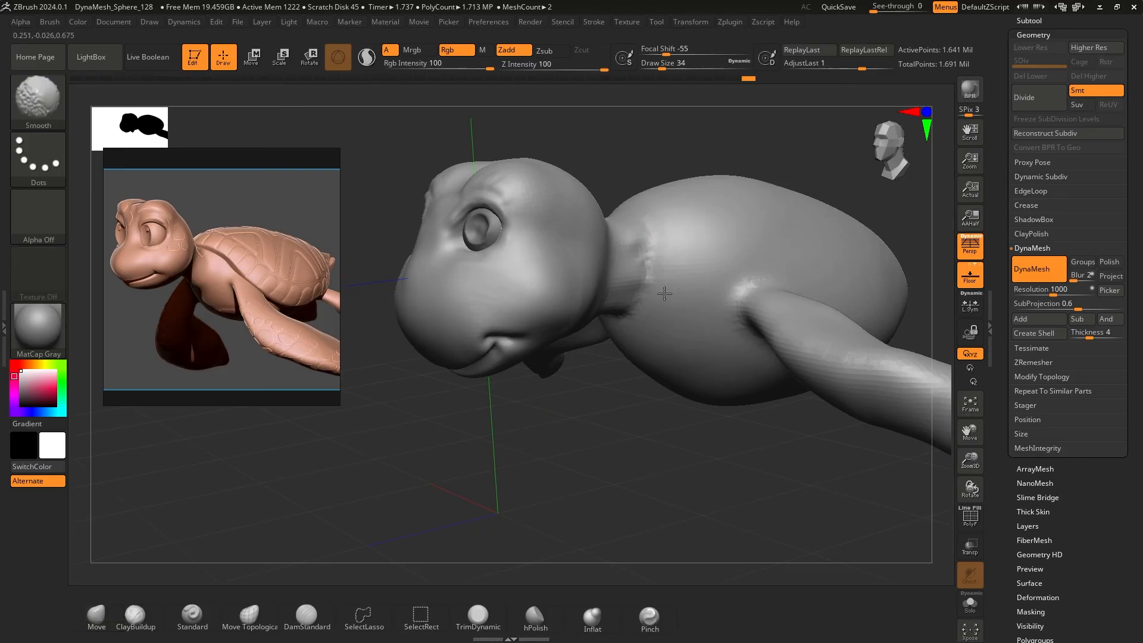
pyautogui.keyDown('shift'); pyautogui.moveTo(646, 273); pyautogui.dragTo(652, 235); pyautogui.keyUp('shift')
pyautogui.keyDown('alt'); pyautogui.moveTo(729, 522); pyautogui.dragTo(658, 280); pyautogui.keyUp('alt')
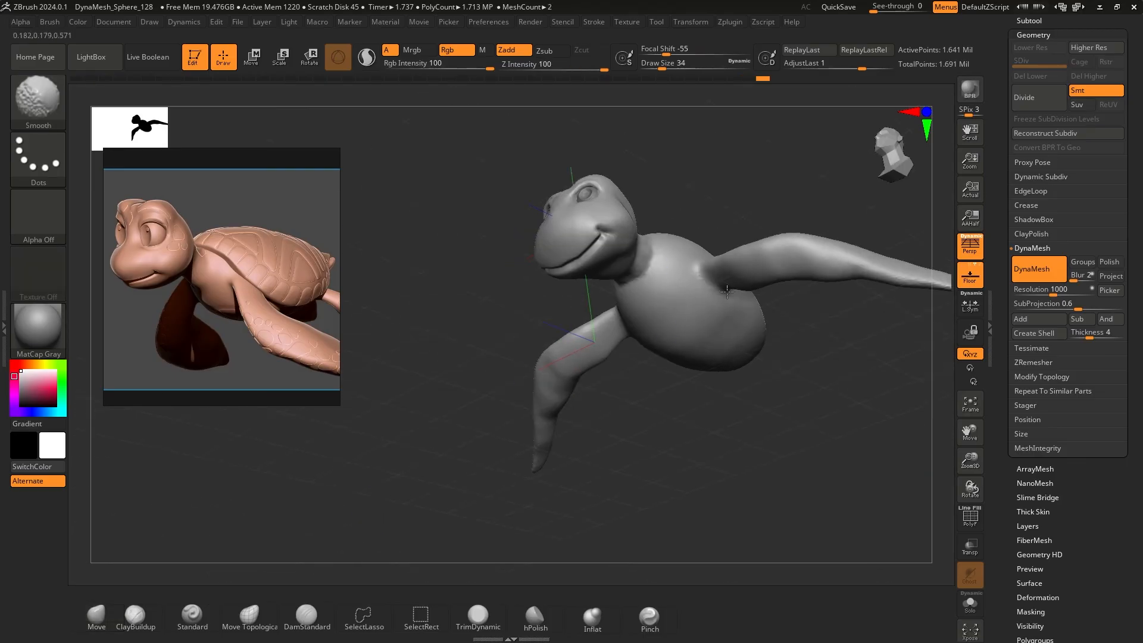
# Enlarge the reference around the flipper scales, move it beside the head, and give the ClayBuildup brush Alpha 08
pyautogui.moveTo(737, 395)
pyautogui.mouseDown()
pyautogui.moveTo(745, 462)
pyautogui.moveTo(687, 405)
pyautogui.moveTo(691, 416)
pyautogui.moveTo(597, 471)
pyautogui.moveTo(520, 480)
pyautogui.moveTo(430, 408)
pyautogui.mouseUp()
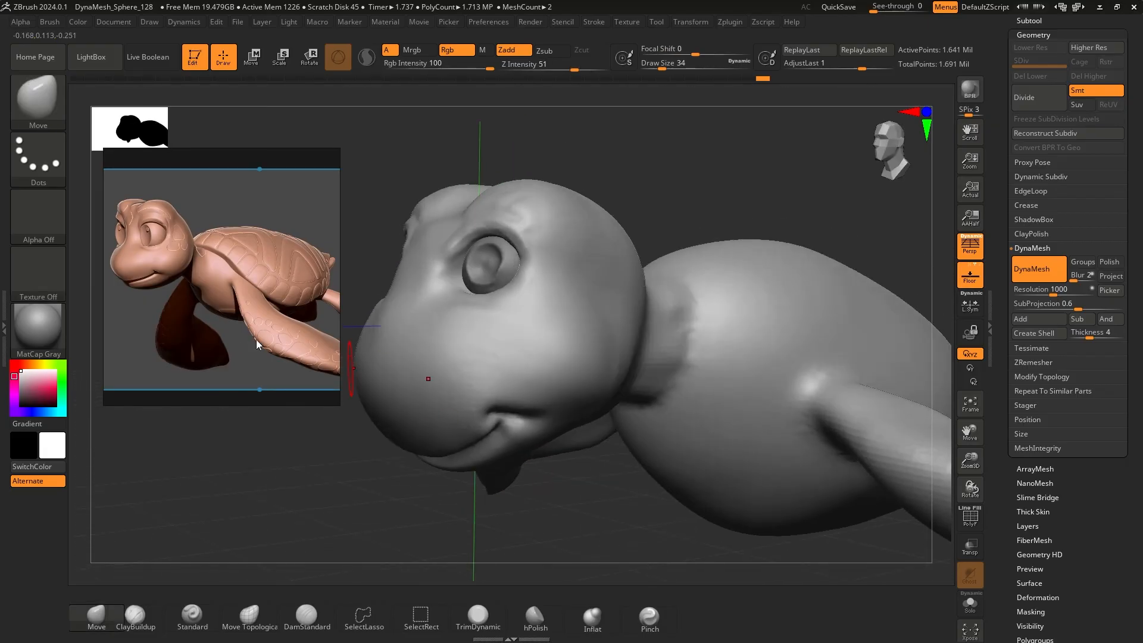
pyautogui.scroll(5, 304, 360)
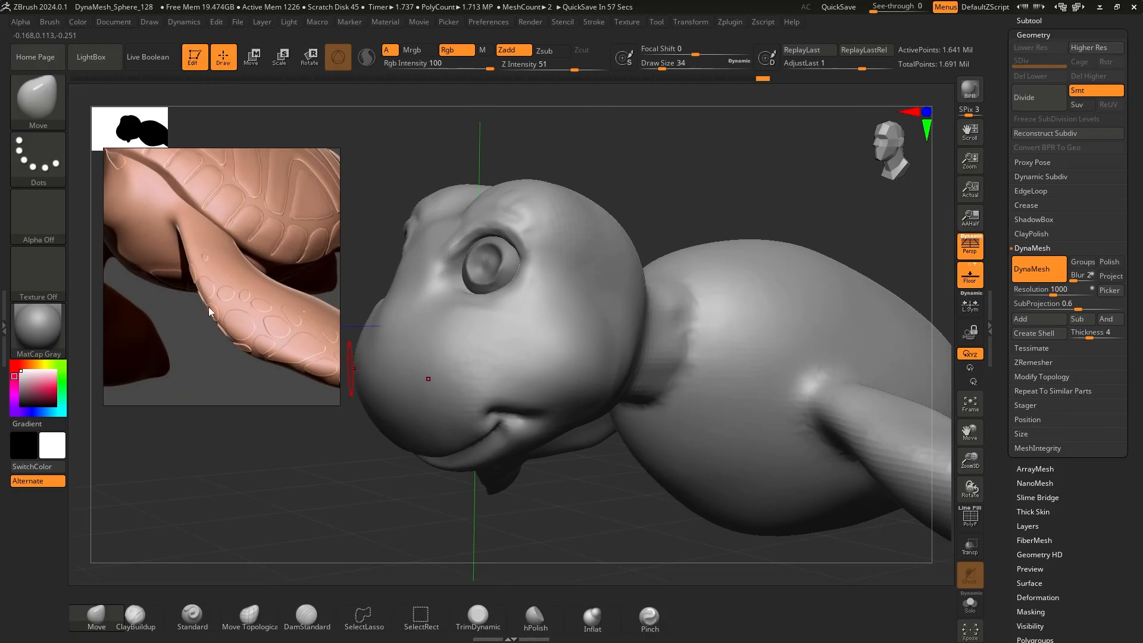
pyautogui.click(134, 613)
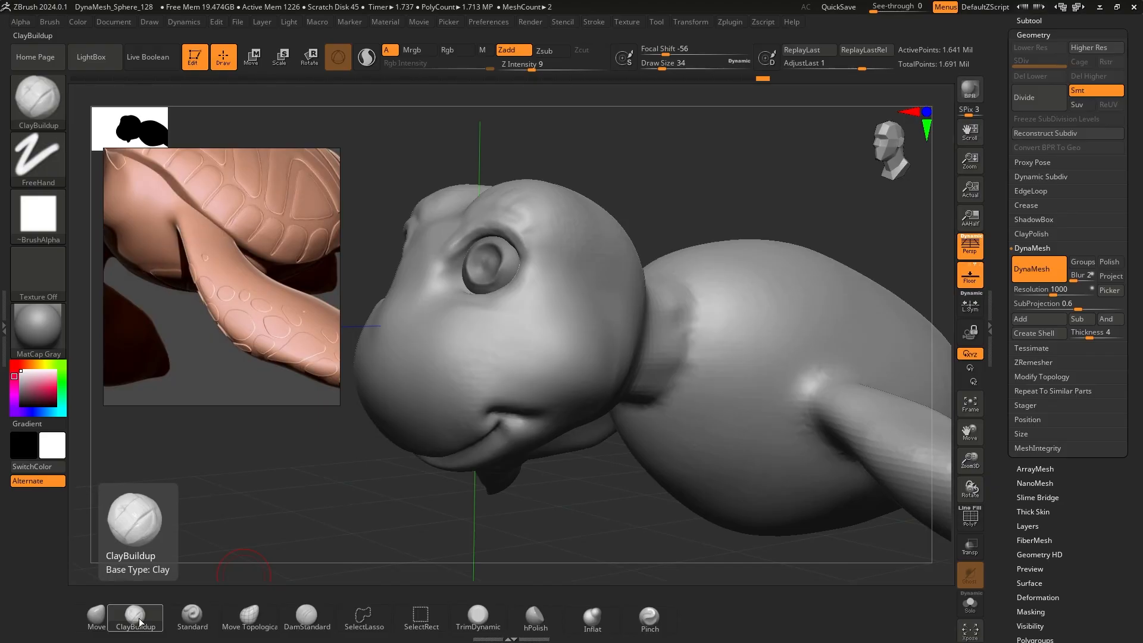
pyautogui.click(37, 229)
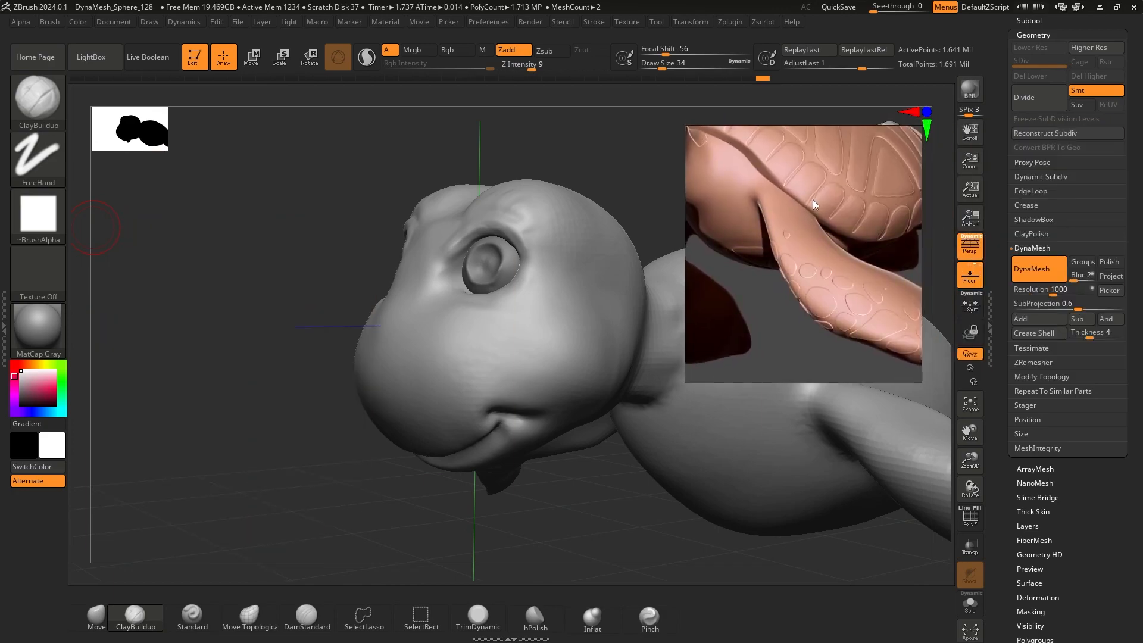
pyautogui.click(53, 219)
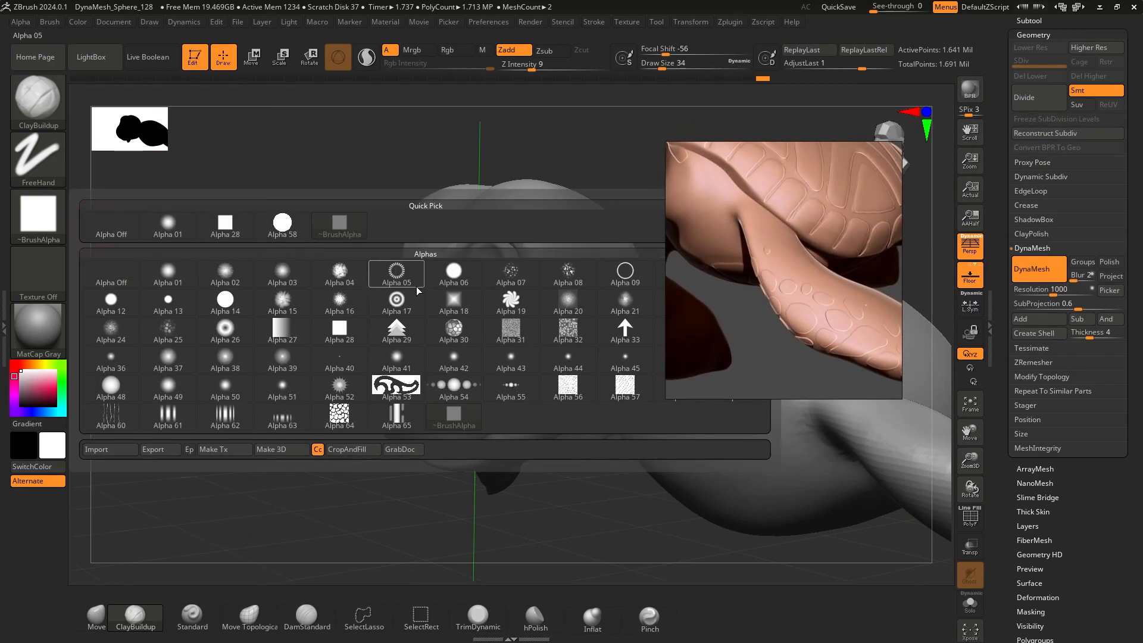
pyautogui.click(560, 282)
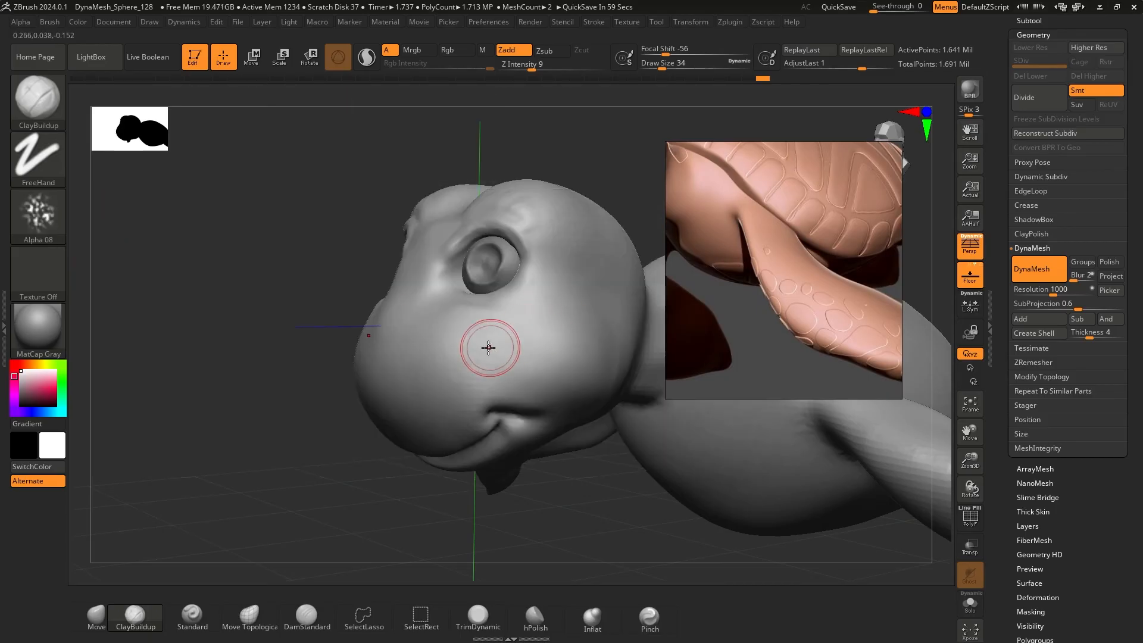
# Try one Alpha 08 stroke on the cheek, undo it, and texture both sides of the snout below the eyes instead
pyautogui.scroll(5, 413, 344)
pyautogui.moveTo(446, 382)
pyautogui.mouseDown()
pyautogui.moveTo(467, 360)
pyautogui.moveTo(511, 344)
pyautogui.mouseUp()
pyautogui.moveTo(233, 314); pyautogui.dragTo(352, 342)
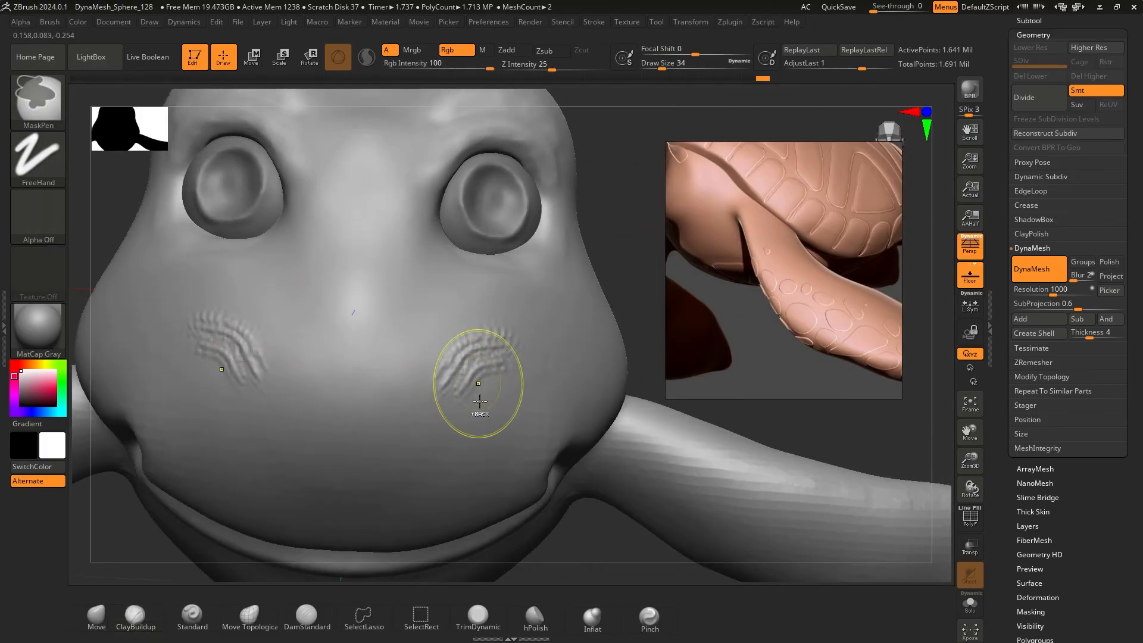
pyautogui.hotkey('ctrl', 'z')
pyautogui.moveTo(391, 388)
pyautogui.mouseDown()
pyautogui.moveTo(447, 377)
pyautogui.moveTo(459, 315)
pyautogui.mouseUp()
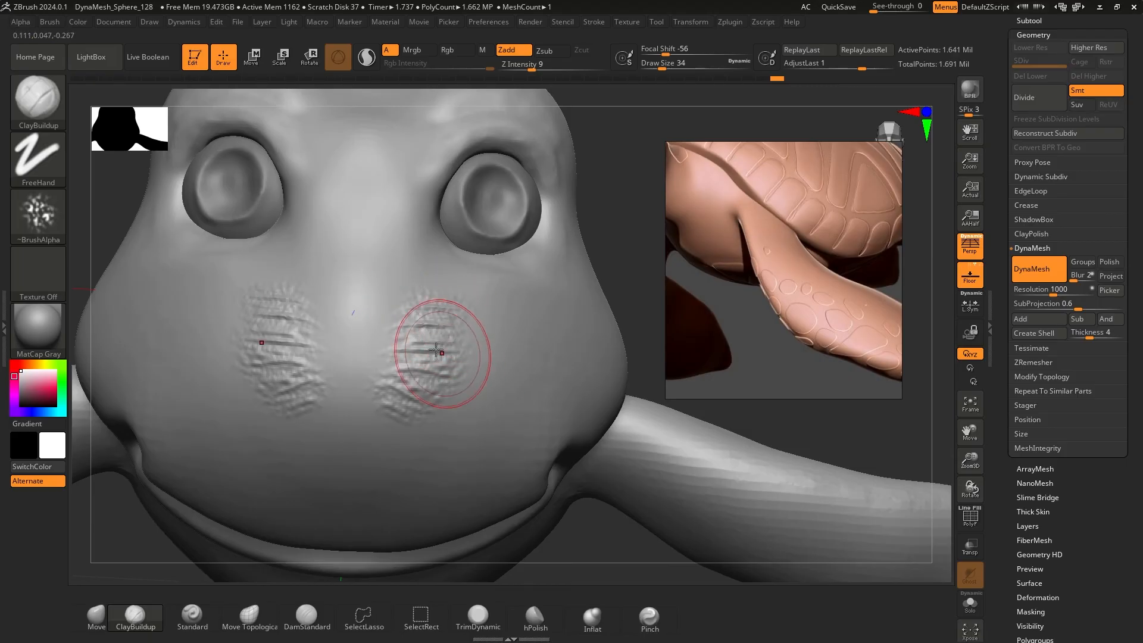
# Add horizontal rows of Alpha 08 texture strokes above the mouth with ClayBuildup at draw size 34
pyautogui.keyDown('ctrl'); pyautogui.moveTo(439, 351); pyautogui.dragTo(110, 226, button='right'); pyautogui.keyUp('ctrl')
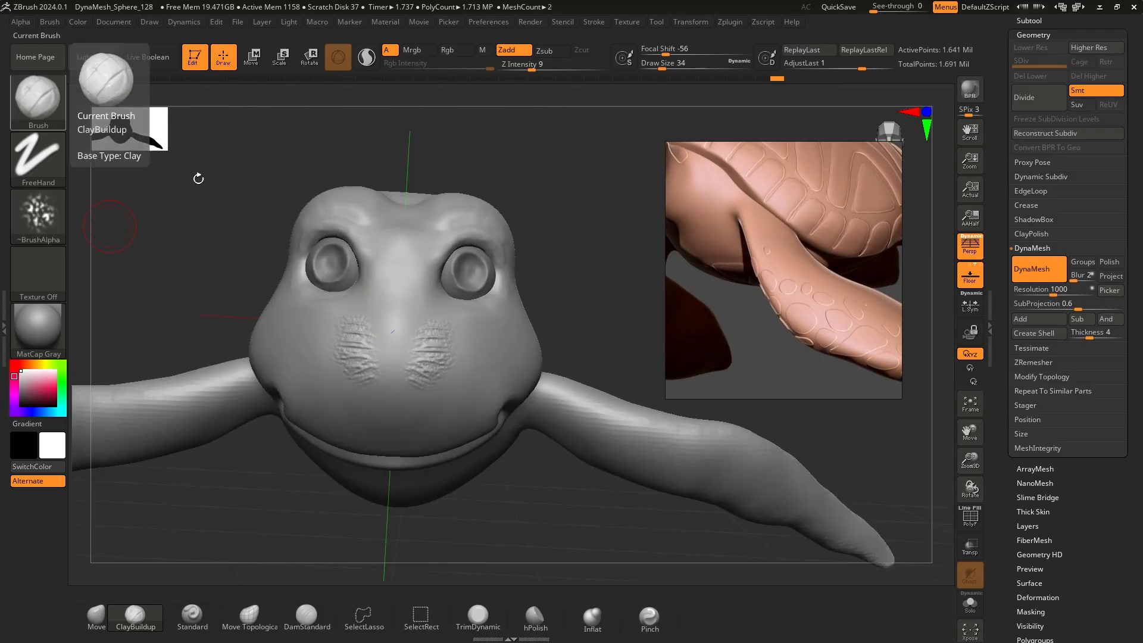
pyautogui.keyDown('ctrl'); pyautogui.moveTo(484, 339); pyautogui.dragTo(439, 401, button='right'); pyautogui.keyUp('ctrl')
pyautogui.moveTo(354, 430); pyautogui.dragTo(429, 431)
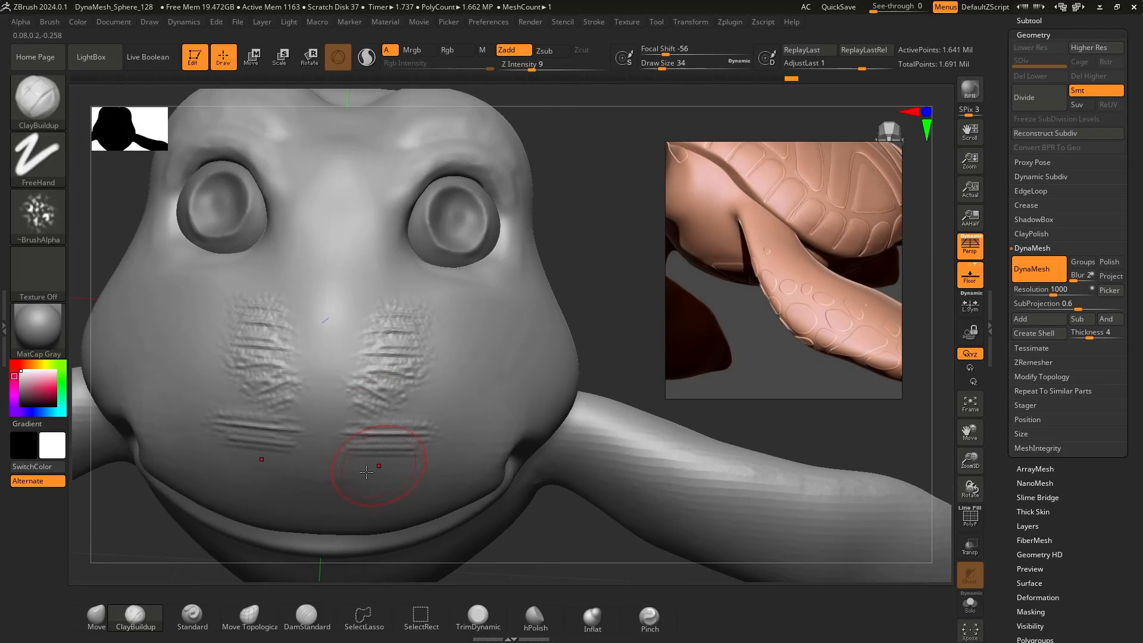
pyautogui.moveTo(351, 466); pyautogui.dragTo(437, 468)
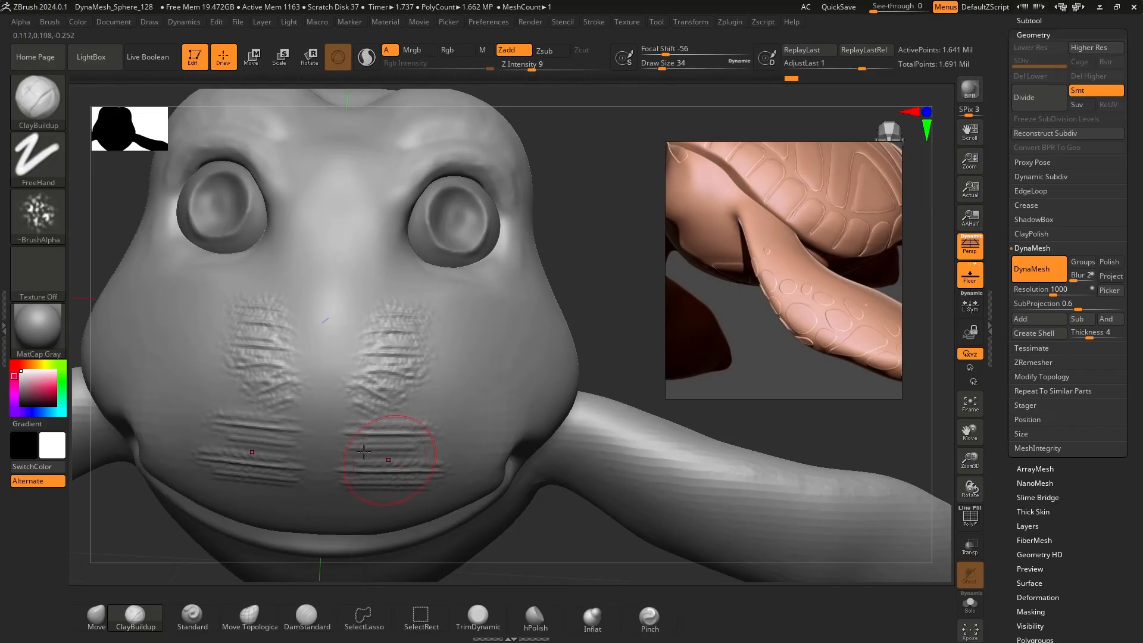
# Try a ClayBuildup stroke with Alpha 28 down the bridge of the nose and undo it
pyautogui.click(33, 211)
pyautogui.click(277, 225)
pyautogui.moveTo(326, 203); pyautogui.dragTo(327, 310)
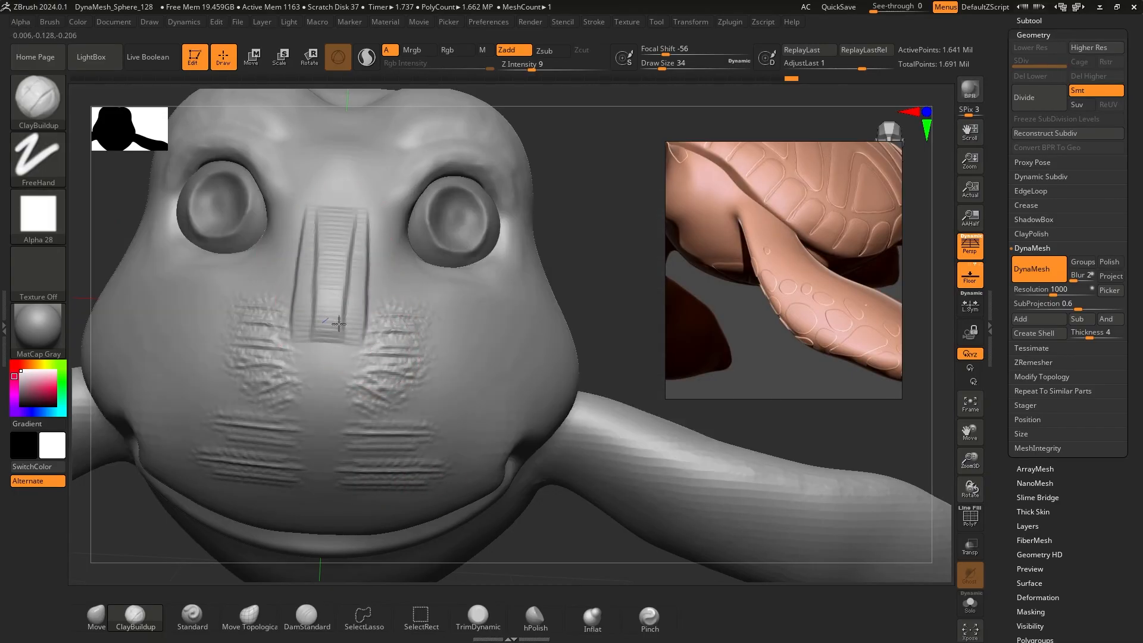
pyautogui.hotkey('ctrl', 'z')
# Switch ClayBuildup to Alpha 25 and stamp its scale texture between the eyes and down the nose
pyautogui.click(34, 227)
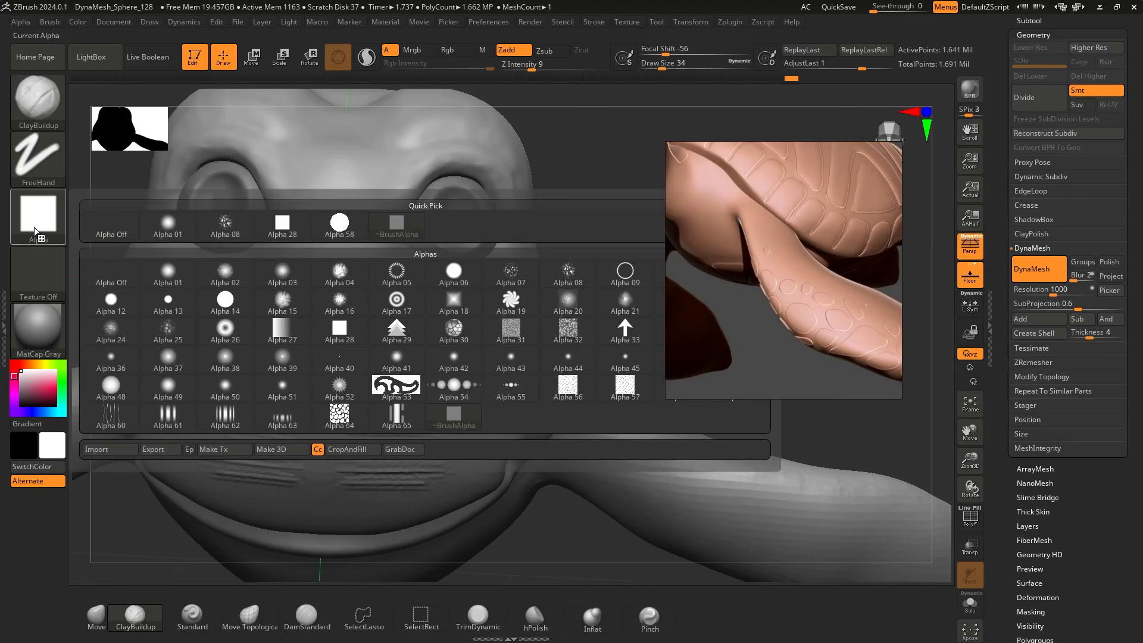
pyautogui.click(168, 332)
pyautogui.moveTo(337, 173); pyautogui.dragTo(338, 212)
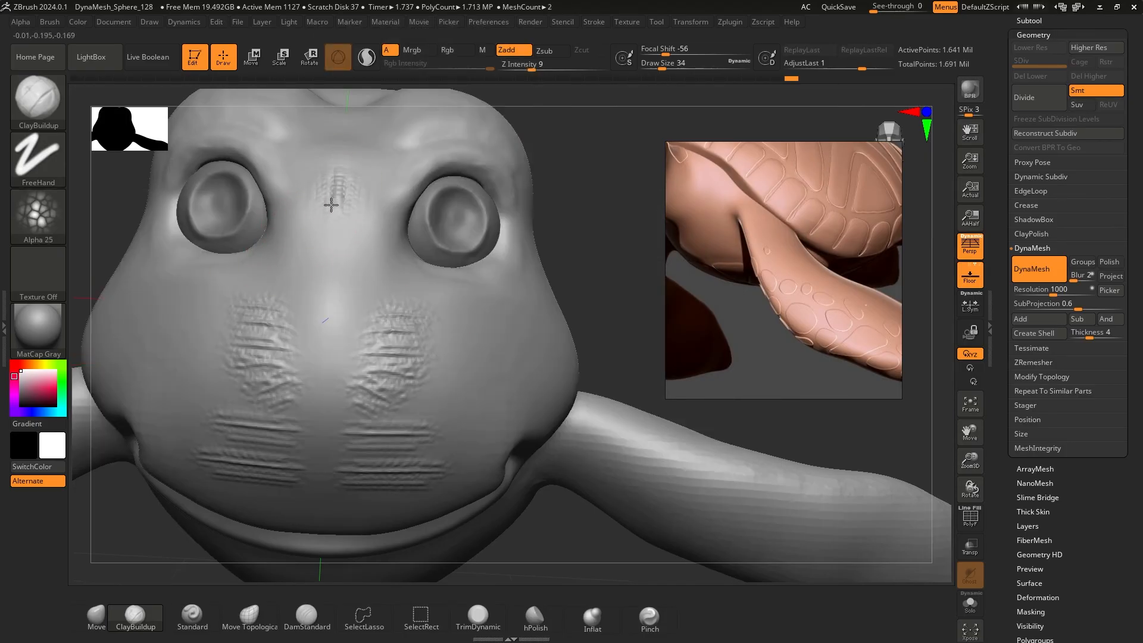
pyautogui.click(304, 238)
pyautogui.click(299, 289)
pyautogui.click(322, 324)
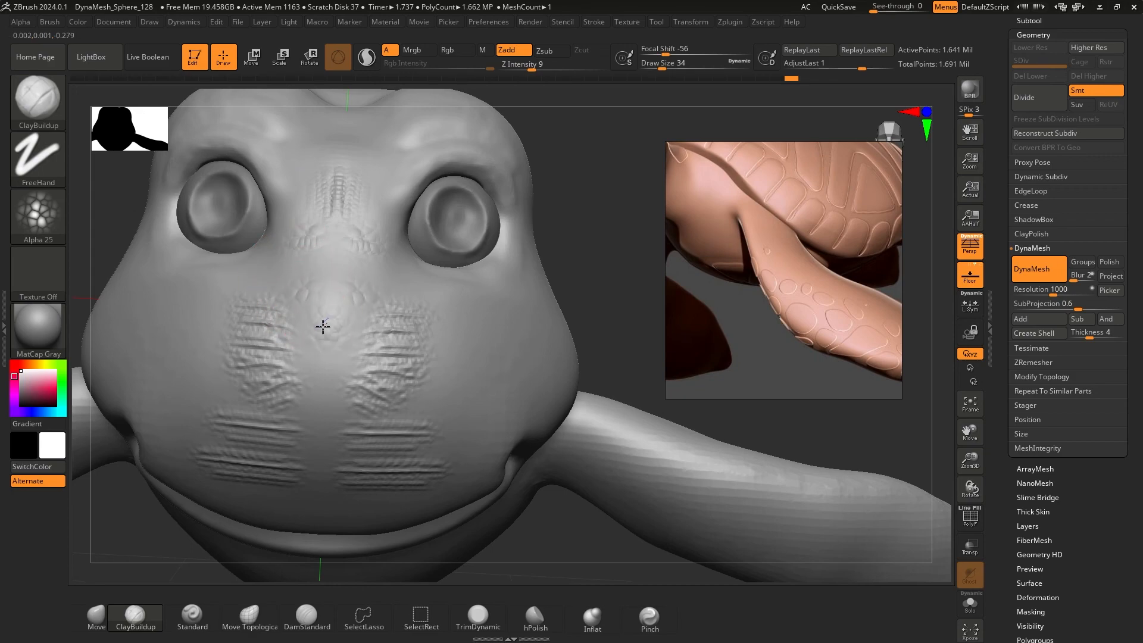
pyautogui.keyDown('ctrl'); pyautogui.moveTo(401, 287); pyautogui.dragTo(462, 322, button='right'); pyautogui.keyUp('ctrl')
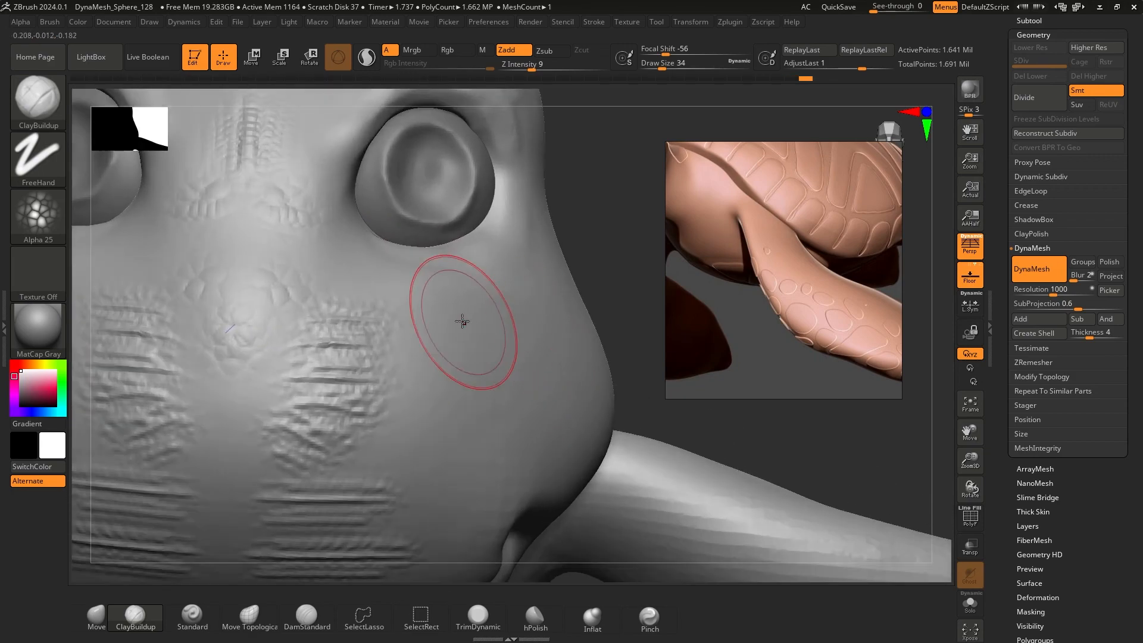
# Stamp the Alpha 25 scale texture on the cheeks just below the outer sides of the eyes
pyautogui.click(474, 315)
pyautogui.moveTo(359, 264); pyautogui.dragTo(384, 291)
pyautogui.keyDown('ctrl'); pyautogui.moveTo(447, 303); pyautogui.dragTo(227, 252, button='right'); pyautogui.keyUp('ctrl')
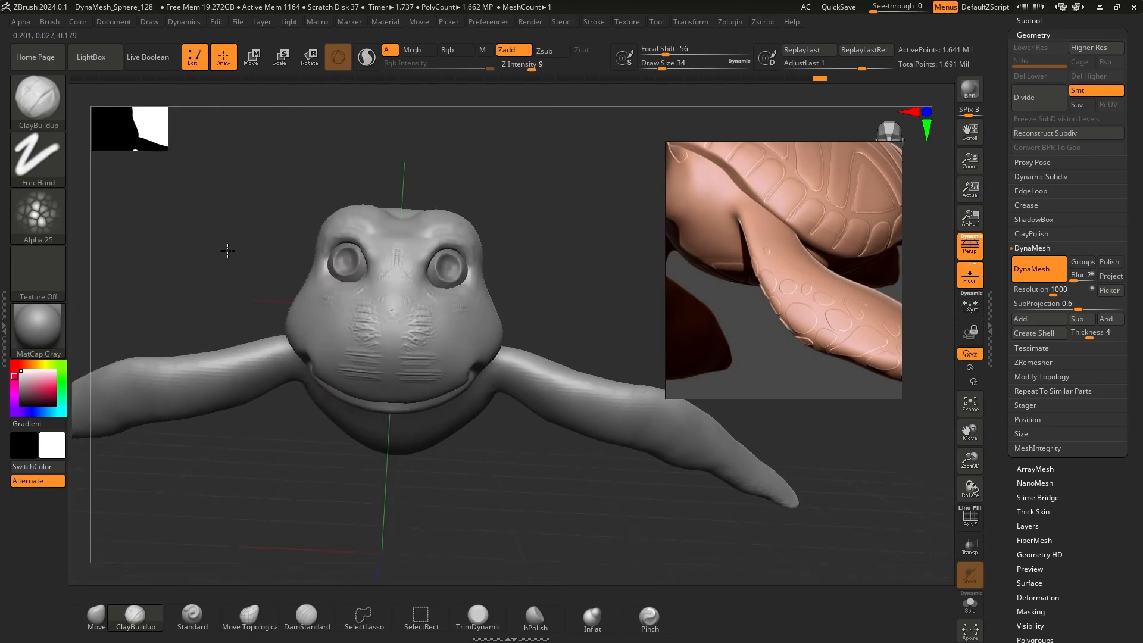
pyautogui.keyDown('ctrl'); pyautogui.moveTo(361, 301); pyautogui.dragTo(394, 317, button='right'); pyautogui.keyUp('ctrl')
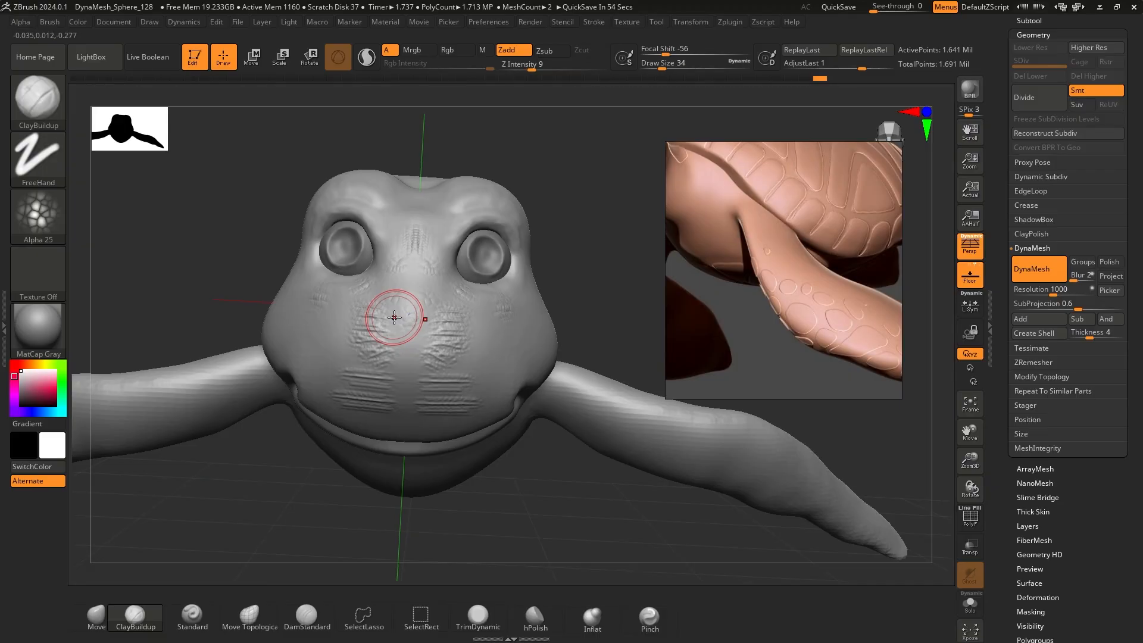
# Undo all the test alpha strokes on the nose, snout and cheeks
pyautogui.keyDown('shift'); pyautogui.moveTo(618, 253); pyautogui.dragTo(592, 212); pyautogui.keyUp('shift')
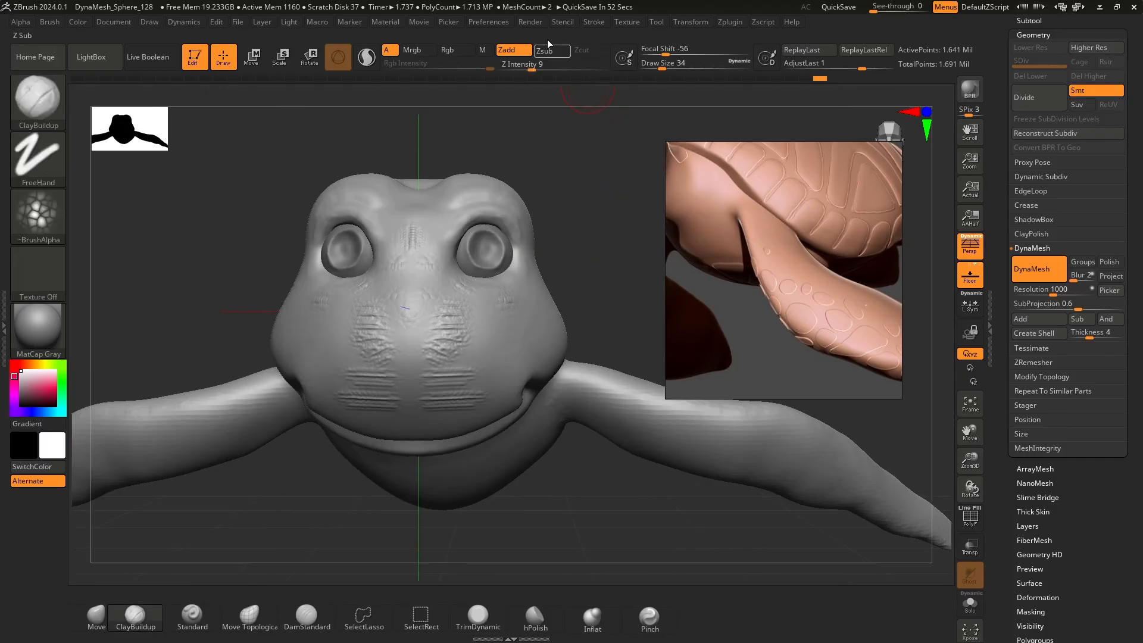
pyautogui.scroll(3, 396, 321)
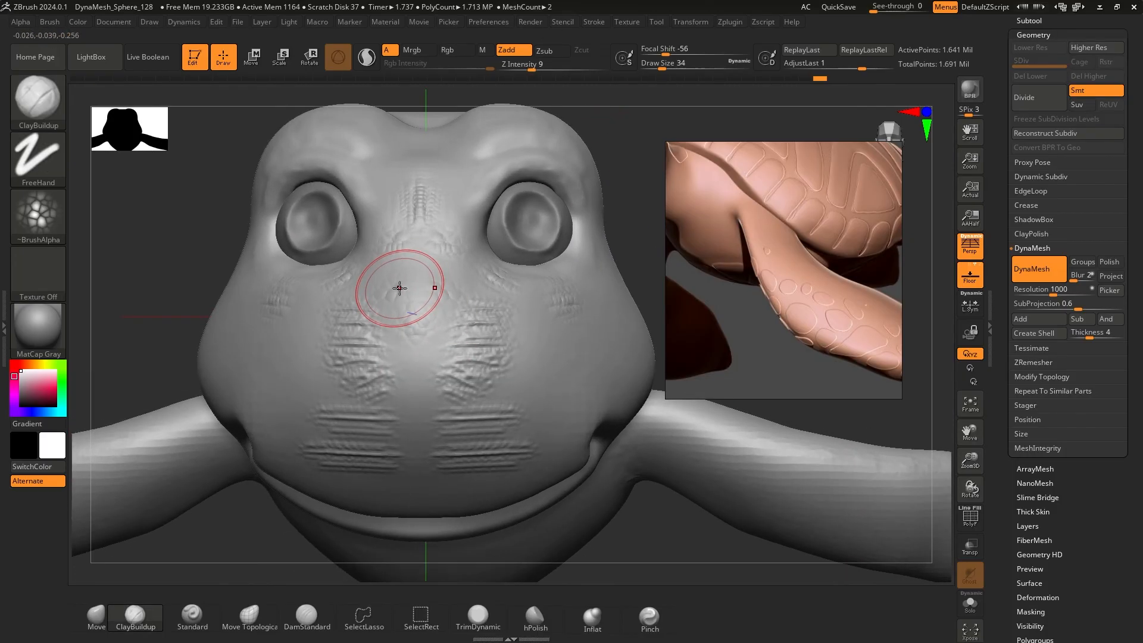
pyautogui.scroll(-4, 434, 358)
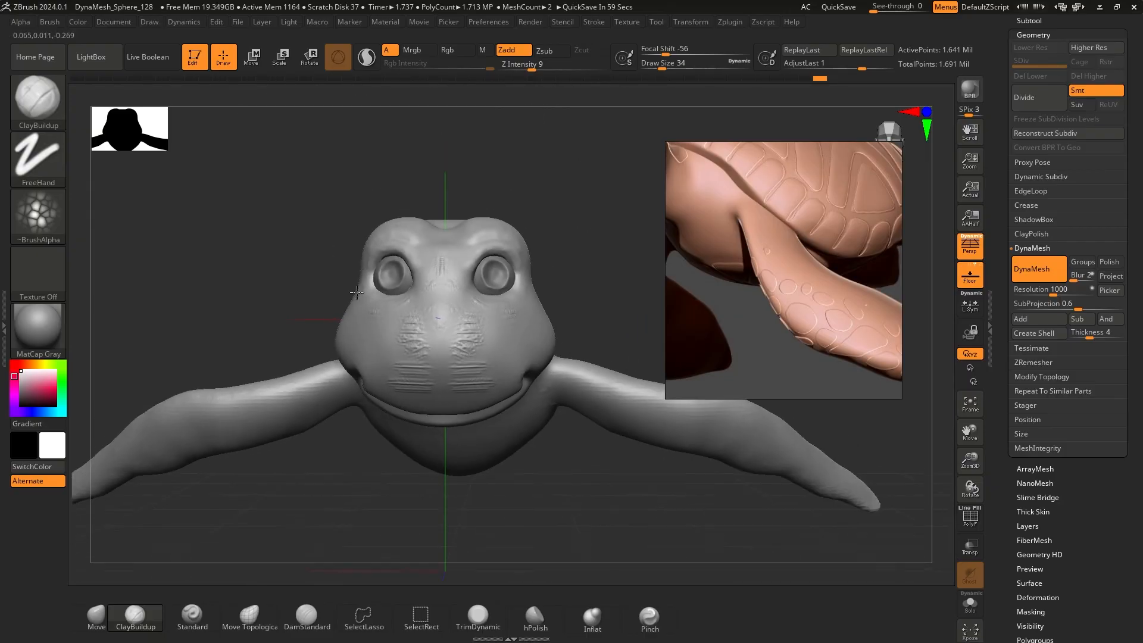
pyautogui.press('ctrl')
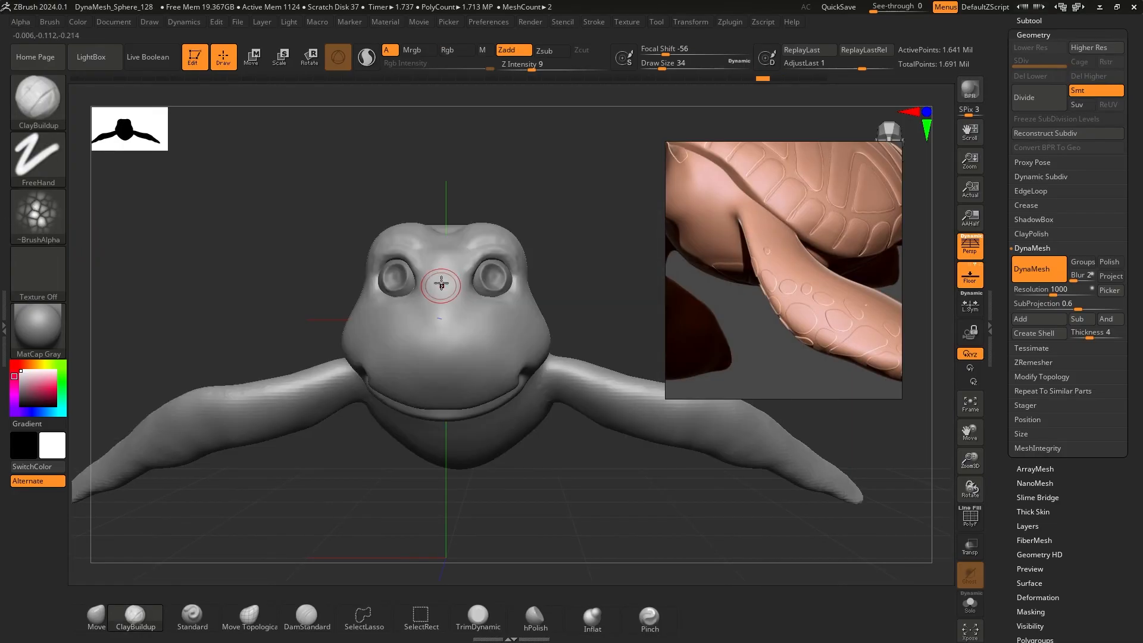
# Switch ClayBuildup to Alpha 08 and try it with freehand strokes on the cheek and nose
pyautogui.click(39, 217)
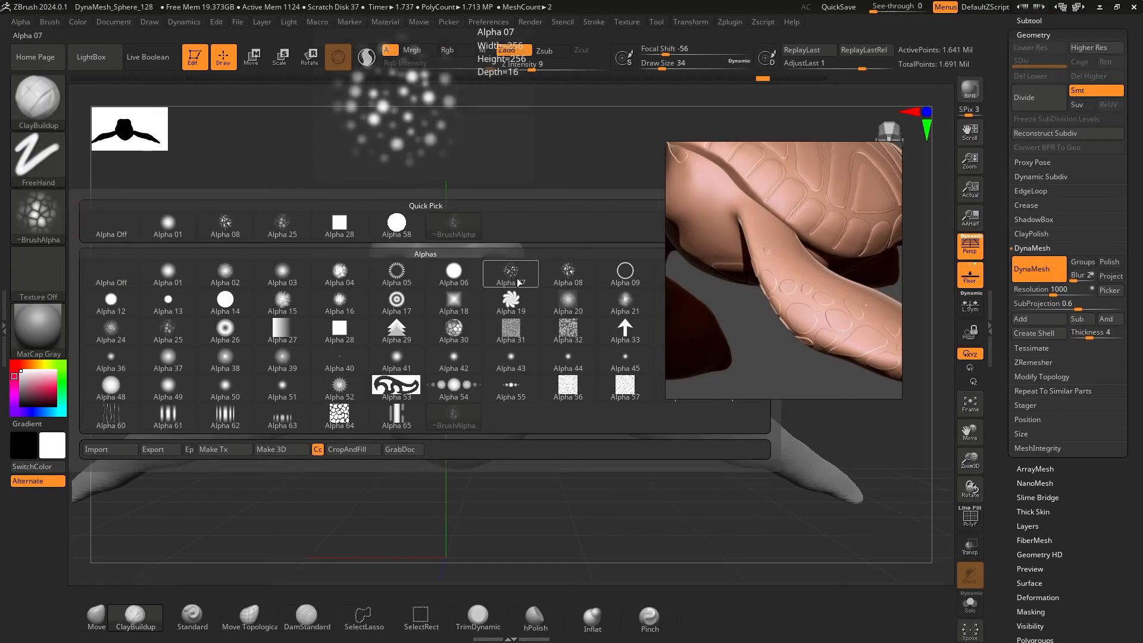
pyautogui.click(567, 275)
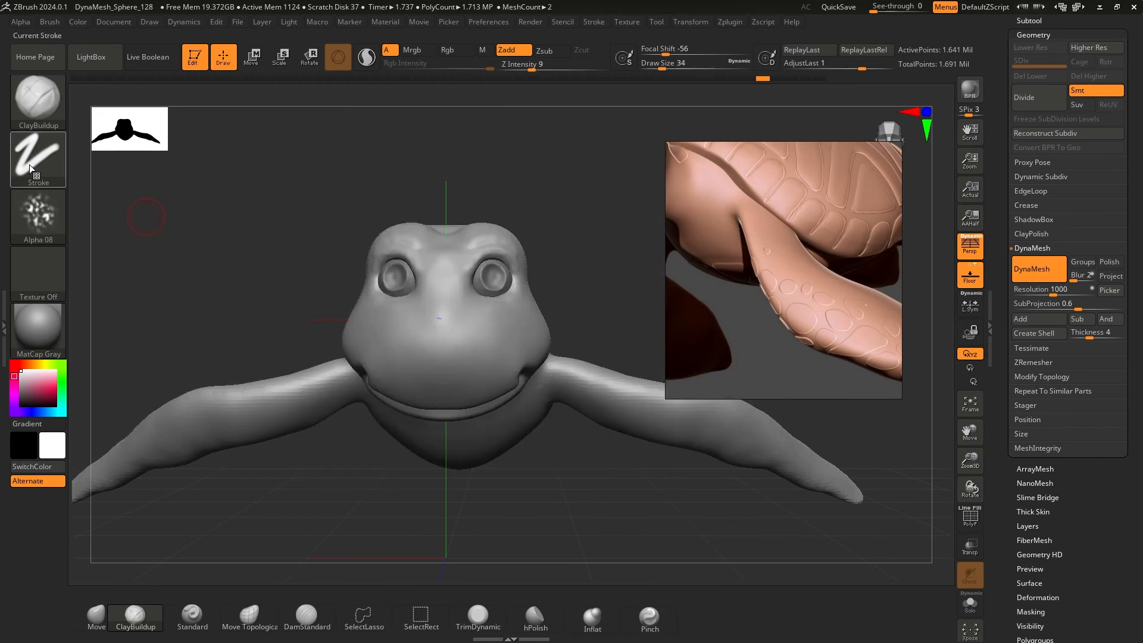
pyautogui.keyDown('alt'); pyautogui.moveTo(343, 276); pyautogui.dragTo(384, 298); pyautogui.keyUp('alt')
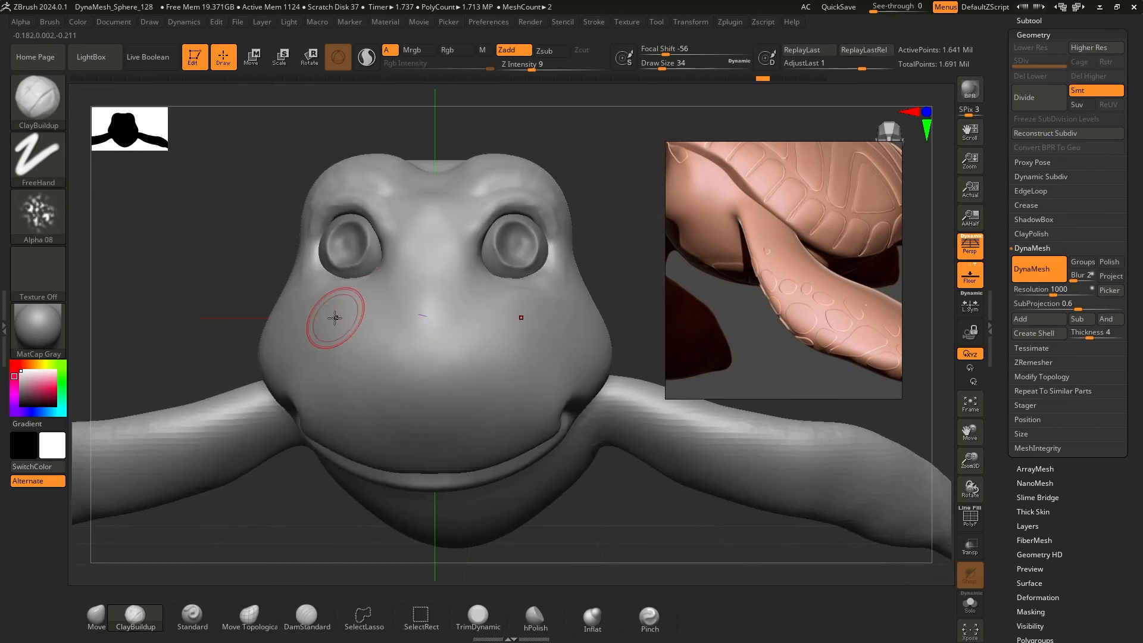
pyautogui.moveTo(331, 311)
pyautogui.mouseDown()
pyautogui.moveTo(390, 354)
pyautogui.moveTo(425, 443)
pyautogui.mouseUp()
pyautogui.moveTo(414, 262); pyautogui.dragTo(425, 235)
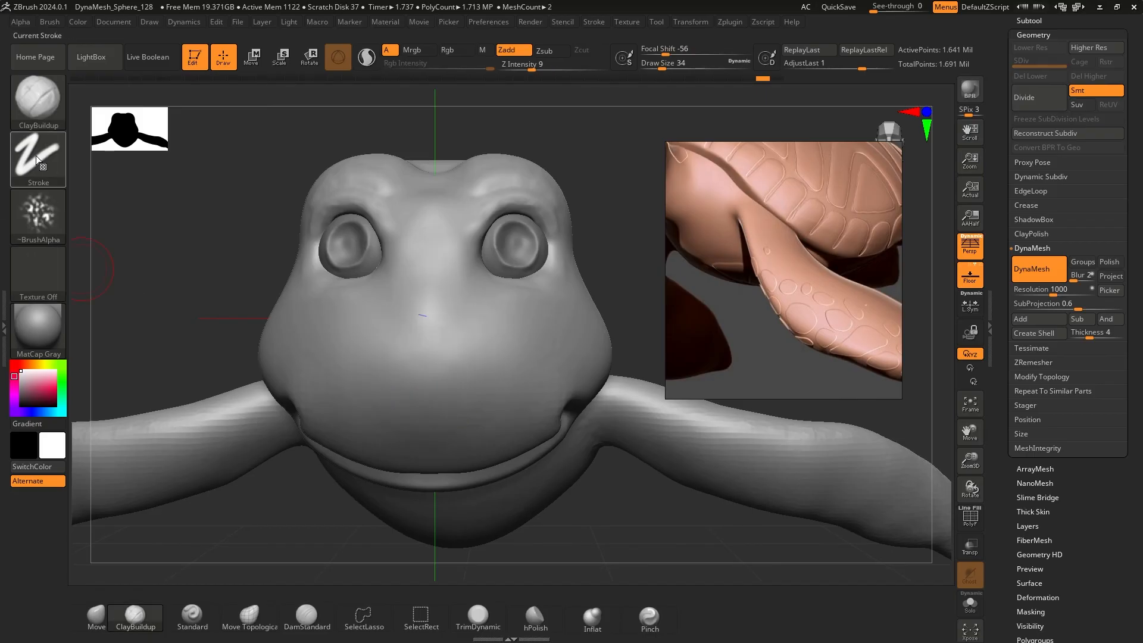
# Change the stroke to DragRect, stamp Alpha 08 across the nose, under the eyes and between them, and undo the last stamp
pyautogui.click(36, 157)
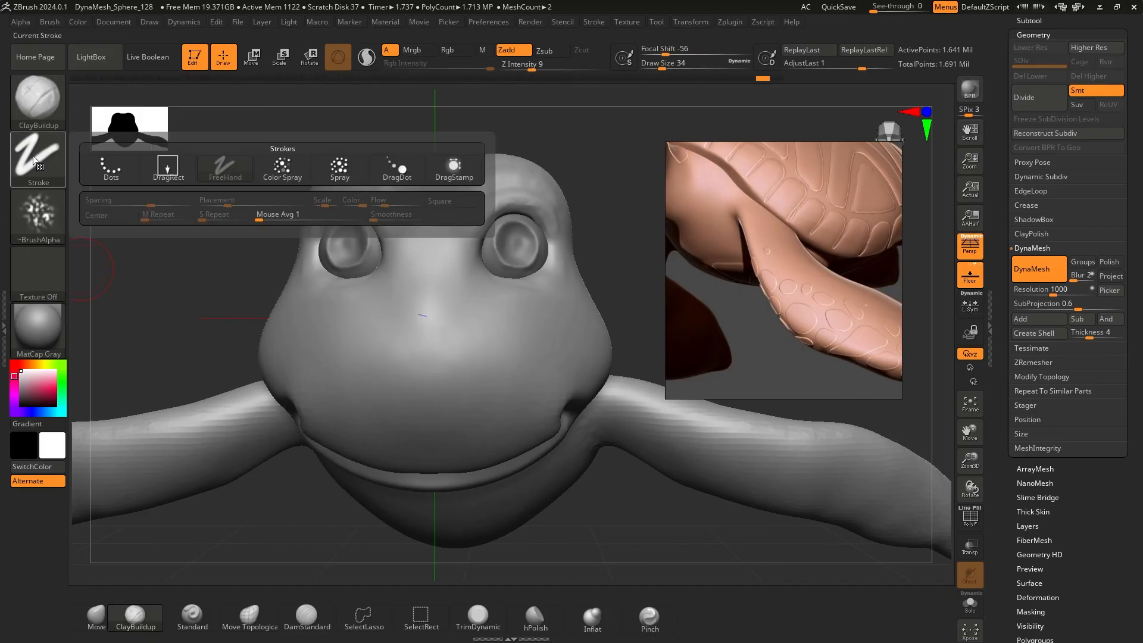
pyautogui.click(171, 174)
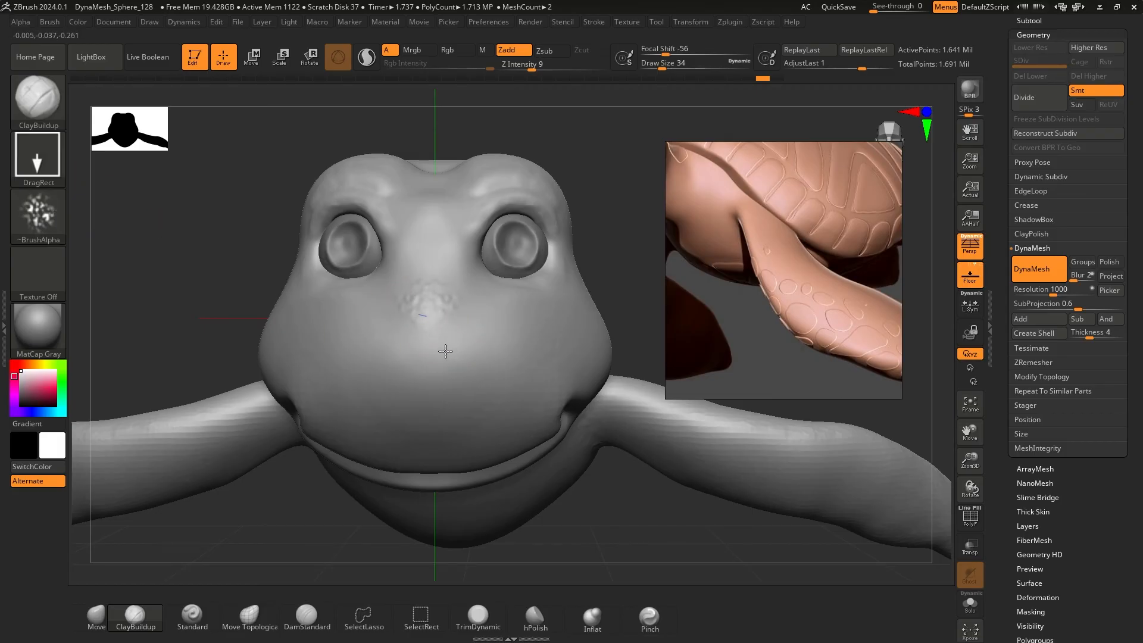
pyautogui.moveTo(623, 538); pyautogui.dragTo(584, 512)
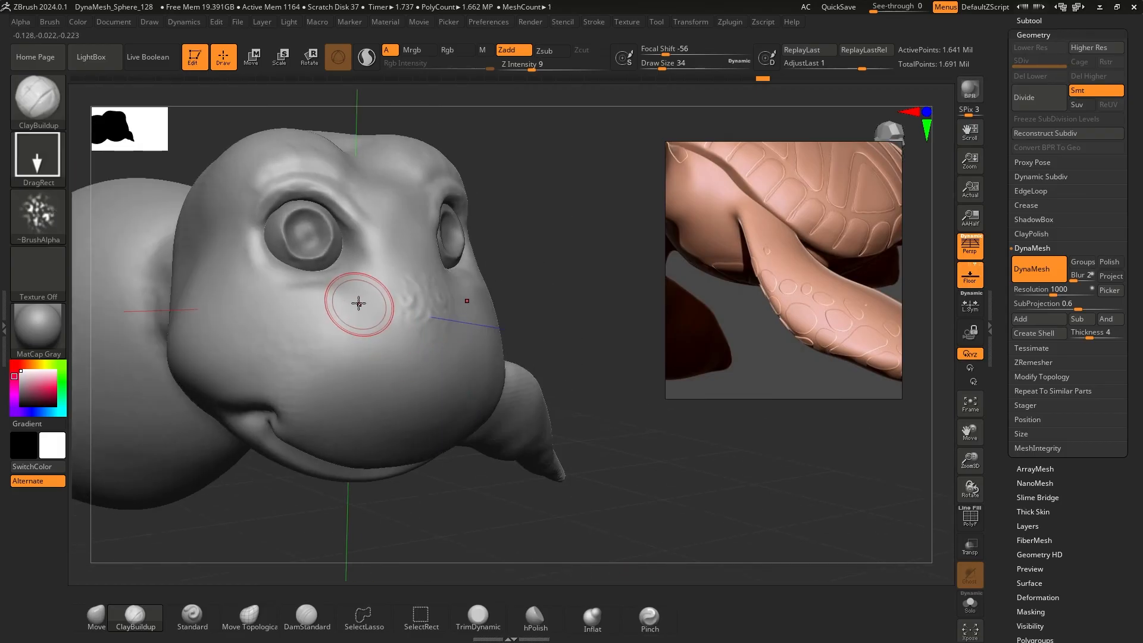
pyautogui.moveTo(360, 301); pyautogui.dragTo(371, 323)
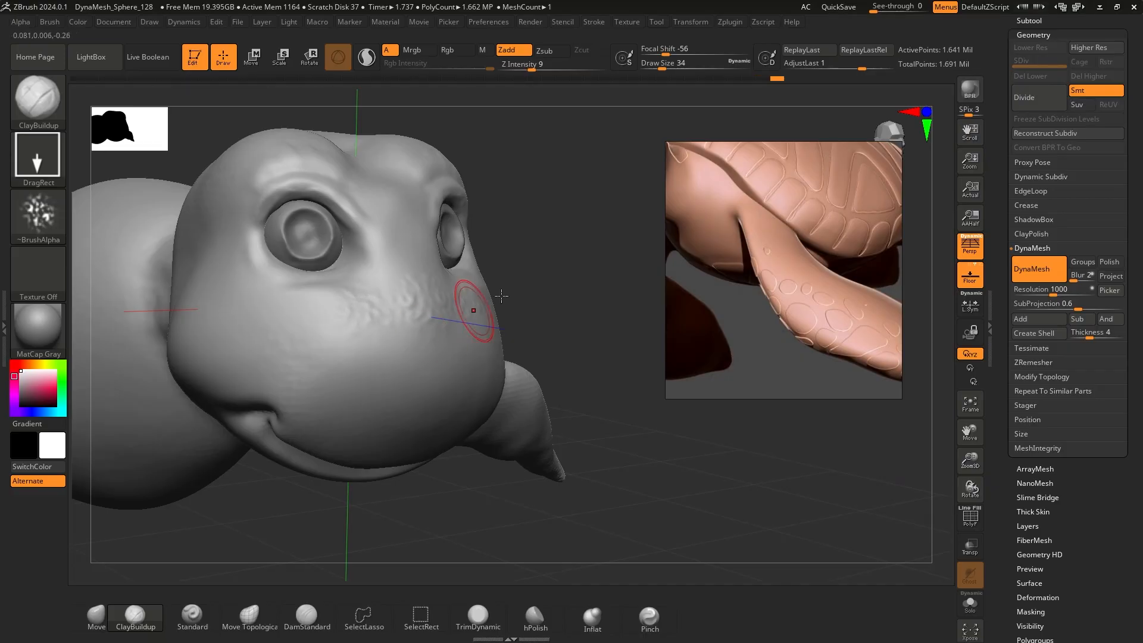
pyautogui.moveTo(501, 295); pyautogui.dragTo(362, 259)
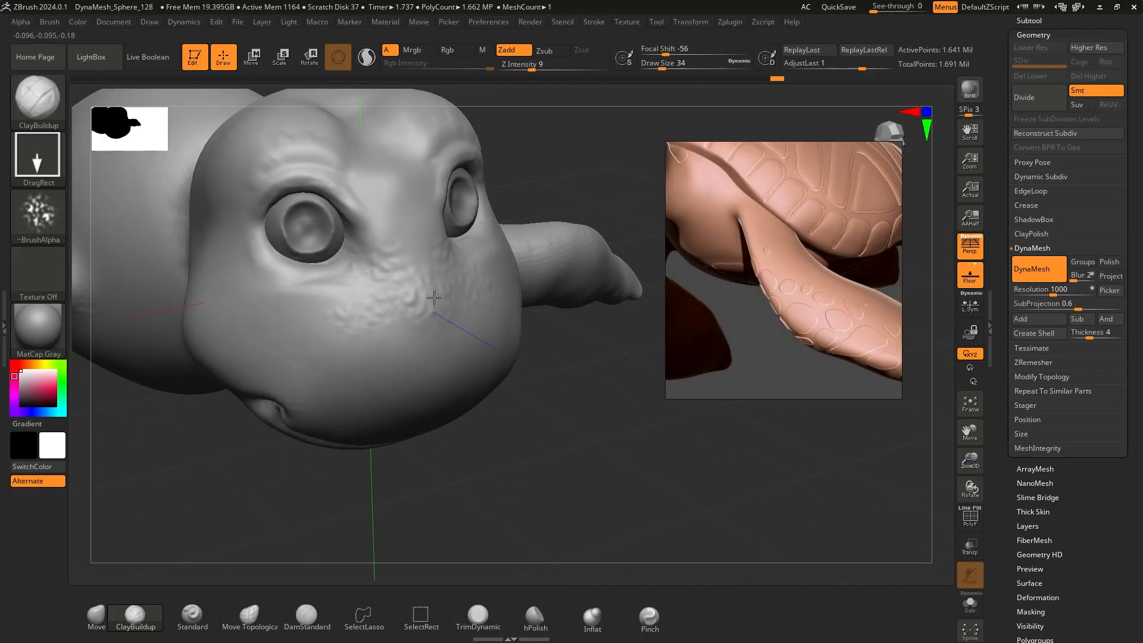
pyautogui.moveTo(434, 297)
pyautogui.mouseDown()
pyautogui.moveTo(494, 250)
pyautogui.moveTo(597, 204)
pyautogui.moveTo(387, 296)
pyautogui.moveTo(403, 341)
pyautogui.mouseUp()
pyautogui.moveTo(570, 198); pyautogui.dragTo(371, 338)
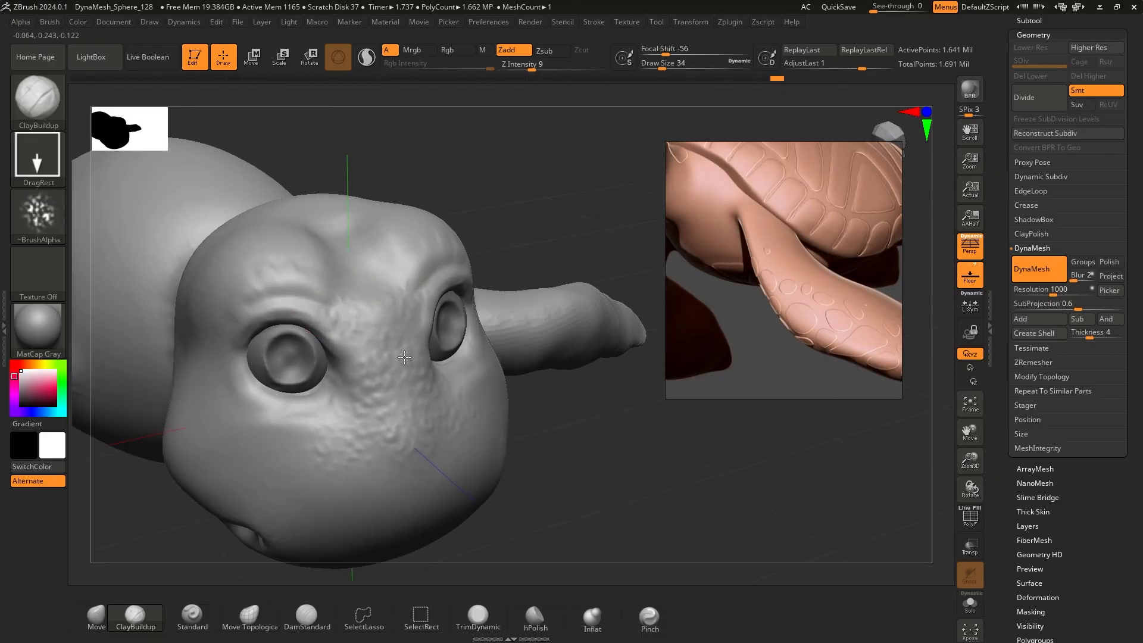
pyautogui.hotkey('ctrl', 'z')
# Reduce the draw size to 14 and stamp fine Alpha 08 texture along the upper eyelids and inner eye corners
pyautogui.keyDown('alt'); pyautogui.moveTo(528, 207); pyautogui.dragTo(598, 208); pyautogui.keyUp('alt')
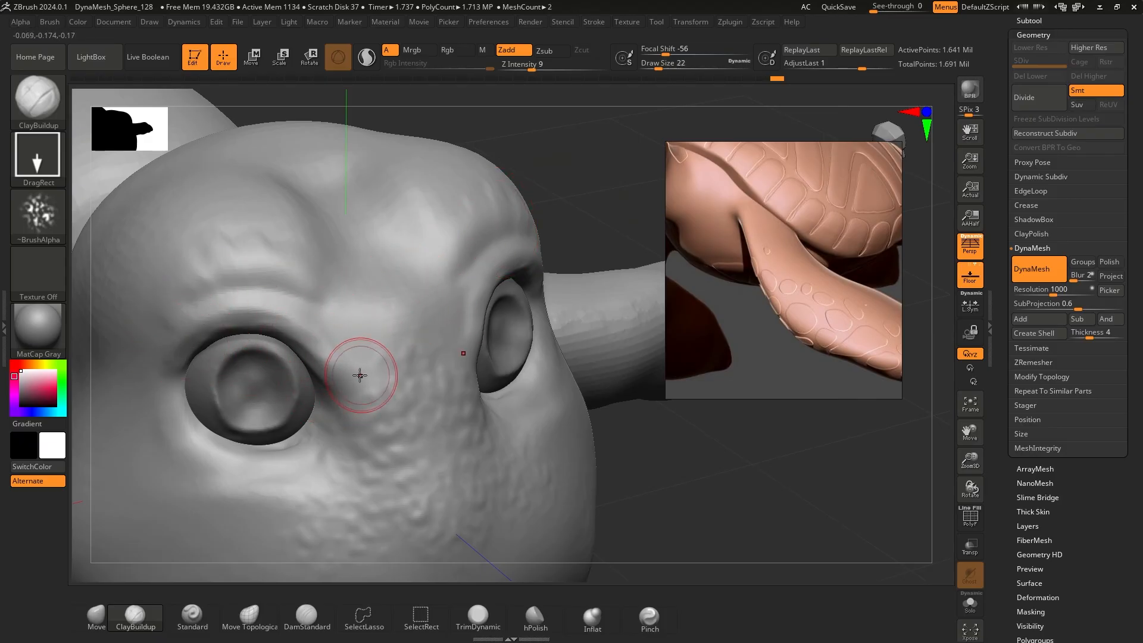
pyautogui.press('[')
pyautogui.press('[')
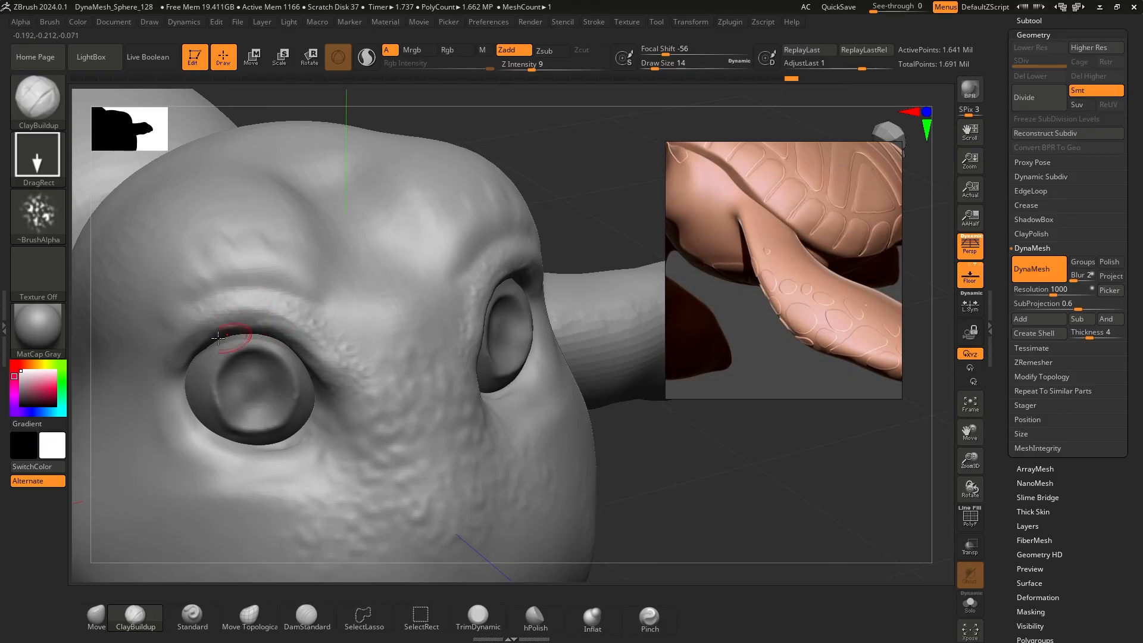
pyautogui.keyDown('alt'); pyautogui.moveTo(357, 298); pyautogui.dragTo(295, 253, button='right'); pyautogui.keyUp('alt')
pyautogui.keyDown('shift'); pyautogui.moveTo(590, 349); pyautogui.dragTo(541, 363, button='right'); pyautogui.keyUp('shift')
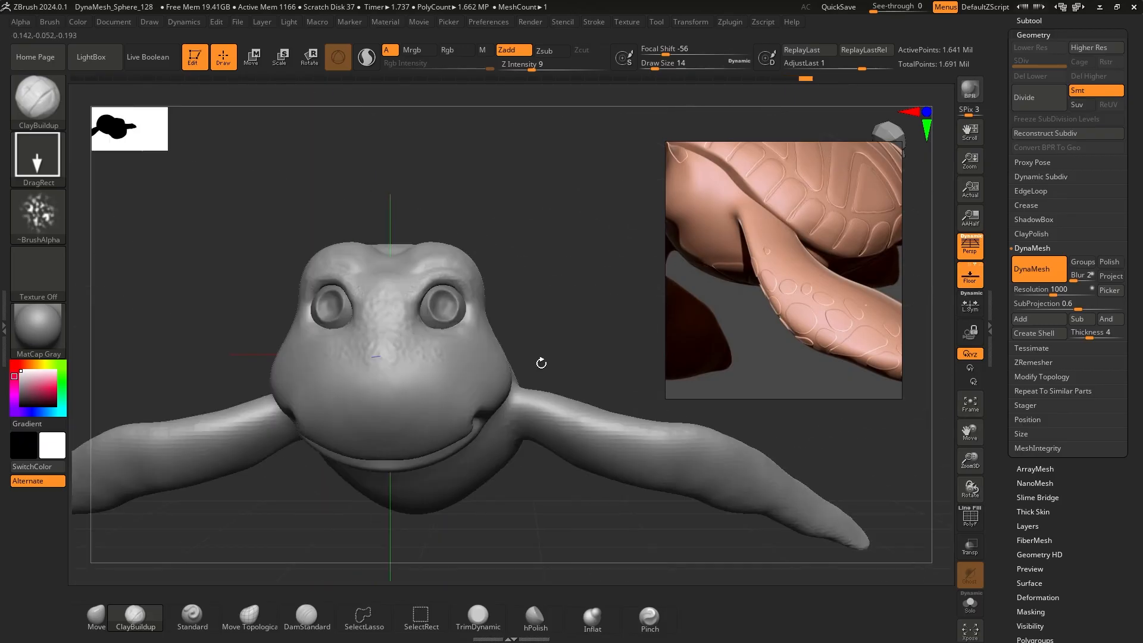
# Raise the draw size to 30 and fill in the Alpha 08 texture on the bridge between the eyes
pyautogui.keyDown('alt'); pyautogui.moveTo(564, 271); pyautogui.dragTo(604, 310, button='right'); pyautogui.keyUp('alt')
pyautogui.moveTo(363, 302)
pyautogui.mouseDown()
pyautogui.moveTo(391, 302)
pyautogui.moveTo(352, 304)
pyautogui.moveTo(359, 293)
pyautogui.moveTo(402, 326)
pyautogui.mouseUp()
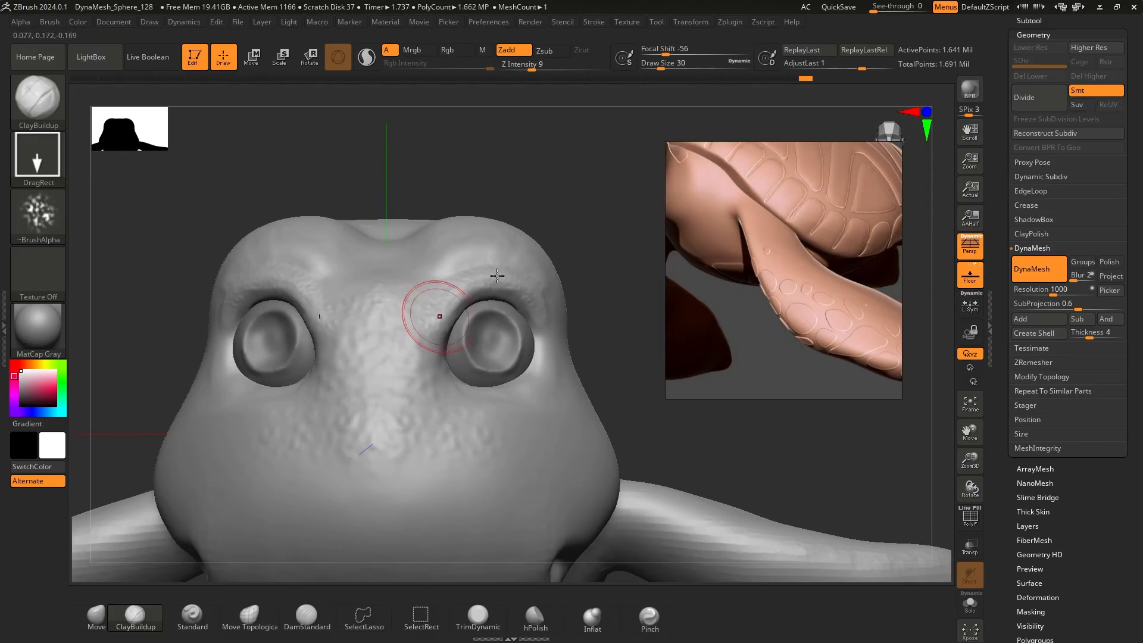
pyautogui.moveTo(497, 275); pyautogui.dragTo(536, 237, button='right')
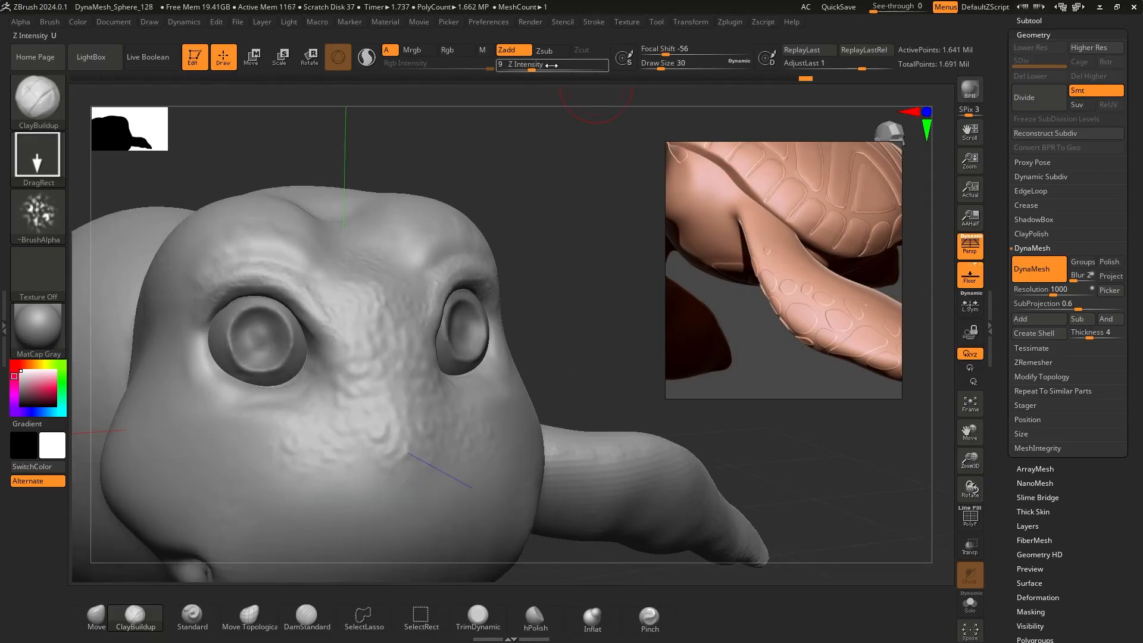
# Set Z Intensity to 44 and stamp stronger Alpha 08 bumps over the cheeks and the front of the snout
pyautogui.moveTo(551, 65); pyautogui.dragTo(570, 66)
pyautogui.moveTo(310, 452)
pyautogui.mouseDown()
pyautogui.moveTo(345, 485)
pyautogui.moveTo(394, 499)
pyautogui.mouseUp()
pyautogui.moveTo(572, 336); pyautogui.dragTo(385, 412)
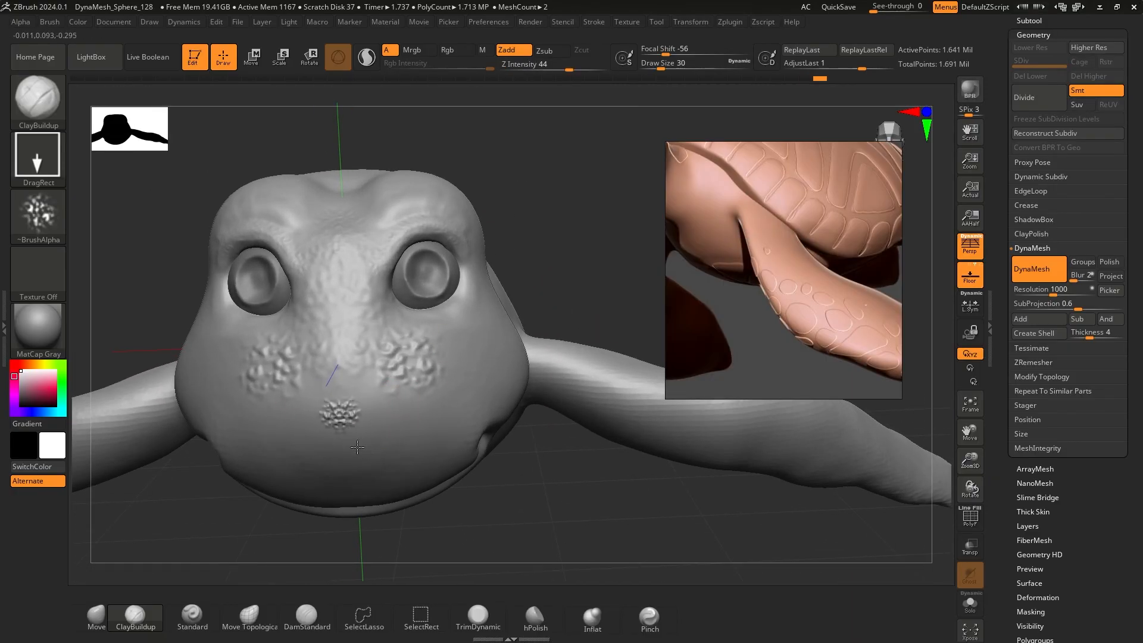
pyautogui.moveTo(595, 250); pyautogui.dragTo(469, 369)
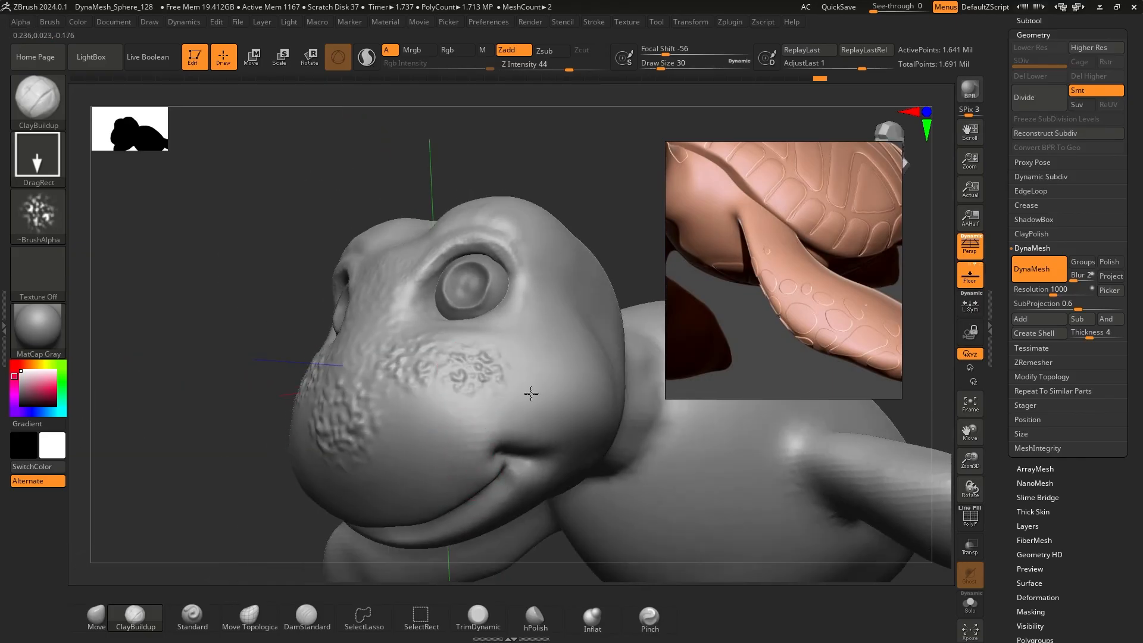
pyautogui.moveTo(530, 396)
pyautogui.mouseDown()
pyautogui.moveTo(472, 429)
pyautogui.moveTo(416, 417)
pyautogui.mouseUp()
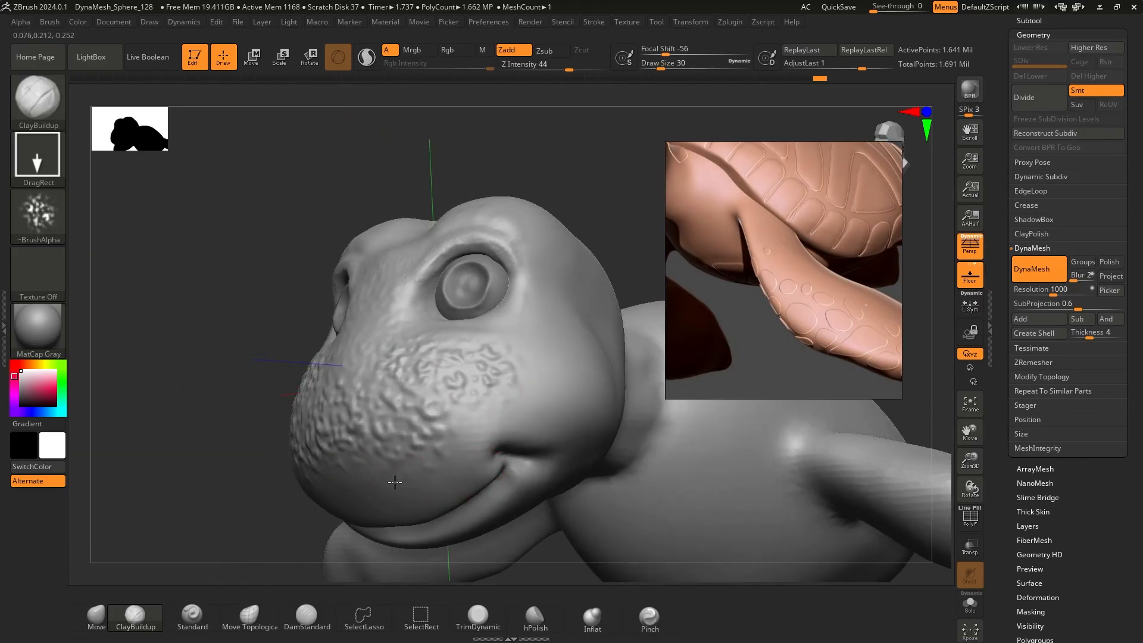
pyautogui.moveTo(394, 482); pyautogui.dragTo(333, 476)
# Stamp Alpha 08 bumps over both brows, the forehead groove and the top of the head
pyautogui.moveTo(238, 297)
pyautogui.mouseDown()
pyautogui.moveTo(179, 232)
pyautogui.moveTo(422, 282)
pyautogui.moveTo(516, 199)
pyautogui.moveTo(485, 199)
pyautogui.moveTo(270, 278)
pyautogui.moveTo(250, 258)
pyautogui.moveTo(306, 263)
pyautogui.moveTo(277, 289)
pyautogui.mouseUp()
pyautogui.moveTo(556, 454)
pyautogui.mouseDown()
pyautogui.moveTo(585, 424)
pyautogui.moveTo(417, 310)
pyautogui.mouseUp()
pyautogui.moveTo(280, 262); pyautogui.dragTo(361, 310)
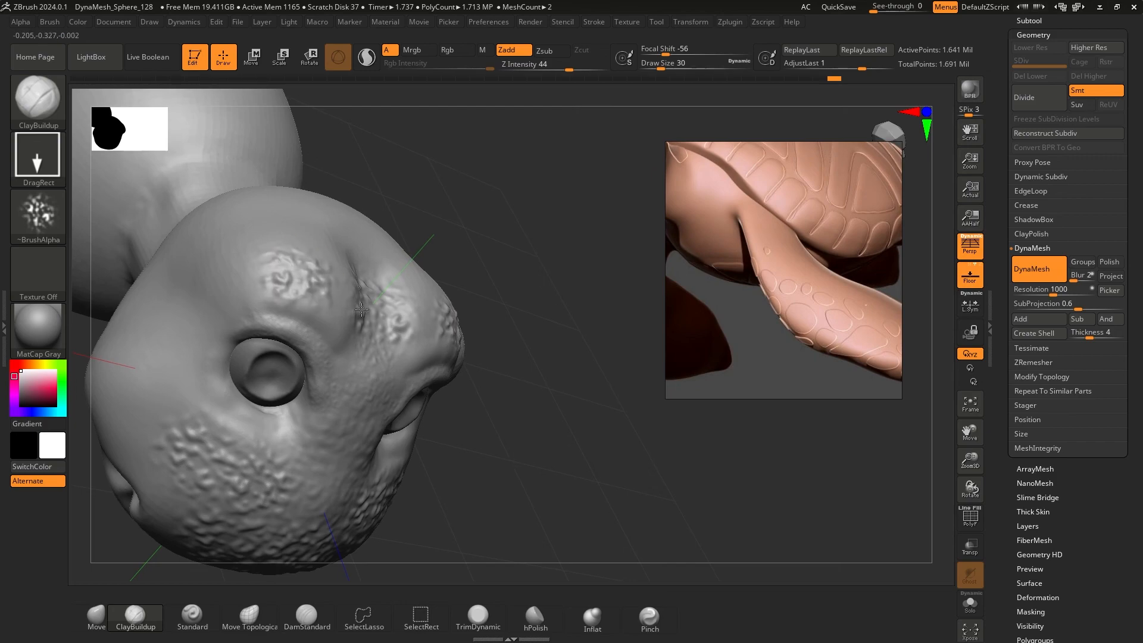
pyautogui.moveTo(497, 230); pyautogui.dragTo(470, 235)
pyautogui.moveTo(387, 220)
pyautogui.mouseDown()
pyautogui.moveTo(357, 243)
pyautogui.moveTo(428, 290)
pyautogui.mouseUp()
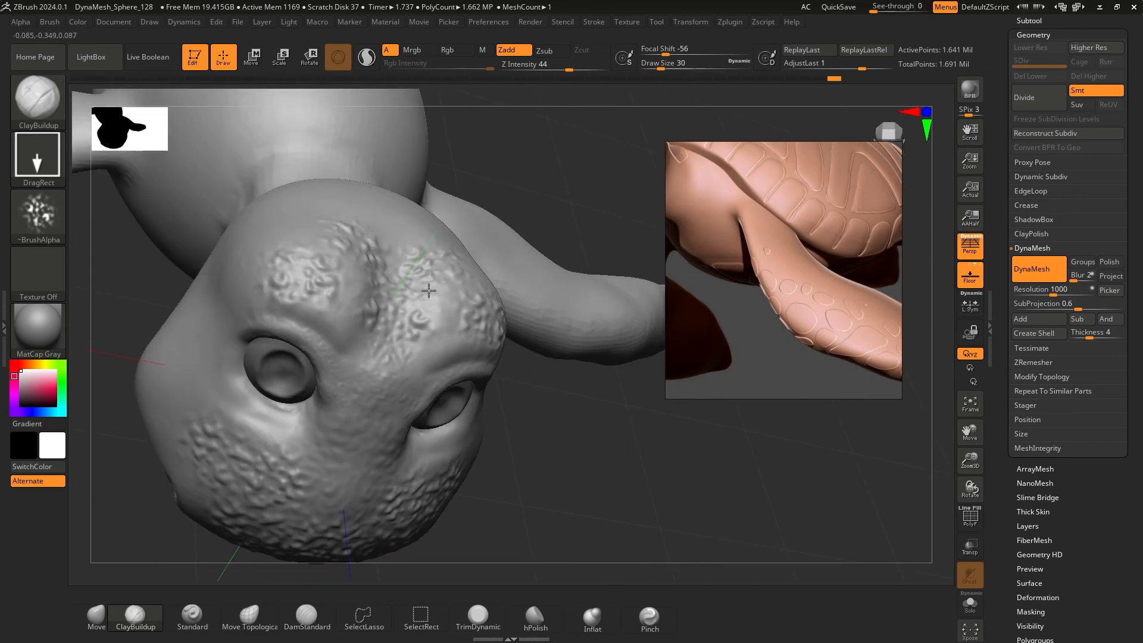
pyautogui.moveTo(546, 191)
pyautogui.mouseDown()
pyautogui.moveTo(528, 285)
pyautogui.moveTo(581, 286)
pyautogui.moveTo(377, 322)
pyautogui.moveTo(418, 283)
pyautogui.moveTo(492, 327)
pyautogui.mouseUp()
pyautogui.moveTo(564, 437); pyautogui.dragTo(523, 359)
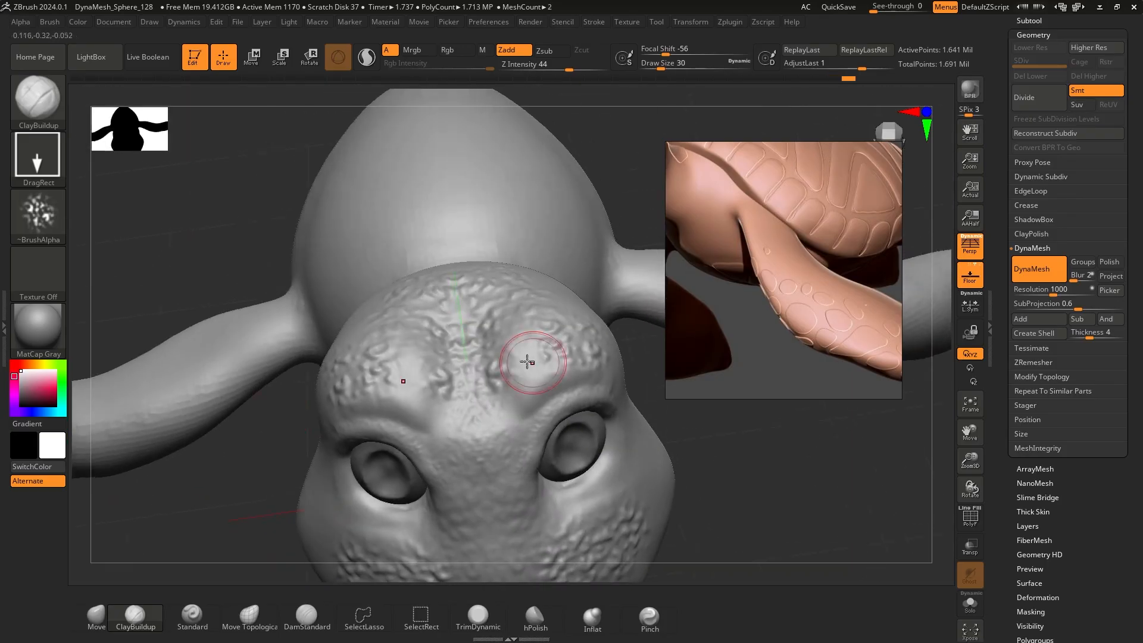
# Try an Alpha 08 stamp behind the eye, undo it, and check the head and neck on the reference
pyautogui.moveTo(252, 434); pyautogui.dragTo(408, 339)
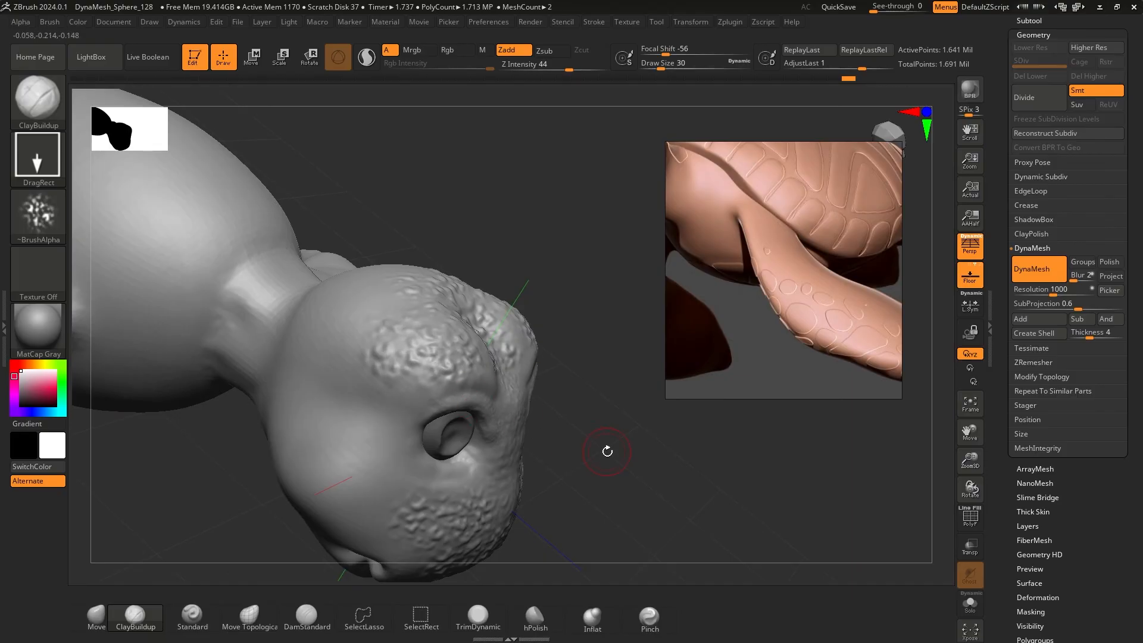
pyautogui.moveTo(607, 451)
pyautogui.mouseDown()
pyautogui.moveTo(549, 377)
pyautogui.moveTo(334, 301)
pyautogui.moveTo(344, 344)
pyautogui.mouseUp()
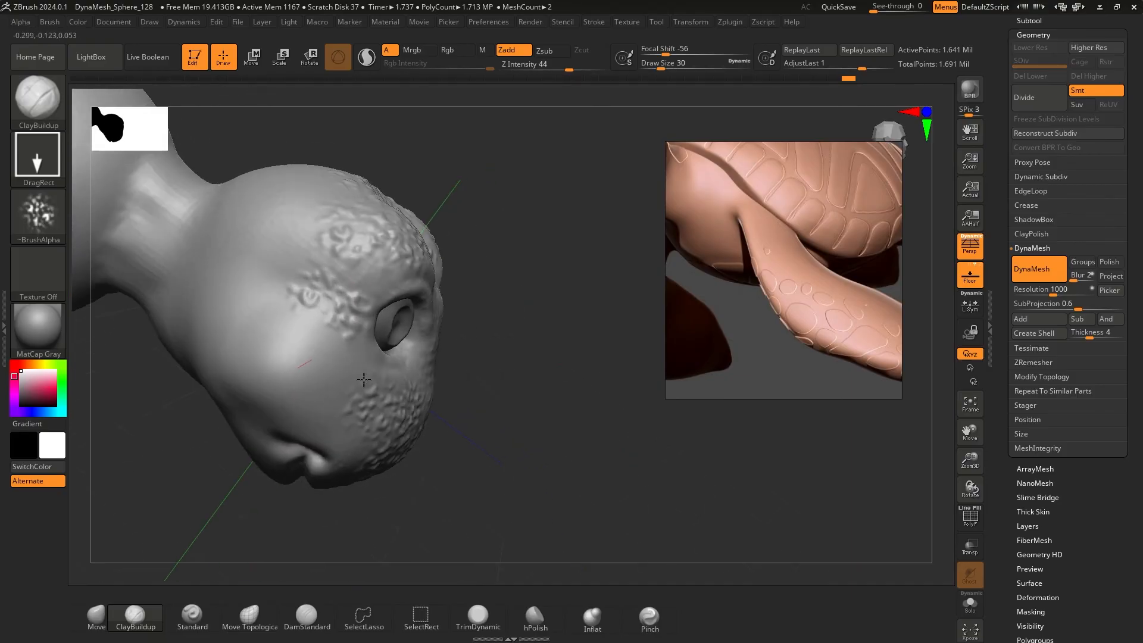
pyautogui.moveTo(535, 369); pyautogui.dragTo(593, 390)
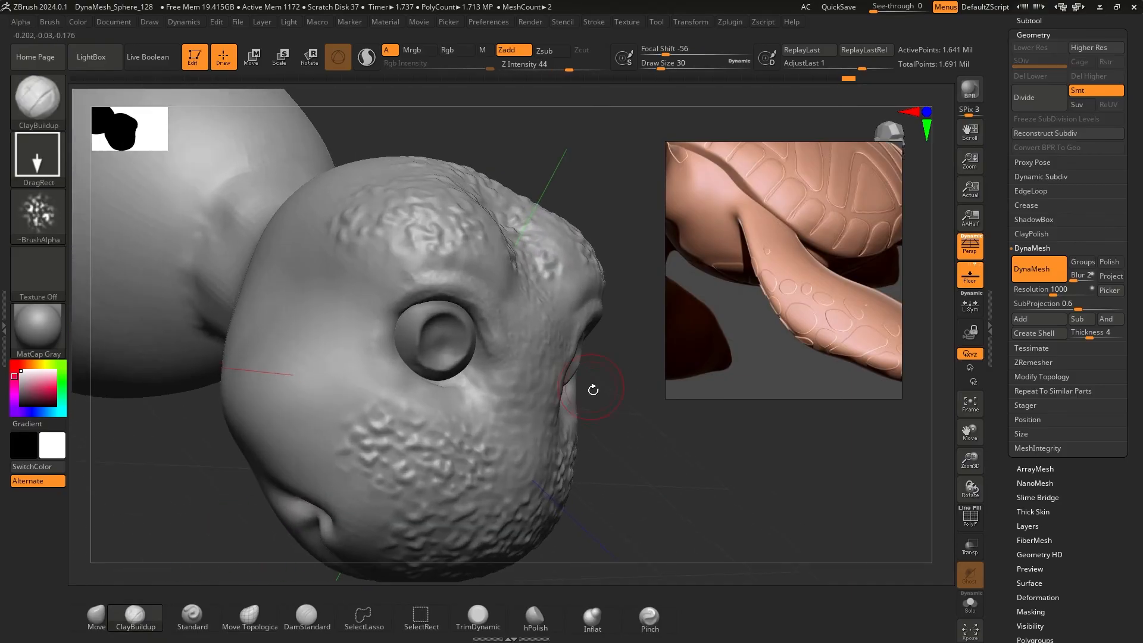
pyautogui.click(771, 291)
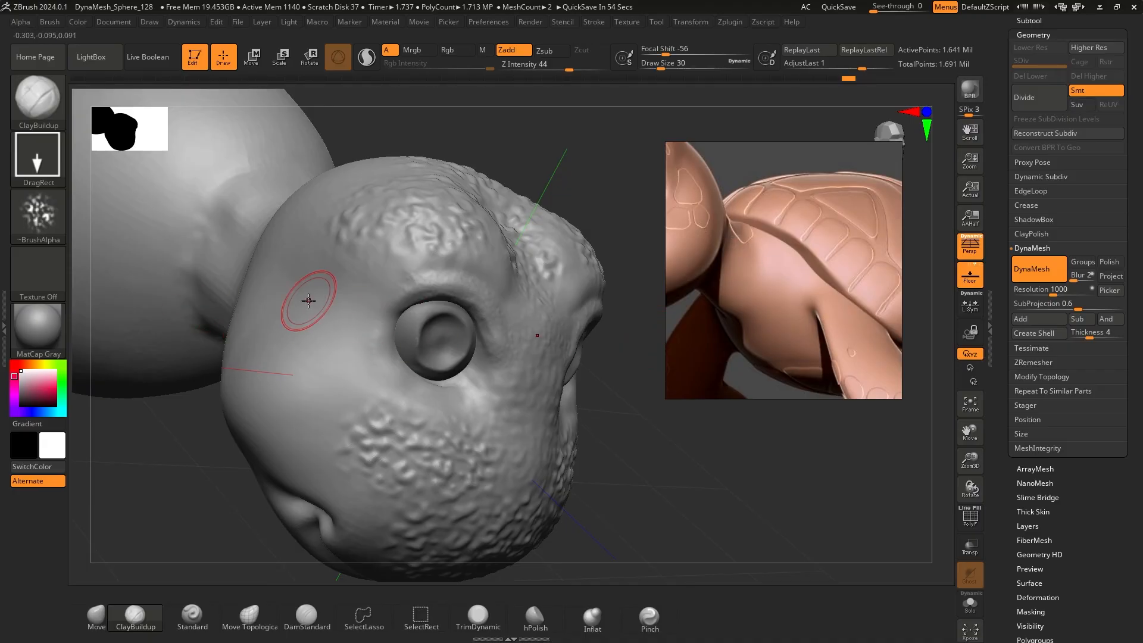
# Reduce the draw size to 14, undo the trial stamps, and texture behind the eye with Alpha 08 at Z Intensity 20
pyautogui.press('[')
pyautogui.press('[')
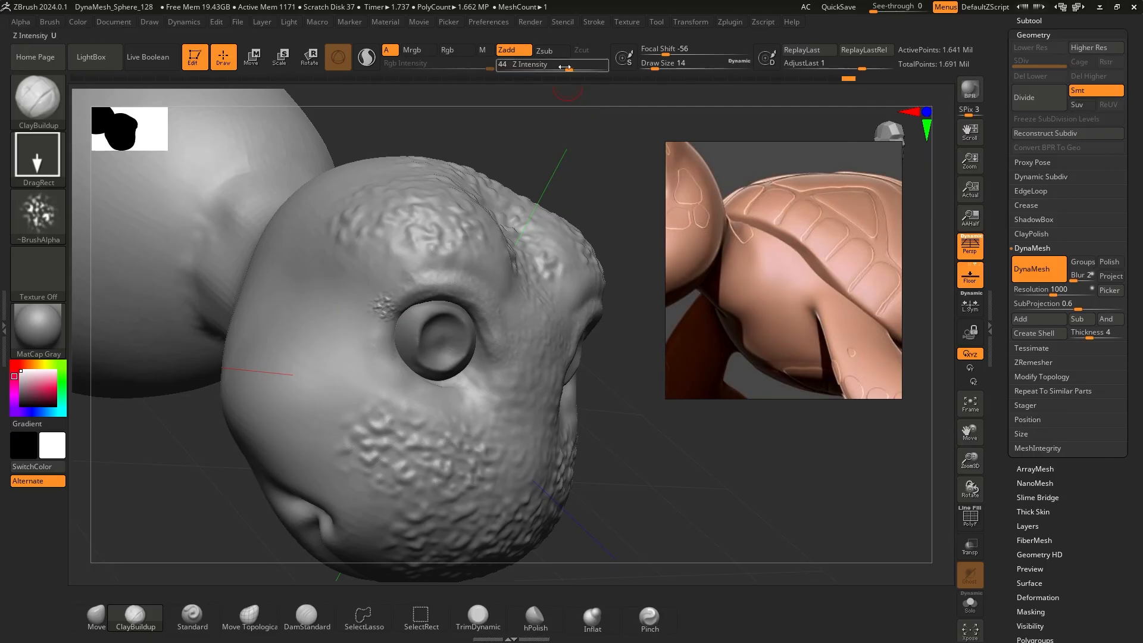
pyautogui.moveTo(568, 70); pyautogui.dragTo(560, 69)
pyautogui.moveTo(392, 302); pyautogui.dragTo(395, 302)
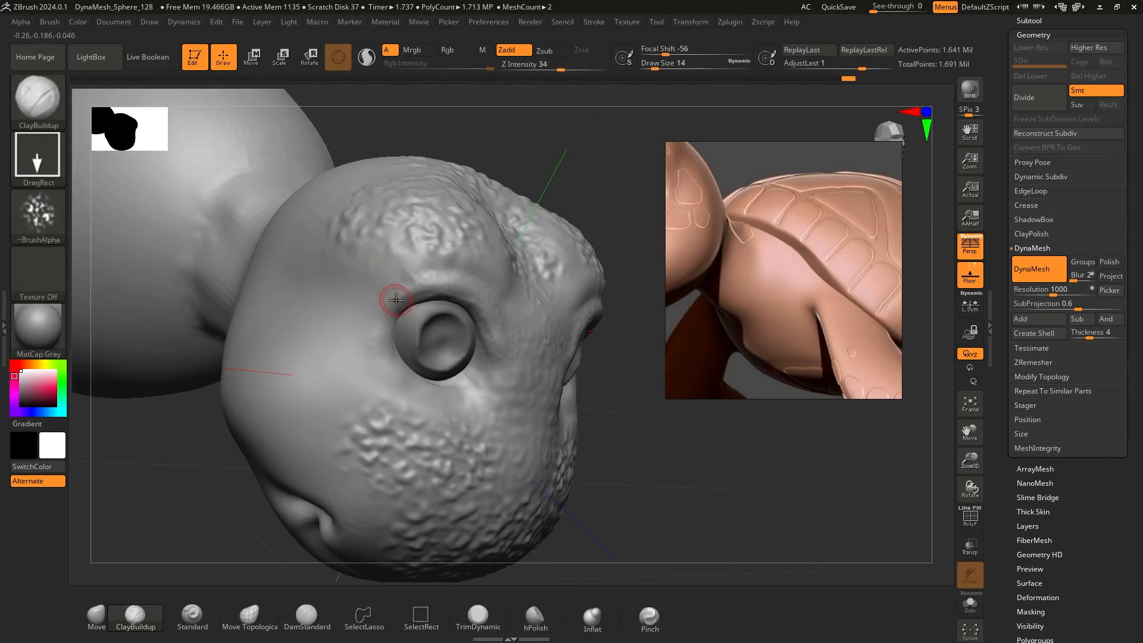
pyautogui.click(545, 69)
pyautogui.hotkey('ctrl', 'z')
# Set the draw size to 30 and Z Intensity to 27, and stamp Alpha 08 bumps behind and above the eye
pyautogui.press(']')
pyautogui.press(']')
pyautogui.press(']')
pyautogui.press(']')
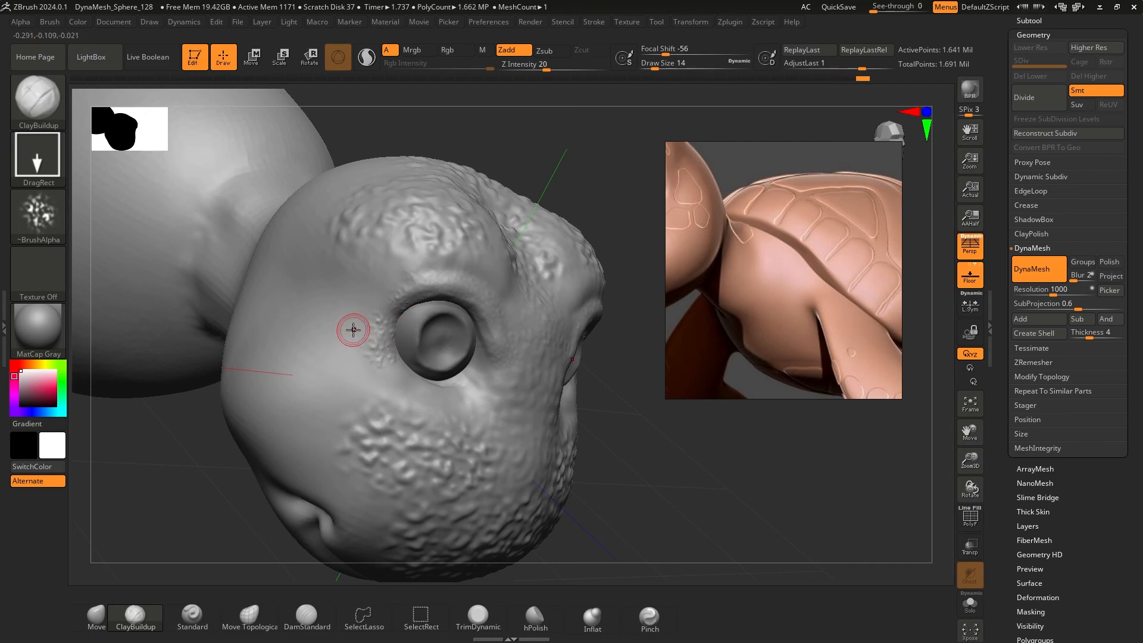
pyautogui.moveTo(546, 69); pyautogui.dragTo(554, 69)
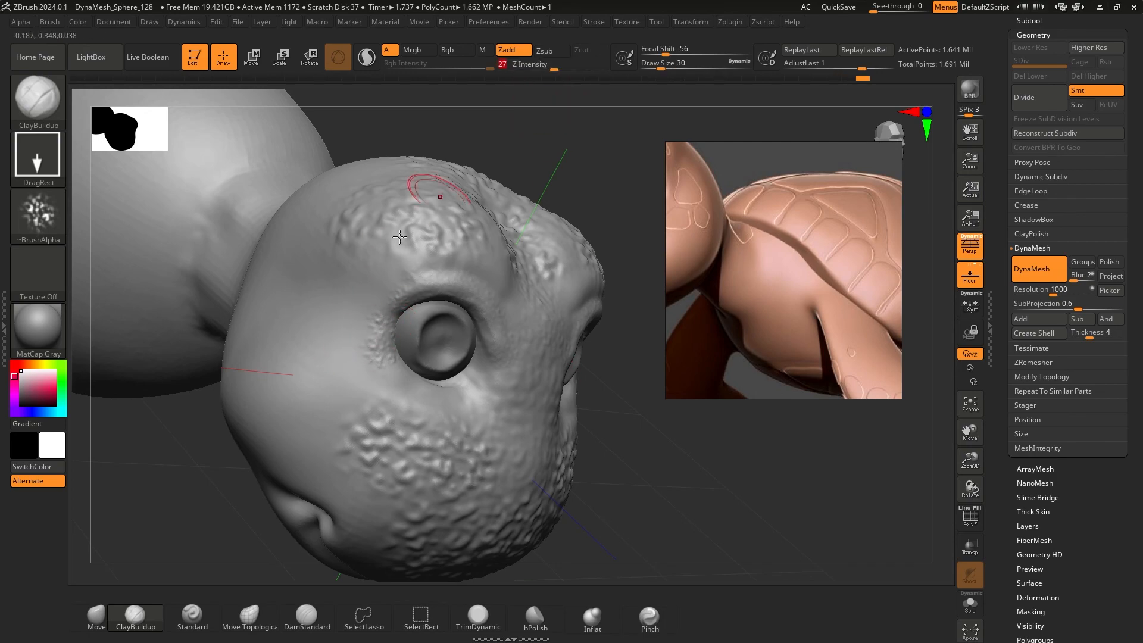
pyautogui.moveTo(339, 327)
pyautogui.mouseDown()
pyautogui.moveTo(374, 342)
pyautogui.moveTo(301, 319)
pyautogui.moveTo(347, 349)
pyautogui.mouseUp()
pyautogui.moveTo(256, 308); pyautogui.dragTo(336, 359)
pyautogui.moveTo(684, 477)
pyautogui.mouseDown()
pyautogui.moveTo(762, 483)
pyautogui.moveTo(574, 416)
pyautogui.moveTo(381, 310)
pyautogui.mouseUp()
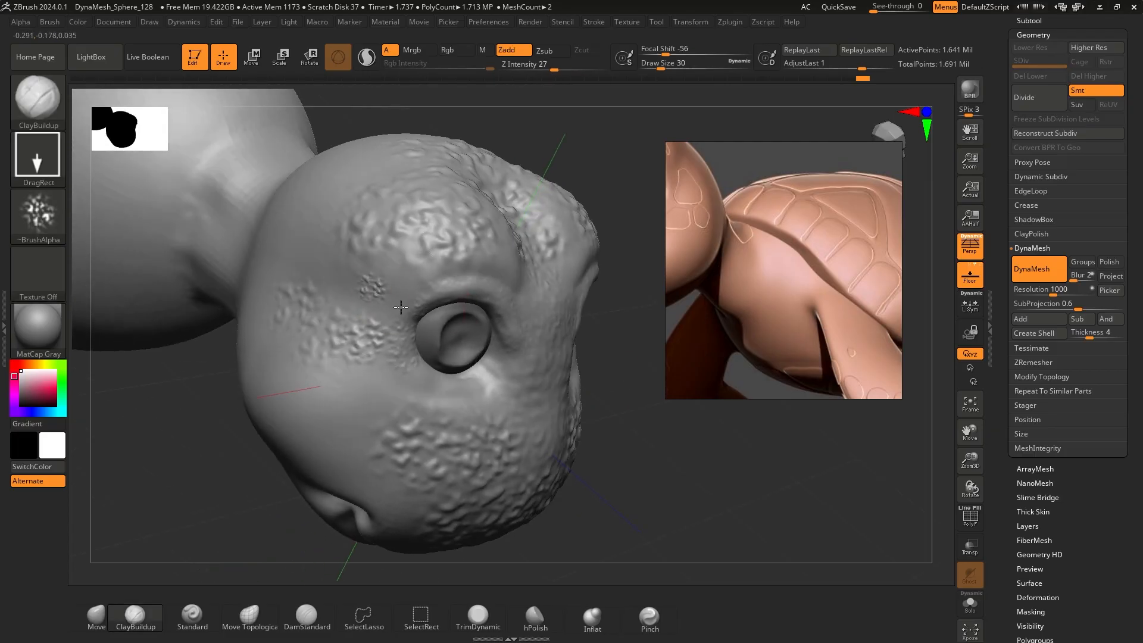
# Try Alpha 60 crease stamps on the chest and belly, and undo them
pyautogui.moveTo(661, 434)
pyautogui.mouseDown()
pyautogui.moveTo(626, 420)
pyautogui.moveTo(601, 387)
pyautogui.mouseUp()
pyautogui.moveTo(601, 387); pyautogui.dragTo(567, 411)
pyautogui.moveTo(573, 306); pyautogui.dragTo(451, 206)
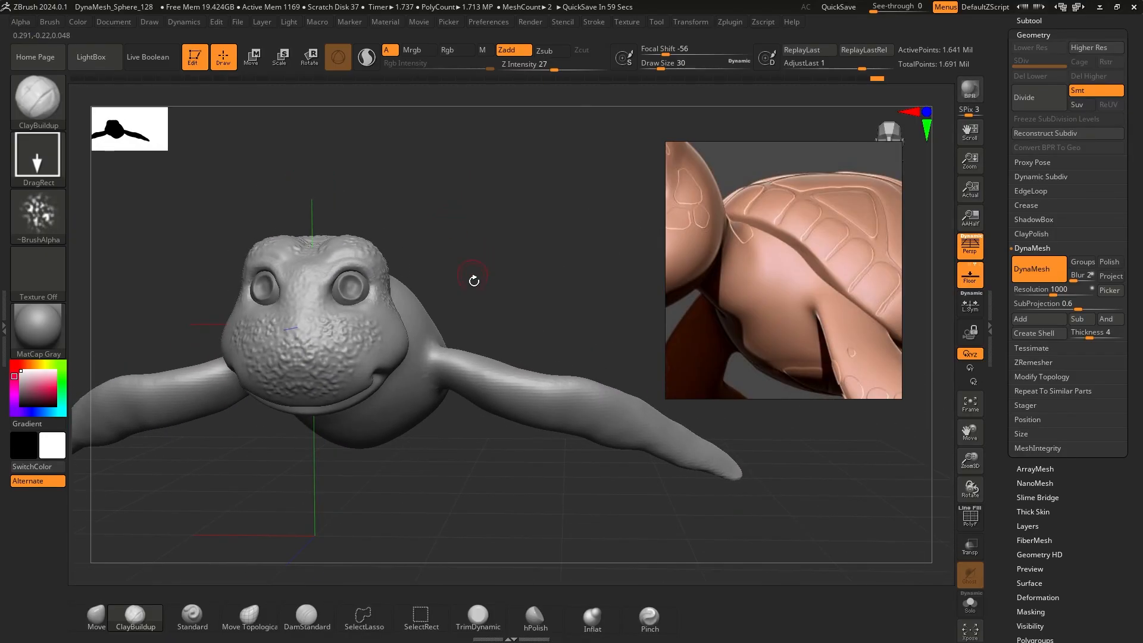
pyautogui.click(38, 214)
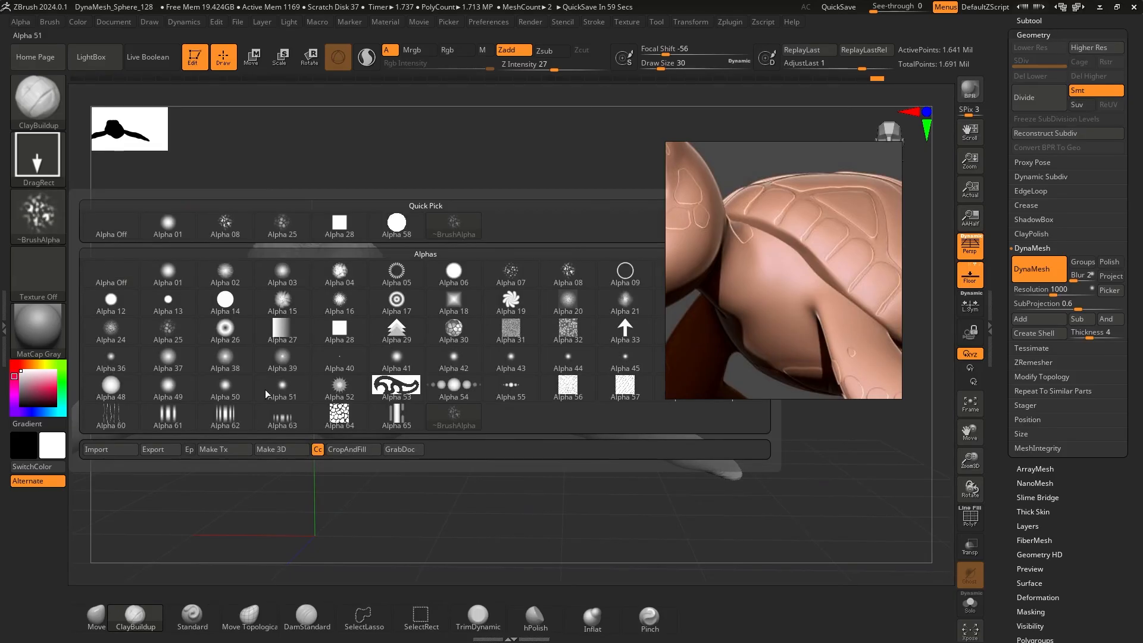
pyautogui.click(111, 416)
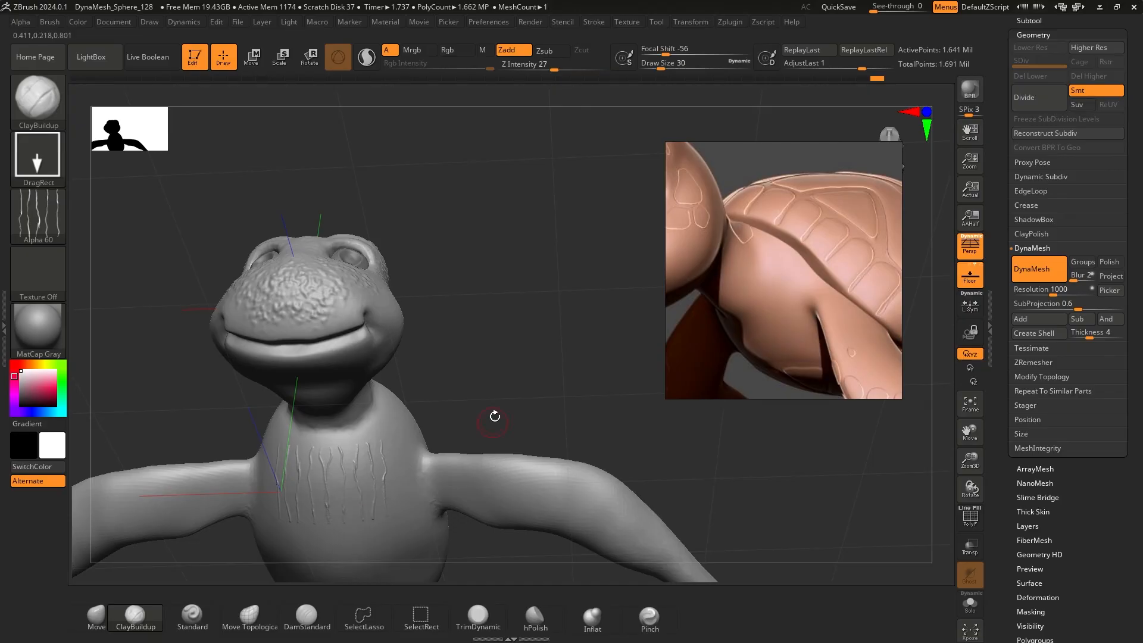
pyautogui.moveTo(492, 413)
pyautogui.mouseDown()
pyautogui.moveTo(403, 237)
pyautogui.moveTo(366, 306)
pyautogui.mouseUp()
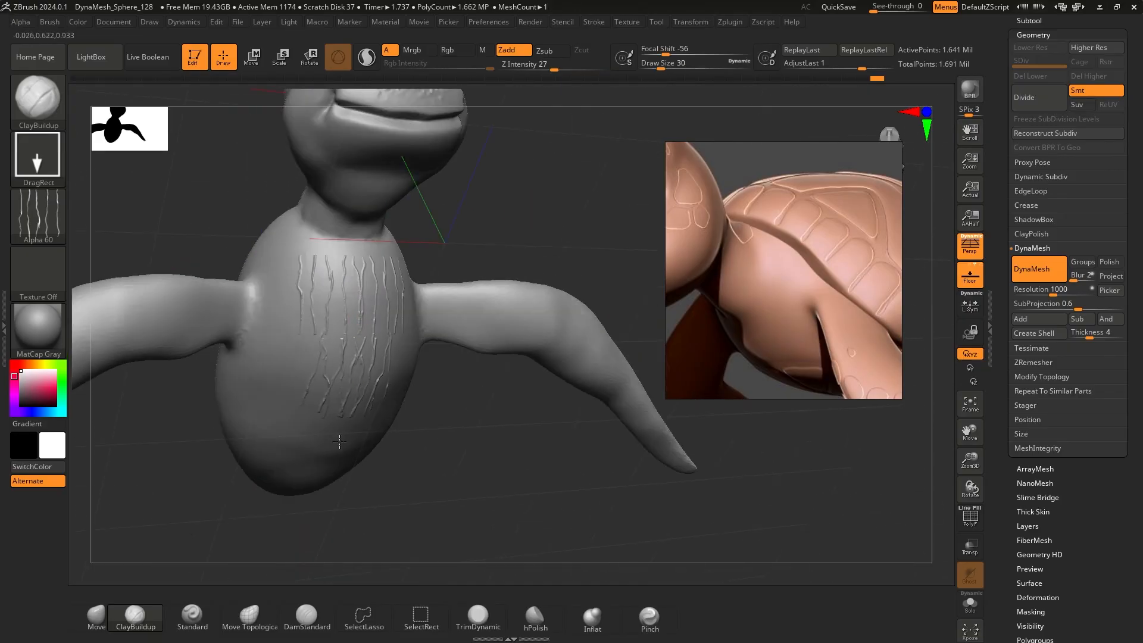
pyautogui.keyDown('shift'); pyautogui.moveTo(462, 477); pyautogui.dragTo(441, 476); pyautogui.keyUp('shift')
pyautogui.press('ctrl')
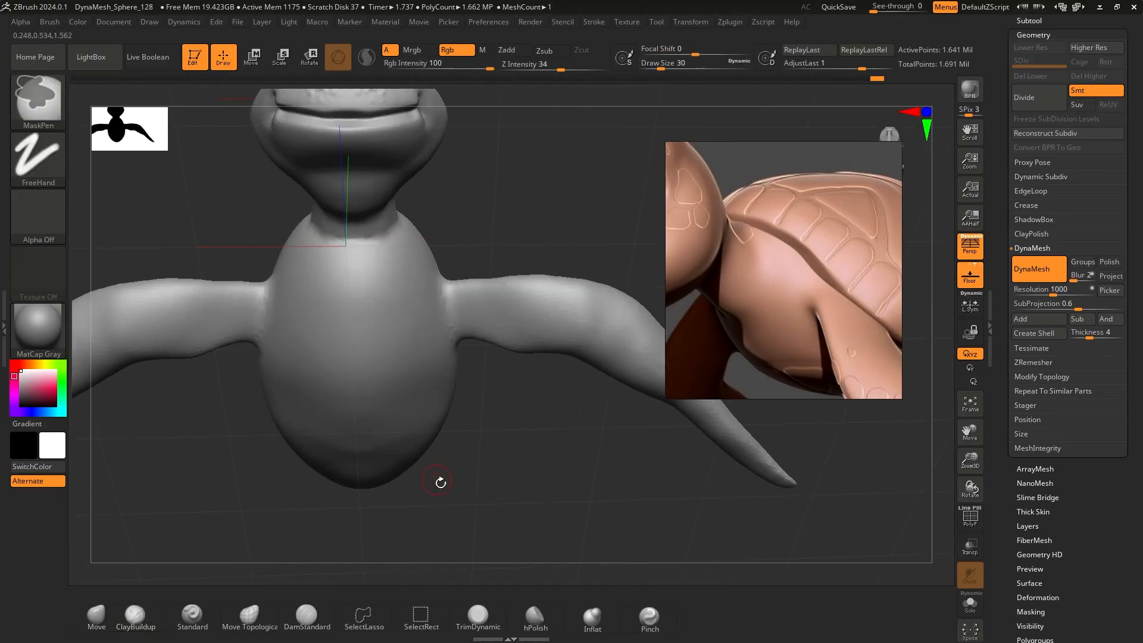
pyautogui.hotkey('ctrl', 'z')
# Choose Alpha 25 for the ClayBuildup brush and switch it from Rgb painting to Zadd sculpting
pyautogui.click(37, 223)
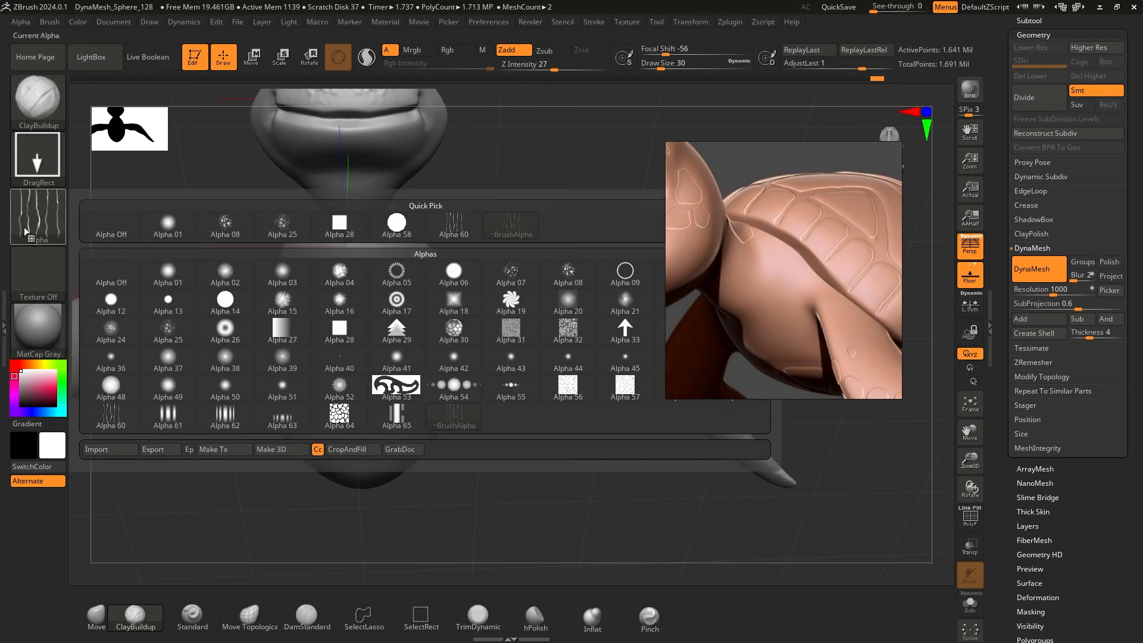
pyautogui.click(289, 311)
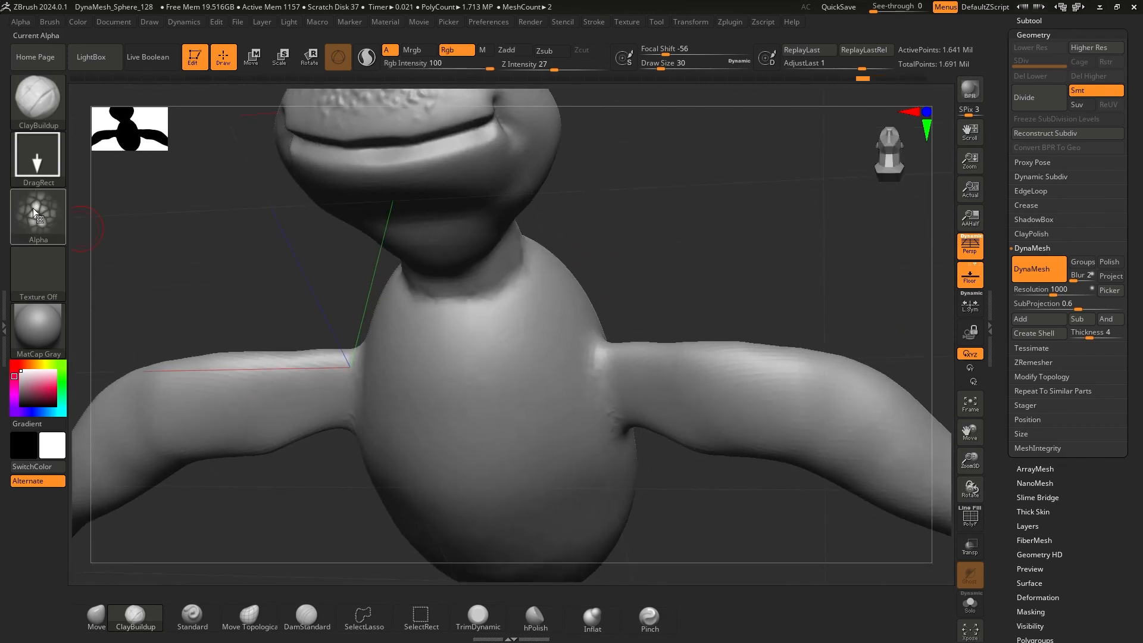
pyautogui.click(34, 213)
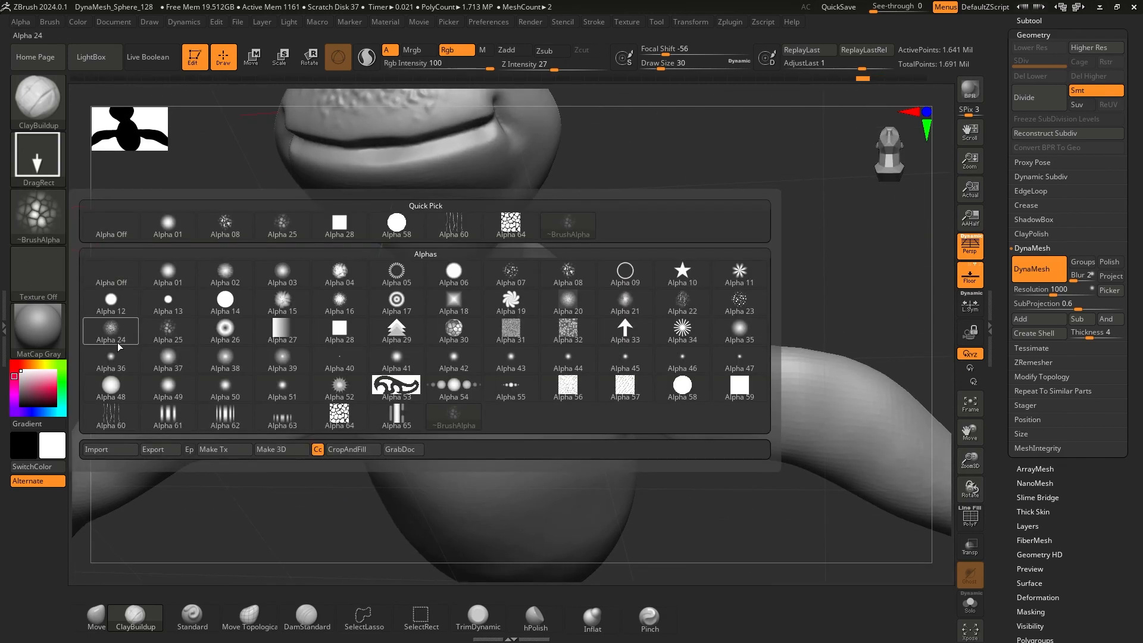
pyautogui.click(167, 331)
pyautogui.scroll(3, 642, 381)
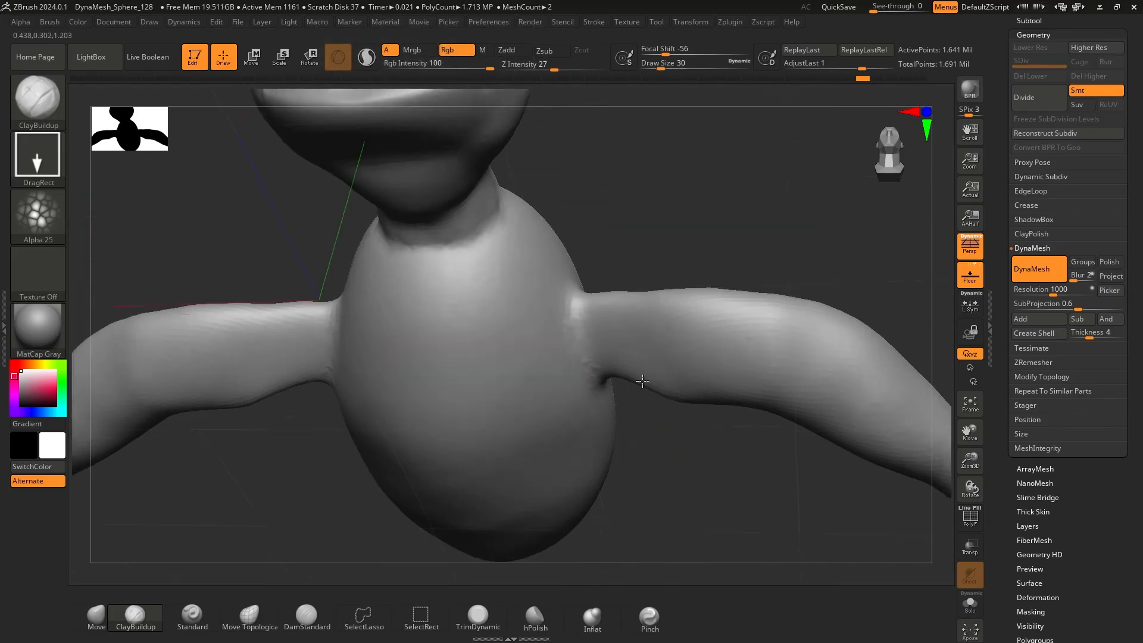
pyautogui.keyDown('alt'); pyautogui.moveTo(642, 381); pyautogui.dragTo(696, 434, button='right'); pyautogui.keyUp('alt')
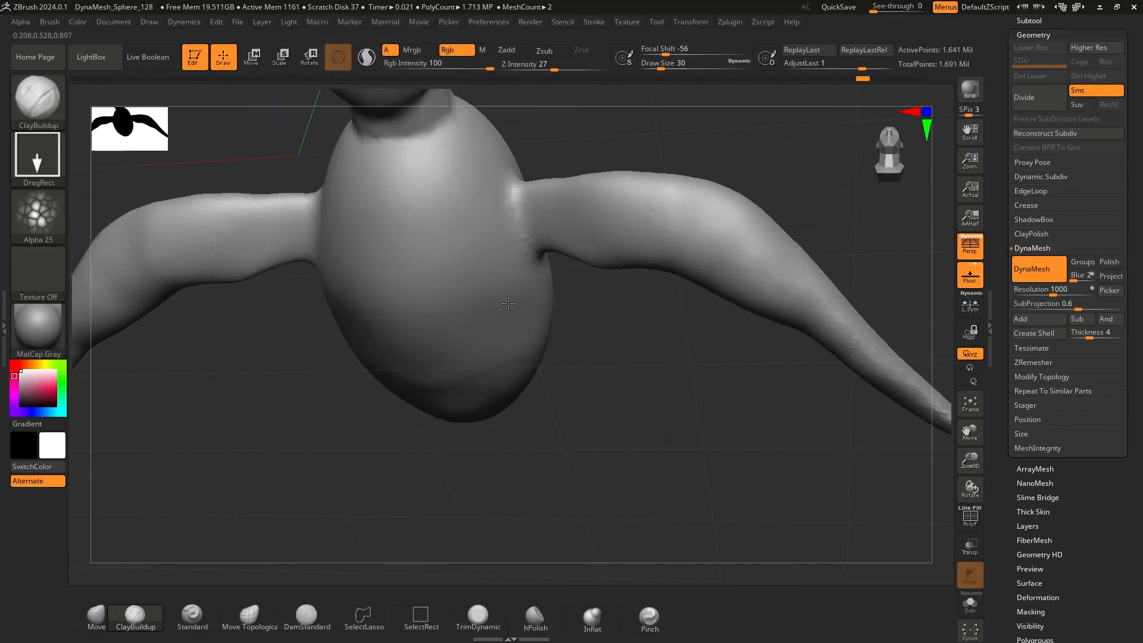
pyautogui.hotkey('ctrl', 'z')
pyautogui.click(456, 50)
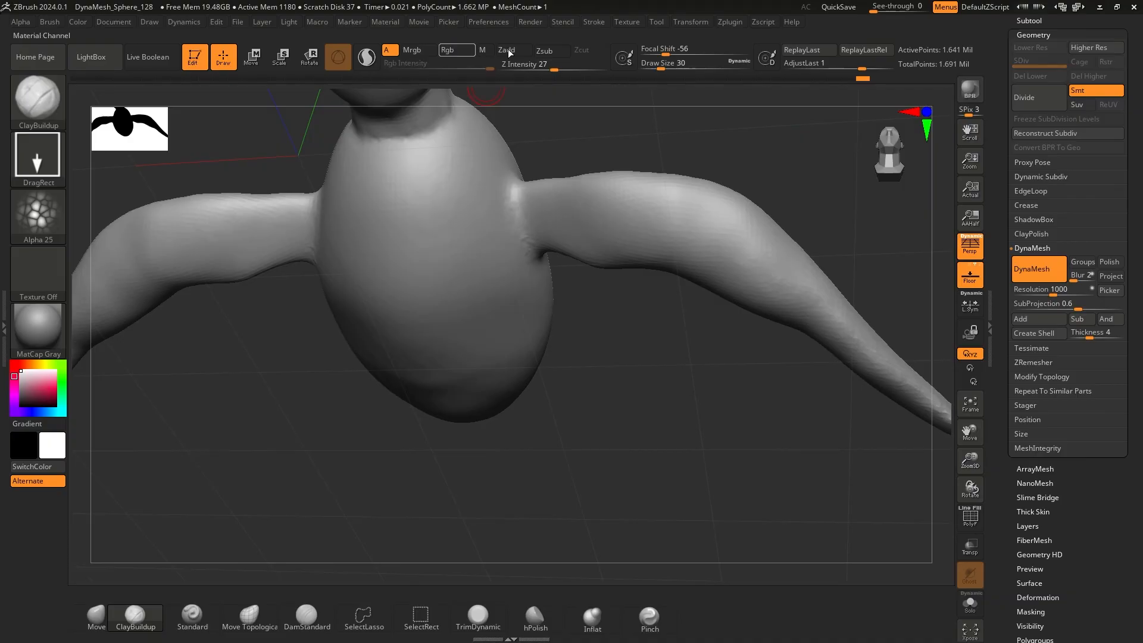
pyautogui.click(511, 50)
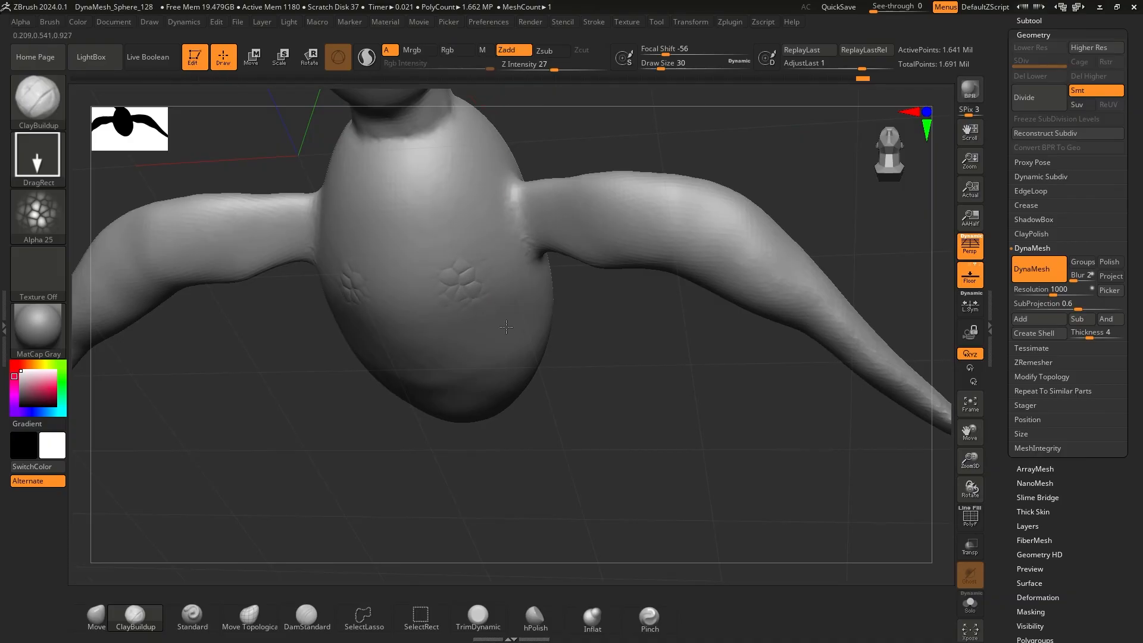
# Stamp Alpha 25 scales at Z Intensity 27 over the sides of the belly
pyautogui.moveTo(581, 338); pyautogui.dragTo(640, 353, button='right')
pyautogui.moveTo(403, 365); pyautogui.dragTo(471, 468)
pyautogui.moveTo(492, 462); pyautogui.dragTo(533, 373, button='right')
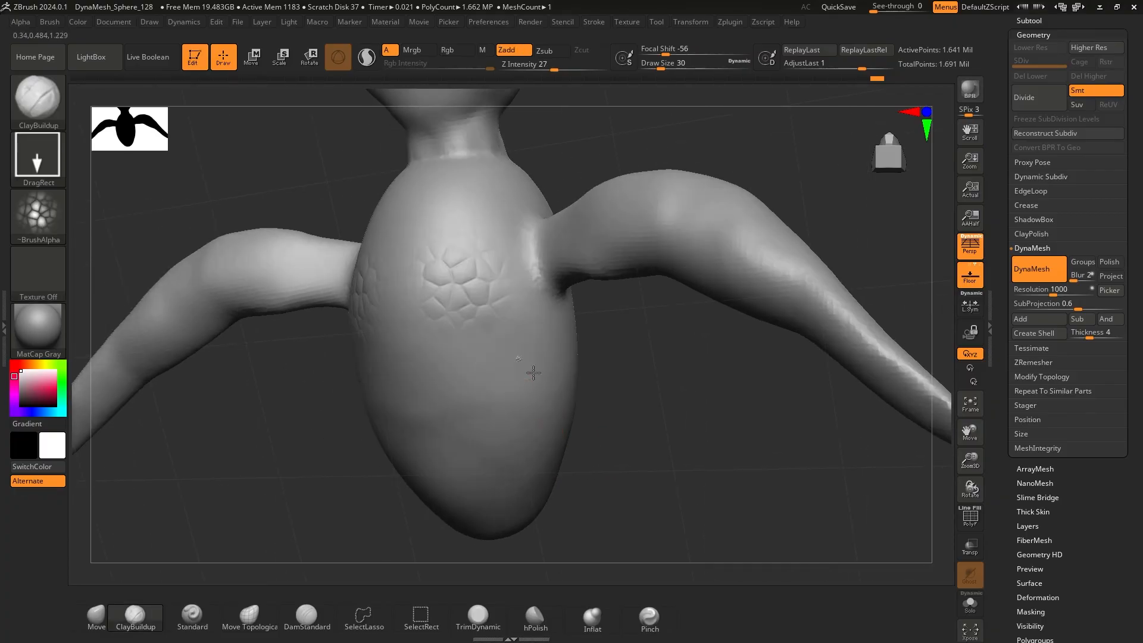
pyautogui.moveTo(719, 447)
pyautogui.mouseDown(button='right')
pyautogui.moveTo(653, 434)
pyautogui.moveTo(660, 396)
pyautogui.moveTo(584, 410)
pyautogui.mouseUp(button='right')
pyautogui.moveTo(371, 405); pyautogui.dragTo(384, 424)
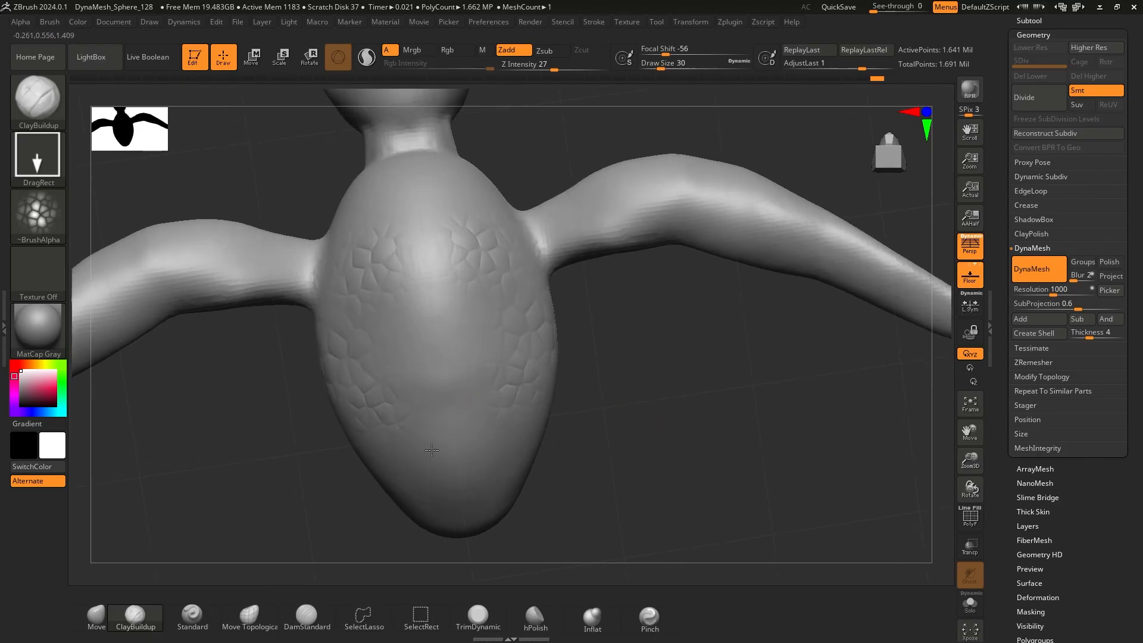
pyautogui.moveTo(458, 452)
pyautogui.mouseDown(button='right')
pyautogui.moveTo(536, 429)
pyautogui.moveTo(645, 441)
pyautogui.moveTo(476, 387)
pyautogui.moveTo(214, 264)
pyautogui.mouseUp(button='right')
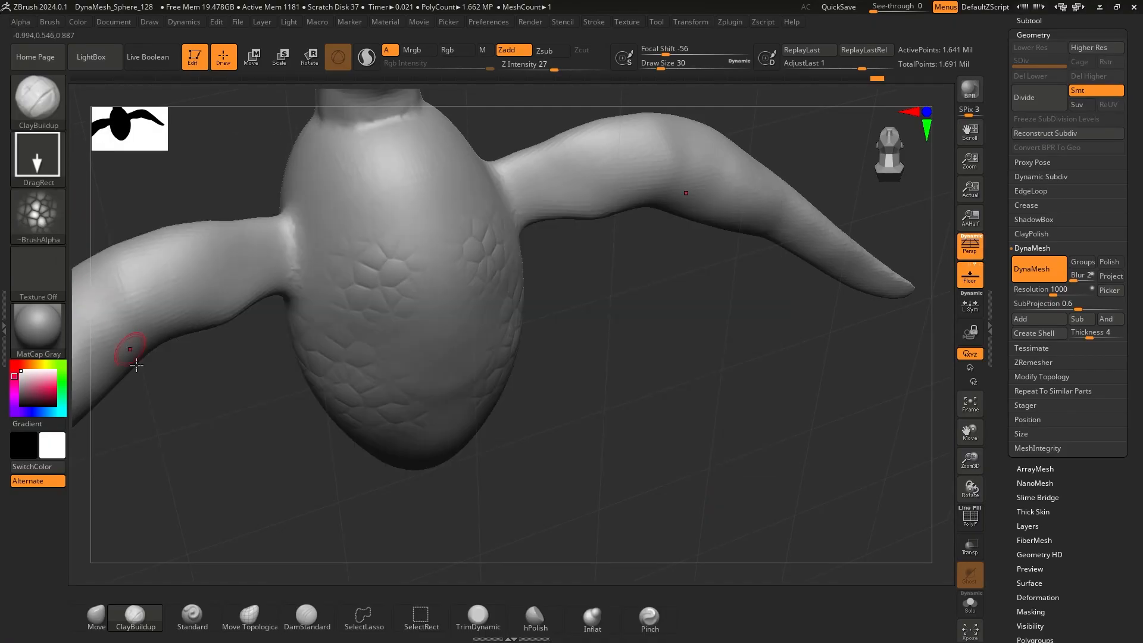
pyautogui.click(31, 238)
pyautogui.click(35, 214)
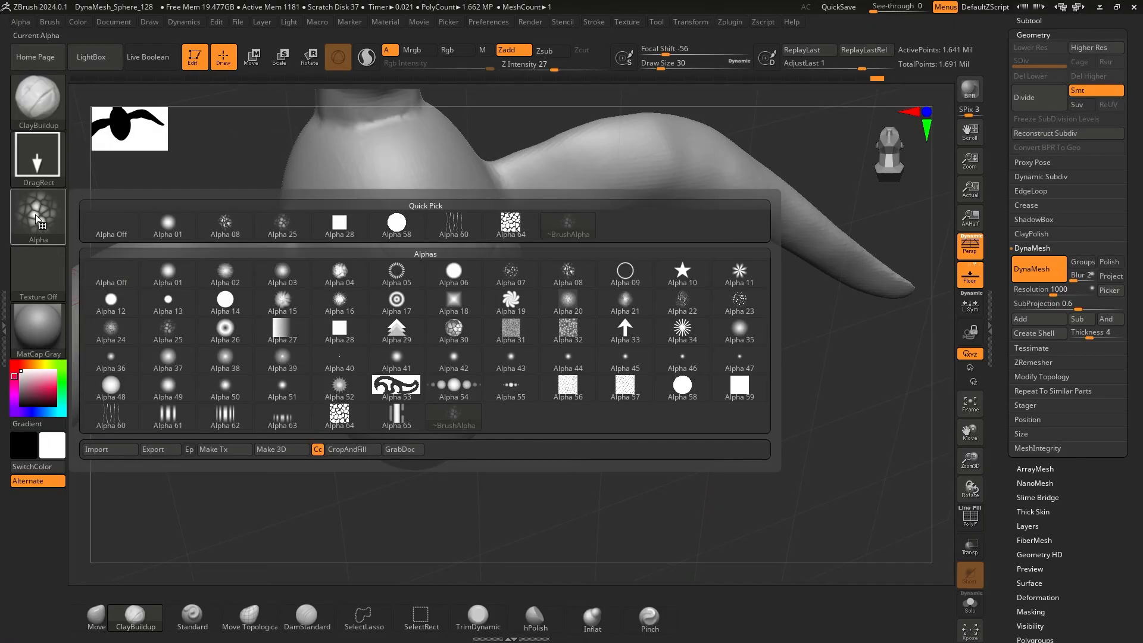
pyautogui.click(103, 450)
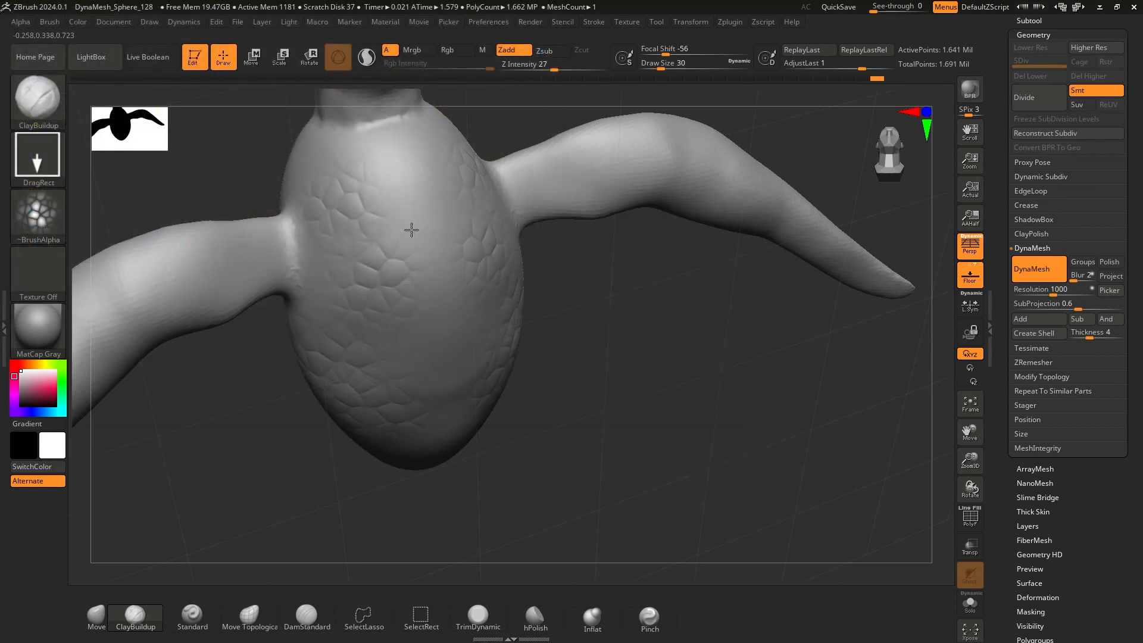
# Set Z Intensity to 68 and stamp deeper Alpha 25 scales over the chest and middle of the belly
pyautogui.moveTo(551, 69); pyautogui.dragTo(586, 70)
pyautogui.moveTo(466, 329); pyautogui.dragTo(546, 352)
pyautogui.moveTo(396, 204); pyautogui.dragTo(411, 265)
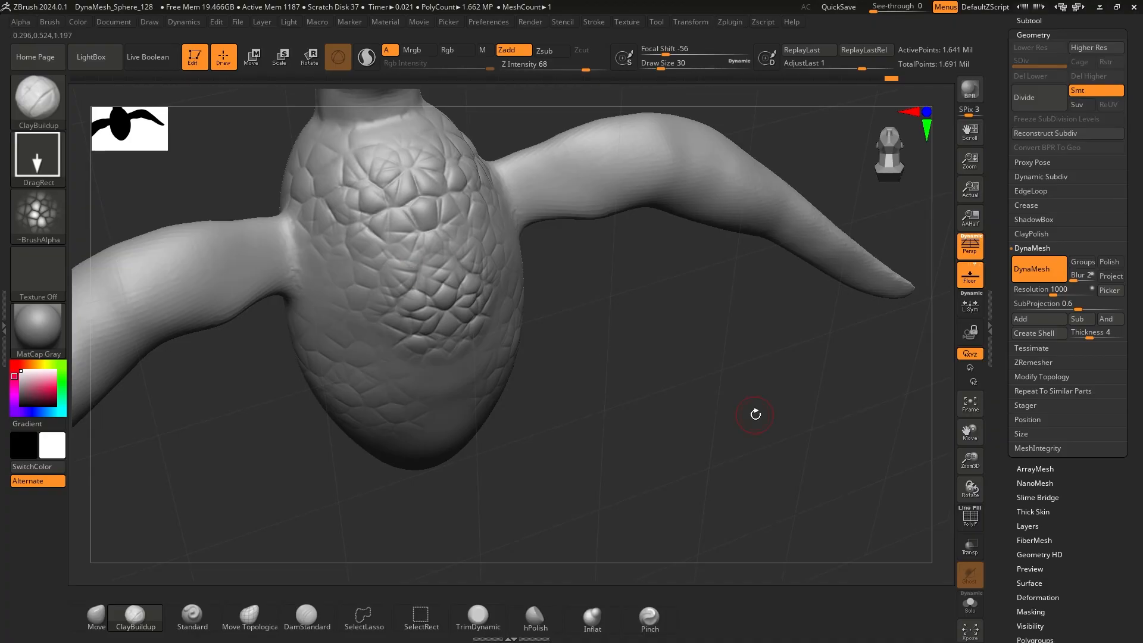
pyautogui.moveTo(754, 414)
pyautogui.mouseDown()
pyautogui.moveTo(723, 393)
pyautogui.moveTo(702, 349)
pyautogui.moveTo(562, 275)
pyautogui.moveTo(571, 250)
pyautogui.moveTo(564, 306)
pyautogui.moveTo(395, 245)
pyautogui.moveTo(500, 276)
pyautogui.moveTo(512, 427)
pyautogui.moveTo(539, 280)
pyautogui.moveTo(526, 239)
pyautogui.moveTo(361, 286)
pyautogui.mouseUp()
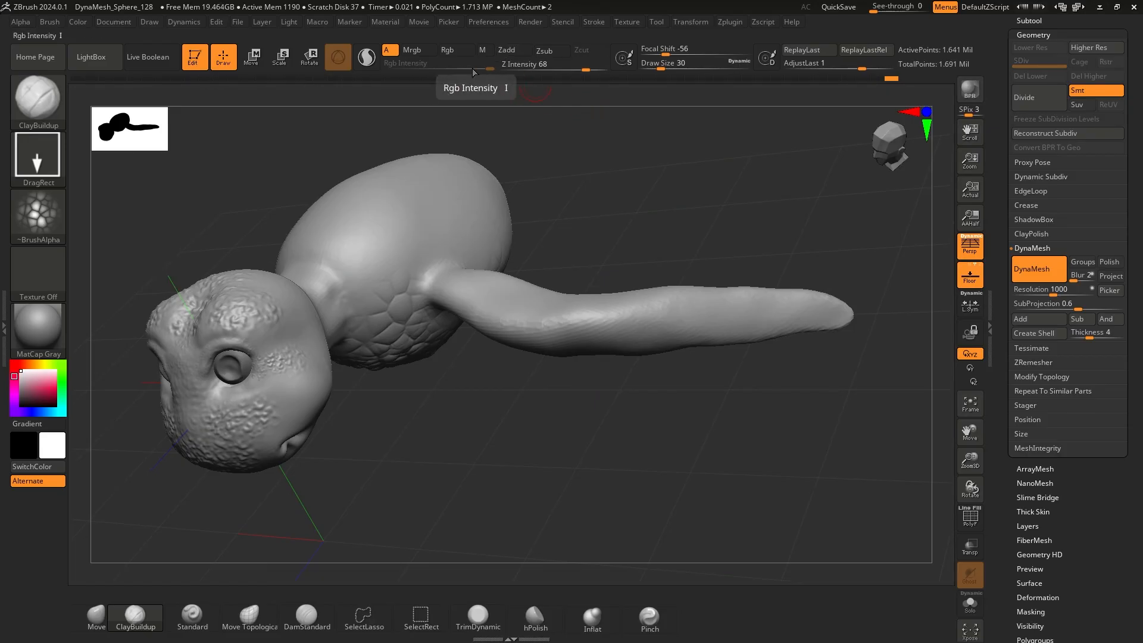
# Set up ClayBuildup for color-only painting on the two-sphere demo scene, with Rgb on and Zadd off
pyautogui.click(456, 50)
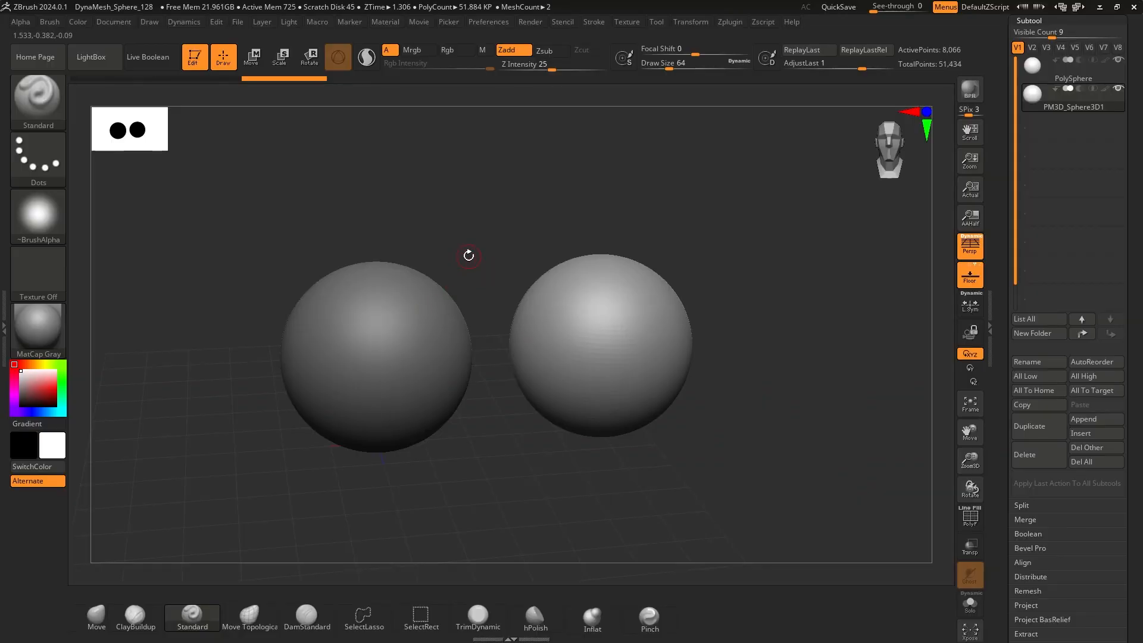
pyautogui.keyDown('shift'); pyautogui.moveTo(467, 255); pyautogui.dragTo(419, 307); pyautogui.keyUp('shift')
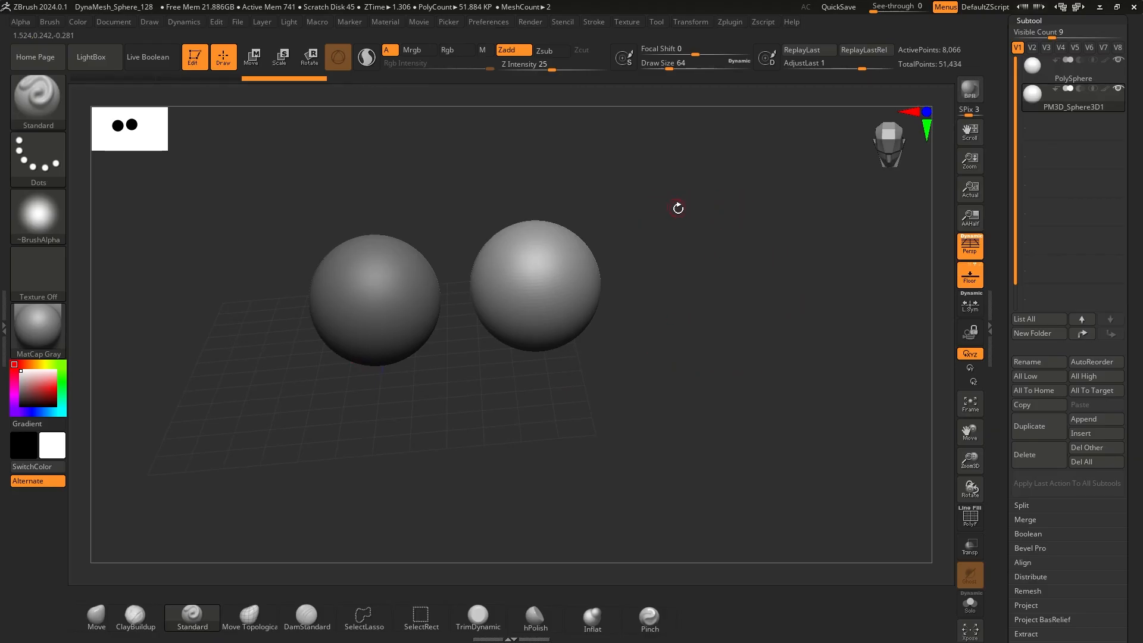
pyautogui.click(131, 617)
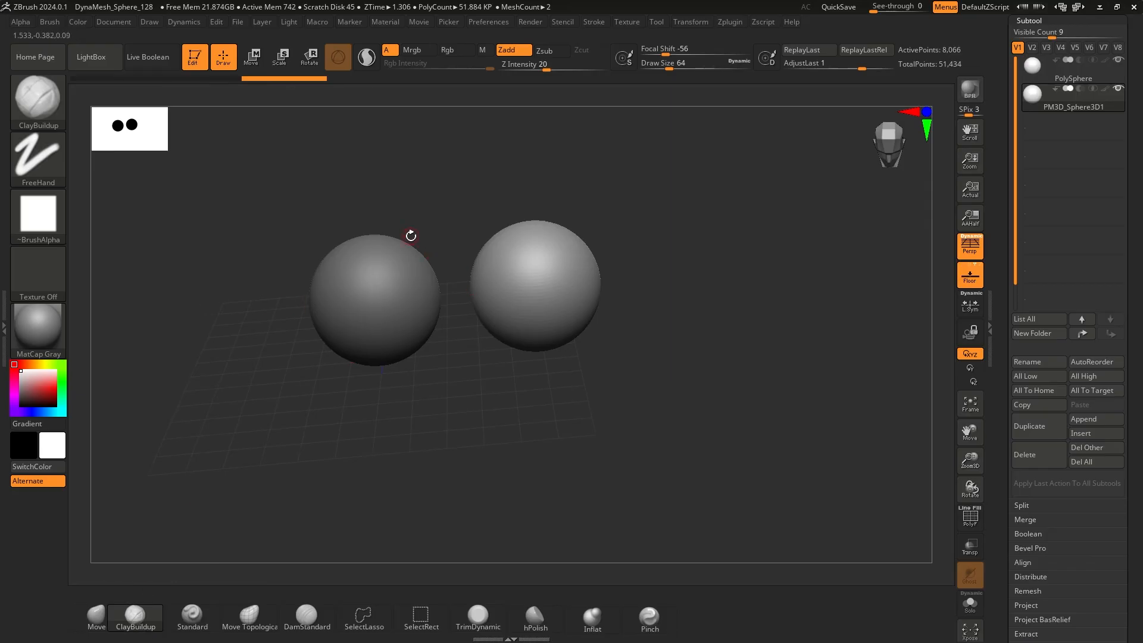
pyautogui.click(452, 50)
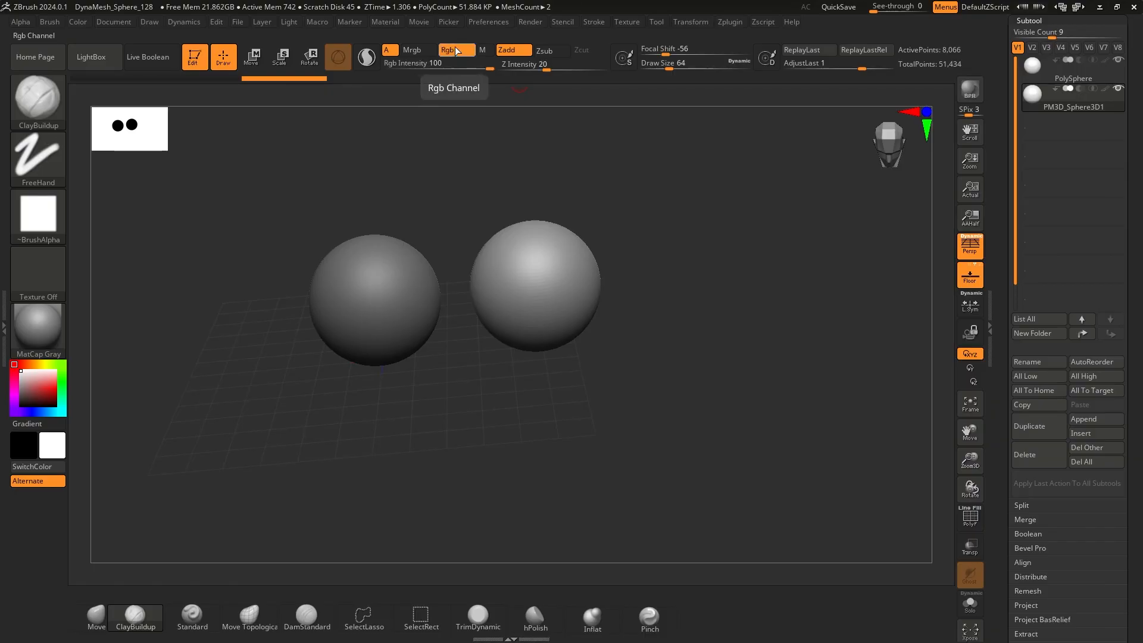
pyautogui.click(507, 51)
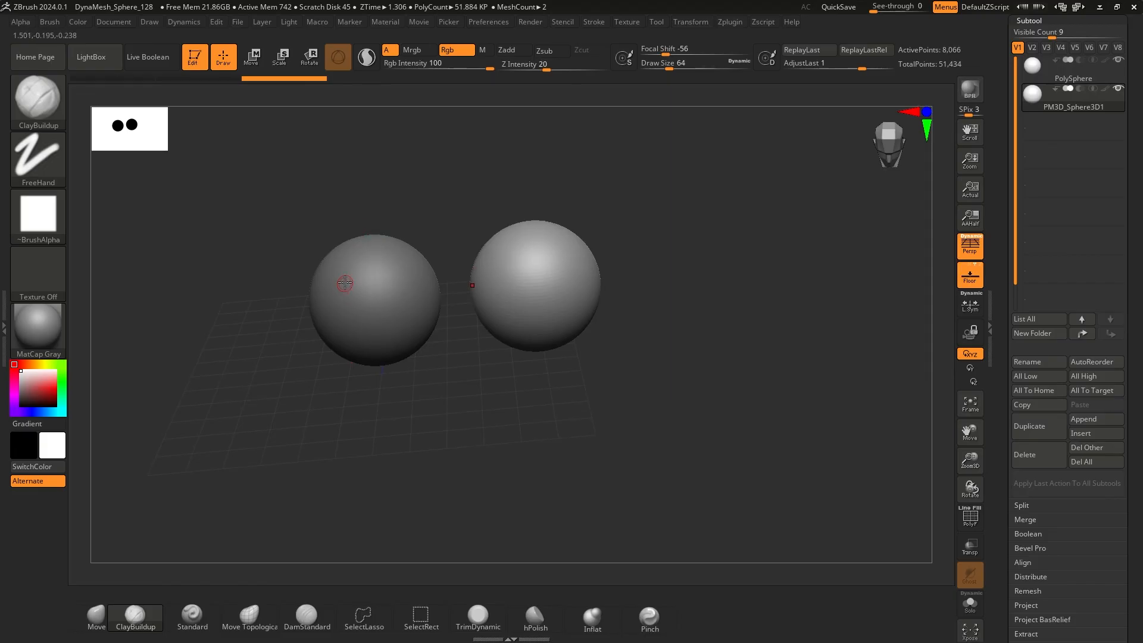
# Try a color stroke on the darker sphere and pick dark red as the main color
pyautogui.moveTo(349, 270); pyautogui.dragTo(352, 279)
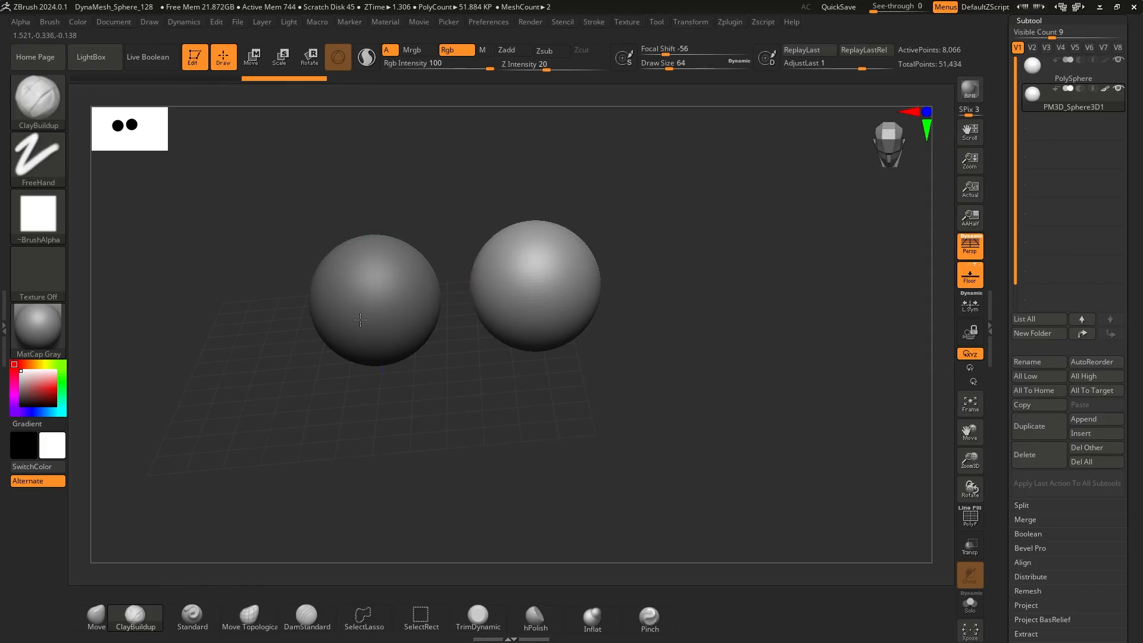
pyautogui.click(52, 392)
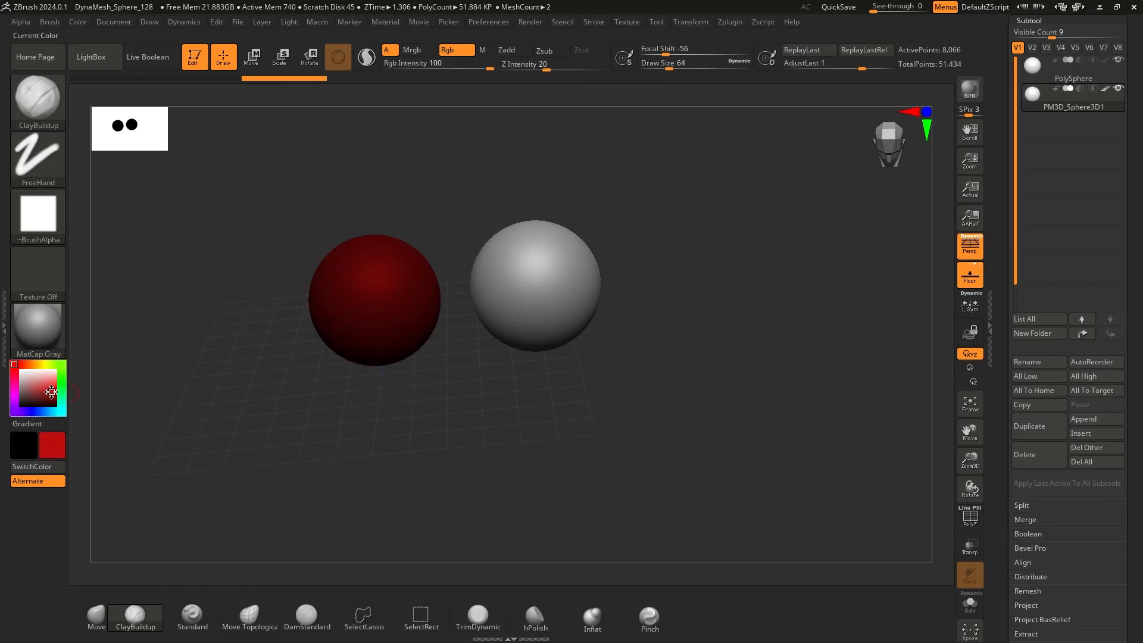
pyautogui.keyDown('shift'); pyautogui.moveTo(401, 375); pyautogui.dragTo(451, 196); pyautogui.keyUp('shift')
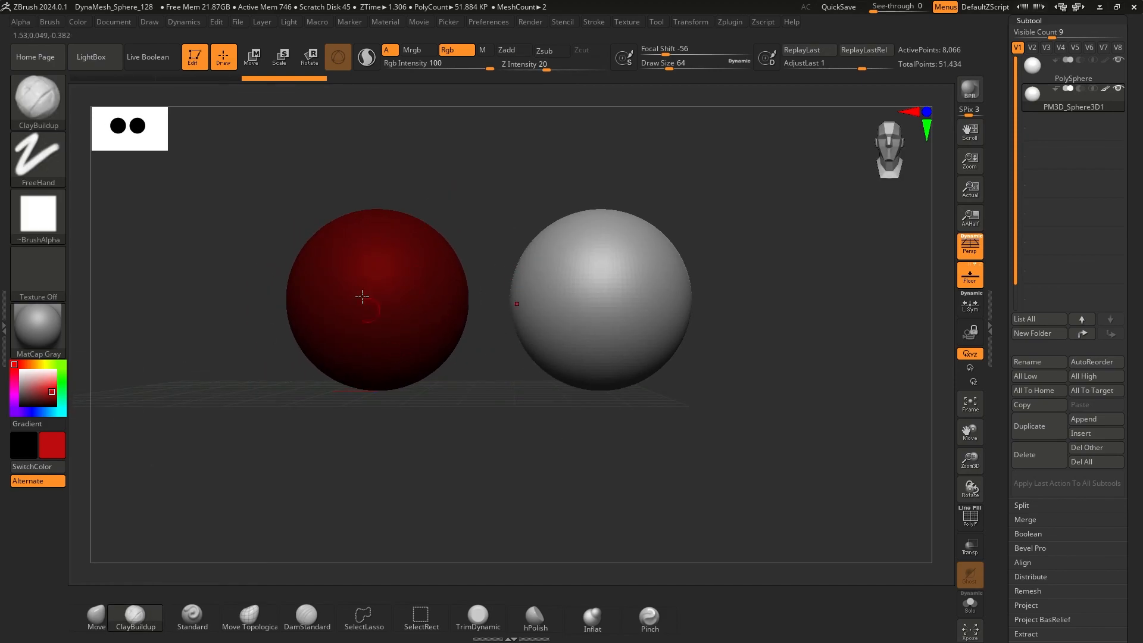
# Make PolySphere the active subtool and change its color to green and finally to purple
pyautogui.keyDown('alt'); pyautogui.click(360, 275); pyautogui.keyUp('alt')
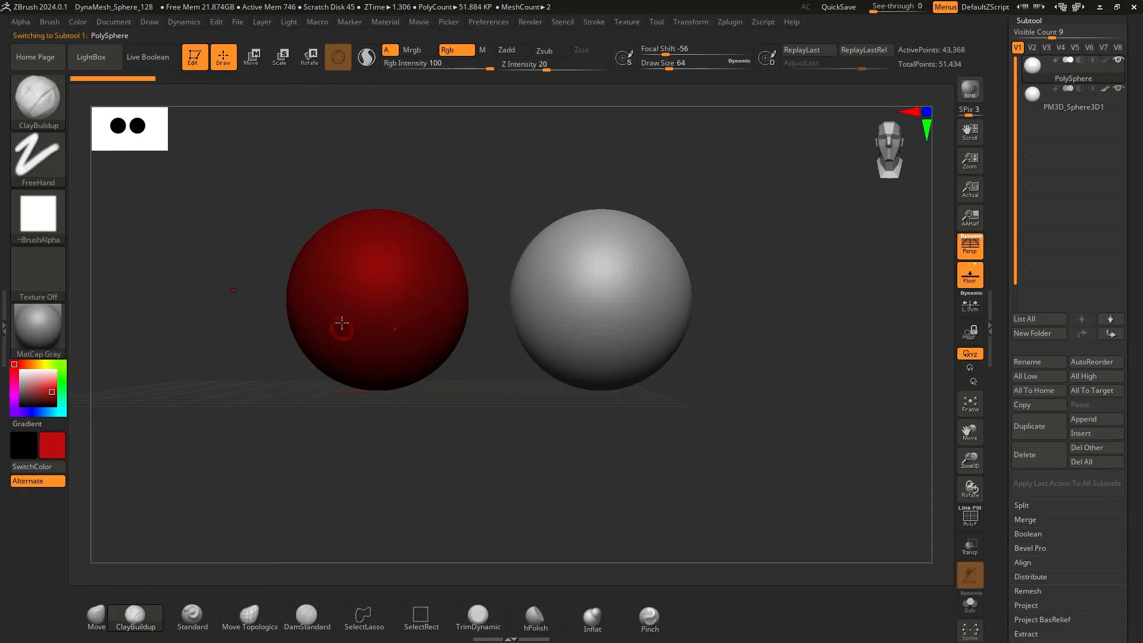
pyautogui.click(62, 380)
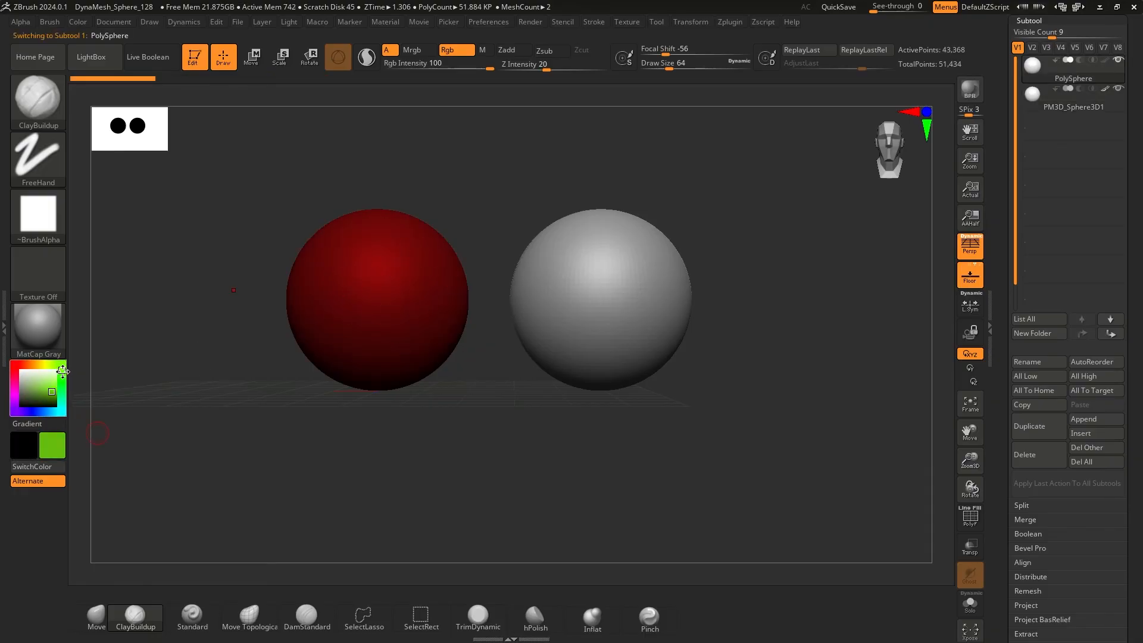
pyautogui.hotkey('ctrl', 'f')
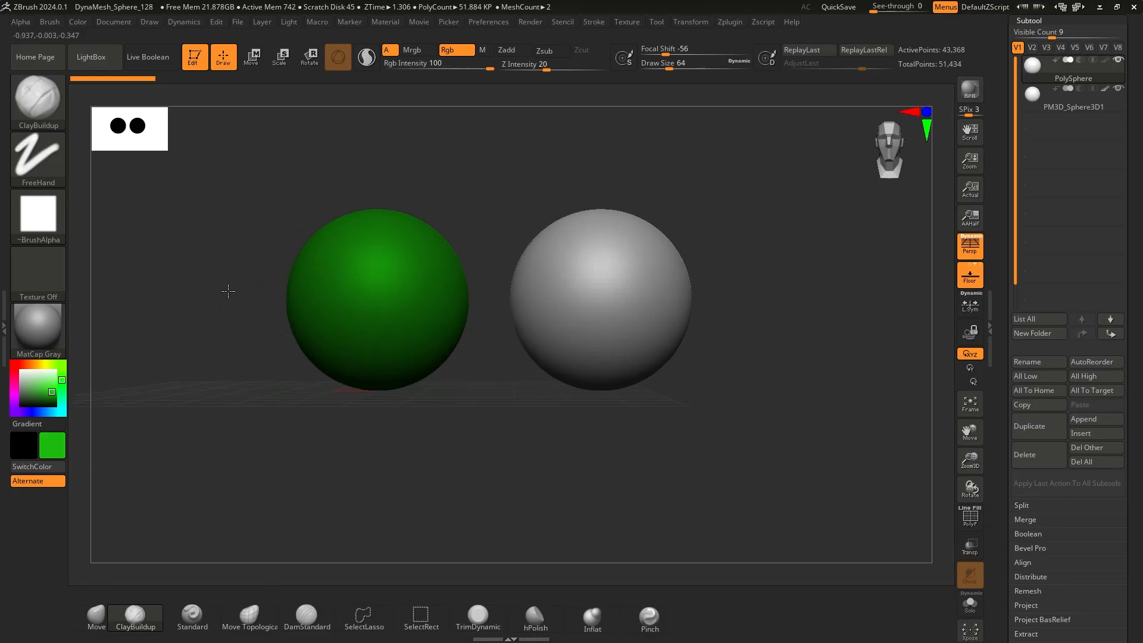
pyautogui.keyDown('ctrl'); pyautogui.moveTo(221, 273); pyautogui.dragTo(249, 271, button='right'); pyautogui.keyUp('ctrl')
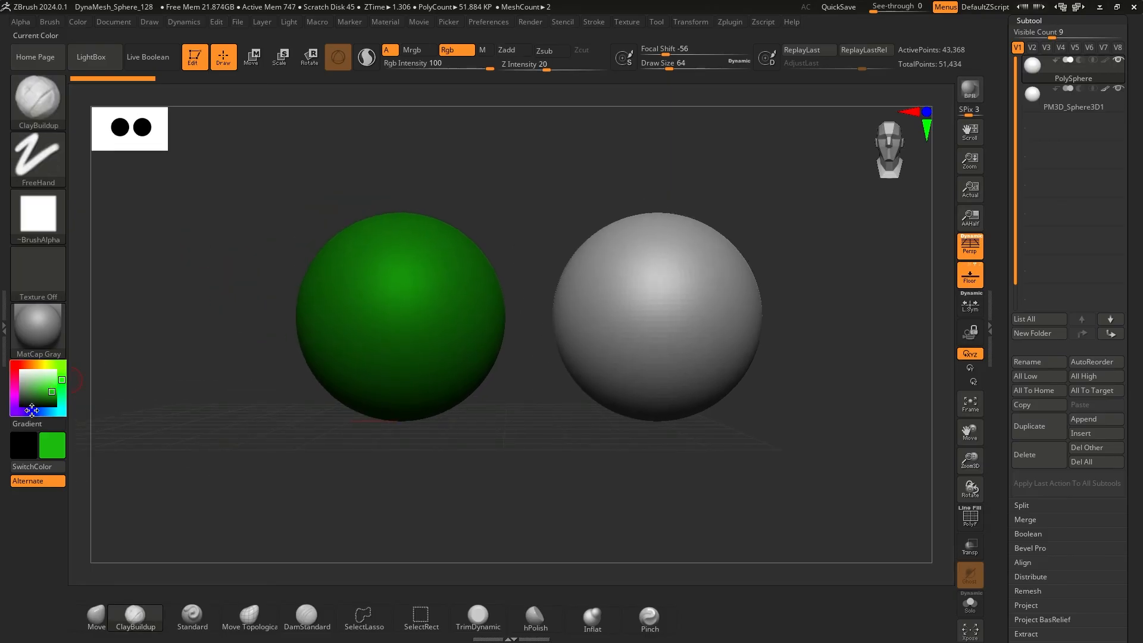
pyautogui.moveTo(18, 407); pyautogui.dragTo(15, 396)
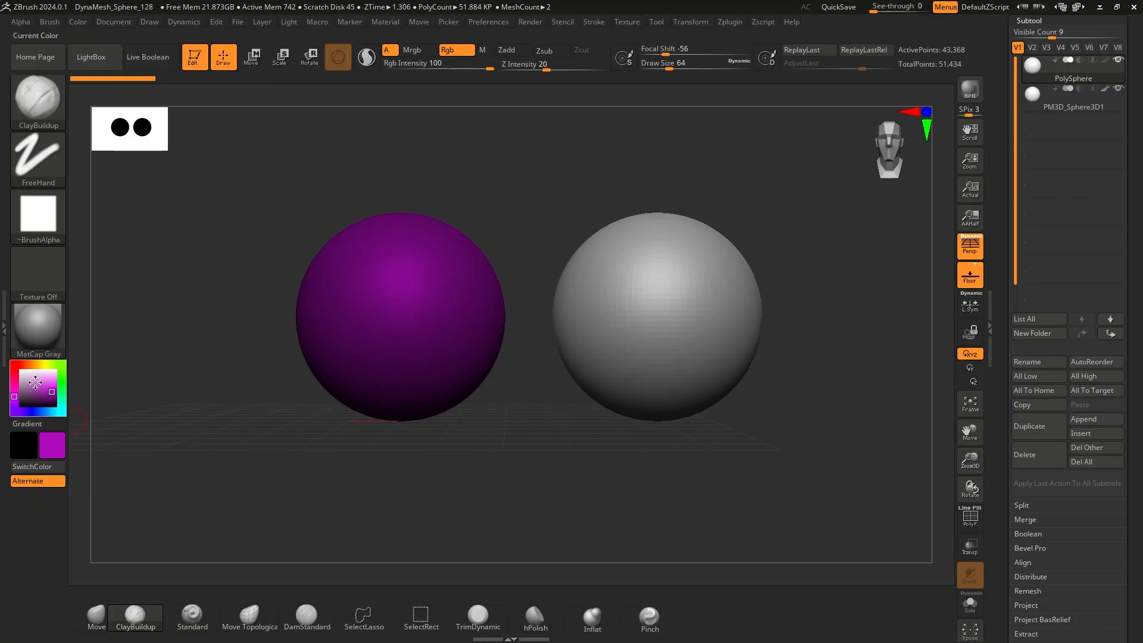
# Pick light gray as the main color and fill the whole PolySphere with it
pyautogui.moveTo(35, 383); pyautogui.dragTo(21, 381)
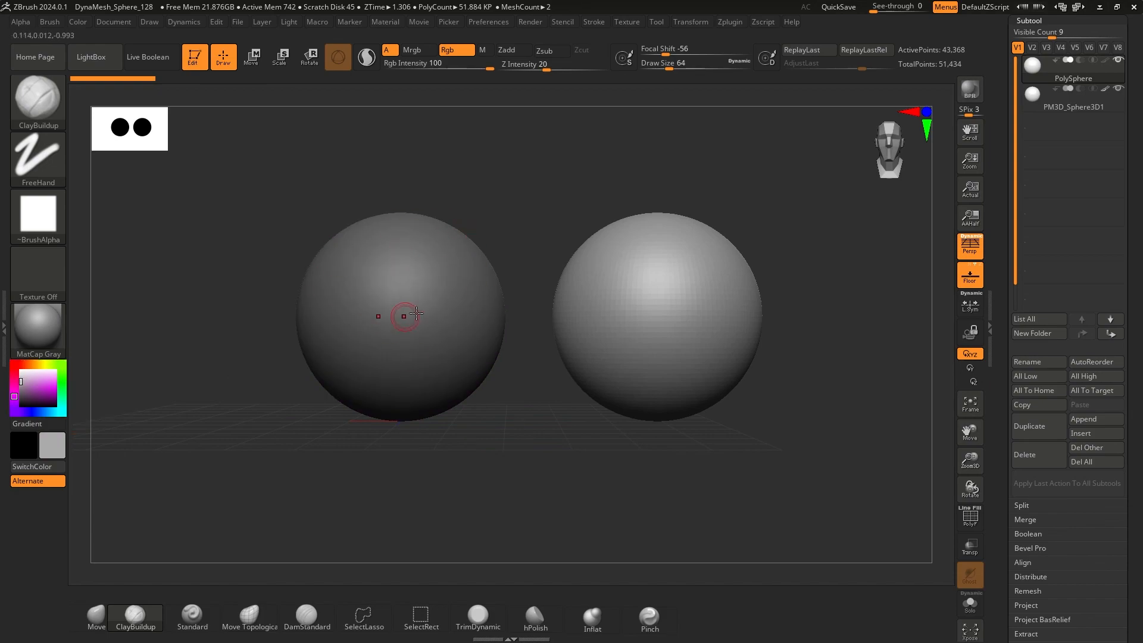
pyautogui.click(77, 24)
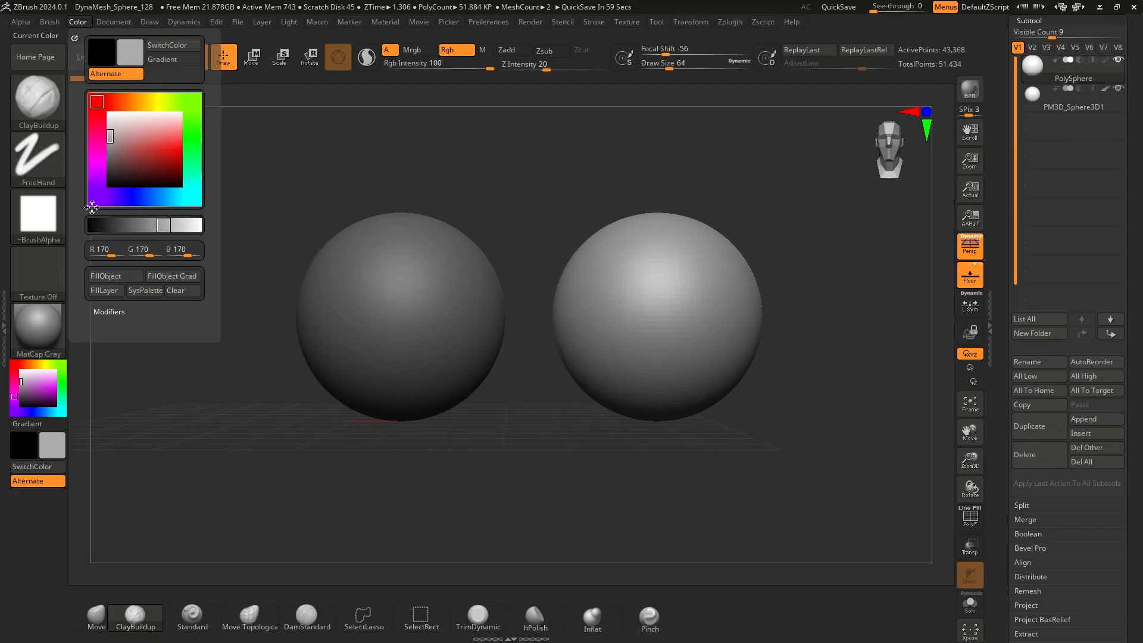
pyautogui.click(107, 277)
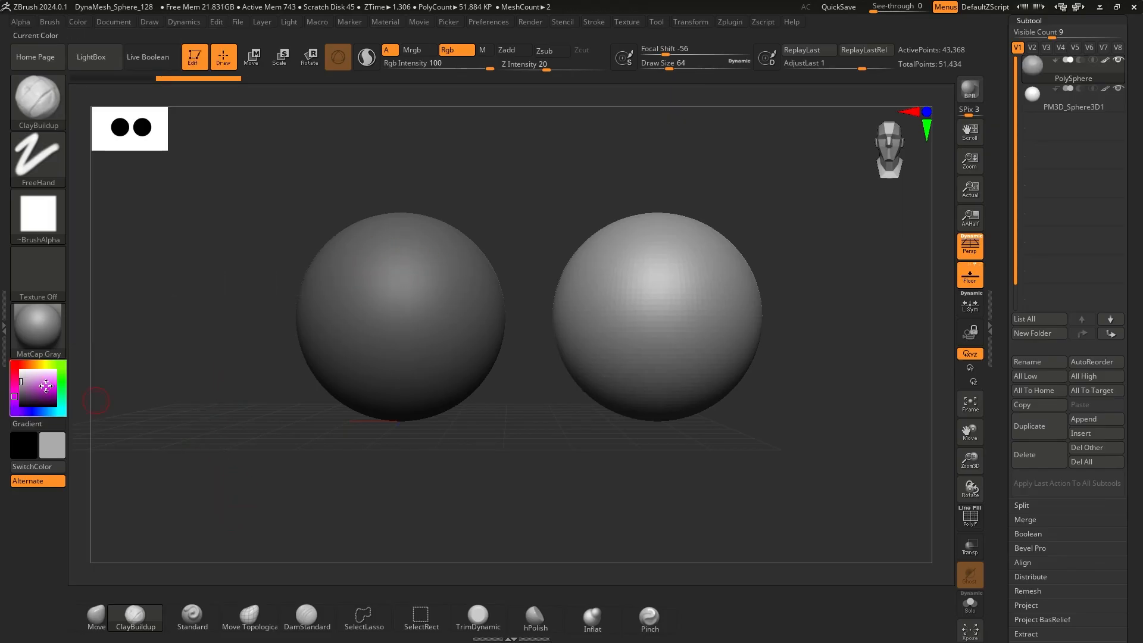
# Pick a medium green and paint several square-edged strokes across the front of the gray-filled sphere
pyautogui.moveTo(60, 372); pyautogui.dragTo(61, 383)
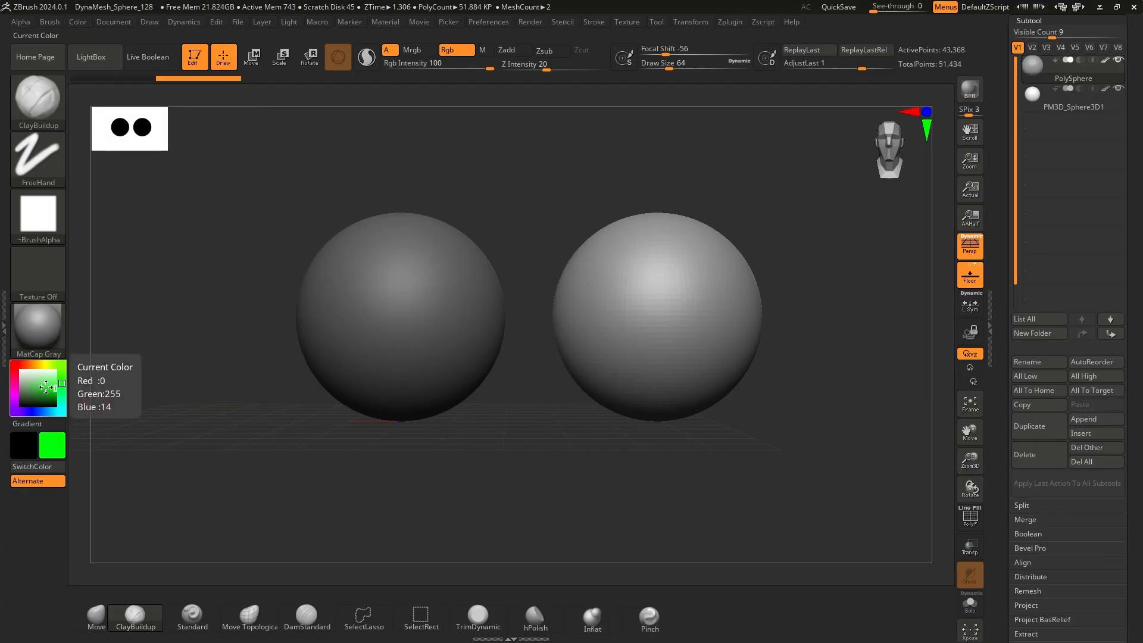
pyautogui.click(46, 385)
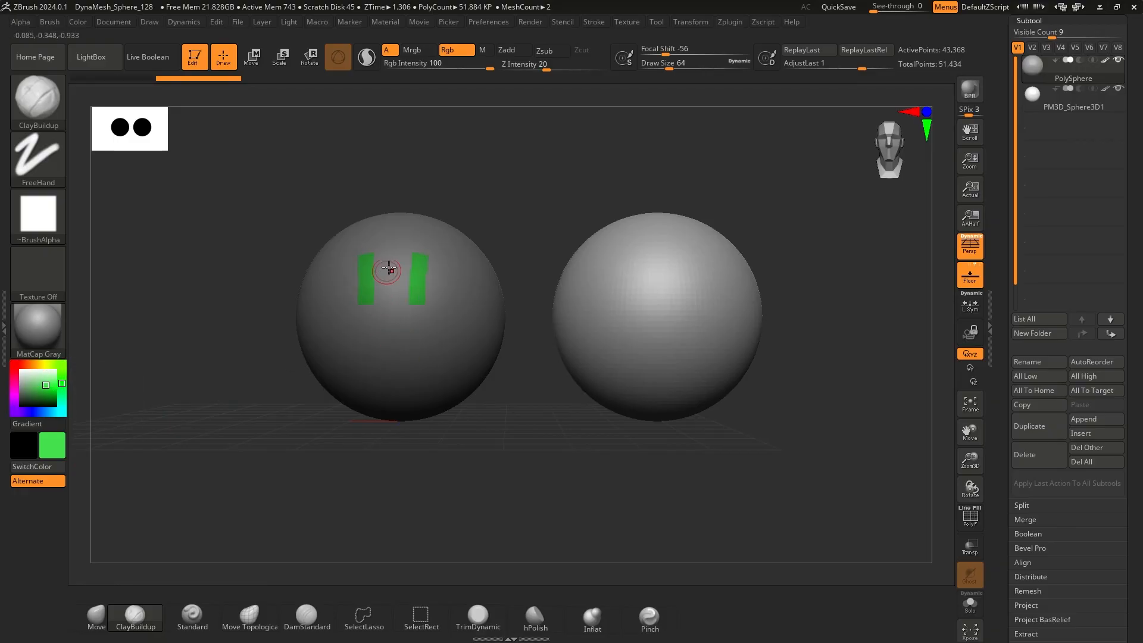
pyautogui.moveTo(388, 269)
pyautogui.mouseDown()
pyautogui.moveTo(390, 301)
pyautogui.moveTo(419, 309)
pyautogui.moveTo(361, 311)
pyautogui.mouseUp()
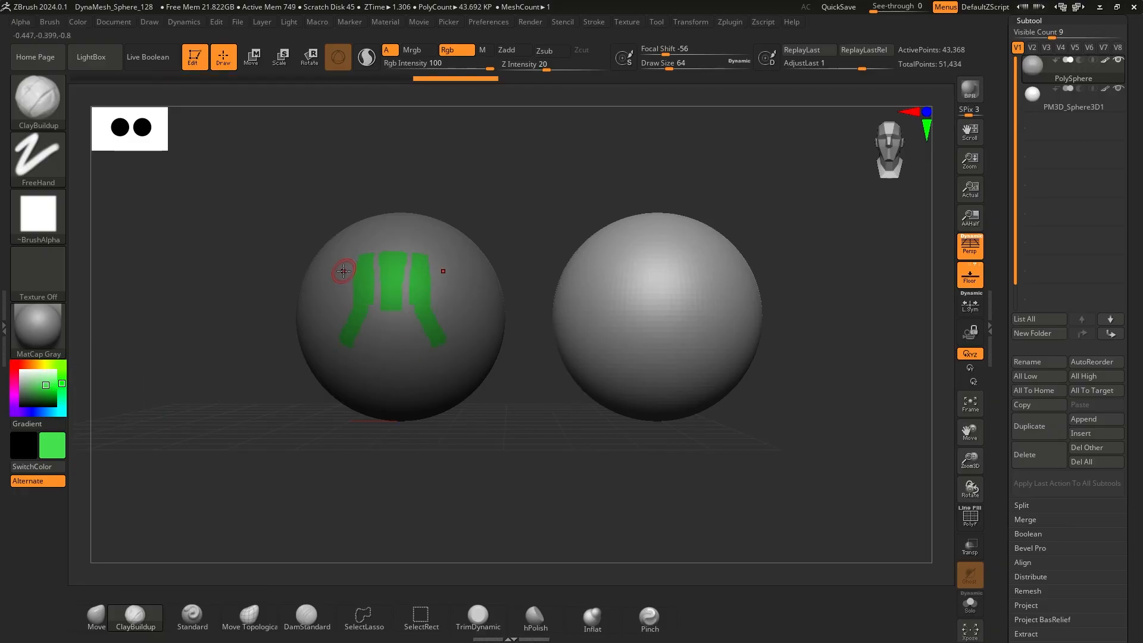
pyautogui.moveTo(265, 400)
pyautogui.mouseDown()
pyautogui.moveTo(245, 368)
pyautogui.moveTo(185, 351)
pyautogui.mouseUp()
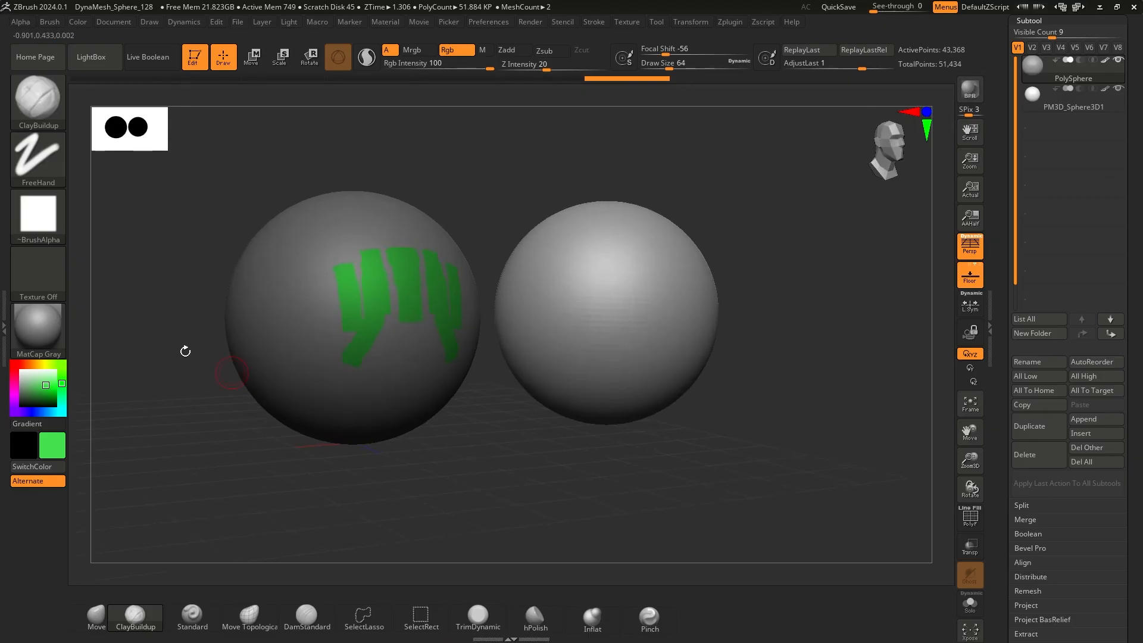
# Change the ClayBuildup alpha to Alpha 01 and paint soft-edged green strokes on the sphere's side
pyautogui.click(36, 218)
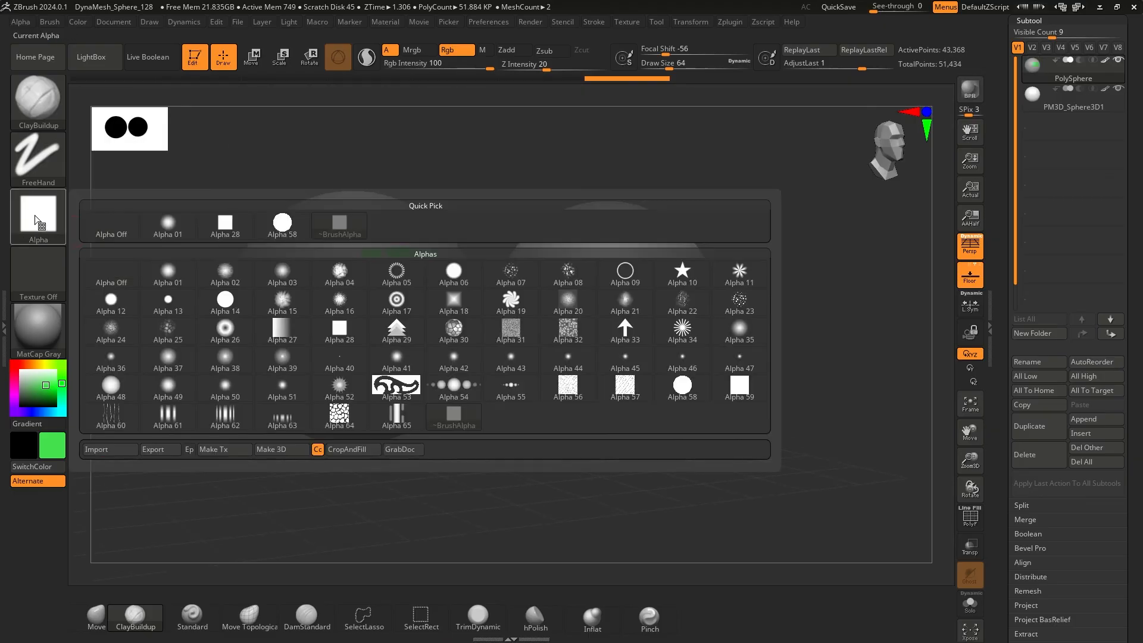
pyautogui.click(162, 223)
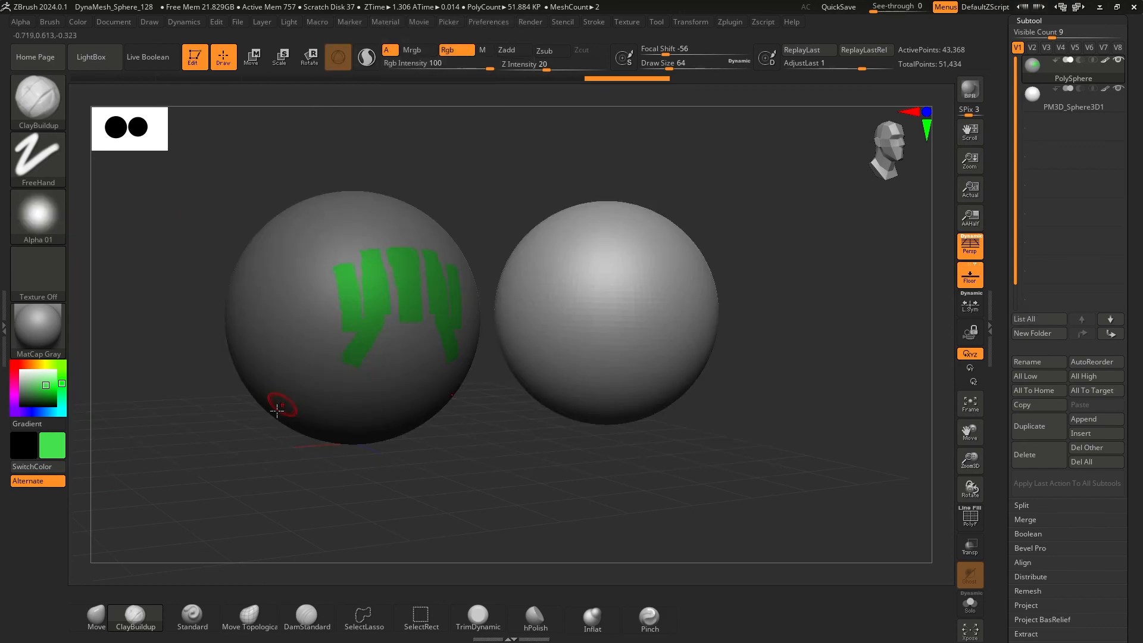
pyautogui.moveTo(280, 272)
pyautogui.mouseDown()
pyautogui.moveTo(278, 334)
pyautogui.moveTo(294, 361)
pyautogui.mouseUp()
pyautogui.moveTo(216, 349); pyautogui.dragTo(215, 350)
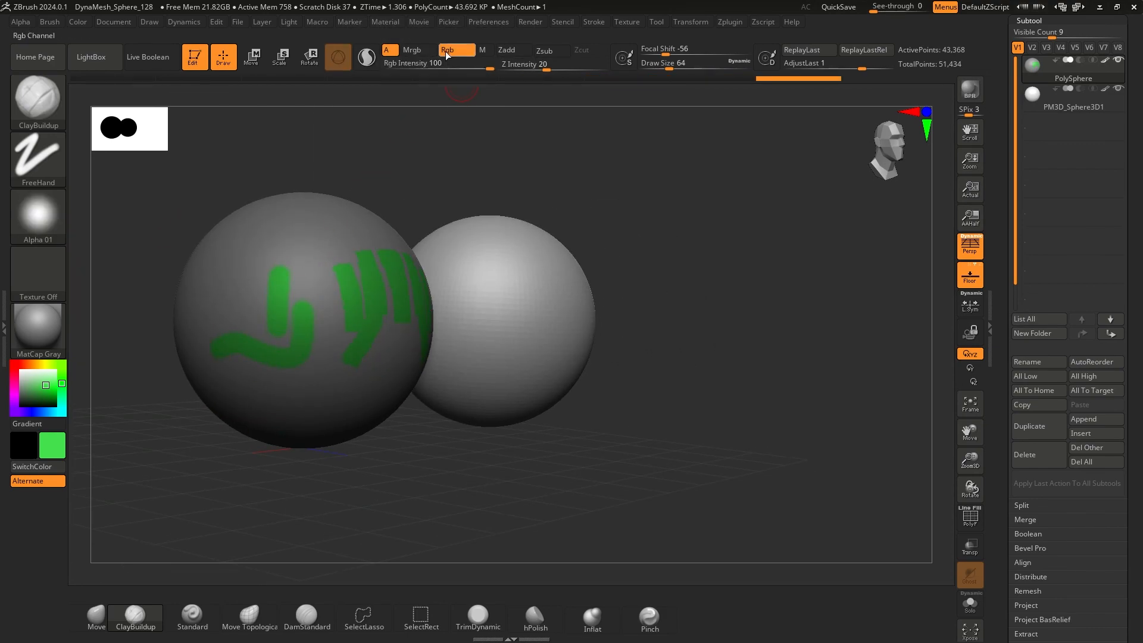
# Turn on Zadd, raise Z Intensity to 93, and sculpt a raised green stroke on the PolySphere
pyautogui.click(513, 50)
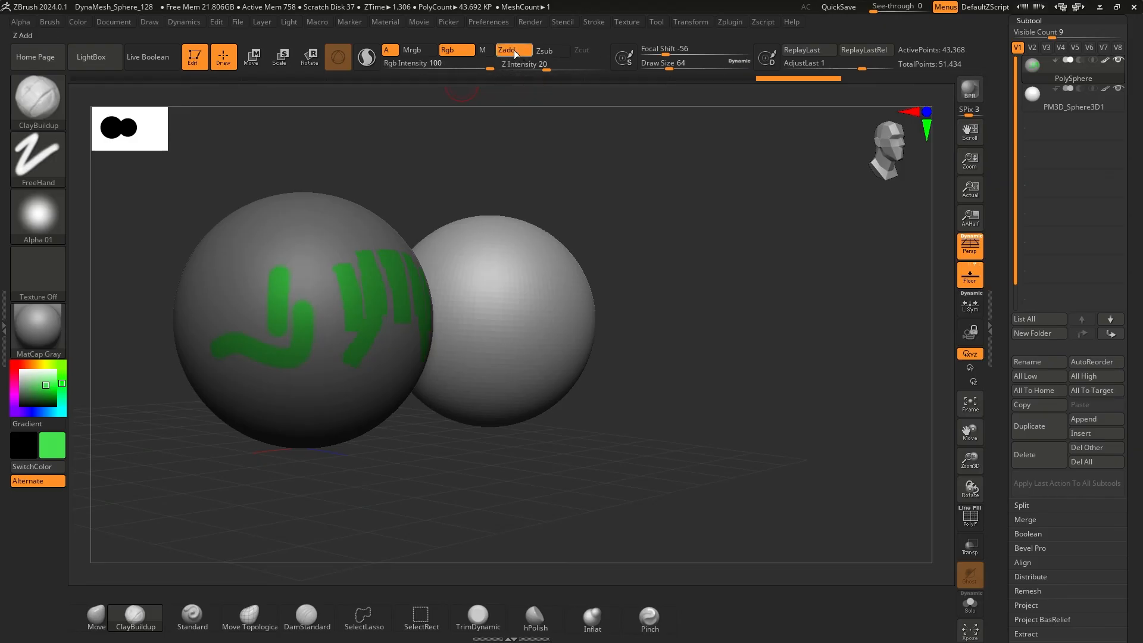
pyautogui.moveTo(546, 67); pyautogui.dragTo(561, 67)
pyautogui.moveTo(518, 170); pyautogui.dragTo(619, 185)
pyautogui.moveTo(370, 226); pyautogui.dragTo(325, 336)
pyautogui.moveTo(464, 214); pyautogui.dragTo(514, 208)
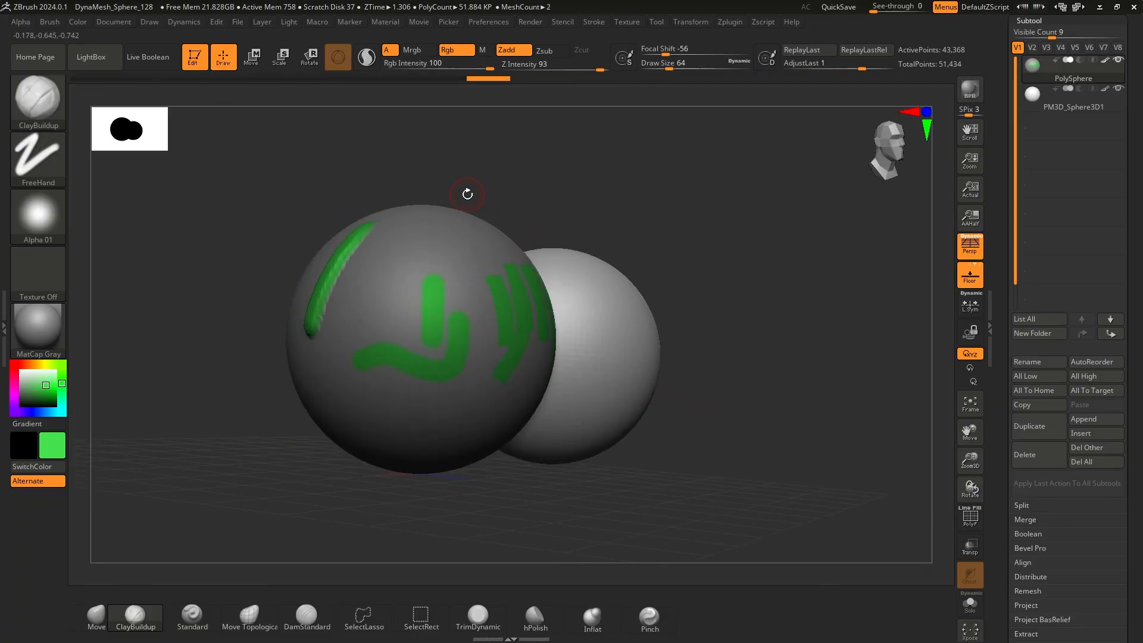
# Turn Zadd off and paint flat, soft-edged green strokes around the back of the PolySphere
pyautogui.click(513, 53)
pyautogui.moveTo(512, 134)
pyautogui.mouseDown()
pyautogui.moveTo(554, 140)
pyautogui.moveTo(446, 197)
pyautogui.moveTo(546, 188)
pyautogui.moveTo(357, 250)
pyautogui.moveTo(648, 232)
pyautogui.moveTo(425, 204)
pyautogui.mouseUp()
pyautogui.moveTo(568, 381); pyautogui.dragTo(449, 77)
pyautogui.moveTo(456, 294); pyautogui.dragTo(427, 296)
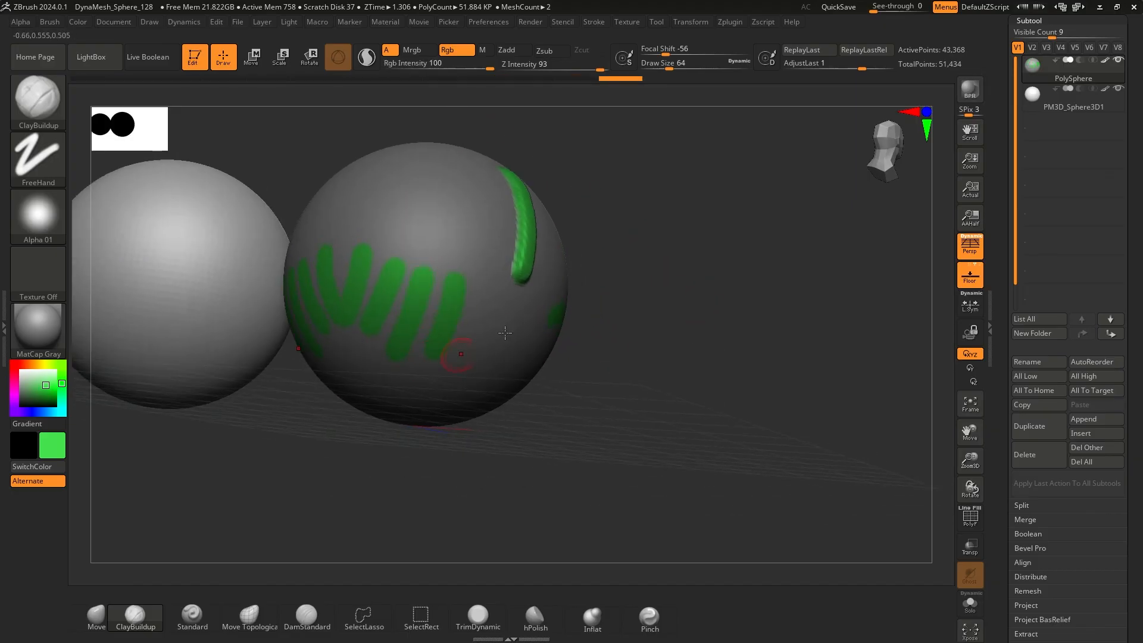
pyautogui.click(37, 214)
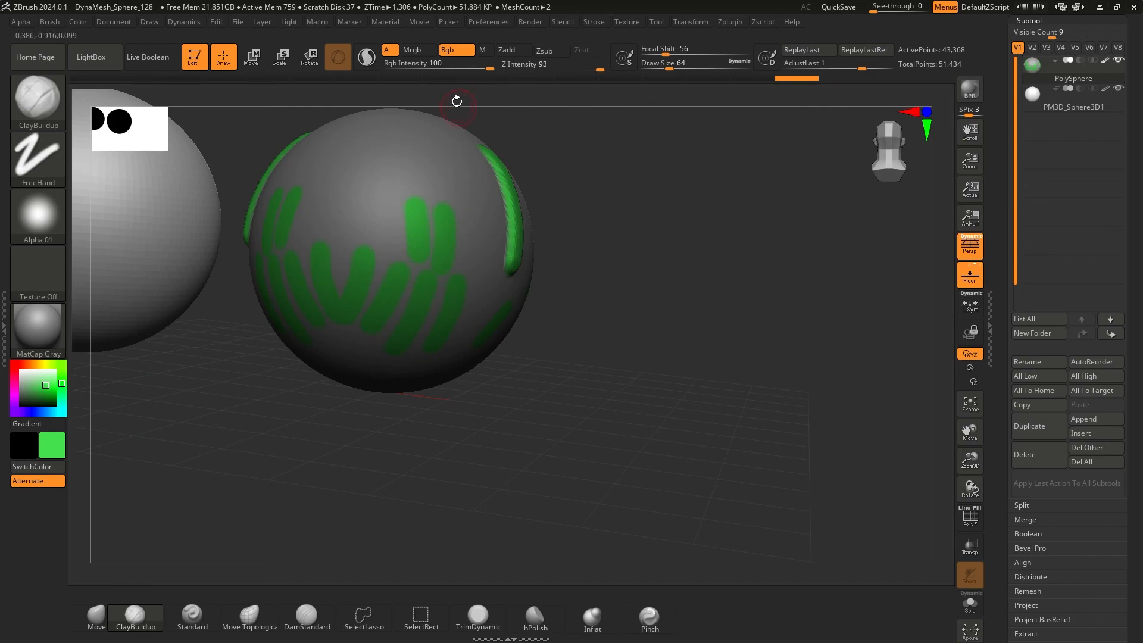
# Set Rgb Intensity to 11 and paint faint green strokes on the upper back of the PolySphere
pyautogui.moveTo(470, 63); pyautogui.dragTo(420, 76)
pyautogui.moveTo(356, 170); pyautogui.dragTo(351, 210)
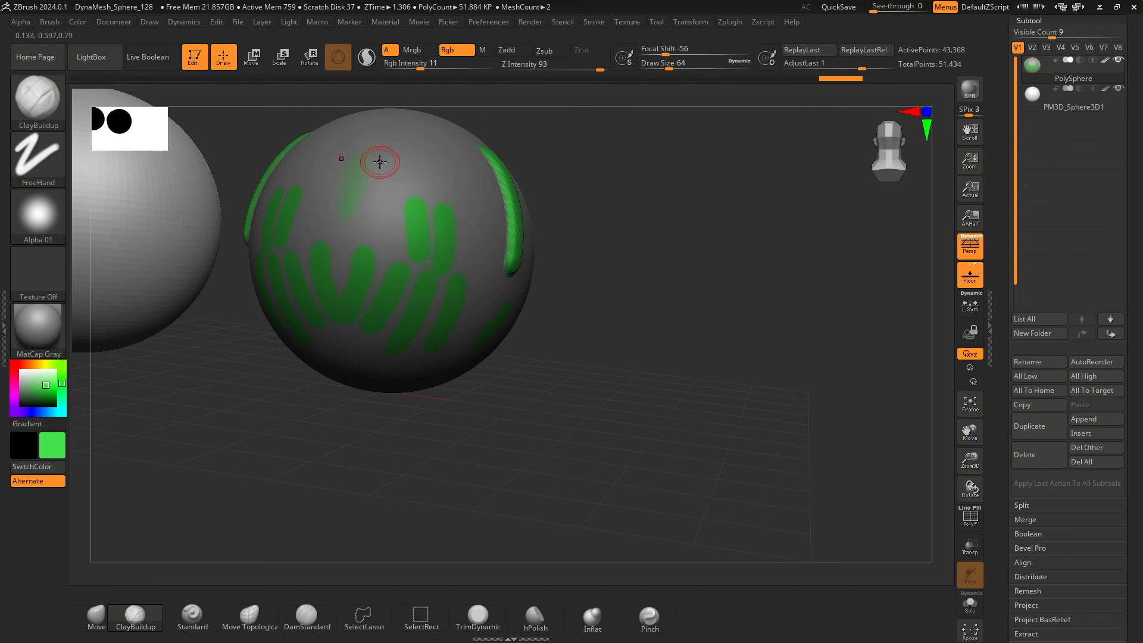
pyautogui.moveTo(375, 163); pyautogui.dragTo(356, 212)
# Set Rgb Intensity to 41 and Z Intensity to 17, then toggle Zadd and Zsub, ending with both off
pyautogui.click(452, 67)
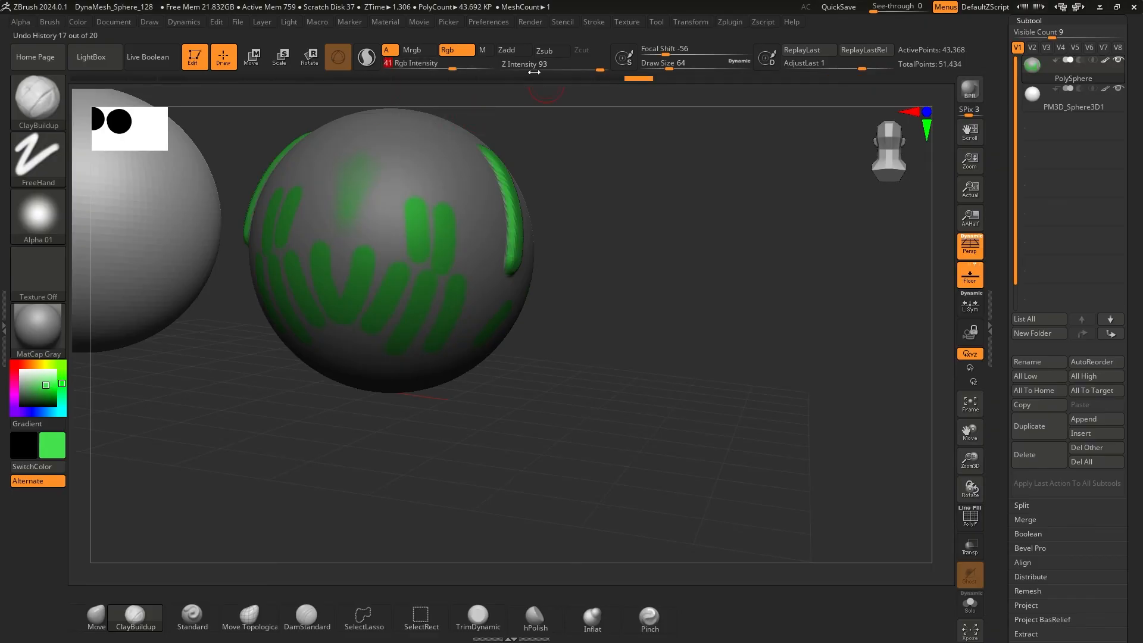
pyautogui.moveTo(534, 72); pyautogui.dragTo(536, 68)
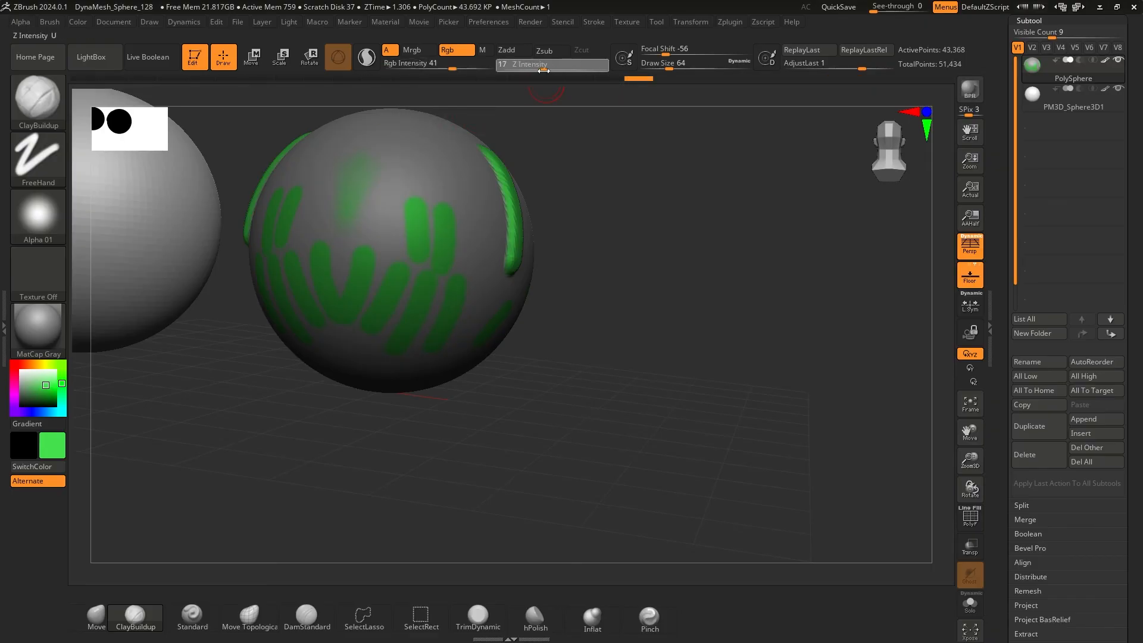
pyautogui.click(398, 64)
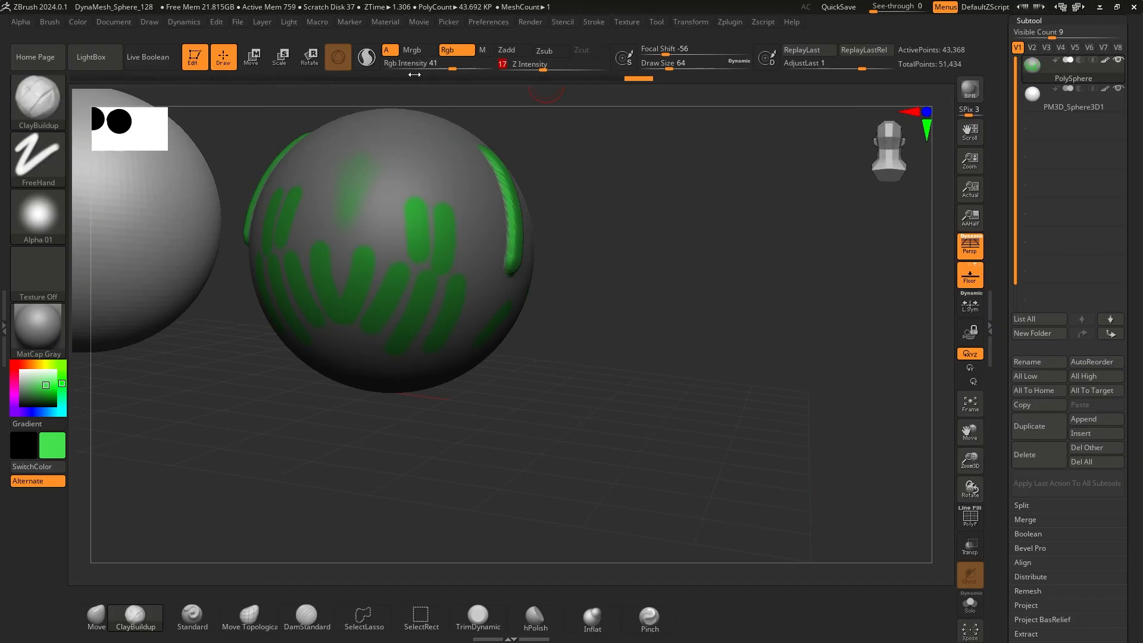
pyautogui.click(514, 50)
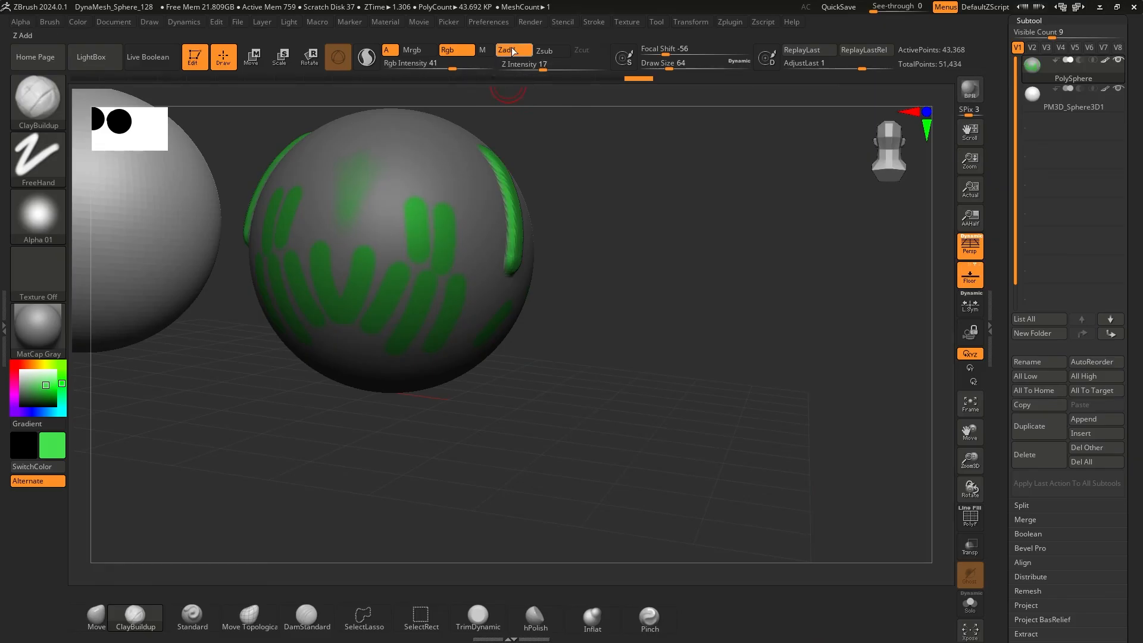
pyautogui.click(536, 52)
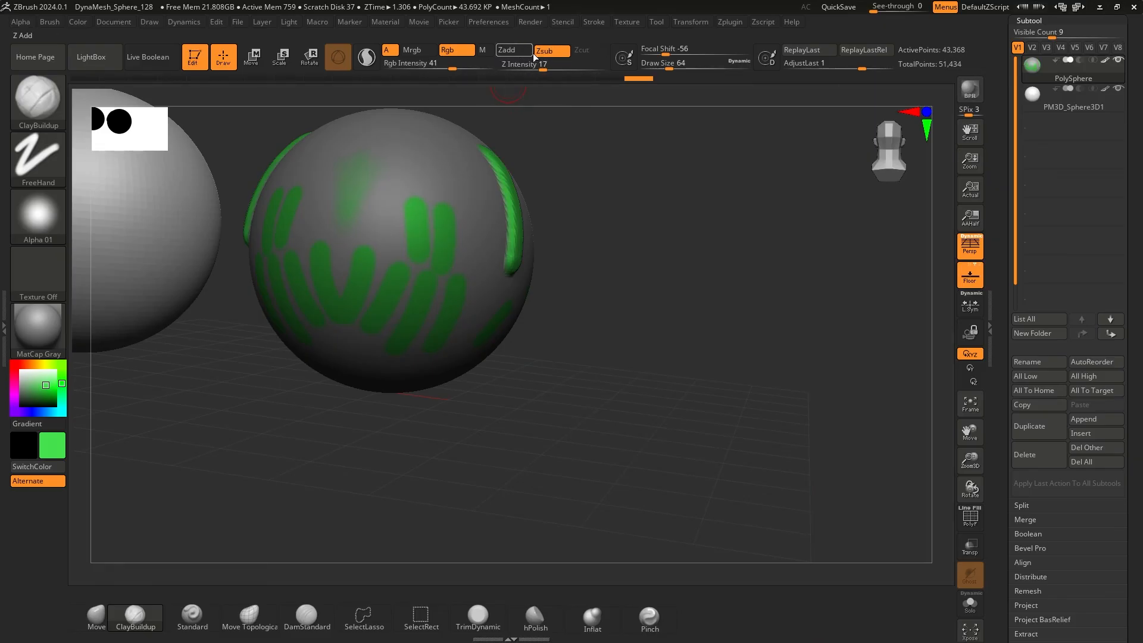
pyautogui.click(536, 52)
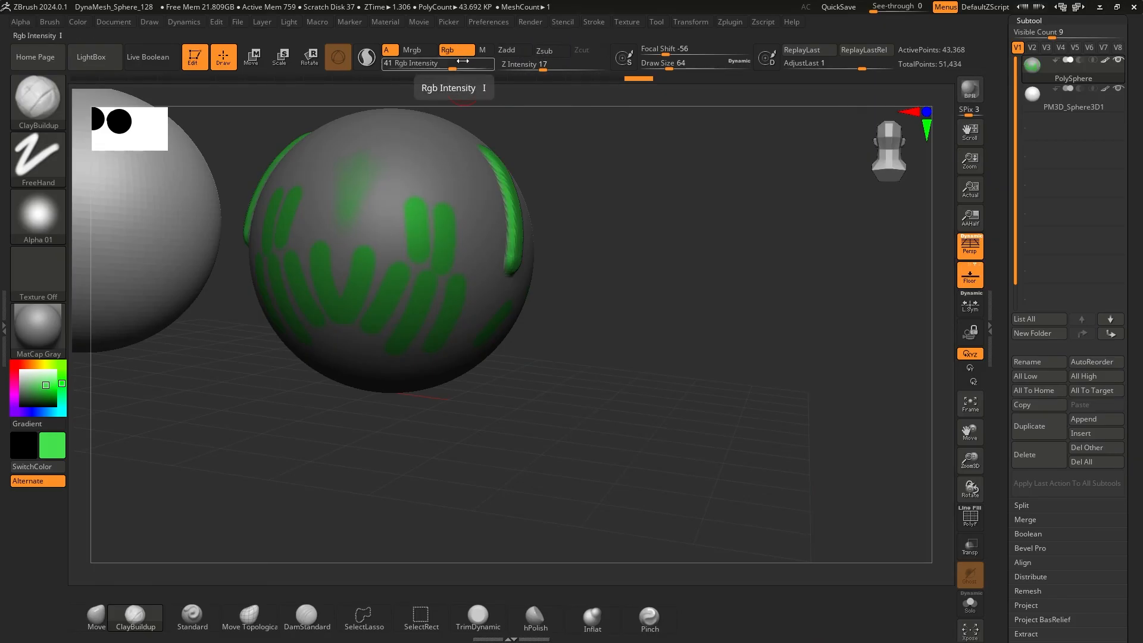
# Set Rgb Intensity to 33 and paint more green strokes on the upper back of the PolySphere
pyautogui.moveTo(456, 69)
pyautogui.mouseDown()
pyautogui.moveTo(422, 69)
pyautogui.moveTo(445, 69)
pyautogui.mouseUp()
pyautogui.moveTo(420, 205); pyautogui.dragTo(421, 141)
pyautogui.moveTo(376, 250); pyautogui.dragTo(396, 156)
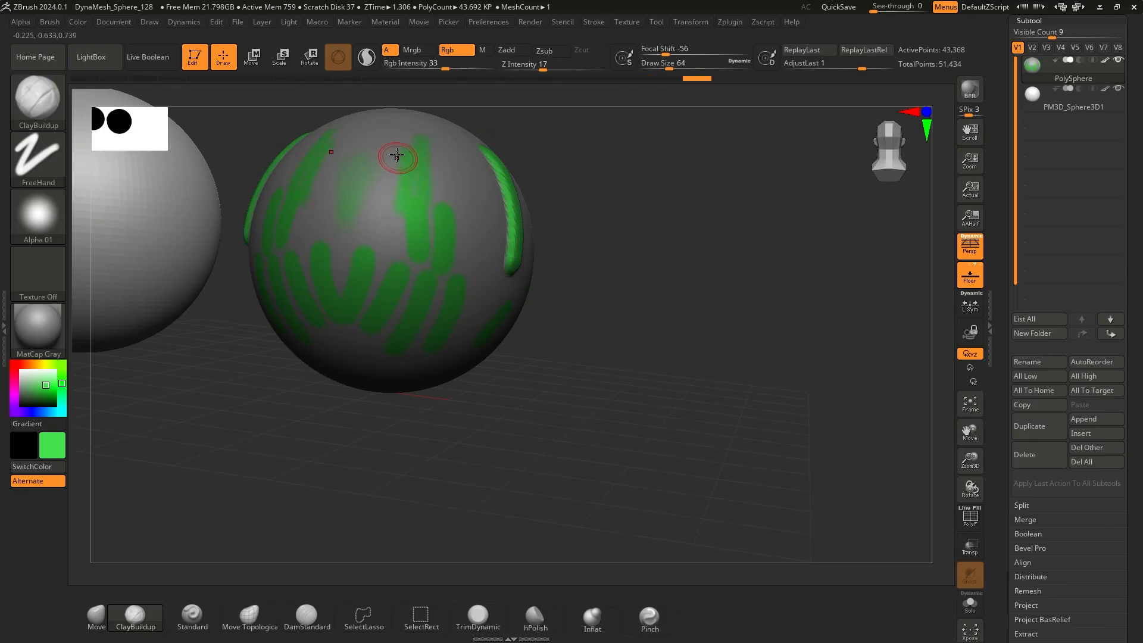
pyautogui.moveTo(575, 207)
pyautogui.mouseDown()
pyautogui.moveTo(605, 184)
pyautogui.moveTo(599, 200)
pyautogui.mouseUp()
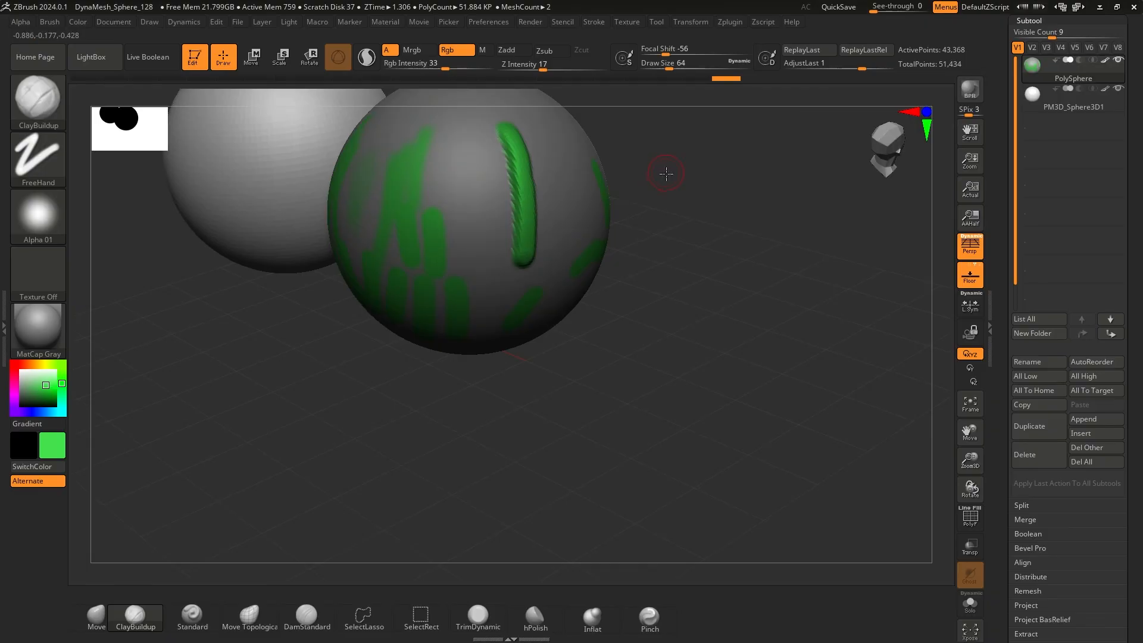
# Switch the active subtool between PM3D_Sphere3D1 and PolySphere, ending on PM3D_Sphere3D1
pyautogui.moveTo(666, 173)
pyautogui.mouseDown()
pyautogui.moveTo(633, 273)
pyautogui.moveTo(548, 248)
pyautogui.moveTo(536, 255)
pyautogui.moveTo(582, 260)
pyautogui.moveTo(510, 232)
pyautogui.moveTo(523, 331)
pyautogui.mouseUp()
pyautogui.keyDown('alt'); pyautogui.click(553, 377); pyautogui.keyUp('alt')
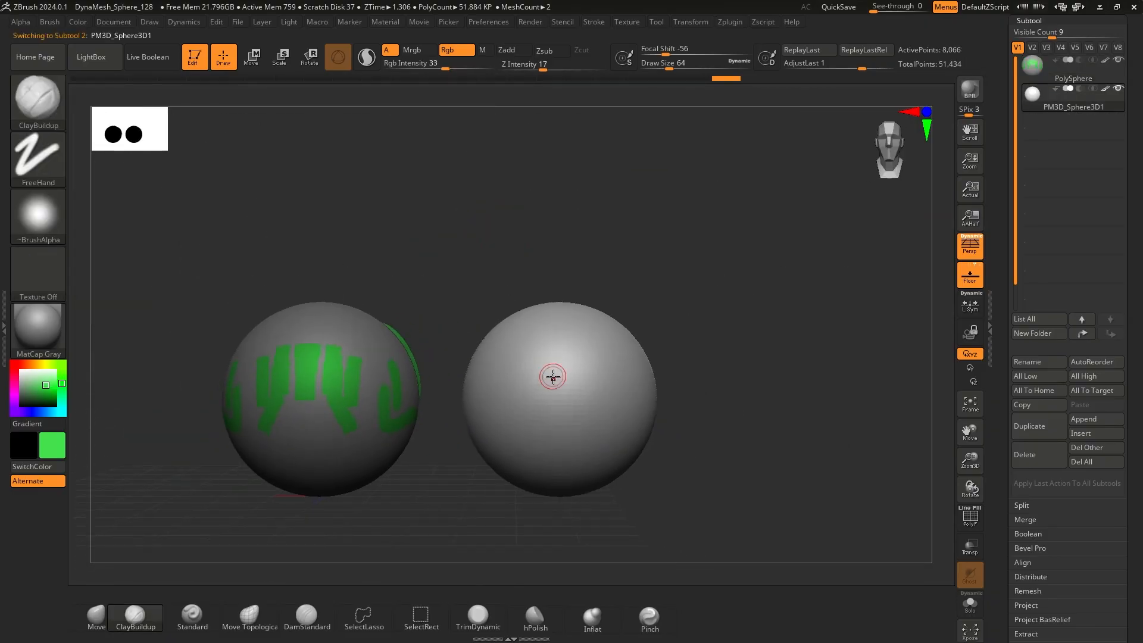
pyautogui.keyDown('alt'); pyautogui.moveTo(553, 376); pyautogui.dragTo(390, 310, button='right'); pyautogui.keyUp('alt')
pyautogui.keyDown('alt'); pyautogui.click(159, 319); pyautogui.keyUp('alt')
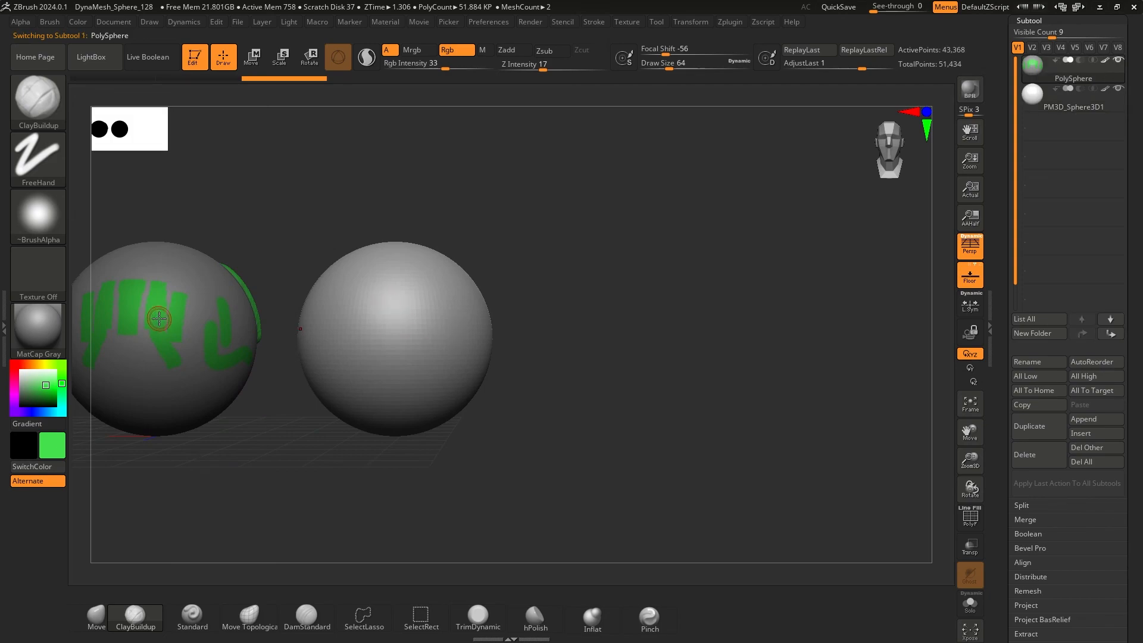
pyautogui.keyDown('alt'); pyautogui.click(390, 305); pyautogui.keyUp('alt')
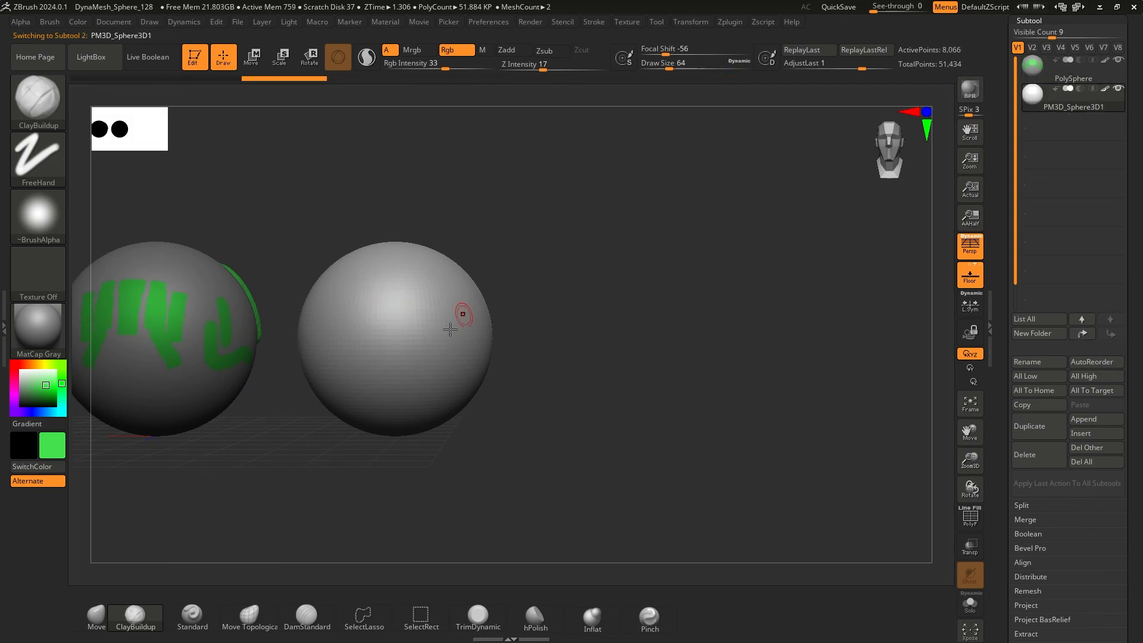
# Pick cyan as the main color and paint a zigzag squiggle on the front of PM3D_Sphere3D1
pyautogui.moveTo(46, 386); pyautogui.dragTo(62, 410)
pyautogui.moveTo(355, 302); pyautogui.dragTo(404, 374)
pyautogui.moveTo(516, 210)
pyautogui.keyDown('ctrl'); pyautogui.mouseDown(button='right')
pyautogui.moveTo(288, 234)
pyautogui.moveTo(364, 227)
pyautogui.mouseUp(button='right'); pyautogui.keyUp('ctrl')
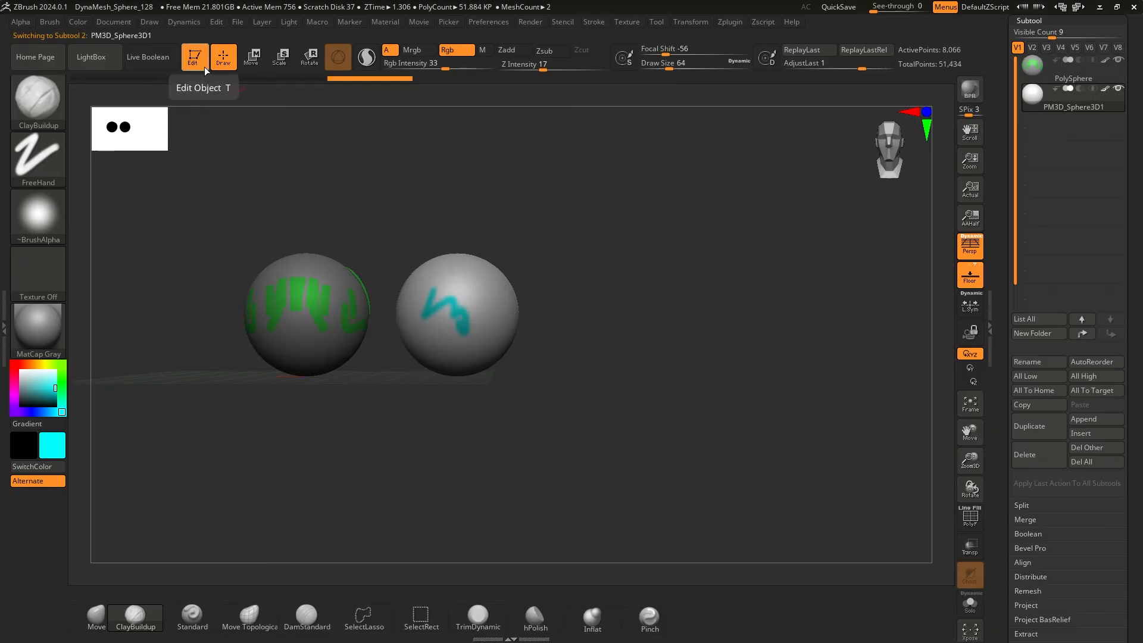
pyautogui.moveTo(321, 193); pyautogui.dragTo(539, 189, button='right')
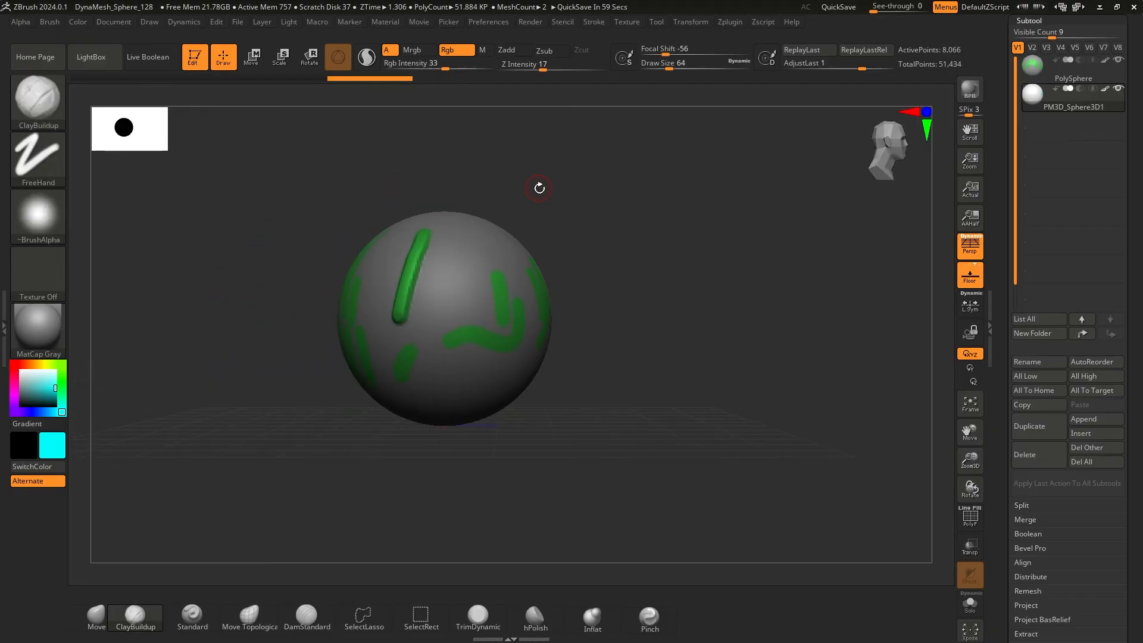
pyautogui.moveTo(668, 284); pyautogui.dragTo(434, 342, button='right')
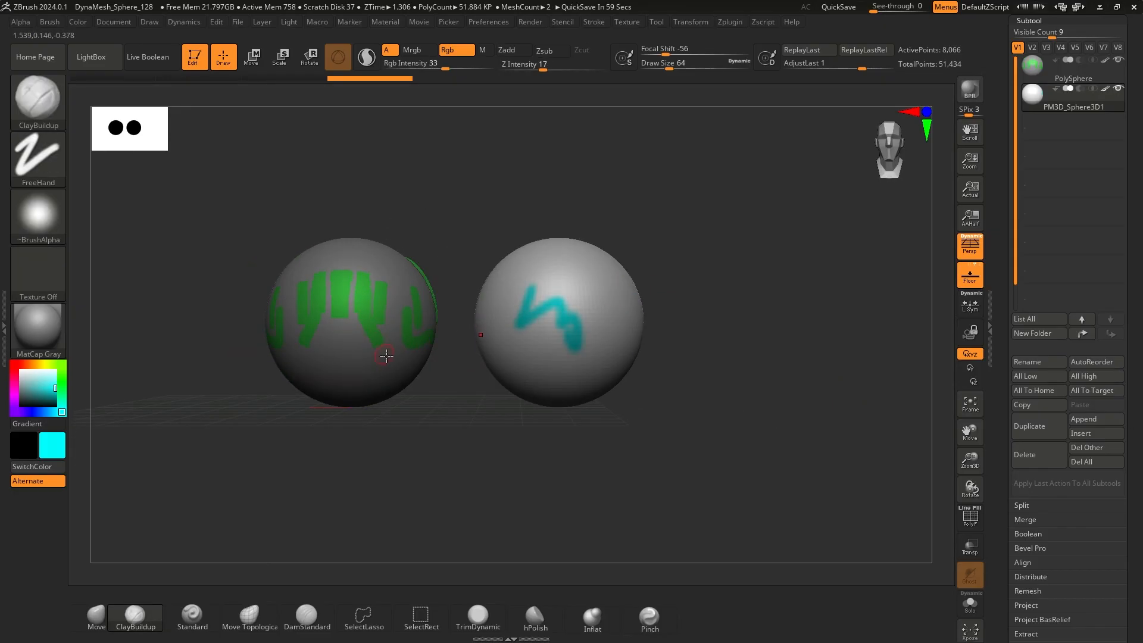
# Change the main color to a dark teal and open the color fill options
pyautogui.moveTo(44, 394); pyautogui.dragTo(35, 395)
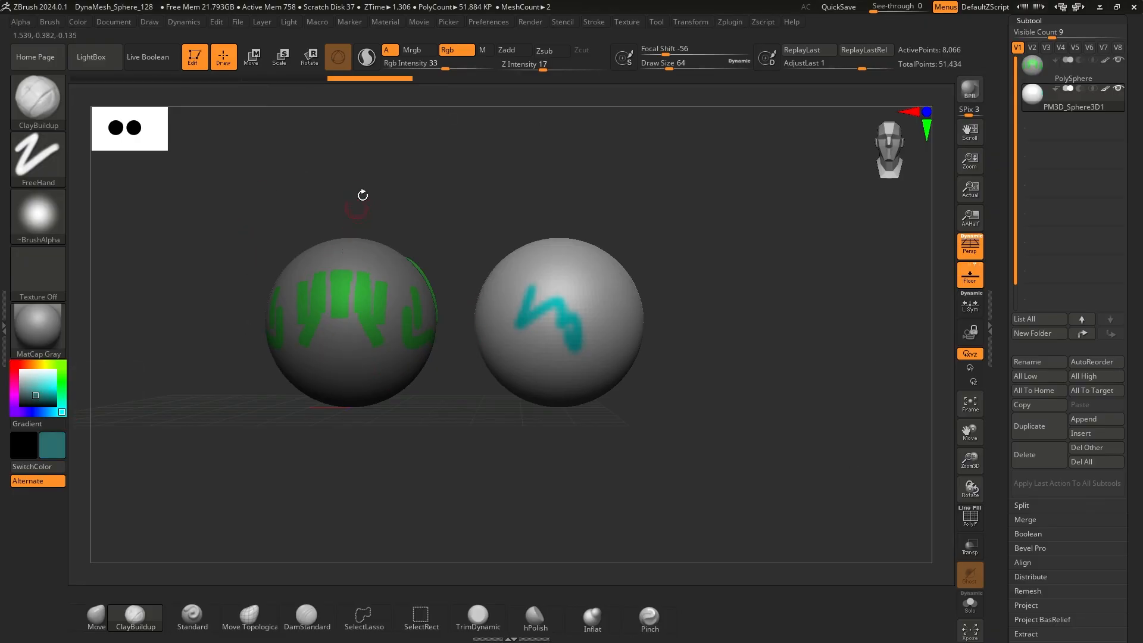
pyautogui.moveTo(363, 195); pyautogui.dragTo(442, 251, button='right')
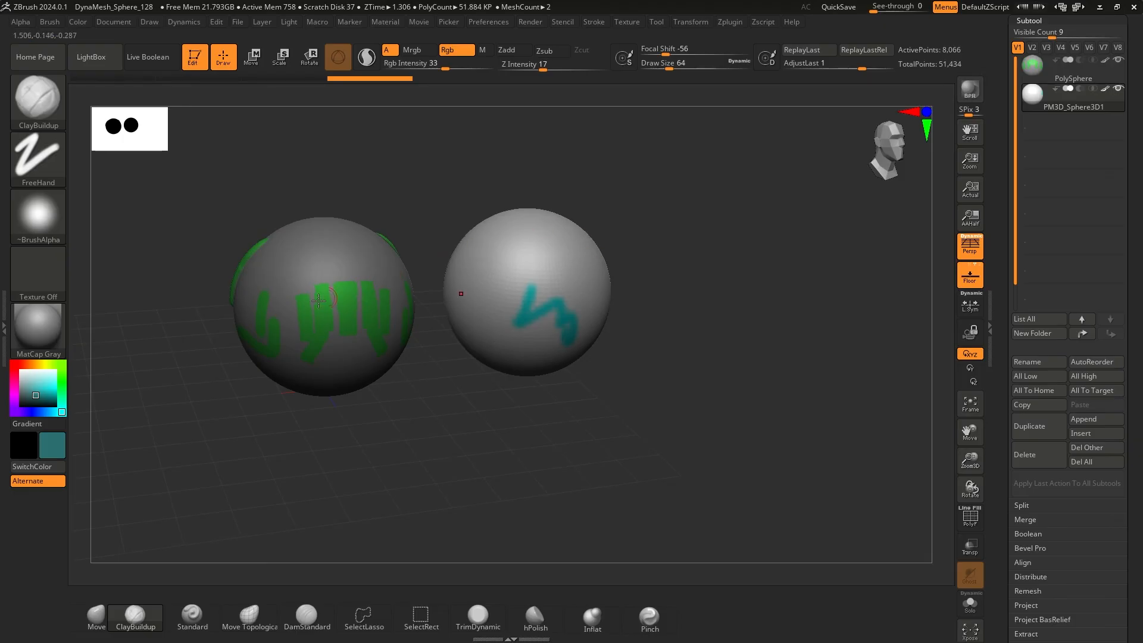
pyautogui.click(75, 22)
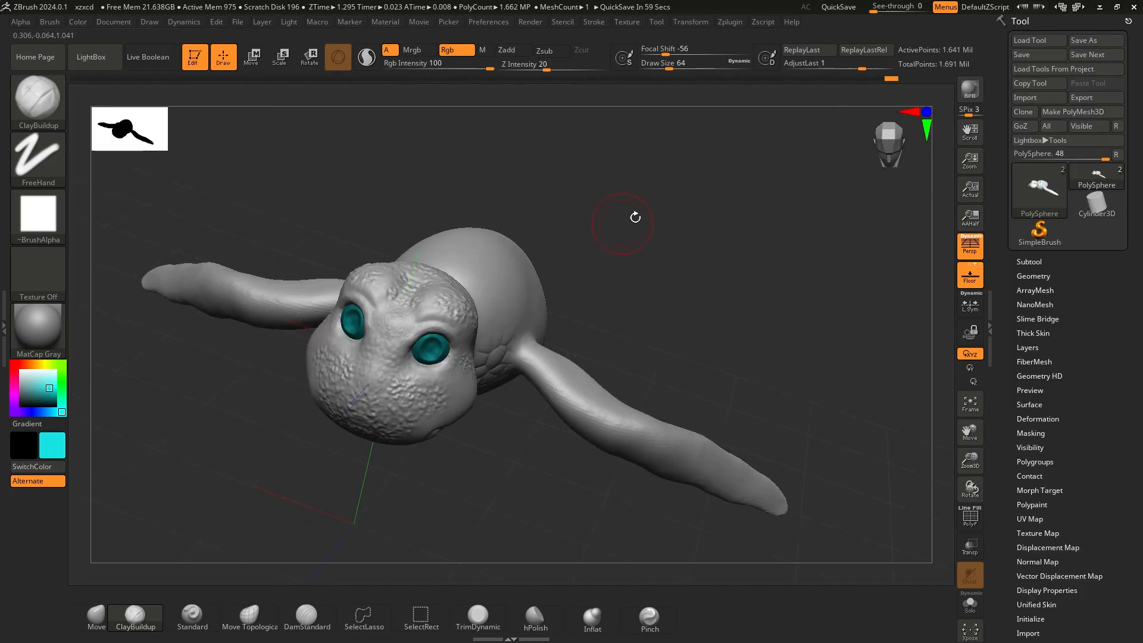
# Set the main color to bright green and switch the ClayBuildup brush's alpha to the soft Alpha 01
pyautogui.moveTo(605, 217); pyautogui.dragTo(649, 221)
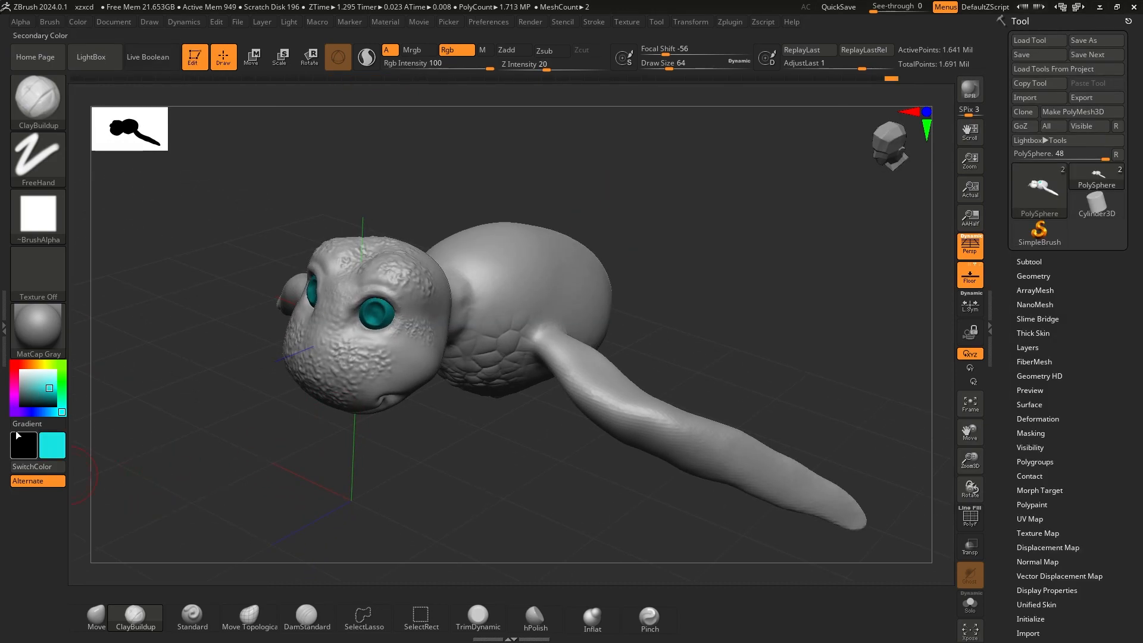
pyautogui.moveTo(63, 371); pyautogui.dragTo(62, 379)
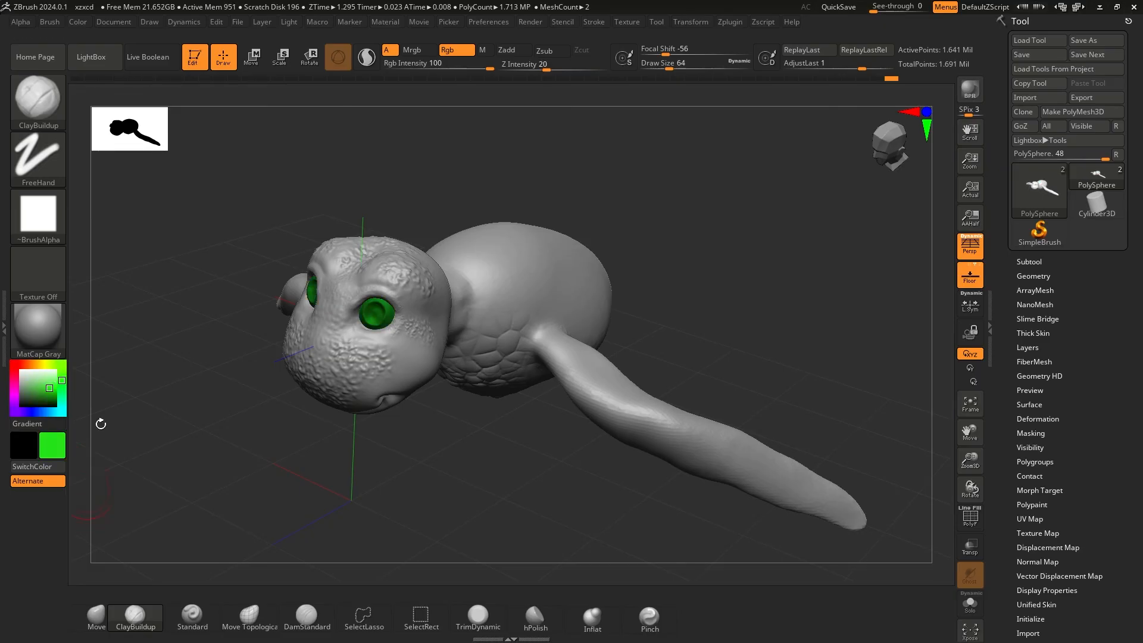
pyautogui.click(39, 218)
pyautogui.click(38, 217)
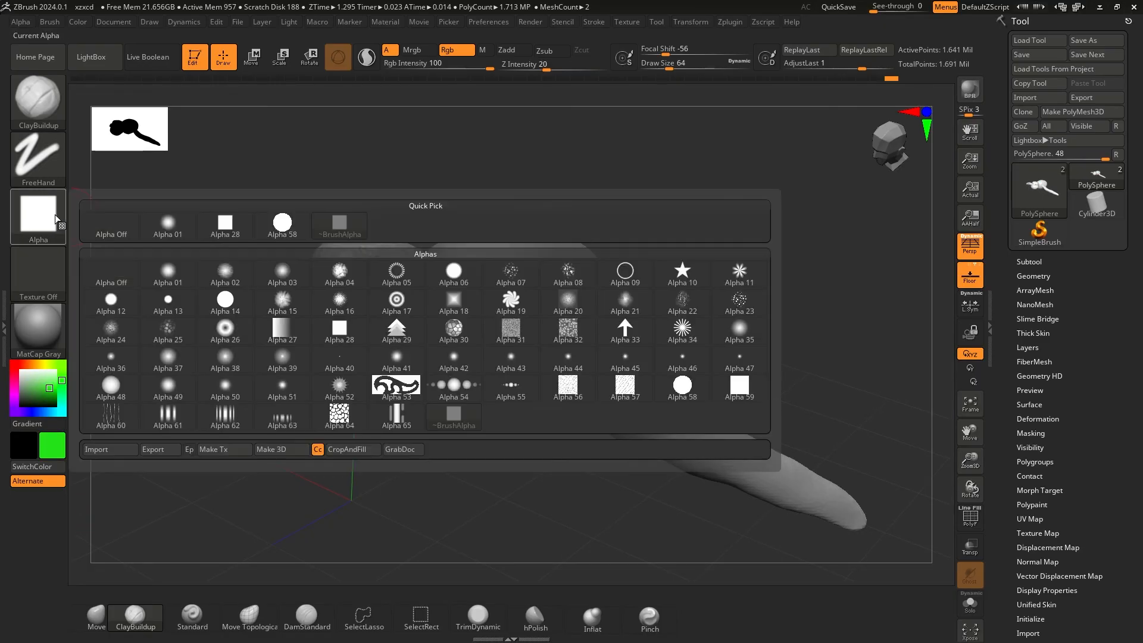
pyautogui.click(166, 227)
# Paint a green patch on the turtle's upper back and fill the whole PolySphere body with the green main color
pyautogui.moveTo(694, 279)
pyautogui.mouseDown()
pyautogui.moveTo(476, 325)
pyautogui.moveTo(444, 321)
pyautogui.moveTo(411, 292)
pyautogui.moveTo(437, 304)
pyautogui.moveTo(455, 289)
pyautogui.moveTo(509, 295)
pyautogui.mouseUp()
pyautogui.scroll(3, 454, 327)
pyautogui.moveTo(735, 270)
pyautogui.mouseDown()
pyautogui.moveTo(742, 250)
pyautogui.moveTo(466, 324)
pyautogui.mouseUp()
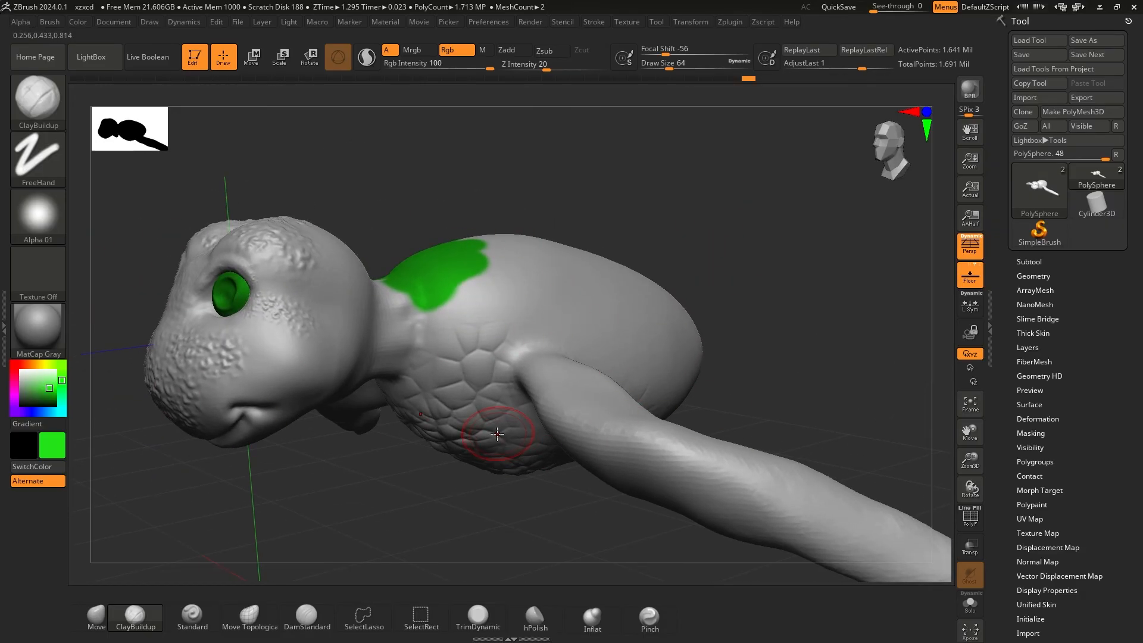
pyautogui.click(79, 23)
pyautogui.click(120, 276)
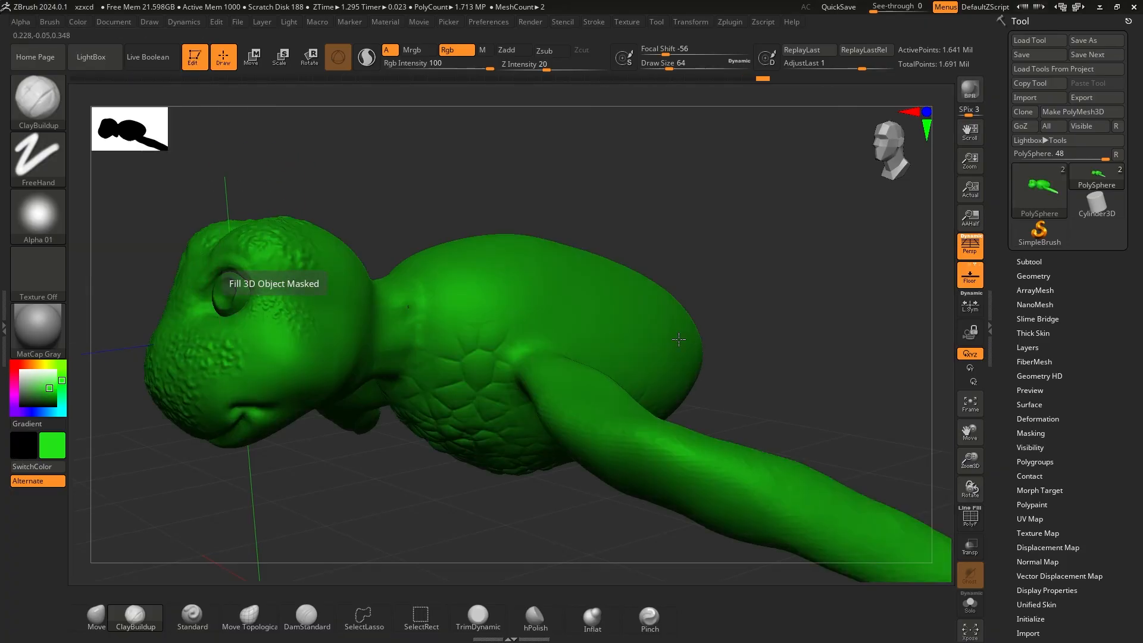
# Make the eyes subtool PM3D_Sphere3D1 active and fill it with cyan (R 24, G 227, B 227)
pyautogui.moveTo(553, 263); pyautogui.dragTo(393, 295, button='right')
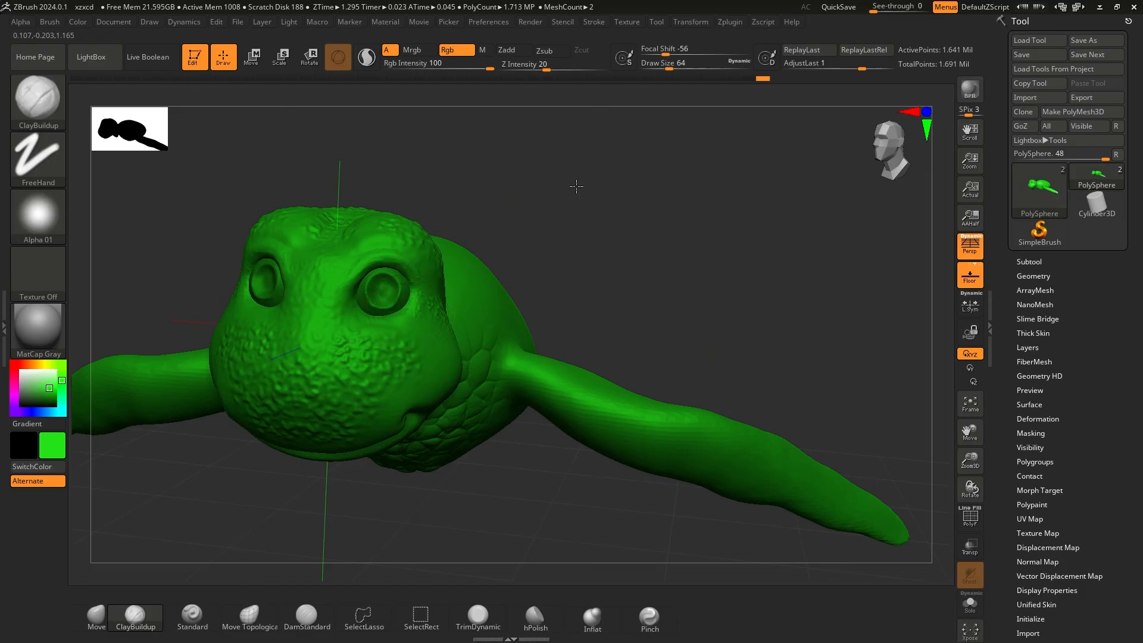
pyautogui.keyDown('alt'); pyautogui.click(385, 297); pyautogui.keyUp('alt')
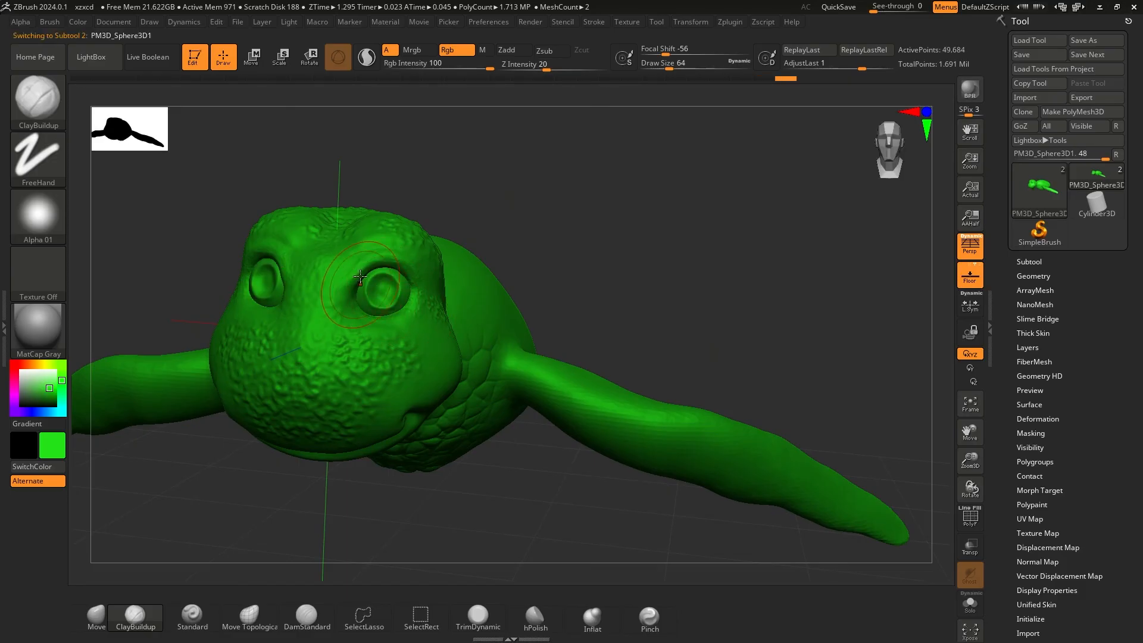
pyautogui.moveTo(60, 397); pyautogui.dragTo(62, 412)
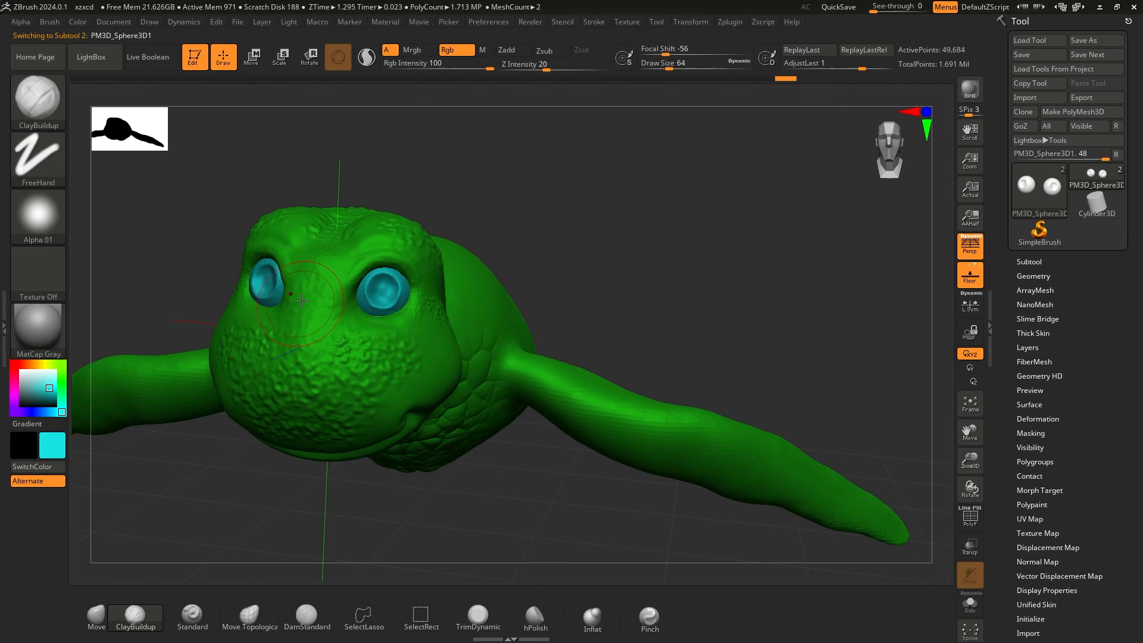
pyautogui.click(73, 25)
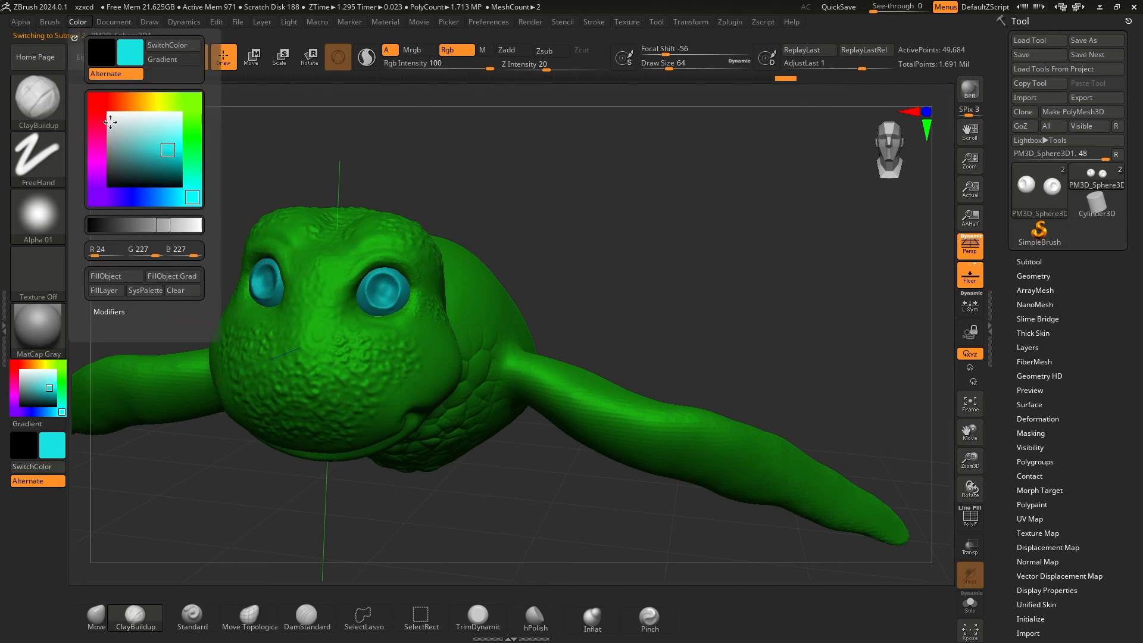
pyautogui.click(108, 277)
pyautogui.moveTo(732, 250)
pyautogui.mouseDown()
pyautogui.moveTo(602, 266)
pyautogui.moveTo(647, 243)
pyautogui.mouseUp()
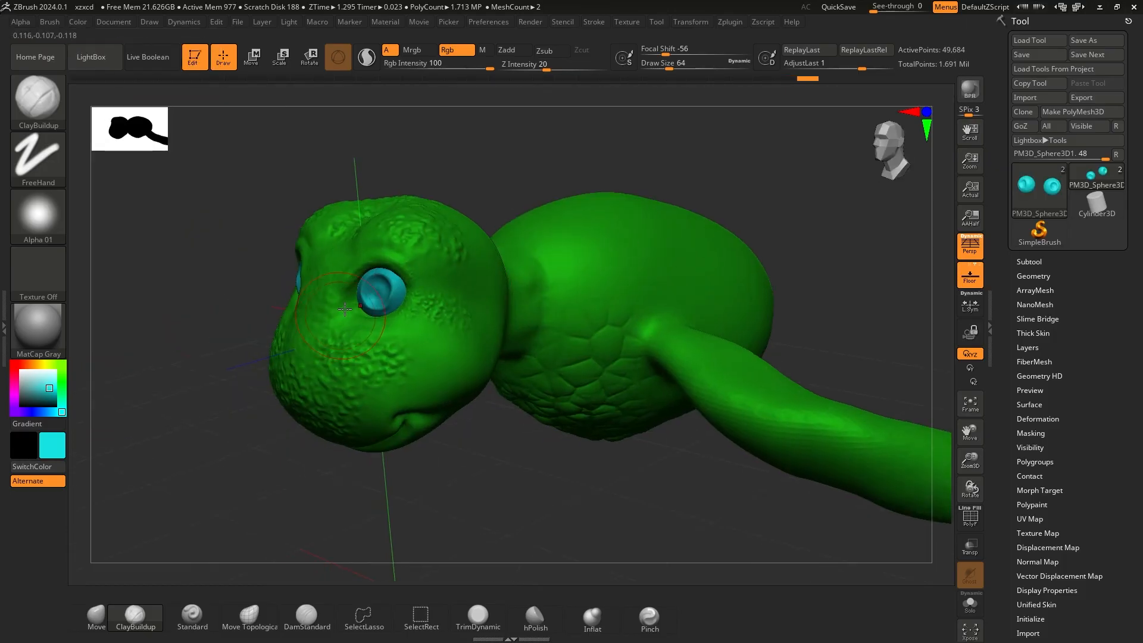
pyautogui.moveTo(738, 172); pyautogui.dragTo(681, 180)
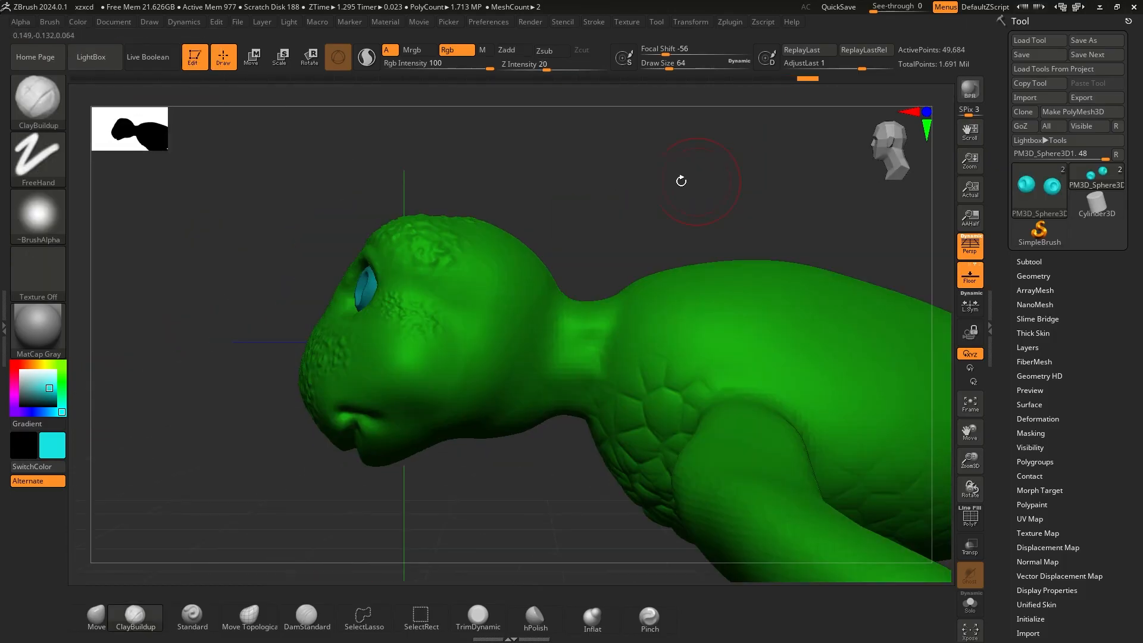
pyautogui.moveTo(552, 225); pyautogui.dragTo(610, 253)
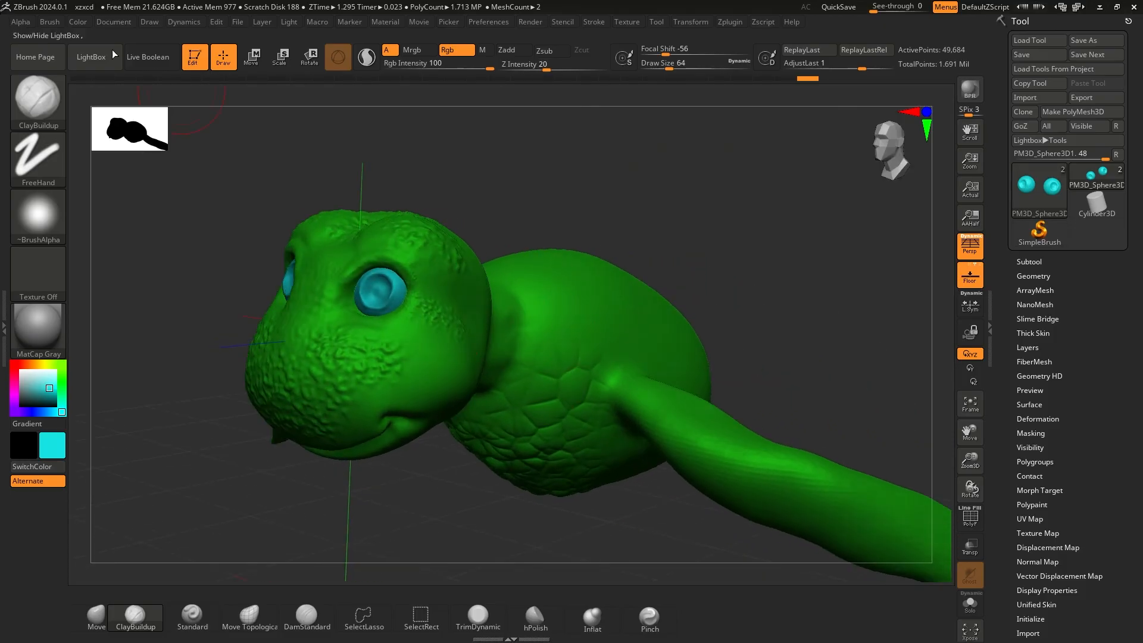
pyautogui.click(80, 22)
pyautogui.moveTo(663, 199); pyautogui.dragTo(619, 196)
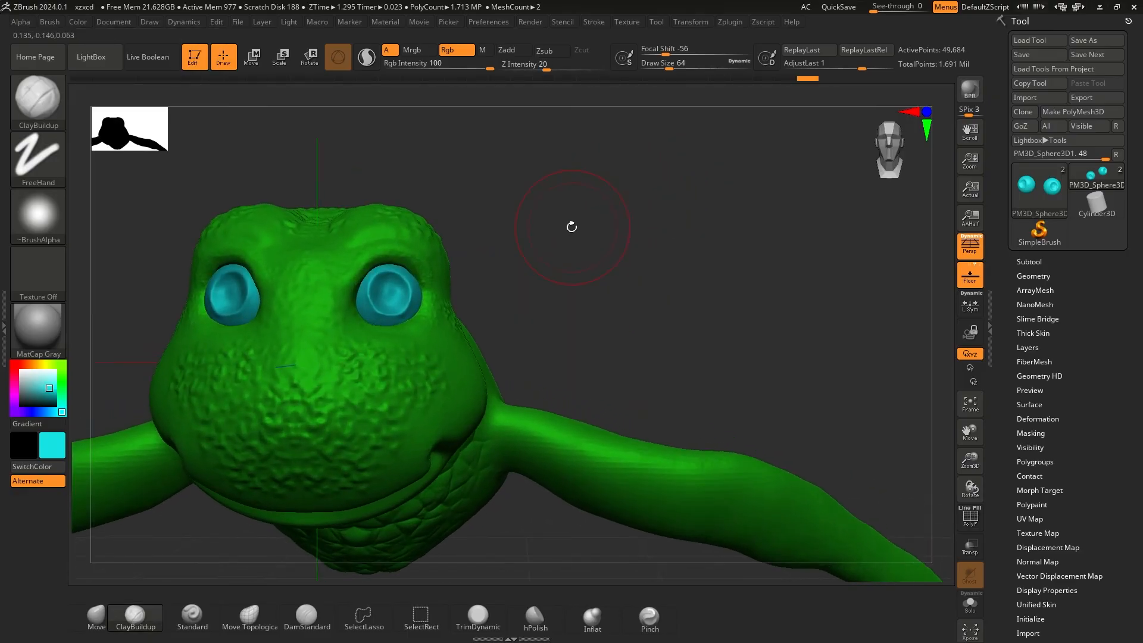
# Paint round black pupils in the middle of both eyes with Draw Size 12 and Rgb Intensity 44
pyautogui.keyDown('alt'); pyautogui.moveTo(572, 227); pyautogui.dragTo(536, 280); pyautogui.keyUp('alt')
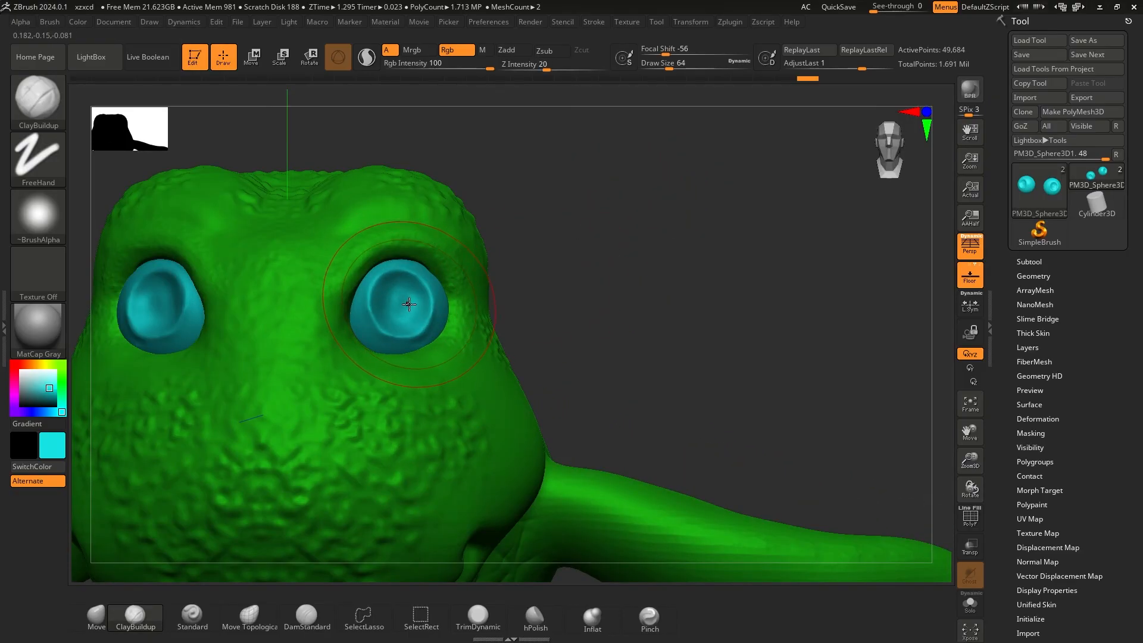
pyautogui.press('[')
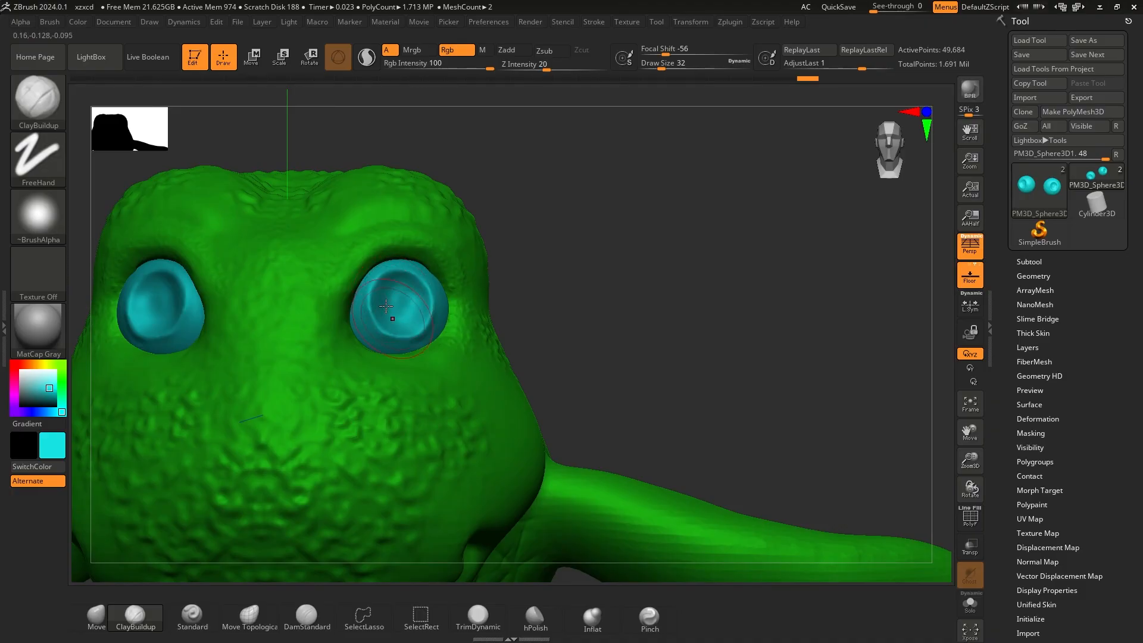
pyautogui.moveTo(48, 389); pyautogui.dragTo(13, 406)
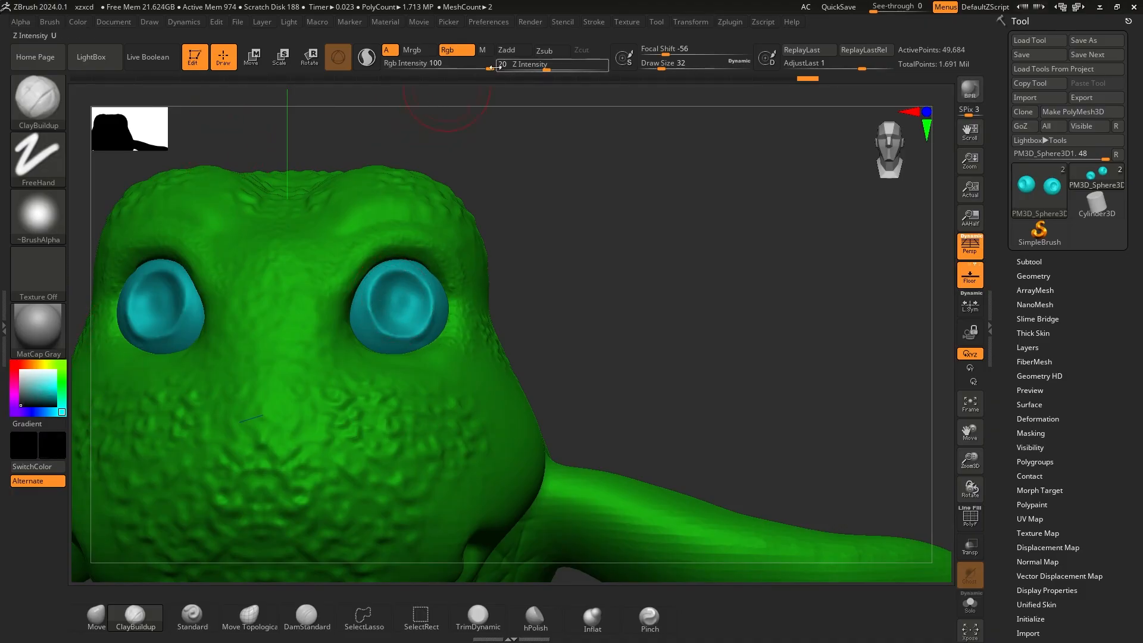
pyautogui.moveTo(480, 70); pyautogui.dragTo(457, 73)
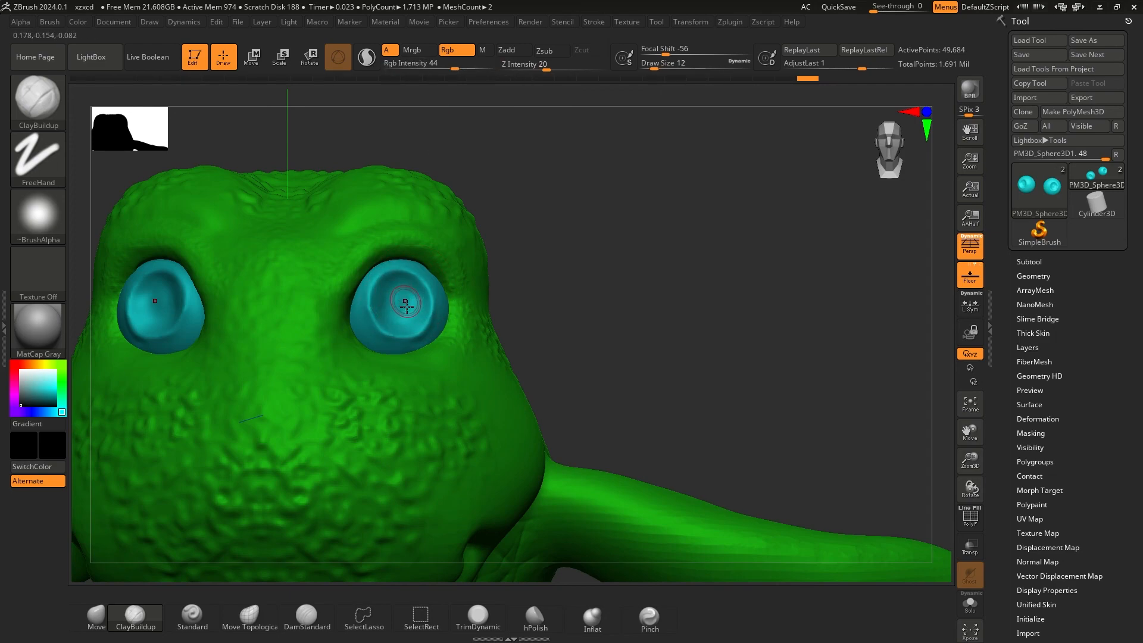
pyautogui.scroll(3, 402, 302)
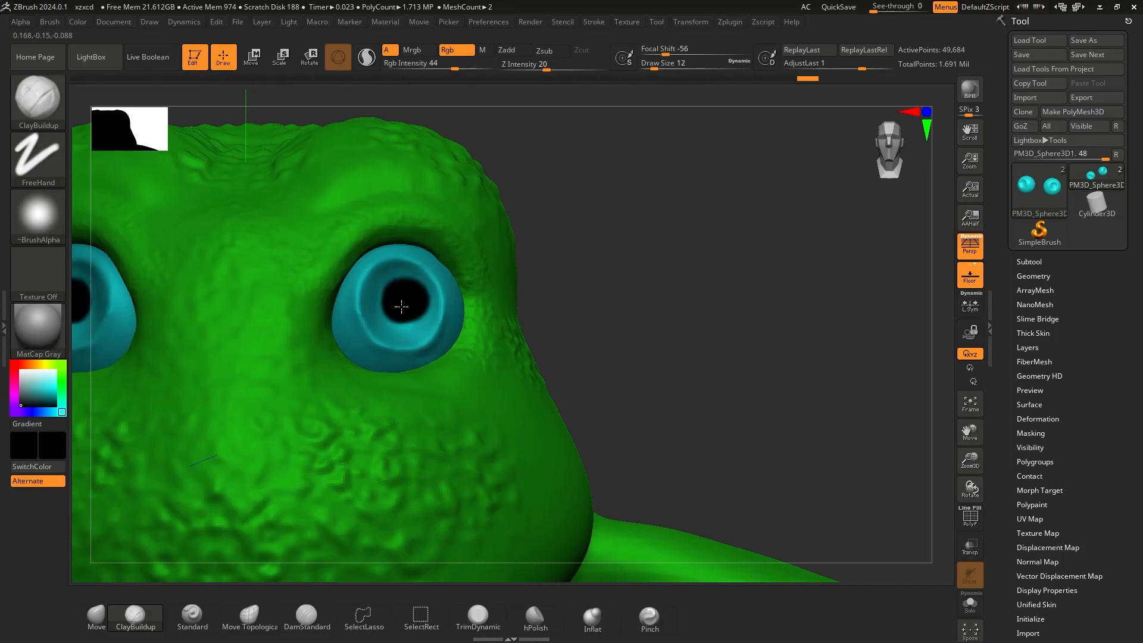
pyautogui.moveTo(407, 309); pyautogui.dragTo(384, 294)
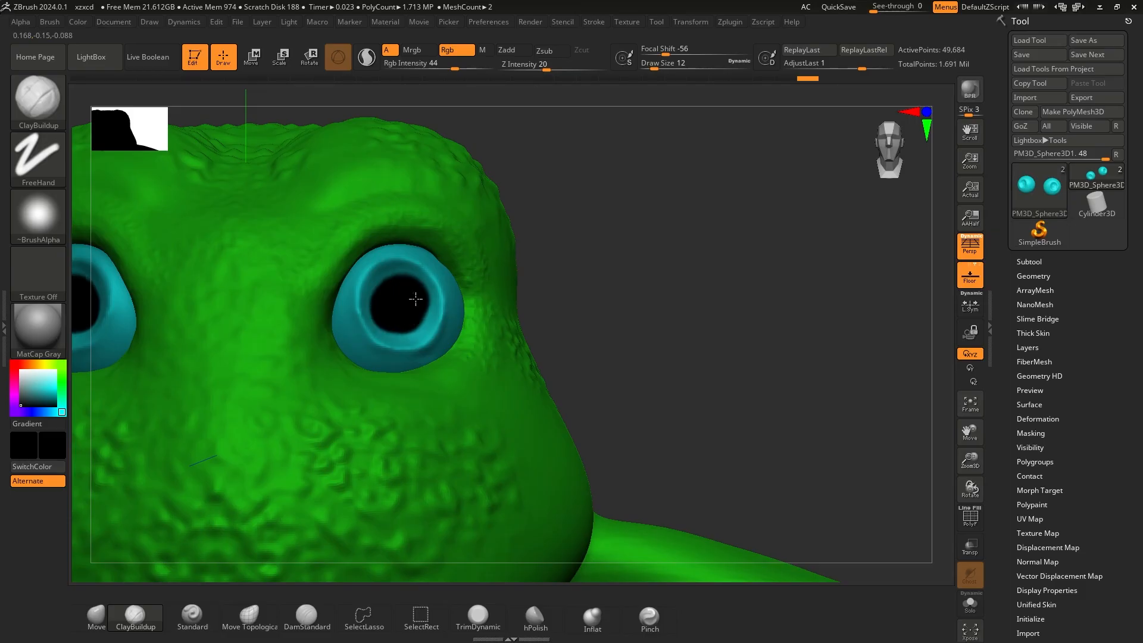
pyautogui.moveTo(404, 319); pyautogui.dragTo(414, 305)
# Blend the black pupil edges into the cyan irises with the Smooth brush, setting its Rgb Intensity to 44
pyautogui.press('shift')
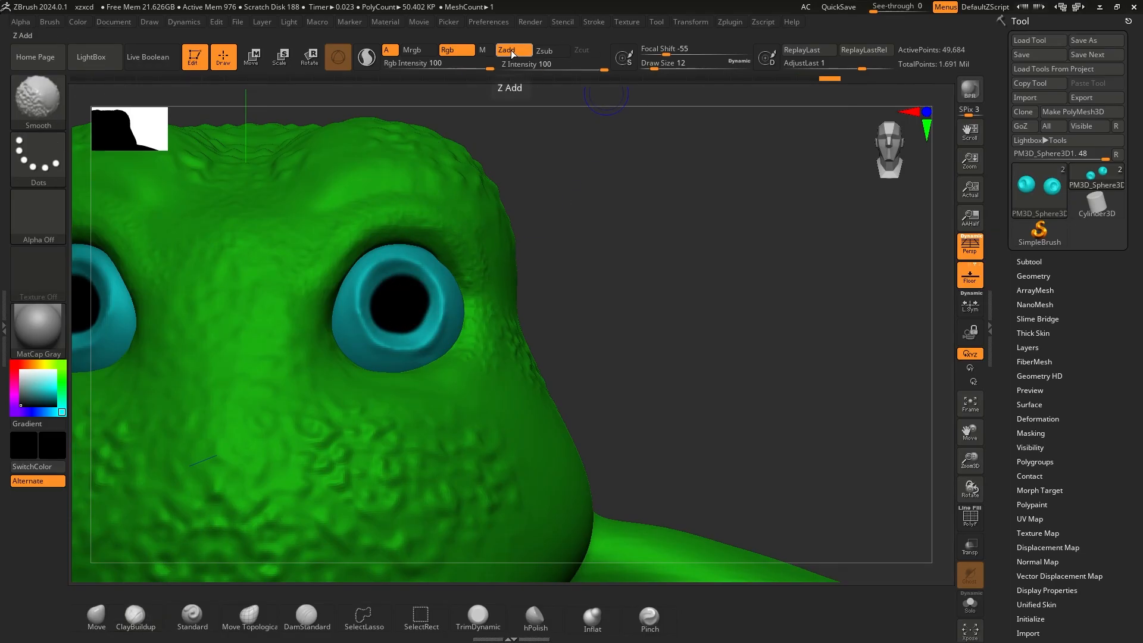
pyautogui.press('shift')
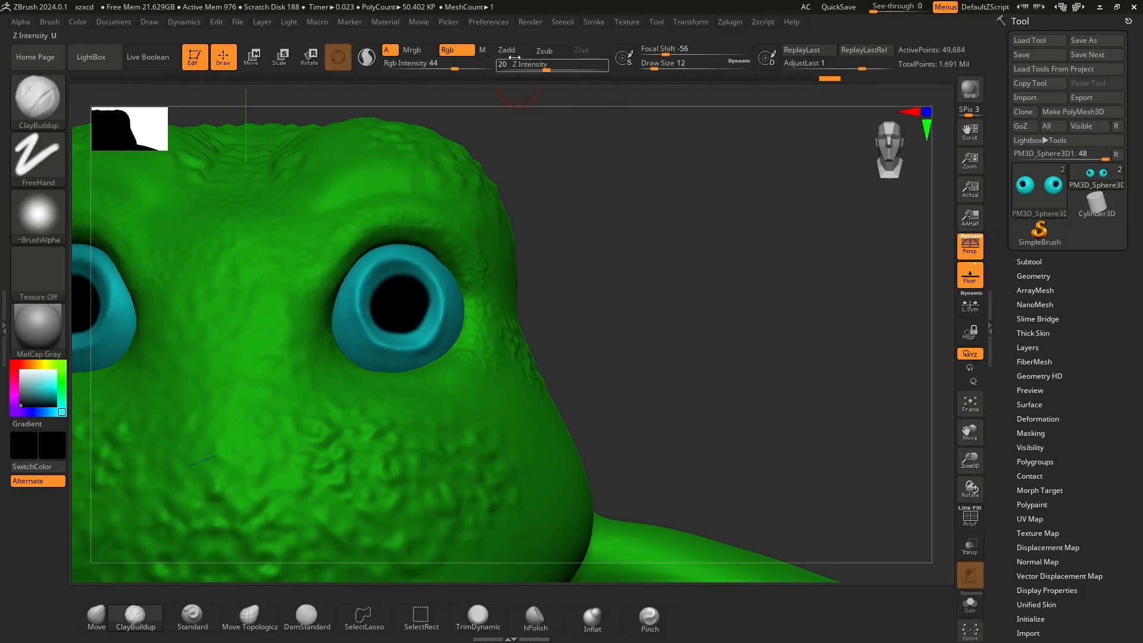
pyautogui.press('shift')
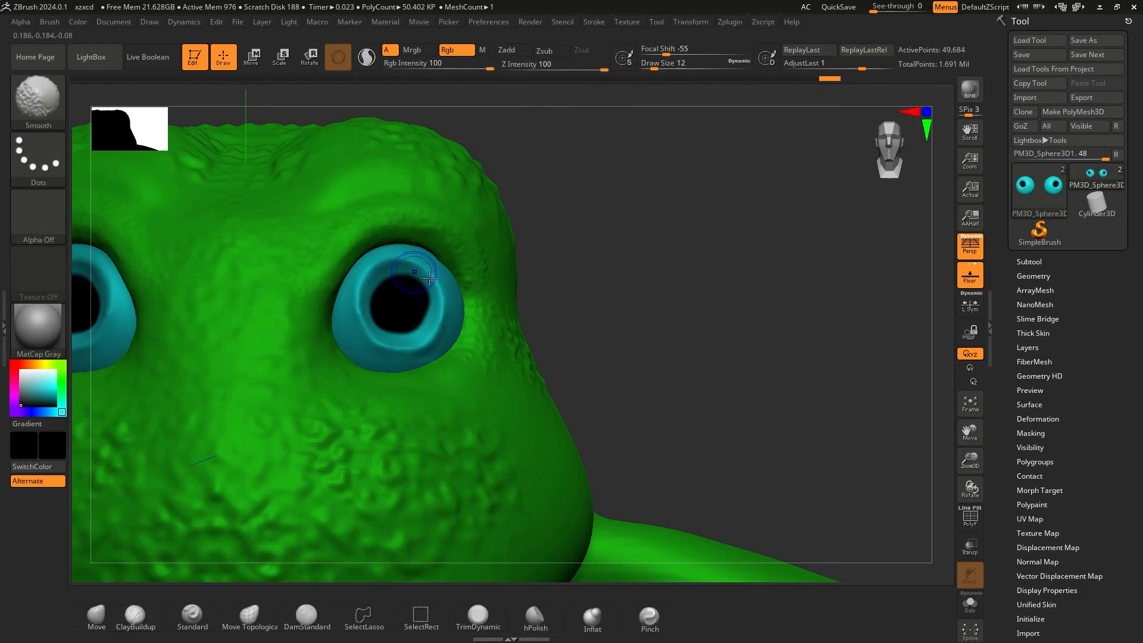
pyautogui.press('shift')
pyautogui.press('shift')
pyautogui.press('shift')
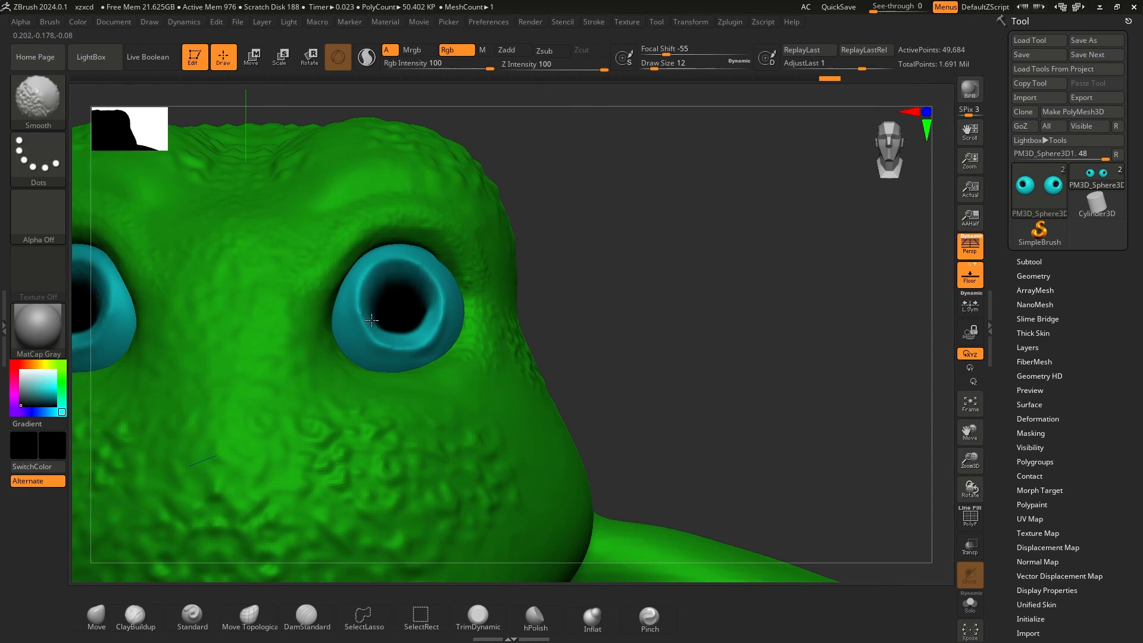
pyautogui.moveTo(480, 67); pyautogui.dragTo(453, 68)
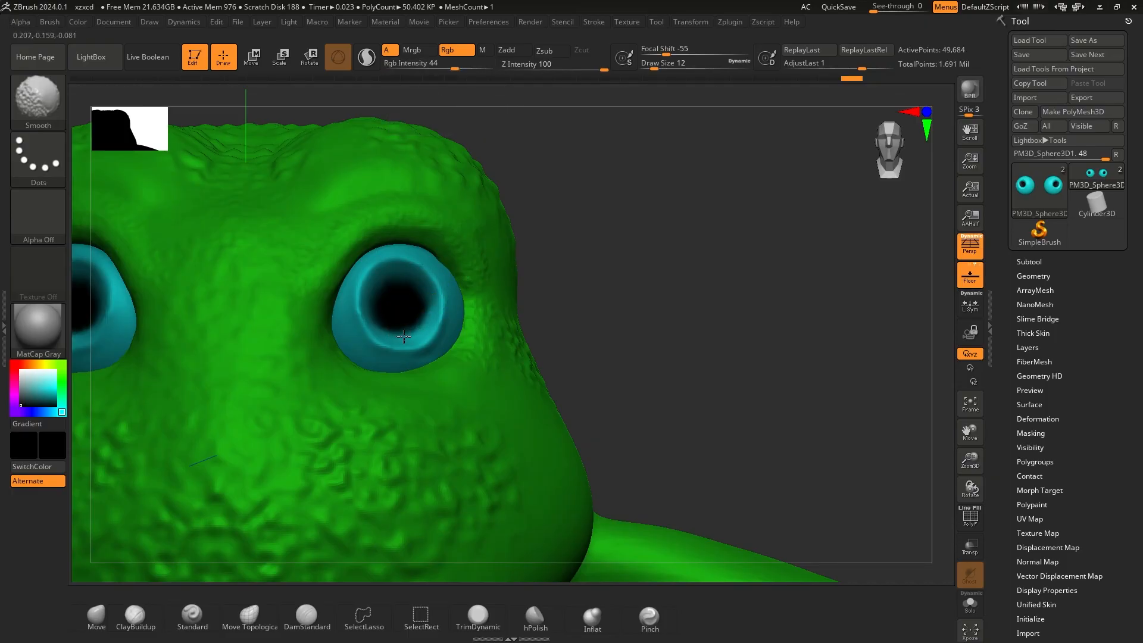
# Switch to the PolySphere body and paint a cyan patch on its side behind the head with Draw Size 68
pyautogui.moveTo(648, 214)
pyautogui.keyDown('alt'); pyautogui.mouseDown()
pyautogui.moveTo(498, 179)
pyautogui.moveTo(456, 187)
pyautogui.moveTo(690, 202)
pyautogui.moveTo(559, 201)
pyautogui.moveTo(658, 224)
pyautogui.moveTo(513, 178)
pyautogui.moveTo(627, 220)
pyautogui.moveTo(595, 215)
pyautogui.mouseUp(); pyautogui.keyUp('alt')
pyautogui.keyDown('alt'); pyautogui.click(595, 215); pyautogui.keyUp('alt')
pyautogui.keyDown('alt'); pyautogui.moveTo(677, 171); pyautogui.dragTo(627, 205); pyautogui.keyUp('alt')
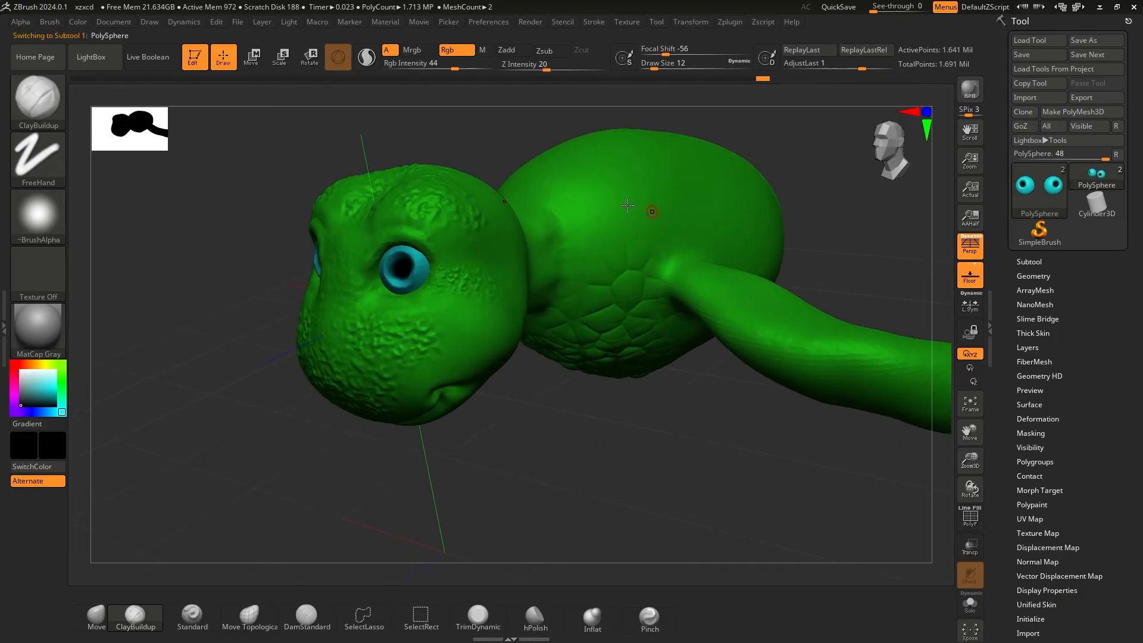
pyautogui.moveTo(813, 153); pyautogui.dragTo(660, 207)
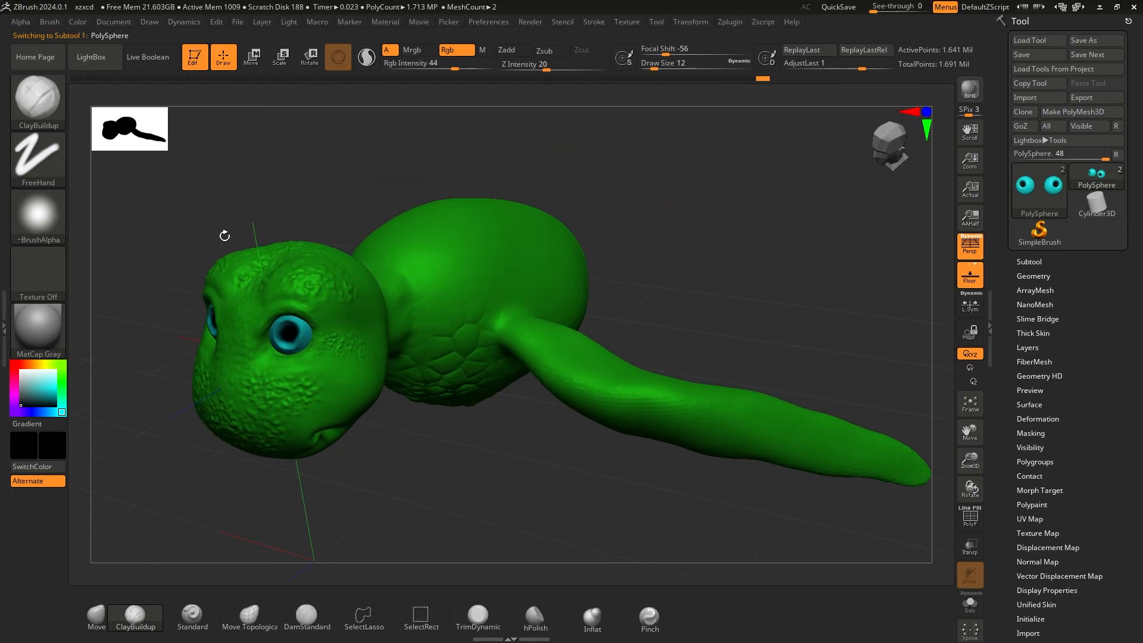
pyautogui.moveTo(41, 394); pyautogui.dragTo(53, 390)
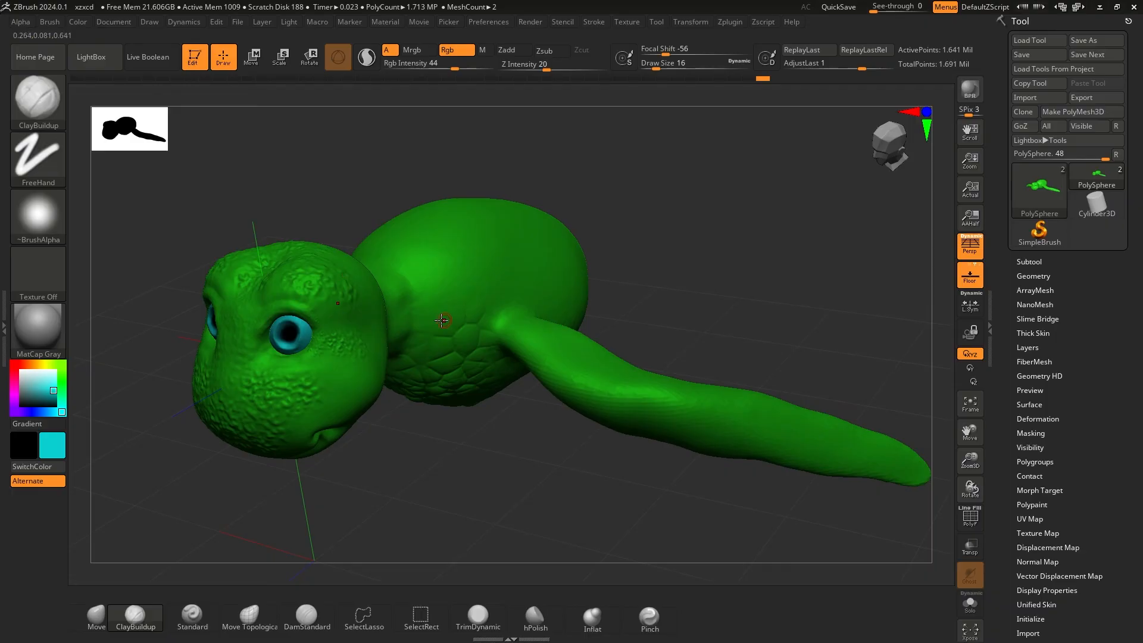
pyautogui.click(419, 314)
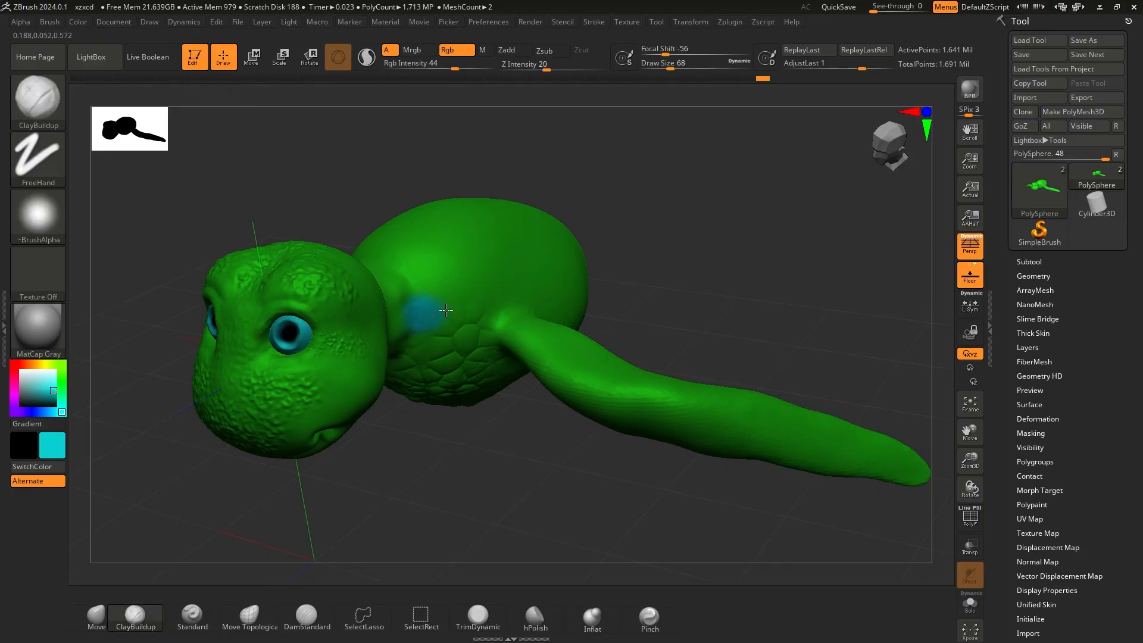
pyautogui.keyDown('alt'); pyautogui.moveTo(460, 312); pyautogui.dragTo(472, 319); pyautogui.keyUp('alt')
pyautogui.hotkey('ctrl', 'z')
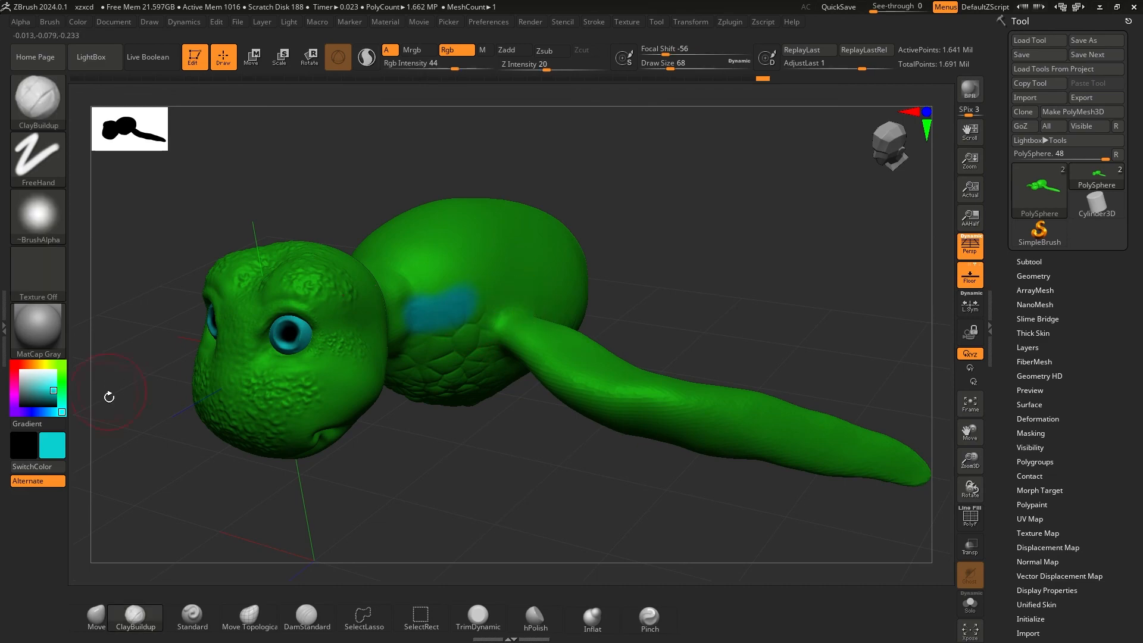
# Pick a pale cyan main color and paint over the side patch, raising Rgb Intensity to 82
pyautogui.click(60, 378)
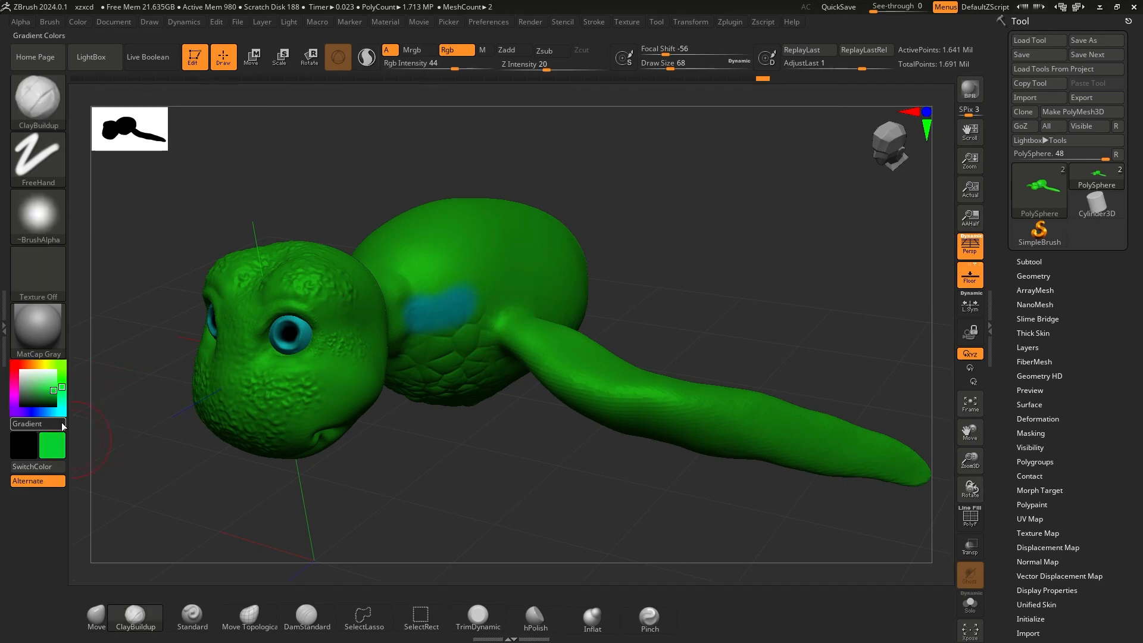
pyautogui.click(63, 411)
pyautogui.moveTo(47, 393); pyautogui.dragTo(48, 378)
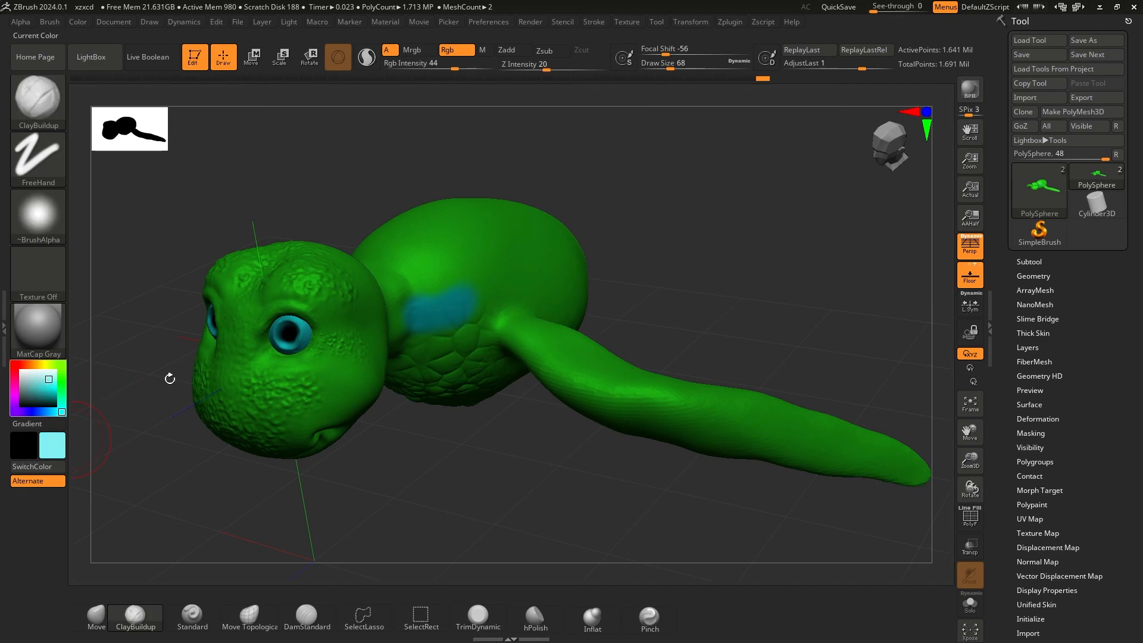
pyautogui.moveTo(423, 334); pyautogui.dragTo(449, 304)
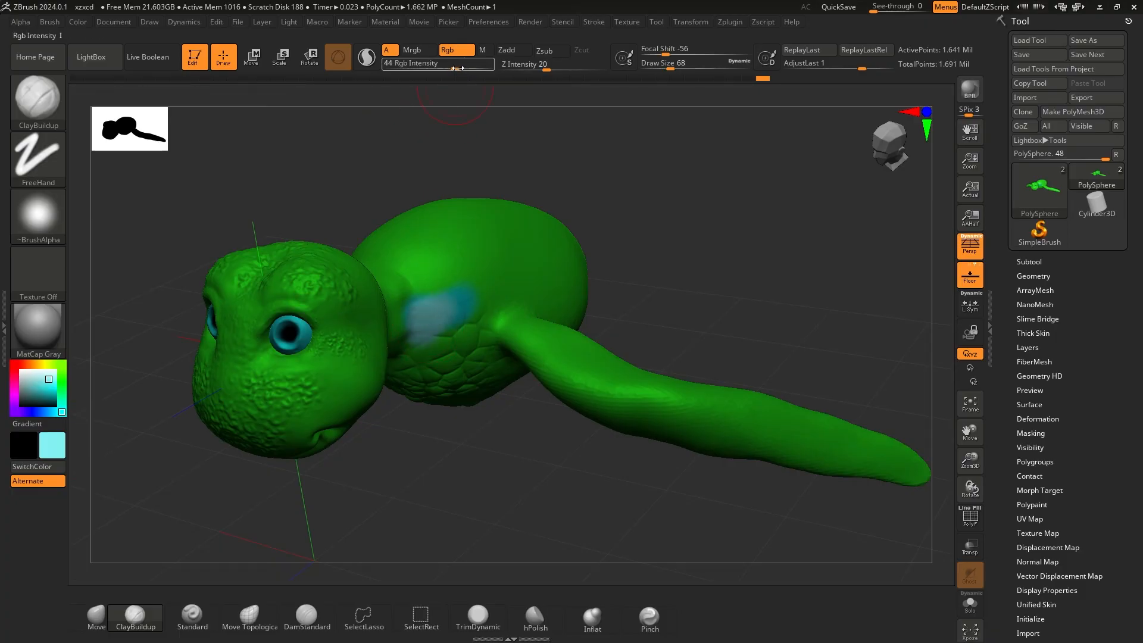
pyautogui.moveTo(462, 67); pyautogui.dragTo(480, 67)
pyautogui.moveTo(452, 303)
pyautogui.mouseDown()
pyautogui.moveTo(426, 316)
pyautogui.moveTo(462, 300)
pyautogui.mouseUp()
pyautogui.moveTo(633, 242)
pyautogui.mouseDown()
pyautogui.moveTo(652, 241)
pyautogui.moveTo(646, 227)
pyautogui.moveTo(565, 239)
pyautogui.mouseUp()
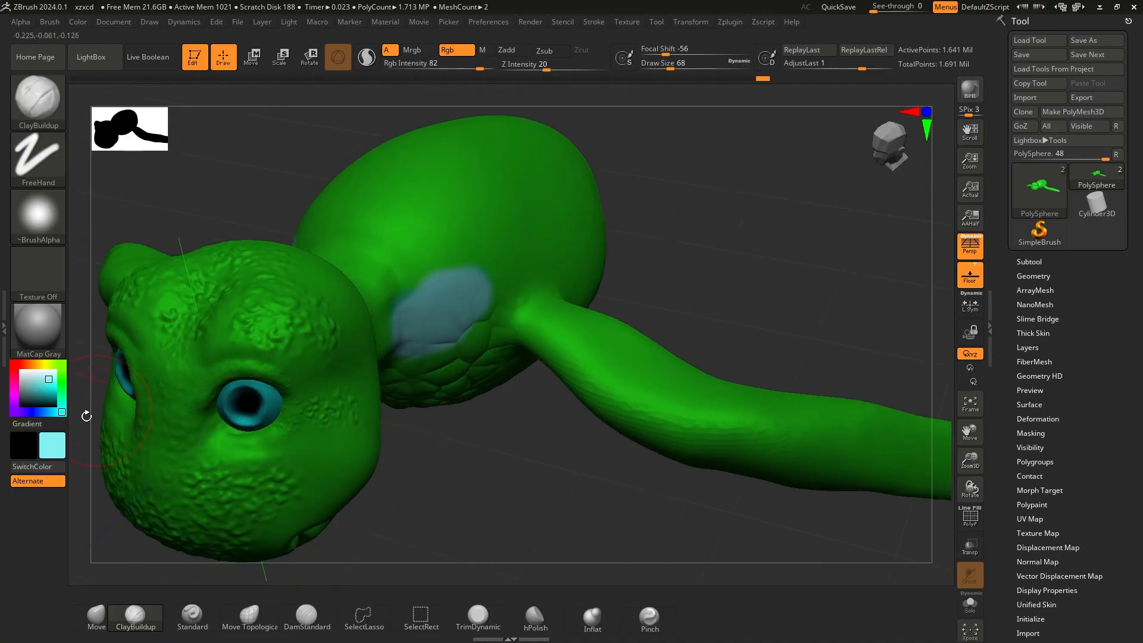
# Pick a more saturated cyan and paint over the side patch and along the front flipper to its tip
pyautogui.moveTo(50, 379); pyautogui.dragTo(53, 387)
pyautogui.moveTo(411, 292)
pyautogui.mouseDown()
pyautogui.moveTo(428, 321)
pyautogui.moveTo(462, 288)
pyautogui.mouseUp()
pyautogui.moveTo(646, 242); pyautogui.dragTo(601, 256)
pyautogui.moveTo(476, 318)
pyautogui.mouseDown()
pyautogui.moveTo(498, 366)
pyautogui.moveTo(610, 430)
pyautogui.mouseUp()
pyautogui.keyDown('alt'); pyautogui.moveTo(760, 298); pyautogui.dragTo(694, 219); pyautogui.keyUp('alt')
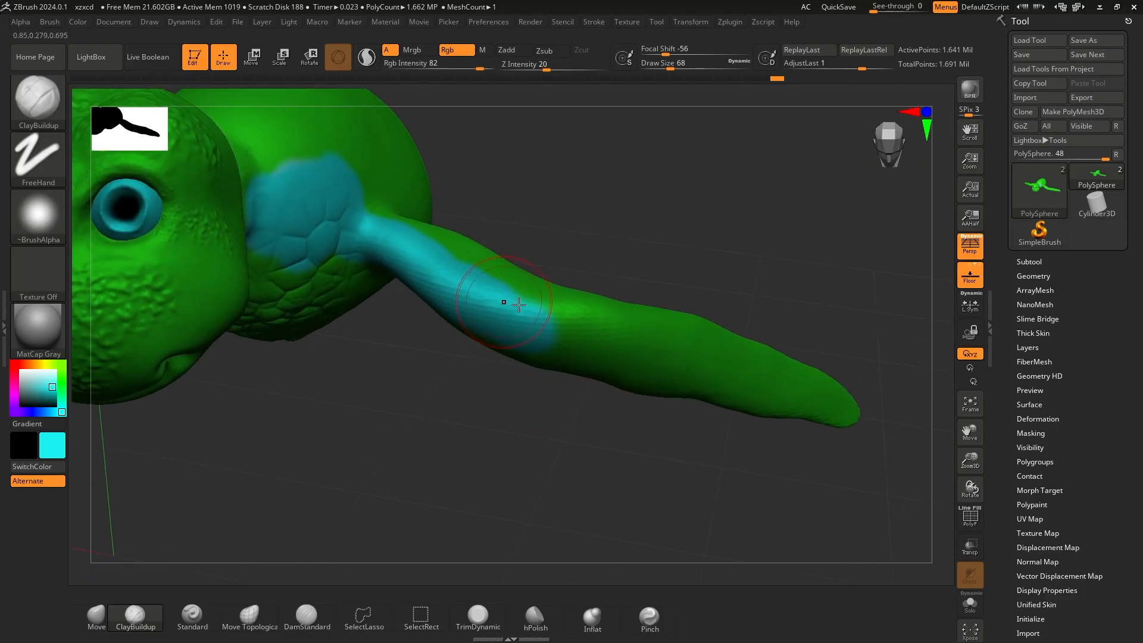
pyautogui.moveTo(510, 301); pyautogui.dragTo(892, 423)
pyautogui.moveTo(858, 321); pyautogui.dragTo(804, 300)
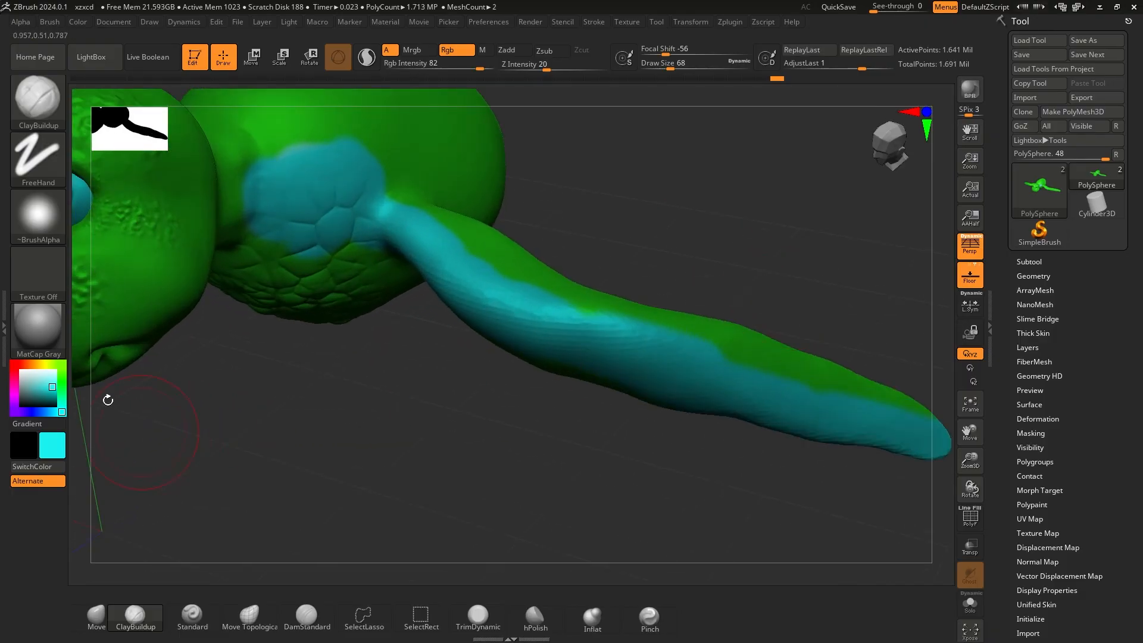
# Pick a blue main color, set Rgb Intensity to 61 and Draw Size to 36, and paint a blue stripe along the front flipper
pyautogui.moveTo(50, 411); pyautogui.dragTo(40, 412)
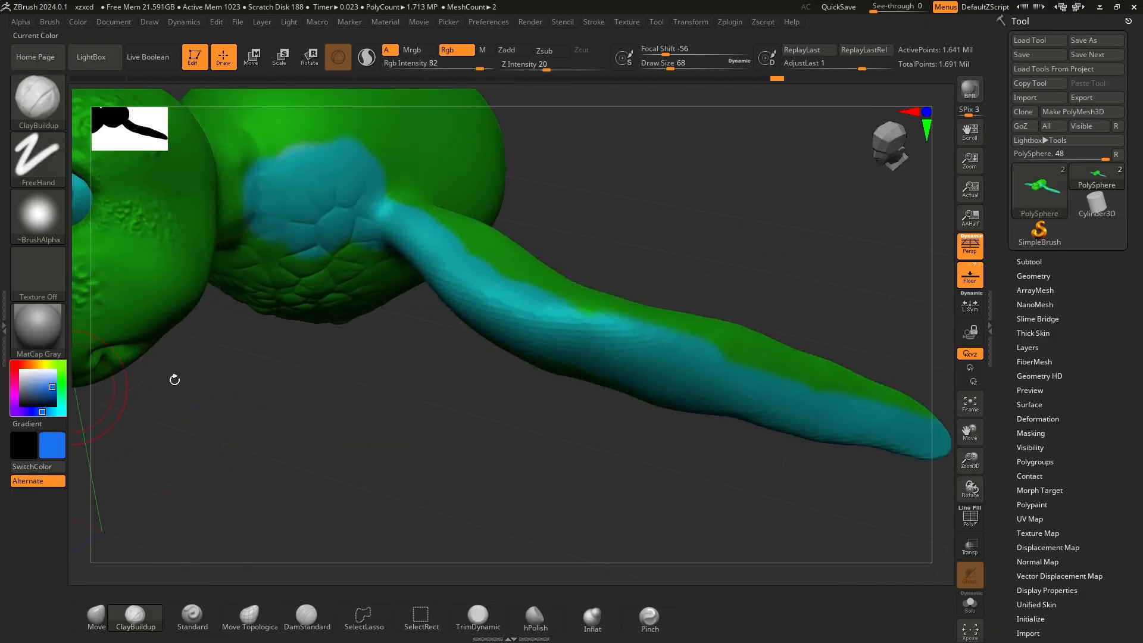
pyautogui.moveTo(477, 70); pyautogui.dragTo(464, 70)
pyautogui.moveTo(619, 155); pyautogui.dragTo(702, 203)
pyautogui.click(420, 175)
pyautogui.moveTo(420, 176); pyautogui.dragTo(501, 252)
pyautogui.moveTo(685, 244)
pyautogui.keyDown('alt'); pyautogui.mouseDown()
pyautogui.moveTo(671, 201)
pyautogui.moveTo(643, 206)
pyautogui.mouseUp(); pyautogui.keyUp('alt')
pyautogui.moveTo(461, 230)
pyautogui.mouseDown()
pyautogui.moveTo(491, 247)
pyautogui.moveTo(679, 277)
pyautogui.mouseUp()
pyautogui.moveTo(780, 224)
pyautogui.mouseDown()
pyautogui.moveTo(769, 174)
pyautogui.moveTo(648, 194)
pyautogui.moveTo(630, 239)
pyautogui.mouseUp()
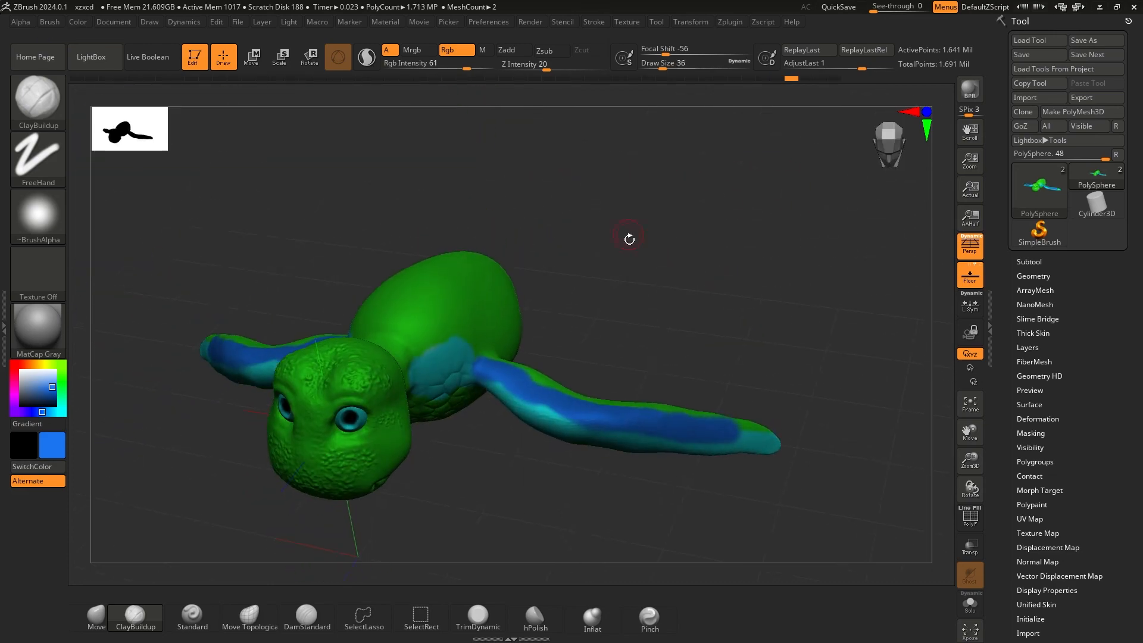
# Pick a magenta main color and paint a stripe along the upper side of the front flipper, beside the blue one
pyautogui.moveTo(572, 300); pyautogui.dragTo(96, 354)
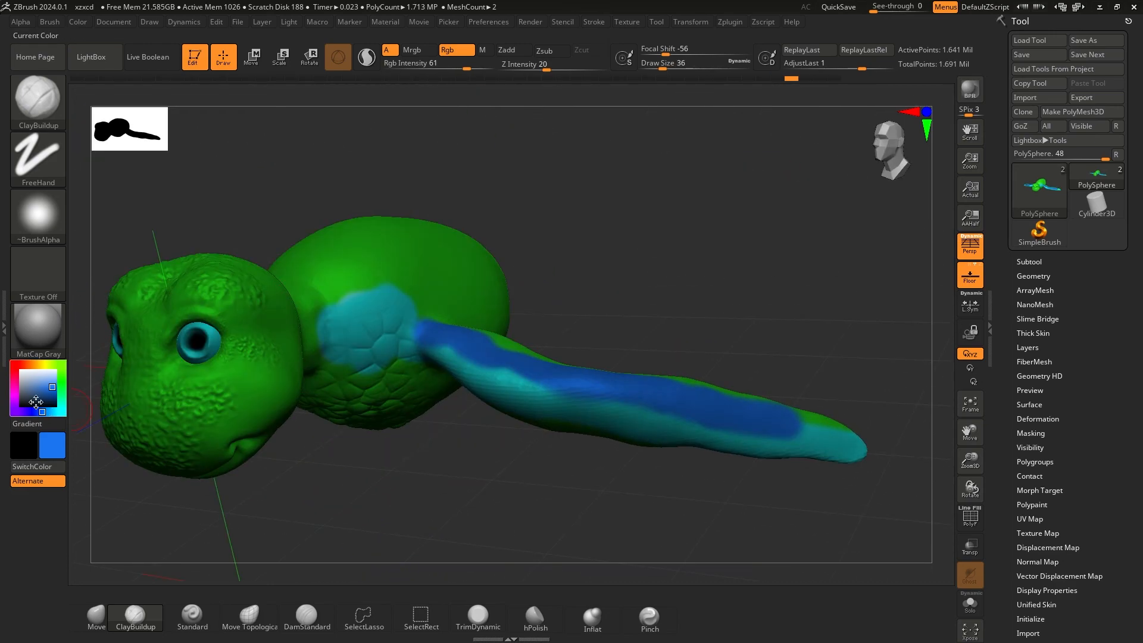
pyautogui.moveTo(14, 378); pyautogui.dragTo(15, 387)
pyautogui.moveTo(604, 230)
pyautogui.mouseDown()
pyautogui.moveTo(546, 250)
pyautogui.moveTo(594, 228)
pyautogui.moveTo(667, 271)
pyautogui.moveTo(694, 205)
pyautogui.moveTo(698, 266)
pyautogui.moveTo(609, 238)
pyautogui.mouseUp()
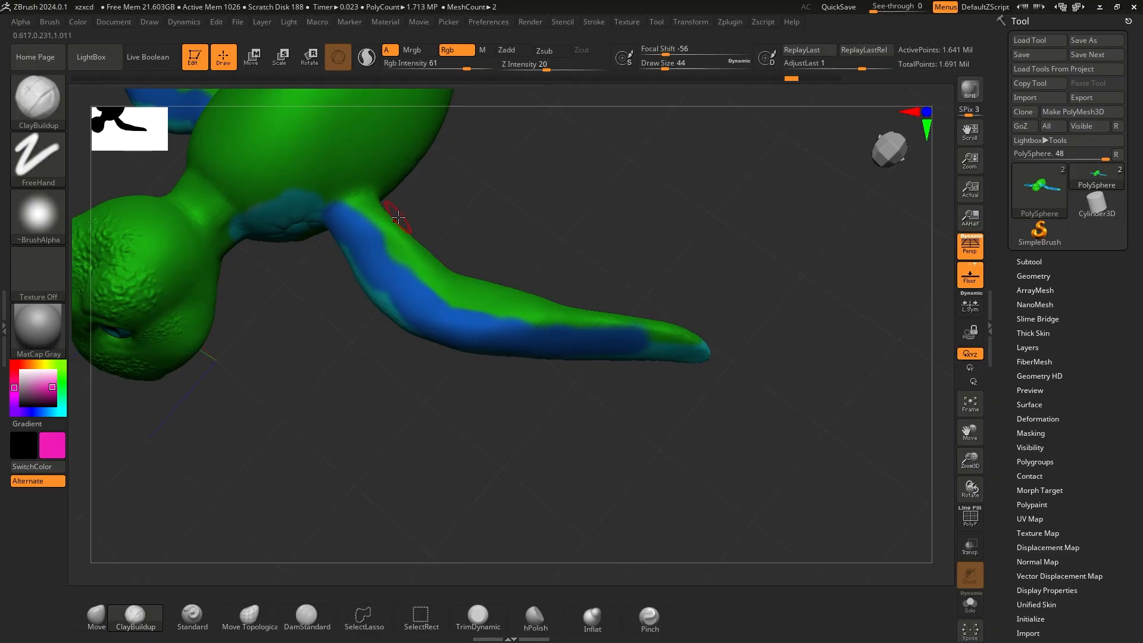
pyautogui.moveTo(374, 207)
pyautogui.mouseDown()
pyautogui.moveTo(445, 292)
pyautogui.moveTo(519, 317)
pyautogui.moveTo(586, 322)
pyautogui.mouseUp()
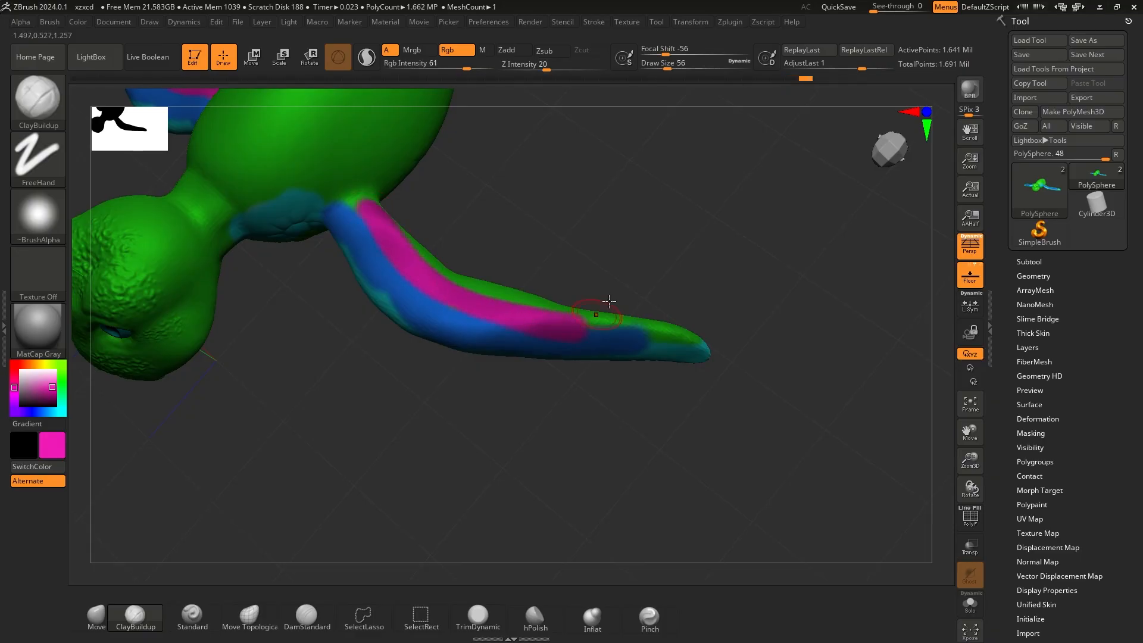
# Switch the ClayBuildup brush's stroke to Spray and pick a red main color
pyautogui.click(38, 215)
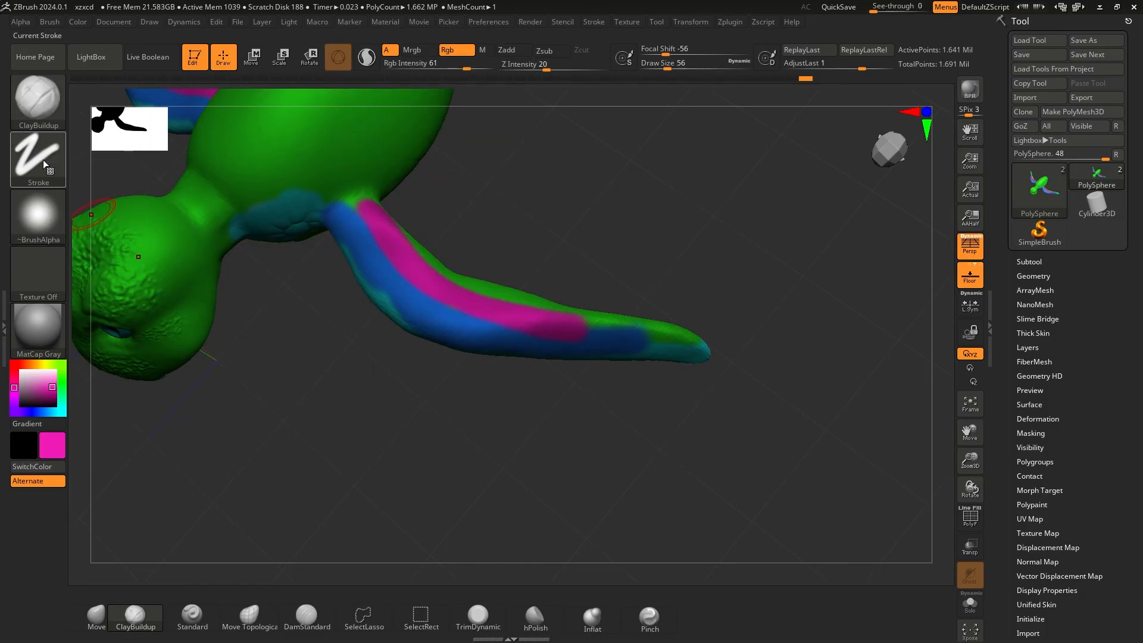
pyautogui.click(37, 153)
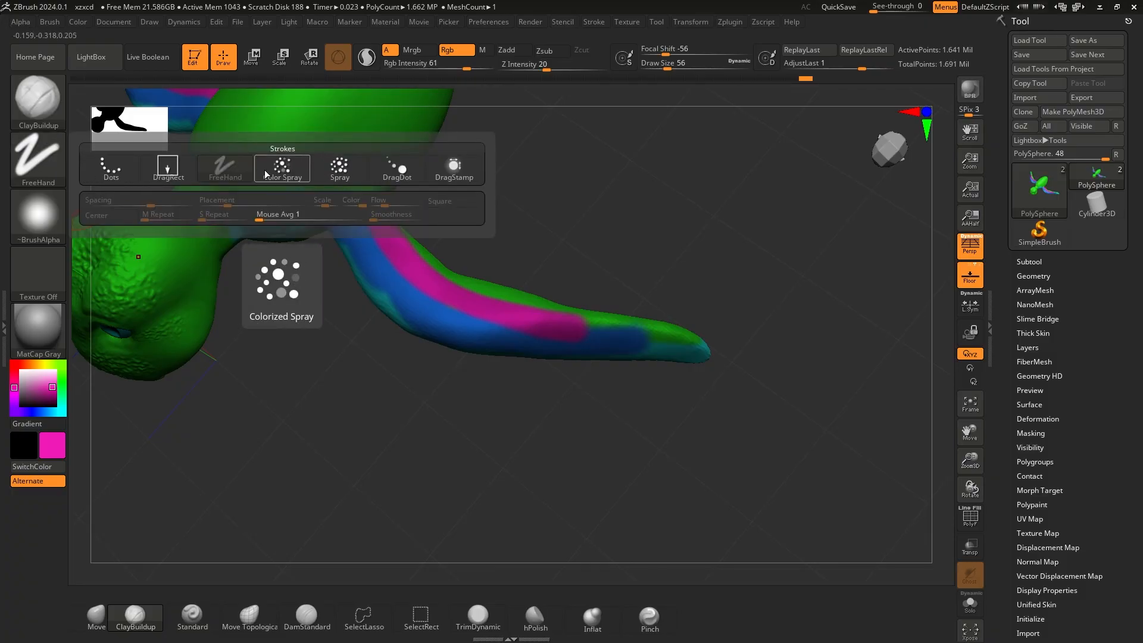
pyautogui.click(339, 168)
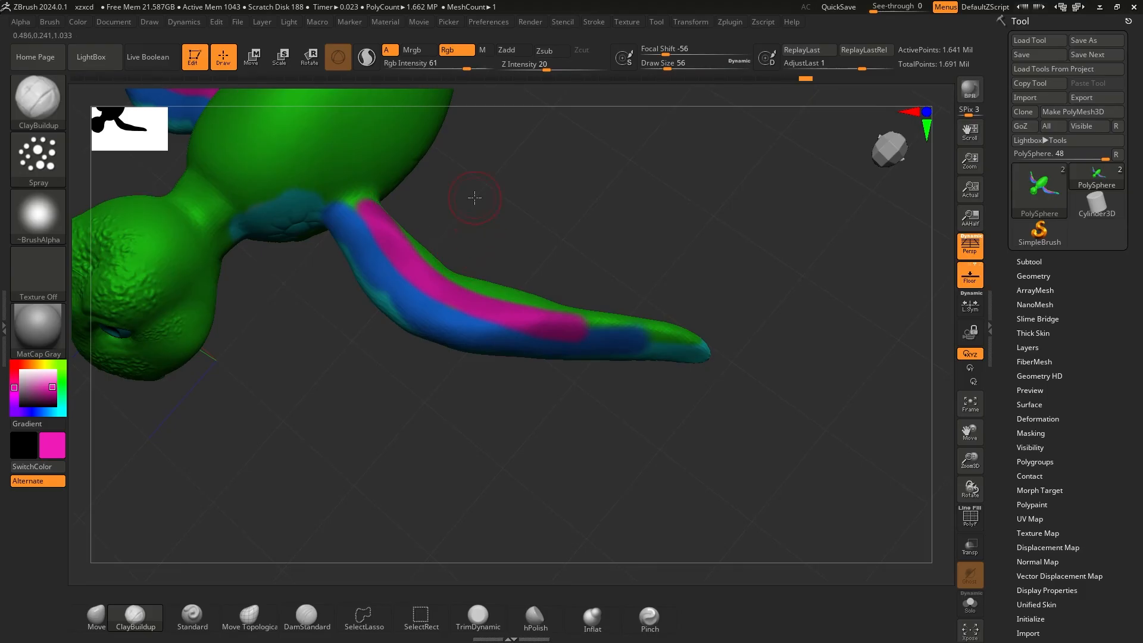
pyautogui.moveTo(475, 197)
pyautogui.keyDown('ctrl'); pyautogui.mouseDown(button='right')
pyautogui.moveTo(511, 219)
pyautogui.moveTo(318, 321)
pyautogui.mouseUp(button='right'); pyautogui.keyUp('ctrl')
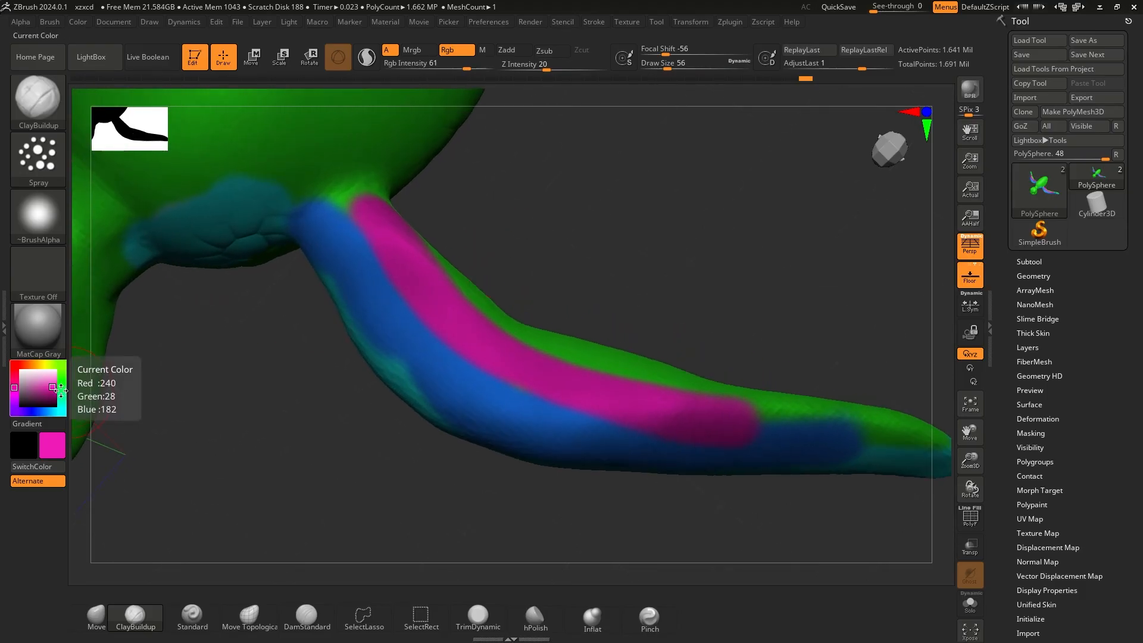
pyautogui.click(14, 361)
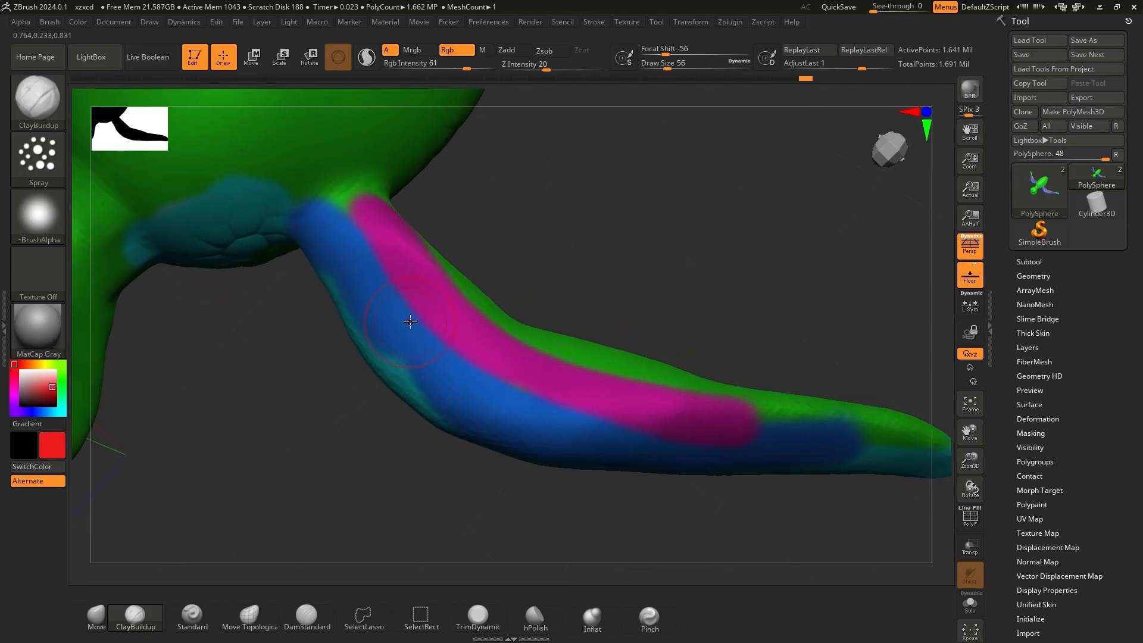
# Try spraying red blotches over the magenta and blue stripes on the front flipper
pyautogui.moveTo(384, 268)
pyautogui.mouseDown()
pyautogui.moveTo(393, 312)
pyautogui.moveTo(455, 357)
pyautogui.moveTo(626, 395)
pyautogui.mouseUp()
pyautogui.moveTo(602, 310)
pyautogui.keyDown('alt'); pyautogui.mouseDown()
pyautogui.moveTo(597, 252)
pyautogui.moveTo(618, 194)
pyautogui.moveTo(556, 357)
pyautogui.moveTo(575, 325)
pyautogui.moveTo(589, 238)
pyautogui.moveTo(594, 275)
pyautogui.moveTo(569, 289)
pyautogui.mouseUp(); pyautogui.keyUp('alt')
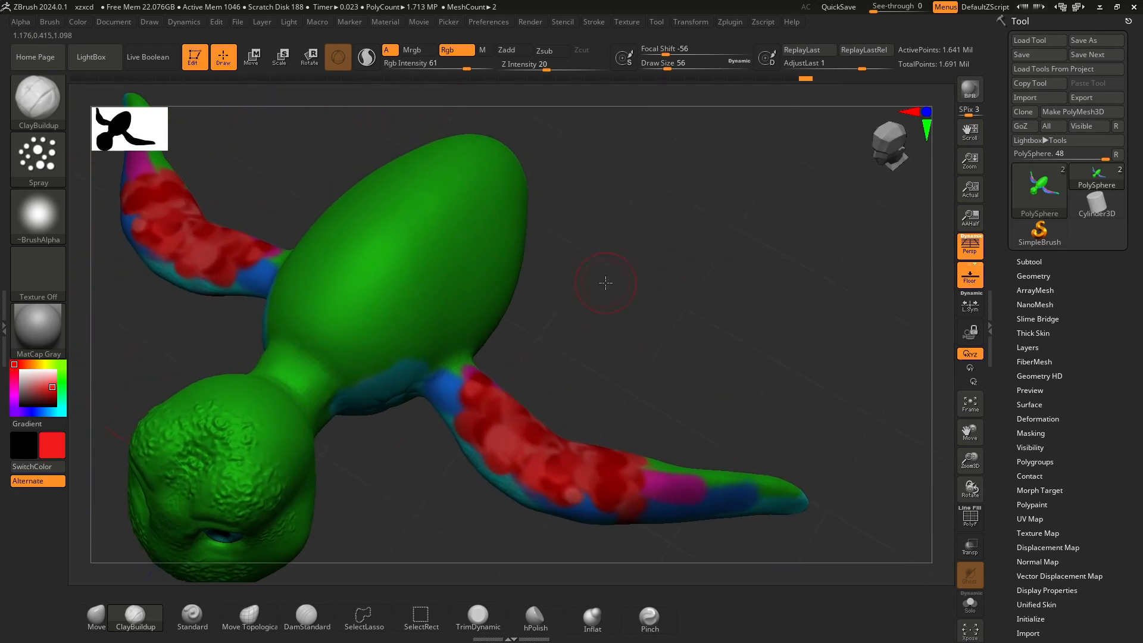
pyautogui.press('ctrl')
pyautogui.hotkey('ctrl', 'z')
# Set Rgb Intensity to 21 and spray soft red patches over the top of the turtle's back
pyautogui.moveTo(489, 69); pyautogui.dragTo(433, 70)
pyautogui.moveTo(307, 345)
pyautogui.mouseDown()
pyautogui.moveTo(315, 315)
pyautogui.moveTo(363, 304)
pyautogui.moveTo(328, 253)
pyautogui.moveTo(443, 273)
pyautogui.mouseUp()
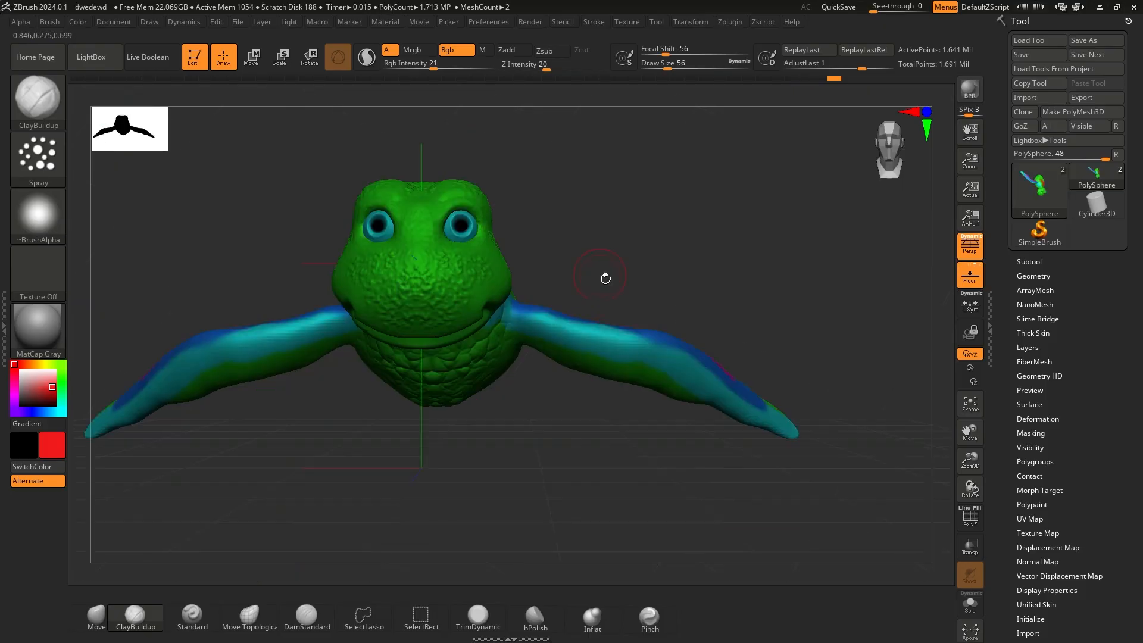
pyautogui.moveTo(617, 241)
pyautogui.mouseDown()
pyautogui.moveTo(595, 248)
pyautogui.moveTo(627, 256)
pyautogui.moveTo(623, 319)
pyautogui.moveTo(556, 293)
pyautogui.moveTo(556, 265)
pyautogui.moveTo(611, 248)
pyautogui.mouseUp()
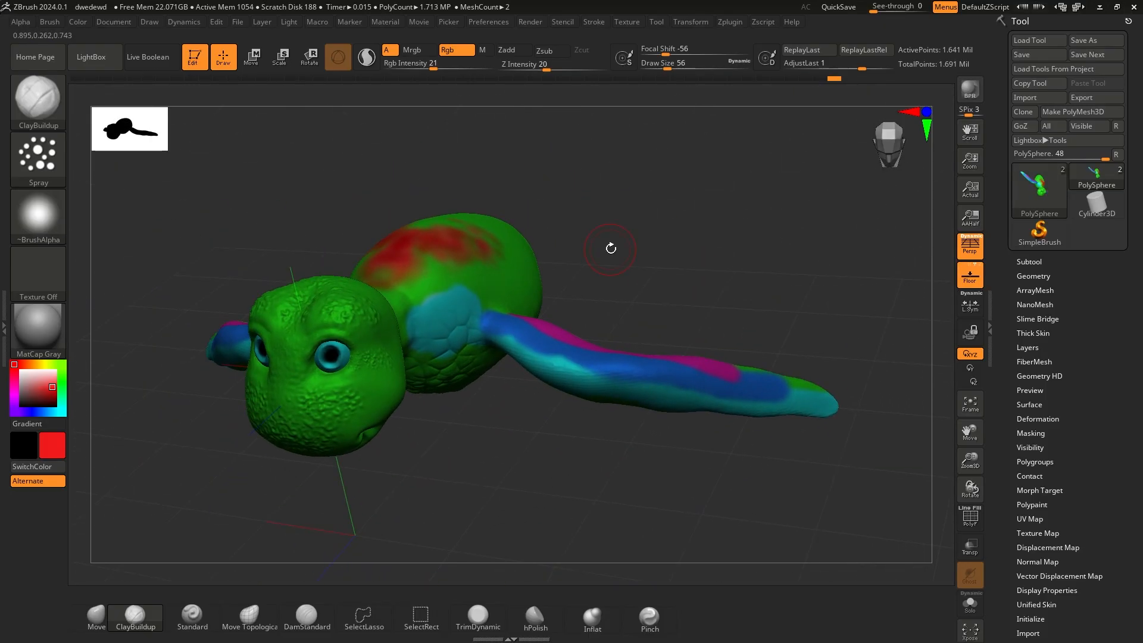
# Switch the brush stroke back to FreeHand and pick a blue main color
pyautogui.click(48, 153)
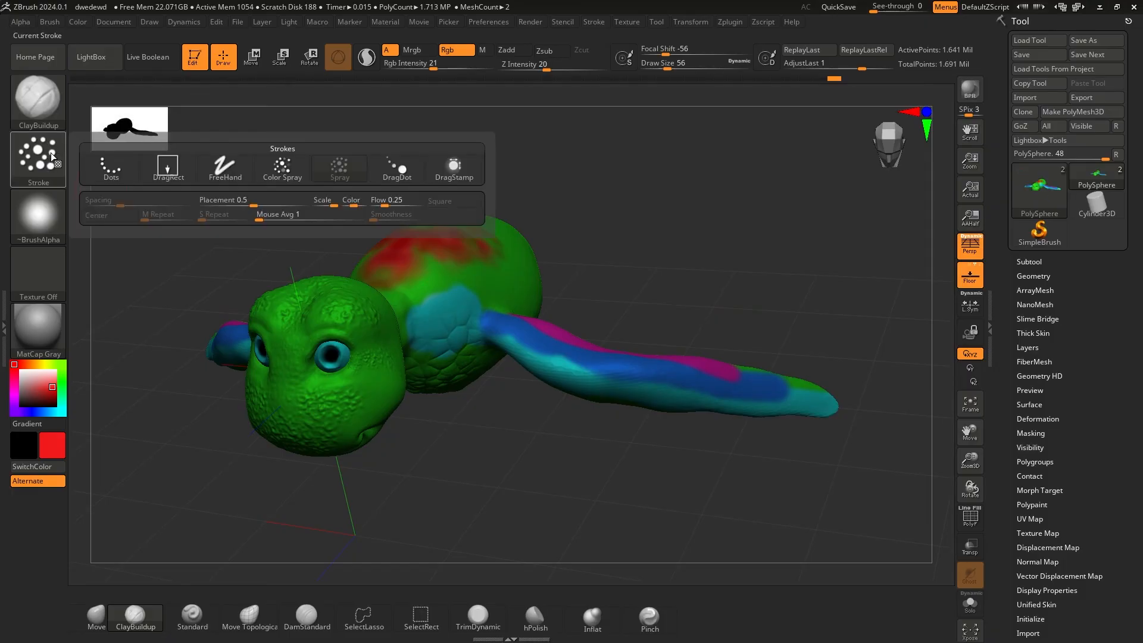
pyautogui.click(232, 168)
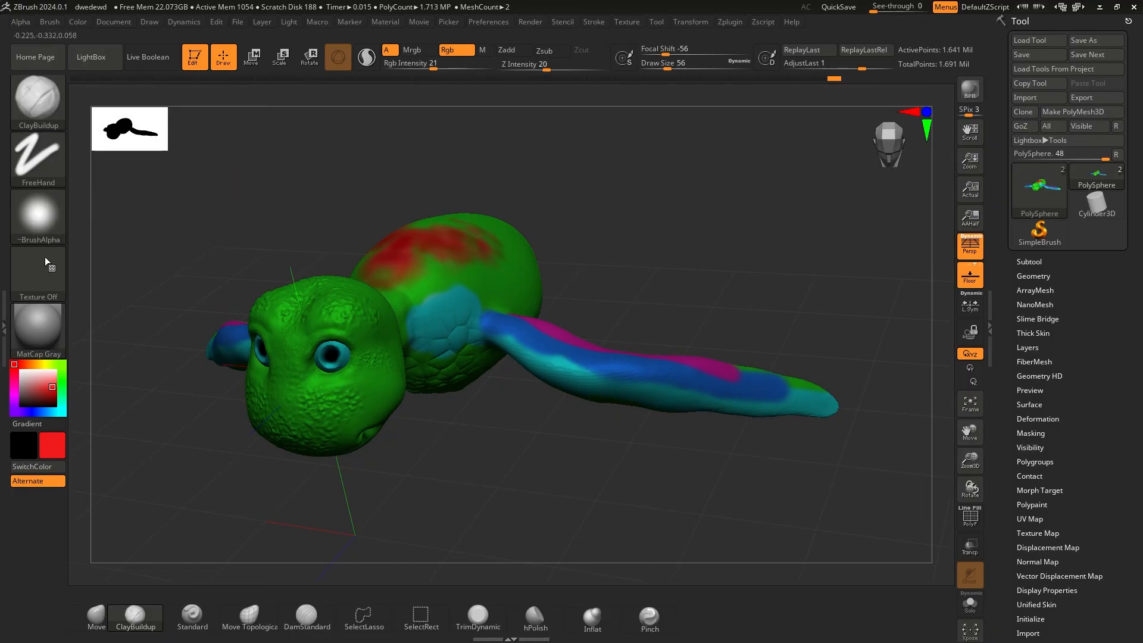
pyautogui.moveTo(38, 386); pyautogui.dragTo(44, 364)
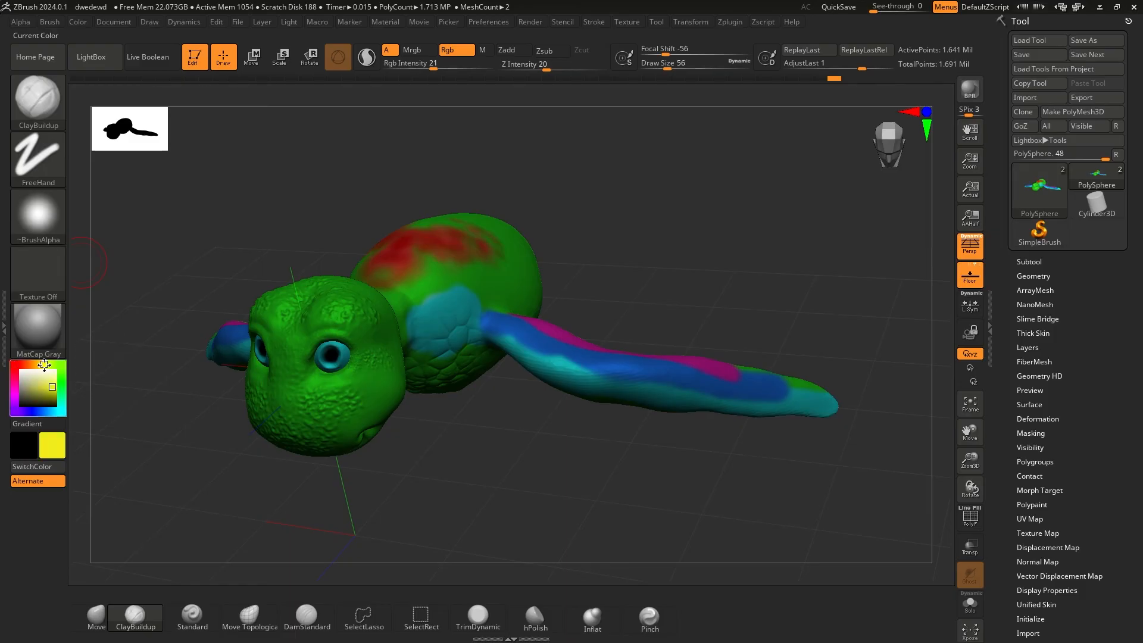
pyautogui.moveTo(439, 438); pyautogui.dragTo(513, 347)
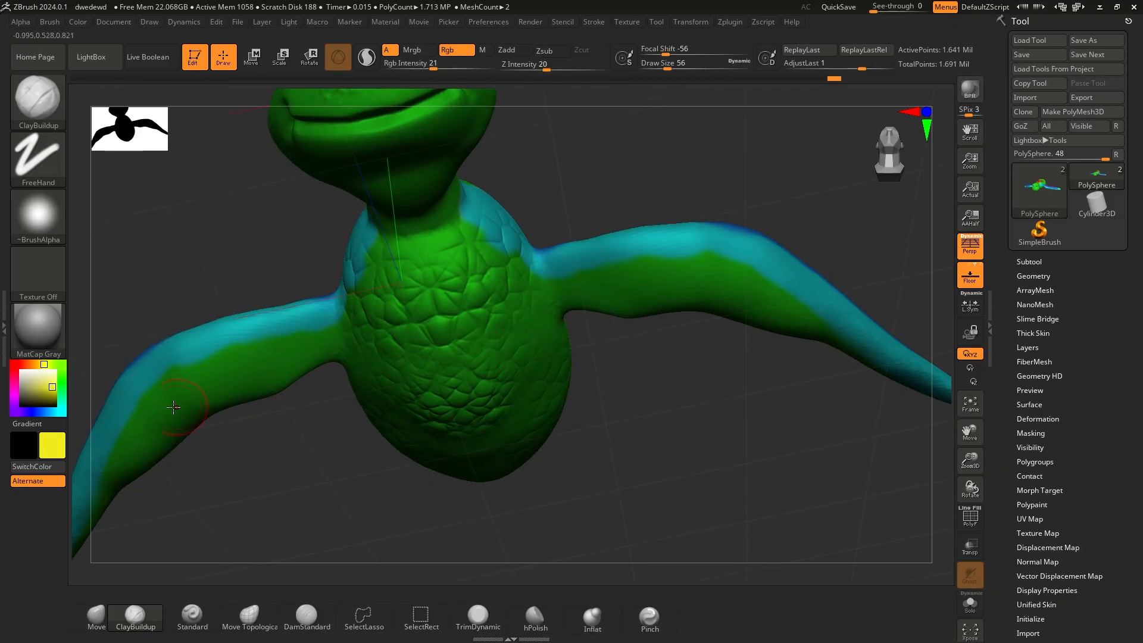
pyautogui.click(61, 404)
pyautogui.moveTo(62, 410); pyautogui.dragTo(40, 412)
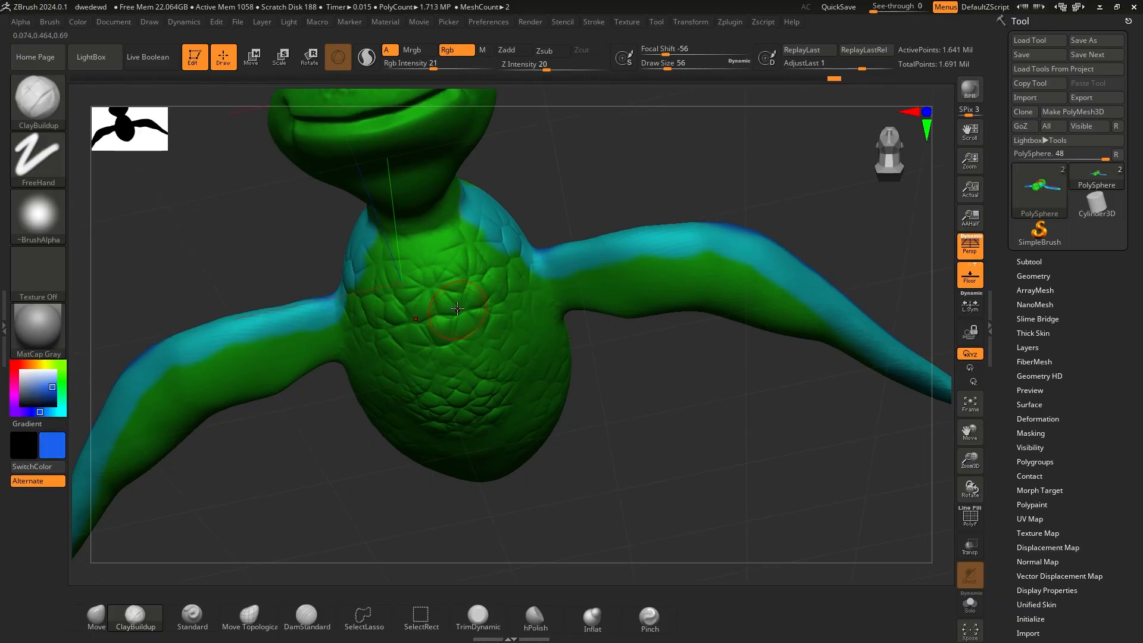
pyautogui.moveTo(569, 185); pyautogui.dragTo(464, 256)
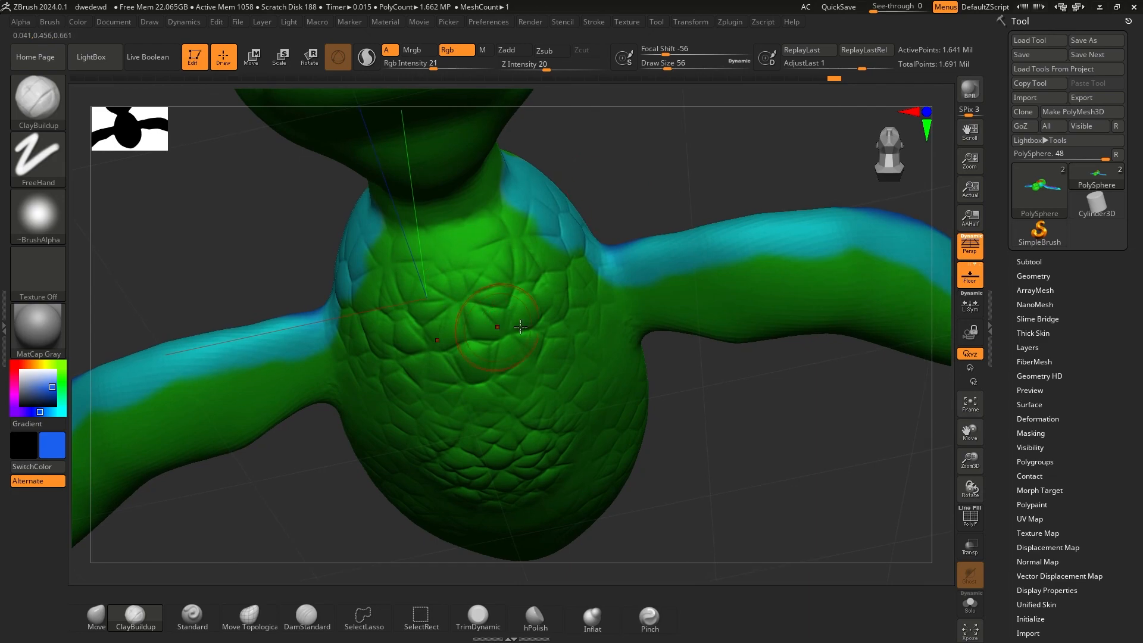
pyautogui.moveTo(730, 380); pyautogui.dragTo(309, 375)
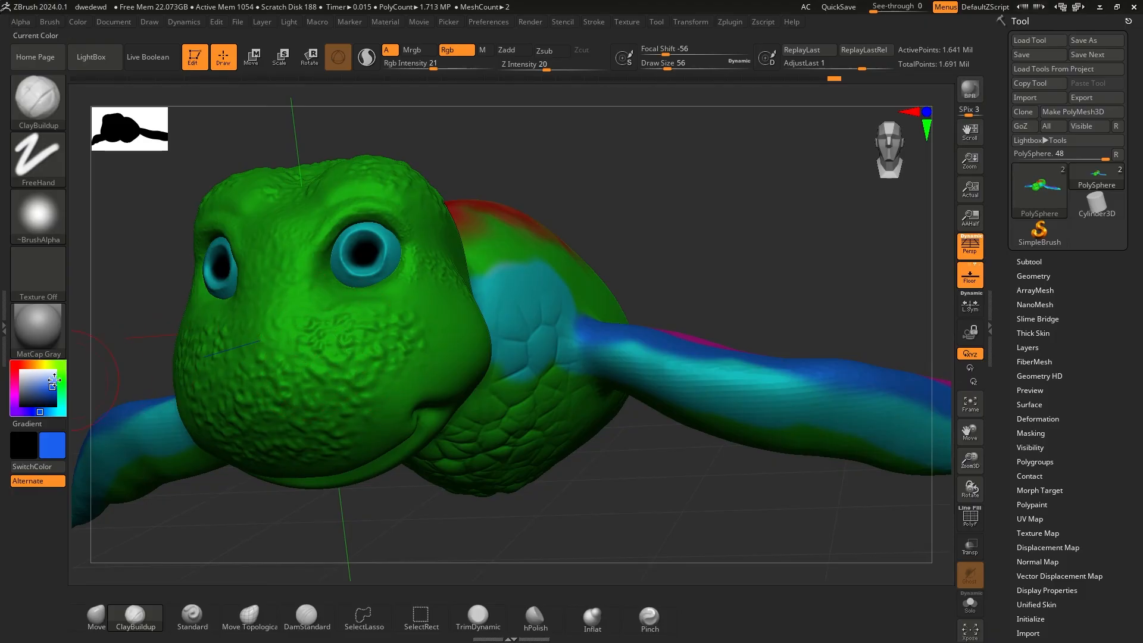
pyautogui.moveTo(666, 252); pyautogui.dragTo(433, 269)
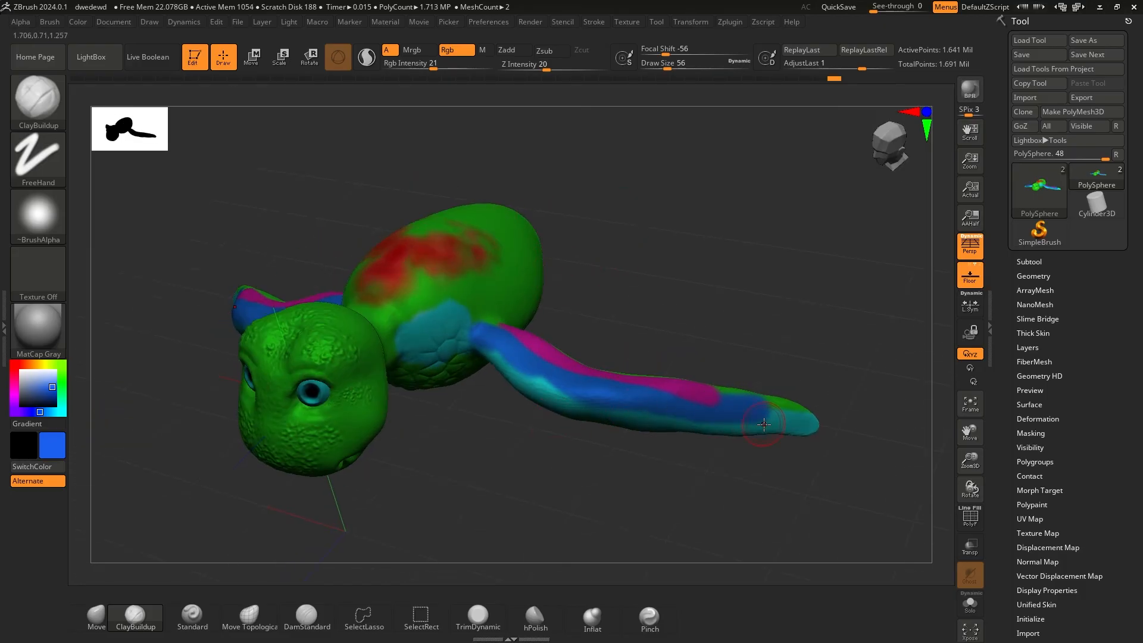
pyautogui.moveTo(27, 394)
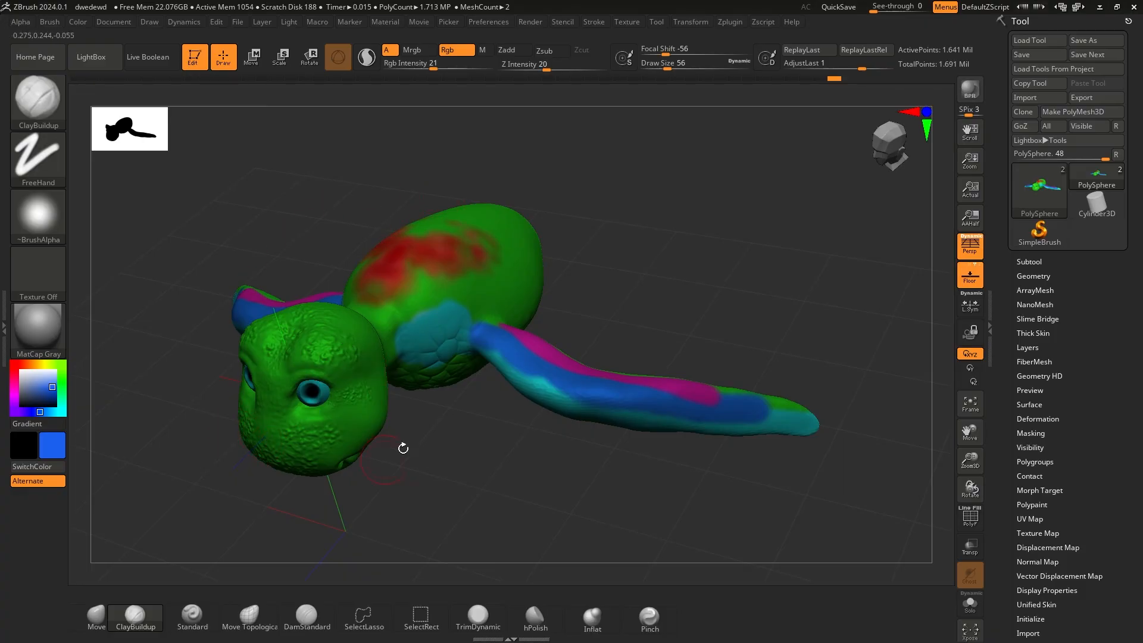
pyautogui.moveTo(403, 448); pyautogui.dragTo(419, 289)
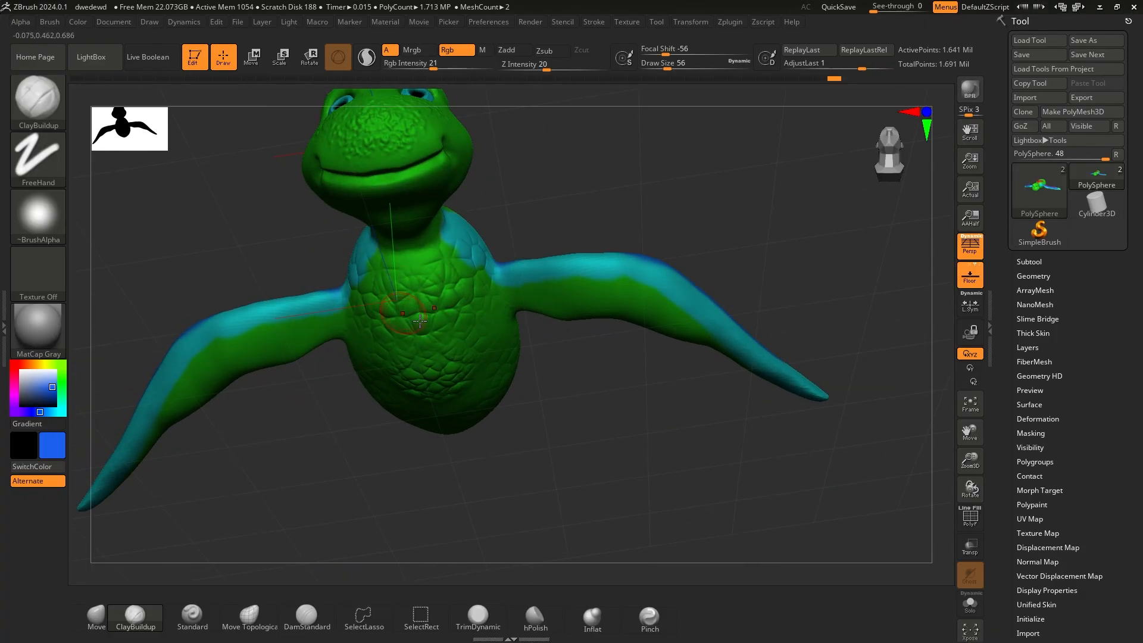
pyautogui.moveTo(579, 426); pyautogui.dragTo(566, 459)
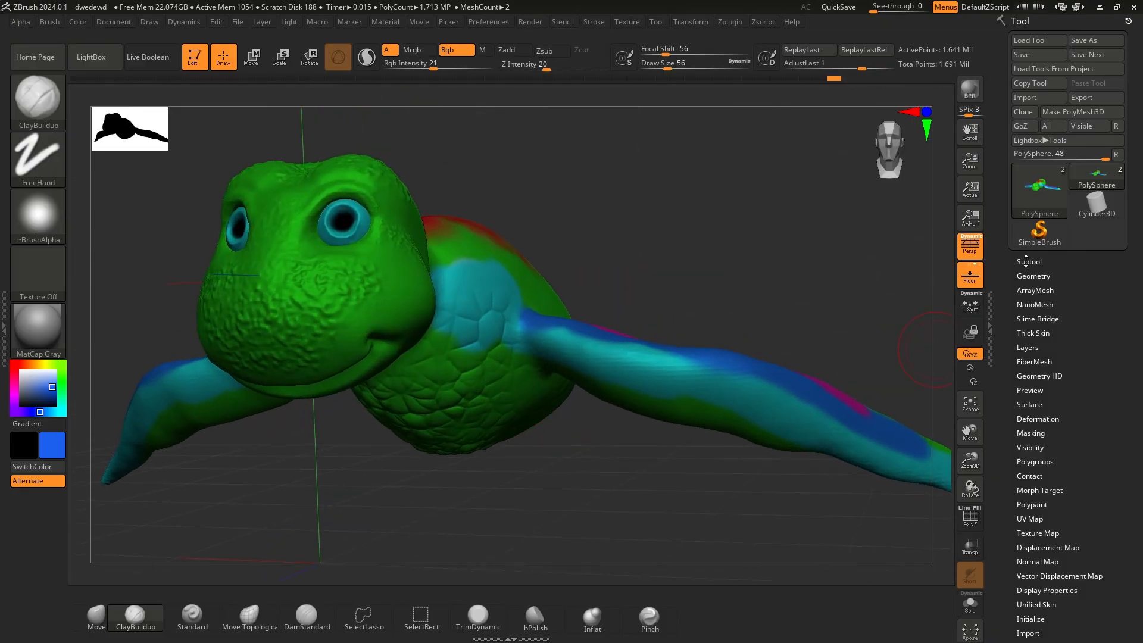
# Mask the turtle's body by surface curvature and invert the resulting mask
pyautogui.scroll(-2, 1060, 357)
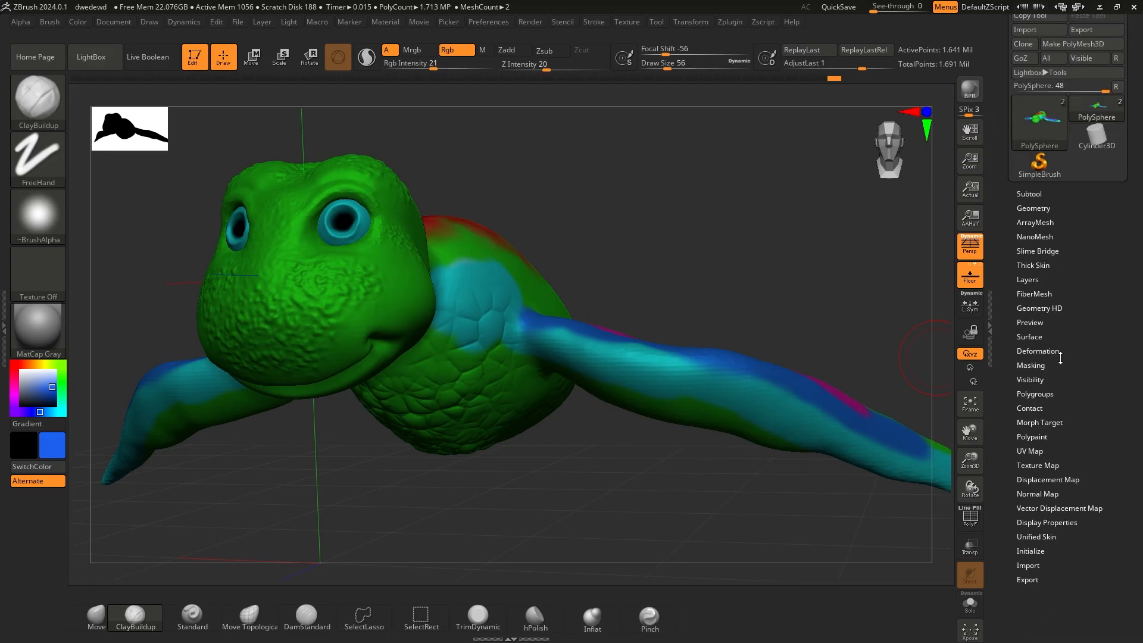
pyautogui.click(1037, 365)
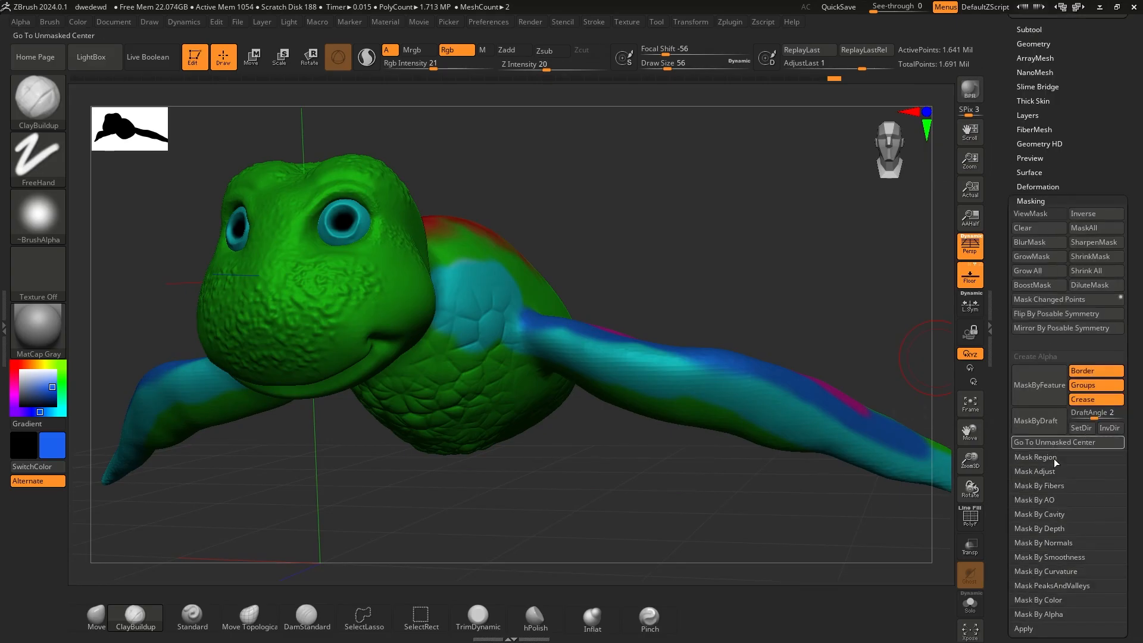
pyautogui.click(1032, 570)
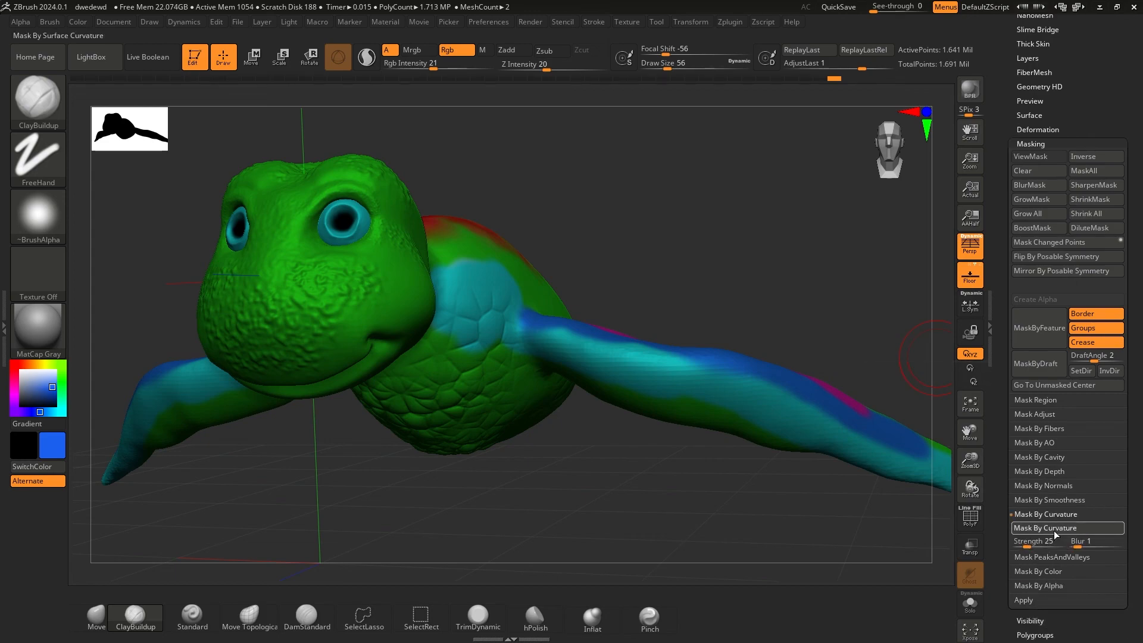
pyautogui.click(1054, 528)
pyautogui.moveTo(649, 265); pyautogui.dragTo(610, 171)
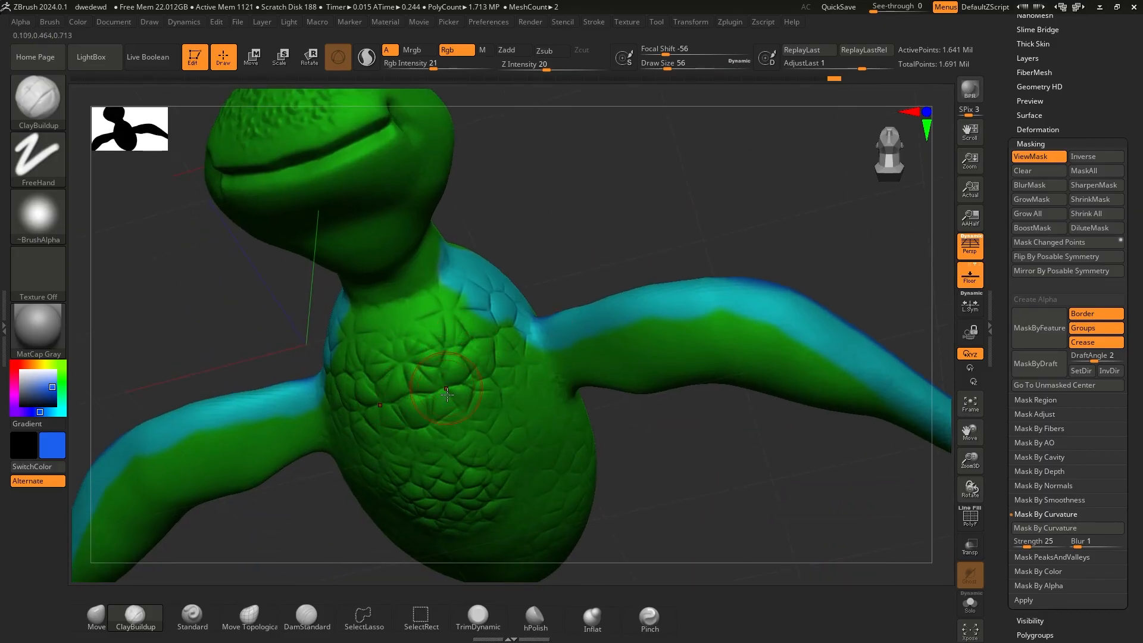
pyautogui.press('ctrl')
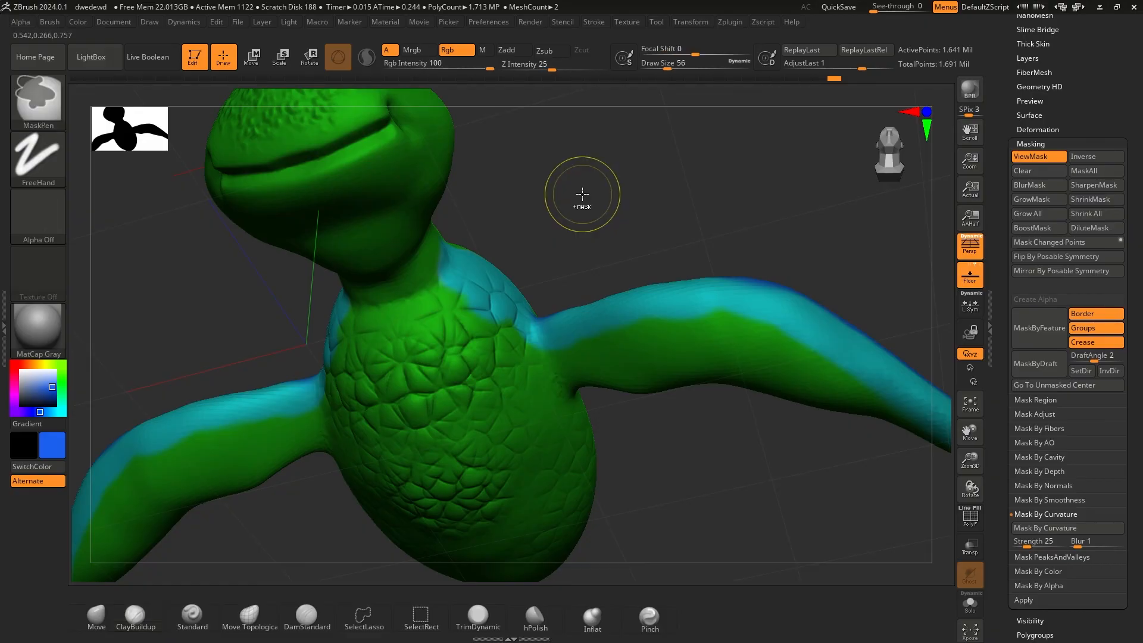
pyautogui.keyDown('ctrl'); pyautogui.click(582, 194); pyautogui.keyUp('ctrl')
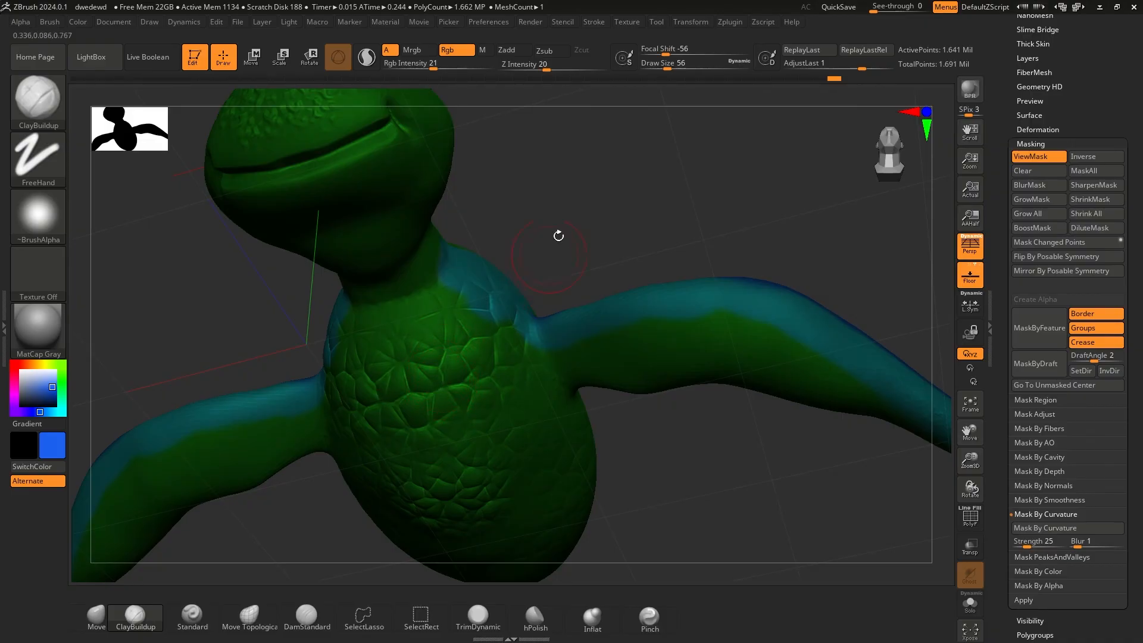
# Pick a light cyan main color (R 69, G 255, B 255) and fill the masked turtle body with it
pyautogui.moveTo(558, 235); pyautogui.dragTo(350, 273)
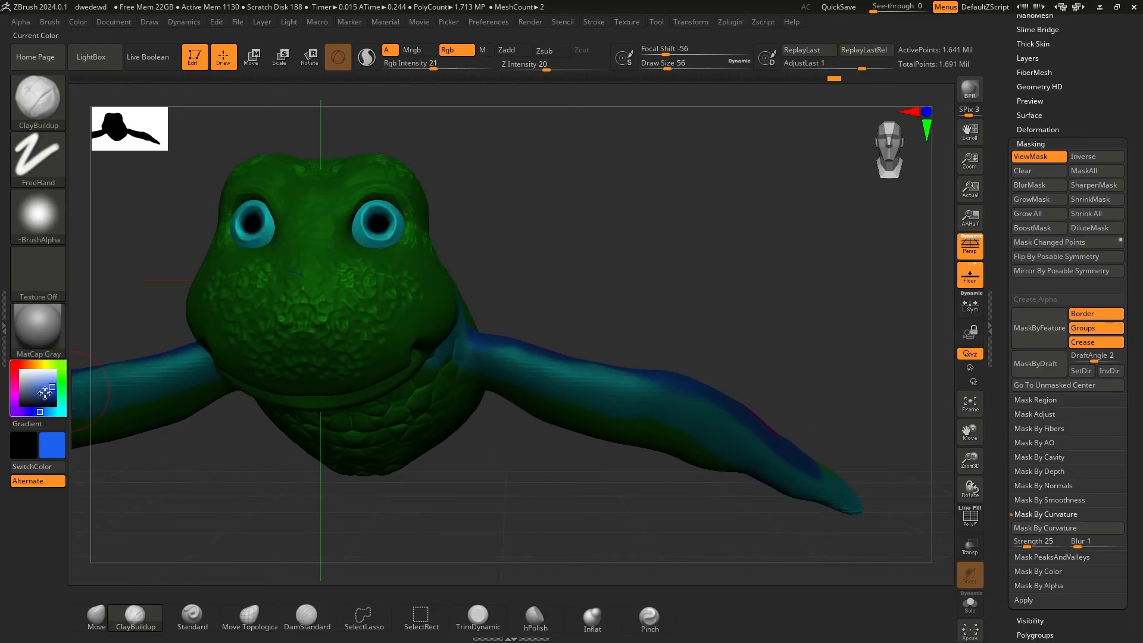
pyautogui.click(62, 412)
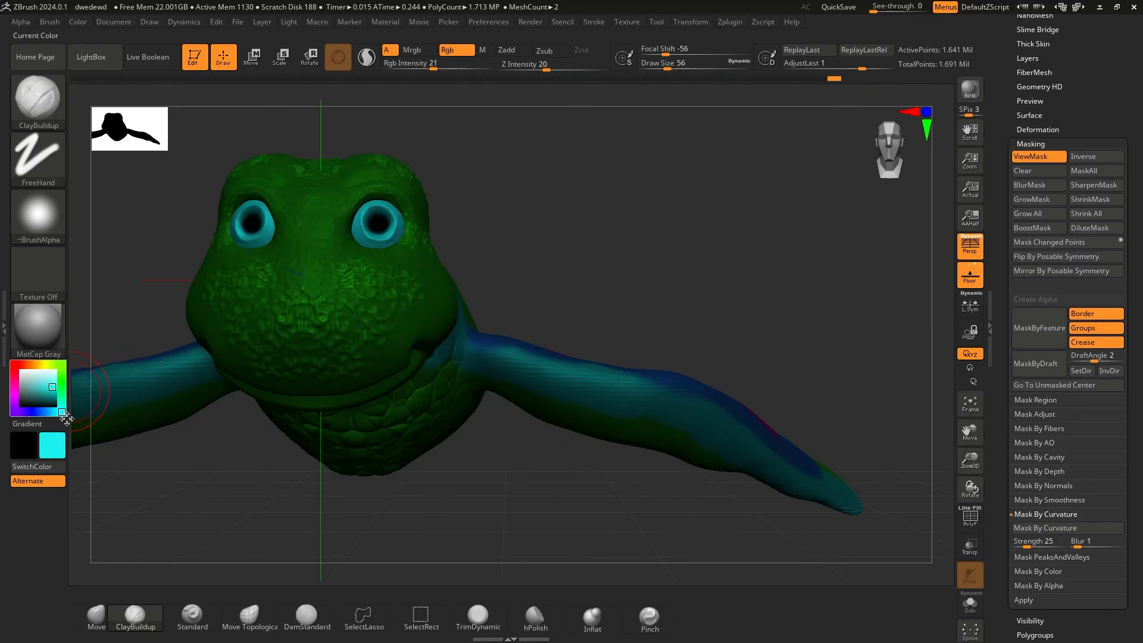
pyautogui.moveTo(53, 393)
pyautogui.mouseDown()
pyautogui.moveTo(55, 406)
pyautogui.moveTo(55, 382)
pyautogui.mouseUp()
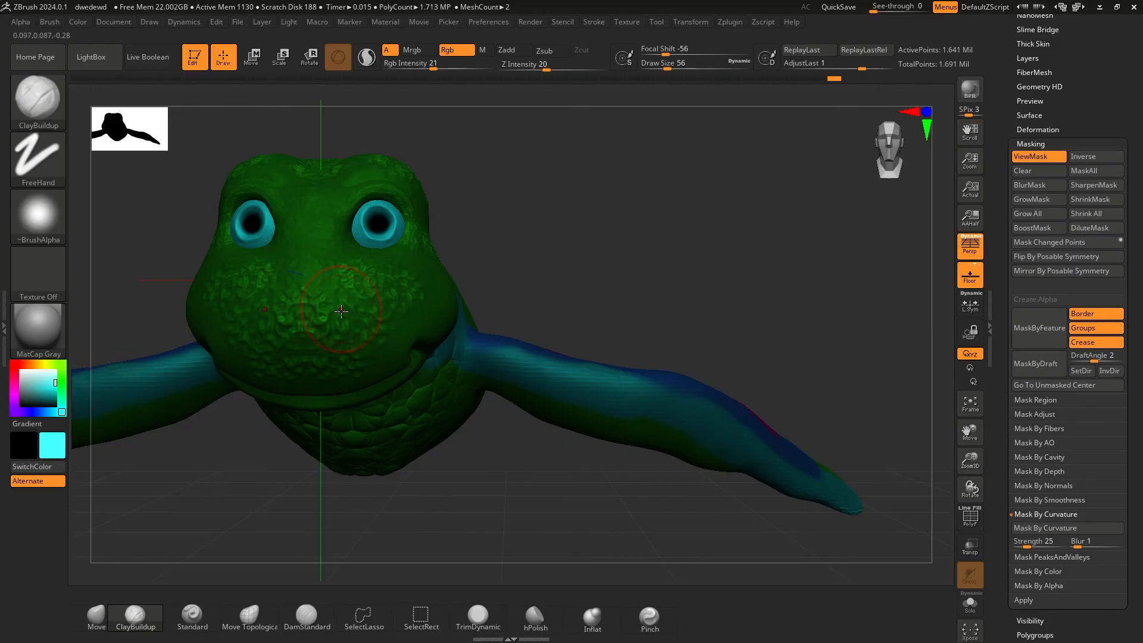
pyautogui.moveTo(506, 486); pyautogui.dragTo(399, 395)
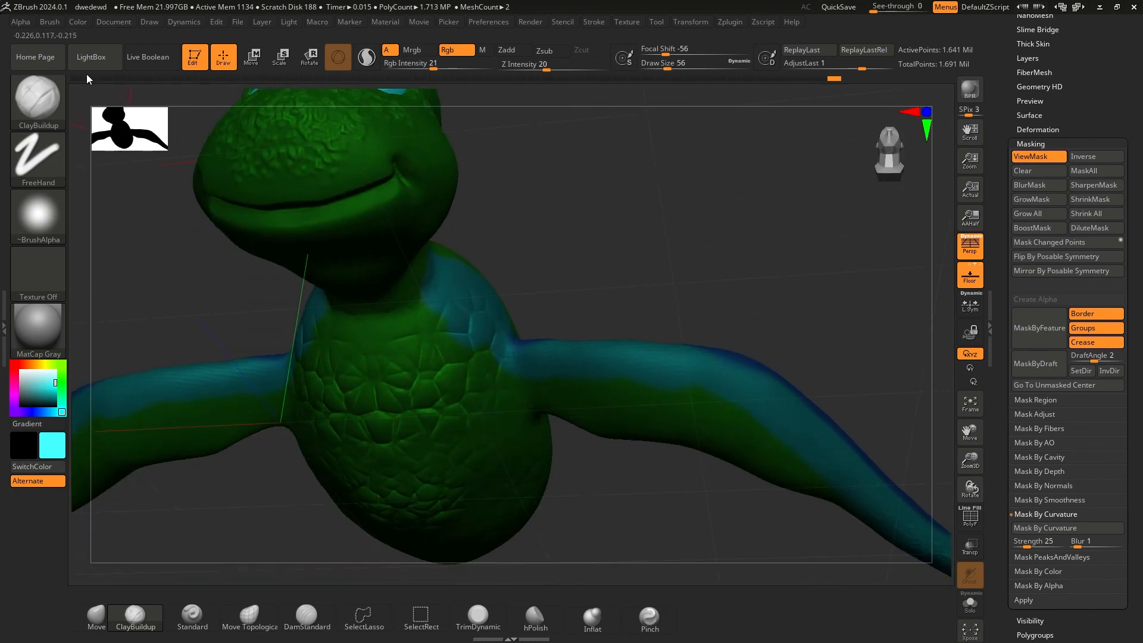
pyautogui.click(80, 22)
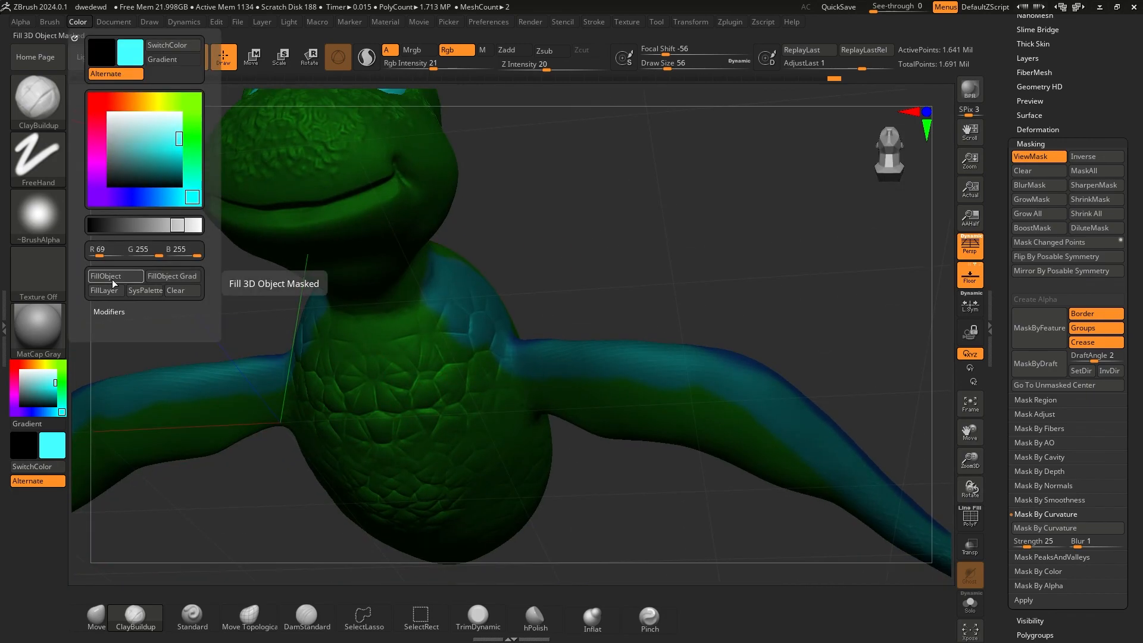
pyautogui.moveTo(453, 369)
pyautogui.mouseDown()
pyautogui.moveTo(508, 301)
pyautogui.moveTo(494, 328)
pyautogui.moveTo(494, 255)
pyautogui.moveTo(584, 255)
pyautogui.moveTo(509, 285)
pyautogui.moveTo(589, 309)
pyautogui.moveTo(366, 260)
pyautogui.moveTo(344, 166)
pyautogui.moveTo(523, 173)
pyautogui.moveTo(525, 296)
pyautogui.moveTo(452, 310)
pyautogui.mouseUp()
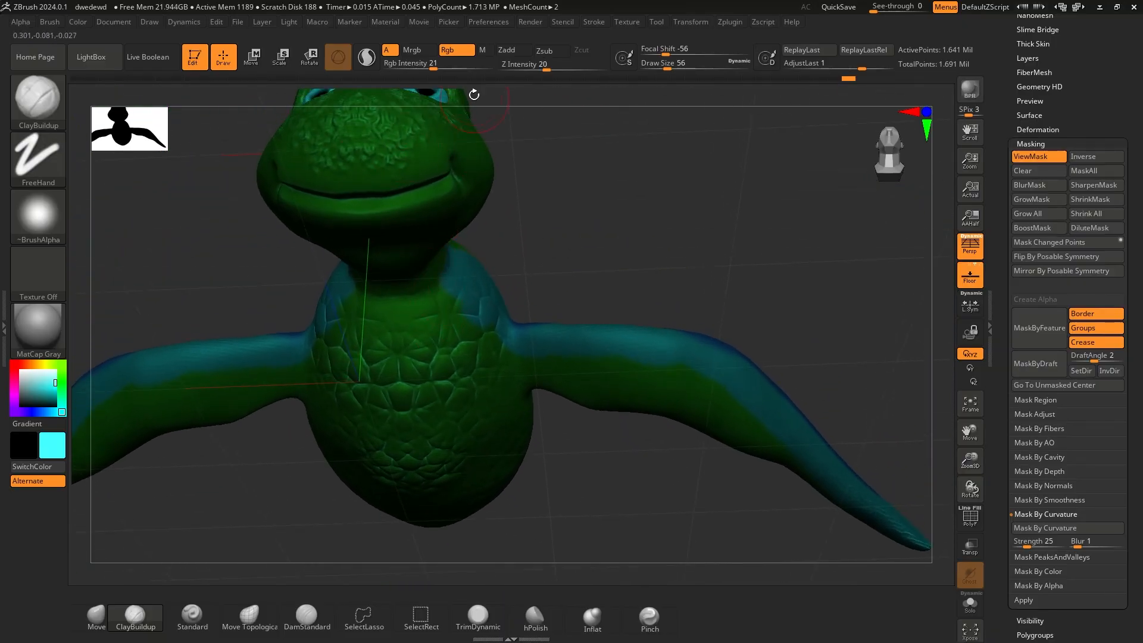
# Set Rgb Intensity to 100, fill the masked body with cyan again, and clear the mask
pyautogui.moveTo(433, 67); pyautogui.dragTo(500, 74)
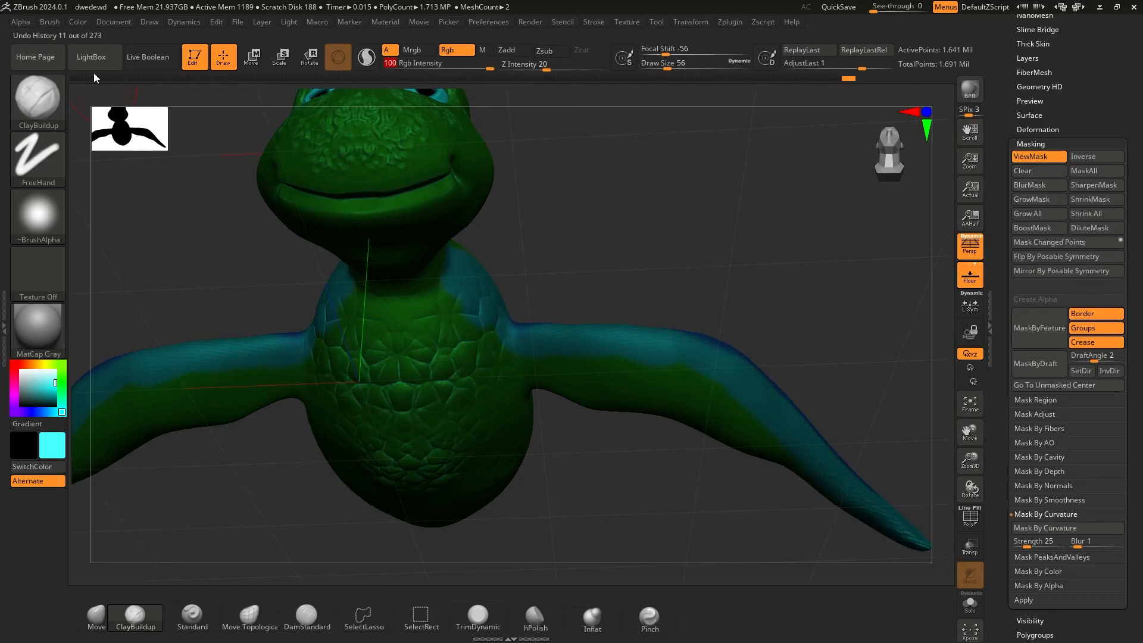
pyautogui.click(78, 22)
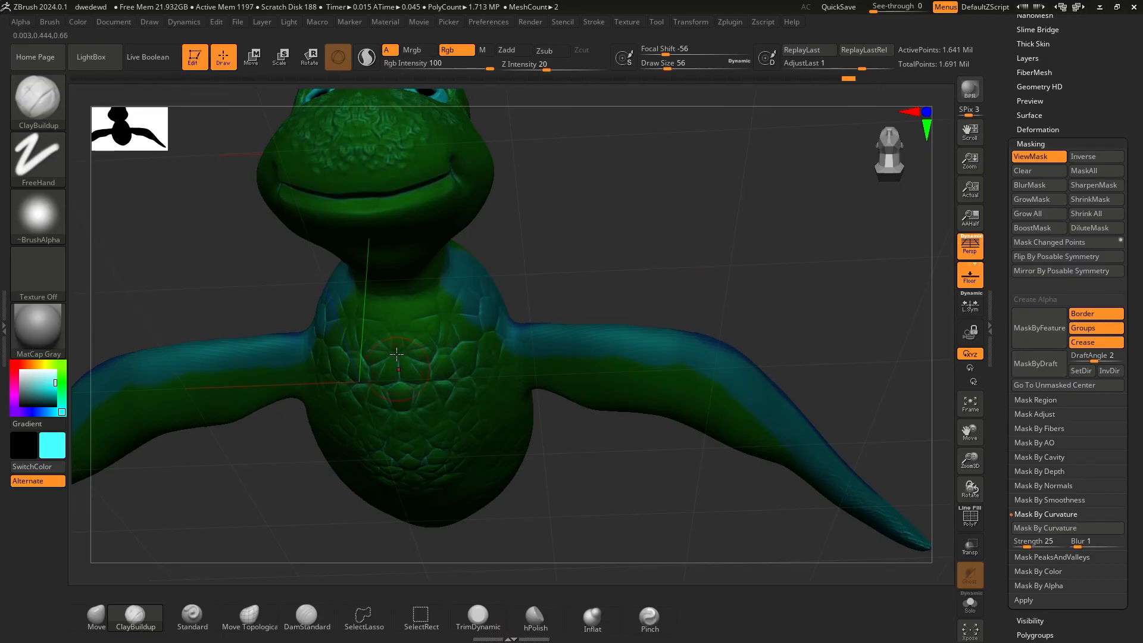
pyautogui.click(78, 22)
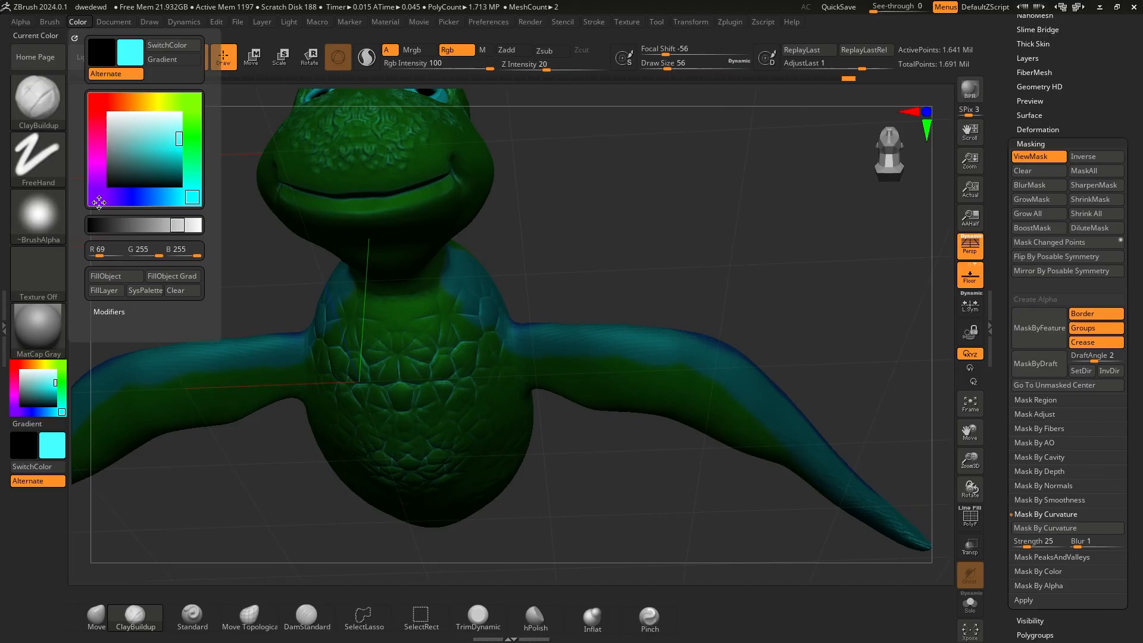
pyautogui.click(119, 277)
pyautogui.moveTo(533, 279)
pyautogui.keyDown('alt'); pyautogui.mouseDown()
pyautogui.moveTo(508, 249)
pyautogui.moveTo(280, 286)
pyautogui.moveTo(503, 392)
pyautogui.moveTo(516, 426)
pyautogui.moveTo(513, 339)
pyautogui.moveTo(506, 353)
pyautogui.moveTo(638, 434)
pyautogui.moveTo(579, 409)
pyautogui.moveTo(617, 324)
pyautogui.moveTo(617, 204)
pyautogui.moveTo(493, 210)
pyautogui.mouseUp(); pyautogui.keyUp('alt')
pyautogui.keyDown('ctrl'); pyautogui.moveTo(792, 157); pyautogui.dragTo(855, 286); pyautogui.keyUp('ctrl')
pyautogui.moveTo(786, 201); pyautogui.dragTo(779, 210)
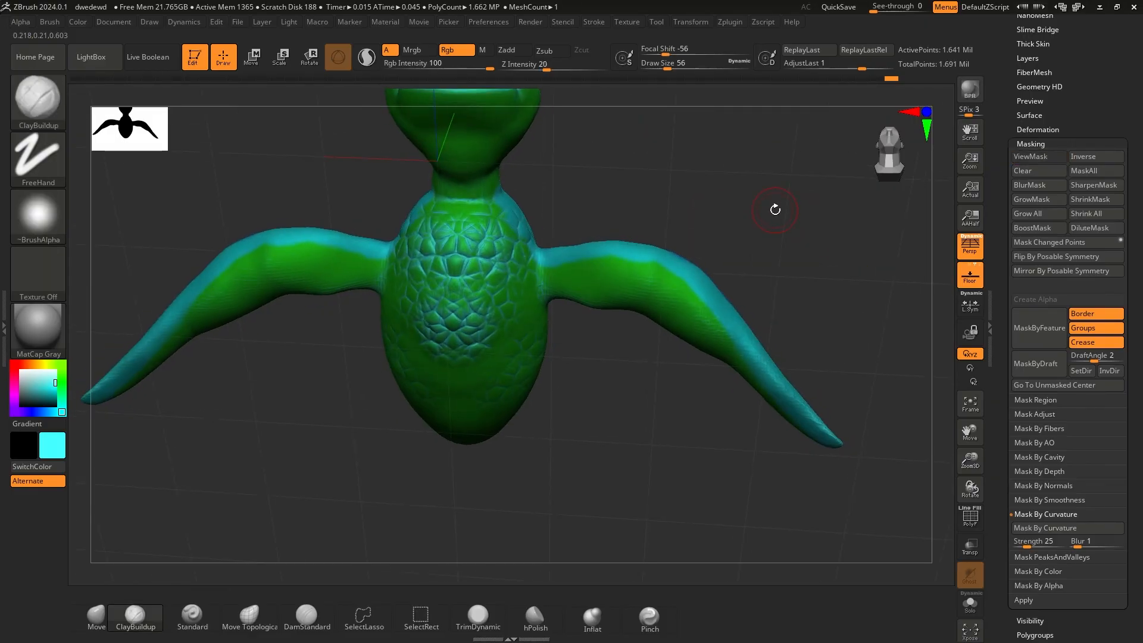
pyautogui.moveTo(581, 401); pyautogui.dragTo(574, 409)
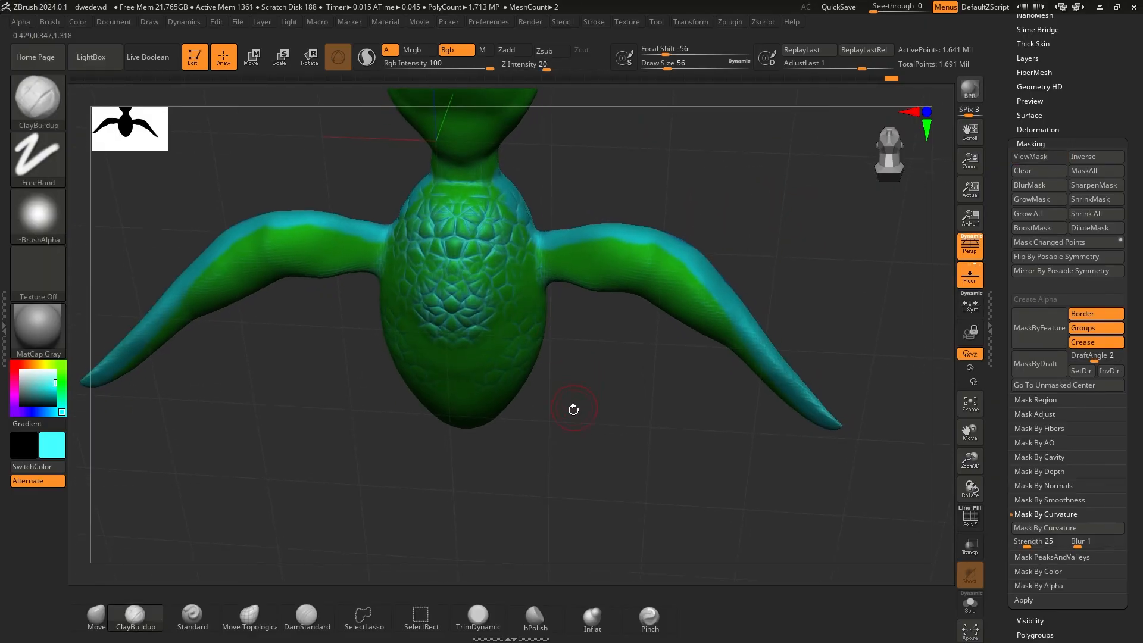
# Carve long curved grooves down the belly and wavy grooves along its sides with the DamStandard brush
pyautogui.click(306, 616)
pyautogui.moveTo(532, 486); pyautogui.dragTo(592, 382)
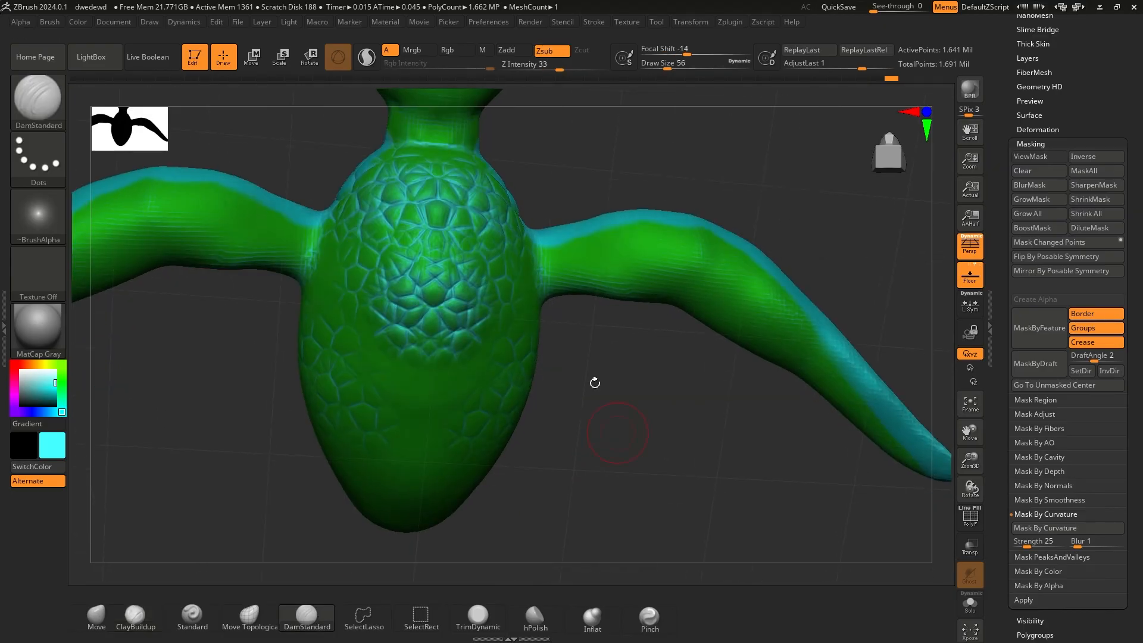
pyautogui.moveTo(373, 204)
pyautogui.mouseDown()
pyautogui.moveTo(407, 313)
pyautogui.moveTo(396, 381)
pyautogui.moveTo(336, 463)
pyautogui.mouseUp()
pyautogui.moveTo(571, 399); pyautogui.dragTo(646, 404)
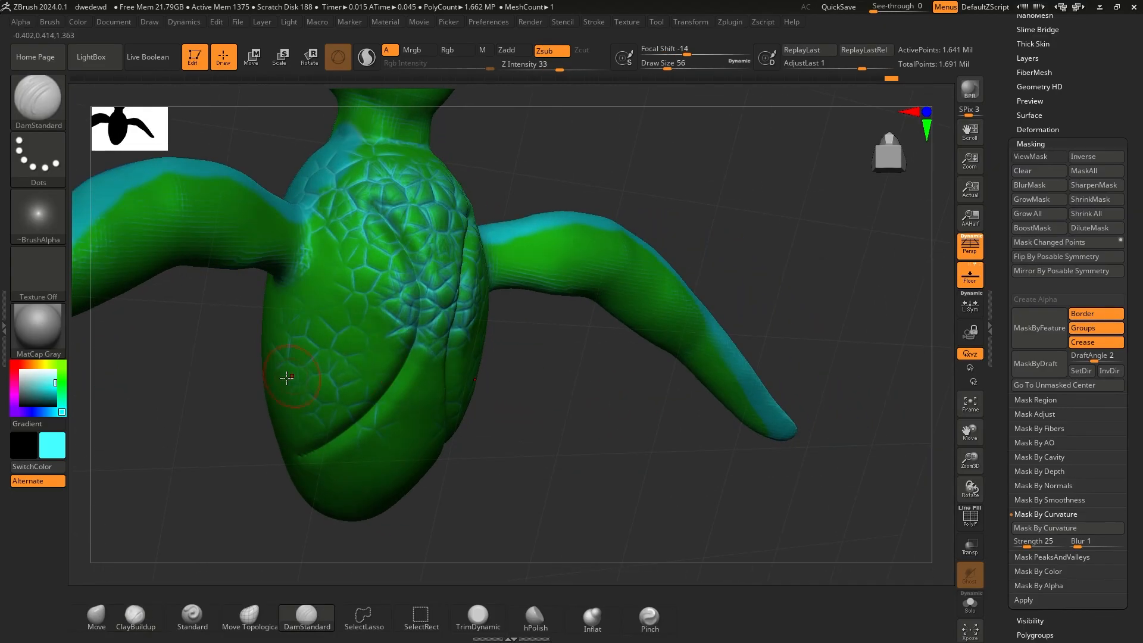
pyautogui.moveTo(268, 392)
pyautogui.mouseDown()
pyautogui.moveTo(301, 315)
pyautogui.moveTo(333, 167)
pyautogui.mouseUp()
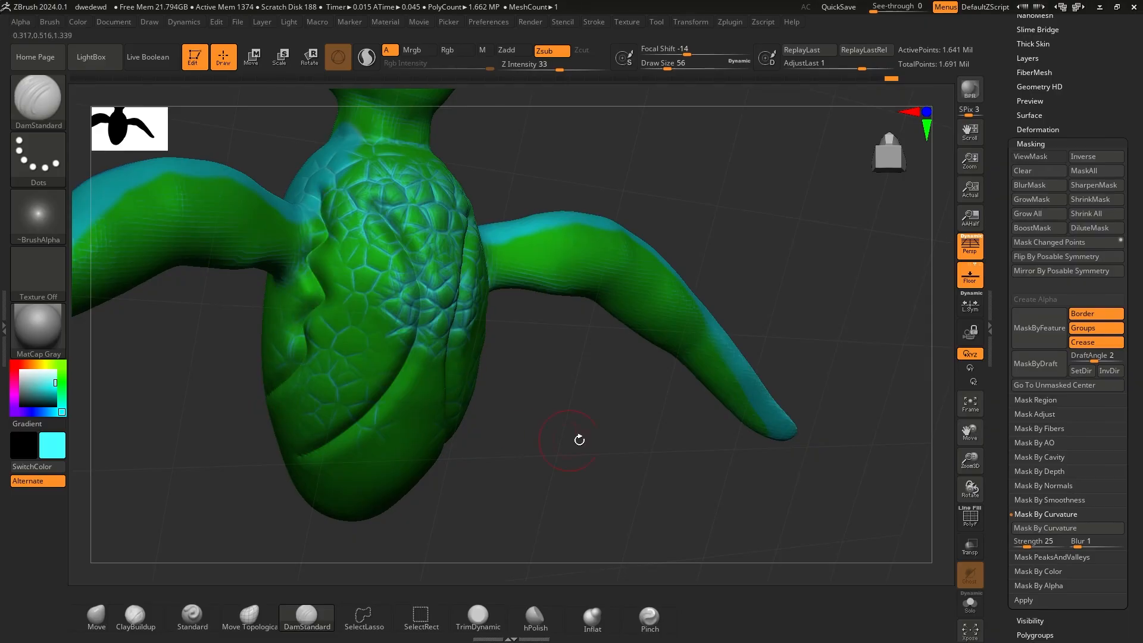
pyautogui.moveTo(579, 441); pyautogui.dragTo(518, 435)
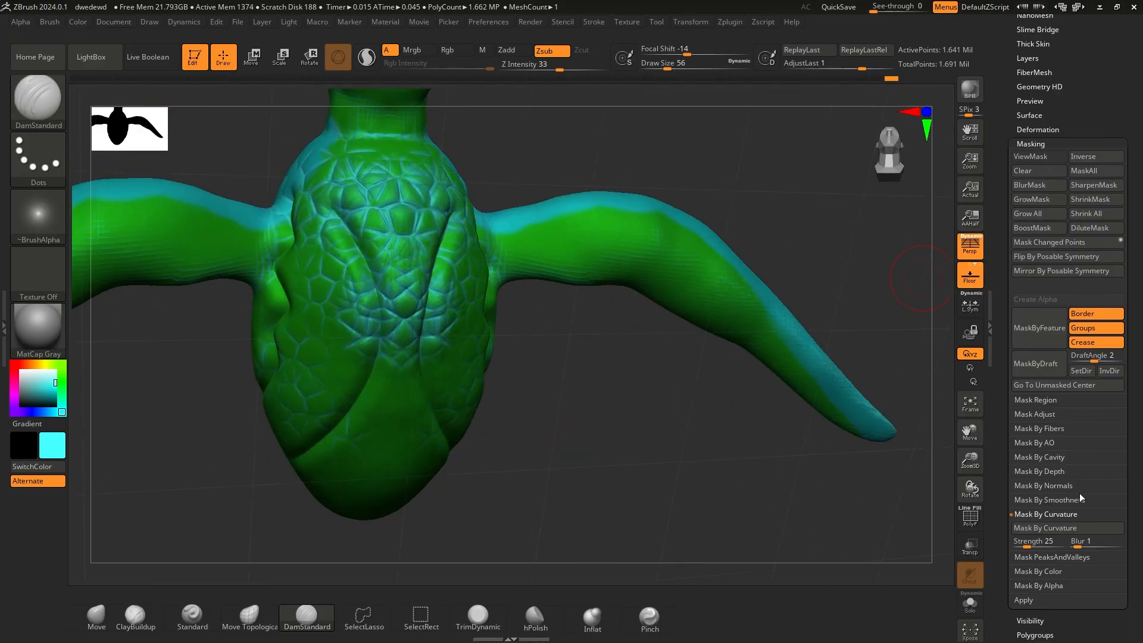
# Mask the grooved body by curvature, fill the unmasked detail with cyan, and clear the mask
pyautogui.click(1051, 529)
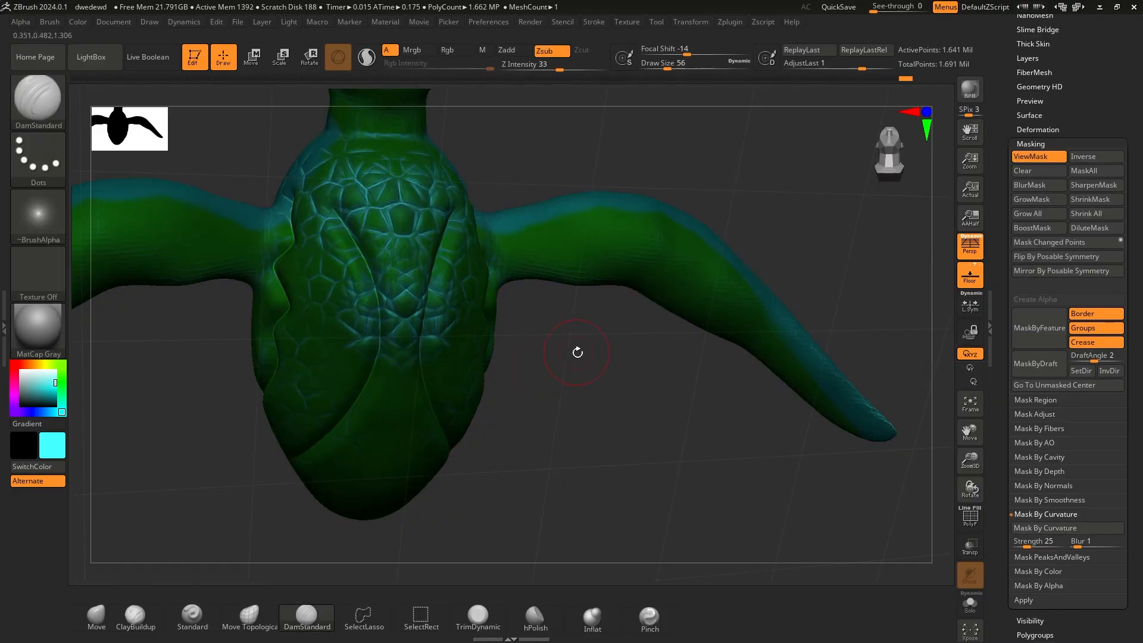
pyautogui.click(81, 25)
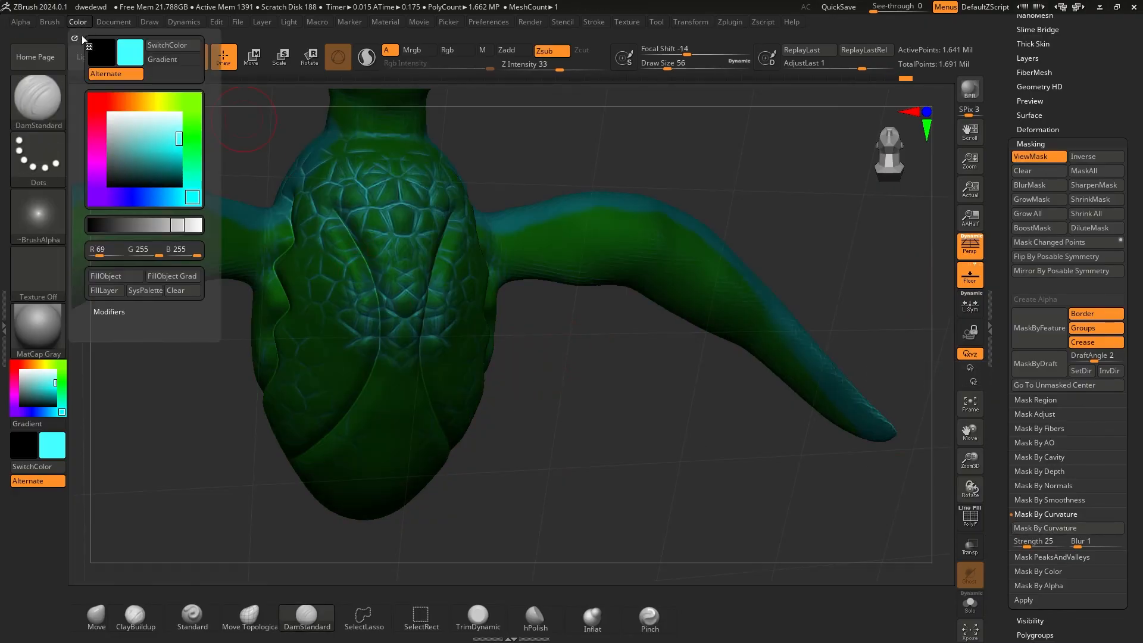
pyautogui.click(116, 275)
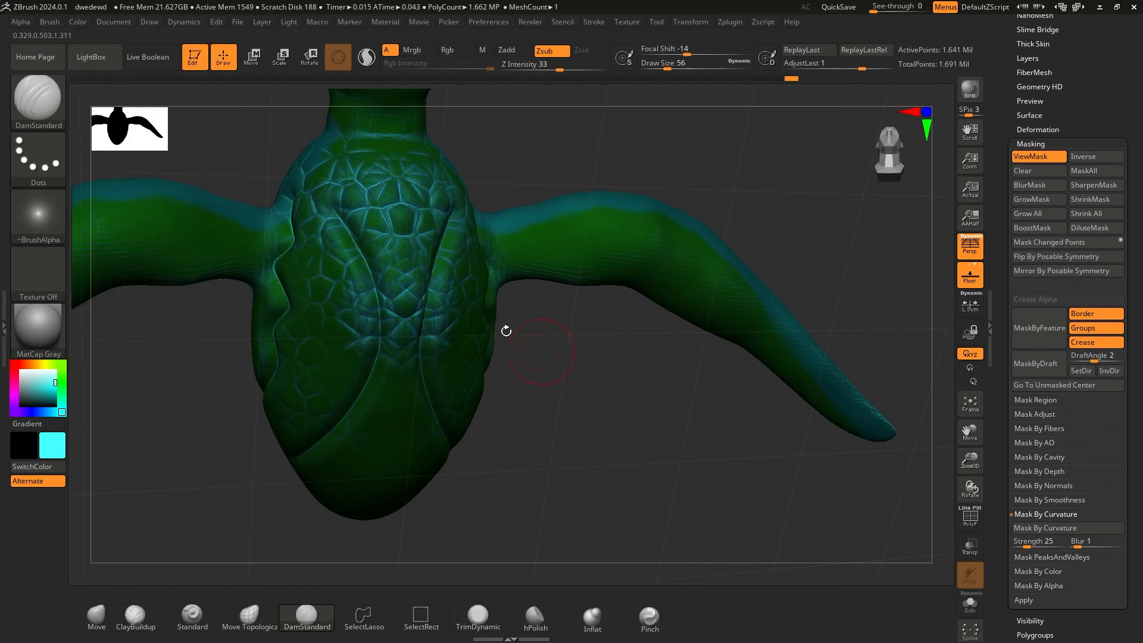
pyautogui.keyDown('ctrl'); pyautogui.moveTo(579, 354); pyautogui.dragTo(644, 454); pyautogui.keyUp('ctrl')
pyautogui.keyDown('ctrl'); pyautogui.moveTo(587, 374); pyautogui.dragTo(424, 411, button='right'); pyautogui.keyUp('ctrl')
pyautogui.keyDown('ctrl'); pyautogui.moveTo(350, 427); pyautogui.dragTo(446, 461, button='right'); pyautogui.keyUp('ctrl')
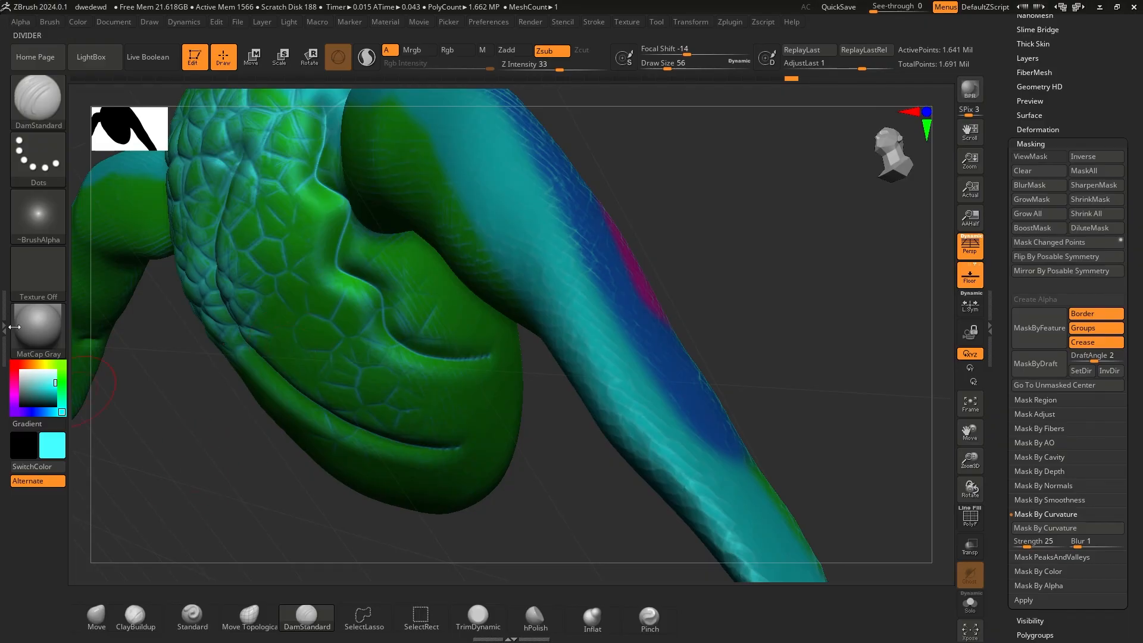
# Switch to ClayBuildup, set Rgb Intensity to 19, and softly paint cyan around the wavy groove on the belly's side
pyautogui.click(135, 616)
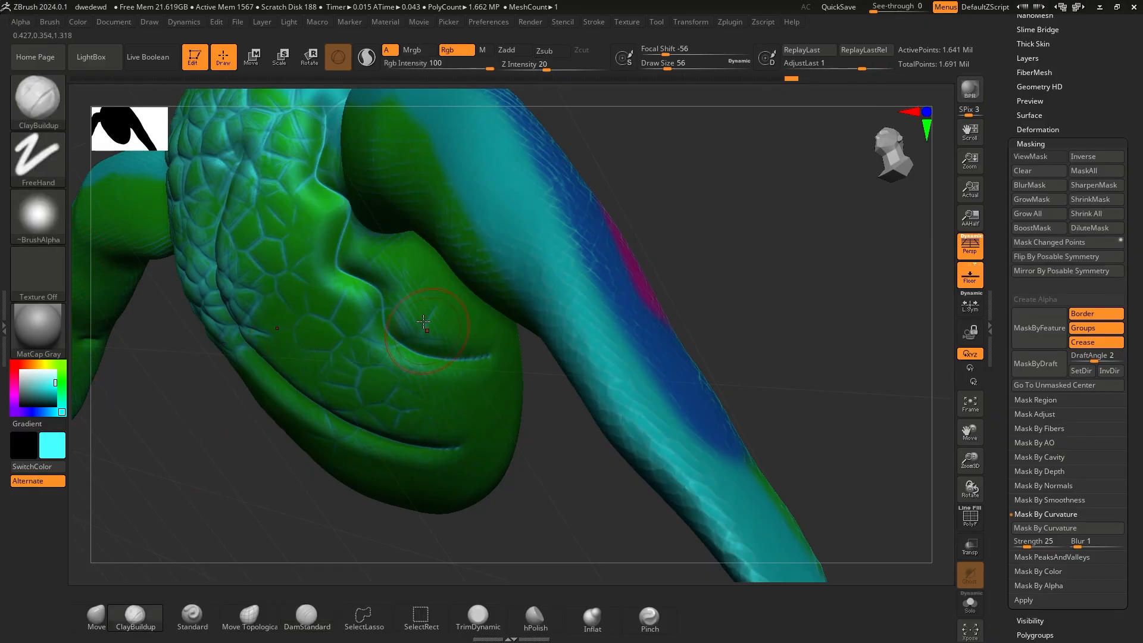
pyautogui.moveTo(489, 63); pyautogui.dragTo(429, 62)
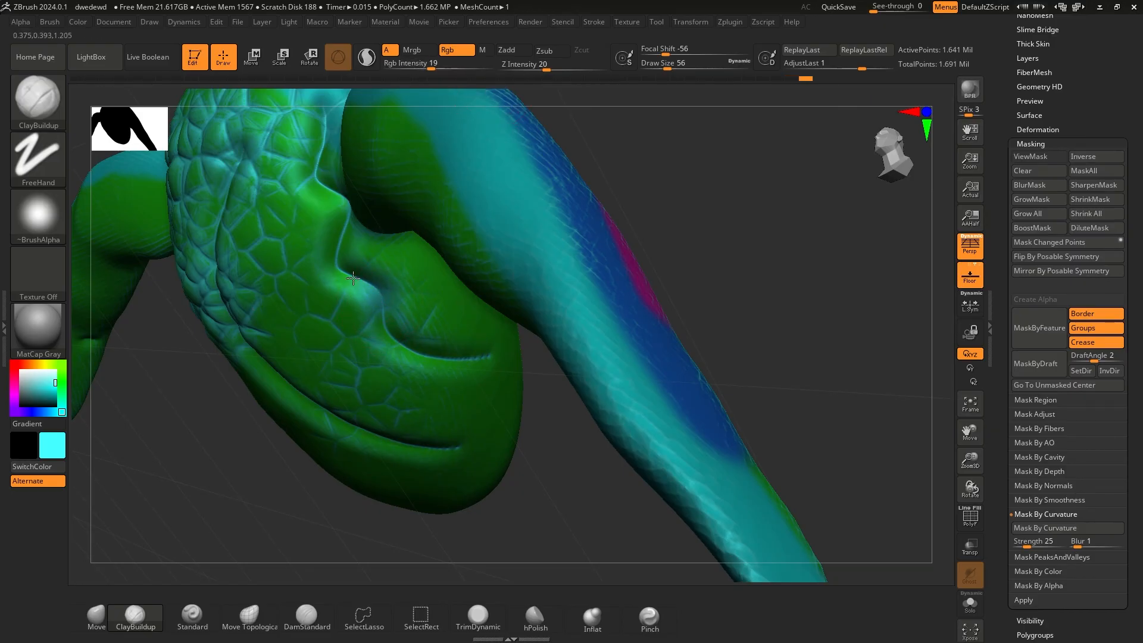
pyautogui.moveTo(741, 259); pyautogui.dragTo(457, 349)
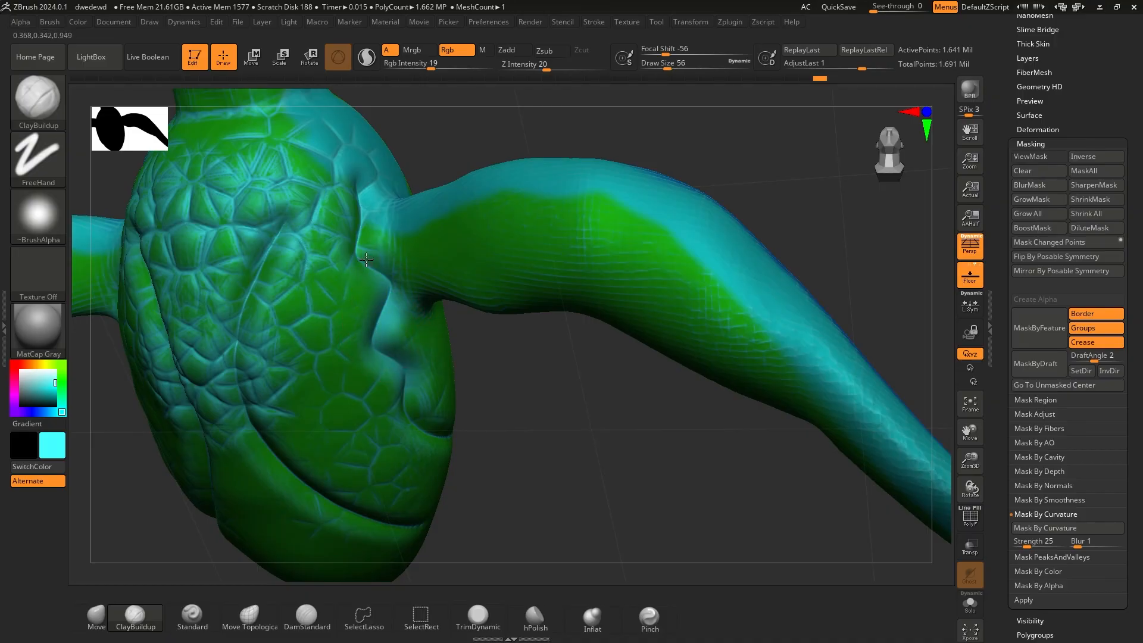
pyautogui.keyDown('alt'); pyautogui.moveTo(548, 456); pyautogui.dragTo(410, 359); pyautogui.keyUp('alt')
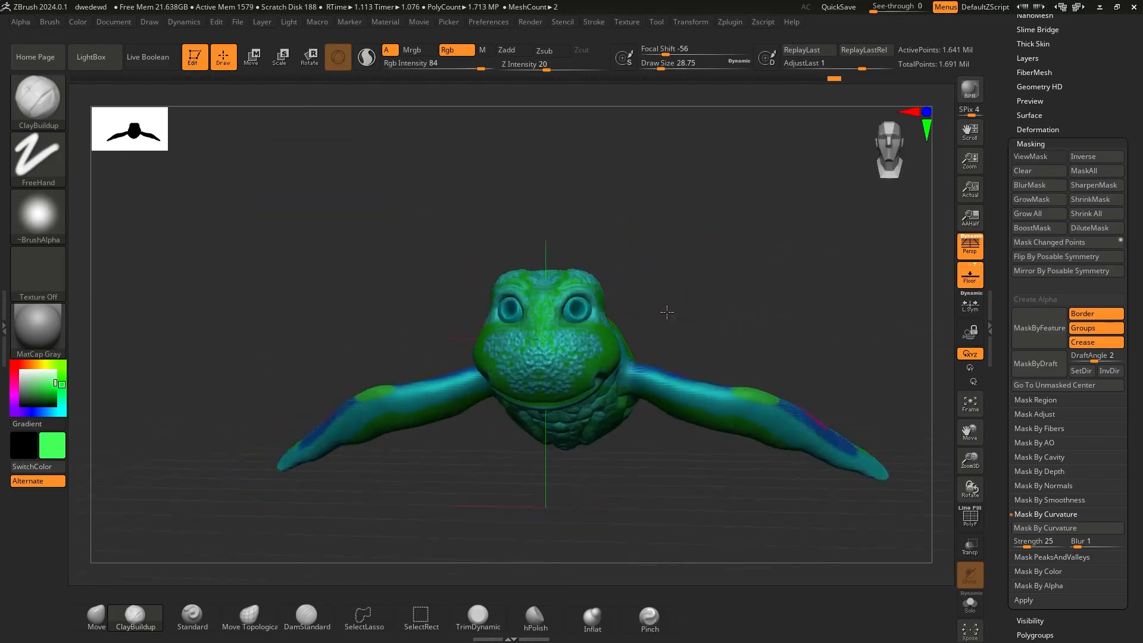
# Render the turtle with BPR and examine the painted head, back and flipper from several angles
pyautogui.moveTo(666, 314)
pyautogui.mouseDown()
pyautogui.moveTo(681, 312)
pyautogui.moveTo(675, 336)
pyautogui.moveTo(748, 222)
pyautogui.moveTo(754, 267)
pyautogui.moveTo(766, 251)
pyautogui.moveTo(642, 214)
pyautogui.moveTo(687, 270)
pyautogui.moveTo(571, 176)
pyautogui.moveTo(581, 209)
pyautogui.moveTo(691, 283)
pyautogui.moveTo(707, 231)
pyautogui.moveTo(681, 250)
pyautogui.moveTo(689, 276)
pyautogui.moveTo(660, 226)
pyautogui.mouseUp()
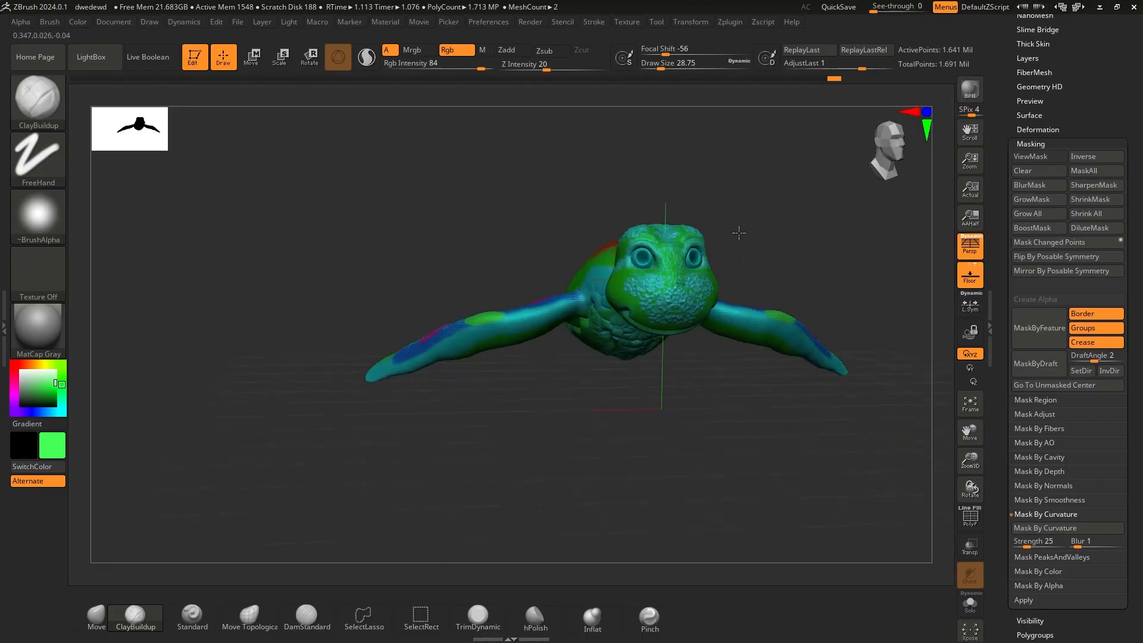
pyautogui.moveTo(739, 232); pyautogui.dragTo(744, 228)
pyautogui.keyDown('alt'); pyautogui.moveTo(744, 228); pyautogui.dragTo(714, 214); pyautogui.keyUp('alt')
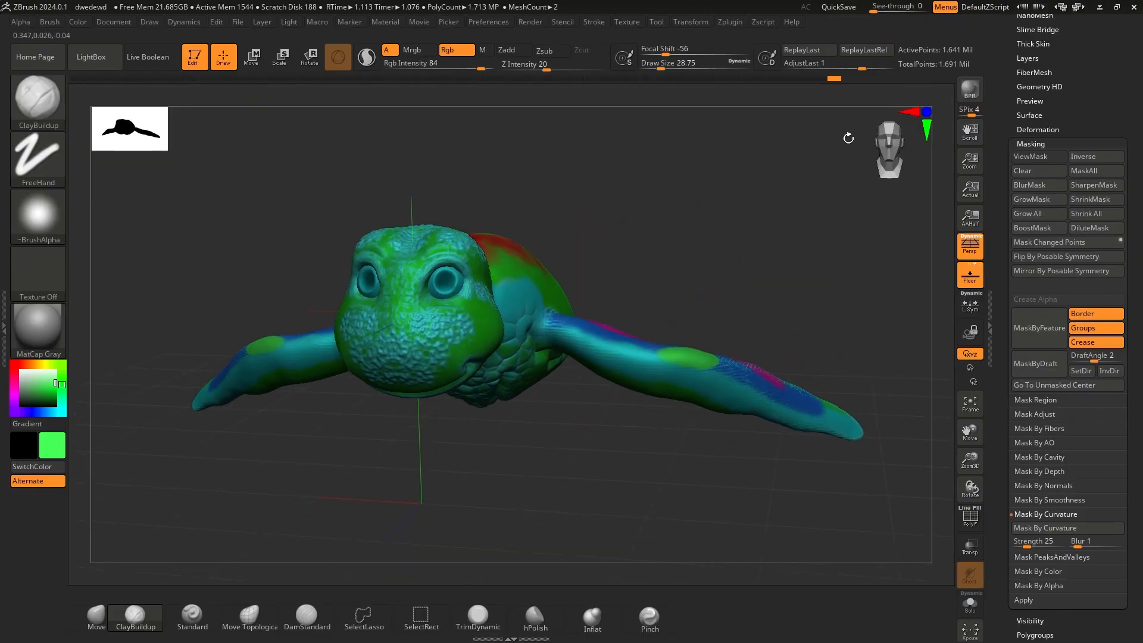
pyautogui.click(971, 92)
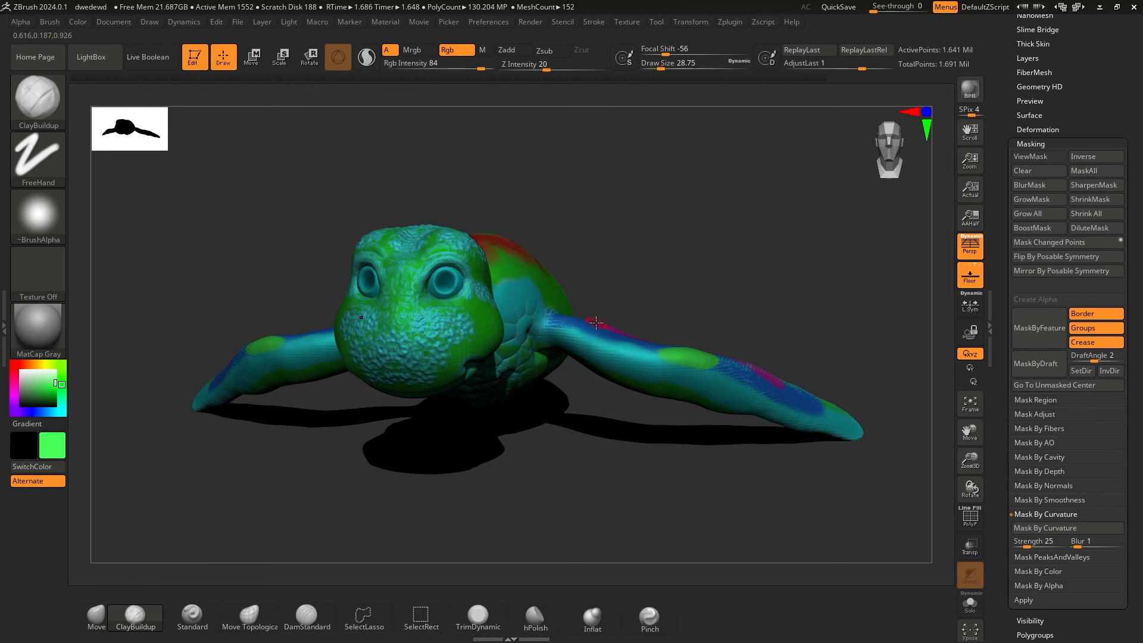
pyautogui.moveTo(504, 224); pyautogui.dragTo(575, 208)
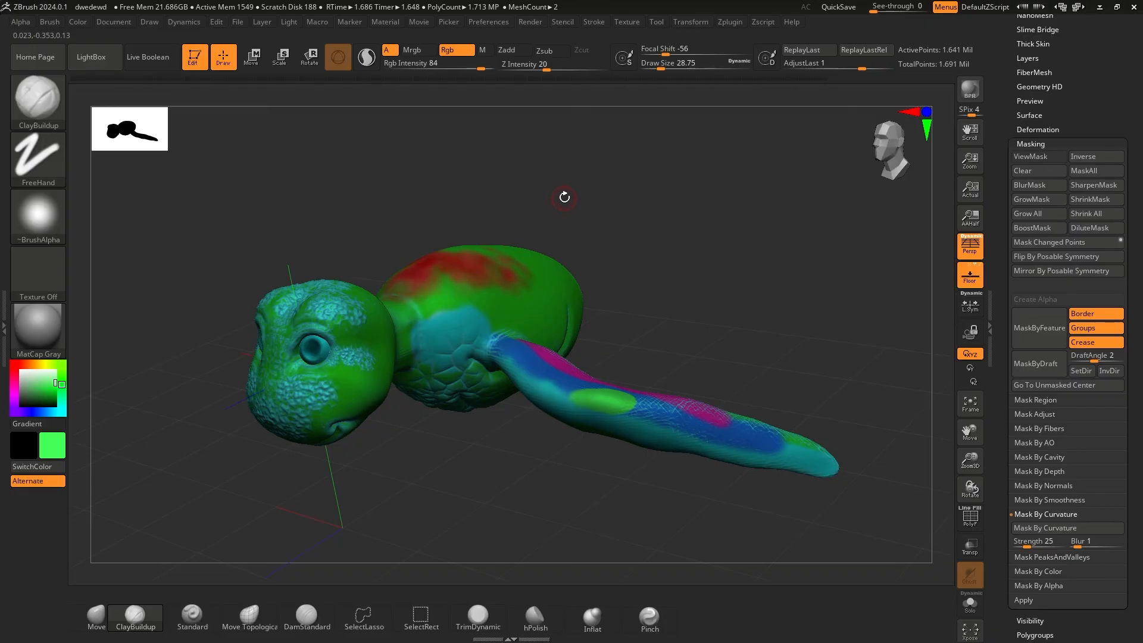
pyautogui.moveTo(585, 245); pyautogui.dragTo(609, 250)
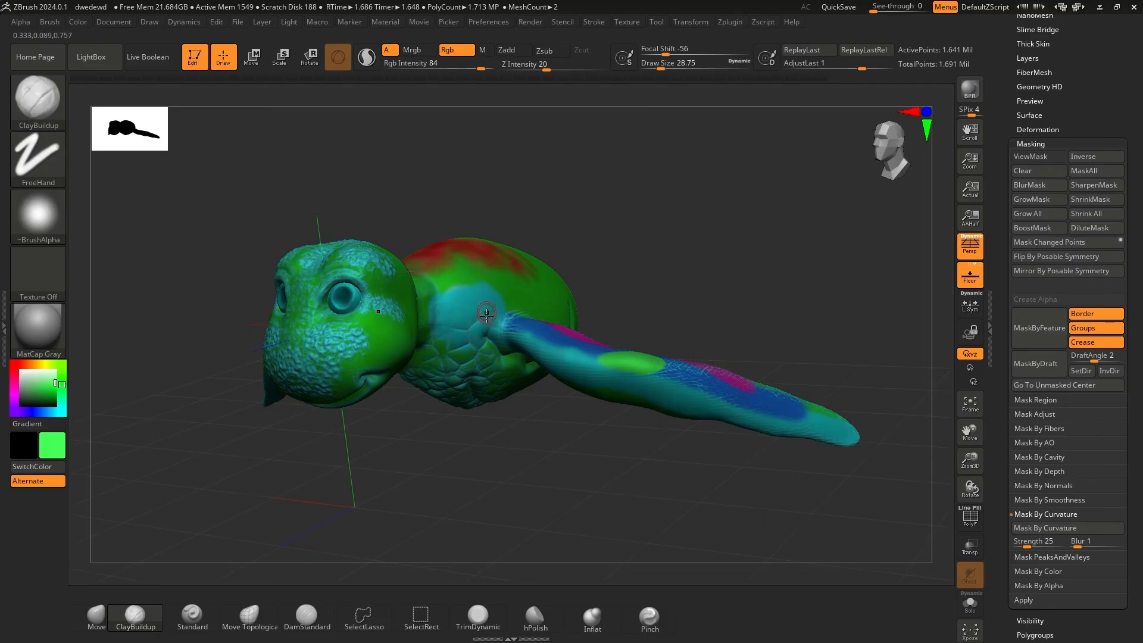
pyautogui.moveTo(676, 270); pyautogui.dragTo(641, 300)
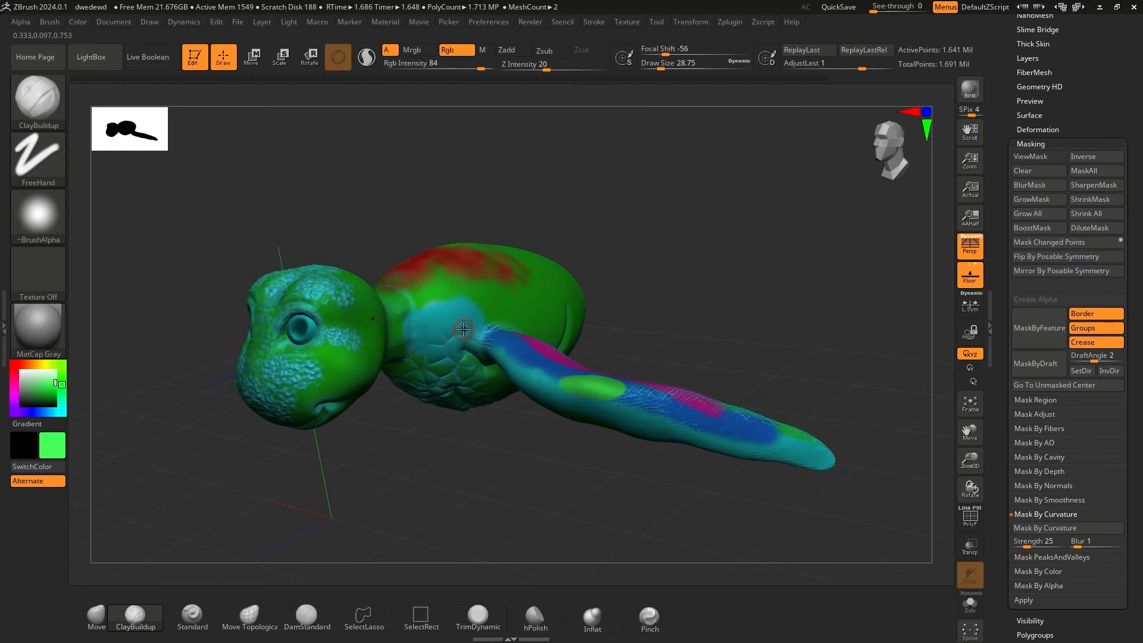
pyautogui.moveTo(704, 331)
pyautogui.mouseDown()
pyautogui.moveTo(709, 286)
pyautogui.moveTo(704, 325)
pyautogui.mouseUp()
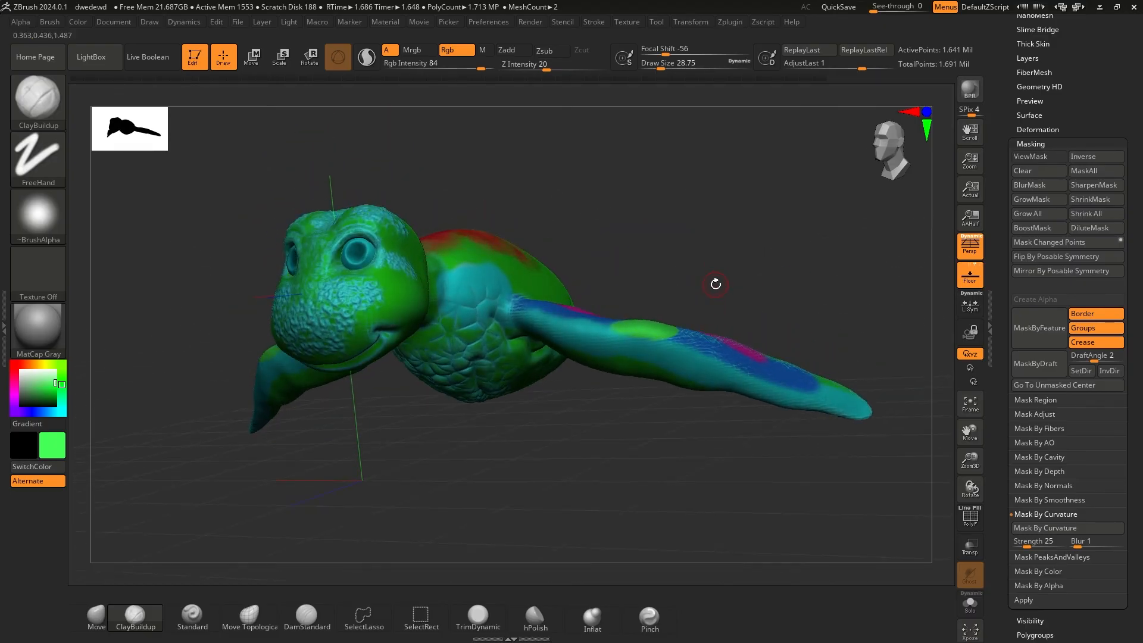